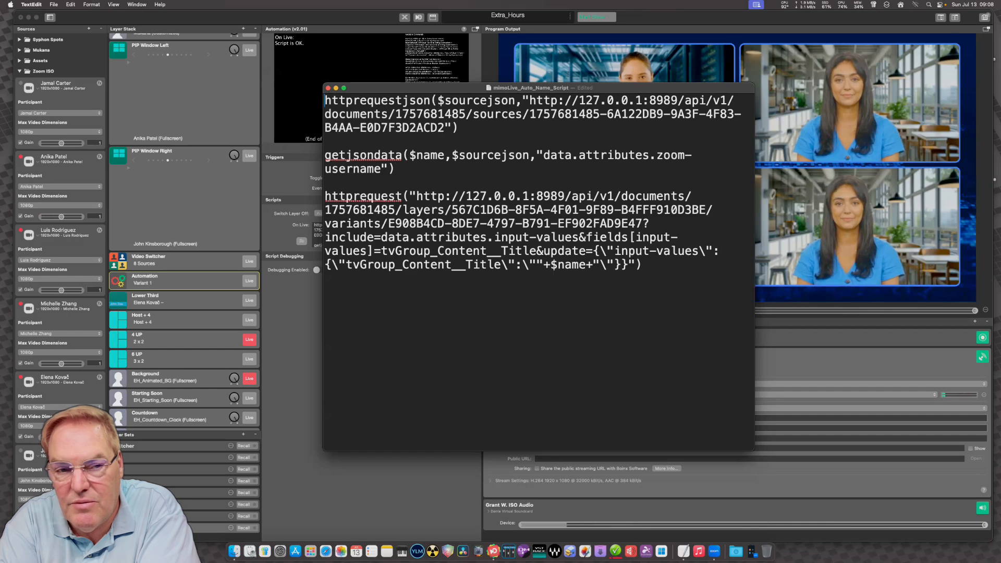
Switch to mimoLive and, from its Remote Control preferences, open the Extra Hours control surface of the Extra_Hours document in the browser.
{"action": "key", "text": "super+Tab"}
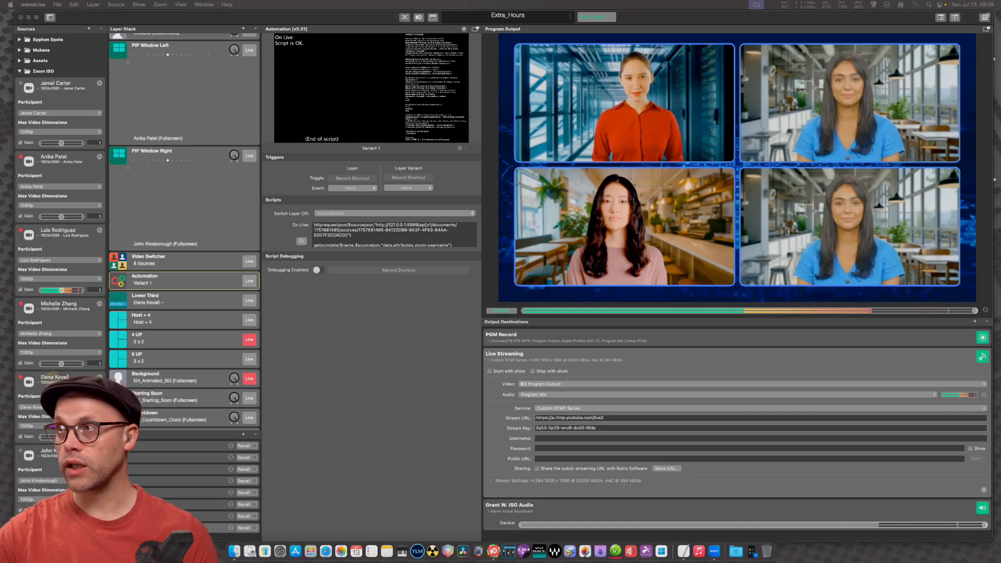
{"action": "left_click", "coordinate": [33, 5]}
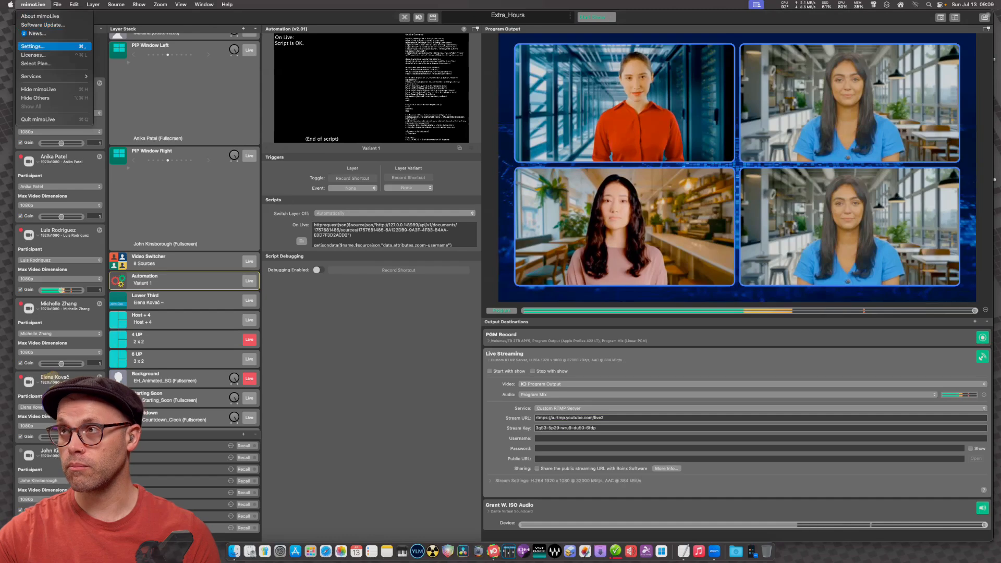
{"action": "left_click", "coordinate": [33, 46]}
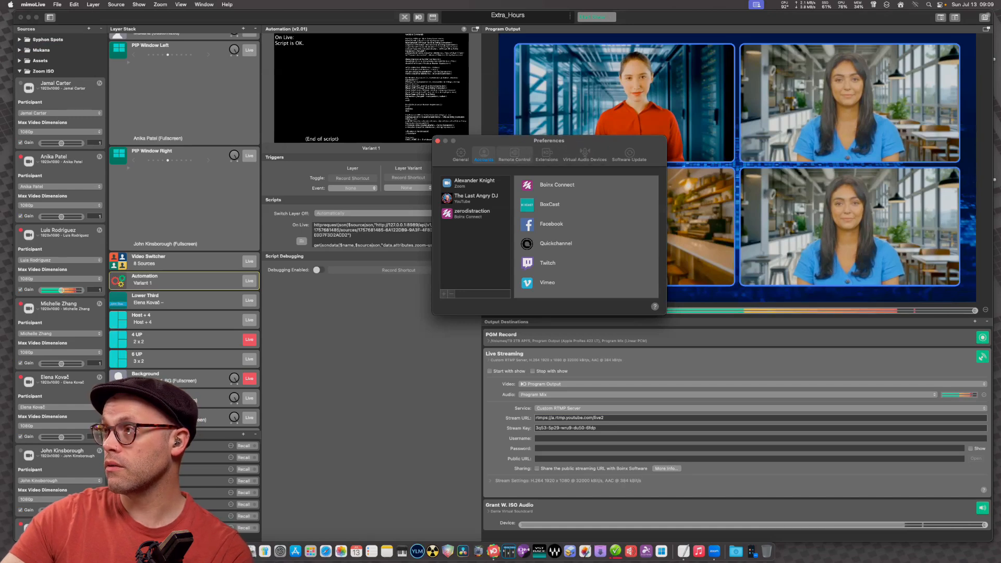
{"action": "left_click", "coordinate": [514, 154]}
{"action": "left_click", "coordinate": [569, 203]}
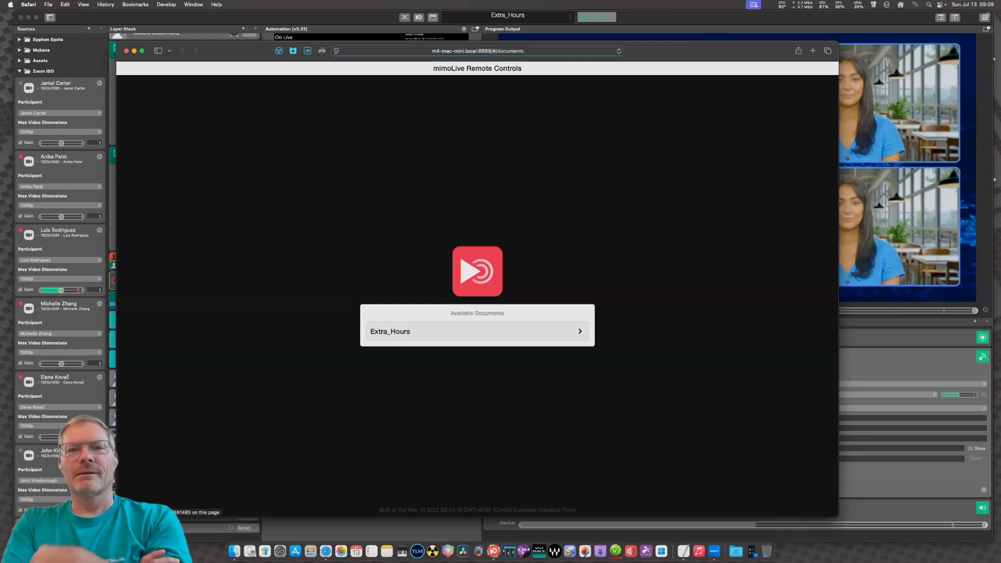
{"action": "left_click", "coordinate": [477, 331]}
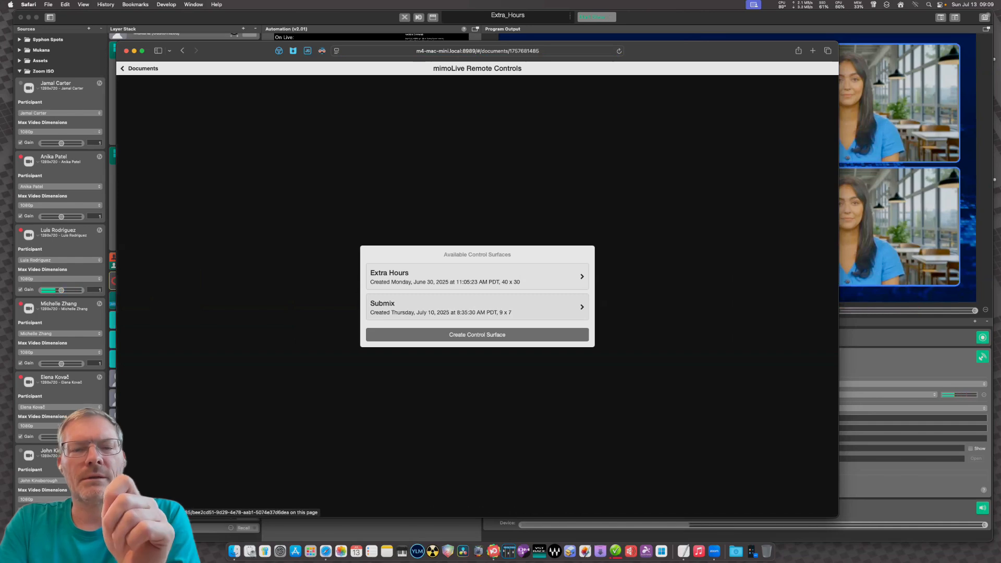
{"action": "left_click", "coordinate": [477, 276]}
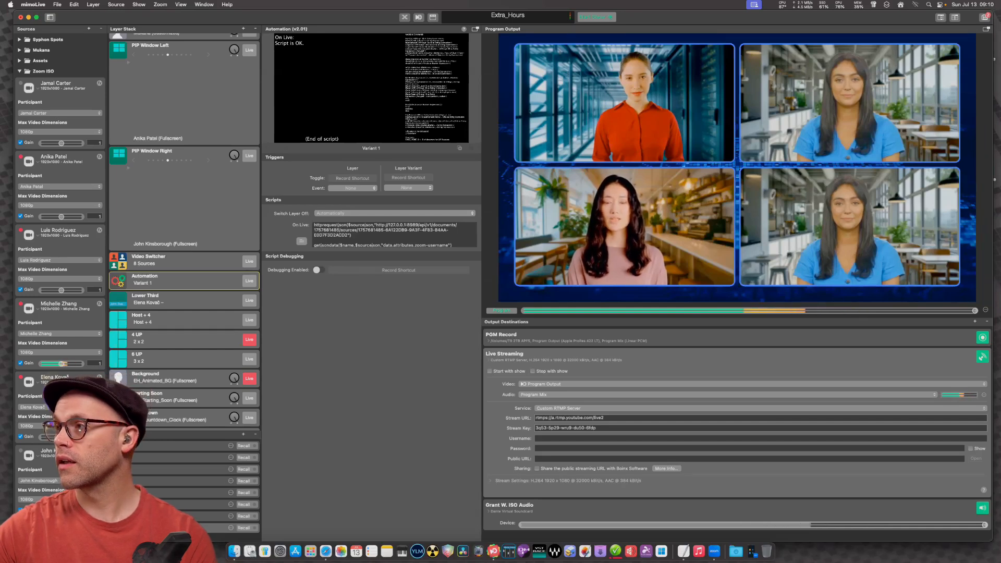
Examine the settings and previews of the Lower Third, Host + 4, 4 UP and 6 UP layers.
{"action": "left_click", "coordinate": [157, 299]}
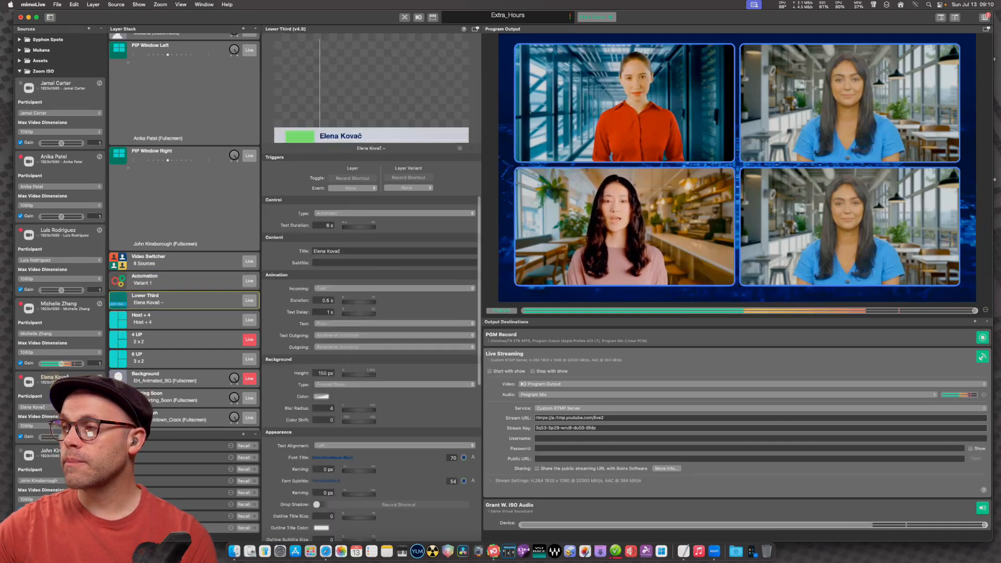
{"action": "left_click", "coordinate": [157, 319]}
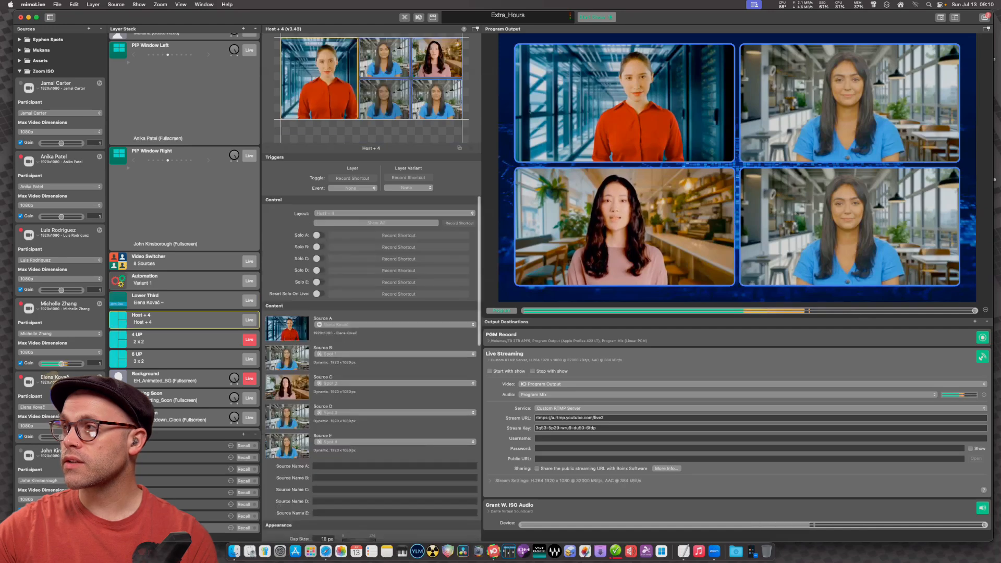
{"action": "left_click", "coordinate": [156, 338]}
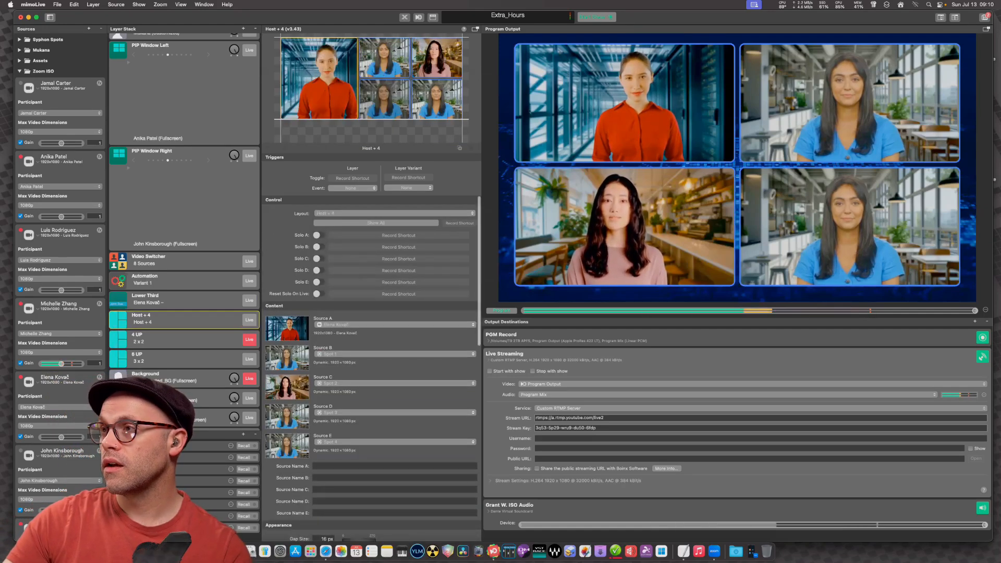
{"action": "left_click", "coordinate": [156, 318]}
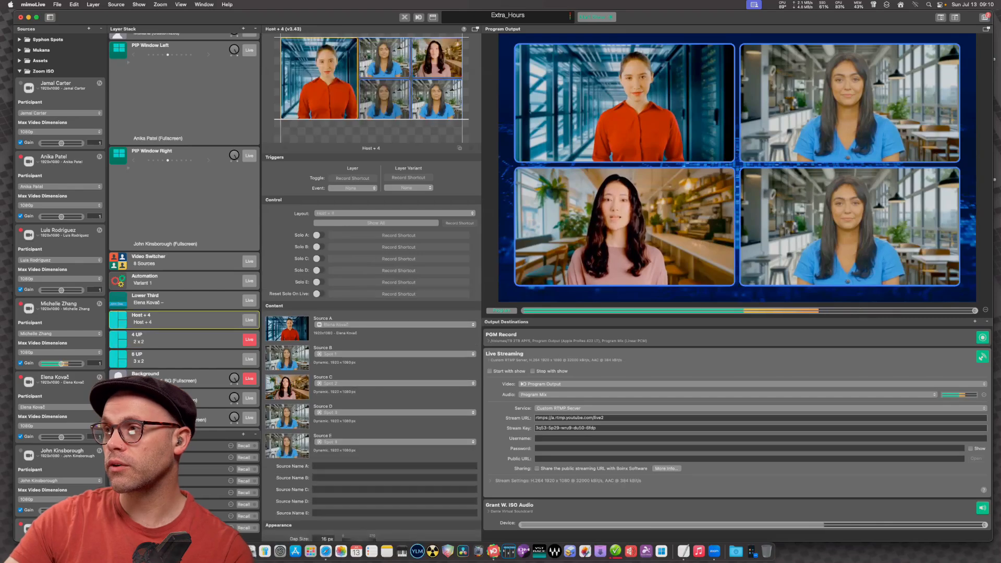
{"action": "left_click", "coordinate": [156, 338]}
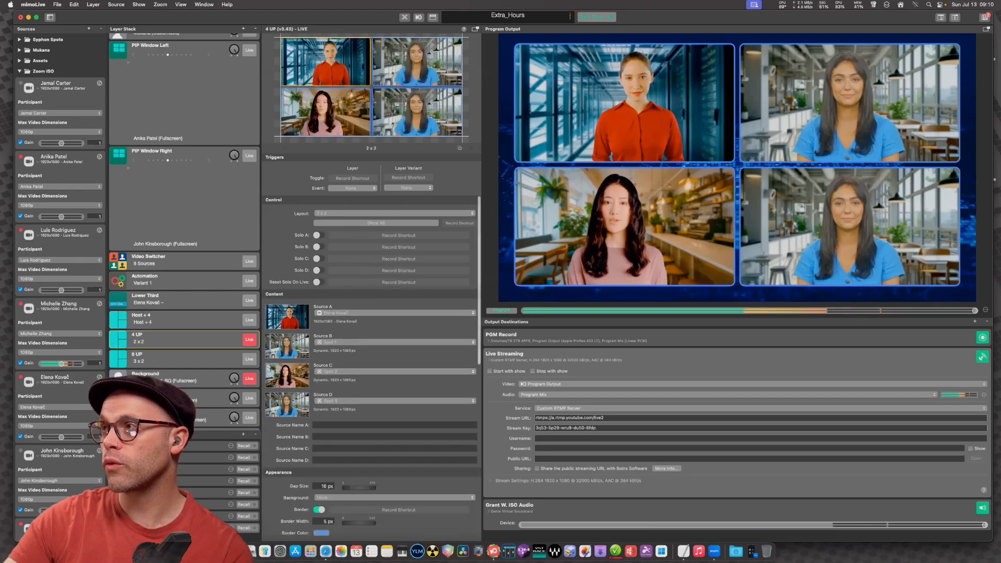
{"action": "left_click", "coordinate": [156, 358]}
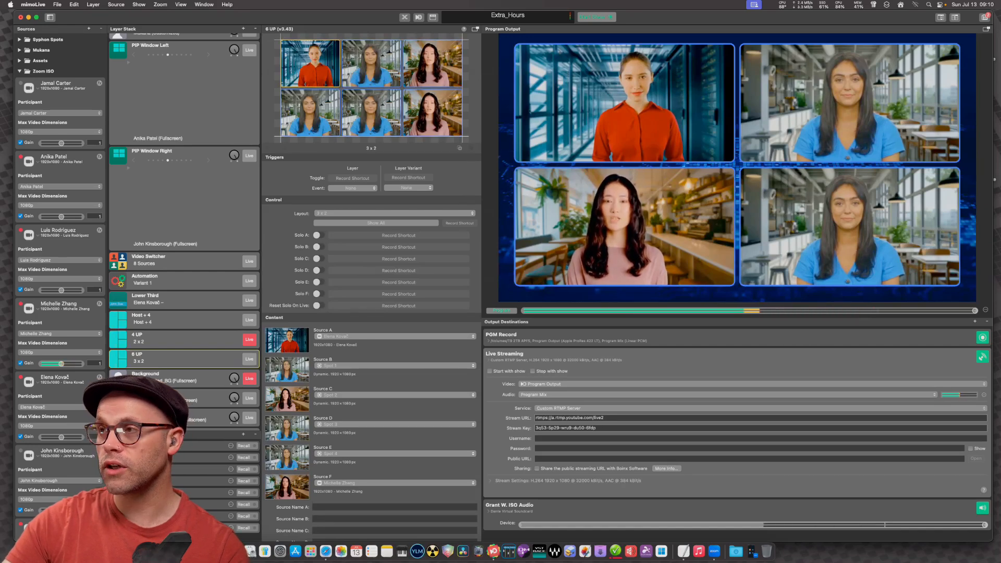
{"action": "left_click", "coordinate": [146, 319]}
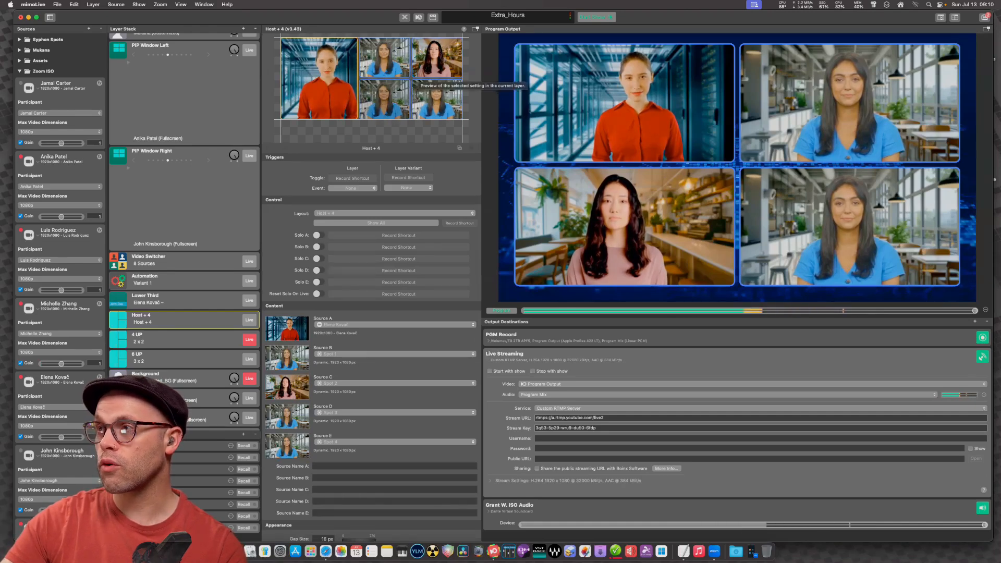
{"action": "key", "text": "Down"}
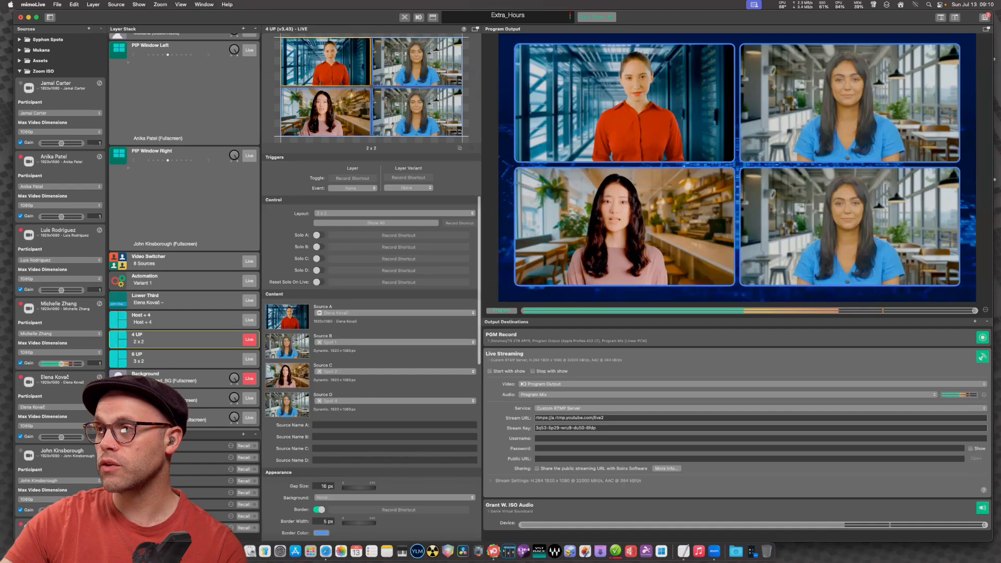
{"action": "key", "text": "Down"}
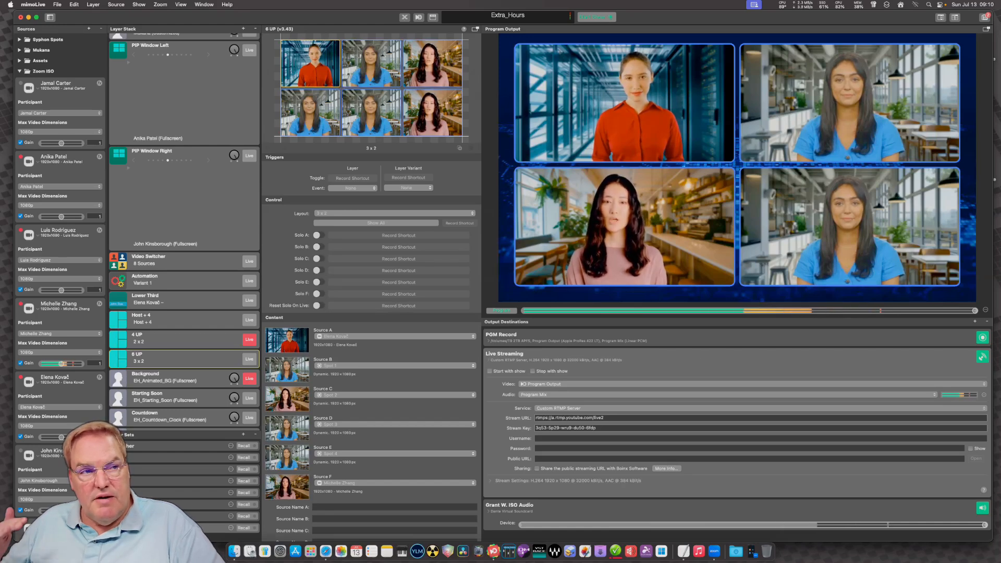
Select the Lower Third layer and review the participant options of a Zoom ISO source without changing them.
{"action": "left_click", "coordinate": [156, 298]}
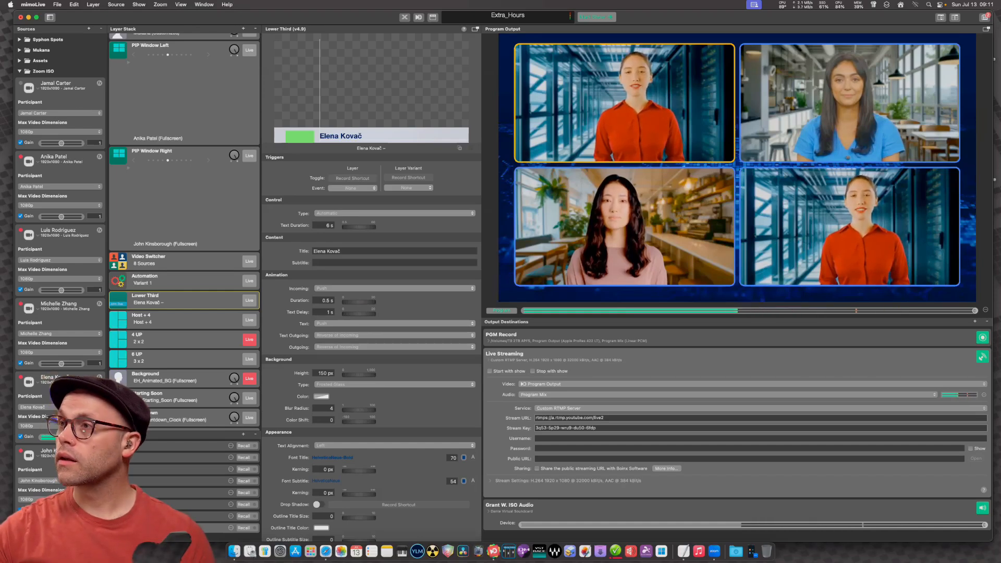
{"action": "scroll", "coordinate": [60, 209], "scroll_direction": "down", "scroll_amount": 4}
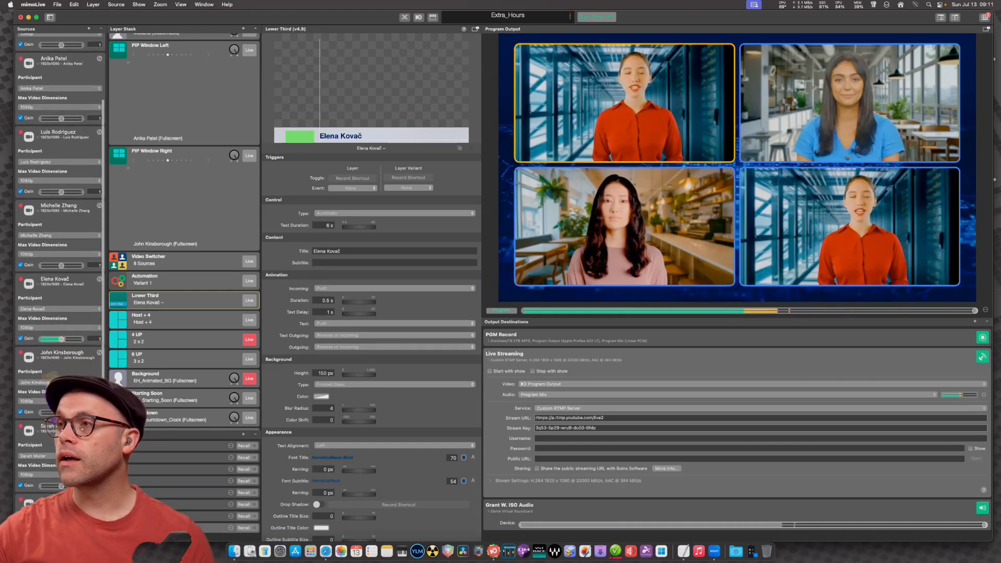
{"action": "scroll", "coordinate": [59, 338], "scroll_direction": "down", "scroll_amount": 2}
{"action": "left_click", "coordinate": [59, 338]}
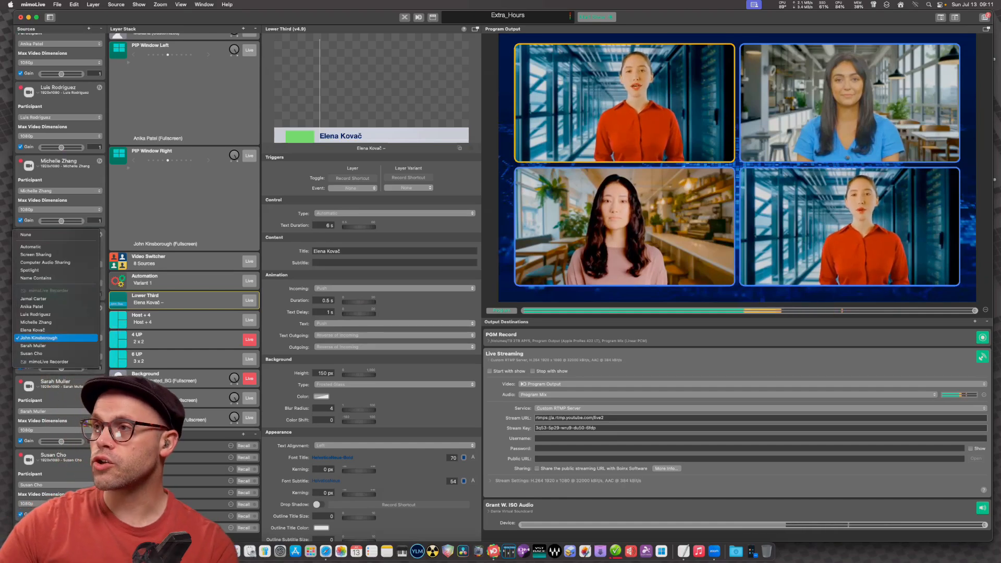
{"action": "key", "text": "Escape"}
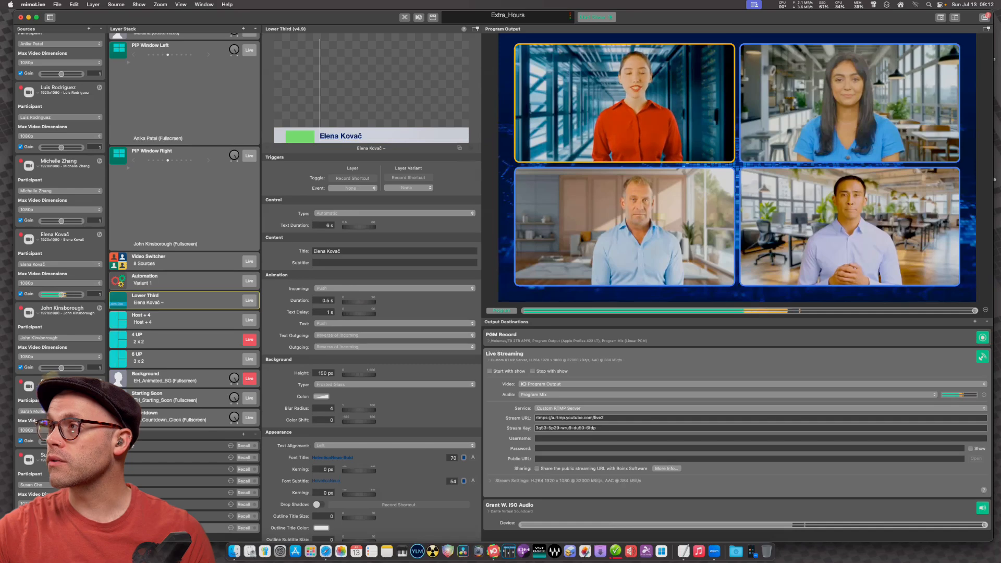
Duplicate the Lower Third layer's variant until the layer has six variants, and select the first one.
{"action": "left_click", "coordinate": [460, 148]}
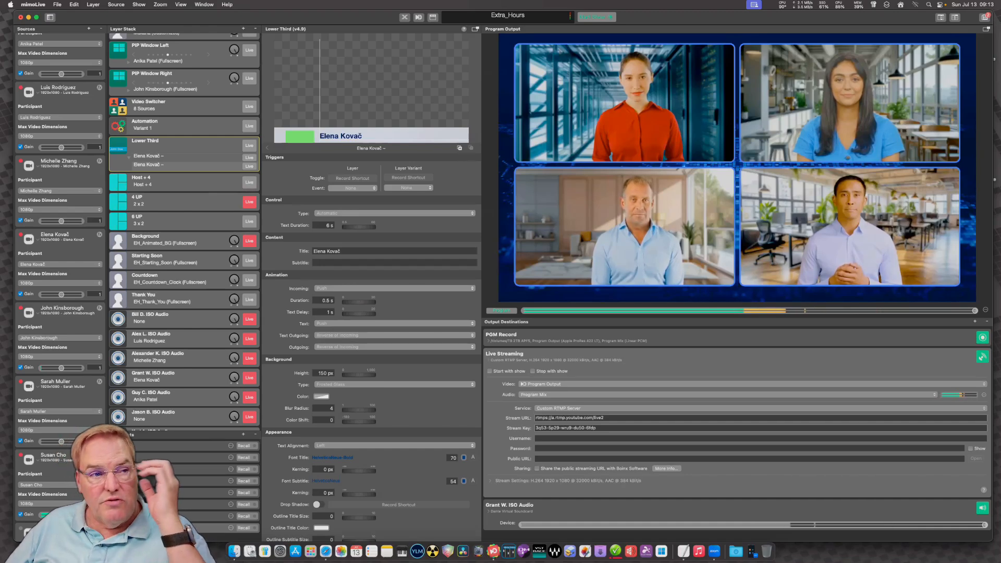
{"action": "key", "text": "super+d"}
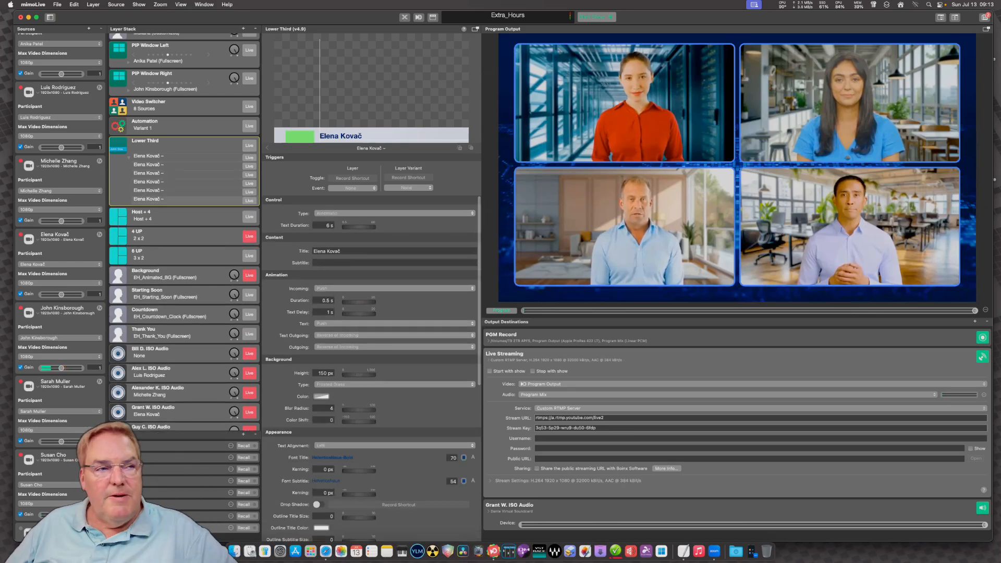
{"action": "left_click", "coordinate": [148, 156]}
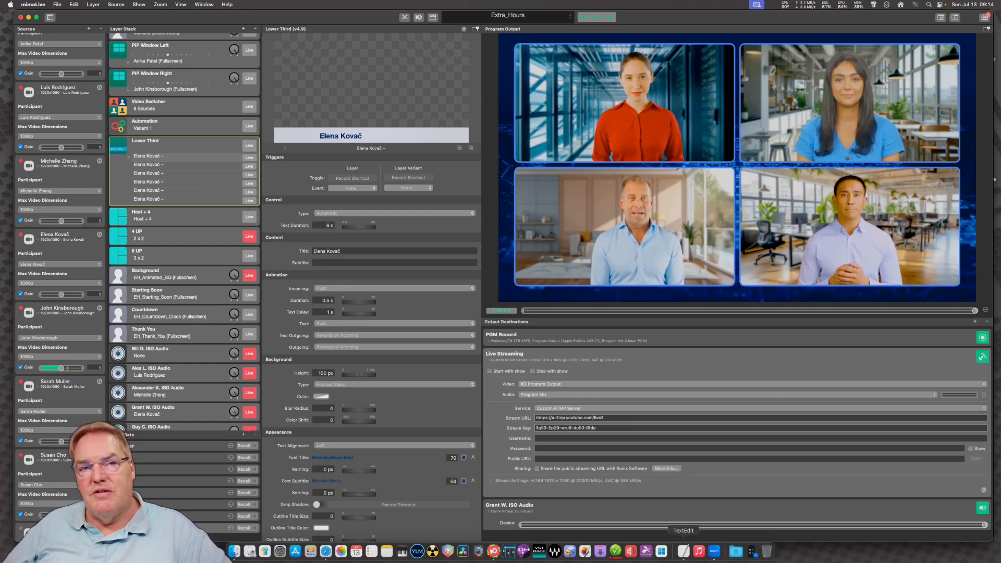
Switch to TextEdit and reposition the mimoLive_Auto_Name_Script.txt window to examine the script's HTTP request and JSON data calls.
{"action": "left_click", "coordinate": [683, 550]}
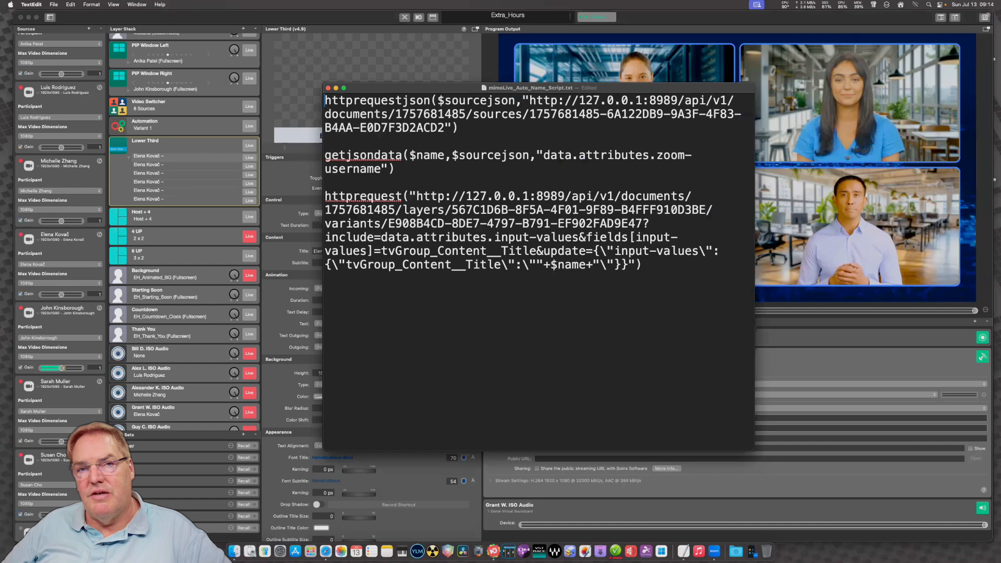
{"action": "left_click_drag", "start_coordinate": [521, 87], "coordinate": [435, 83]}
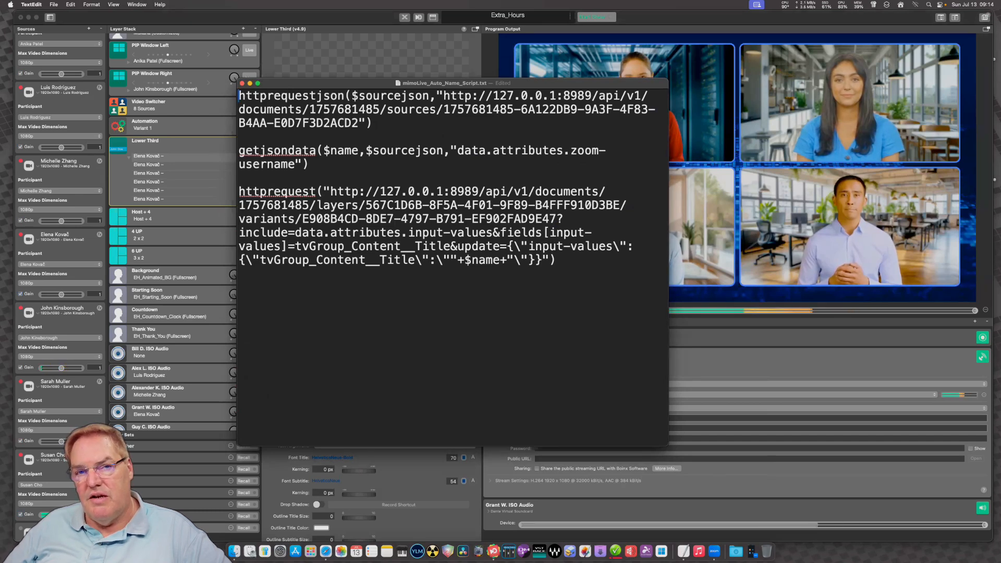
{"action": "left_click", "coordinate": [316, 150]}
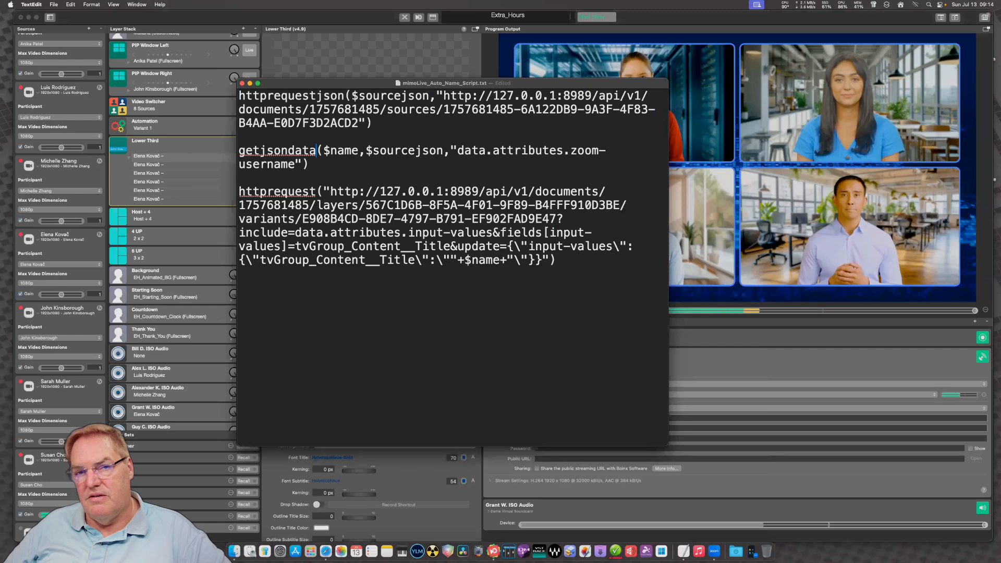
{"action": "left_click", "coordinate": [309, 163]}
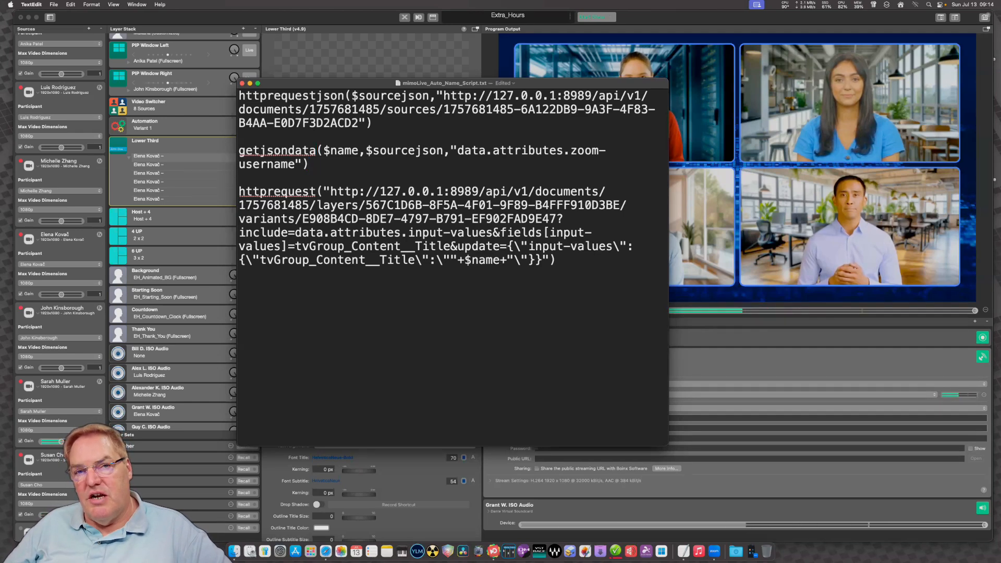
{"action": "left_click_drag", "start_coordinate": [452, 83], "coordinate": [476, 76]}
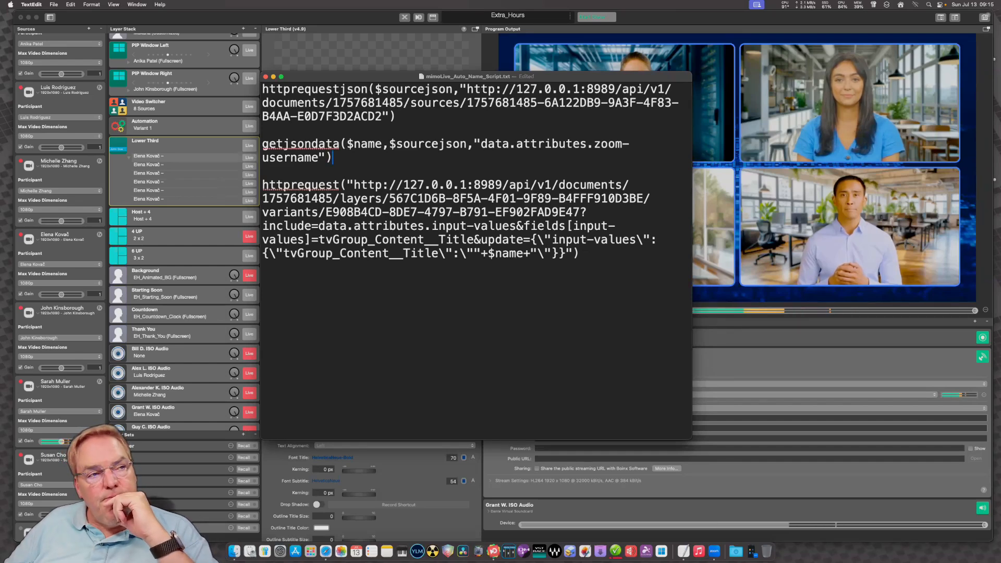
{"action": "left_click_drag", "start_coordinate": [476, 72], "coordinate": [475, 65]}
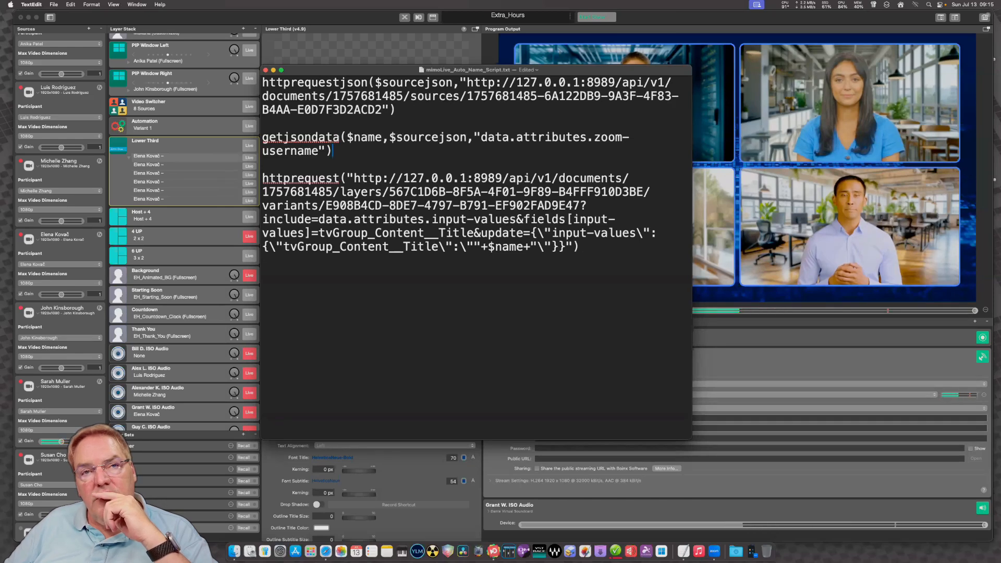
{"action": "left_click_drag", "start_coordinate": [476, 70], "coordinate": [486, 70]}
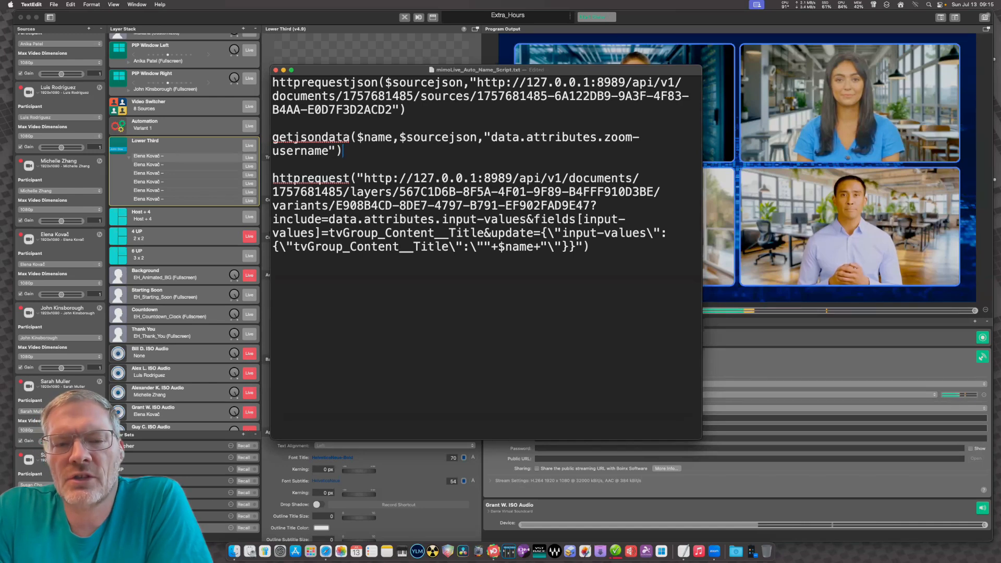
Switch to System Settings and examine the arrangement and resolution options of the connected displays.
{"action": "left_click", "coordinate": [280, 551]}
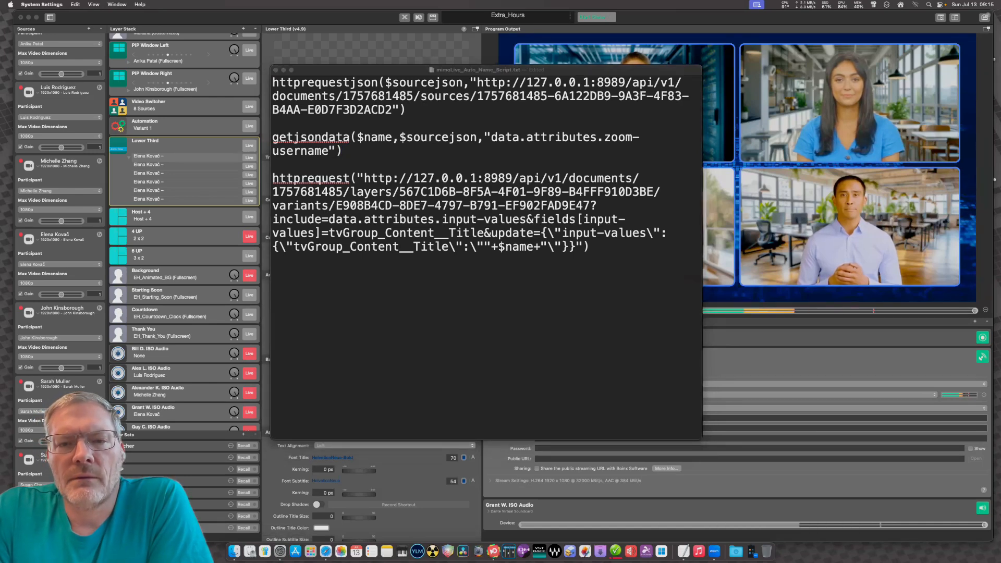
{"action": "left_click", "coordinate": [351, 301]}
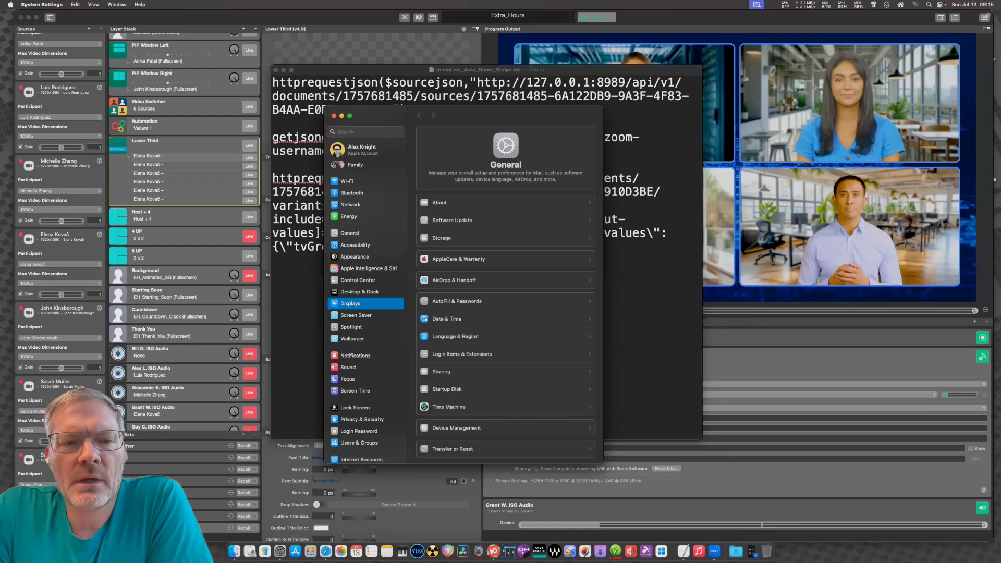
{"action": "left_click", "coordinate": [576, 152]}
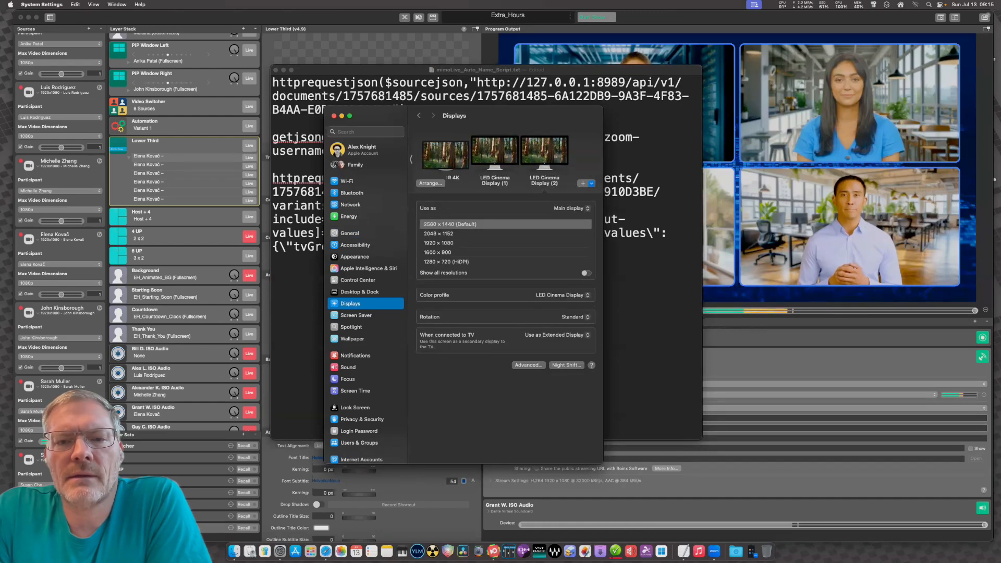
{"action": "left_click", "coordinate": [431, 183]}
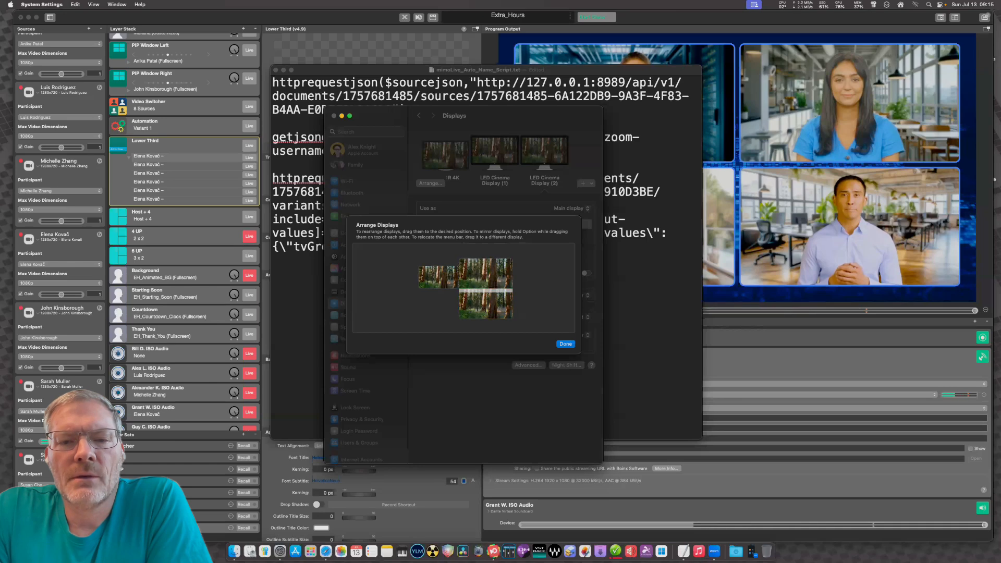
{"action": "key", "text": "Return"}
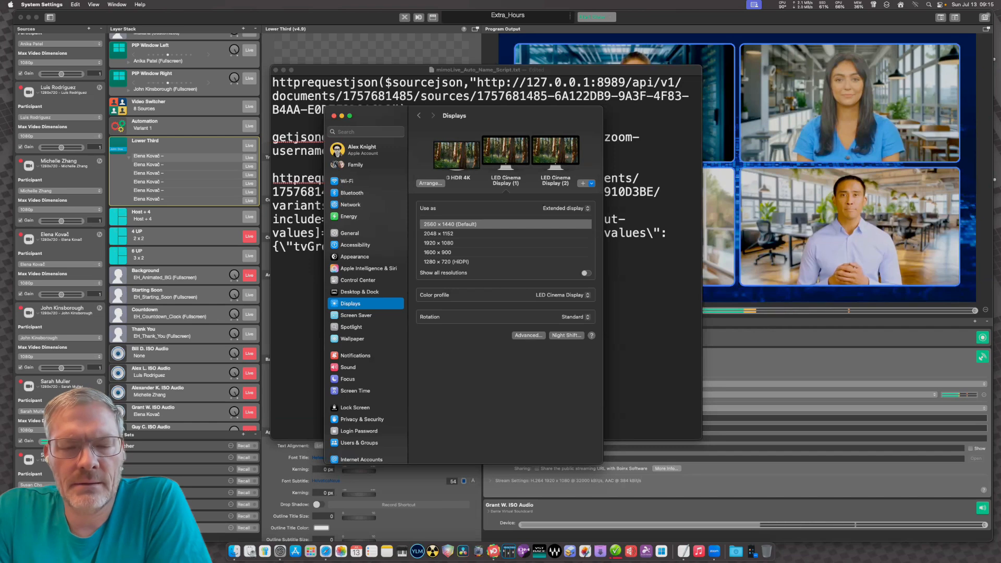
{"action": "left_click", "coordinate": [438, 243]}
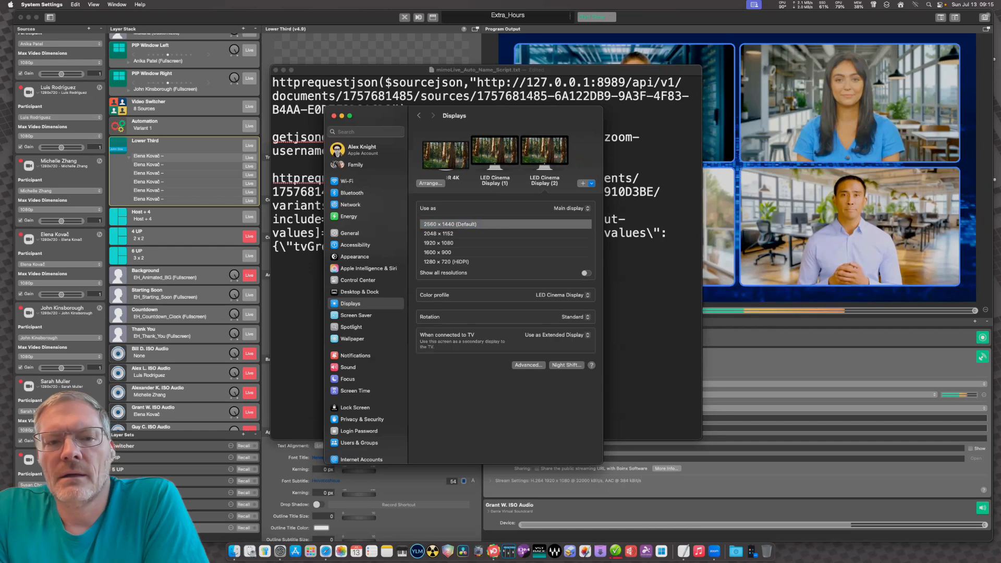
Set the LED Cinema Display's resolution to 1920 × 1080 and quit System Settings.
{"action": "left_click", "coordinate": [438, 243]}
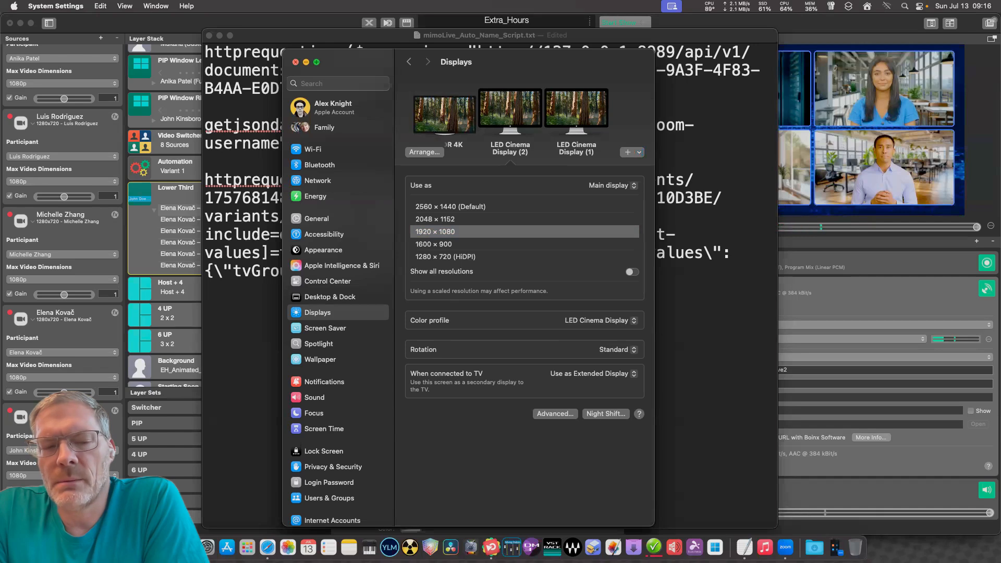
{"action": "key", "text": "super+q"}
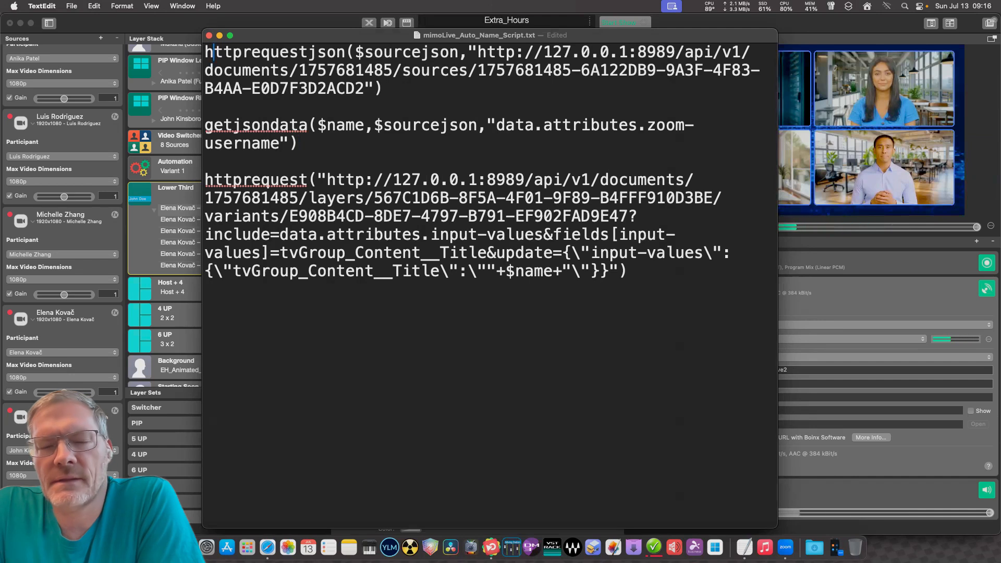
Insert five blank lines above the httprequestjson call and return to the first line of the script.
{"action": "left_click", "coordinate": [430, 70], "text": "shift"}
{"action": "left_click", "coordinate": [430, 70]}
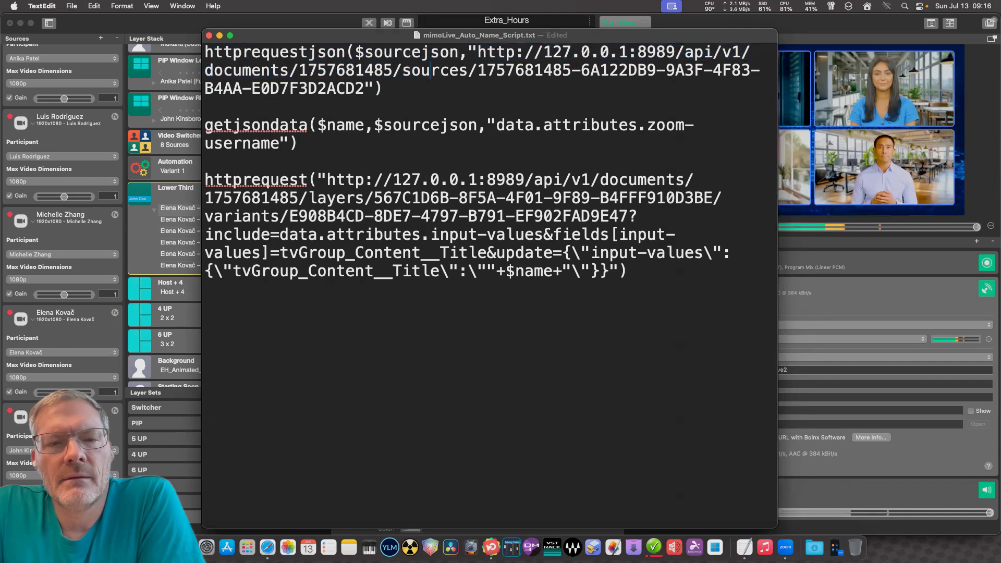
{"action": "left_click", "coordinate": [204, 52]}
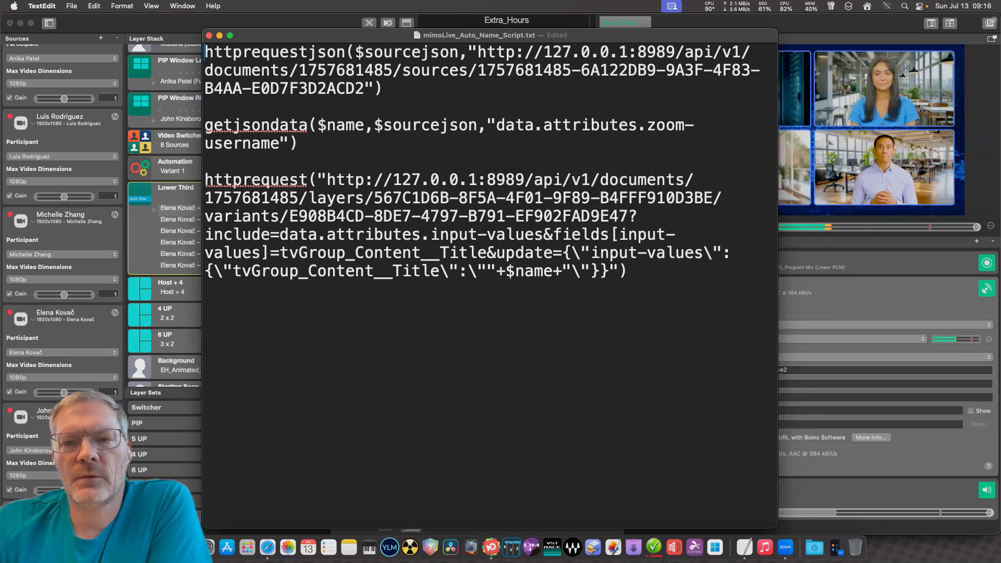
{"action": "key", "text": "Return"}
{"action": "key", "text": "Return"}
{"action": "key", "text": "Up"}
{"action": "key", "text": "Up"}
{"action": "key", "text": "Return"}
{"action": "key", "text": "Return"}
{"action": "key", "text": "Return"}
{"action": "key", "text": "Up"}
{"action": "key", "text": "Up"}
{"action": "key", "text": "Up"}
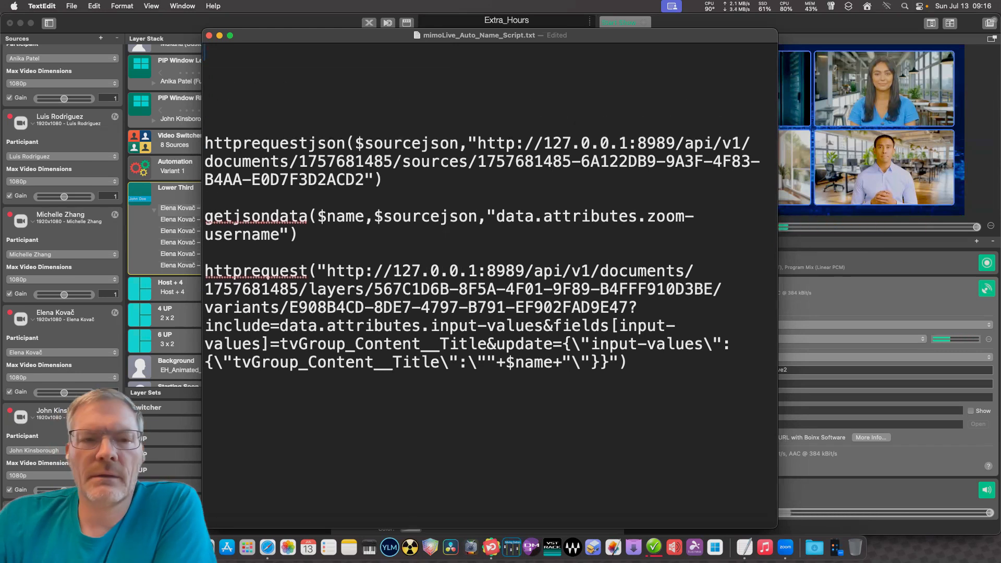
Begin a setvariable call on the first line with the variable $layerbaseurl, followed by a comma.
{"action": "type", "text": "se"}
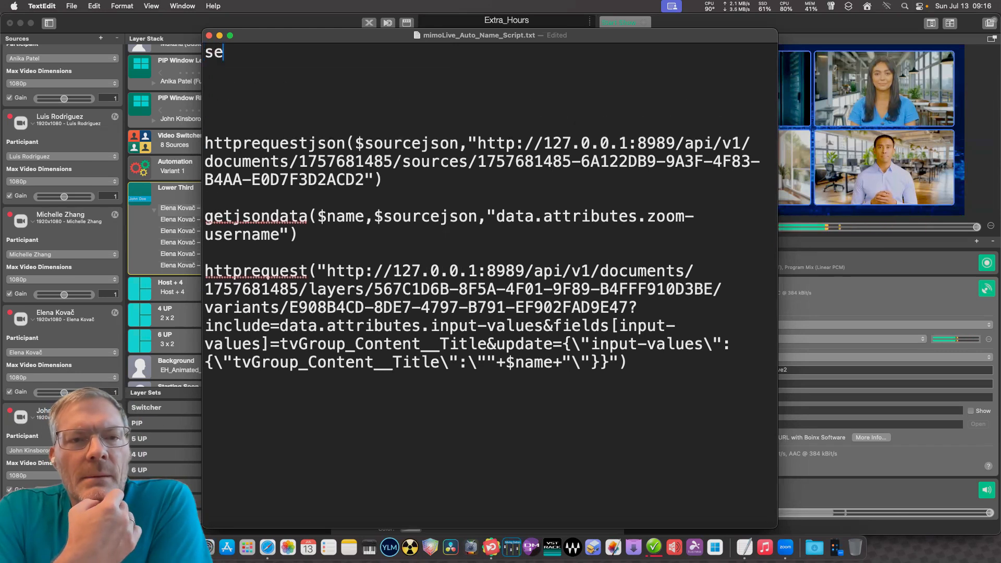
{"action": "type", "text": "tvariable"}
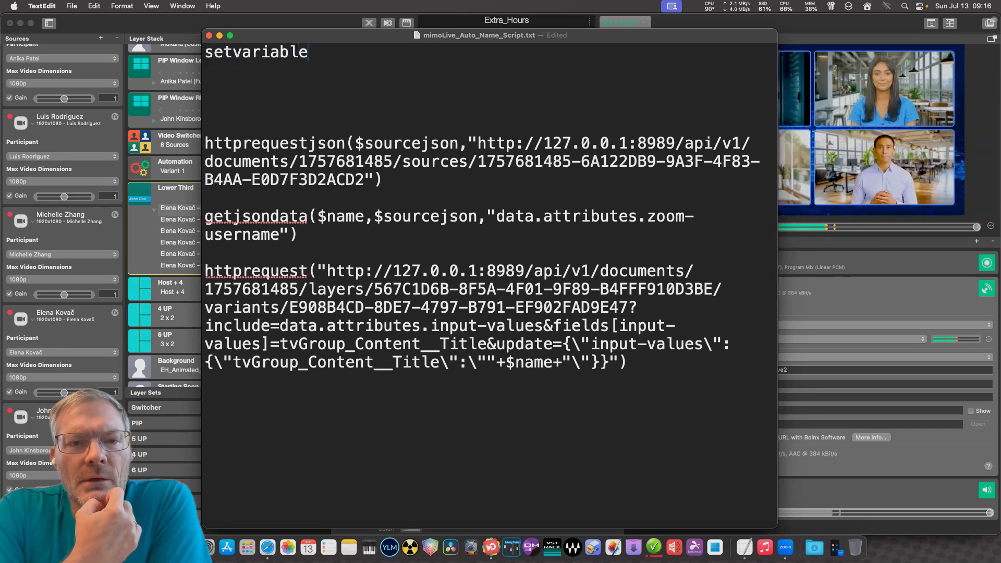
{"action": "type", "text": "($"}
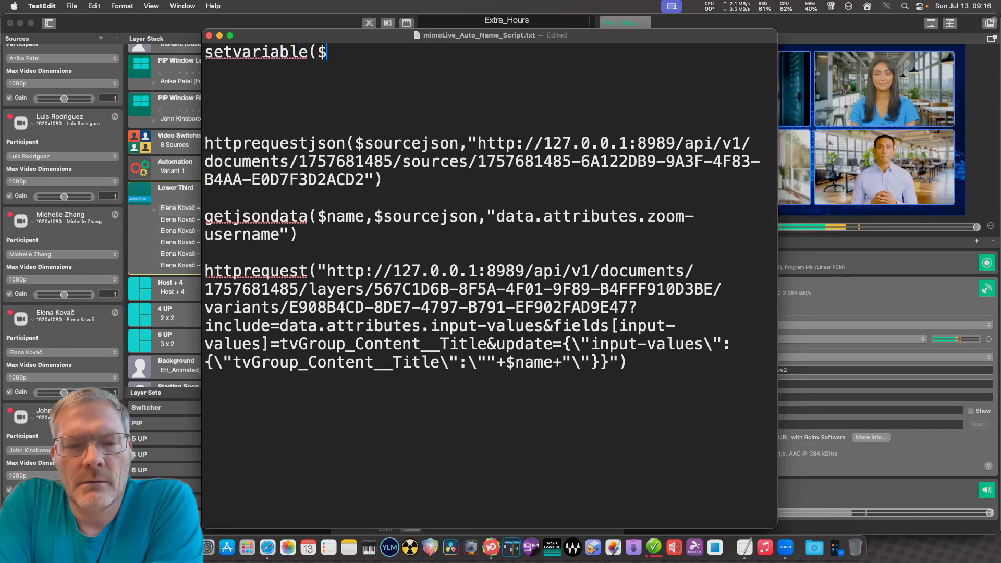
{"action": "type", "text": "layer"}
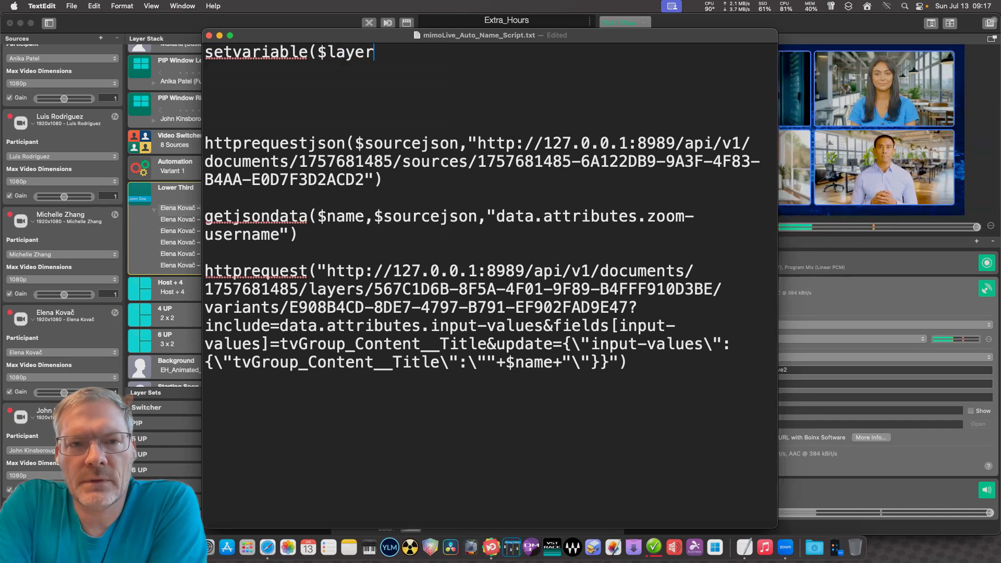
{"action": "type", "text": "u"}
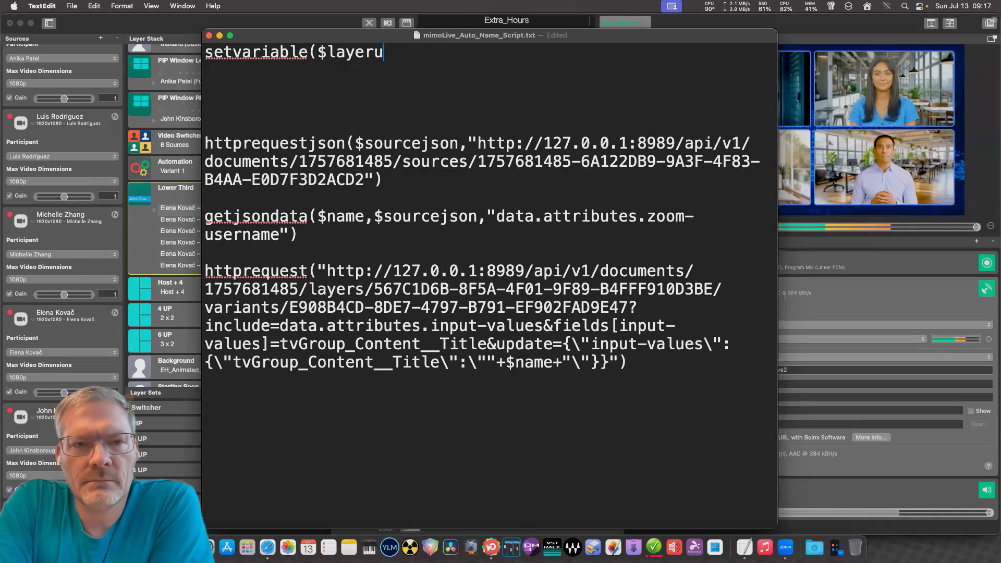
{"action": "key", "text": "BackSpace"}
{"action": "type", "text": "baseurl"}
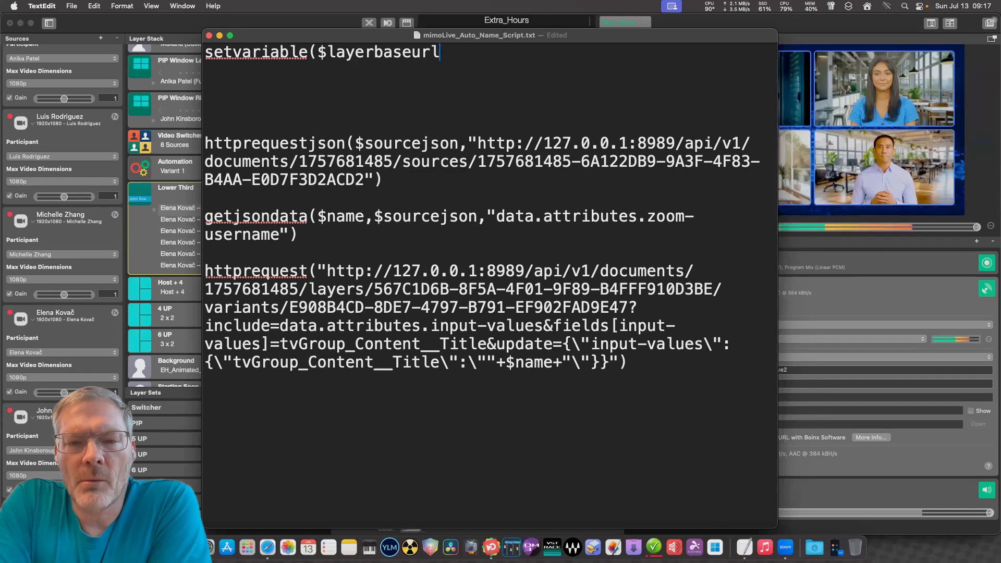
{"action": "type", "text": ","}
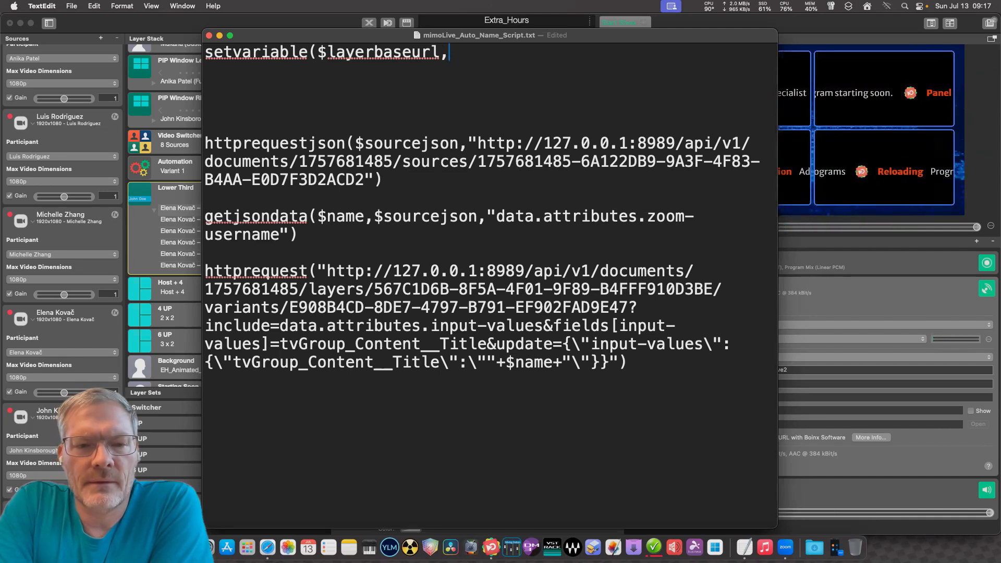
{"action": "left_click_drag", "start_coordinate": [204, 270], "coordinate": [309, 289]}
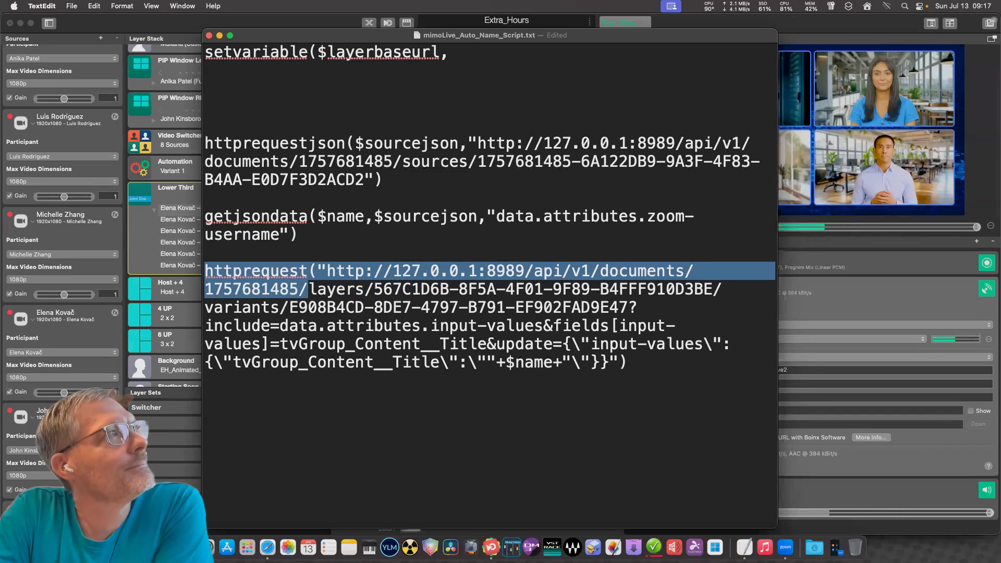
{"action": "left_click_drag", "start_coordinate": [308, 288], "coordinate": [694, 271]}
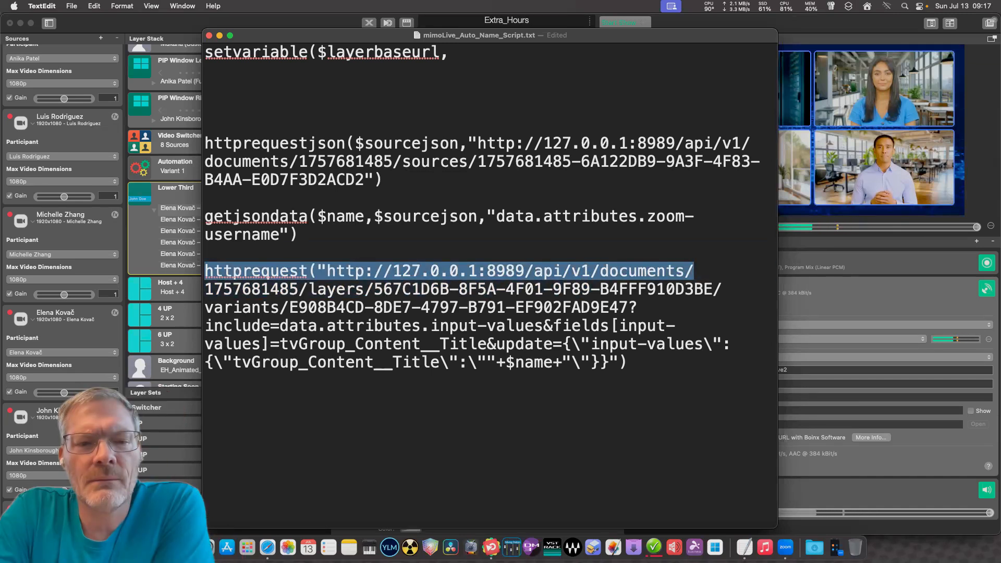
{"action": "left_click", "coordinate": [336, 270]}
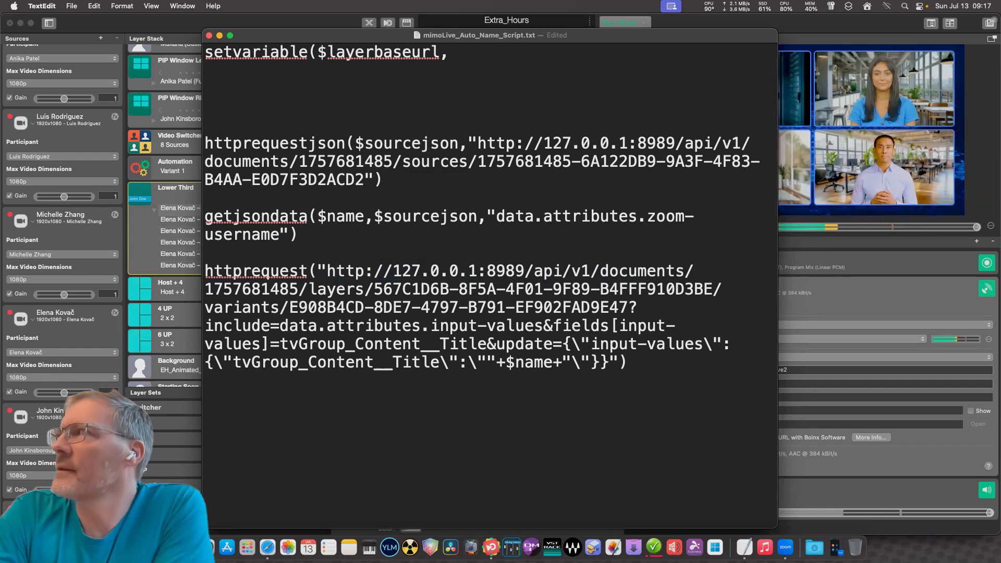
{"action": "left_click", "coordinate": [326, 271]}
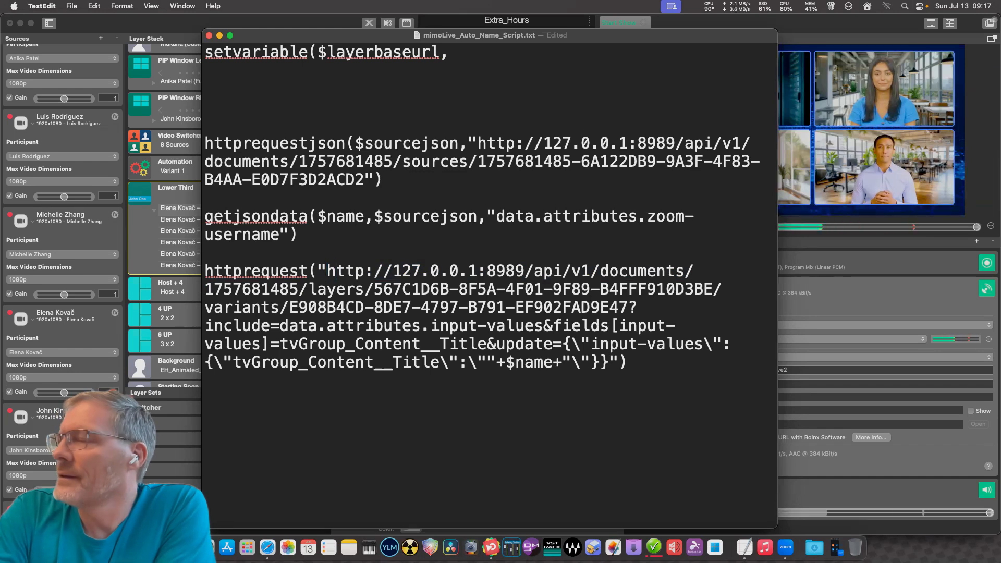
Copy the URL in the httprequest call from its opening quote through variants/, excluding the variant ID.
{"action": "left_click", "coordinate": [308, 270]}
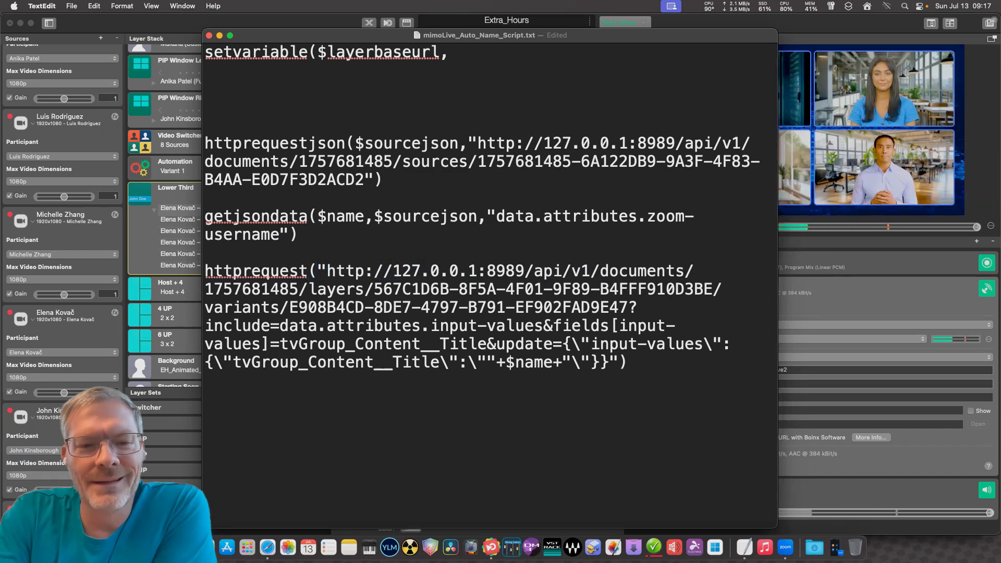
{"action": "key", "text": "Right"}
{"action": "key", "text": "shift+Up"}
{"action": "key", "text": "shift+Down"}
{"action": "key", "text": "shift+Right"}
{"action": "key", "text": "shift+Right"}
{"action": "key", "text": "shift+Right"}
{"action": "key", "text": "shift+Right"}
{"action": "key", "text": "shift+Right"}
{"action": "key", "text": "shift+Right"}
{"action": "key", "text": "shift+Right"}
{"action": "key", "text": "shift+Right"}
{"action": "key", "text": "shift+Right"}
{"action": "key", "text": "shift+Right"}
{"action": "key", "text": "shift+Right"}
{"action": "key", "text": "shift+Right"}
{"action": "key", "text": "shift+Right"}
{"action": "key", "text": "shift+Right"}
{"action": "key", "text": "shift+Right"}
{"action": "key", "text": "shift+Right"}
{"action": "key", "text": "shift+Right"}
{"action": "key", "text": "shift+Right"}
{"action": "key", "text": "shift+Right"}
{"action": "key", "text": "shift+Right"}
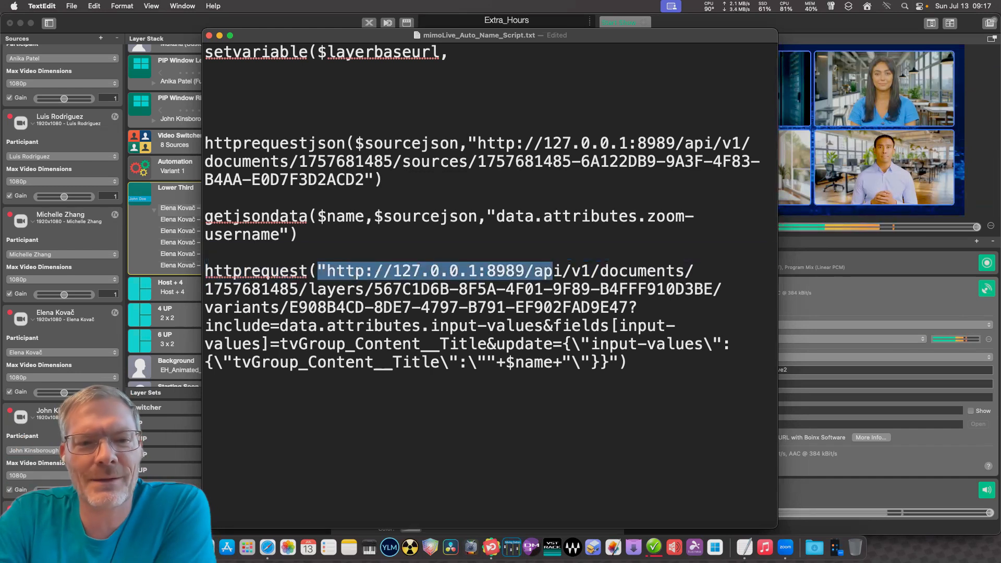
{"action": "key", "text": "shift+Right"}
{"action": "key", "text": "shift+Right"}
{"action": "key", "text": "shift+Right"}
{"action": "key", "text": "shift+Right"}
{"action": "key", "text": "shift+Right"}
{"action": "key", "text": "shift+Right"}
{"action": "key", "text": "shift+Right"}
{"action": "key", "text": "shift+Right"}
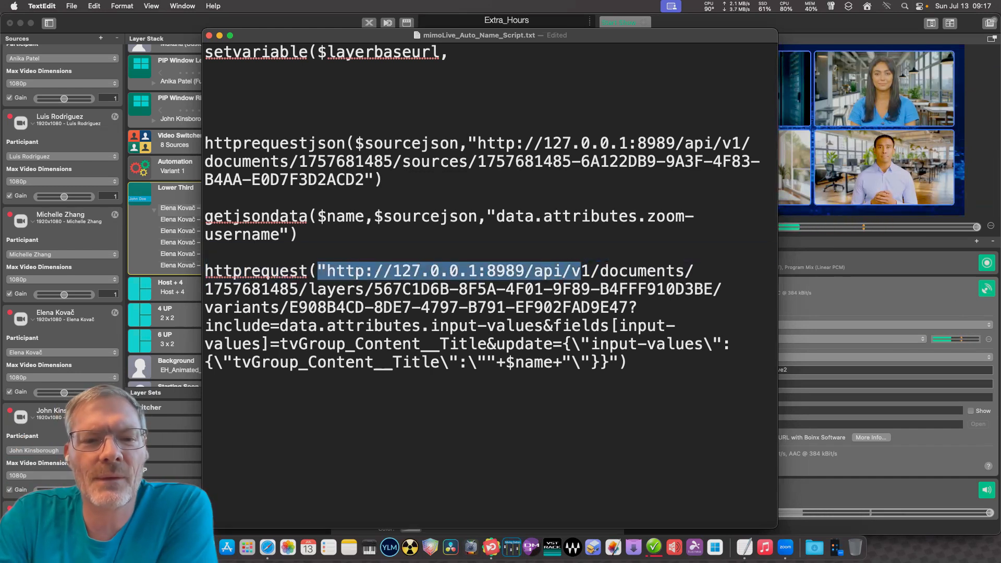
{"action": "key", "text": "shift+Down"}
{"action": "key", "text": "shift+Right"}
{"action": "key", "text": "shift+Right"}
{"action": "key", "text": "shift+Right"}
{"action": "key", "text": "shift+Down"}
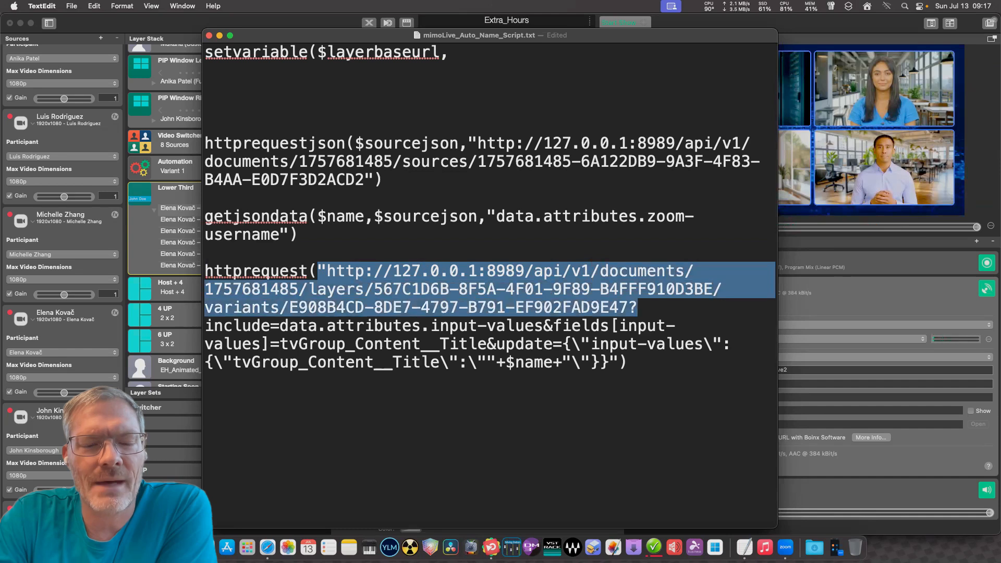
{"action": "key", "text": "shift+Up"}
{"action": "key", "text": "shift+Left"}
{"action": "key", "text": "shift+Left"}
{"action": "key", "text": "shift+Left"}
{"action": "key", "text": "shift+Left"}
{"action": "key", "text": "shift+Left"}
{"action": "key", "text": "shift+Left"}
{"action": "key", "text": "shift+Left"}
{"action": "key", "text": "shift+Left"}
{"action": "key", "text": "shift+Left"}
{"action": "key", "text": "shift+Left"}
{"action": "key", "text": "shift+Left"}
{"action": "key", "text": "shift+Left"}
{"action": "key", "text": "shift+Left"}
{"action": "key", "text": "shift+Left"}
{"action": "key", "text": "shift+Left"}
{"action": "key", "text": "shift+Left"}
{"action": "key", "text": "shift+Left"}
{"action": "key", "text": "shift+Left"}
{"action": "key", "text": "shift+Left"}
{"action": "key", "text": "shift+Left"}
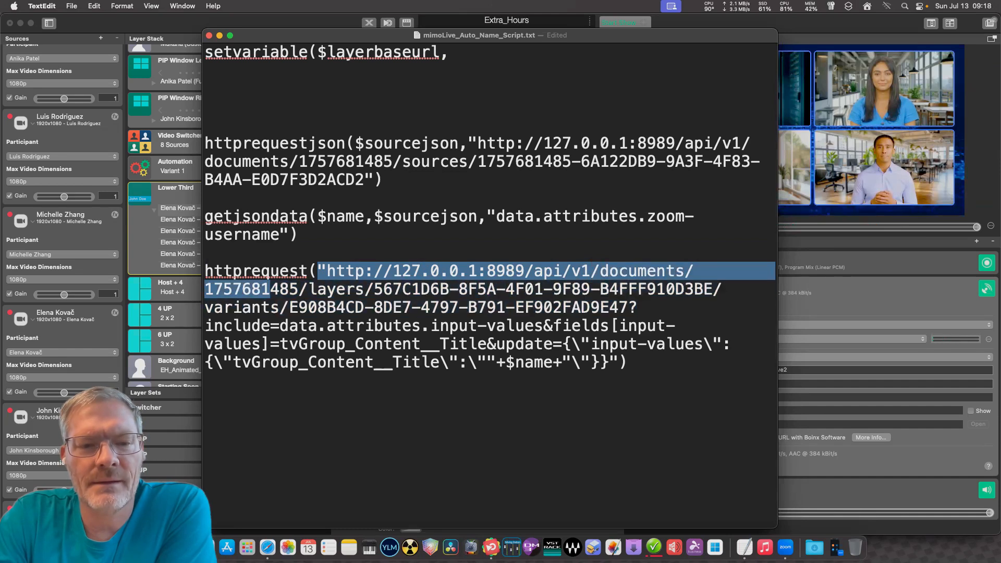
{"action": "key", "text": "shift+Down"}
{"action": "key", "text": "shift+Right"}
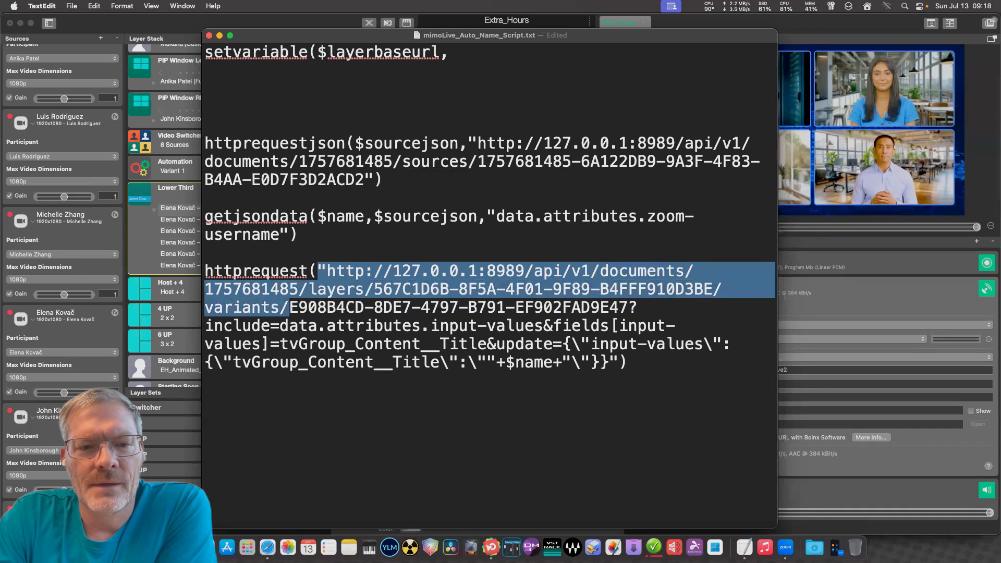
{"action": "right_click", "coordinate": [341, 284]}
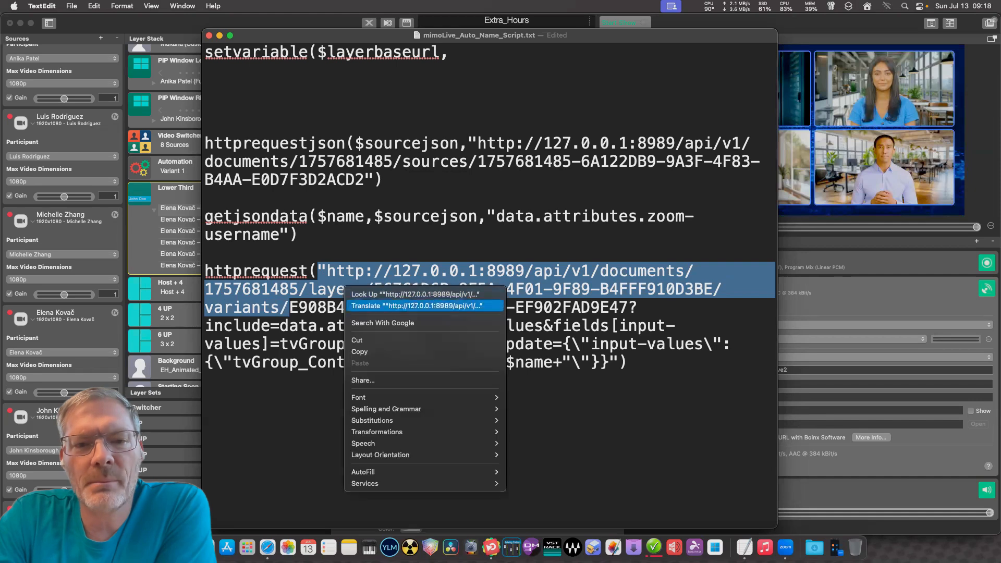
{"action": "left_click", "coordinate": [359, 351]}
Paste the copied layer URL as the value of $layerbaseurl and close the setvariable call with a quote and parenthesis.
{"action": "left_click", "coordinate": [463, 52]}
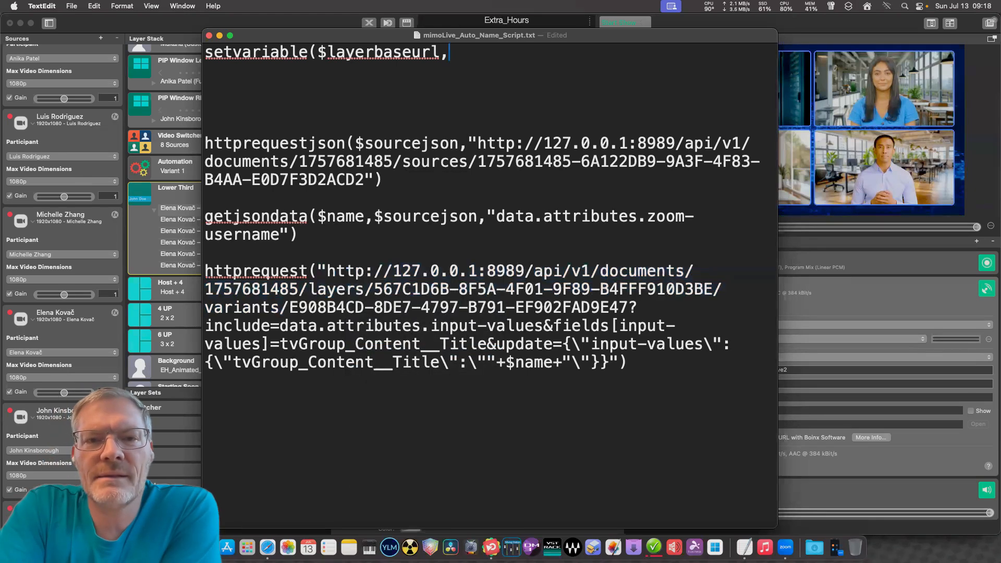
{"action": "right_click", "coordinate": [463, 51]}
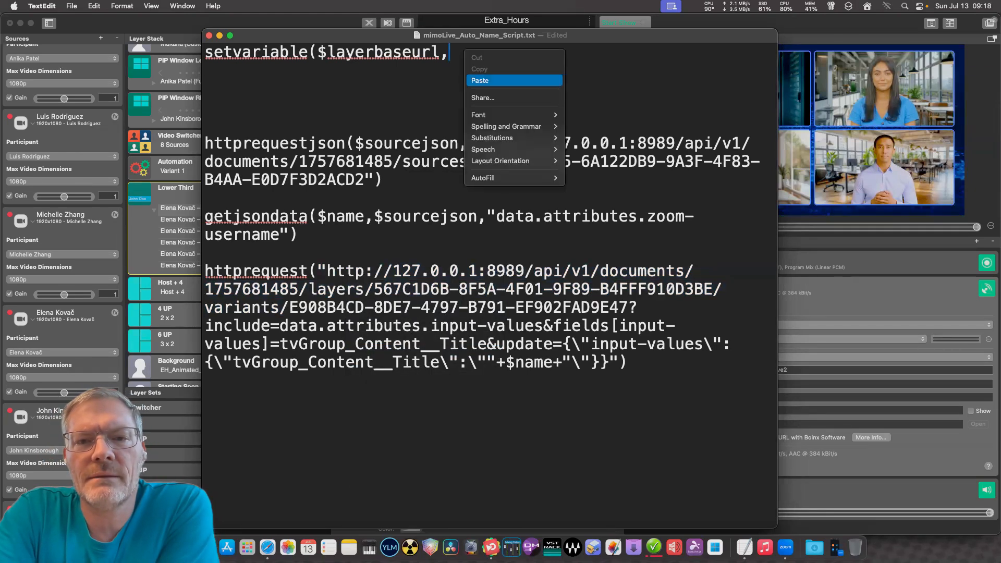
{"action": "left_click", "coordinate": [501, 80]}
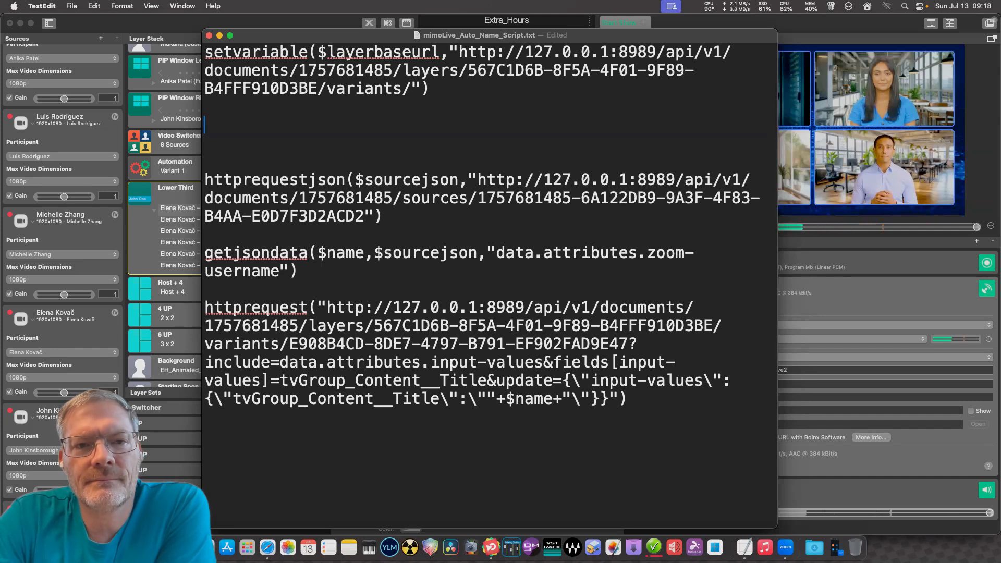
Replace the URL part through variants/ in the httprequest call with "$layerbaseurl + " ahead of the quoted variant ID.
{"action": "left_click_drag", "start_coordinate": [317, 52], "coordinate": [439, 52]}
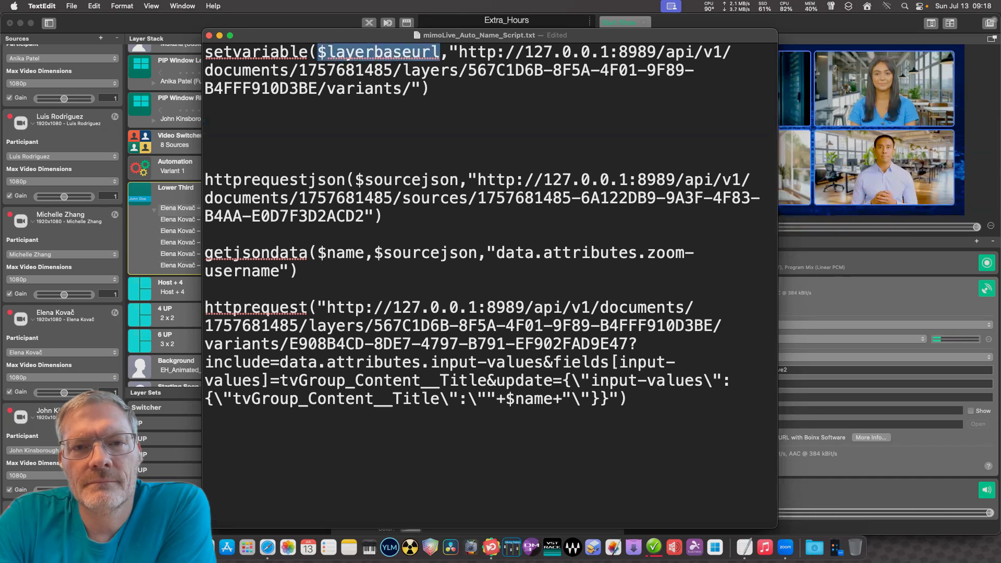
{"action": "right_click", "coordinate": [441, 51]}
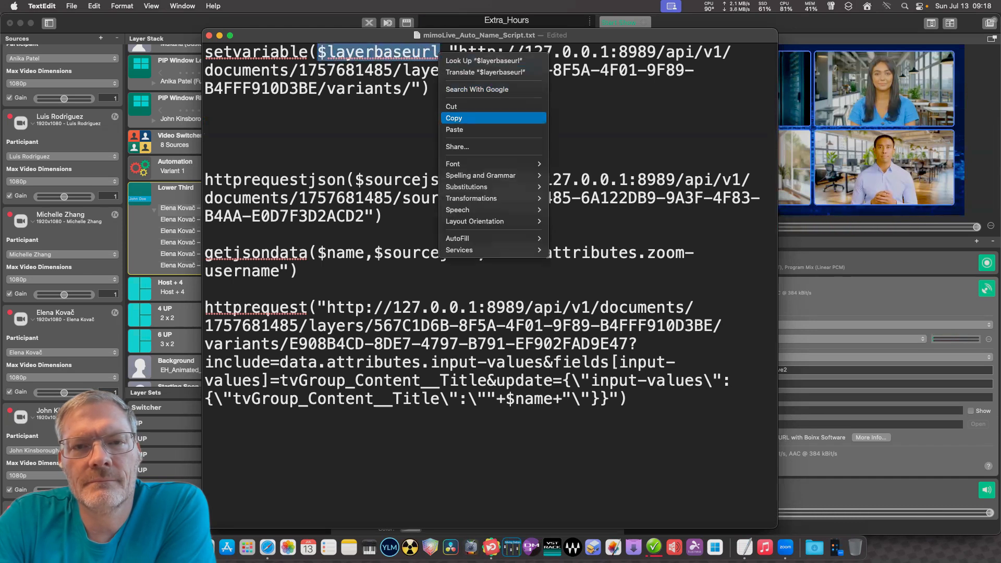
{"action": "left_click", "coordinate": [461, 117]}
{"action": "left_click", "coordinate": [205, 125]}
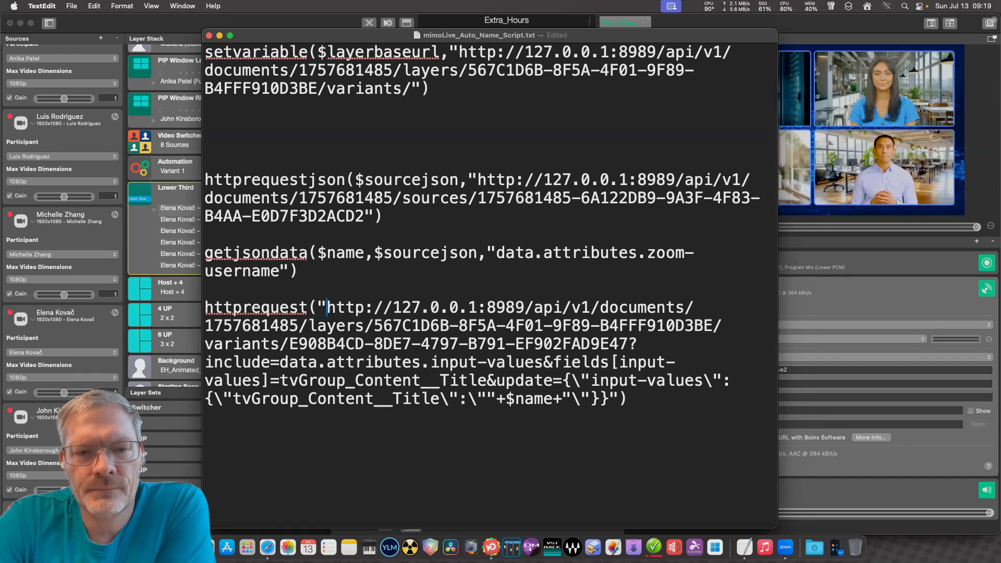
{"action": "left_click", "coordinate": [289, 343], "text": "shift"}
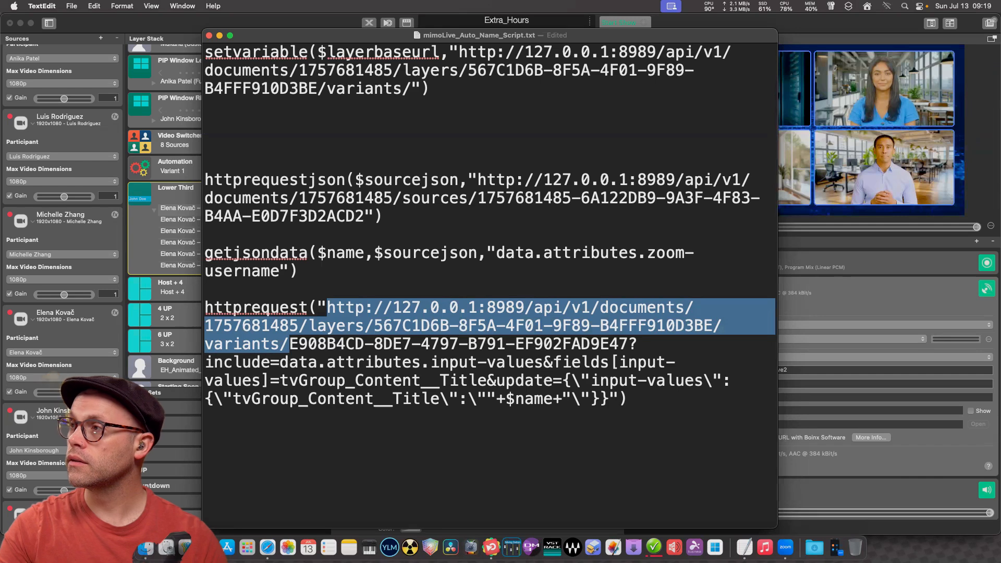
{"action": "key", "text": "BackSpace"}
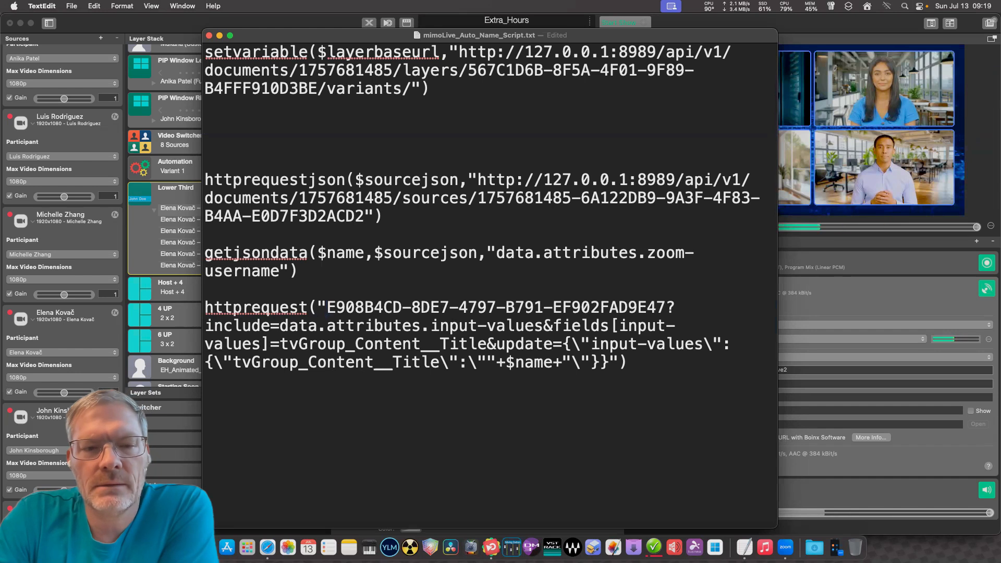
{"action": "left_click", "coordinate": [318, 307]}
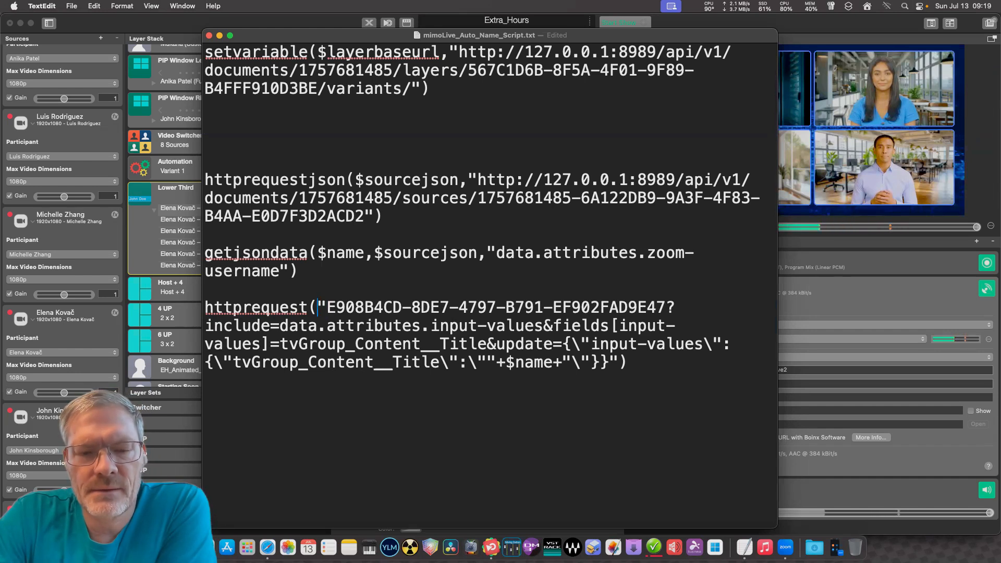
{"action": "key", "text": "super+v"}
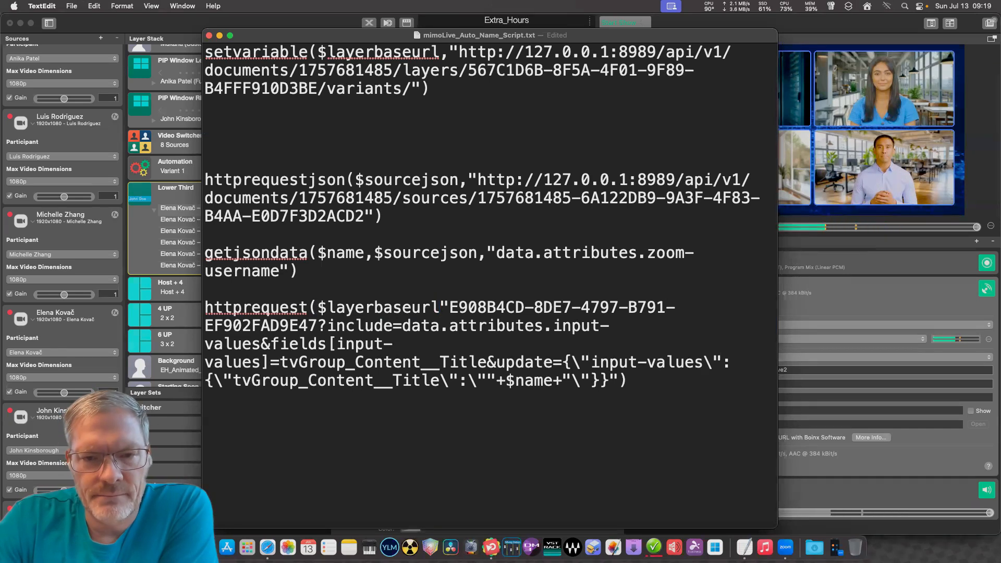
{"action": "type", "text": "+"}
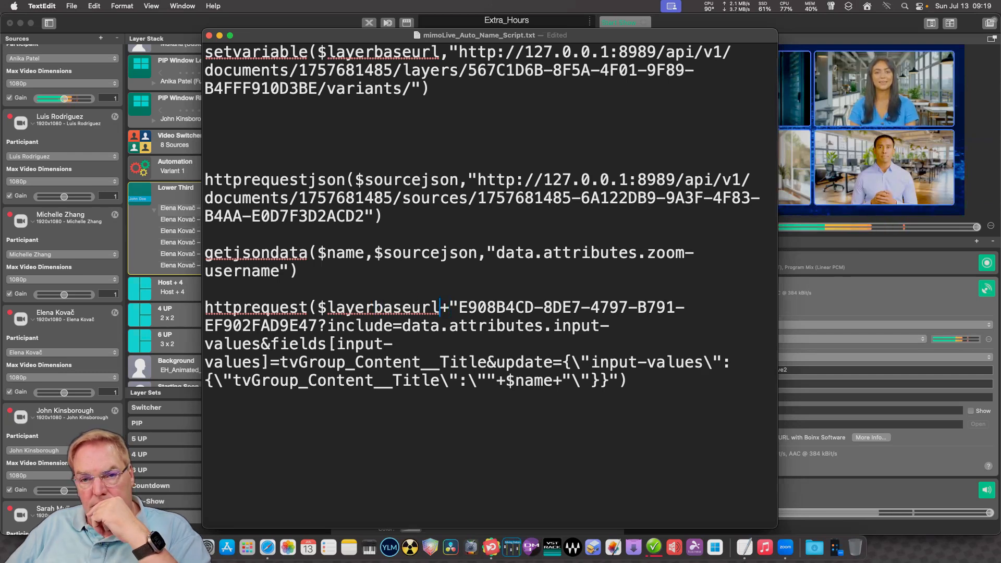
{"action": "key", "text": "Right"}
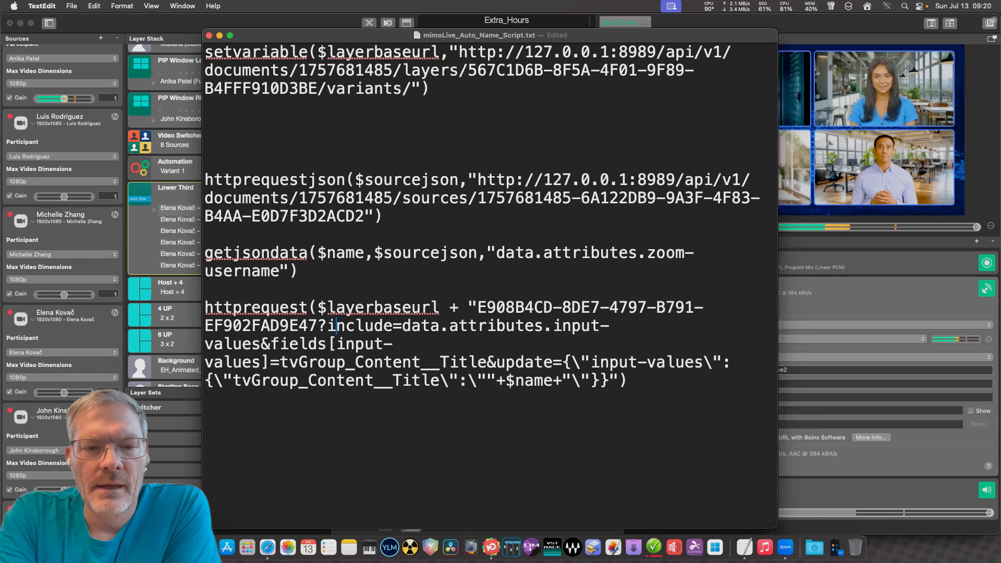
Copy the query string in the httprequest call from ?include through the quote just before +$name, excluding the variant ID.
{"action": "left_click_drag", "start_coordinate": [336, 325], "coordinate": [420, 325]}
{"action": "left_click", "coordinate": [458, 325]}
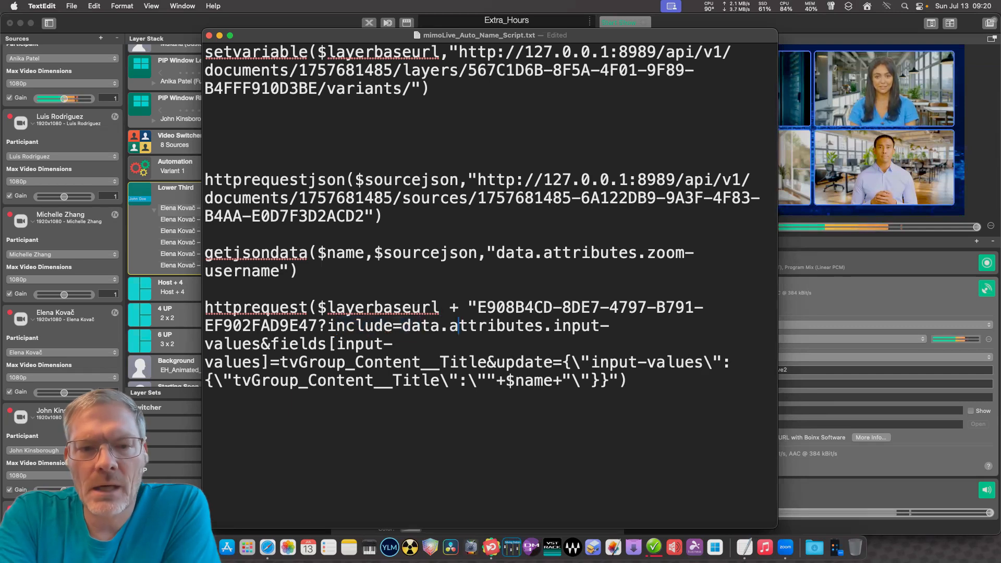
{"action": "left_click_drag", "start_coordinate": [317, 325], "coordinate": [393, 325]}
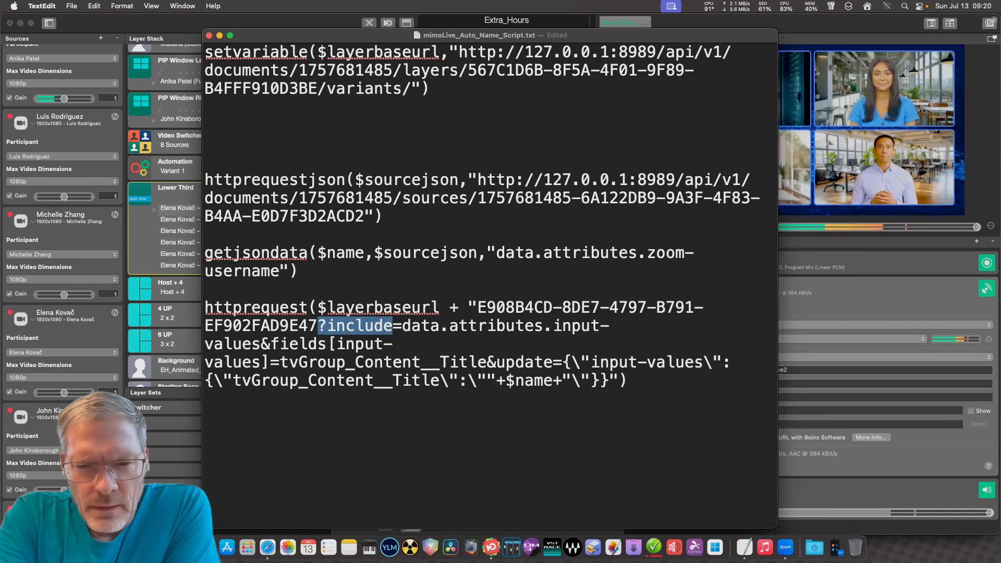
{"action": "key", "text": "shift+Right"}
{"action": "key", "text": "shift+Right"}
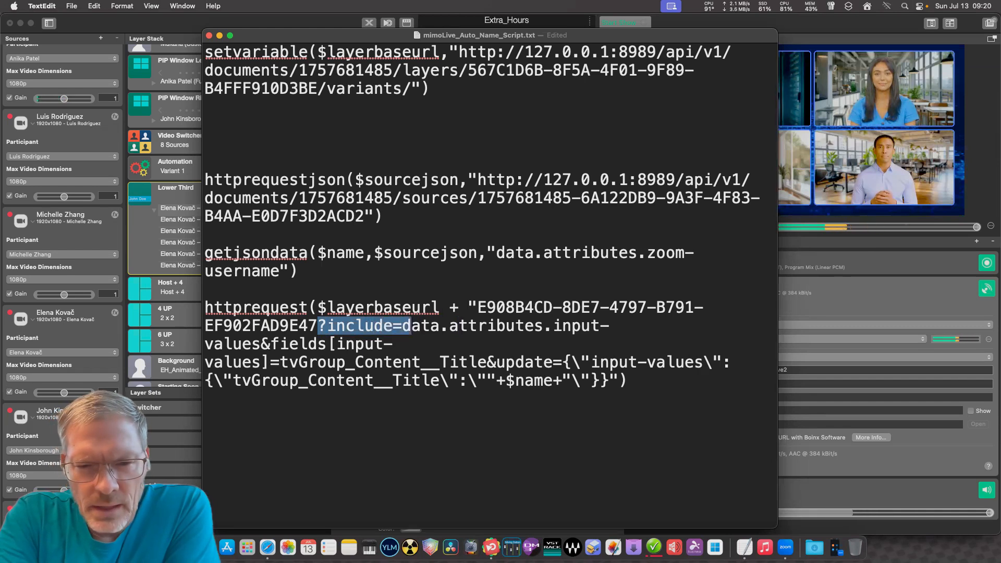
{"action": "key", "text": "shift+Down"}
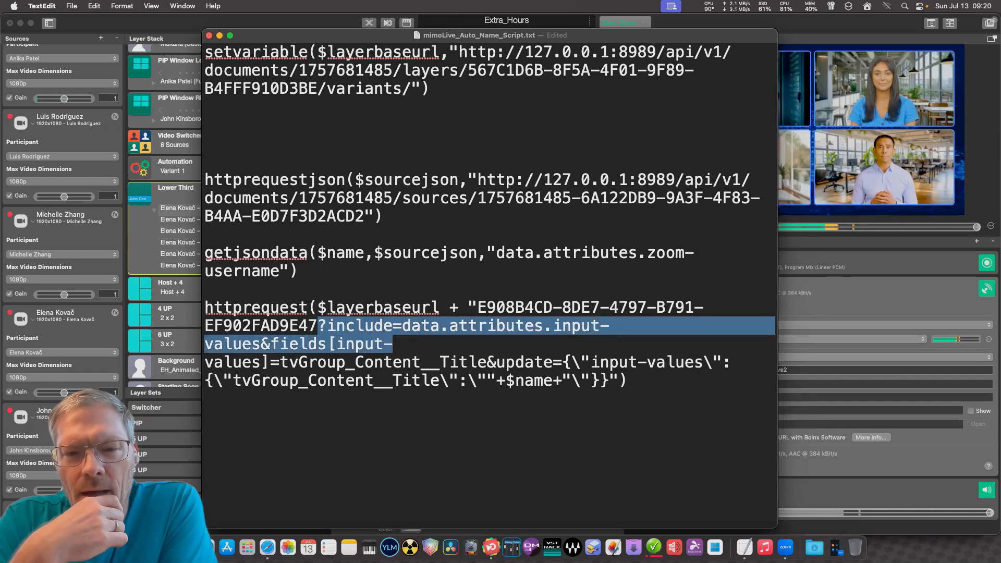
{"action": "key", "text": "shift+Left"}
{"action": "key", "text": "shift+Left"}
{"action": "key", "text": "shift+Left"}
{"action": "key", "text": "shift+Left"}
{"action": "key", "text": "shift+Left"}
{"action": "key", "text": "shift+Left"}
{"action": "key", "text": "shift+Left"}
{"action": "key", "text": "shift+Left"}
{"action": "key", "text": "shift+Left"}
{"action": "key", "text": "shift+Left"}
{"action": "key", "text": "shift+Left"}
{"action": "key", "text": "shift+Left"}
{"action": "key", "text": "shift+Left"}
{"action": "key", "text": "shift+Left"}
{"action": "key", "text": "shift+Left"}
{"action": "key", "text": "shift+Down"}
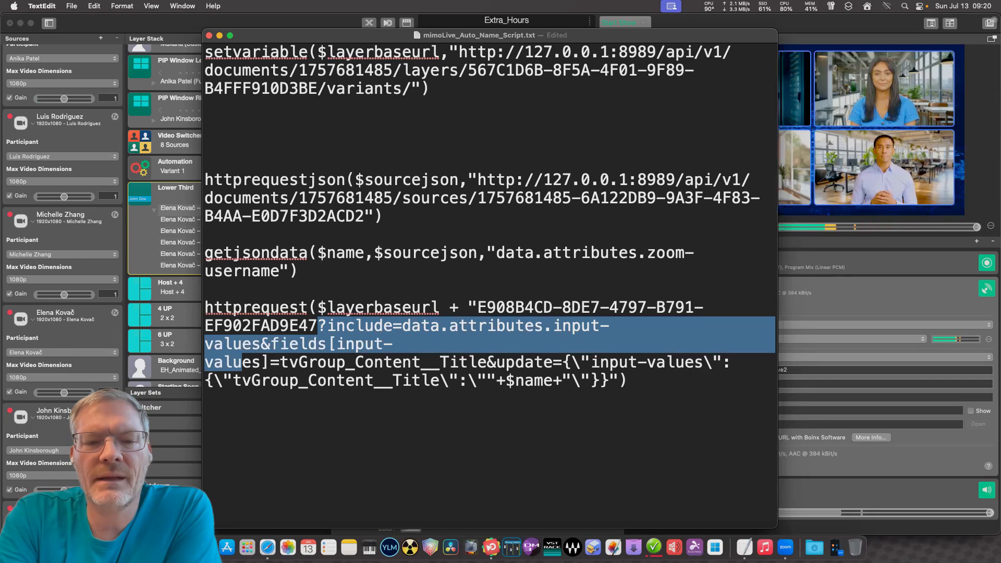
{"action": "key", "text": "shift+Right"}
{"action": "key", "text": "shift+Right"}
{"action": "key", "text": "shift+Right"}
{"action": "key", "text": "shift+Right"}
{"action": "key", "text": "shift+Right"}
{"action": "key", "text": "shift+Right"}
{"action": "key", "text": "shift+Right"}
{"action": "key", "text": "shift+Right"}
{"action": "key", "text": "shift+Right"}
{"action": "key", "text": "shift+Right"}
{"action": "key", "text": "shift+Right"}
{"action": "key", "text": "shift+Right"}
{"action": "key", "text": "shift+Right"}
{"action": "key", "text": "shift+Right"}
{"action": "key", "text": "shift+Right"}
{"action": "key", "text": "shift+Right"}
{"action": "key", "text": "shift+Right"}
{"action": "key", "text": "shift+Right"}
{"action": "key", "text": "shift+Right"}
{"action": "key", "text": "shift+Right"}
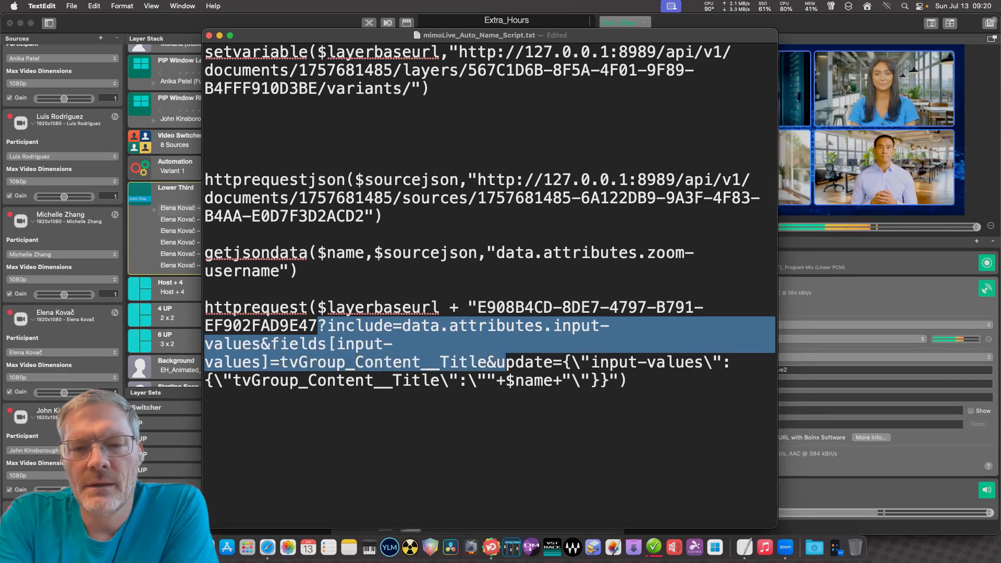
{"action": "key", "text": "shift+Right"}
{"action": "key", "text": "shift+Right"}
{"action": "key", "text": "shift+Right"}
{"action": "key", "text": "shift+Right"}
{"action": "key", "text": "shift+Right"}
{"action": "key", "text": "shift+Left"}
{"action": "key", "text": "shift+Left"}
{"action": "key", "text": "shift+Left"}
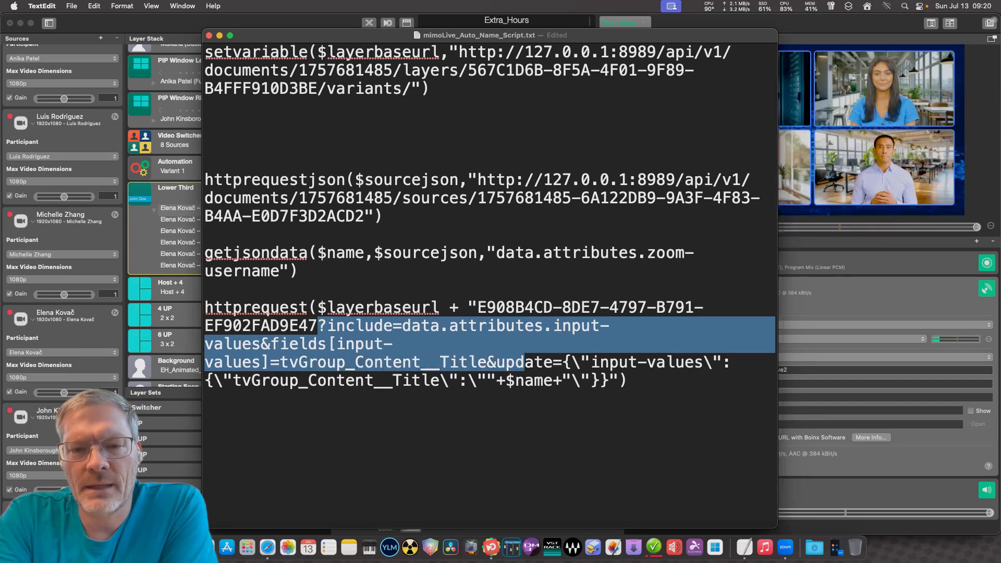
{"action": "key", "text": "shift+Left"}
{"action": "key", "text": "shift+Right"}
{"action": "key", "text": "shift+Right"}
{"action": "key", "text": "shift+Right"}
{"action": "key", "text": "shift+Right"}
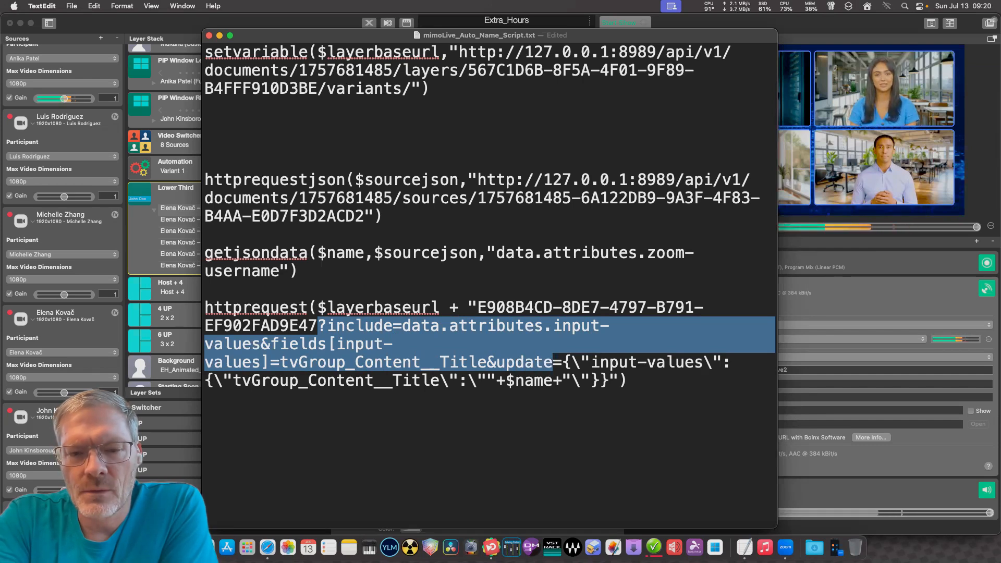
{"action": "key", "text": "shift+Right"}
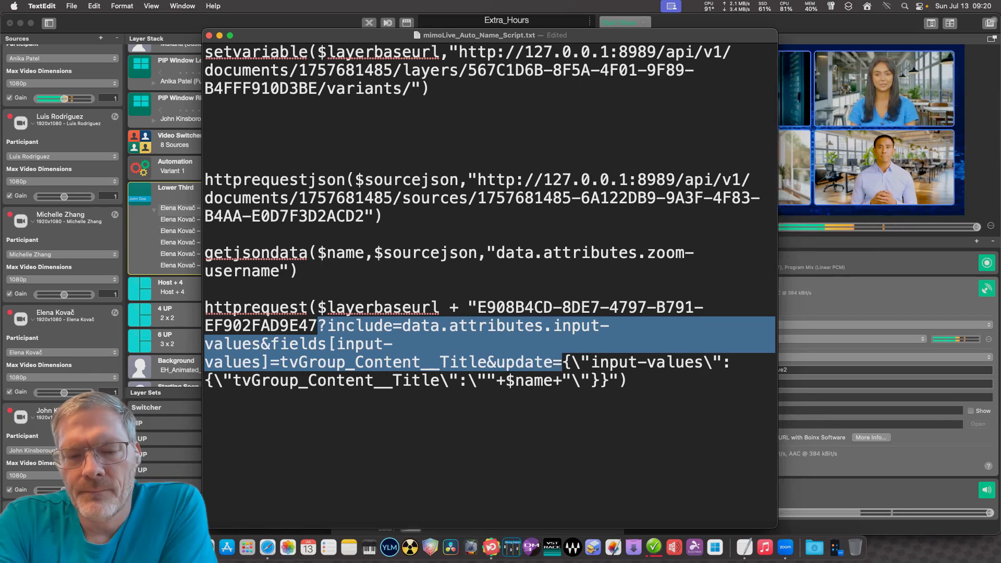
{"action": "left_click_drag", "start_coordinate": [562, 362], "coordinate": [628, 380]}
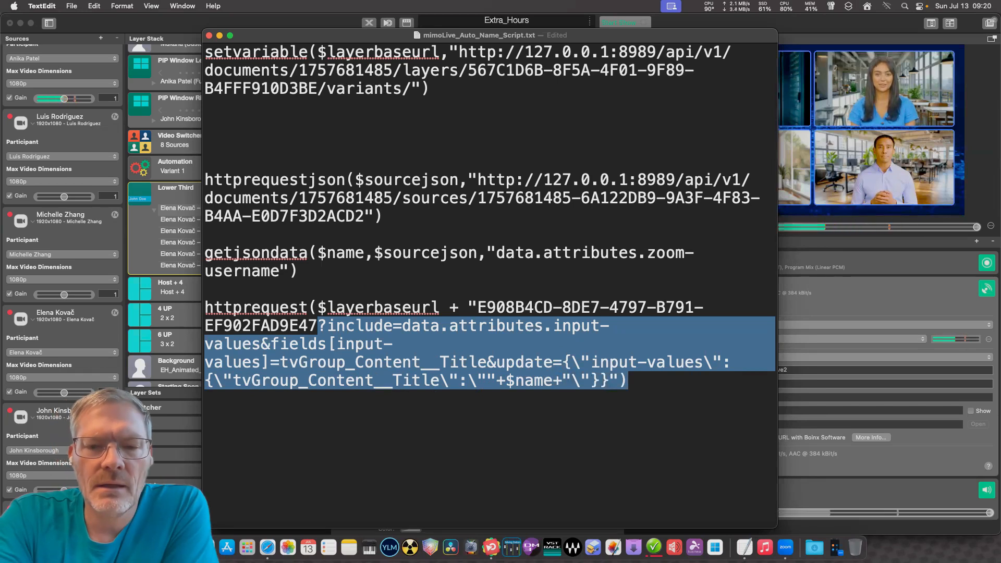
{"action": "left_click_drag", "start_coordinate": [629, 380], "coordinate": [571, 362]}
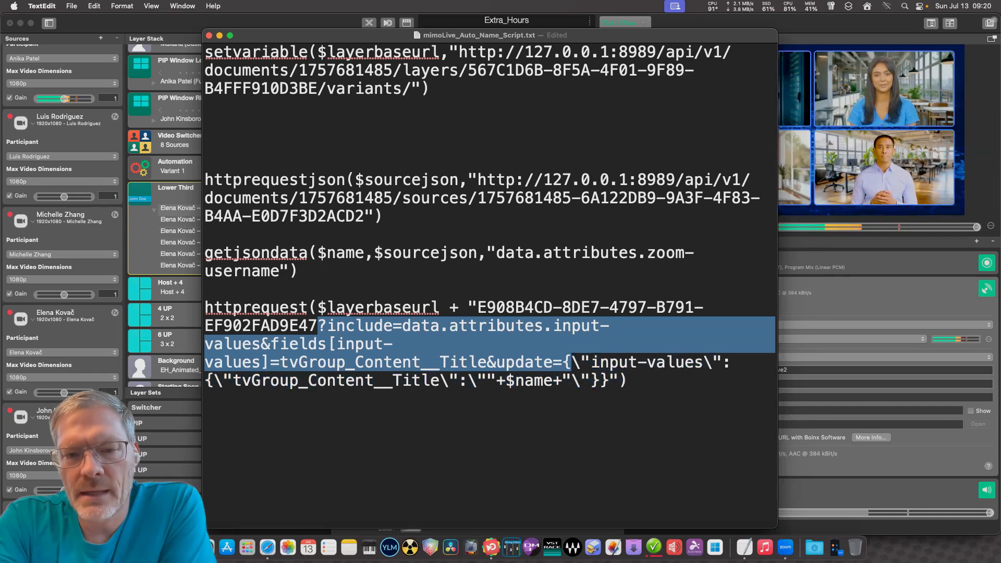
{"action": "left_click_drag", "start_coordinate": [570, 362], "coordinate": [495, 380]}
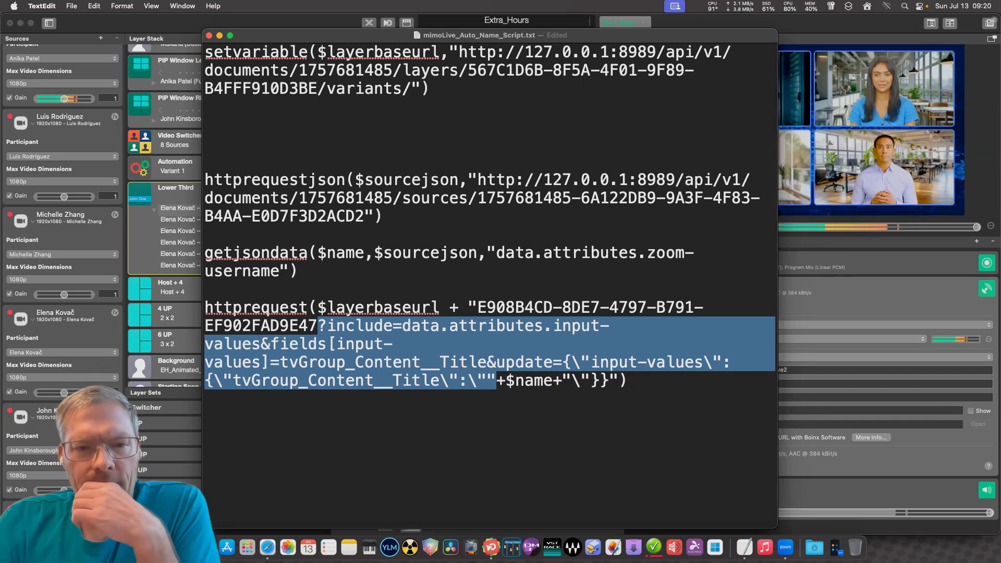
{"action": "right_click", "coordinate": [391, 327]}
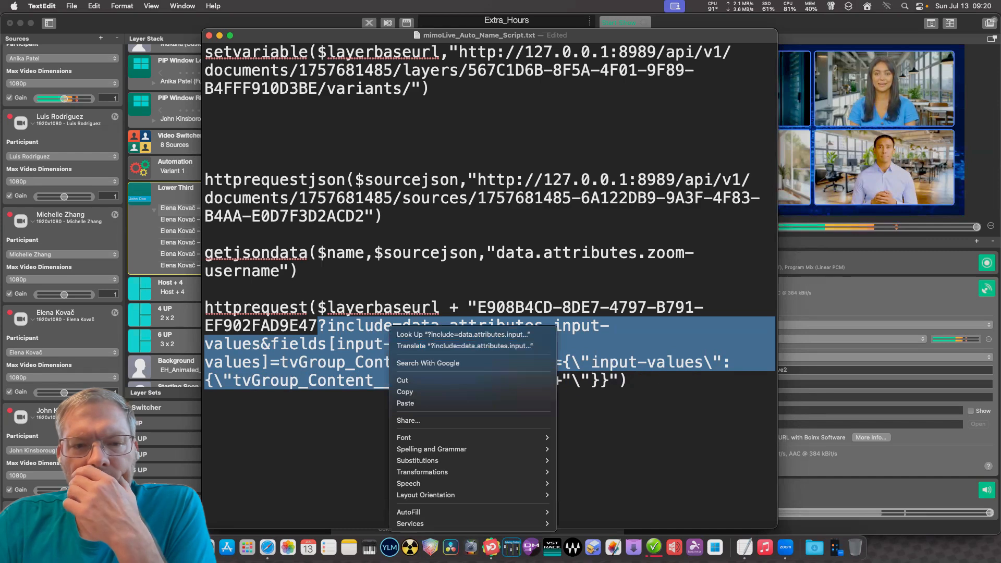
{"action": "left_click", "coordinate": [405, 391]}
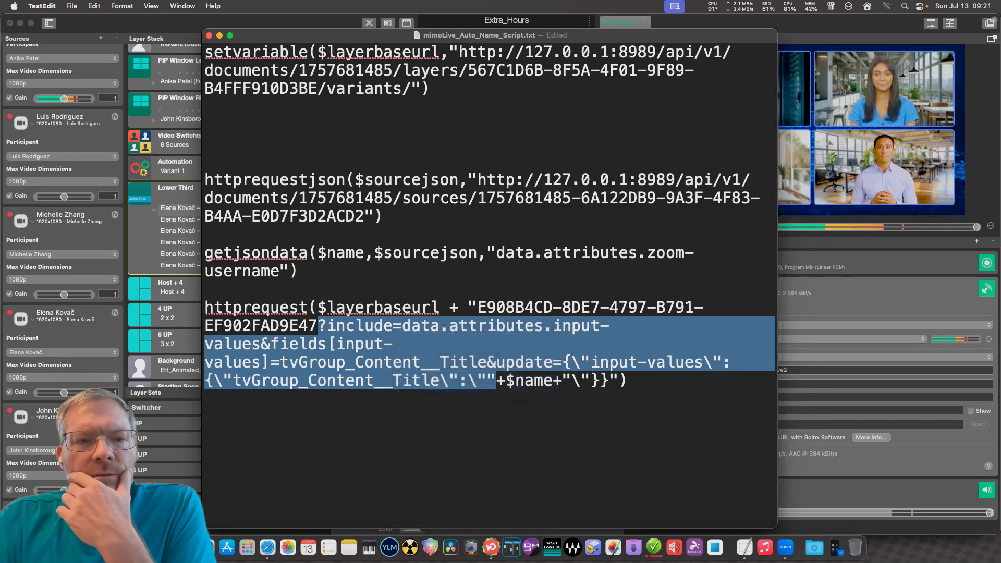
Paste the copied query string on the empty line below the $layerbaseurl definition.
{"action": "left_click", "coordinate": [256, 124]}
{"action": "right_click", "coordinate": [257, 120]}
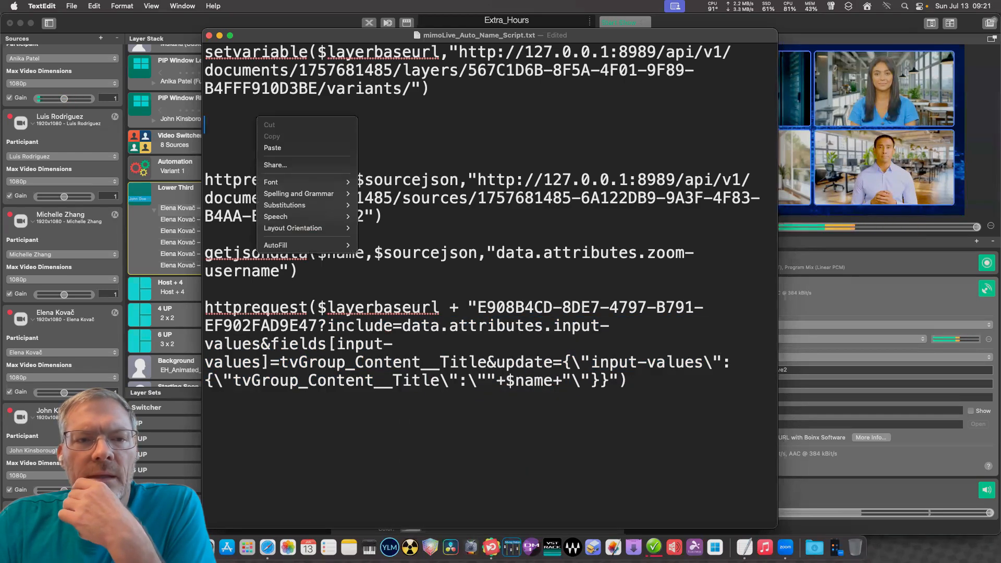
{"action": "key", "text": "Escape"}
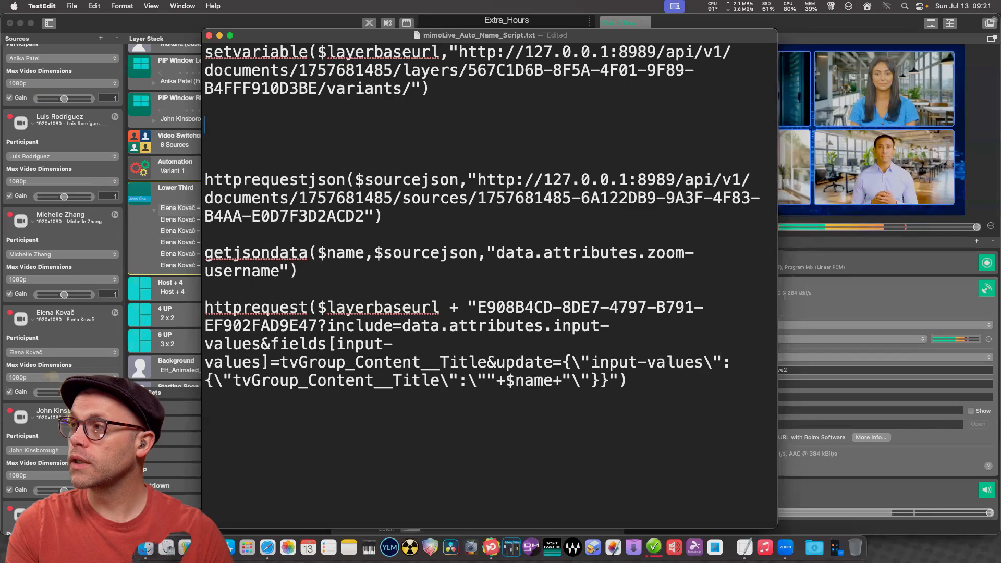
{"action": "key", "text": "super+v"}
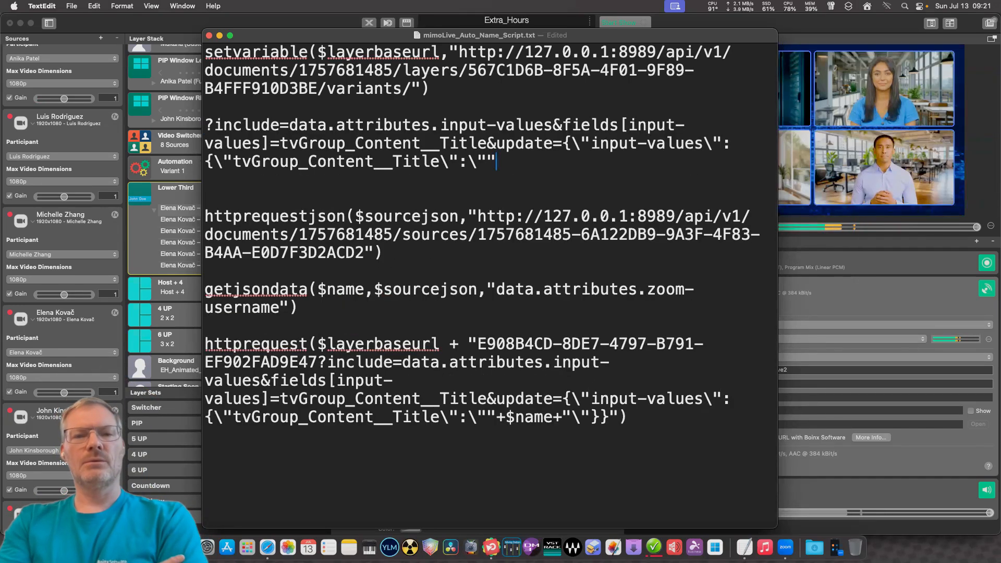
Begin a setvariable call with the variable $layerurl directly ahead of the pasted query string.
{"action": "left_click", "coordinate": [486, 125]}
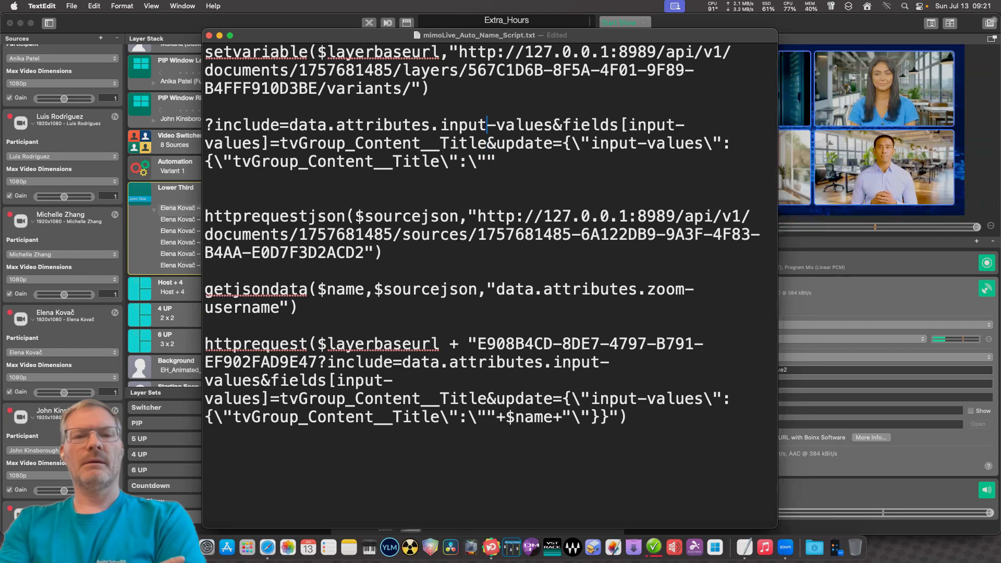
{"action": "key", "text": "Left"}
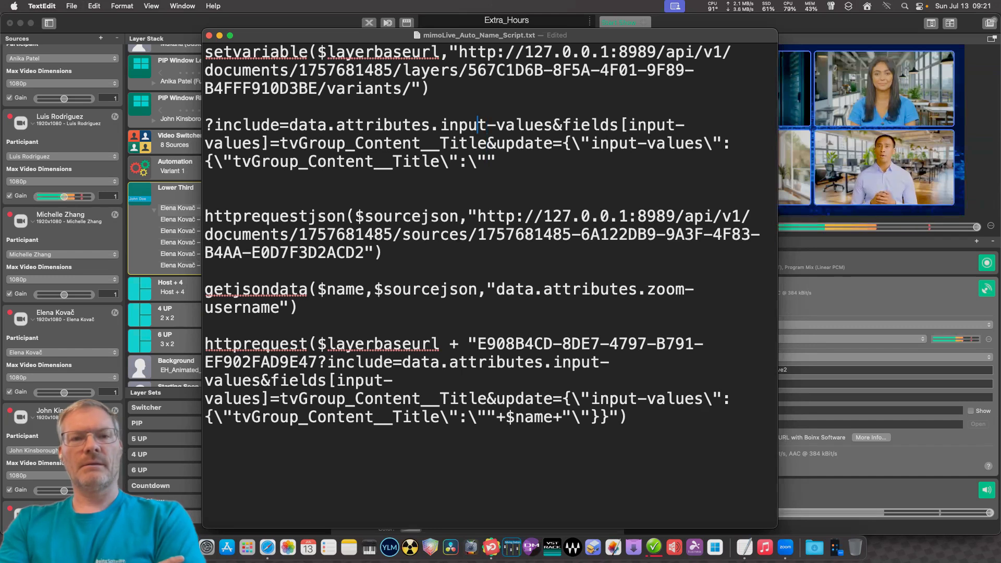
{"action": "key", "text": "Left"}
{"action": "key", "text": "Left"}
{"action": "key", "text": "Left"}
{"action": "key", "text": "Left"}
{"action": "key", "text": "Left"}
{"action": "key", "text": "Left"}
{"action": "key", "text": "Left"}
{"action": "key", "text": "Left"}
{"action": "key", "text": "Left"}
{"action": "key", "text": "Left"}
{"action": "key", "text": "Left"}
{"action": "key", "text": "Left"}
{"action": "key", "text": "Left"}
{"action": "key", "text": "Left"}
{"action": "key", "text": "Left"}
{"action": "key", "text": "Left"}
{"action": "key", "text": "Left"}
{"action": "key", "text": "Left"}
{"action": "key", "text": "Left"}
{"action": "key", "text": "Left"}
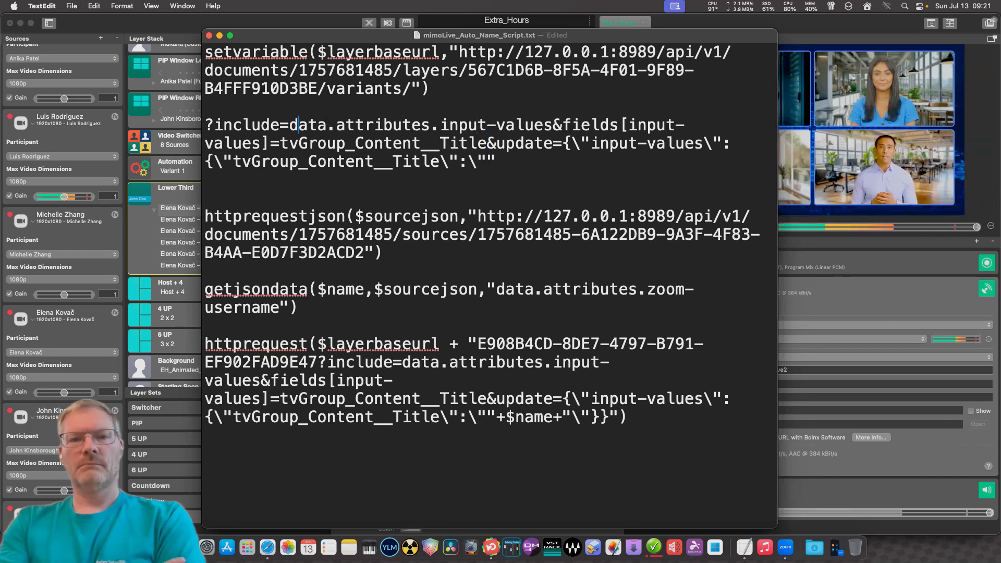
{"action": "type", "text": "sertva"}
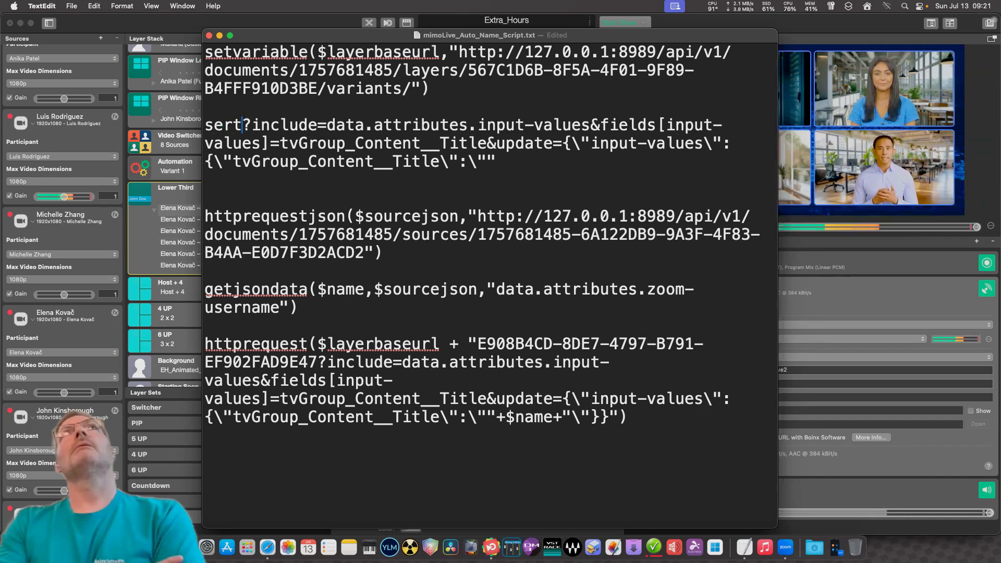
{"action": "key", "text": "BackSpace"}
{"action": "key", "text": "BackSpace"}
{"action": "key", "text": "BackSpace"}
{"action": "key", "text": "BackSpace"}
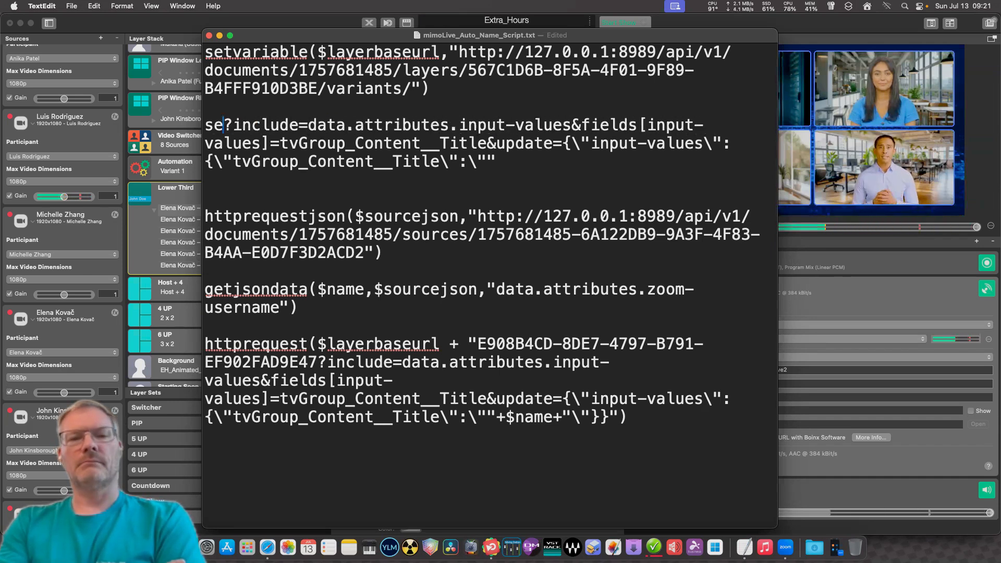
{"action": "type", "text": "tvariable"}
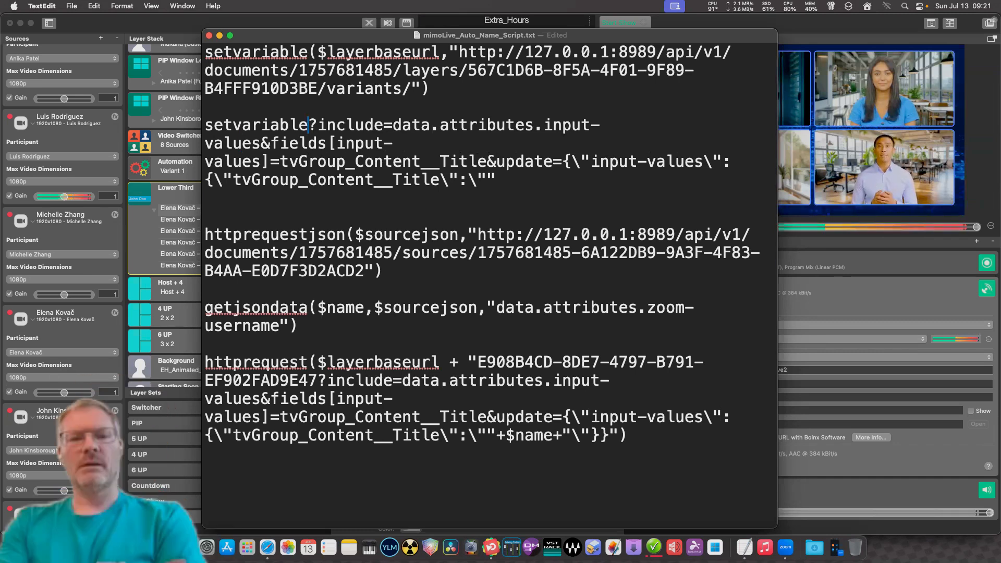
{"action": "type", "text": "("}
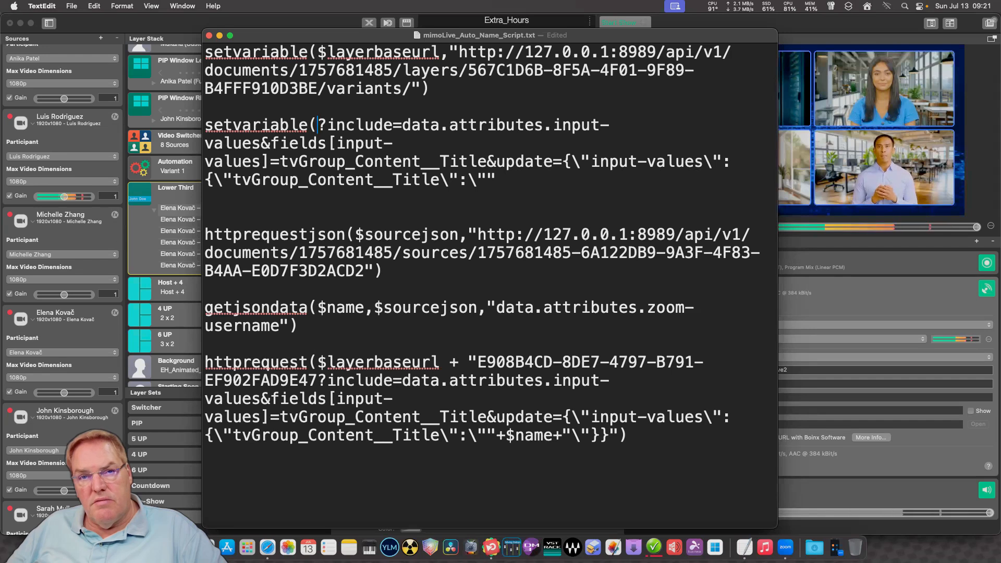
{"action": "type", "text": "$"}
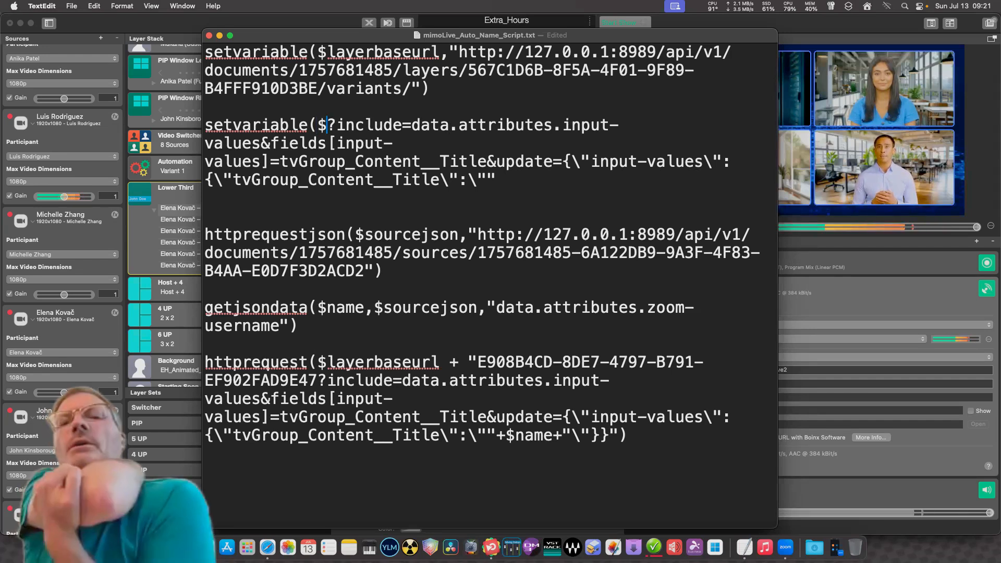
{"action": "type", "text": "layer"}
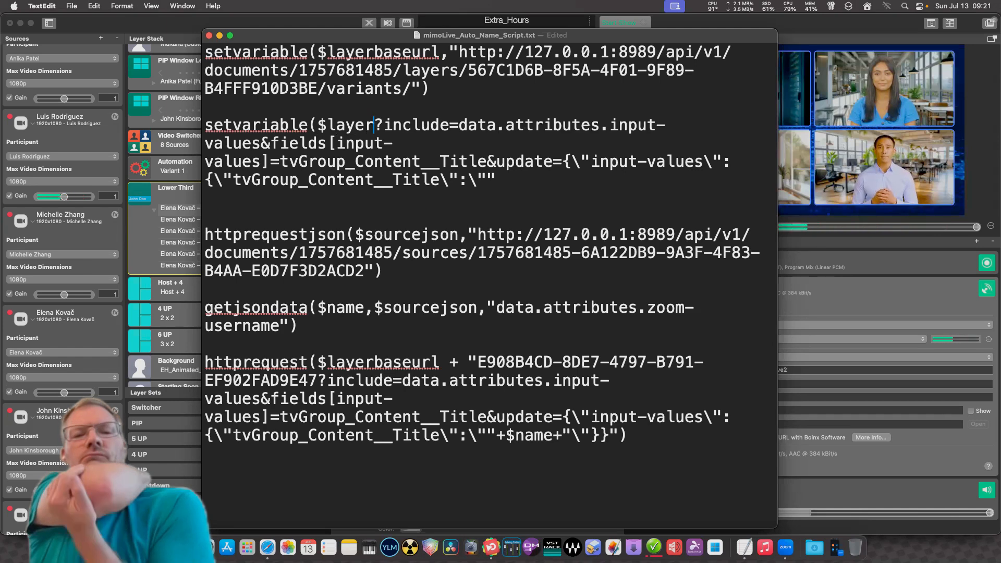
{"action": "type", "text": "ur"}
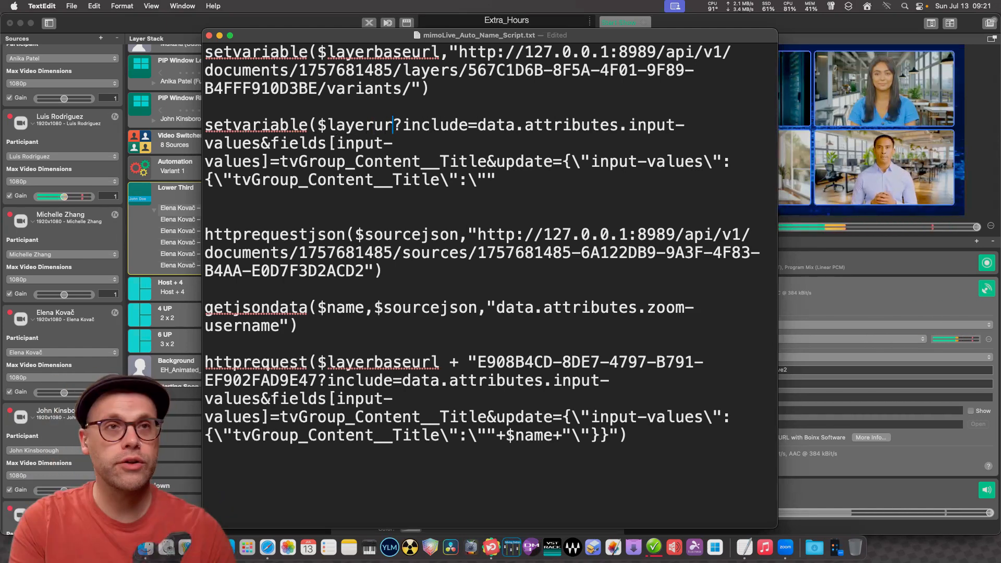
{"action": "type", "text": "l"}
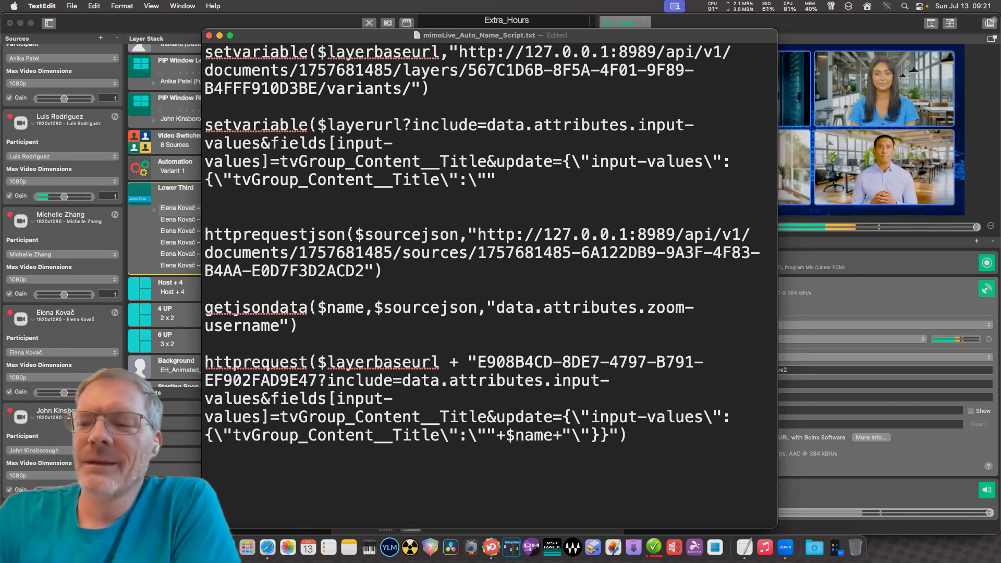
Insert a comma and an opening quote between $layerurl and ?include in the new setvariable call.
{"action": "left_click", "coordinate": [252, 125]}
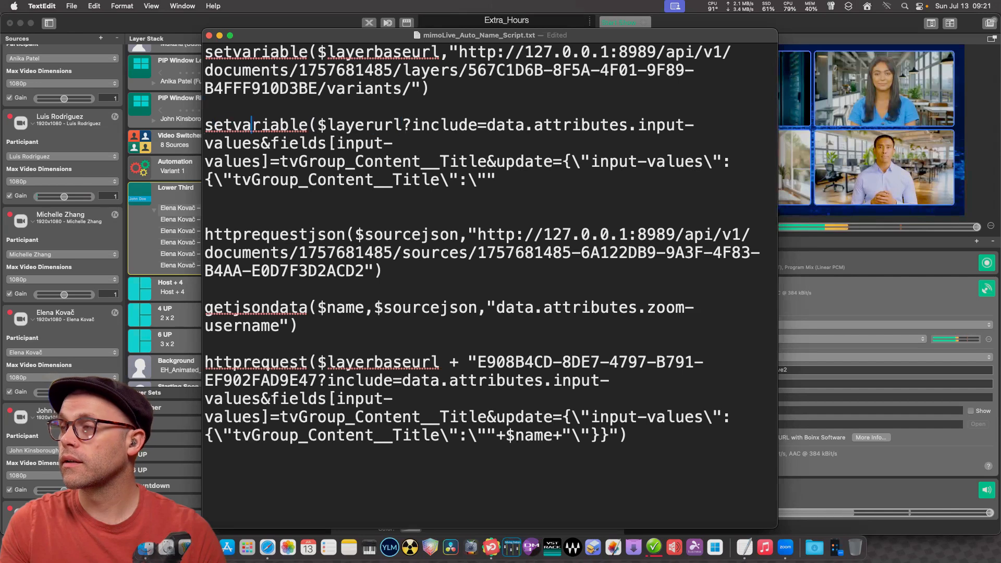
{"action": "key", "text": "Right"}
{"action": "key", "text": "Right"}
{"action": "key", "text": "Right"}
{"action": "key", "text": "Right"}
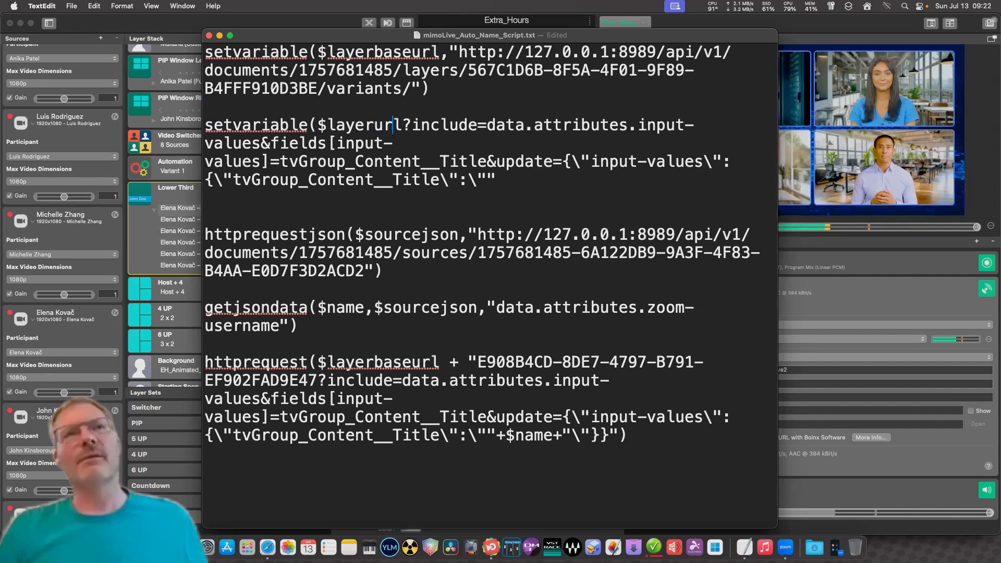
{"action": "key", "text": "Right"}
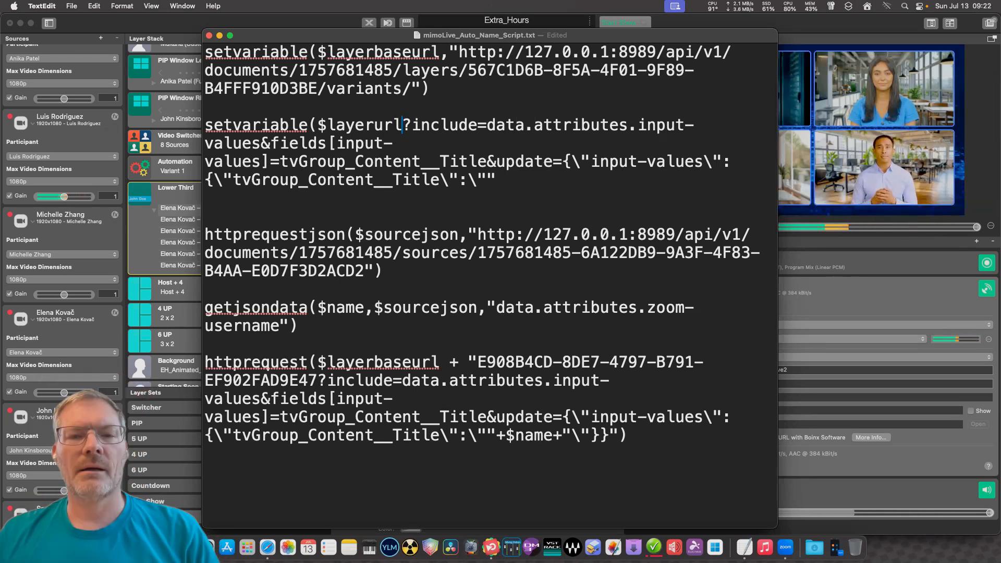
{"action": "type", "text": ","}
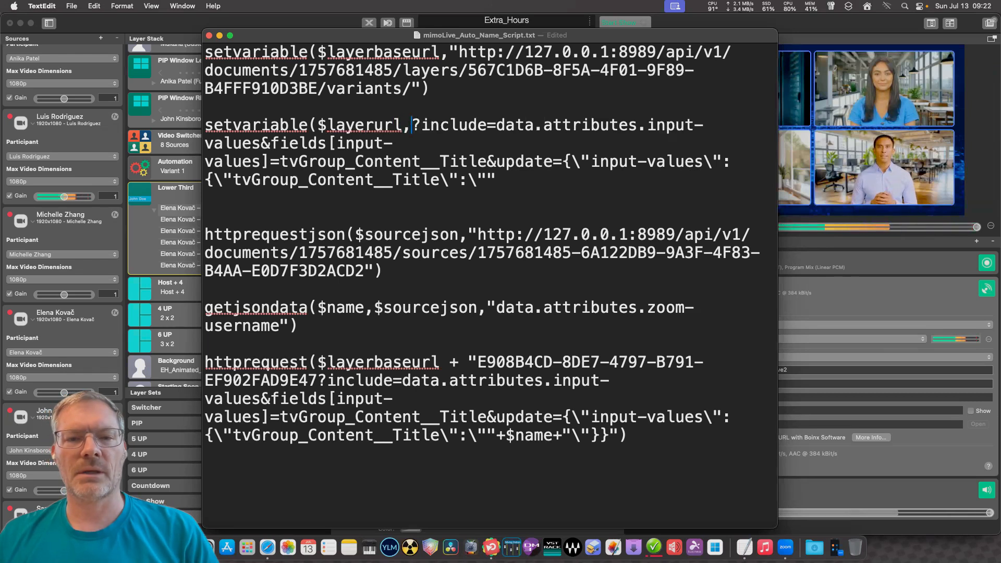
{"action": "type", "text": "\""}
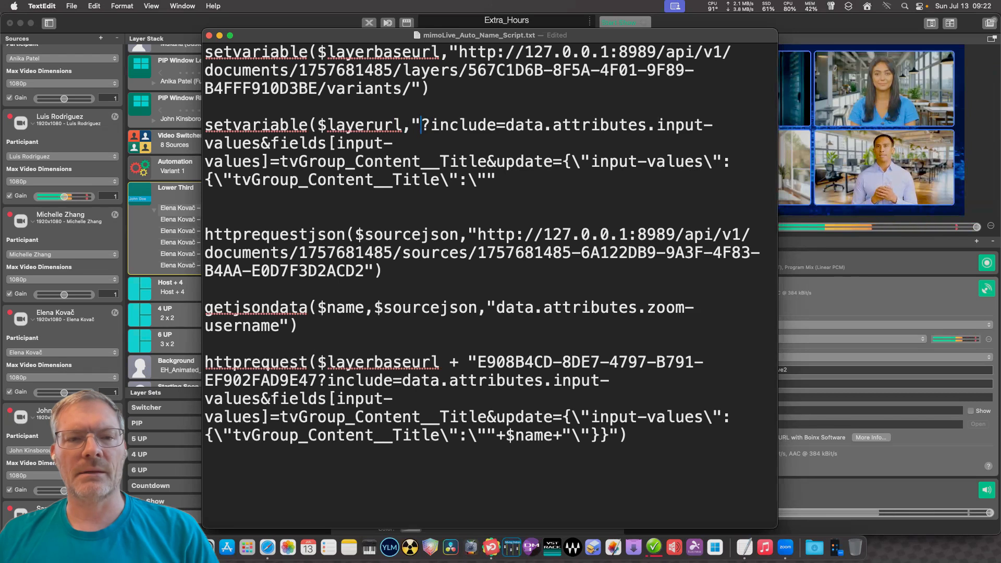
Close the $layerurl setvariable call with a parenthesis after its final quote and remove one extra blank line below it.
{"action": "left_click", "coordinate": [392, 143]}
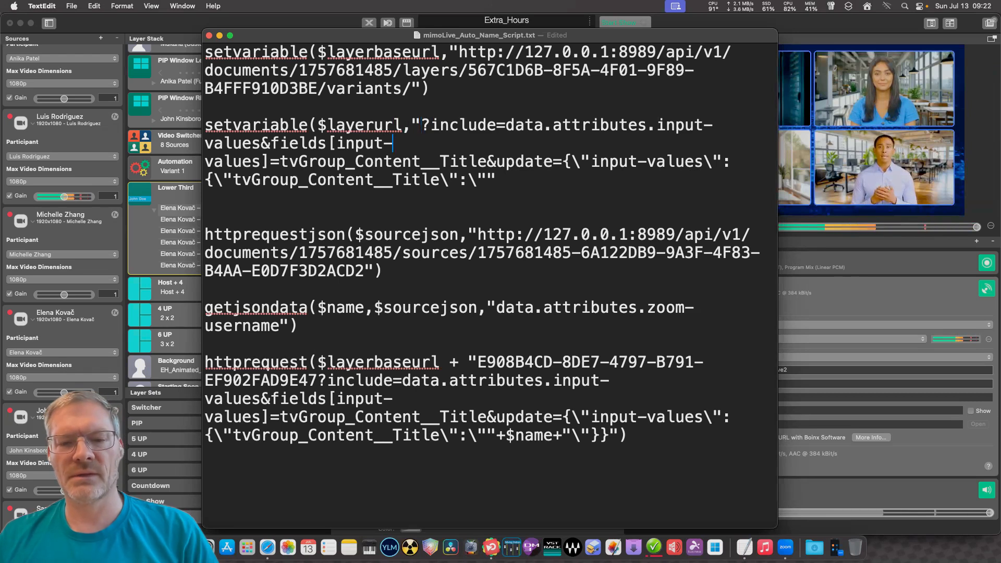
{"action": "key", "text": "Down"}
{"action": "key", "text": "Down"}
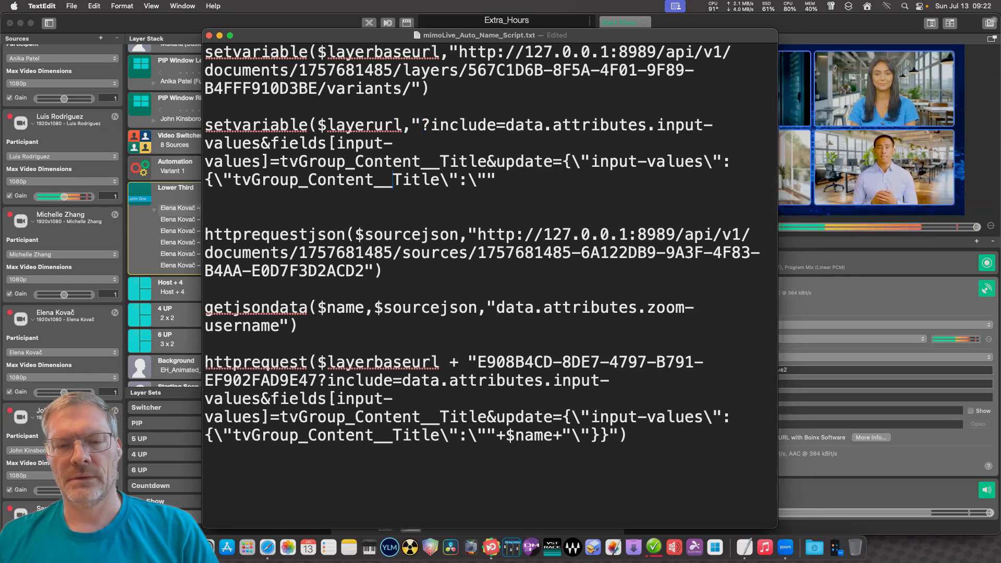
{"action": "key", "text": "super+Right"}
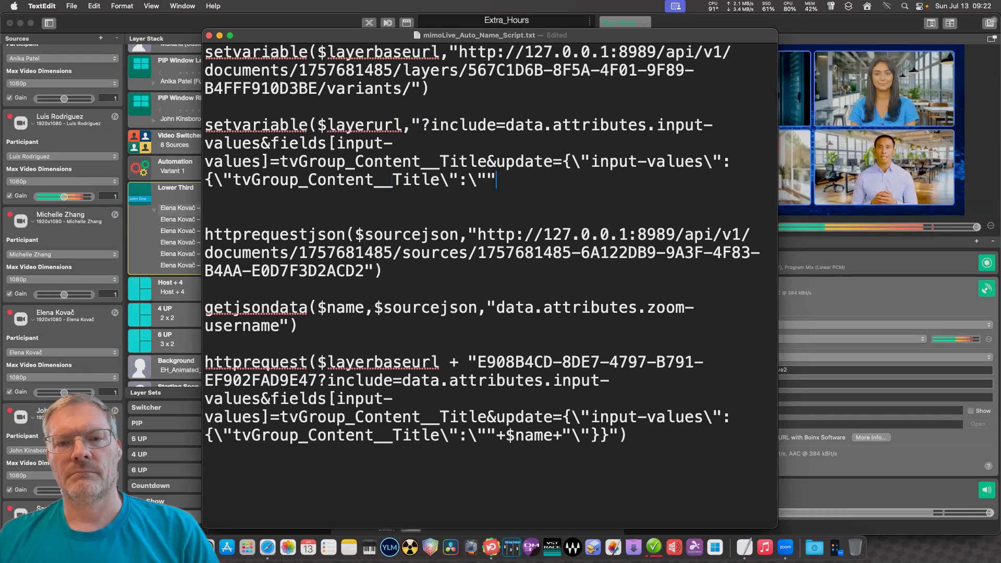
{"action": "type", "text": "\""}
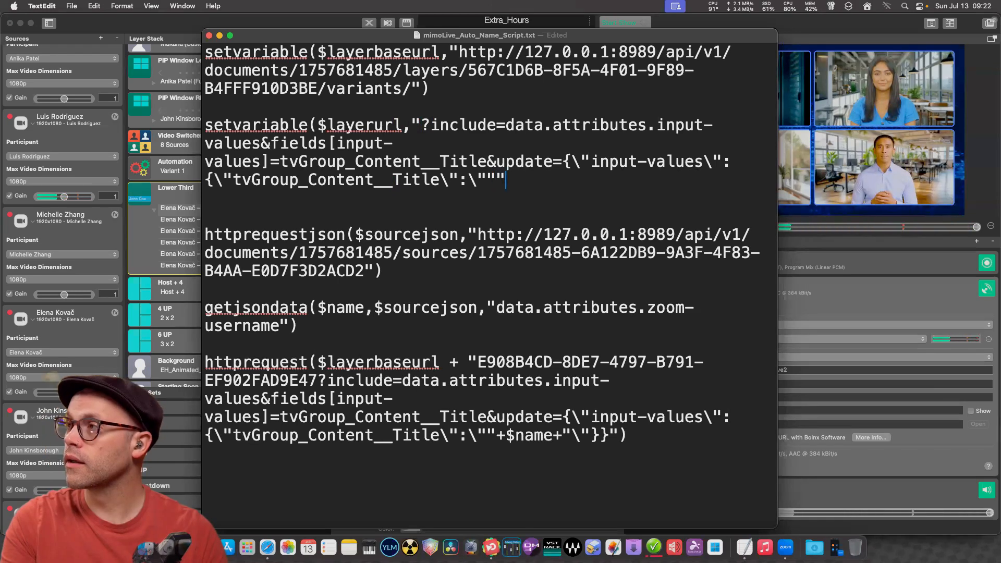
{"action": "left_click", "coordinate": [505, 162]}
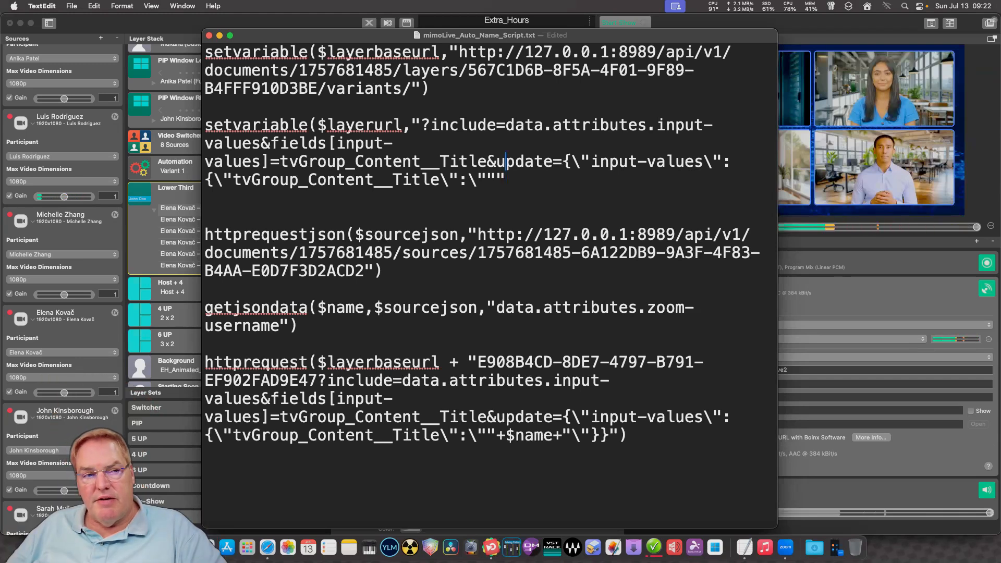
{"action": "key", "text": "BackSpace"}
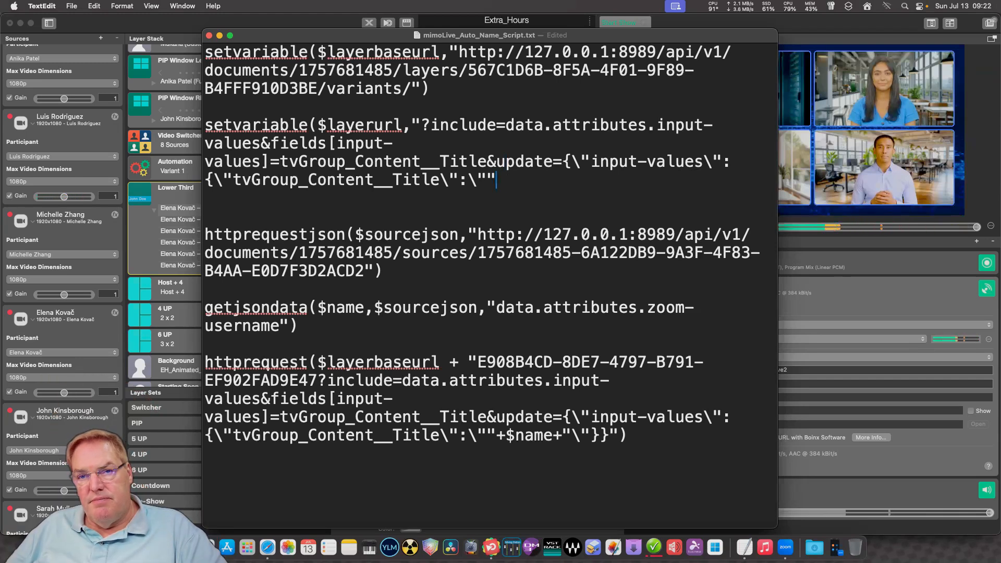
{"action": "type", "text": ")"}
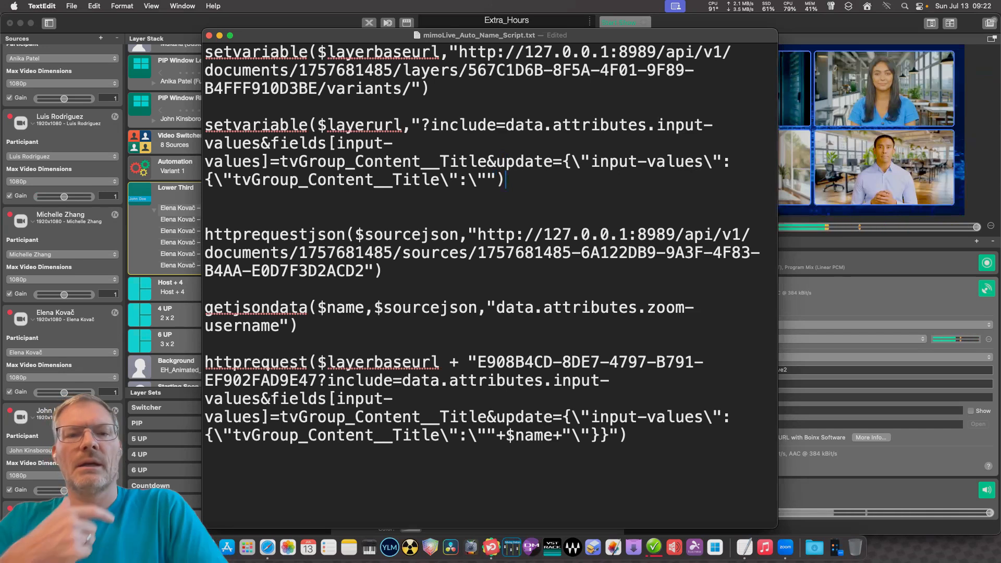
{"action": "left_click", "coordinate": [205, 198]}
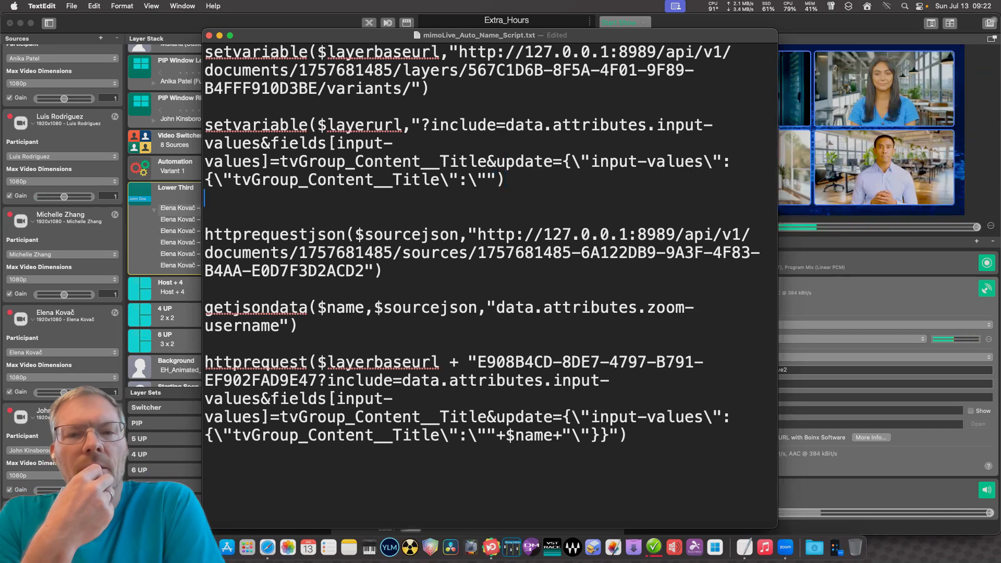
{"action": "key", "text": "BackSpace"}
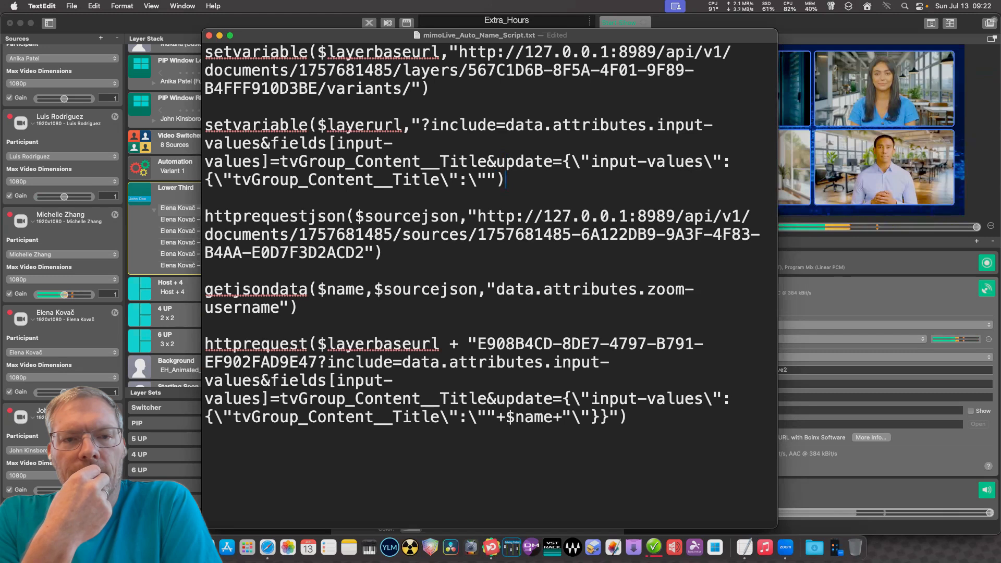
{"action": "key", "text": "shift+Right"}
{"action": "key", "text": "shift+Right"}
{"action": "key", "text": "shift+Right"}
{"action": "key", "text": "shift+Right"}
{"action": "key", "text": "shift+Right"}
{"action": "key", "text": "shift+Right"}
{"action": "key", "text": "shift+Right"}
{"action": "key", "text": "shift+Right"}
{"action": "key", "text": "shift+Right"}
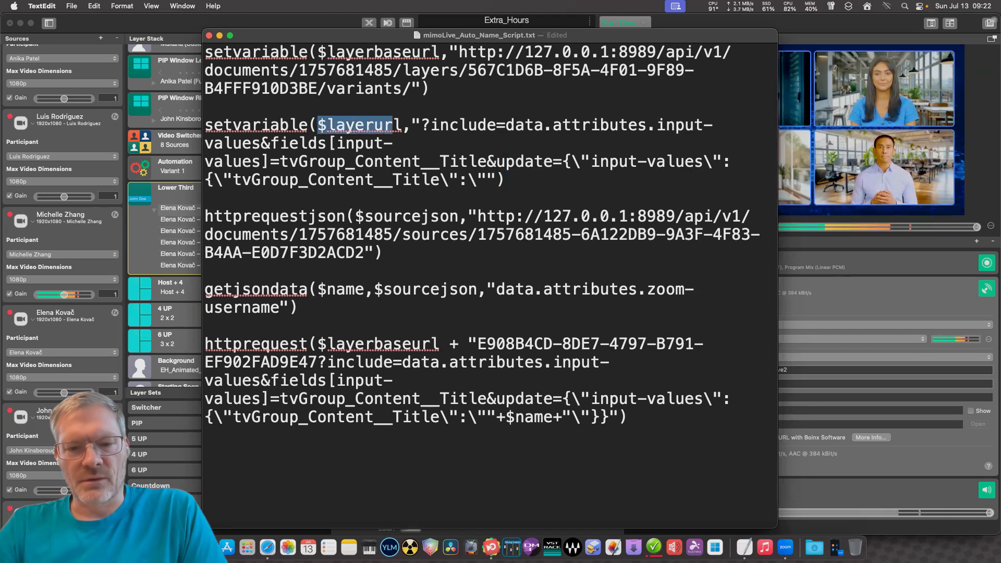
{"action": "key", "text": "shift+Left"}
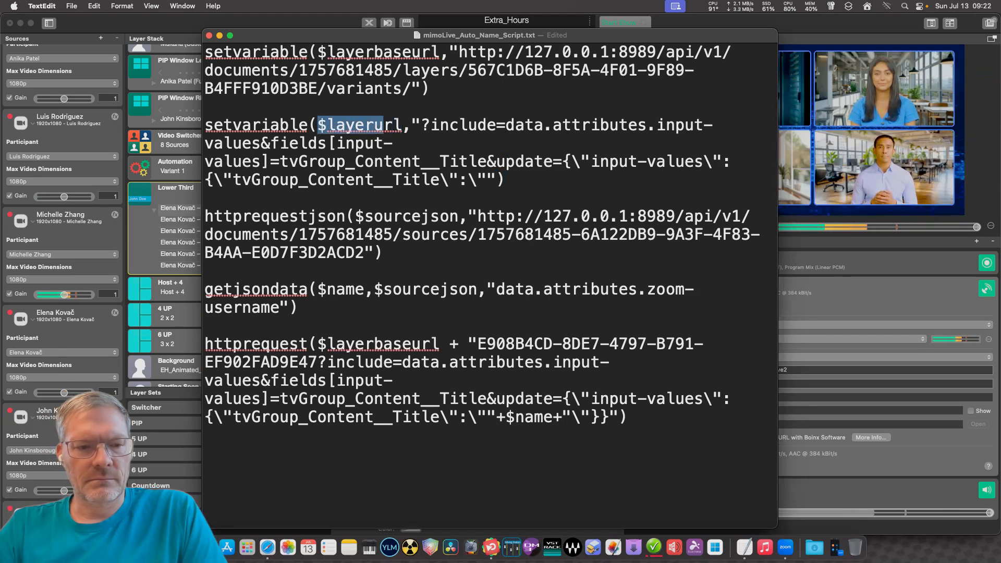
{"action": "left_click", "coordinate": [430, 161]}
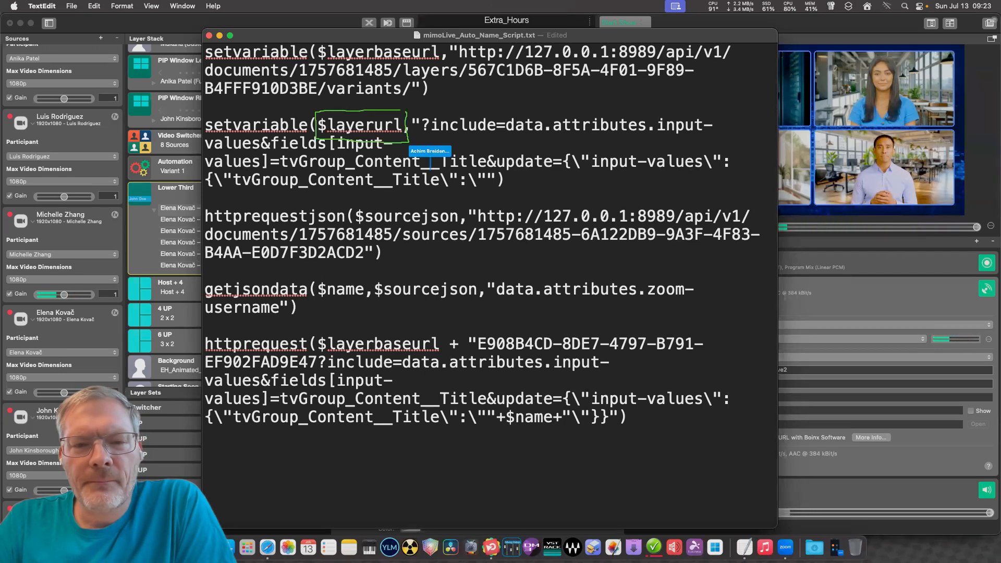
Copy the variable name $layerurl from the second setvariable call.
{"action": "key", "text": "shift+Right"}
{"action": "key", "text": "shift+Right"}
{"action": "key", "text": "shift+Right"}
{"action": "key", "text": "shift+Right"}
{"action": "key", "text": "shift+Right"}
{"action": "key", "text": "shift+Right"}
{"action": "key", "text": "shift+Right"}
{"action": "key", "text": "shift+Right"}
{"action": "key", "text": "shift+Right"}
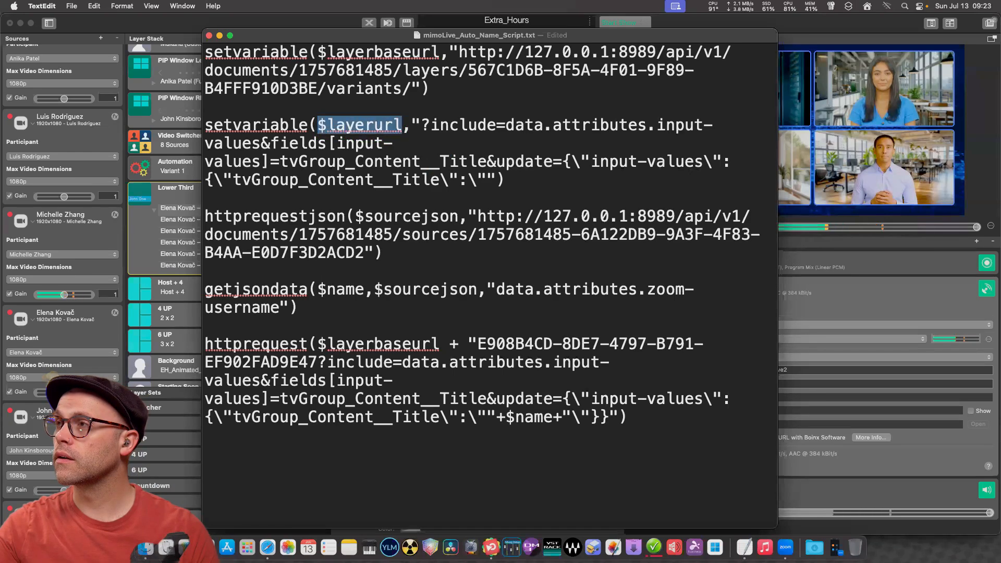
{"action": "right_click", "coordinate": [395, 124]}
{"action": "left_click", "coordinate": [408, 186]}
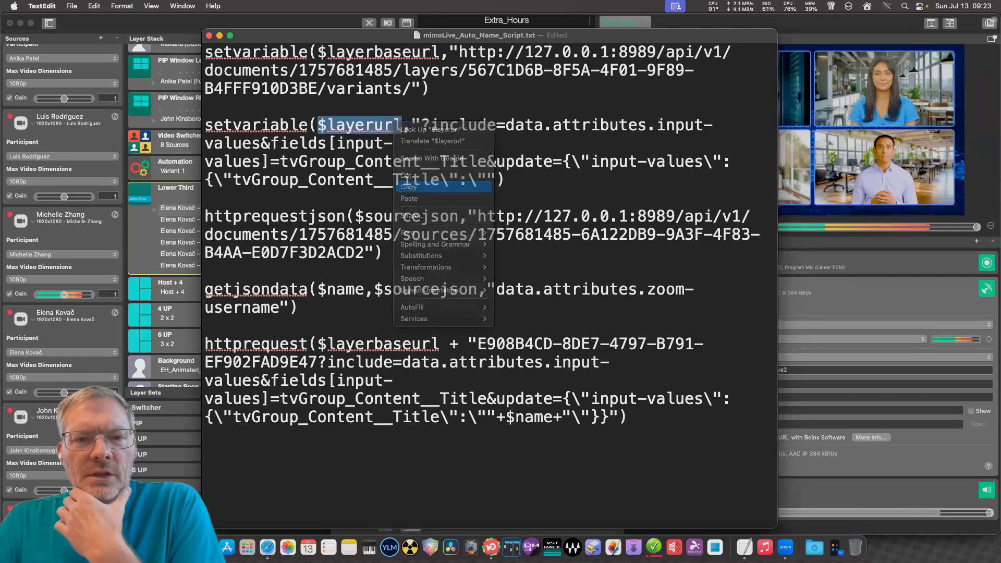
{"action": "left_click", "coordinate": [206, 198]}
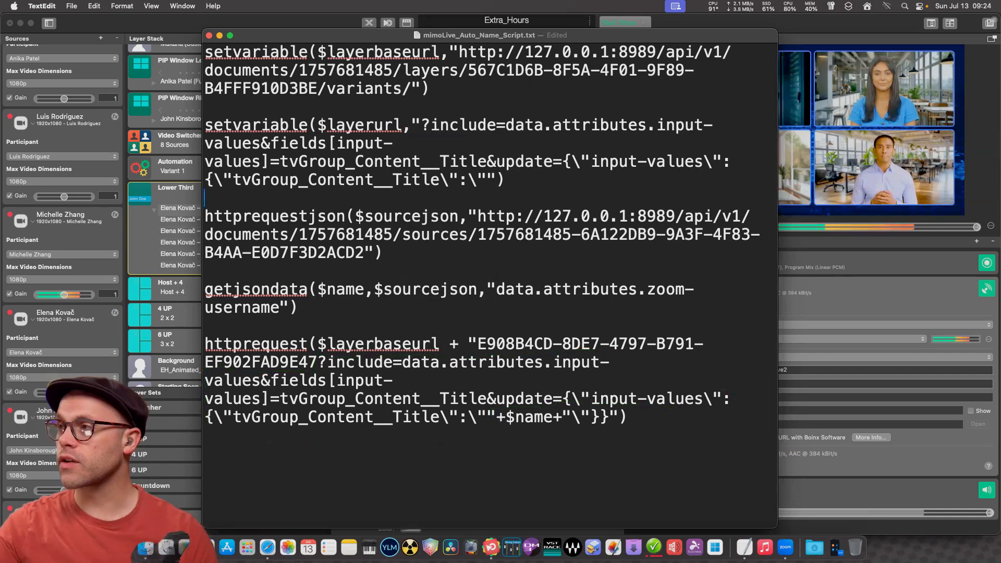
Replace the httprequest text from ?include through the quote before +$name with a closing quote directly after the variant ID.
{"action": "left_click_drag", "start_coordinate": [627, 417], "coordinate": [326, 362]}
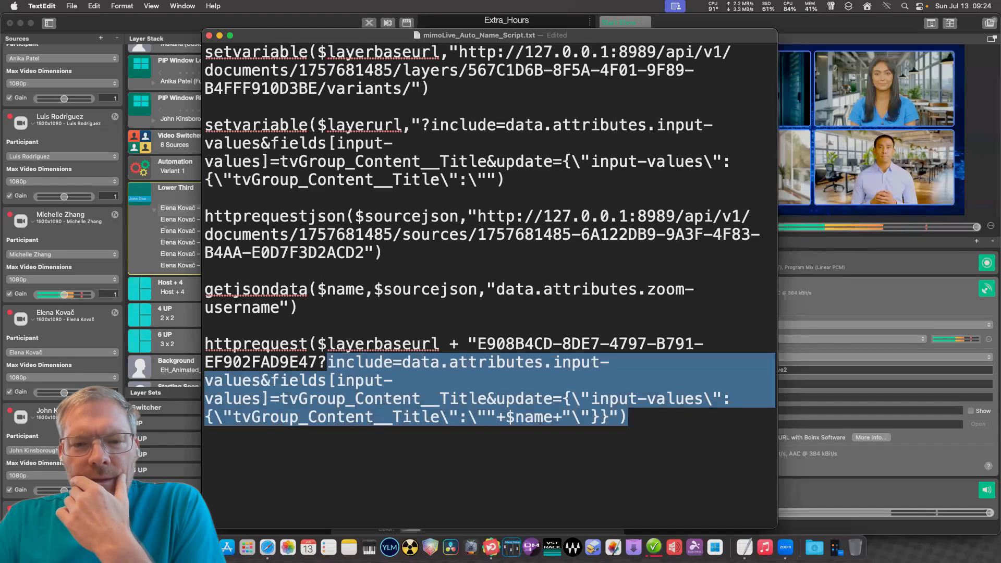
{"action": "key", "text": "Right"}
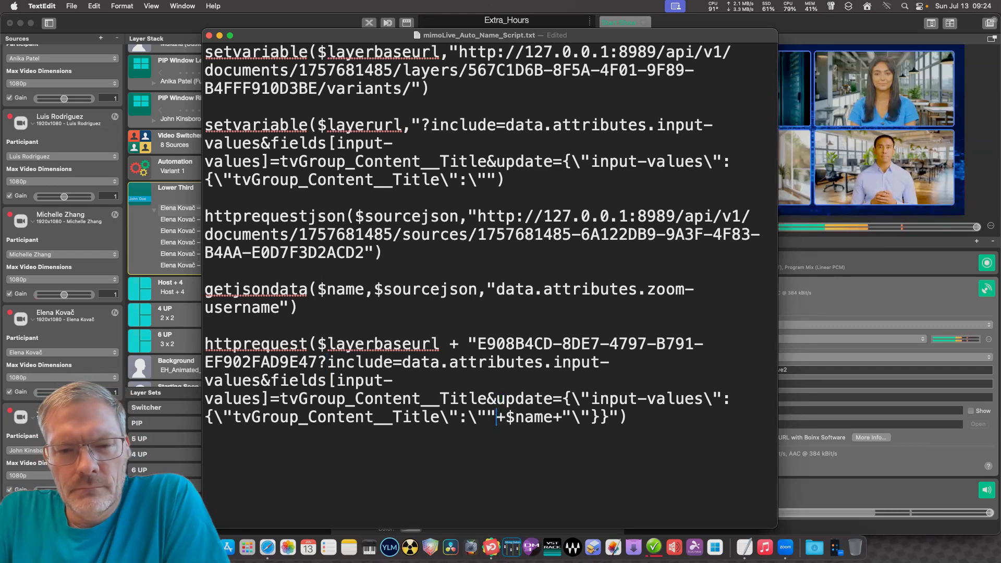
{"action": "left_click_drag", "start_coordinate": [496, 417], "coordinate": [318, 344]}
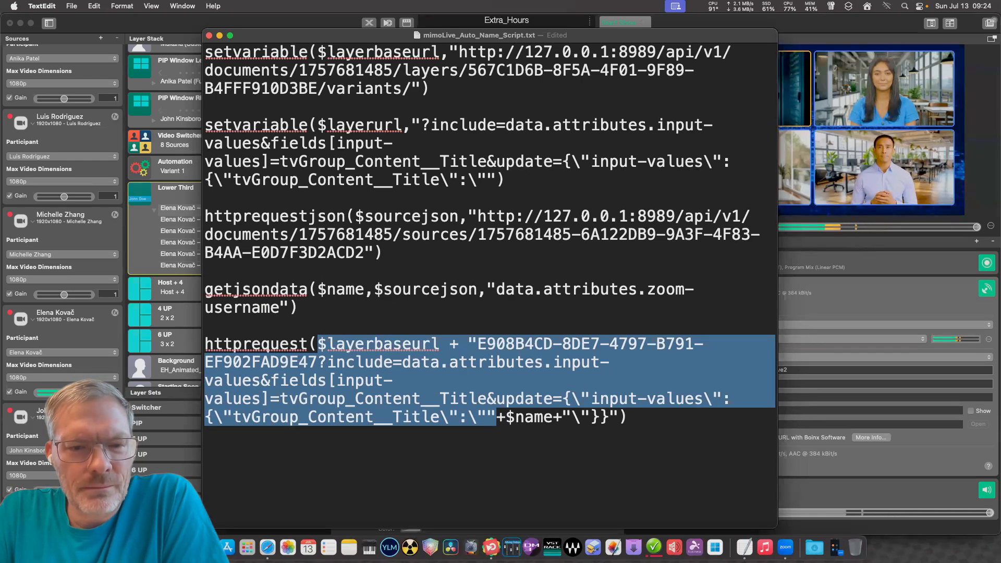
{"action": "left_click", "coordinate": [317, 362]}
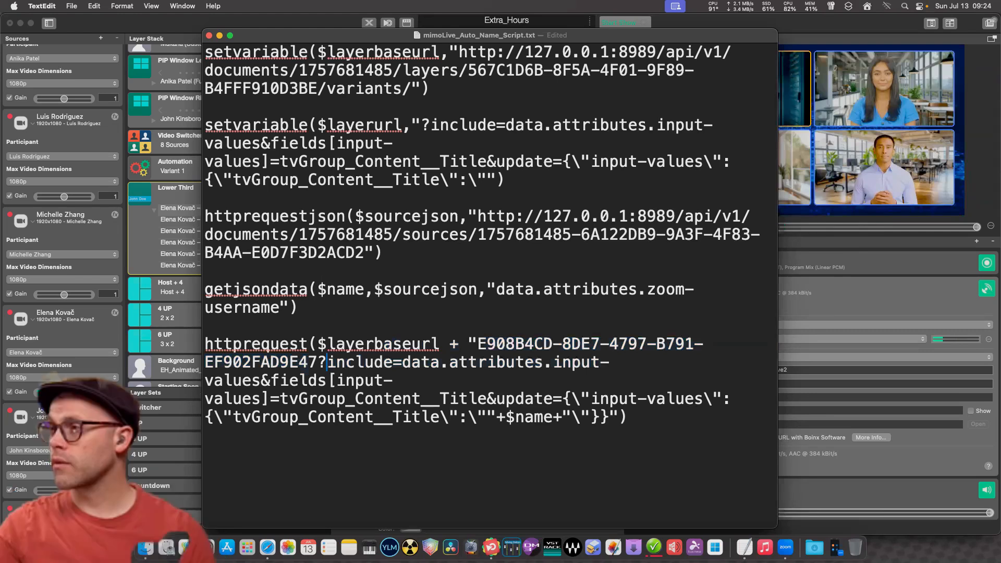
{"action": "left_click_drag", "start_coordinate": [317, 362], "coordinate": [495, 416]}
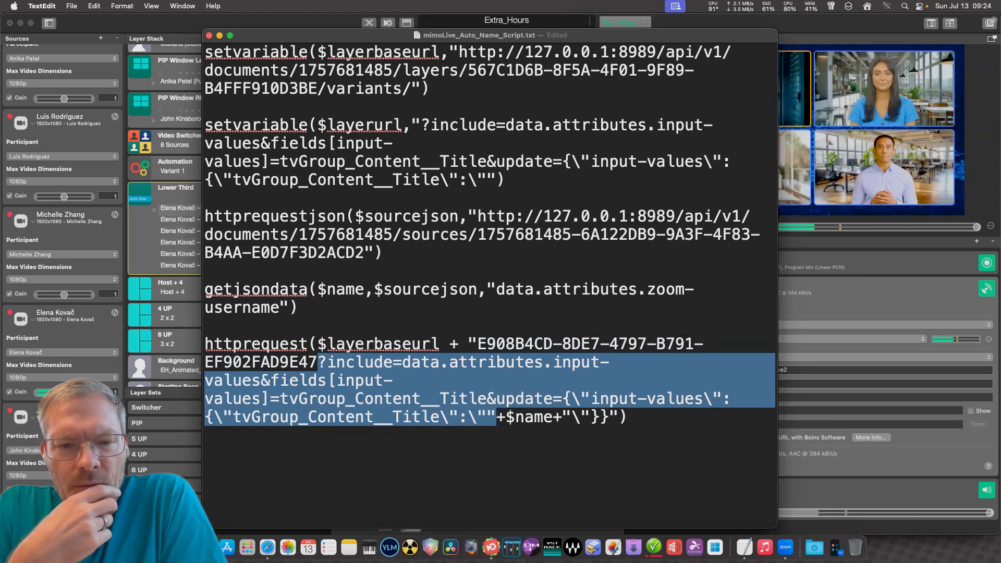
{"action": "key", "text": "BackSpace"}
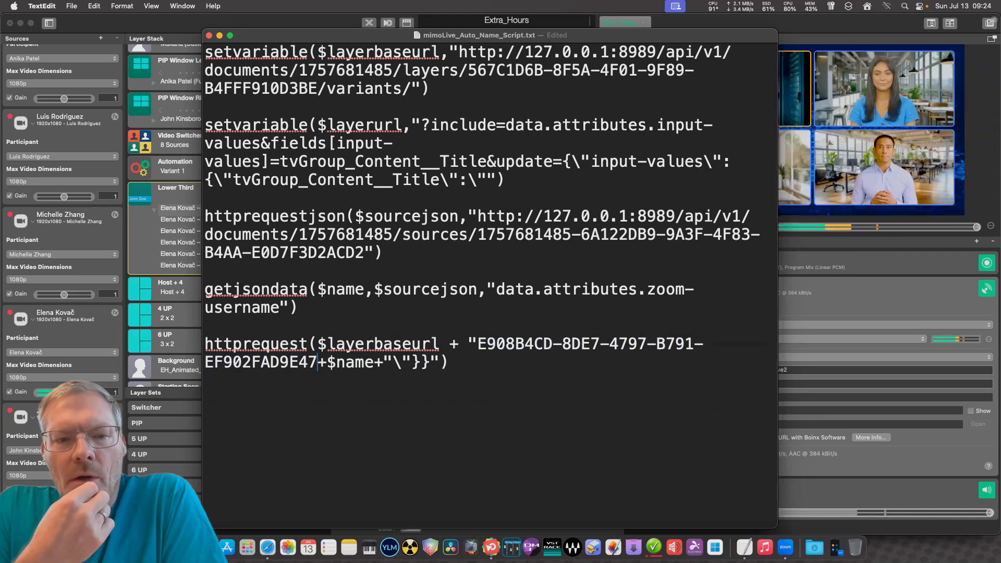
{"action": "type", "text": "\""}
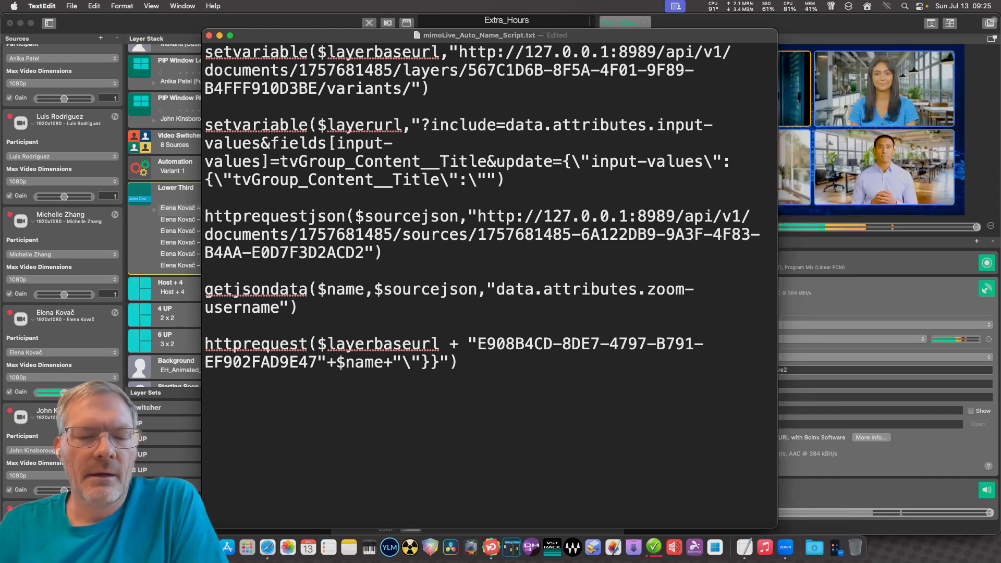
Insert + $layerurl between the variant ID and $name in the httprequest call, and put spaces around the remaining plus signs.
{"action": "left_click", "coordinate": [327, 362]}
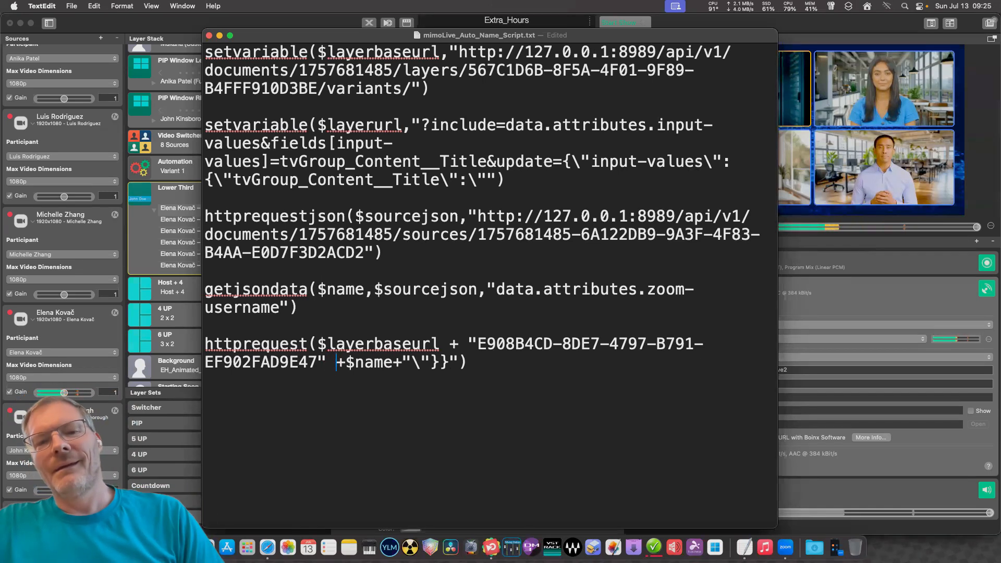
{"action": "type", "text": "+"}
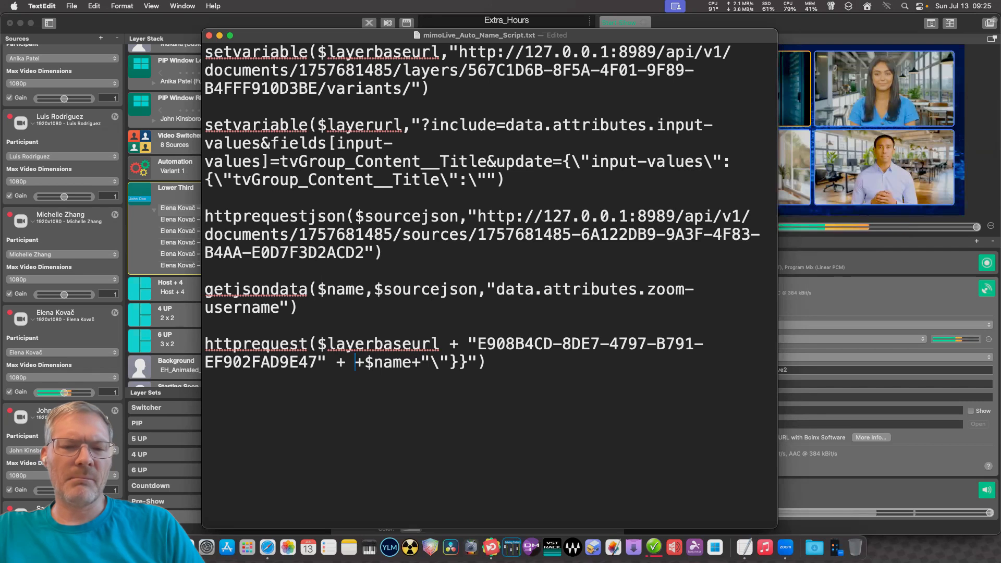
{"action": "key", "text": "super+v"}
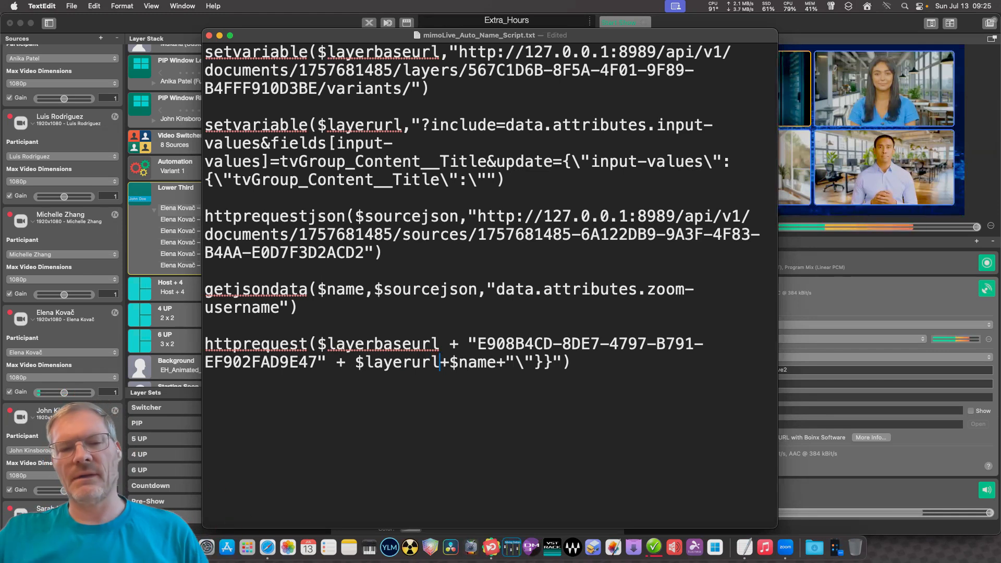
{"action": "key", "text": "Right"}
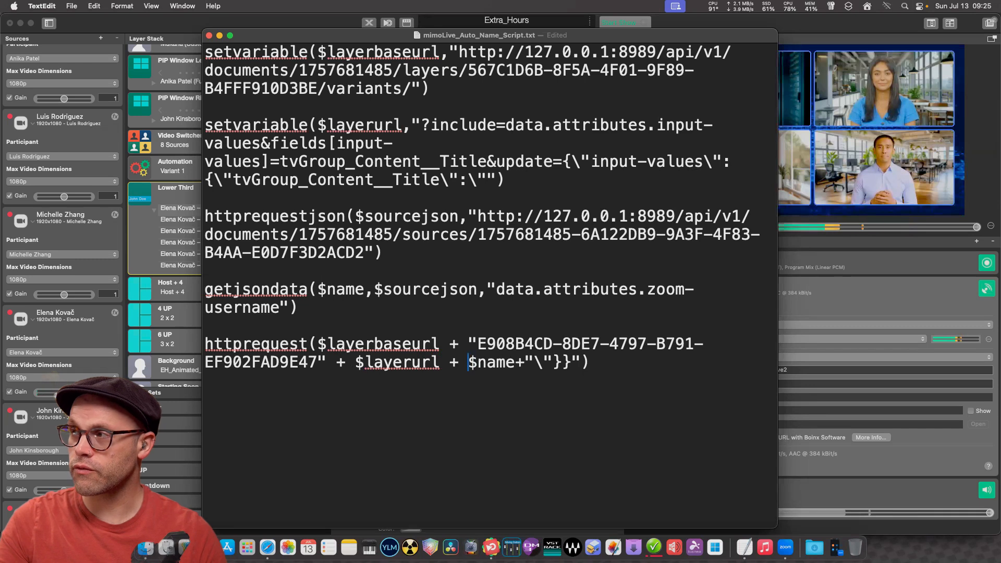
{"action": "left_click", "coordinate": [514, 362]}
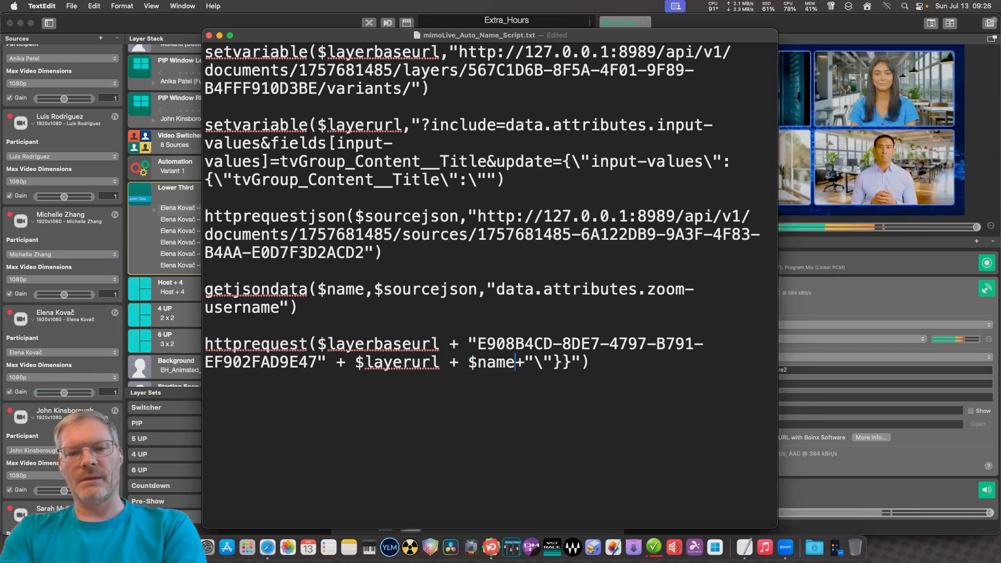
{"action": "key", "text": "Right"}
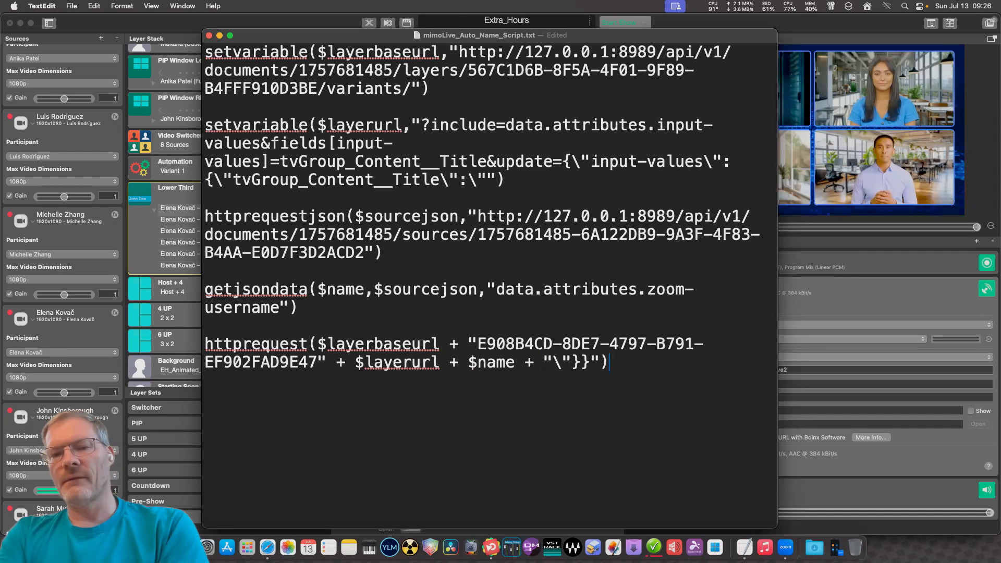
Move the script window slightly upward and save mimoLive_Auto_Name_Script.txt.
{"action": "left_click_drag", "start_coordinate": [563, 35], "coordinate": [563, 24]}
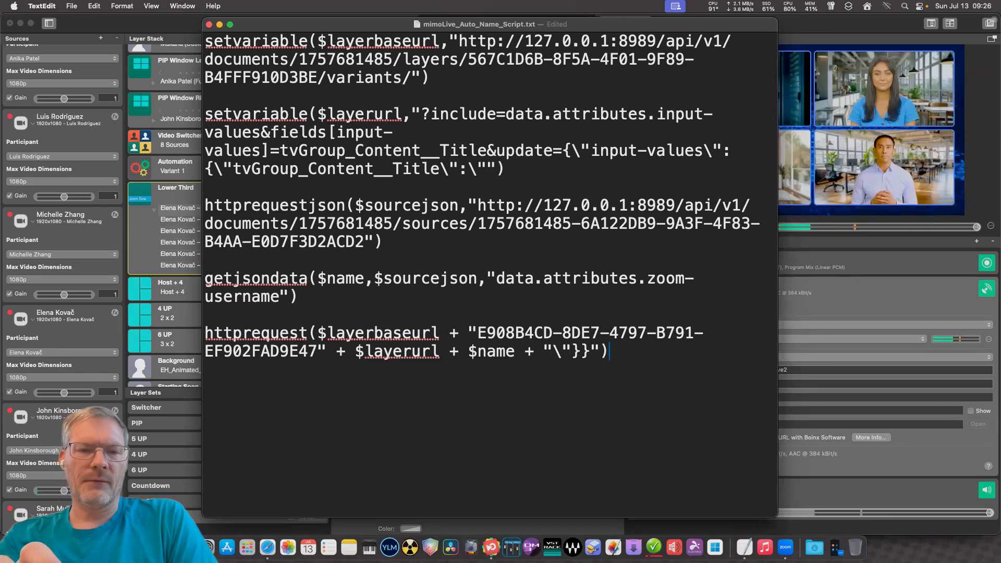
{"action": "left_click", "coordinate": [71, 6]}
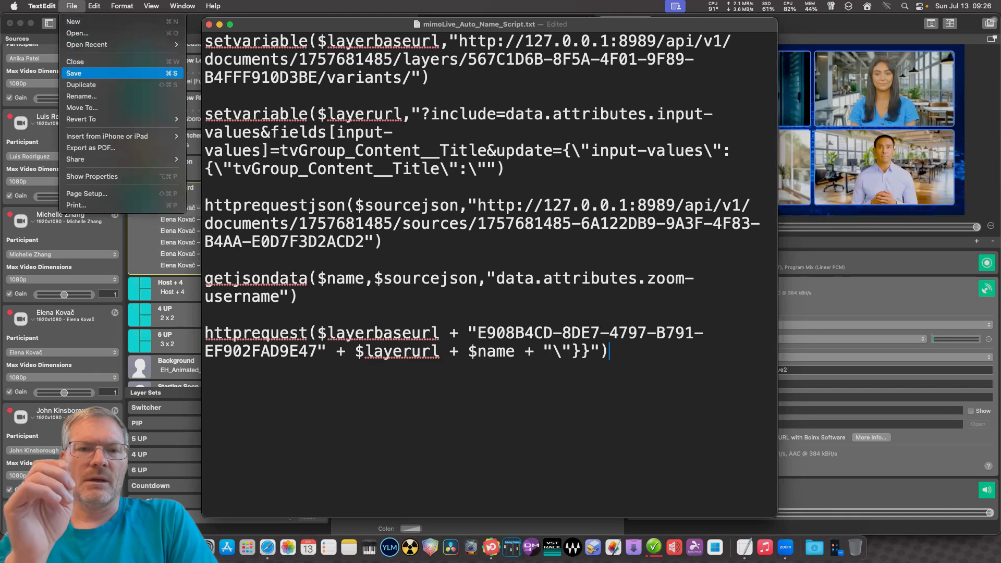
{"action": "left_click", "coordinate": [94, 73]}
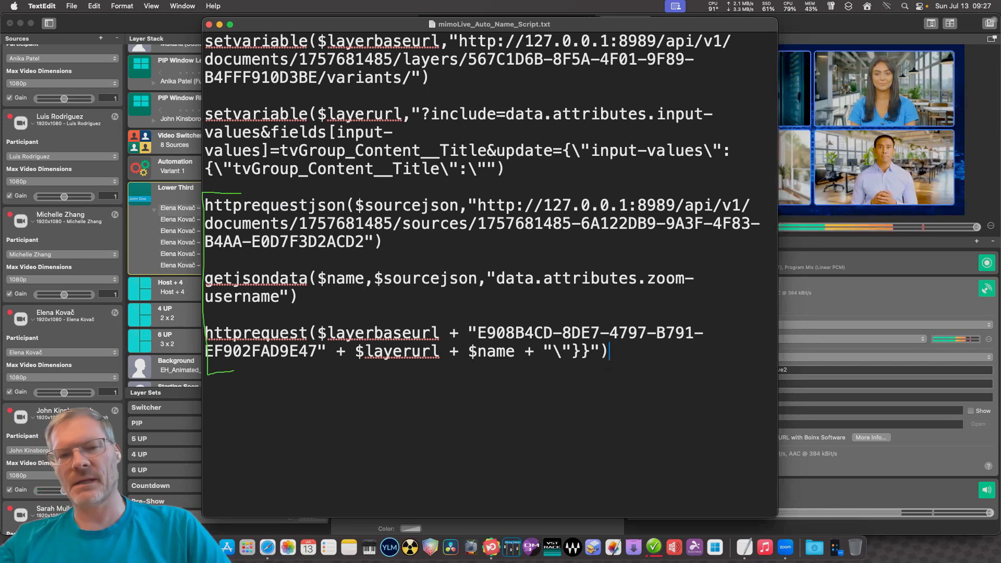
Copy the block from the httprequestjson call through the end of the httprequest call.
{"action": "left_click_drag", "start_coordinate": [608, 351], "coordinate": [205, 205]}
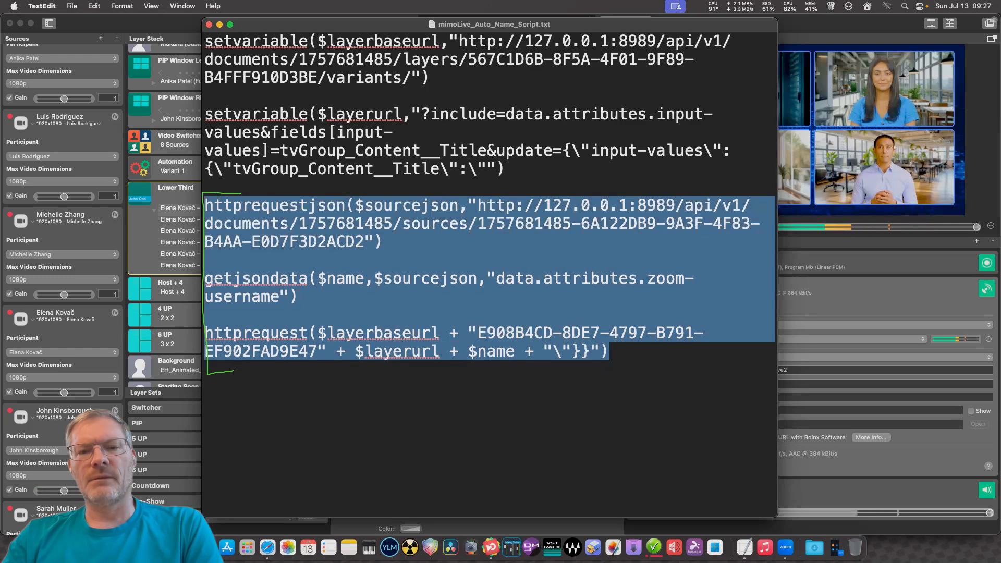
{"action": "right_click", "coordinate": [222, 209]}
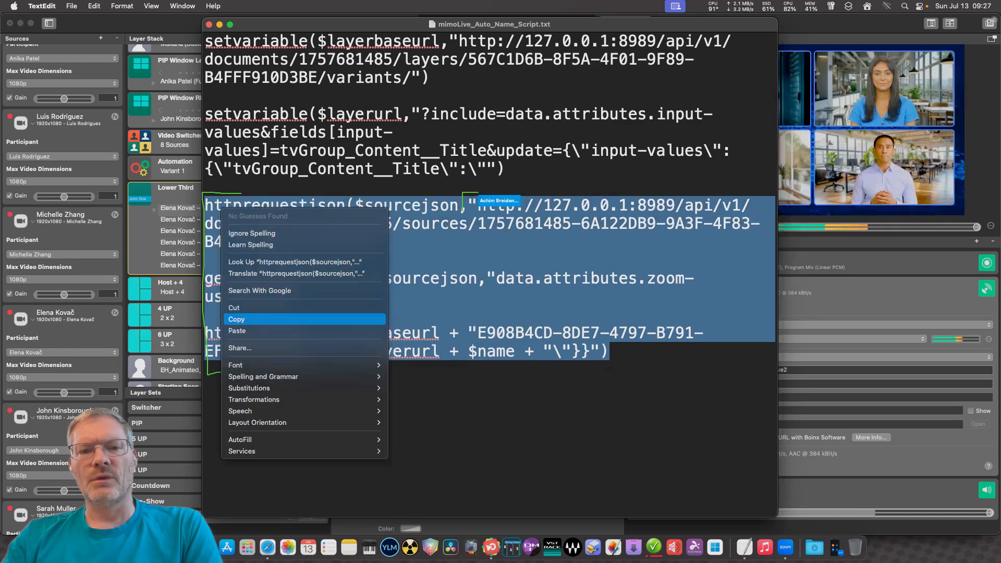
{"action": "left_click", "coordinate": [236, 319]}
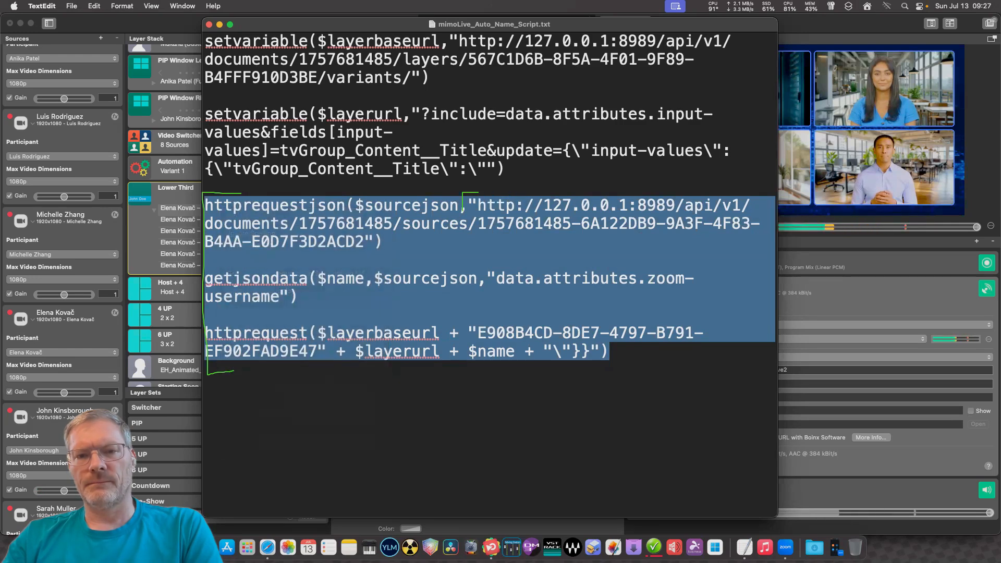
{"action": "left_click", "coordinate": [467, 204]}
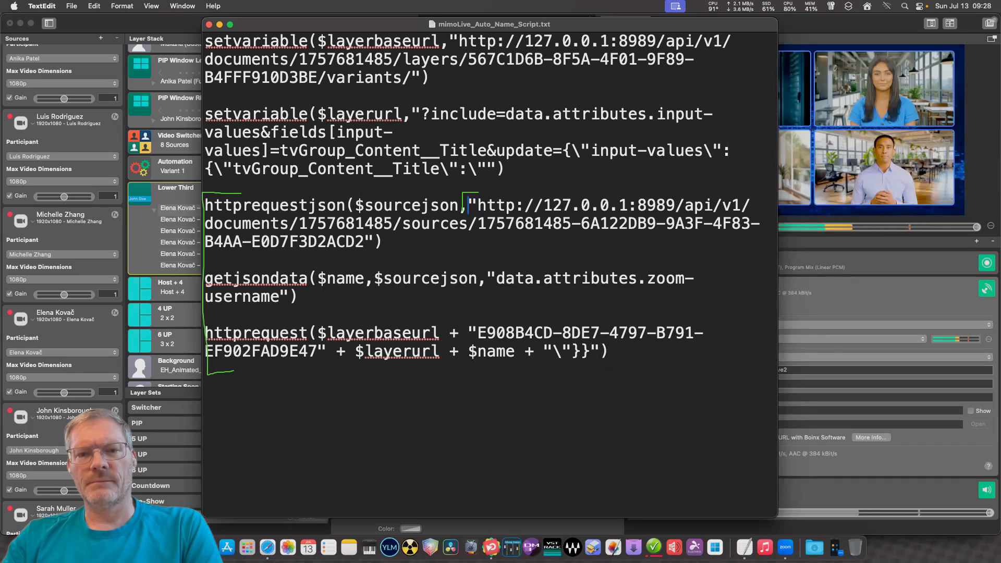
Copy the httprequestjson URL text from its opening quote through sources/.
{"action": "left_click", "coordinate": [609, 351]}
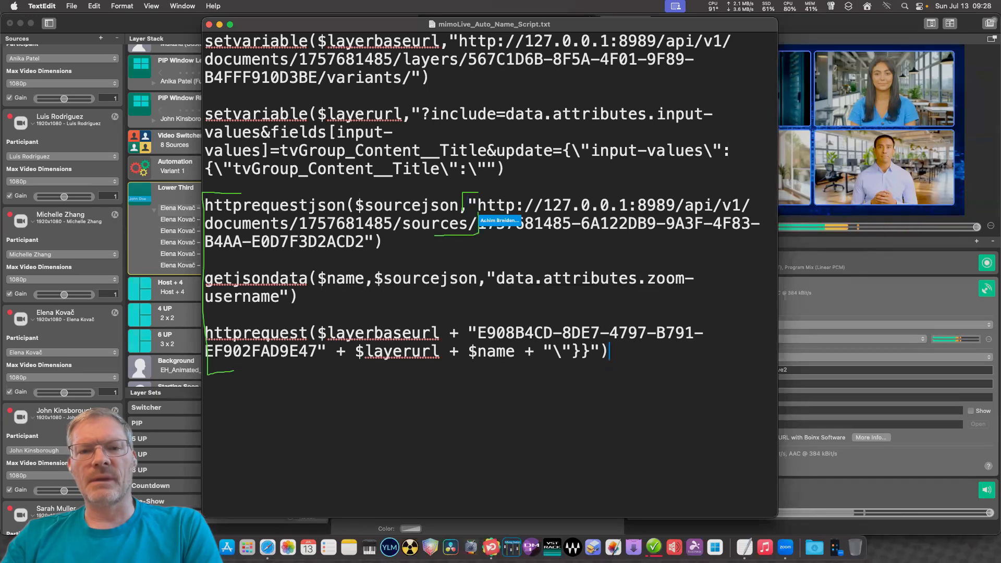
{"action": "double_click", "coordinate": [473, 223]}
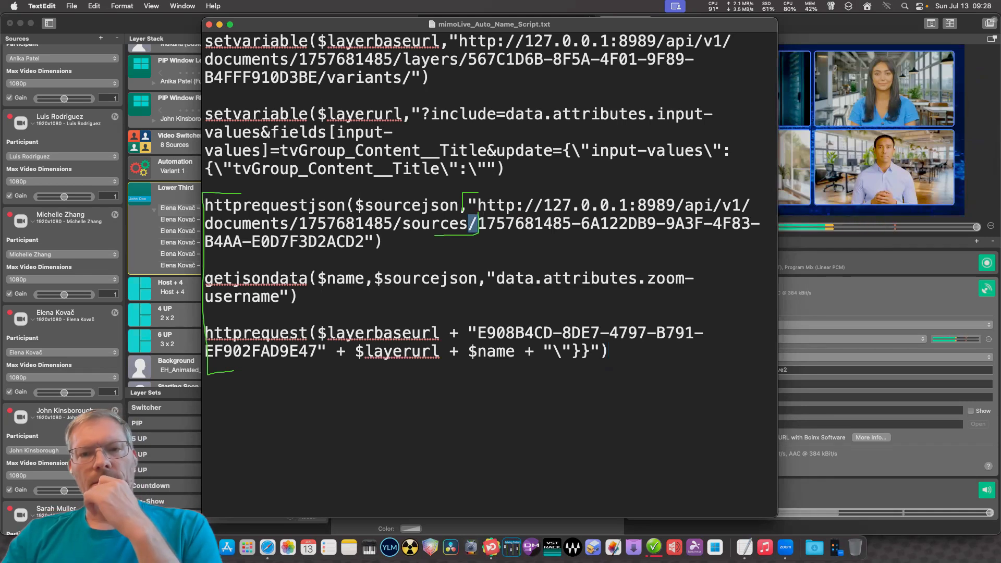
{"action": "left_click_drag", "start_coordinate": [204, 205], "coordinate": [459, 205]}
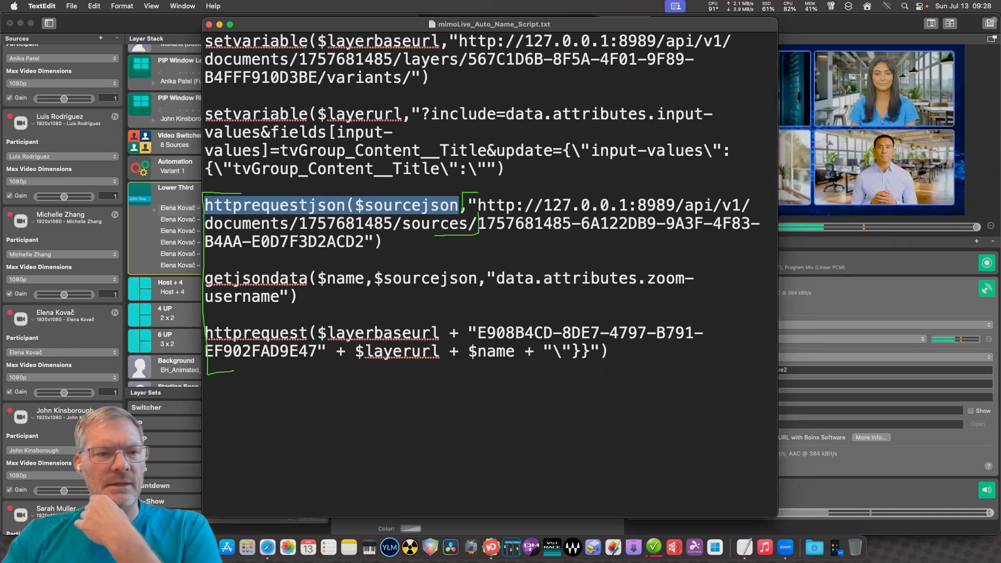
{"action": "left_click", "coordinate": [383, 241]}
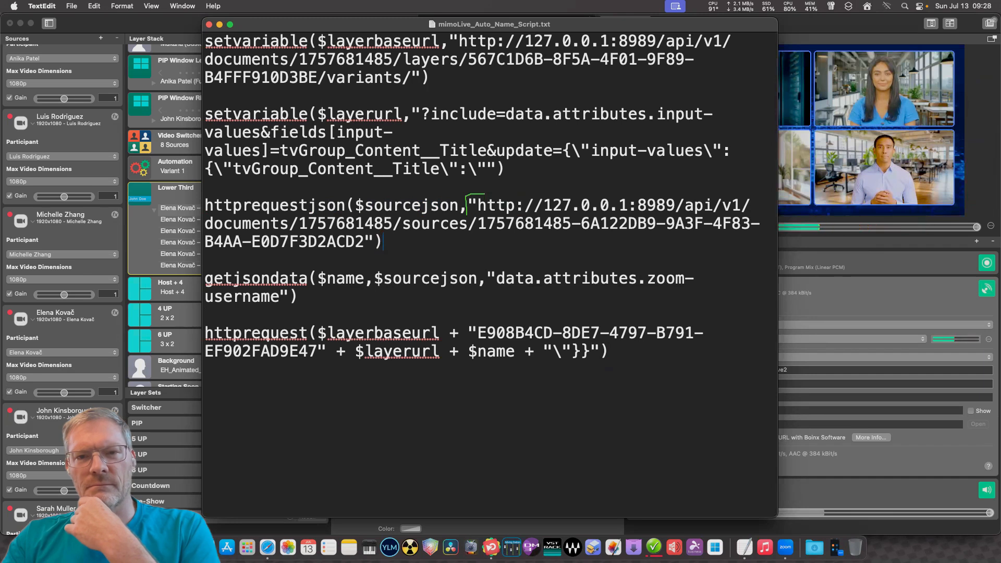
{"action": "mouse_move", "coordinate": [467, 204]}
{"action": "left_mouse_down"}
{"action": "mouse_move", "coordinate": [500, 205]}
{"action": "mouse_move", "coordinate": [476, 224]}
{"action": "left_mouse_up"}
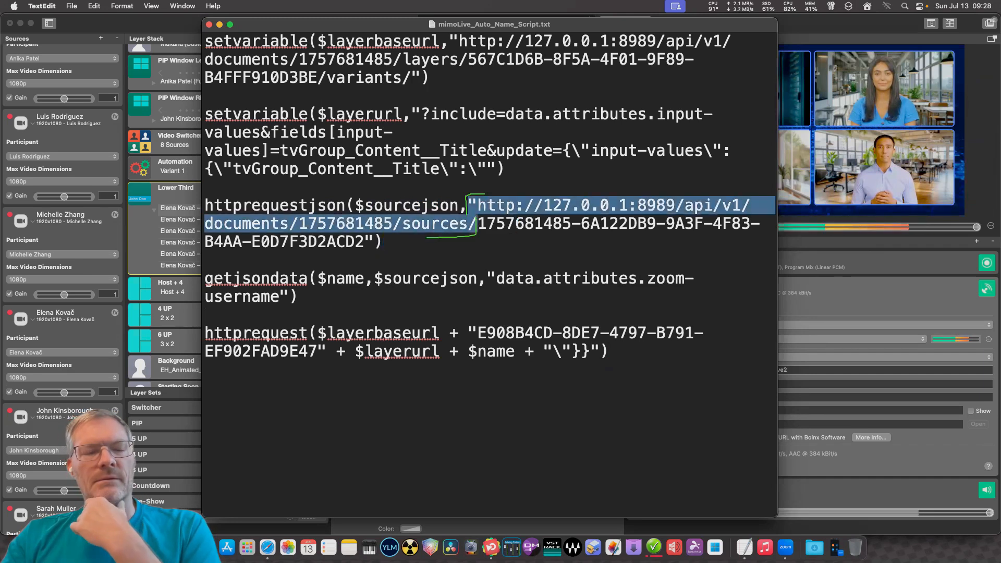
{"action": "right_click", "coordinate": [444, 225]}
{"action": "left_click", "coordinate": [459, 289]}
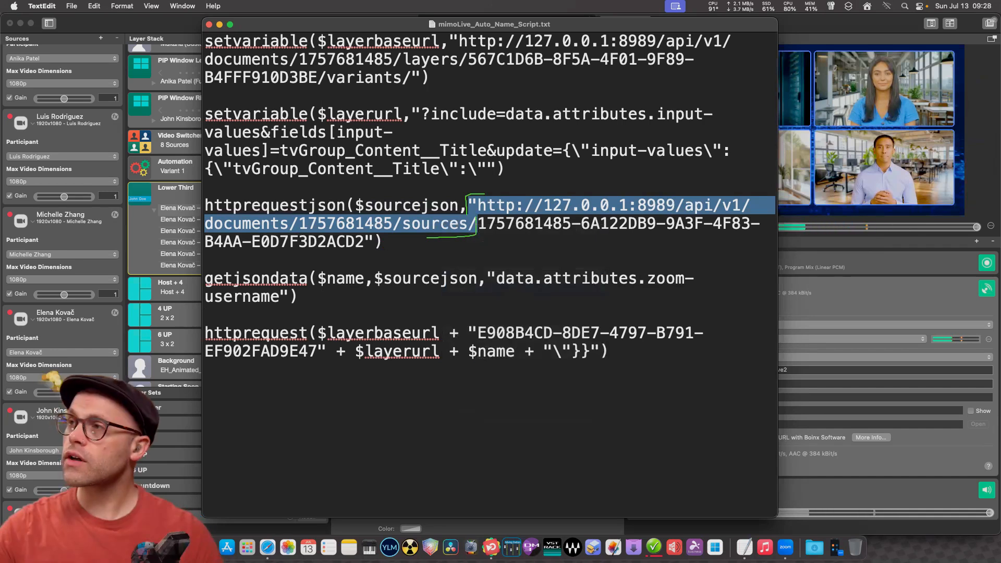
{"action": "key", "text": "Right"}
Insert three blank lines above the httprequestjson call.
{"action": "left_click", "coordinate": [205, 186]}
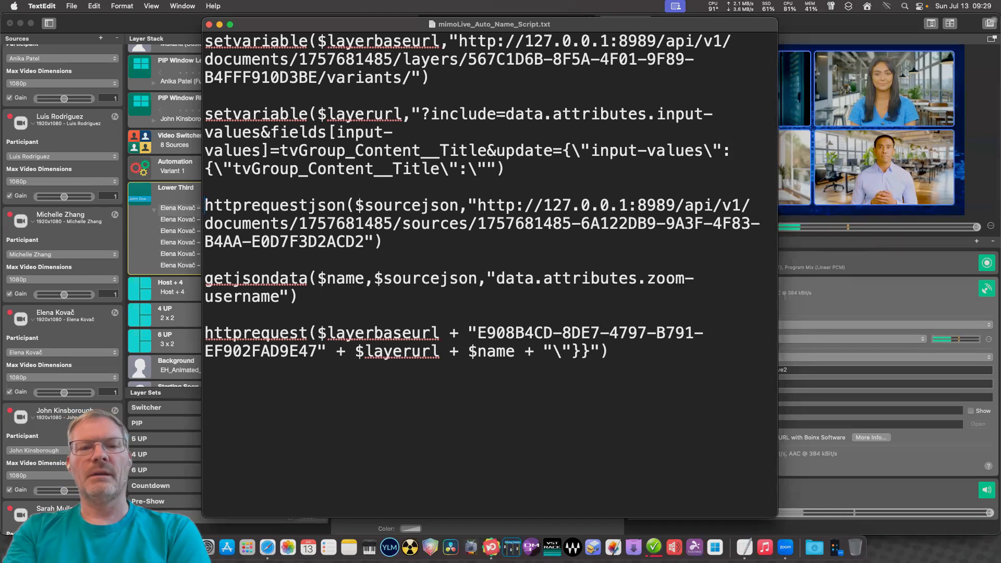
{"action": "key", "text": "Return"}
{"action": "key", "text": "Return"}
{"action": "key", "text": "Return"}
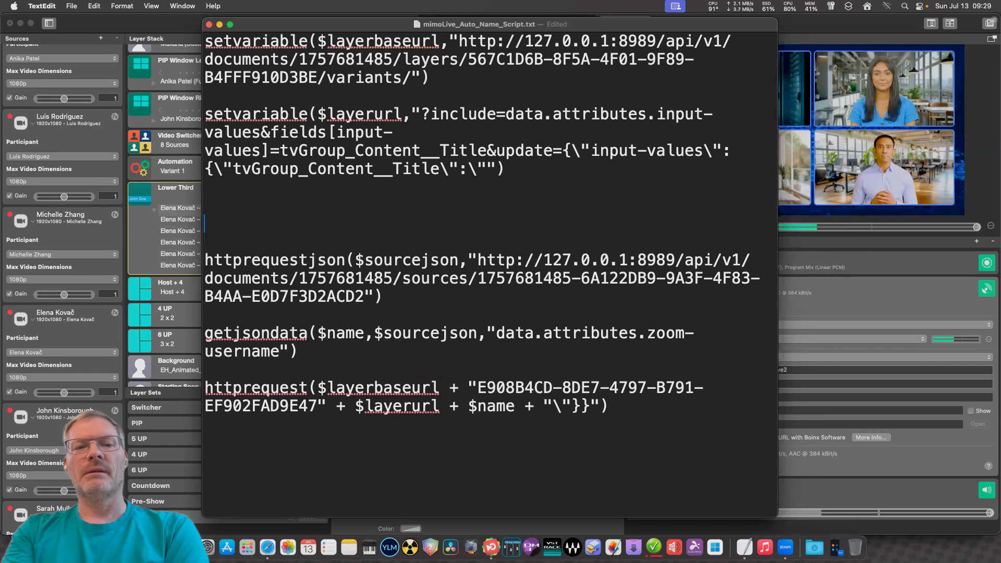
Add the comment // Zoom Source 1 below the $layerurl variable, leaving one blank line before the httprequestjson call.
{"action": "left_click", "coordinate": [204, 205]}
{"action": "type", "text": "//"}
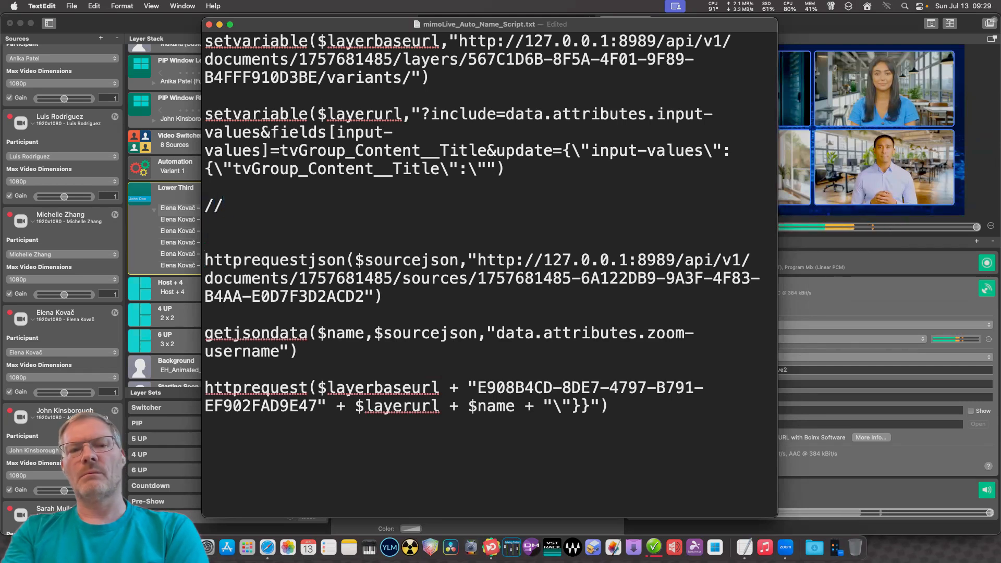
{"action": "type", "text": " Z"}
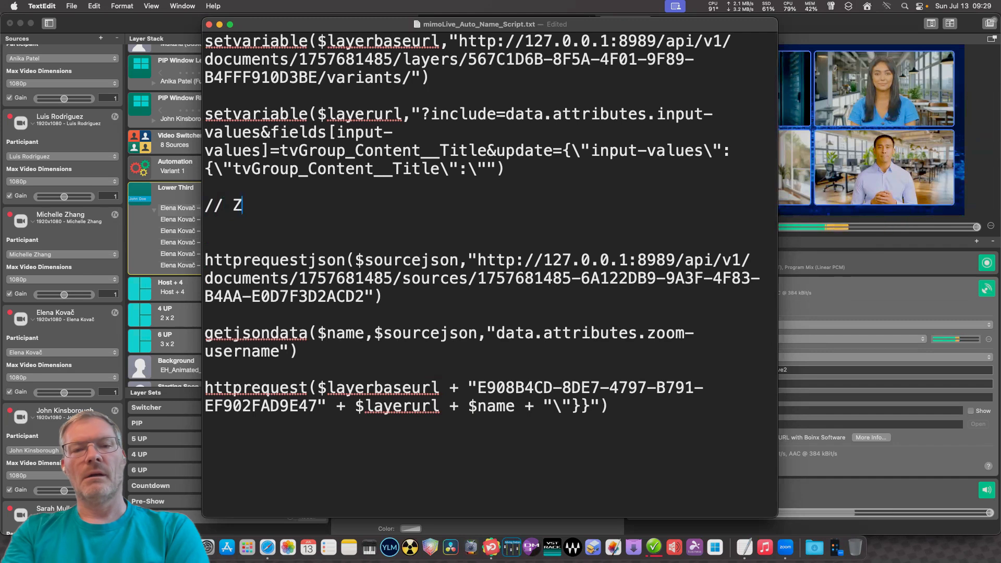
{"action": "type", "text": "oom Sourc"}
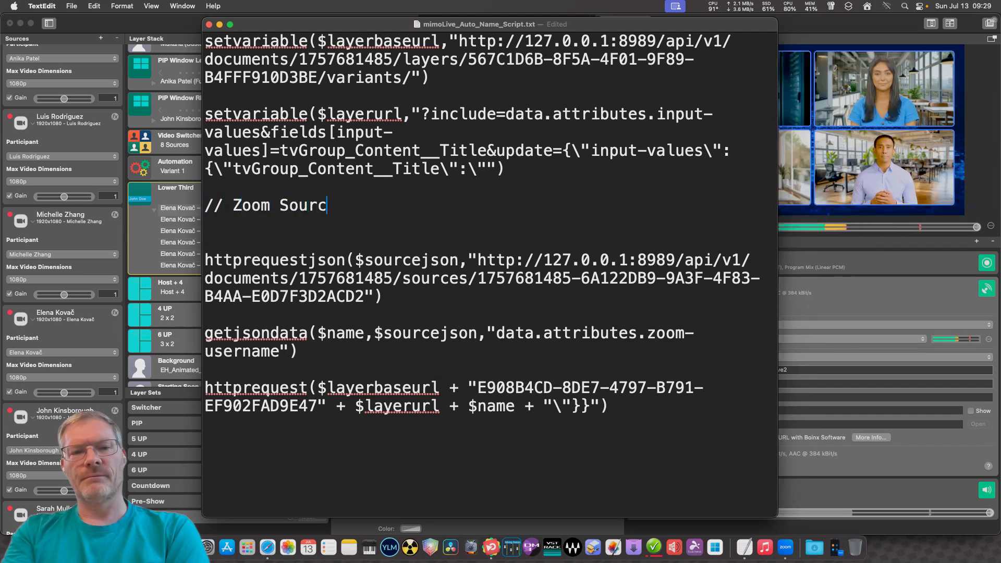
{"action": "type", "text": "e"}
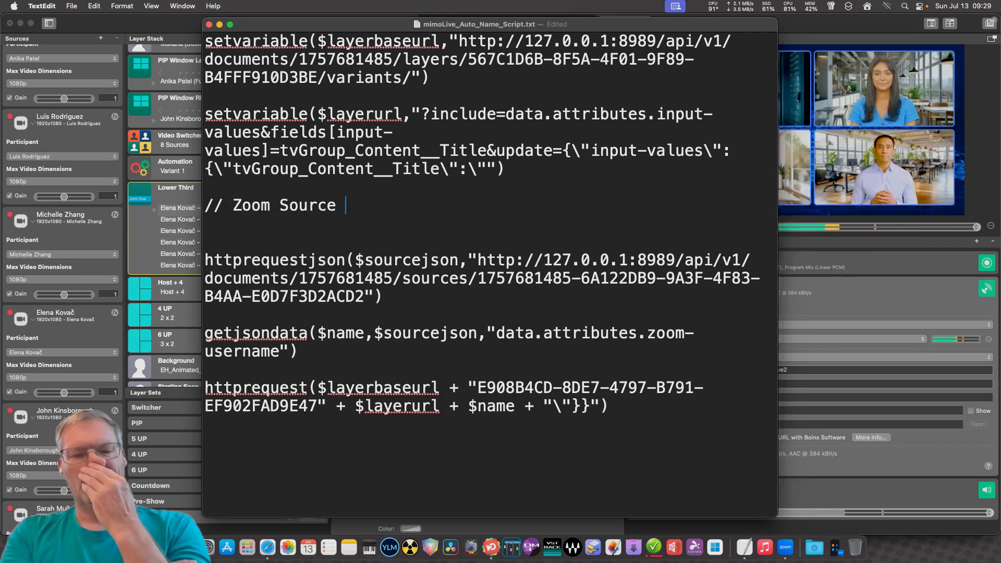
{"action": "type", "text": " 1 //"}
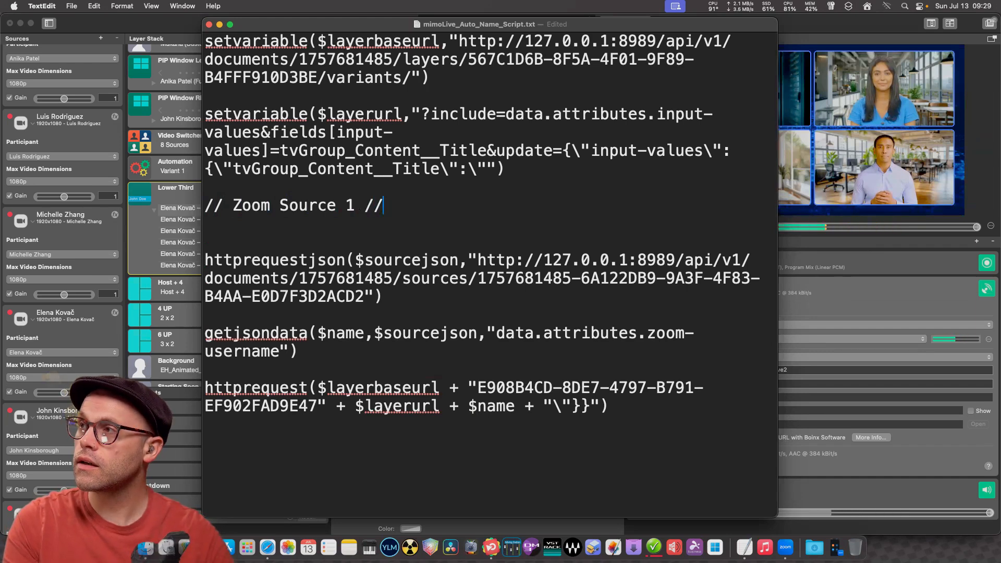
{"action": "key", "text": "BackSpace"}
{"action": "key", "text": "BackSpace"}
{"action": "key", "text": "BackSpace"}
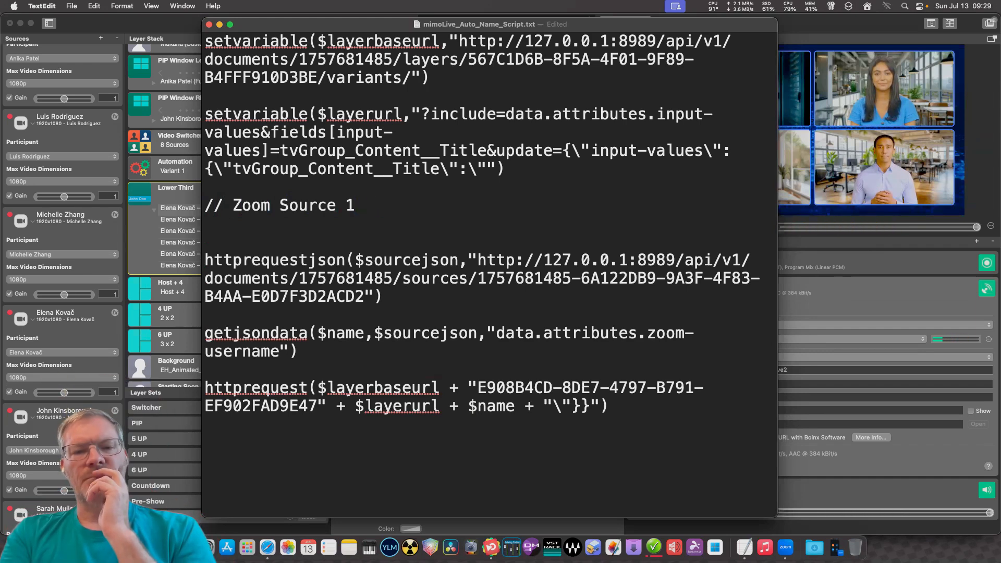
{"action": "key", "text": "Delete"}
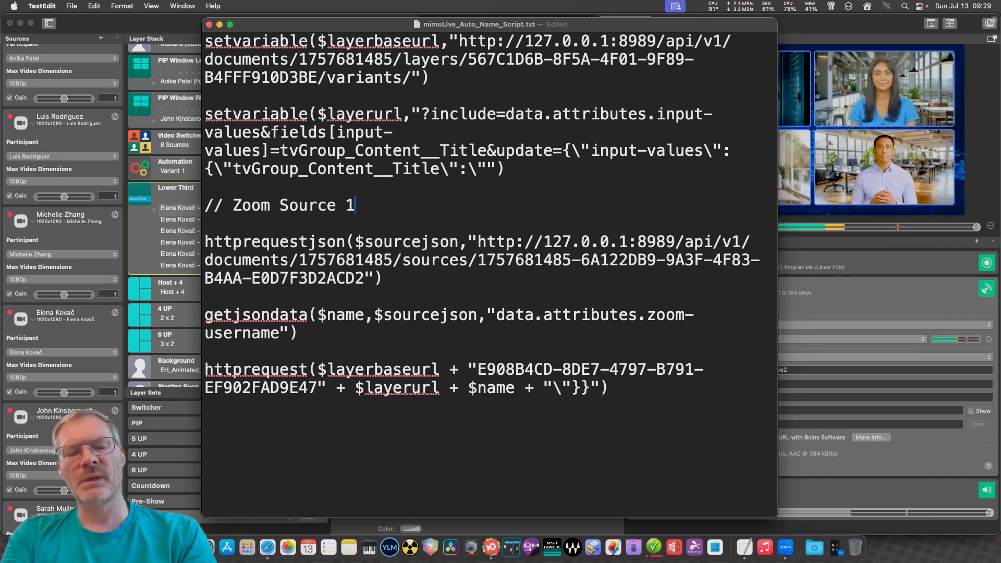
Delete the // Zoom Source 1 comment text, leaving its line empty.
{"action": "left_click", "coordinate": [223, 205]}
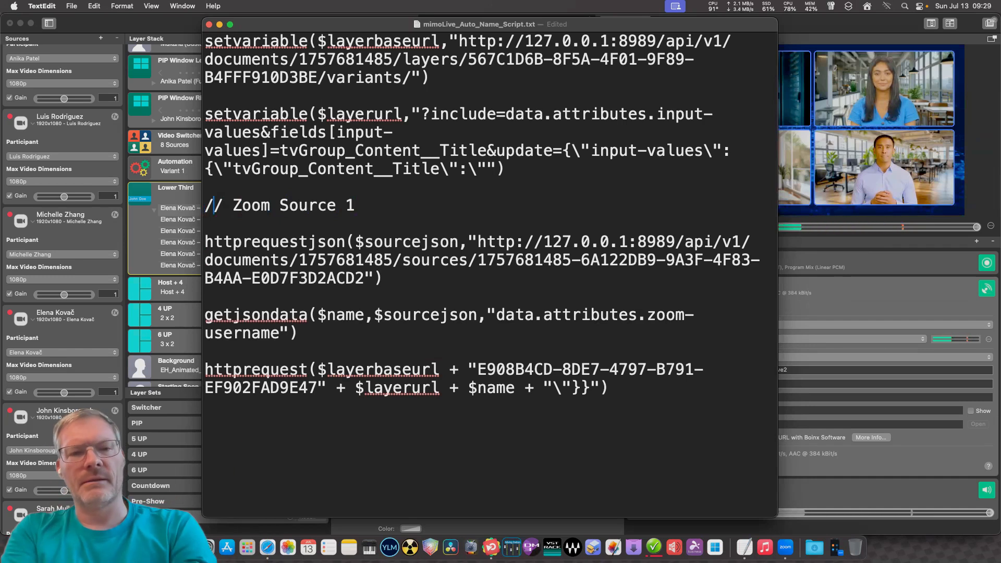
{"action": "key", "text": "Right"}
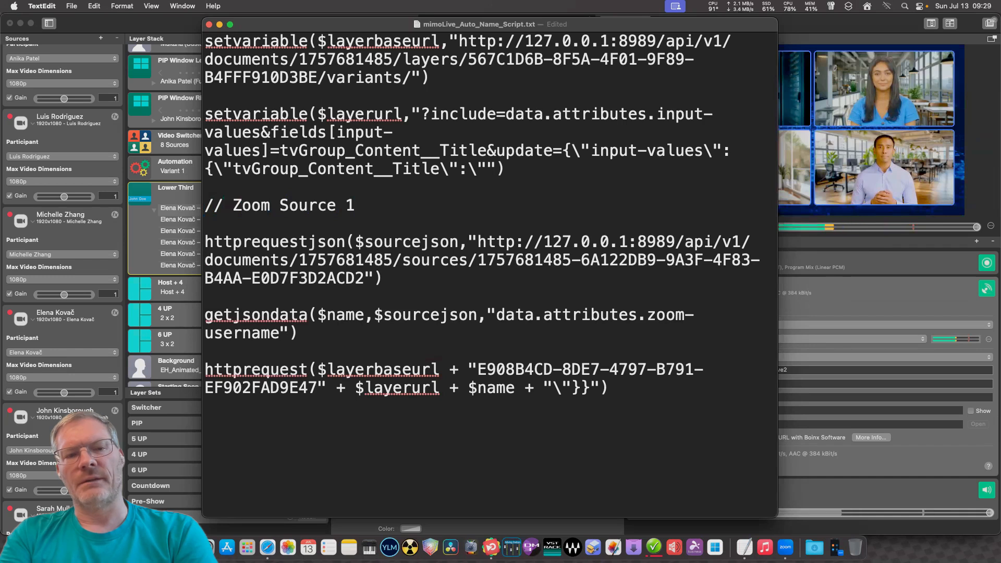
{"action": "key", "text": "Down"}
{"action": "key", "text": "Down"}
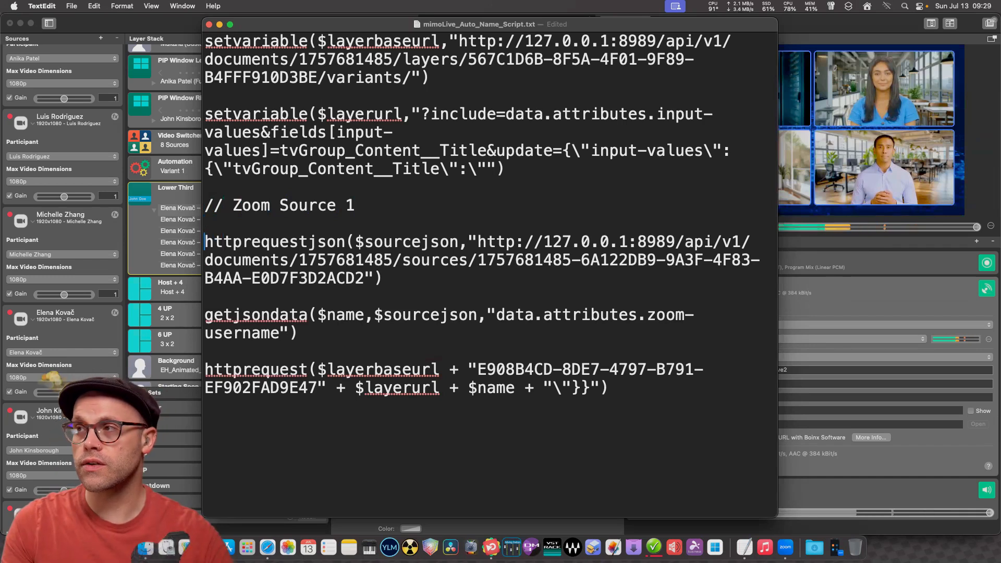
{"action": "key", "text": "Left"}
{"action": "key", "text": "Left"}
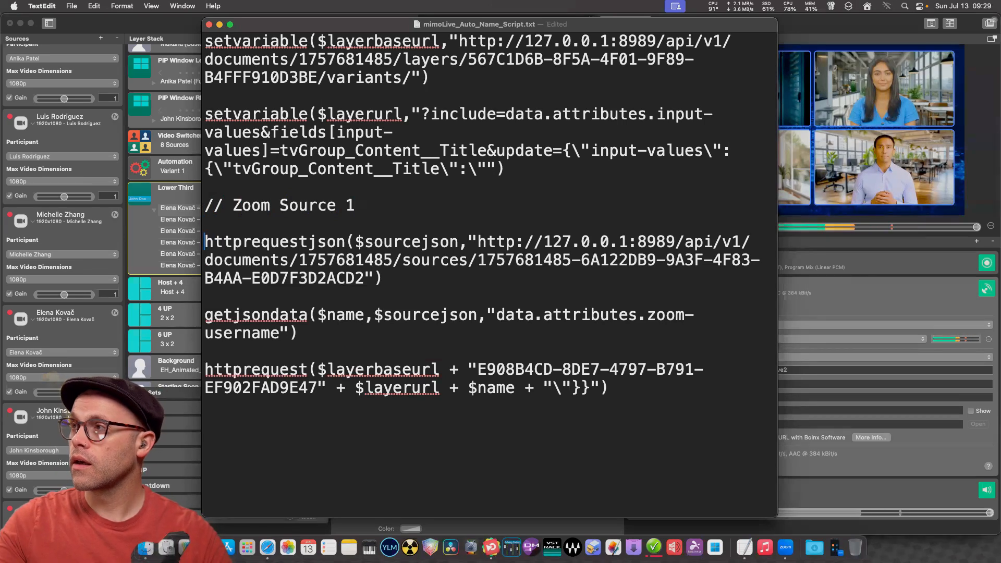
{"action": "key", "text": "Left"}
{"action": "key", "text": "Left"}
{"action": "key", "text": "shift+super+Left"}
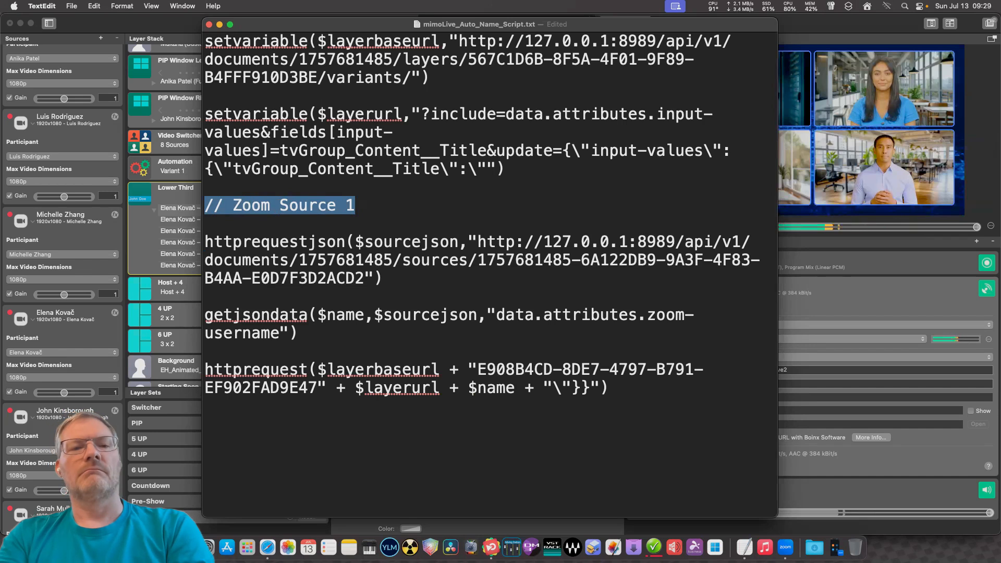
{"action": "key", "text": "BackSpace"}
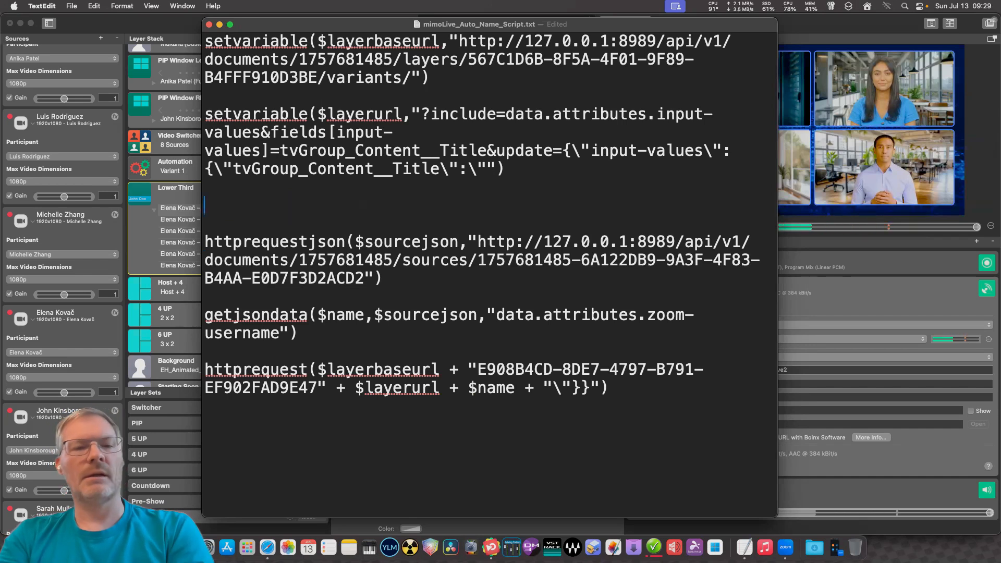
{"action": "left_click", "coordinate": [204, 241]}
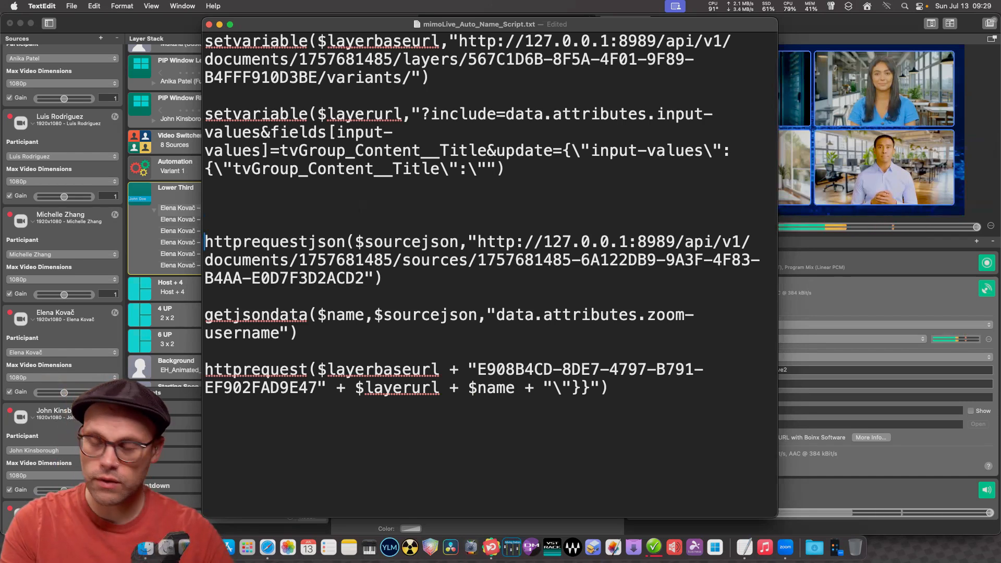
{"action": "type", "text": "//Zoom S"}
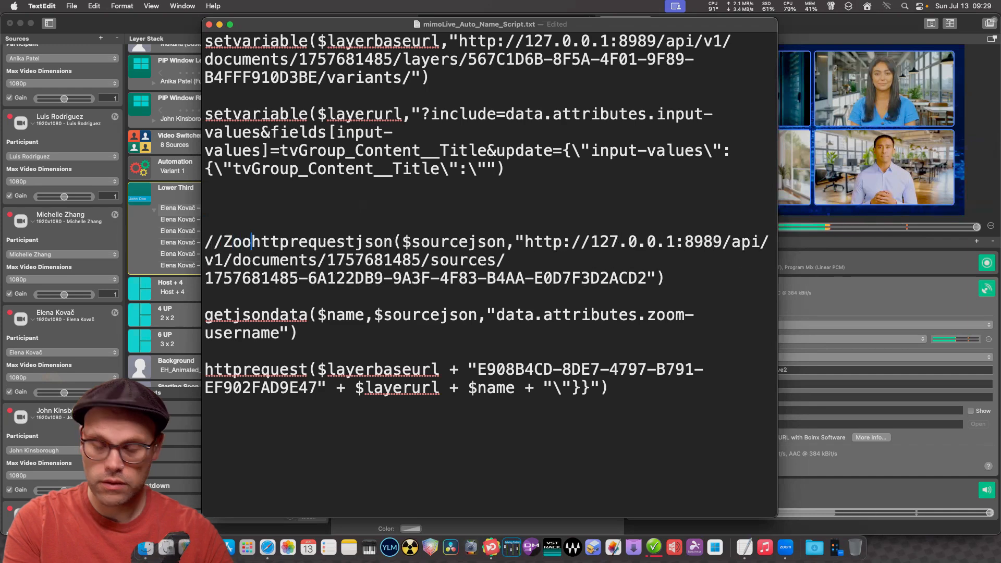
{"action": "type", "text": "ource 1"}
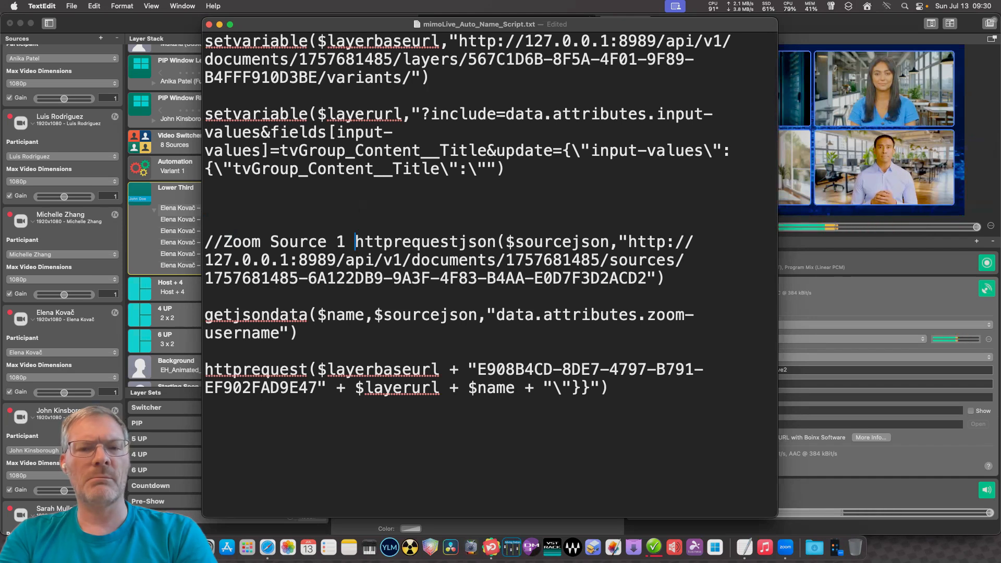
{"action": "key", "text": "super+z"}
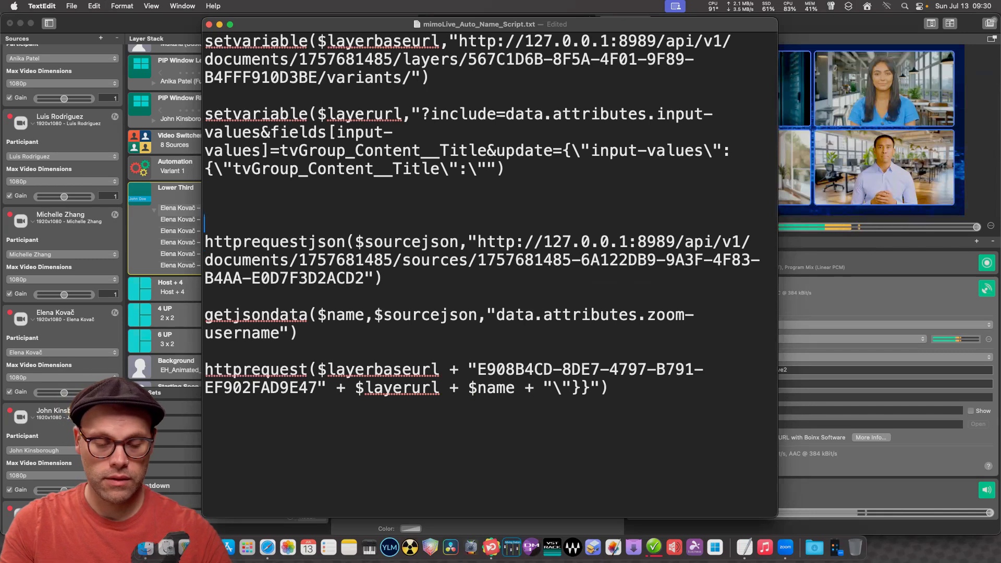
Add the comment //Zoom Source 1 above the httprequestjson call, followed by a blank line.
{"action": "type", "text": "//Zoom "}
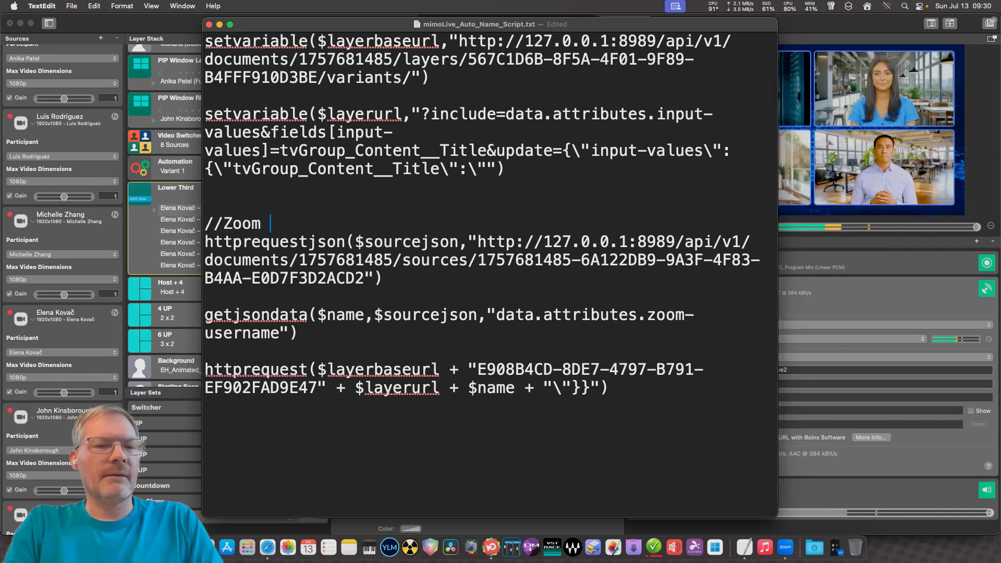
{"action": "type", "text": "Source 1"}
{"action": "key", "text": "Return"}
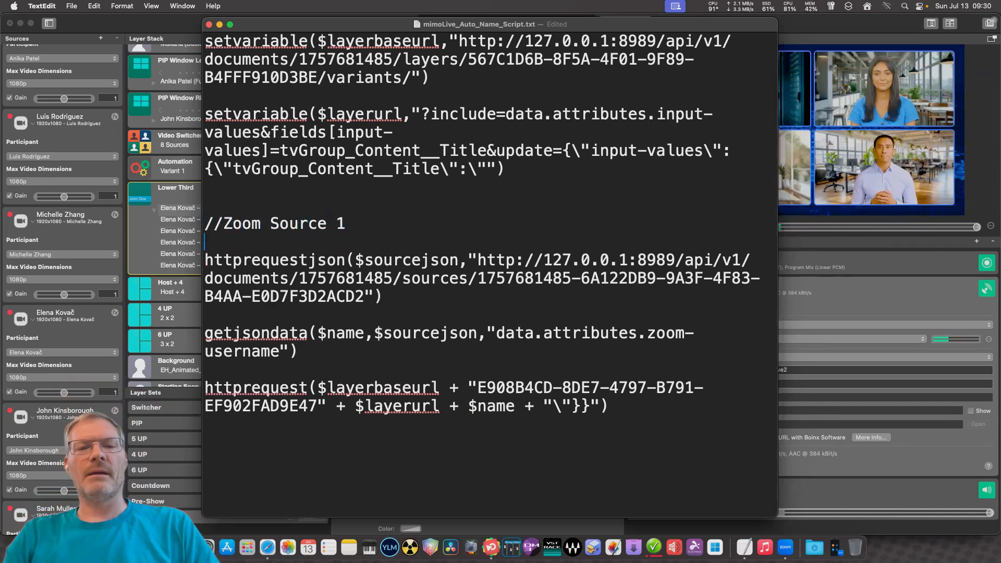
Add two new lines at the end of the script, after the httprequest call.
{"action": "left_click", "coordinate": [205, 296]}
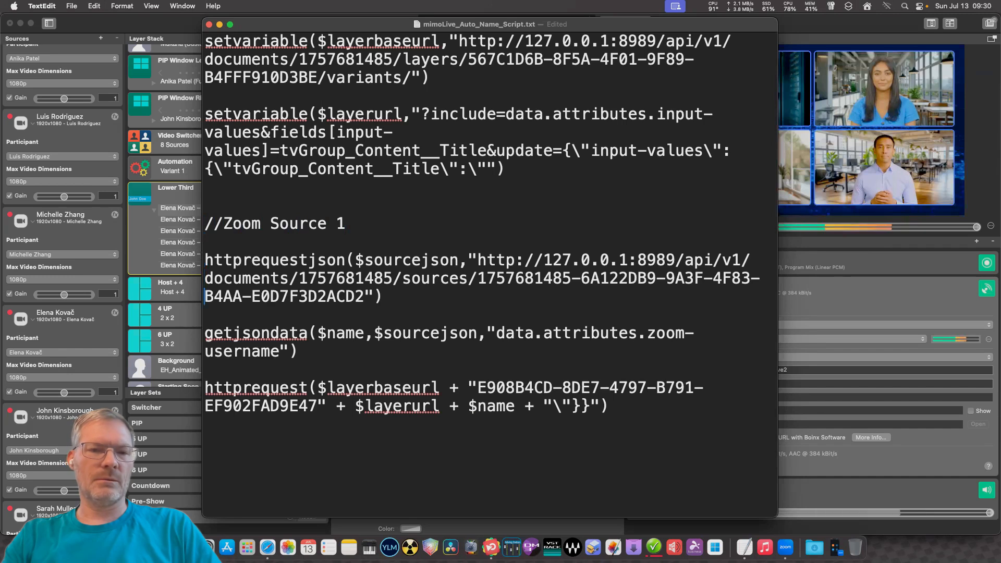
{"action": "key", "text": "super+Down"}
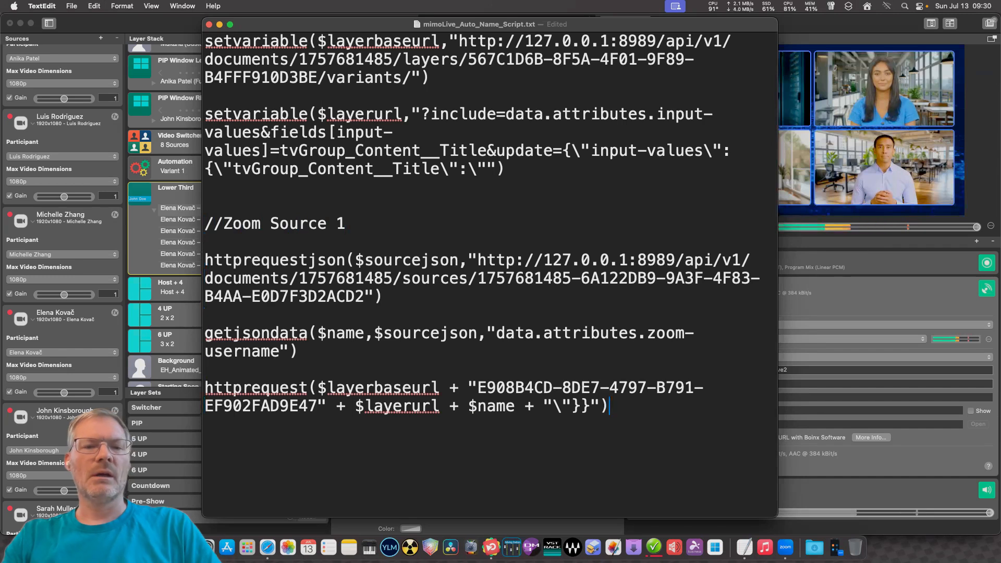
{"action": "key", "text": "Return"}
{"action": "key", "text": "Return"}
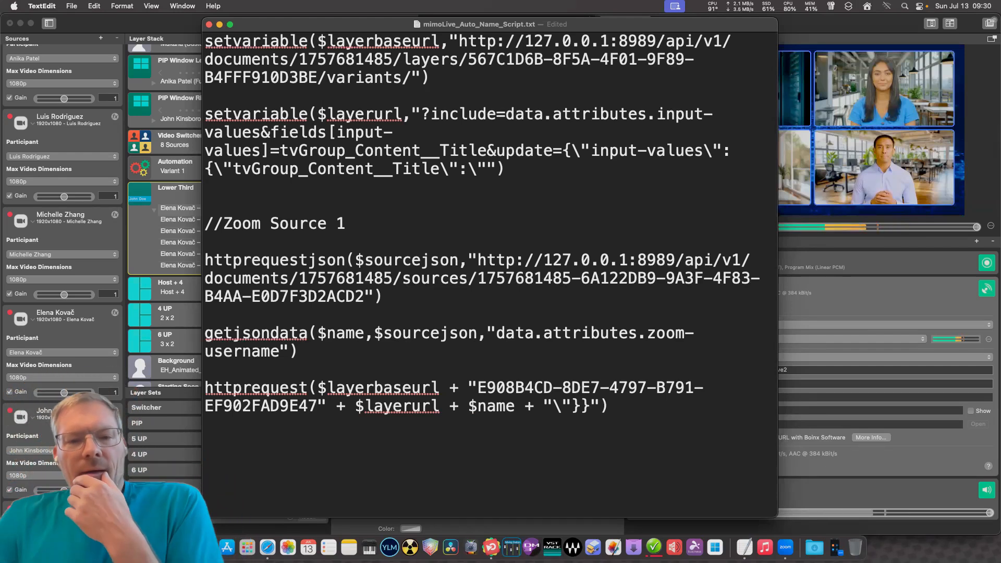
{"action": "key", "text": "Return"}
{"action": "key", "text": "Return"}
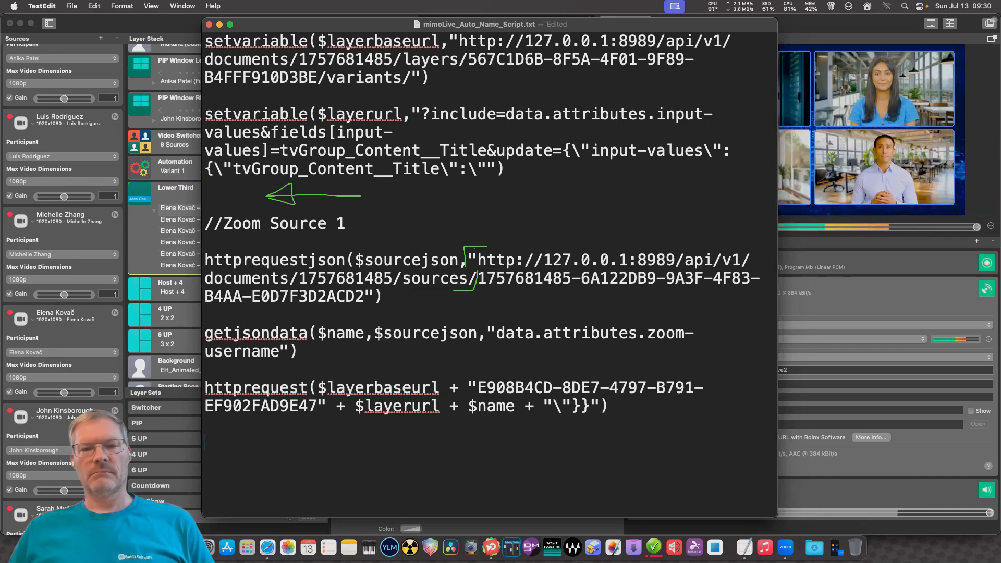
Add a new line reading setvariablesourcebaseurl between the $layerurl variable and the //Zoom Source 1 comment.
{"action": "left_click", "coordinate": [204, 205]}
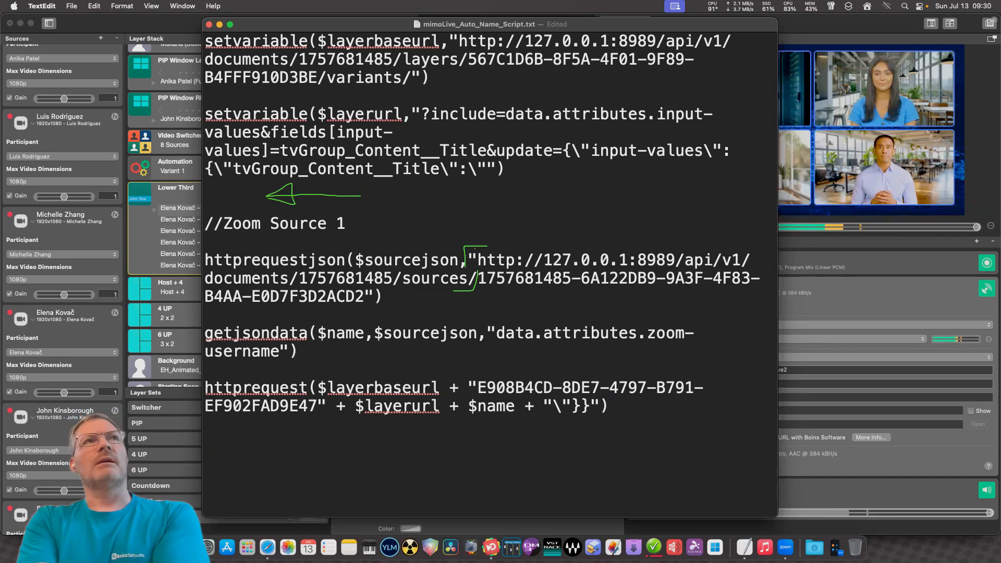
{"action": "key", "text": "Return"}
{"action": "type", "text": "set"}
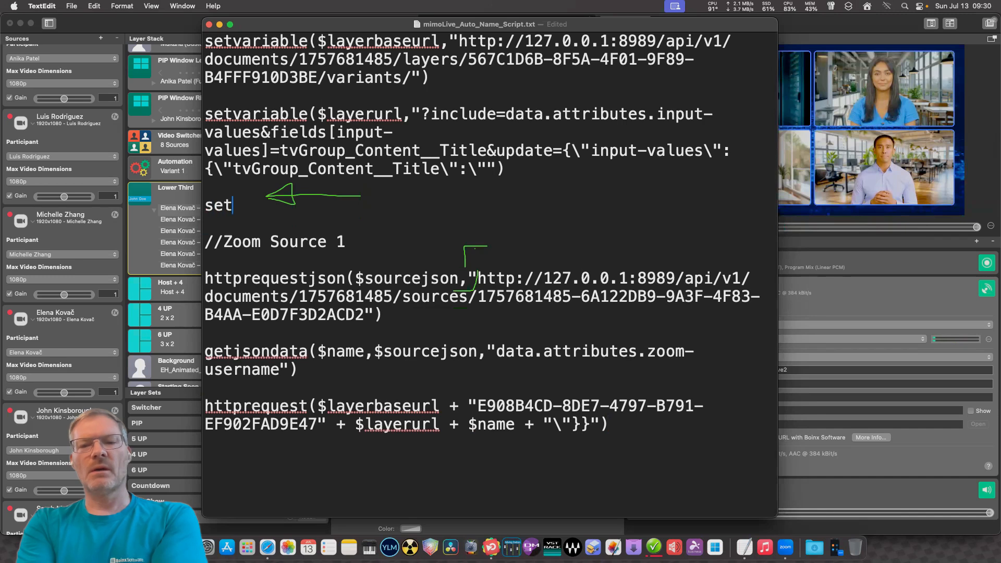
{"action": "type", "text": "variable"}
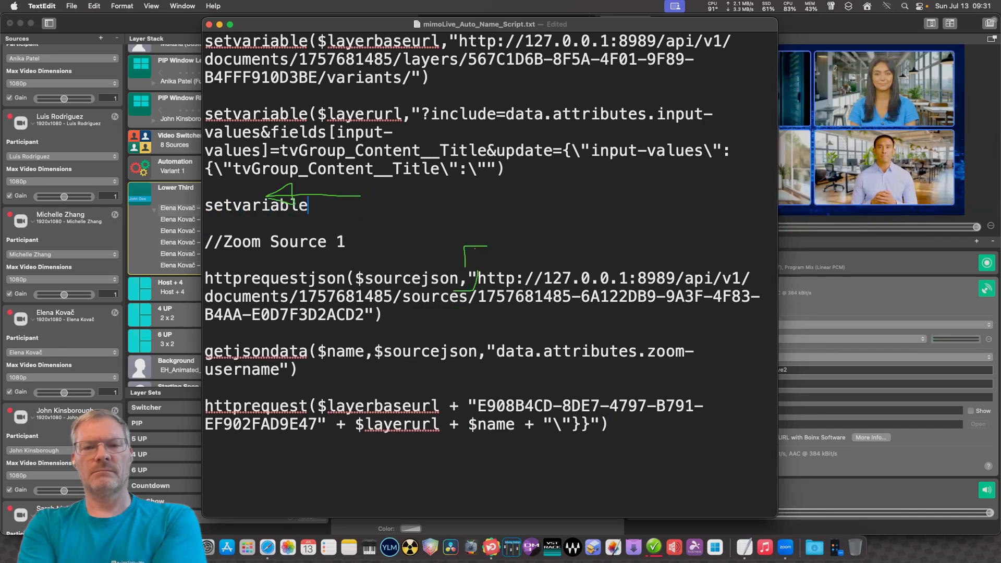
{"action": "type", "text": "so"}
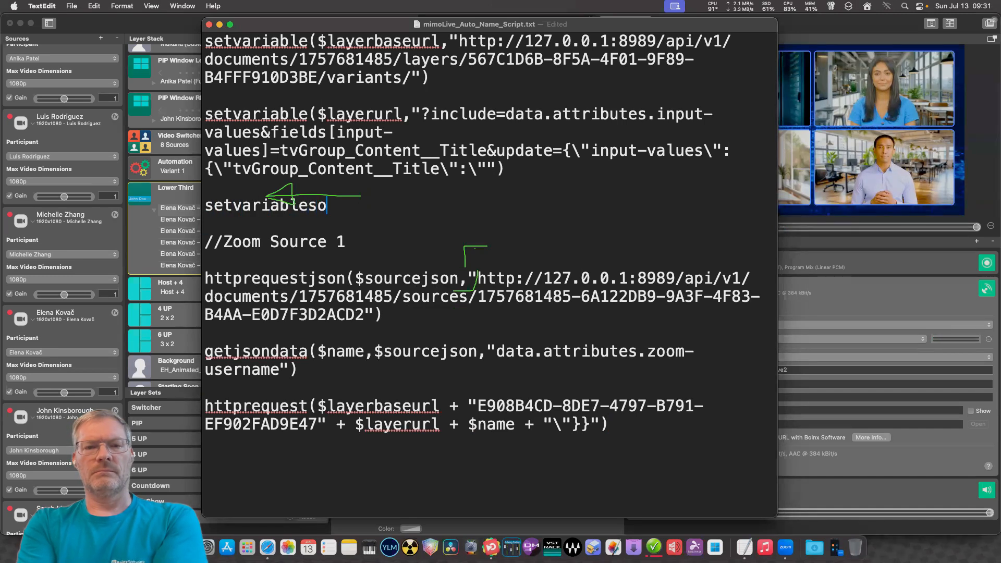
{"action": "type", "text": "urce"}
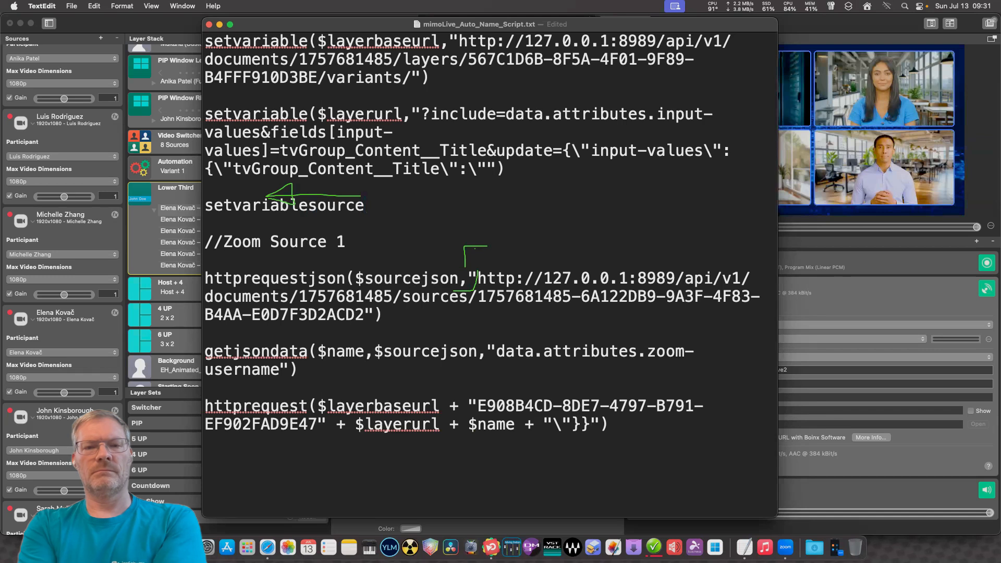
{"action": "type", "text": "base"}
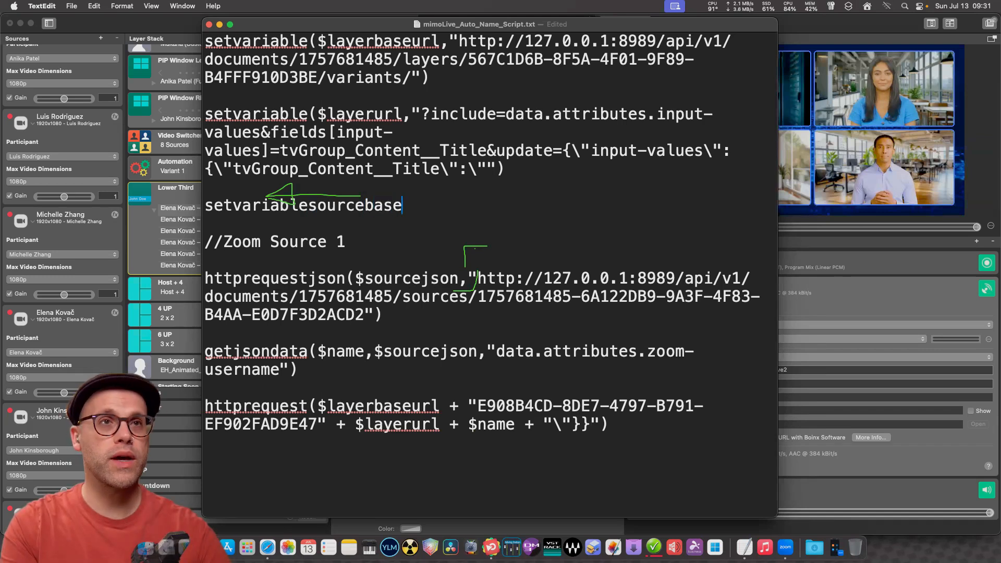
{"action": "type", "text": "url"}
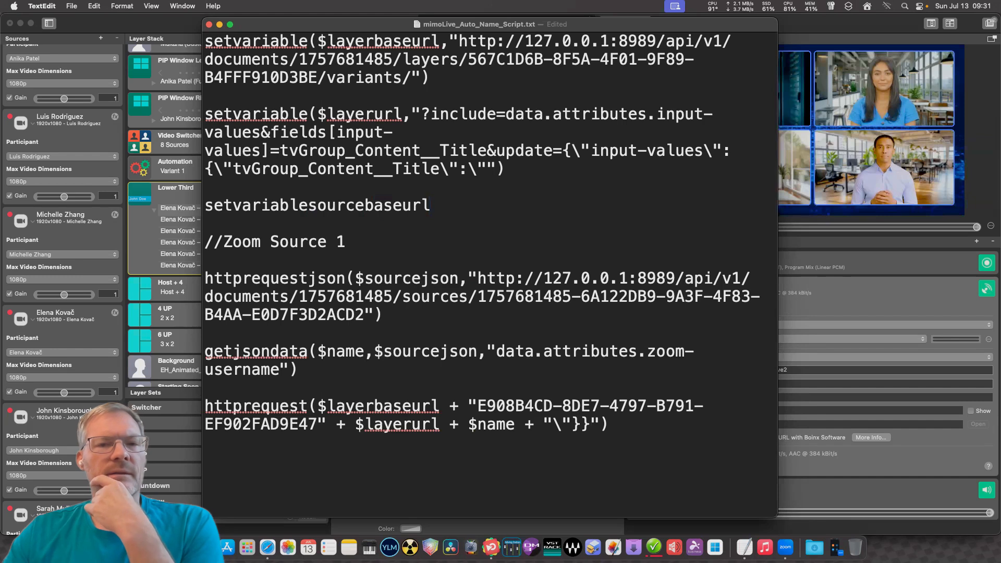
Turn the new line into the opening of a variable call reading setvariable ($sourcebaseurl, with a trailing comma.
{"action": "left_click", "coordinate": [401, 205]}
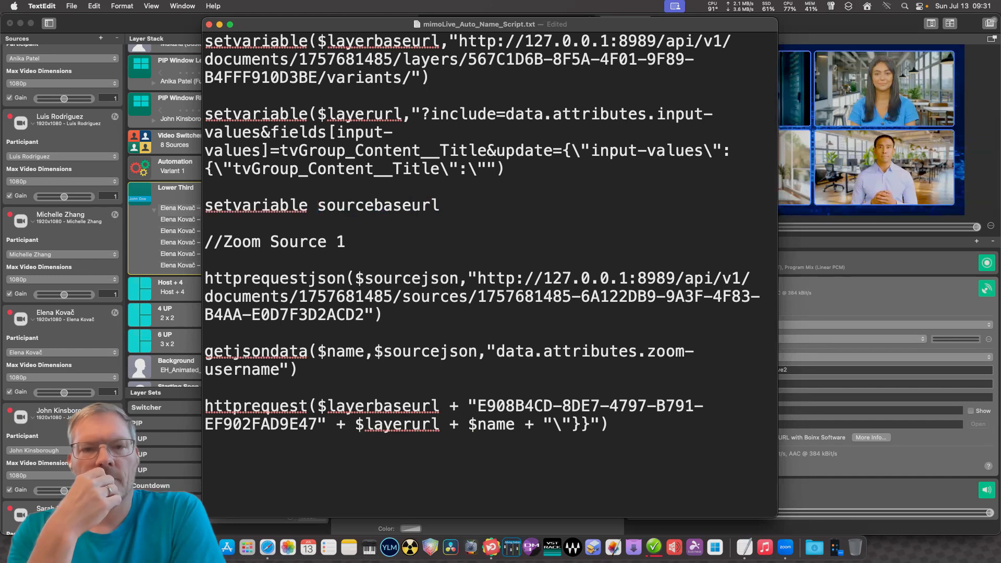
{"action": "type", "text": "($"}
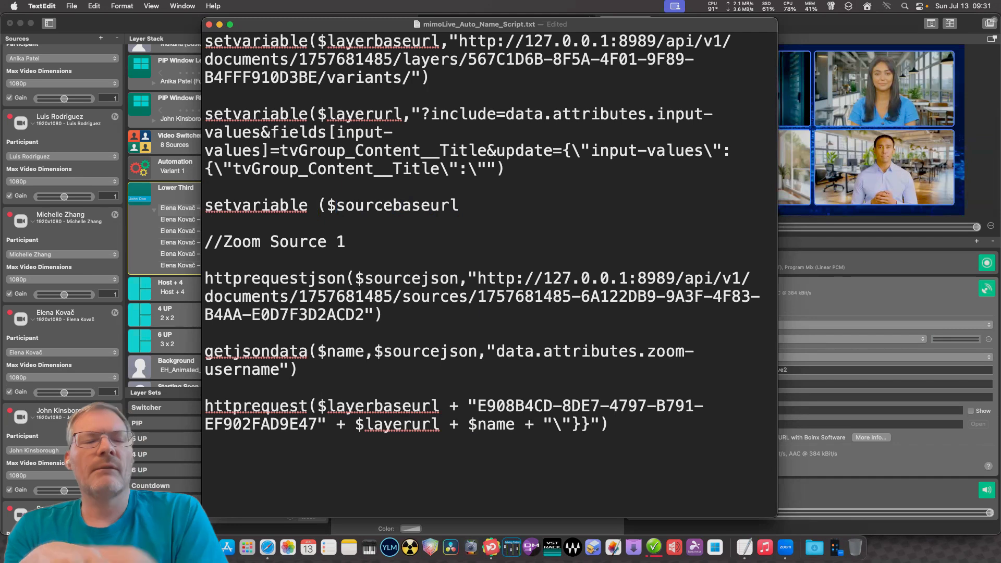
{"action": "key", "text": "Right"}
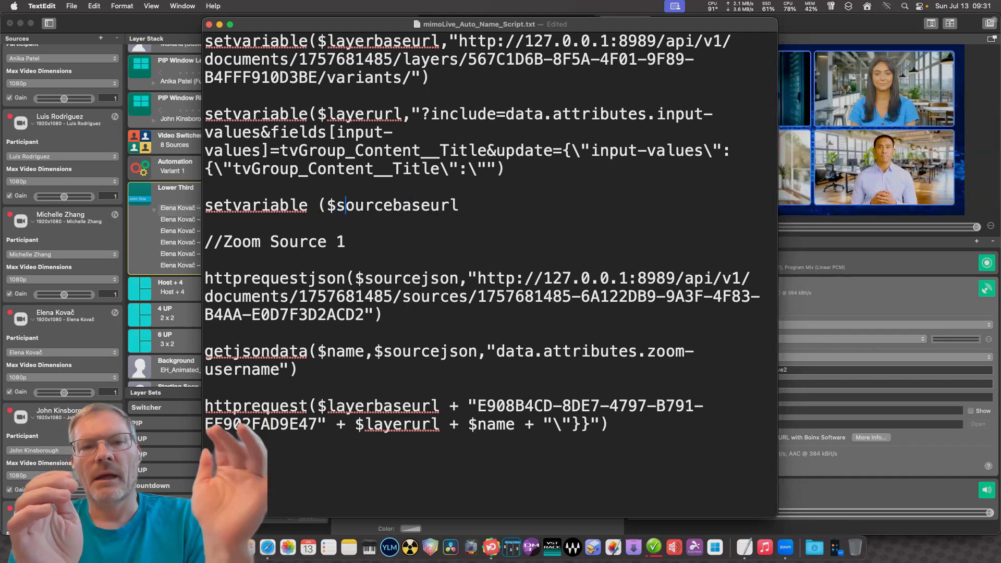
{"action": "key", "text": "Right"}
{"action": "key", "text": "Right"}
{"action": "key", "text": "Right"}
{"action": "key", "text": "Right"}
{"action": "key", "text": "Right"}
{"action": "key", "text": "Right"}
{"action": "key", "text": "Right"}
{"action": "key", "text": "Right"}
{"action": "key", "text": "Right"}
{"action": "key", "text": "Right"}
{"action": "key", "text": "Right"}
{"action": "key", "text": "Right"}
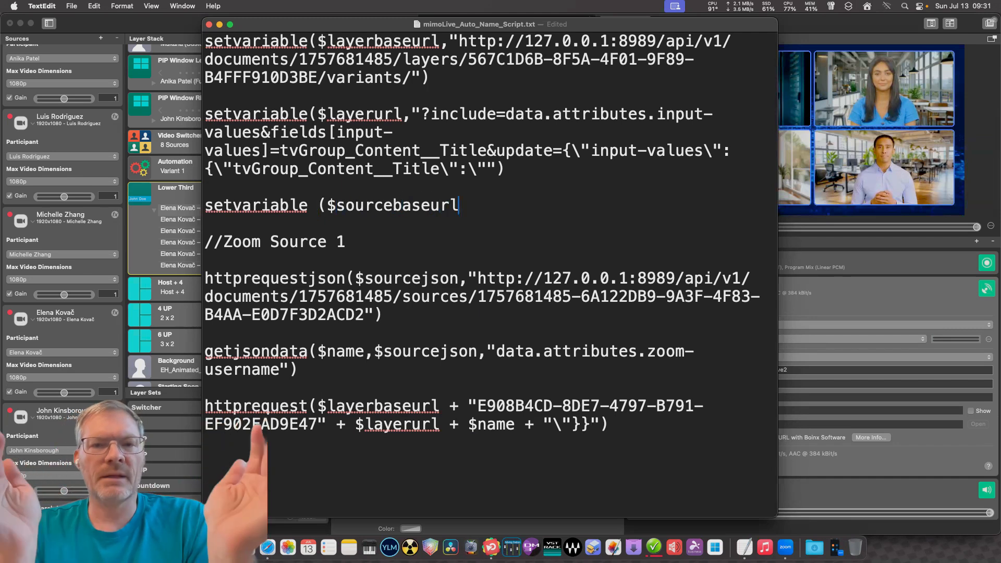
{"action": "type", "text": ","}
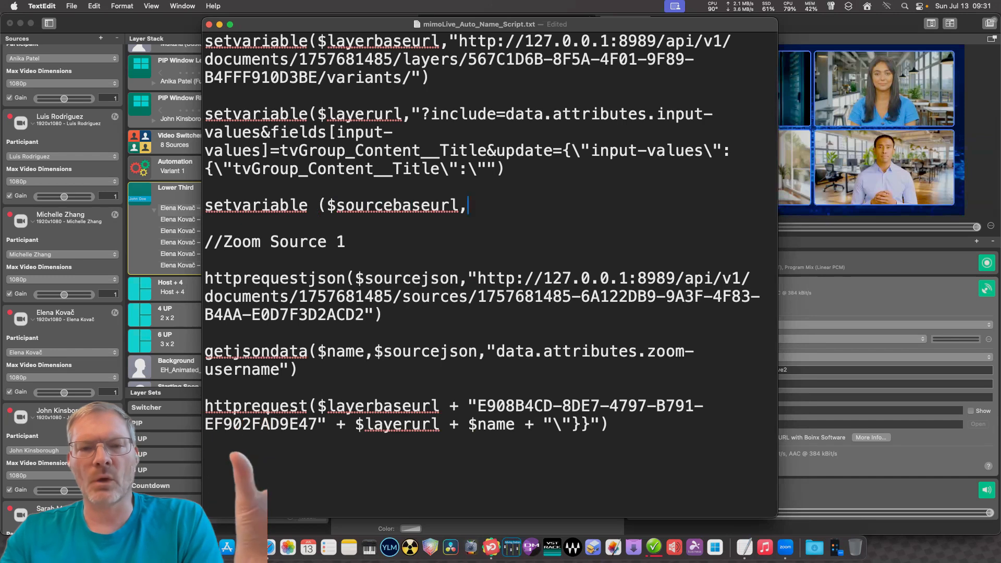
{"action": "key", "text": "super+v"}
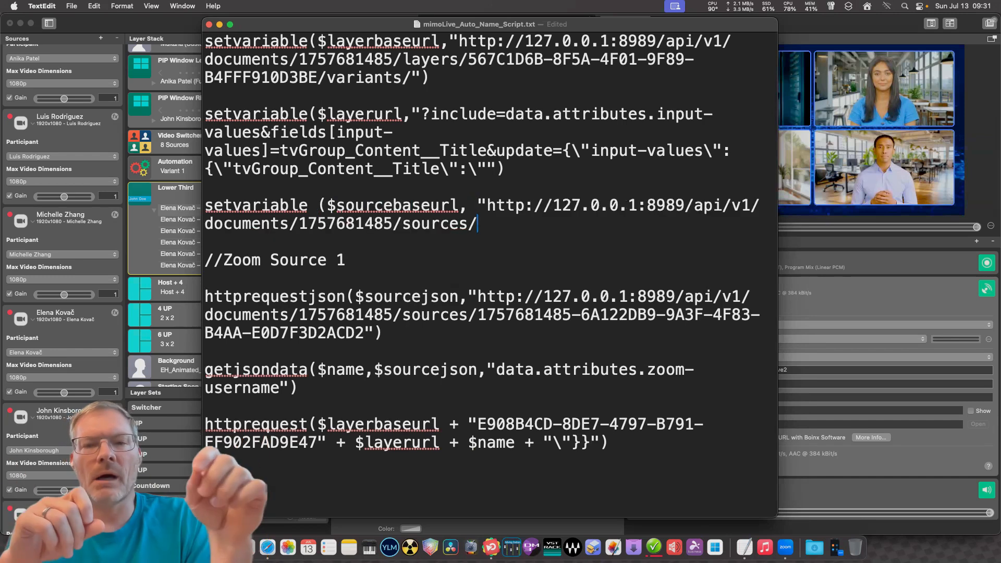
{"action": "key", "text": "Up"}
{"action": "key", "text": "BackSpace"}
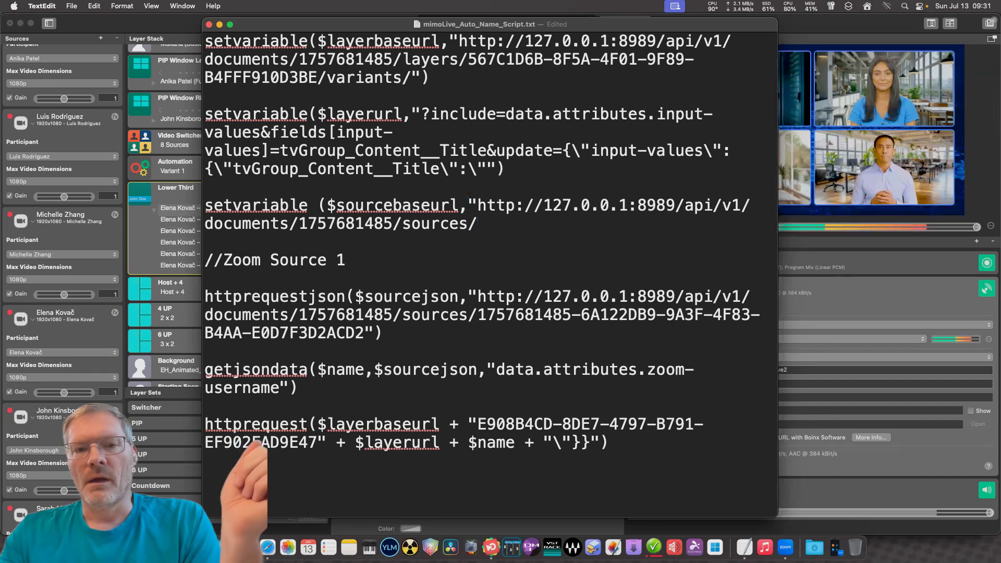
{"action": "type", "text": "\")"}
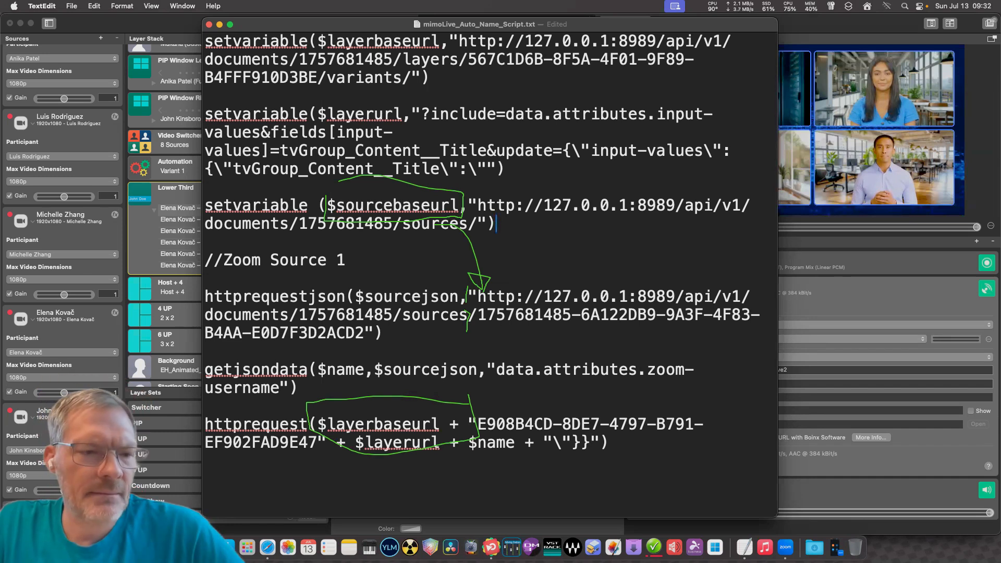
{"action": "key", "text": "Escape"}
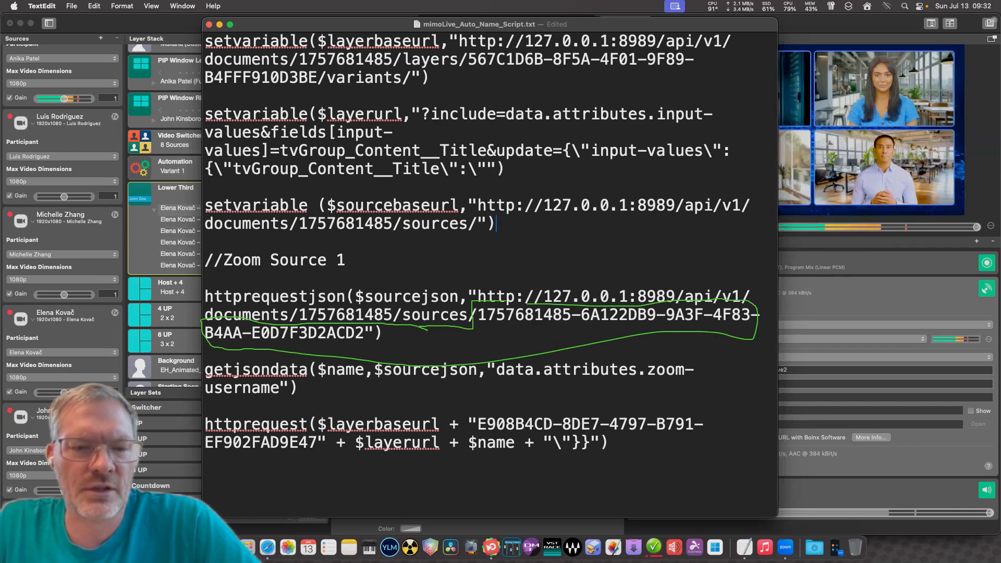
Remove the base URL up to sources/ from the httprequestjson call and put a + before the quoted source ID.
{"action": "scroll", "coordinate": [62, 166], "scroll_direction": "up", "scroll_amount": 5}
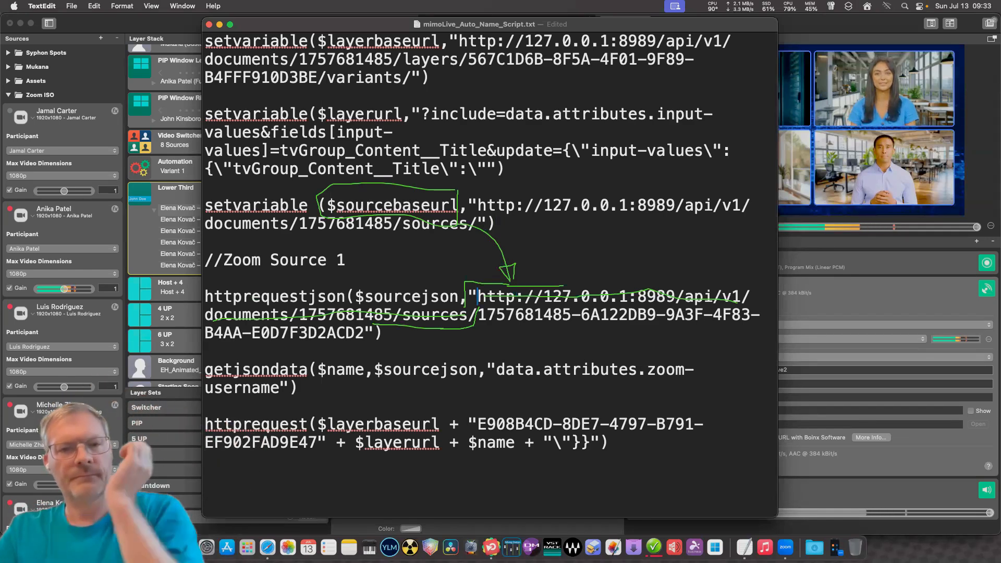
{"action": "left_click_drag", "start_coordinate": [477, 296], "coordinate": [477, 314]}
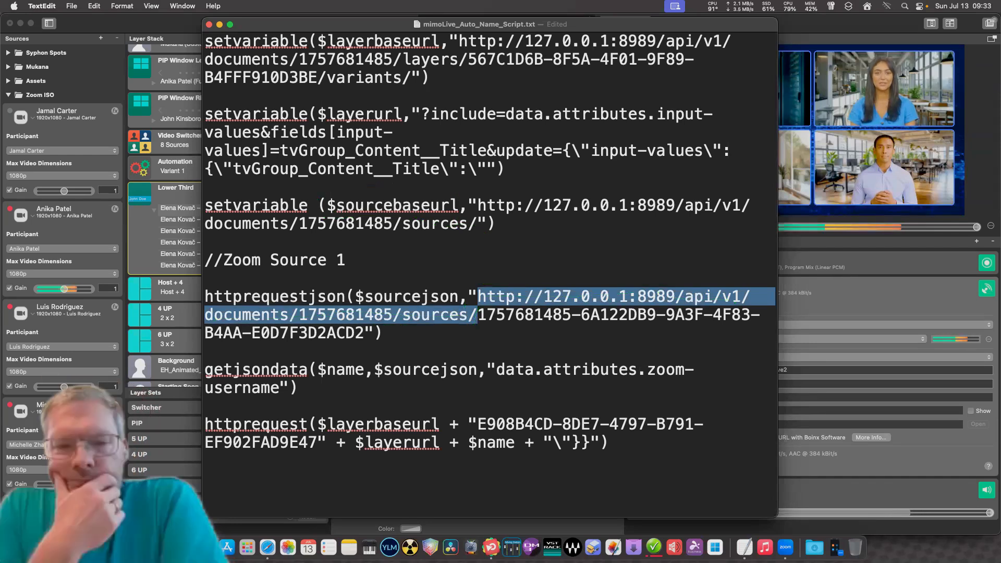
{"action": "key", "text": "BackSpace"}
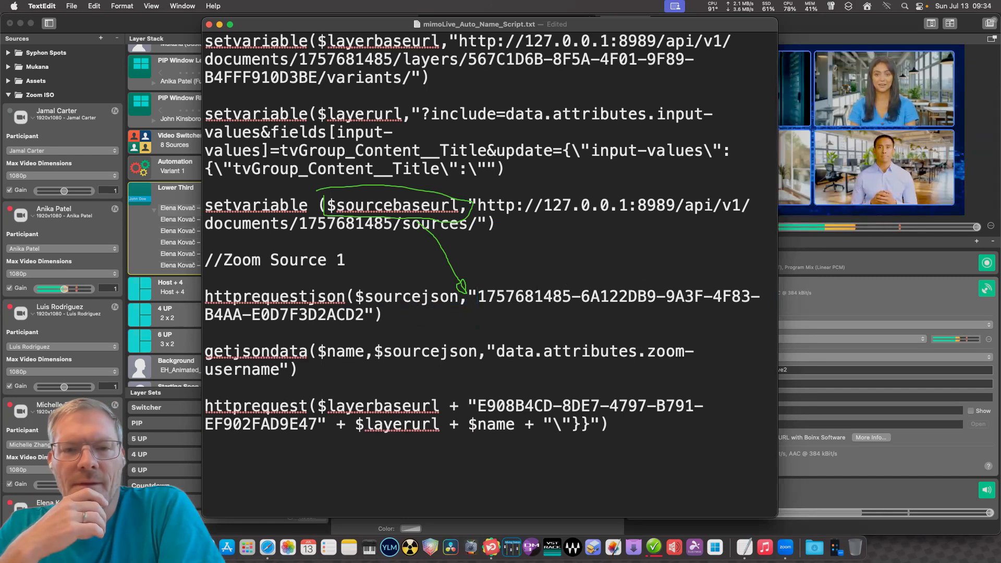
{"action": "key", "text": "Left"}
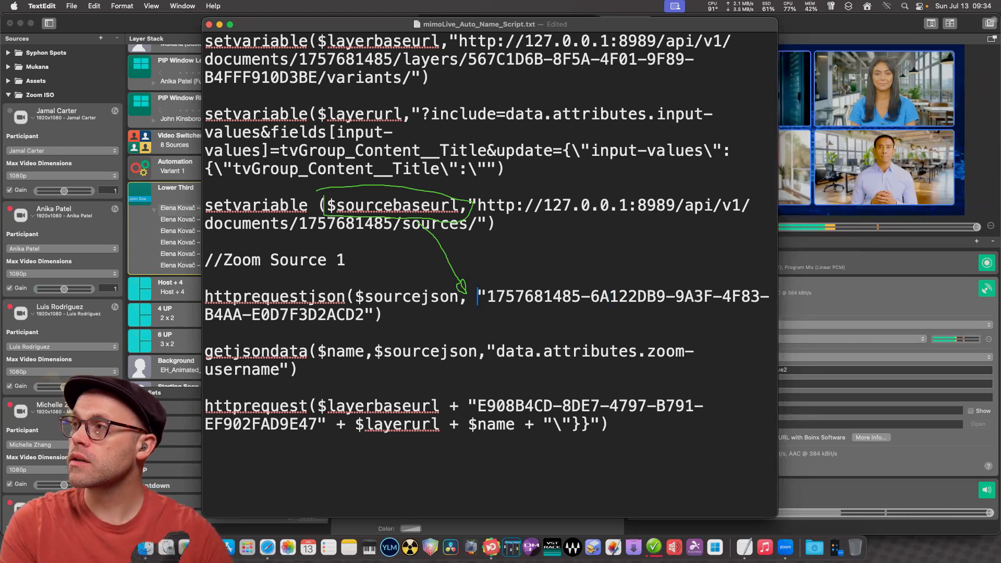
{"action": "type", "text": "+"}
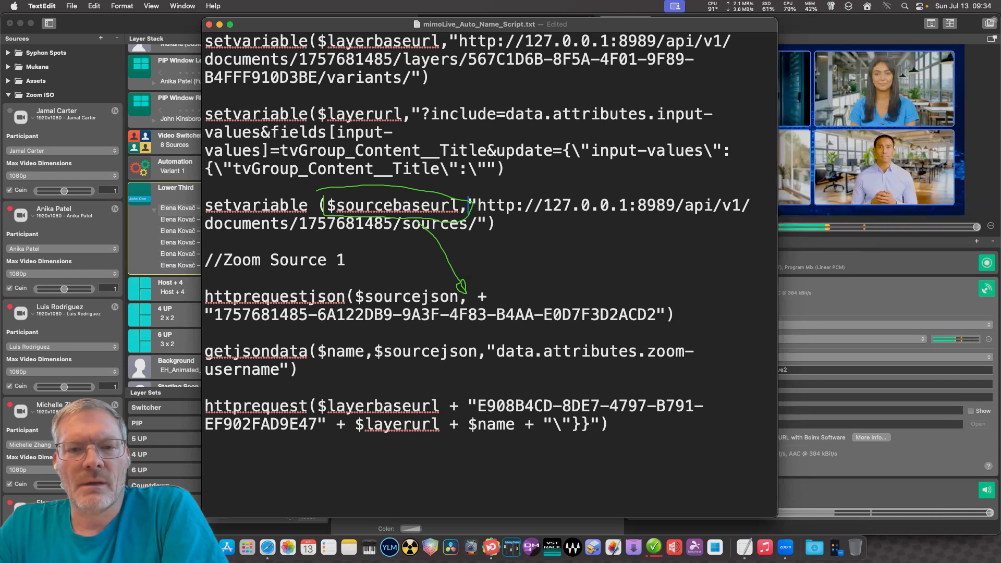
Copy $sourcebaseurl from its definition into the httprequestjson call, between $sourcejson, and the + sign.
{"action": "left_click_drag", "start_coordinate": [326, 205], "coordinate": [459, 205]}
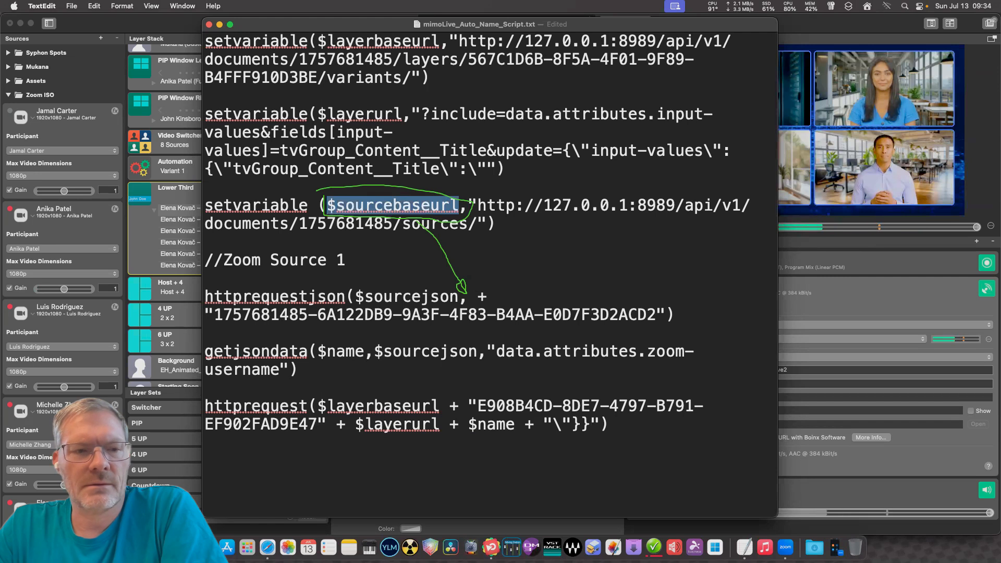
{"action": "key", "text": "super+c"}
{"action": "left_click", "coordinate": [468, 296]}
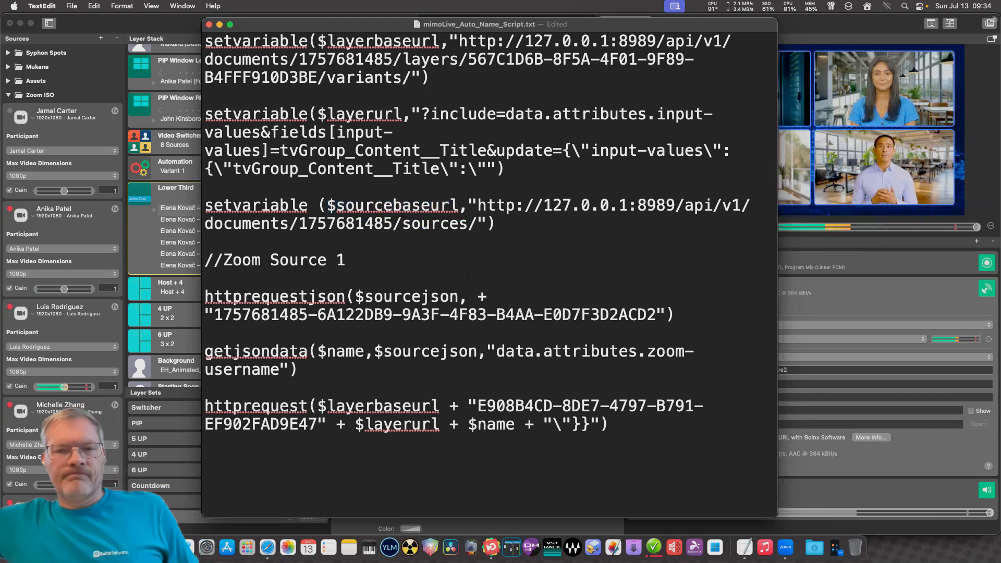
{"action": "key", "text": "super+v"}
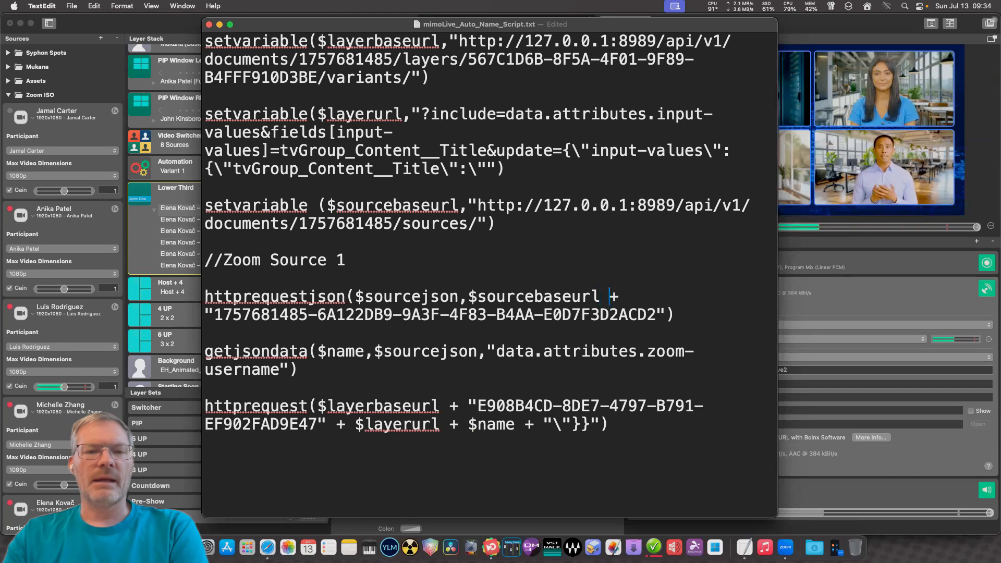
{"action": "left_click", "coordinate": [619, 314]}
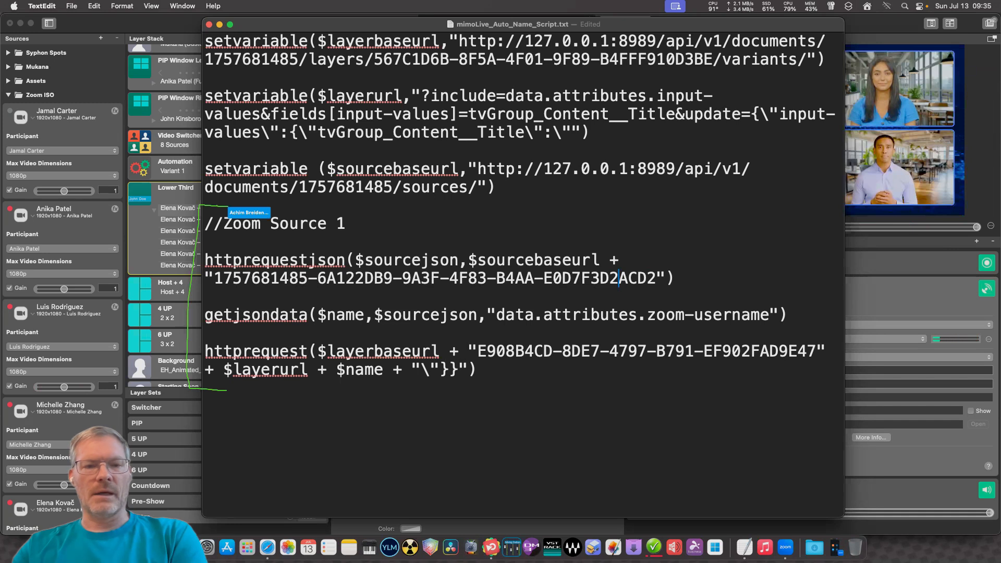
Duplicate the whole Zoom Source 1 block below itself, after a blank line, and renumber the copy's comment to //Zoom Source 2.
{"action": "left_click_drag", "start_coordinate": [204, 387], "coordinate": [204, 217]}
{"action": "right_click", "coordinate": [243, 223]}
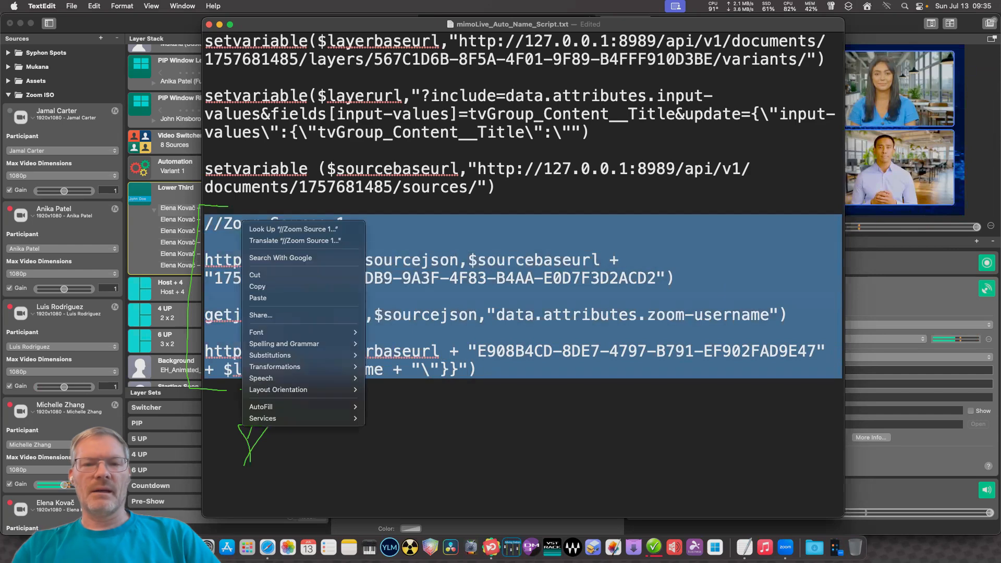
{"action": "left_click", "coordinate": [257, 286]}
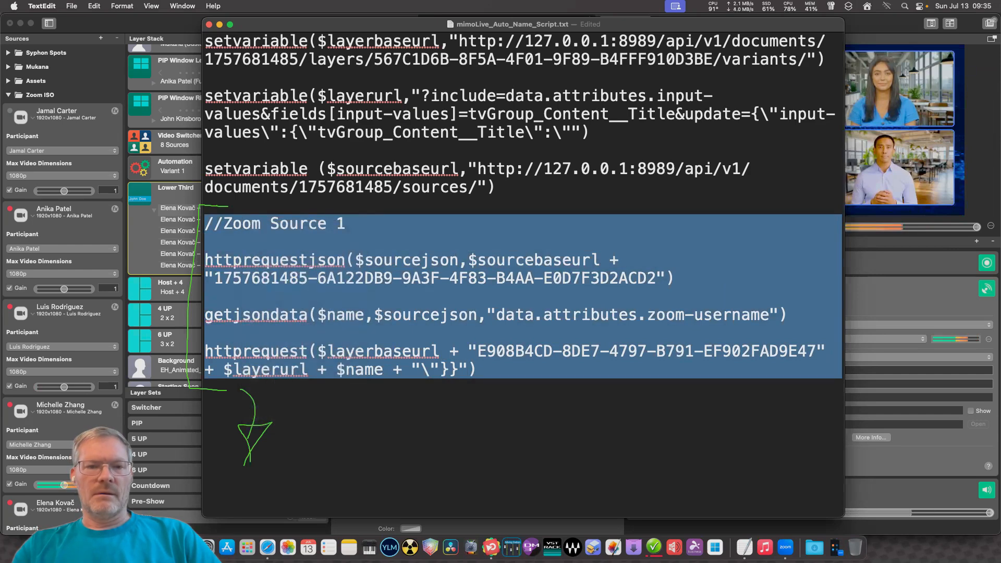
{"action": "left_click", "coordinate": [476, 369]}
{"action": "key", "text": "Return"}
{"action": "key", "text": "Return"}
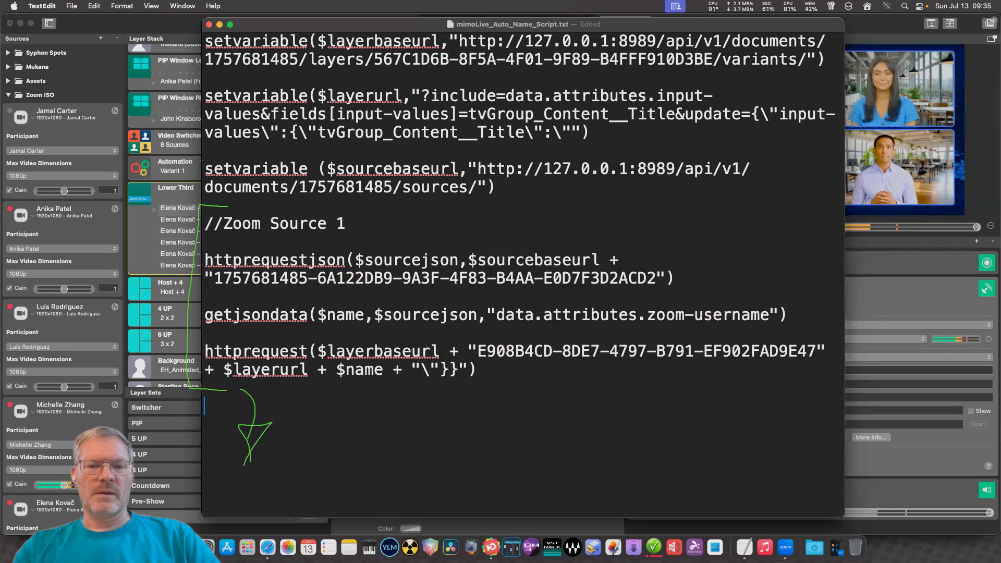
{"action": "key", "text": "super+v"}
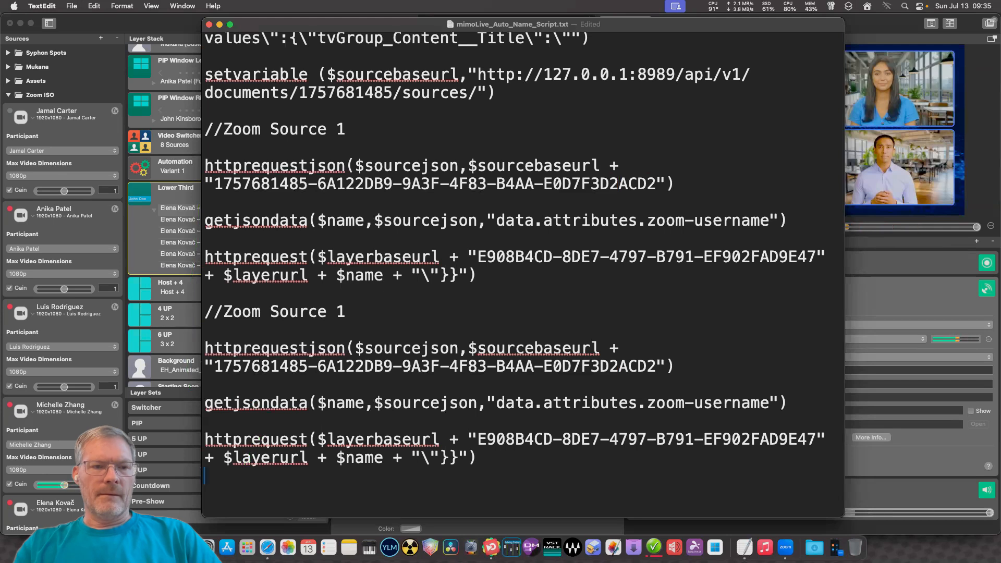
{"action": "key", "text": "BackSpace"}
{"action": "type", "text": "2"}
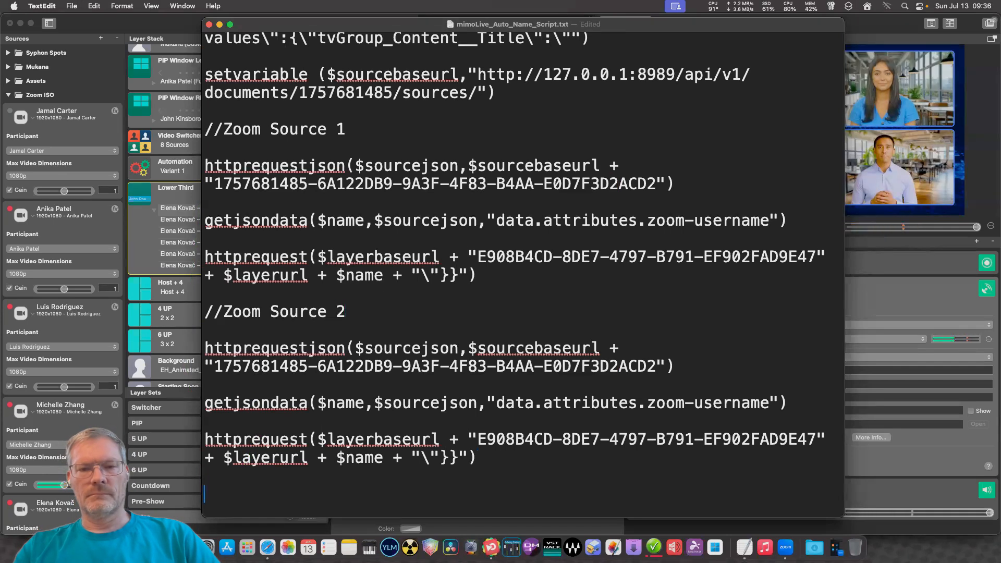
Paste another copy of the block at the end of the script and change its comment to //Zoom Source 3.
{"action": "key", "text": "super+v"}
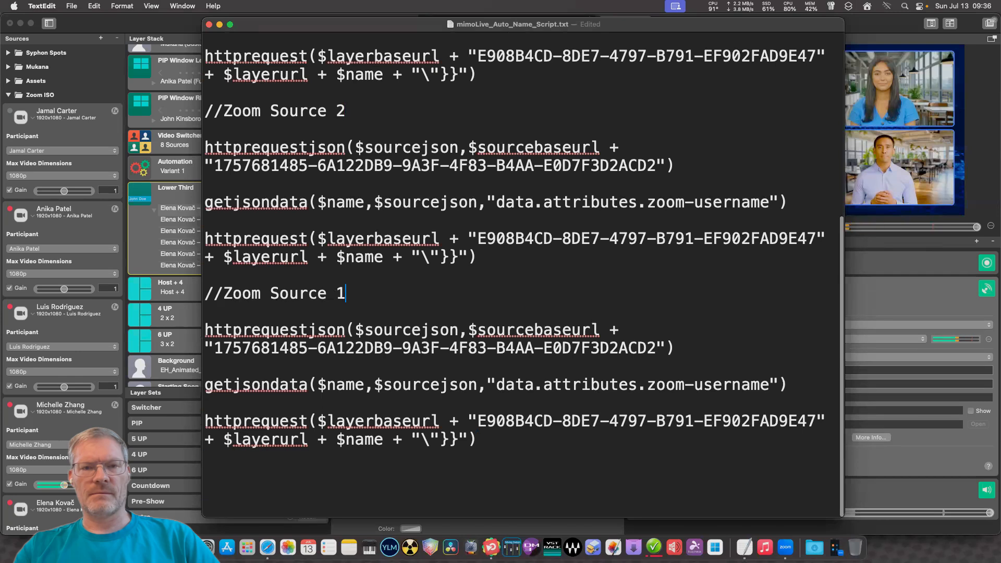
{"action": "key", "text": "BackSpace"}
{"action": "type", "text": "3"}
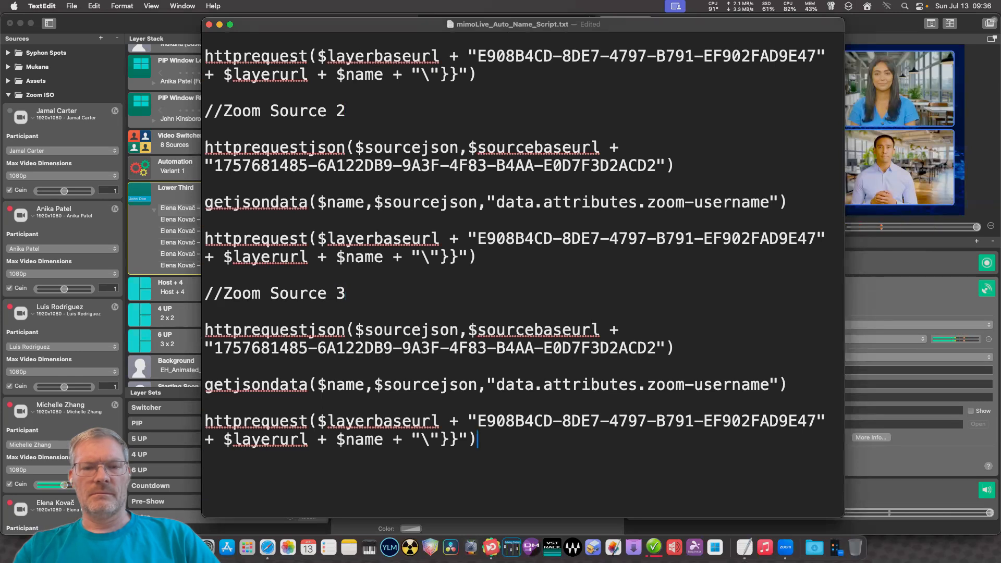
Append a further copy of the block after Zoom Source 3, with its comment changed to //Zoom Source 4.
{"action": "key", "text": "super+v"}
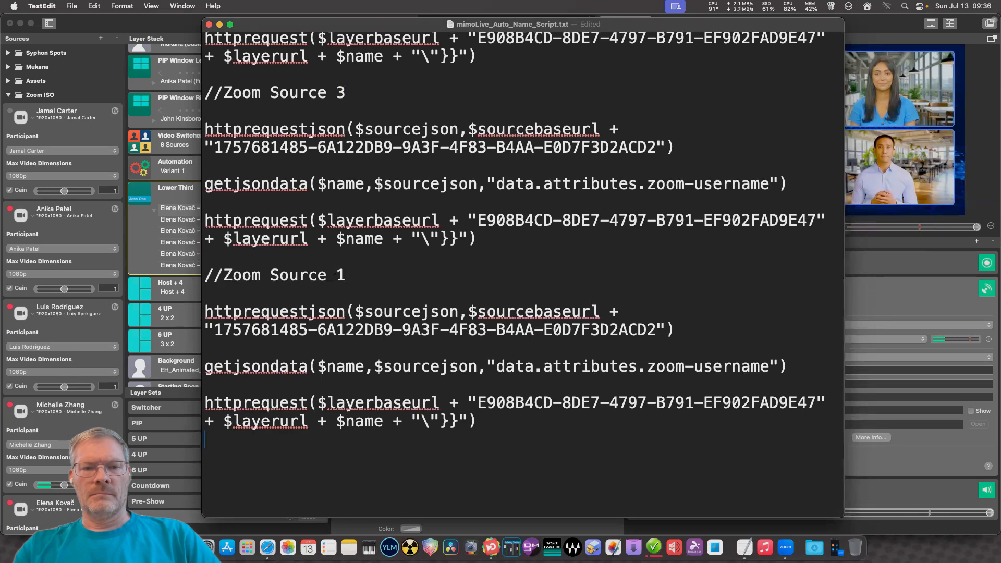
{"action": "left_click", "coordinate": [346, 274]}
{"action": "key", "text": "BackSpace"}
{"action": "type", "text": "4"}
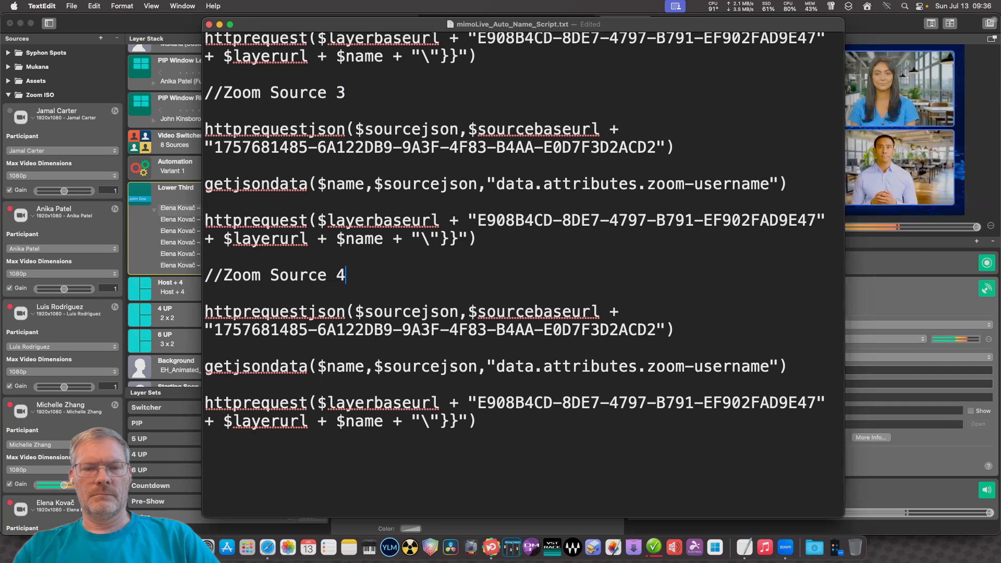
{"action": "left_click", "coordinate": [204, 475]}
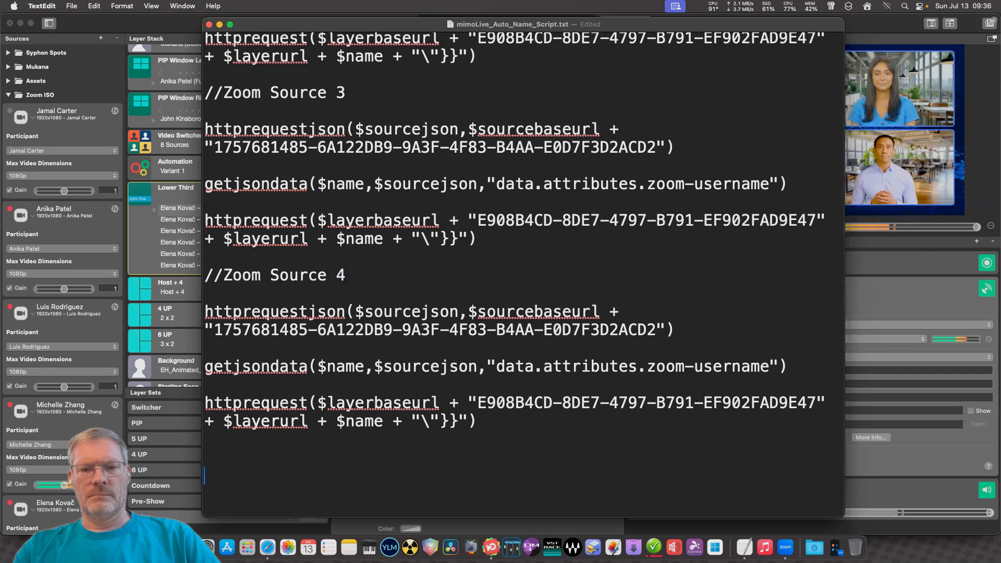
Append another copy of the request block after Zoom Source 4 and change its comment to //Zoom Source 5.
{"action": "key", "text": "super+v"}
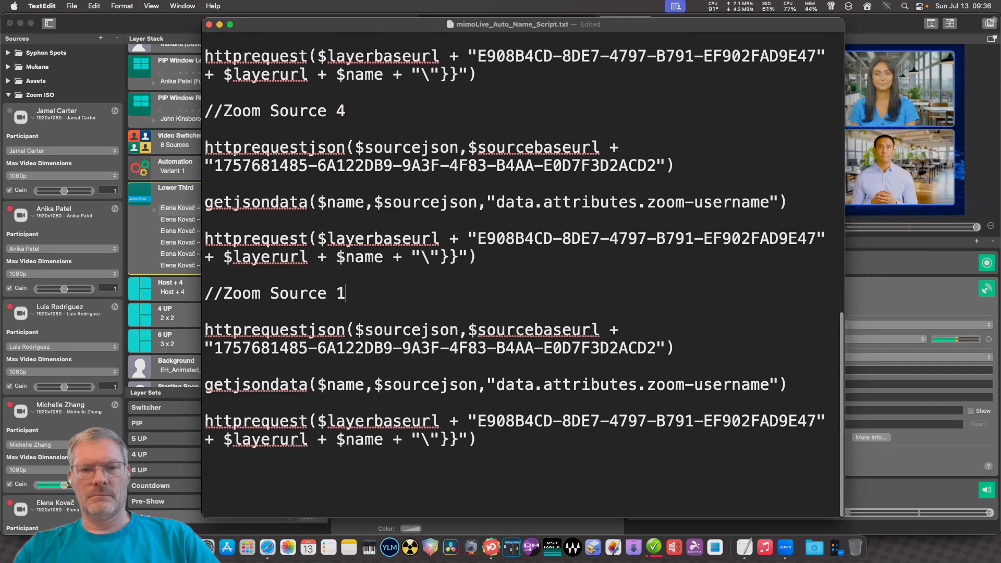
{"action": "key", "text": "BackSpace"}
{"action": "type", "text": "5"}
{"action": "key", "text": "shift+Left"}
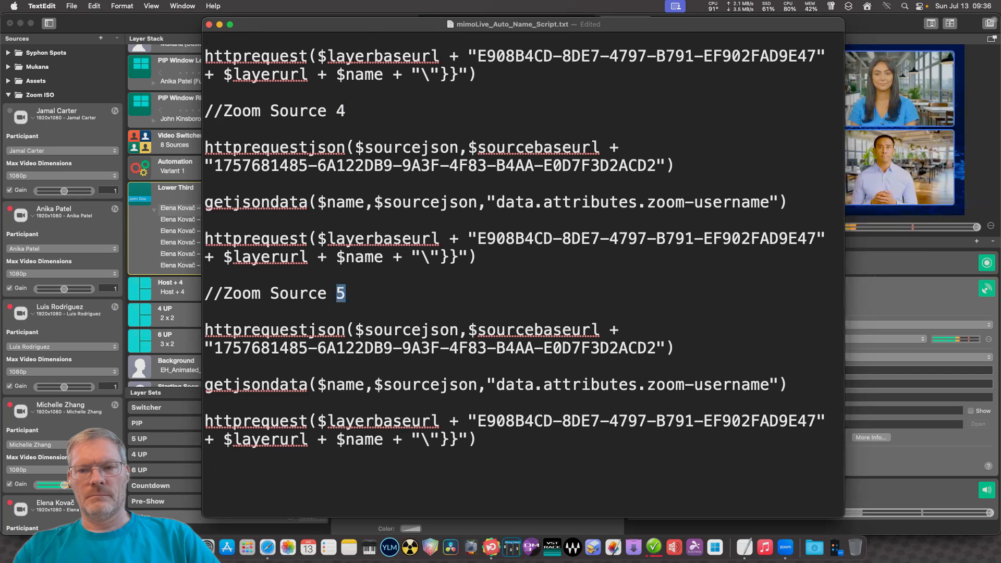
Paste a further copy of the block below Zoom Source 5 and renumber its comment to //Zoom Source 6.
{"action": "key", "text": "Right"}
{"action": "key", "text": "super+v"}
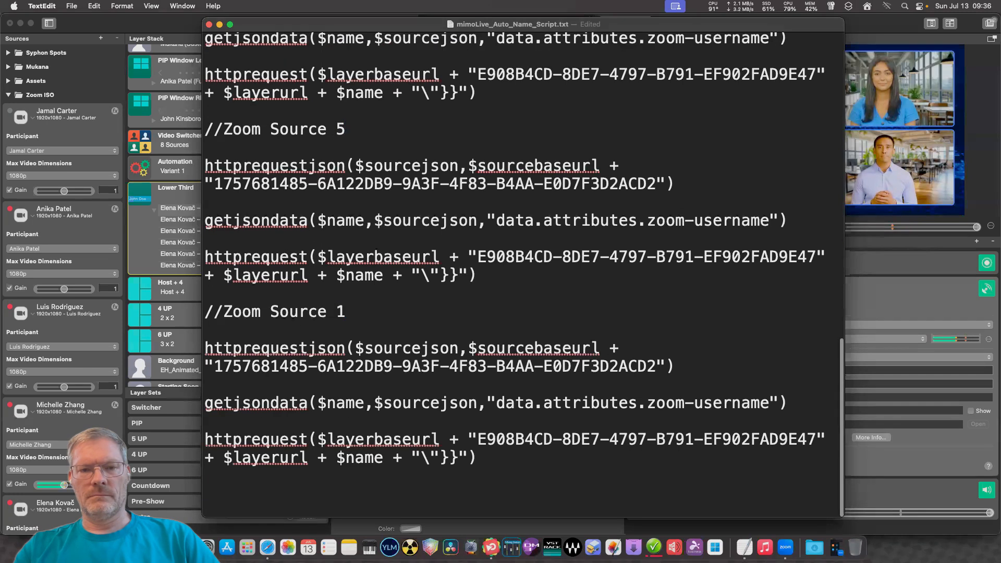
{"action": "key", "text": "BackSpace"}
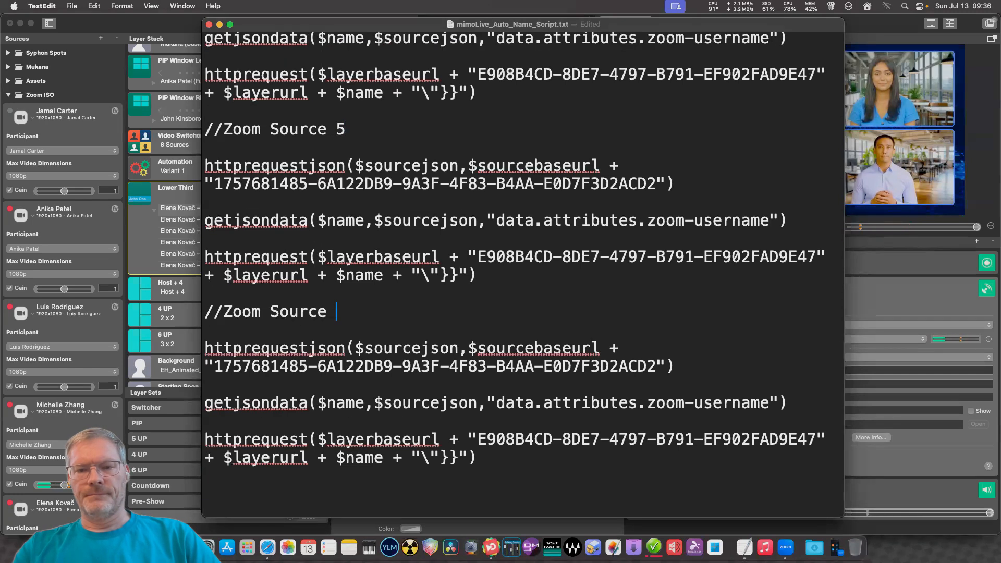
{"action": "type", "text": "6"}
Review the duplicated Zoom Source blocks, examining the source ID and layer ID used in each request.
{"action": "scroll", "coordinate": [528, 275], "scroll_direction": "up", "scroll_amount": 10}
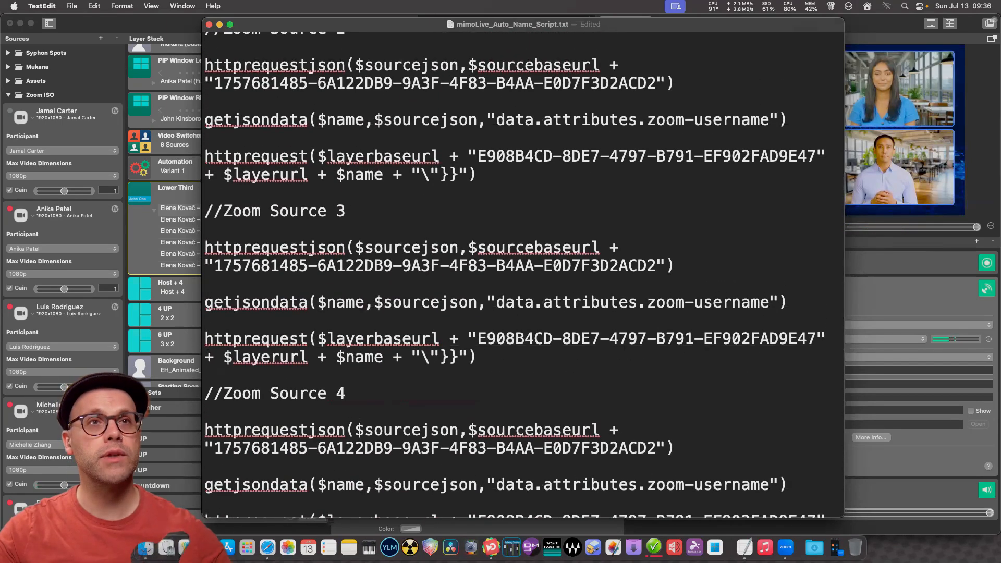
{"action": "scroll", "coordinate": [522, 275], "scroll_direction": "up", "scroll_amount": 5}
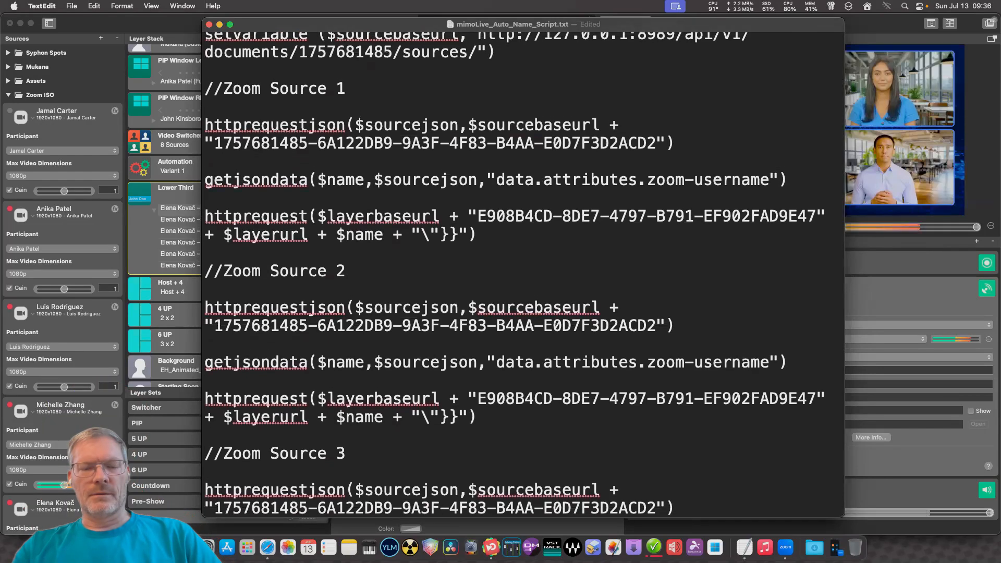
{"action": "scroll", "coordinate": [523, 275], "scroll_direction": "down", "scroll_amount": 2}
{"action": "scroll", "coordinate": [523, 275], "scroll_direction": "down", "scroll_amount": 2}
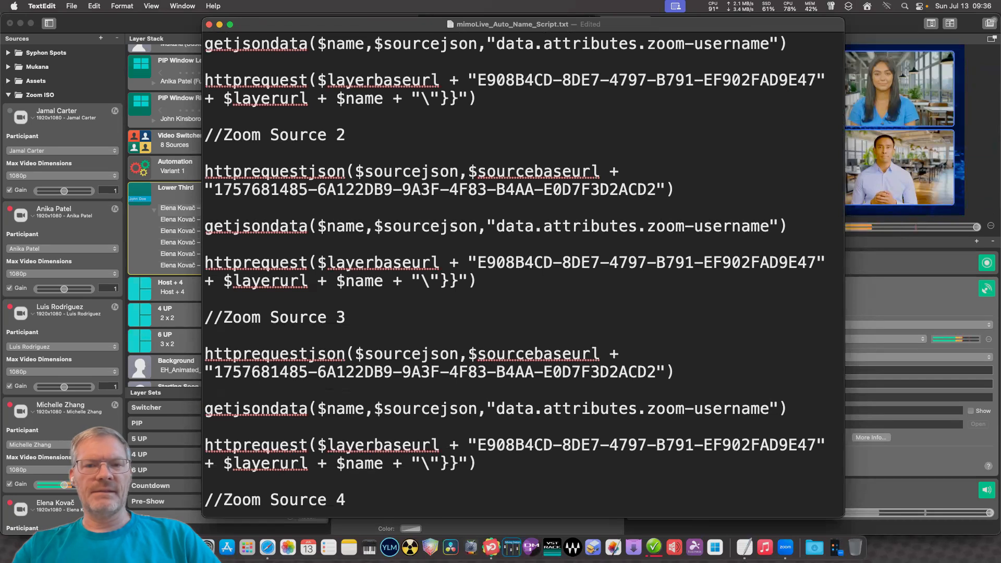
{"action": "left_click_drag", "start_coordinate": [477, 262], "coordinate": [609, 262]}
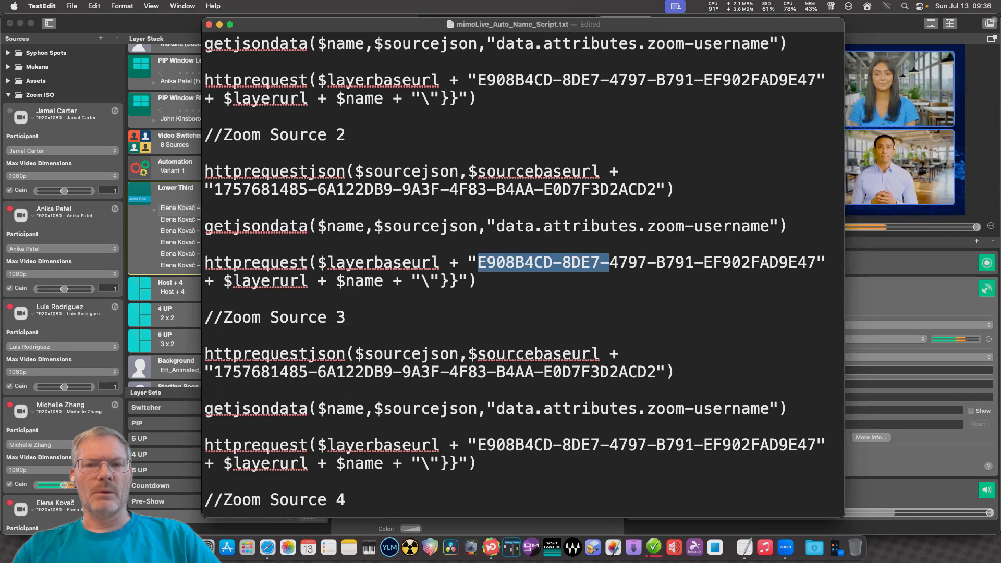
{"action": "left_click", "coordinate": [534, 189]}
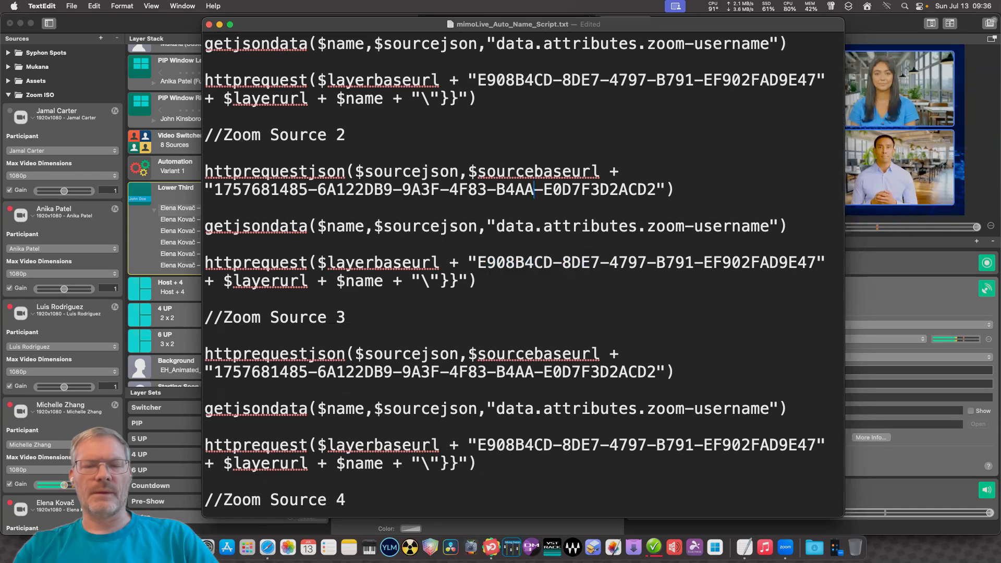
{"action": "scroll", "coordinate": [521, 271], "scroll_direction": "up", "scroll_amount": 3}
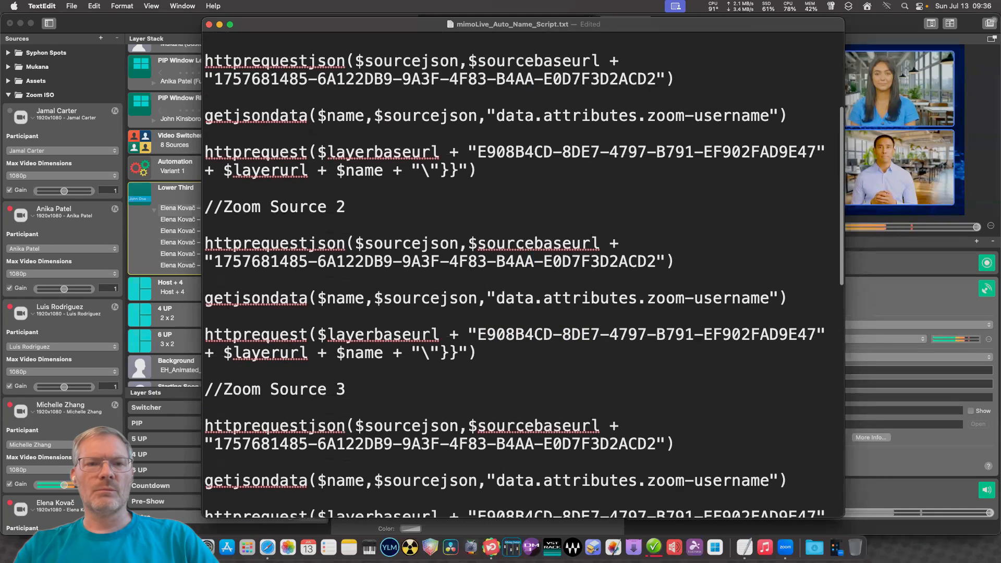
{"action": "scroll", "coordinate": [524, 279], "scroll_direction": "down", "scroll_amount": 1}
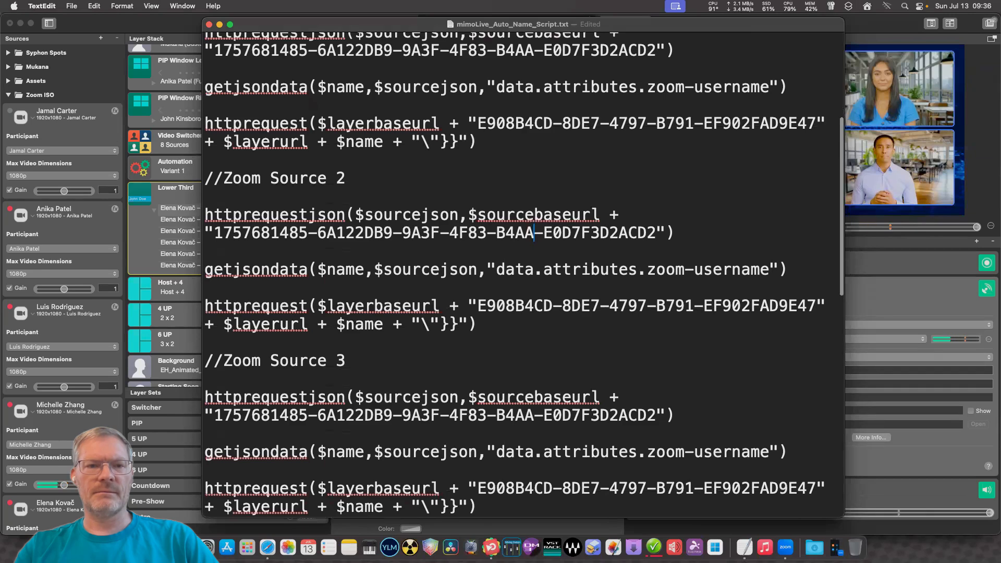
{"action": "scroll", "coordinate": [522, 271], "scroll_direction": "down", "scroll_amount": 1}
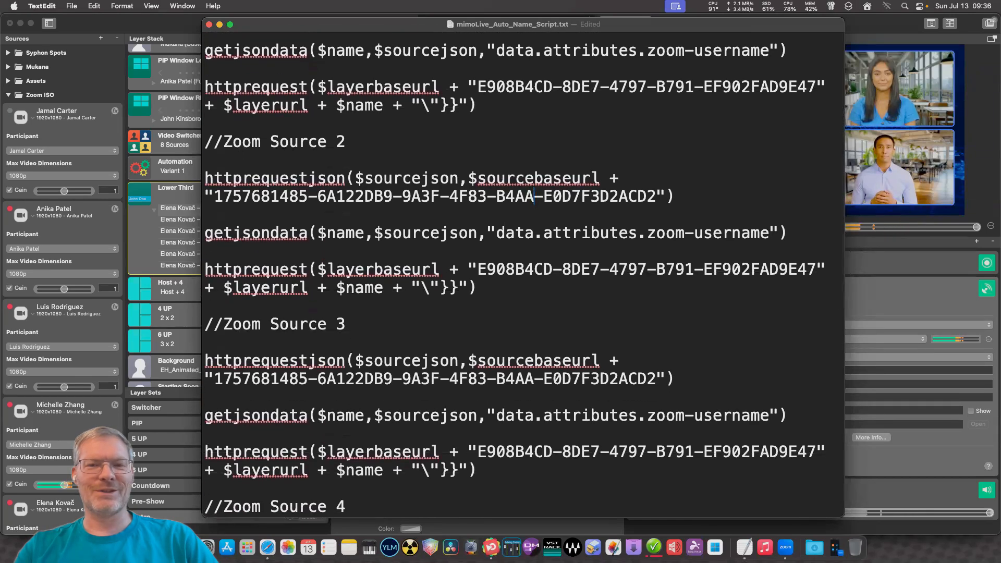
{"action": "scroll", "coordinate": [521, 271], "scroll_direction": "up", "scroll_amount": 2}
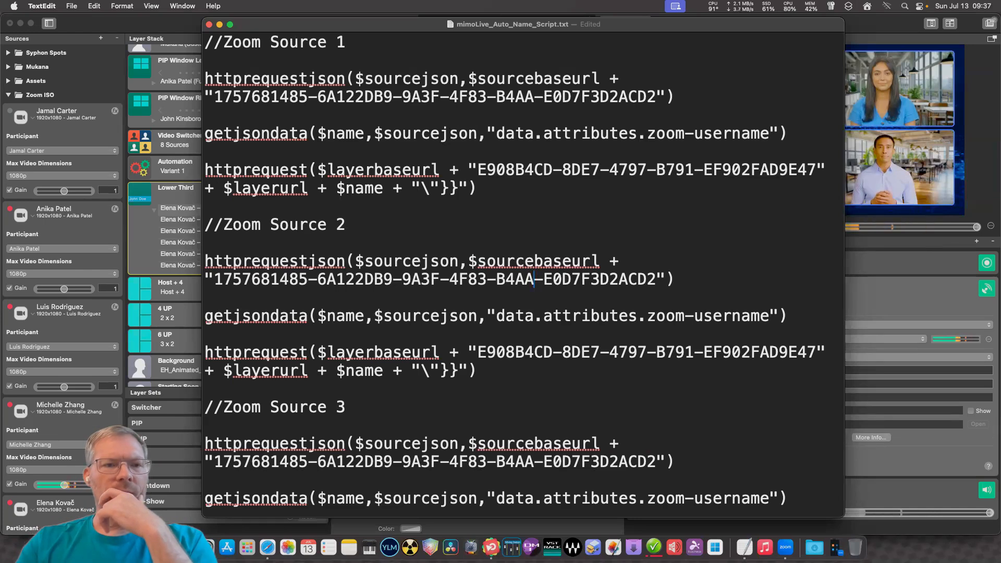
Switch to mimoLive and copy the API endpoint of the first source in the Zoom ISO group.
{"action": "key", "text": "super+Tab"}
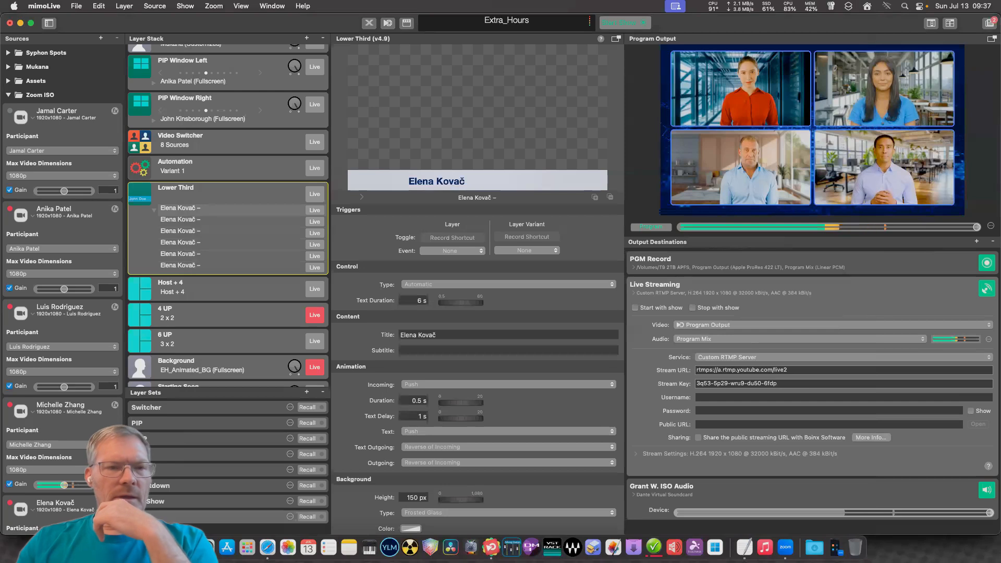
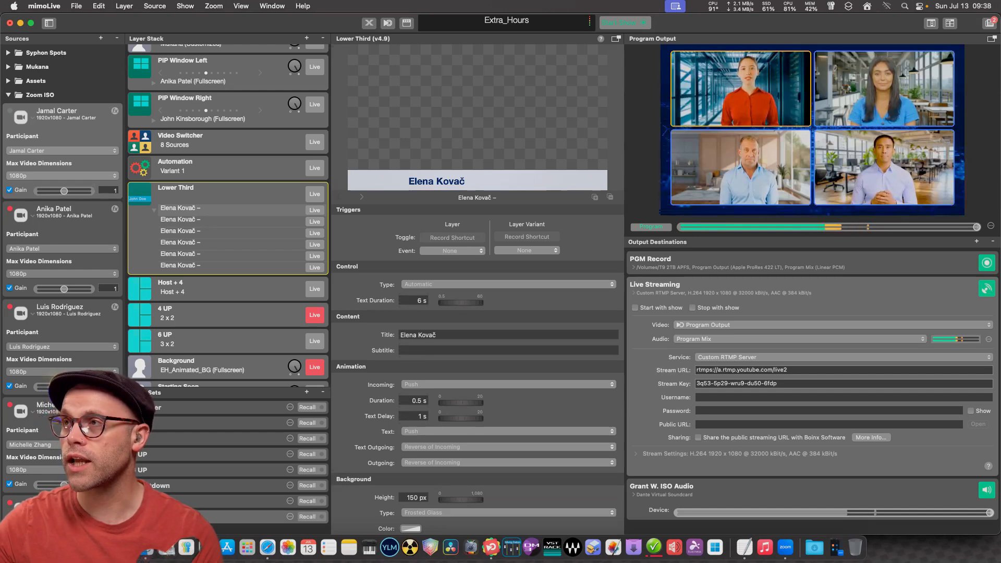
{"action": "right_click", "coordinate": [70, 127]}
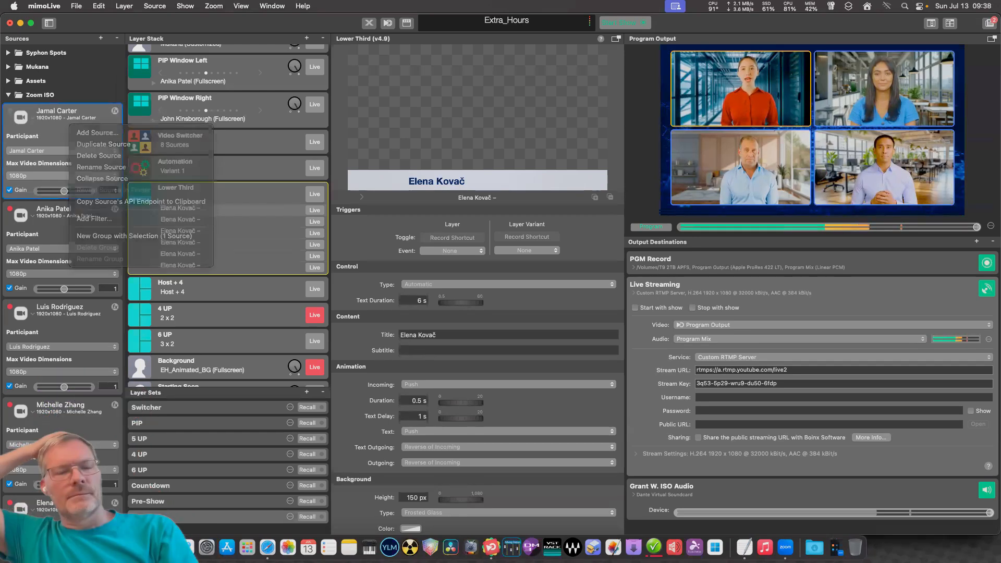
{"action": "right_click", "coordinate": [88, 131]}
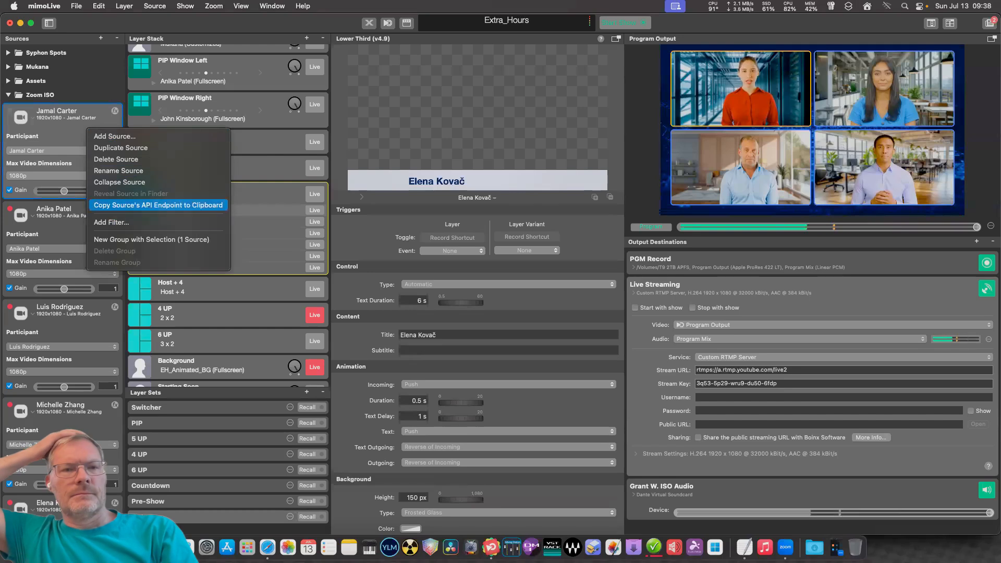
{"action": "left_click", "coordinate": [158, 204]}
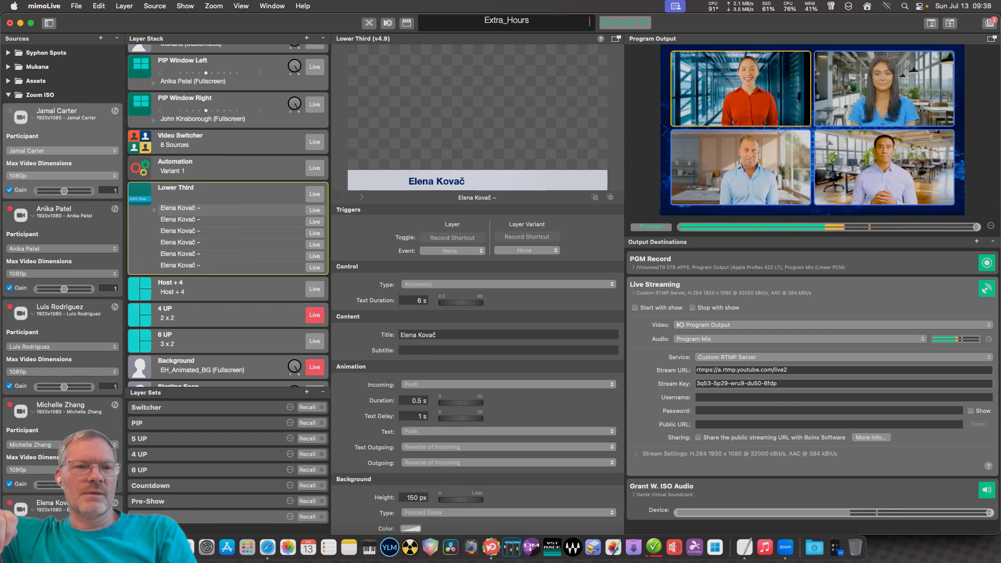
{"action": "right_click", "coordinate": [81, 135]}
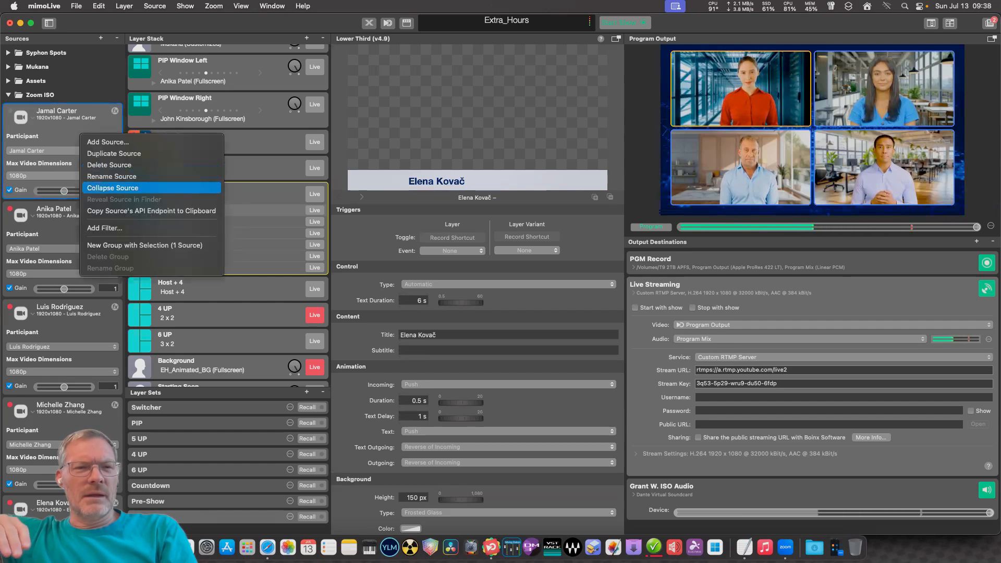
{"action": "key", "text": "Return"}
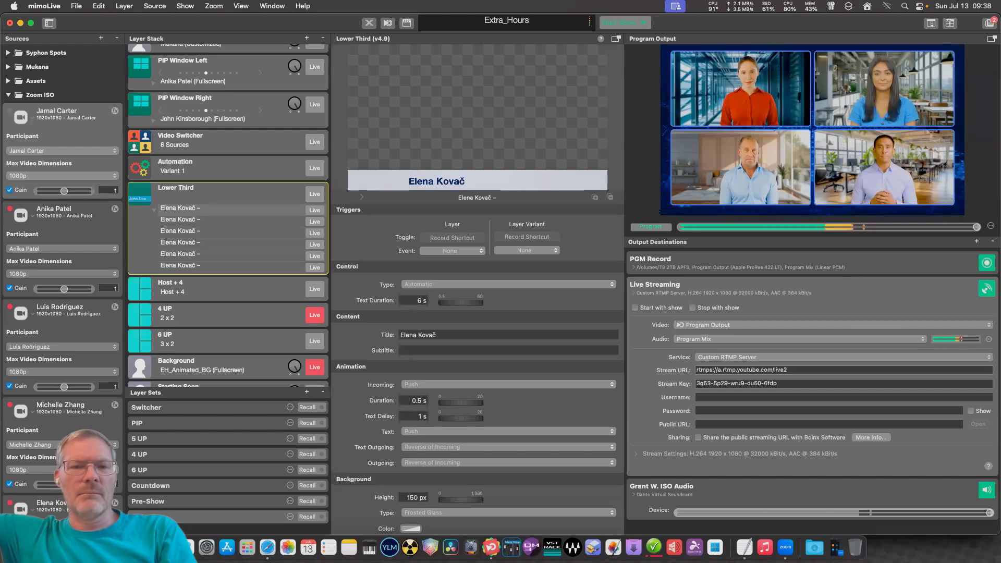
{"action": "left_click", "coordinate": [744, 548]}
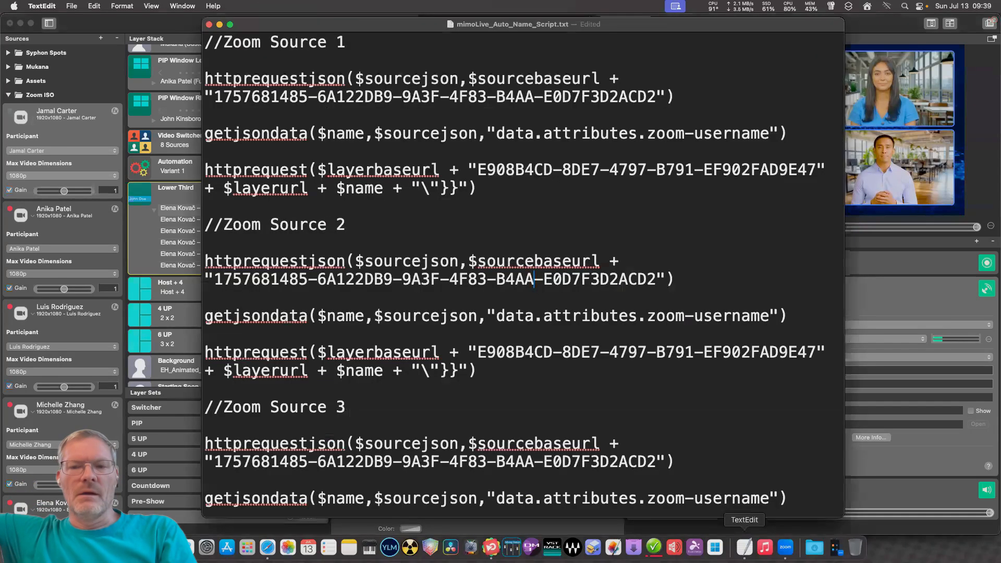
{"action": "key", "text": "super+n"}
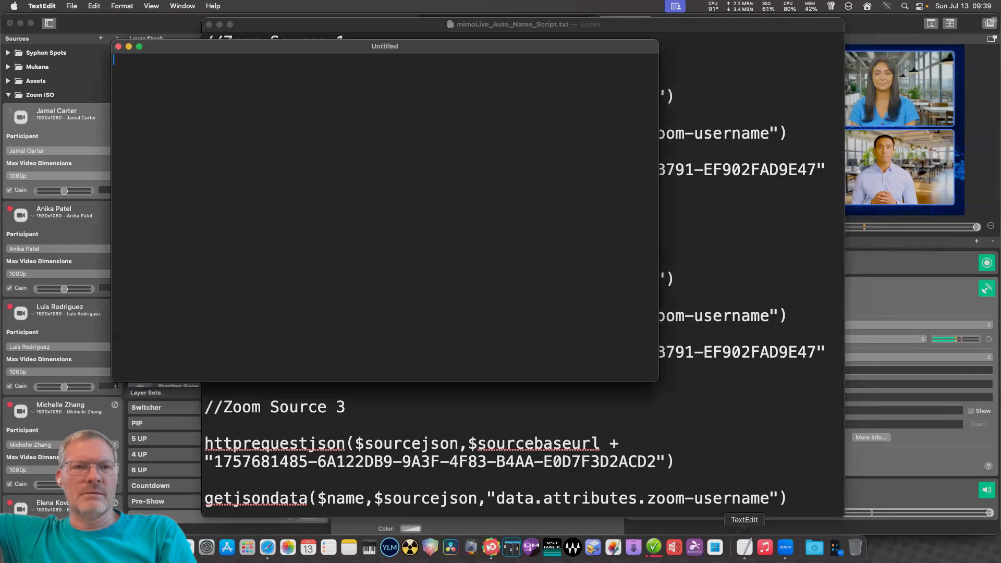
{"action": "key", "text": "super+v"}
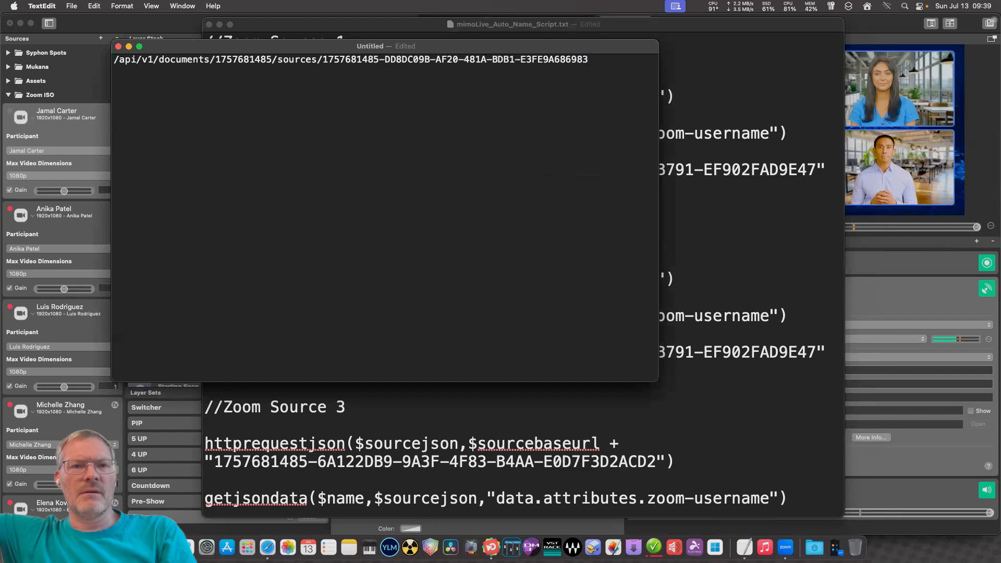
{"action": "left_click_drag", "start_coordinate": [323, 59], "coordinate": [113, 59]}
{"action": "key", "text": "BackSpace"}
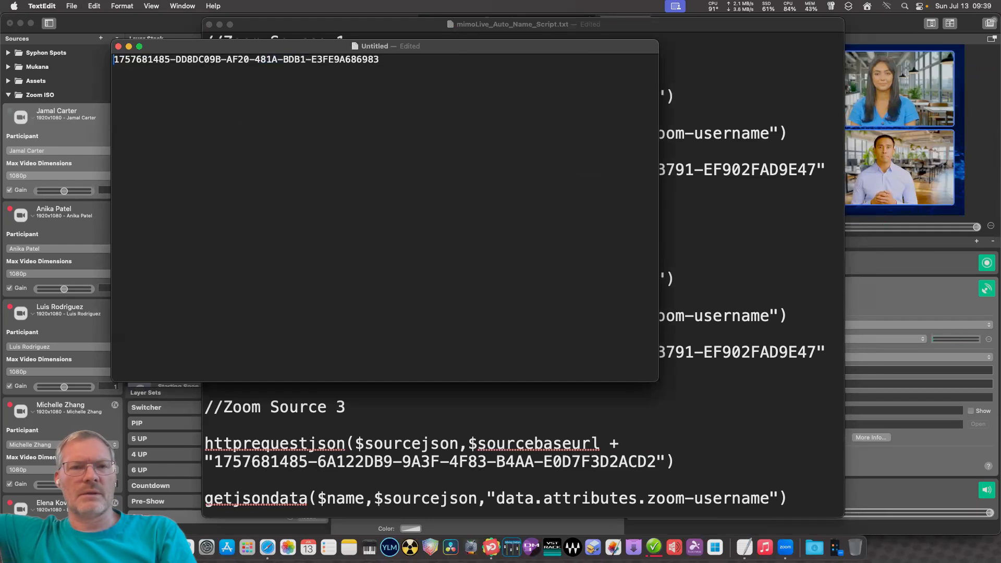
Copy the trimmed source ID, and place the scratch document's narrowed window over the script, clear of the Zoom source list.
{"action": "key", "text": "super+a"}
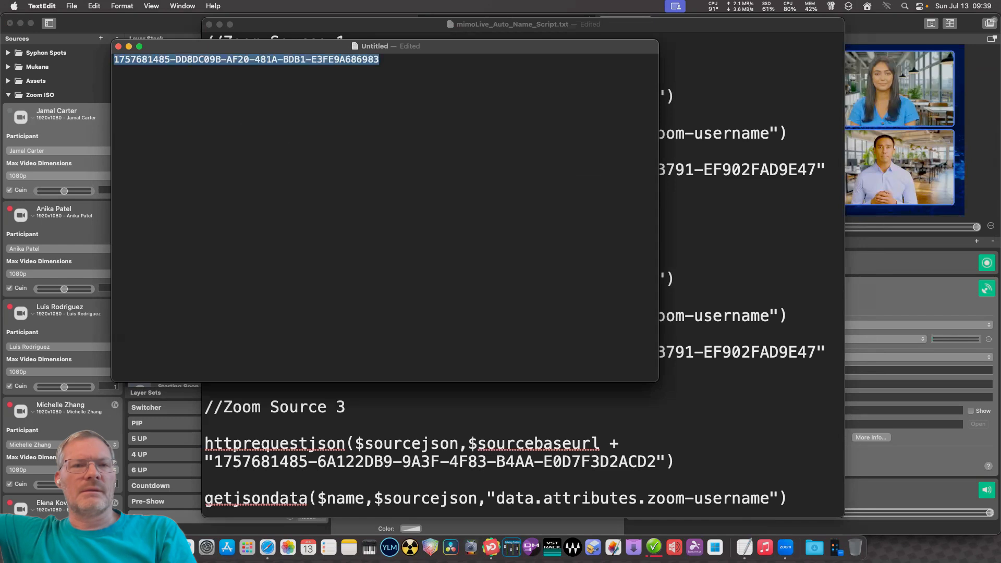
{"action": "right_click", "coordinate": [162, 57]}
{"action": "left_click", "coordinate": [172, 118]}
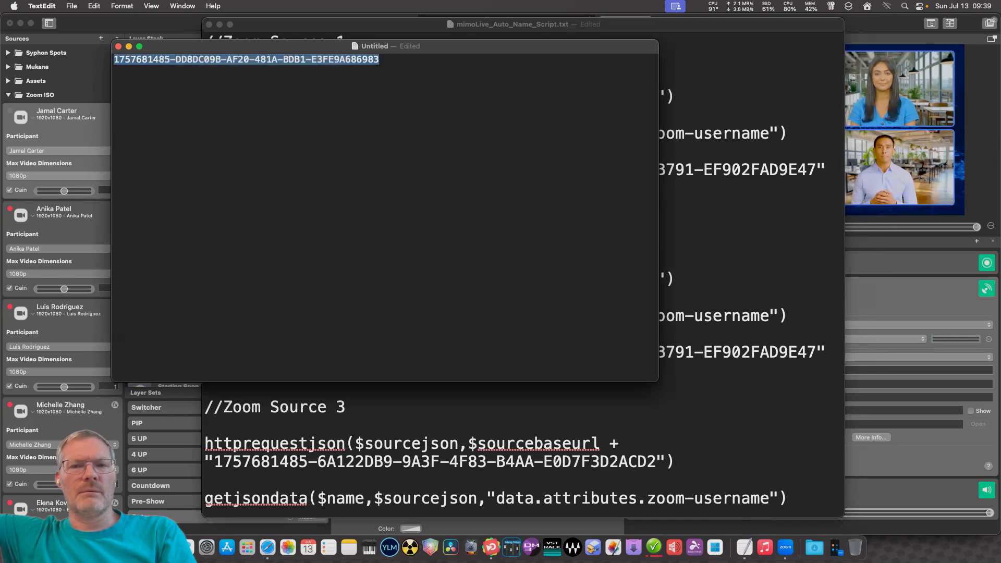
{"action": "left_click_drag", "start_coordinate": [658, 209], "coordinate": [431, 209]}
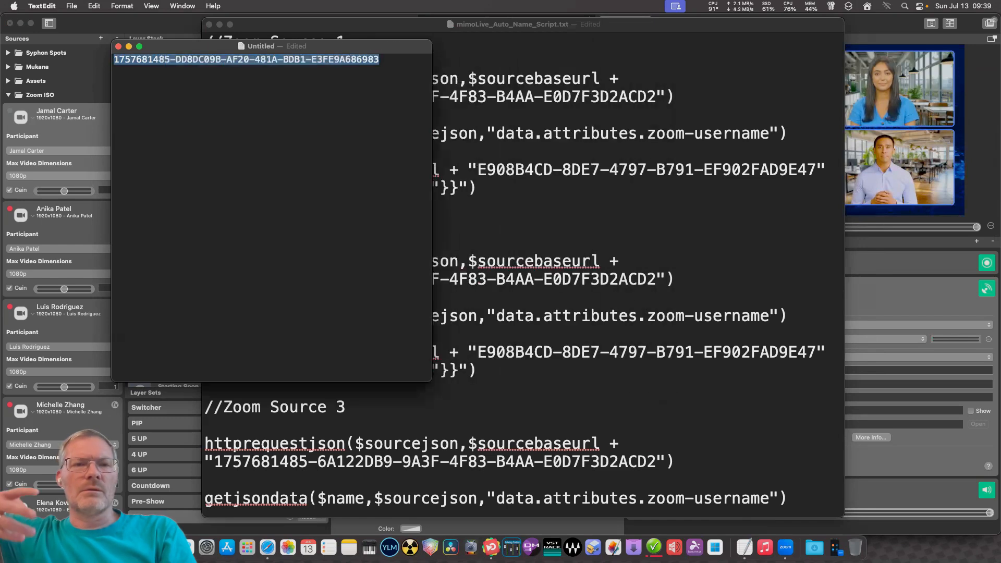
{"action": "left_click_drag", "start_coordinate": [354, 46], "coordinate": [502, 64]}
{"action": "left_click", "coordinate": [527, 78]}
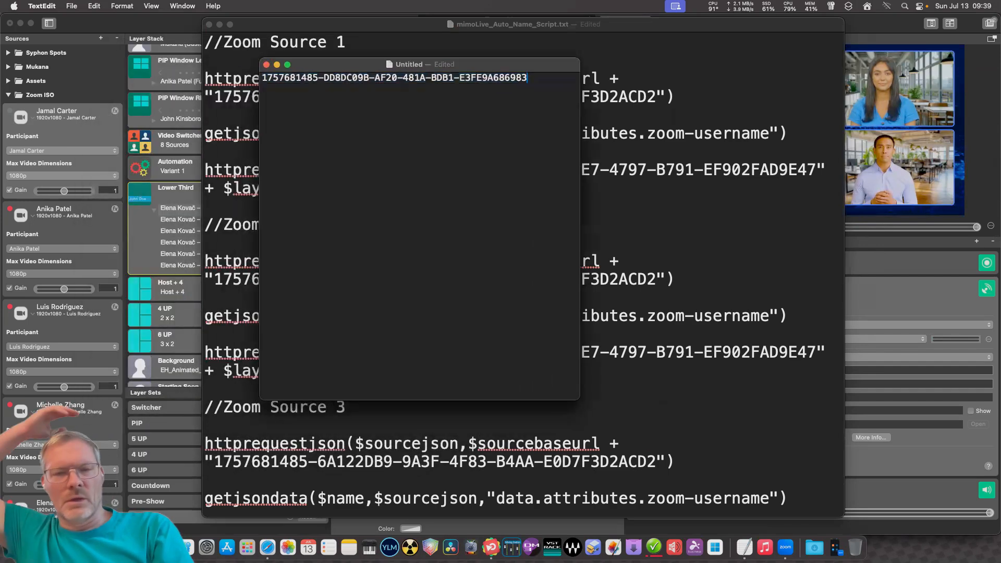
Copy the second Zoom ISO source's API endpoint from mimoLive and paste it into the scratch document, a blank line below the first ID.
{"action": "right_click", "coordinate": [79, 230]}
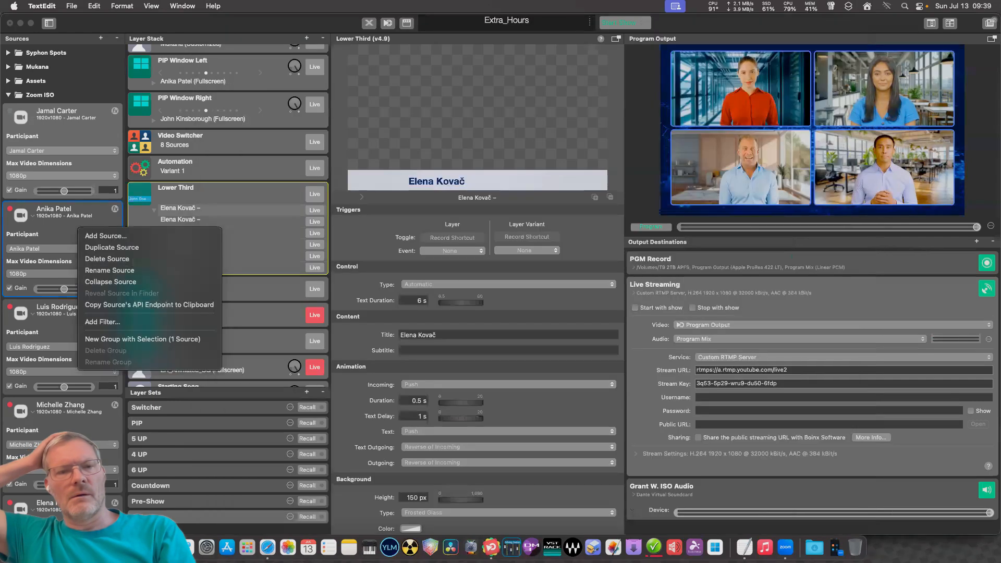
{"action": "left_click", "coordinate": [152, 305]}
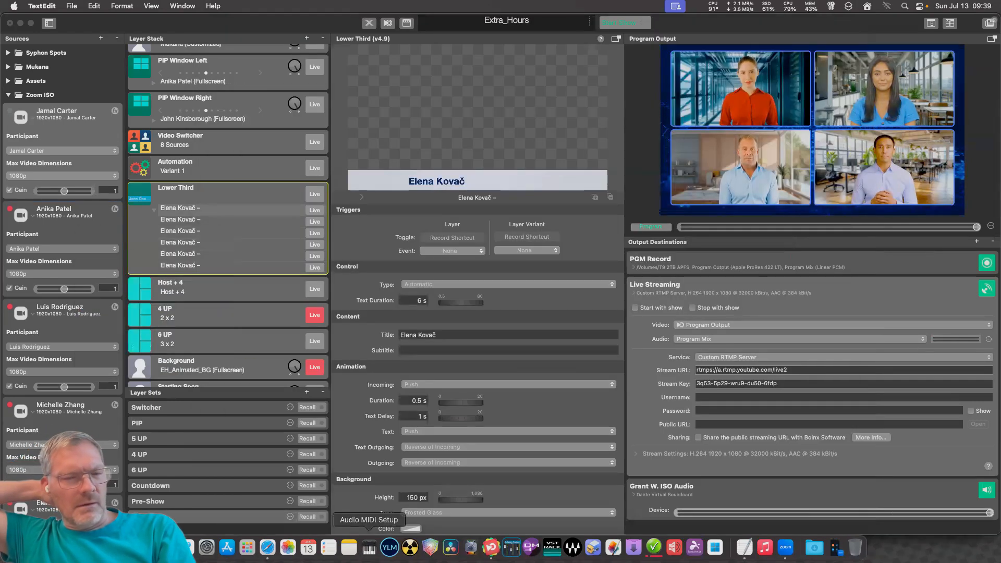
{"action": "key", "text": "super+Tab"}
{"action": "key", "text": "super+Tab"}
{"action": "key", "text": "super+Tab"}
{"action": "key", "text": "super+Tab"}
{"action": "key", "text": "super+Tab"}
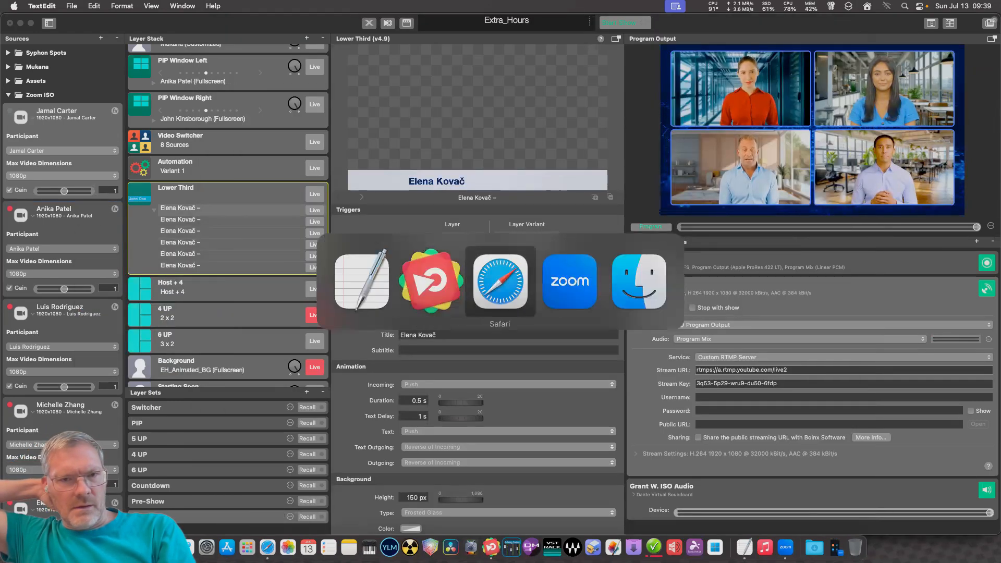
{"action": "key", "text": "super+v"}
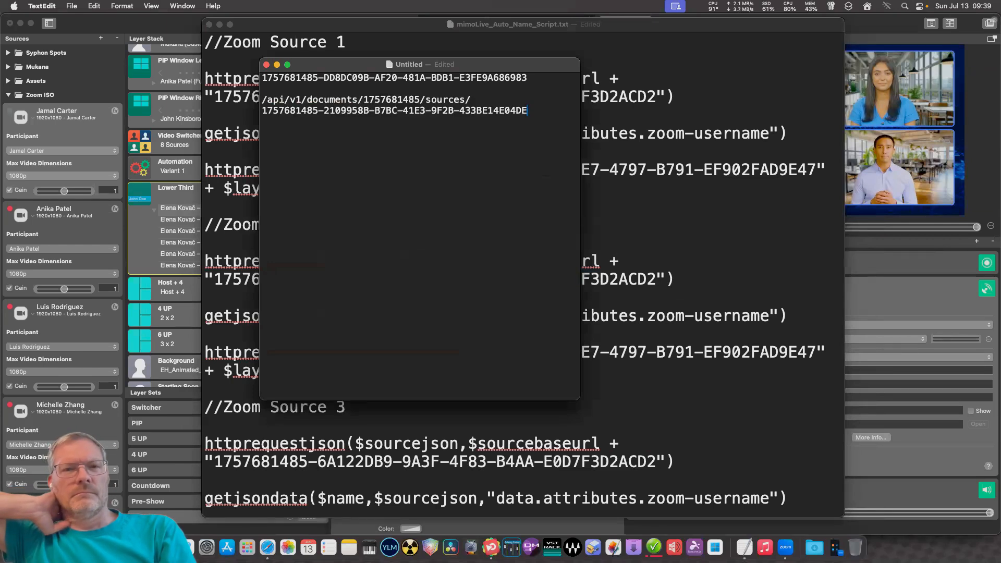
{"action": "key", "text": "Up"}
{"action": "key", "text": "shift+Up"}
{"action": "key", "text": "shift+Right"}
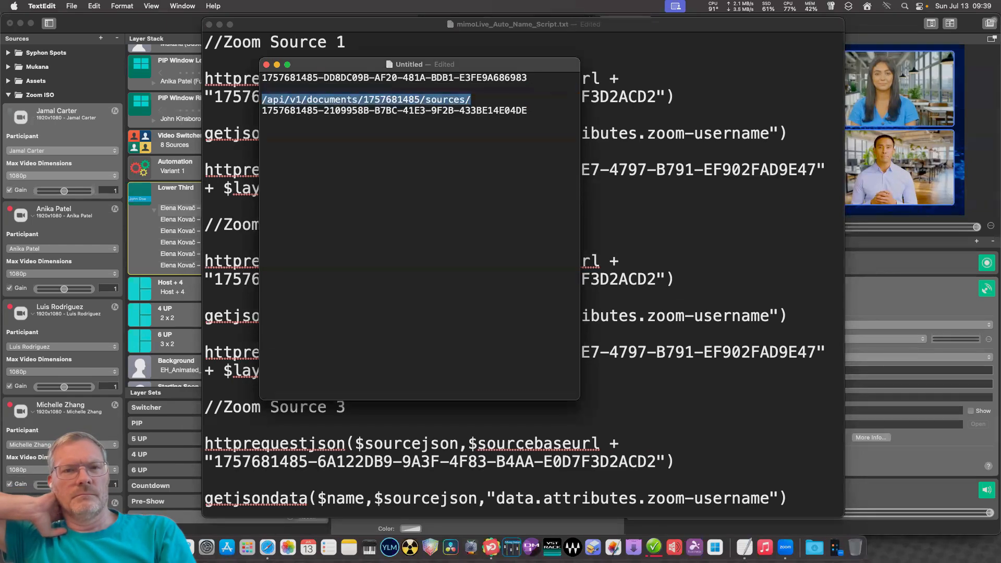
{"action": "key", "text": "BackSpace"}
{"action": "key", "text": "Delete"}
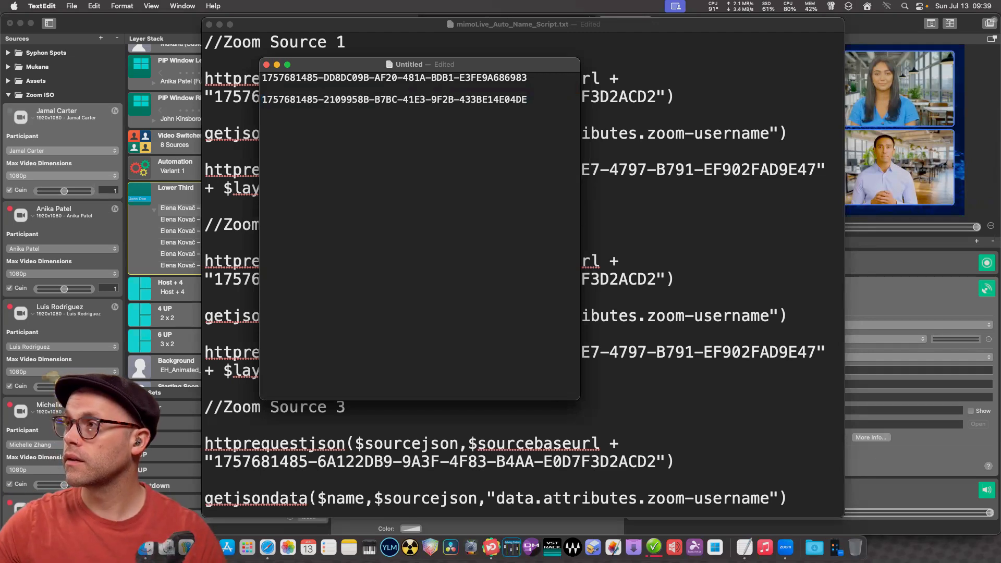
{"action": "scroll", "coordinate": [71, 240], "scroll_direction": "down", "scroll_amount": 3}
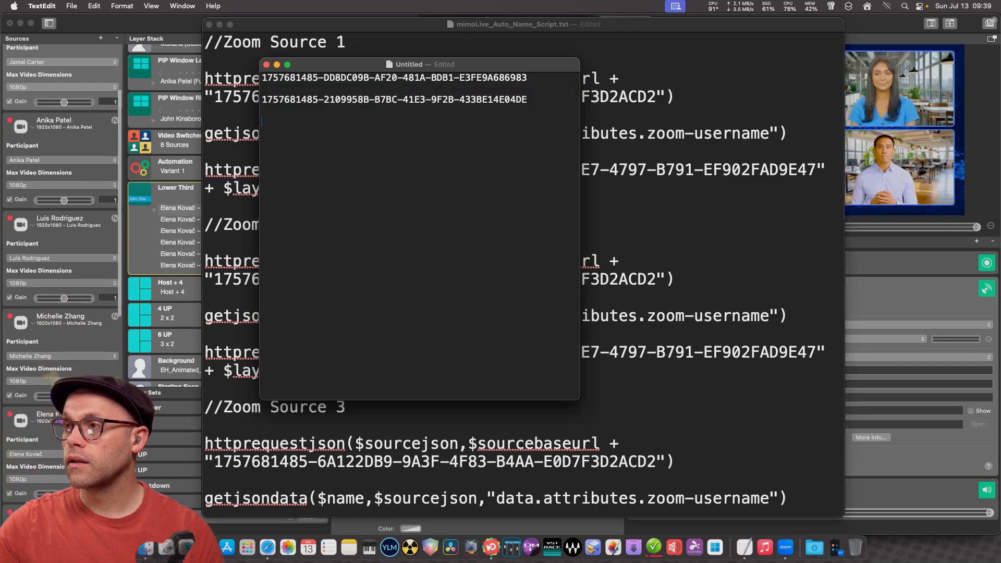
{"action": "right_click", "coordinate": [72, 240]}
{"action": "left_click", "coordinate": [142, 314]}
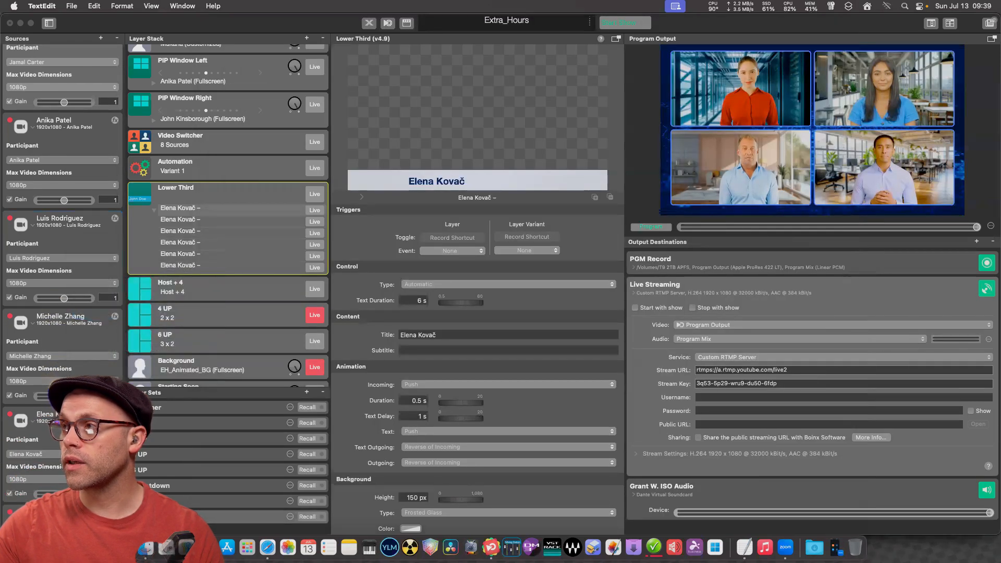
{"action": "key", "text": "super+Tab"}
{"action": "key", "text": "super+Tab"}
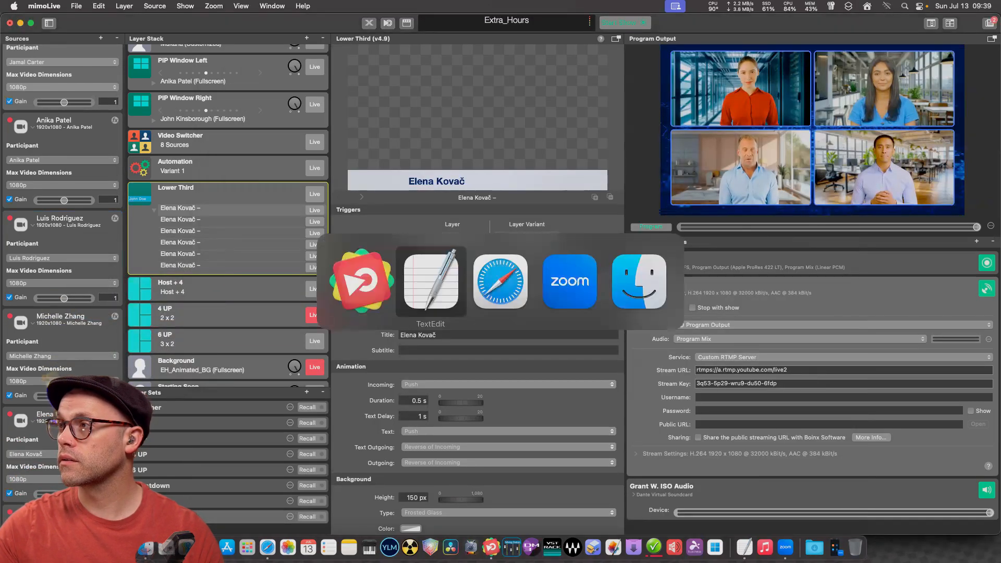
{"action": "key", "text": "super+v"}
{"action": "key", "text": "super+Left"}
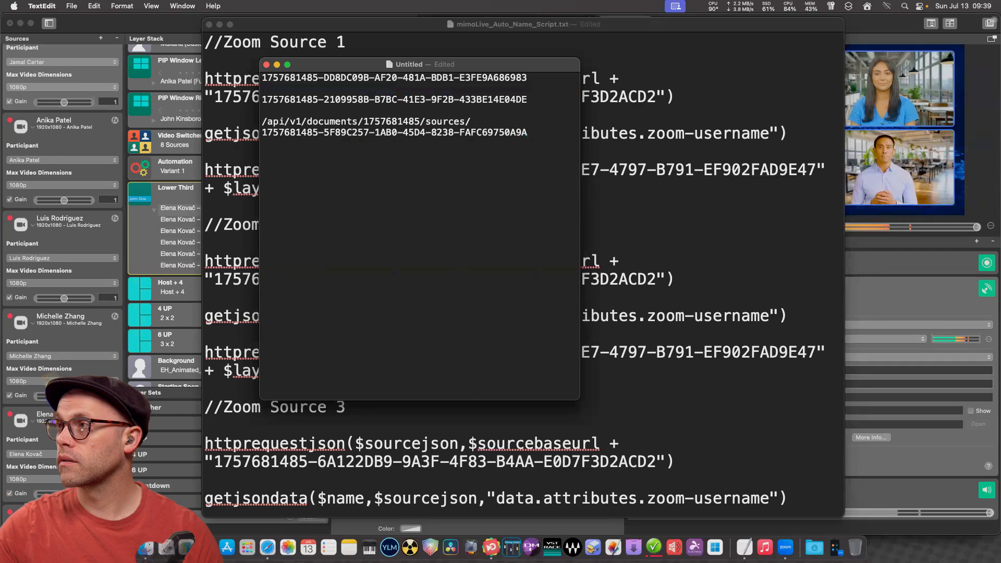
{"action": "key", "text": "shift+Up"}
{"action": "key", "text": "BackSpace"}
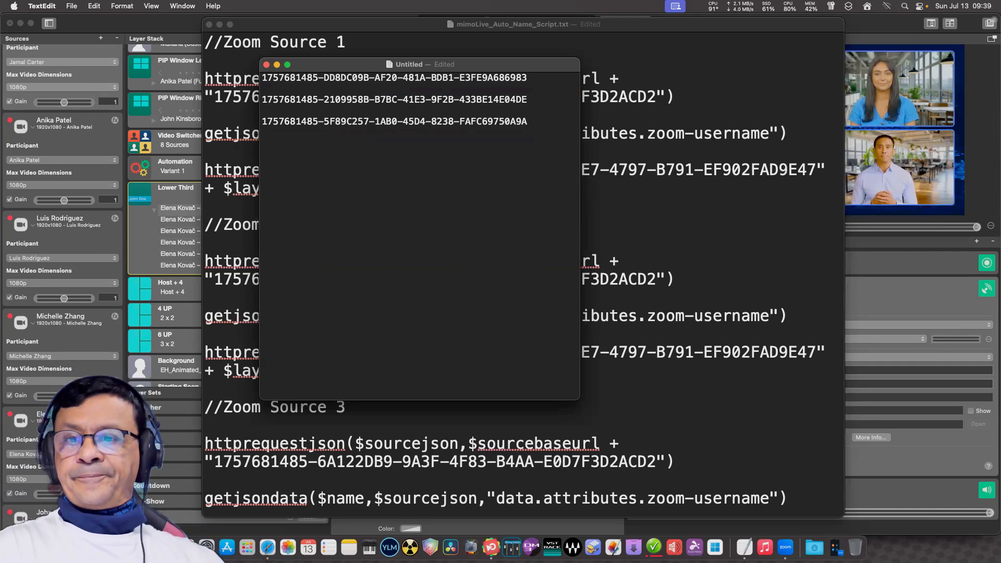
Add the fourth Zoom ISO source's API endpoint from mimoLive to the scratch list, a blank line below the third, reduced to its source ID.
{"action": "scroll", "coordinate": [61, 260], "scroll_direction": "down", "scroll_amount": 3}
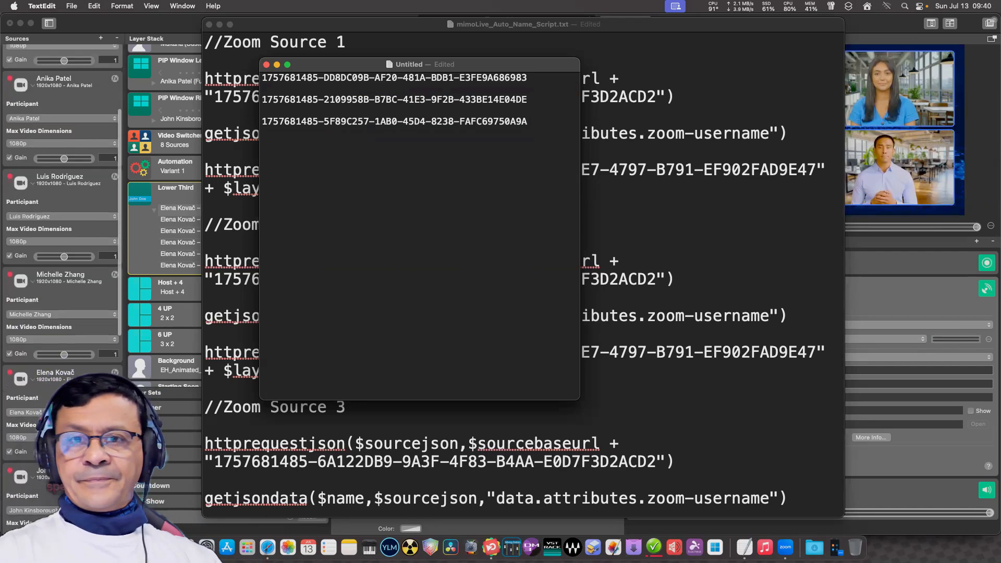
{"action": "scroll", "coordinate": [62, 261], "scroll_direction": "down", "scroll_amount": 3}
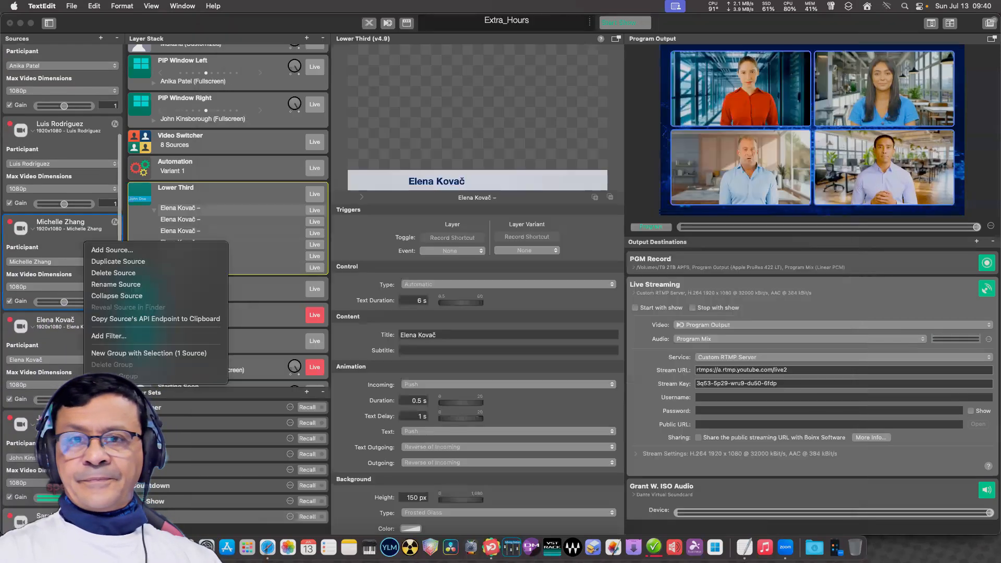
{"action": "right_click", "coordinate": [86, 244]}
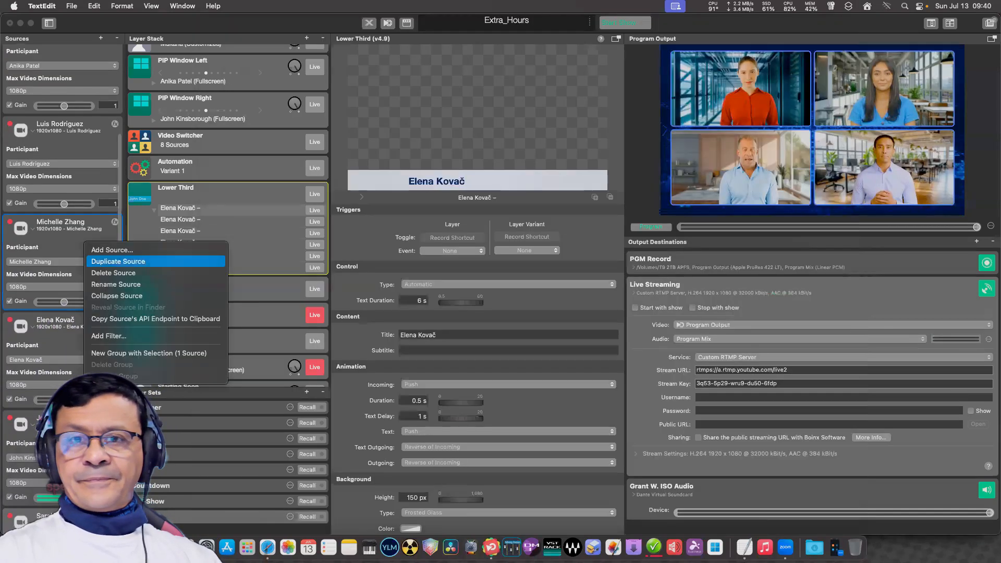
{"action": "left_click", "coordinate": [155, 318]}
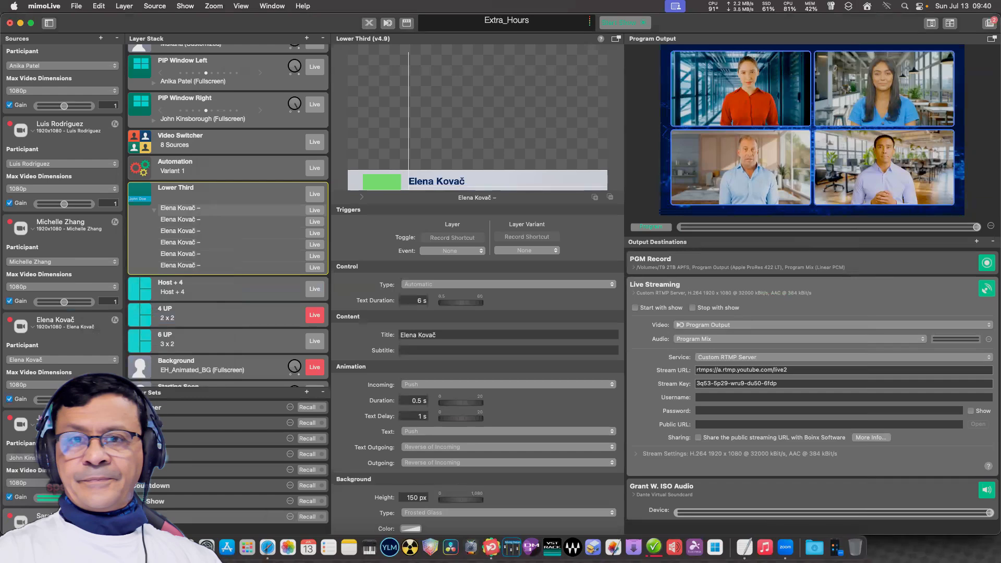
{"action": "key", "text": "super+Tab"}
{"action": "key", "text": "super+v"}
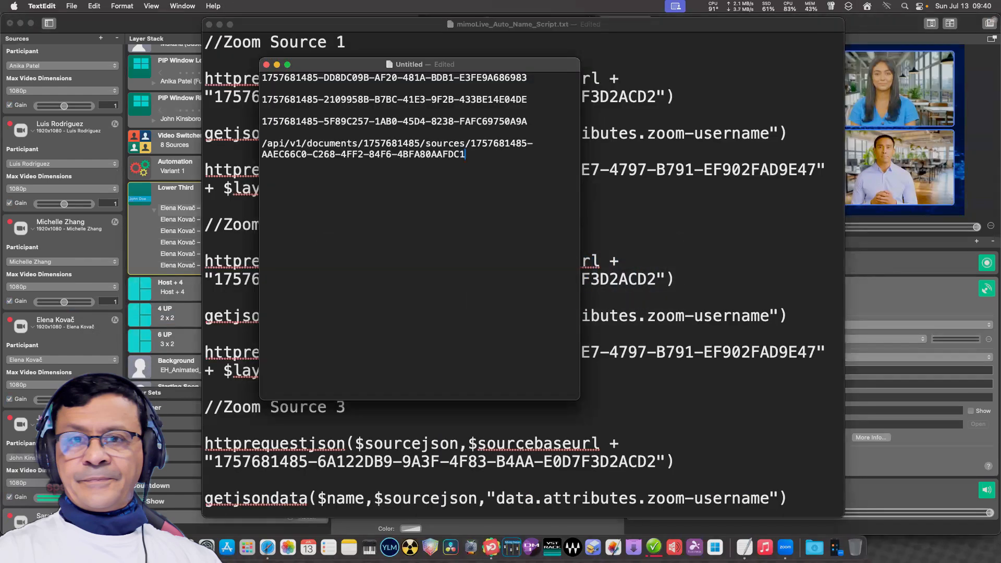
{"action": "left_click_drag", "start_coordinate": [261, 142], "coordinate": [471, 142]}
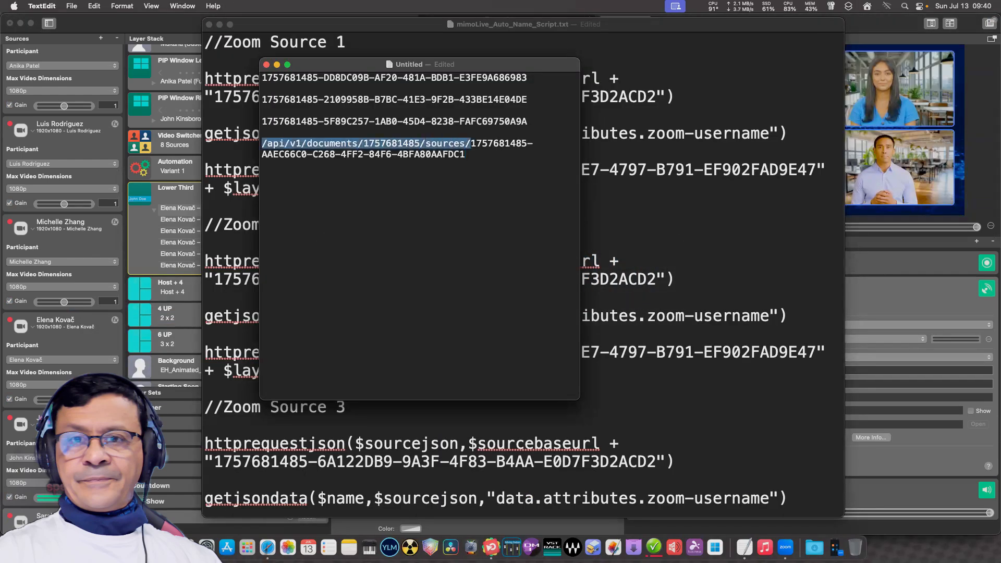
{"action": "key", "text": "BackSpace"}
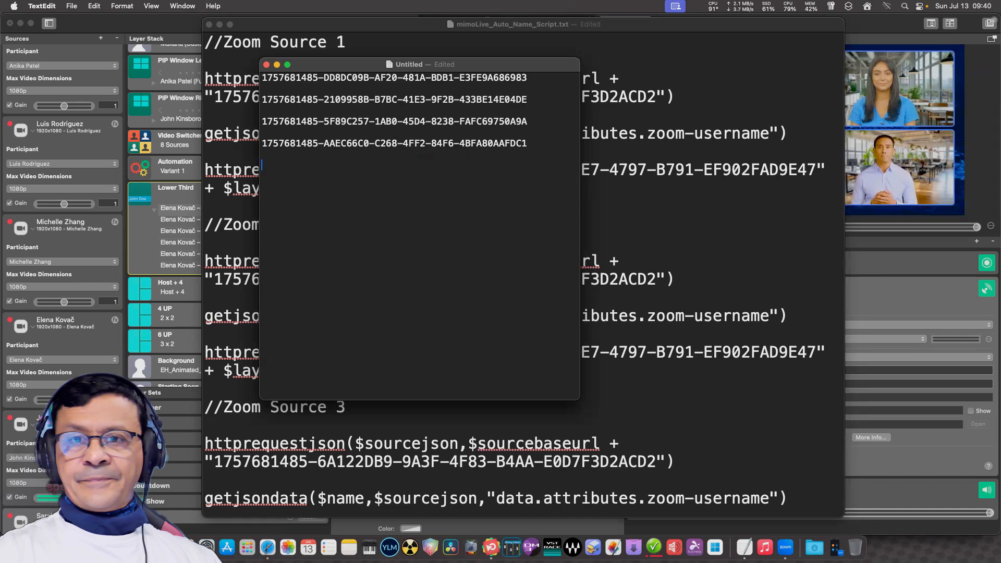
{"action": "scroll", "coordinate": [62, 235], "scroll_direction": "down", "scroll_amount": 5}
{"action": "right_click", "coordinate": [71, 221]}
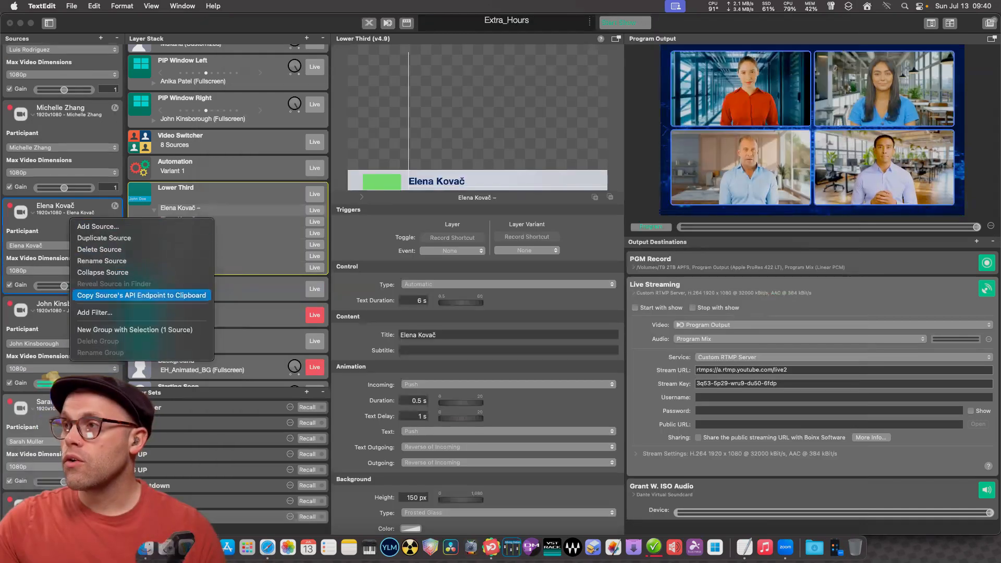
{"action": "left_click", "coordinate": [141, 295]}
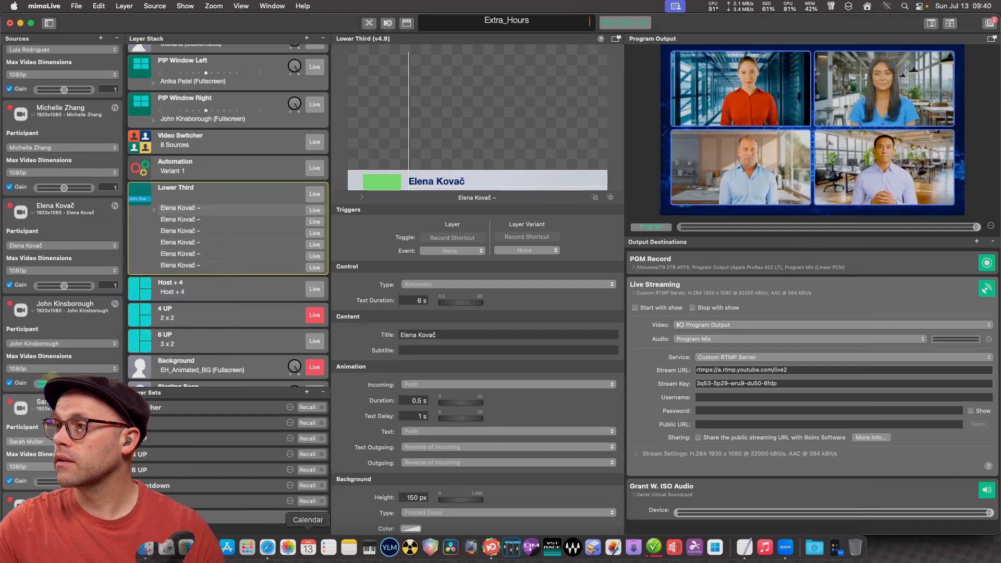
{"action": "key", "text": "super+Tab"}
{"action": "key", "text": "super+v"}
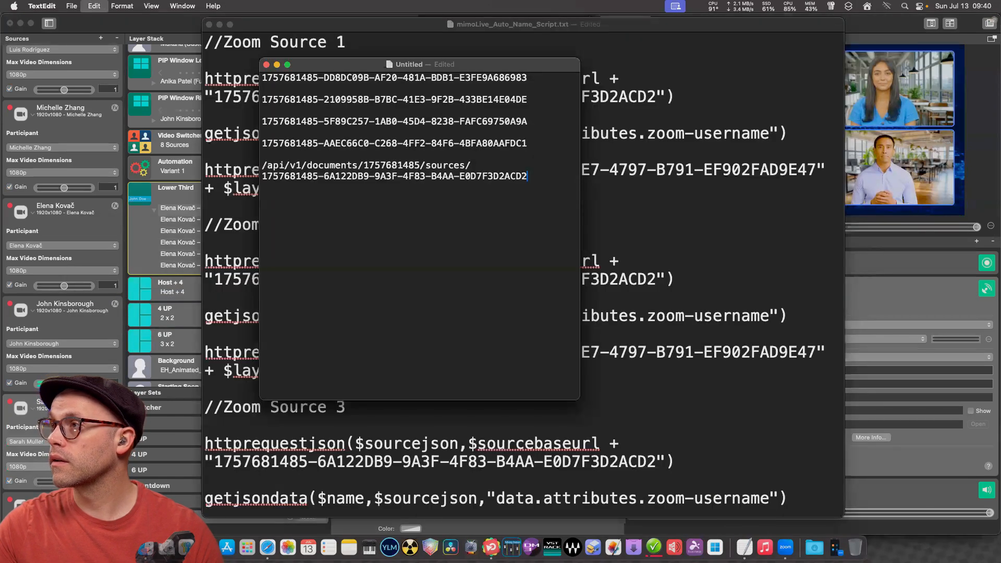
{"action": "key", "text": "Up"}
{"action": "key", "text": "shift+super+Left"}
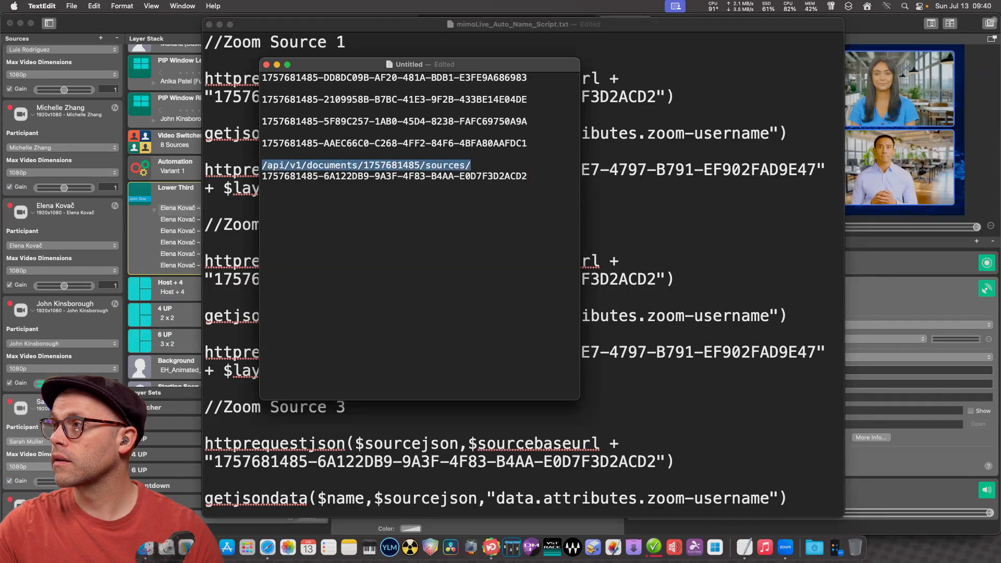
{"action": "key", "text": "super+x"}
{"action": "key", "text": "Delete"}
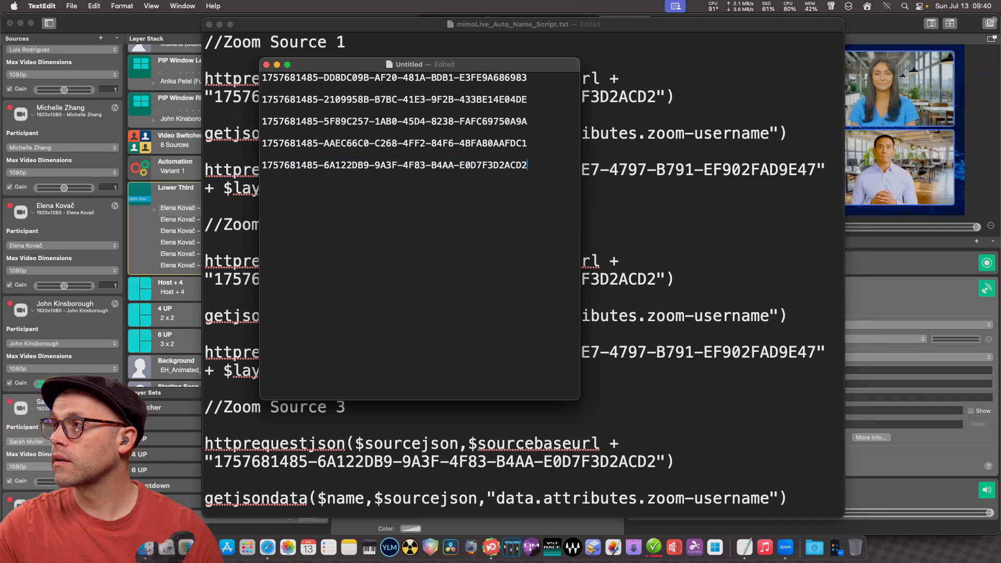
Copy the sixth Zoom ISO source's API endpoint from mimoLive into the scratch document, keeping only the source ID.
{"action": "key", "text": "super+Tab"}
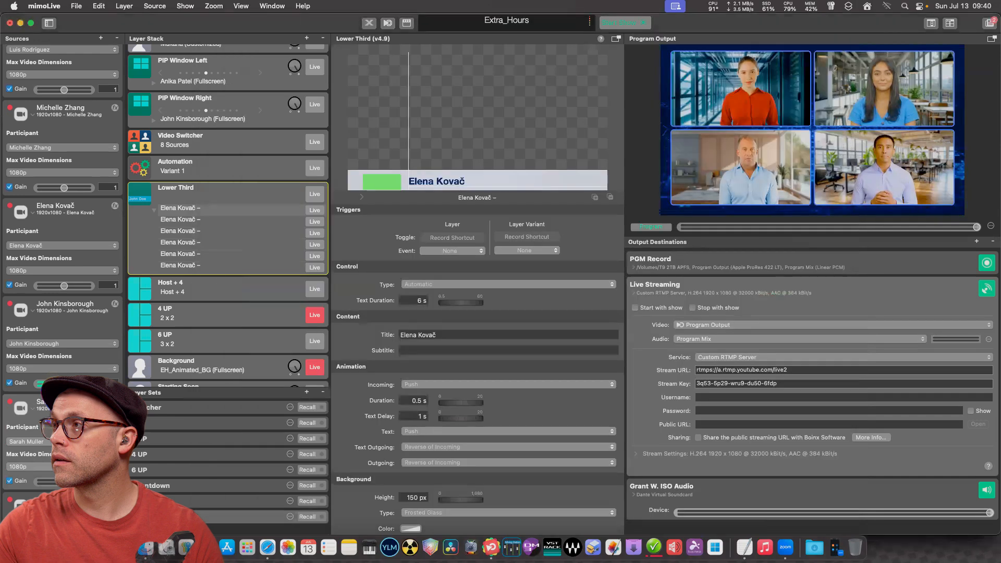
{"action": "right_click", "coordinate": [77, 259]}
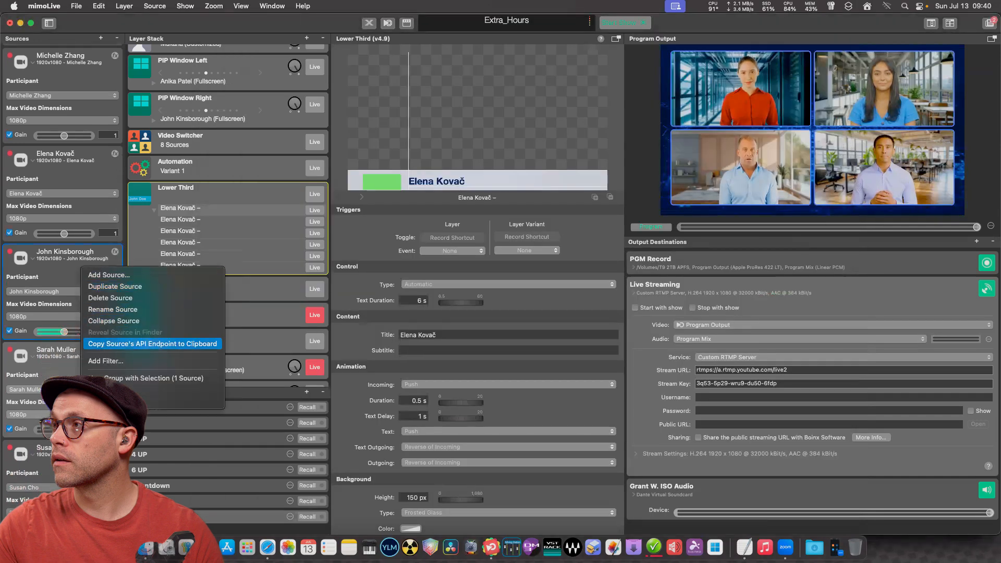
{"action": "left_click", "coordinate": [136, 344]}
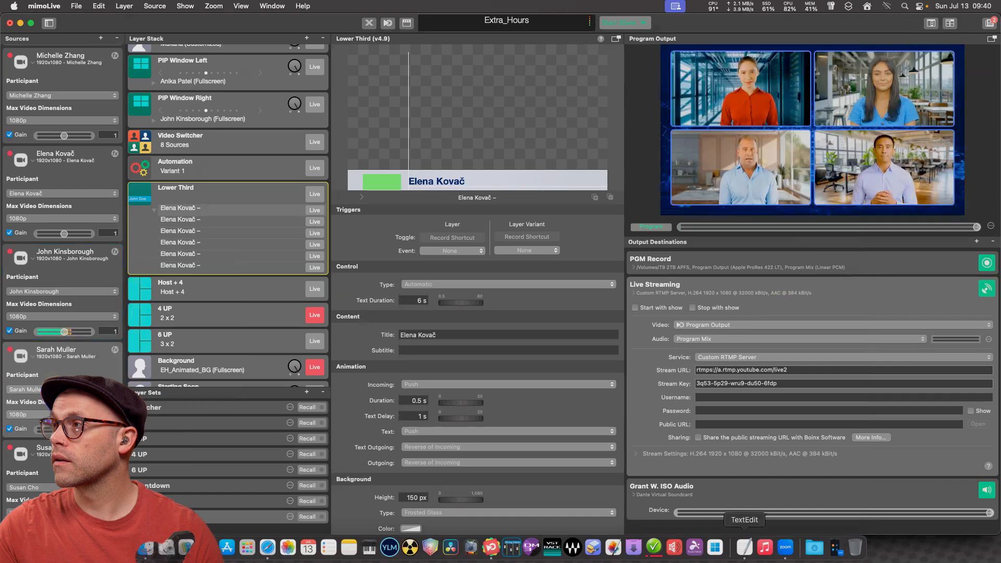
{"action": "key", "text": "super+Tab"}
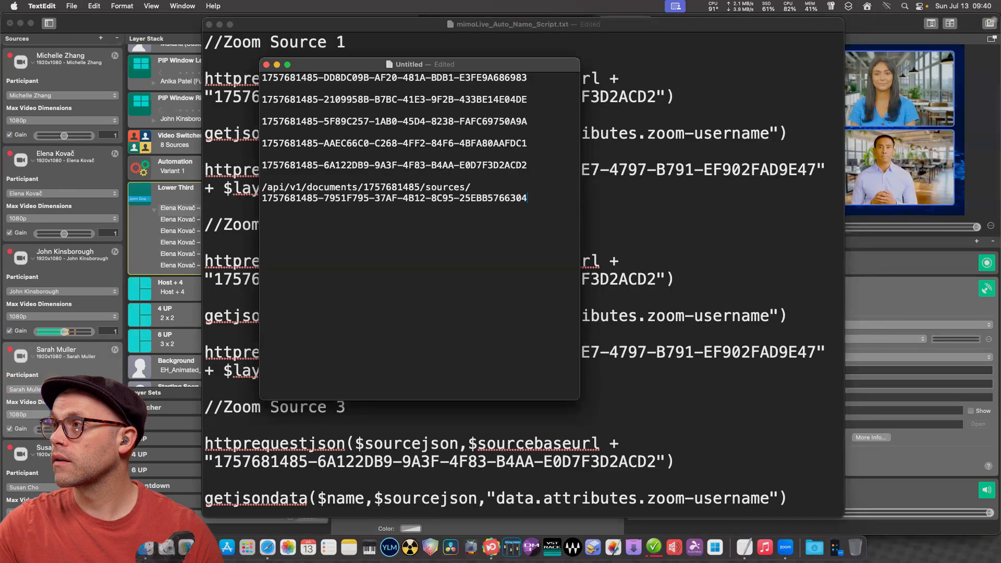
{"action": "key", "text": "Up"}
{"action": "key", "text": "shift+super+Left"}
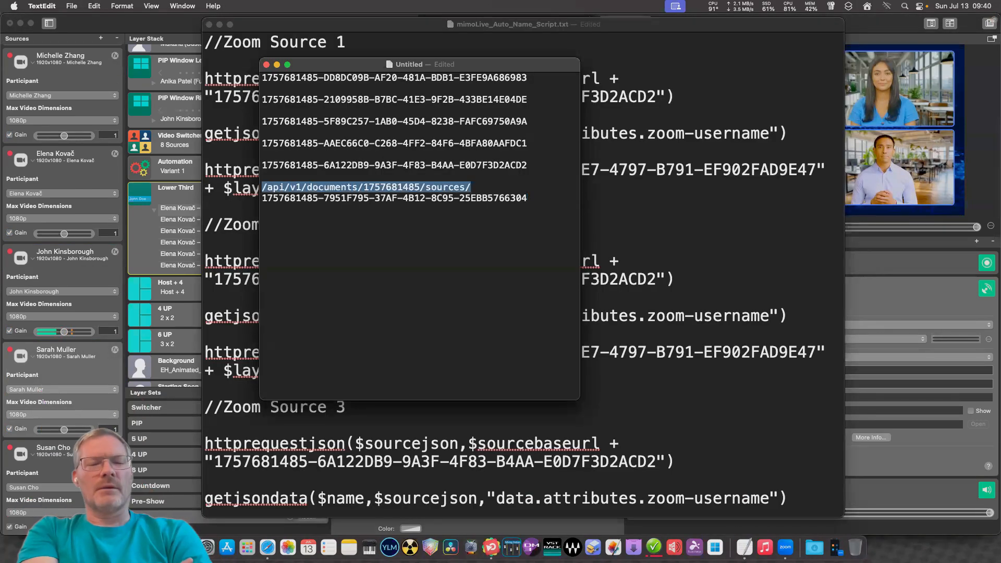
{"action": "key", "text": "BackSpace"}
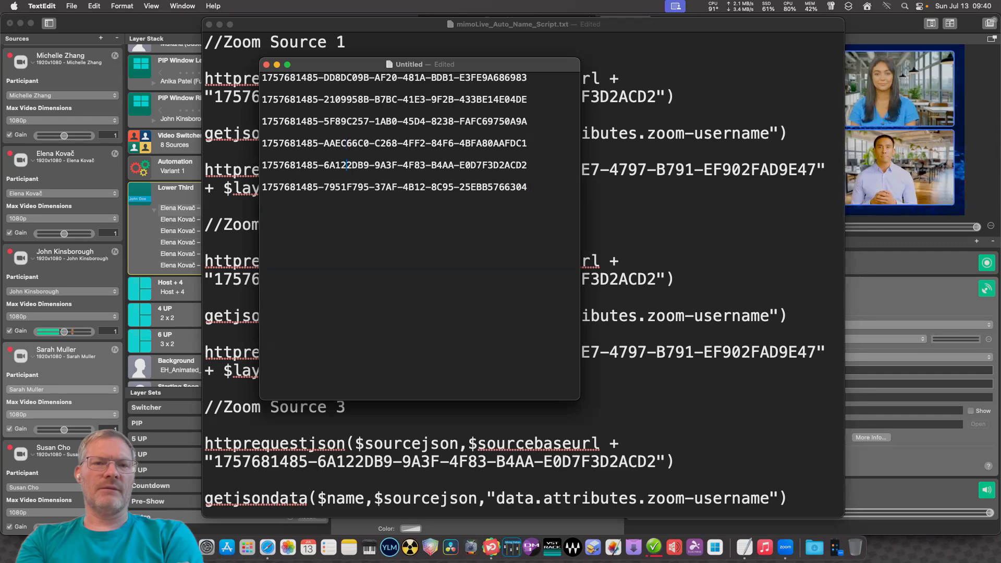
Move the scratch document's window over the mimoLive sources and copy its first source ID.
{"action": "scroll", "coordinate": [62, 182], "scroll_direction": "up", "scroll_amount": 10}
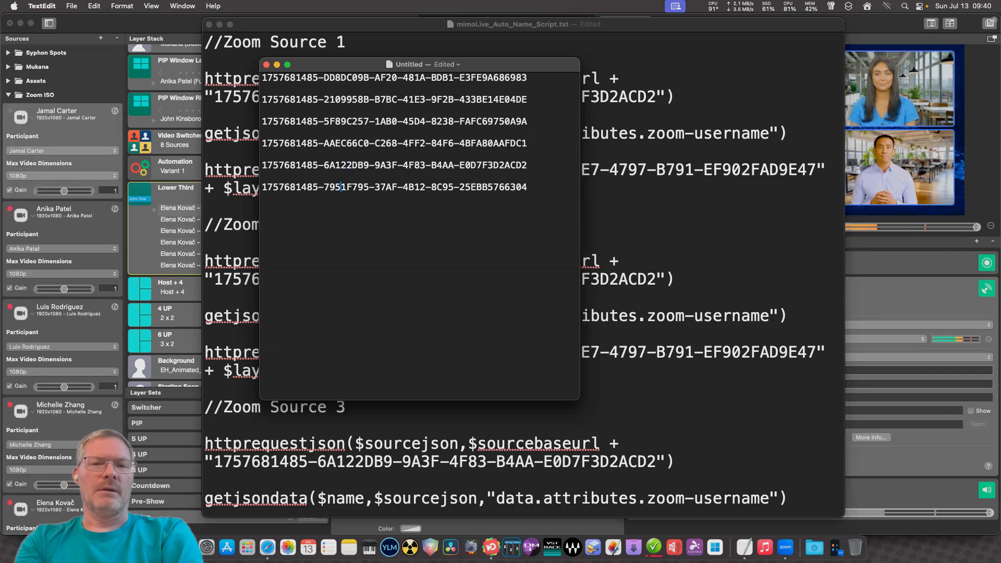
{"action": "left_click_drag", "start_coordinate": [334, 64], "coordinate": [85, 183]}
{"action": "left_click", "coordinate": [93, 307]}
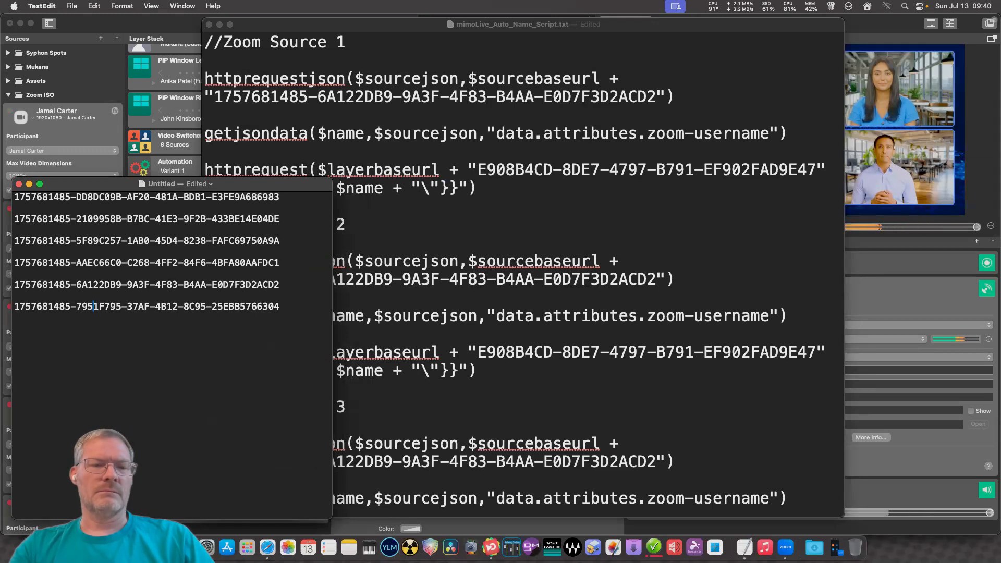
{"action": "left_click_drag", "start_coordinate": [284, 197], "coordinate": [14, 197]}
{"action": "right_click", "coordinate": [21, 196]}
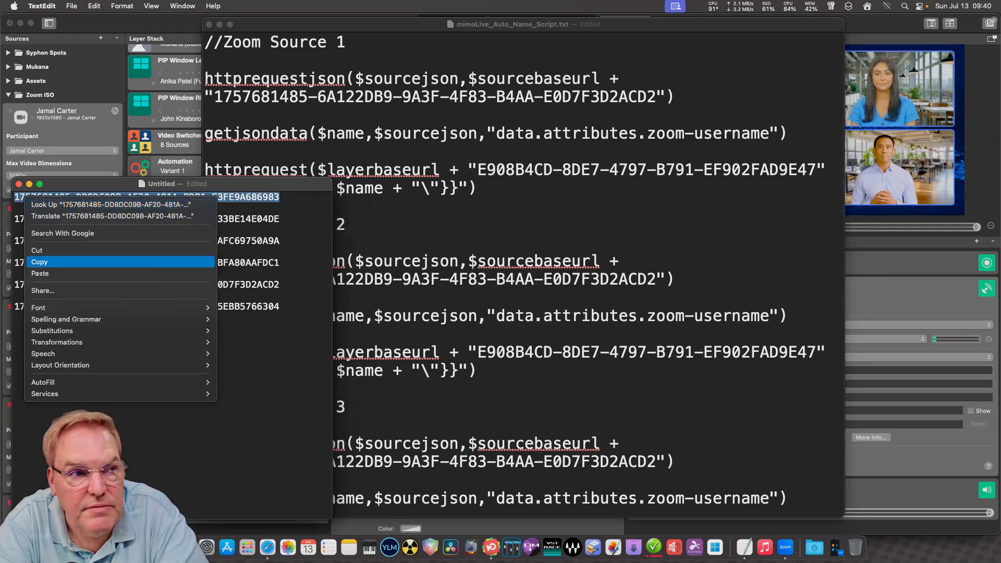
{"action": "left_click", "coordinate": [47, 262]}
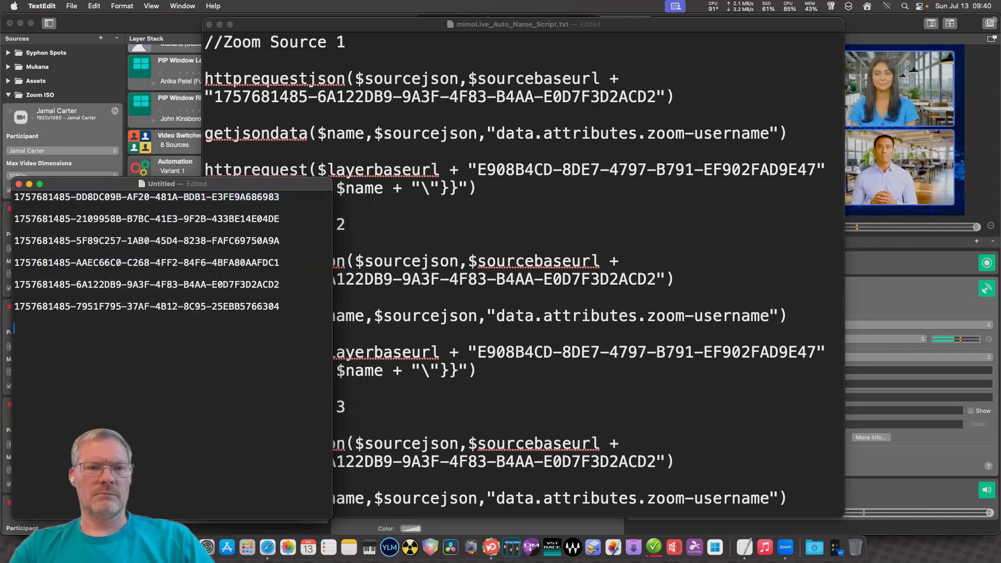
Bring the script forward and place its window beside the scratch document, leaving the full source IDs uncovered.
{"action": "left_click", "coordinate": [534, 279]}
{"action": "scroll", "coordinate": [534, 279], "scroll_direction": "down", "scroll_amount": 5}
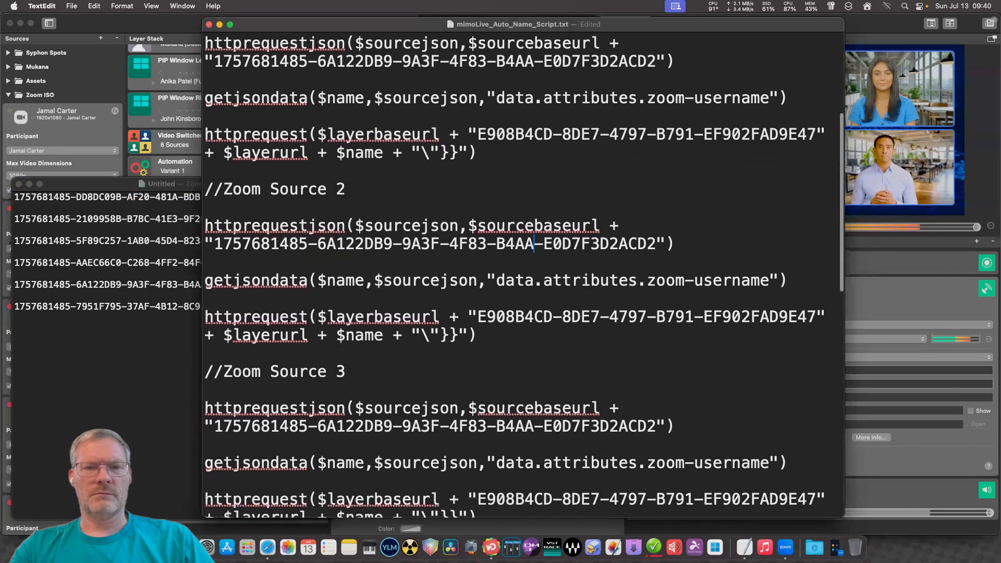
{"action": "scroll", "coordinate": [524, 276], "scroll_direction": "up", "scroll_amount": 5}
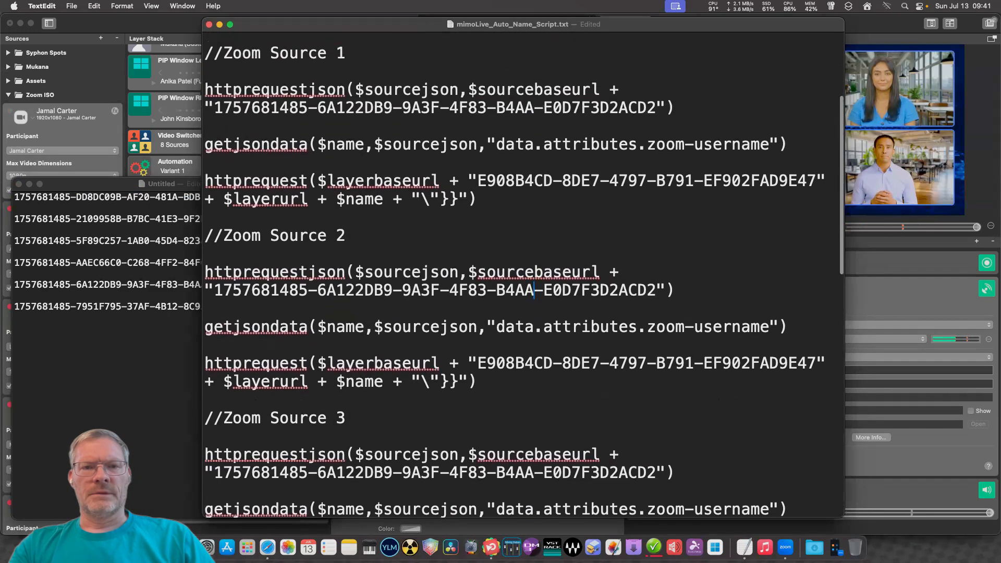
{"action": "left_click_drag", "start_coordinate": [521, 24], "coordinate": [652, 19]}
{"action": "scroll", "coordinate": [656, 271], "scroll_direction": "up", "scroll_amount": 1}
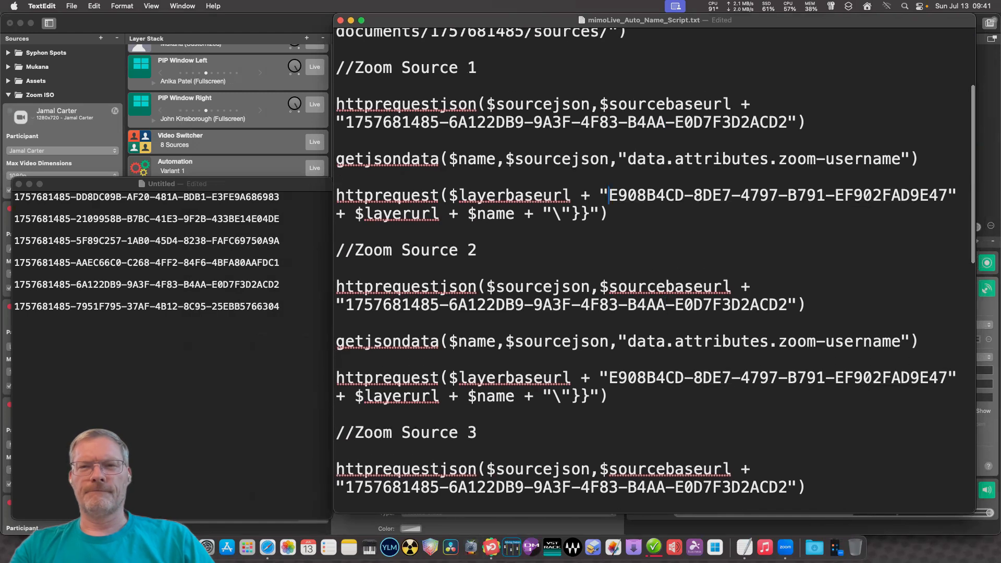
{"action": "left_click_drag", "start_coordinate": [609, 195], "coordinate": [957, 194]}
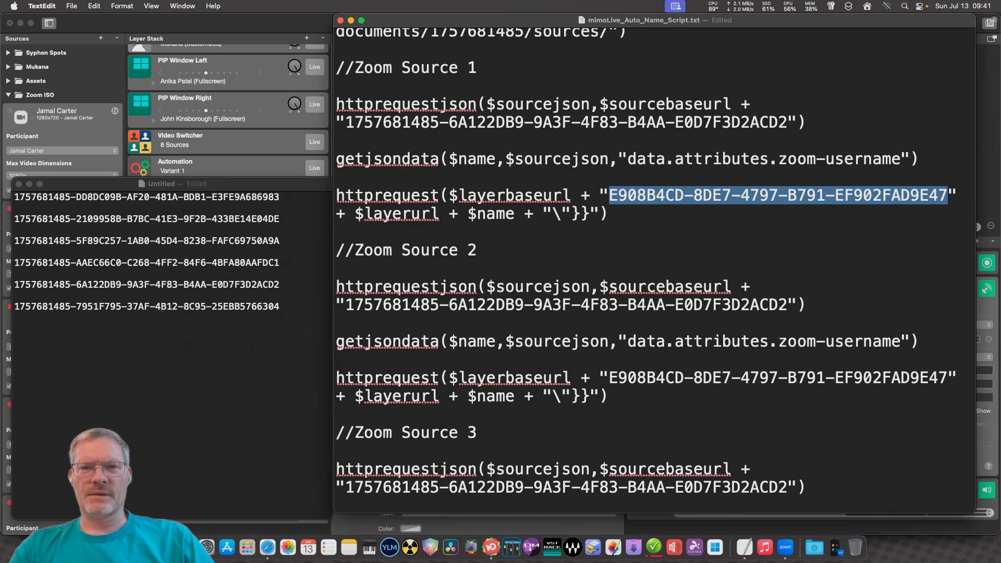
{"action": "scroll", "coordinate": [656, 272], "scroll_direction": "up", "scroll_amount": 5}
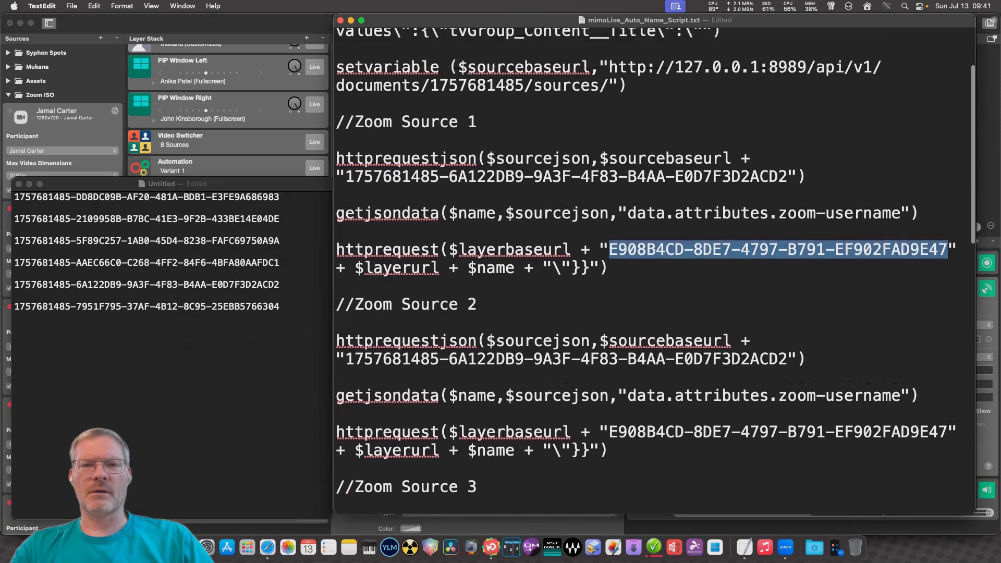
{"action": "scroll", "coordinate": [655, 272], "scroll_direction": "down", "scroll_amount": 4}
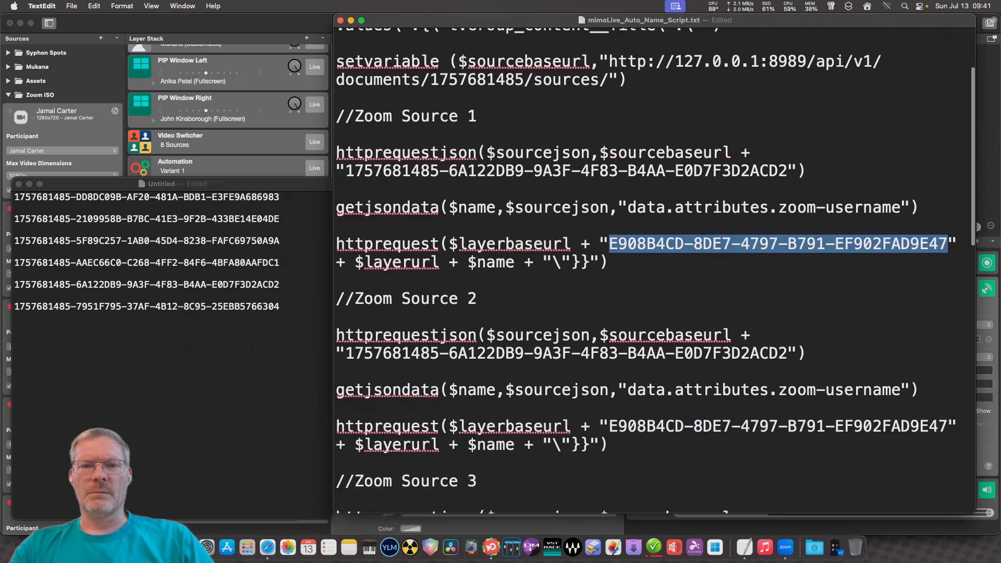
{"action": "left_click_drag", "start_coordinate": [345, 171], "coordinate": [787, 170]}
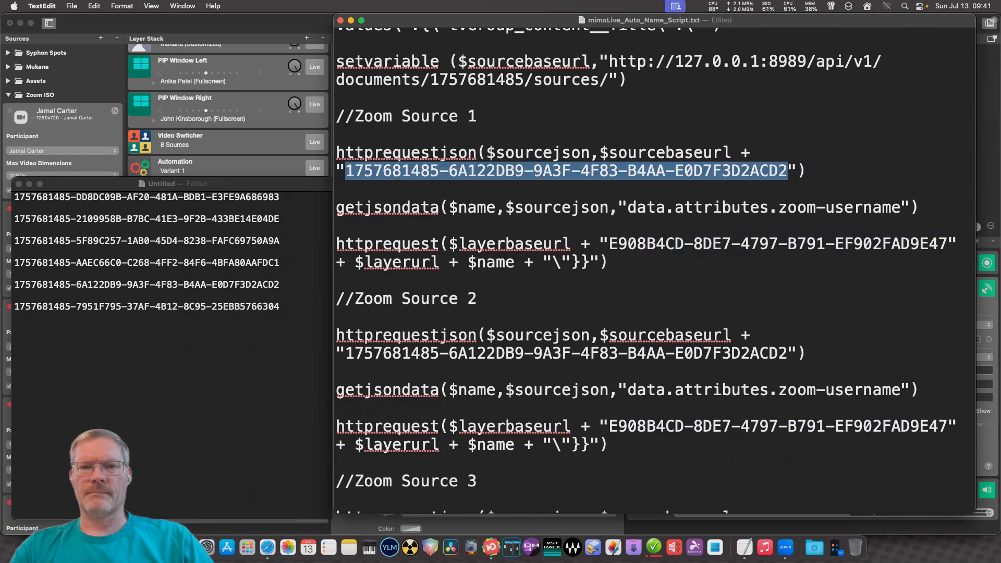
{"action": "key", "text": "super+v"}
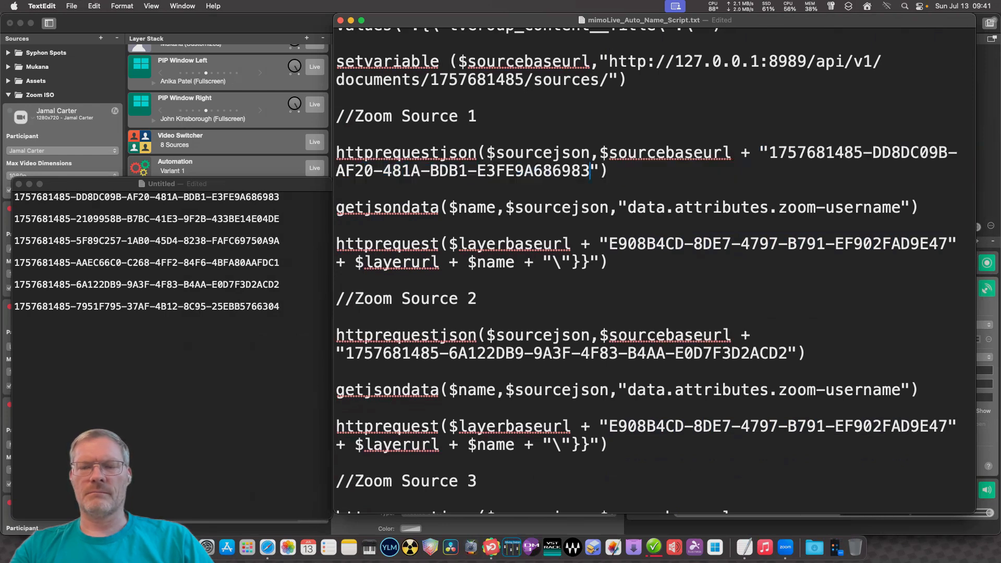
{"action": "scroll", "coordinate": [654, 271], "scroll_direction": "down", "scroll_amount": 5}
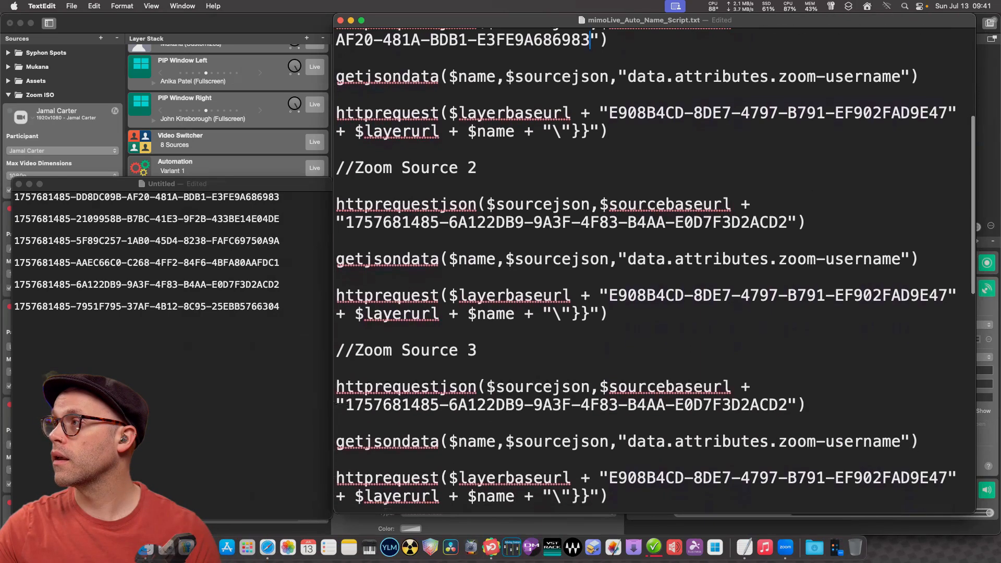
Examine the Zoom Source 1 block, comparing its source ID with the scratch document and checking the variant ID in its httprequest line.
{"action": "scroll", "coordinate": [654, 271], "scroll_direction": "up", "scroll_amount": 6}
{"action": "left_click", "coordinate": [674, 271]}
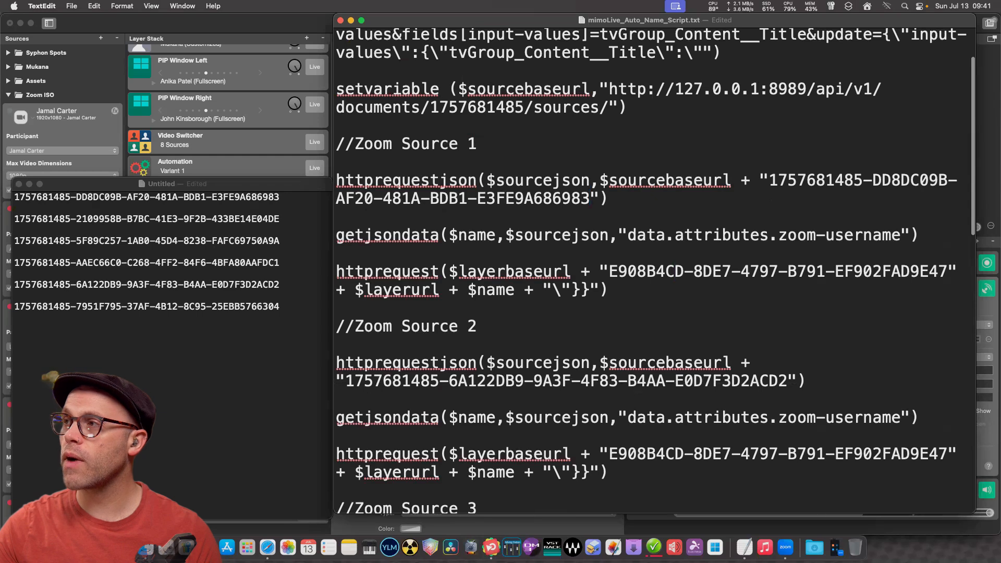
{"action": "left_click", "coordinate": [373, 272]}
{"action": "left_click", "coordinate": [609, 271]}
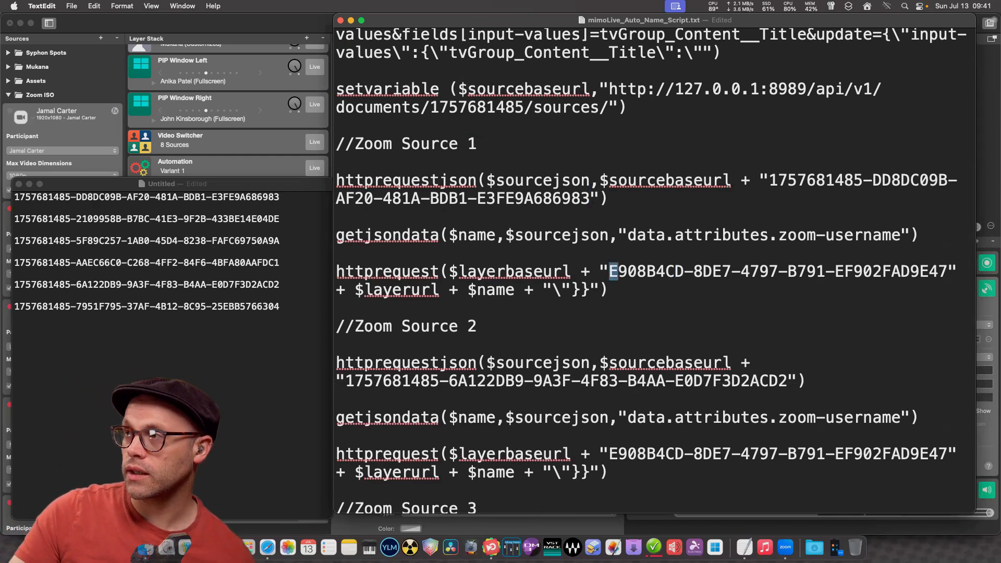
{"action": "left_click", "coordinate": [656, 271]}
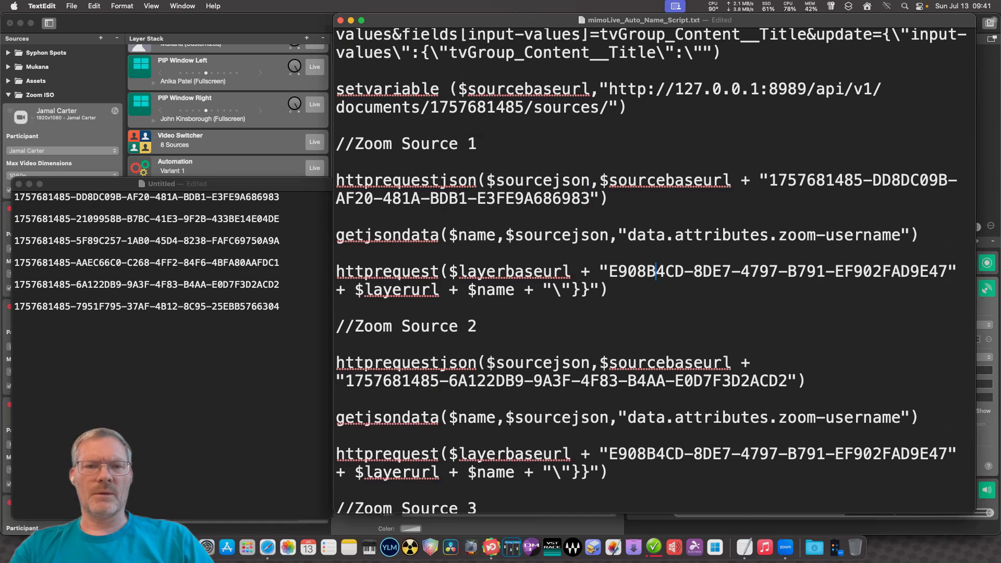
{"action": "left_click", "coordinate": [637, 272]}
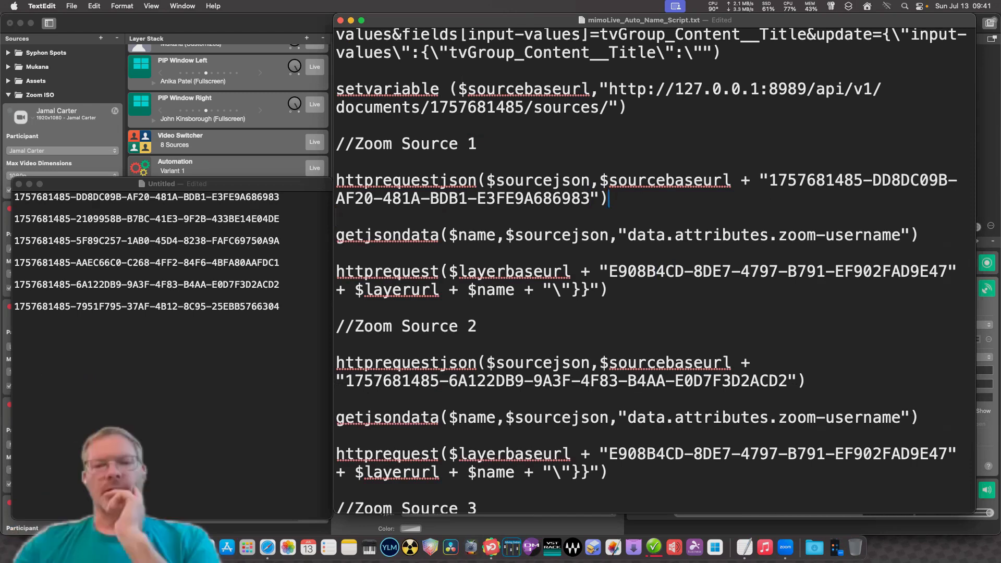
{"action": "left_click", "coordinate": [15, 328]}
{"action": "left_click", "coordinate": [609, 199]}
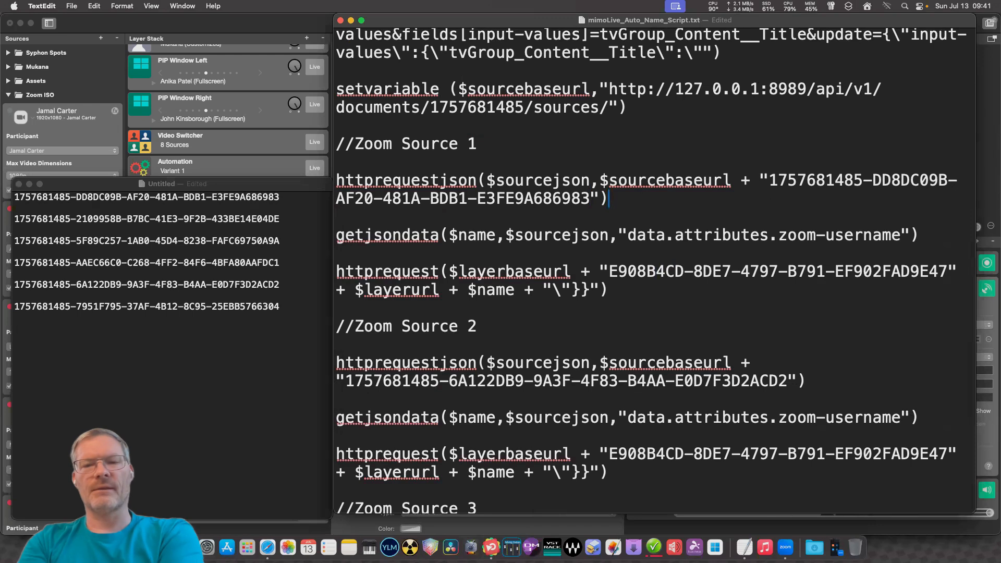
{"action": "left_click", "coordinate": [15, 328]}
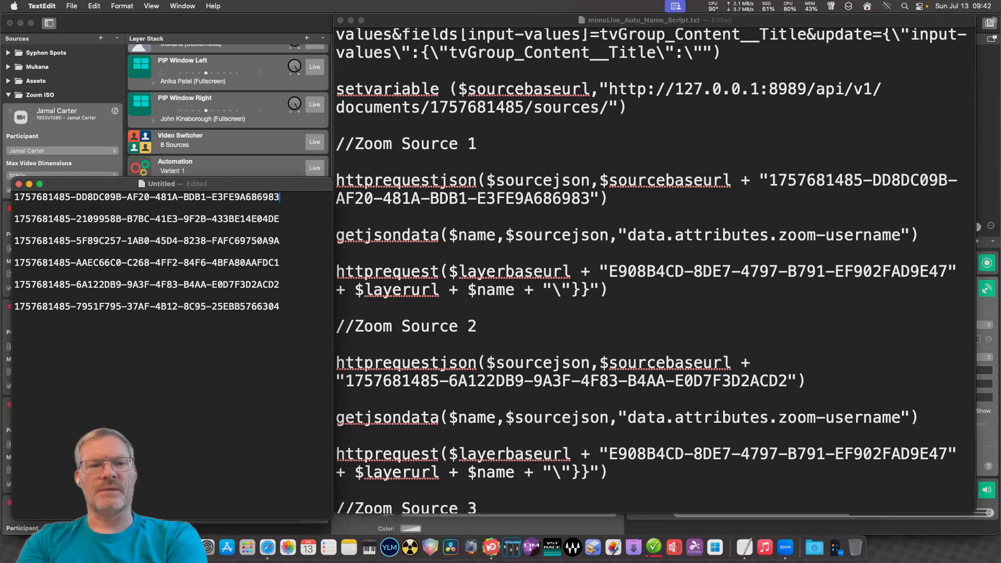
{"action": "left_click", "coordinate": [609, 198]}
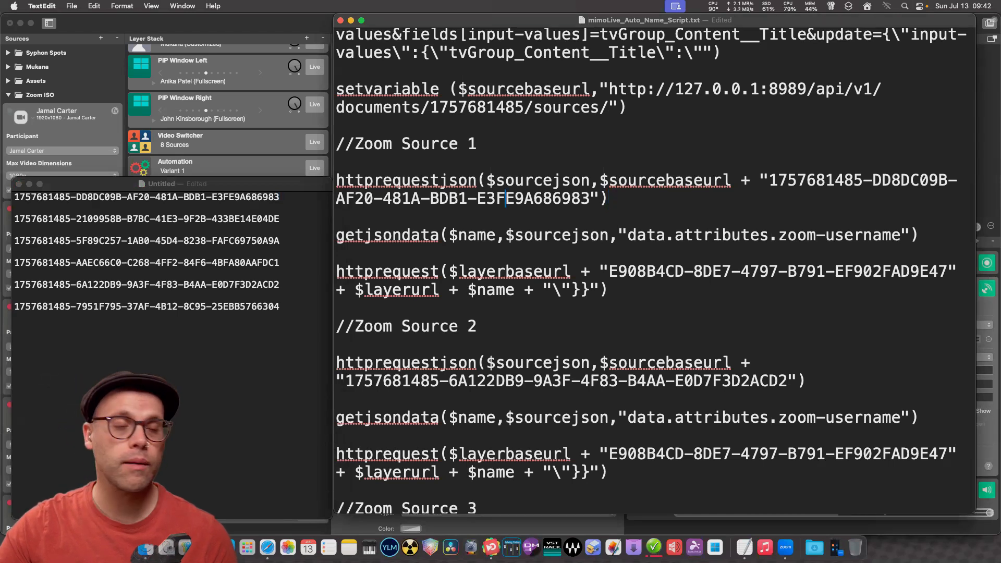
{"action": "left_click", "coordinate": [504, 198]}
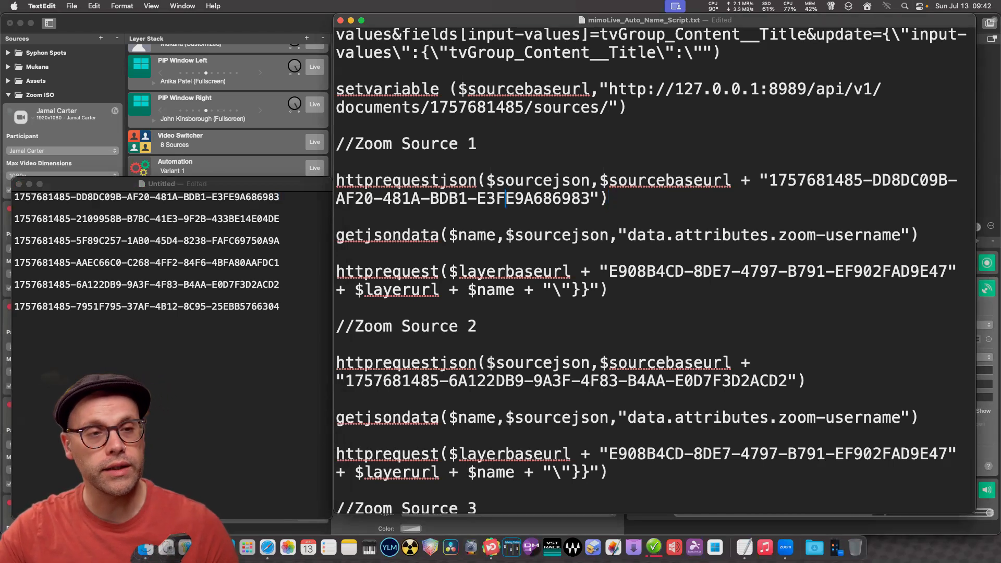
{"action": "key", "text": "Down"}
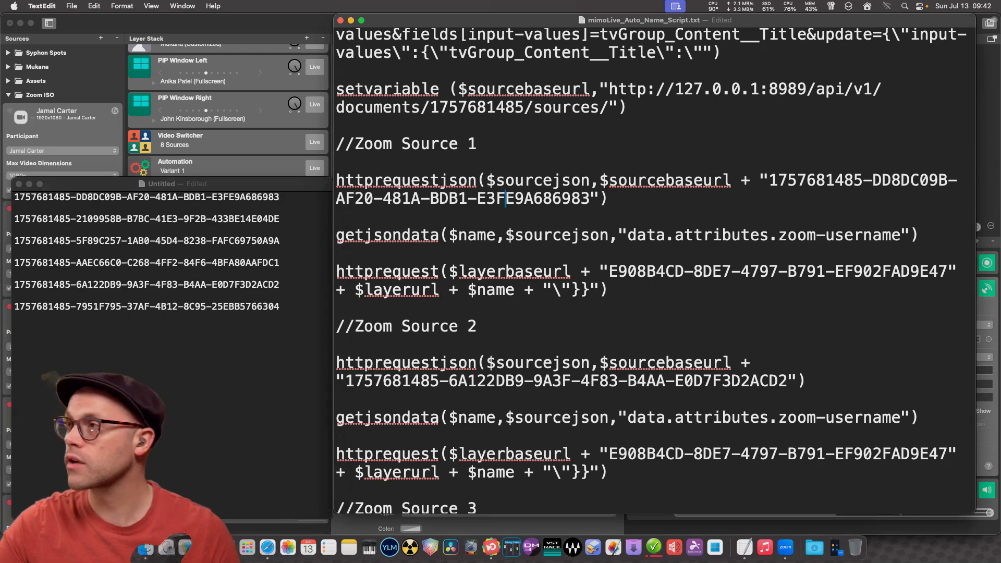
{"action": "scroll", "coordinate": [505, 196], "scroll_direction": "down", "scroll_amount": 5}
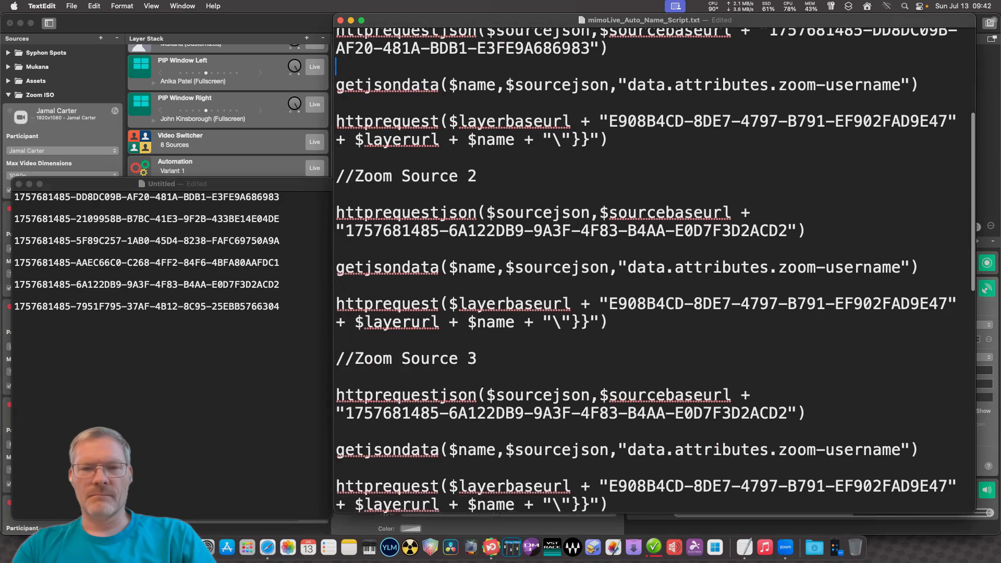
{"action": "left_click", "coordinate": [279, 219]}
{"action": "left_click_drag", "start_coordinate": [279, 219], "coordinate": [14, 219]}
{"action": "key", "text": "super+c"}
{"action": "left_click", "coordinate": [346, 197]}
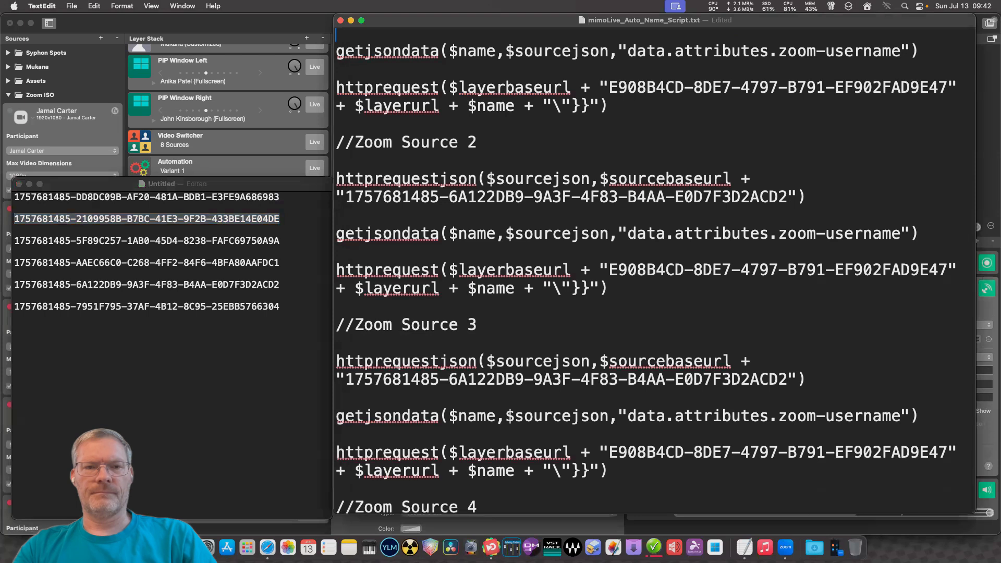
{"action": "left_click_drag", "start_coordinate": [788, 197], "coordinate": [345, 197]}
{"action": "key", "text": "super+v"}
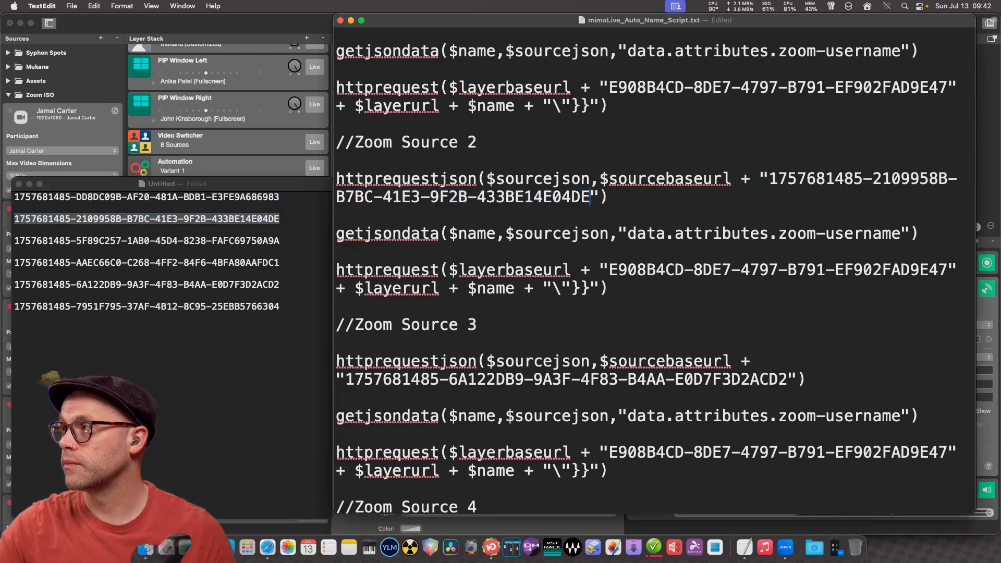
{"action": "left_click", "coordinate": [280, 241]}
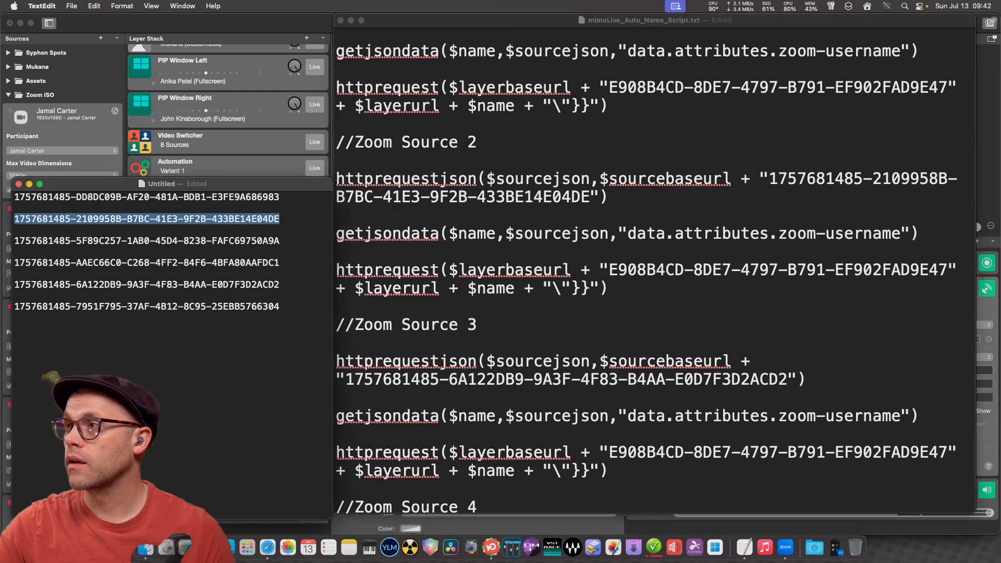
{"action": "left_click_drag", "start_coordinate": [280, 240], "coordinate": [14, 240]}
{"action": "key", "text": "super+c"}
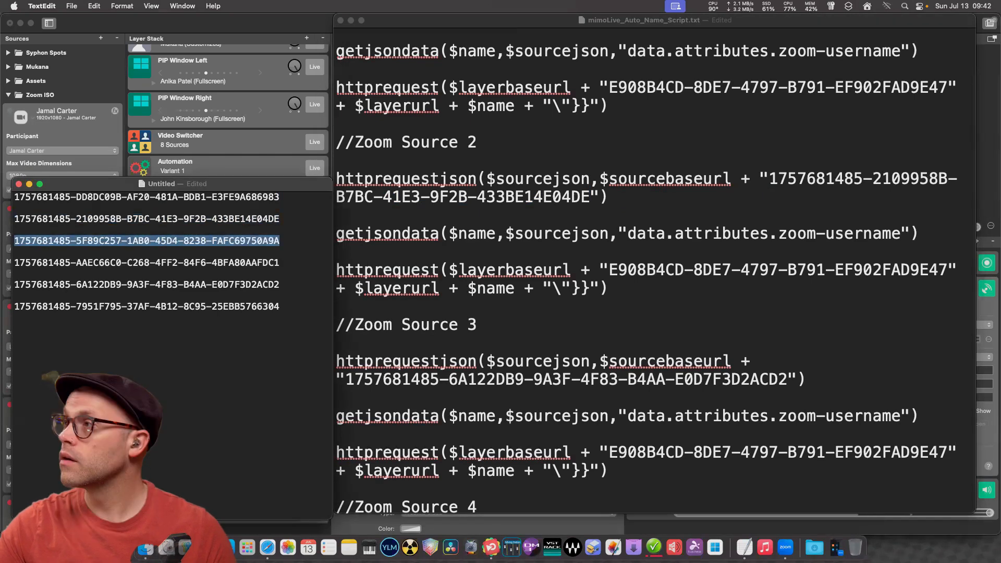
{"action": "left_click", "coordinate": [590, 197]}
{"action": "scroll", "coordinate": [654, 271], "scroll_direction": "down", "scroll_amount": 4}
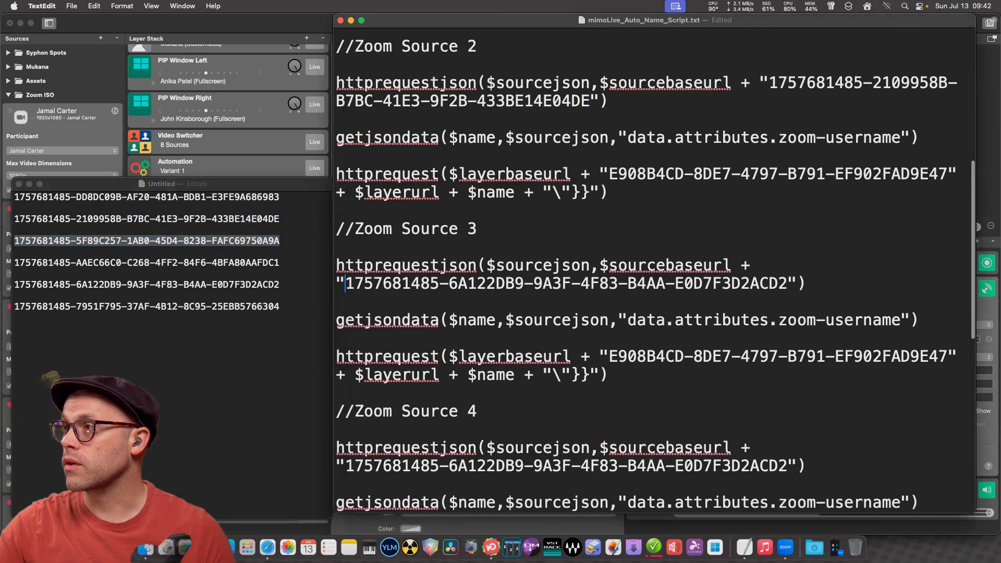
{"action": "left_click_drag", "start_coordinate": [344, 283], "coordinate": [806, 283]}
{"action": "left_click_drag", "start_coordinate": [345, 284], "coordinate": [787, 283]}
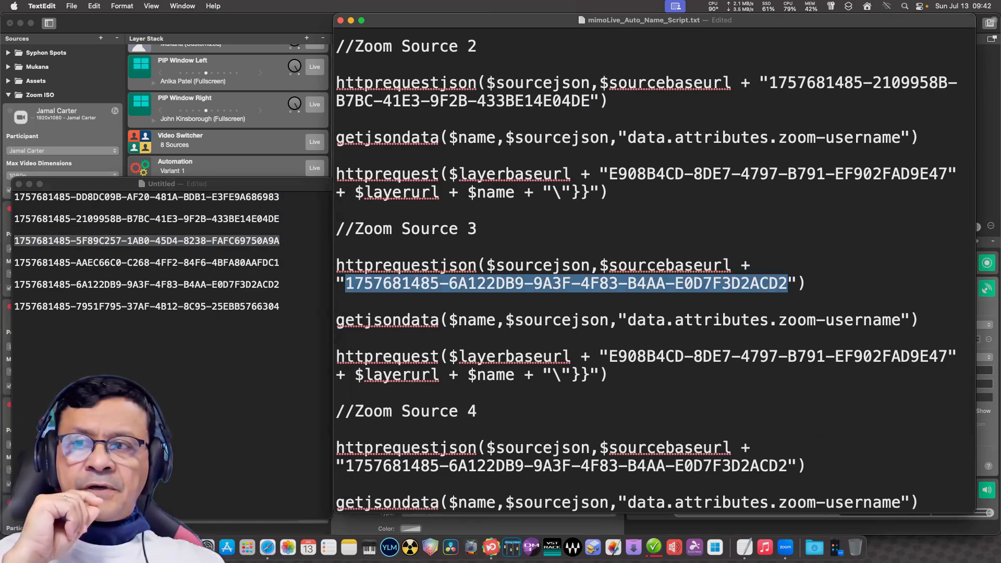
{"action": "key", "text": "super+v"}
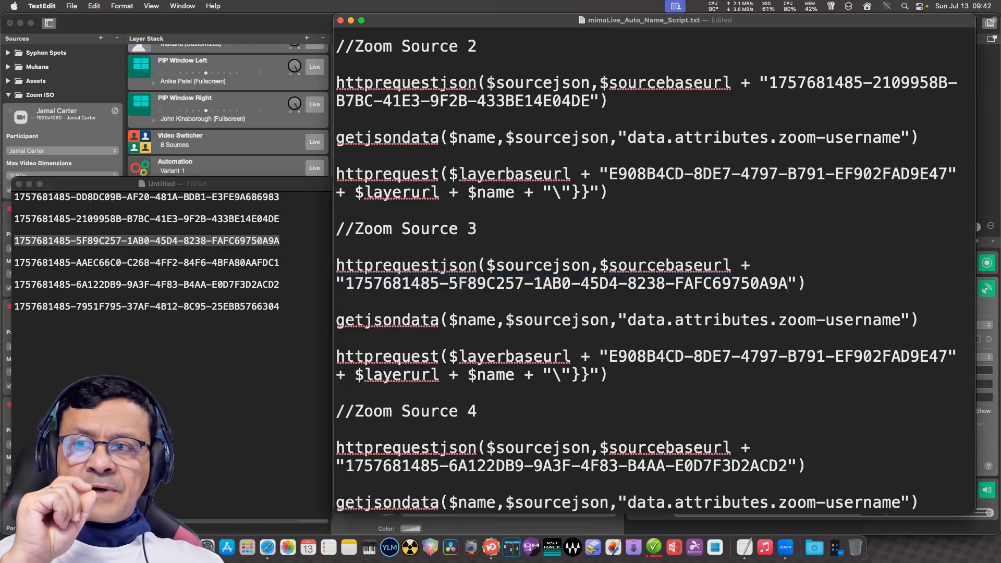
{"action": "left_click", "coordinate": [280, 262]}
{"action": "left_click_drag", "start_coordinate": [280, 263], "coordinate": [14, 262]}
{"action": "key", "text": "super+c"}
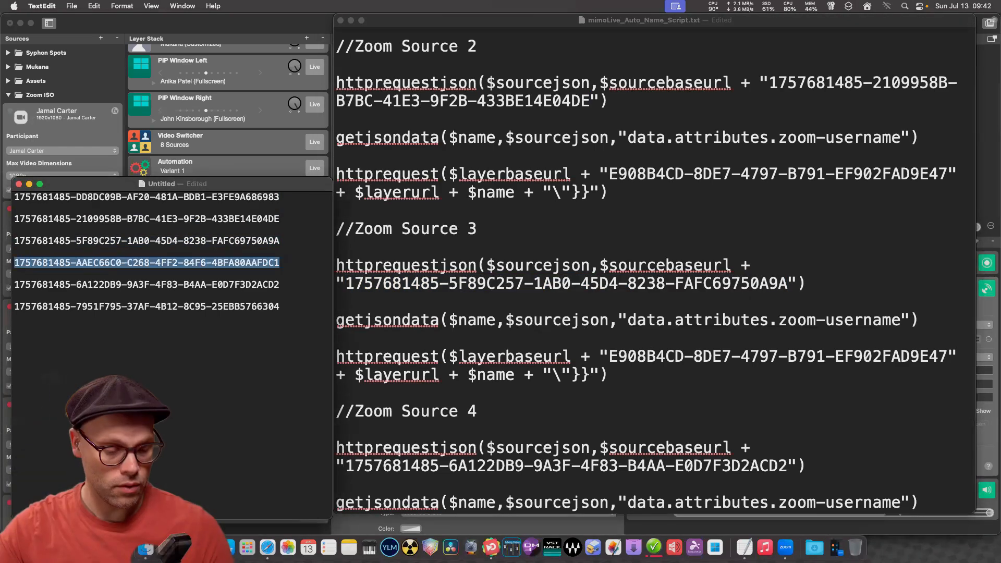
{"action": "key", "text": "super+grave"}
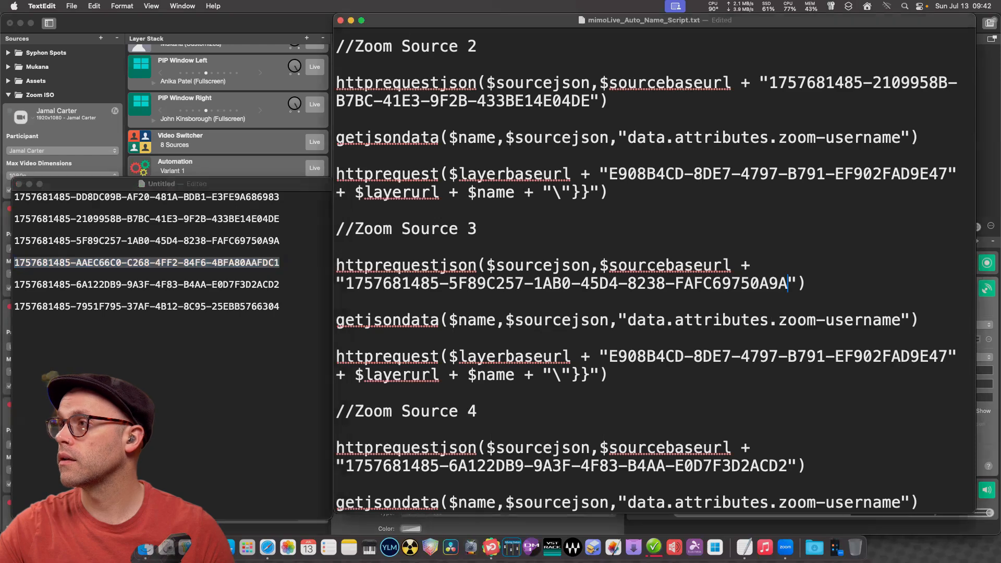
{"action": "scroll", "coordinate": [654, 276], "scroll_direction": "down", "scroll_amount": 5}
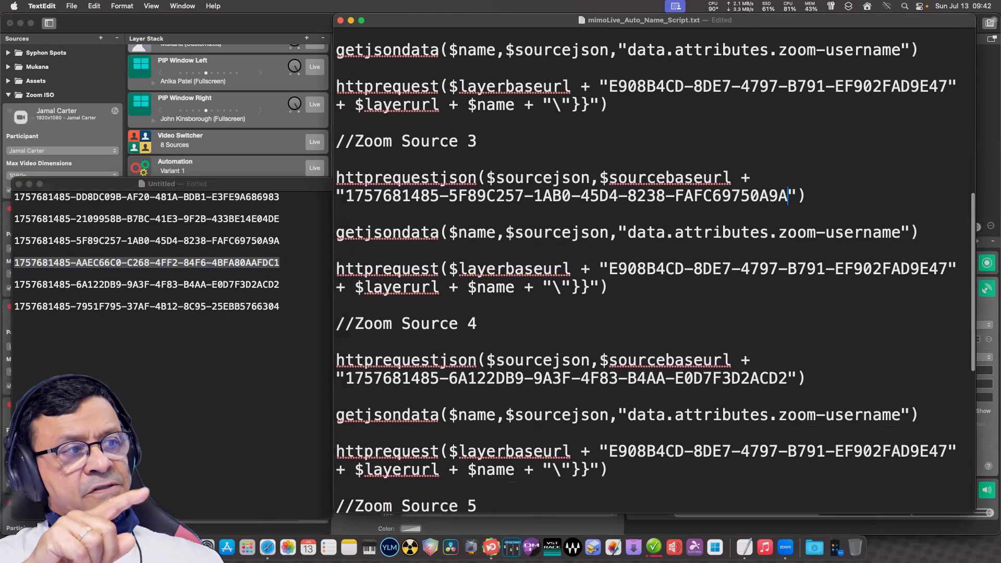
{"action": "scroll", "coordinate": [654, 276], "scroll_direction": "down", "scroll_amount": 1}
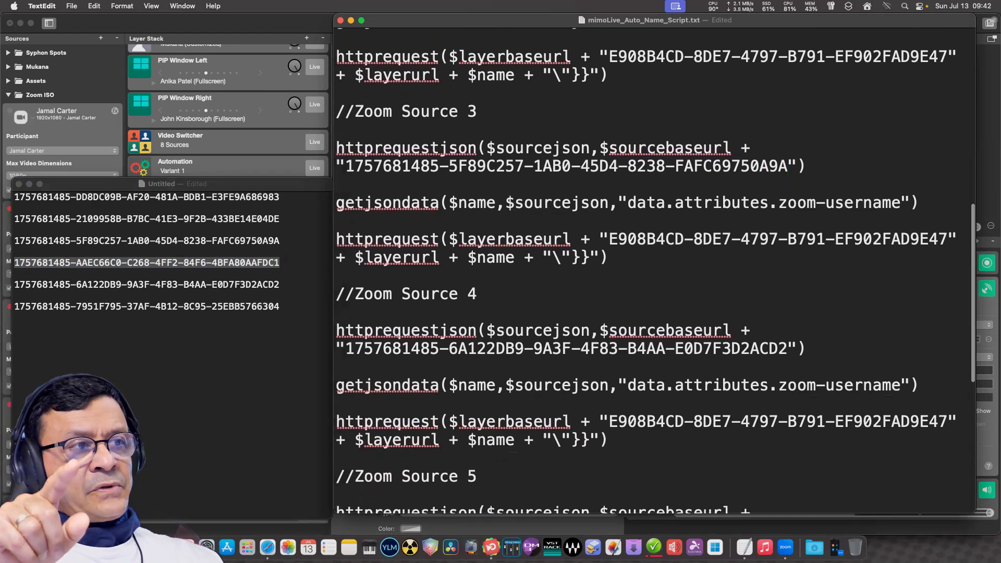
{"action": "scroll", "coordinate": [654, 276], "scroll_direction": "down", "scroll_amount": 2}
{"action": "left_click_drag", "start_coordinate": [344, 309], "coordinate": [787, 309]}
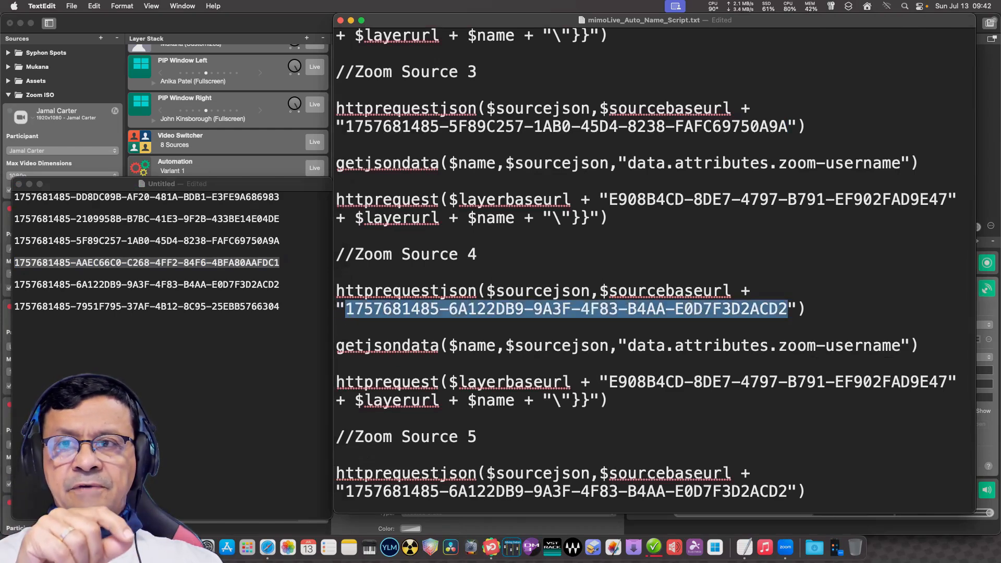
{"action": "key", "text": "super+v"}
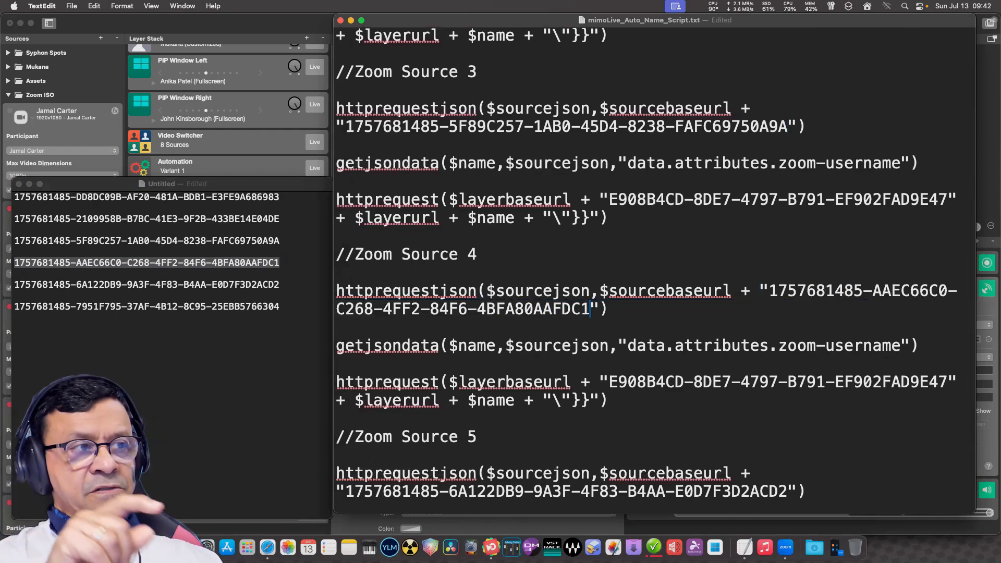
{"action": "key", "text": "super+grave"}
{"action": "key", "text": "Down"}
{"action": "key", "text": "shift+super+Left"}
{"action": "key", "text": "super+c"}
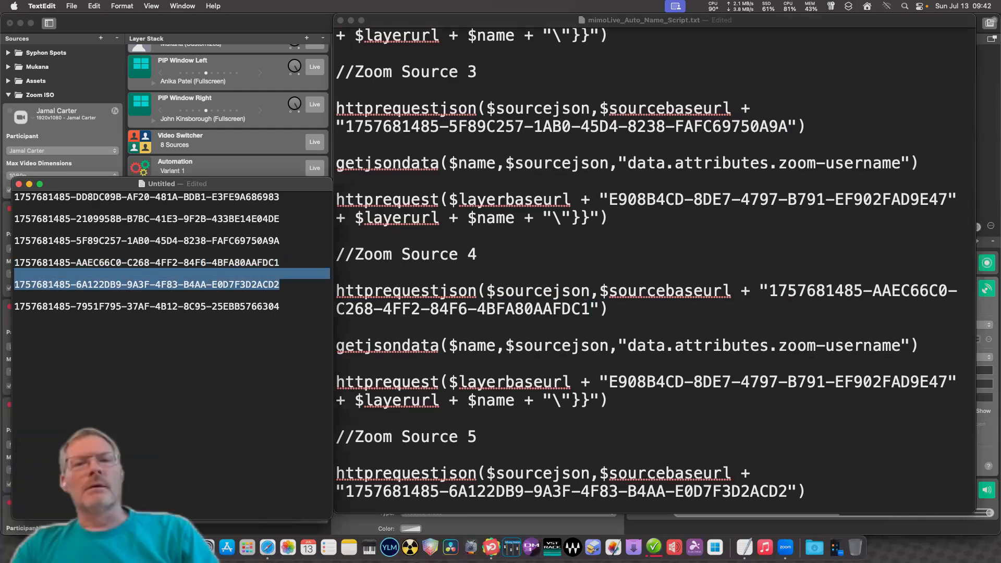
{"action": "key", "text": "super+grave"}
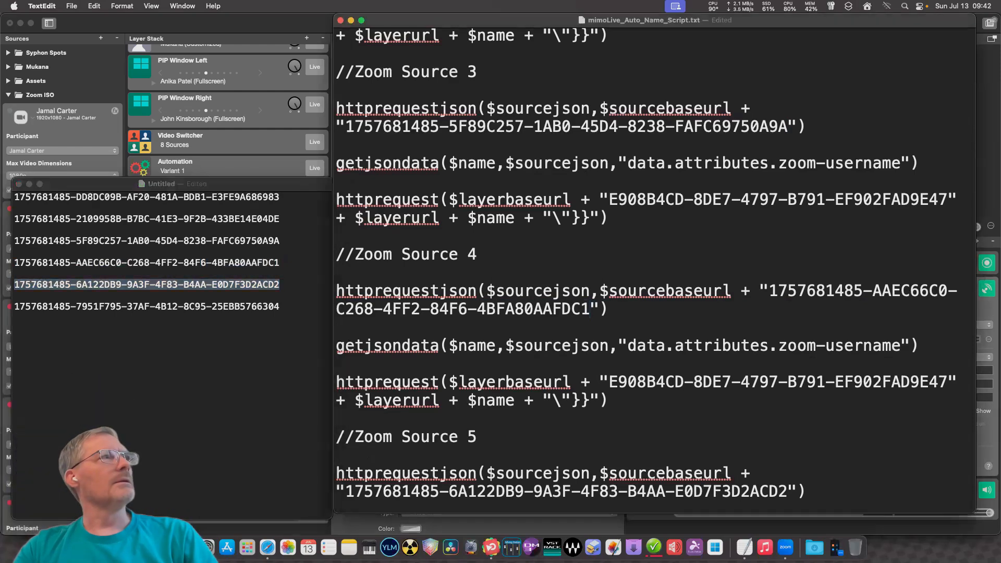
{"action": "scroll", "coordinate": [656, 271], "scroll_direction": "down", "scroll_amount": 5}
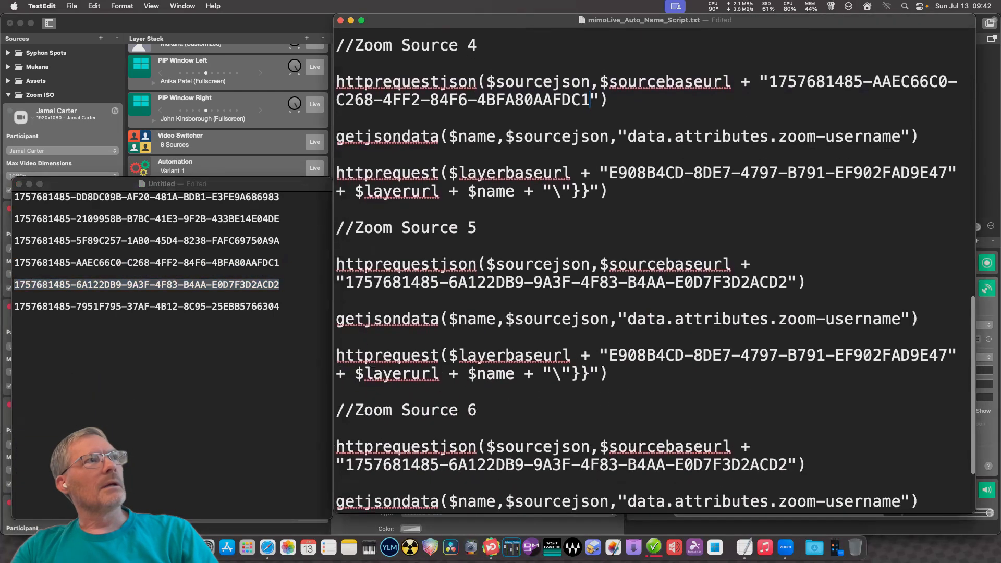
{"action": "left_click_drag", "start_coordinate": [787, 281], "coordinate": [346, 282]}
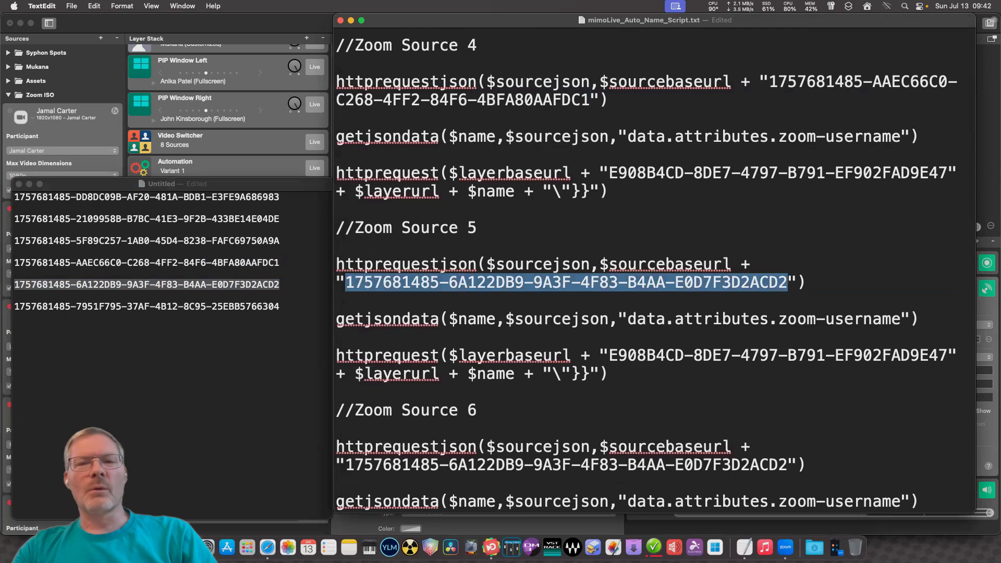
{"action": "key", "text": "super+v"}
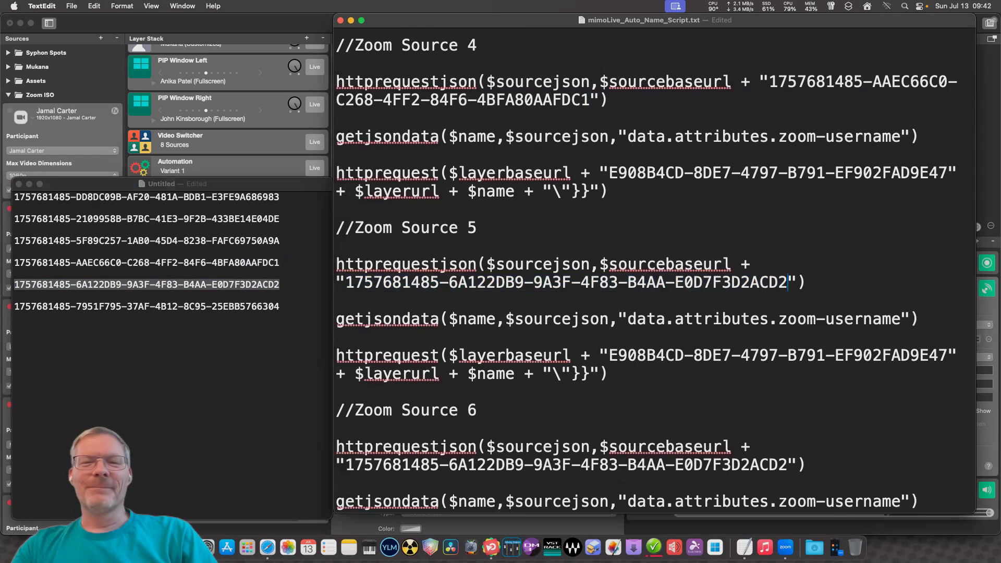
{"action": "key", "text": "super+grave"}
{"action": "left_click_drag", "start_coordinate": [280, 306], "coordinate": [14, 306]}
{"action": "key", "text": "super+c"}
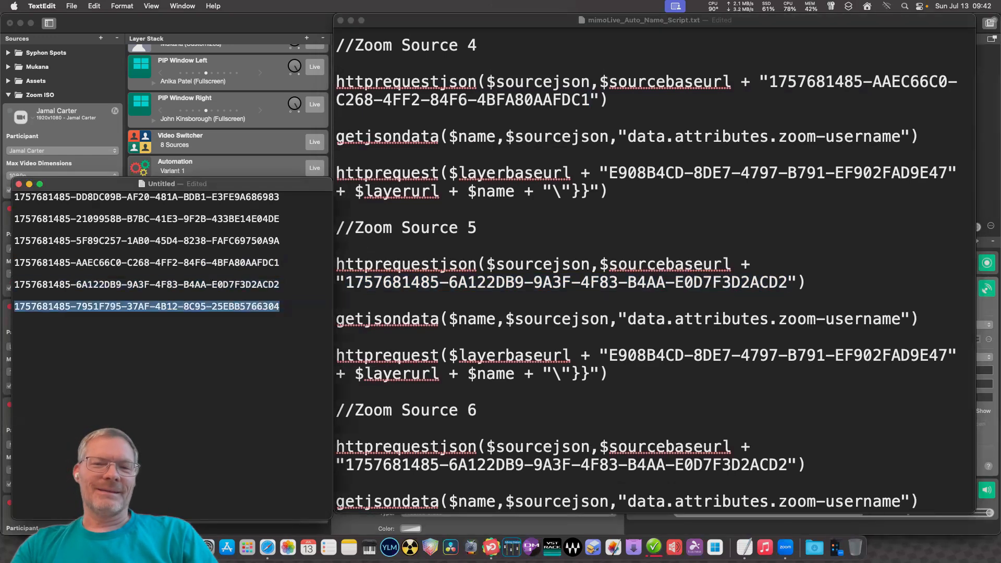
{"action": "key", "text": "super+grave"}
{"action": "scroll", "coordinate": [656, 271], "scroll_direction": "down", "scroll_amount": 4}
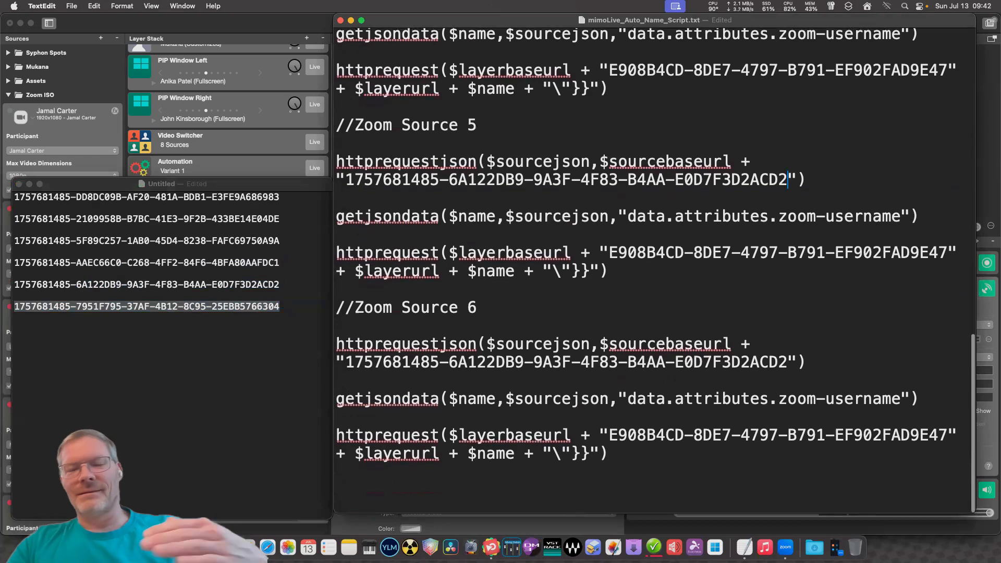
{"action": "left_click_drag", "start_coordinate": [787, 362], "coordinate": [345, 362]}
{"action": "key", "text": "super+v"}
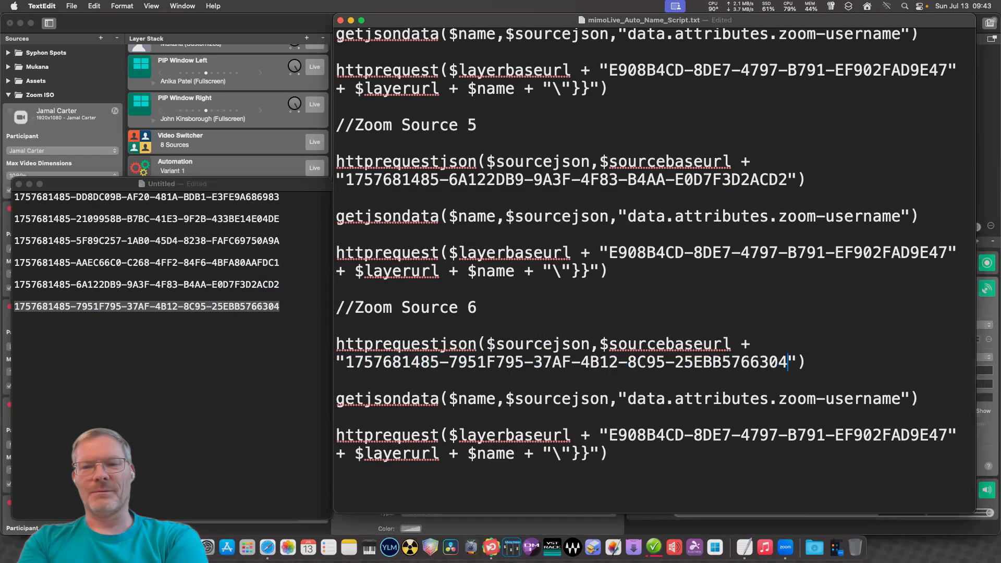
Review the source IDs from the last block up to the first and save the mimoLive_Auto_Name_Script.txt file.
{"action": "scroll", "coordinate": [656, 271], "scroll_direction": "up", "scroll_amount": 15}
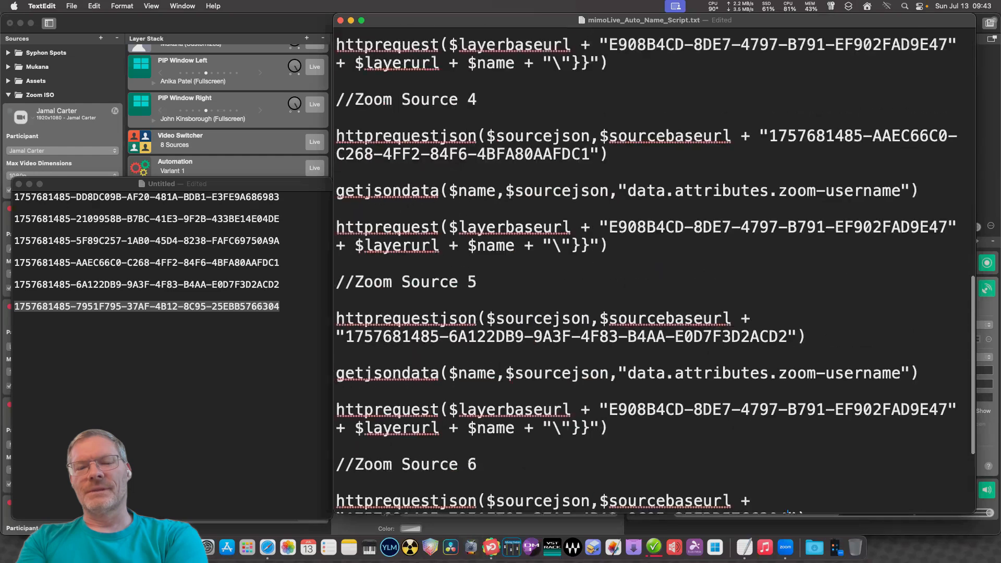
{"action": "scroll", "coordinate": [655, 271], "scroll_direction": "up", "scroll_amount": 3}
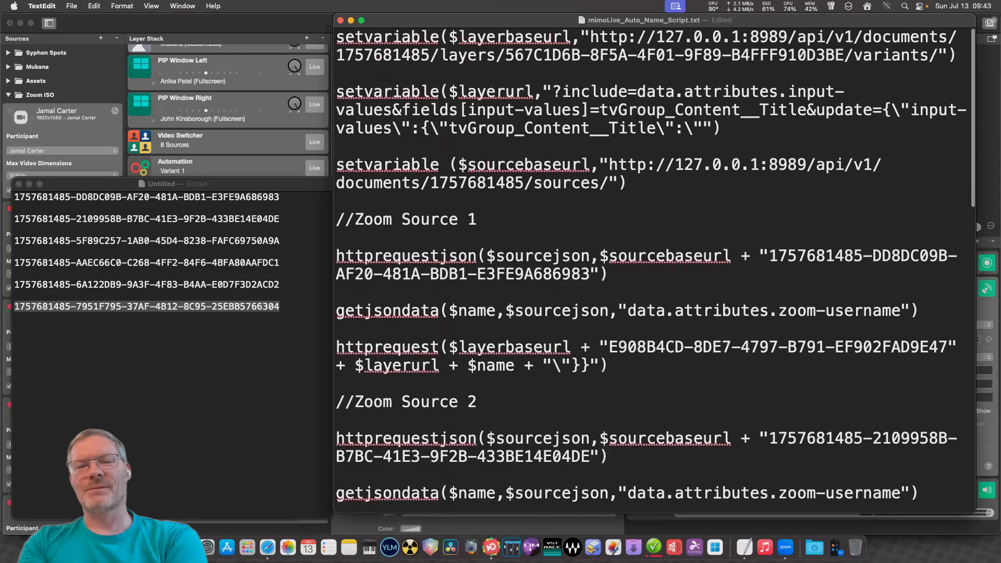
{"action": "left_click", "coordinate": [71, 5]}
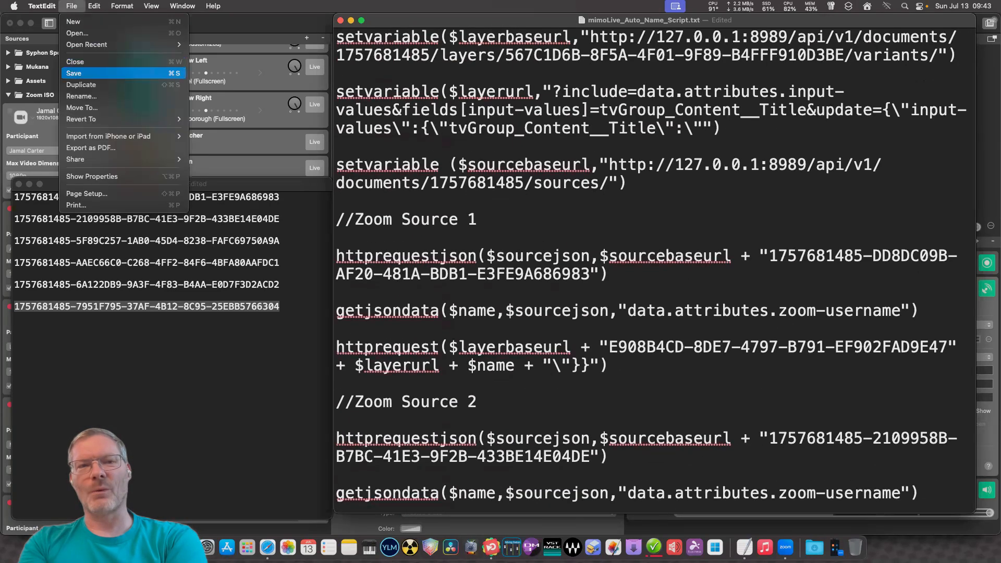
{"action": "key", "text": "Escape"}
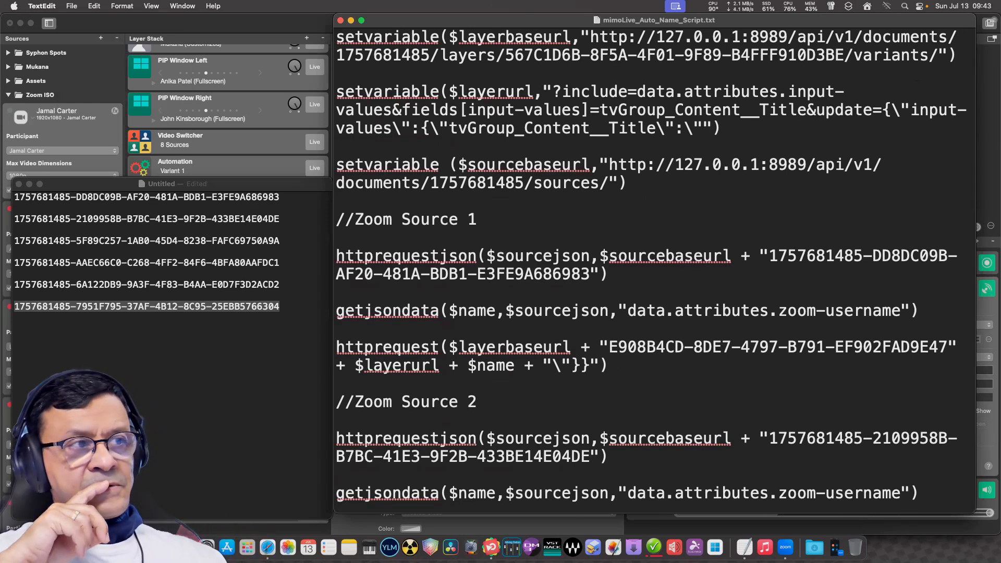
Remove the stray space before the parenthesis in the $sourcebaseurl setvariable line and save the script.
{"action": "left_click", "coordinate": [373, 55]}
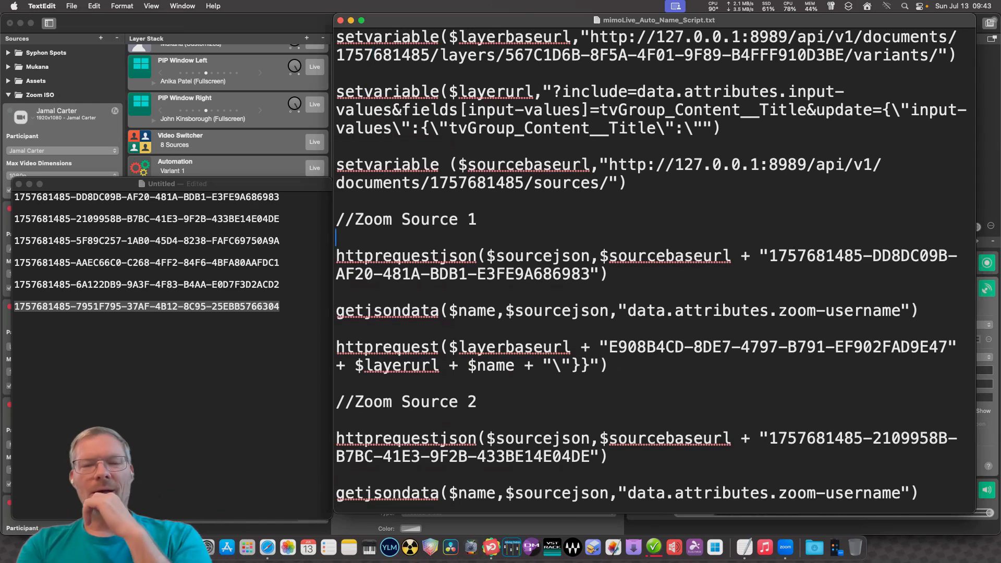
{"action": "left_click", "coordinate": [449, 165]}
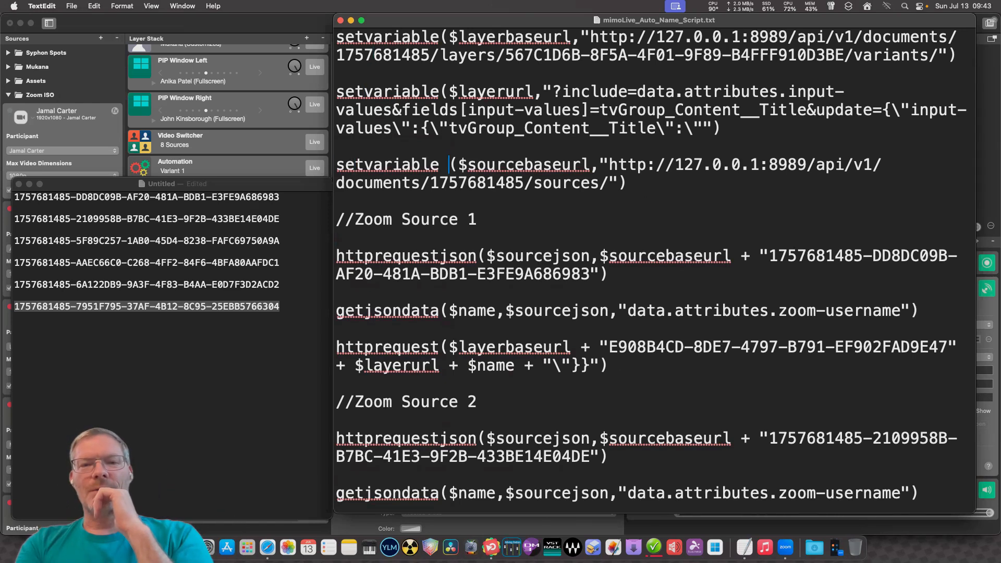
{"action": "key", "text": "BackSpace"}
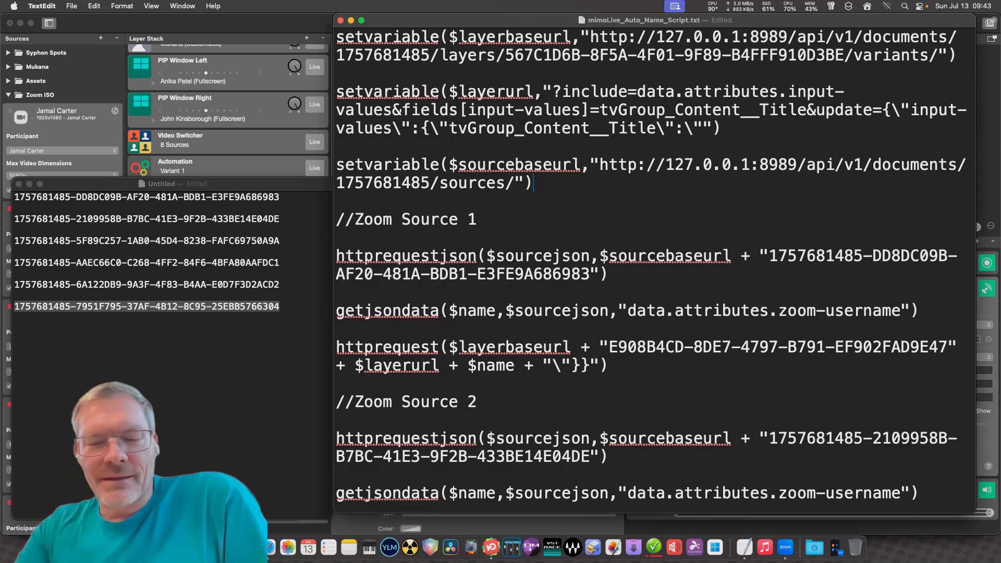
{"action": "left_click", "coordinate": [72, 6]}
{"action": "left_click", "coordinate": [73, 73]}
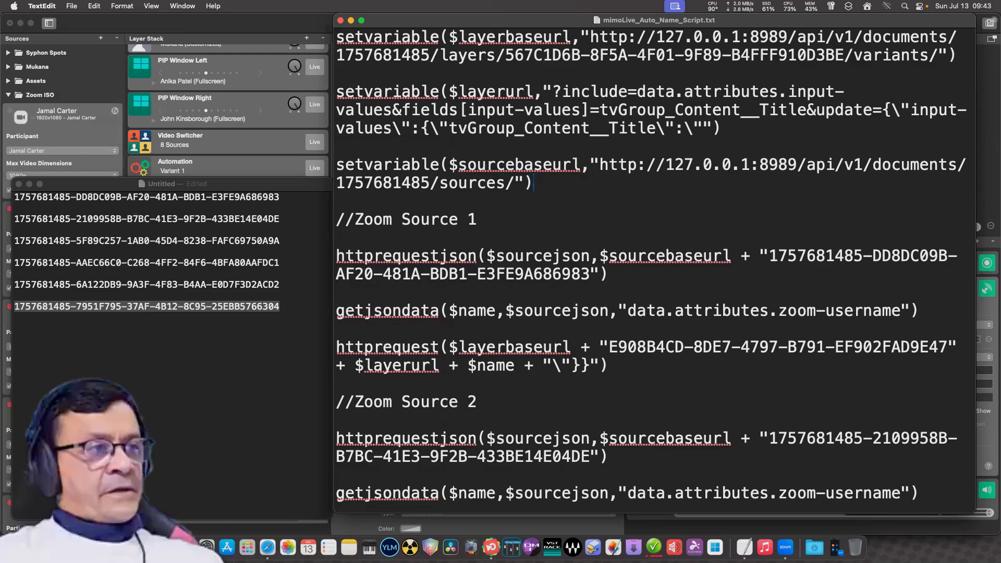
{"action": "scroll", "coordinate": [654, 271], "scroll_direction": "down", "scroll_amount": 15}
{"action": "scroll", "coordinate": [654, 271], "scroll_direction": "up", "scroll_amount": 15}
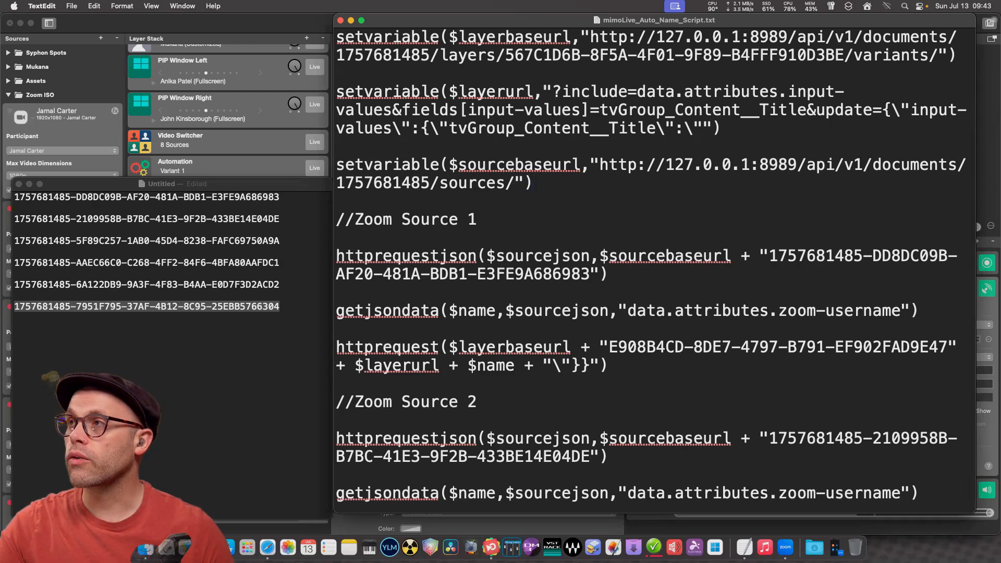
Switch to mimoLive and copy the API endpoint of the Lower Third layer's first variant.
{"action": "key", "text": "super+Tab"}
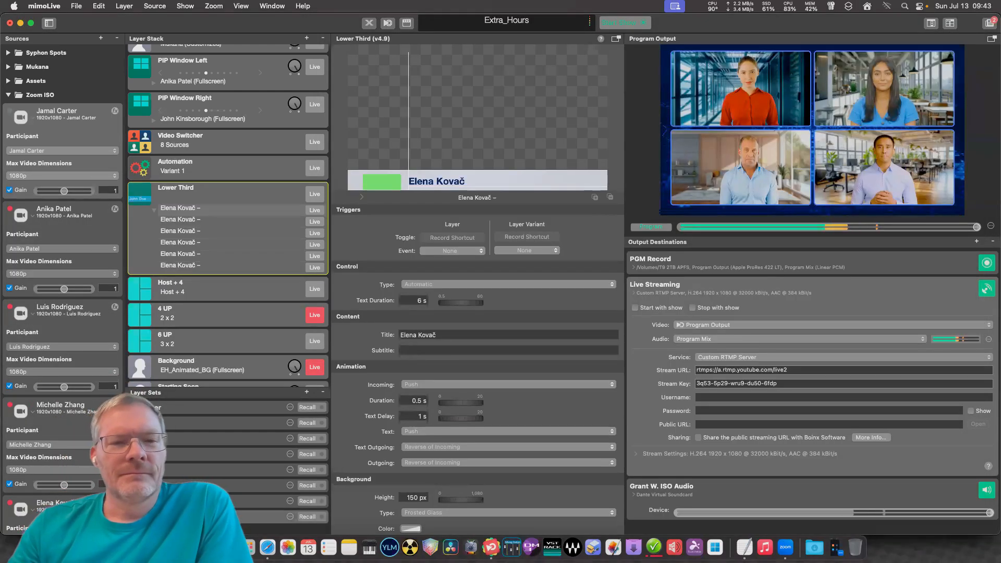
{"action": "left_click", "coordinate": [180, 220]}
{"action": "left_click", "coordinate": [180, 208]}
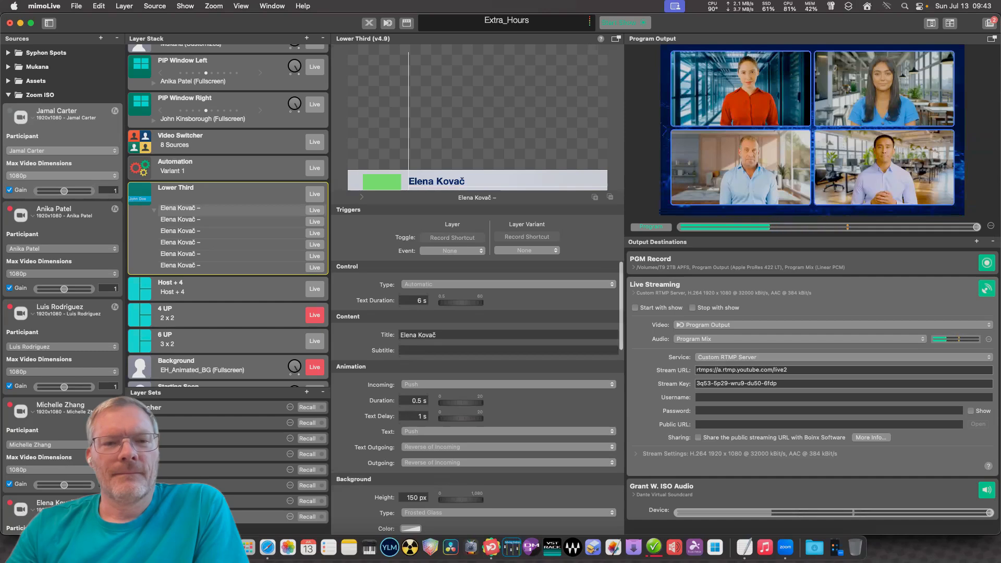
{"action": "right_click", "coordinate": [224, 208]}
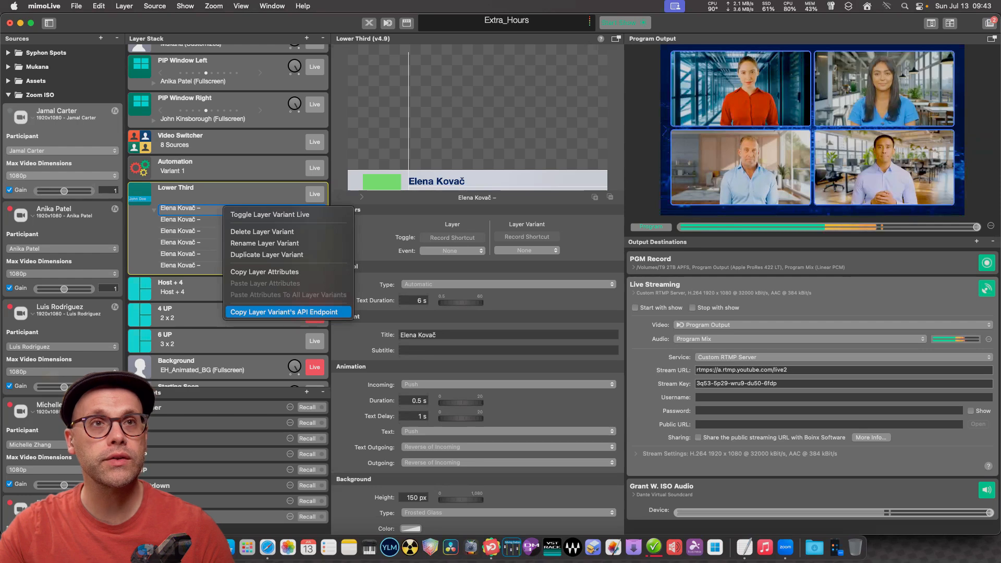
{"action": "left_click", "coordinate": [284, 312]}
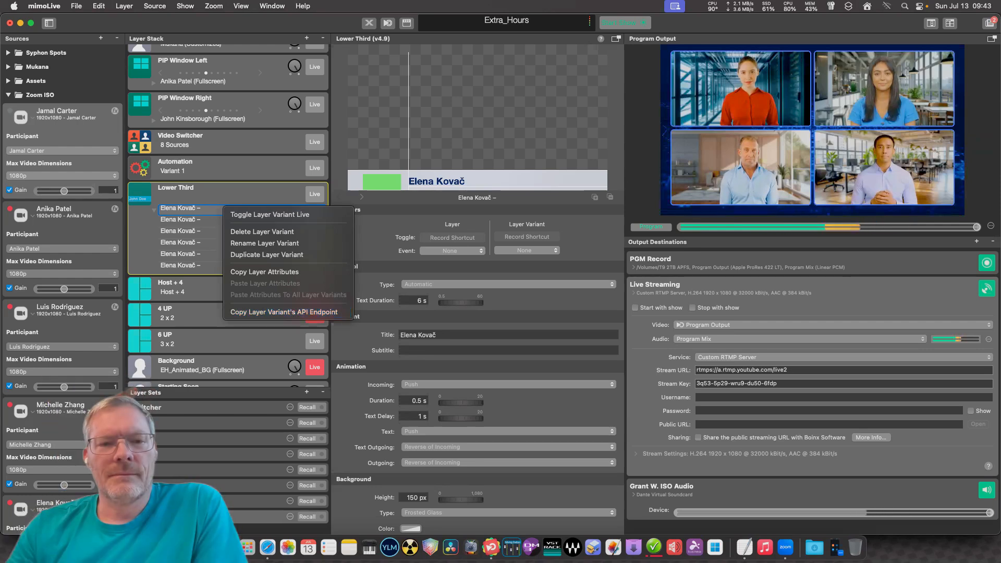
Switch to TextEdit and try replacing the scratch document's source ID list with the copied layer variant endpoint.
{"action": "key", "text": "super+Tab"}
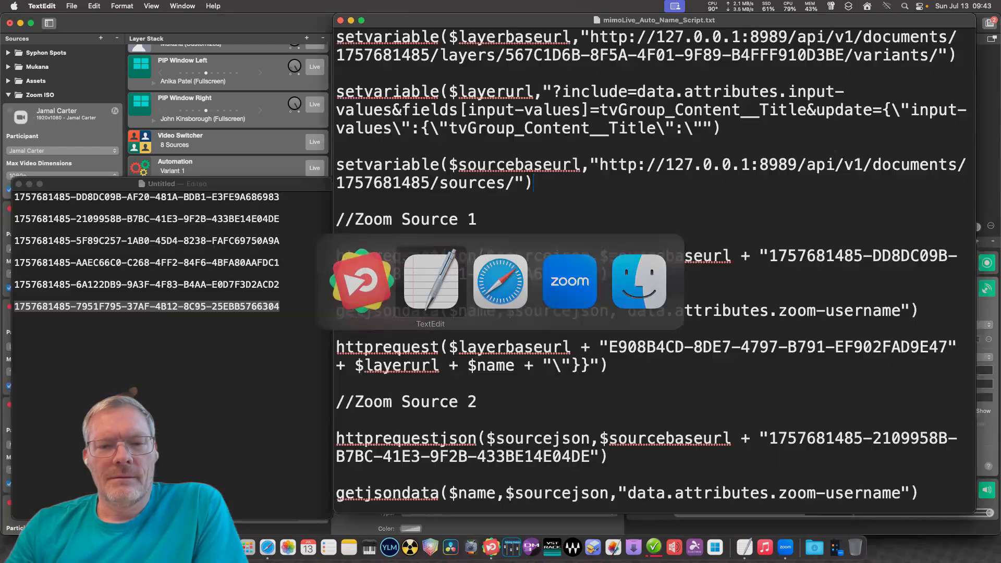
{"action": "scroll", "coordinate": [654, 271], "scroll_direction": "down", "scroll_amount": 1}
{"action": "scroll", "coordinate": [654, 271], "scroll_direction": "down", "scroll_amount": 3}
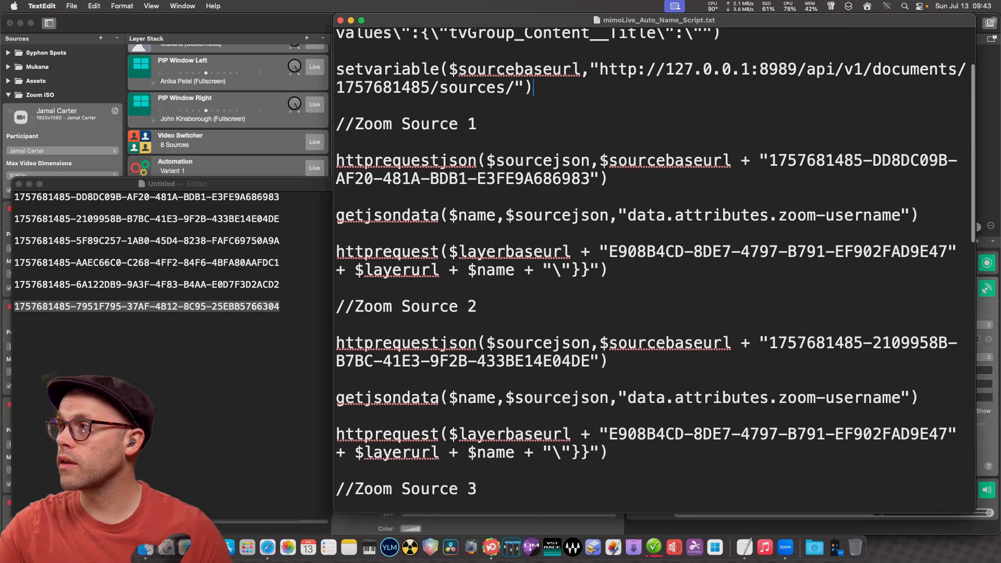
{"action": "left_click", "coordinate": [156, 334]}
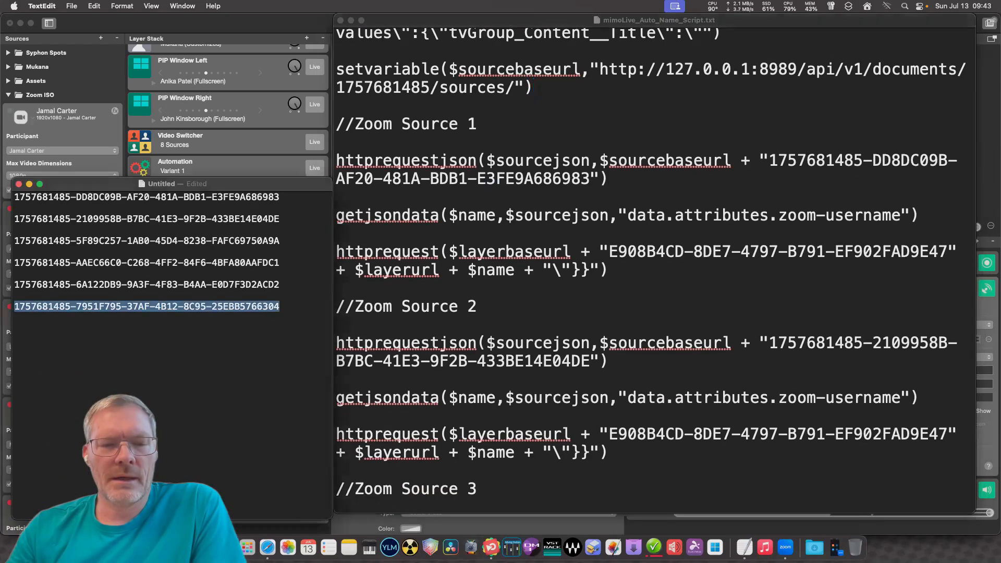
{"action": "left_click", "coordinate": [15, 328]}
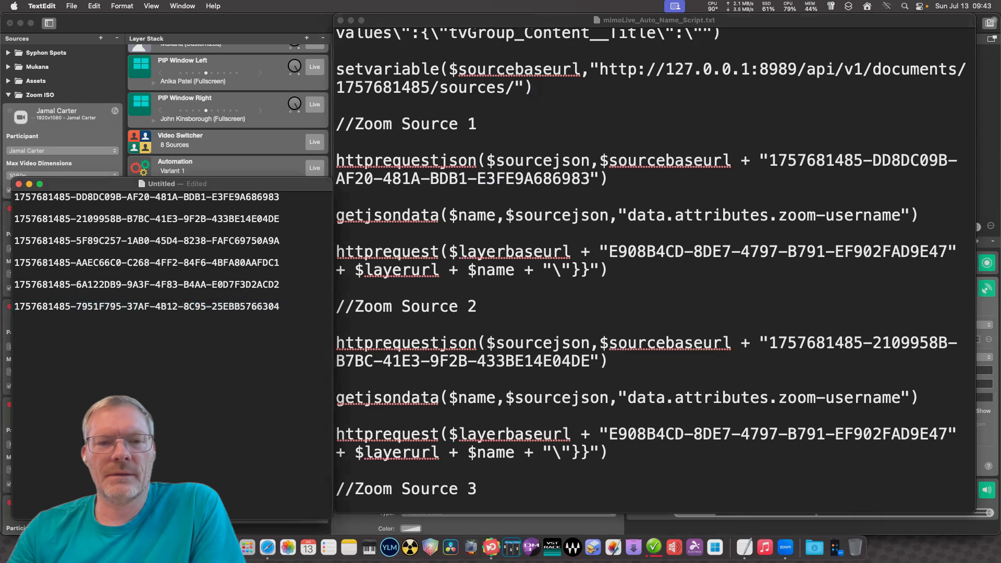
{"action": "key", "text": "super+a"}
{"action": "key", "text": "BackSpace"}
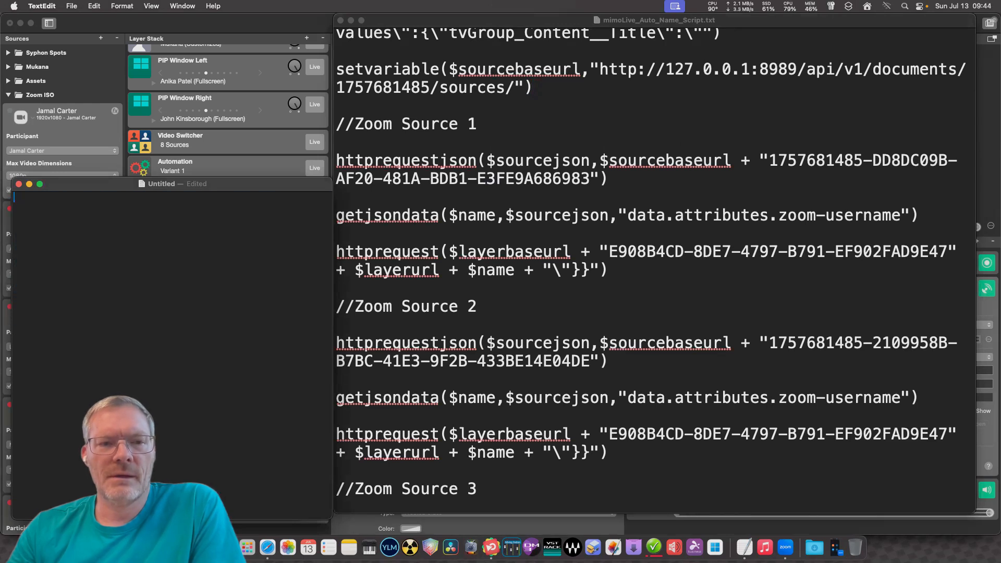
{"action": "key", "text": "super+v"}
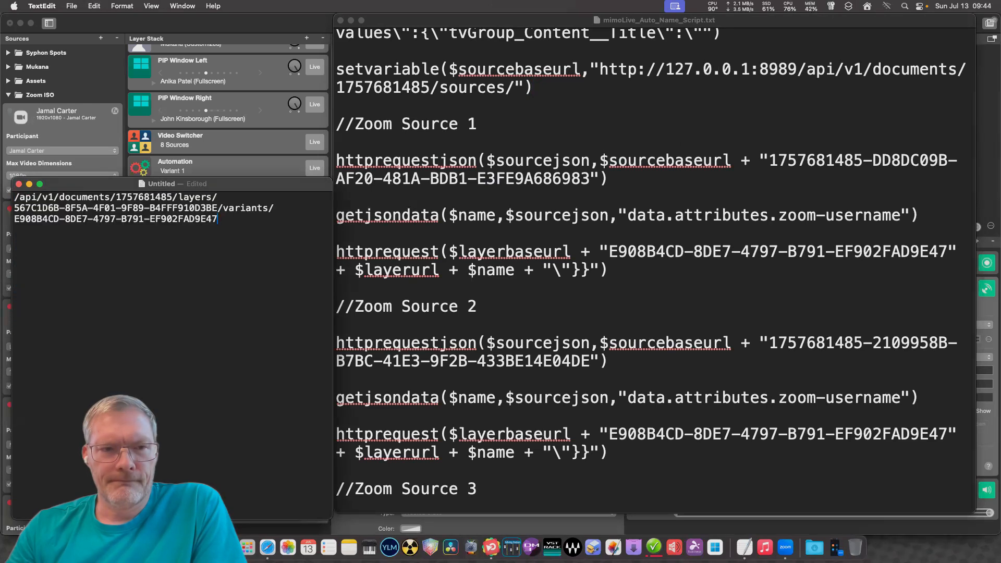
Clear the pasted endpoint and undo the scratch document's edits back to the source ID list.
{"action": "key", "text": "super+a"}
{"action": "key", "text": "BackSpace"}
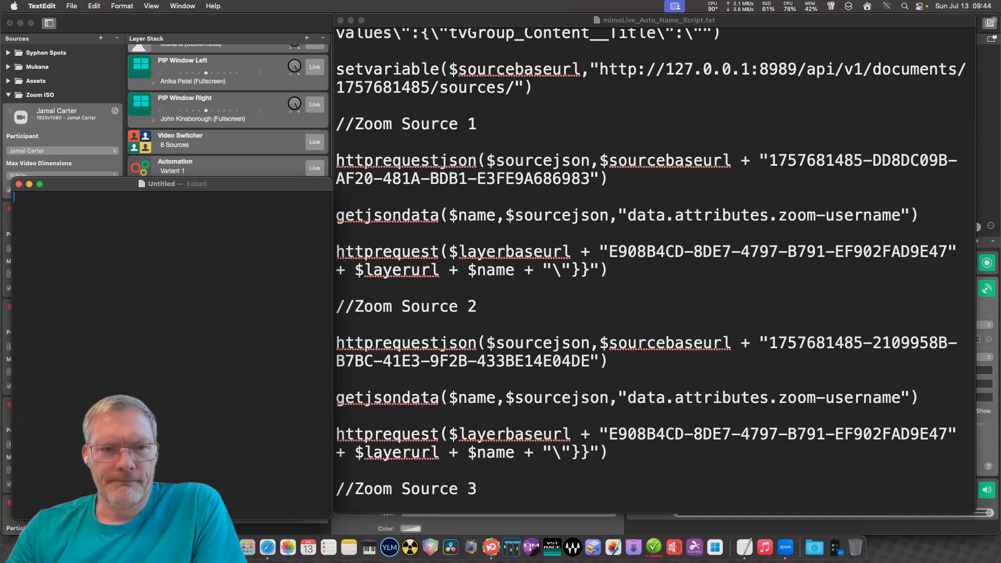
{"action": "key", "text": "super+z"}
{"action": "key", "text": "super+z"}
{"action": "key", "text": "super+z"}
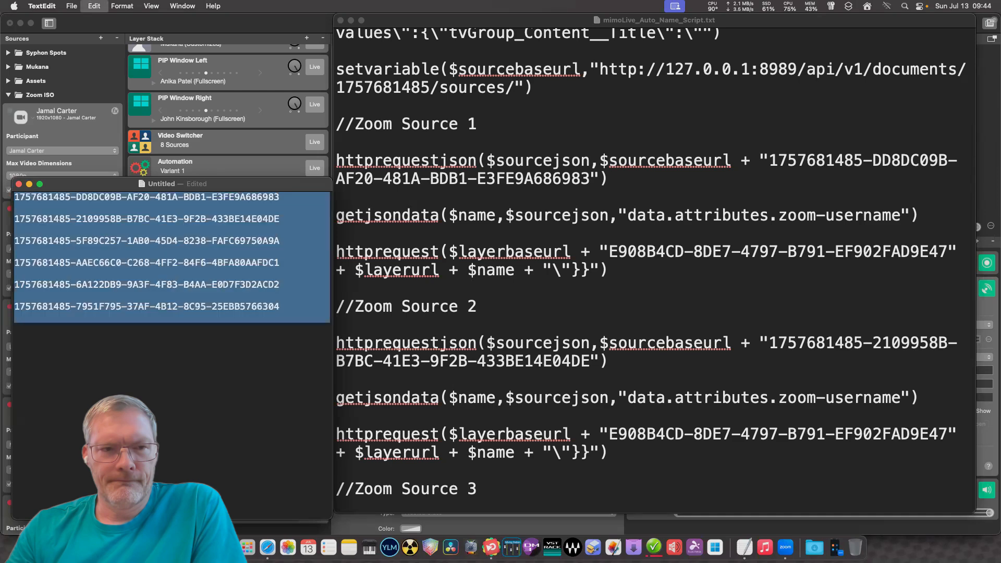
Insert the heading "// Zoom Source 1" above the first source ID in the scratch document, separated by a blank line.
{"action": "left_click", "coordinate": [246, 240]}
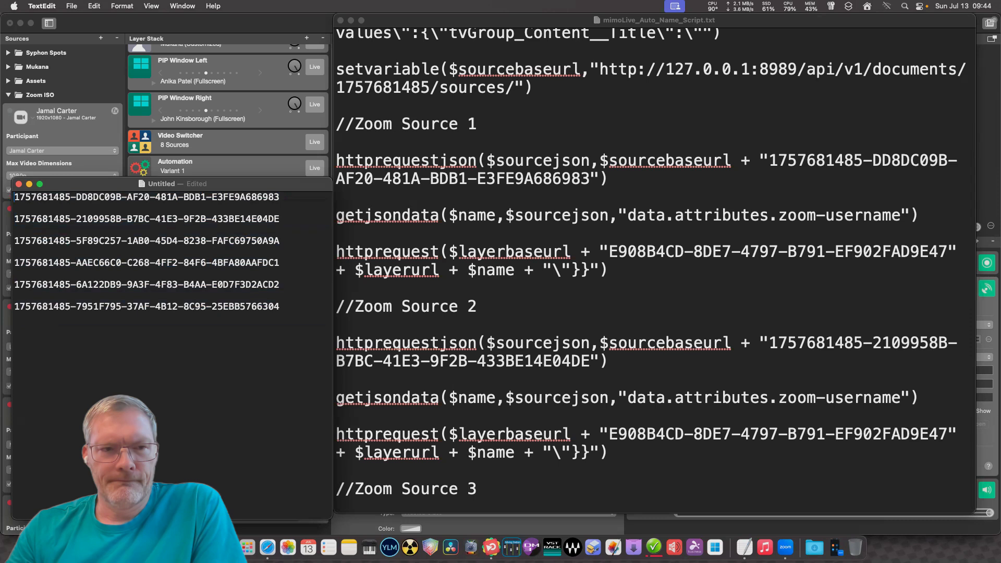
{"action": "type", "text": "// Zoom"}
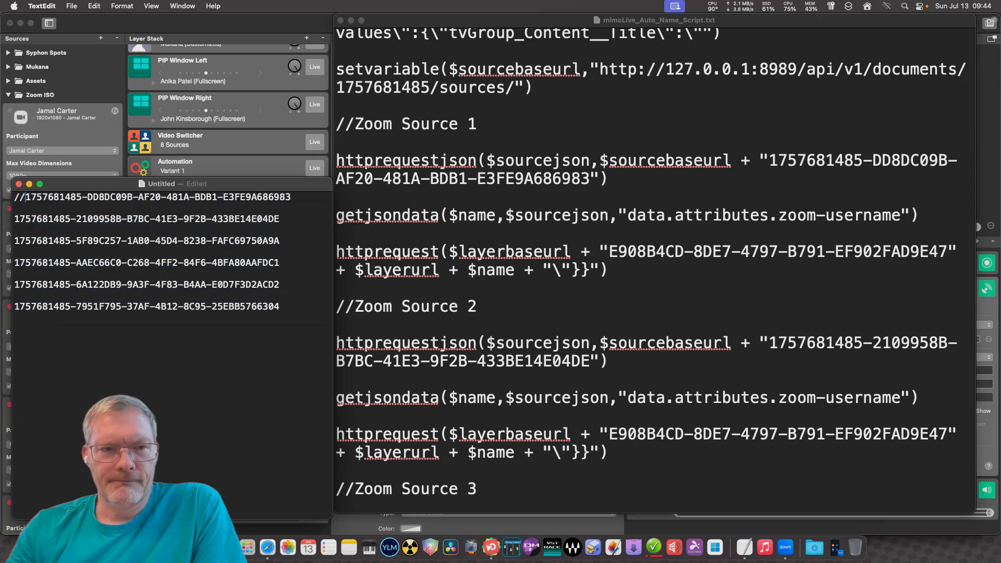
{"action": "type", "text": " Source 1"}
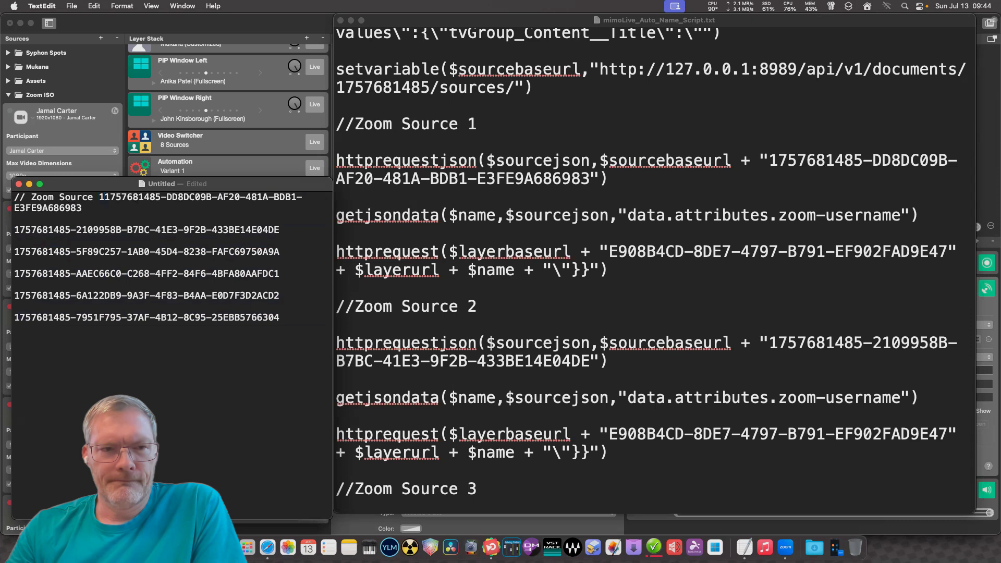
{"action": "key", "text": "Return"}
{"action": "key", "text": "Return"}
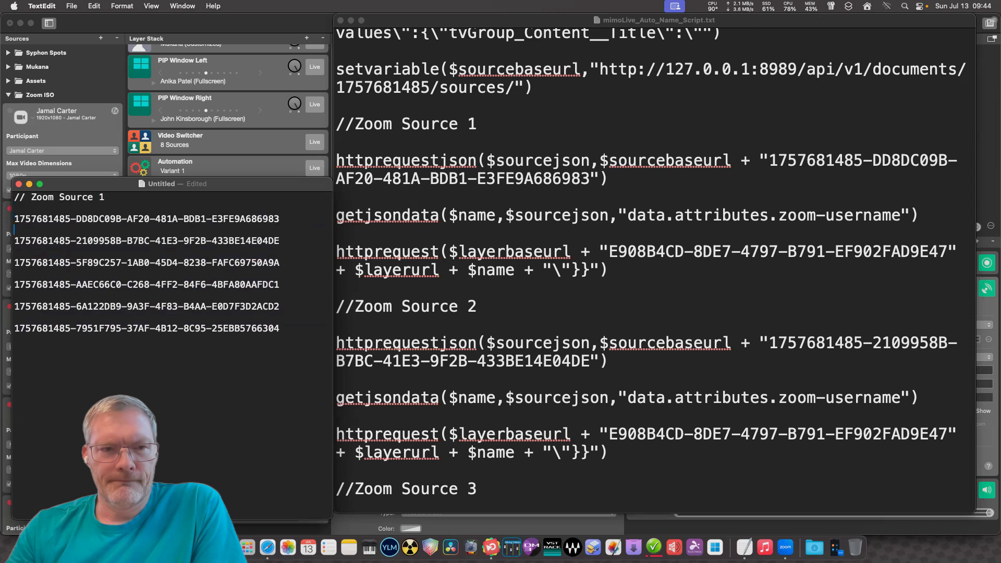
Add the heading "// Zoom Source 2" and a blank line above the scratch document's second source ID.
{"action": "type", "text": "// Zoom Sou"}
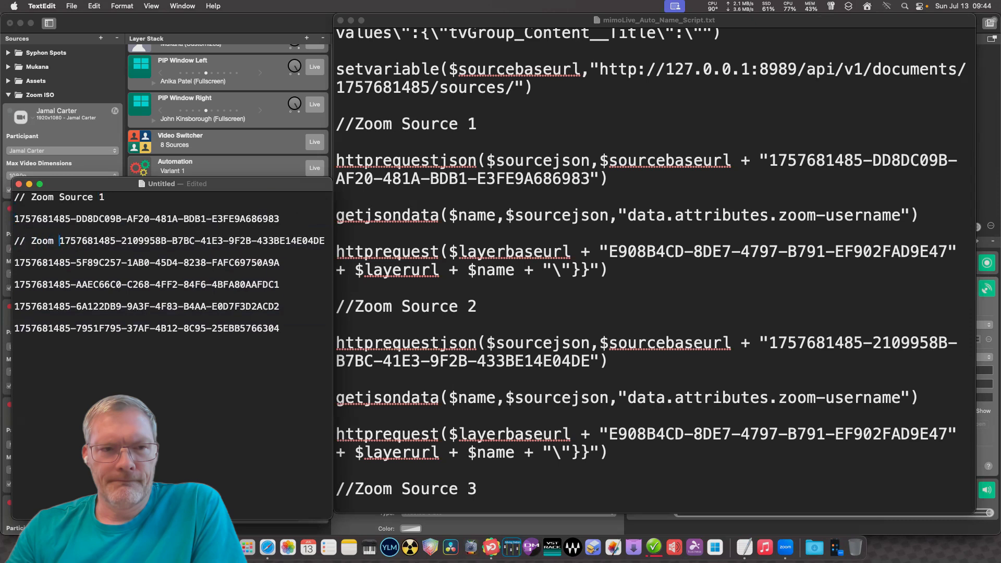
{"action": "type", "text": "rce 2"}
{"action": "key", "text": "Return"}
{"action": "key", "text": "Return"}
{"action": "key", "text": "Down"}
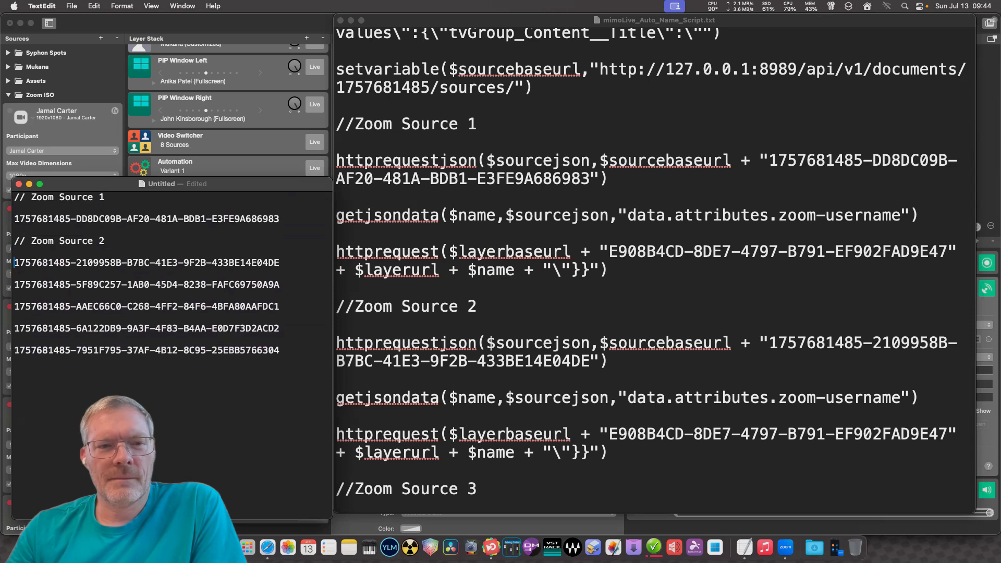
Label the third source ID with the heading "// Zoom Source 3", followed by a blank line.
{"action": "key", "text": "Down"}
{"action": "type", "text": "//"}
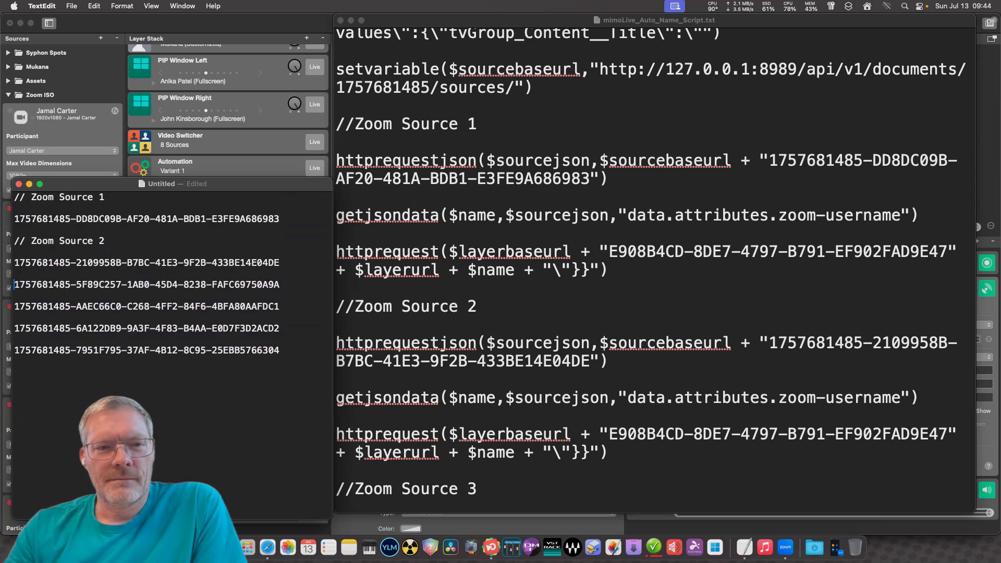
{"action": "type", "text": "Zoom Source "}
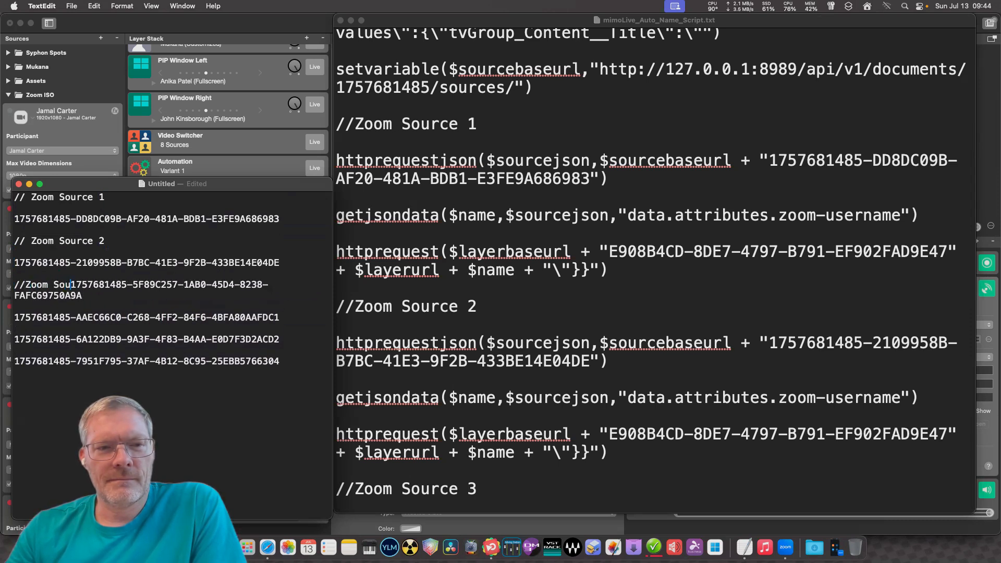
{"action": "type", "text": "3"}
{"action": "key", "text": "Return"}
{"action": "key", "text": "Return"}
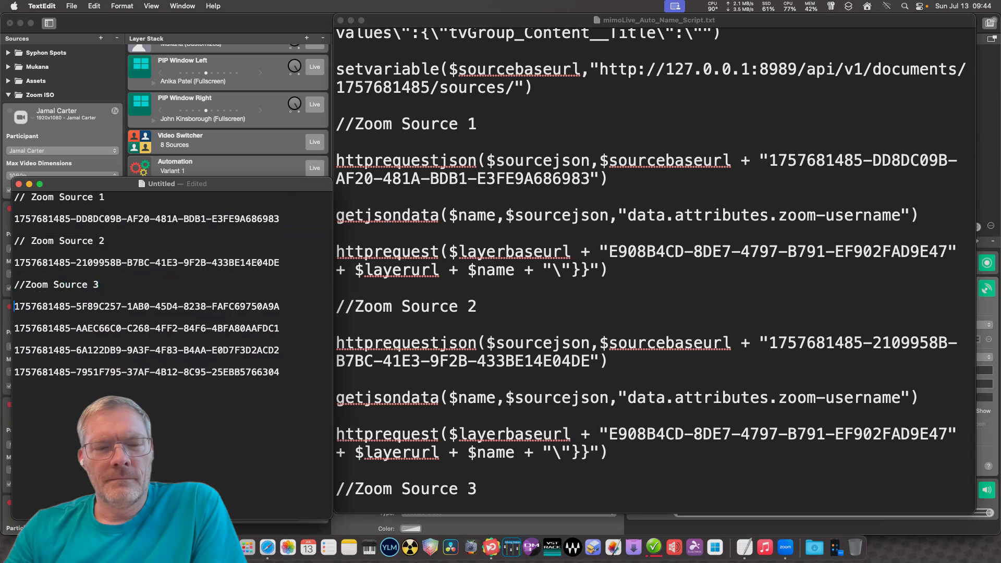
{"action": "left_click", "coordinate": [14, 272]}
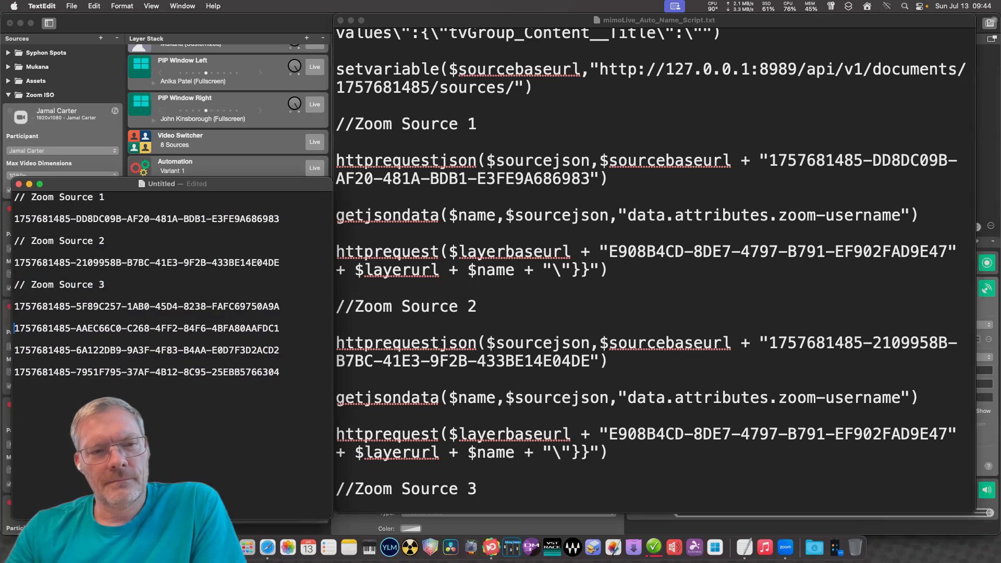
Put the heading "// Zoom Source 4" and a blank line above the fourth source ID, correcting the typos.
{"action": "type", "text": "// mZoo"}
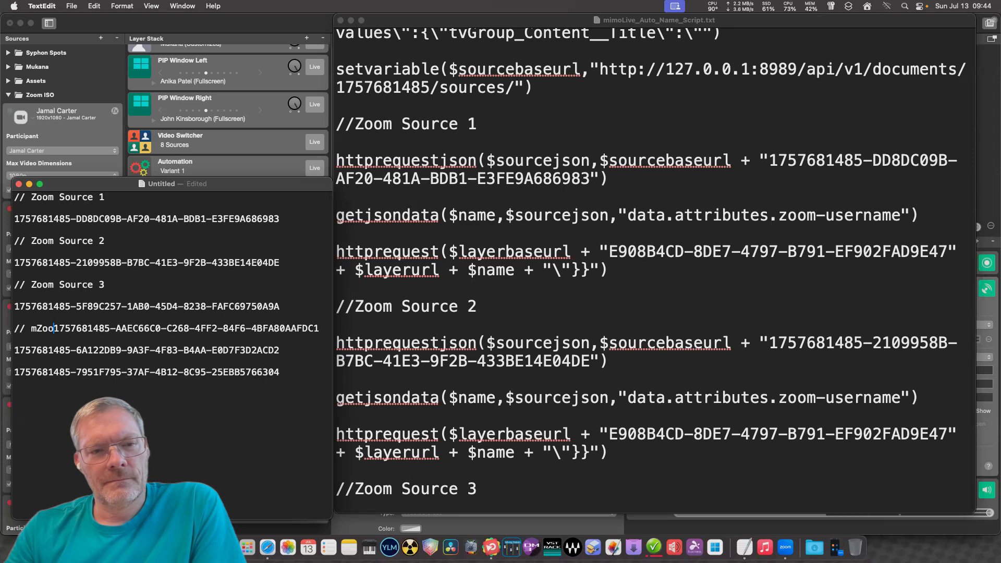
{"action": "key", "text": "BackSpace"}
{"action": "key", "text": "BackSpace"}
{"action": "key", "text": "BackSpace"}
{"action": "key", "text": "BackSpace"}
{"action": "type", "text": "Zoom Sour"}
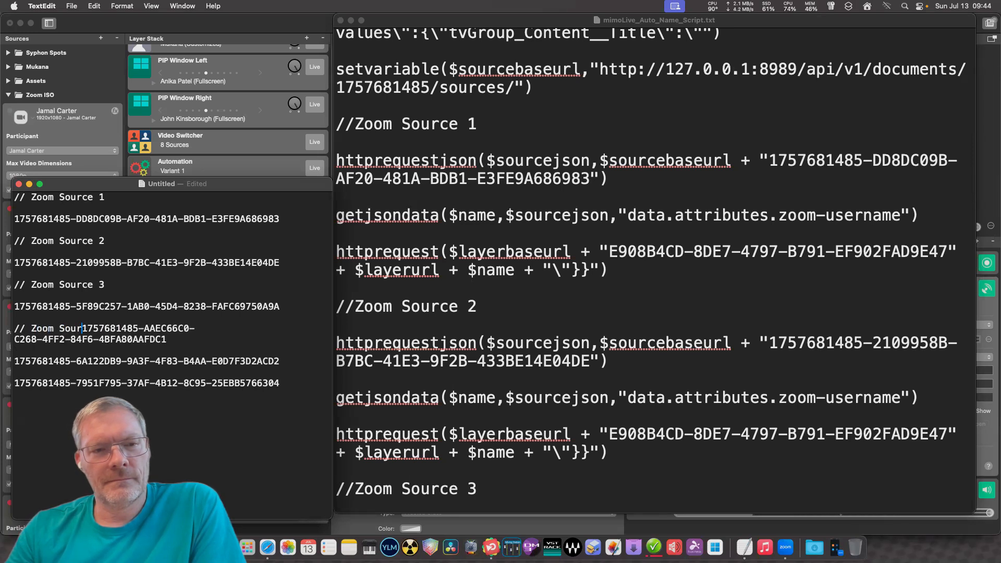
{"action": "type", "text": "ce 4\\"}
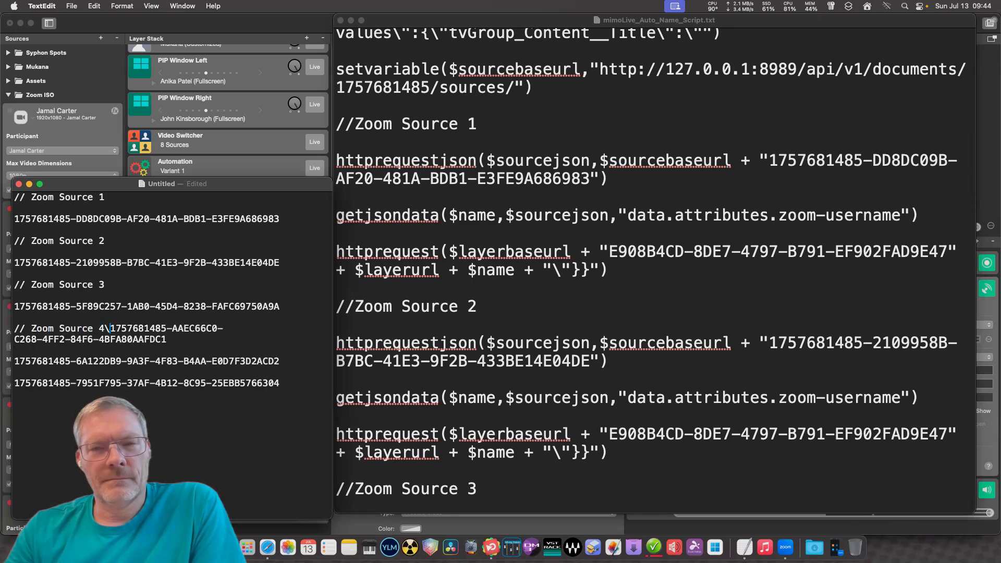
{"action": "key", "text": "BackSpace"}
{"action": "key", "text": "Return"}
{"action": "key", "text": "Return"}
{"action": "key", "text": "Down"}
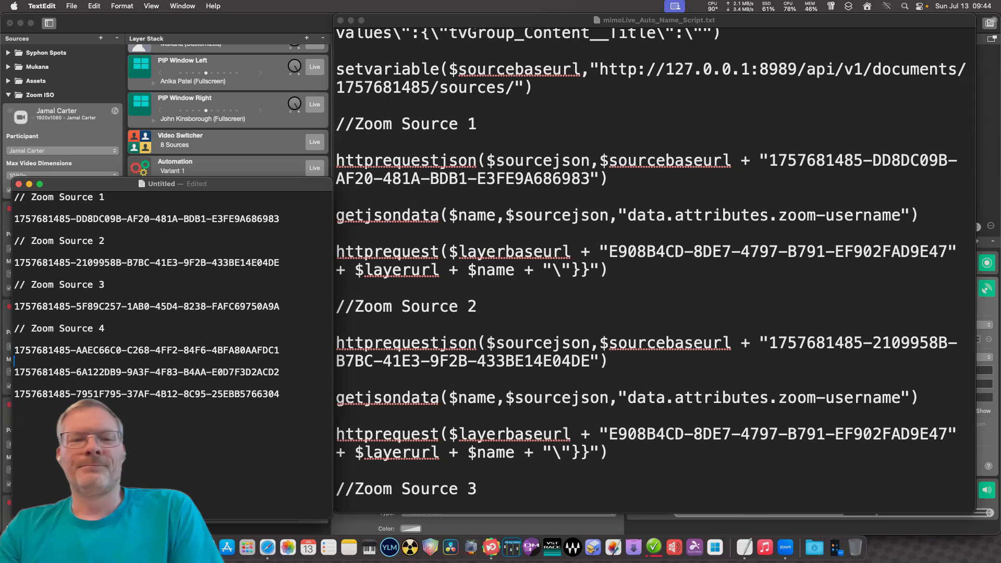
Insert the heading "// Zoom Source 5" and a blank line above the fifth source ID.
{"action": "type", "text": "// Zoom So"}
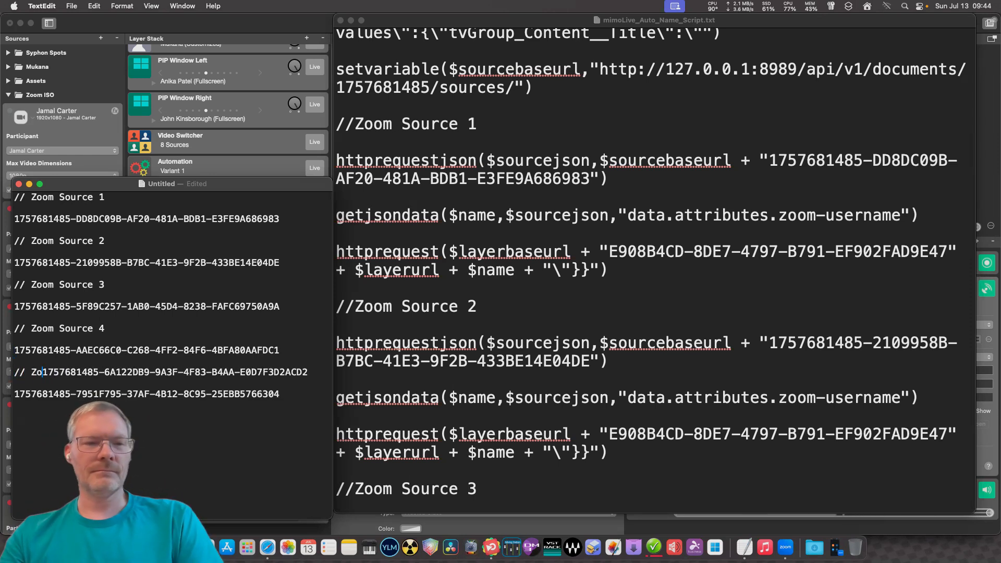
{"action": "type", "text": "urce 5"}
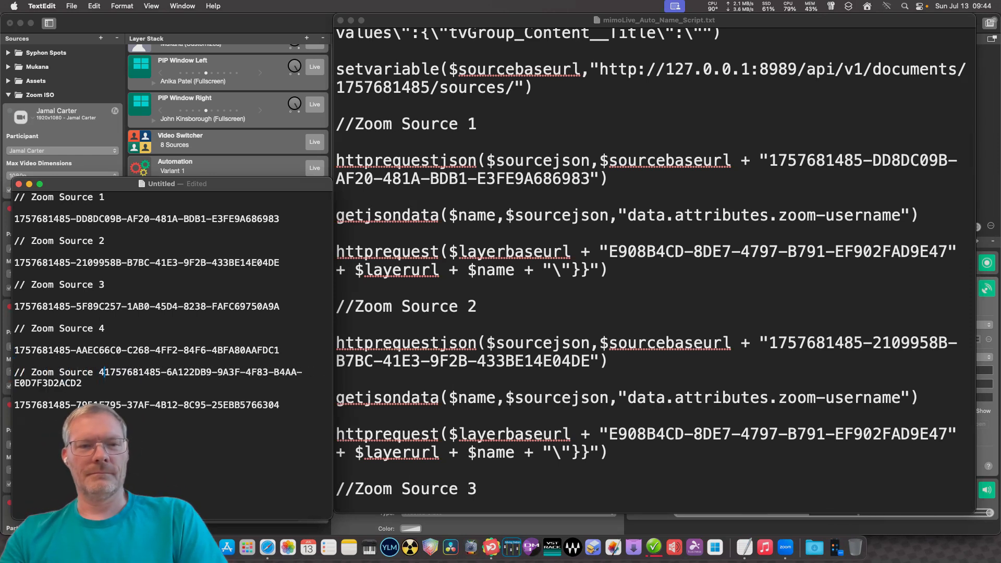
{"action": "key", "text": "Return"}
{"action": "key", "text": "Return"}
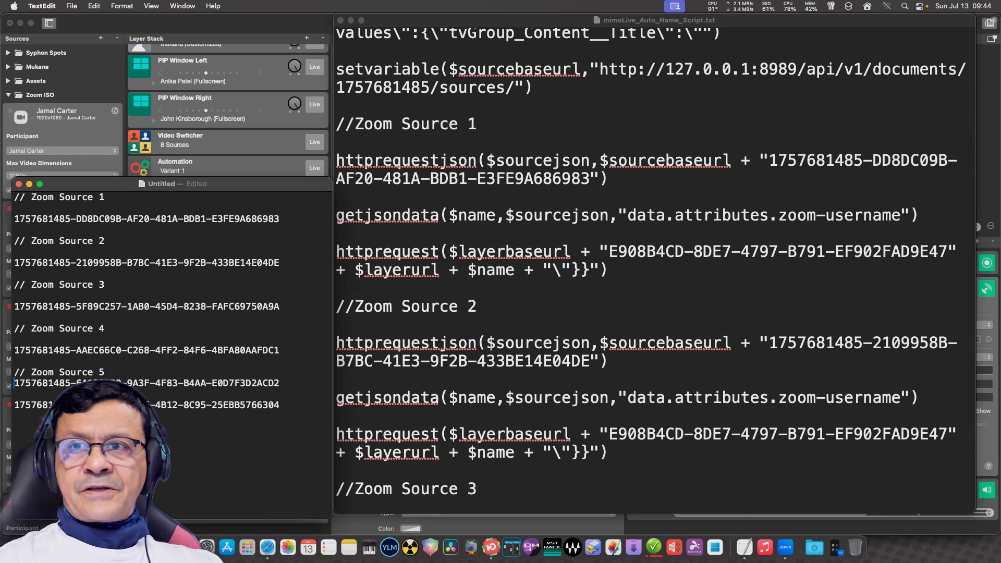
Add the heading "// Zoom Source 6" on its own line above the sixth source ID.
{"action": "left_click", "coordinate": [14, 415]}
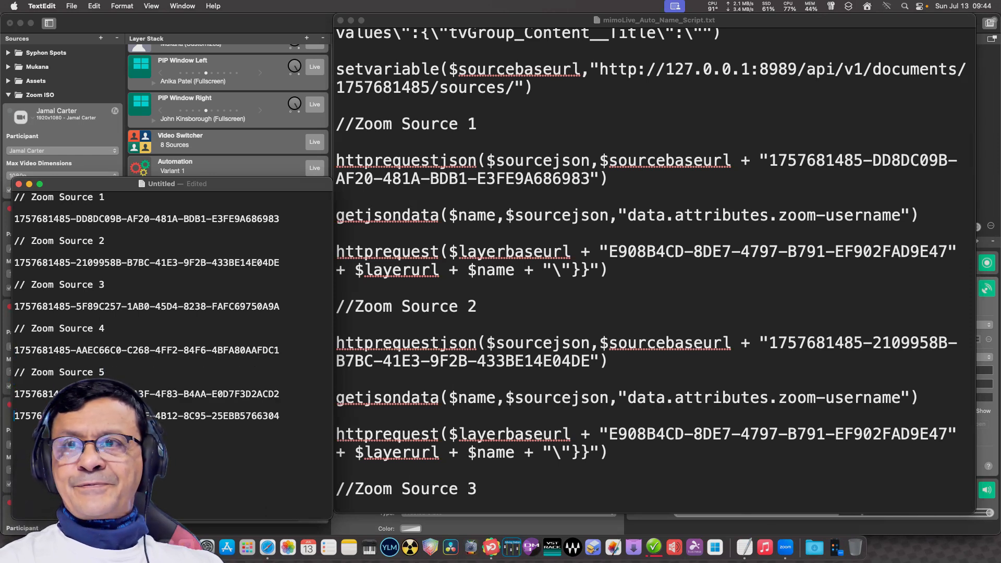
{"action": "type", "text": "// Zoo"}
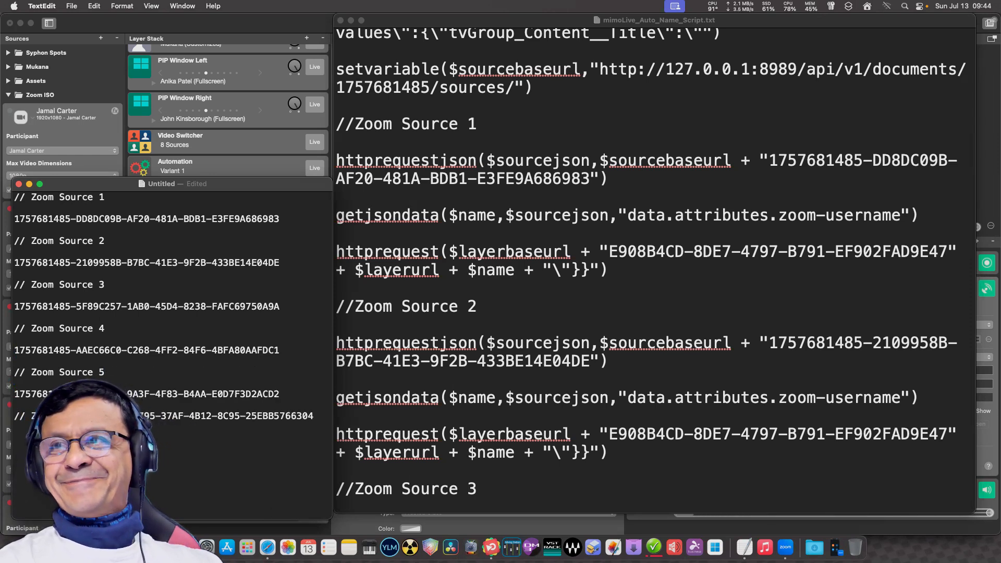
{"action": "type", "text": "m Source 6"}
{"action": "key", "text": "Return"}
{"action": "type", "text": "61"}
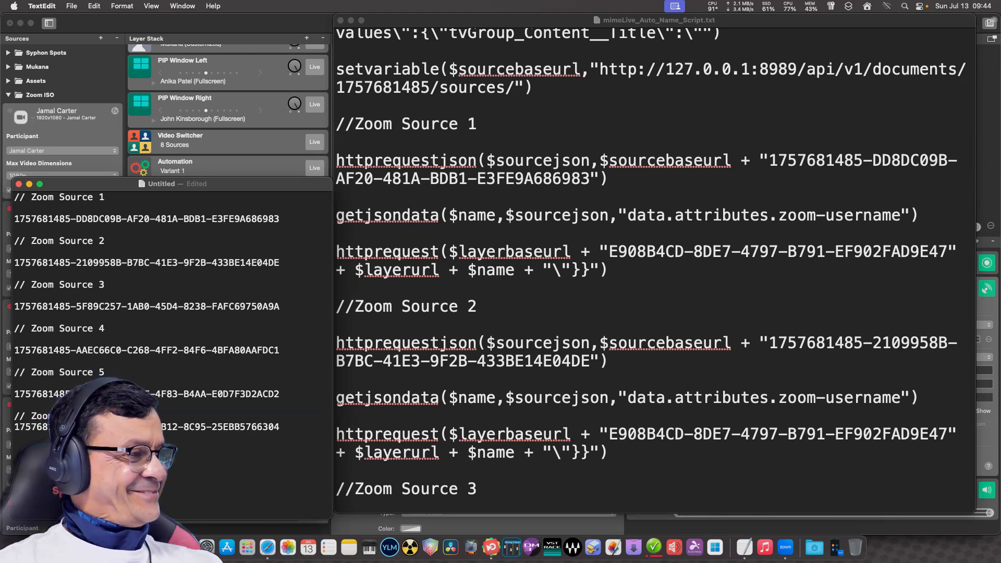
Add a blank line above Zoom Source 6's ID and paste the copied layer variant API endpoint beneath Zoom Source 1's ID.
{"action": "key", "text": "BackSpace"}
{"action": "key", "text": "Return"}
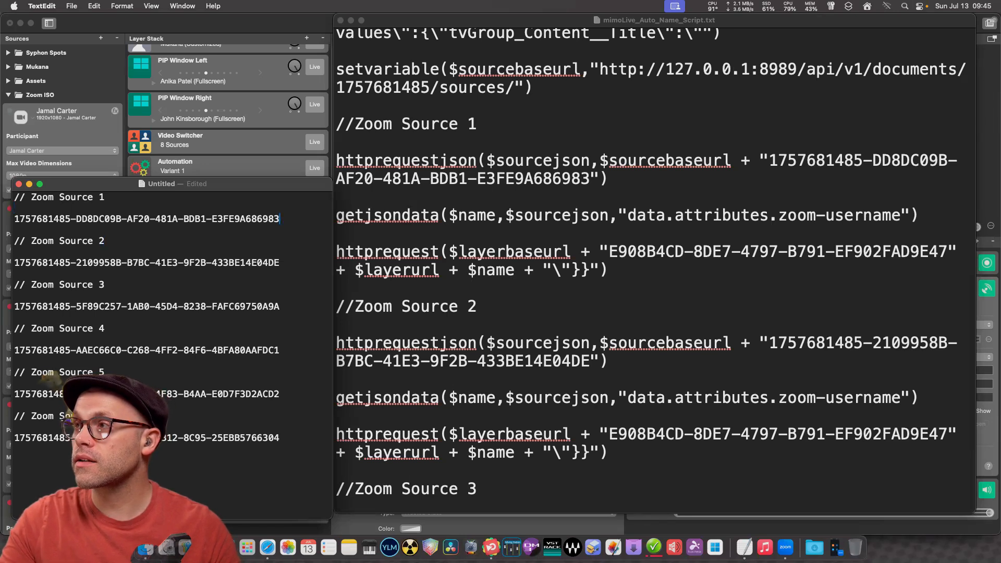
{"action": "key", "text": "Return"}
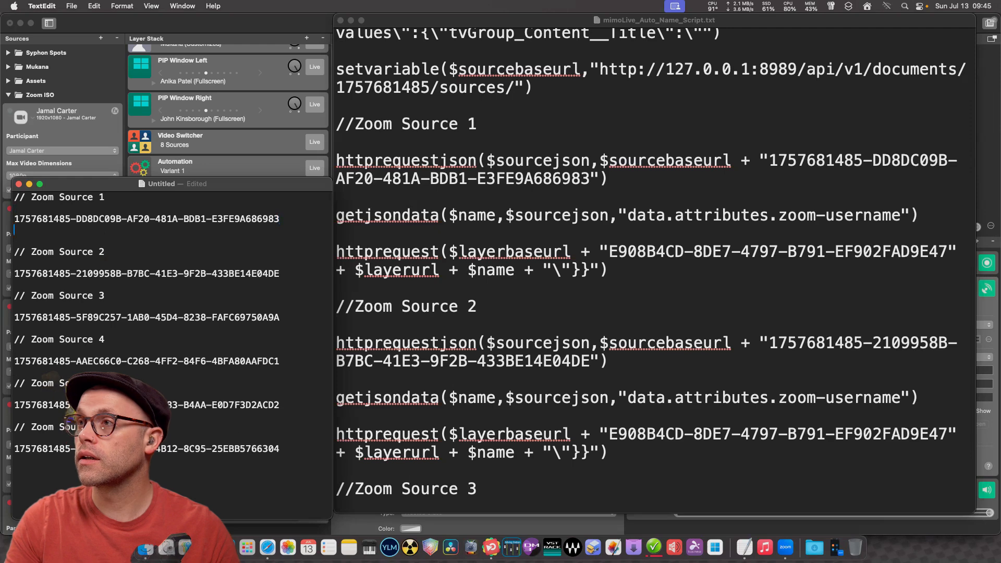
{"action": "key", "text": "Return"}
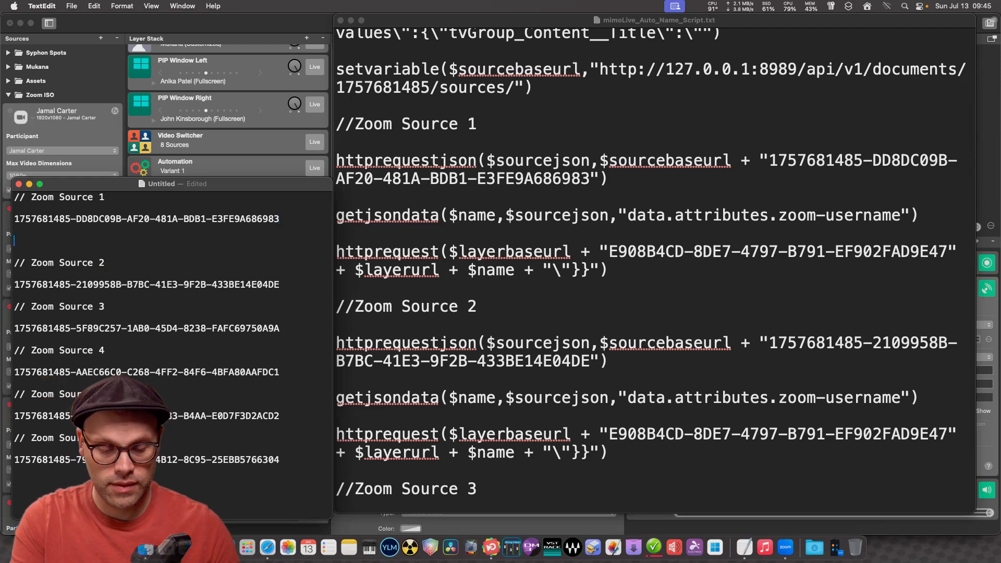
{"action": "key", "text": "super+v"}
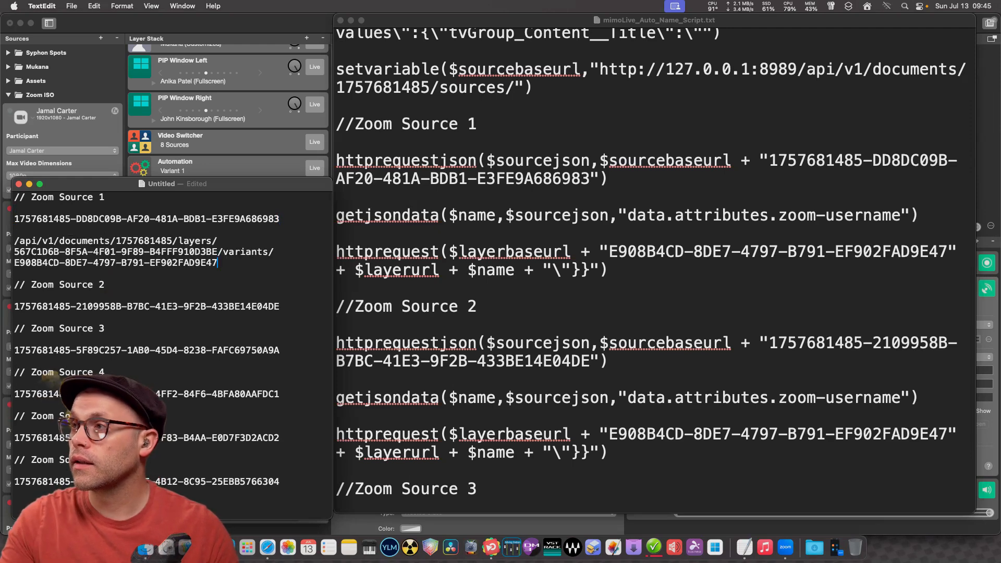
Trim the pasted endpoint under Zoom Source 1 to just the variant ID E908B4CD-8DE7-4797-B791-EF902FAD9E47.
{"action": "key", "text": "Up"}
{"action": "key", "text": "Up"}
{"action": "key", "text": "shift+super+Left"}
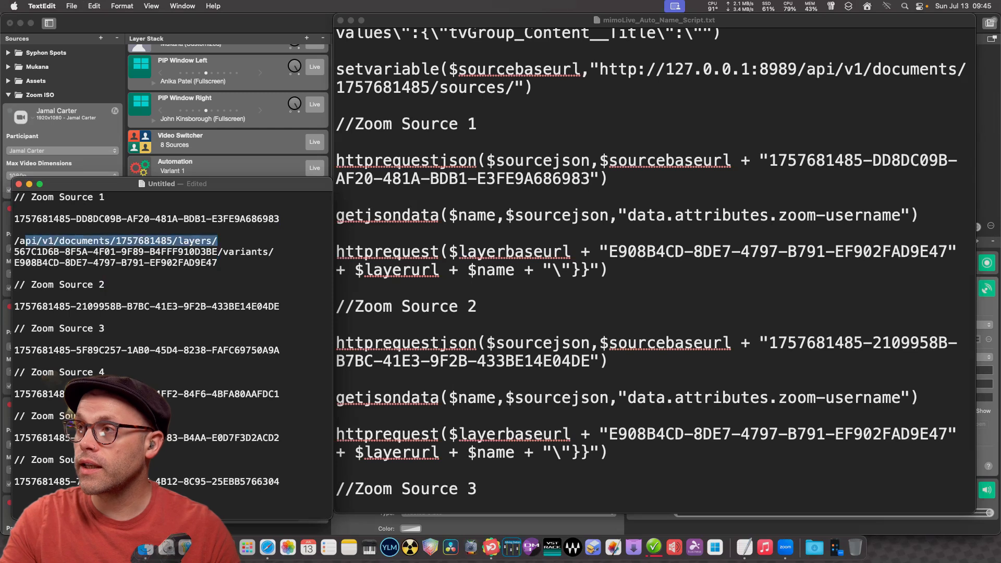
{"action": "key", "text": "BackSpace"}
{"action": "key", "text": "BackSpace"}
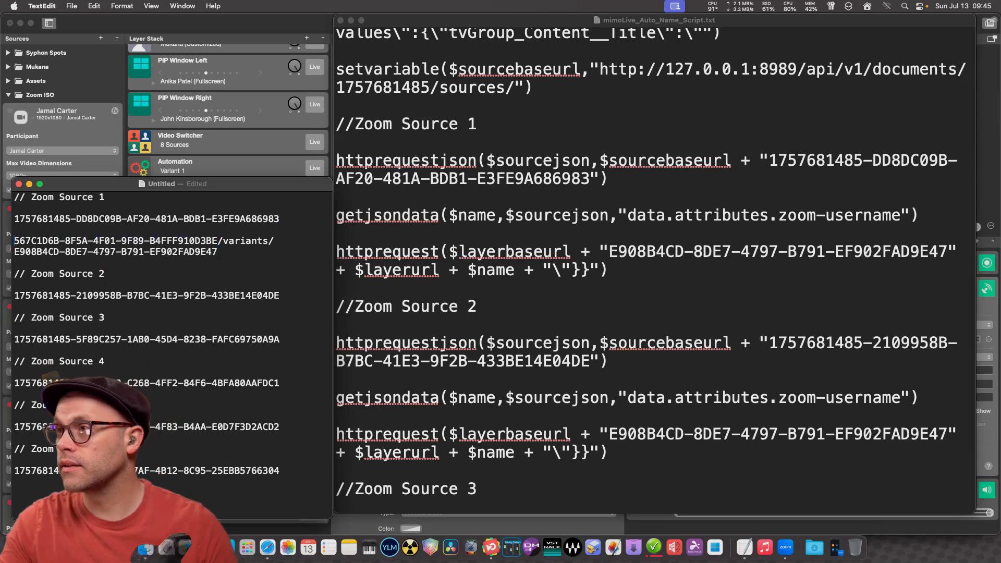
{"action": "left_click", "coordinate": [218, 252]}
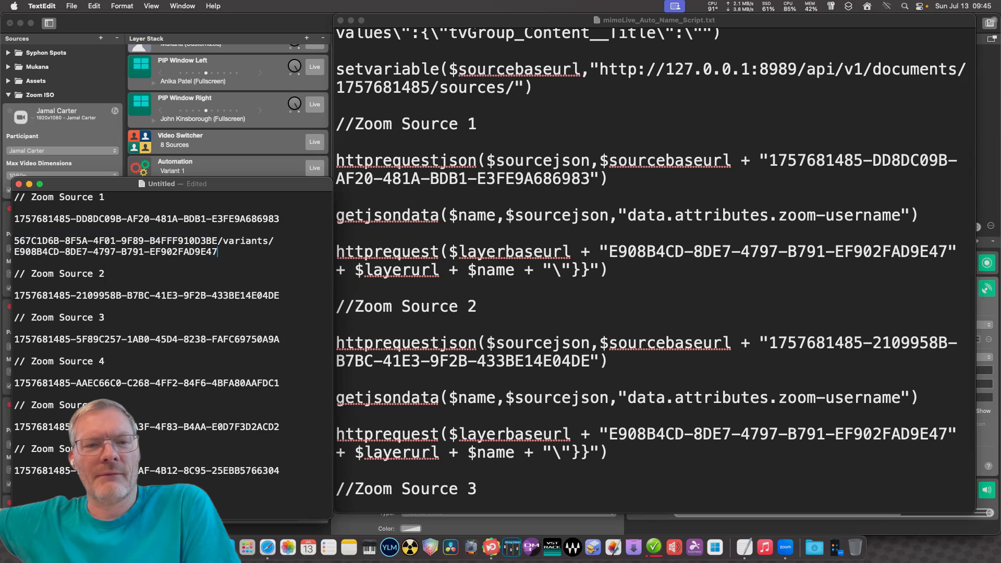
{"action": "key", "text": "super+shift+Left"}
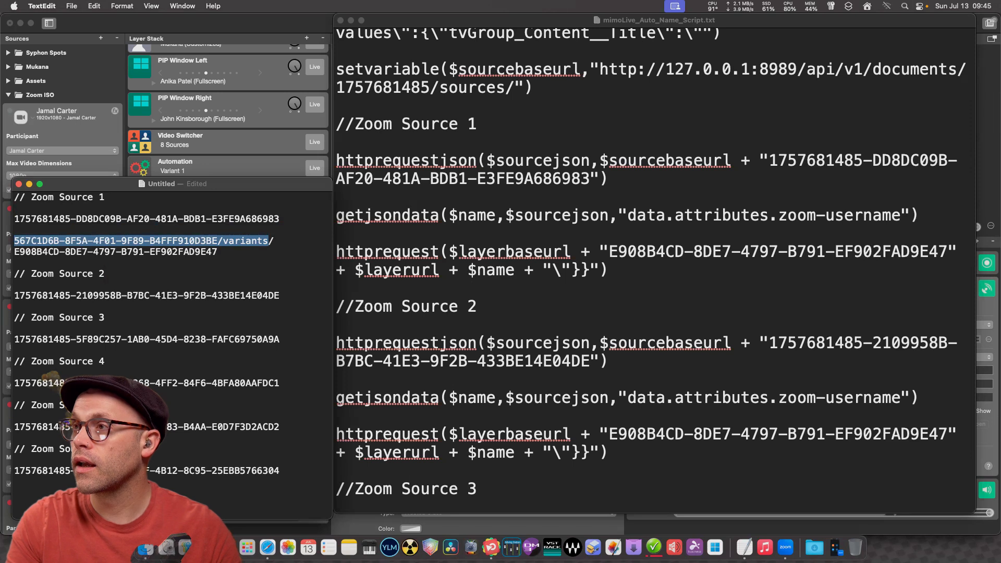
{"action": "key", "text": "BackSpace"}
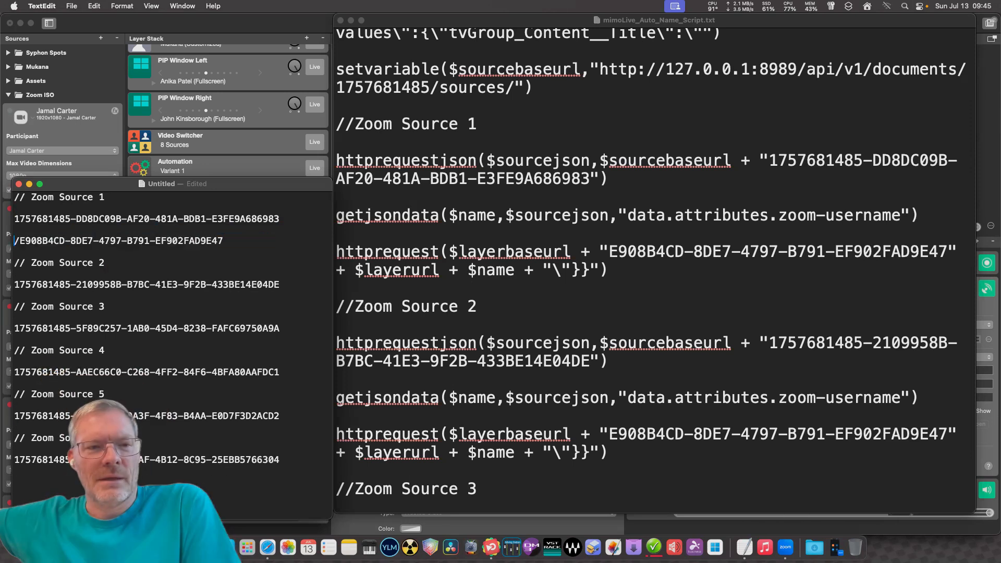
{"action": "key", "text": "BackSpace"}
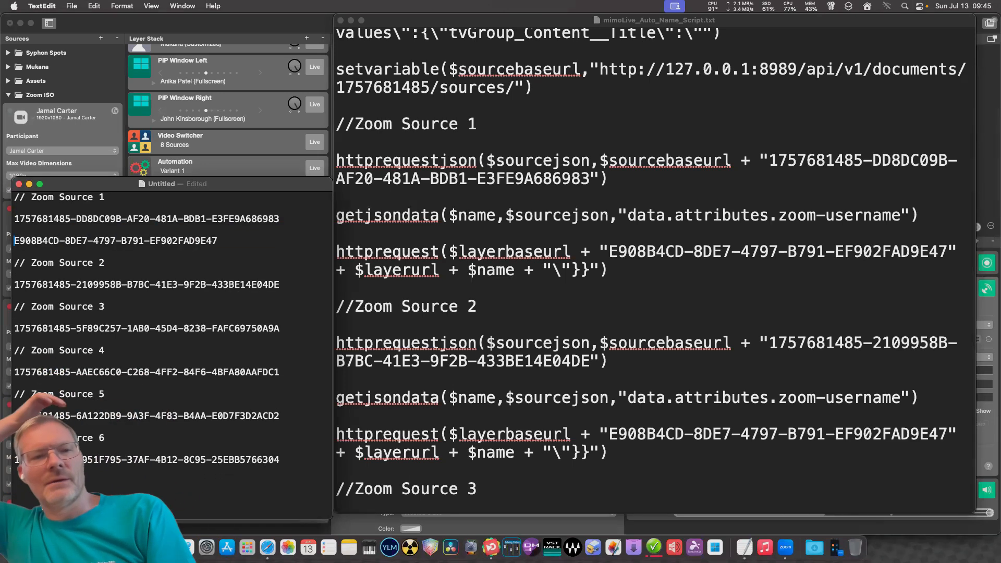
Add the label "Layer variant ID" above the variant ID under Zoom Source 1, separated by a blank line.
{"action": "left_click", "coordinate": [217, 241]}
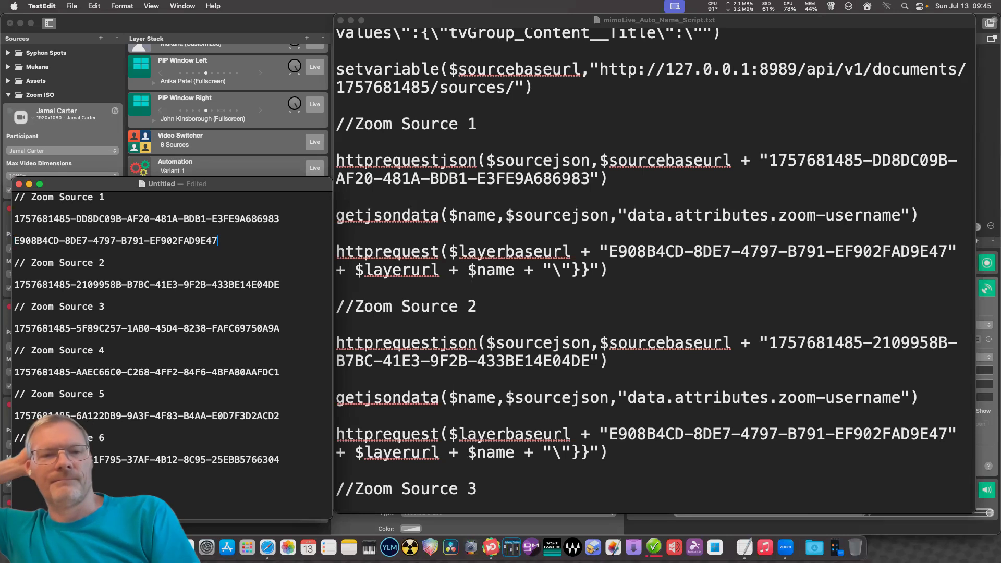
{"action": "left_click", "coordinate": [15, 241]}
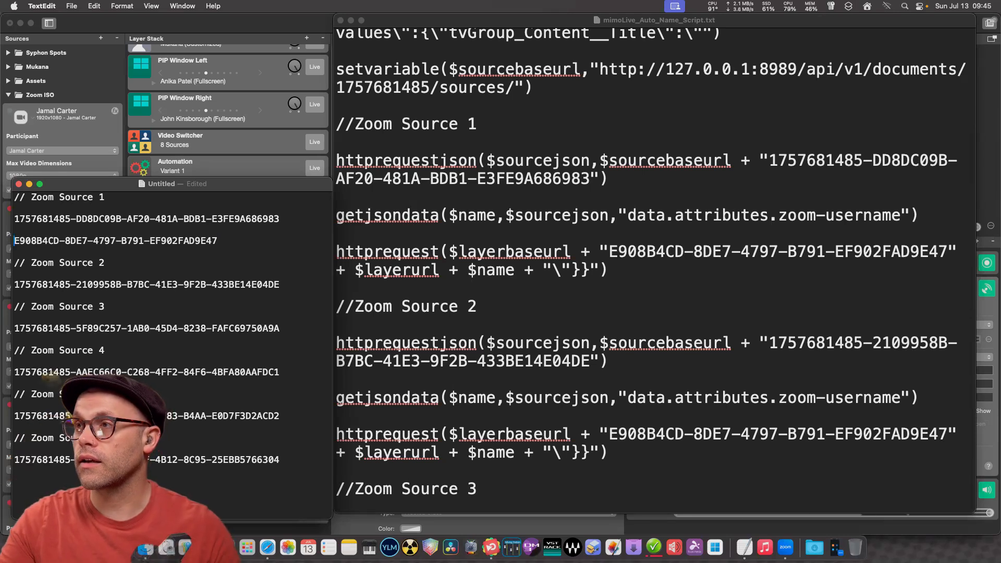
{"action": "key", "text": "Return"}
{"action": "key", "text": "Up"}
{"action": "key", "text": "Up"}
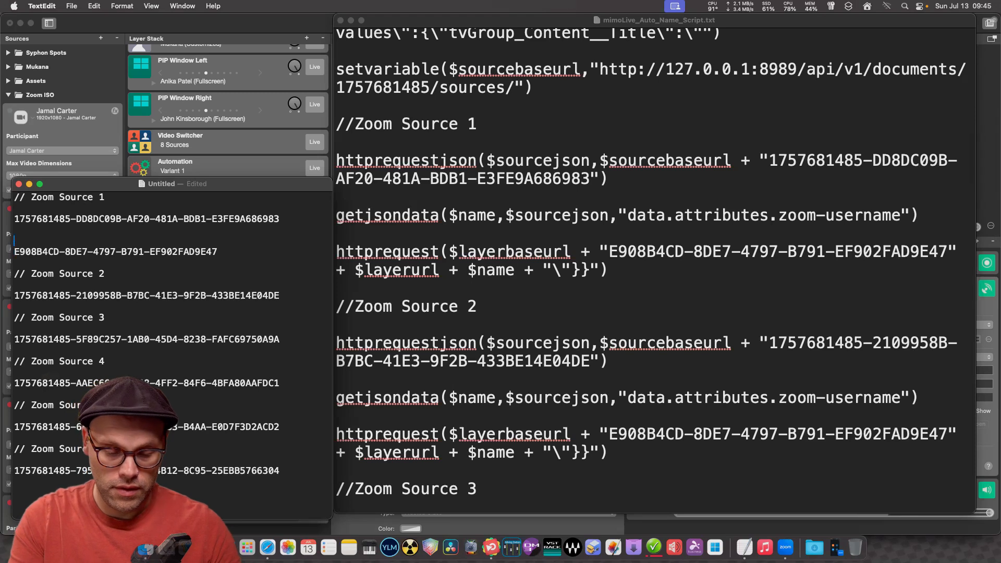
{"action": "type", "text": "Layer varian"}
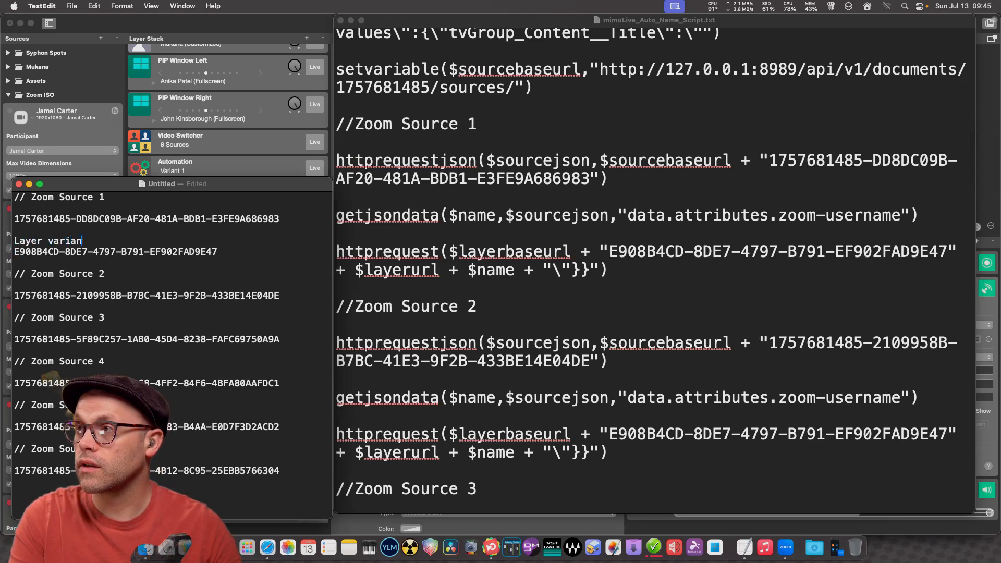
{"action": "type", "text": "t "}
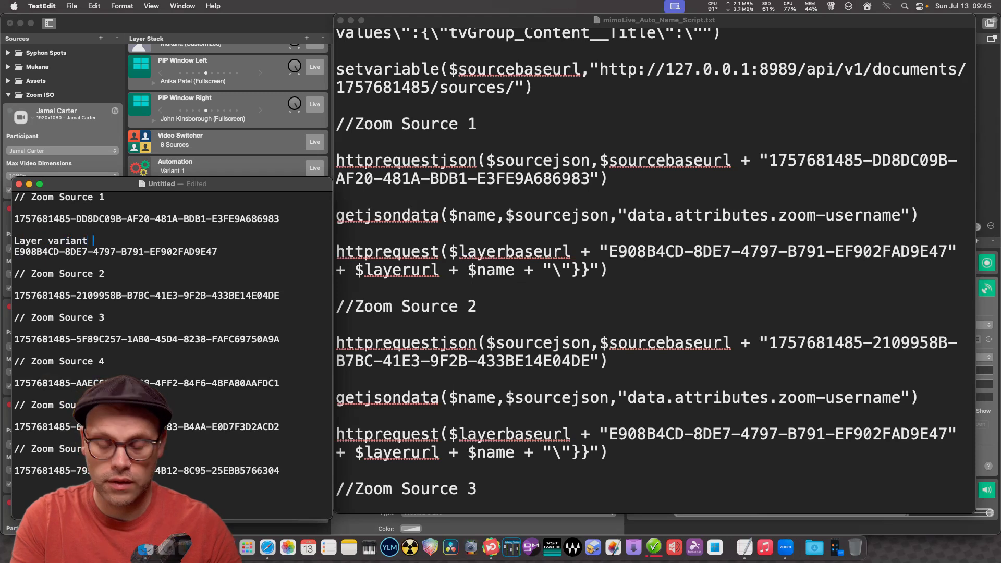
{"action": "type", "text": "ID"}
{"action": "key", "text": "Return"}
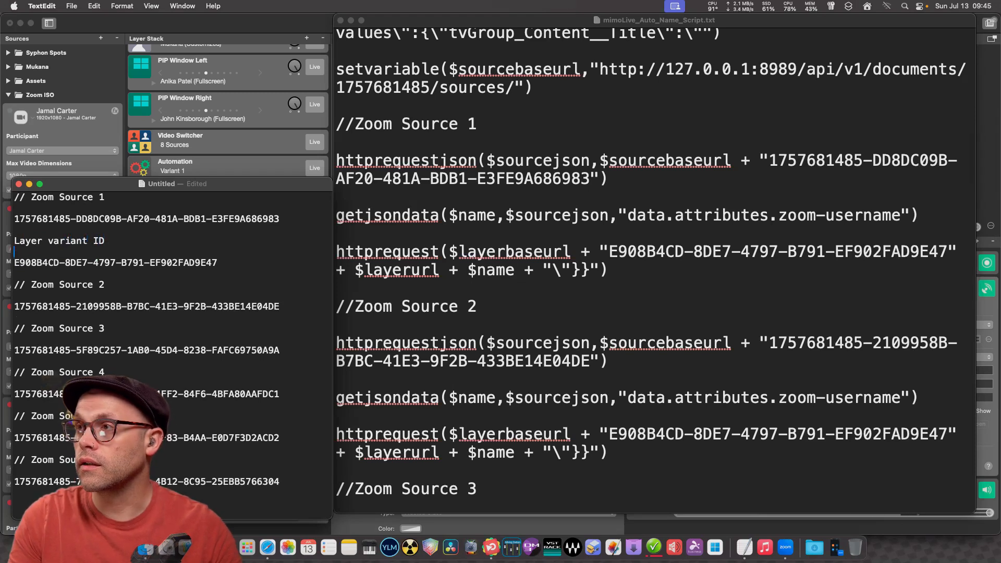
Reword the label above Zoom Source 1's variant ID as "Lower Third Variant ID".
{"action": "key", "text": "Left"}
{"action": "key", "text": "shift+Left"}
{"action": "key", "text": "shift+Left"}
{"action": "key", "text": "shift+Left"}
{"action": "key", "text": "shift+Left"}
{"action": "key", "text": "shift+Left"}
{"action": "key", "text": "shift+Left"}
{"action": "key", "text": "shift+Left"}
{"action": "key", "text": "shift+Left"}
{"action": "key", "text": "shift+Left"}
{"action": "key", "text": "shift+Left"}
{"action": "key", "text": "shift+Left"}
{"action": "key", "text": "shift+Left"}
{"action": "key", "text": "shift+Left"}
{"action": "key", "text": "shift+Left"}
{"action": "key", "text": "shift+Left"}
{"action": "key", "text": "shift+Left"}
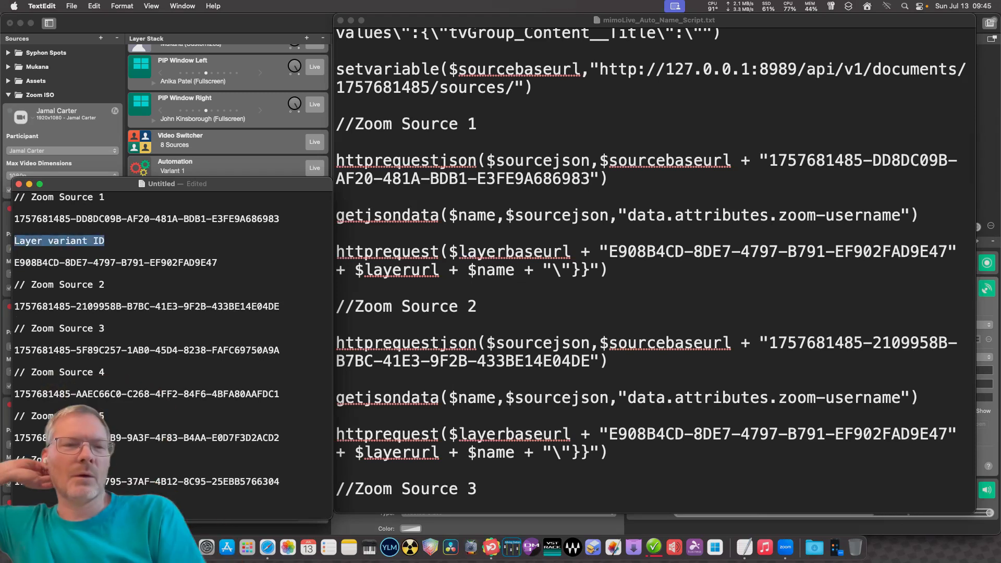
{"action": "key", "text": "Right"}
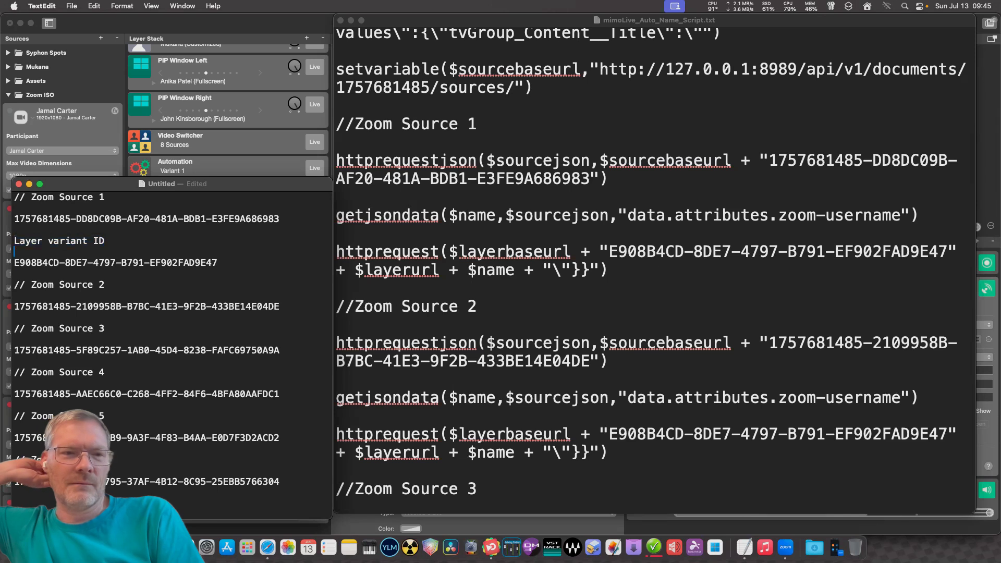
{"action": "left_click", "coordinate": [14, 240]}
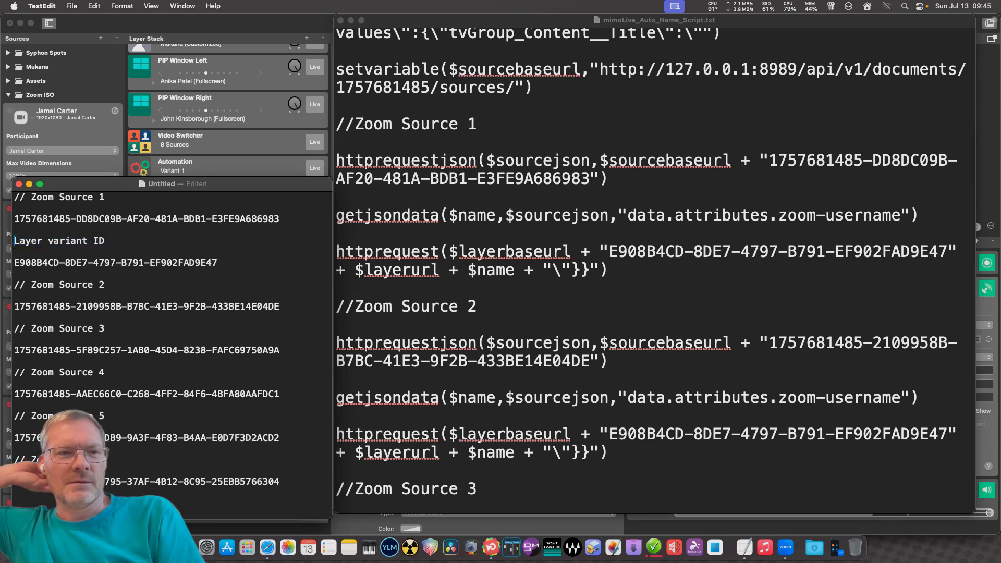
{"action": "type", "text": "Lower "}
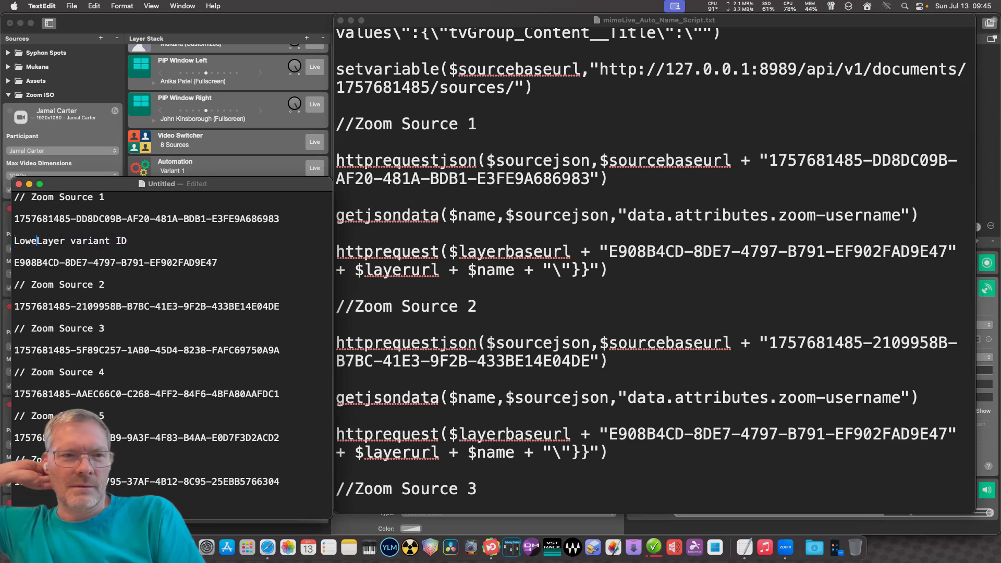
{"action": "type", "text": "Third"}
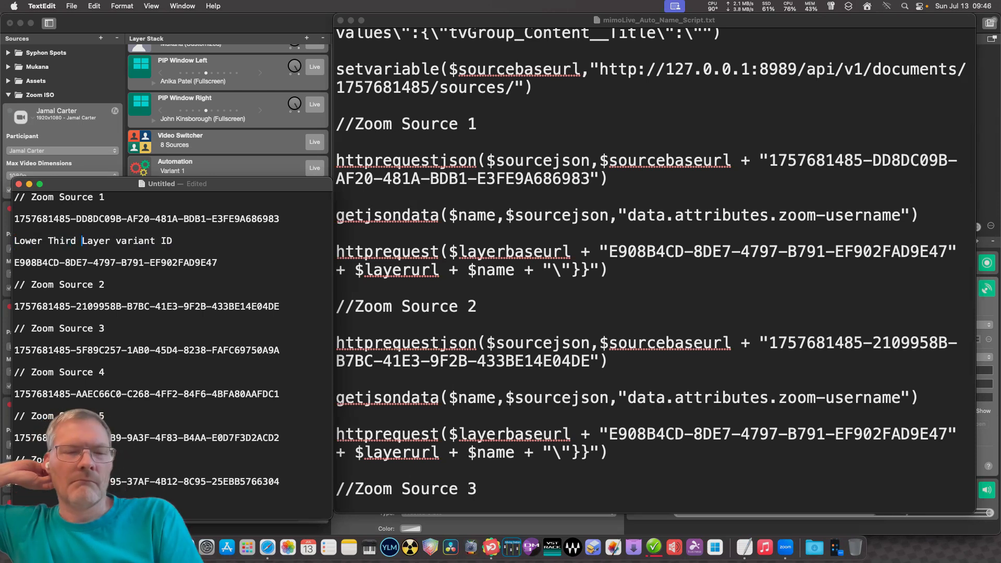
{"action": "key", "text": "shift+Right"}
{"action": "key", "text": "shift+Right"}
{"action": "key", "text": "shift+Right"}
{"action": "key", "text": "shift+Right"}
{"action": "key", "text": "BackSpace"}
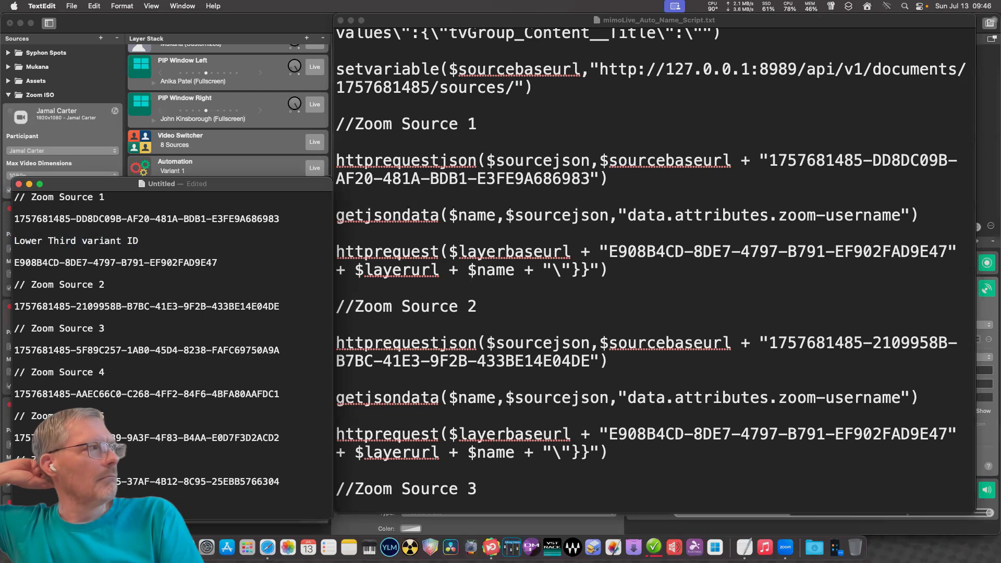
{"action": "key", "text": "shift+Right"}
{"action": "type", "text": "V"}
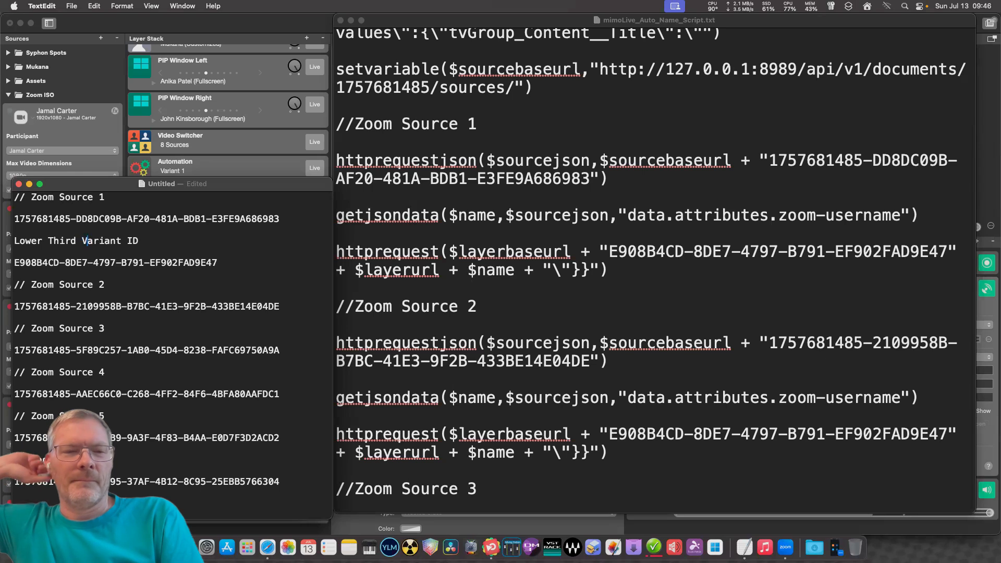
Copy the "Lower Third Variant ID" label and paste it beneath Zoom Source 2's ID, with blank lines around it.
{"action": "key", "text": "super+shift+Right"}
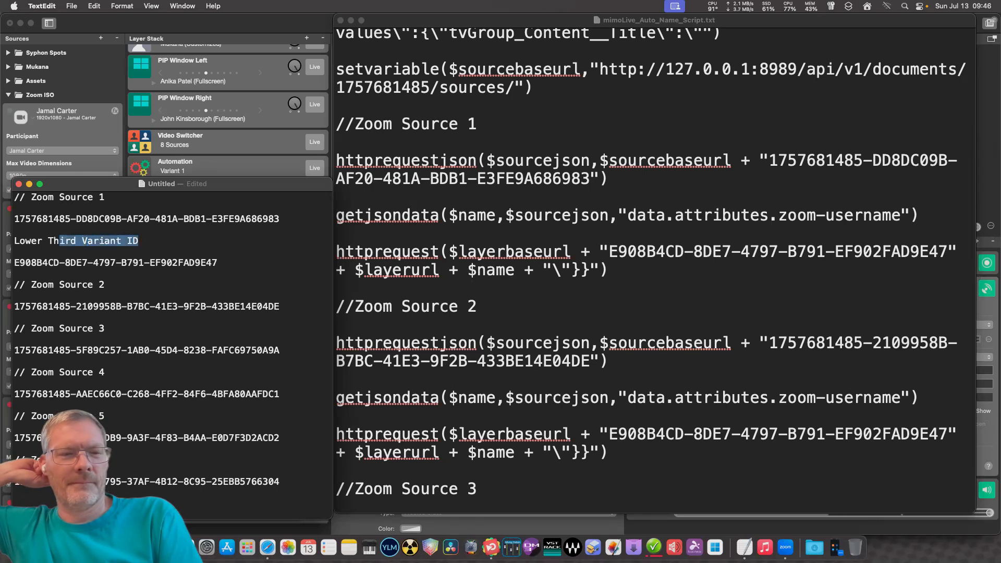
{"action": "key", "text": "super+shift+Left"}
{"action": "key", "text": "super+c"}
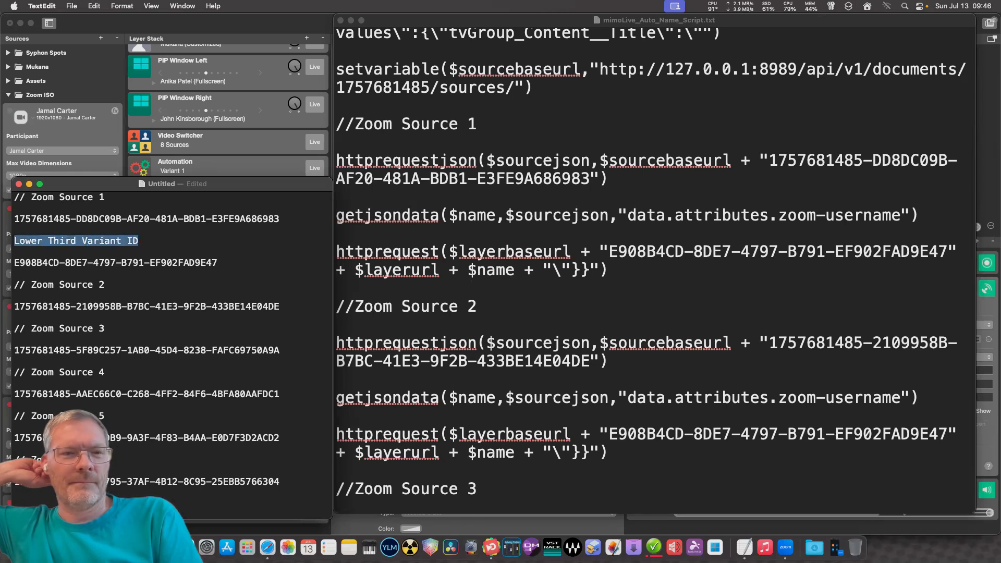
{"action": "left_click", "coordinate": [14, 316]}
{"action": "key", "text": "Return"}
{"action": "key", "text": "super+v"}
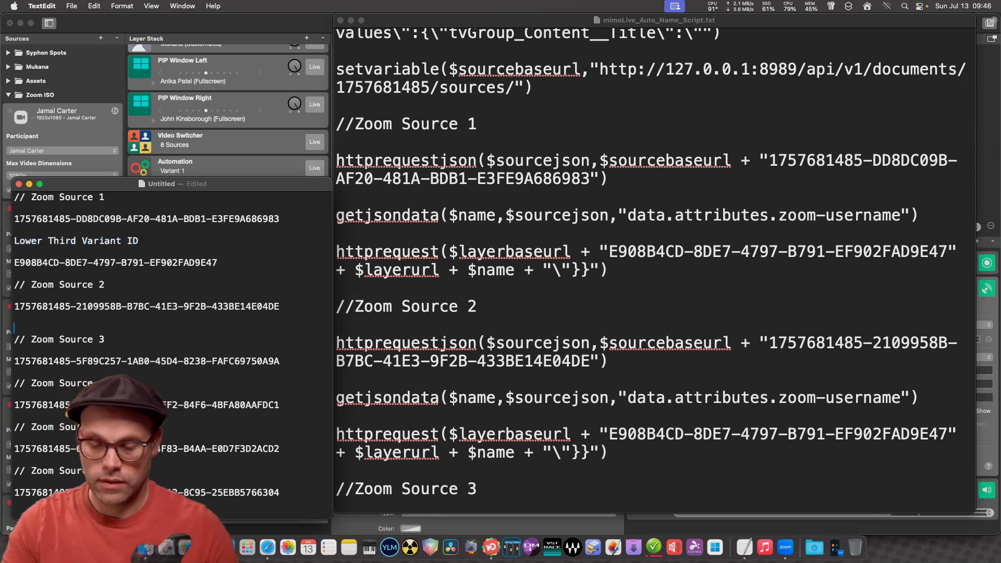
{"action": "key", "text": "Return"}
{"action": "key", "text": "Return"}
Paste the "Lower Third Variant ID" label beneath the IDs of Zoom Source 3 and Zoom Source 4, with spacing lines.
{"action": "key", "text": "Down"}
{"action": "key", "text": "Down"}
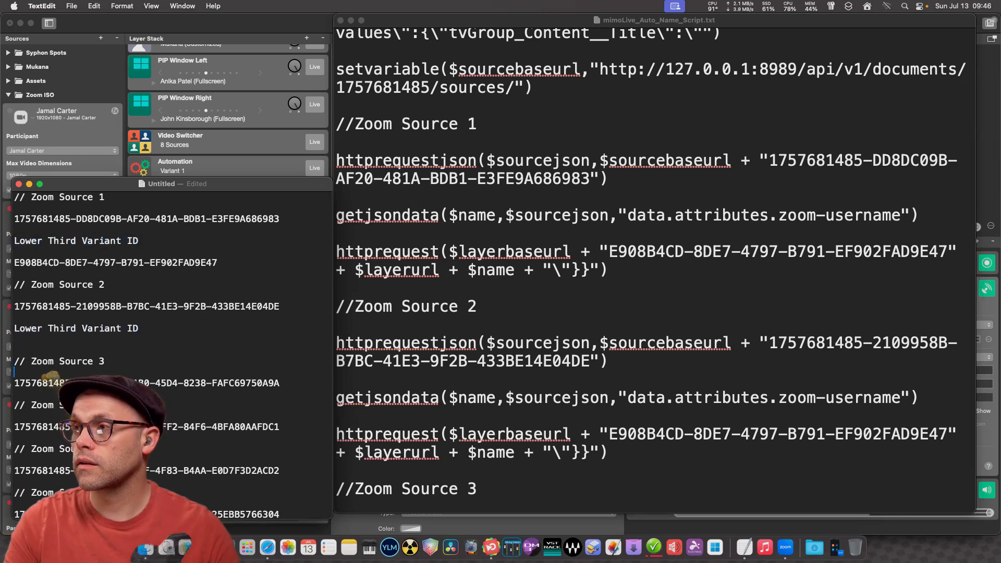
{"action": "key", "text": "Return"}
{"action": "key", "text": "super+v"}
{"action": "key", "text": "Return"}
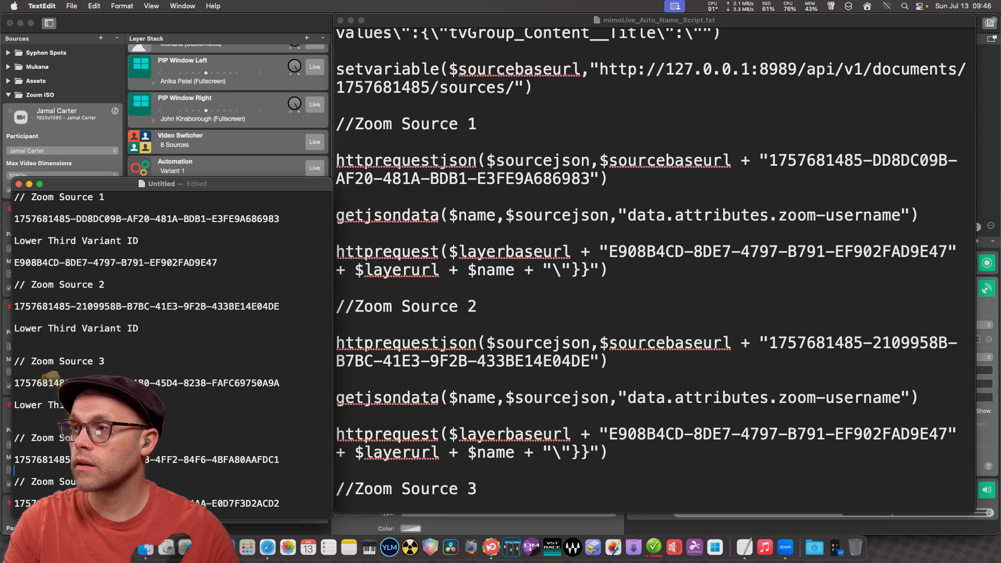
{"action": "key", "text": "Return"}
{"action": "key", "text": "super+v"}
{"action": "key", "text": "Return"}
{"action": "key", "text": "Return"}
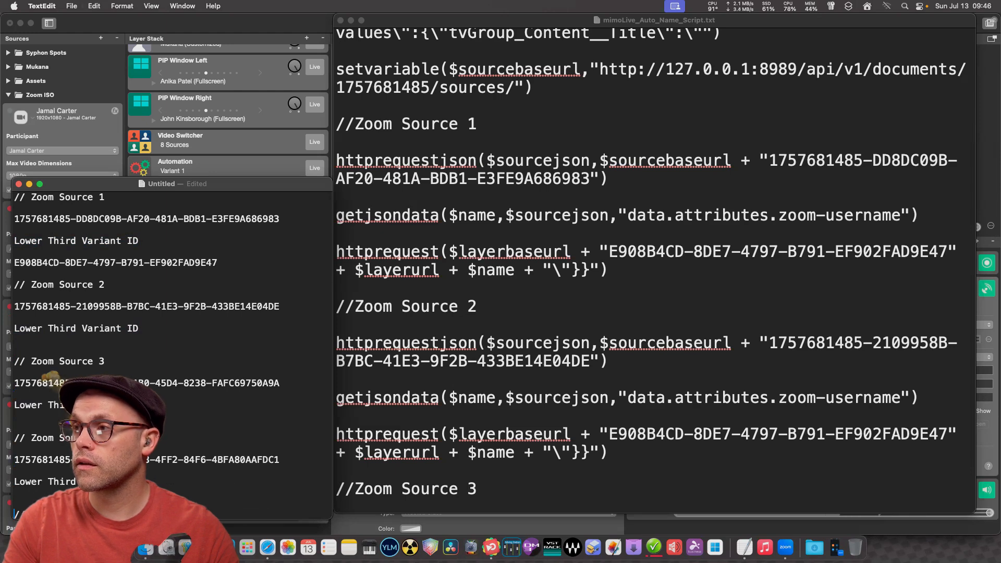
Paste the "Lower Third Variant ID" label beneath the IDs of Zoom Source 5 and Zoom Source 6, with spacing lines.
{"action": "key", "text": "Down"}
{"action": "key", "text": "Down"}
{"action": "key", "text": "Down"}
{"action": "key", "text": "Down"}
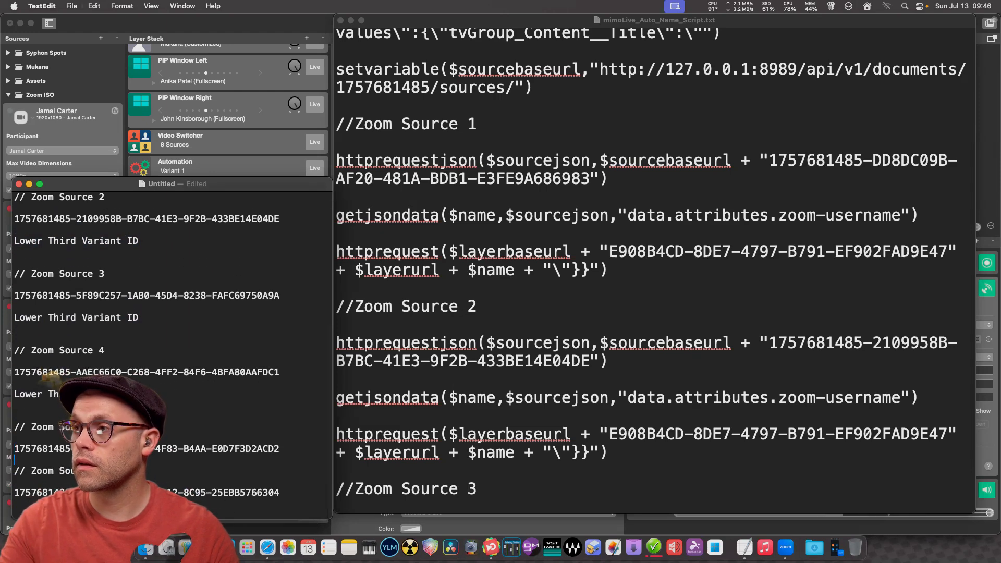
{"action": "key", "text": "Return"}
{"action": "key", "text": "super+v"}
{"action": "key", "text": "Return"}
{"action": "key", "text": "Return"}
{"action": "key", "text": "Return"}
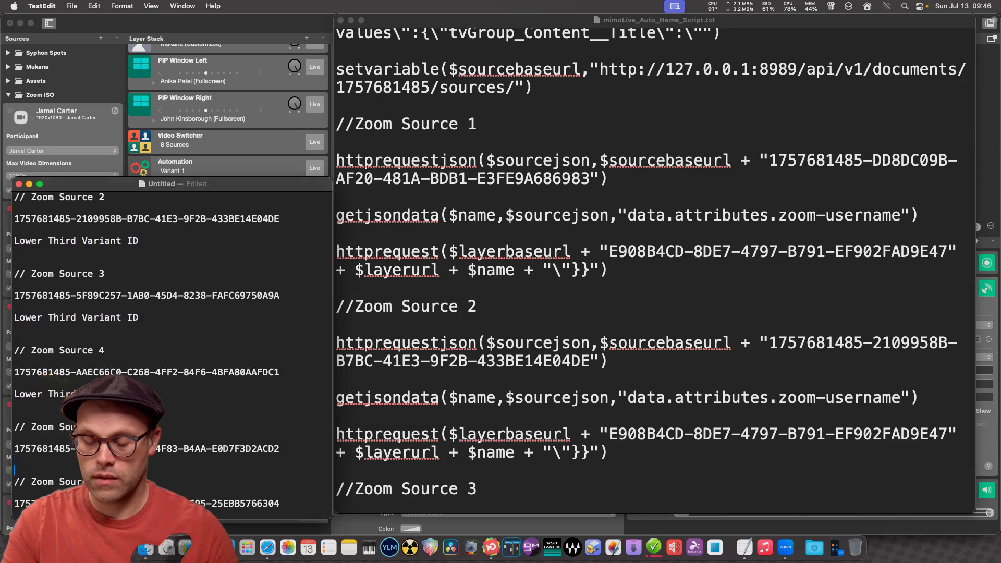
{"action": "key", "text": "Down"}
{"action": "key", "text": "Down"}
{"action": "key", "text": "Down"}
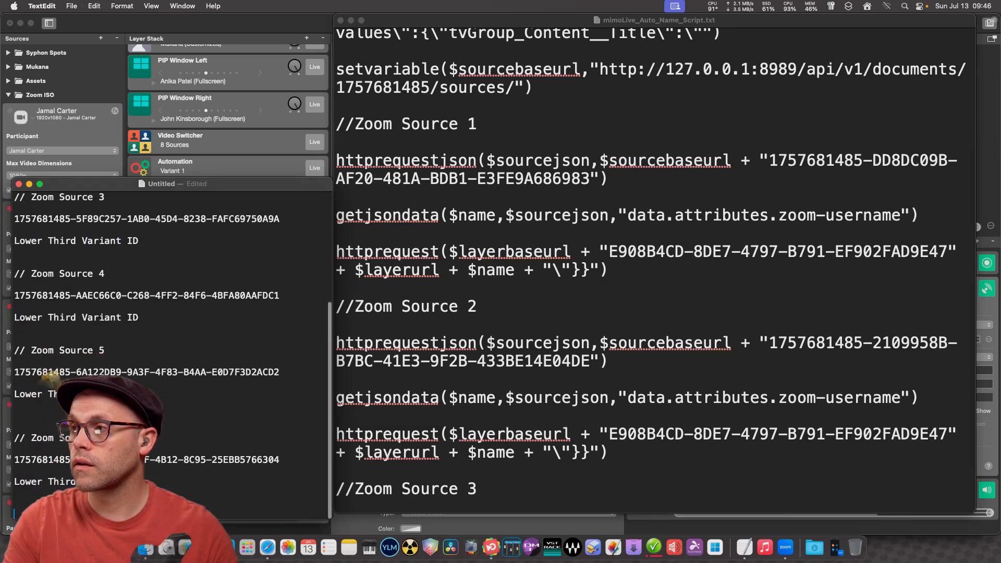
Switch to mimoLive and copy the API endpoint of the second Lower Third layer variant.
{"action": "scroll", "coordinate": [172, 354], "scroll_direction": "up", "scroll_amount": 6}
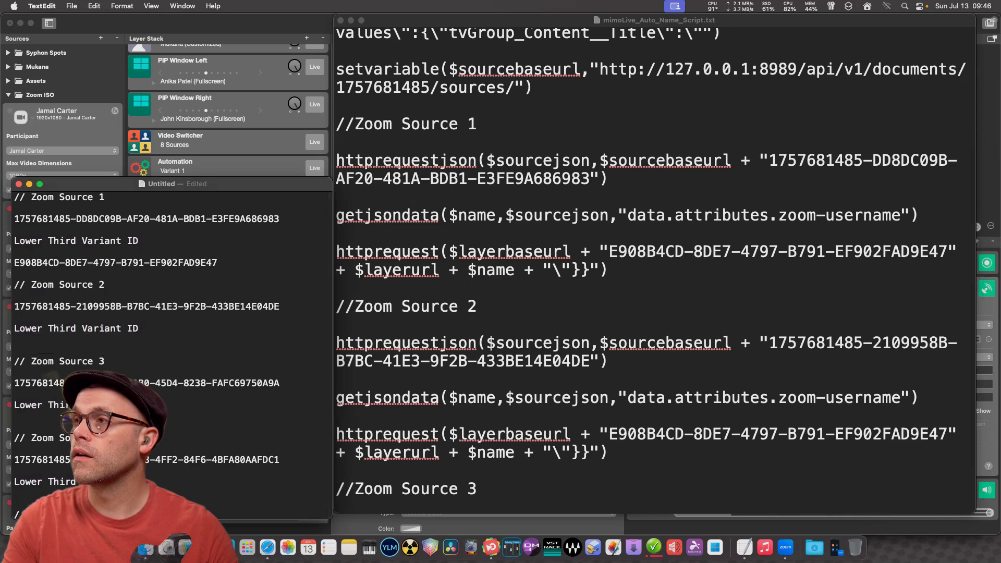
{"action": "key", "text": "super+Tab"}
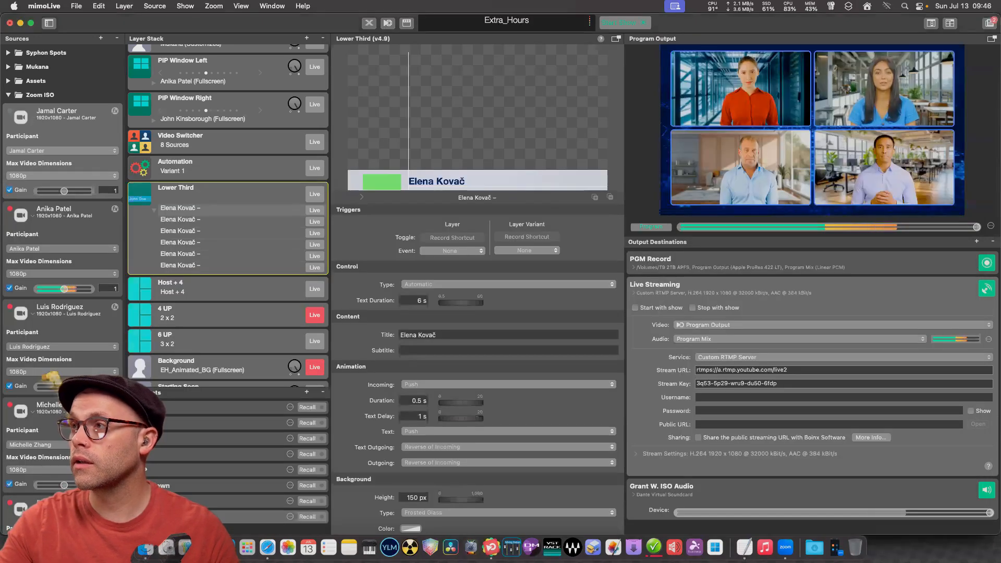
{"action": "left_click", "coordinate": [180, 219]}
{"action": "right_click", "coordinate": [255, 218]}
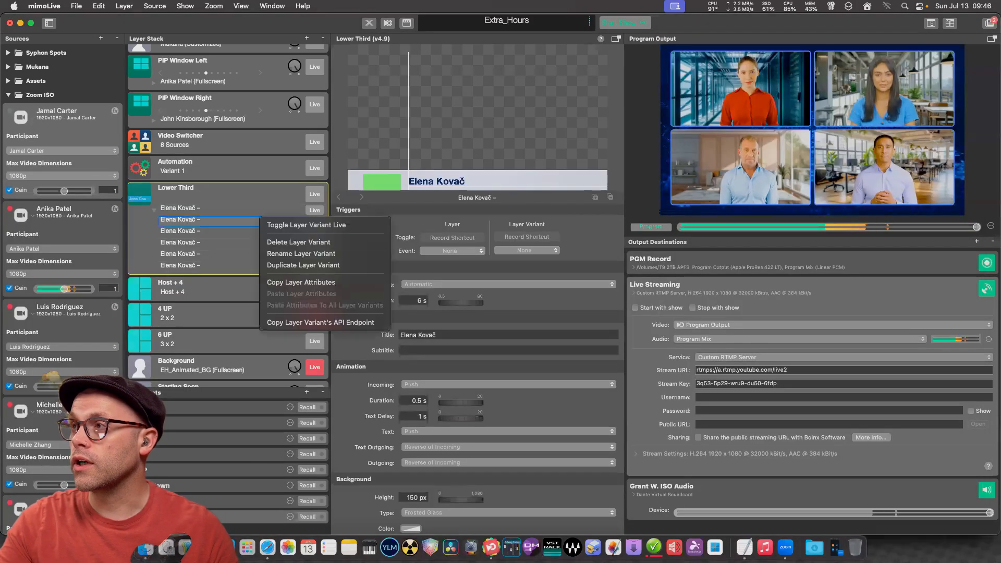
{"action": "left_click", "coordinate": [323, 322]}
In the TextEdit notes, paste the endpoint beneath Zoom Source 2's "Lower Third Variant ID" label and remove everything up to "/variants/".
{"action": "key", "text": "super+Tab"}
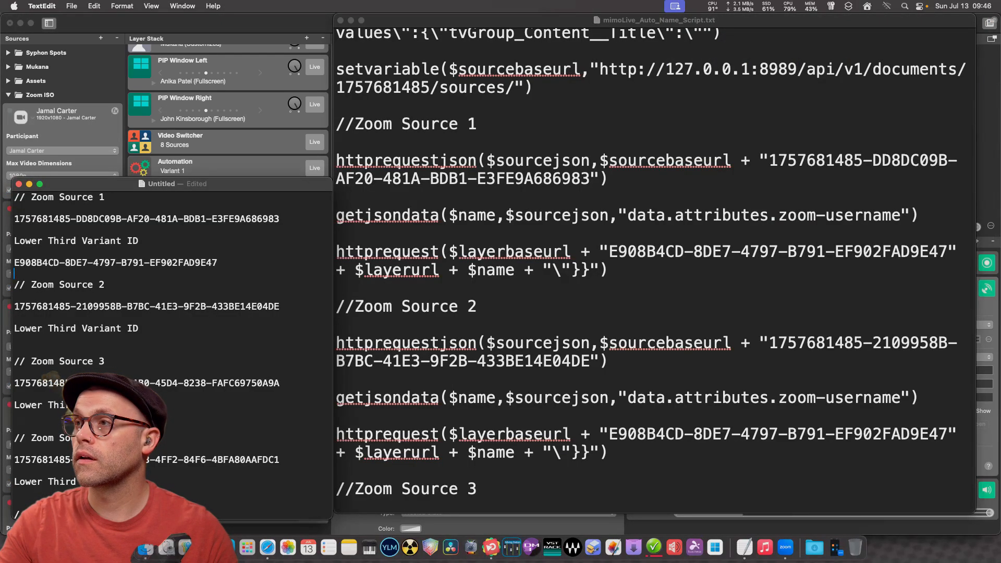
{"action": "key", "text": "super+v"}
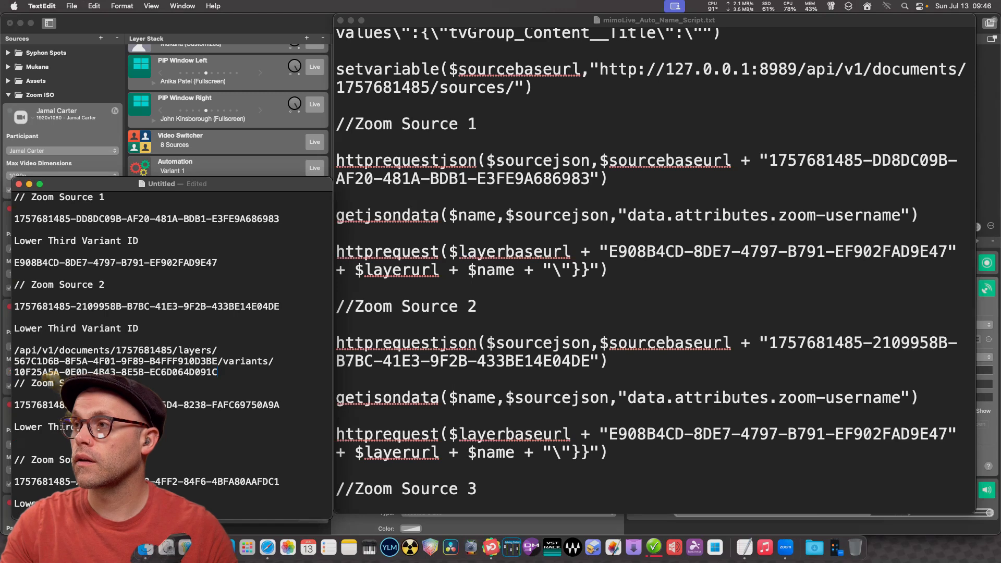
{"action": "key", "text": "Return"}
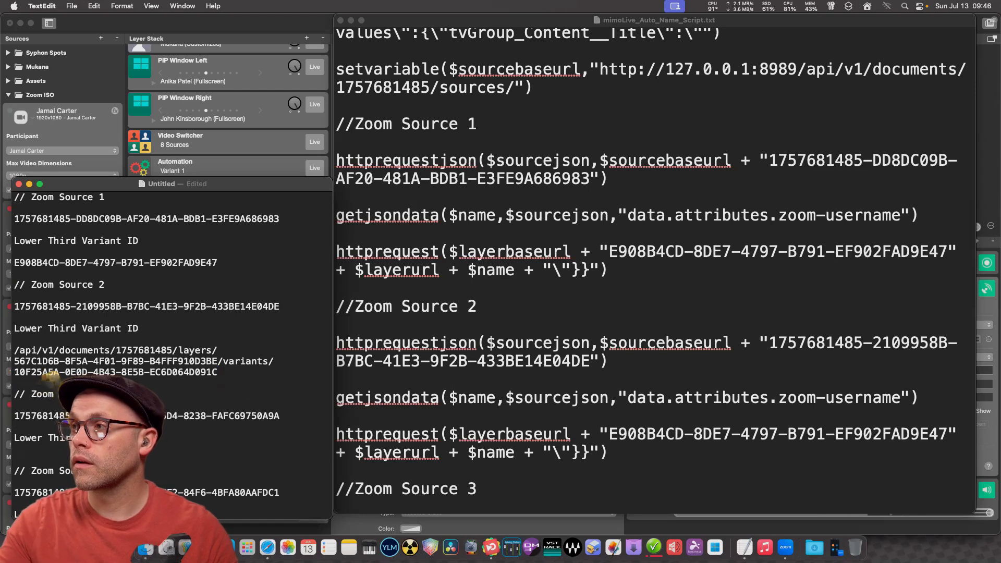
{"action": "left_click_drag", "start_coordinate": [274, 360], "coordinate": [48, 350]}
{"action": "key", "text": "BackSpace"}
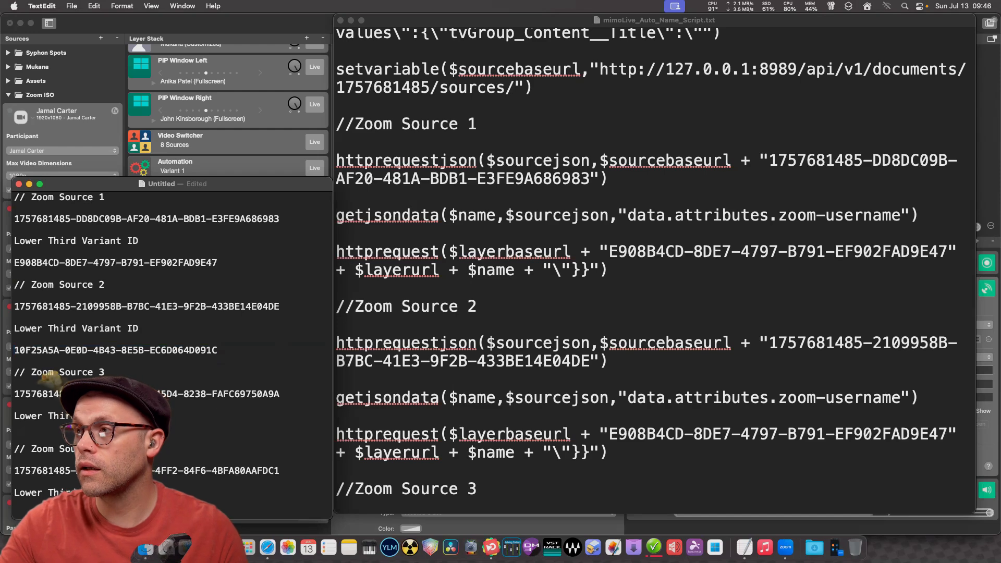
Switch to mimoLive and copy the API endpoint of the third Lower Third layer variant.
{"action": "key", "text": "super+Tab"}
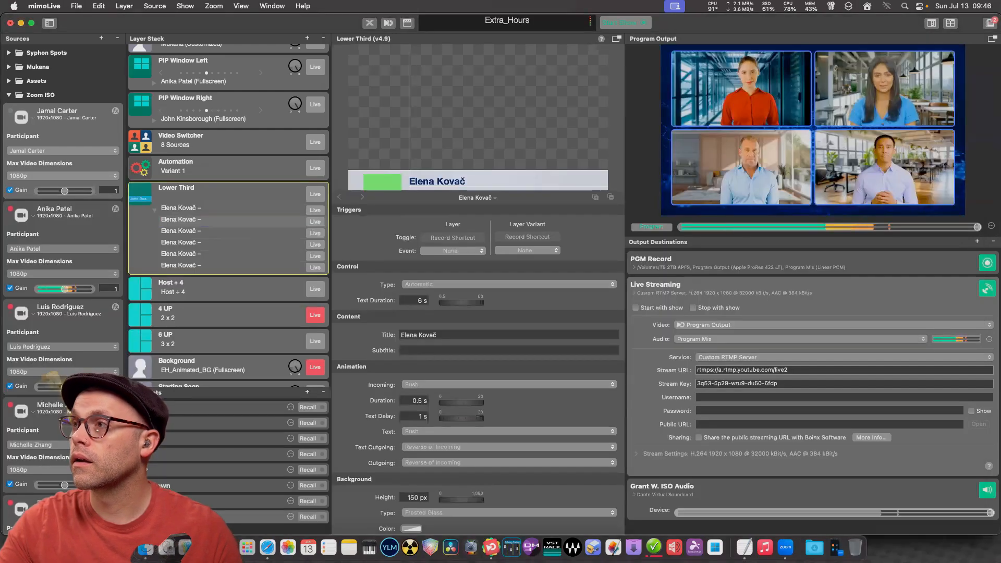
{"action": "right_click", "coordinate": [195, 231]}
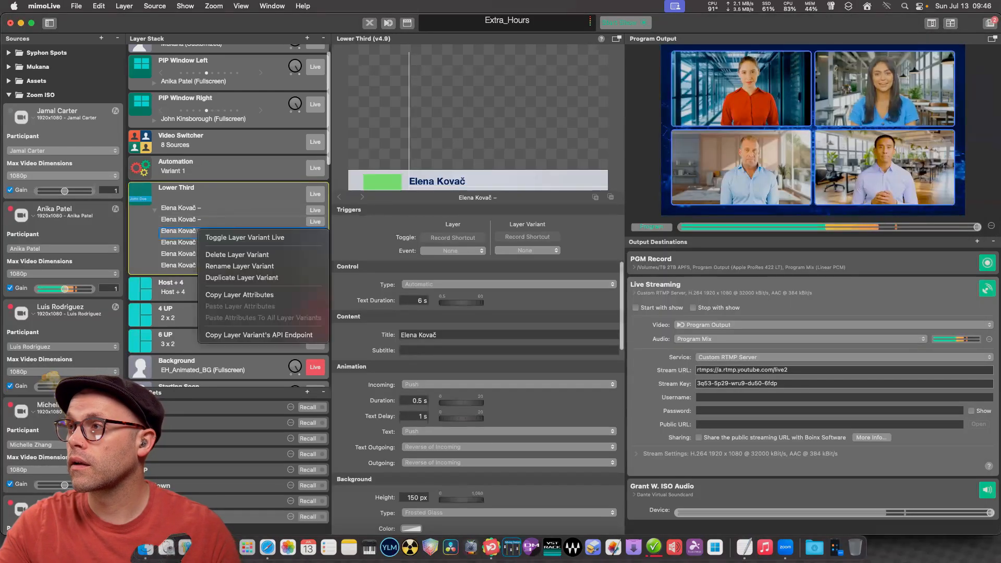
{"action": "left_click", "coordinate": [264, 335]}
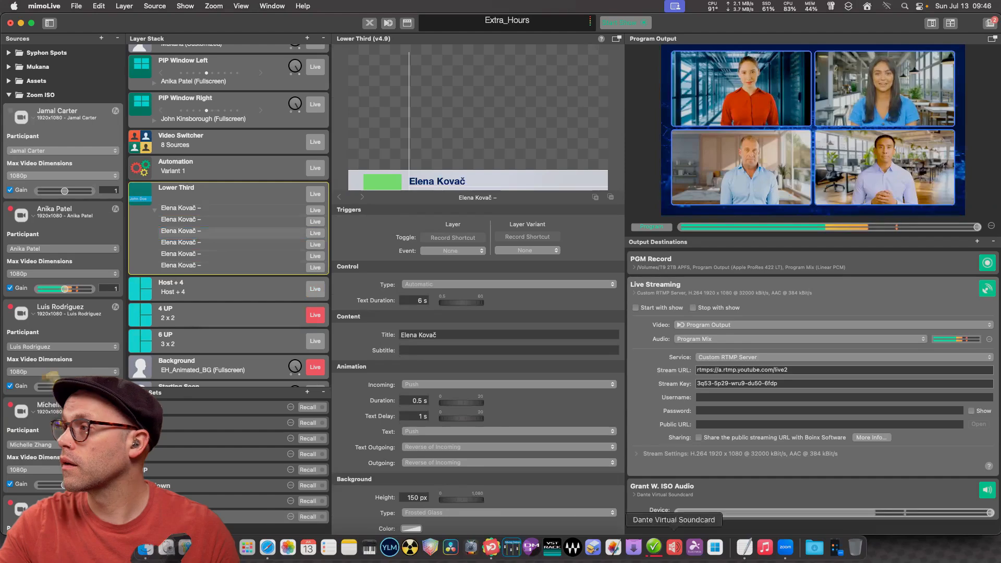
In the TextEdit notes, paste the endpoint beneath Zoom Source 3's variant label, add a spacing line, and trim it to the variant ID.
{"action": "left_click", "coordinate": [744, 546]}
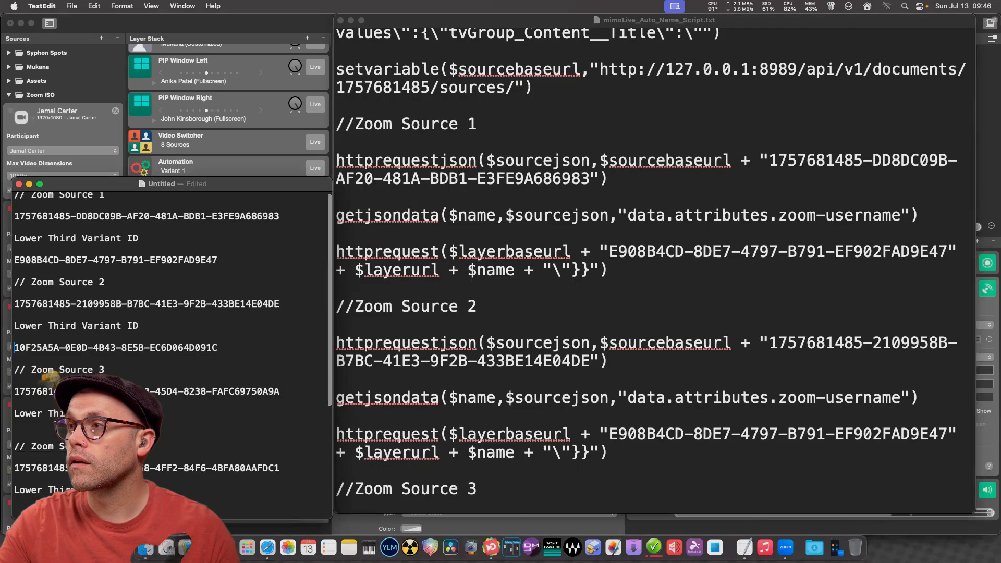
{"action": "scroll", "coordinate": [172, 355], "scroll_direction": "down", "scroll_amount": 4}
{"action": "left_click", "coordinate": [93, 329]}
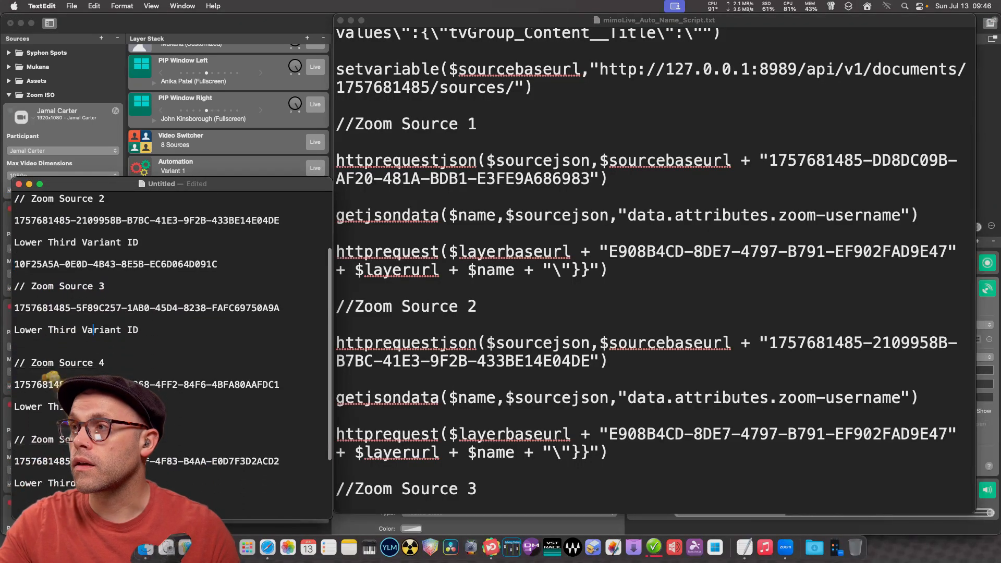
{"action": "left_click", "coordinate": [15, 351]}
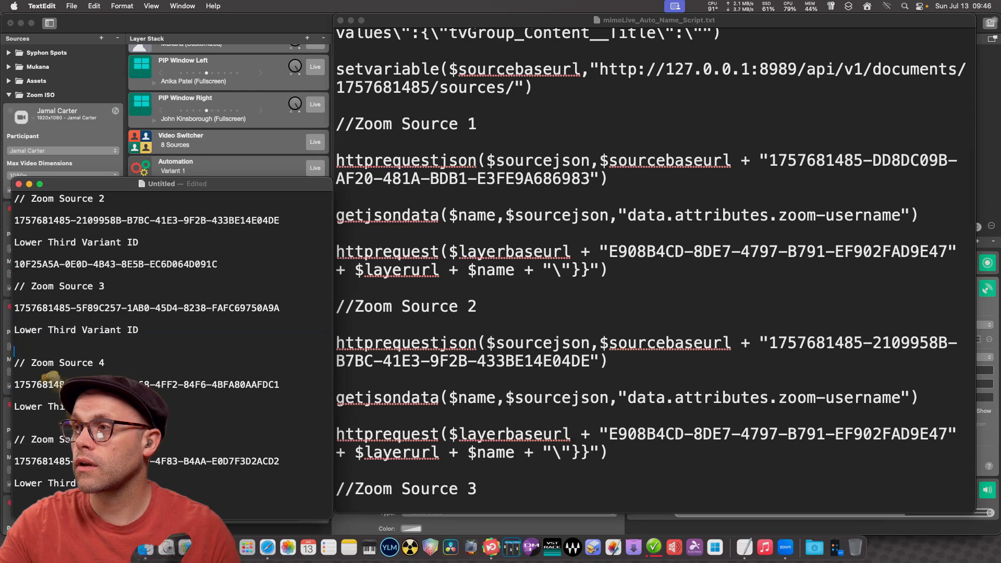
{"action": "key", "text": "super+v"}
{"action": "key", "text": "Return"}
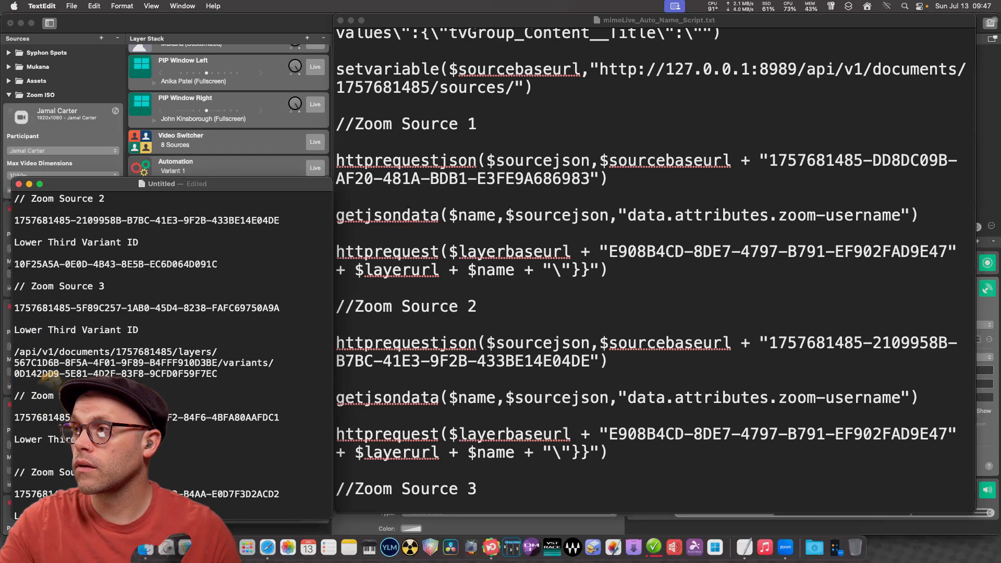
{"action": "left_click_drag", "start_coordinate": [14, 352], "coordinate": [274, 362]}
{"action": "key", "text": "BackSpace"}
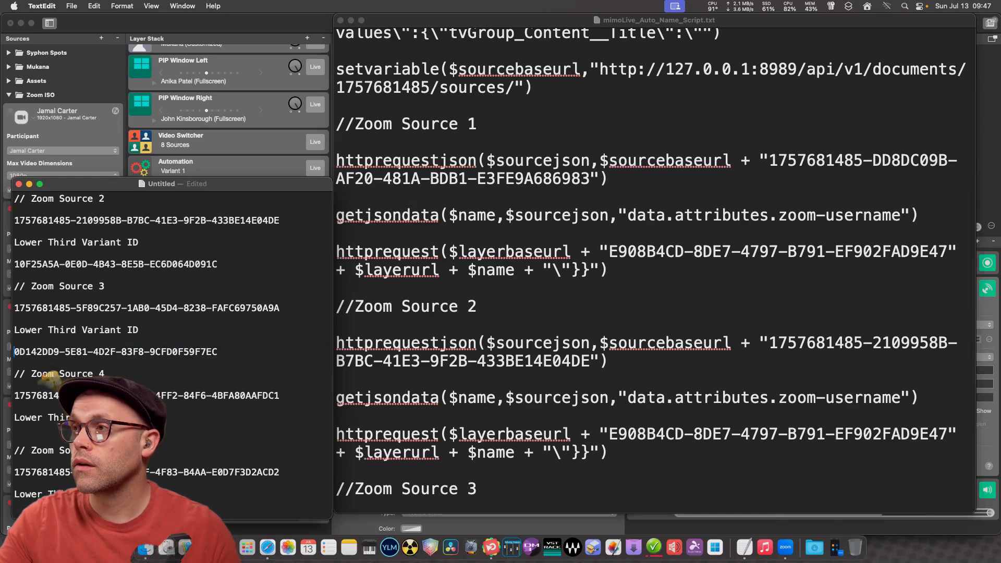
Ready the line beneath Zoom Source 4's variant label, and copy the fourth Lower Third variant's API endpoint in mimoLive.
{"action": "scroll", "coordinate": [172, 333], "scroll_direction": "down", "scroll_amount": 3}
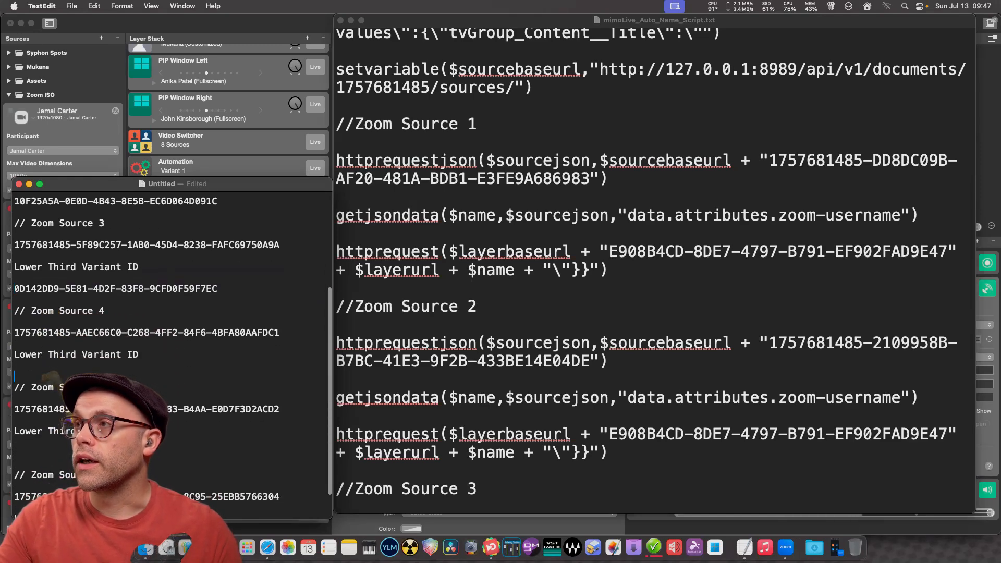
{"action": "key", "text": "super+Tab"}
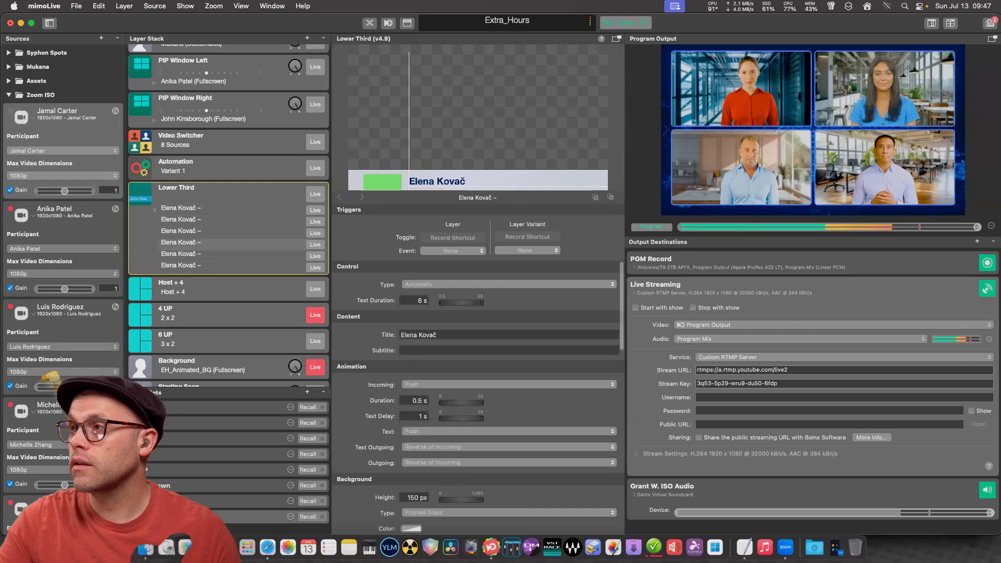
{"action": "right_click", "coordinate": [199, 242]}
{"action": "left_click", "coordinate": [263, 348]}
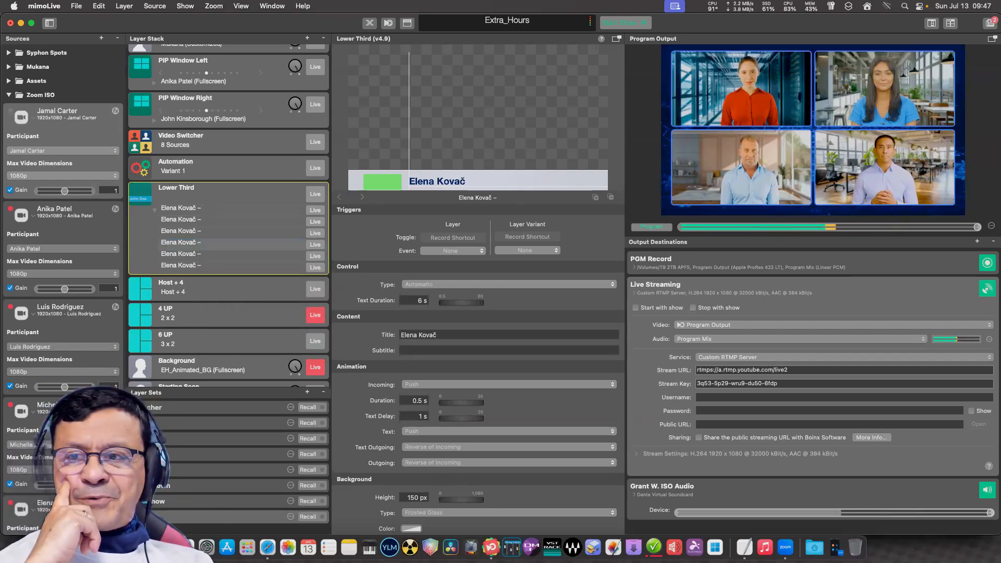
In the TextEdit notes, paste the endpoint beneath Zoom Source 4's variant label with a spacing line, and trim it to the variant ID.
{"action": "key", "text": "super+Tab"}
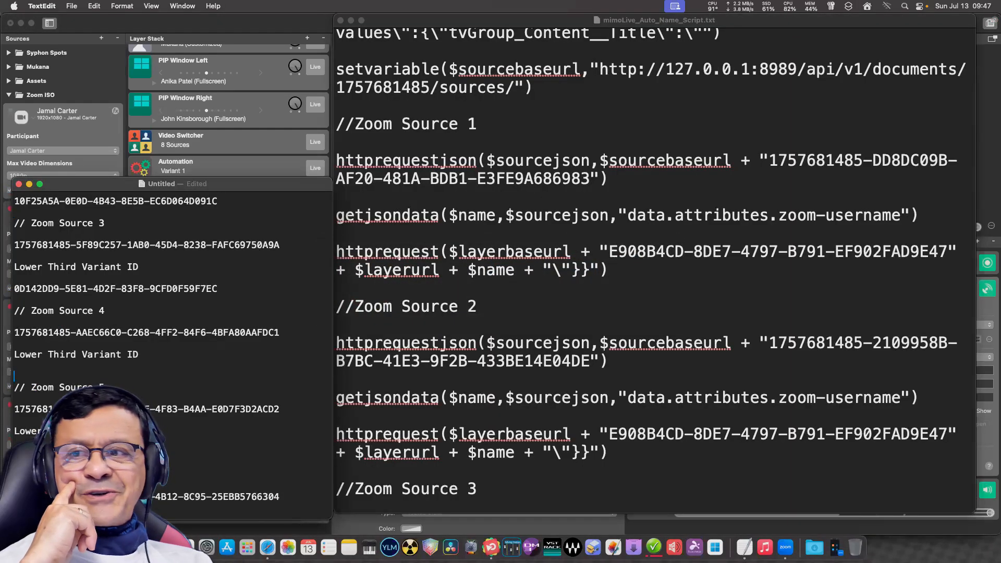
{"action": "key", "text": "super+v"}
{"action": "key", "text": "Return"}
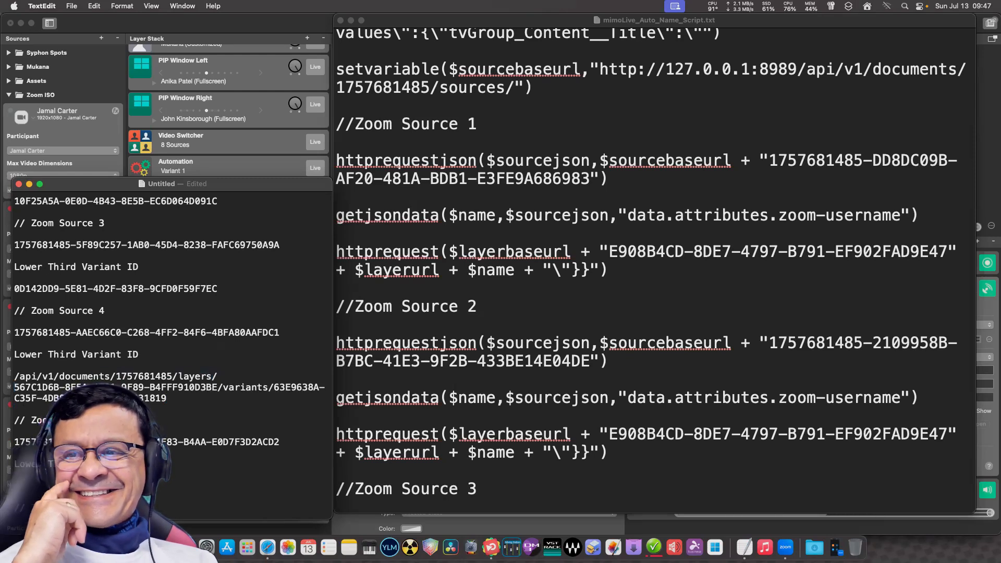
{"action": "left_click_drag", "start_coordinate": [274, 386], "coordinate": [14, 376]}
{"action": "key", "text": "BackSpace"}
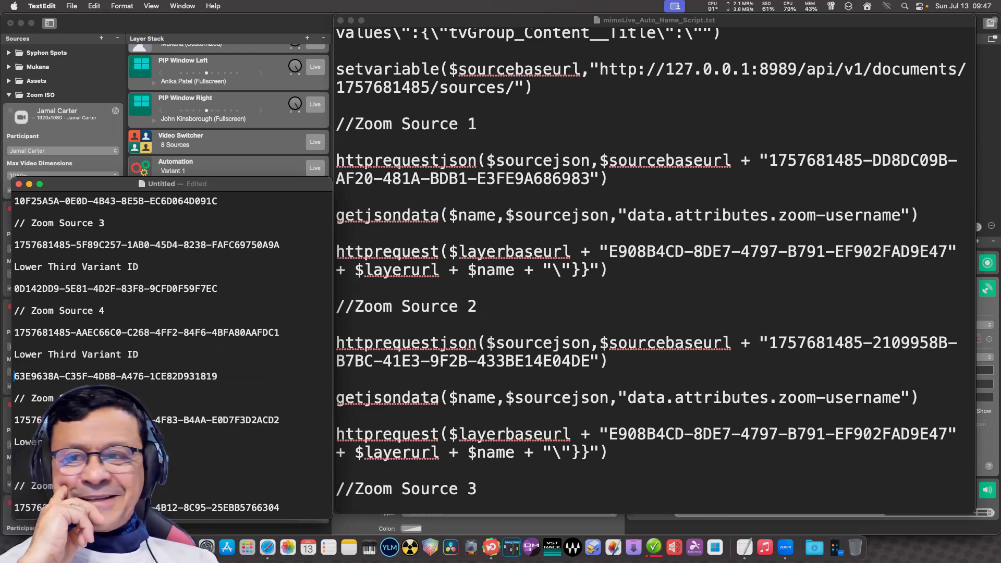
{"action": "key", "text": "super+z"}
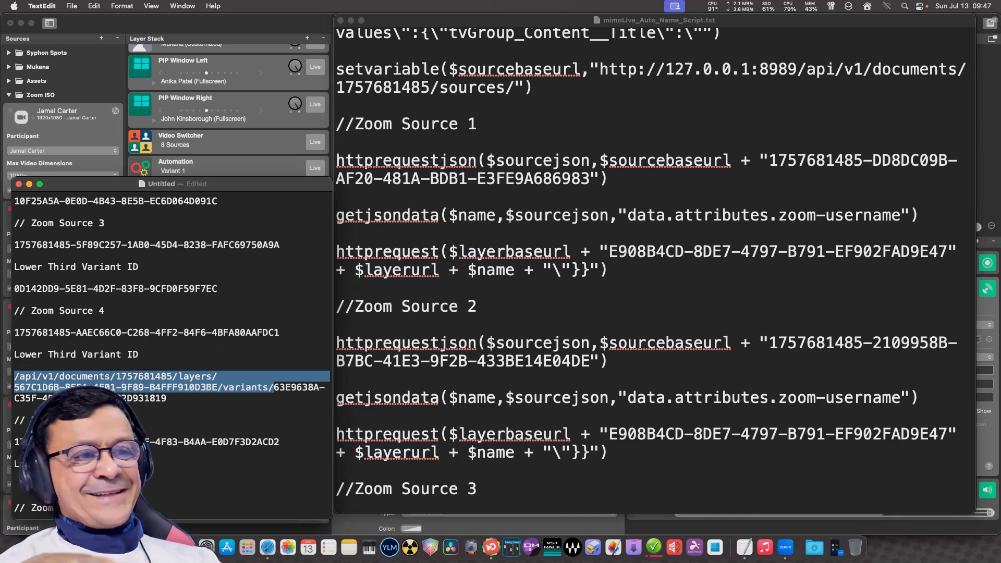
{"action": "key", "text": "BackSpace"}
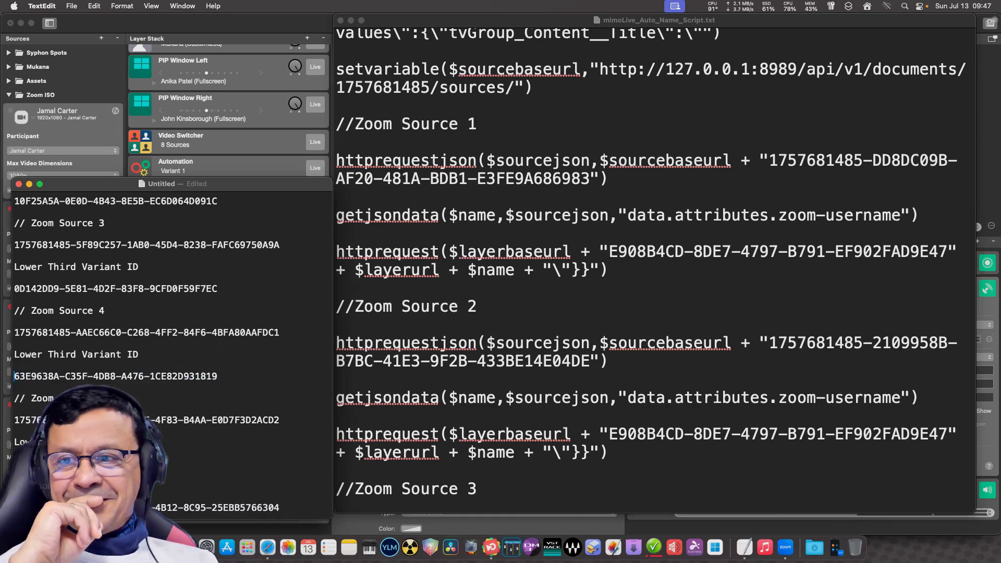
Switch to mimoLive and copy the API endpoint of the fifth Lower Third layer variant.
{"action": "scroll", "coordinate": [229, 104], "scroll_direction": "down", "scroll_amount": 3}
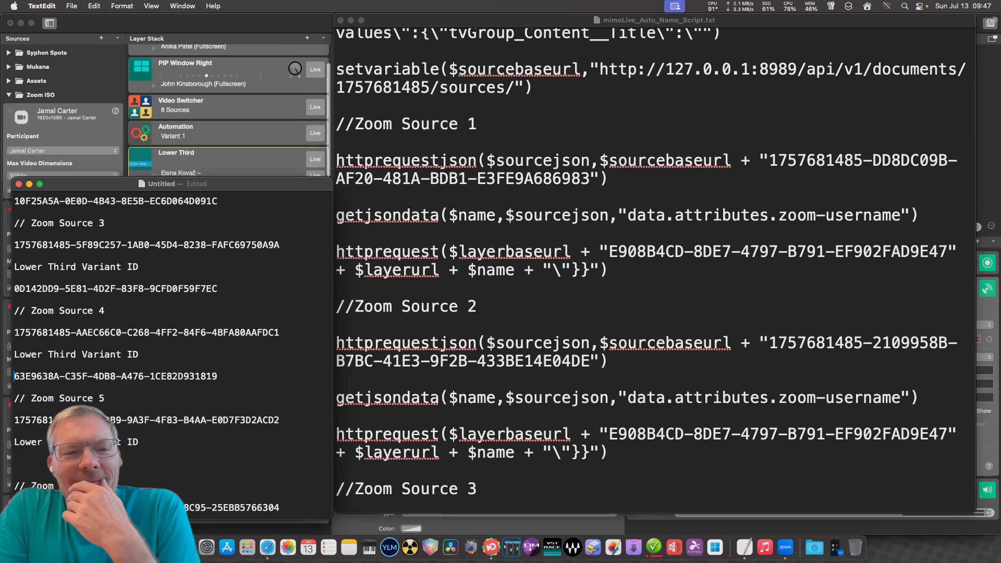
{"action": "key", "text": "super+Tab"}
{"action": "right_click", "coordinate": [233, 216]}
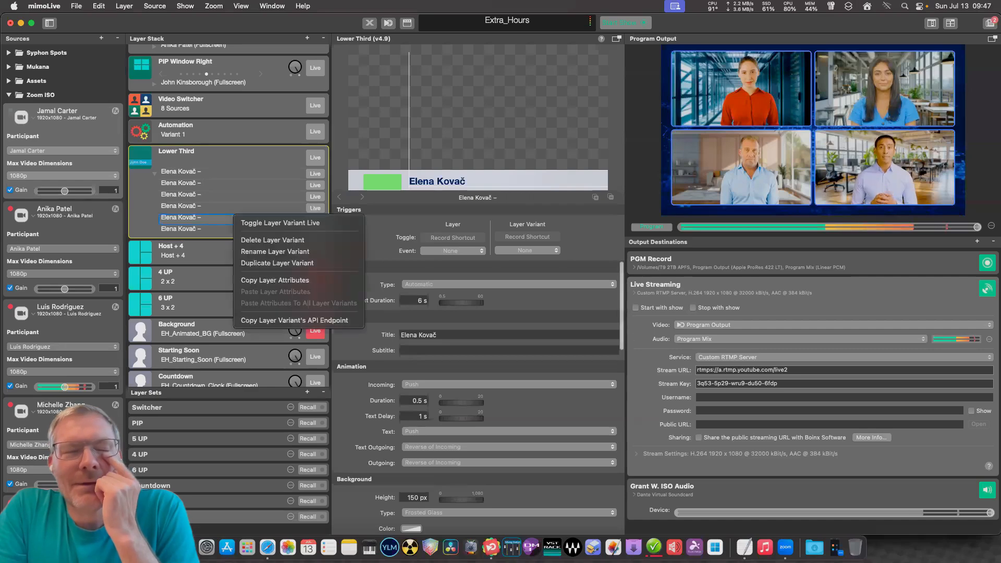
{"action": "left_click", "coordinate": [294, 320]}
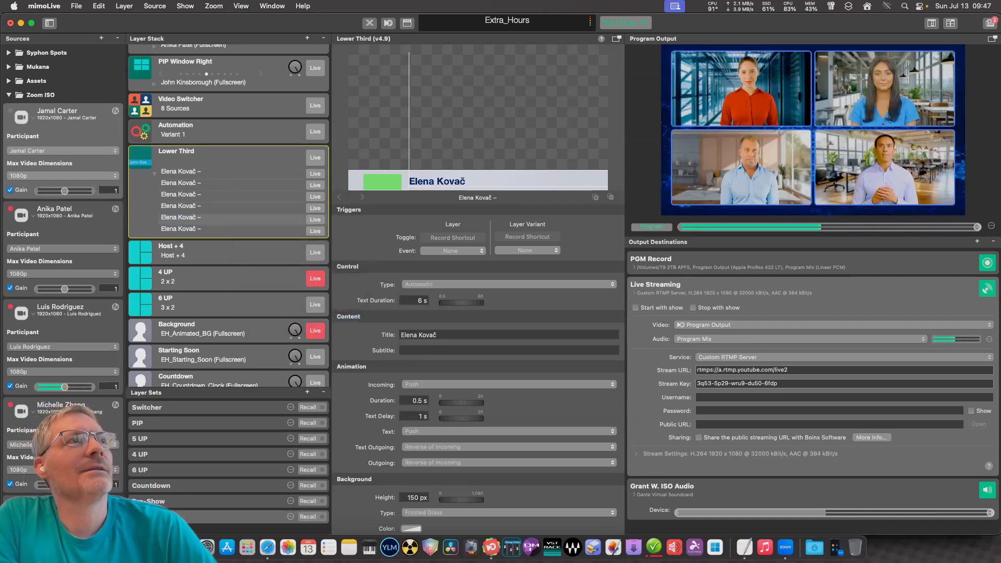
In the TextEdit notes, paste the endpoint beneath Zoom Source 5's variant label and strip the path, keeping only the variant ID.
{"action": "key", "text": "super+Tab"}
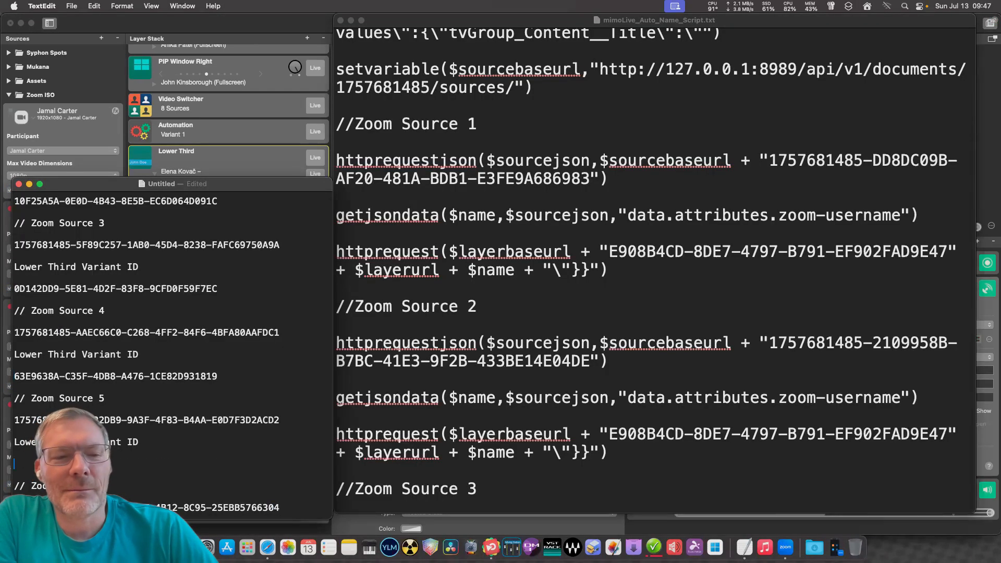
{"action": "key", "text": "super+v"}
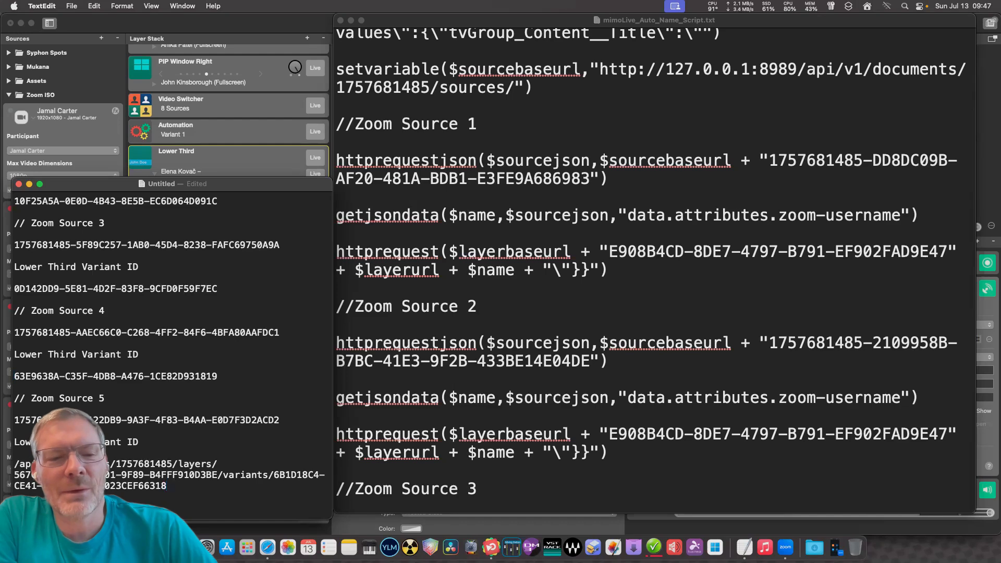
{"action": "left_click_drag", "start_coordinate": [273, 475], "coordinate": [14, 463]}
{"action": "key", "text": "BackSpace"}
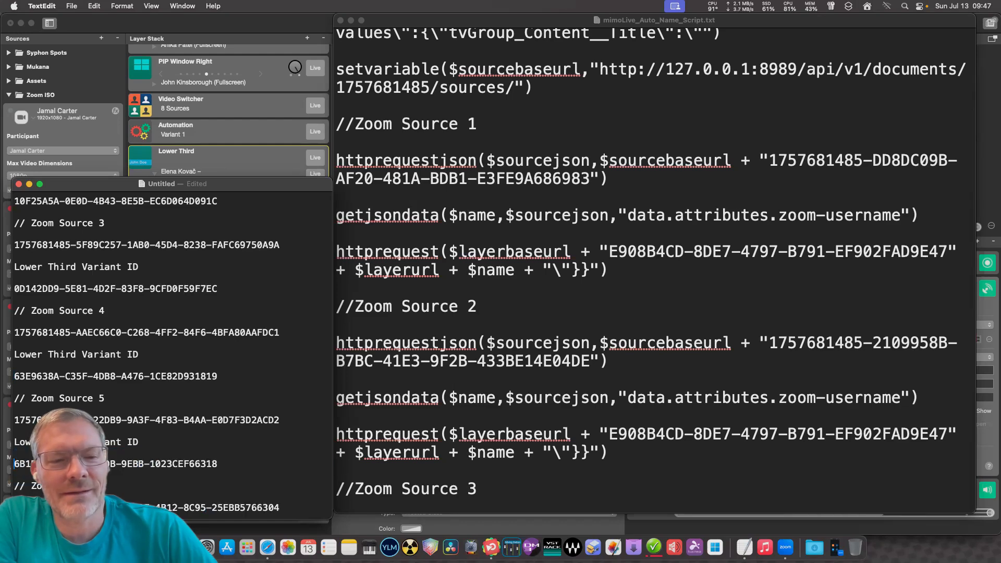
Copy the sixth Lower Third variant's API endpoint in mimoLive and paste it beneath Zoom Source 6's variant label in the TextEdit notes.
{"action": "key", "text": "super+Tab"}
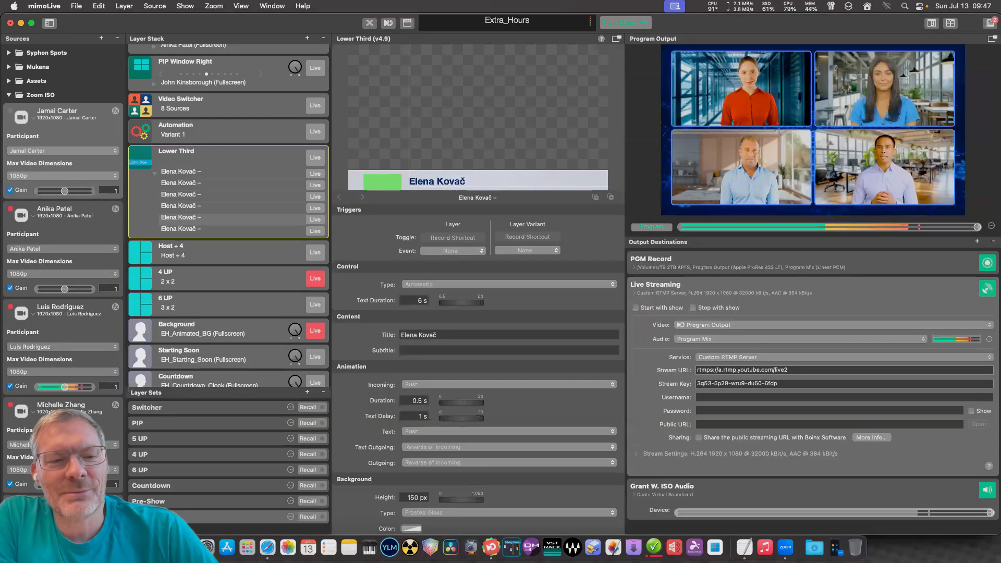
{"action": "right_click", "coordinate": [201, 229]}
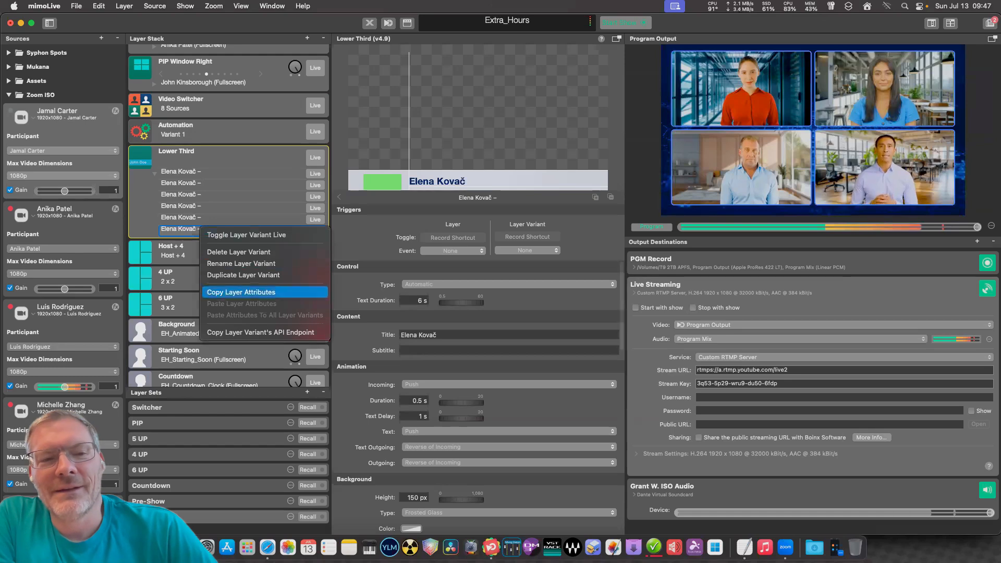
{"action": "key", "text": "super+Tab"}
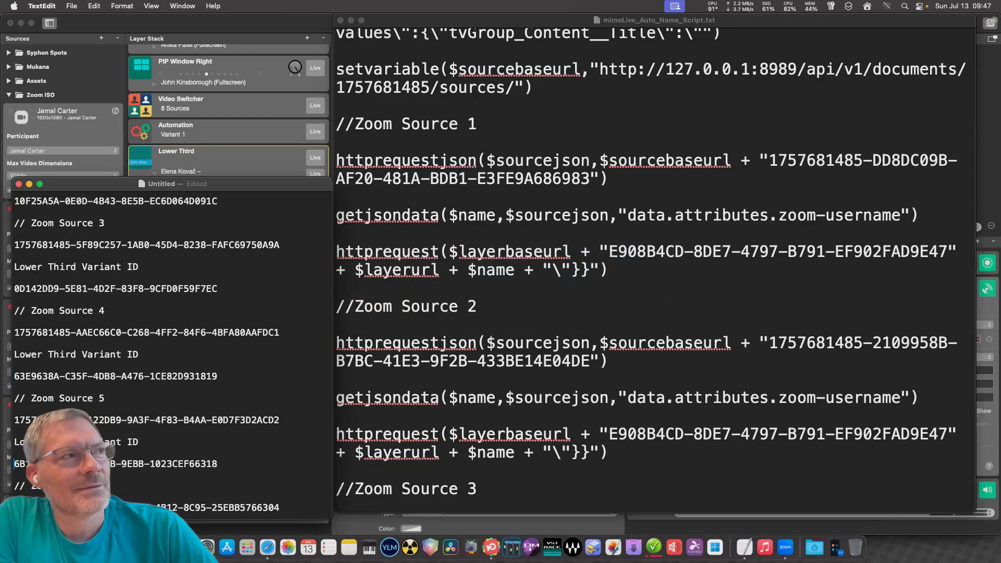
{"action": "scroll", "coordinate": [172, 339], "scroll_direction": "down", "scroll_amount": 3}
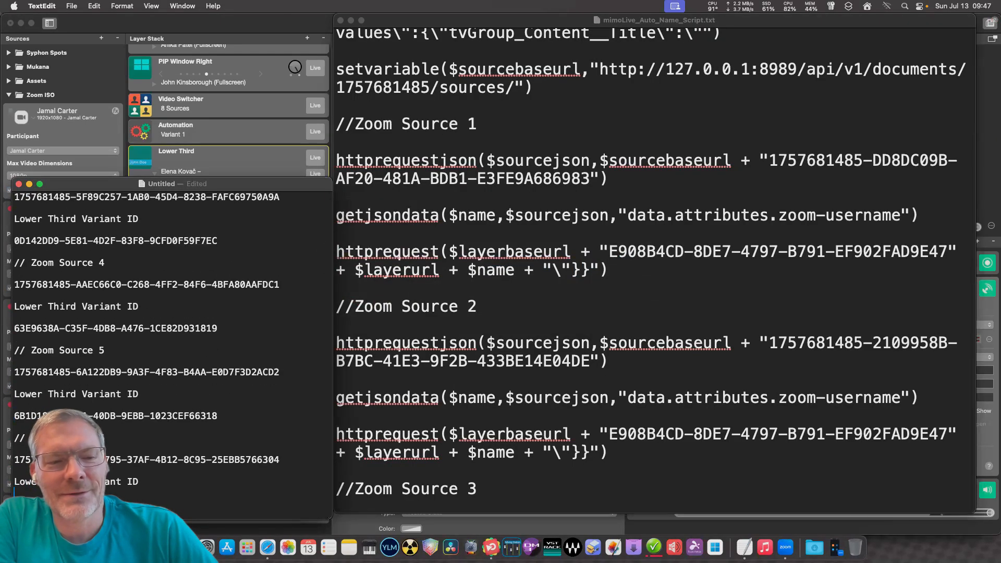
{"action": "key", "text": "super+v"}
Save the notes document as Extra_Hours_Lower_Third_API_End_Points and move its window up beside the script.
{"action": "scroll", "coordinate": [172, 352], "scroll_direction": "up", "scroll_amount": 5}
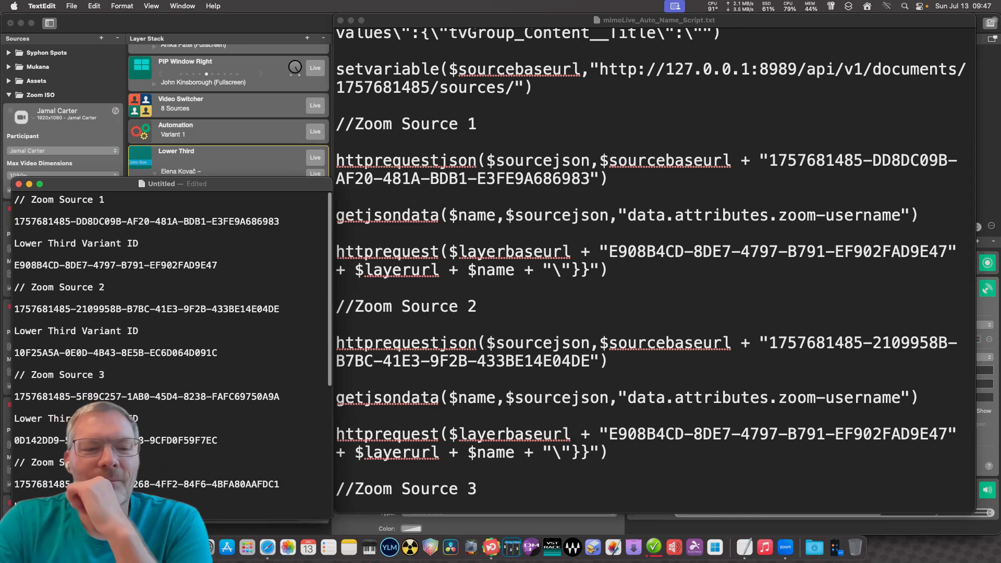
{"action": "key", "text": "super+s"}
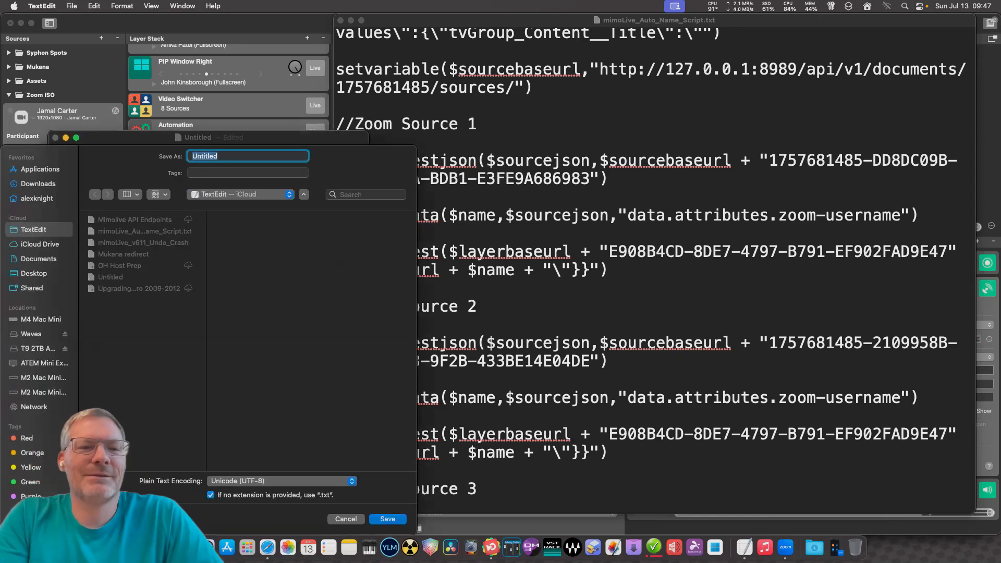
{"action": "type", "text": "E"}
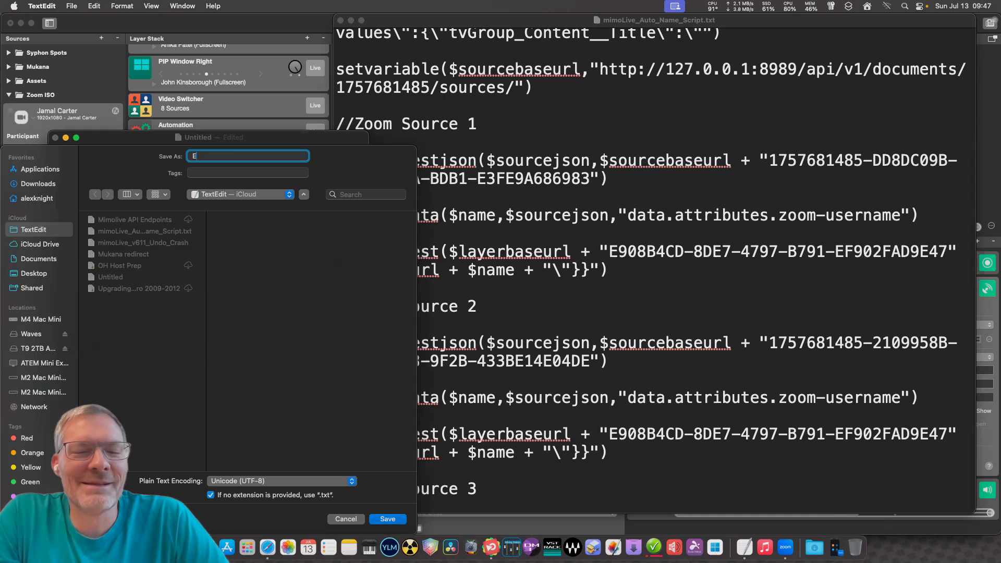
{"action": "type", "text": "xtra_Hours_Lower_Third_API_En"}
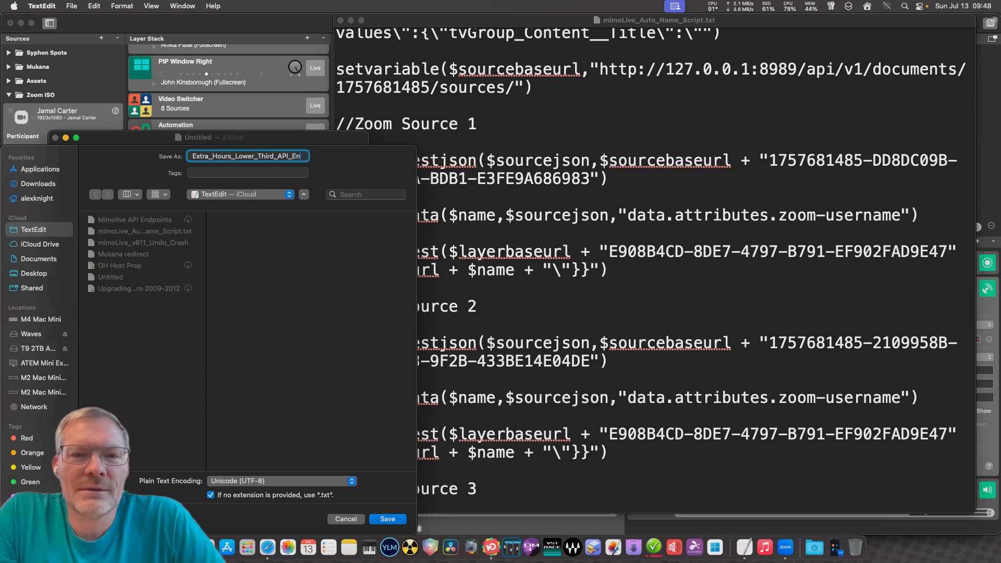
{"action": "type", "text": "d"}
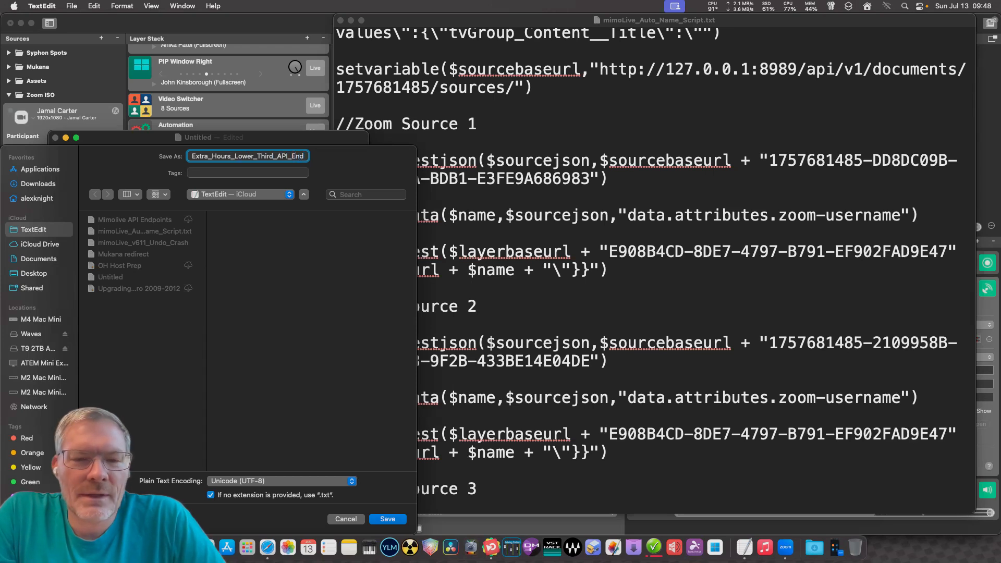
{"action": "type", "text": "_Points"}
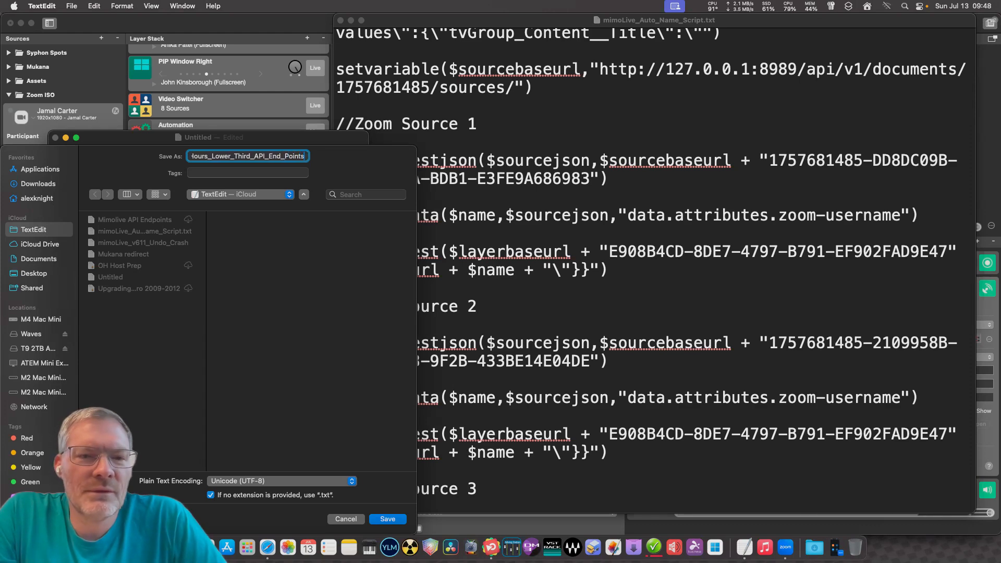
{"action": "key", "text": "Return"}
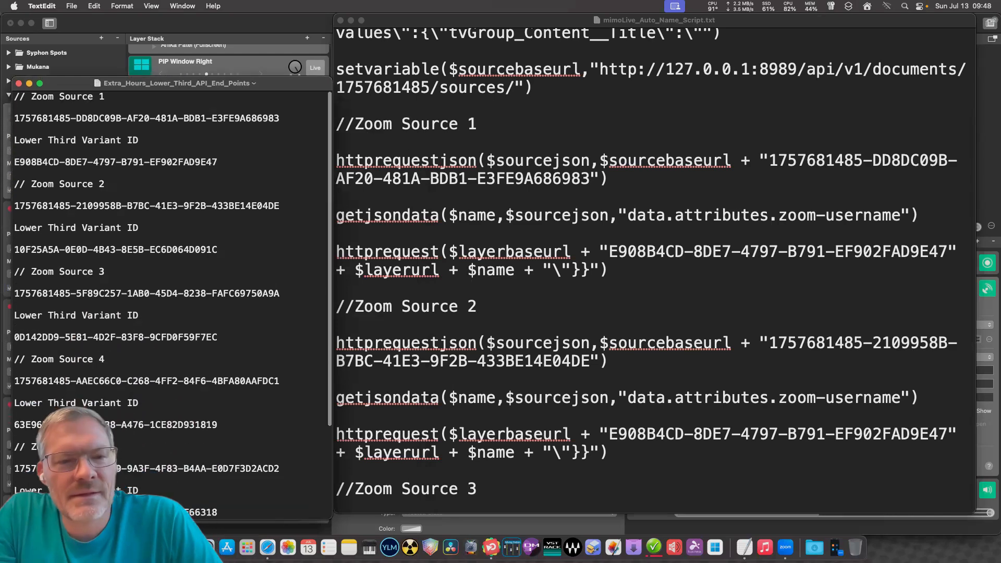
{"action": "left_click_drag", "start_coordinate": [172, 77], "coordinate": [172, 13]}
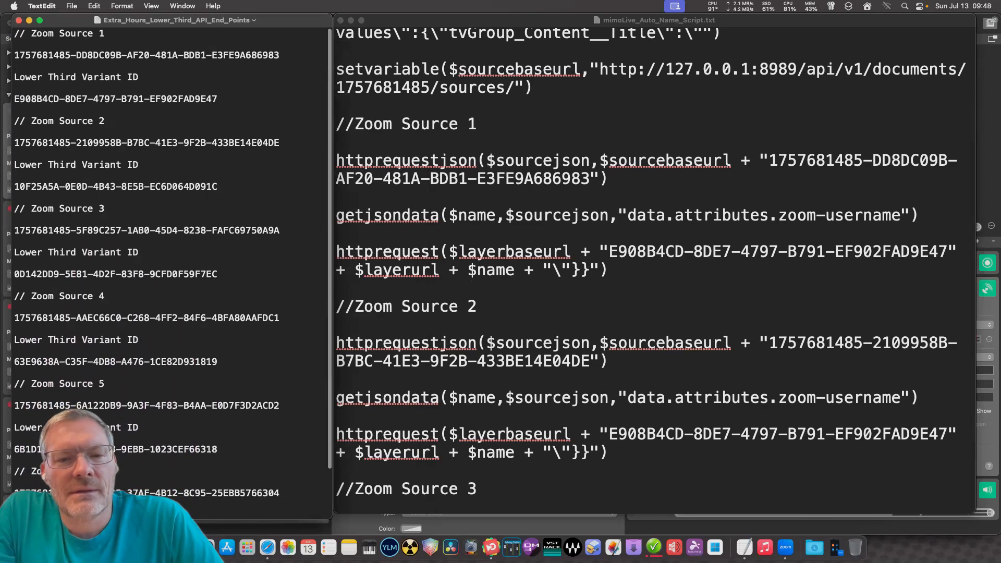
In mimoLive_Auto_Name_Script.txt, replace the variant ID in Zoom Source 2's httprequest line with Zoom Source 2's Lower Third variant ID from the notes.
{"action": "left_click", "coordinate": [655, 307]}
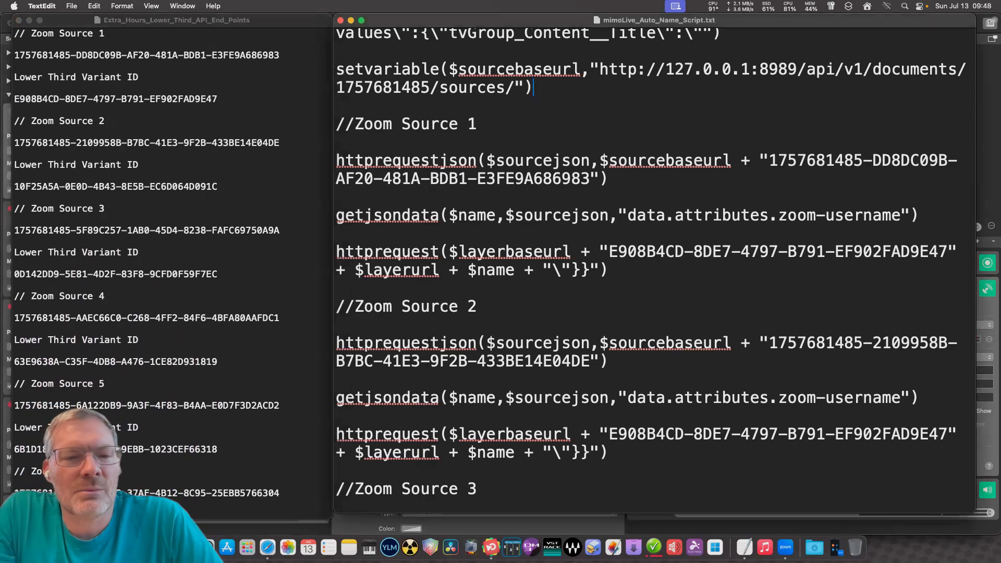
{"action": "scroll", "coordinate": [654, 273], "scroll_direction": "down", "scroll_amount": 4}
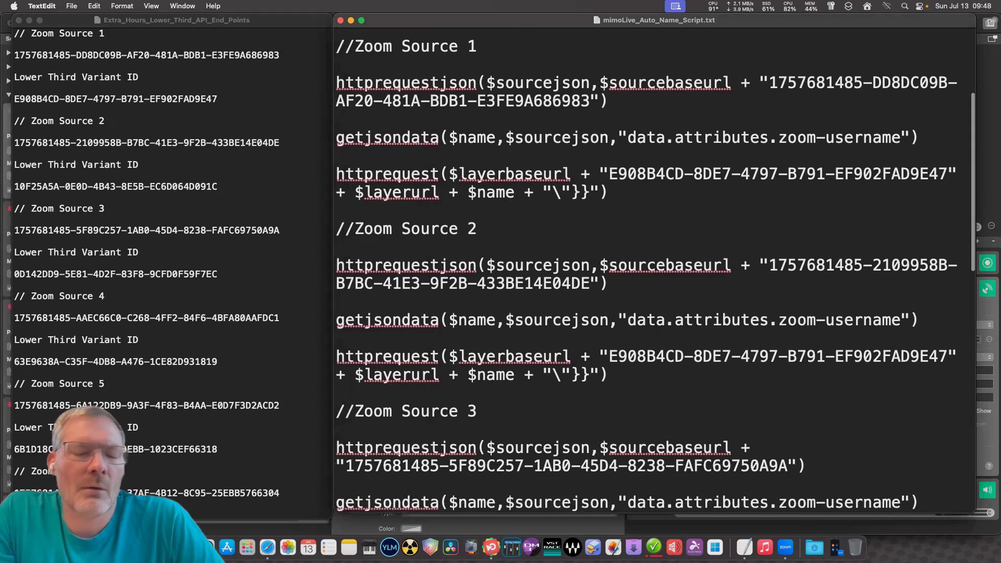
{"action": "scroll", "coordinate": [172, 272], "scroll_direction": "up", "scroll_amount": 1}
{"action": "left_click", "coordinate": [172, 273]}
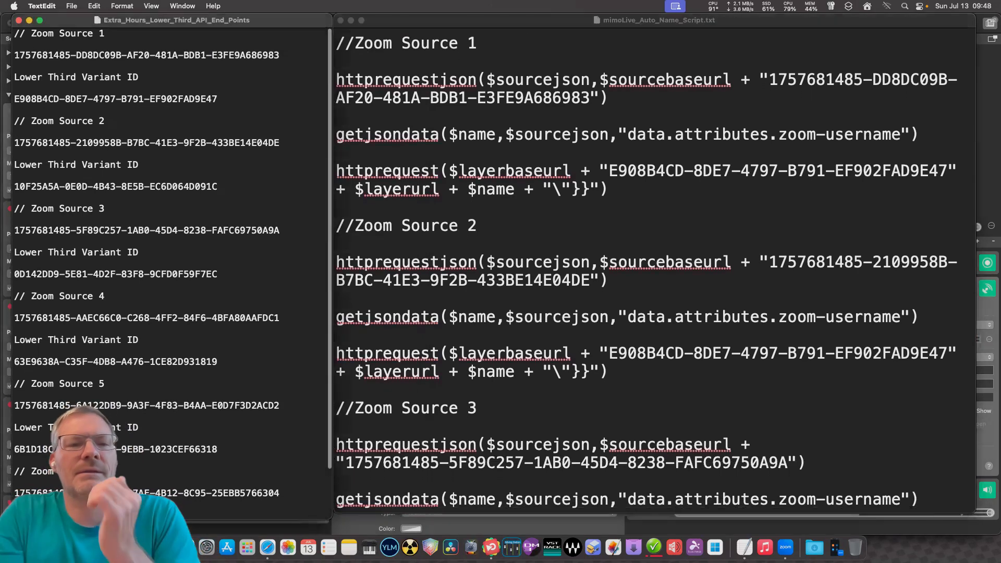
{"action": "scroll", "coordinate": [654, 272], "scroll_direction": "down", "scroll_amount": 5}
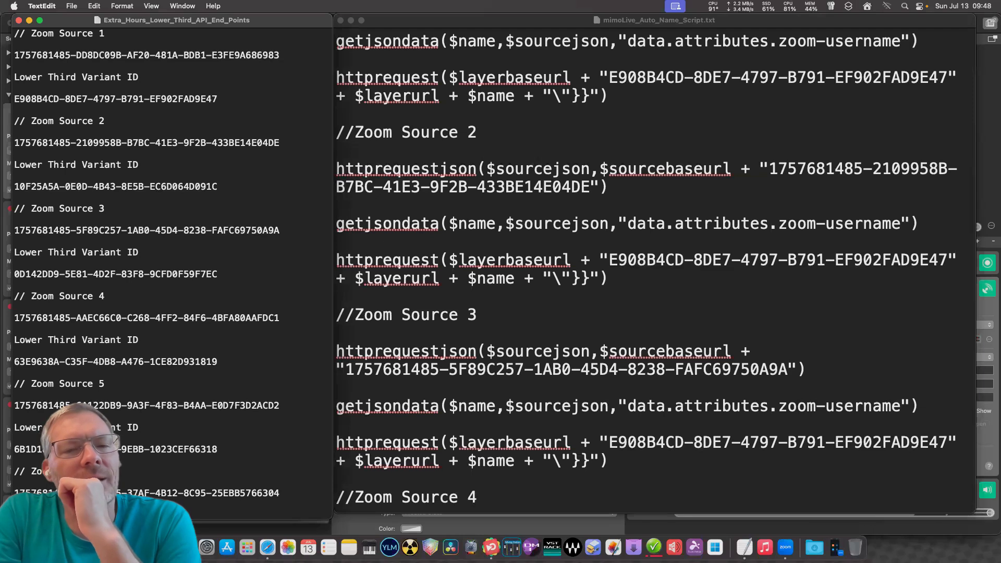
{"action": "left_click_drag", "start_coordinate": [217, 186], "coordinate": [14, 186]}
{"action": "key", "text": "super+c"}
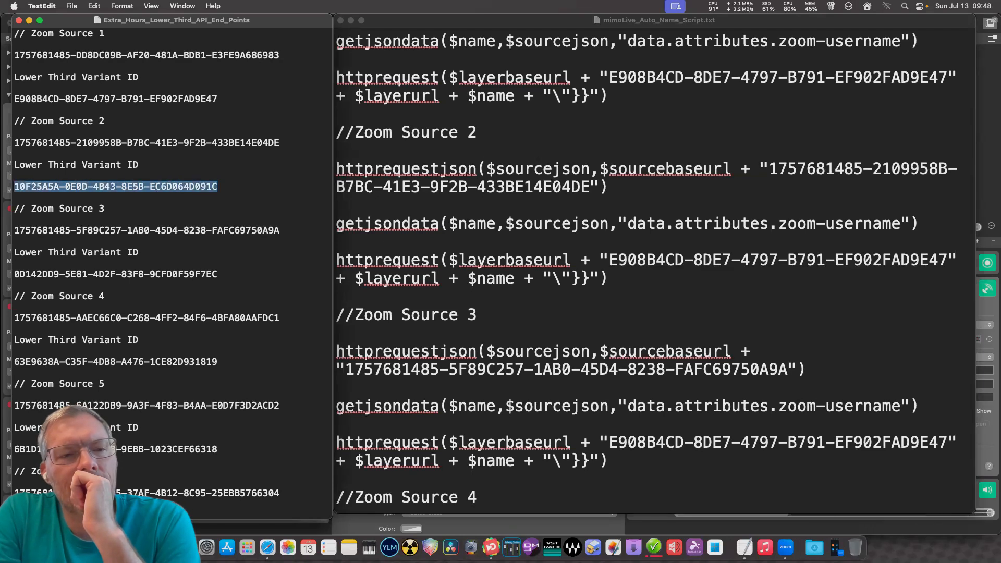
{"action": "key", "text": "super+grave"}
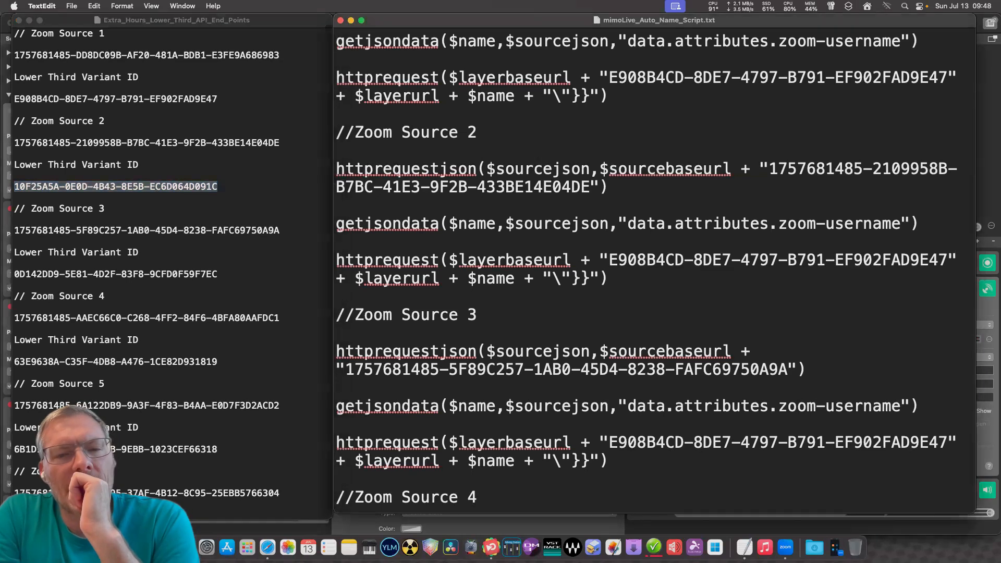
{"action": "left_click_drag", "start_coordinate": [609, 259], "coordinate": [947, 259]}
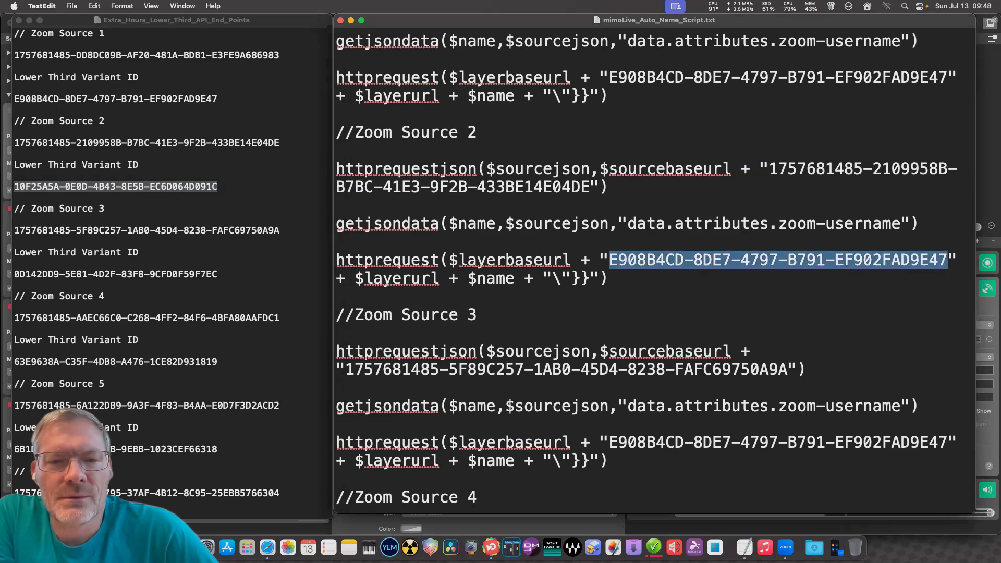
{"action": "key", "text": "super+v"}
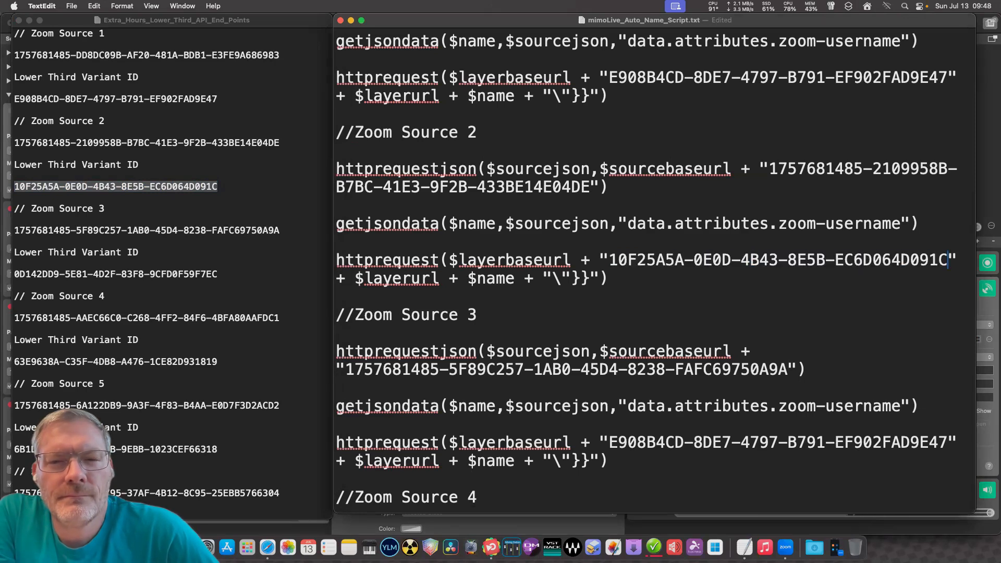
Copy Zoom Source 3's Lower Third variant ID from the notes and paste it over the ID in the script's Zoom Source 3 httprequest line.
{"action": "key", "text": "super+grave"}
{"action": "scroll", "coordinate": [172, 274], "scroll_direction": "down", "scroll_amount": 3}
{"action": "left_click", "coordinate": [217, 224]}
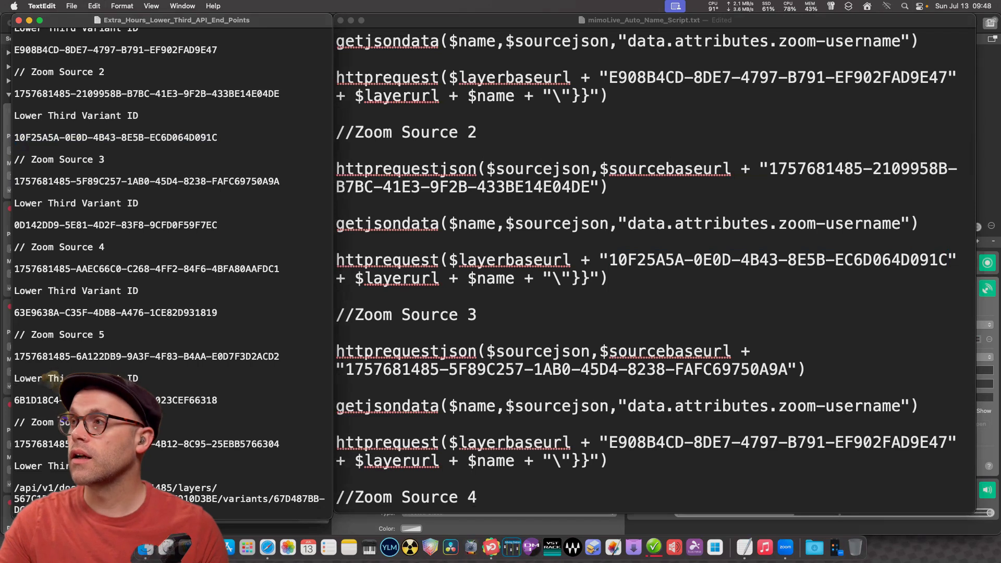
{"action": "left_click_drag", "start_coordinate": [218, 224], "coordinate": [14, 225]}
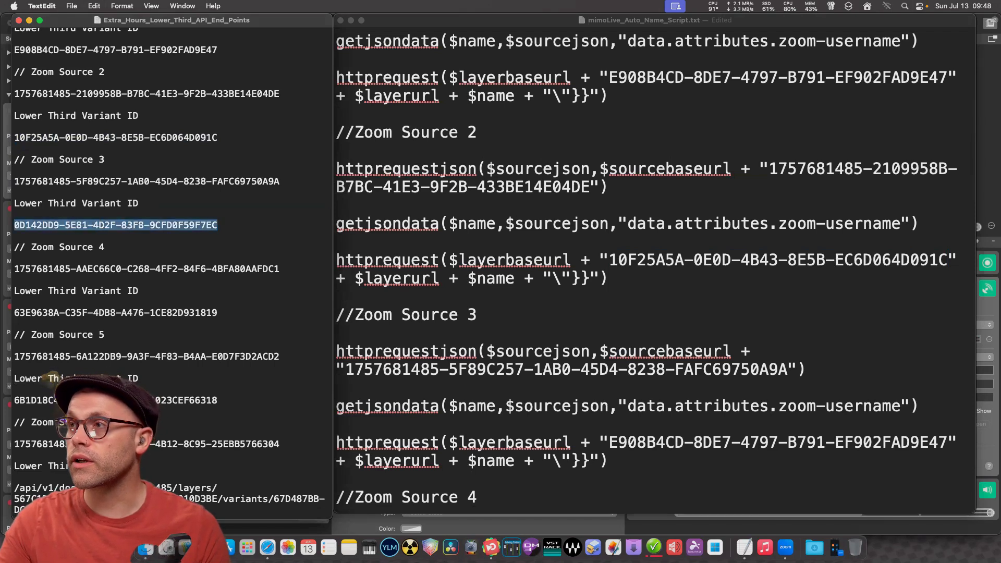
{"action": "key", "text": "super+c"}
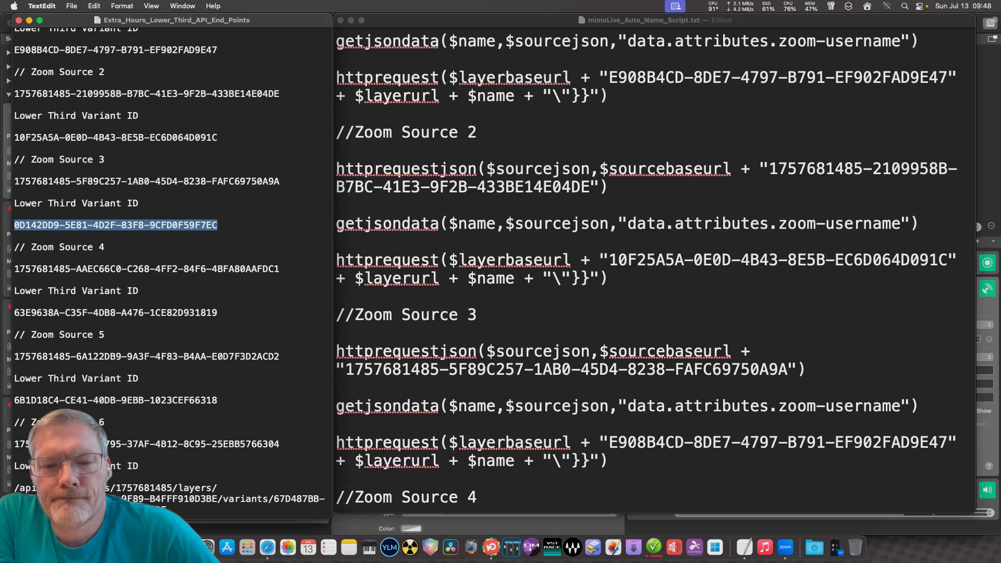
{"action": "left_click", "coordinate": [947, 260]}
{"action": "scroll", "coordinate": [947, 260], "scroll_direction": "down", "scroll_amount": 3}
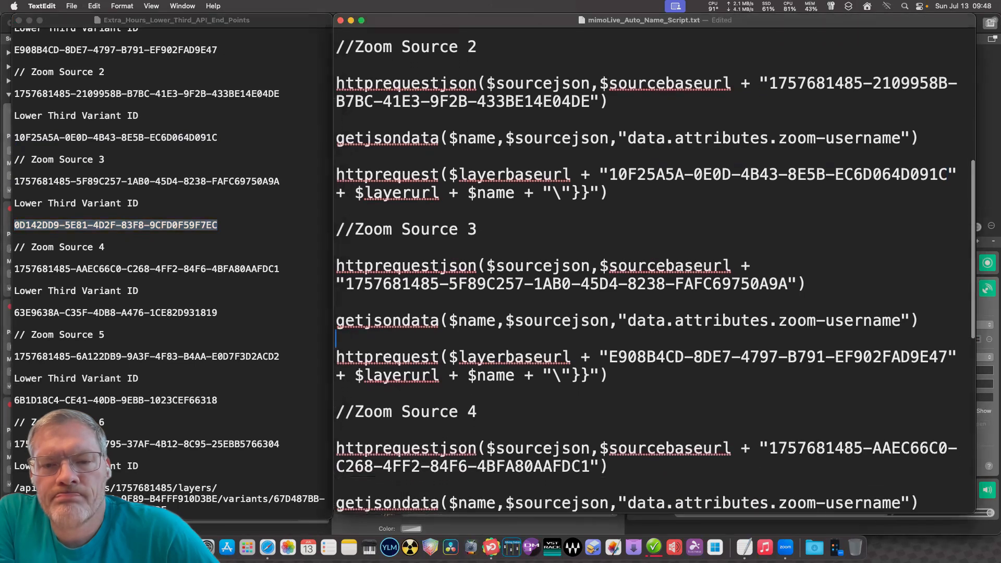
{"action": "left_click_drag", "start_coordinate": [608, 358], "coordinate": [947, 358]}
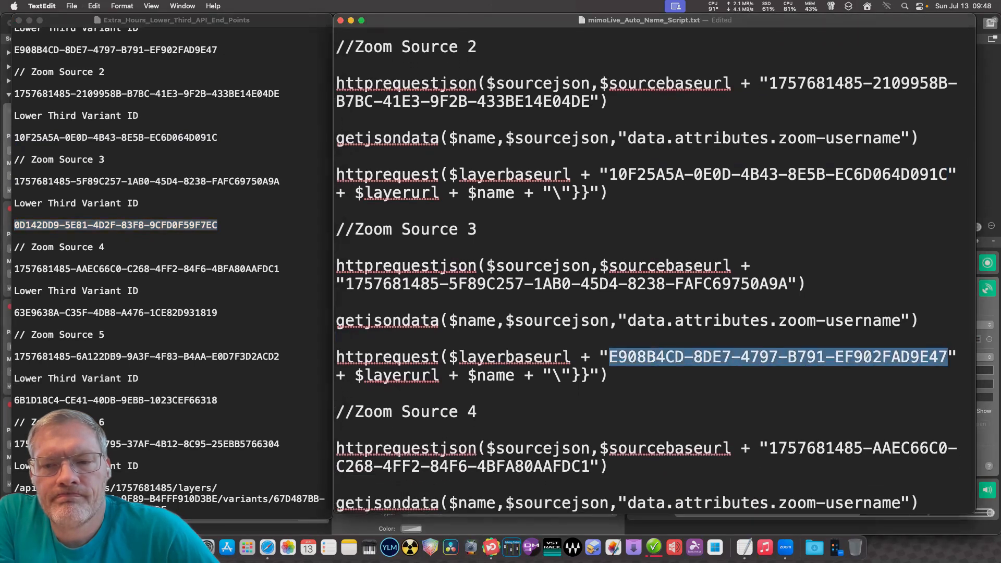
{"action": "key", "text": "super+v"}
Replace the variant ID in the script's Zoom Source 4 httprequest line with Zoom Source 4's Lower Third variant ID from the notes.
{"action": "key", "text": "super+grave"}
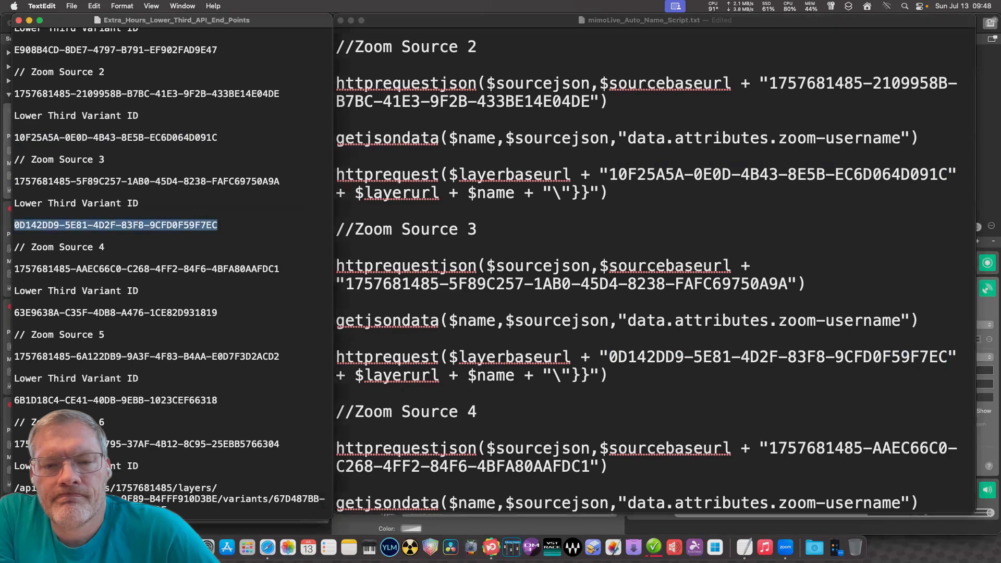
{"action": "scroll", "coordinate": [172, 261], "scroll_direction": "down", "scroll_amount": 1}
{"action": "left_click_drag", "start_coordinate": [218, 306], "coordinate": [14, 306]}
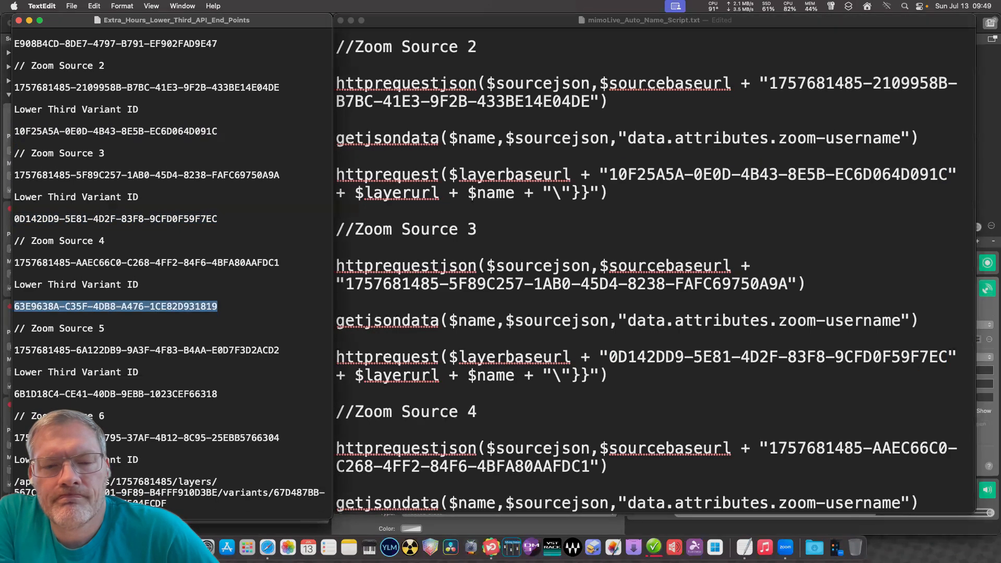
{"action": "key", "text": "super+grave"}
{"action": "scroll", "coordinate": [655, 271], "scroll_direction": "down", "scroll_amount": 5}
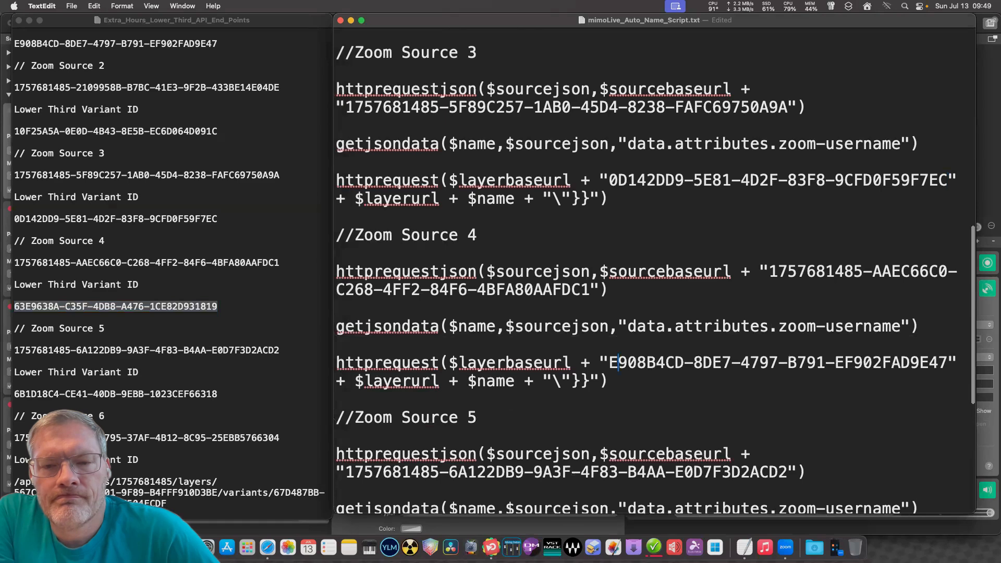
{"action": "left_click_drag", "start_coordinate": [609, 362], "coordinate": [939, 362]}
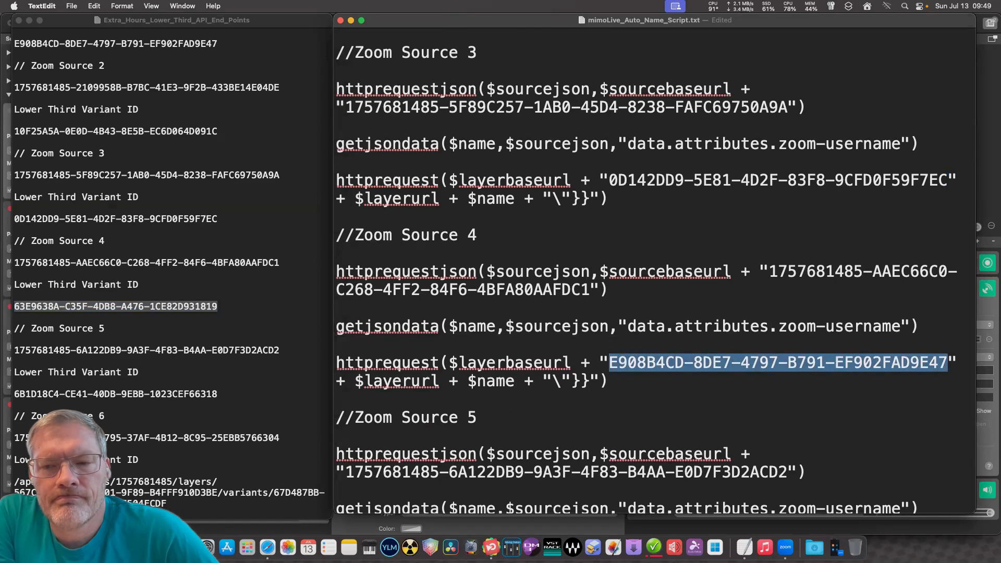
{"action": "key", "text": "super+v"}
Replace the variant ID in the script's Zoom Source 5 httprequest line with Zoom Source 5's Lower Third variant ID from the notes.
{"action": "key", "text": "super+grave"}
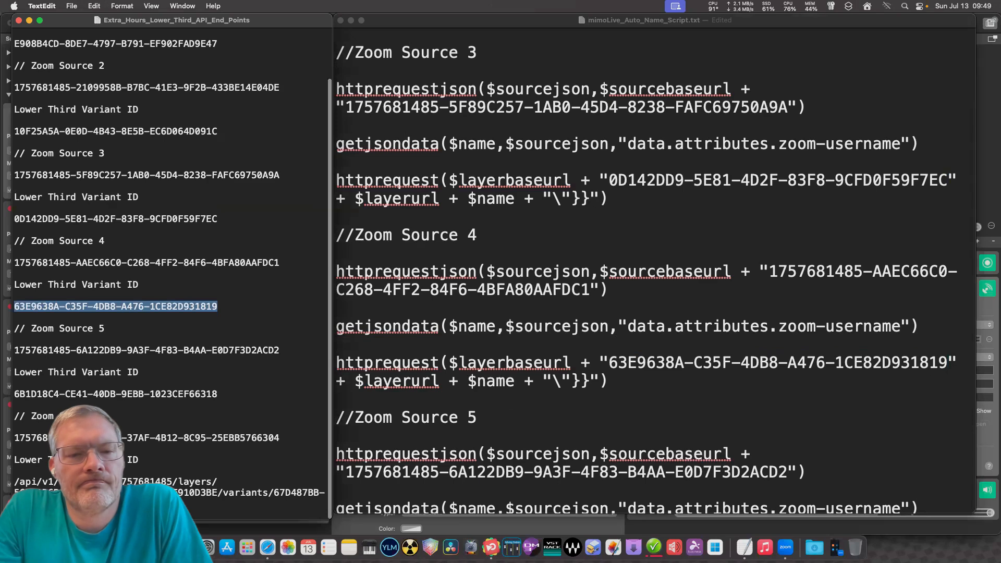
{"action": "left_click_drag", "start_coordinate": [218, 393], "coordinate": [14, 393]}
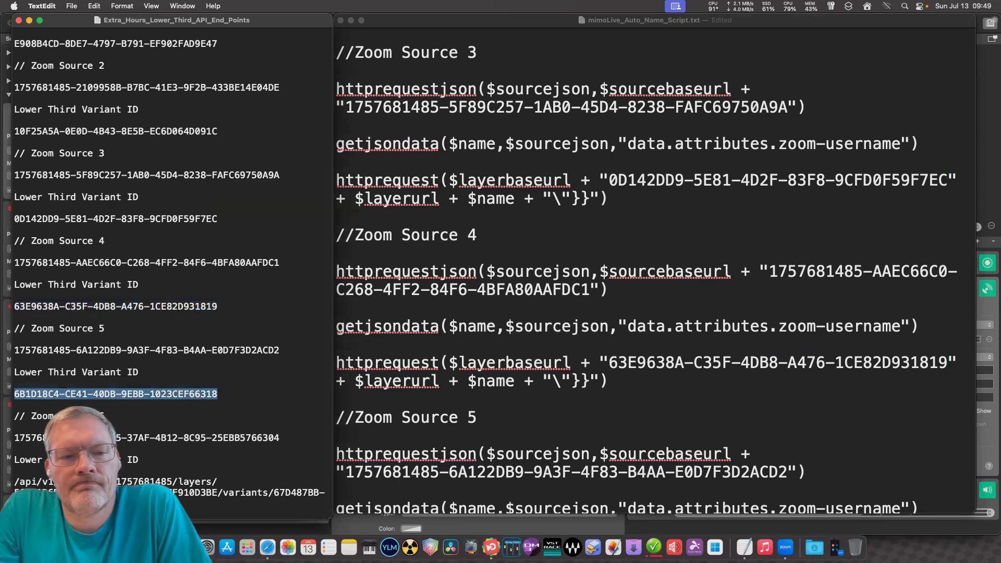
{"action": "key", "text": "super+grave"}
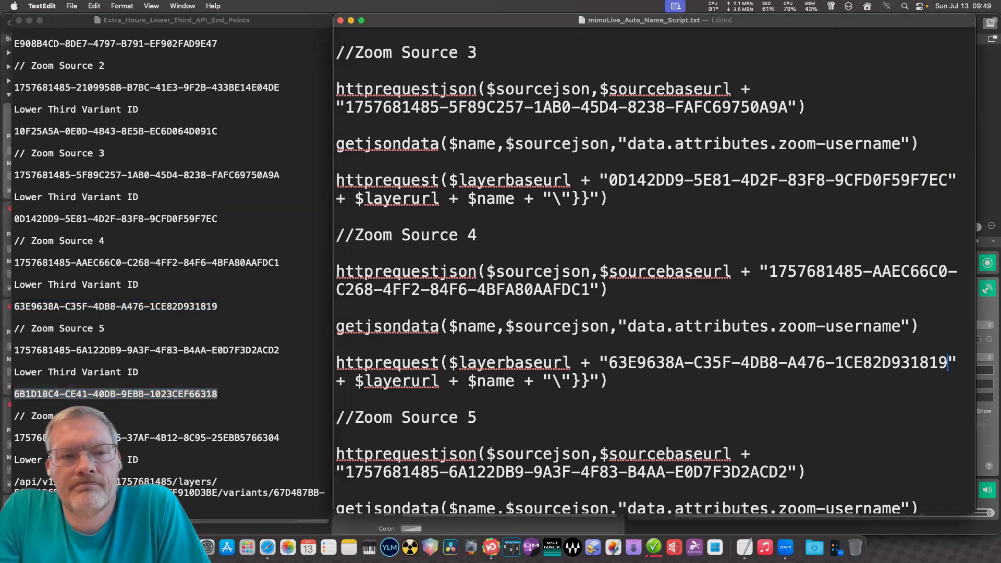
{"action": "scroll", "coordinate": [654, 271], "scroll_direction": "down", "scroll_amount": 2}
{"action": "scroll", "coordinate": [654, 271], "scroll_direction": "down", "scroll_amount": 4}
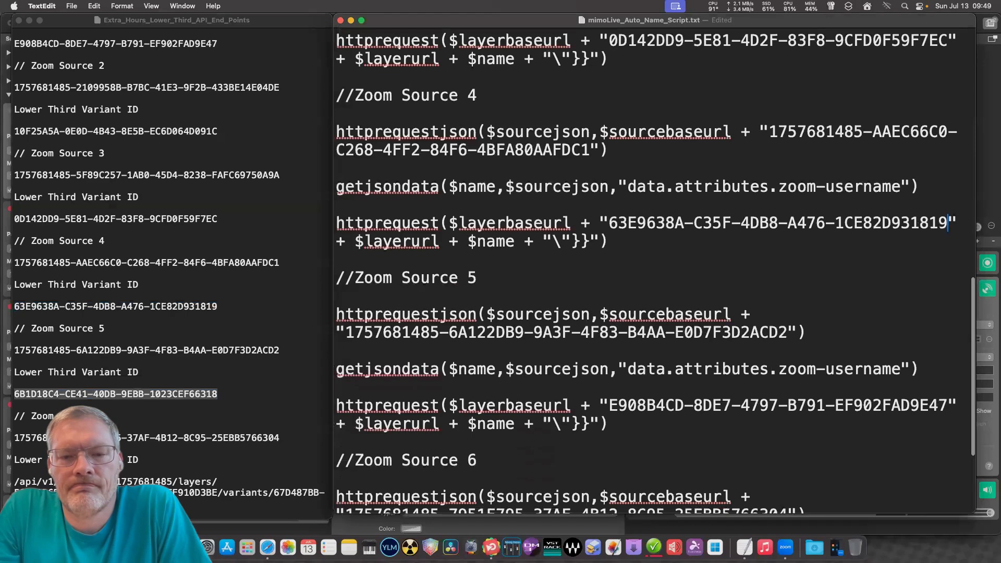
{"action": "left_click_drag", "start_coordinate": [607, 405], "coordinate": [948, 405]}
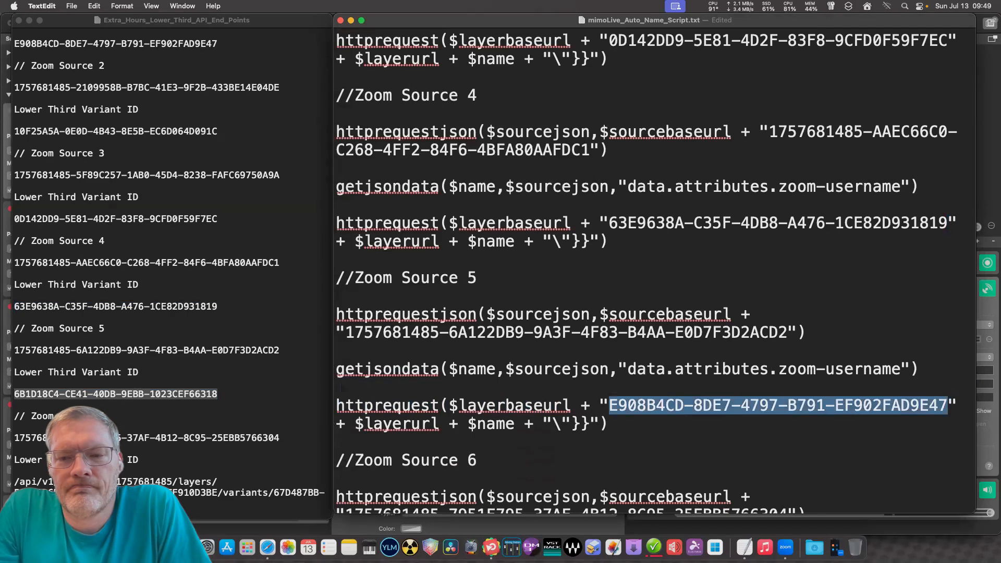
{"action": "key", "text": "super+v"}
In the Extra_Hours_Lower_Third_API_End_Points notes, trim Zoom Source 6's Lower Third entry to the bare variant ID, copy that ID and save the notes.
{"action": "key", "text": "super+grave"}
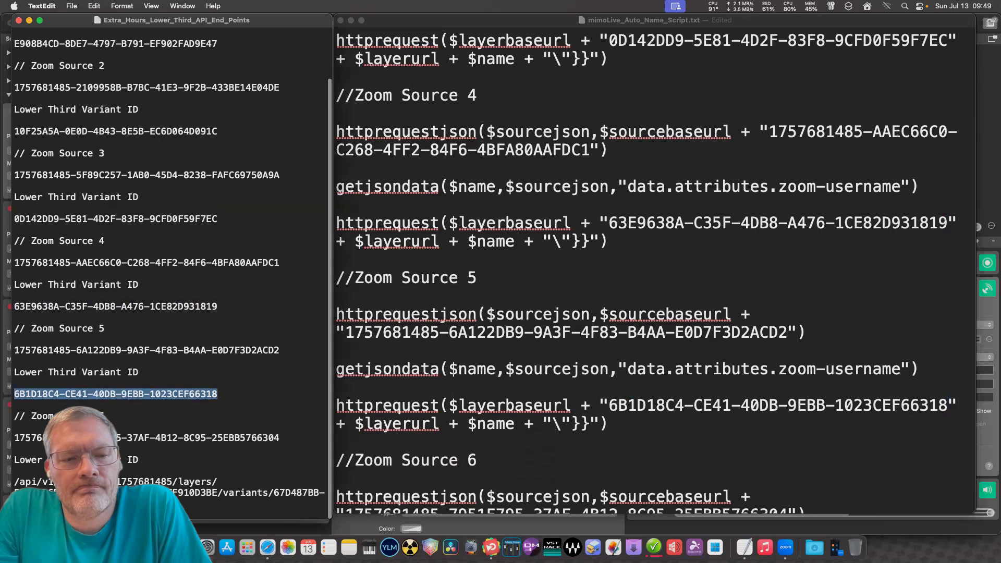
{"action": "left_click_drag", "start_coordinate": [14, 481], "coordinate": [274, 492]}
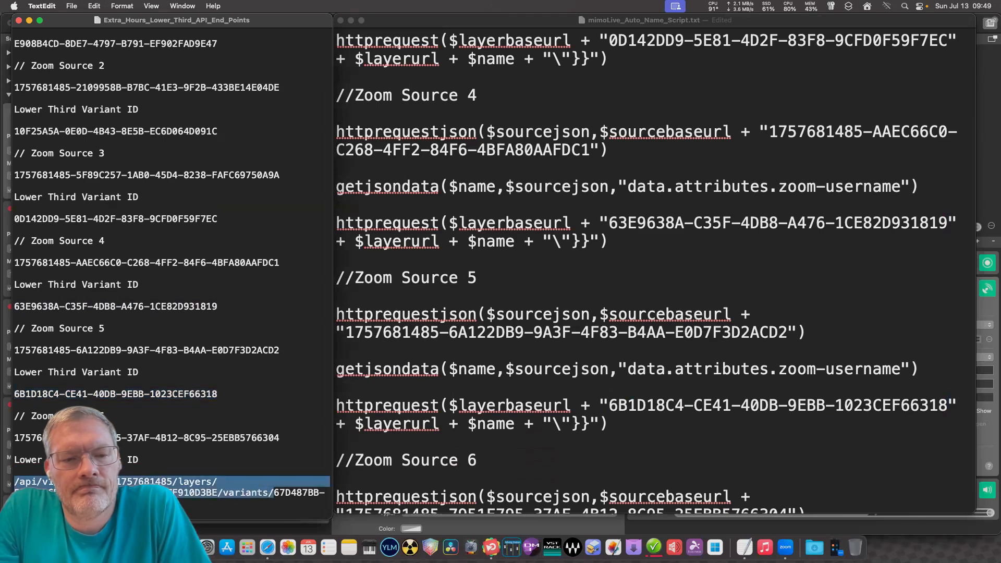
{"action": "key", "text": "BackSpace"}
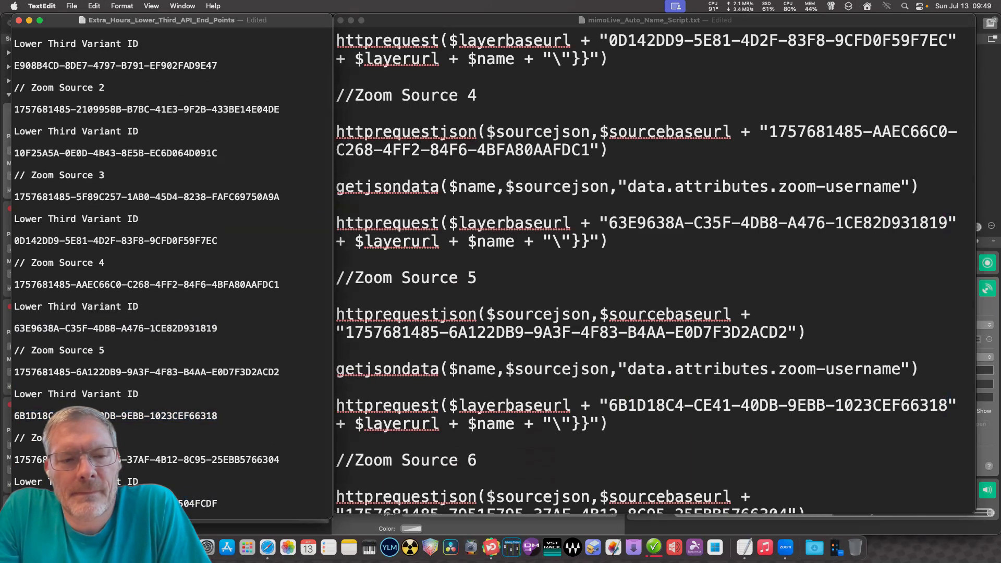
{"action": "left_click_drag", "start_coordinate": [156, 20], "coordinate": [165, 20]}
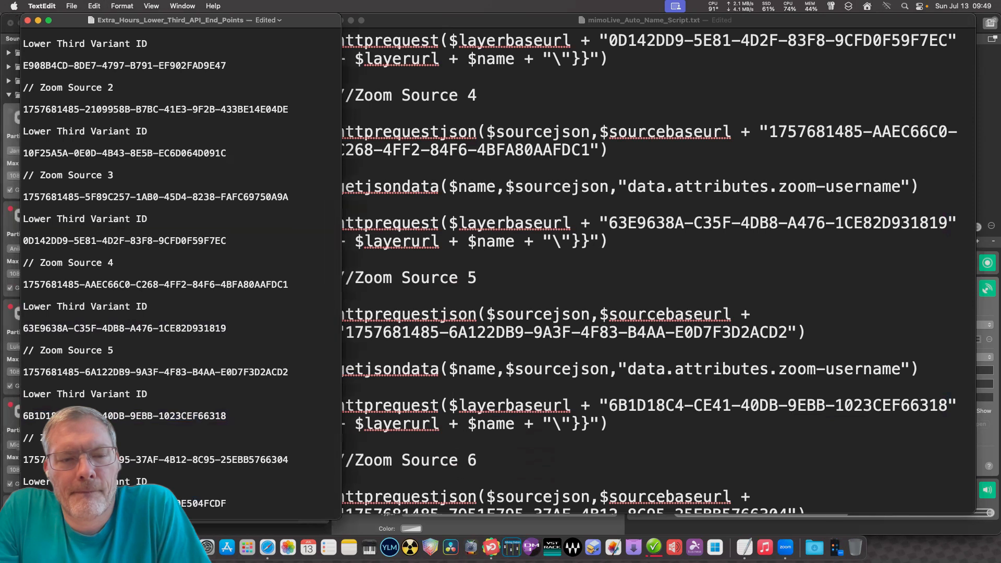
{"action": "key", "text": "shift+super+Right"}
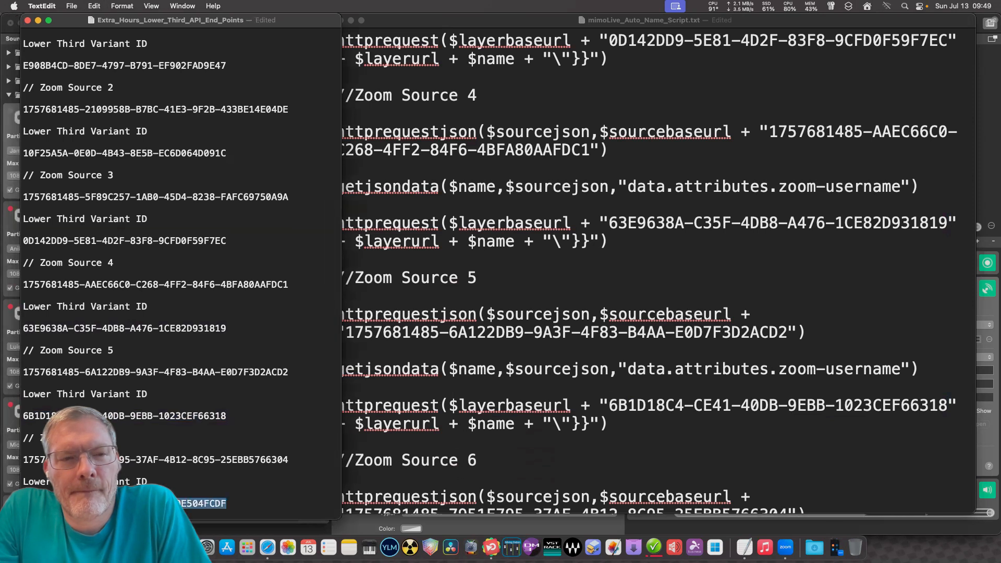
{"action": "key", "text": "super+c"}
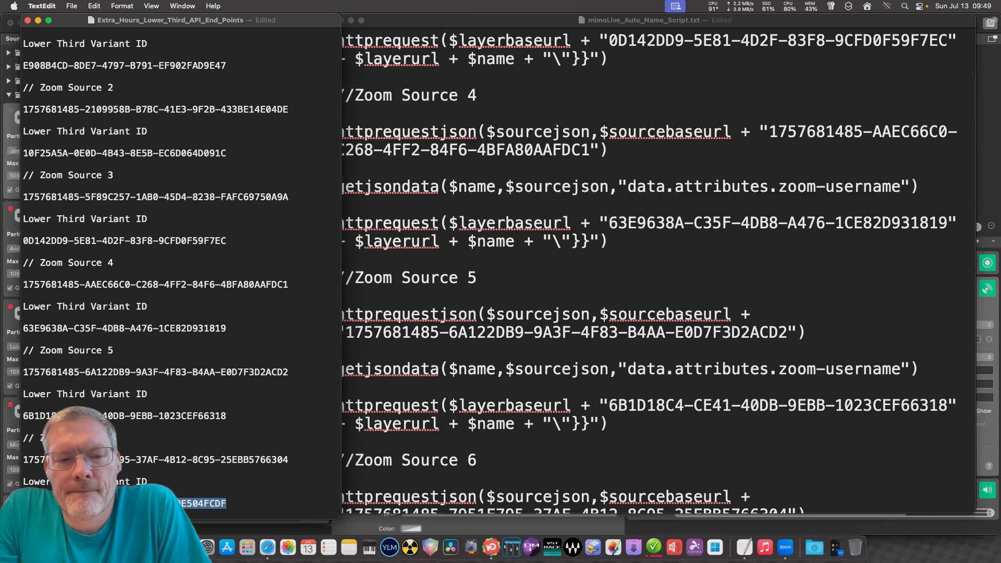
{"action": "left_click", "coordinate": [71, 6]}
{"action": "left_click", "coordinate": [104, 73]}
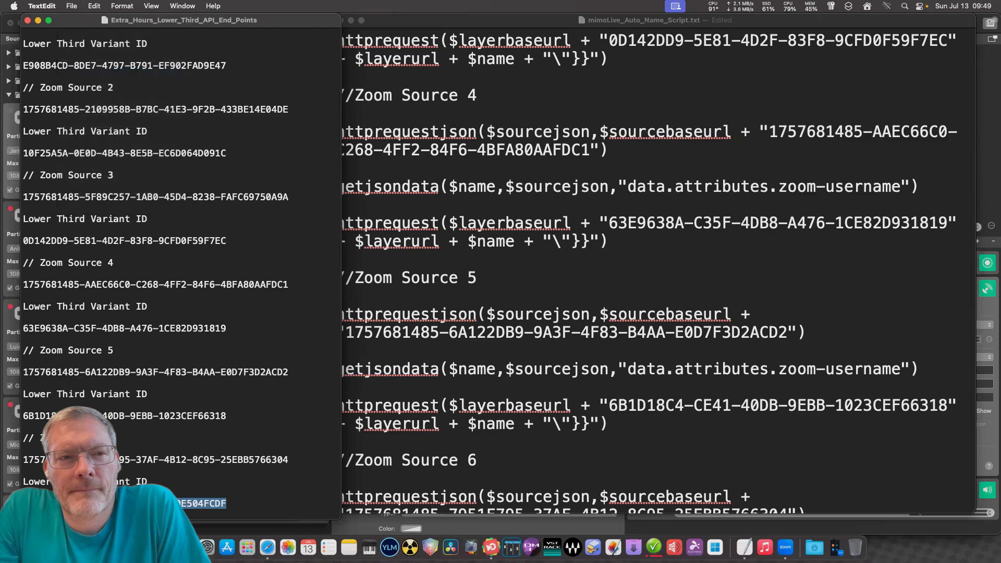
Replace the variant ID in the script's Zoom Source 6 httprequest line with 67D487BB-DC56-4C73-A2D7-5FA0E504FCDF and save the script file.
{"action": "left_click", "coordinate": [948, 405]}
{"action": "scroll", "coordinate": [655, 271], "scroll_direction": "down", "scroll_amount": 5}
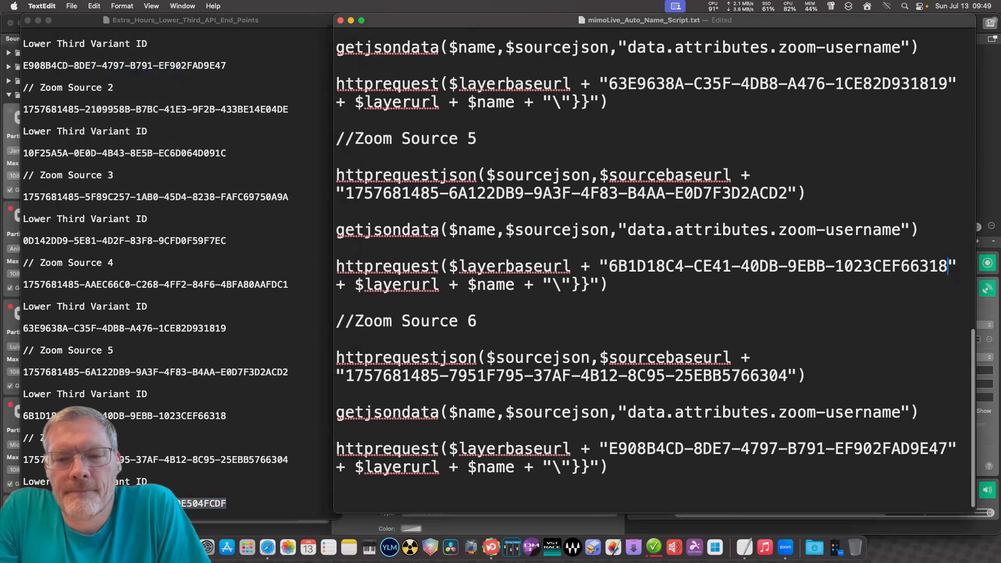
{"action": "key", "text": "super+grave"}
{"action": "key", "text": "super+grave"}
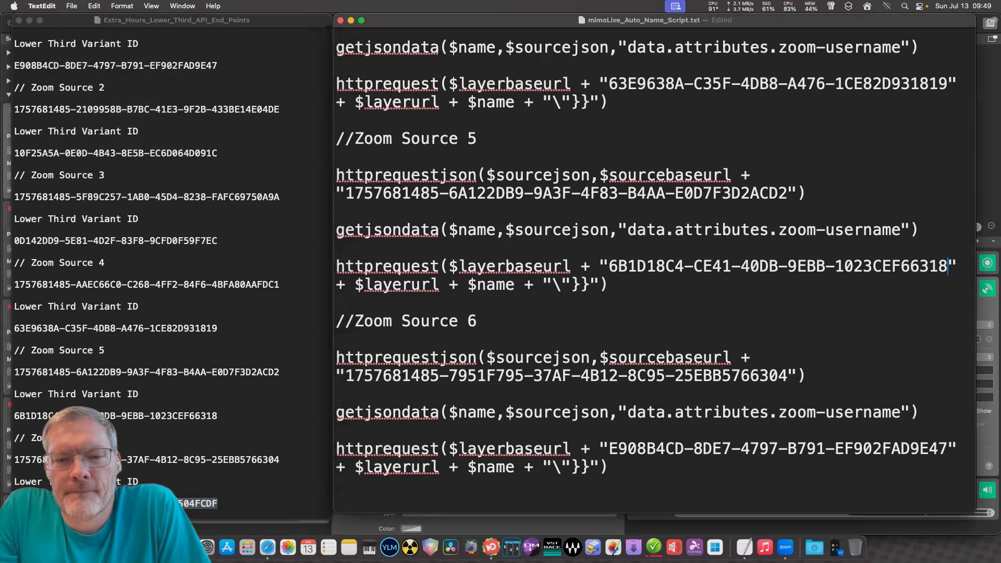
{"action": "scroll", "coordinate": [655, 271], "scroll_direction": "down", "scroll_amount": 1}
{"action": "left_click_drag", "start_coordinate": [609, 435], "coordinate": [947, 435]}
{"action": "key", "text": "super+v"}
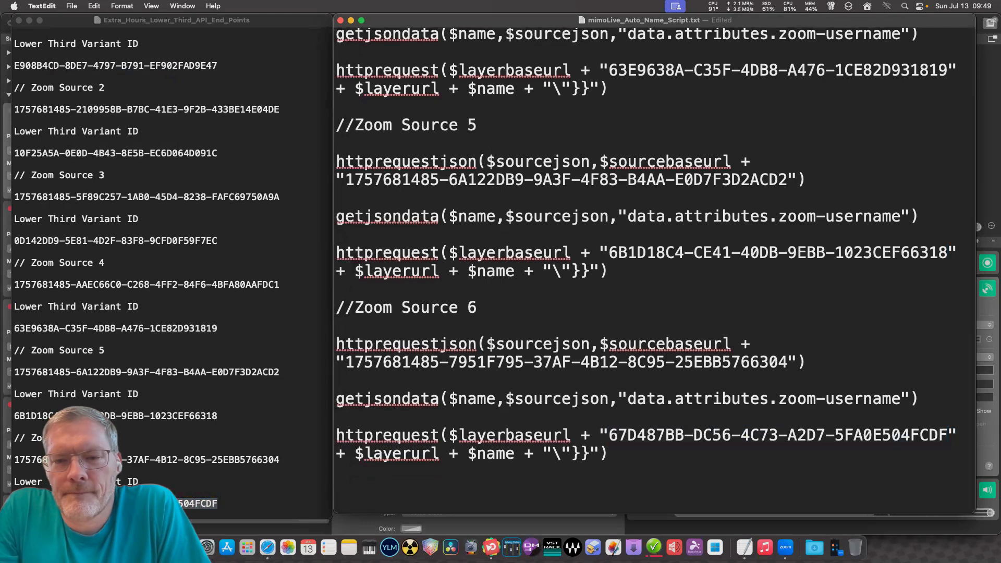
{"action": "scroll", "coordinate": [654, 271], "scroll_direction": "up", "scroll_amount": 15}
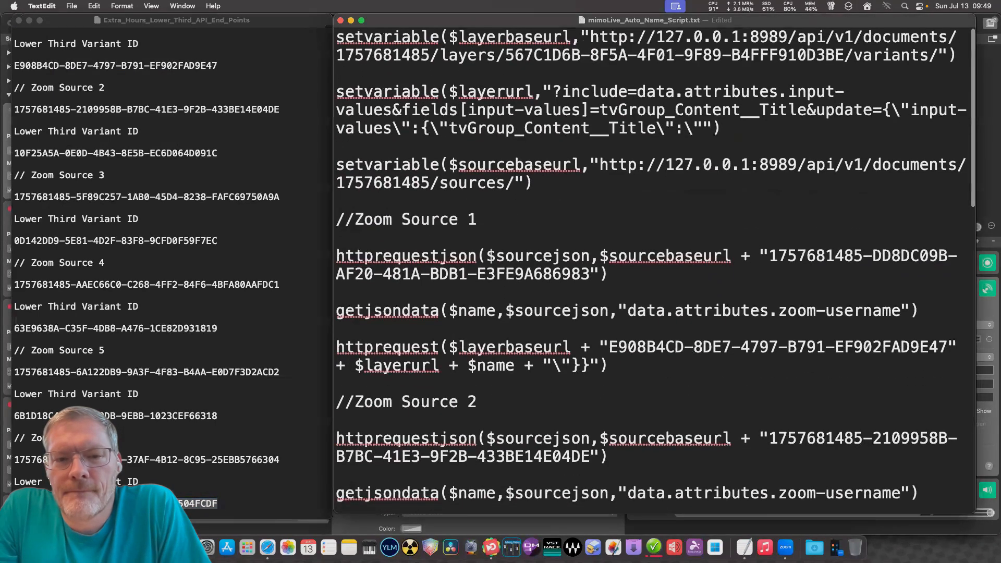
{"action": "left_click", "coordinate": [71, 6]}
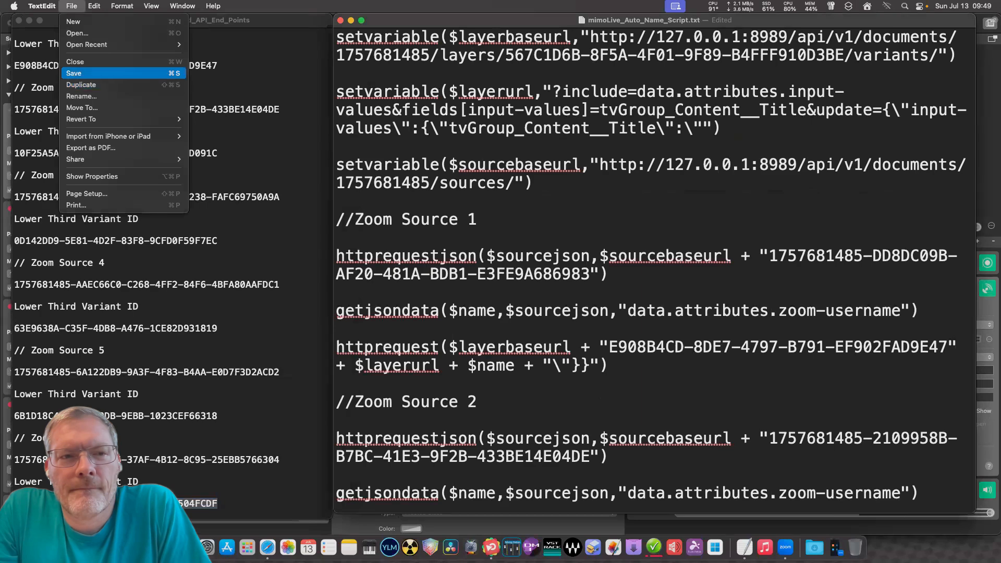
{"action": "left_click", "coordinate": [74, 73]}
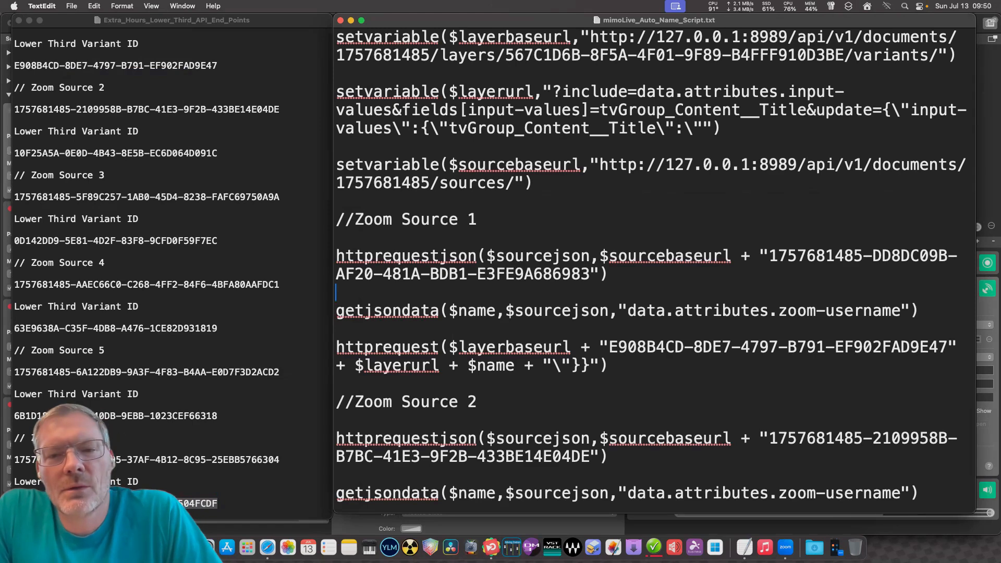
Copy the whole auto-naming script, switch to mimoLive and open the Automation layer's On Live script in its own editor window.
{"action": "key", "text": "super+a"}
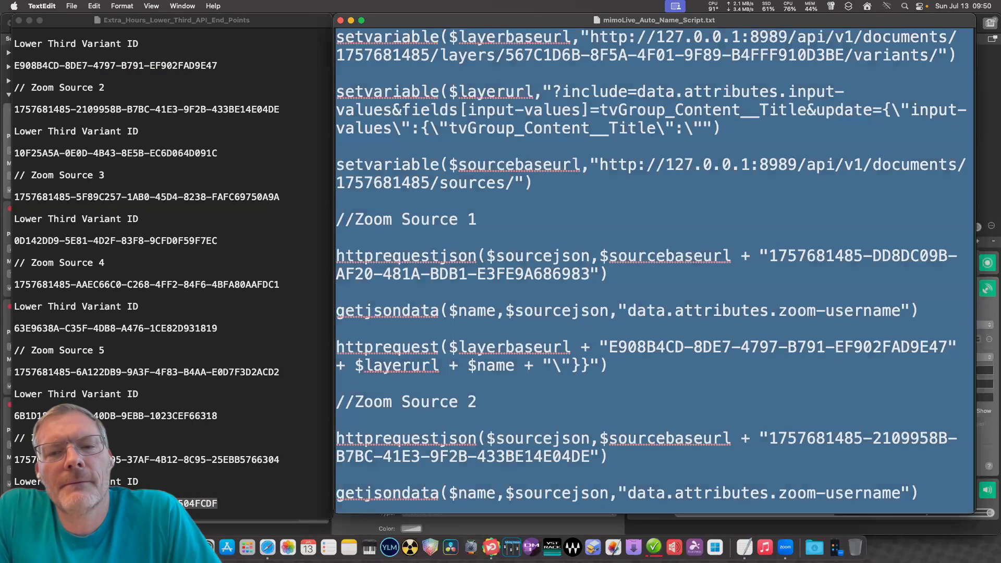
{"action": "key", "text": "super+Tab"}
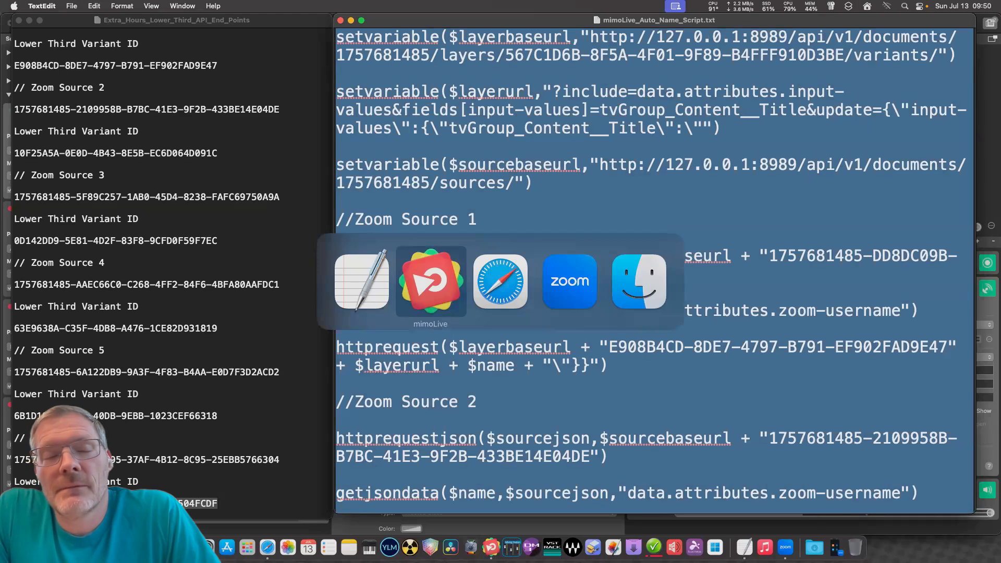
{"action": "key", "text": "super+Tab"}
{"action": "key", "text": "super+shift+Tab"}
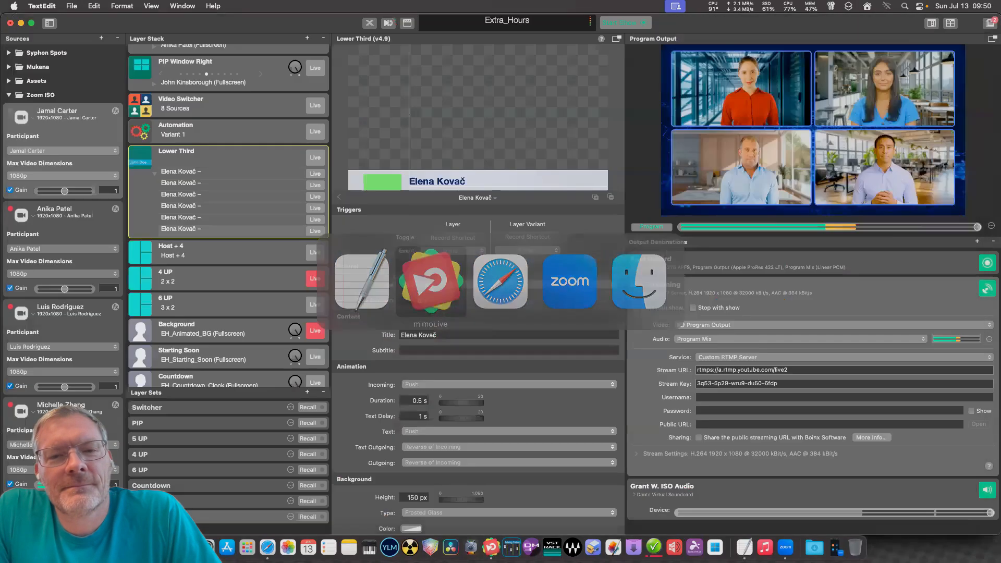
{"action": "key", "text": "Up"}
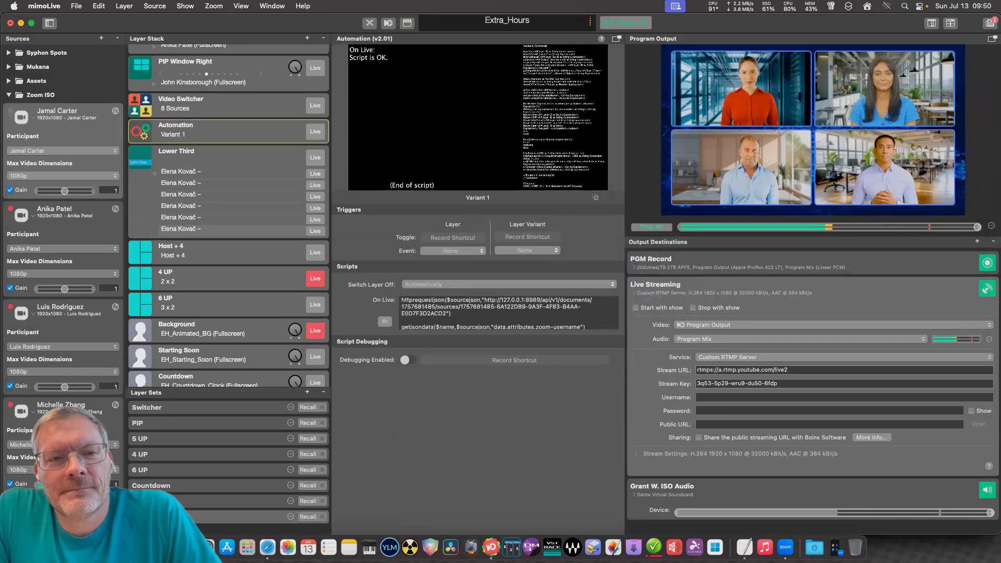
{"action": "left_click", "coordinate": [444, 326]}
{"action": "left_click", "coordinate": [384, 321]}
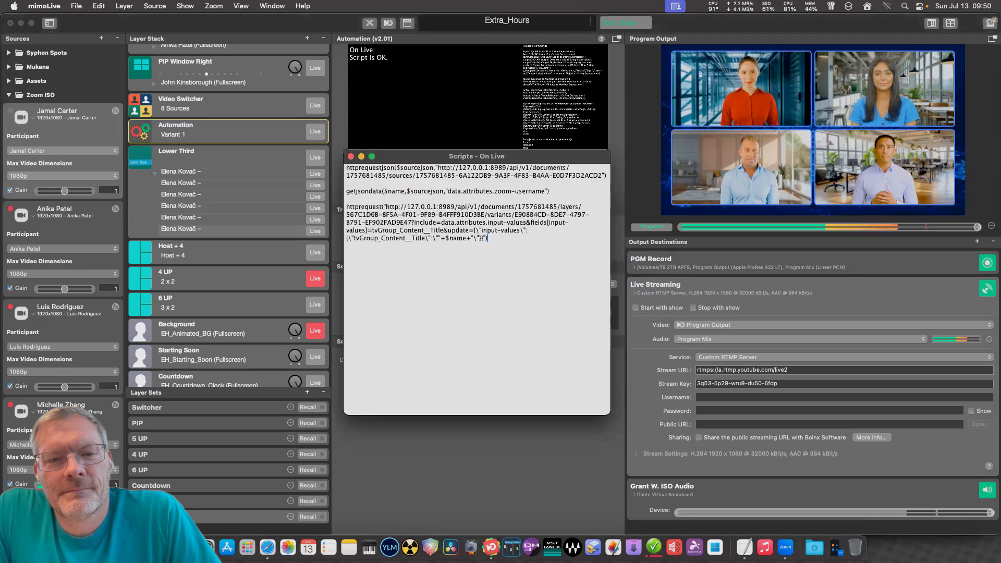
Replace the entire existing On Live script with the copied auto-naming script and close the script editor.
{"action": "key", "text": "super+a"}
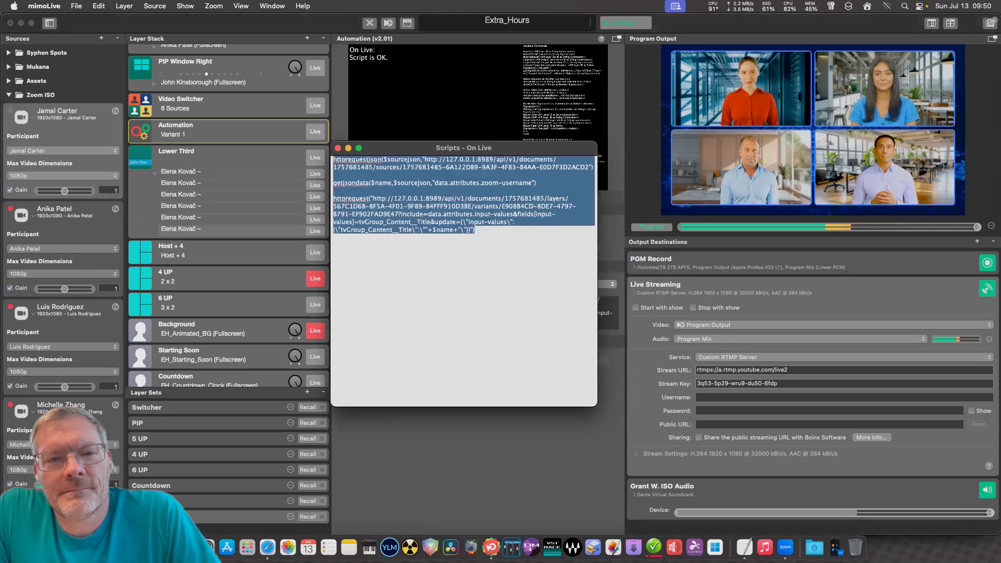
{"action": "key", "text": "BackSpace"}
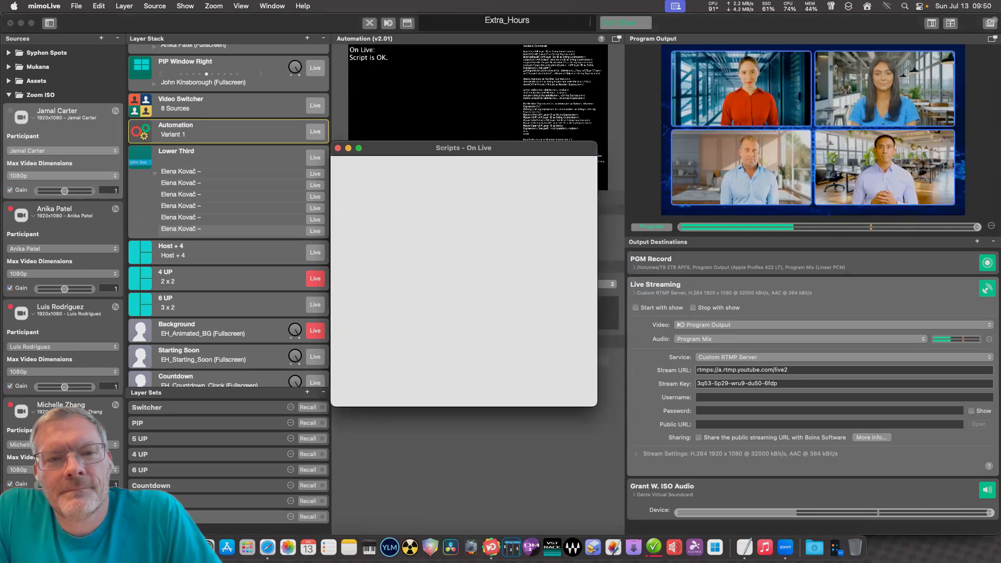
{"action": "key", "text": "super+v"}
{"action": "scroll", "coordinate": [464, 282], "scroll_direction": "down", "scroll_amount": 1}
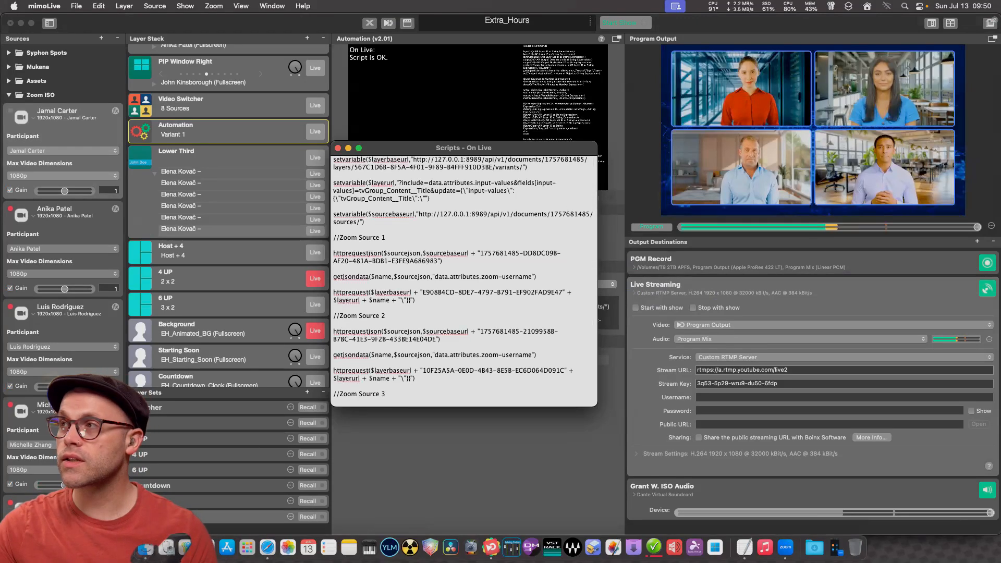
{"action": "left_click_drag", "start_coordinate": [464, 142], "coordinate": [464, 100]}
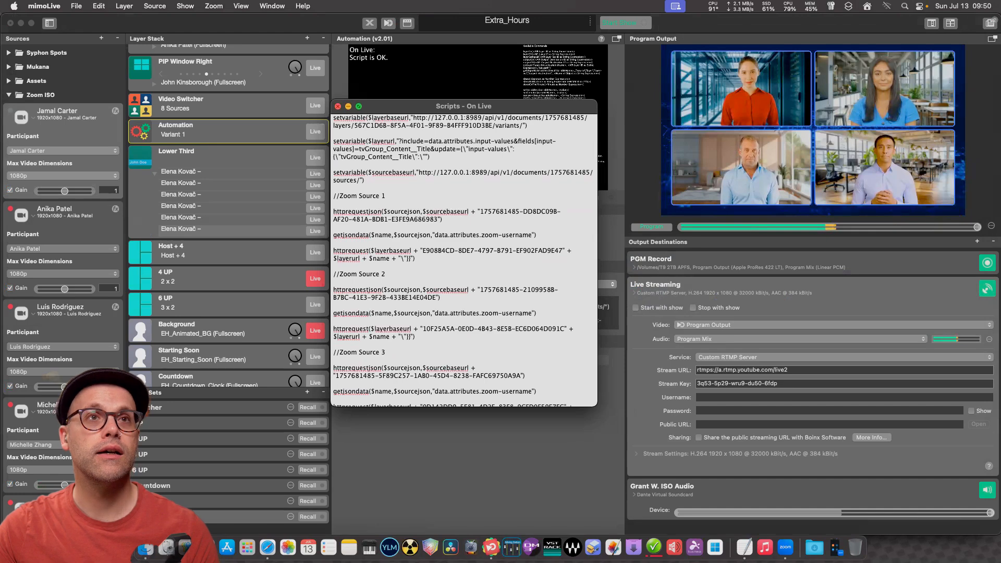
{"action": "left_click", "coordinate": [337, 107]}
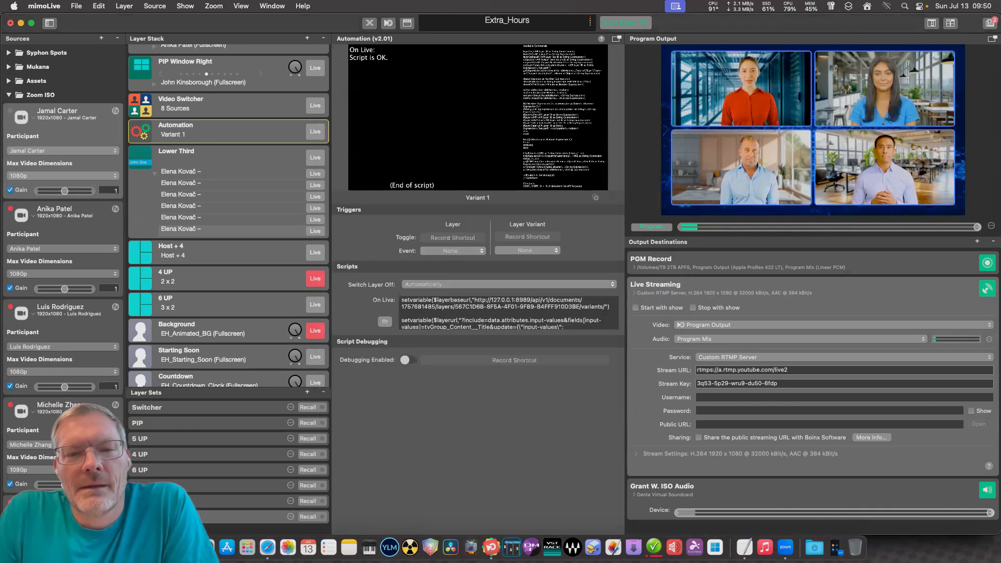
Review the Automation layer's pasted On Live script from the variable definitions through the Zoom Source 6 block.
{"action": "scroll", "coordinate": [508, 312], "scroll_direction": "down", "scroll_amount": 5}
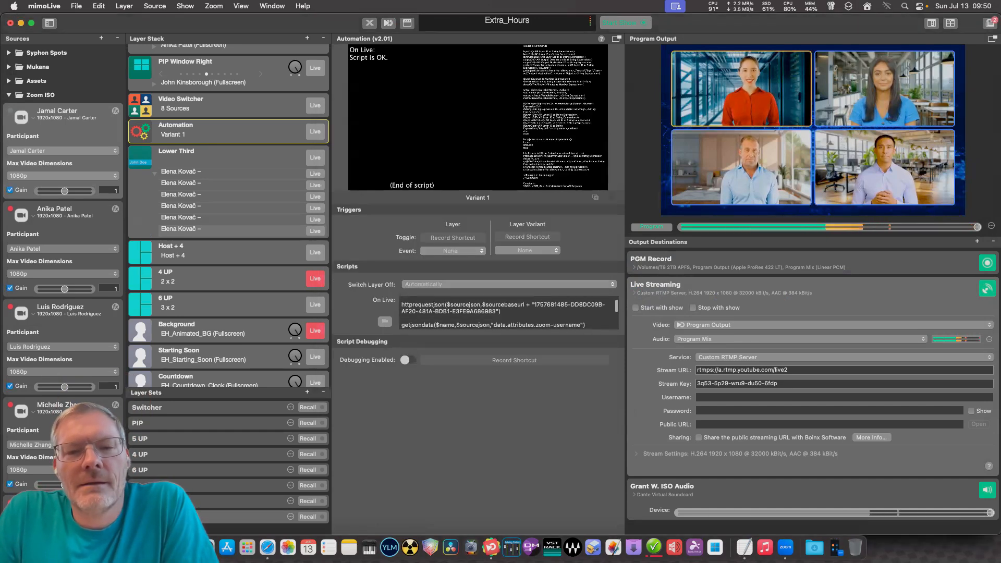
{"action": "scroll", "coordinate": [509, 313], "scroll_direction": "down", "scroll_amount": 10}
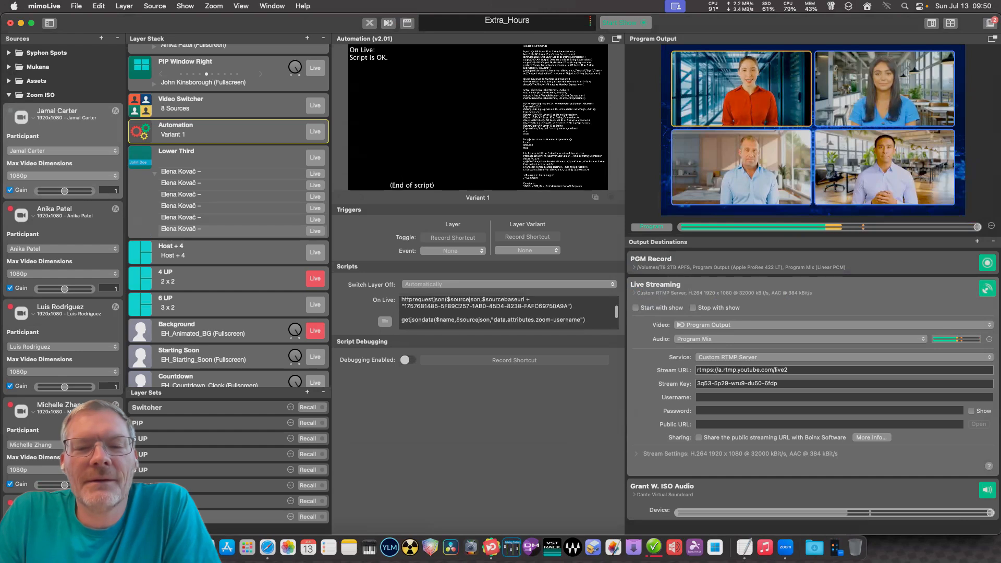
{"action": "scroll", "coordinate": [508, 313], "scroll_direction": "down", "scroll_amount": 5}
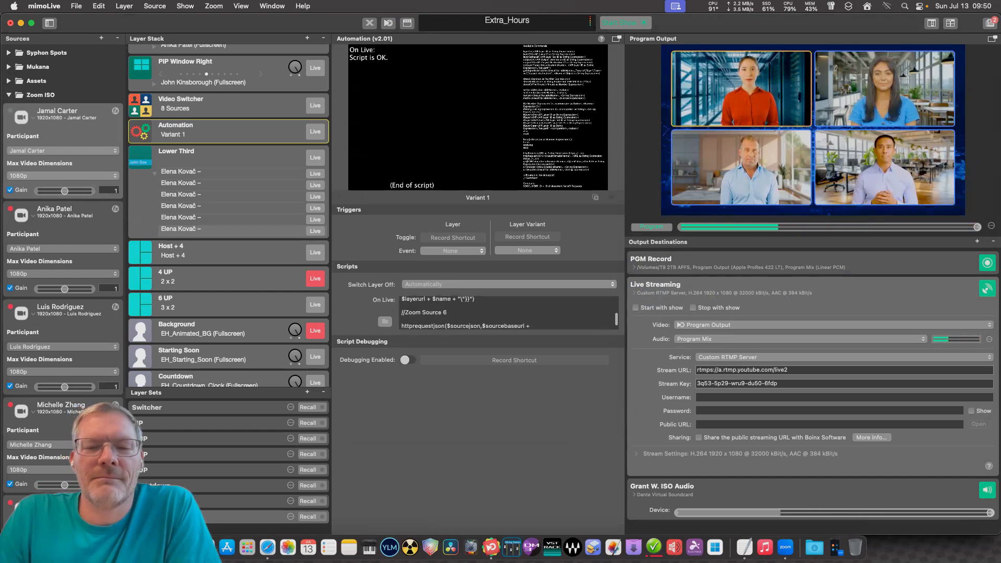
{"action": "scroll", "coordinate": [508, 313], "scroll_direction": "up", "scroll_amount": 5}
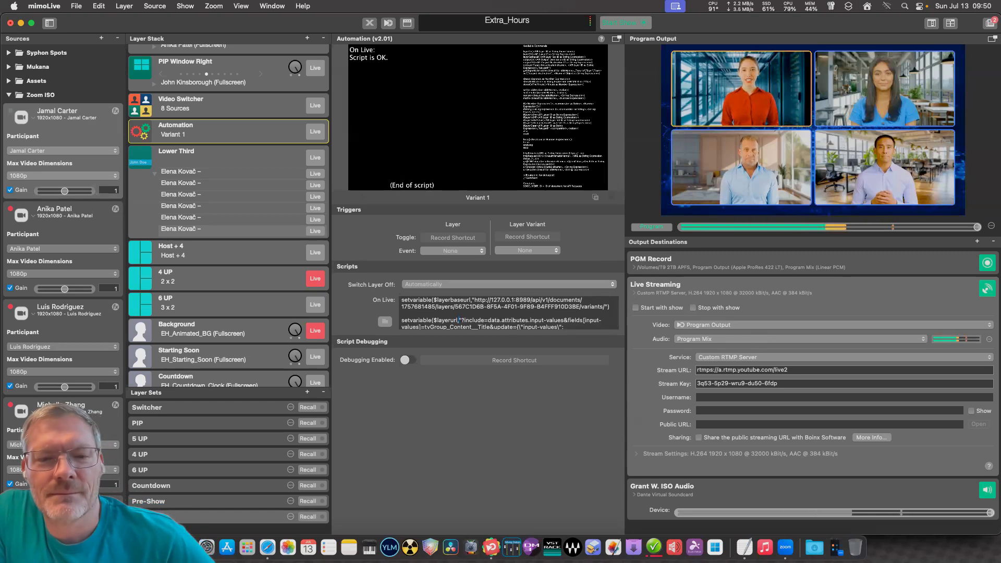
{"action": "left_click", "coordinate": [76, 6]}
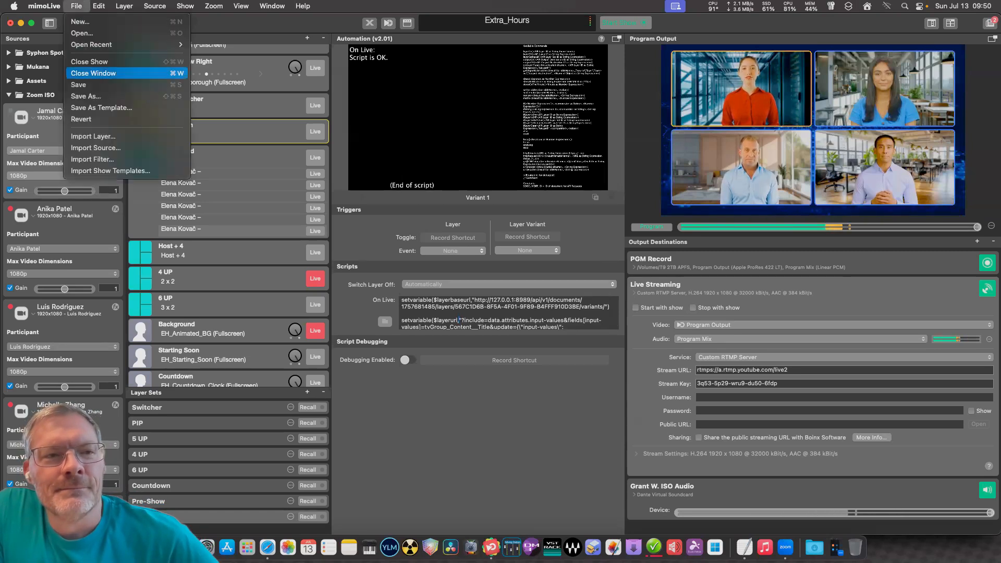
{"action": "key", "text": "Escape"}
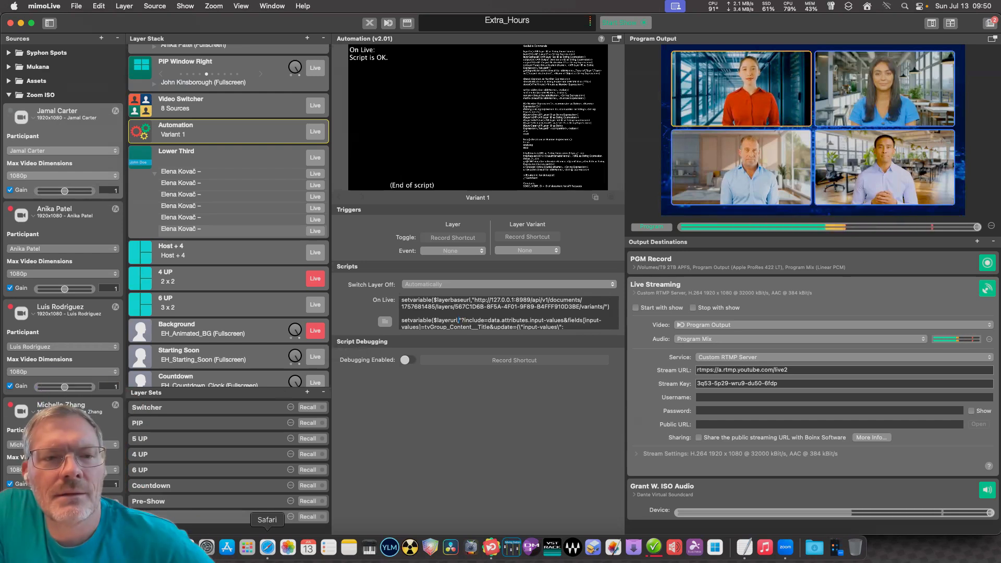
Set the Automation layer live to run the script, and check the Lower Third variant titles and the script's execution status.
{"action": "left_click", "coordinate": [224, 151]}
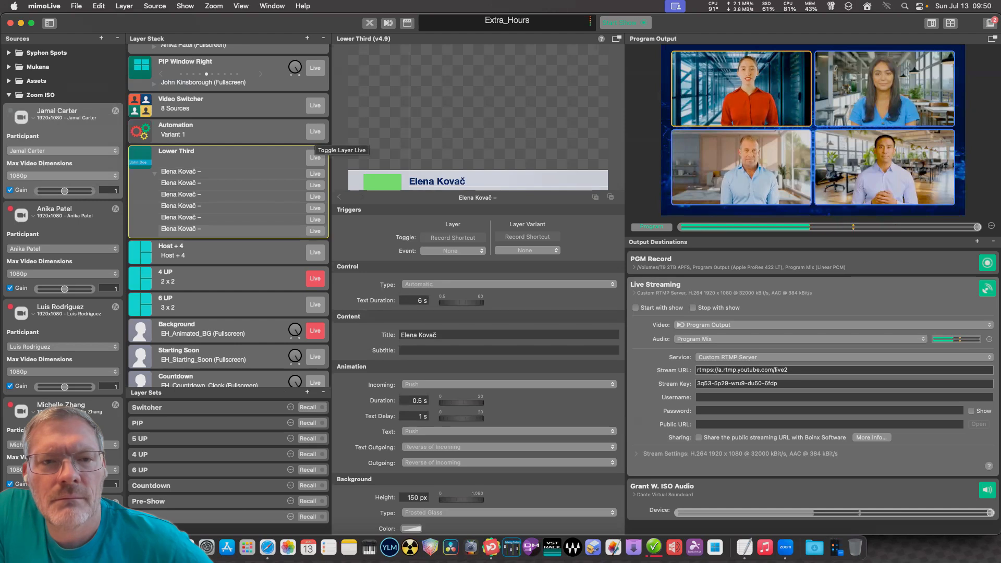
{"action": "left_click", "coordinate": [315, 131]}
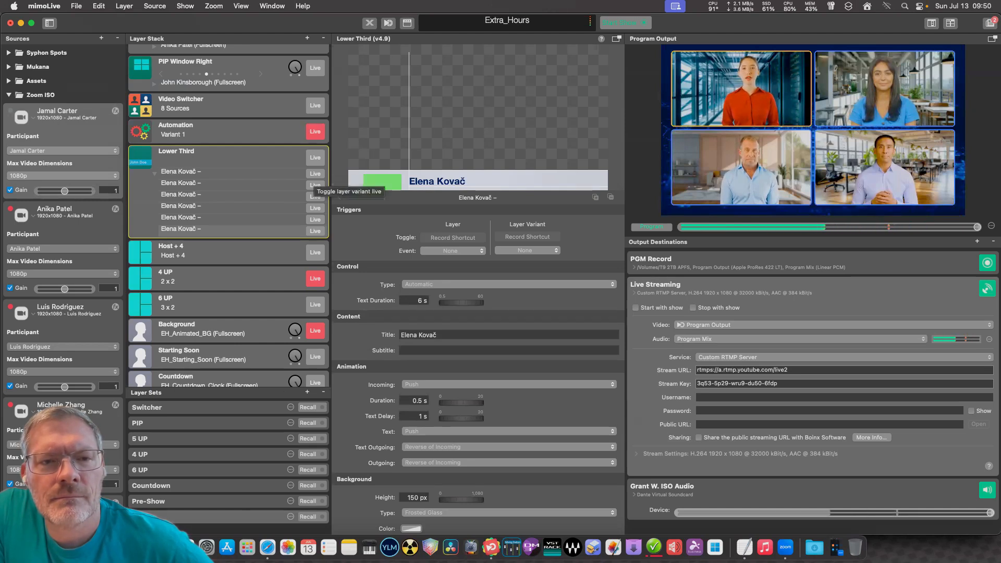
{"action": "left_click", "coordinate": [315, 175]}
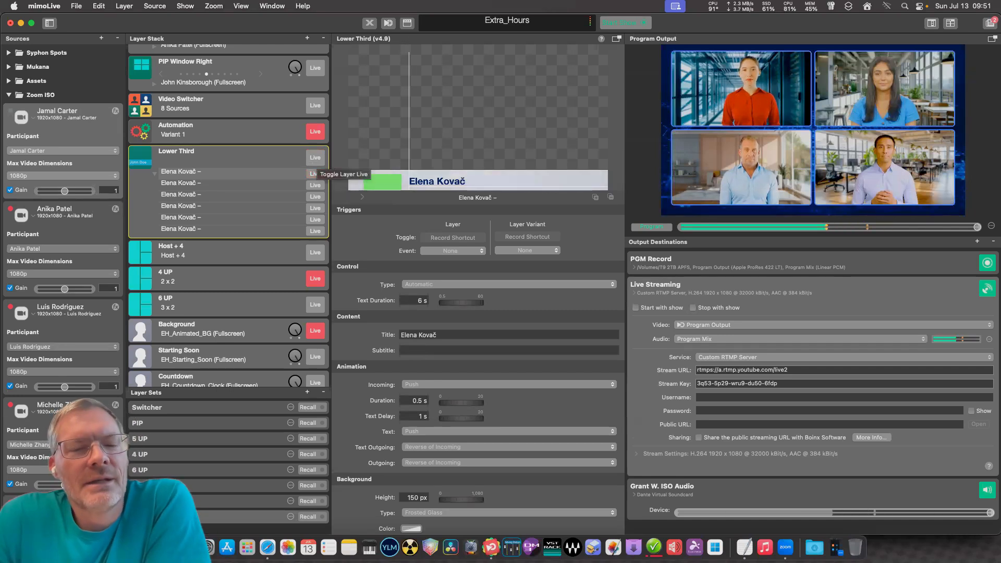
{"action": "left_click", "coordinate": [219, 129]}
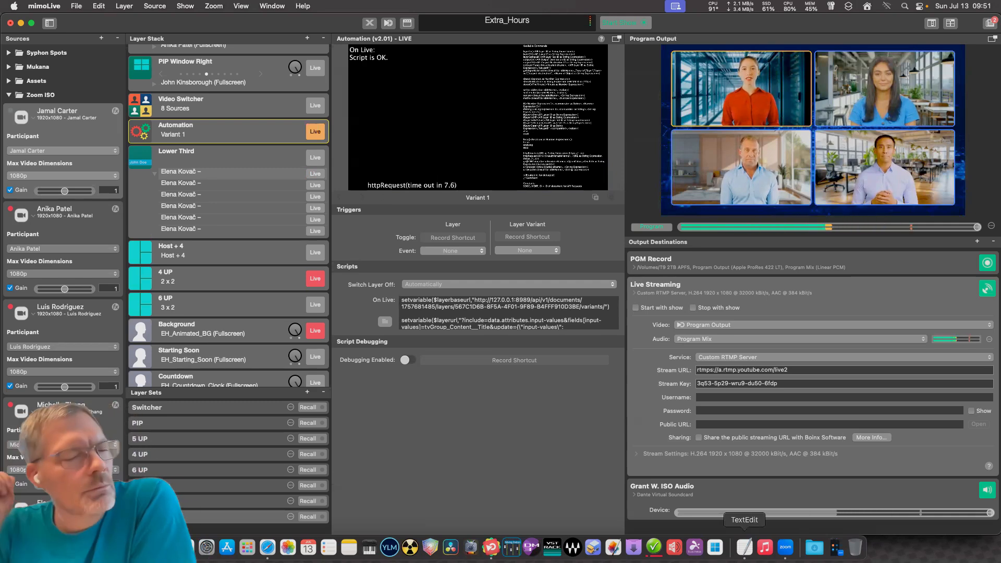
Switch to TextEdit and examine mimoLive_Auto_Name_Script.txt from the variable definitions through the first Zoom Source blocks.
{"action": "left_click", "coordinate": [744, 546]}
{"action": "left_click", "coordinate": [336, 292]}
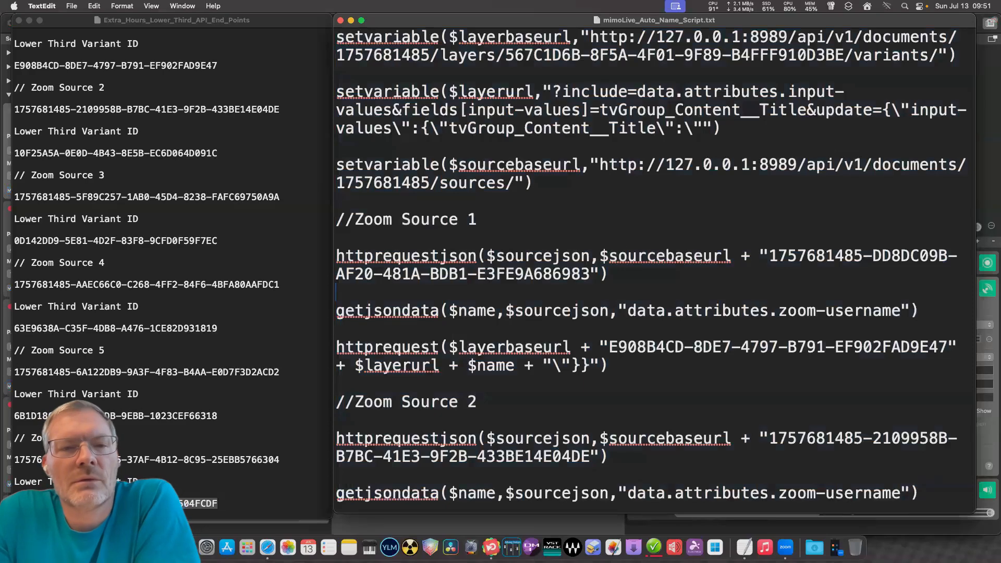
{"action": "left_click_drag", "start_coordinate": [532, 21], "coordinate": [542, 23]}
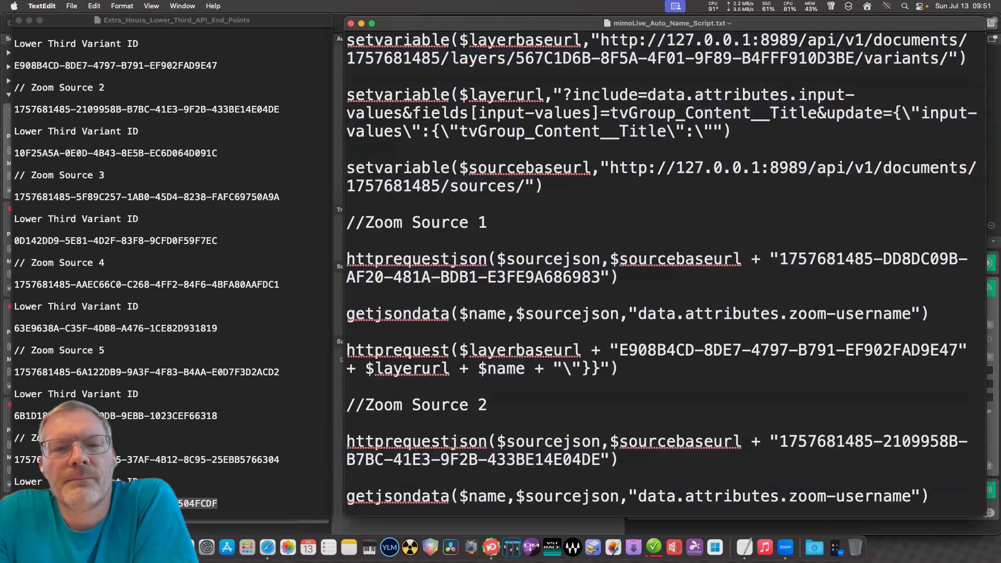
{"action": "scroll", "coordinate": [665, 271], "scroll_direction": "down", "scroll_amount": 3}
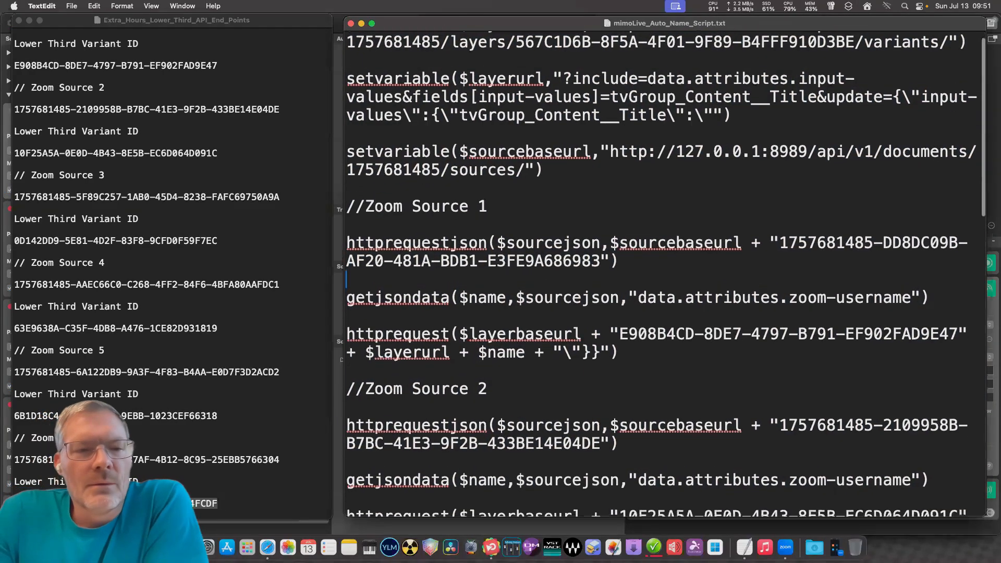
{"action": "scroll", "coordinate": [664, 271], "scroll_direction": "down", "scroll_amount": 1}
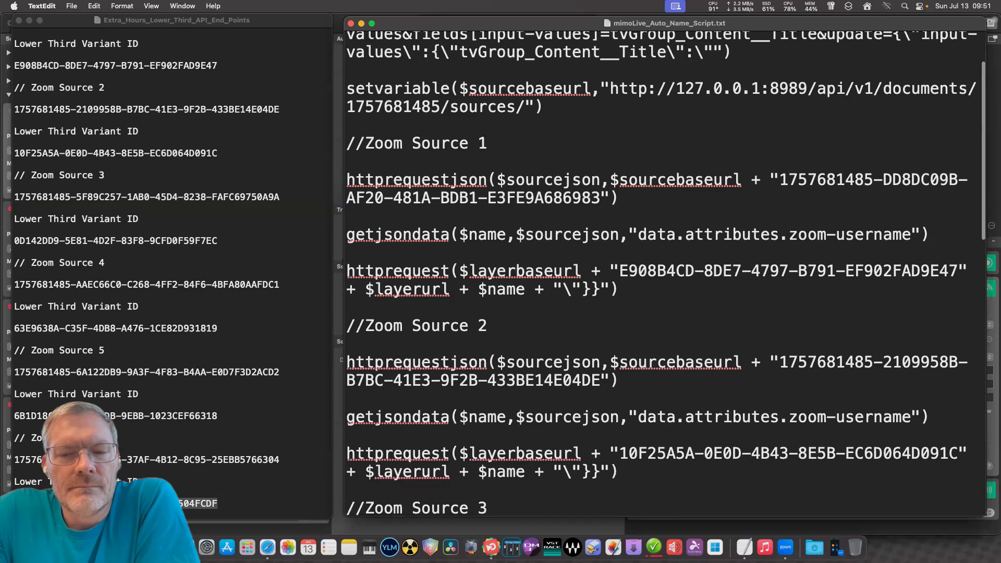
{"action": "scroll", "coordinate": [665, 274], "scroll_direction": "up", "scroll_amount": 4}
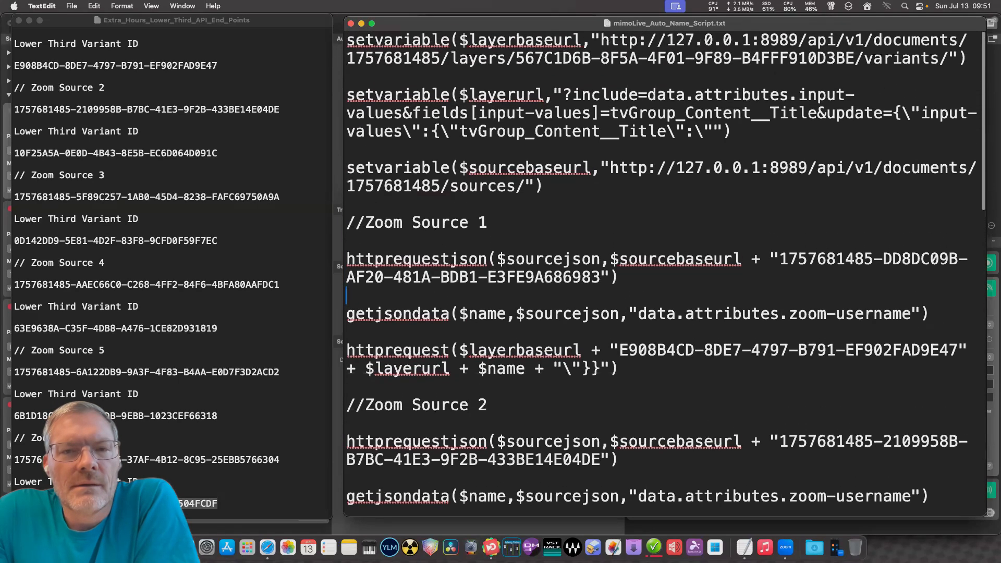
{"action": "scroll", "coordinate": [665, 274], "scroll_direction": "down", "scroll_amount": 6}
{"action": "scroll", "coordinate": [665, 274], "scroll_direction": "up", "scroll_amount": 6}
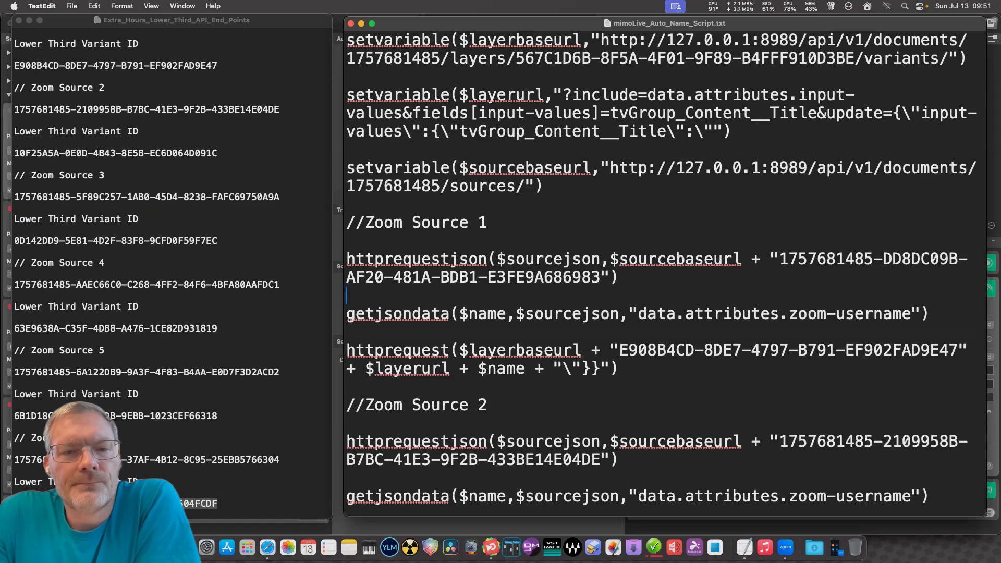
Switch back to mimoLive and enable script debugging for the Automation layer in Single Step mode.
{"action": "key", "text": "super+Tab"}
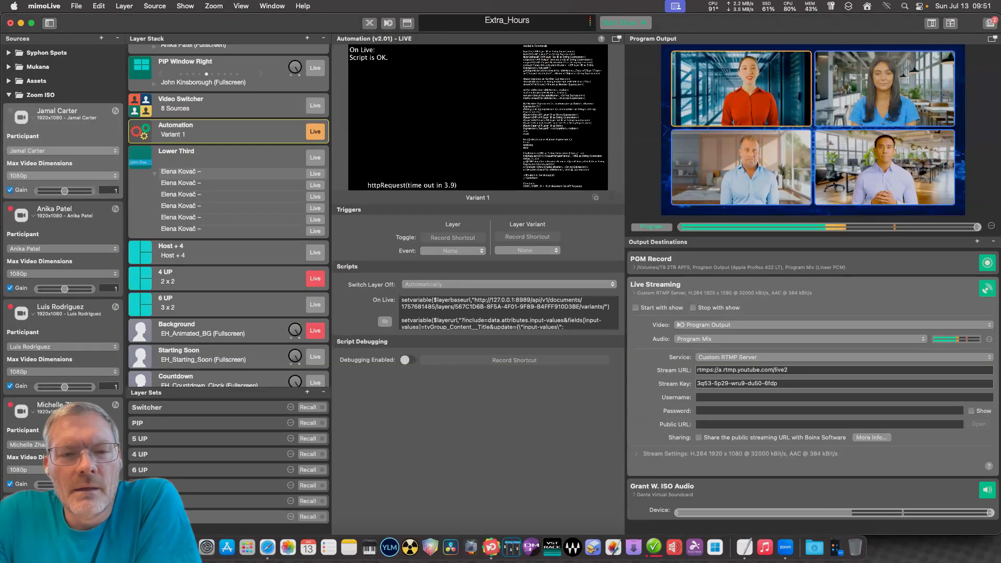
{"action": "left_click", "coordinate": [407, 360]}
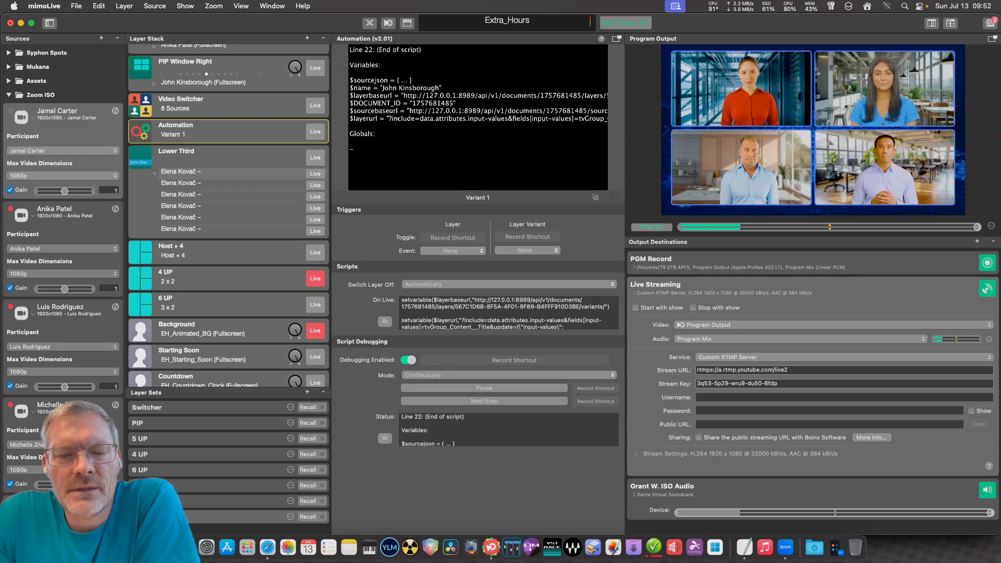
{"action": "left_click", "coordinate": [508, 375]}
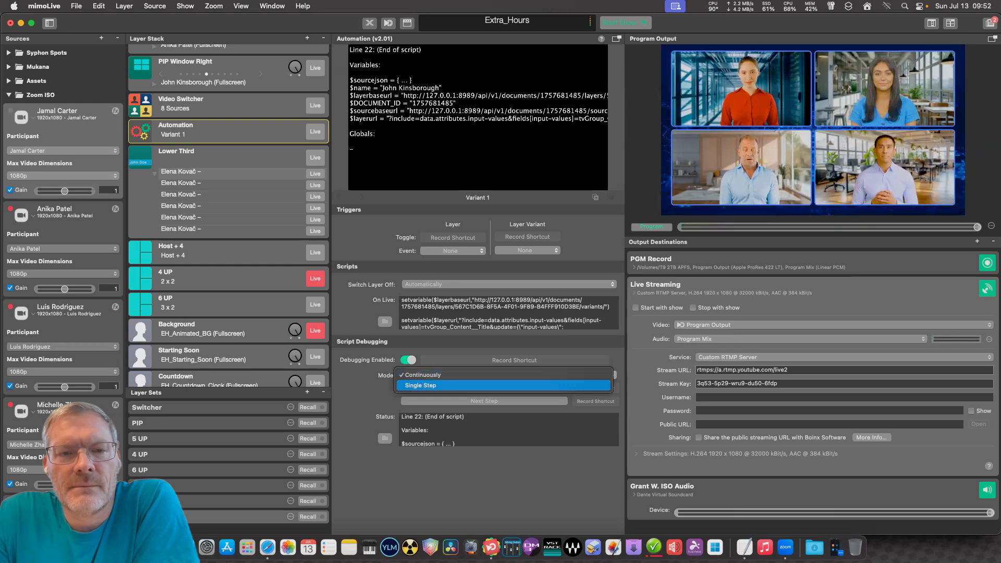
{"action": "left_click", "coordinate": [503, 385]}
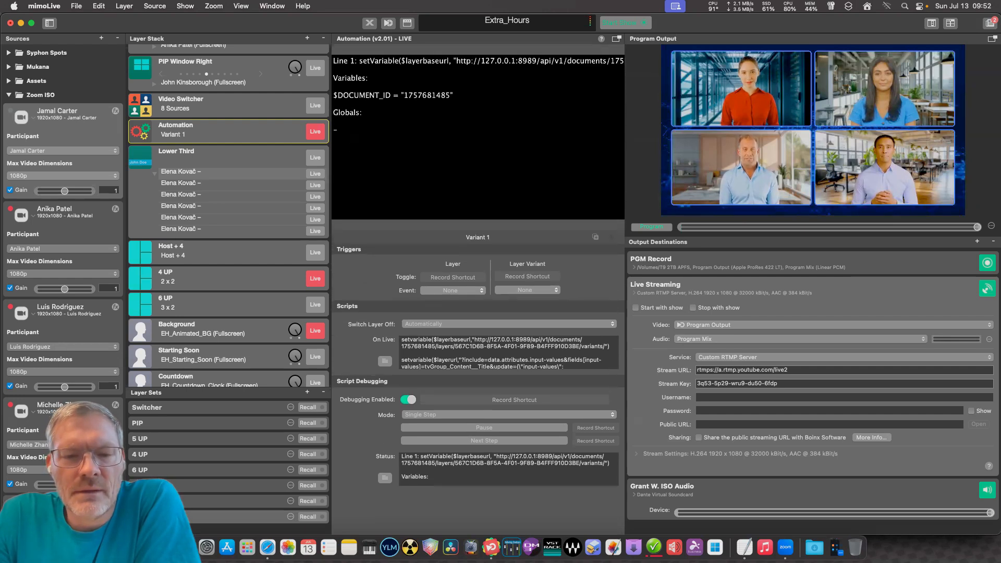
Step through the live Automation script to the Zoom Source 2 httpRequestJSON line and open the debugging status in its own window.
{"action": "left_click", "coordinate": [484, 440]}
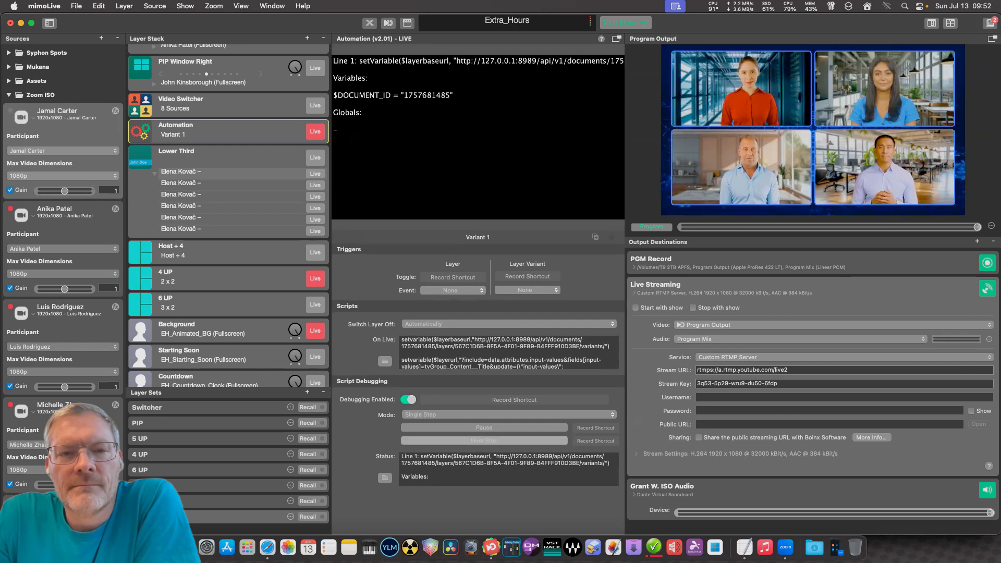
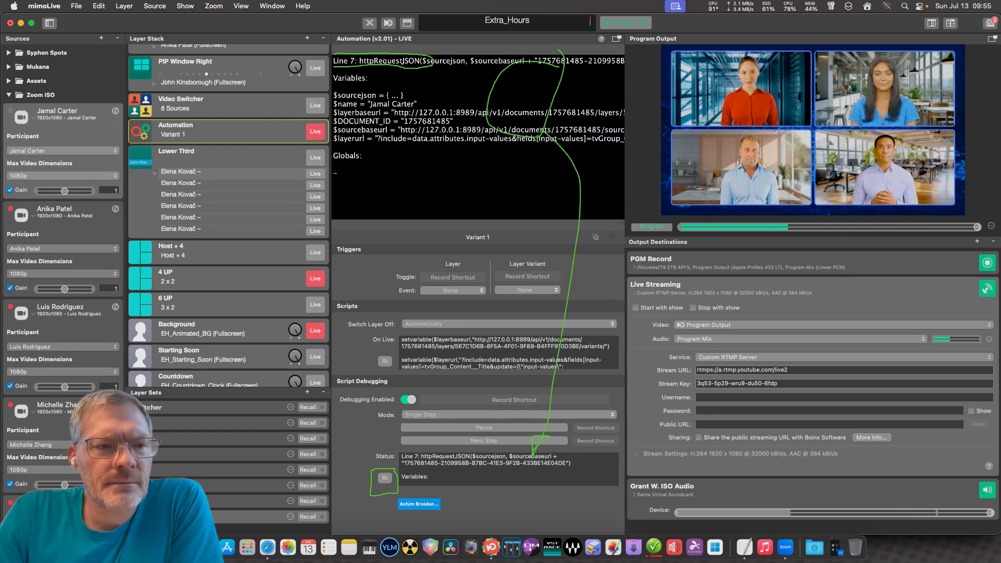
{"action": "left_click", "coordinate": [384, 477]}
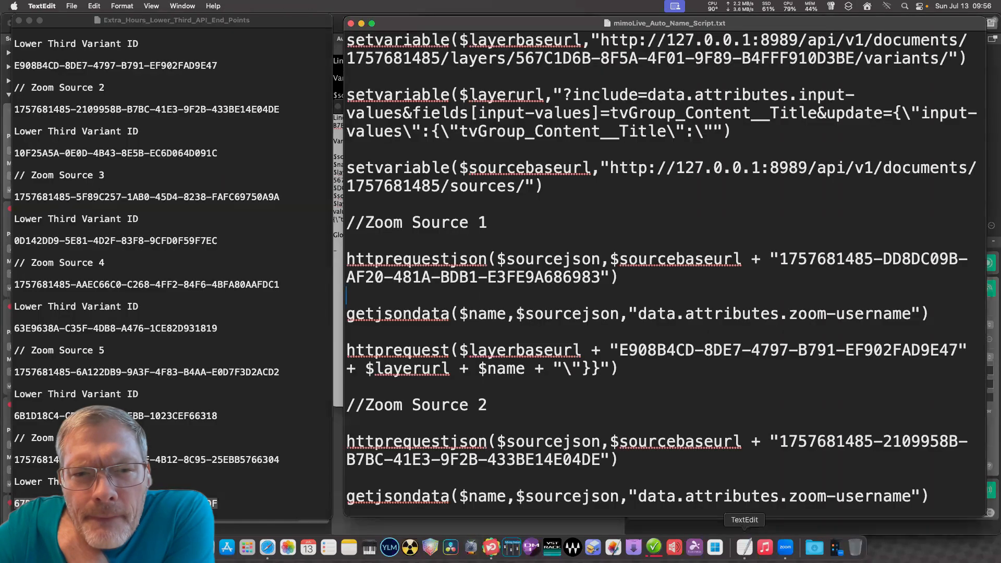
Switch to TextEdit and compare the script's request lines across the Zoom Source blocks with the variable definitions at its start.
{"action": "left_click", "coordinate": [744, 548]}
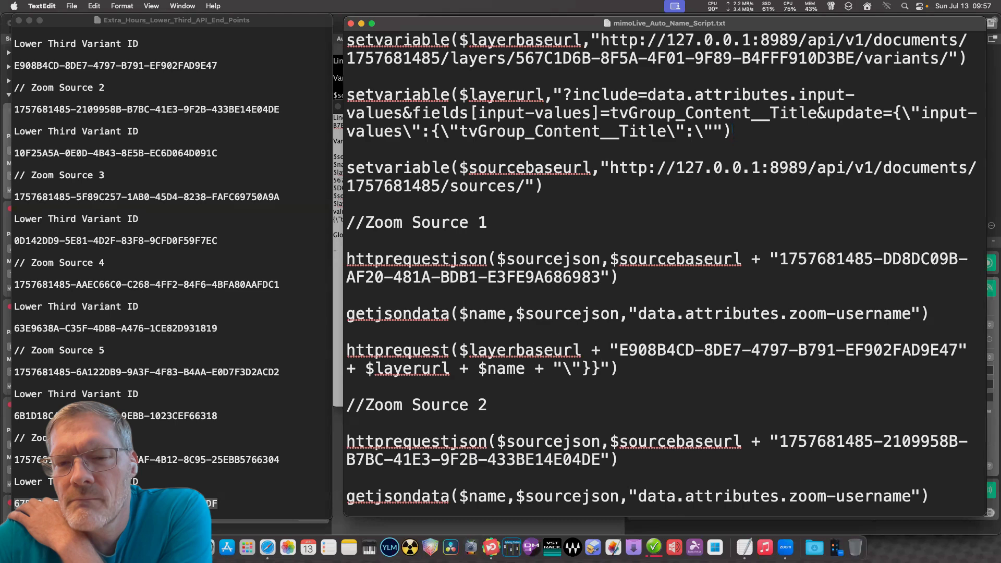
{"action": "scroll", "coordinate": [665, 269], "scroll_direction": "down", "scroll_amount": 10}
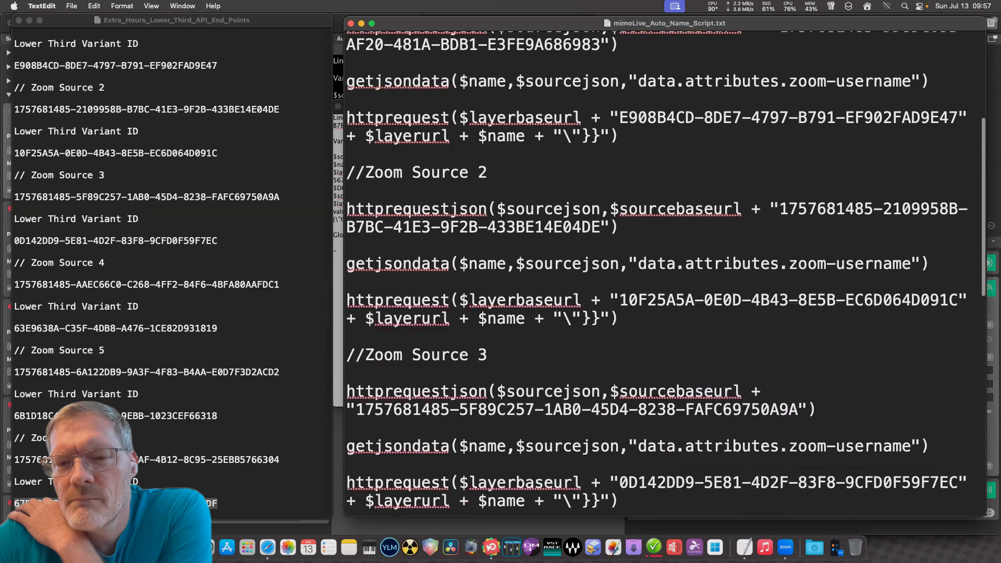
{"action": "scroll", "coordinate": [665, 268], "scroll_direction": "down", "scroll_amount": 6}
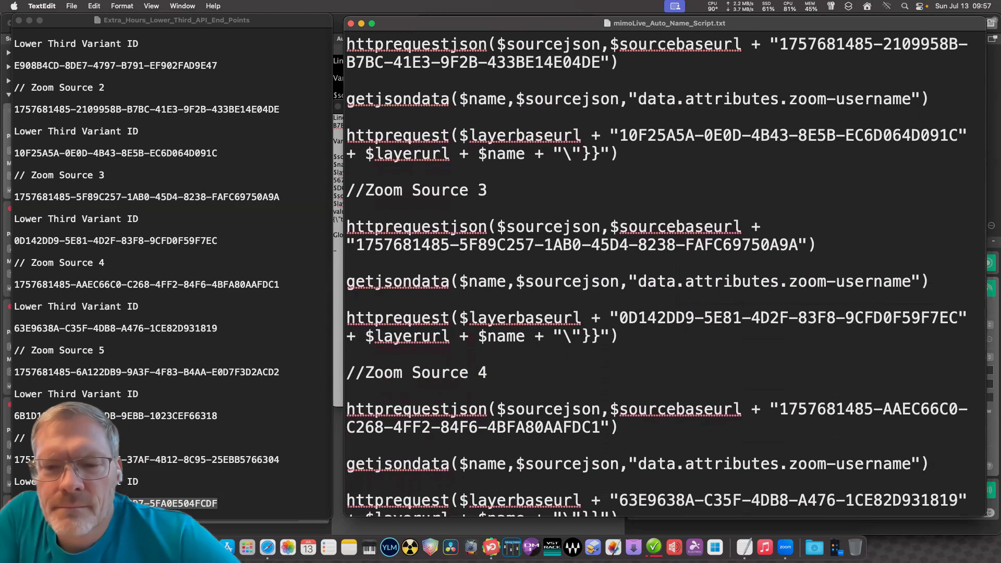
{"action": "scroll", "coordinate": [665, 268], "scroll_direction": "down", "scroll_amount": 5}
{"action": "scroll", "coordinate": [665, 268], "scroll_direction": "down", "scroll_amount": 1}
{"action": "scroll", "coordinate": [665, 271], "scroll_direction": "down", "scroll_amount": 2}
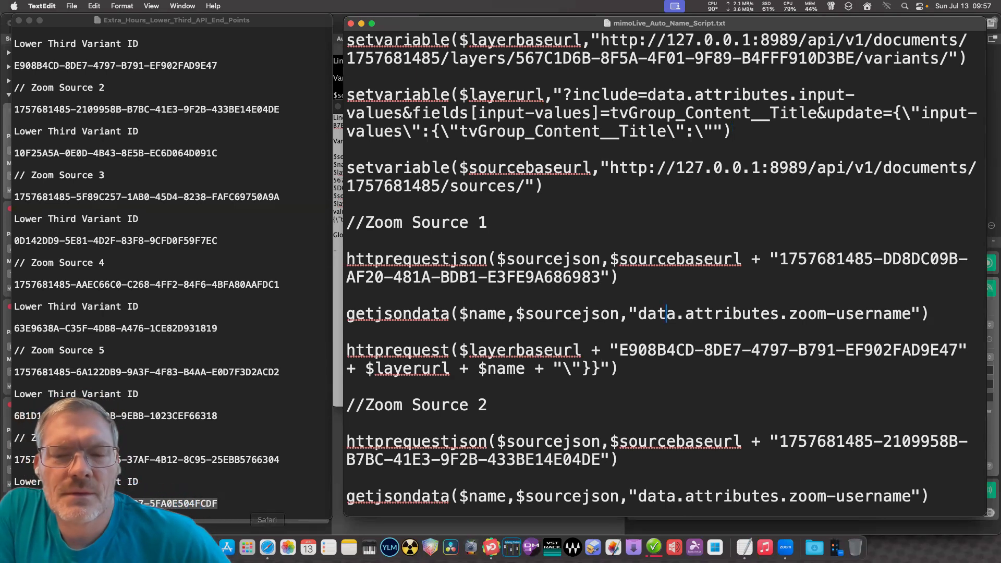
{"action": "left_click", "coordinate": [486, 350]}
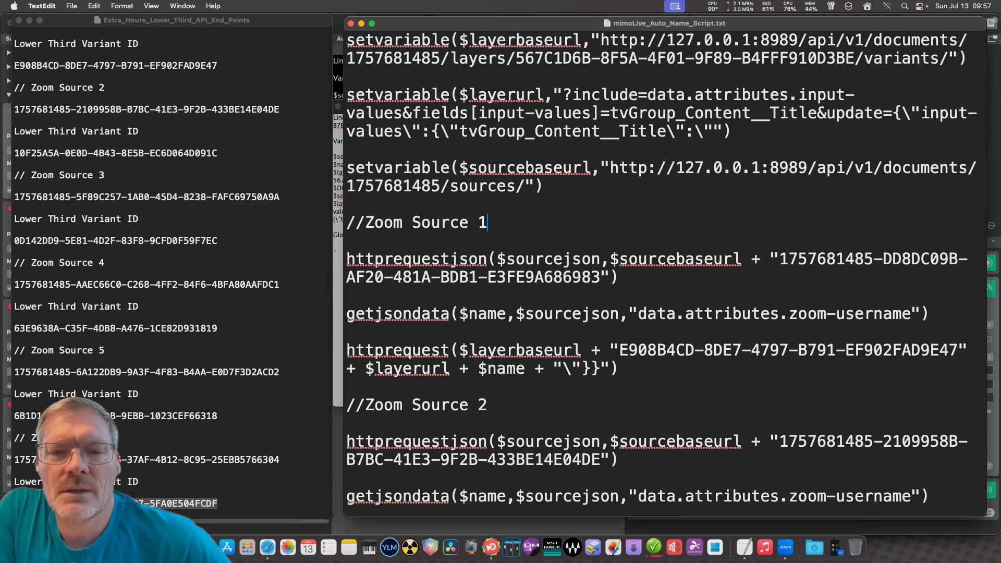
{"action": "key", "text": "Up"}
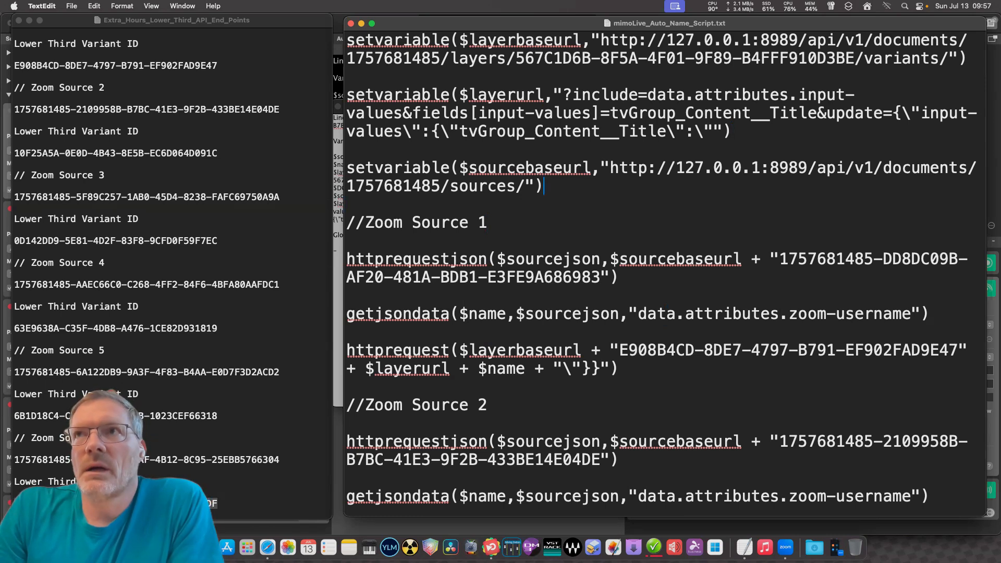
{"action": "scroll", "coordinate": [665, 274], "scroll_direction": "down", "scroll_amount": 10}
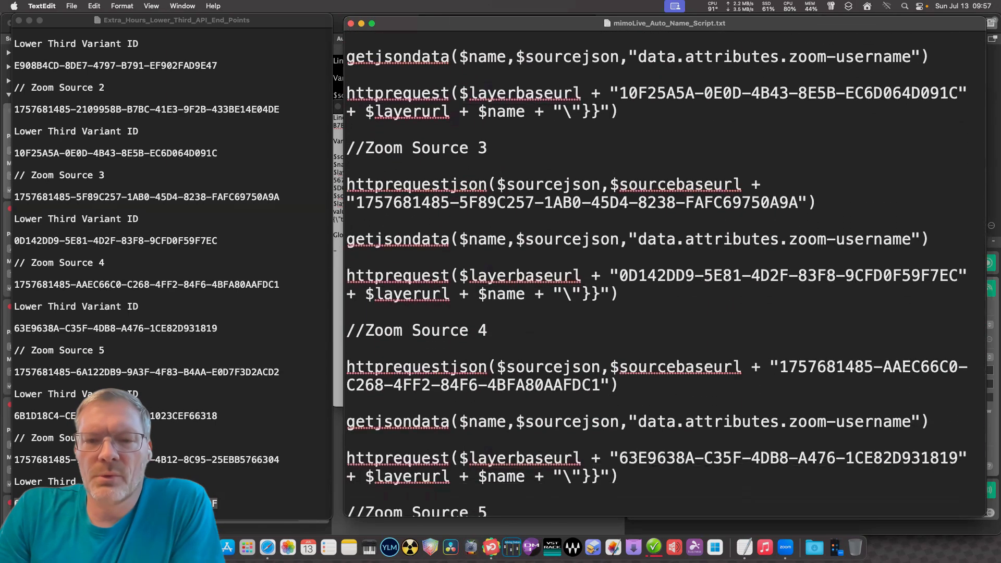
{"action": "scroll", "coordinate": [665, 273], "scroll_direction": "up", "scroll_amount": 4}
{"action": "scroll", "coordinate": [665, 273], "scroll_direction": "up", "scroll_amount": 6}
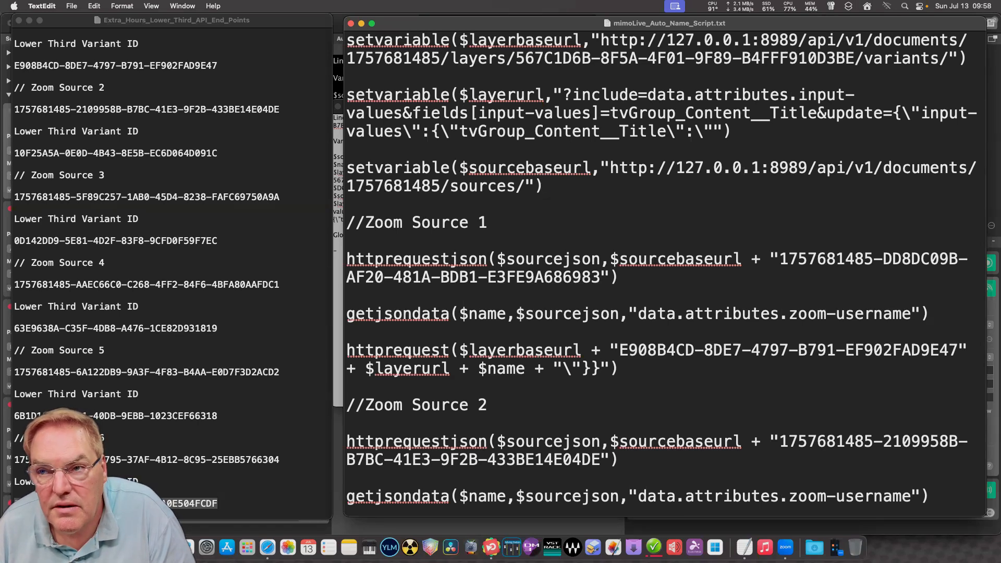
Check the document ID and the layer ID through the variants path in the $layerbaseurl definition.
{"action": "left_click_drag", "start_coordinate": [477, 41], "coordinate": [798, 59]}
{"action": "left_click", "coordinate": [892, 58]}
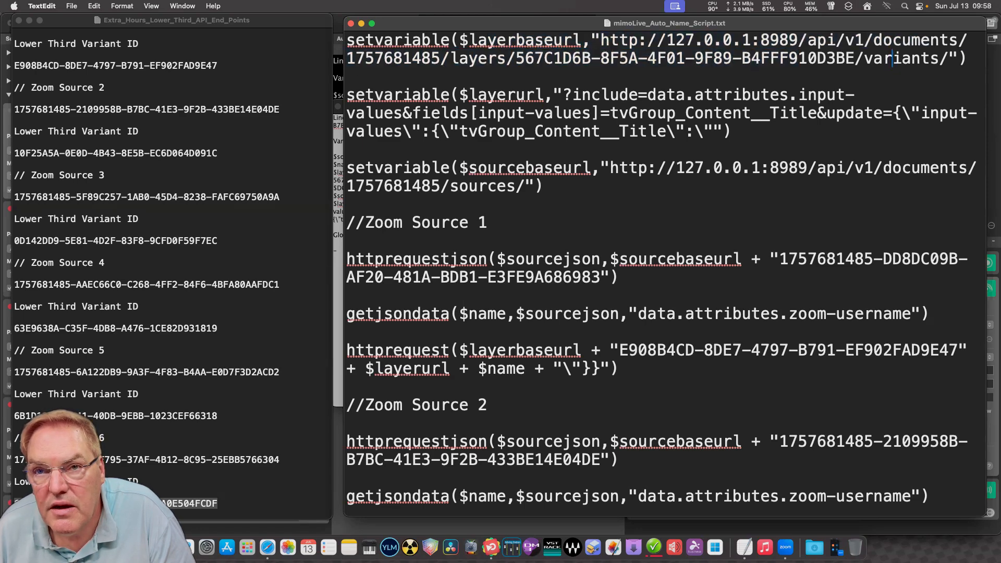
{"action": "left_click_drag", "start_coordinate": [441, 58], "coordinate": [347, 58]}
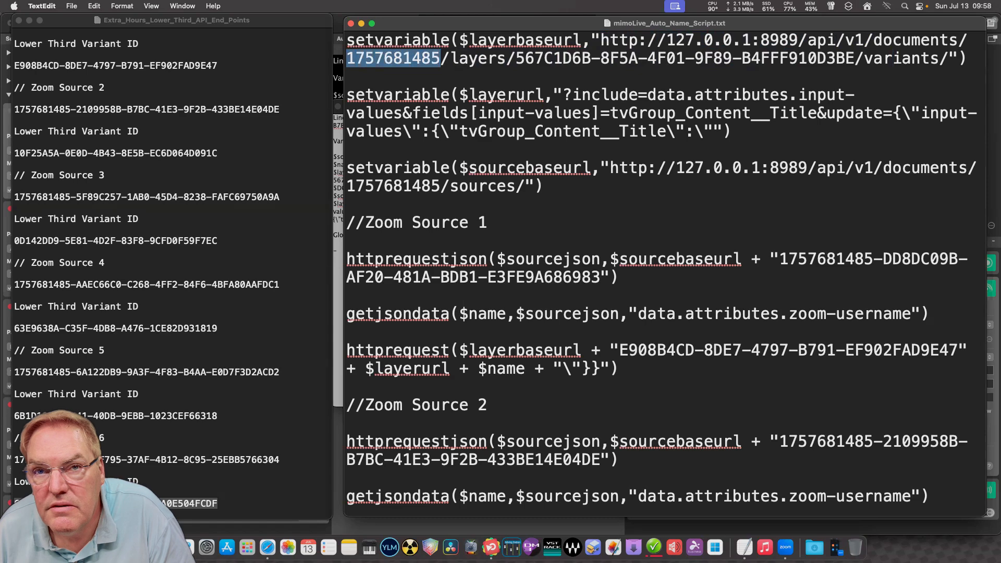
{"action": "left_click_drag", "start_coordinate": [515, 58], "coordinate": [983, 58]}
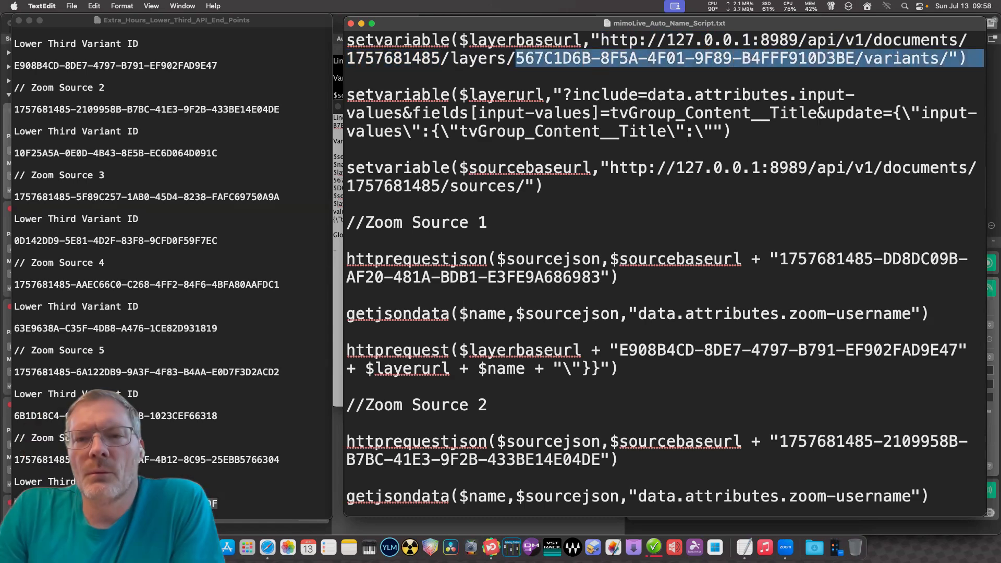
{"action": "left_click", "coordinate": [346, 76]}
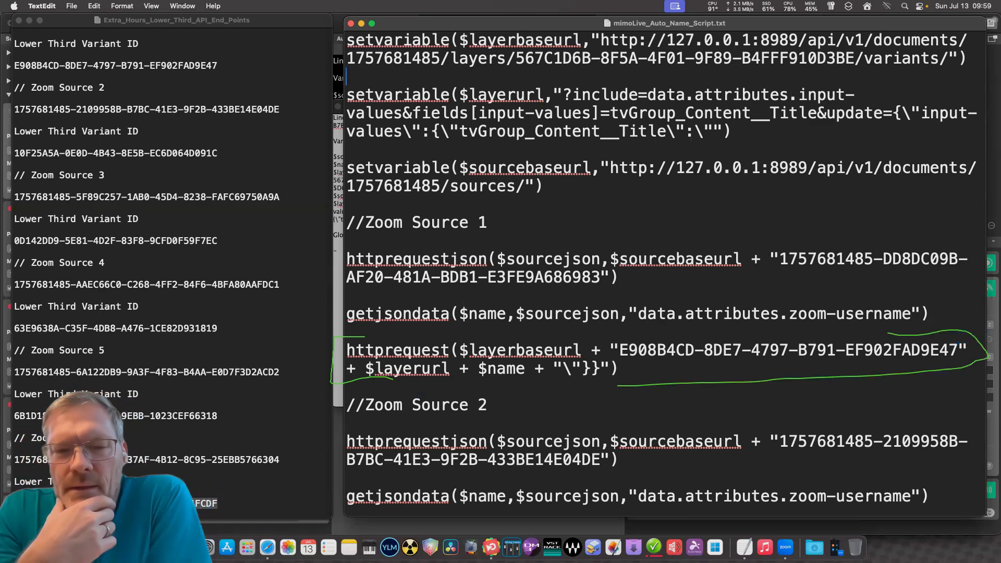
Duplicate the httprequest line in the Zoom Source 1 block directly below the getjsondata line.
{"action": "left_click_drag", "start_coordinate": [730, 386], "coordinate": [346, 349]}
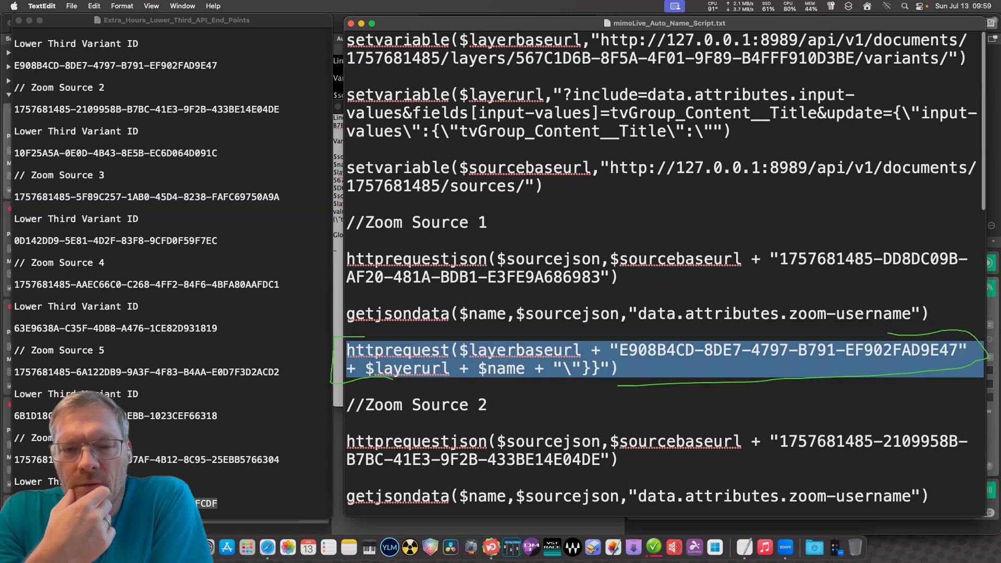
{"action": "right_click", "coordinate": [391, 349]}
{"action": "left_click", "coordinate": [405, 391]}
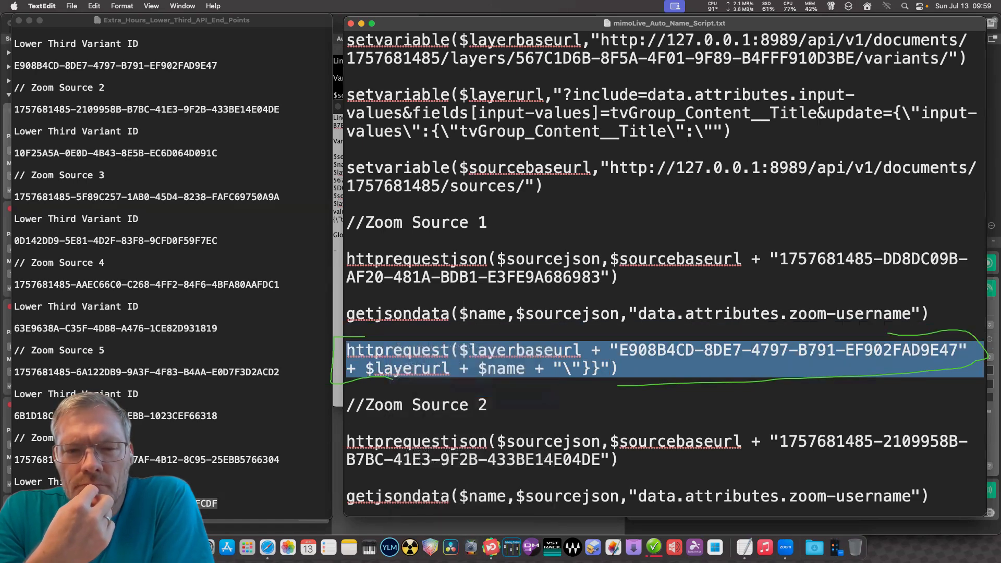
{"action": "left_click", "coordinate": [346, 330]}
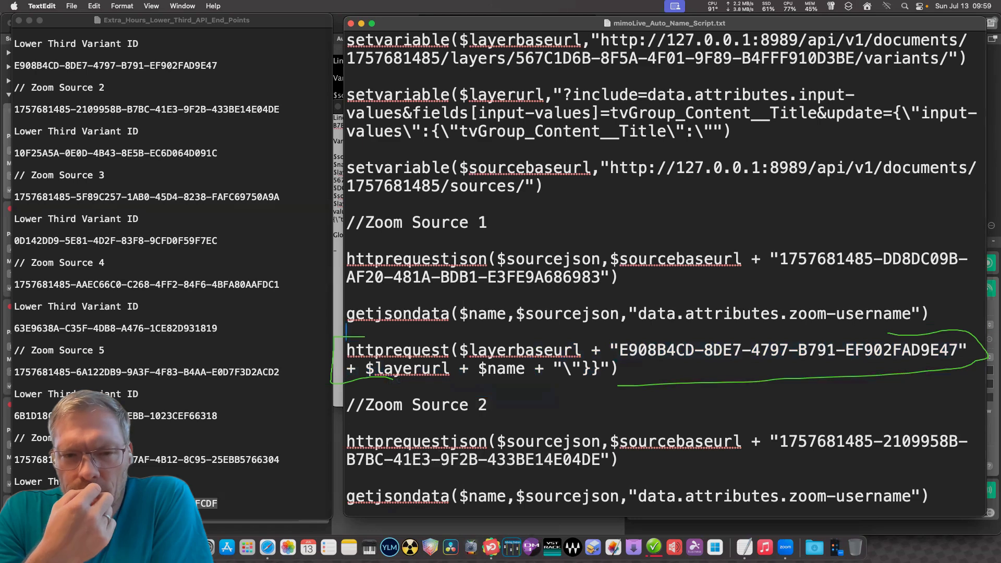
{"action": "key", "text": "super+v"}
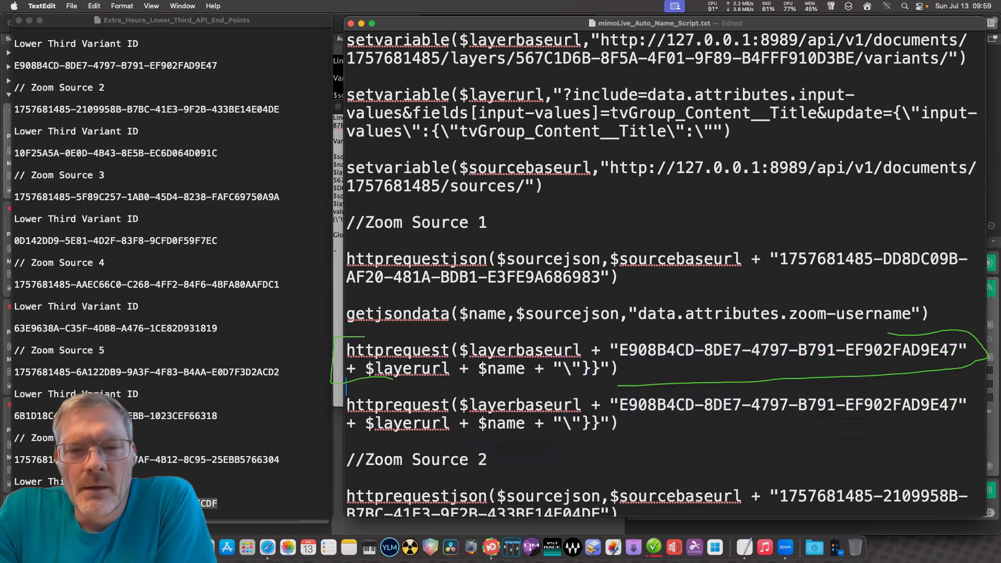
Turn the first httprequest line under Zoom Source 1 into a setvariable call with $completeurl as its first argument.
{"action": "left_click", "coordinate": [619, 368]}
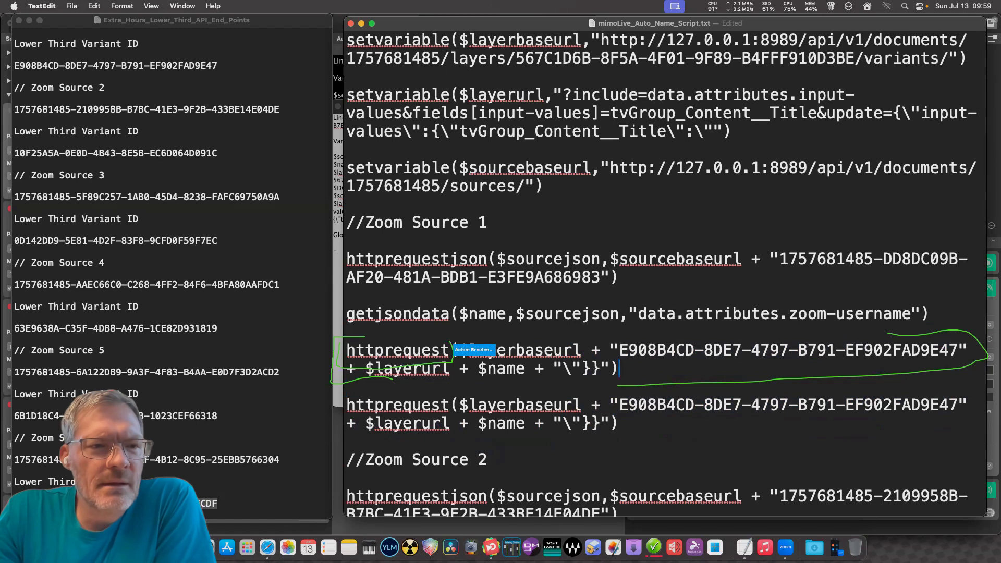
{"action": "double_click", "coordinate": [397, 350]}
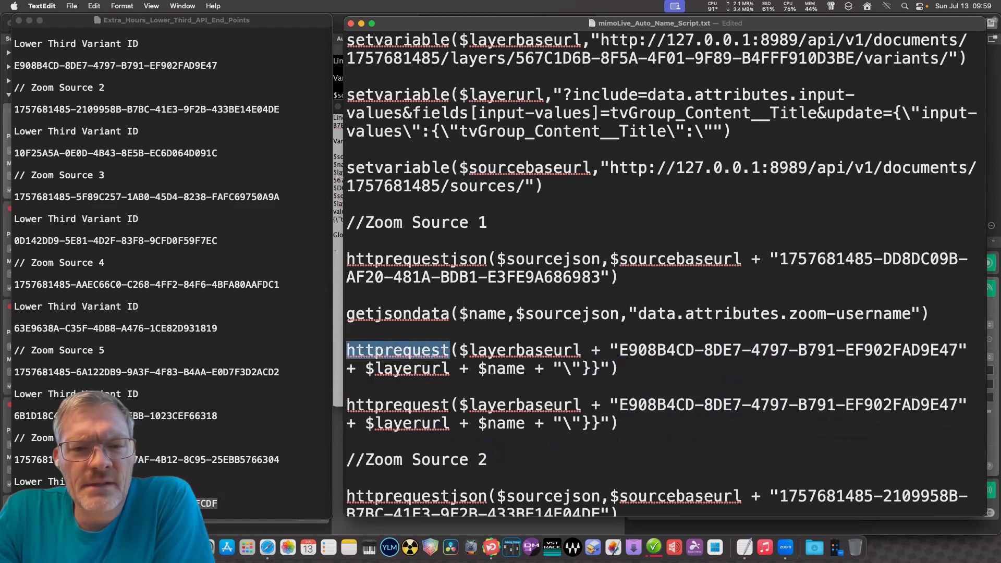
{"action": "type", "text": "setvar"}
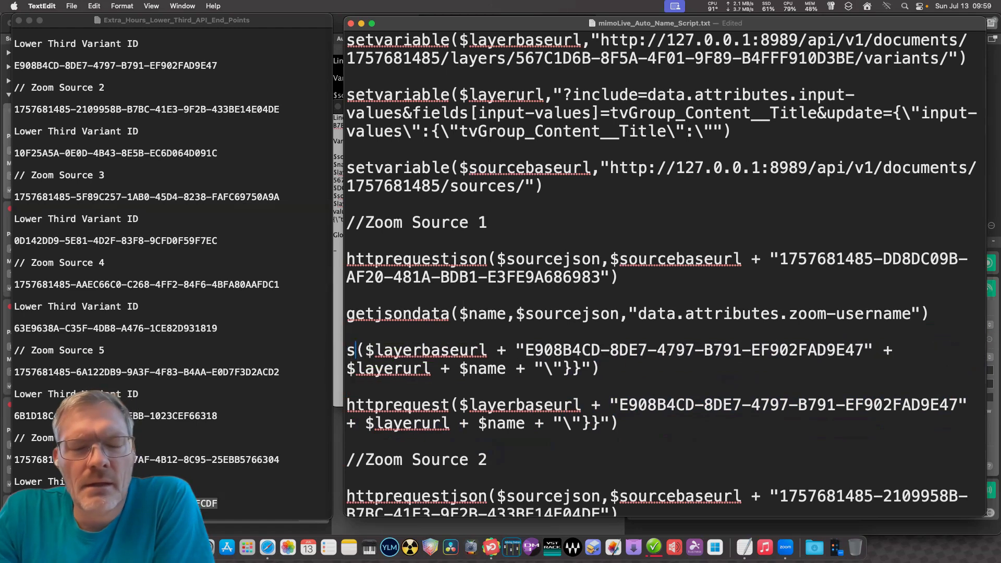
{"action": "type", "text": "iable"}
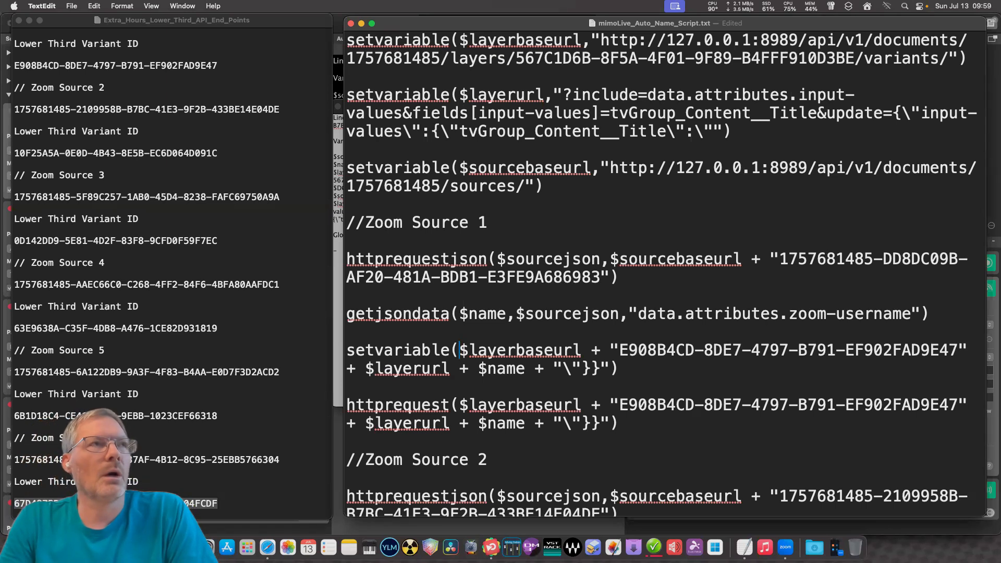
{"action": "type", "text": "$compl;"}
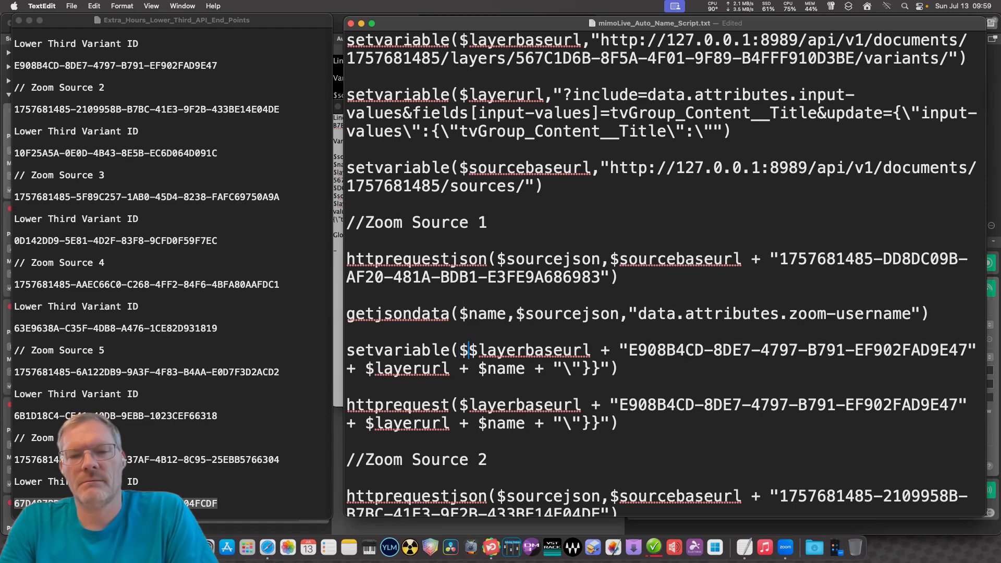
{"action": "key", "text": "BackSpace"}
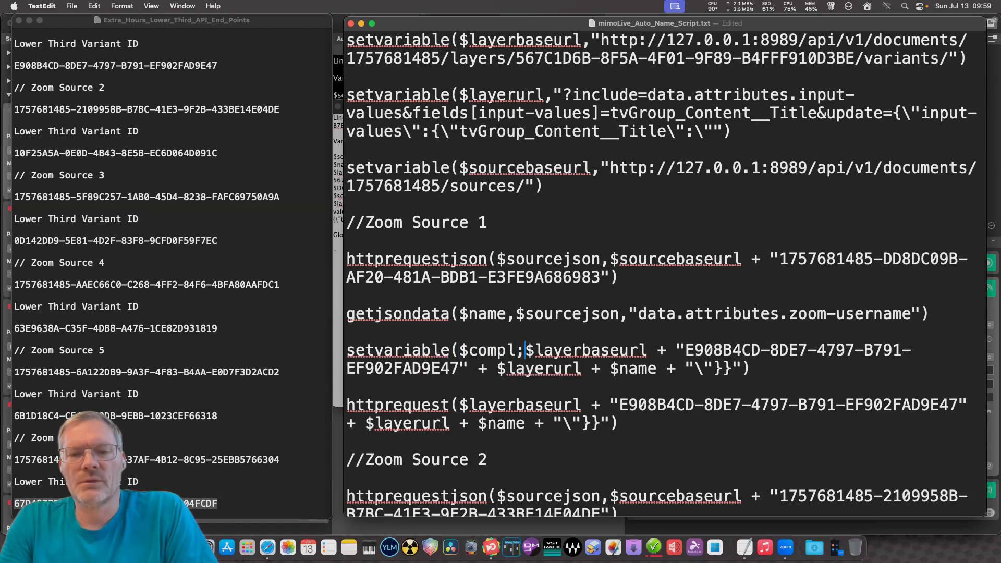
{"action": "type", "text": "eteurl"}
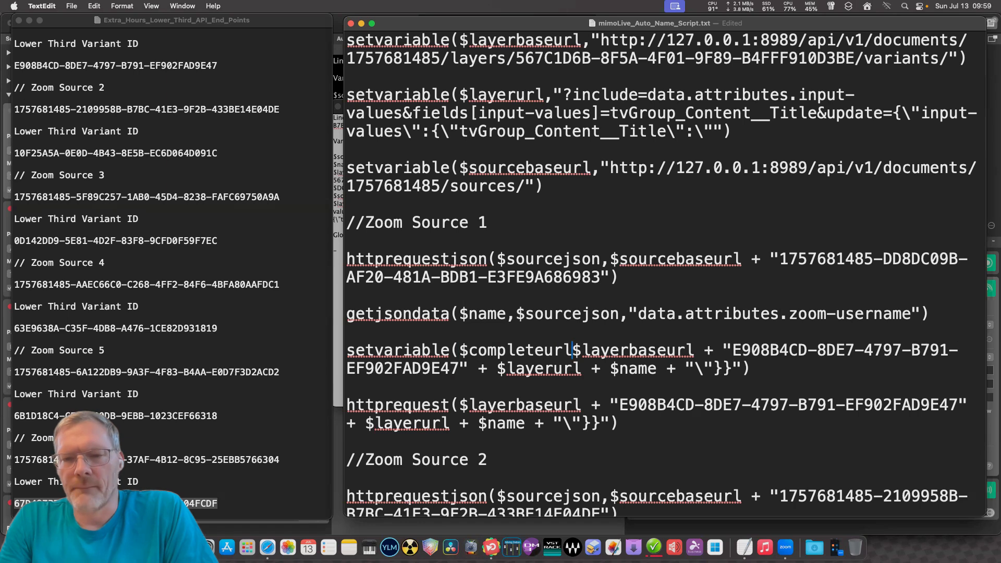
{"action": "type", "text": ","}
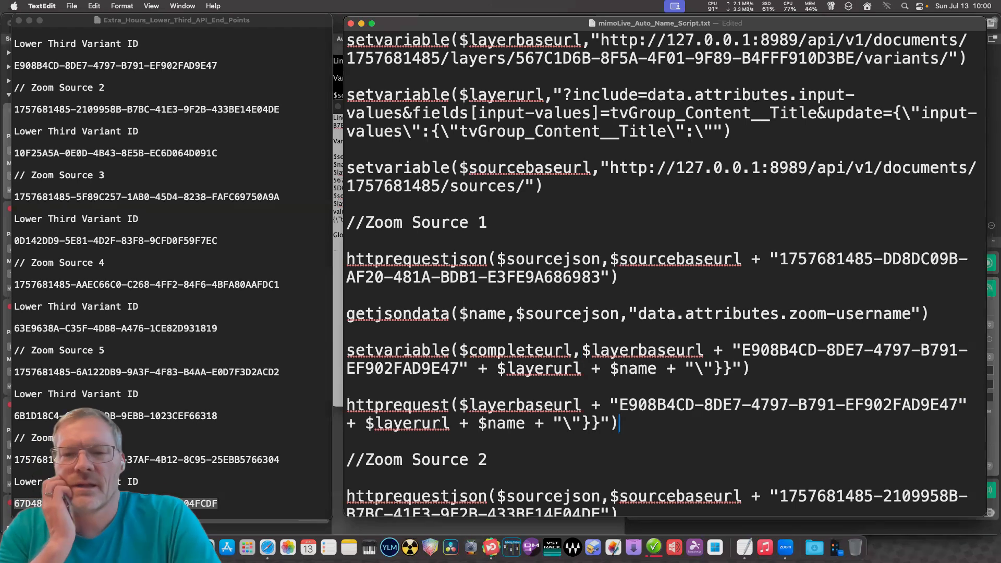
{"action": "key", "text": "shift+Left"}
{"action": "key", "text": "shift+Left"}
{"action": "key", "text": "shift+Left"}
{"action": "key", "text": "shift+Left"}
{"action": "key", "text": "shift+Left"}
{"action": "key", "text": "shift+Left"}
{"action": "key", "text": "shift+Left"}
{"action": "key", "text": "shift+Left"}
{"action": "key", "text": "shift+Left"}
{"action": "key", "text": "shift+Left"}
{"action": "key", "text": "shift+Left"}
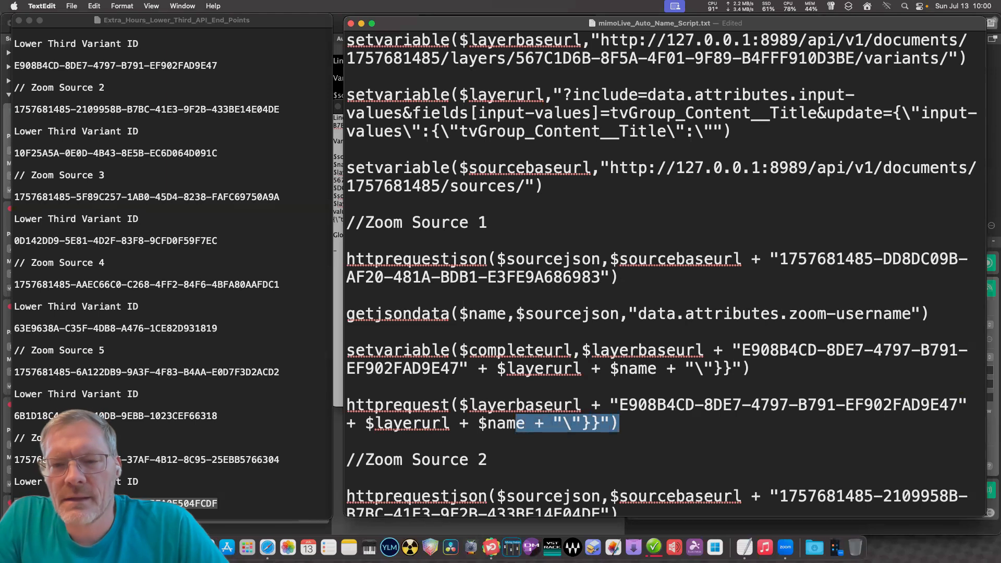
{"action": "left_click", "coordinate": [554, 422]}
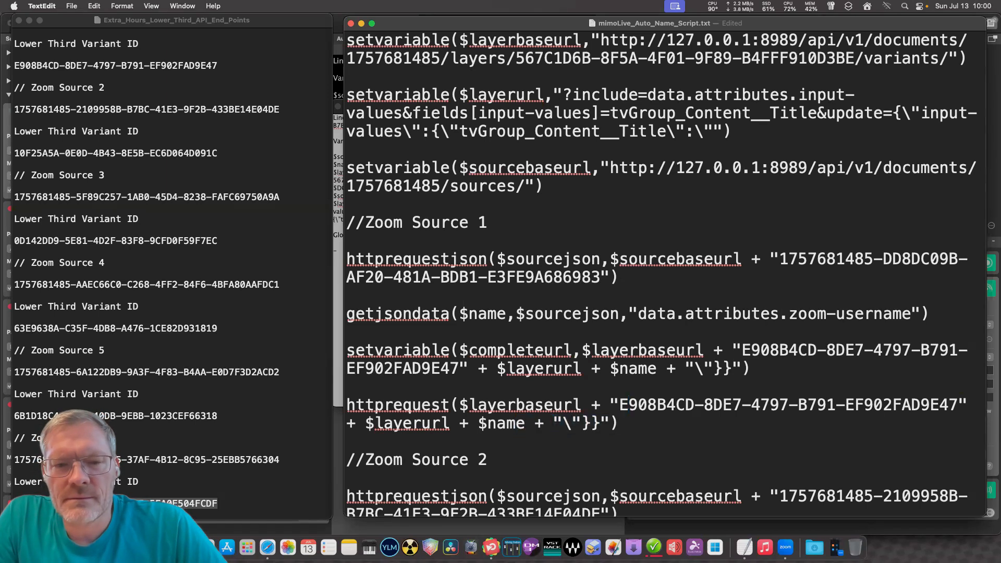
{"action": "left_click", "coordinate": [629, 406]}
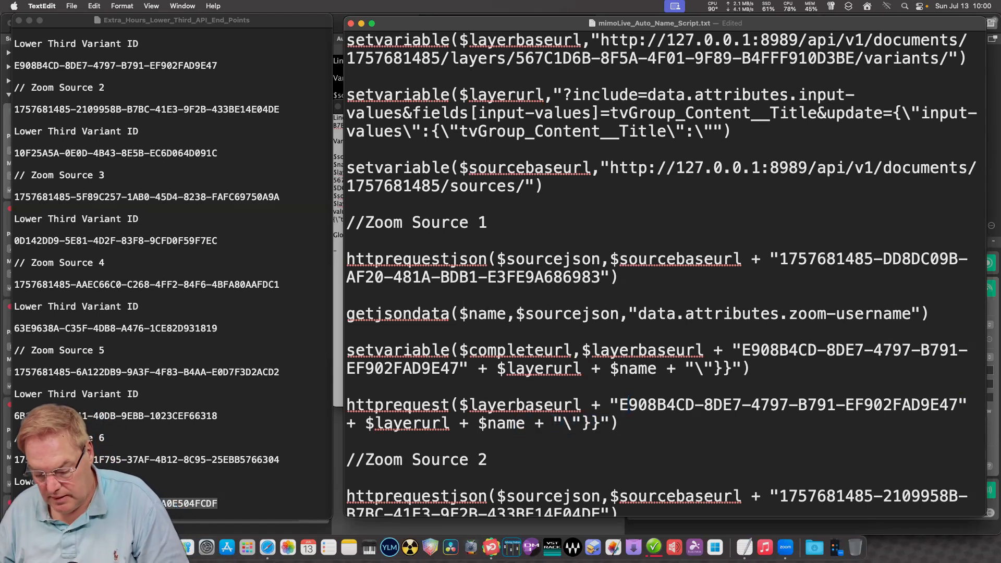
Insert a line holding only > plus a blank line above the remaining httprequest line of Zoom Source 1.
{"action": "left_click", "coordinate": [619, 423]}
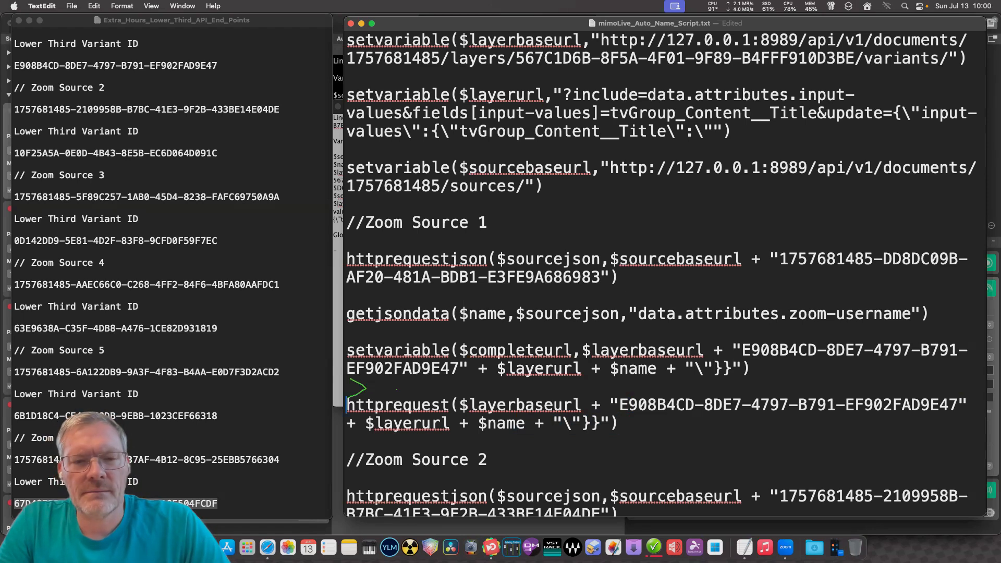
{"action": "type", "text": ">"}
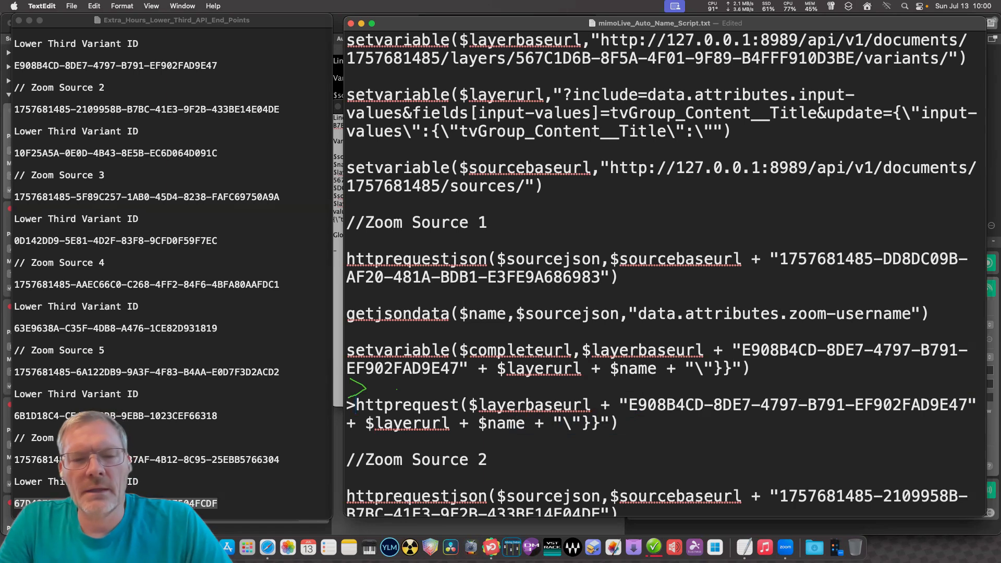
{"action": "key", "text": "Return"}
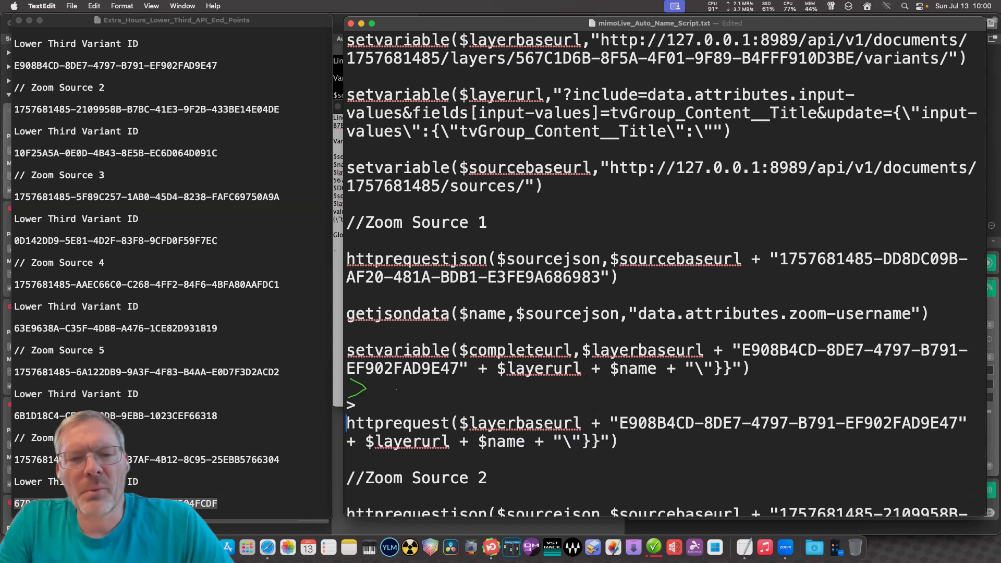
{"action": "key", "text": "Return"}
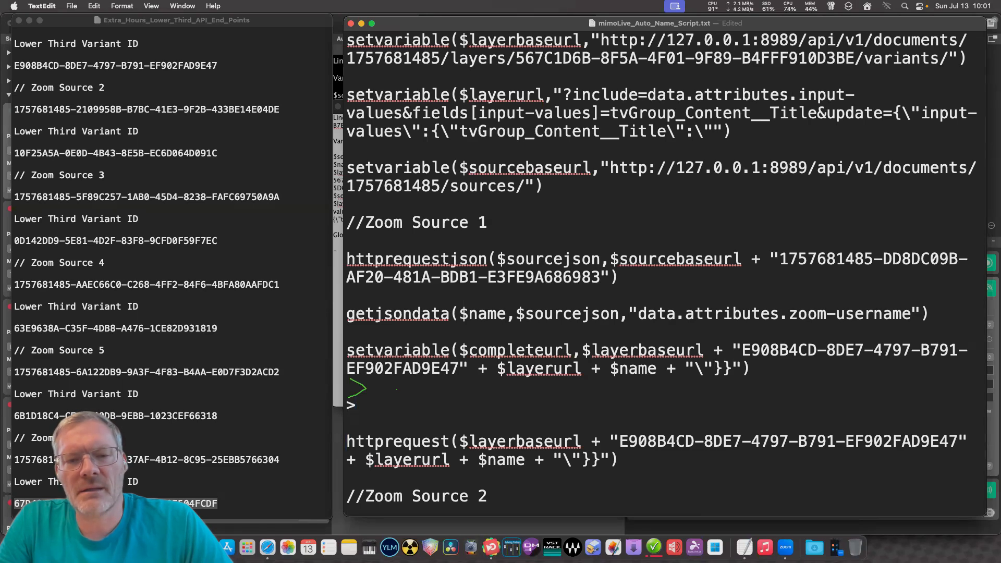
Copy the entire script, switch to mimoLive and replace the Automation layer's On Live script with it.
{"action": "key", "text": "cmd+a"}
{"action": "right_click", "coordinate": [559, 278]}
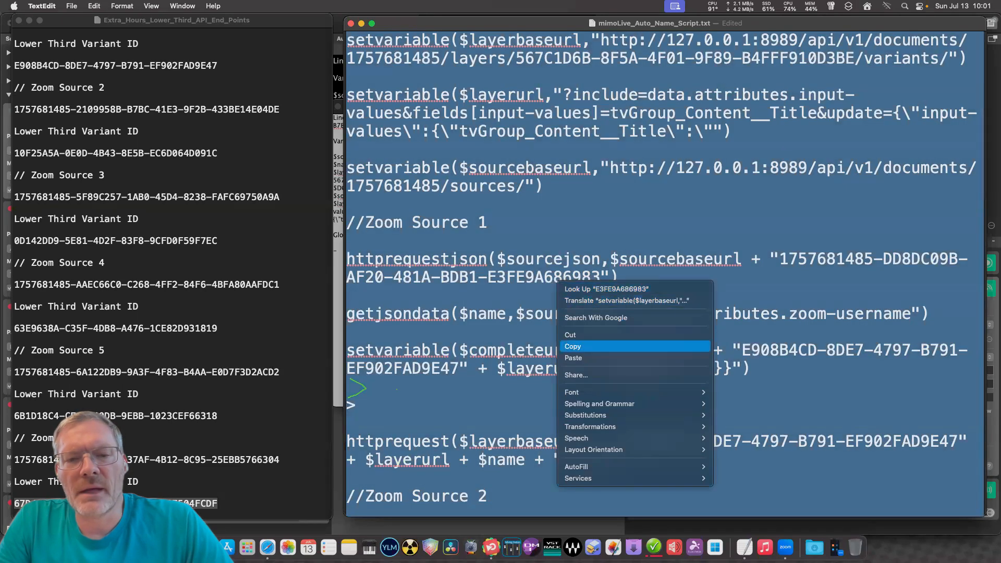
{"action": "left_click", "coordinate": [573, 347]}
{"action": "left_click", "coordinate": [348, 387]}
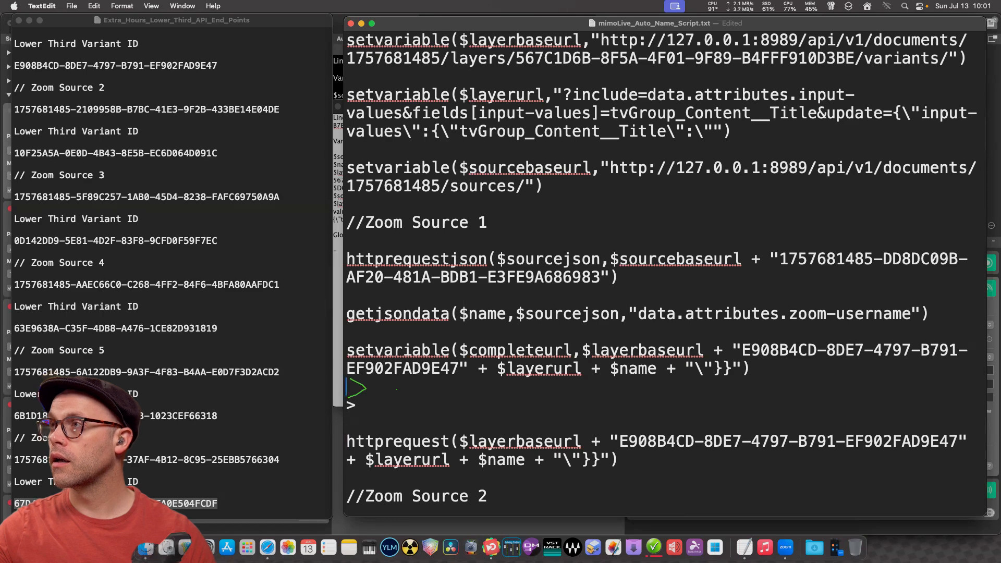
{"action": "key", "text": "super+Tab"}
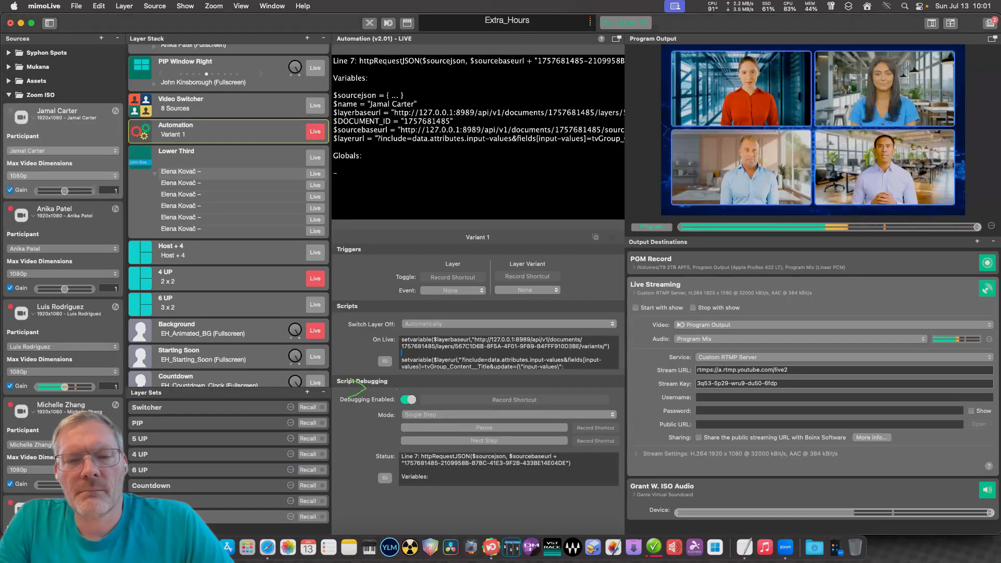
{"action": "left_click", "coordinate": [385, 361]}
{"action": "key", "text": "super+a"}
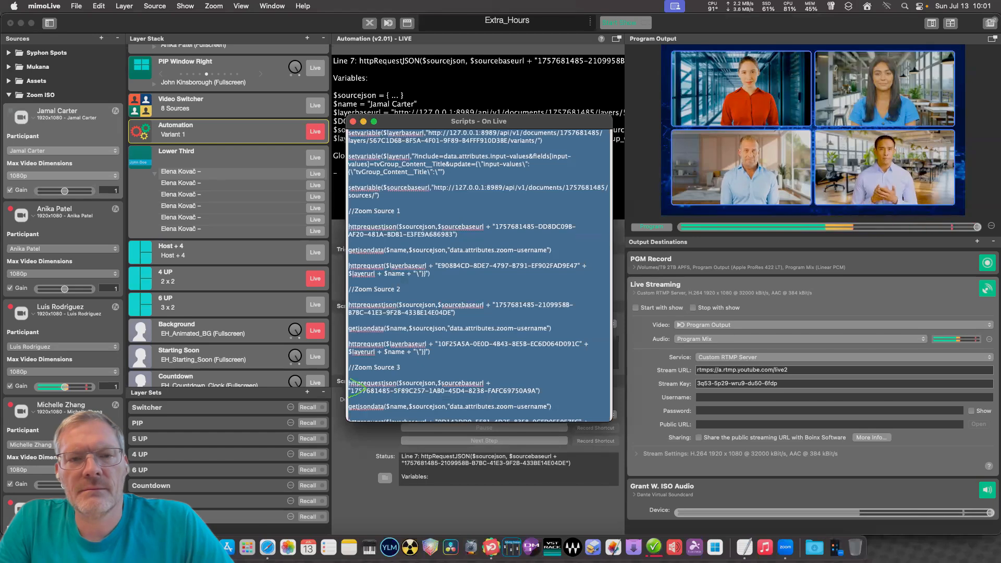
{"action": "key", "text": "BackSpace"}
{"action": "key", "text": "super+v"}
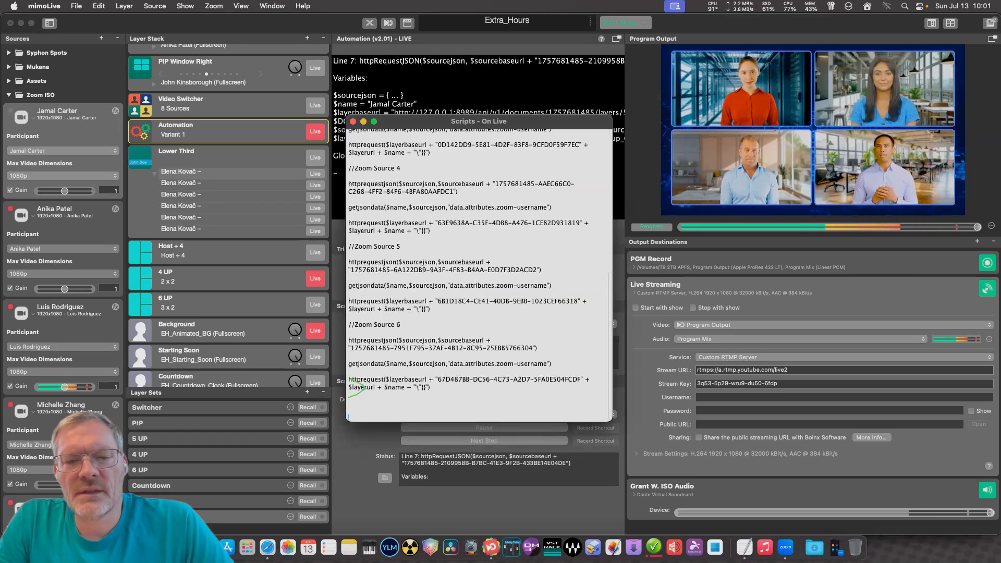
{"action": "scroll", "coordinate": [478, 271], "scroll_direction": "up", "scroll_amount": 15}
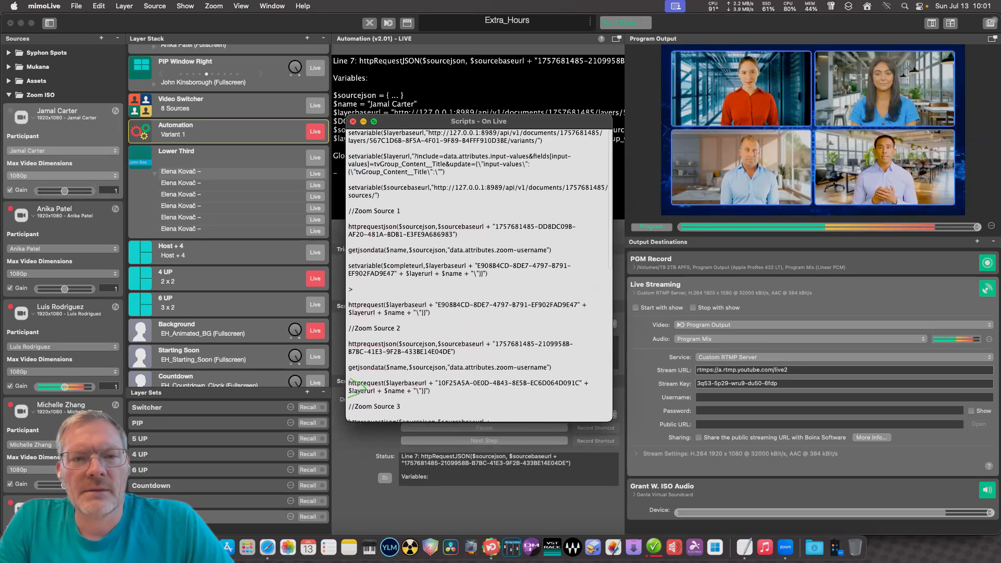
{"action": "key", "text": "super+w"}
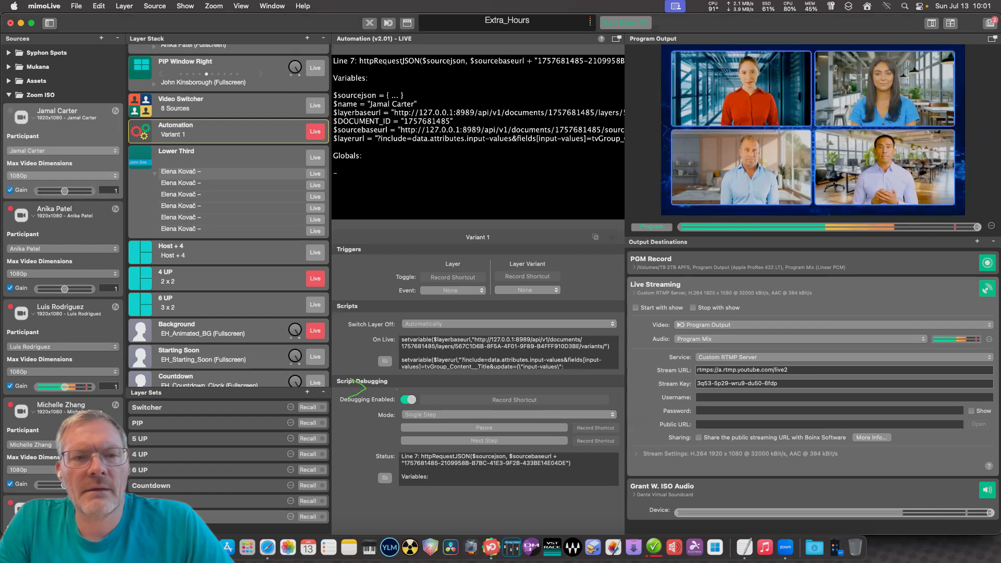
Restart script debugging and rerun the Automation layer live with the debugging mode set to Continuously.
{"action": "left_click", "coordinate": [408, 400]}
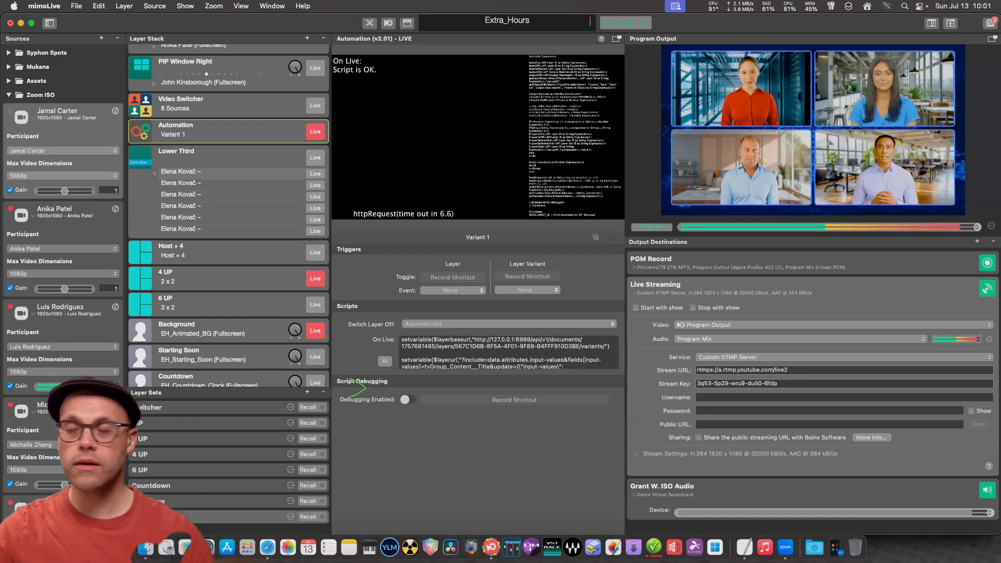
{"action": "left_click", "coordinate": [408, 400]}
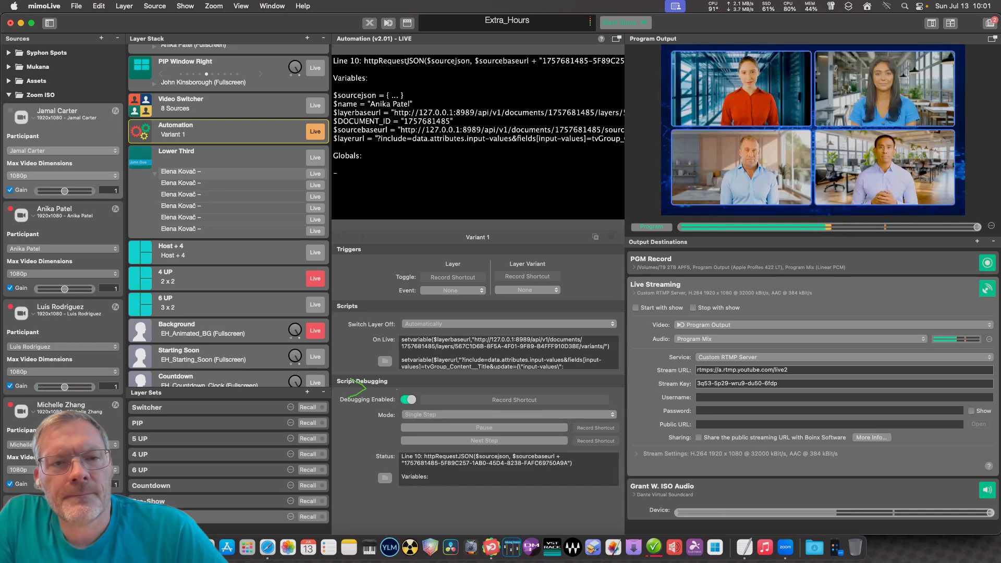
{"action": "left_click", "coordinate": [256, 157]}
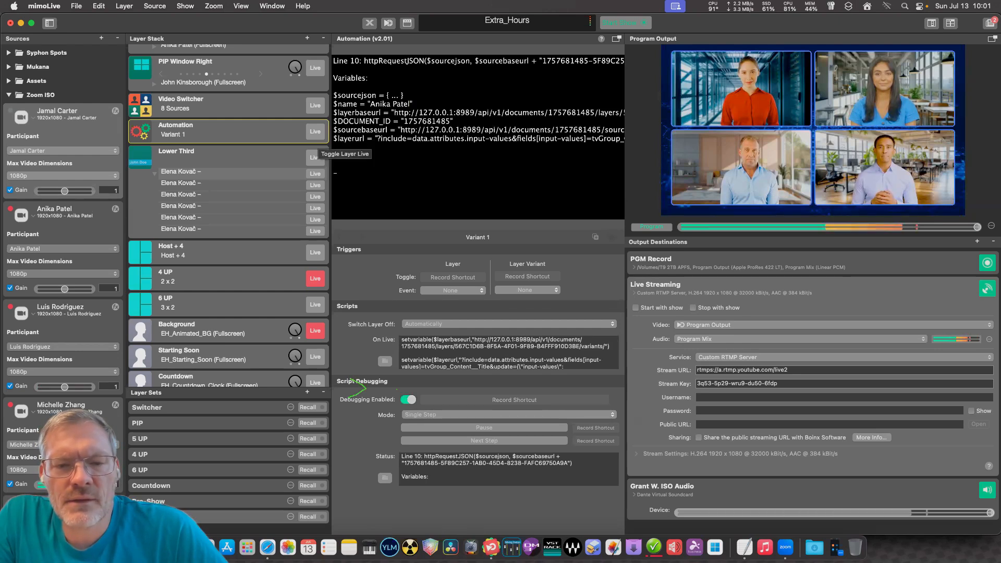
{"action": "left_click", "coordinate": [508, 415]}
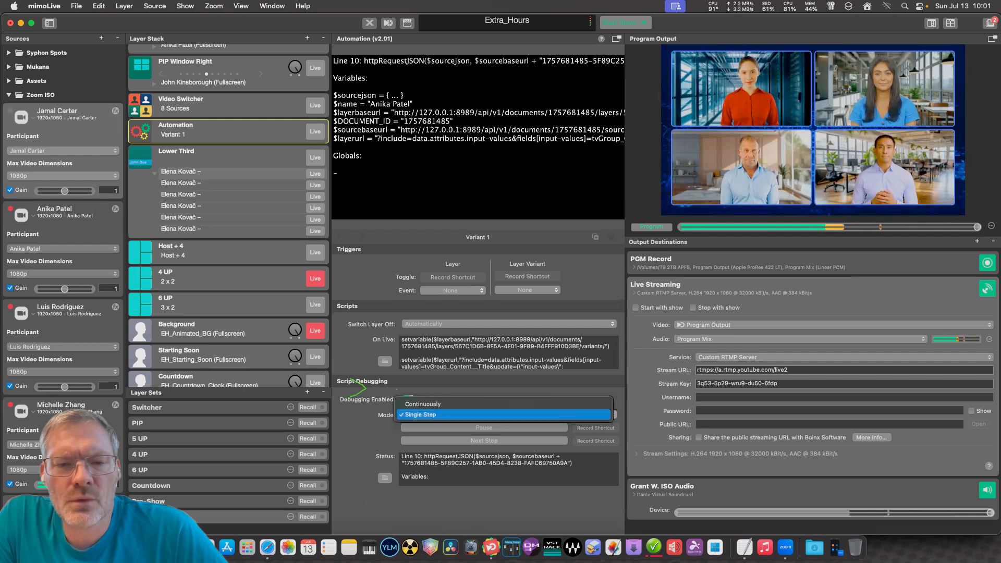
{"action": "left_click", "coordinate": [423, 404]}
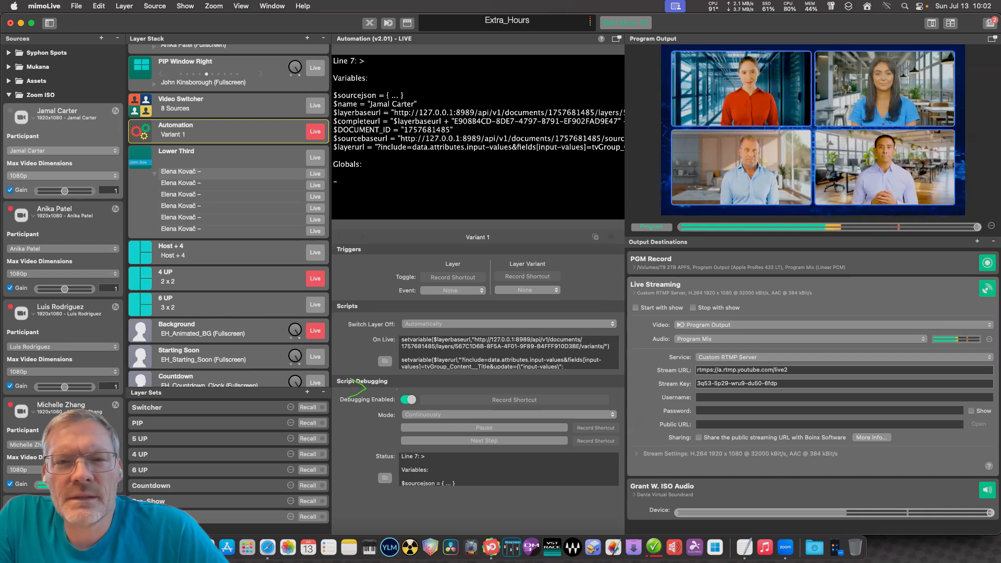
Check the $completeurl value in the script debugging status shown in its own window, and close that window.
{"action": "left_click", "coordinate": [384, 477]}
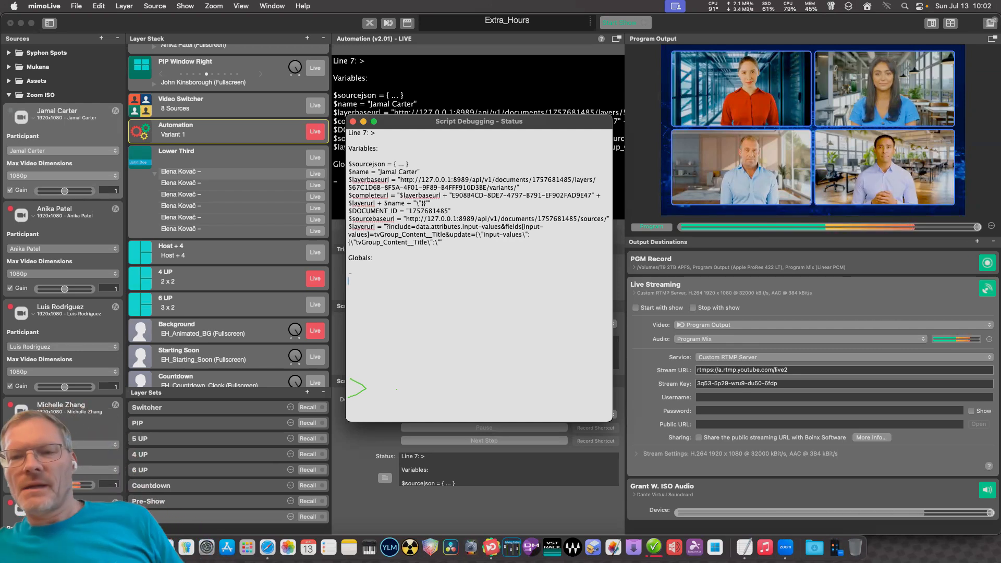
{"action": "left_click_drag", "start_coordinate": [469, 121], "coordinate": [449, 109]}
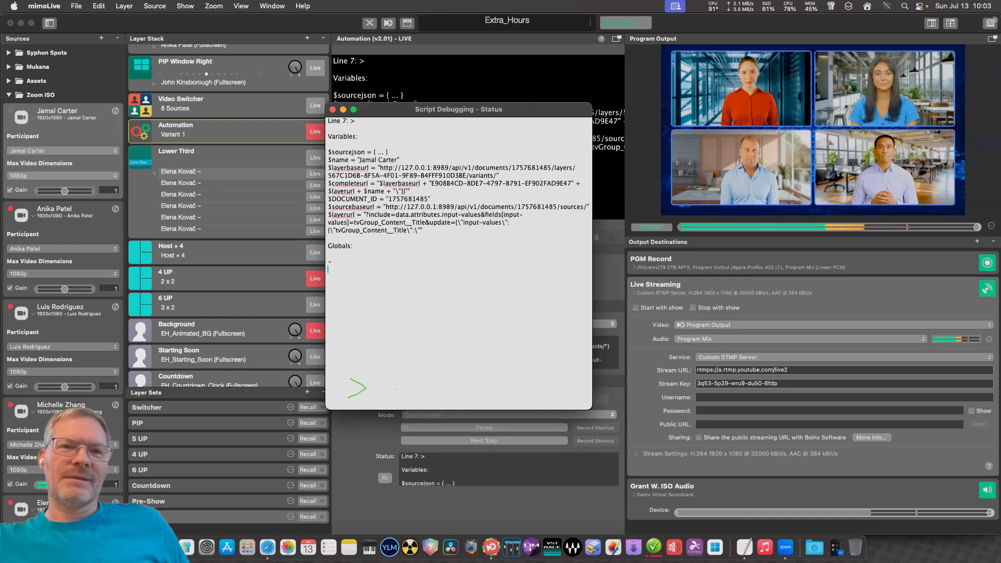
{"action": "key", "text": "super+w"}
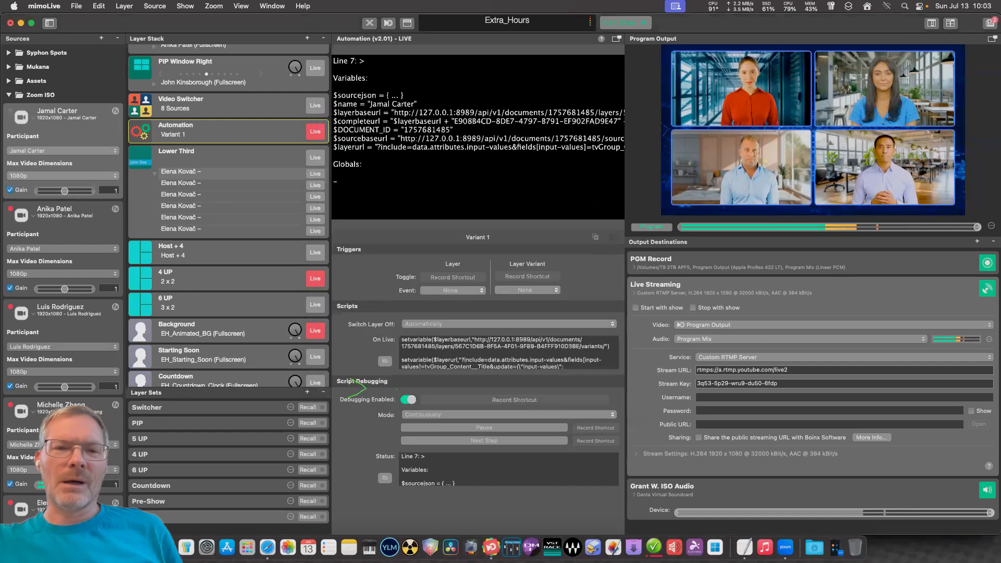
Switch to TextEdit and replace setvariable with concat in the $completeurl line of Zoom Source 1.
{"action": "left_click", "coordinate": [744, 548]}
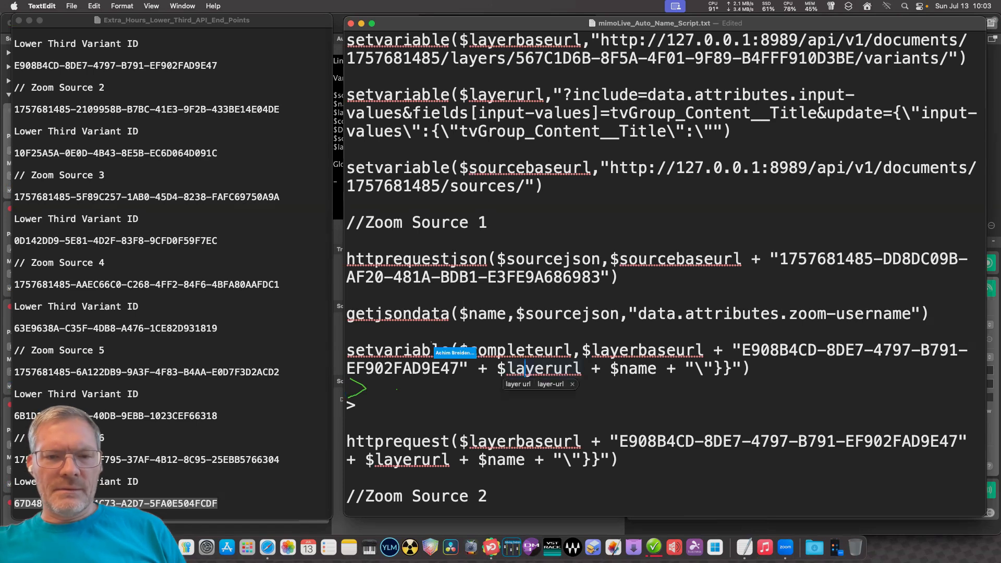
{"action": "mouse_move", "coordinate": [444, 349]}
{"action": "left_mouse_down"}
{"action": "mouse_move", "coordinate": [346, 349]}
{"action": "mouse_move", "coordinate": [466, 345]}
{"action": "left_mouse_up"}
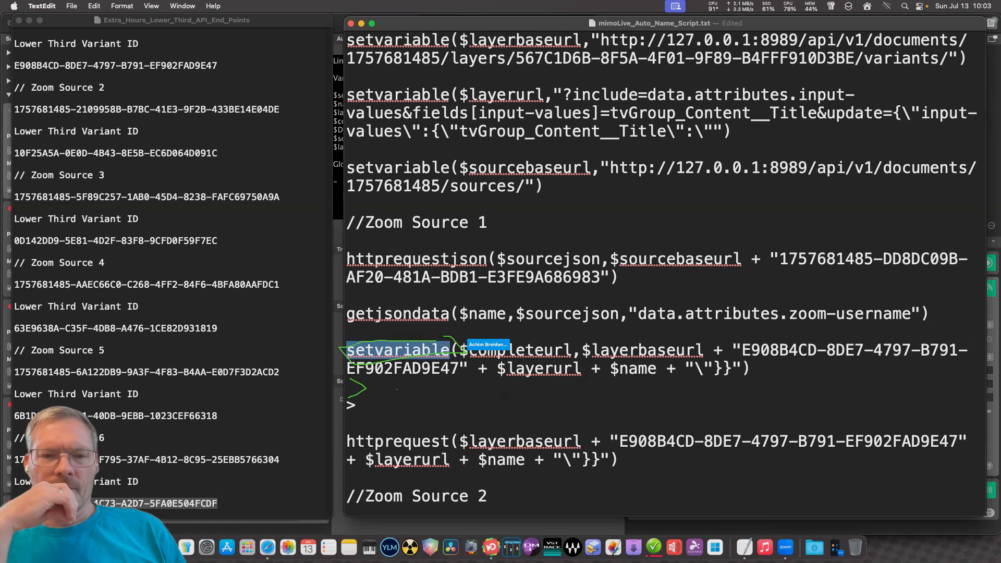
{"action": "type", "text": "con"}
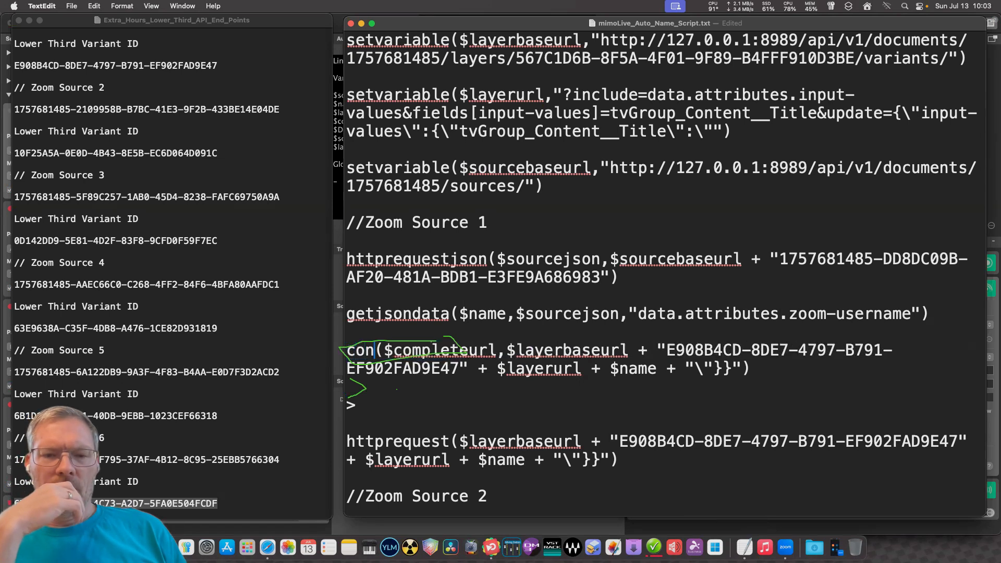
{"action": "type", "text": "cat"}
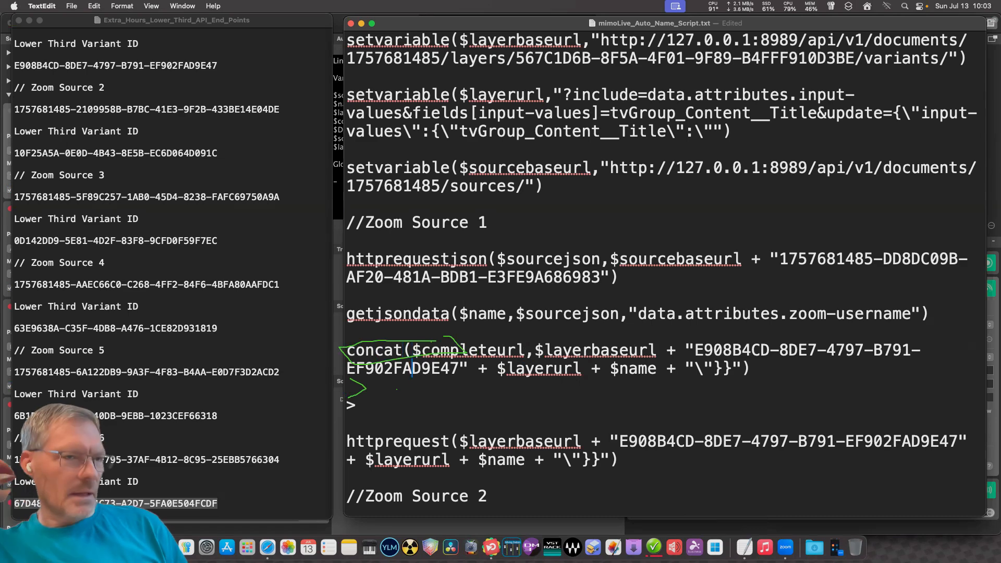
Copy the entire mimoLive_Auto_Name_Script.txt script and switch to mimoLive.
{"action": "left_click", "coordinate": [469, 276]}
{"action": "key", "text": "super+a"}
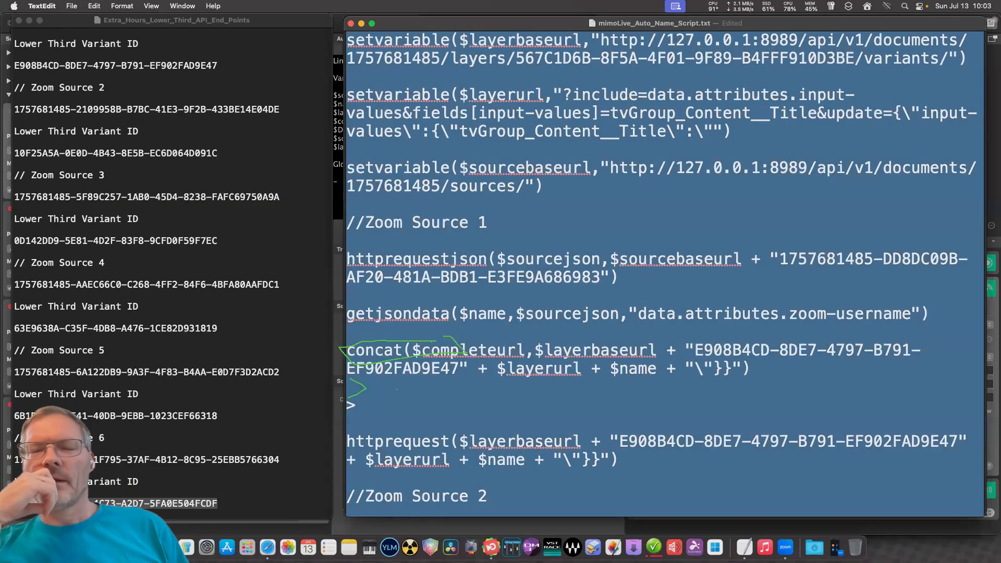
{"action": "right_click", "coordinate": [465, 282]}
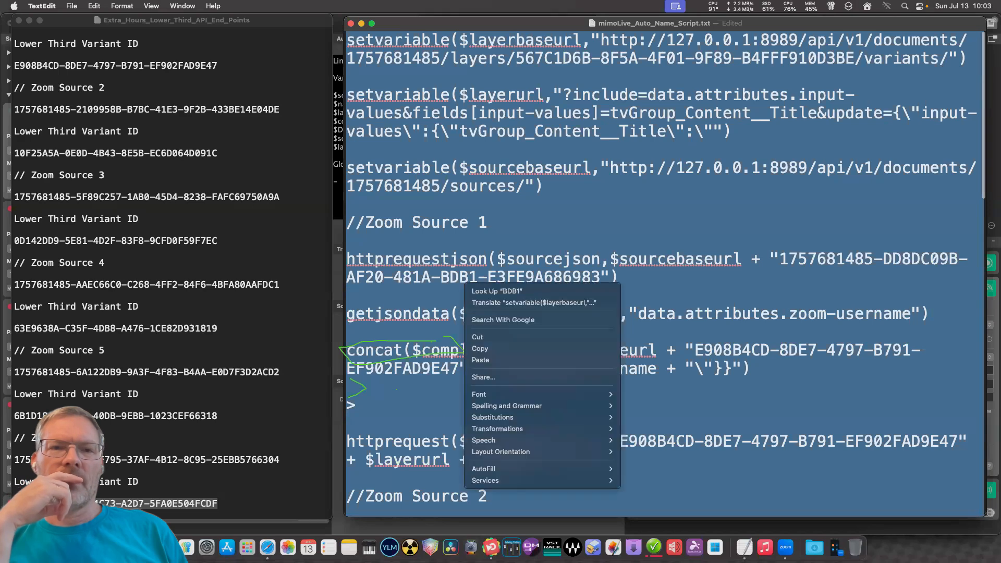
{"action": "left_click", "coordinate": [479, 348]}
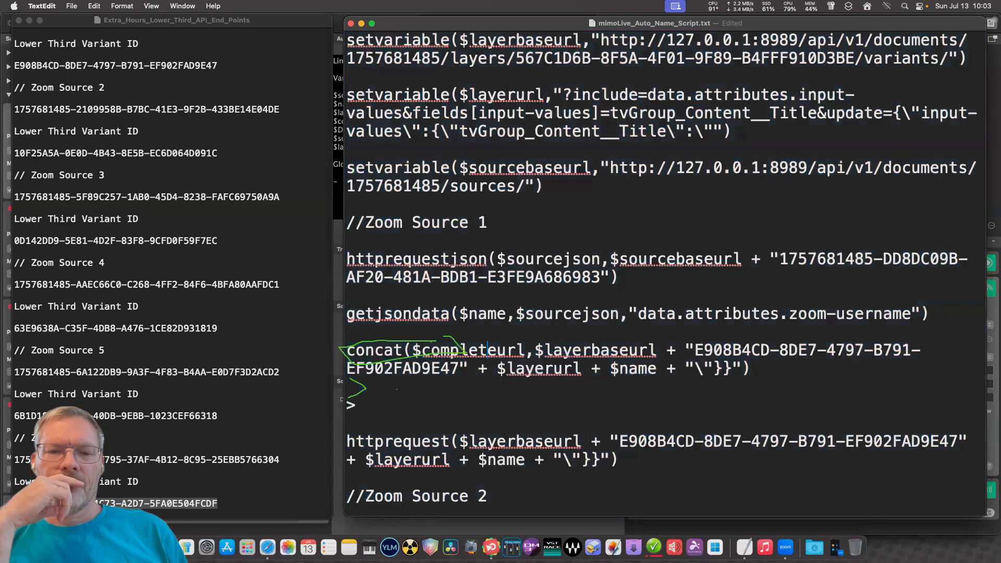
{"action": "left_click", "coordinate": [488, 349]}
{"action": "key", "text": "super+Tab"}
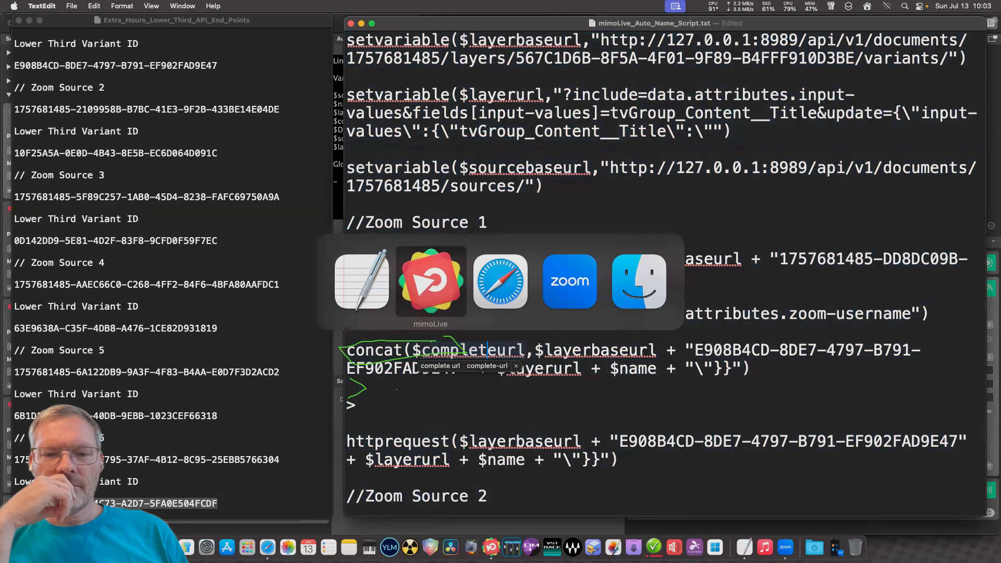
{"action": "left_click", "coordinate": [401, 360]}
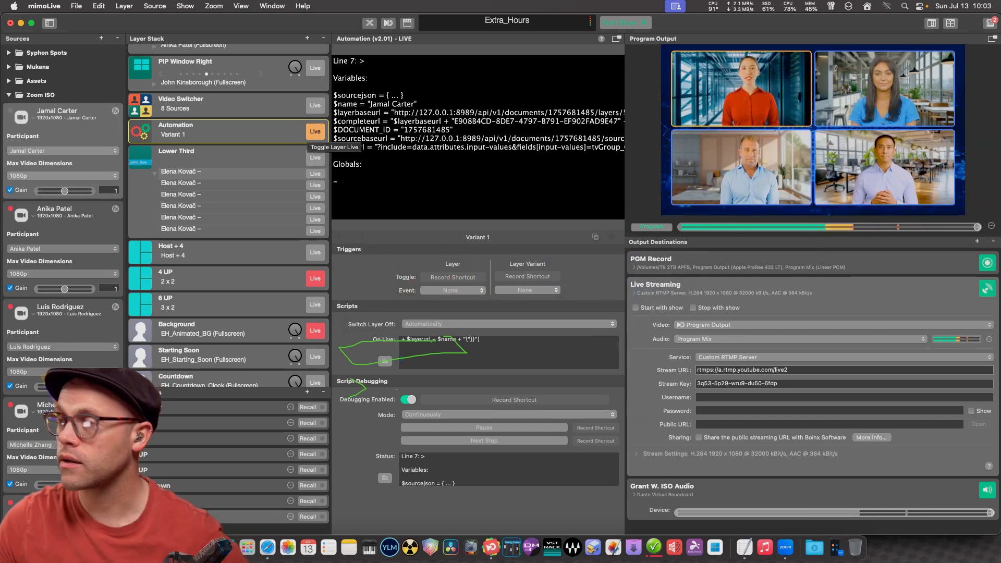
Take the Automation layer off live, replace its On Live script with the copied concat version and rerun the layer live.
{"action": "left_click", "coordinate": [315, 131]}
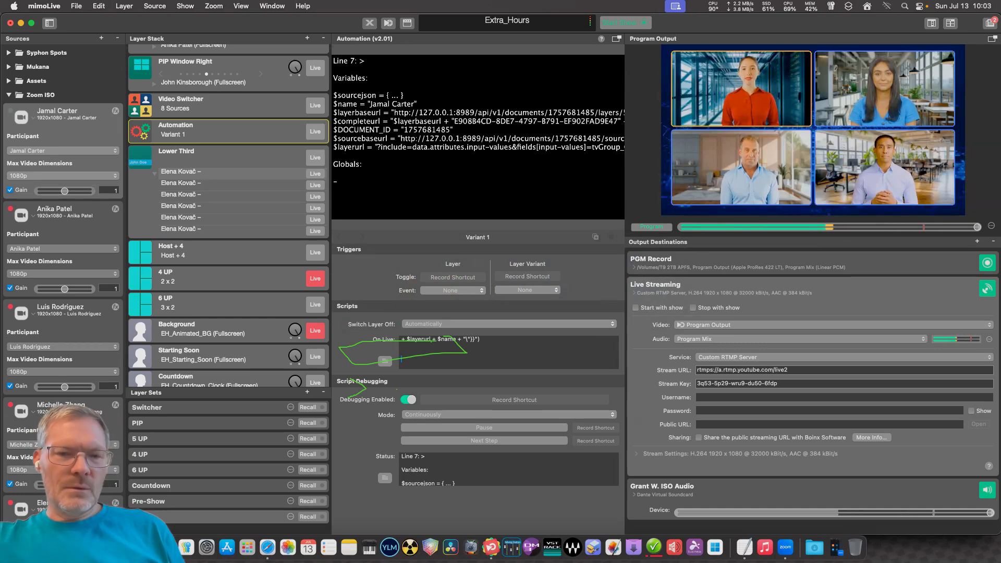
{"action": "left_click", "coordinate": [385, 361]}
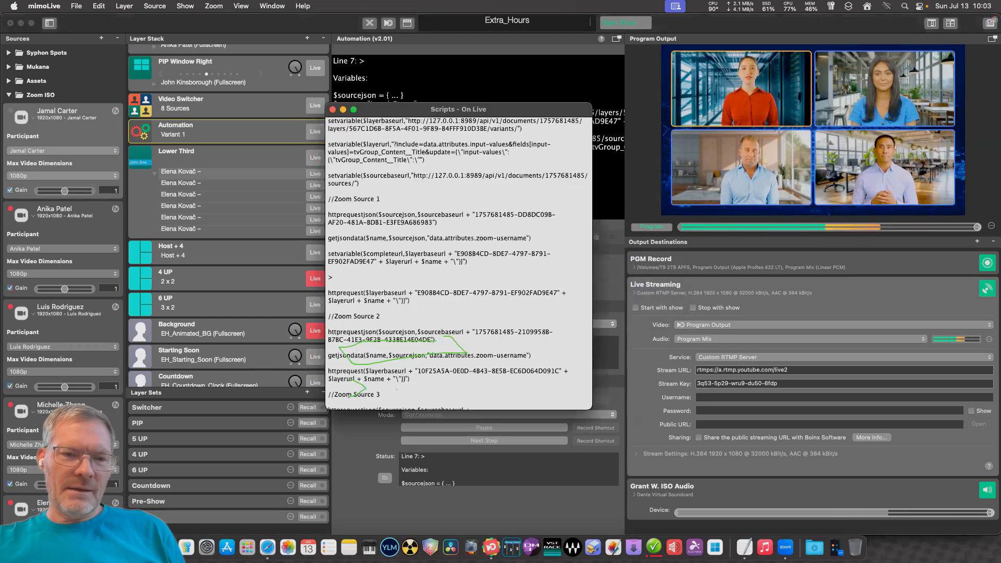
{"action": "key", "text": "super+a"}
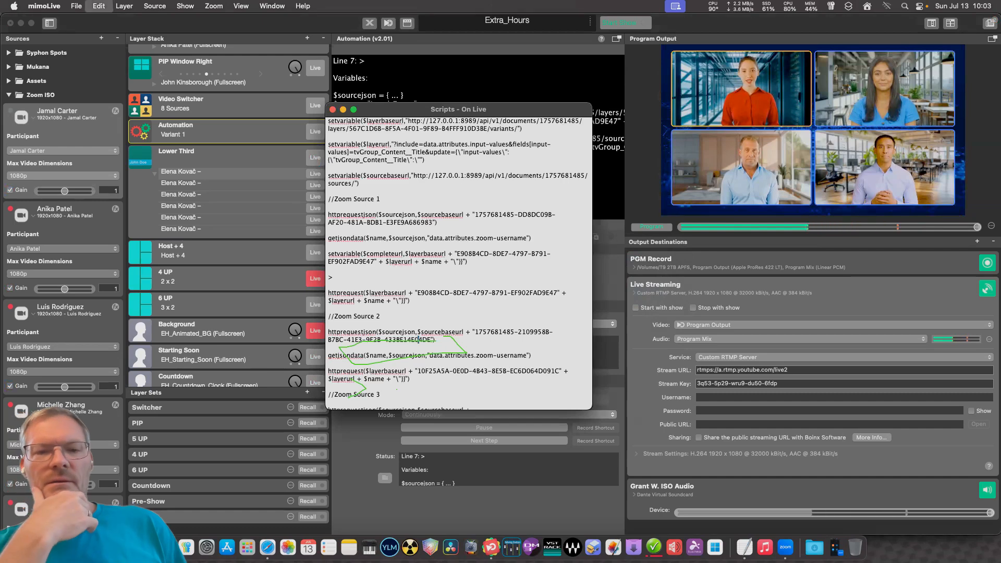
{"action": "key", "text": "BackSpace"}
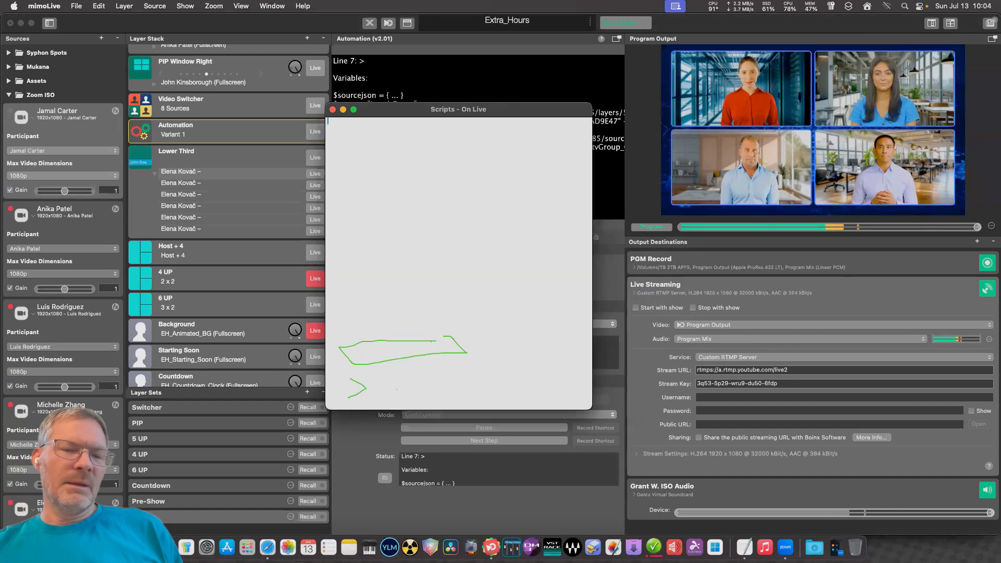
{"action": "key", "text": "super+v"}
{"action": "scroll", "coordinate": [458, 261], "scroll_direction": "up", "scroll_amount": 10}
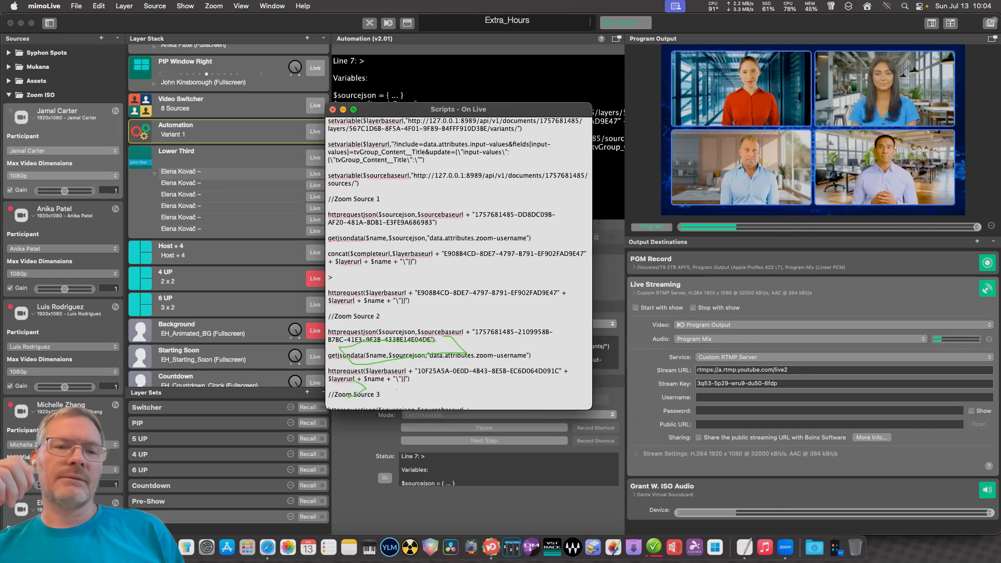
{"action": "key", "text": "super+w"}
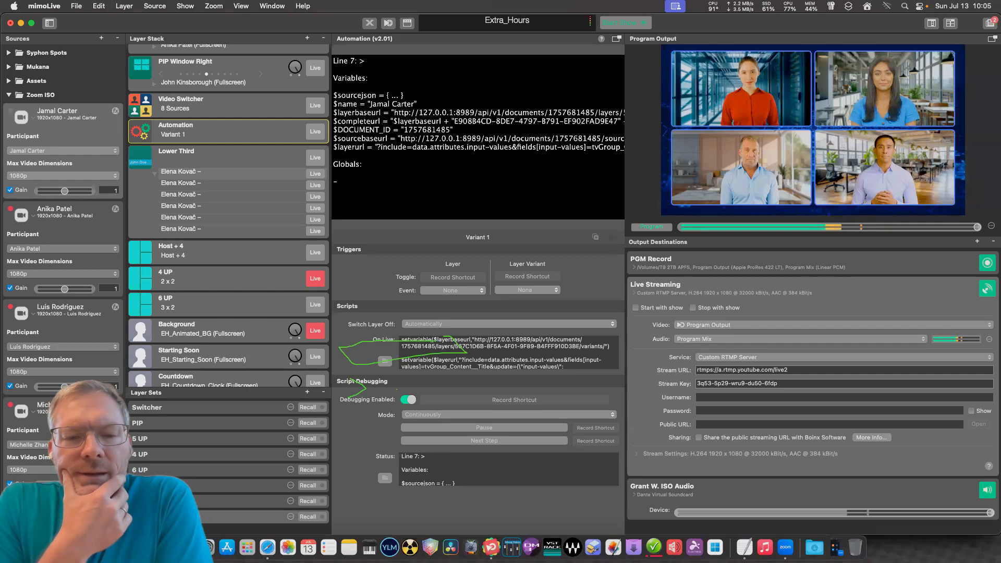
{"action": "left_click", "coordinate": [384, 361]}
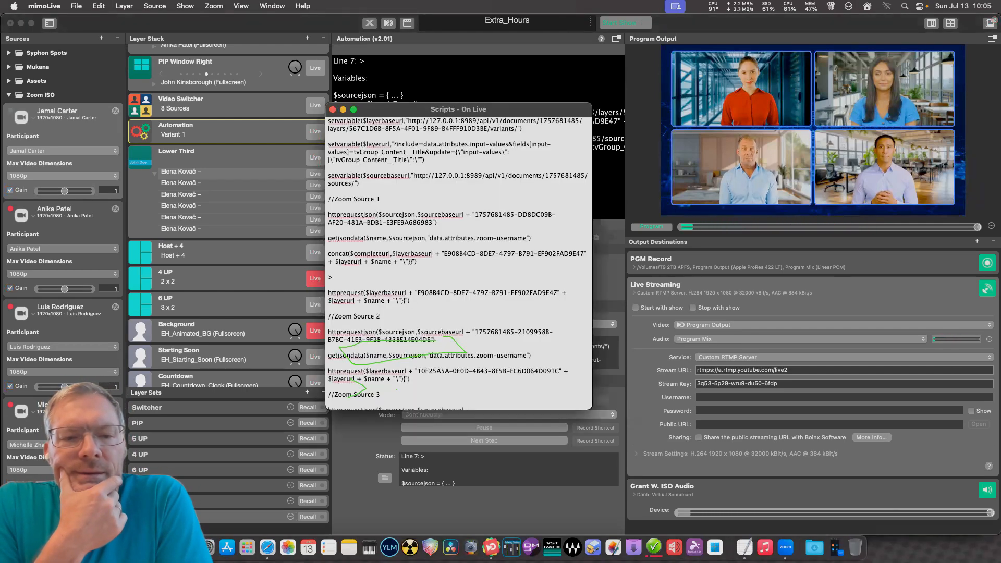
{"action": "left_click", "coordinate": [333, 109]}
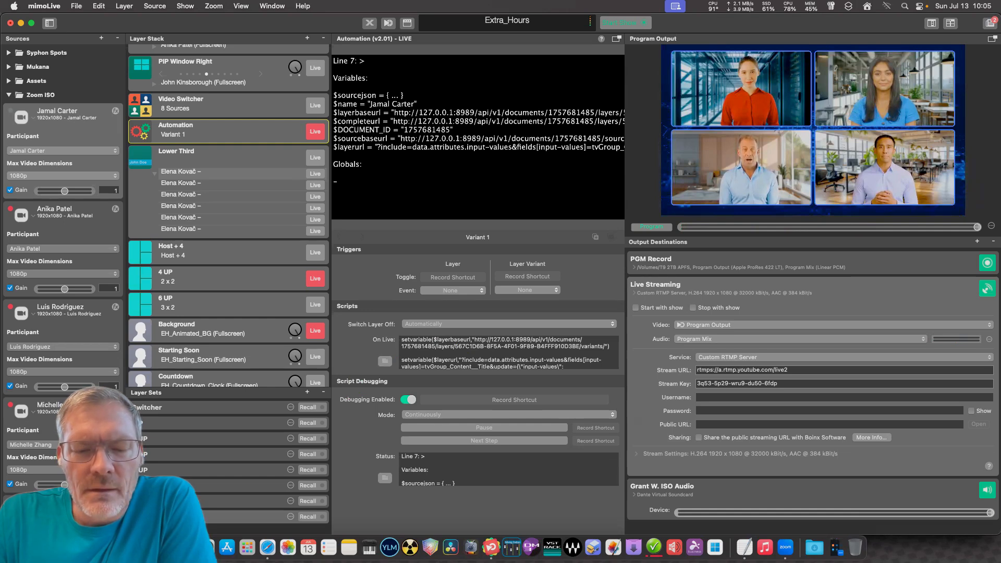
Open the script debugging status in its own window and copy the full $completeurl value without its quotes.
{"action": "left_click", "coordinate": [385, 478]}
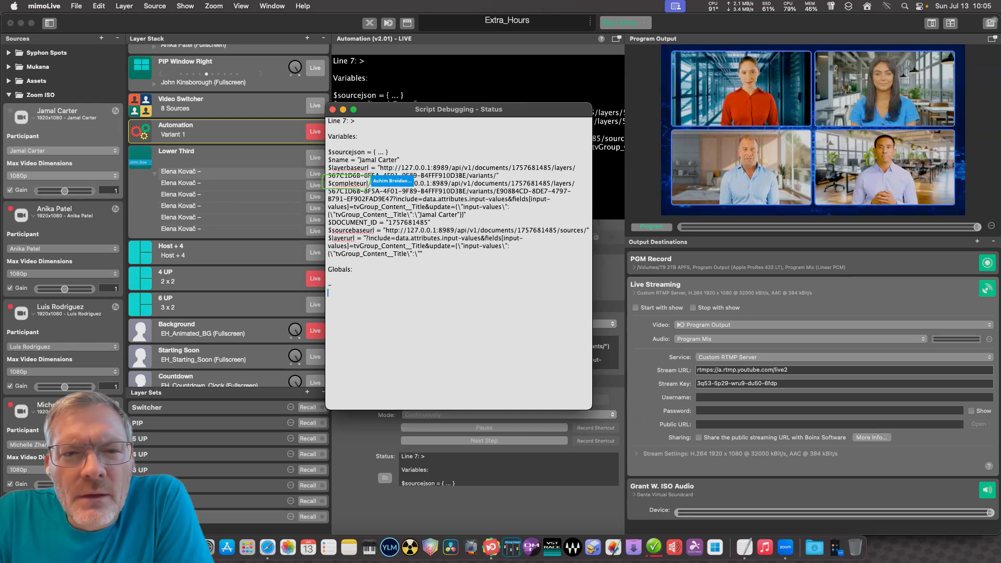
{"action": "left_click", "coordinate": [353, 184]}
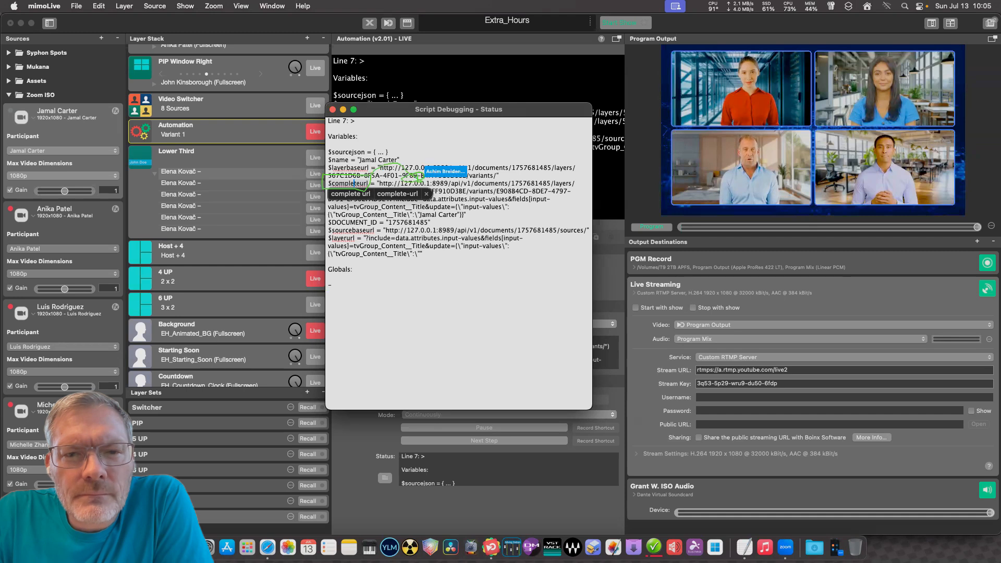
{"action": "left_click", "coordinate": [412, 246]}
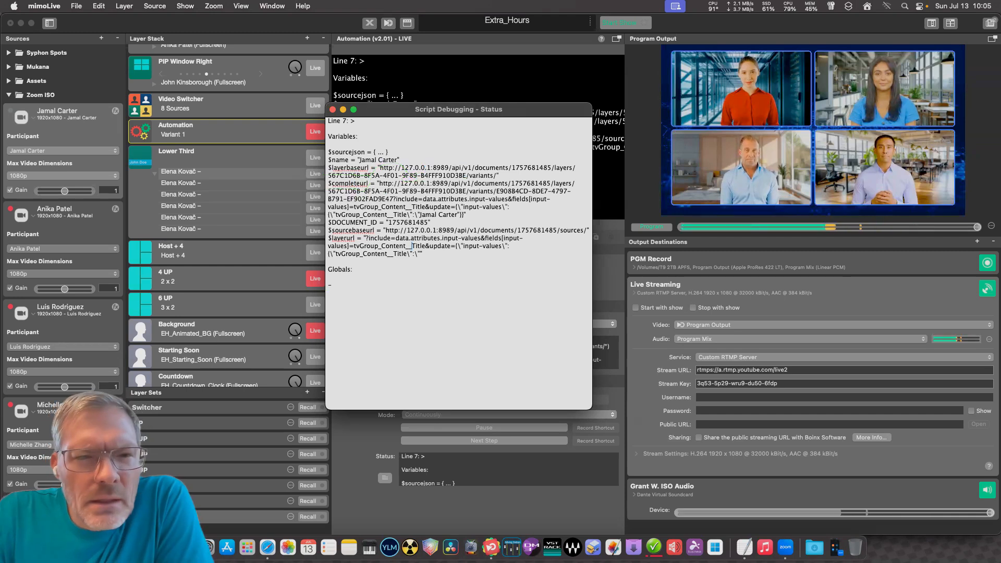
{"action": "mouse_move", "coordinate": [380, 183]}
{"action": "left_mouse_down"}
{"action": "mouse_move", "coordinate": [568, 191]}
{"action": "mouse_move", "coordinate": [466, 215]}
{"action": "mouse_move", "coordinate": [508, 206]}
{"action": "mouse_move", "coordinate": [435, 199]}
{"action": "mouse_move", "coordinate": [442, 215]}
{"action": "mouse_move", "coordinate": [430, 222]}
{"action": "mouse_move", "coordinate": [464, 215]}
{"action": "left_mouse_up"}
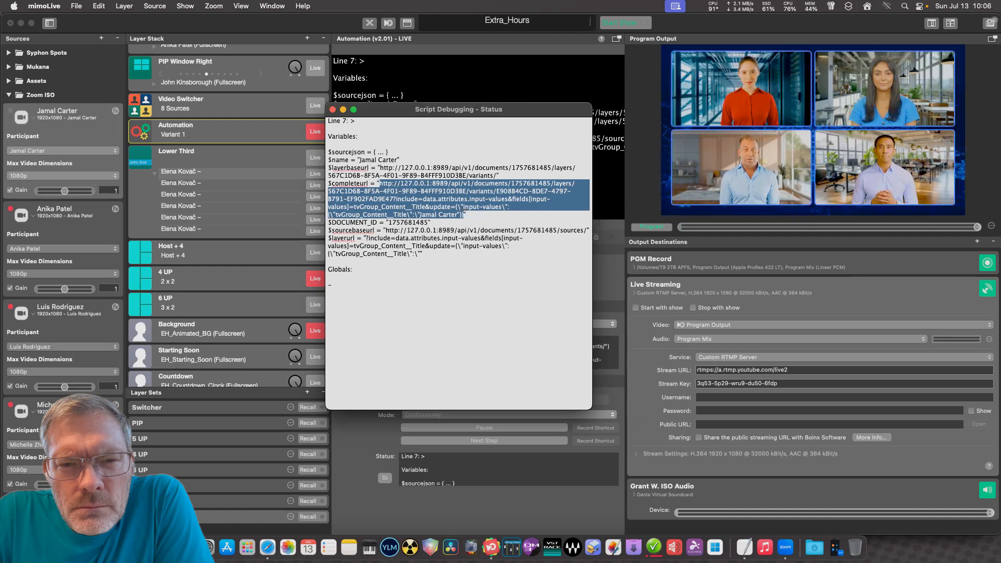
{"action": "right_click", "coordinate": [439, 191]}
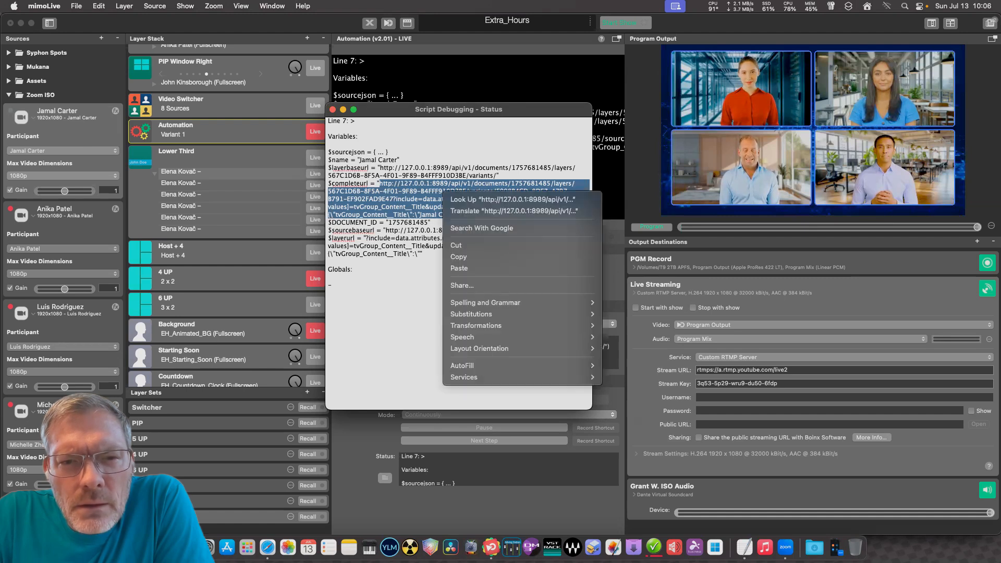
{"action": "left_click", "coordinate": [472, 257]}
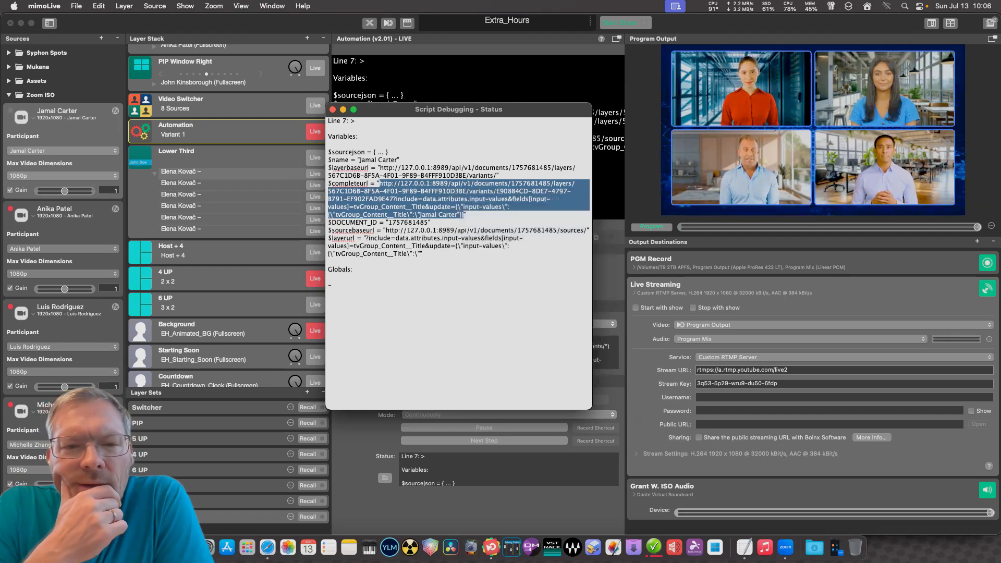
Switch to Safari and load the copied $completeurl address in a new tab.
{"action": "left_click", "coordinate": [267, 547]}
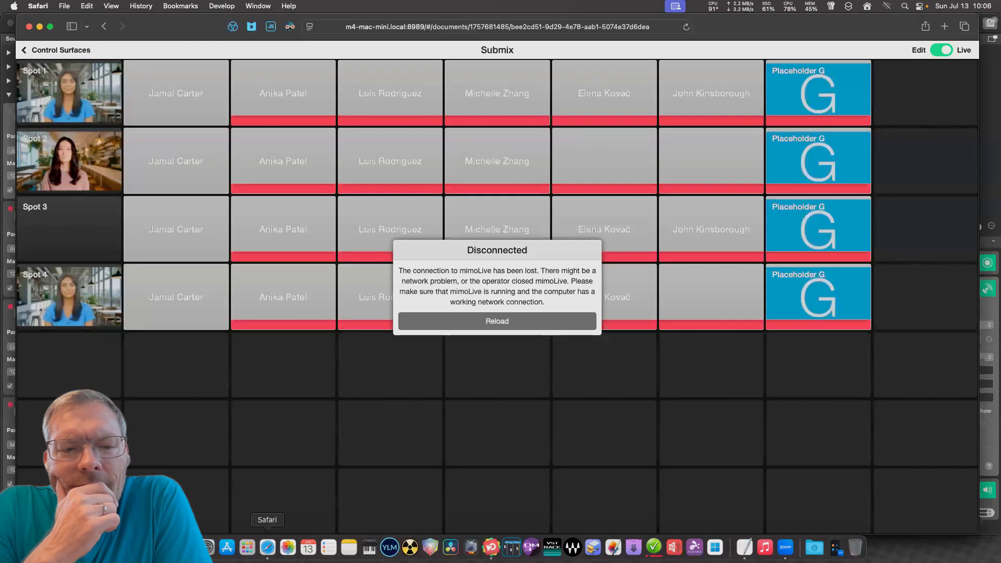
{"action": "key", "text": "super+t"}
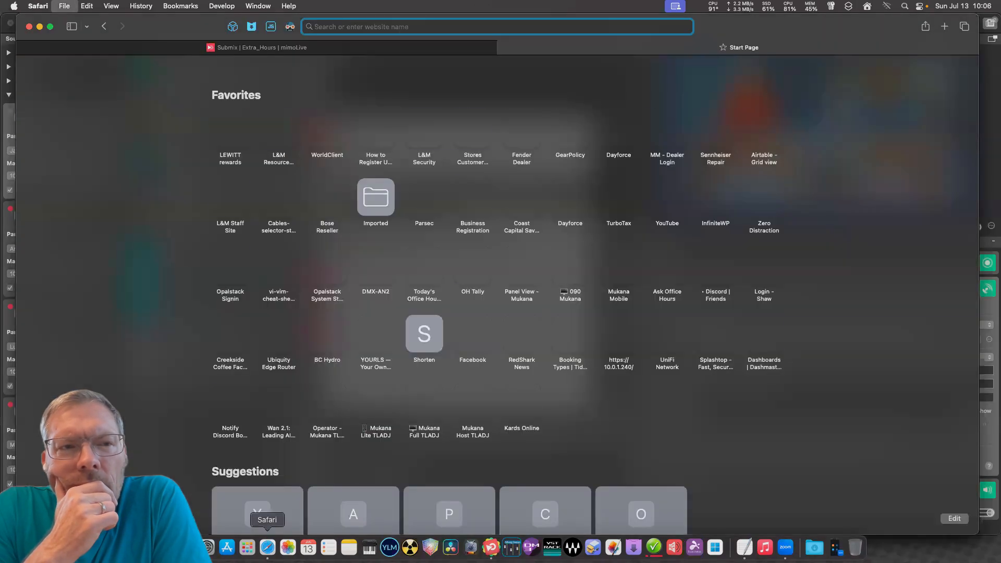
{"action": "key", "text": "super+v"}
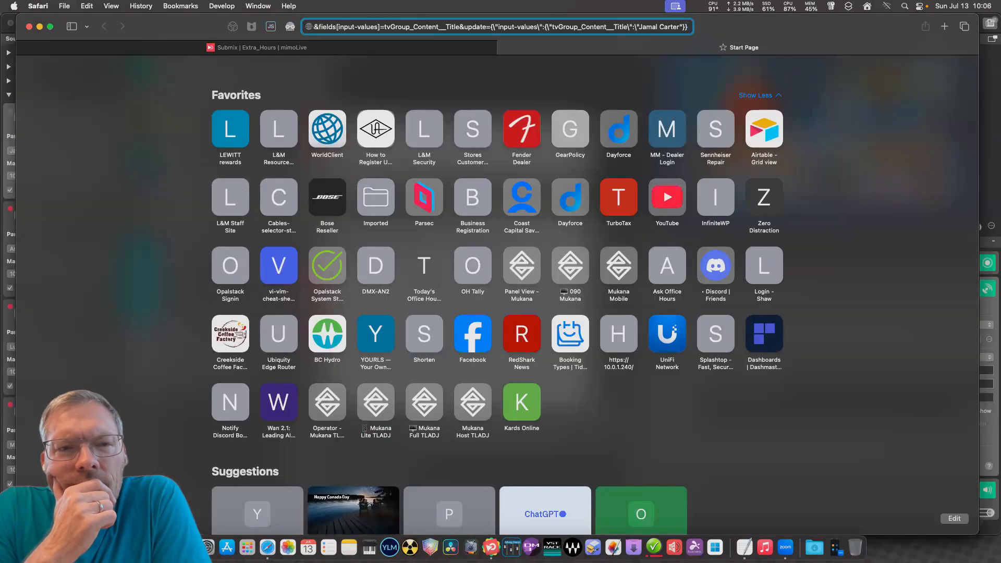
{"action": "key", "text": "Return"}
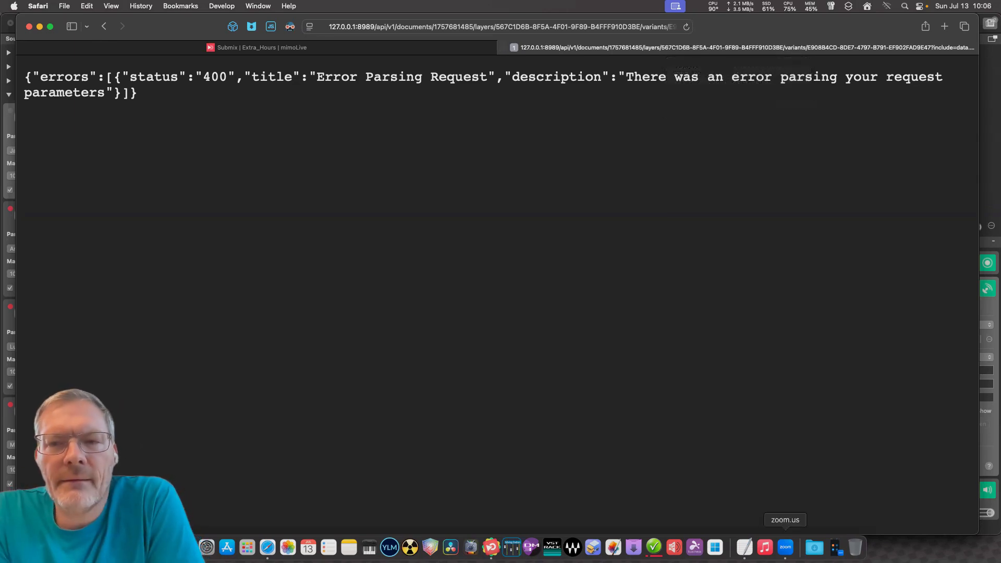
Switch to TextEdit, paste the copied URL into a new document, and enlarge its text in a narrower window.
{"action": "left_click", "coordinate": [745, 547]}
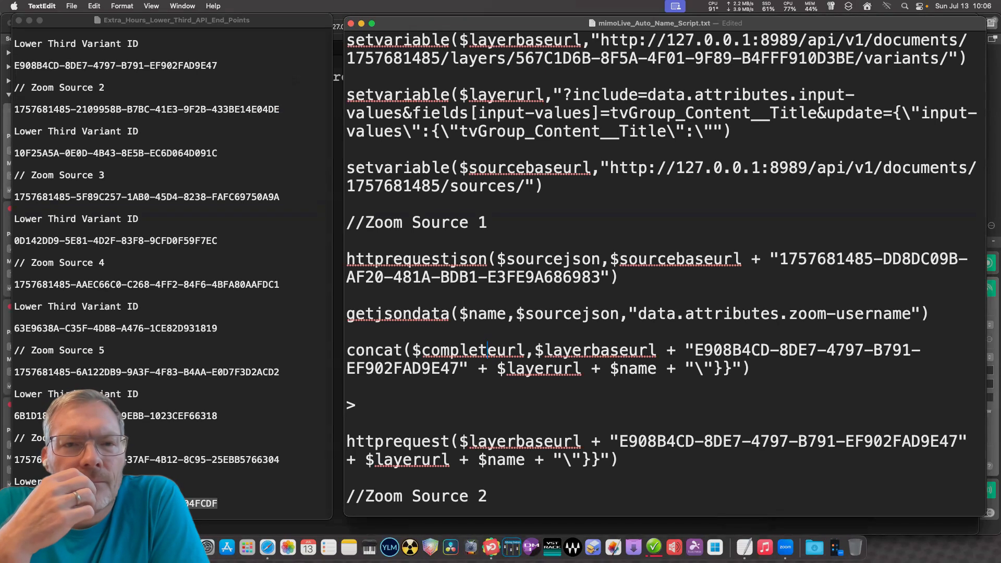
{"action": "left_click", "coordinate": [750, 368]}
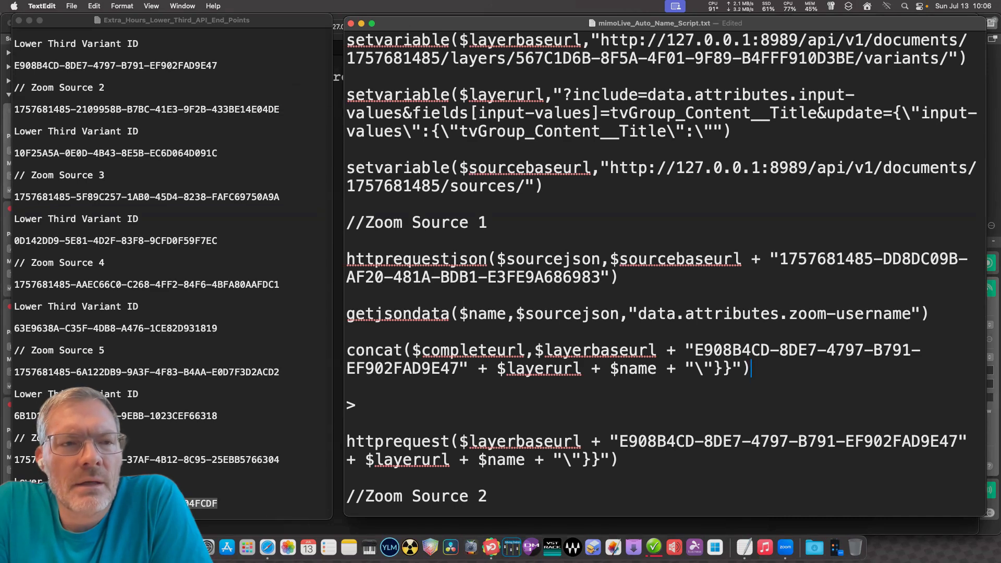
{"action": "left_click", "coordinate": [71, 6]}
{"action": "left_click", "coordinate": [78, 22]}
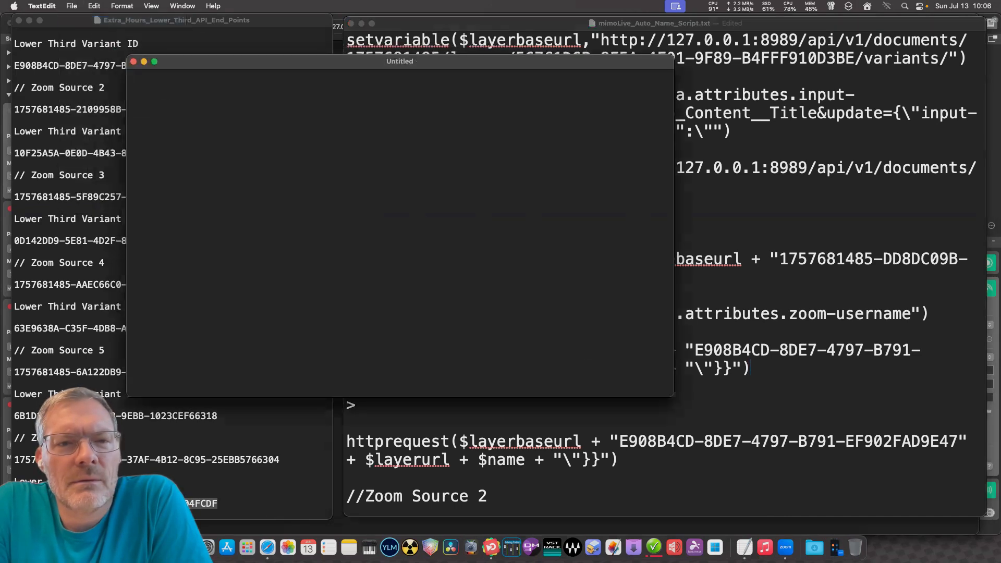
{"action": "key", "text": "super+v"}
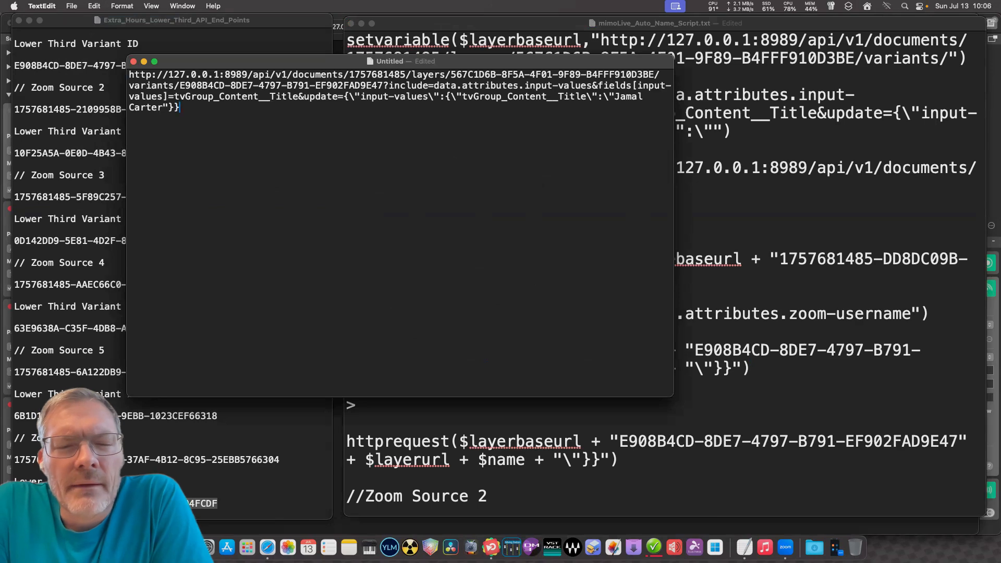
{"action": "left_click_drag", "start_coordinate": [673, 224], "coordinate": [438, 224]}
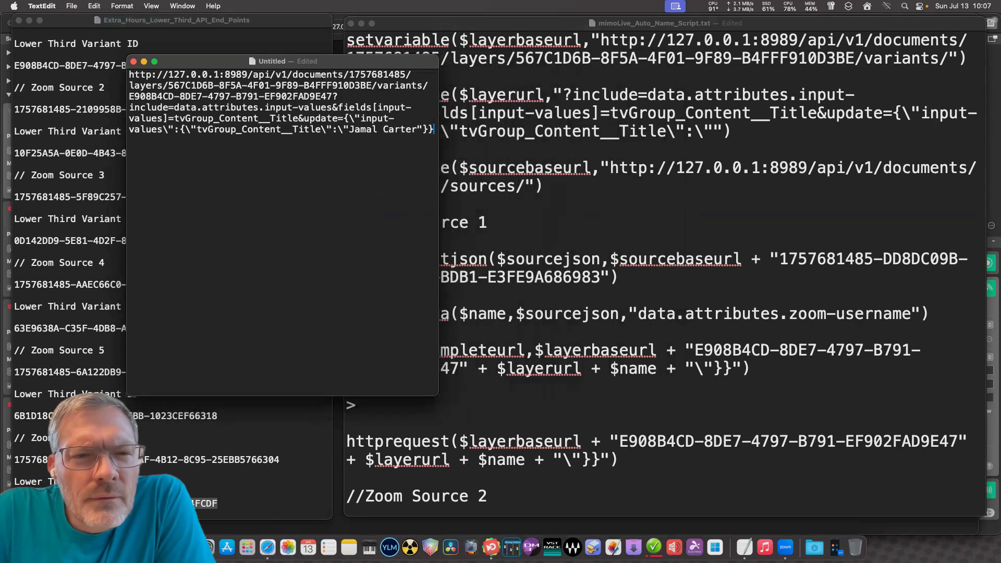
{"action": "key", "text": "super+plus"}
{"action": "key", "text": "super+plus"}
{"action": "key", "text": "super+plus"}
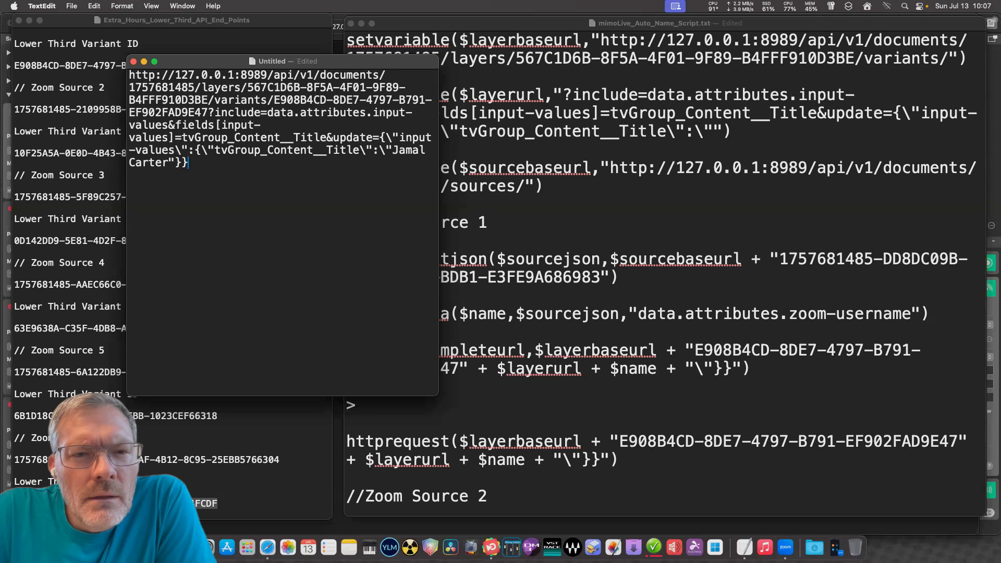
{"action": "left_click_drag", "start_coordinate": [438, 224], "coordinate": [477, 224]}
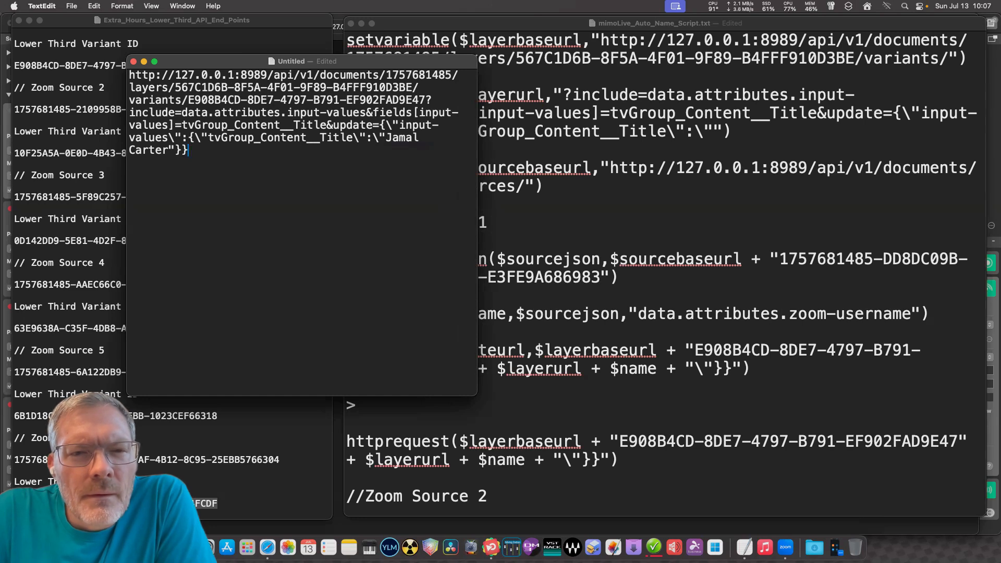
Copy the URL part from http through update= in the untitled document and delete it, keeping only the JSON parameters.
{"action": "mouse_move", "coordinate": [129, 75]}
{"action": "left_mouse_down"}
{"action": "mouse_move", "coordinate": [365, 87]}
{"action": "mouse_move", "coordinate": [325, 113]}
{"action": "mouse_move", "coordinate": [380, 125]}
{"action": "left_mouse_up"}
{"action": "key", "text": "super+c"}
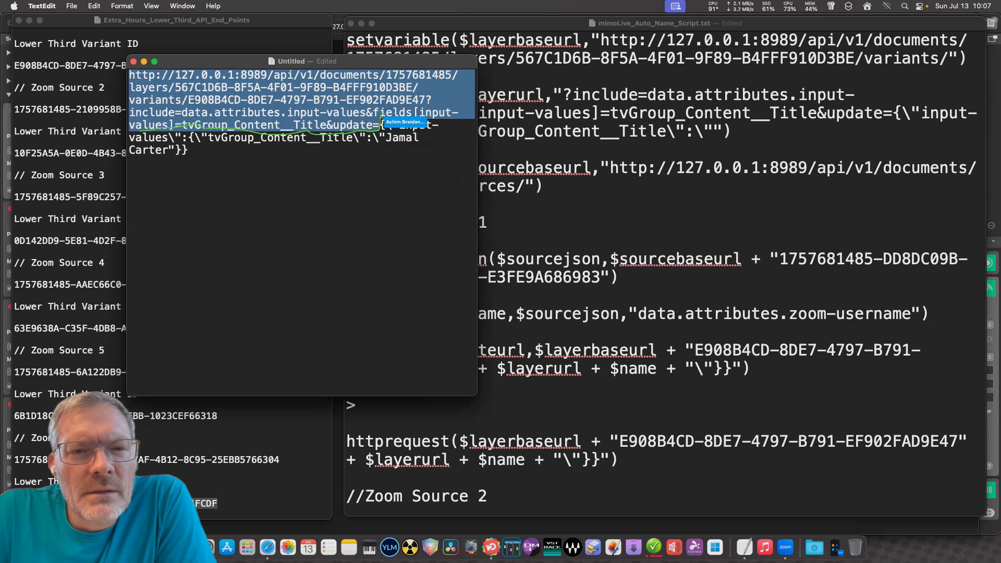
{"action": "key", "text": "BackSpace"}
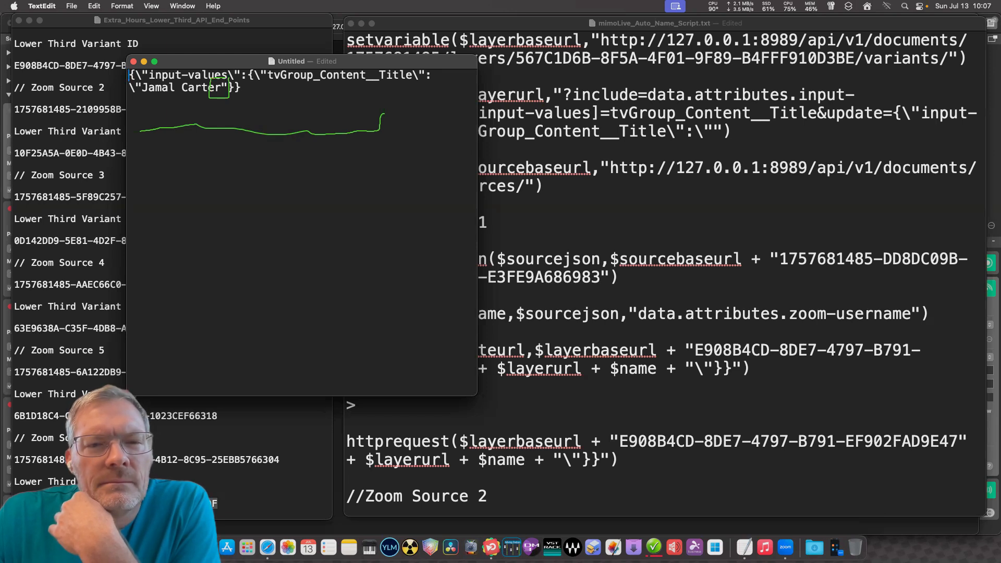
Insert a backslash between the quote after the participant's name and the closing braces in the untitled document.
{"action": "left_click", "coordinate": [214, 87]}
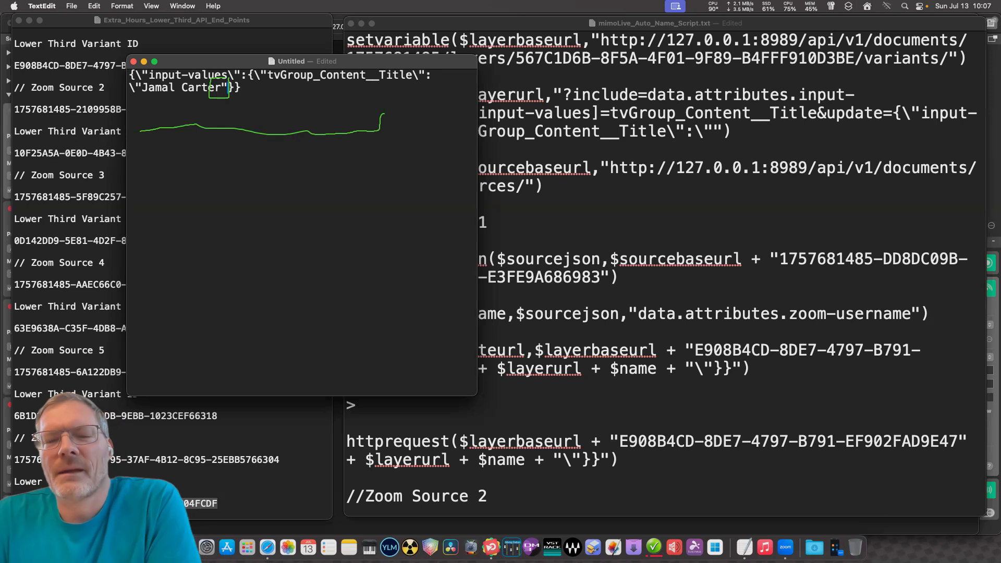
{"action": "type", "text": "\\"}
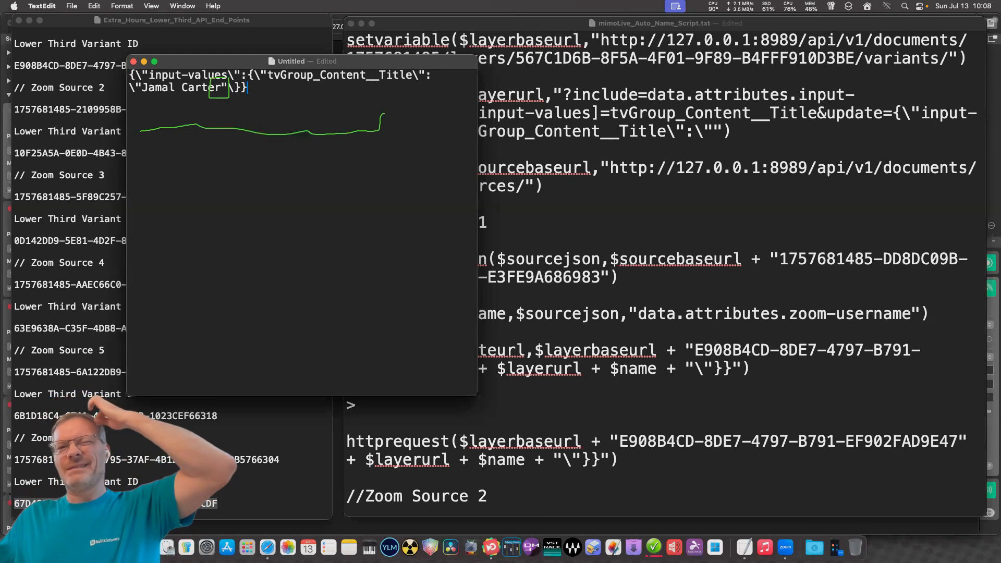
{"action": "left_click", "coordinate": [247, 88]}
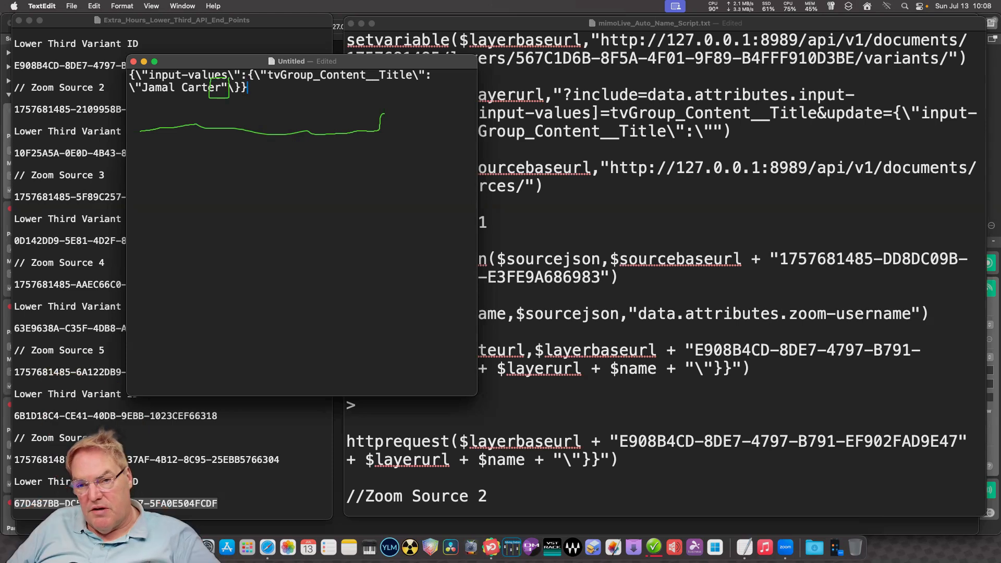
Widen the untitled document's window so the JSON parameters fit on one line and move it further off the script.
{"action": "left_click_drag", "start_coordinate": [477, 229], "coordinate": [565, 230]}
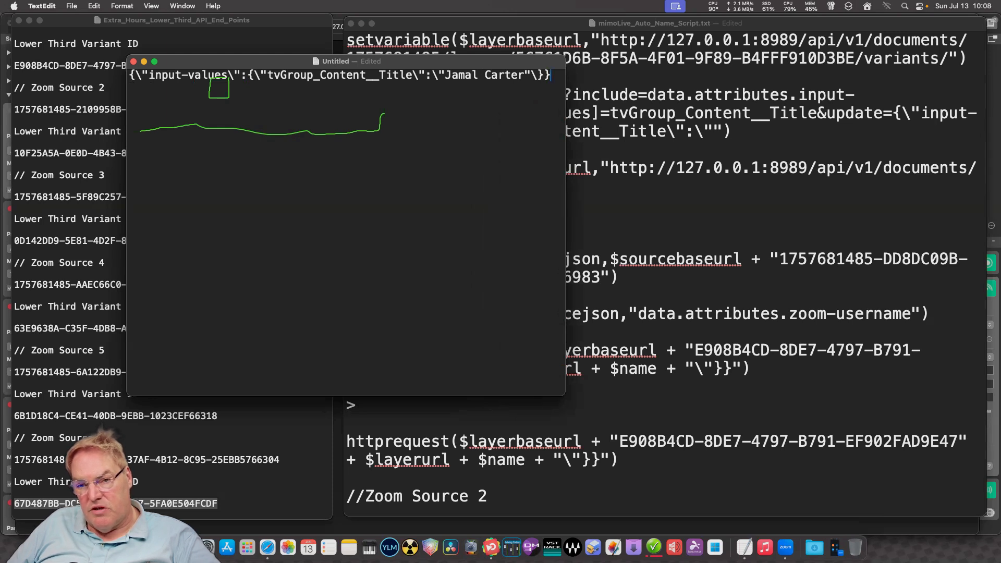
{"action": "left_click_drag", "start_coordinate": [348, 61], "coordinate": [245, 52]}
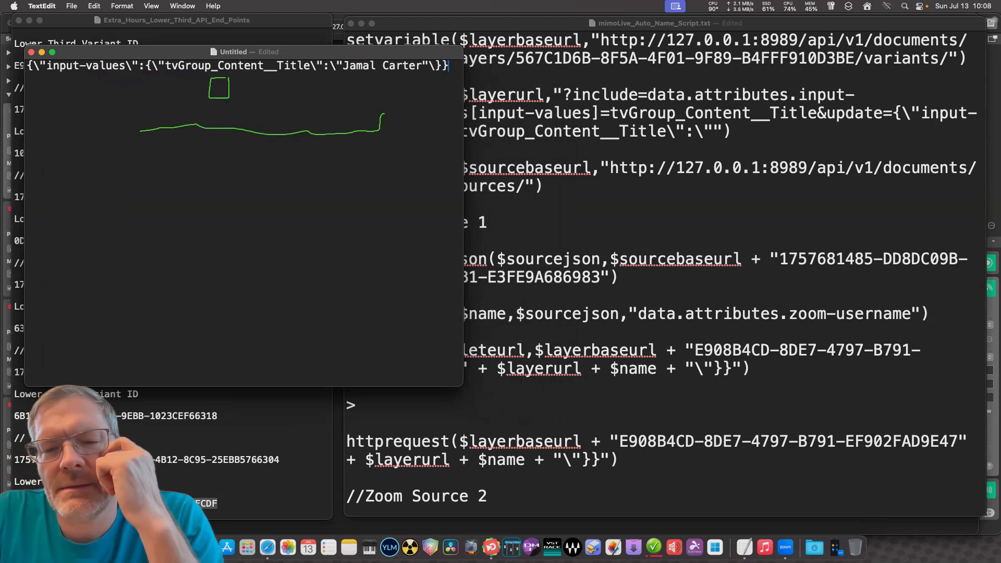
In the mimoLive_Auto_Name_Script document, insert two more backslashes before the inner quote at the end of the concat line.
{"action": "key", "text": "super+grave"}
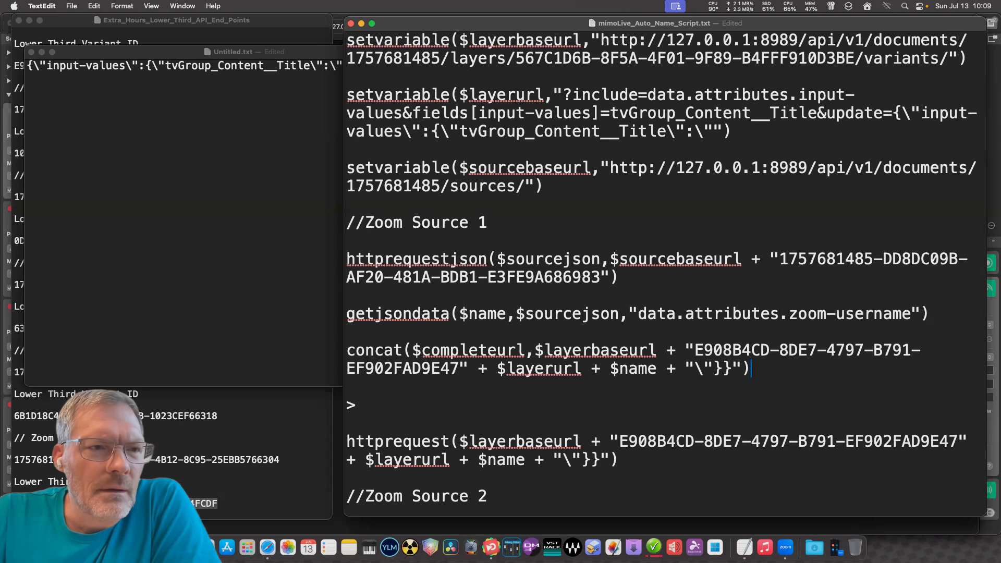
{"action": "left_click", "coordinate": [741, 368]}
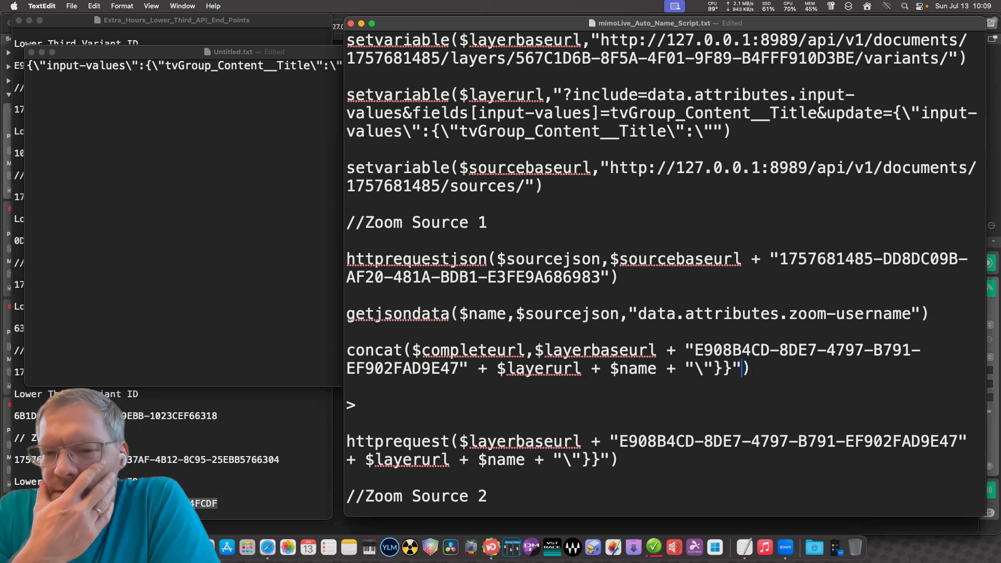
{"action": "left_click", "coordinate": [703, 368]}
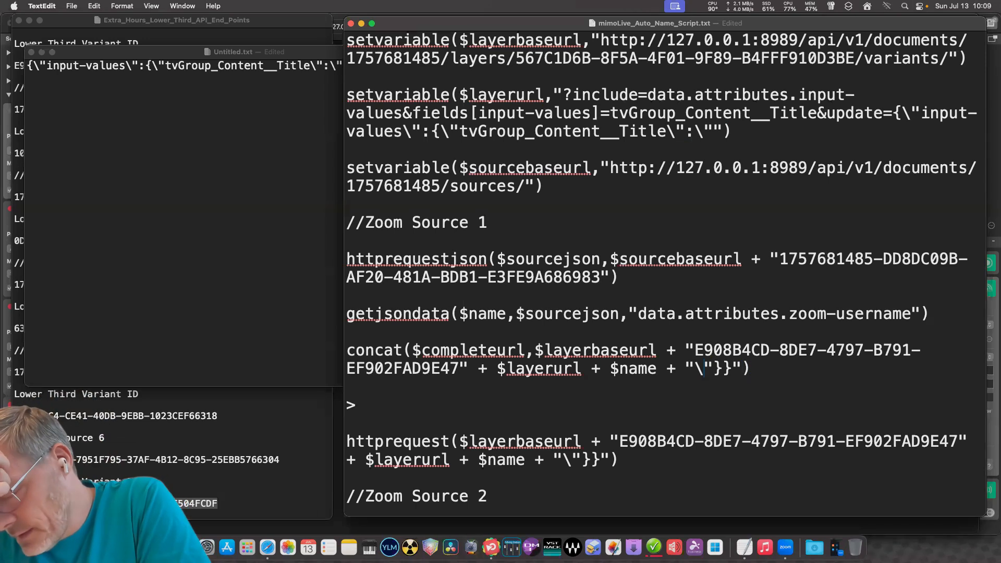
{"action": "type", "text": "\\\\"}
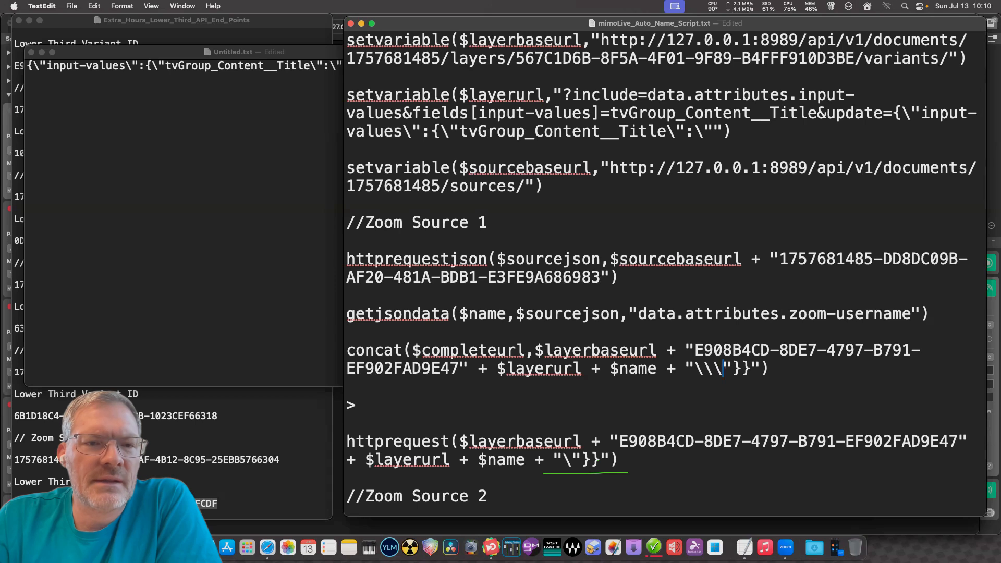
Return to the untitled document and delete the backslash in front of the closing braces.
{"action": "key", "text": "super+grave"}
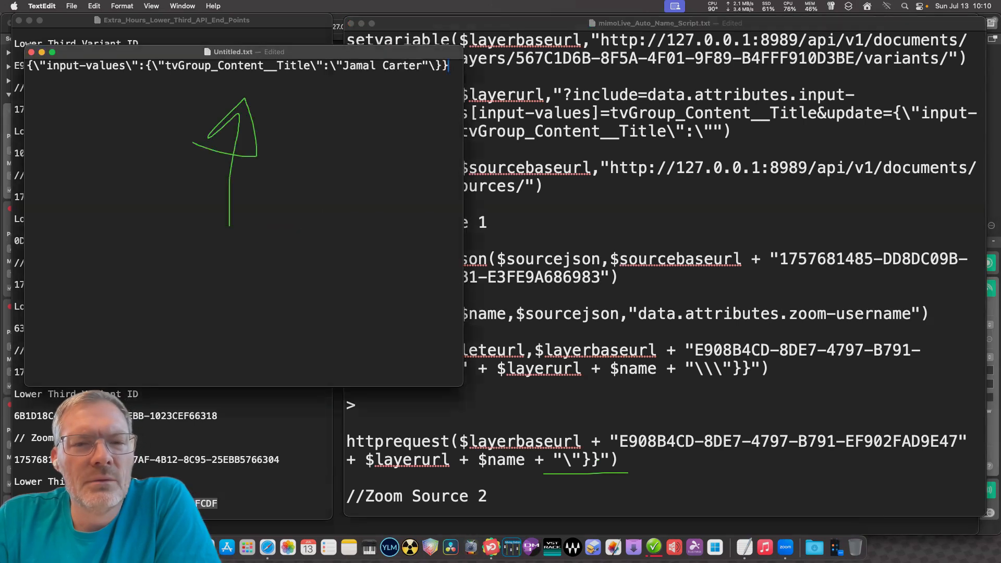
{"action": "key", "text": "Left"}
{"action": "key", "text": "Left"}
{"action": "key", "text": "BackSpace"}
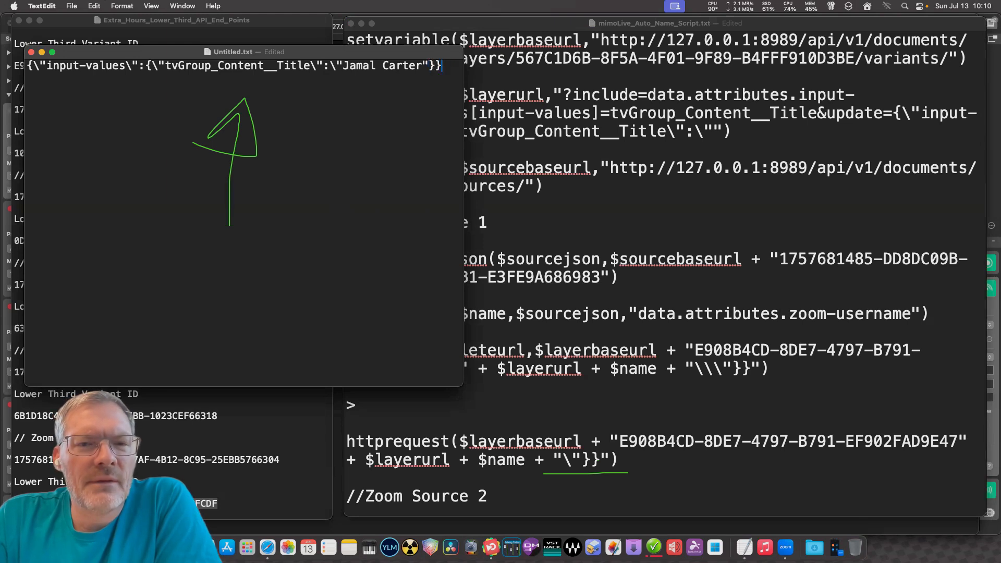
Paste the copied URL part in front of the JSON parameters and insert a backslash before the quote after the participant's name.
{"action": "key", "text": "super+Up"}
{"action": "key", "text": "super+v"}
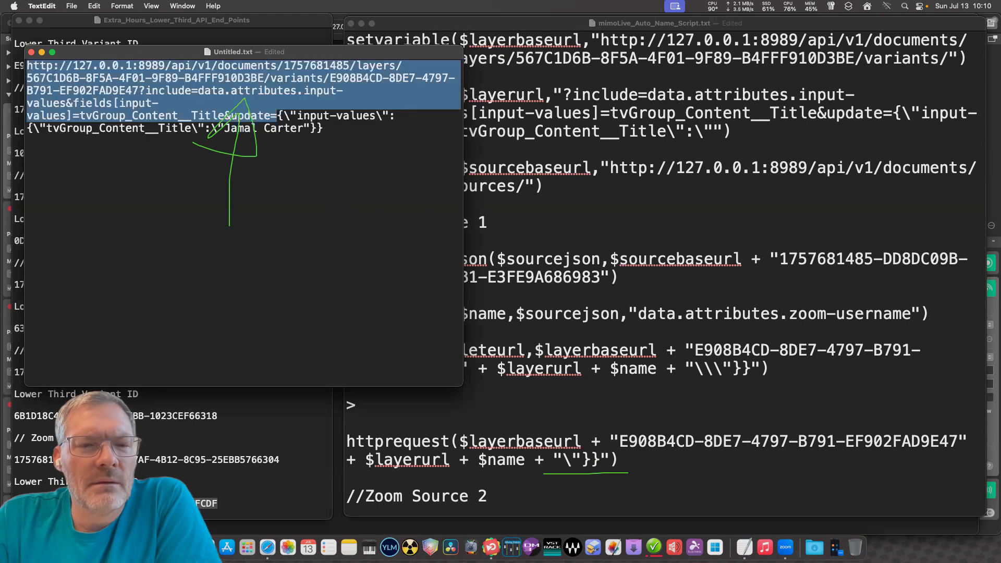
{"action": "key", "text": "super+Down"}
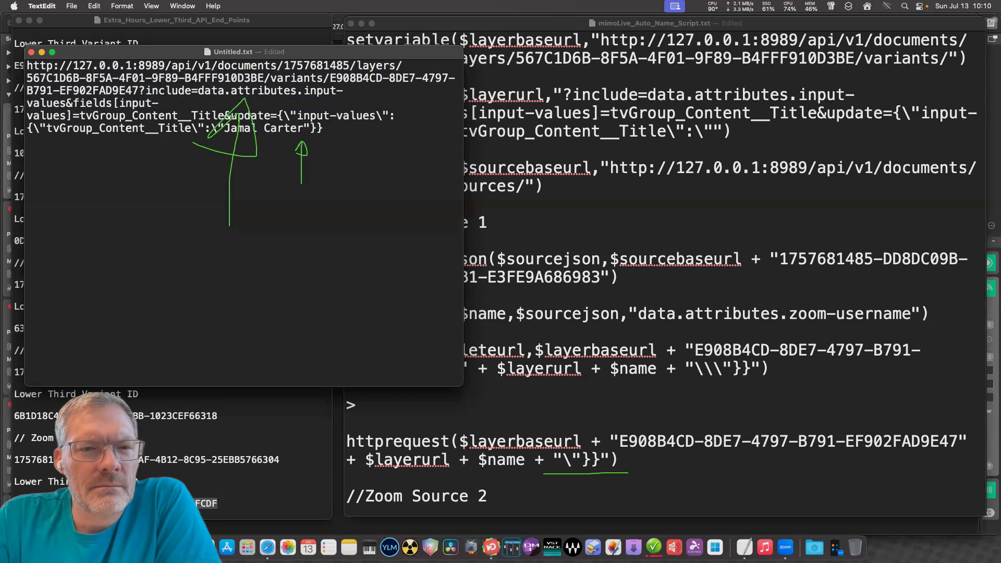
{"action": "type", "text": "\\"}
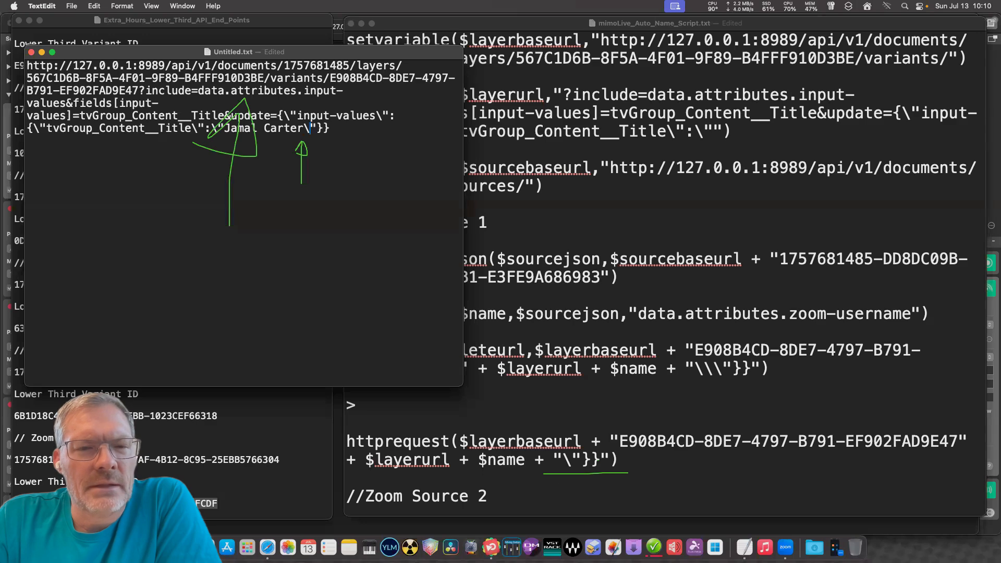
Copy the complete URL from the untitled document, switch to Safari, and load it in place of the current address.
{"action": "key", "text": "super+Right"}
{"action": "key", "text": "shift+Up"}
{"action": "key", "text": "shift+Up"}
{"action": "key", "text": "shift+Up"}
{"action": "key", "text": "shift+Up"}
{"action": "key", "text": "shift+Up"}
{"action": "key", "text": "shift+Up"}
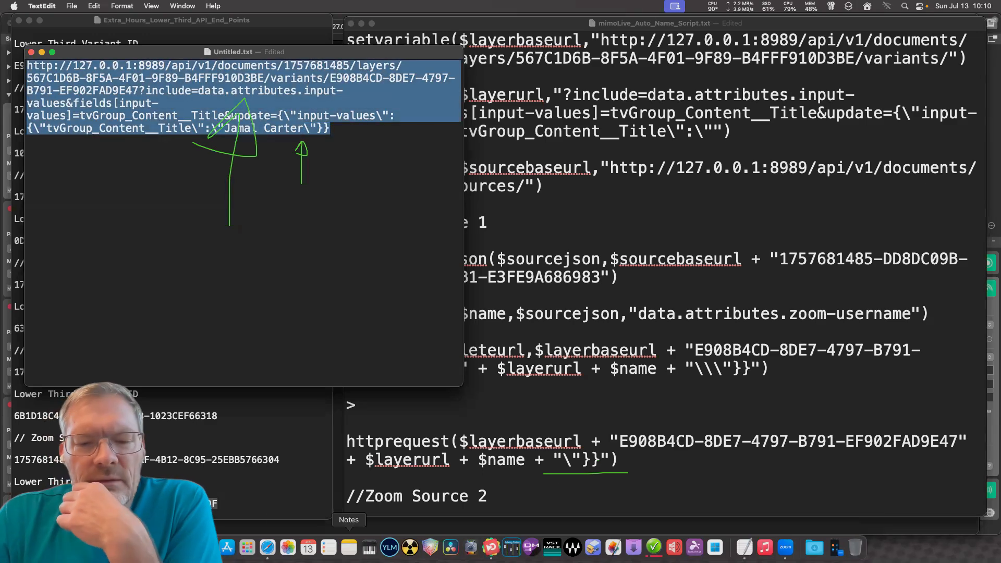
{"action": "left_click", "coordinate": [268, 546]}
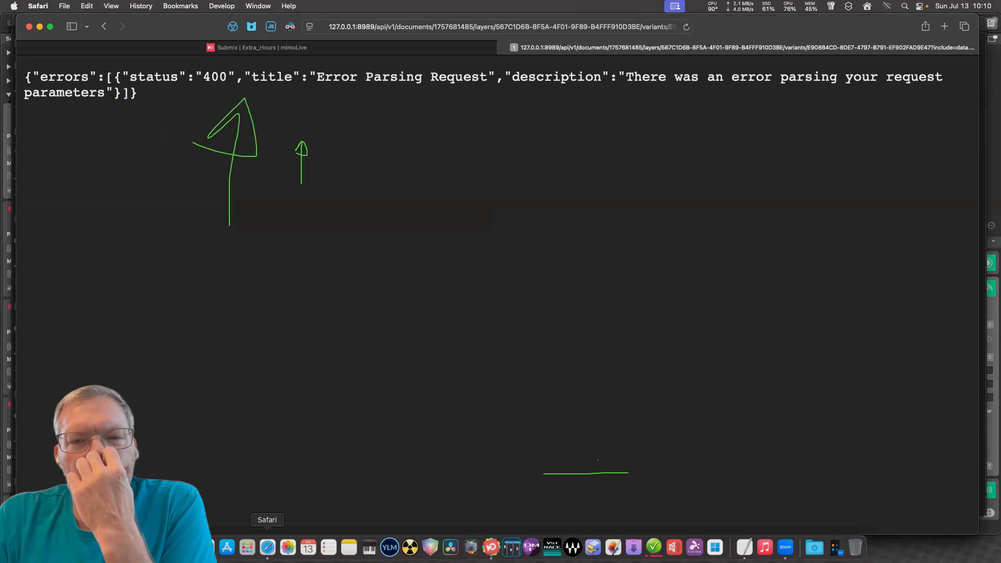
{"action": "key", "text": "super+l"}
{"action": "key", "text": "BackSpace"}
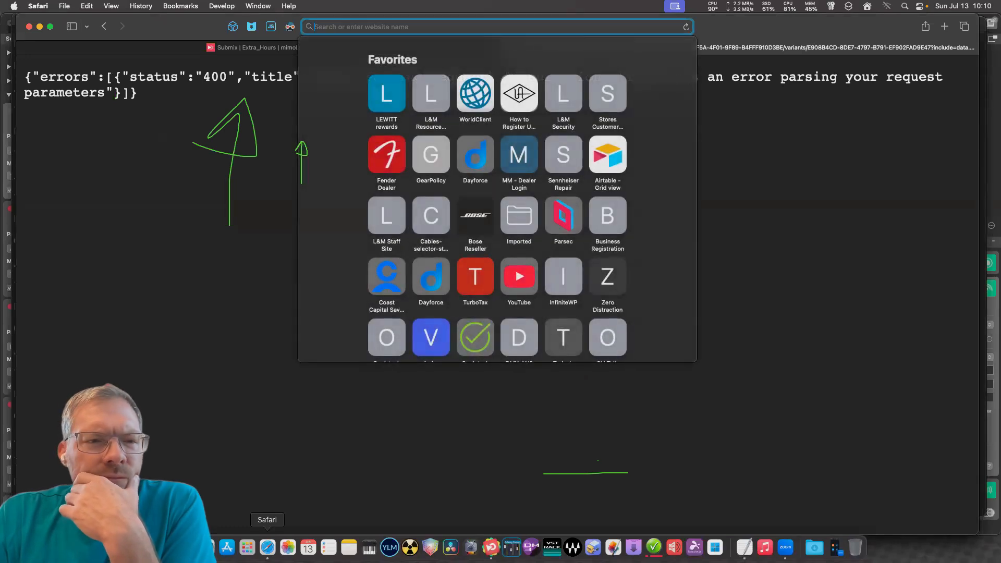
{"action": "key", "text": "super+v"}
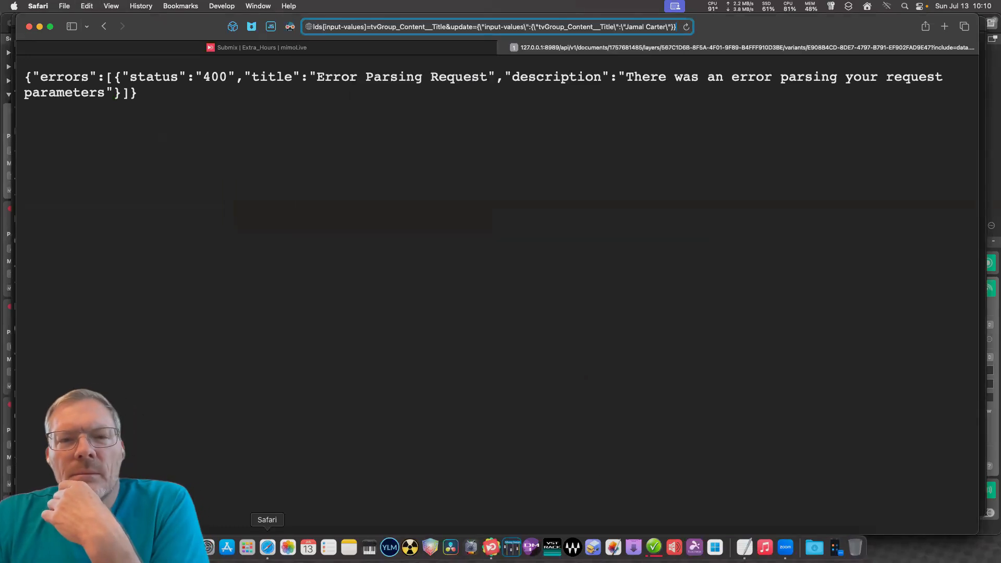
{"action": "key", "text": "Return"}
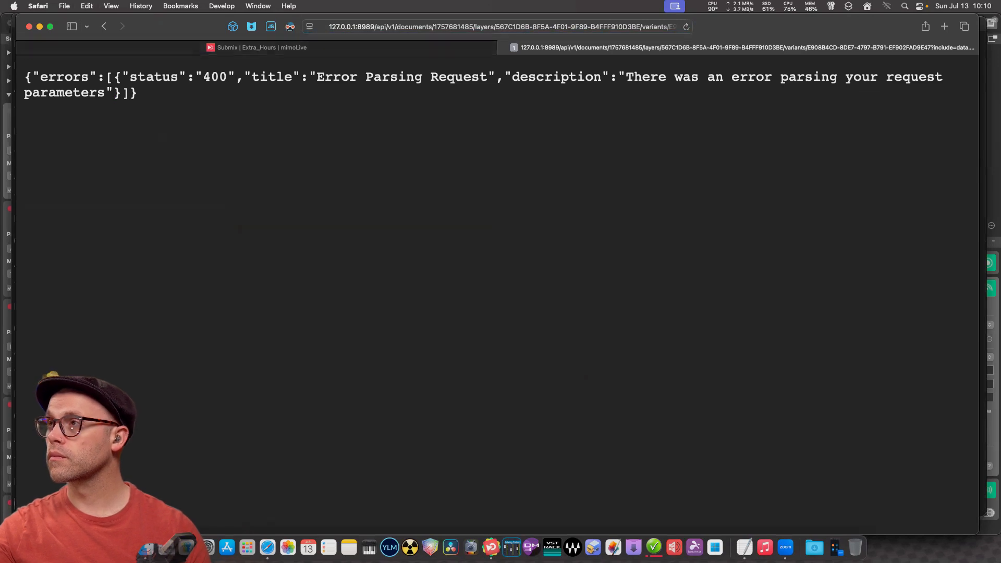
Switch back to TextEdit, deselect the URL, and slightly enlarge and reposition the untitled document's window.
{"action": "key", "text": "super+Tab"}
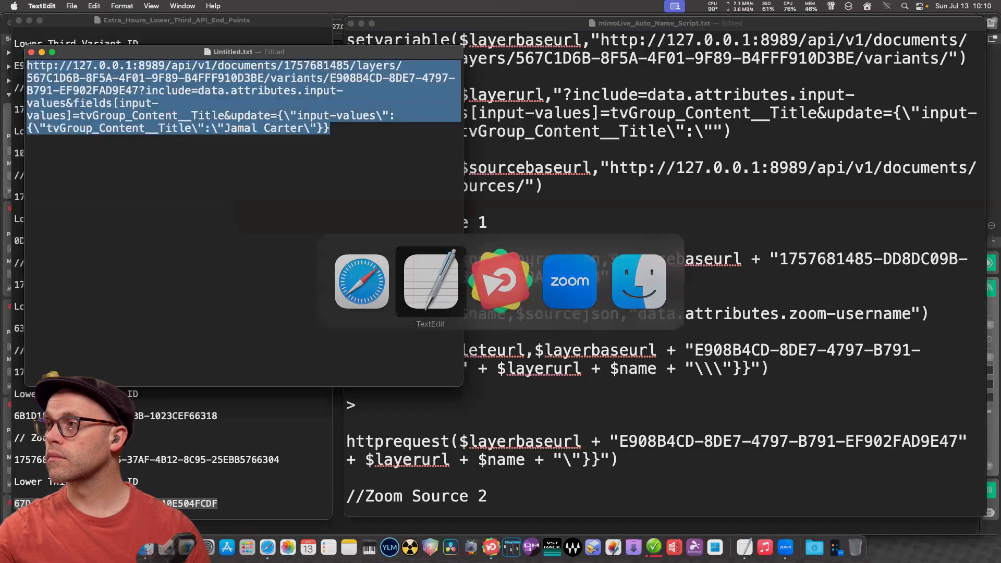
{"action": "left_click", "coordinate": [330, 129]}
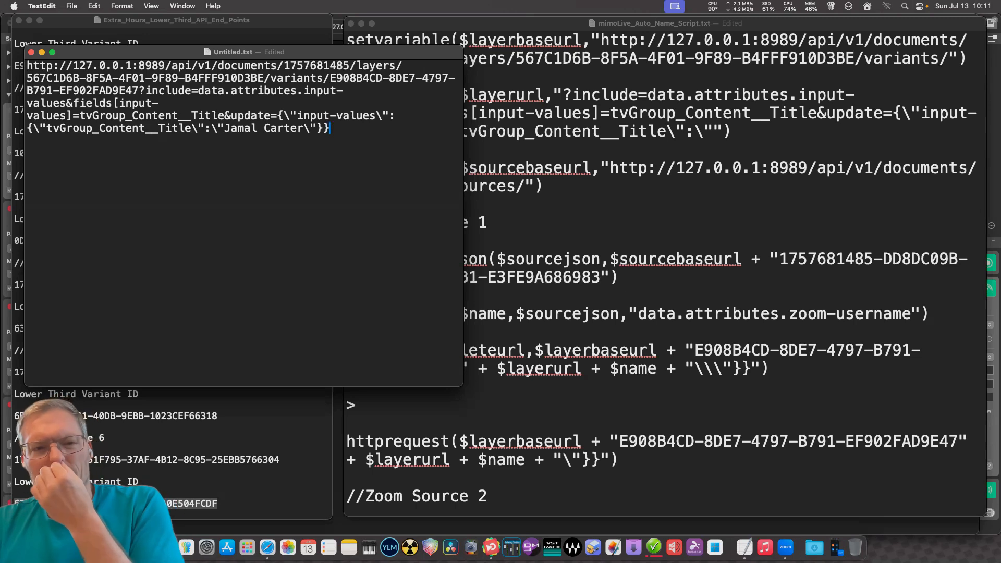
{"action": "left_click_drag", "start_coordinate": [463, 45], "coordinate": [464, 30]}
{"action": "mouse_move", "coordinate": [334, 37]}
{"action": "left_mouse_down"}
{"action": "mouse_move", "coordinate": [328, 65]}
{"action": "mouse_move", "coordinate": [327, 52]}
{"action": "left_mouse_up"}
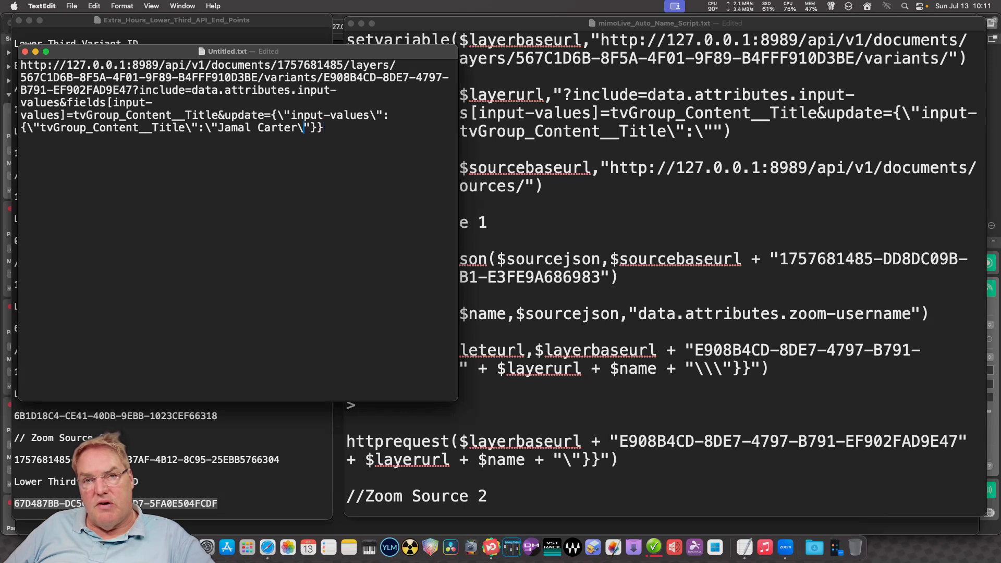
Delete the backslash after the participant's name in the untitled document, and undo that deletion.
{"action": "key", "text": "BackSpace"}
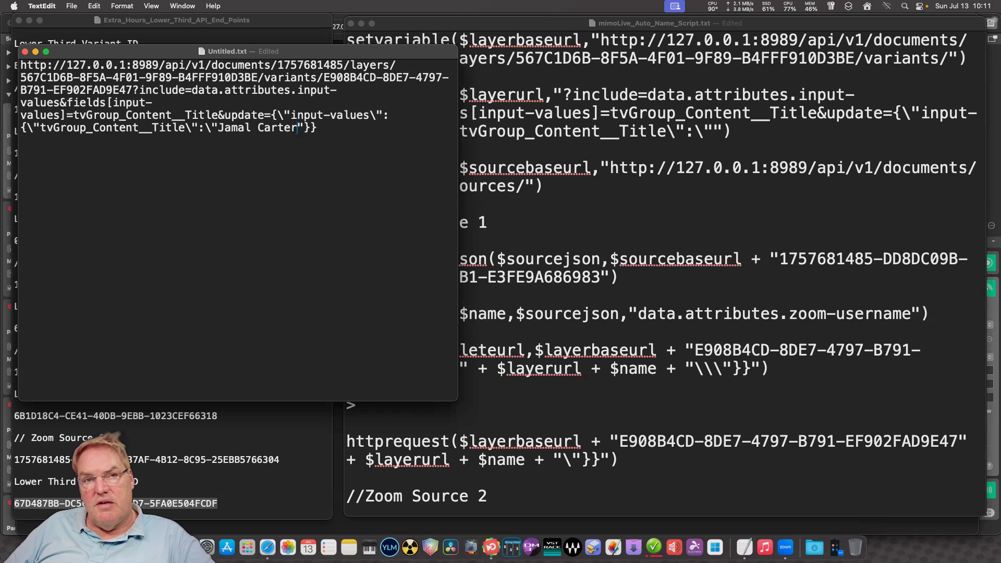
{"action": "key", "text": "super+z"}
Save the edited mimoLive_Auto_Name_Script.txt document.
{"action": "left_click", "coordinate": [723, 368]}
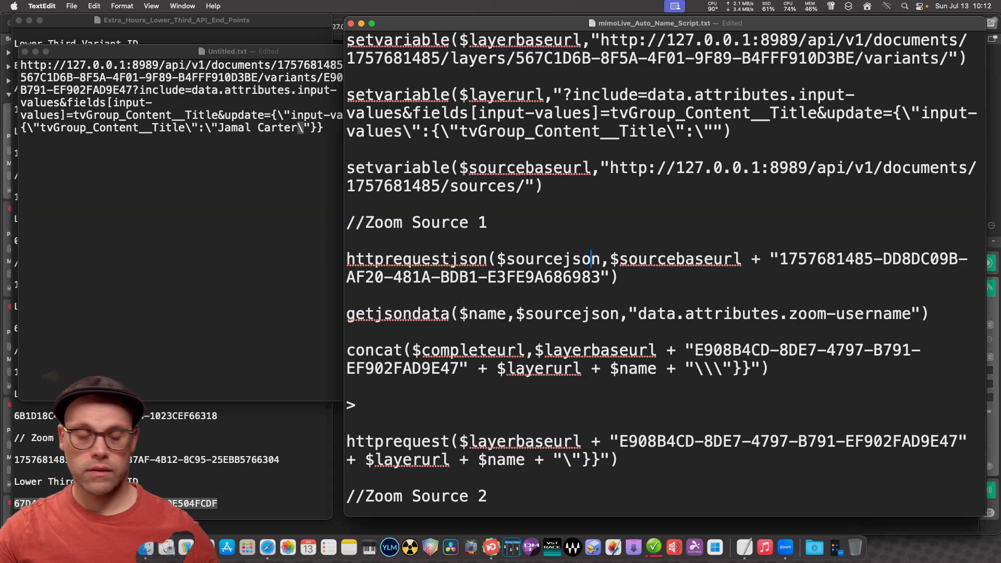
{"action": "left_click", "coordinate": [71, 5]}
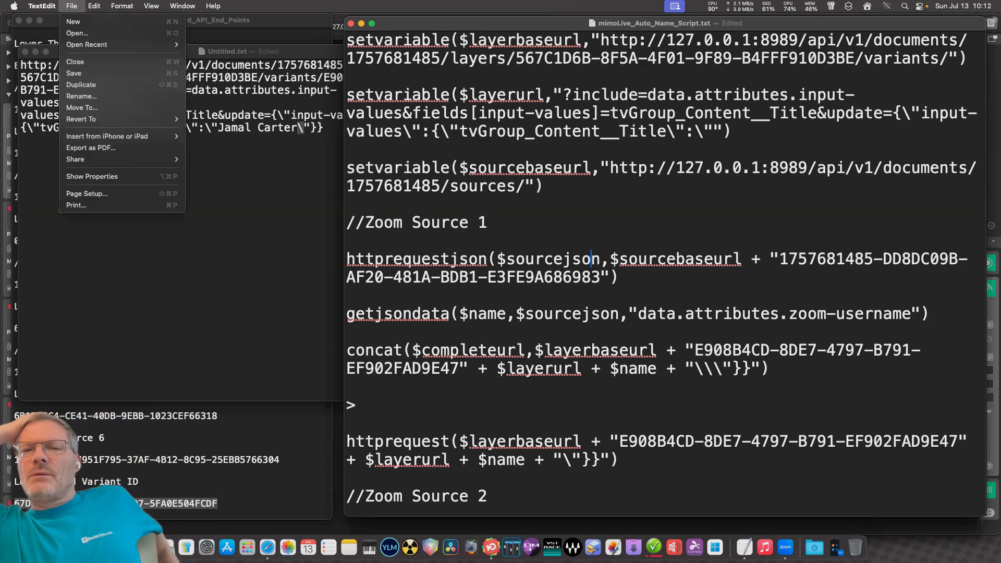
{"action": "key", "text": "Escape"}
{"action": "key", "text": "super+s"}
{"action": "left_click", "coordinate": [656, 313]}
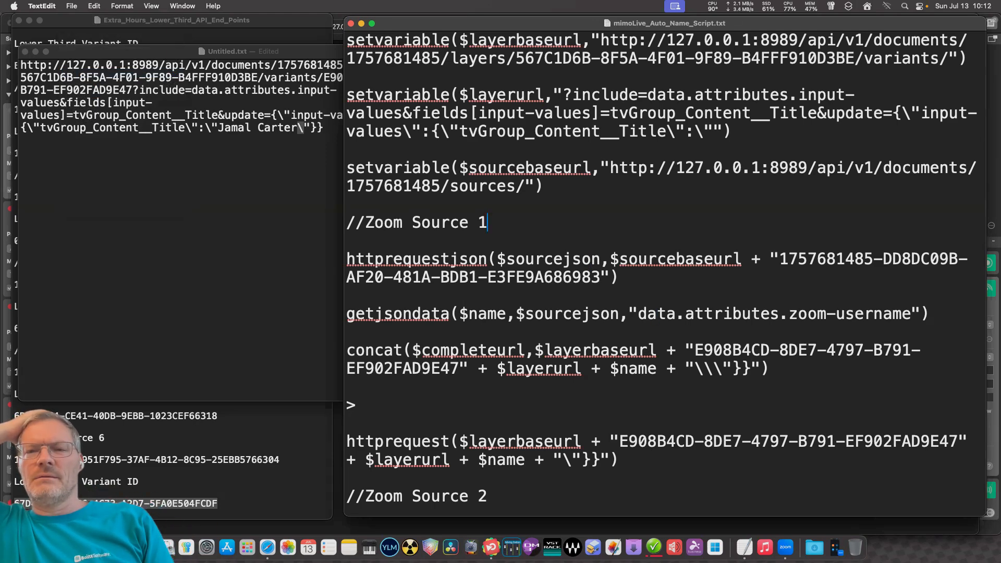
Copy the entire text of the mimoLive_Auto_Name_Script document.
{"action": "scroll", "coordinate": [665, 274], "scroll_direction": "down", "scroll_amount": 5}
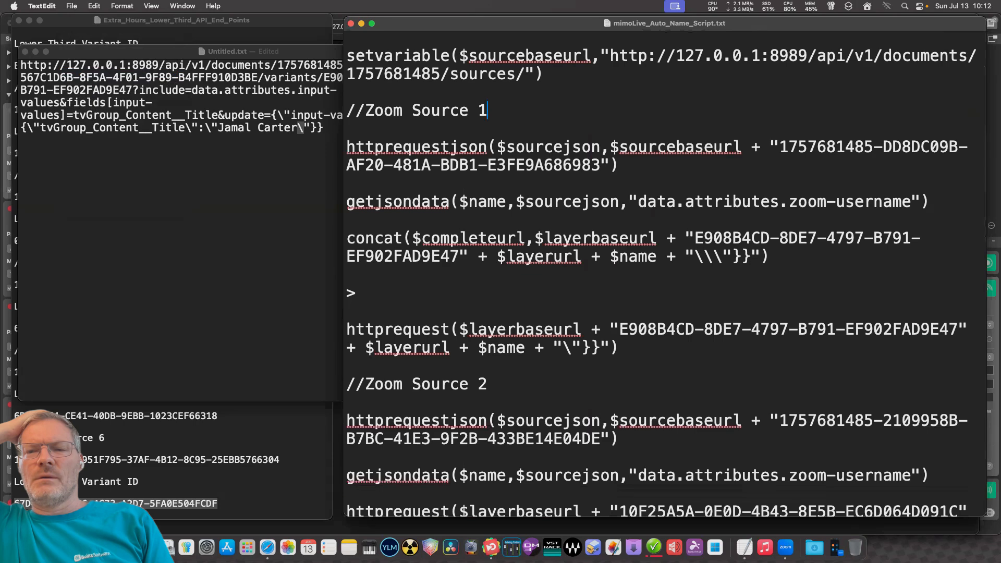
{"action": "scroll", "coordinate": [665, 274], "scroll_direction": "down", "scroll_amount": 10}
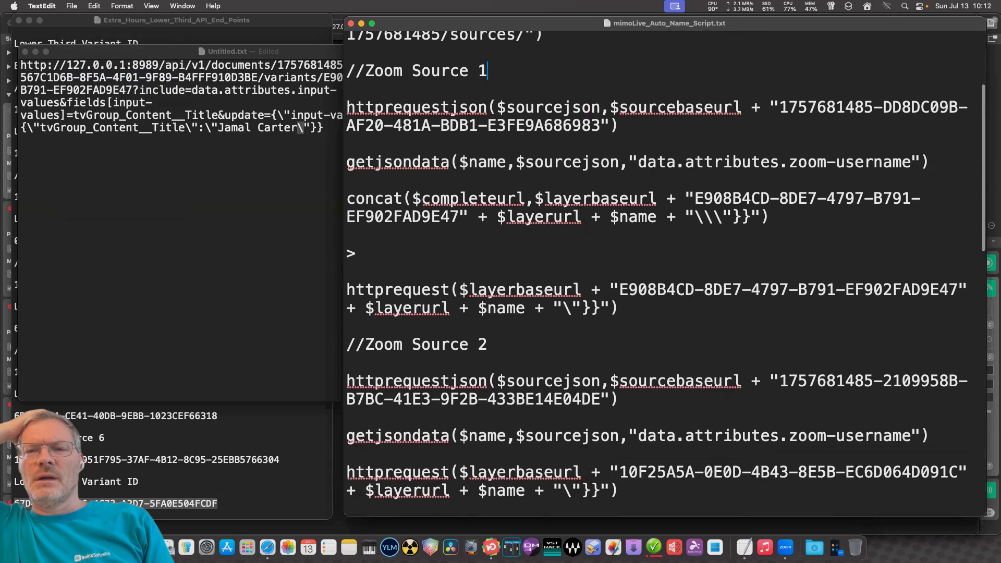
{"action": "scroll", "coordinate": [665, 274], "scroll_direction": "up", "scroll_amount": 15}
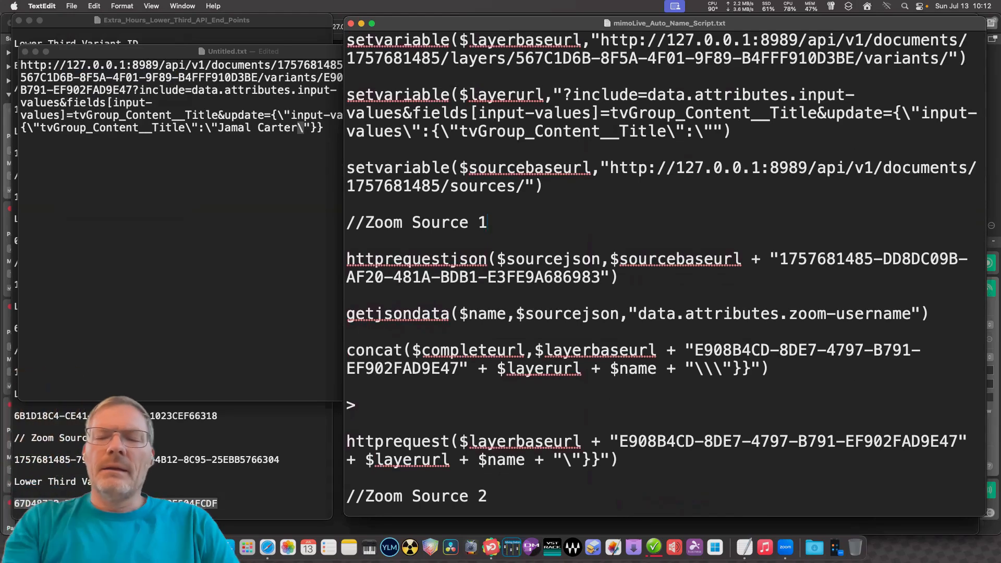
{"action": "key", "text": "super+a"}
{"action": "right_click", "coordinate": [659, 225]}
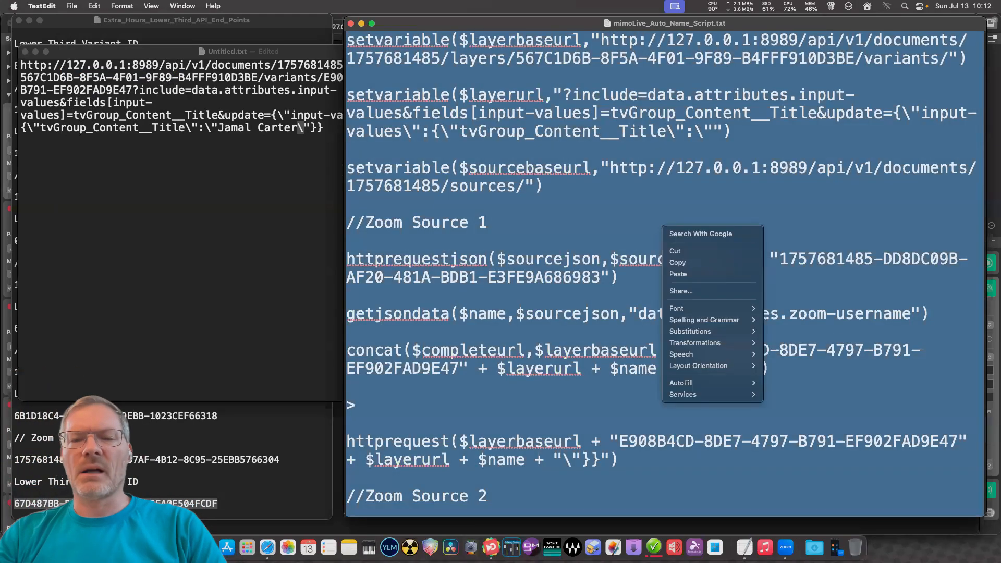
{"action": "left_click", "coordinate": [677, 262]}
{"action": "left_click", "coordinate": [685, 350]}
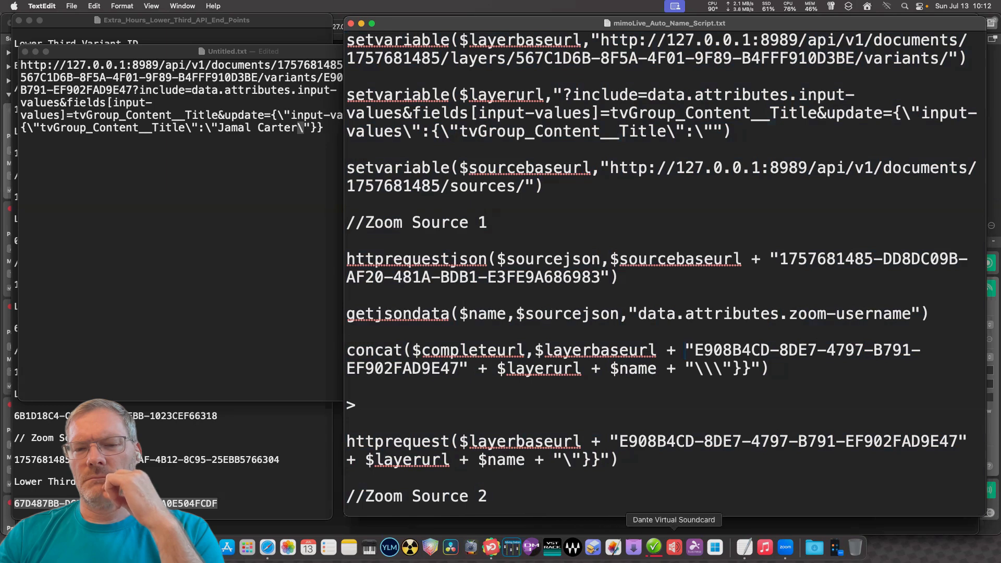
Switch to mimoLive and replace the Automation layer's whole On Live script with the copied script.
{"action": "left_click", "coordinate": [491, 546]}
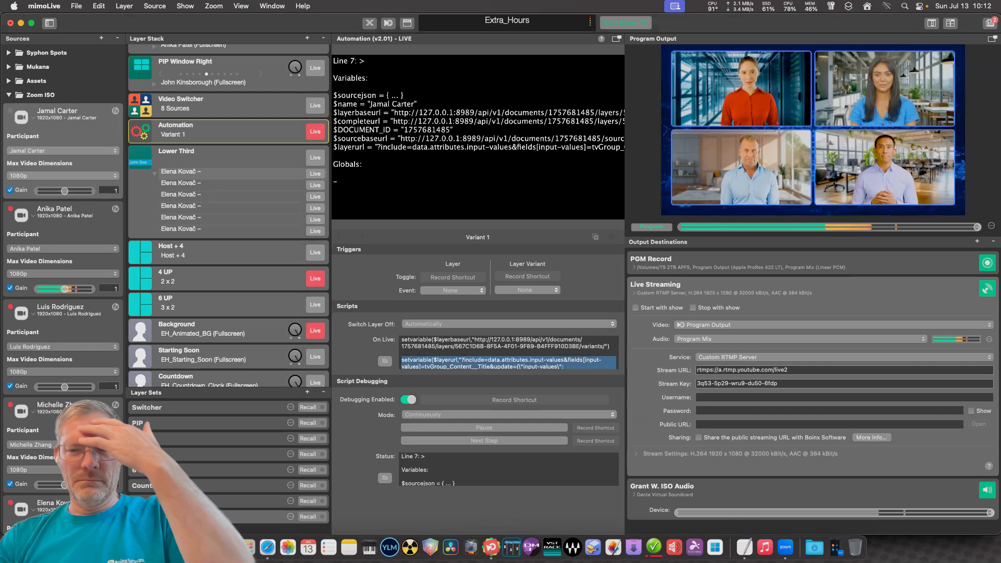
{"action": "key", "text": "super+a"}
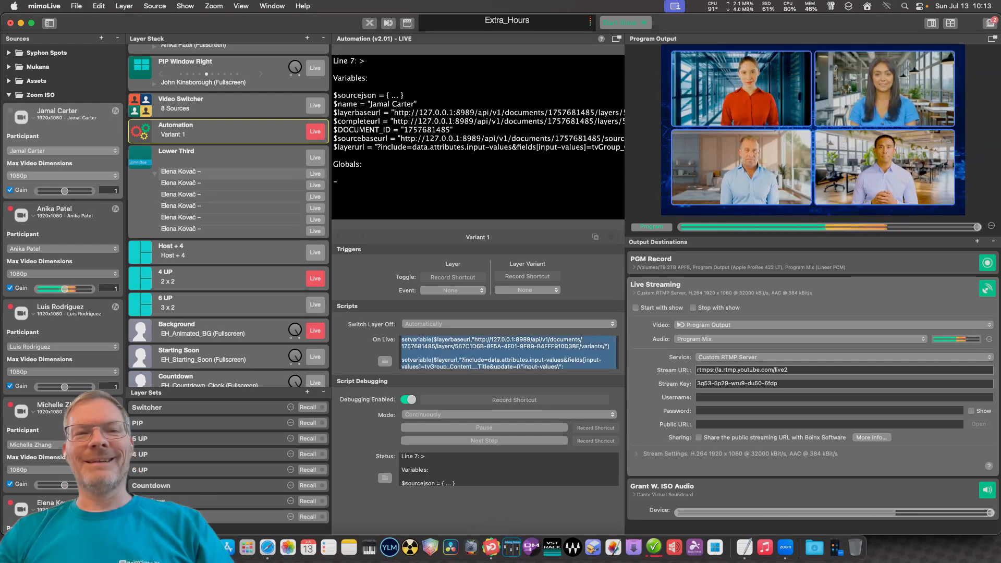
{"action": "key", "text": "BackSpace"}
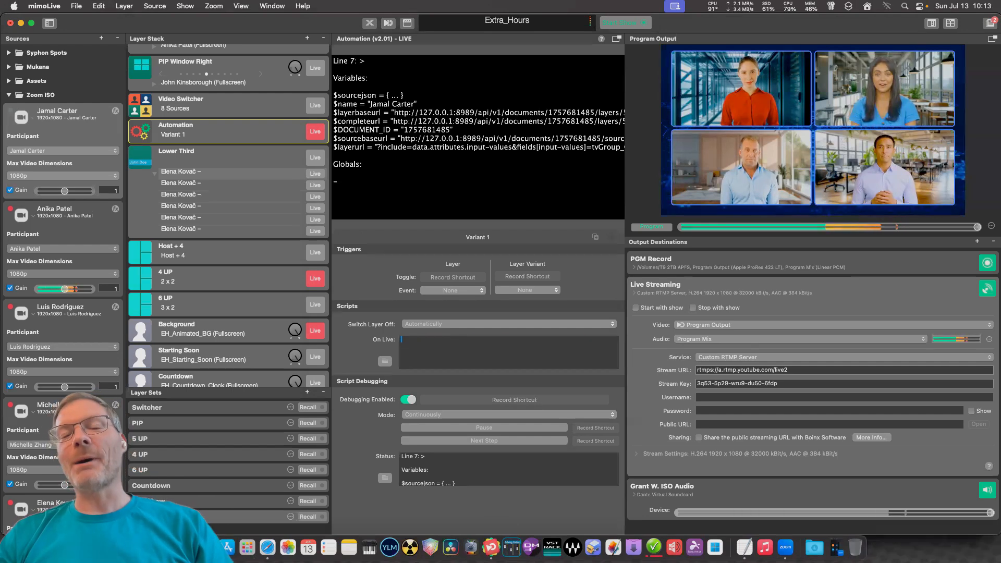
{"action": "key", "text": "super+v"}
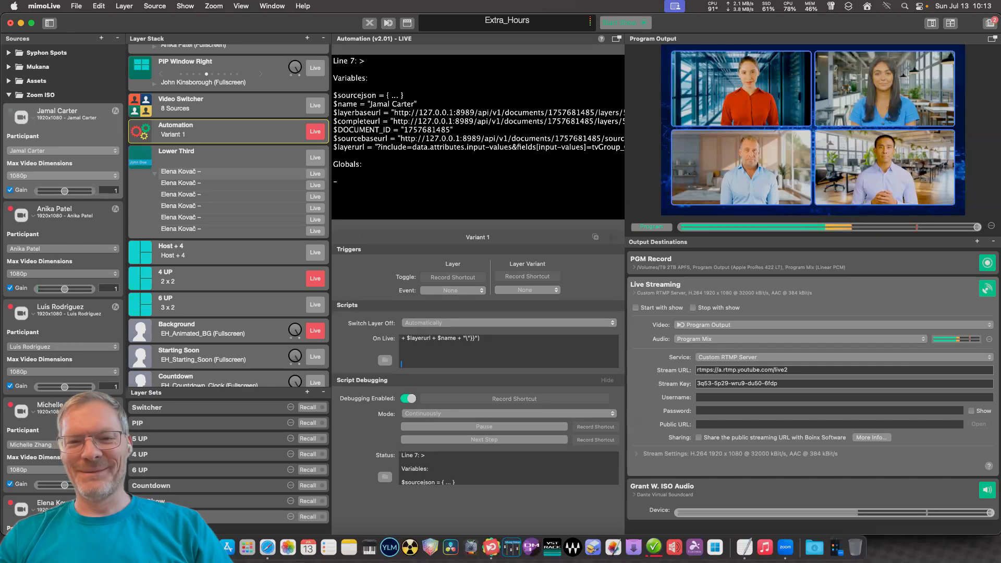
Open the On Live script in its separate editor window and delete the blank lines after the Zoom Source 6 block.
{"action": "scroll", "coordinate": [508, 351], "scroll_direction": "up", "scroll_amount": 5}
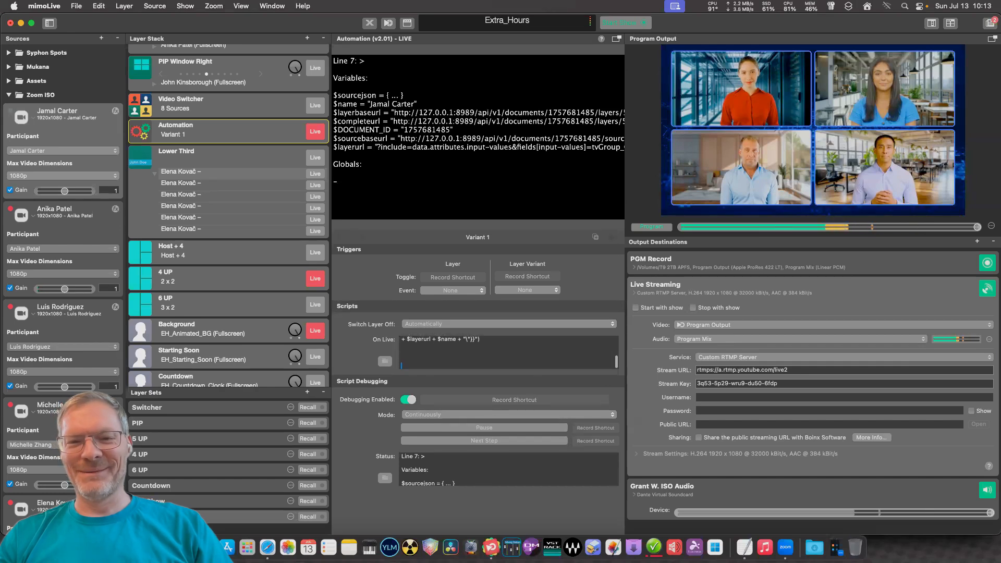
{"action": "left_click", "coordinate": [384, 361]}
{"action": "scroll", "coordinate": [459, 260], "scroll_direction": "down", "scroll_amount": 15}
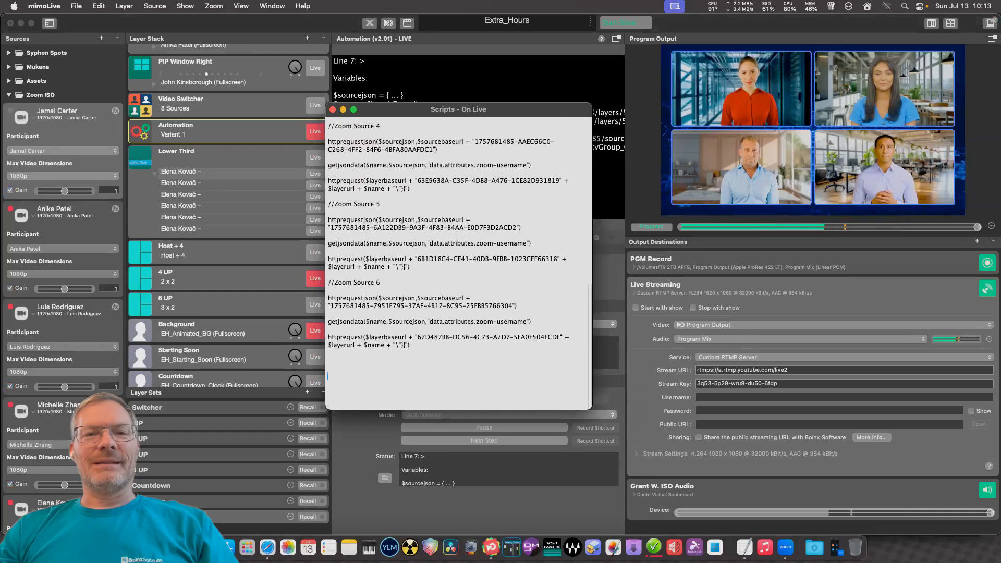
{"action": "key", "text": "BackSpace"}
{"action": "key", "text": "BackSpace"}
{"action": "key", "text": "BackSpace"}
{"action": "key", "text": "BackSpace"}
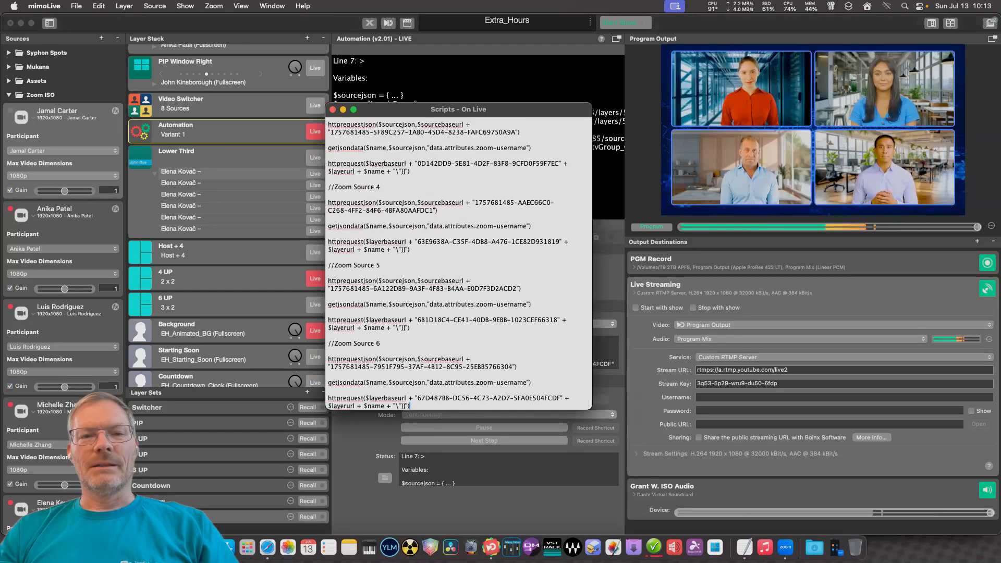
Close the On Live script window, switch to TextEdit and delete the blank lines at the end of mimoLive_Auto_Name_Script.txt.
{"action": "scroll", "coordinate": [459, 261], "scroll_direction": "up", "scroll_amount": 15}
{"action": "key", "text": "super+w"}
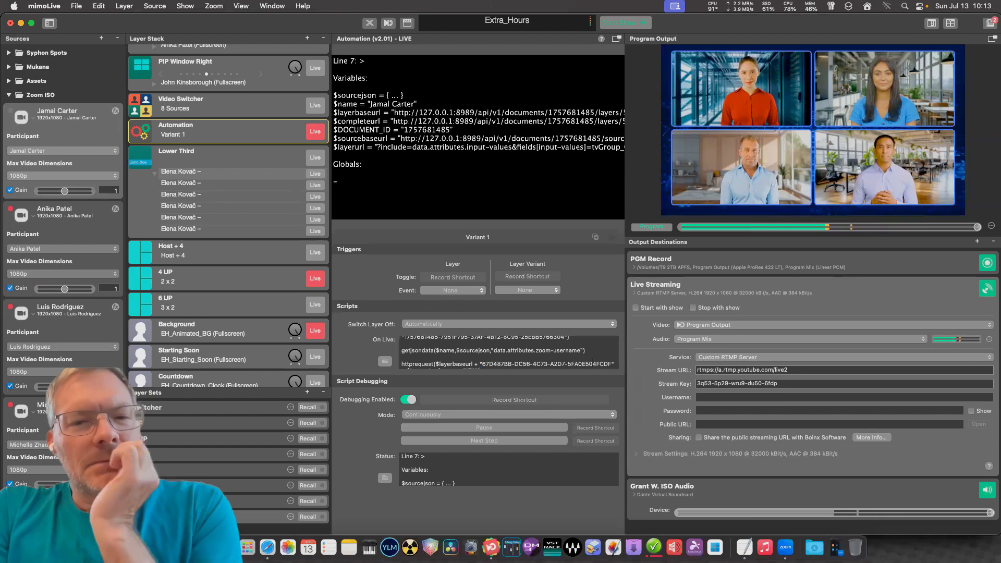
{"action": "key", "text": "super+Tab"}
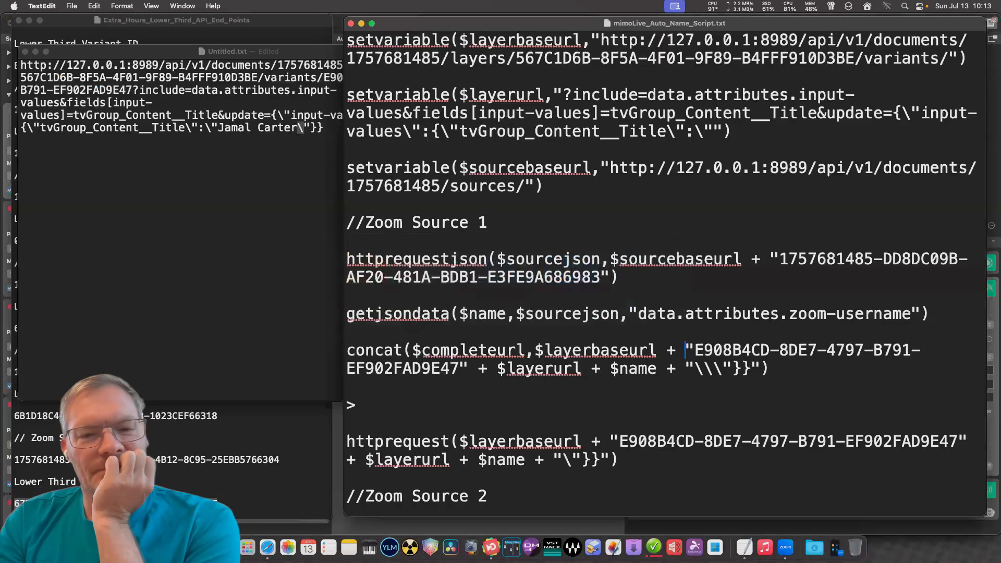
{"action": "scroll", "coordinate": [667, 271], "scroll_direction": "down", "scroll_amount": 15}
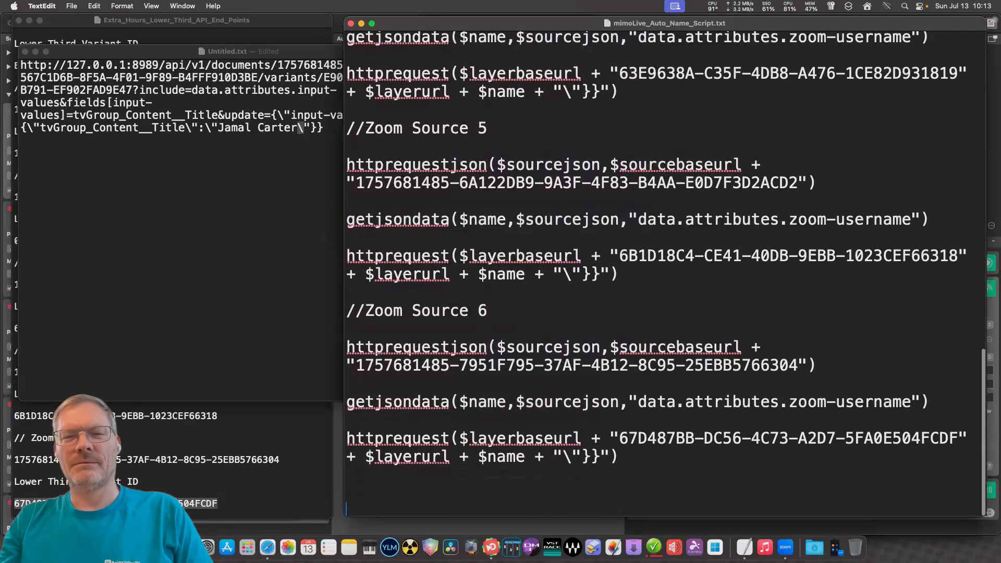
{"action": "key", "text": "Return"}
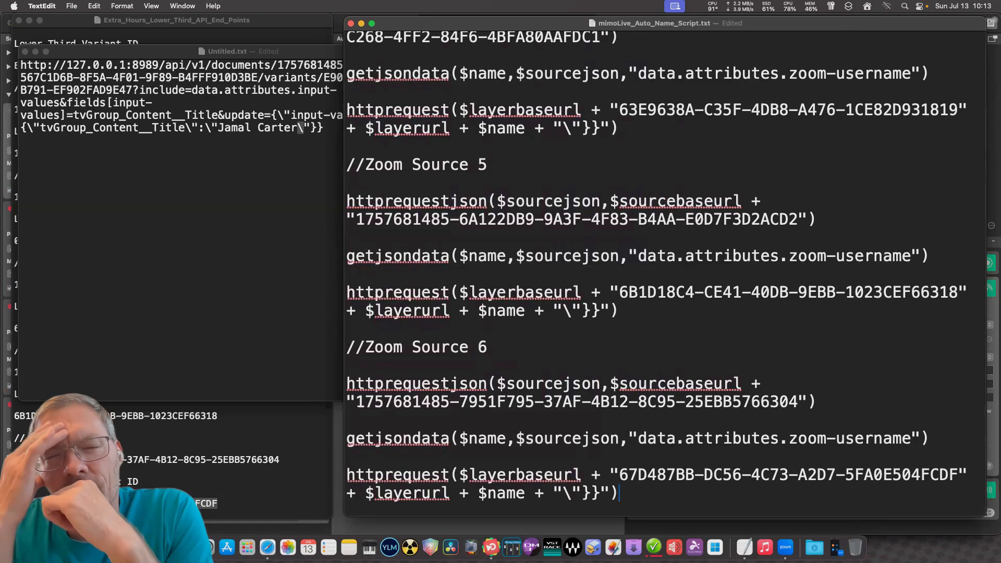
{"action": "scroll", "coordinate": [664, 271], "scroll_direction": "up", "scroll_amount": 15}
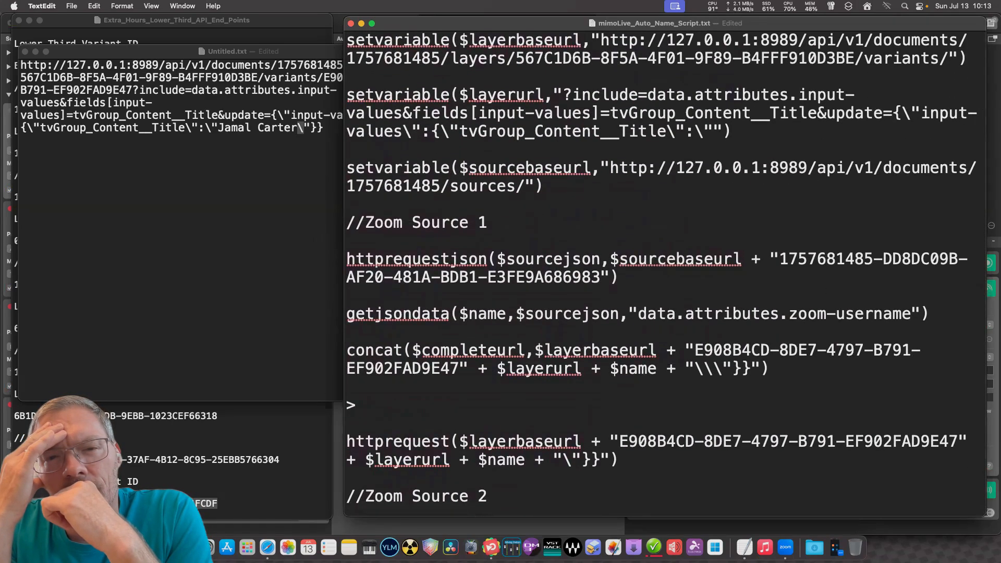
{"action": "key", "text": "super+grave"}
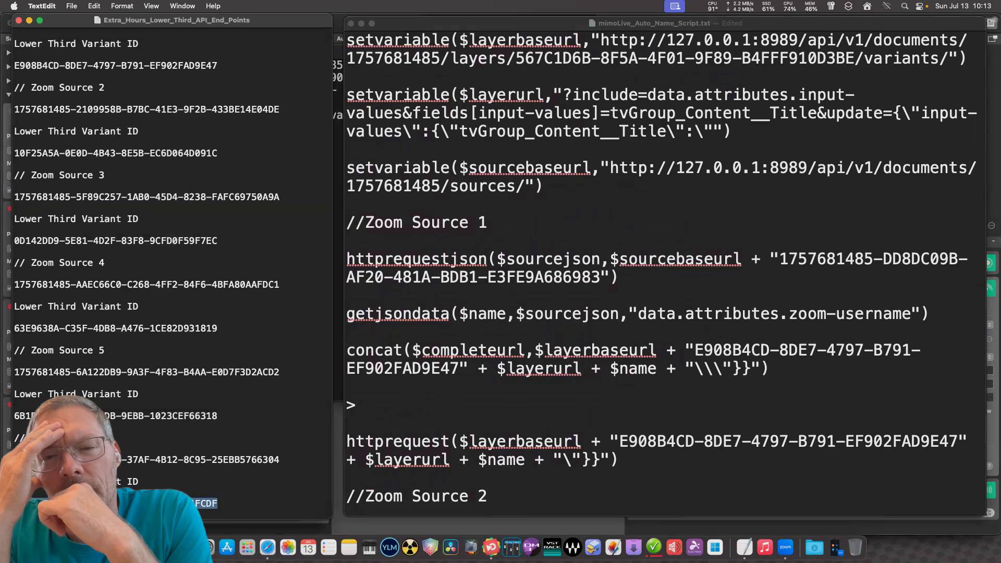
Switch to mimoLive and inspect the Automation layer's variables in the separate Script Debugging status window, closing it when done.
{"action": "key", "text": "super+Tab"}
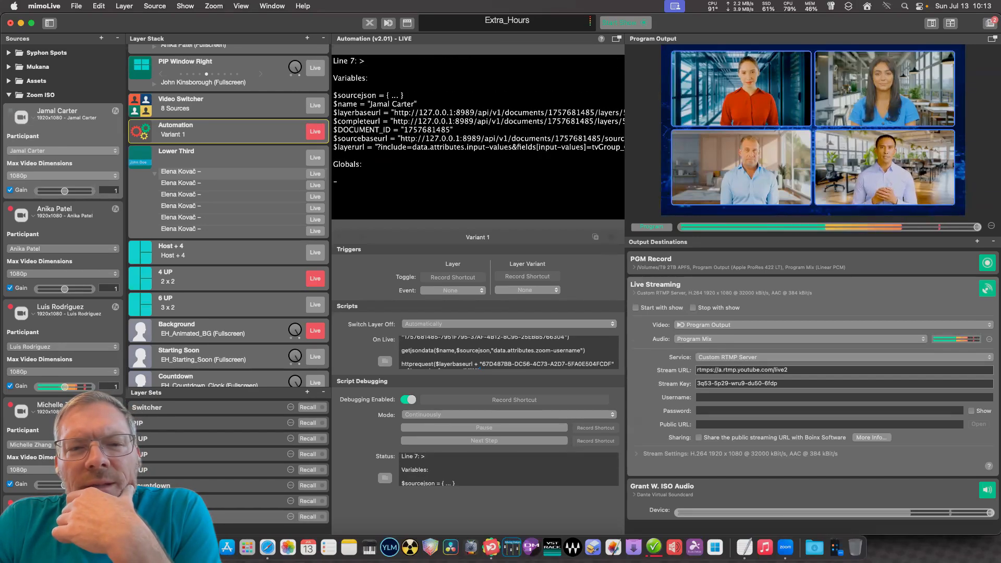
{"action": "left_click", "coordinate": [385, 477]}
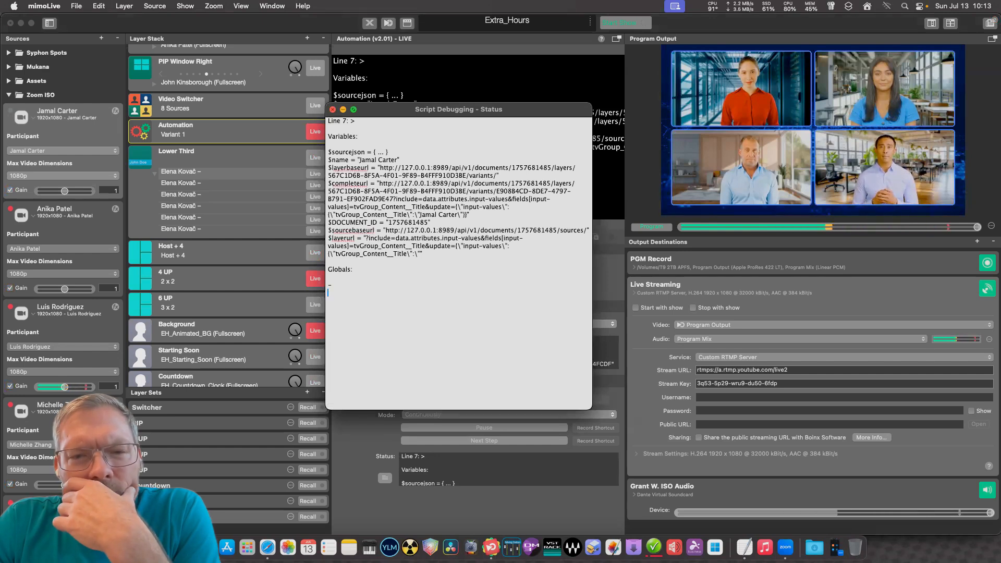
{"action": "left_click", "coordinate": [328, 293]}
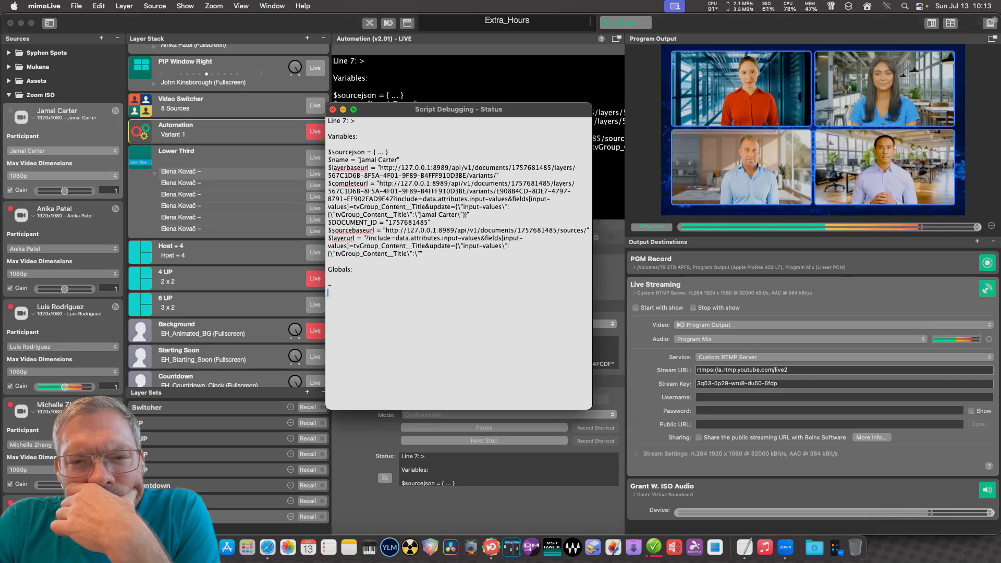
{"action": "left_click", "coordinate": [332, 109]}
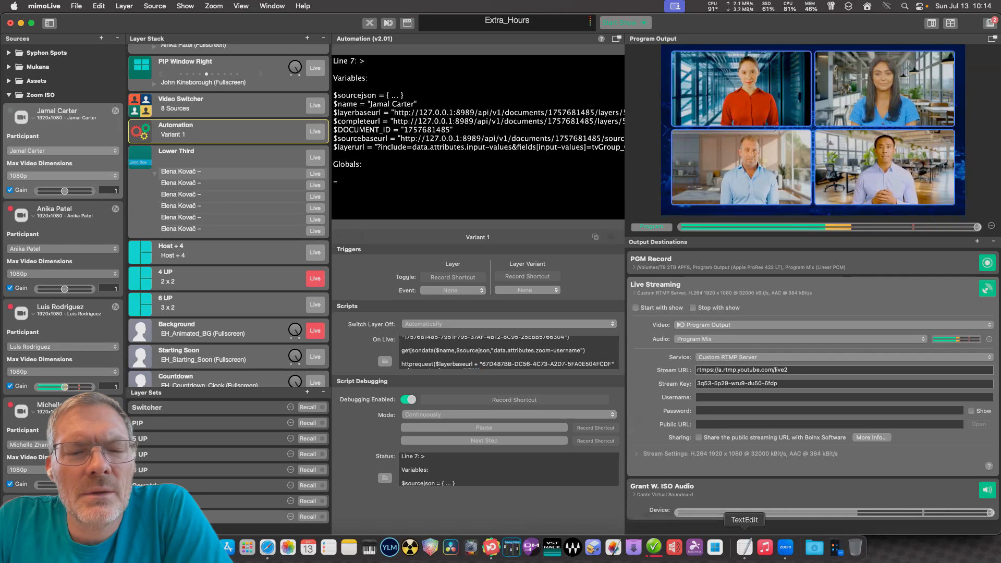
Switch to TextEdit, bring the Untitled.txt document with the test URL to the front and reposition its window.
{"action": "left_click", "coordinate": [745, 546]}
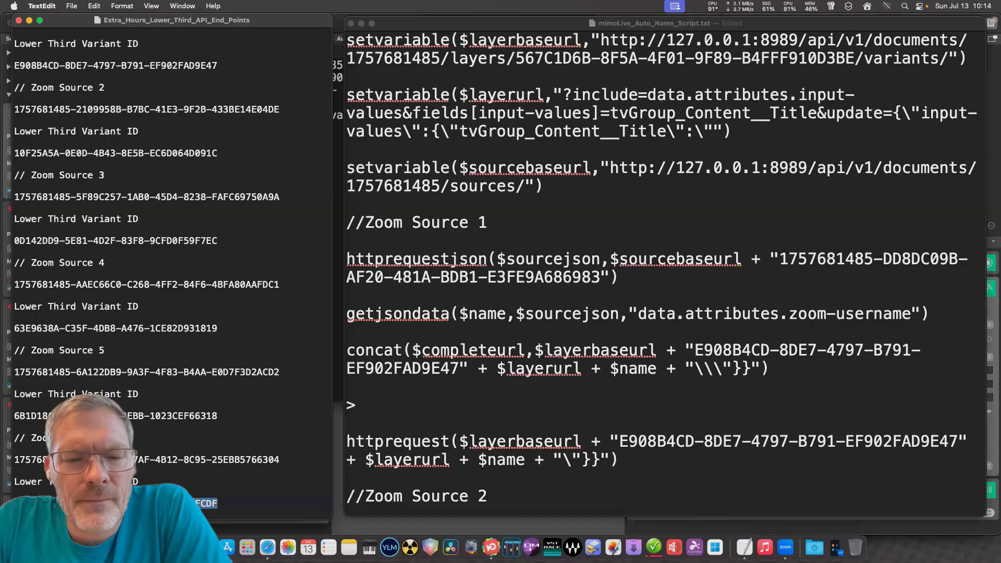
{"action": "left_click", "coordinate": [182, 6]}
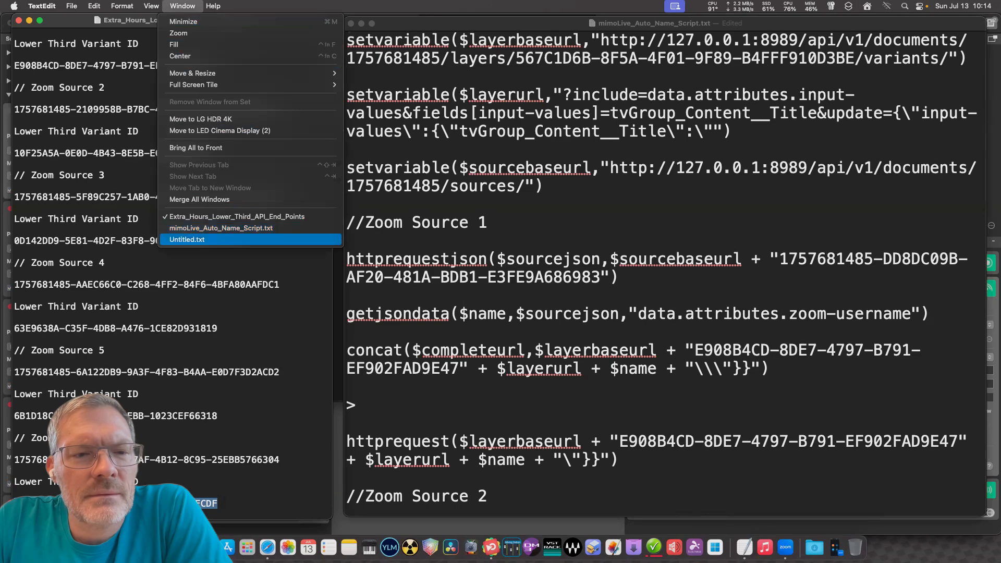
{"action": "left_click", "coordinate": [188, 240]}
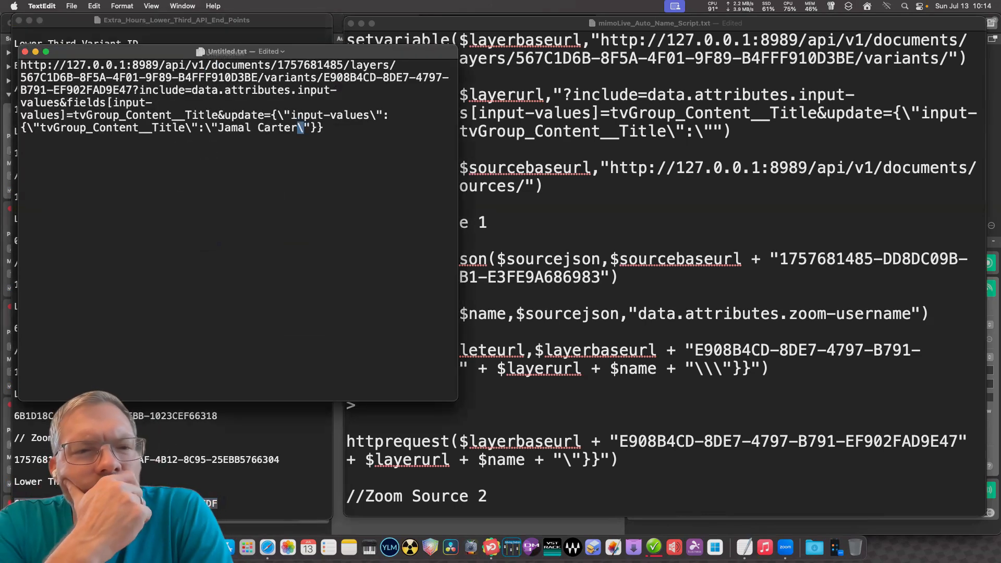
{"action": "left_click_drag", "start_coordinate": [222, 51], "coordinate": [228, 70]}
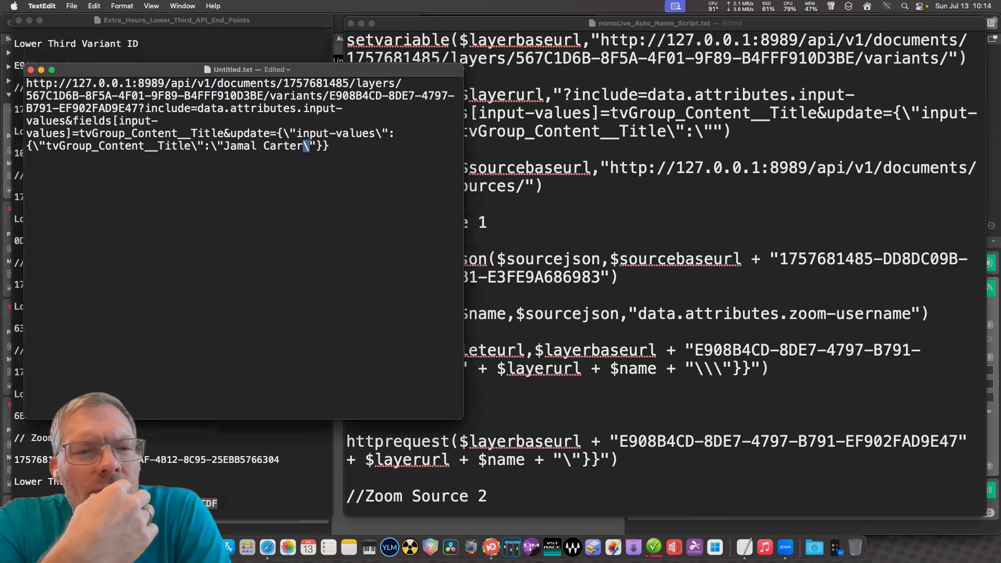
{"action": "left_click", "coordinate": [329, 145]}
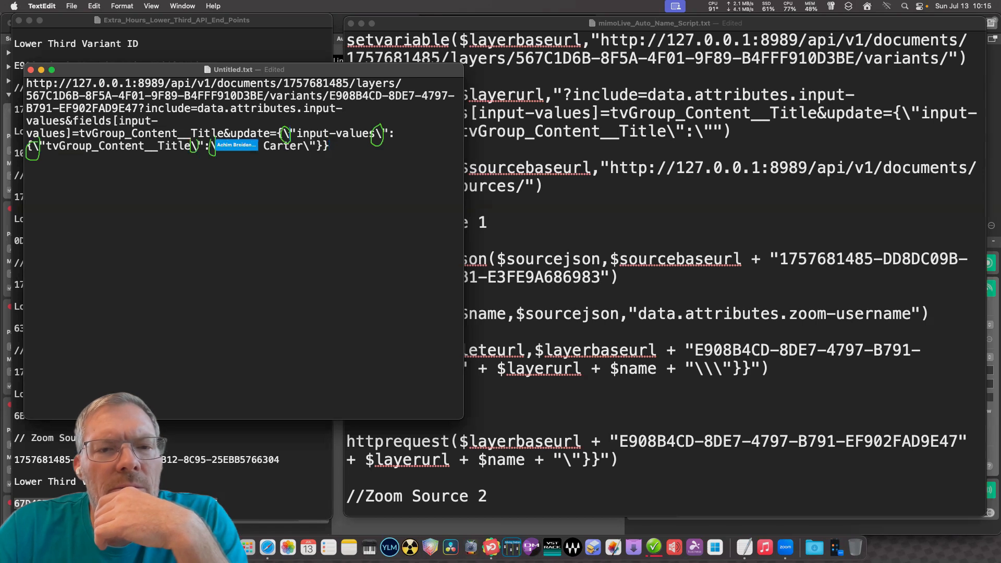
{"action": "key", "text": "BackSpace"}
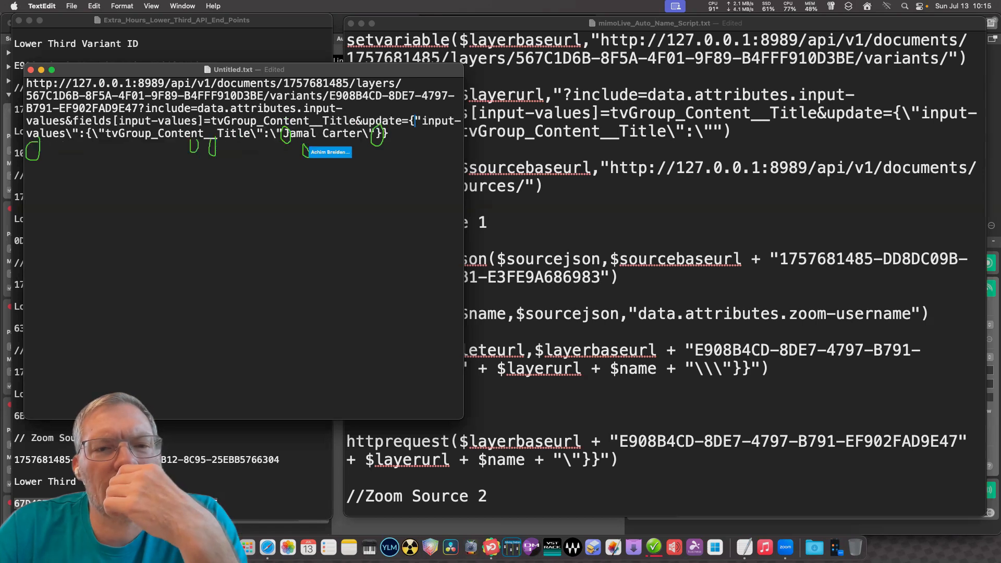
{"action": "type", "text": "\\"}
Remove every backslash from the update JSON of the test URL in Untitled.txt, leaving plain double quotes.
{"action": "left_click", "coordinate": [330, 145]}
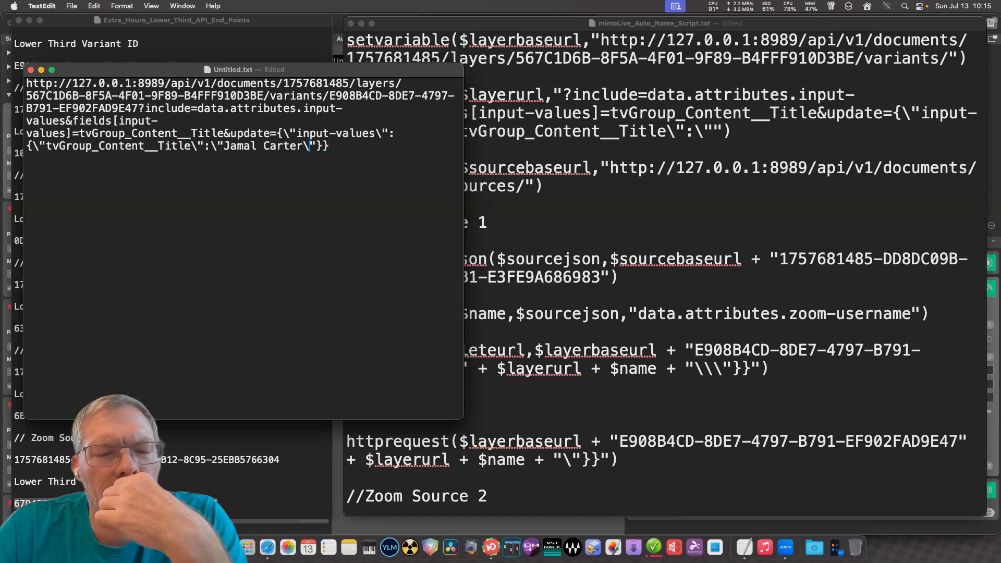
{"action": "key", "text": "BackSpace"}
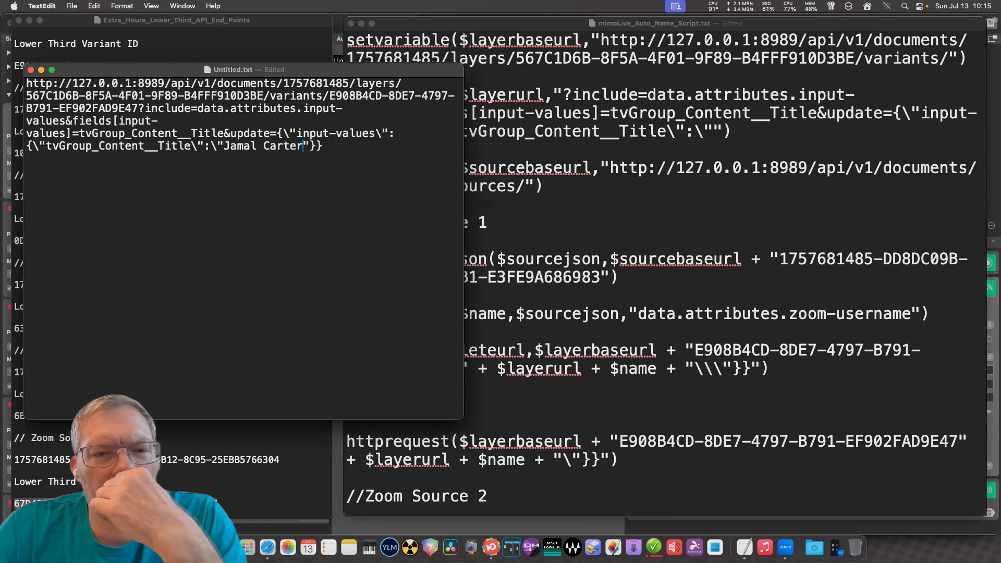
{"action": "left_click", "coordinate": [218, 146]}
{"action": "key", "text": "BackSpace"}
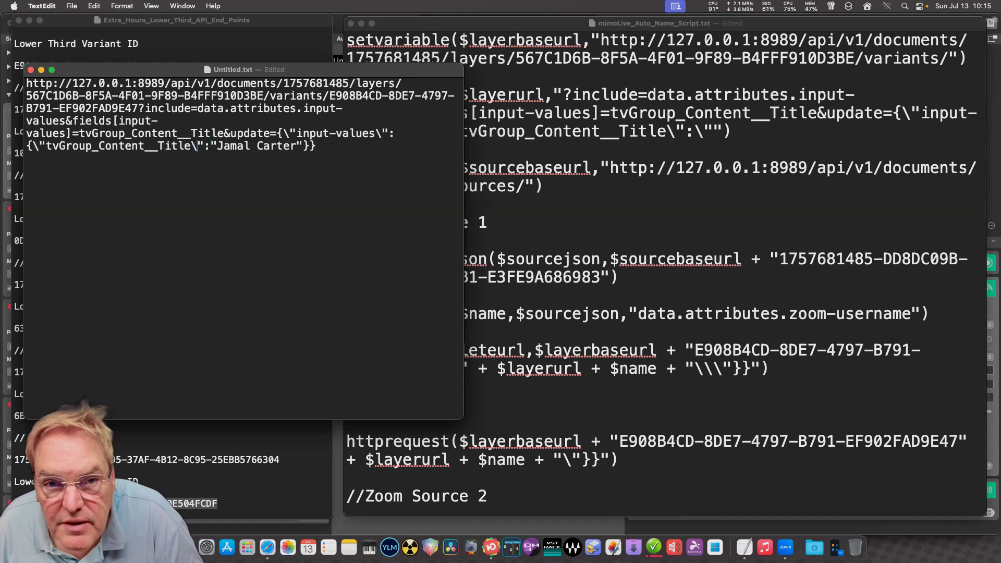
{"action": "key", "text": "BackSpace"}
{"action": "left_click", "coordinate": [39, 146]}
{"action": "key", "text": "BackSpace"}
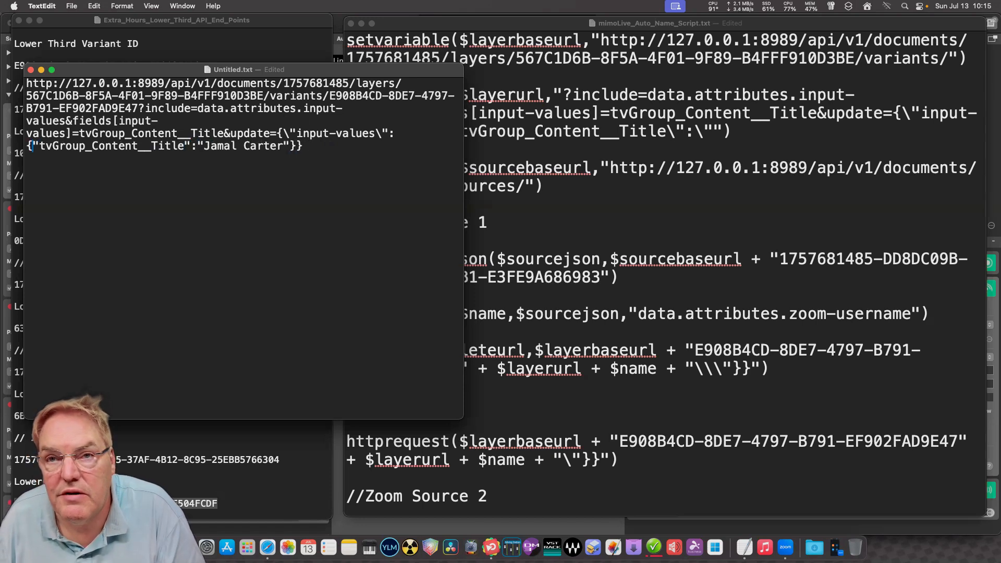
{"action": "left_click", "coordinate": [381, 133]}
{"action": "key", "text": "BackSpace"}
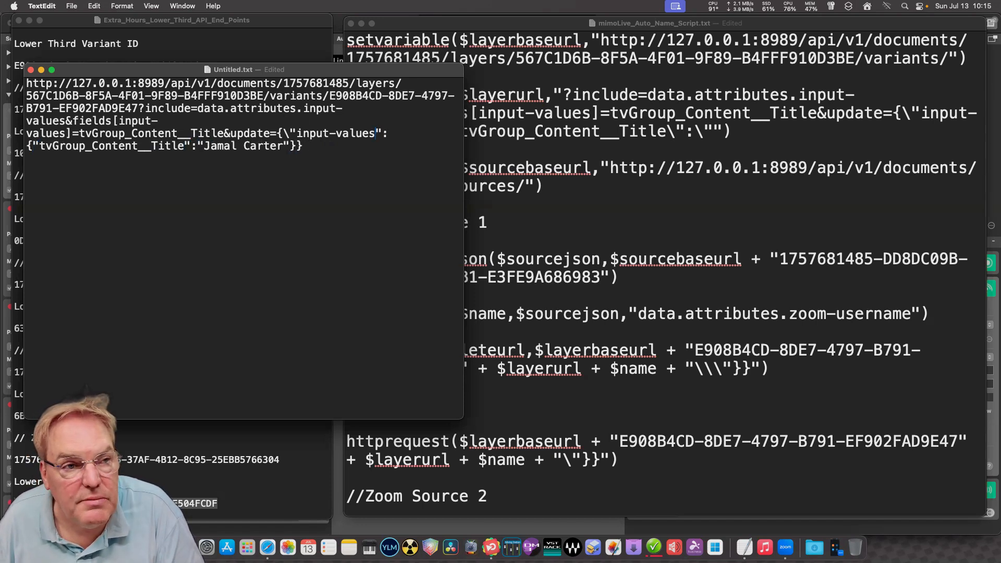
{"action": "left_click", "coordinate": [285, 134]}
{"action": "key", "text": "BackSpace"}
Copy the whole cleaned test URL from Untitled.txt and load it in the current Safari tab.
{"action": "key", "text": "super+a"}
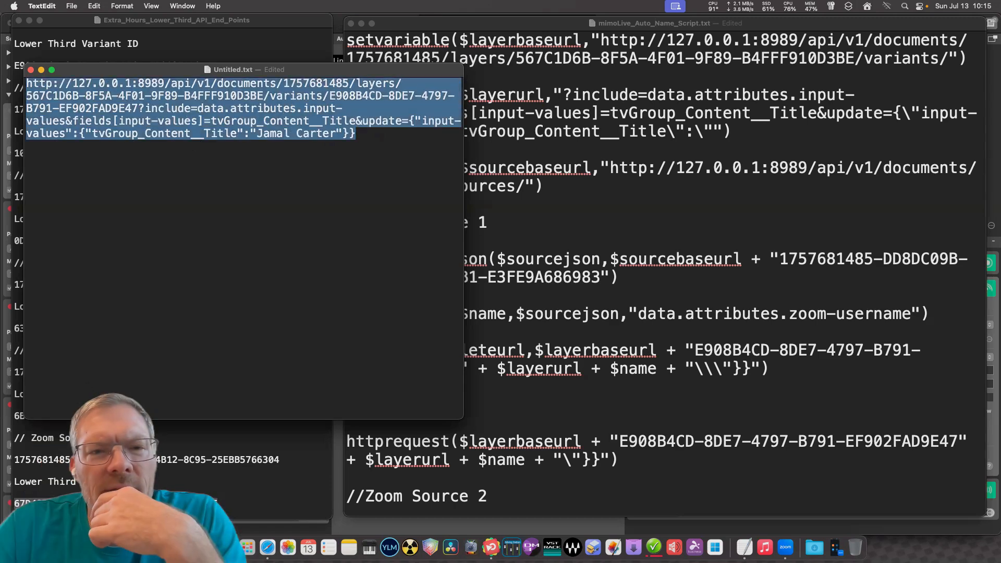
{"action": "left_click", "coordinate": [267, 547]}
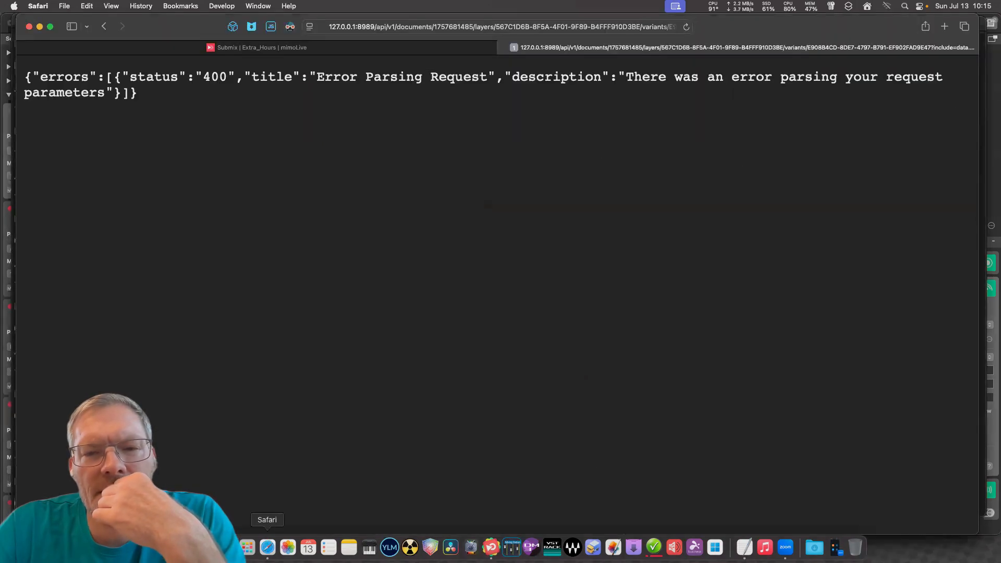
{"action": "key", "text": "super+l"}
{"action": "key", "text": "super+v"}
{"action": "key", "text": "Return"}
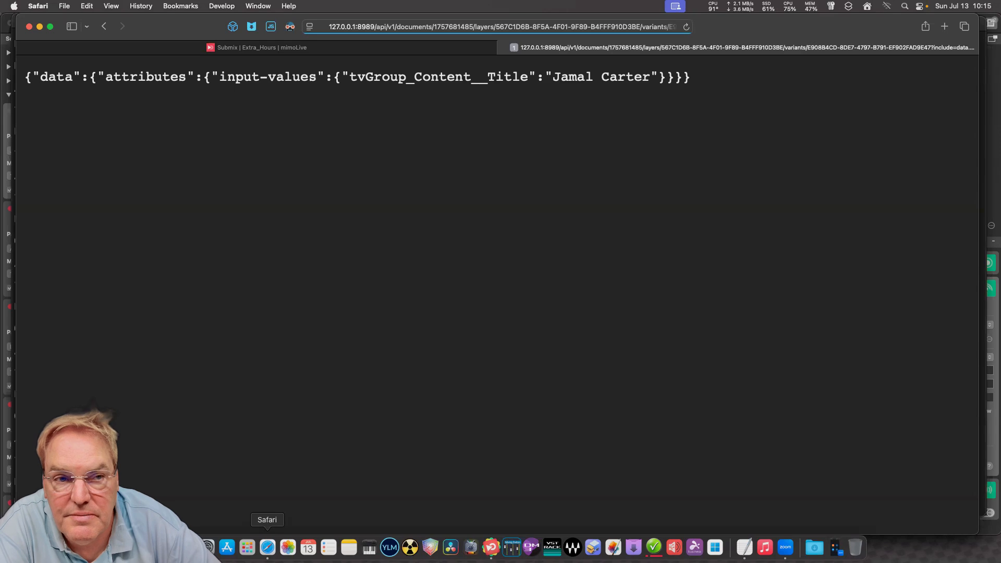
Switch back to TextEdit and examine the backslash escaping in the $layerurl, concat and httprequest lines of mimoLive_Auto_Name_Script.txt.
{"action": "left_click", "coordinate": [745, 547]}
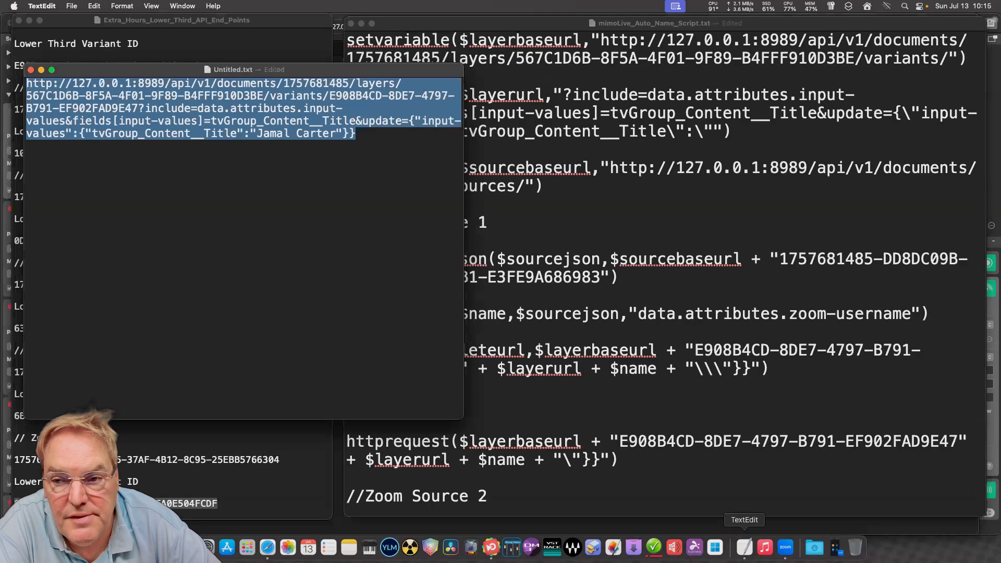
{"action": "key", "text": "super+grave"}
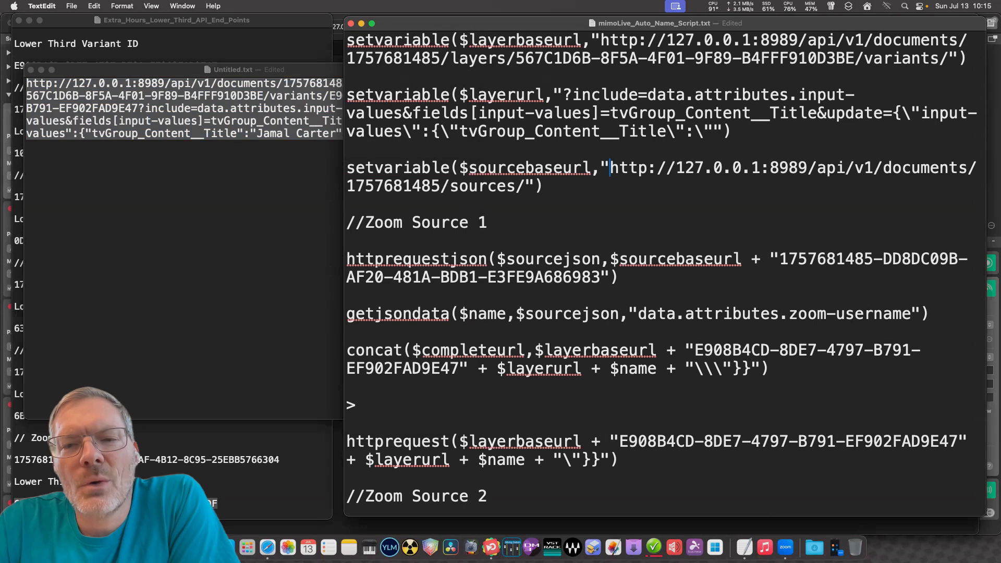
{"action": "left_click", "coordinate": [544, 185]}
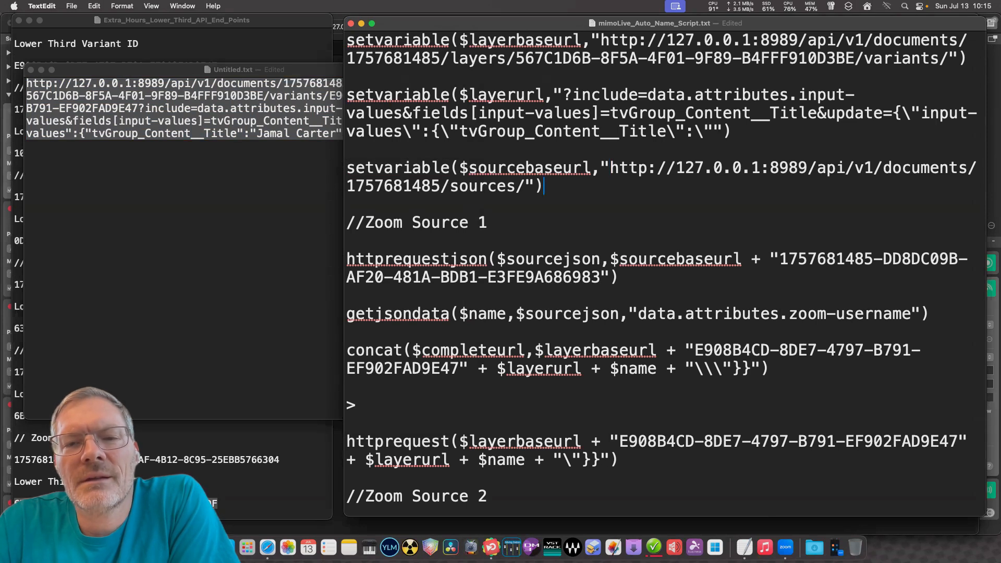
{"action": "left_click", "coordinate": [676, 168]}
{"action": "left_click", "coordinate": [487, 222]}
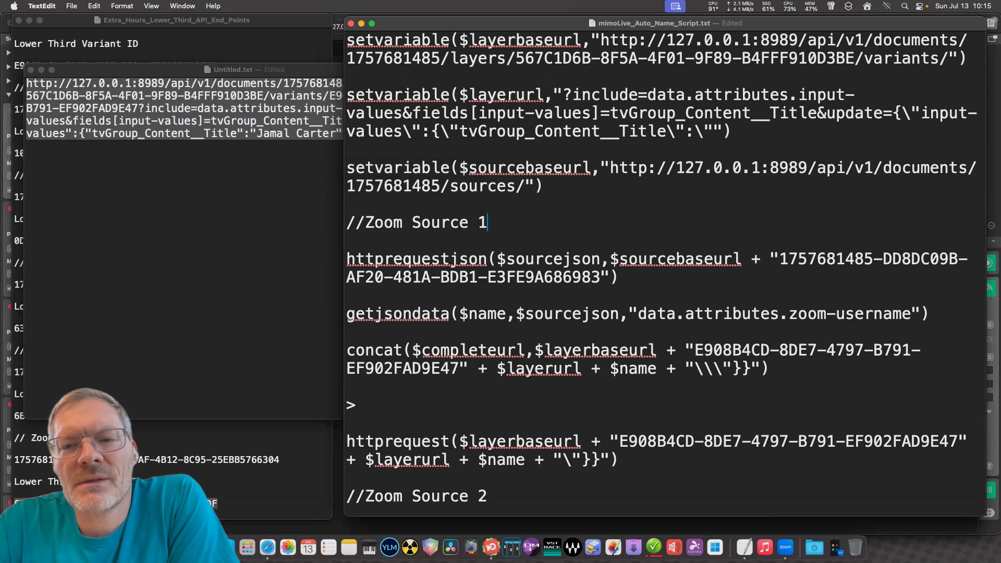
{"action": "left_click", "coordinate": [666, 131]}
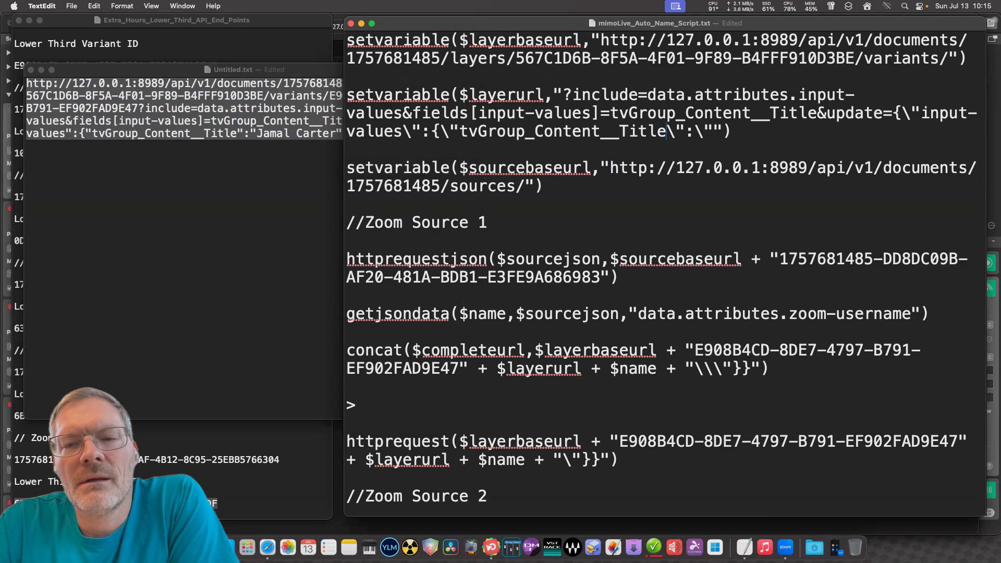
{"action": "left_click", "coordinate": [732, 131]}
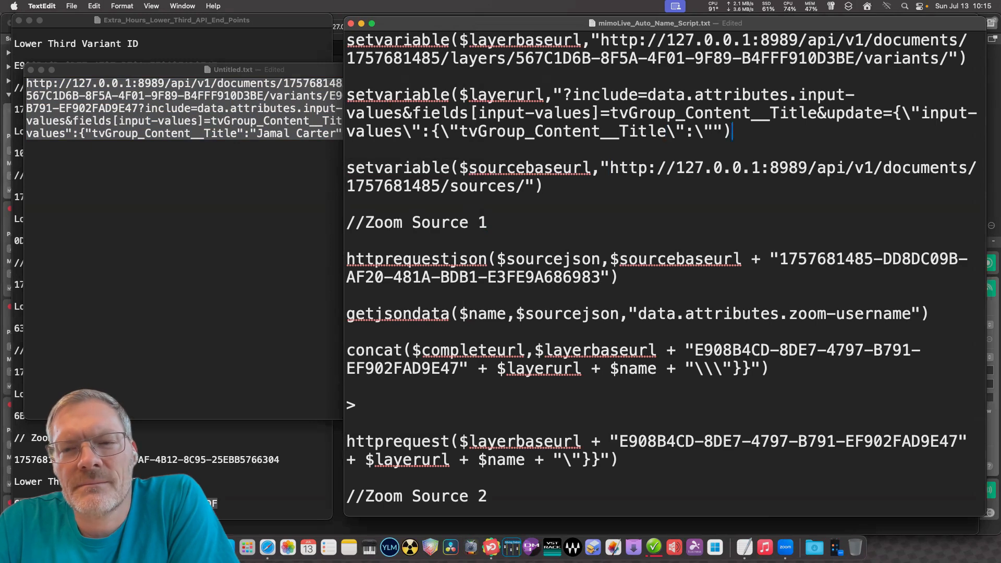
{"action": "scroll", "coordinate": [664, 275], "scroll_direction": "down", "scroll_amount": 15}
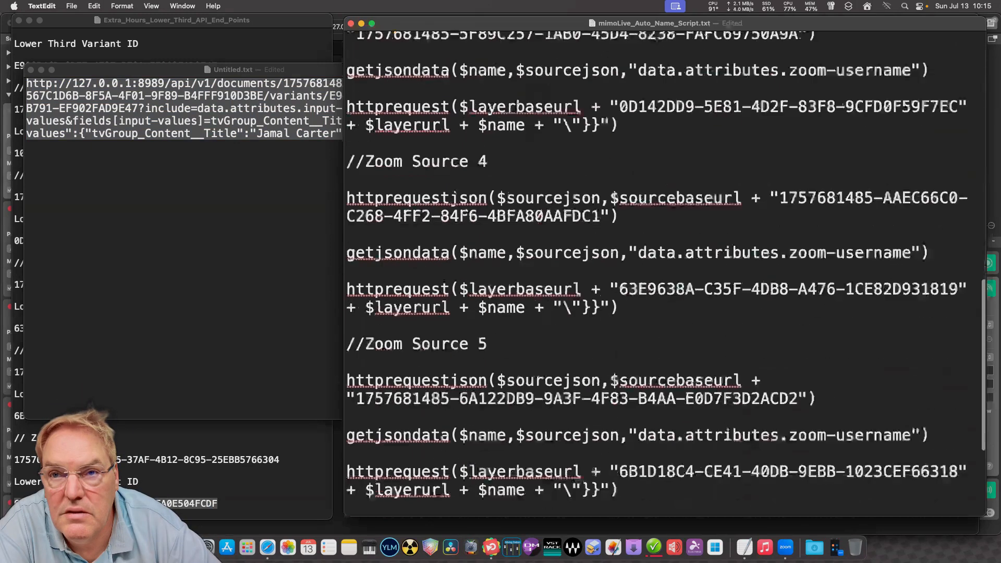
{"action": "scroll", "coordinate": [665, 275], "scroll_direction": "up", "scroll_amount": 15}
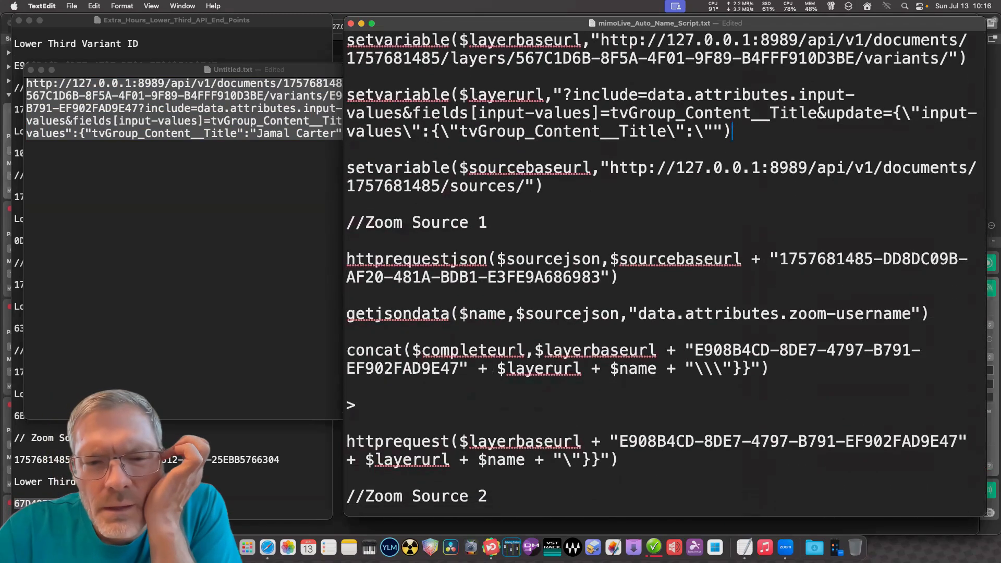
{"action": "scroll", "coordinate": [664, 275], "scroll_direction": "up", "scroll_amount": 2}
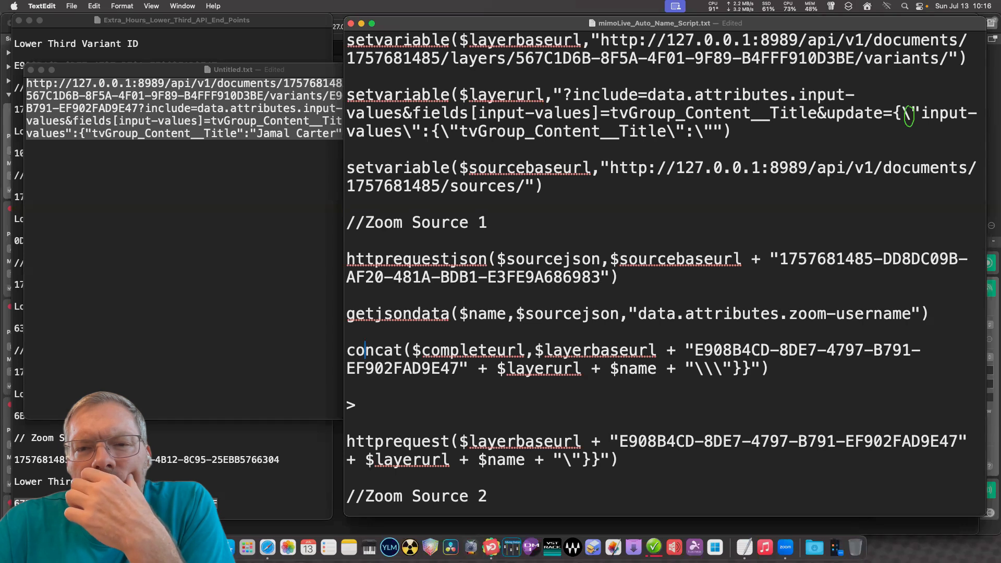
{"action": "key", "text": "alt+Down"}
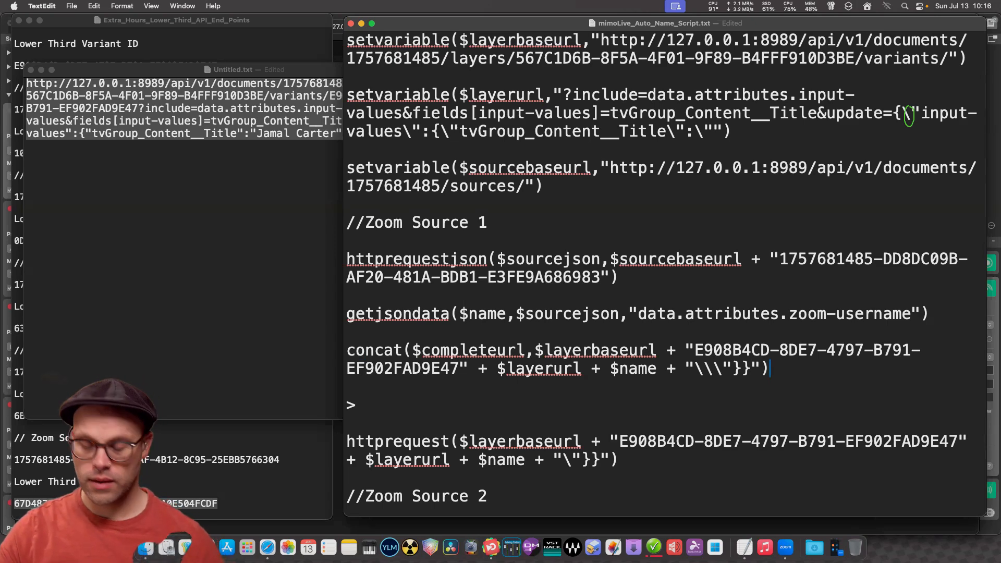
Turn off smart quotes in the TextEdit new-document settings and close the settings window.
{"action": "left_click", "coordinate": [42, 6]}
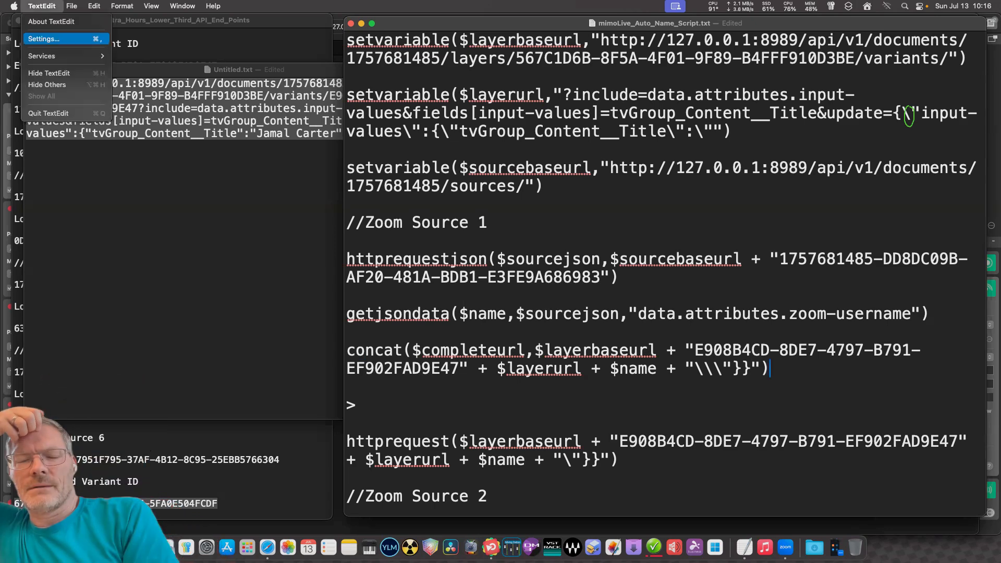
{"action": "left_click", "coordinate": [52, 38]}
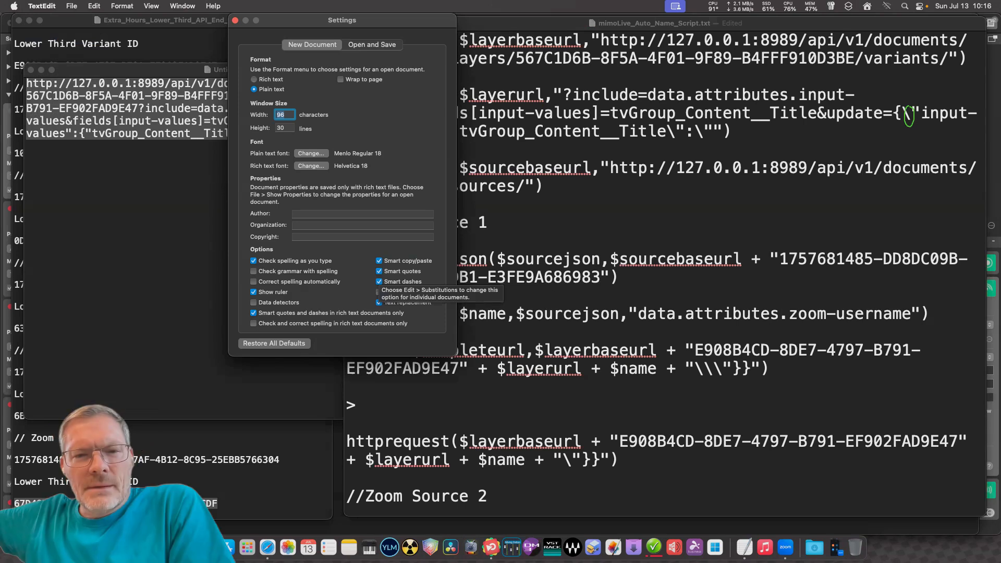
{"action": "left_click", "coordinate": [379, 271]}
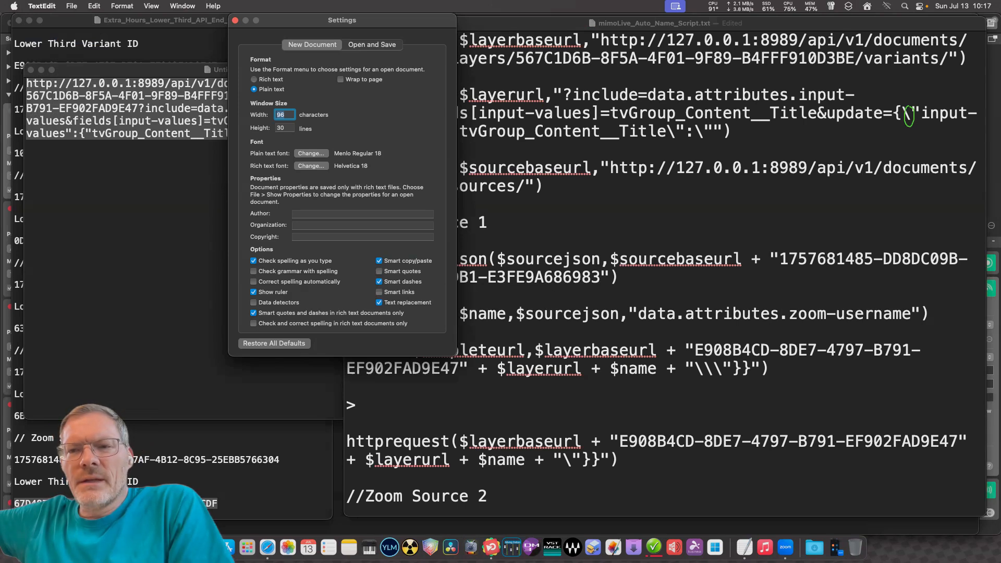
{"action": "left_click_drag", "start_coordinate": [342, 20], "coordinate": [262, 20]}
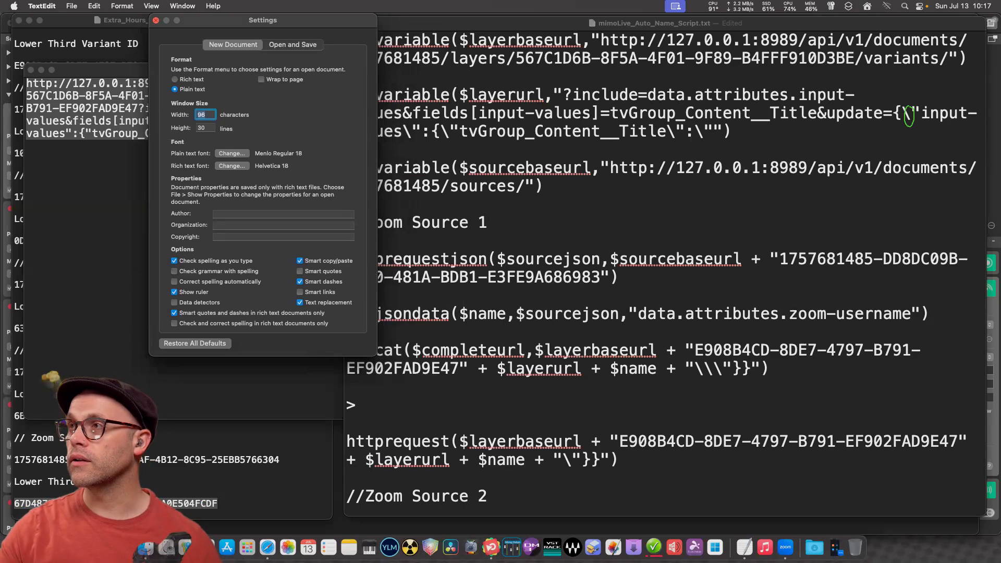
{"action": "key", "text": "super+w"}
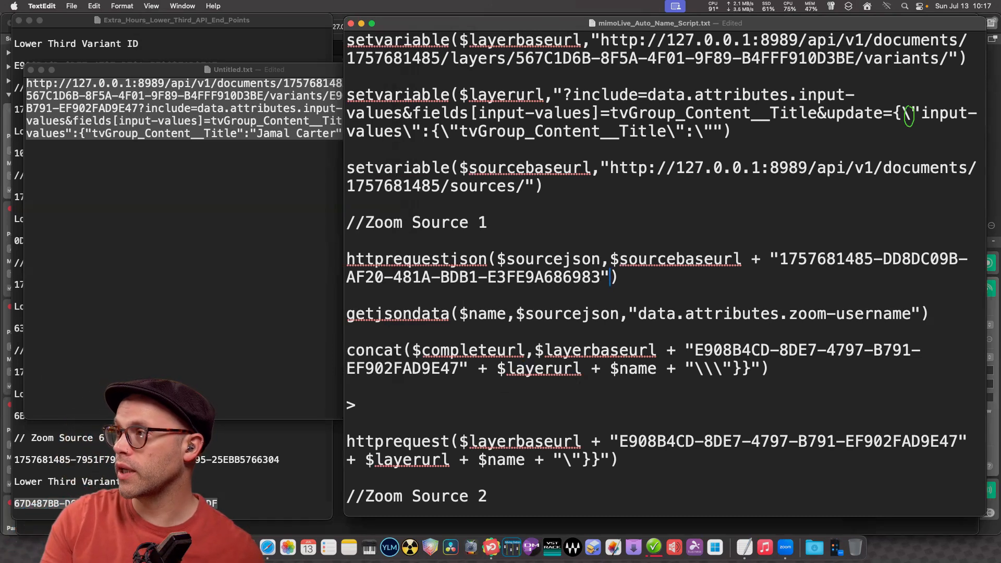
Retype the closing double quote after the source ID in Zoom Source 1's httprequestjson line as a straight quote.
{"action": "key", "text": "BackSpace"}
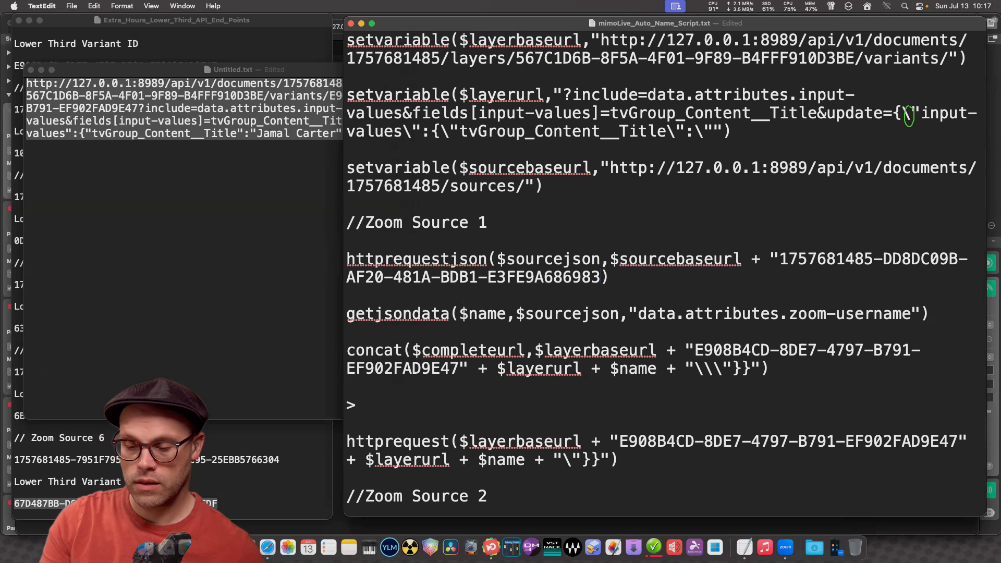
{"action": "type", "text": "\""}
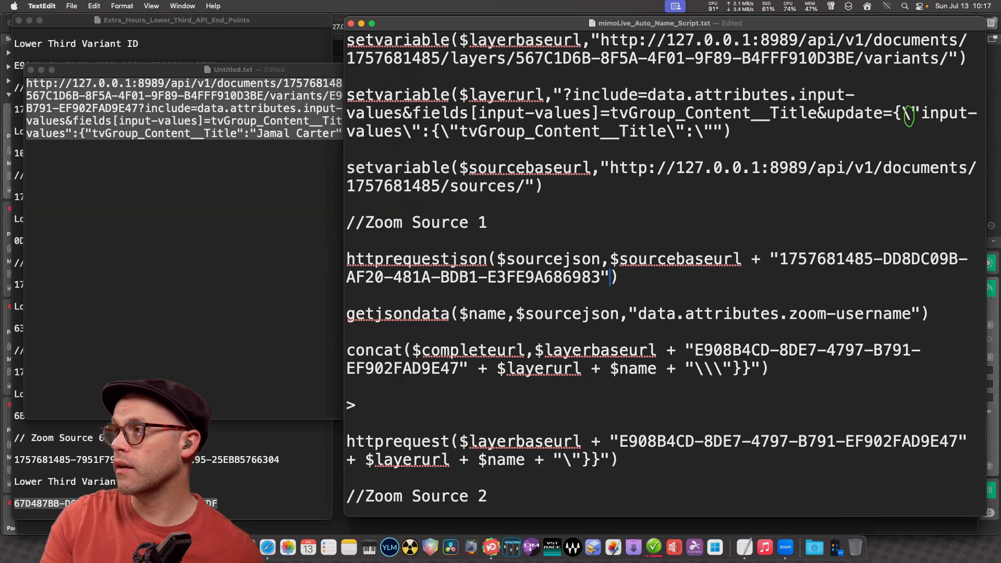
{"action": "key", "text": "shift+Left"}
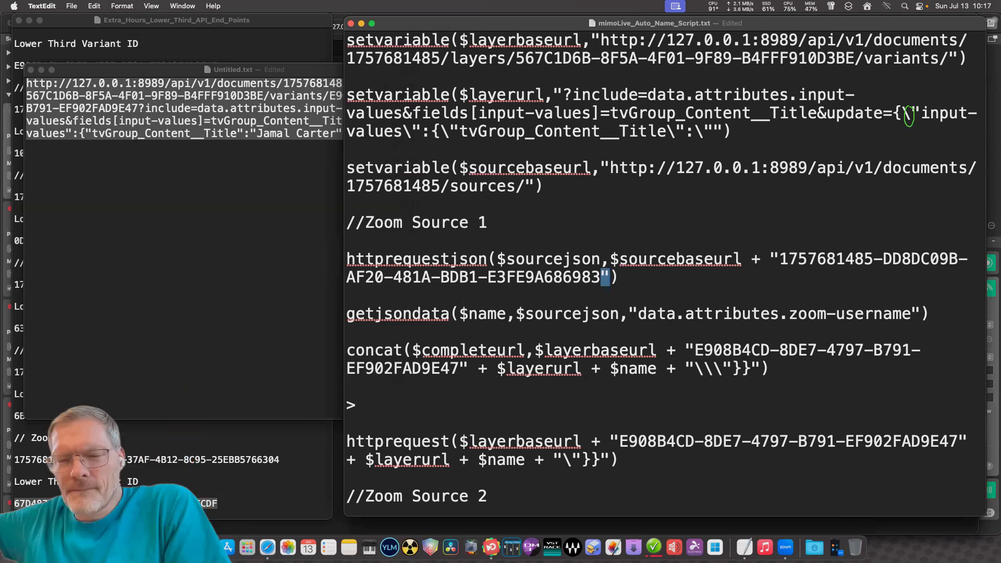
{"action": "key", "text": "Right"}
{"action": "key", "text": "Right"}
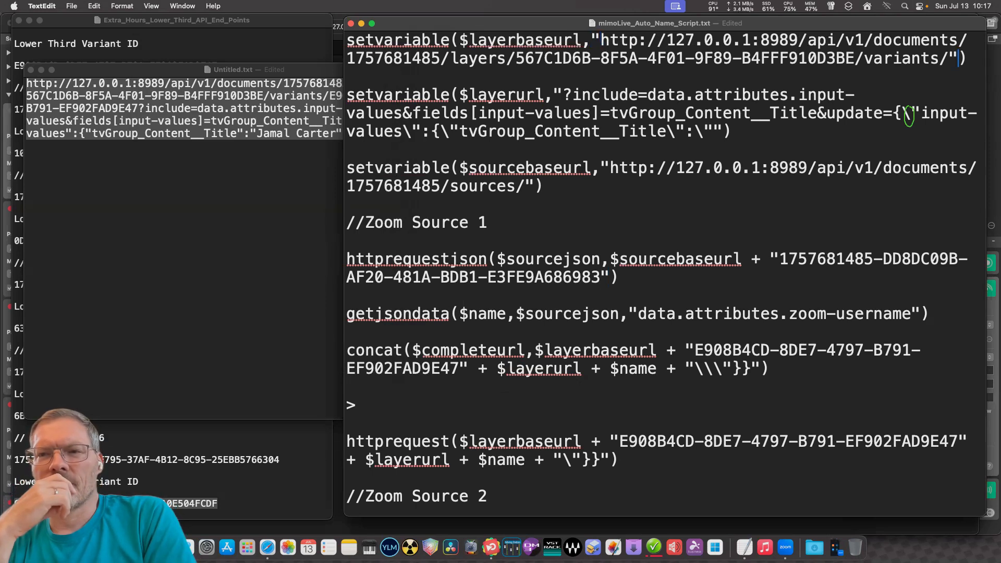
Retype the closing double quotes in the $layerbaseurl and $layerurl setvariable lines as straight quotes.
{"action": "key", "text": "BackSpace"}
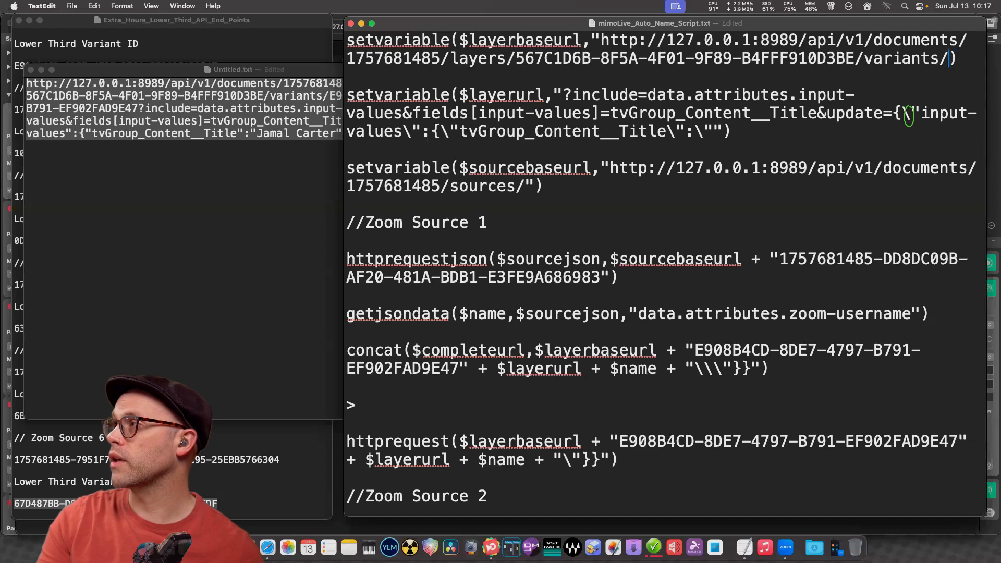
{"action": "type", "text": "\""}
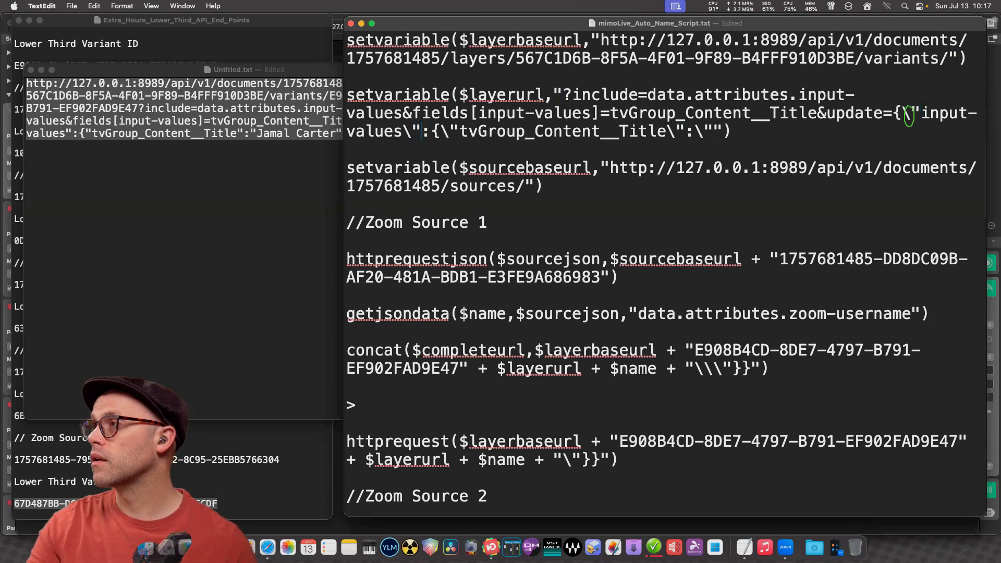
{"action": "key", "text": "Right"}
{"action": "key", "text": "Right"}
{"action": "key", "text": "Right"}
{"action": "key", "text": "Right"}
{"action": "key", "text": "Right"}
{"action": "key", "text": "Right"}
{"action": "key", "text": "Right"}
{"action": "key", "text": "Right"}
{"action": "key", "text": "Right"}
{"action": "key", "text": "Right"}
{"action": "key", "text": "Right"}
{"action": "key", "text": "Right"}
{"action": "key", "text": "Right"}
{"action": "key", "text": "Right"}
{"action": "key", "text": "Right"}
{"action": "key", "text": "Right"}
{"action": "key", "text": "Right"}
{"action": "key", "text": "Right"}
{"action": "key", "text": "Right"}
{"action": "key", "text": "Right"}
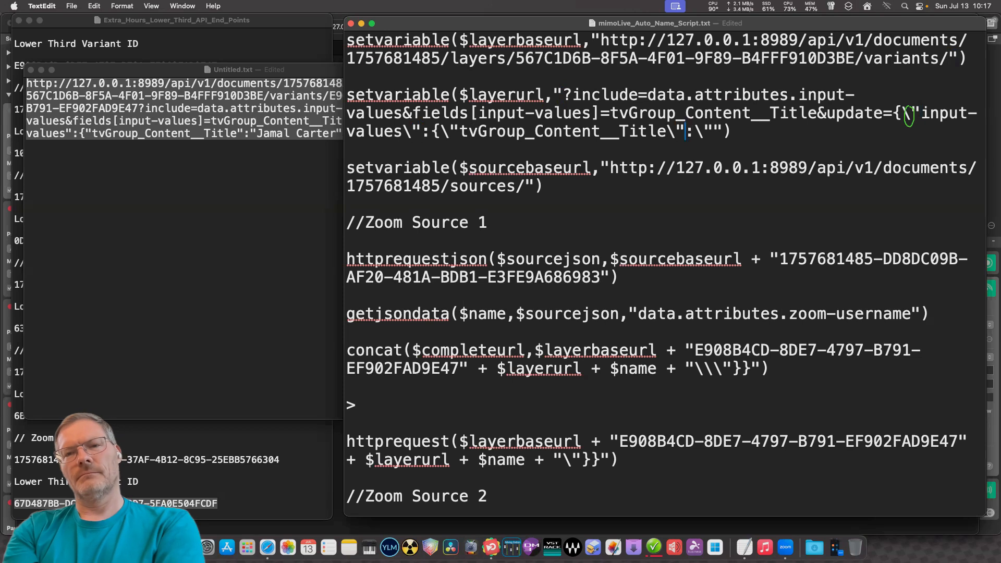
{"action": "key", "text": "Right"}
{"action": "key", "text": "Right"}
{"action": "key", "text": "Right"}
{"action": "key", "text": "Right"}
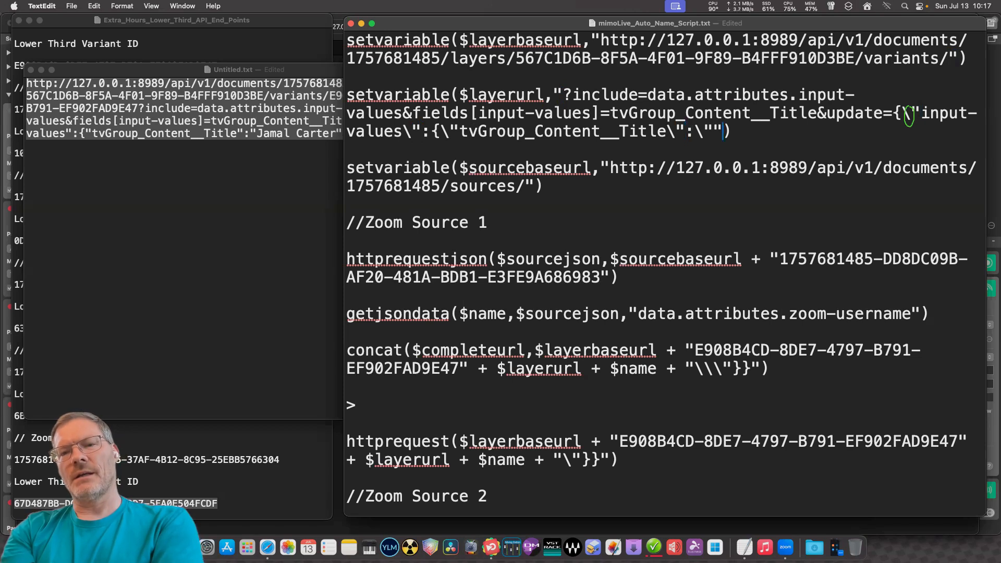
{"action": "key", "text": "BackSpace"}
{"action": "key", "text": "BackSpace"}
{"action": "type", "text": "\"\""}
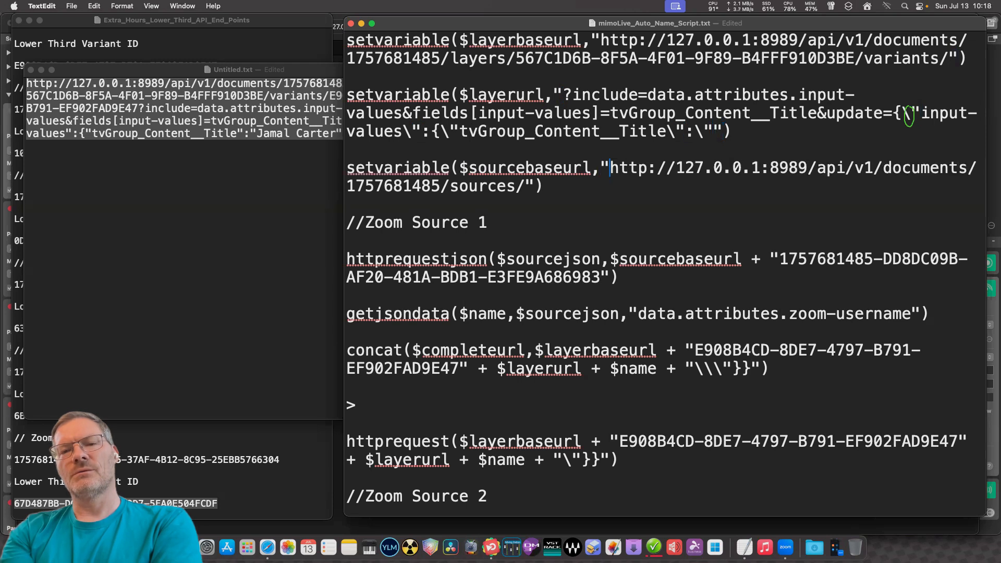
Retype the double quotes in the $sourcebaseurl line and in Zoom Source 1's httprequestjson and getjsondata lines as straight quotes.
{"action": "key", "text": "BackSpace"}
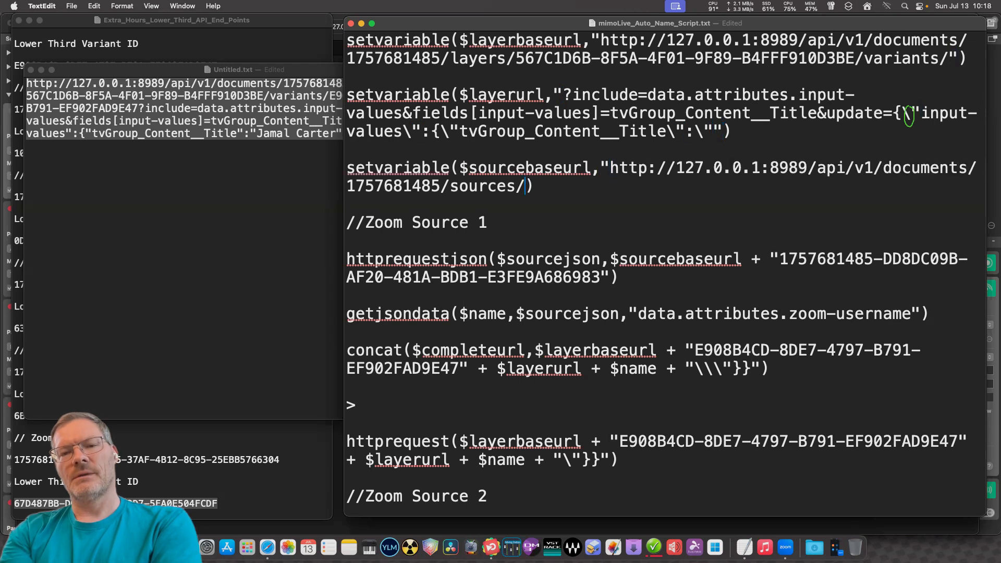
{"action": "type", "text": "\""}
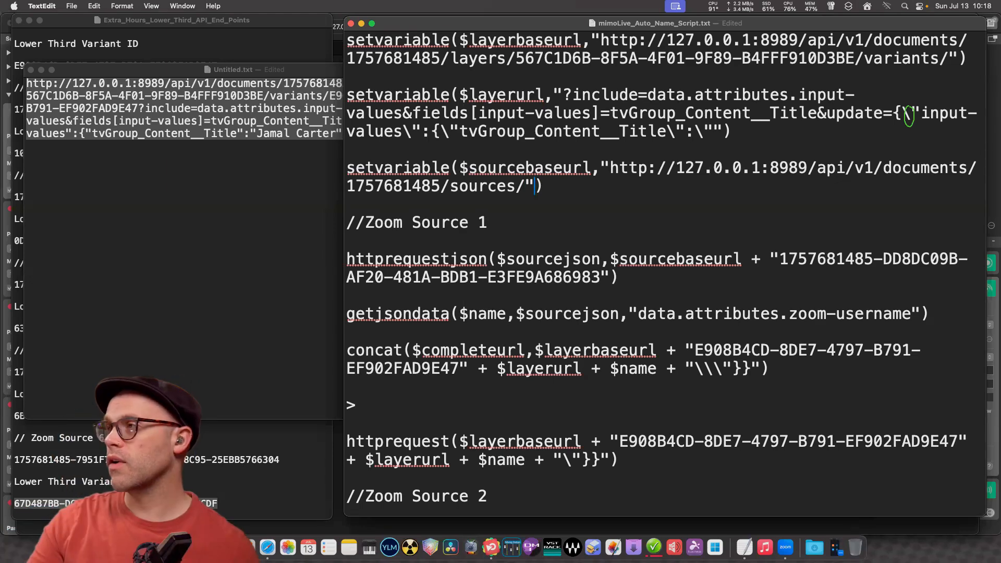
{"action": "scroll", "coordinate": [908, 114], "scroll_direction": "down", "scroll_amount": 2}
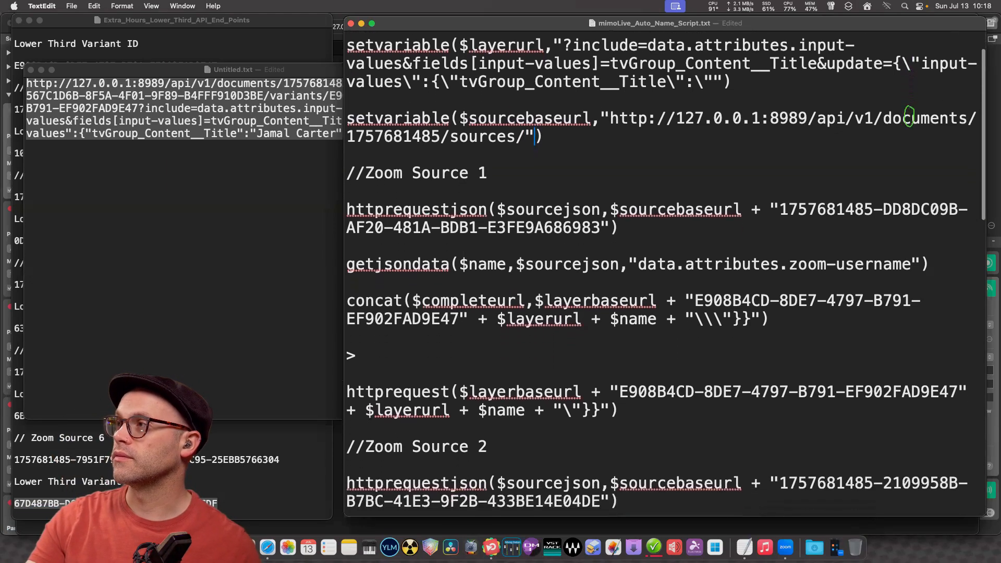
{"action": "scroll", "coordinate": [908, 117], "scroll_direction": "down", "scroll_amount": 2}
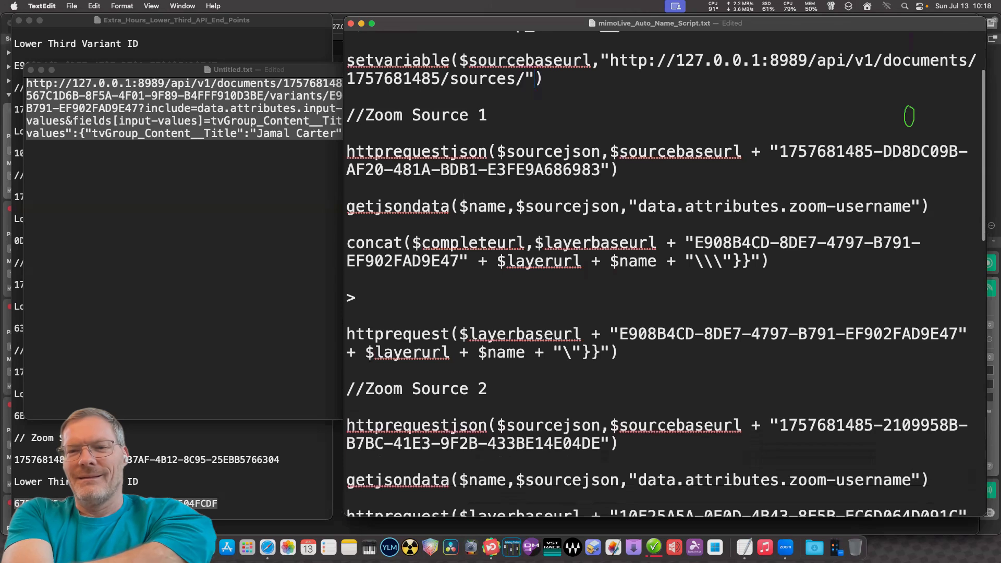
{"action": "left_click", "coordinate": [770, 151]}
{"action": "key", "text": "Right"}
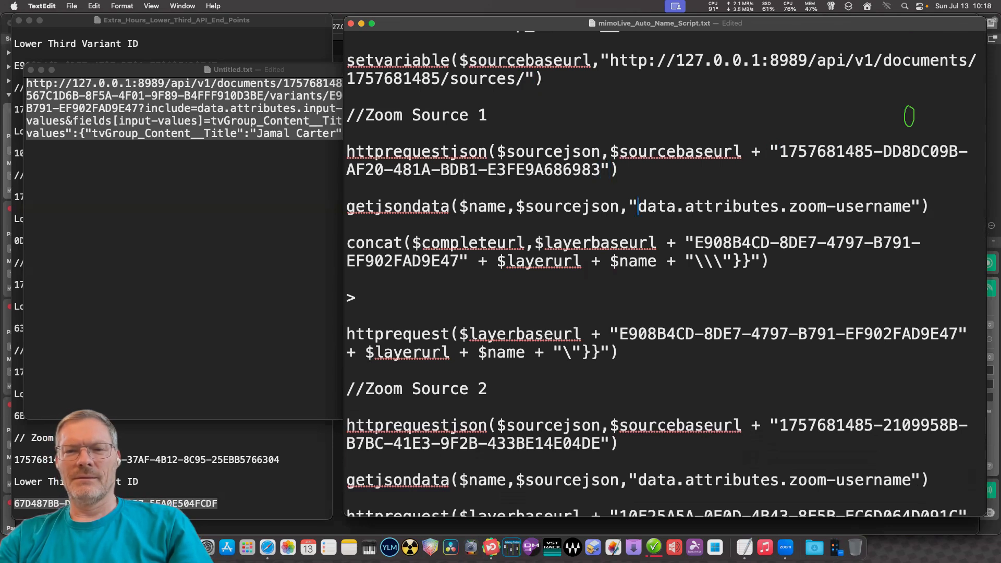
{"action": "key", "text": "BackSpace"}
{"action": "type", "text": "\""}
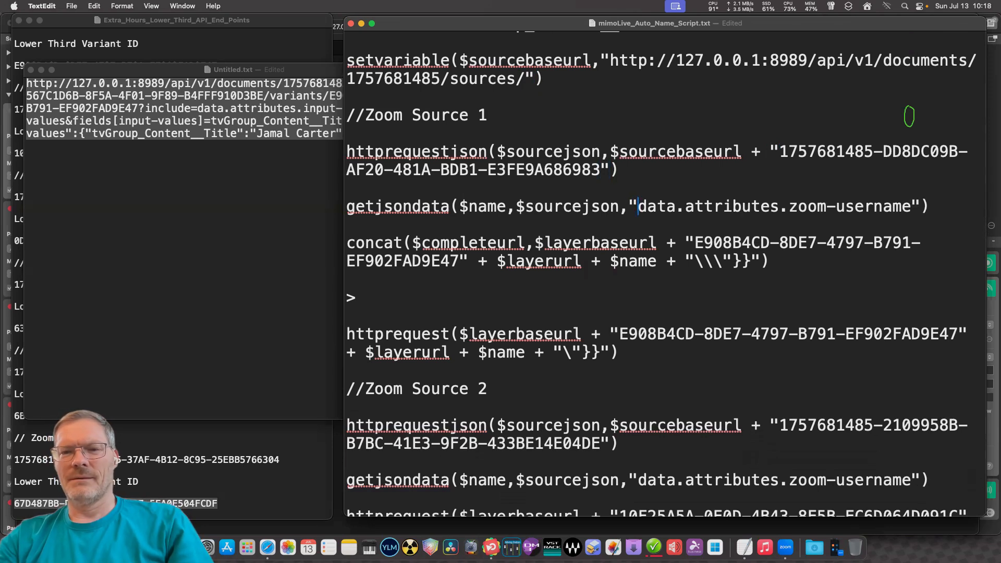
{"action": "left_click", "coordinate": [921, 206]}
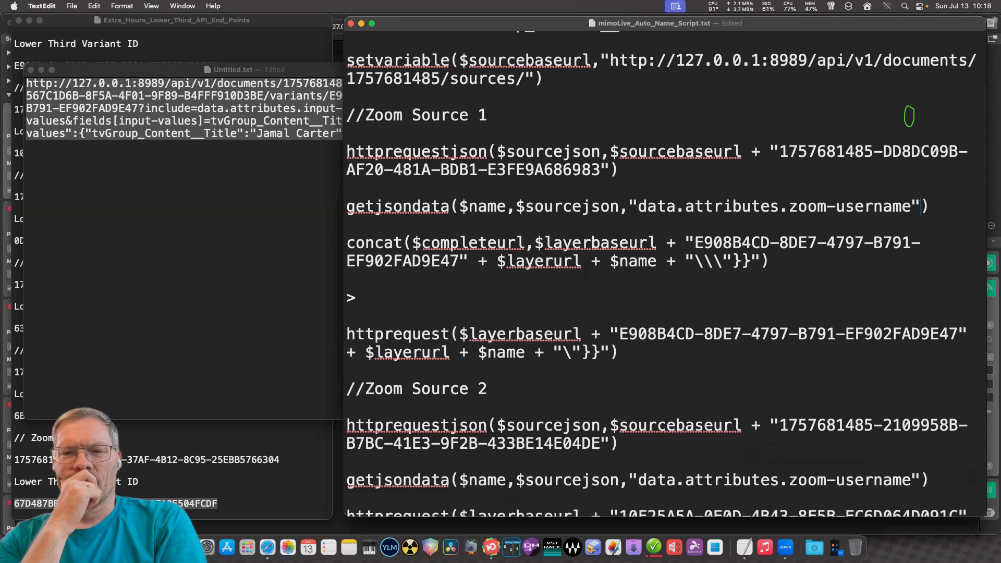
{"action": "key", "text": "BackSpace"}
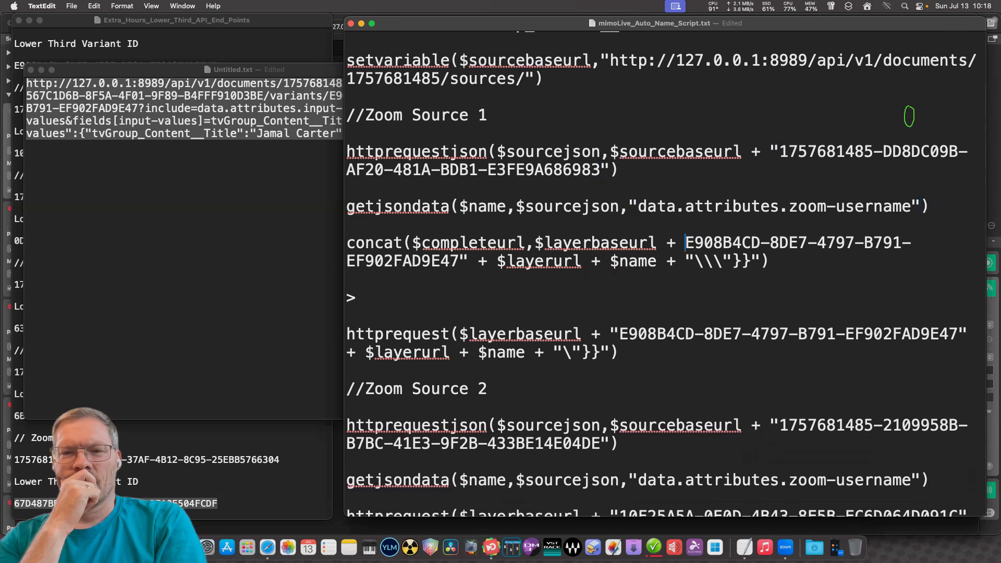
{"action": "type", "text": "\""}
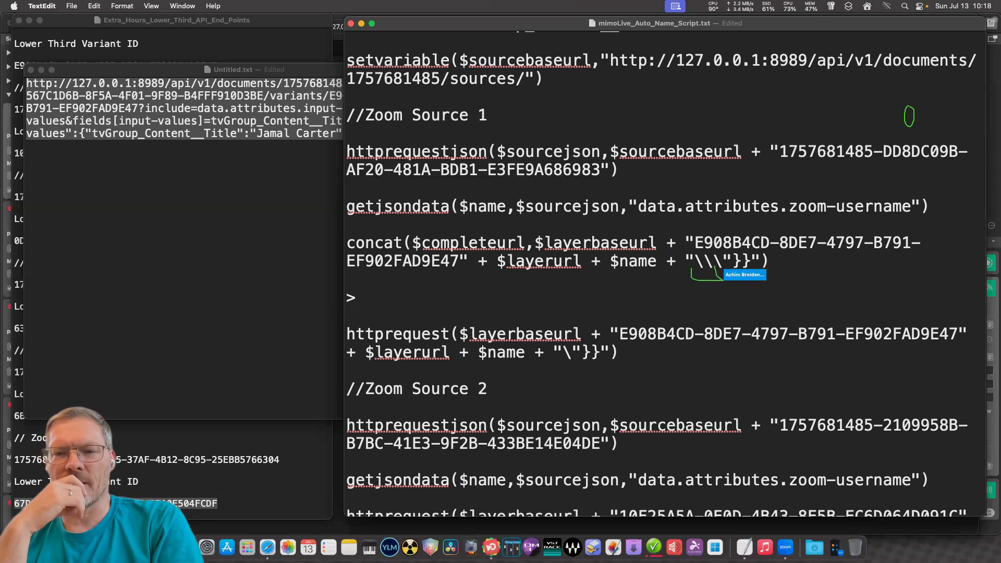
Fix the end of the concat line to use one backslash and retyped straight quotes, and save the script.
{"action": "left_click", "coordinate": [761, 261]}
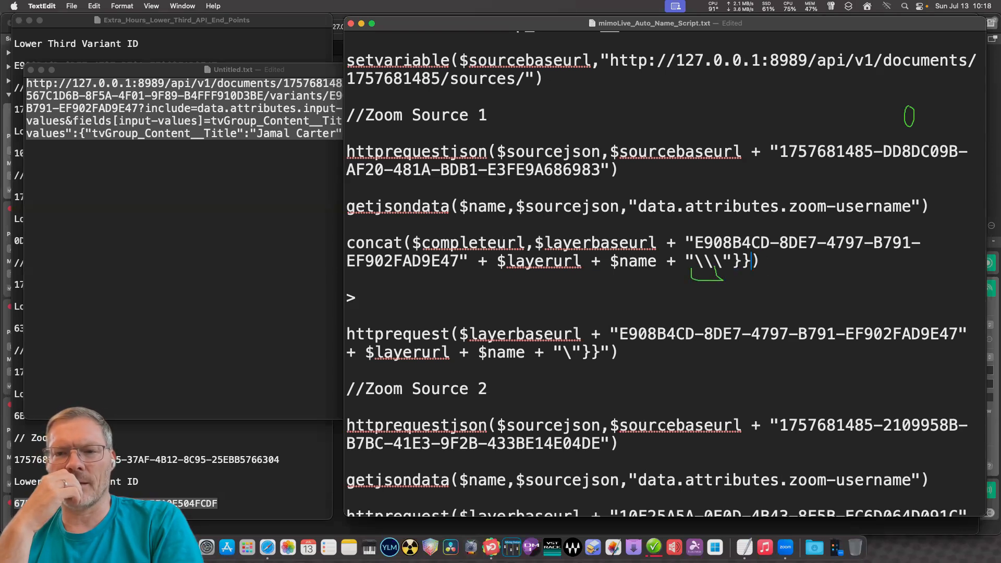
{"action": "left_click", "coordinate": [704, 261]}
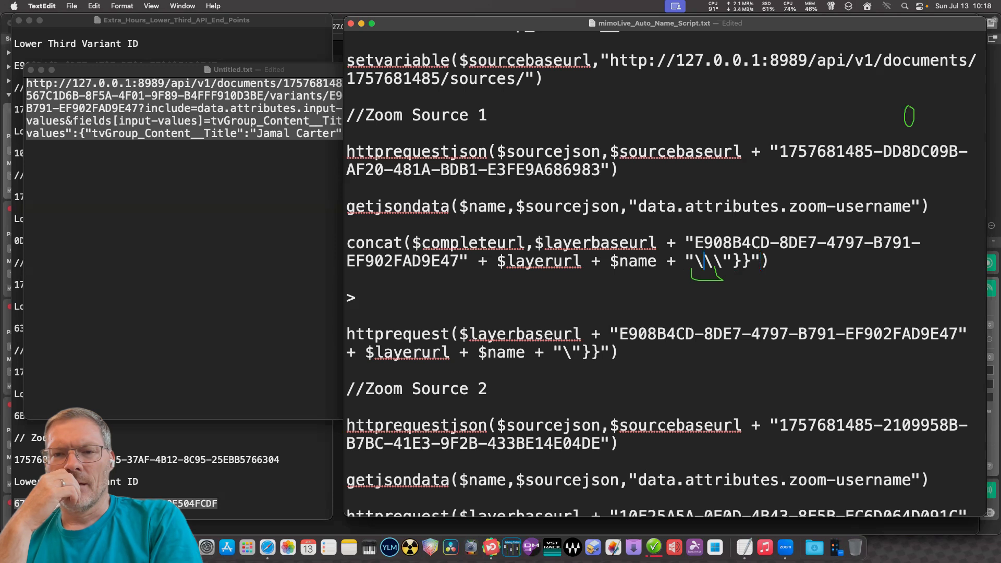
{"action": "key", "text": "BackSpace"}
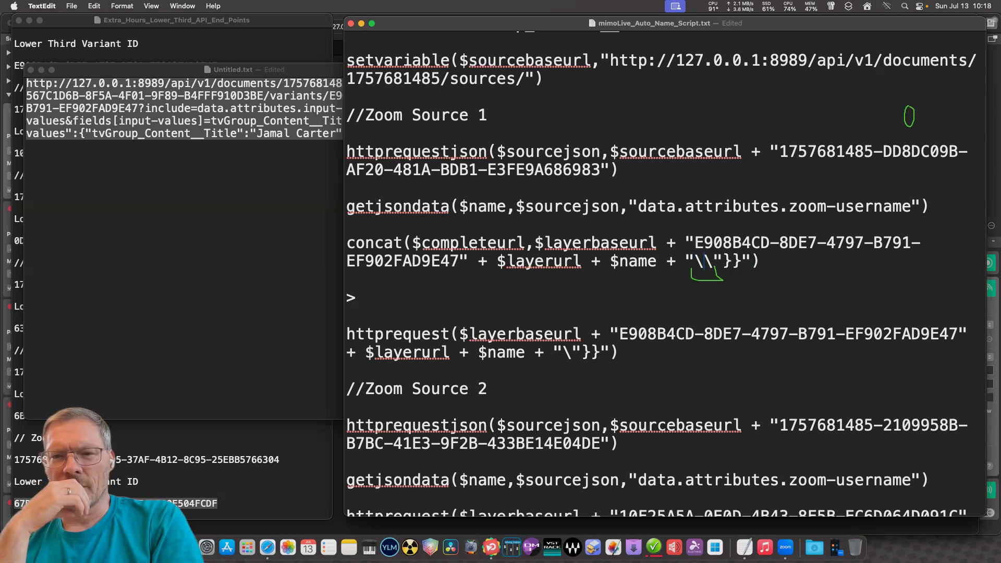
{"action": "key", "text": "BackSpace"}
{"action": "key", "text": "Right"}
{"action": "key", "text": "Right"}
{"action": "key", "text": "Right"}
{"action": "key", "text": "Right"}
{"action": "key", "text": "Right"}
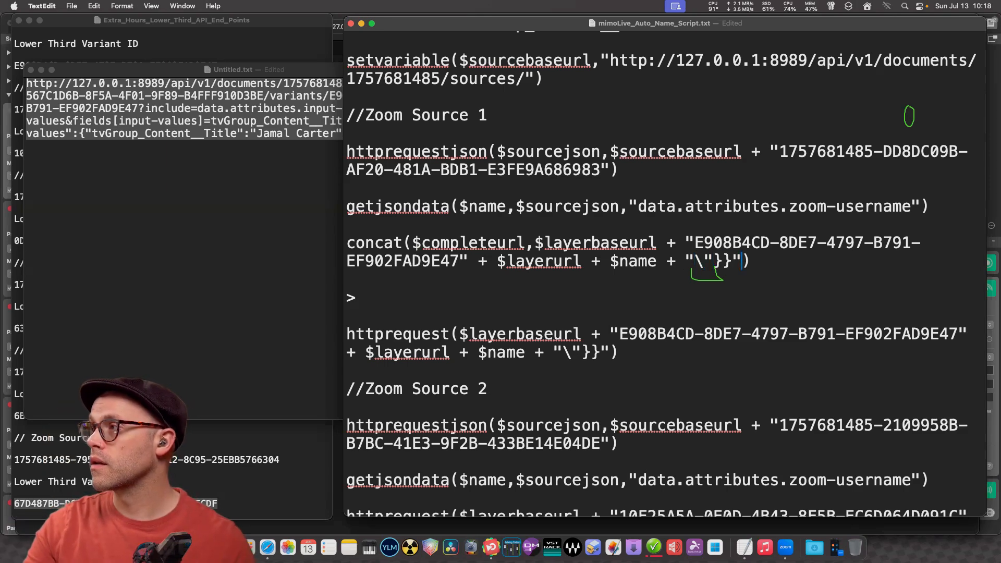
{"action": "key", "text": "super+s"}
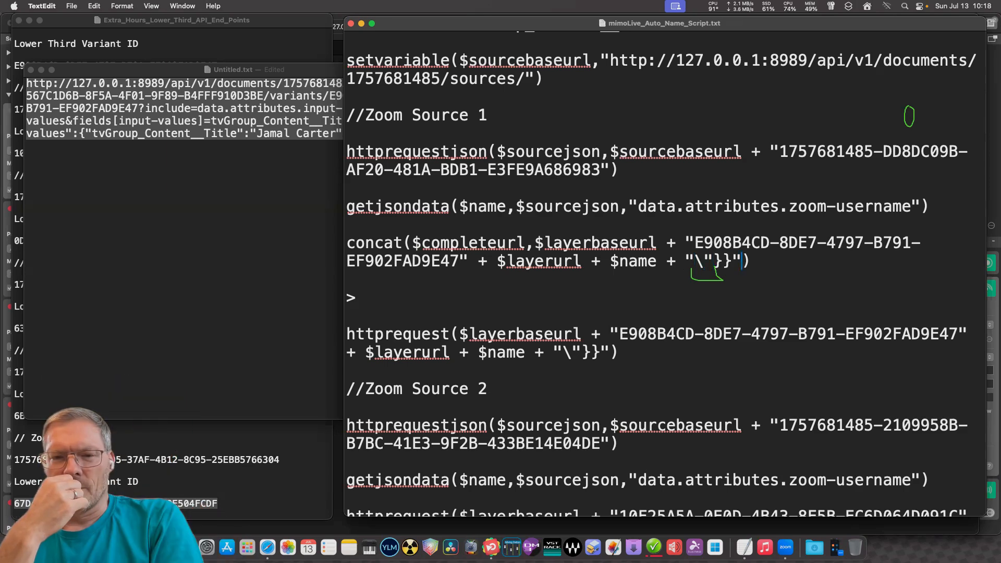
Retype the double quotes in Zoom Source 1's httprequest line as straight quotes.
{"action": "scroll", "coordinate": [665, 274], "scroll_direction": "down", "scroll_amount": 5}
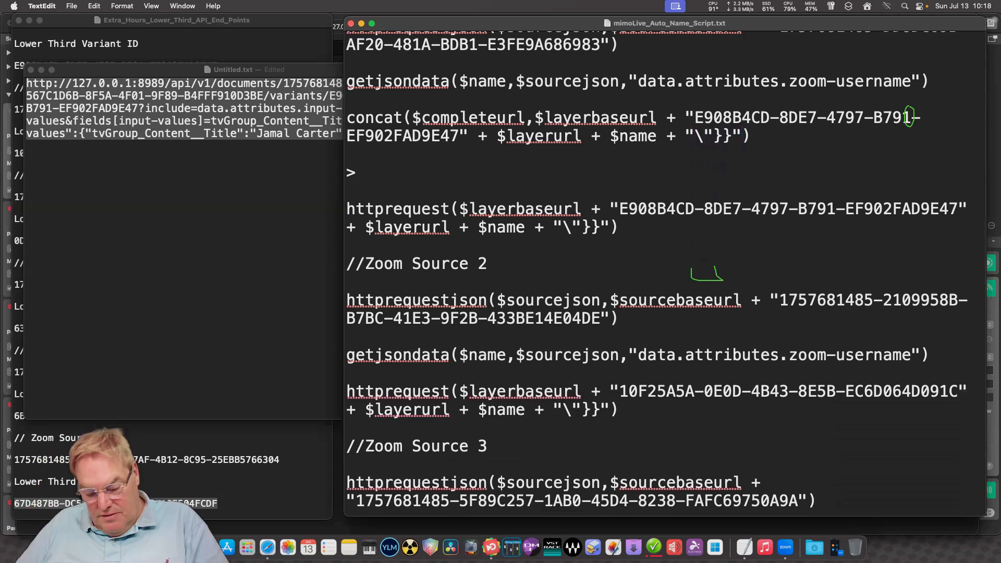
{"action": "key", "text": "BackSpace"}
{"action": "type", "text": "\""}
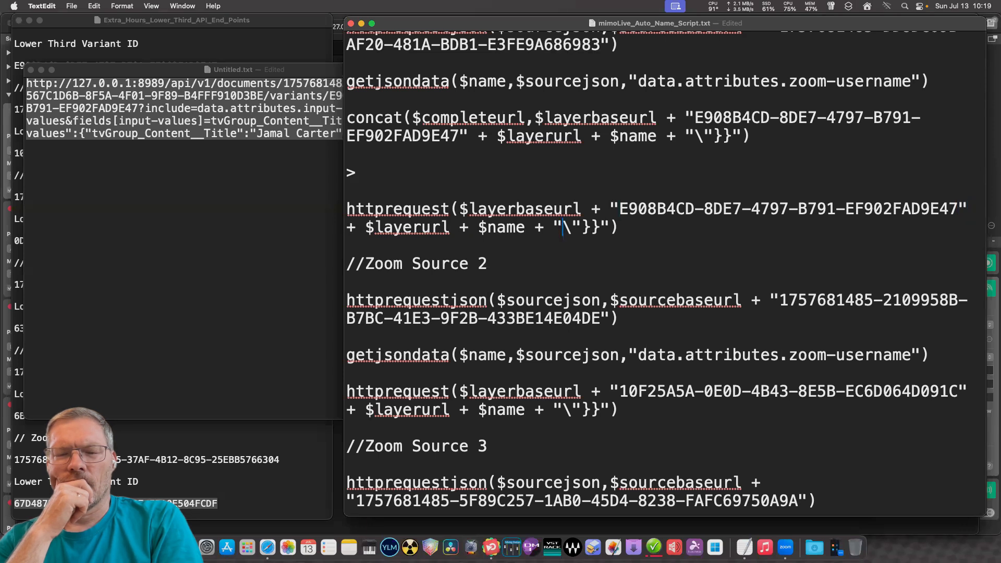
Find every double quote in the script and replace them all with a newly entered straight double quote.
{"action": "key", "text": "cmd+f"}
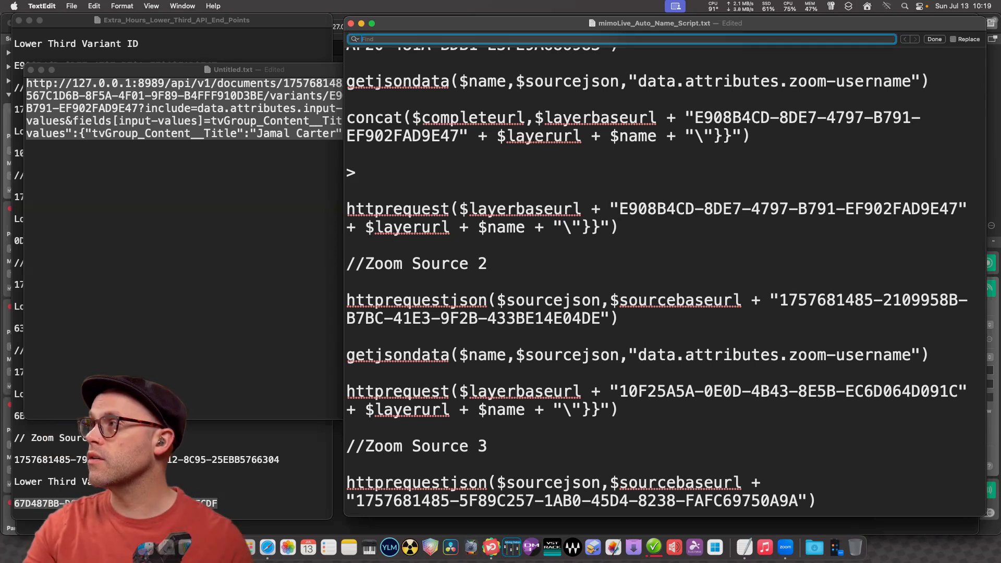
{"action": "key", "text": "cmd+alt+f"}
{"action": "left_click_drag", "start_coordinate": [563, 227], "coordinate": [553, 227]}
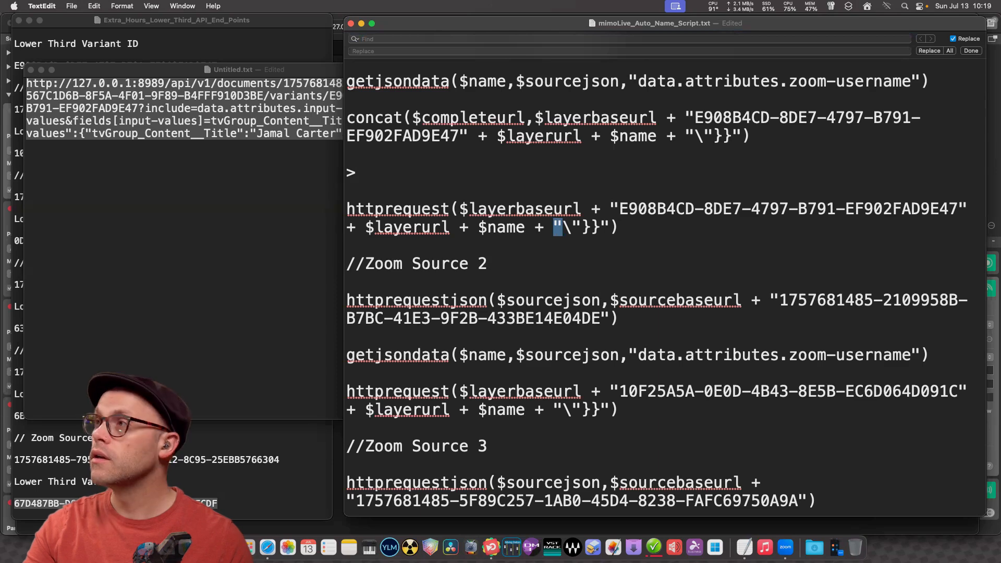
{"action": "key", "text": "cmd+f"}
{"action": "type", "text": "\""}
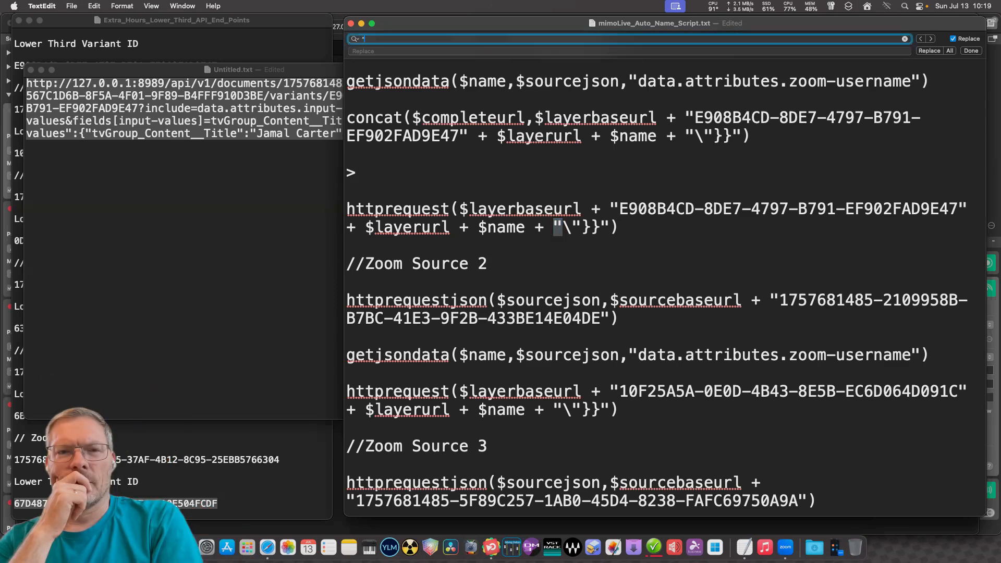
{"action": "key", "text": "Tab"}
{"action": "type", "text": "\""}
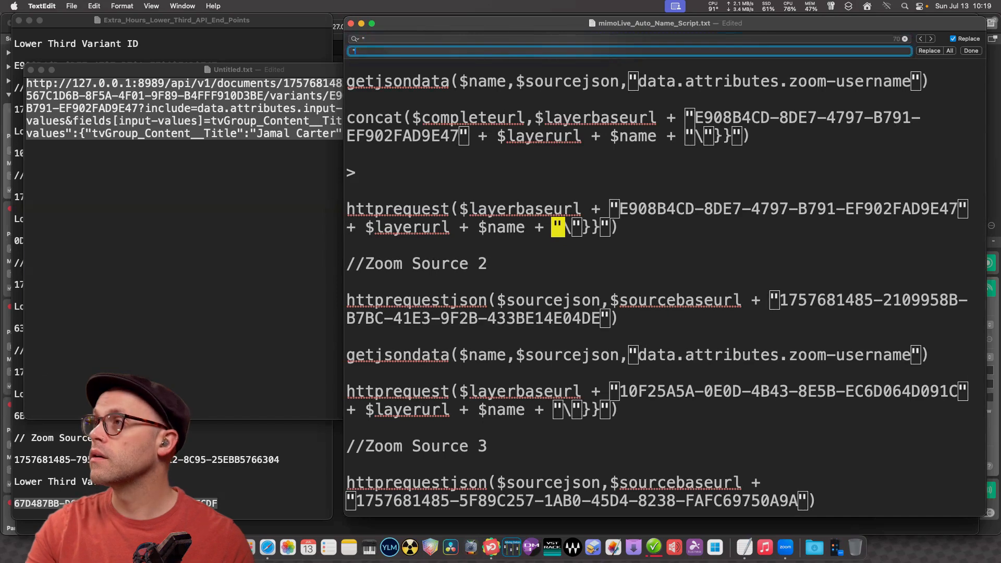
{"action": "key", "text": "Return"}
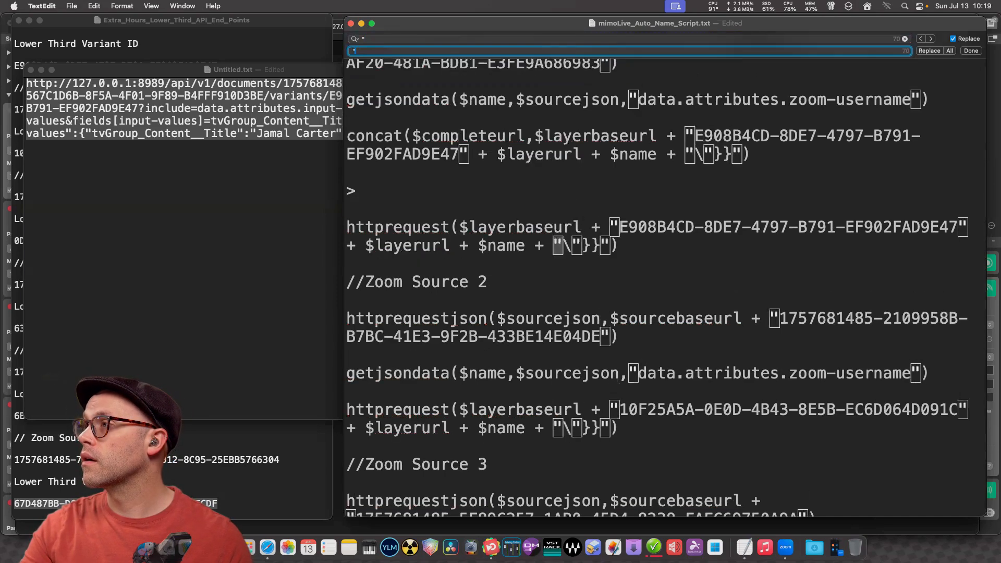
Finish the find-and-replace and copy the entire corrected auto-naming script.
{"action": "key", "text": "Escape"}
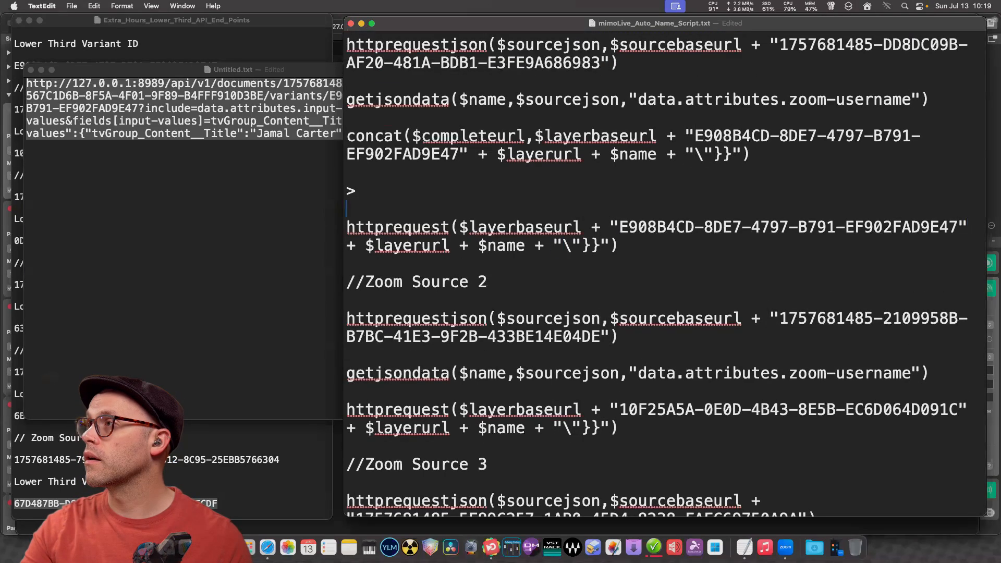
{"action": "key", "text": "super+a"}
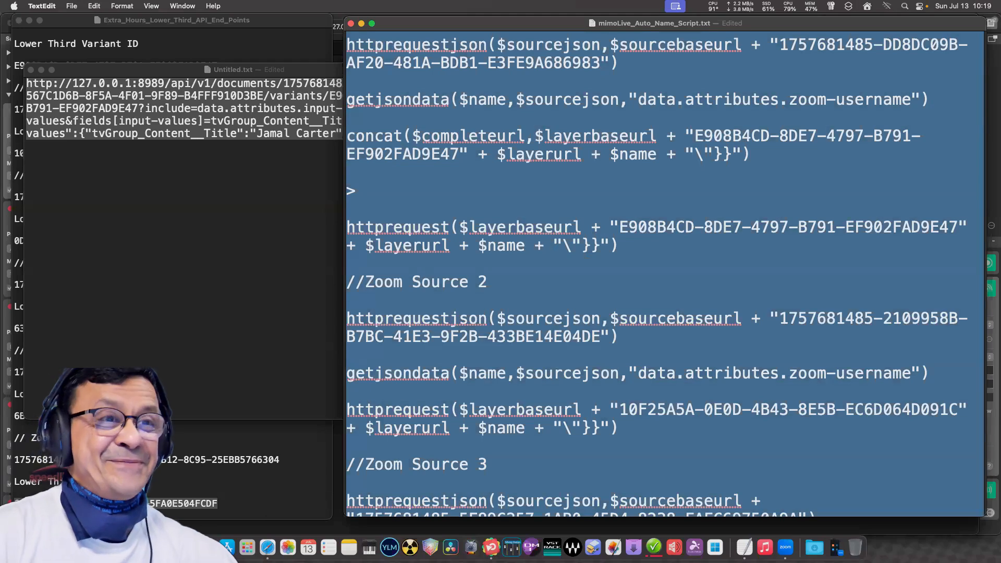
{"action": "left_click", "coordinate": [347, 209]}
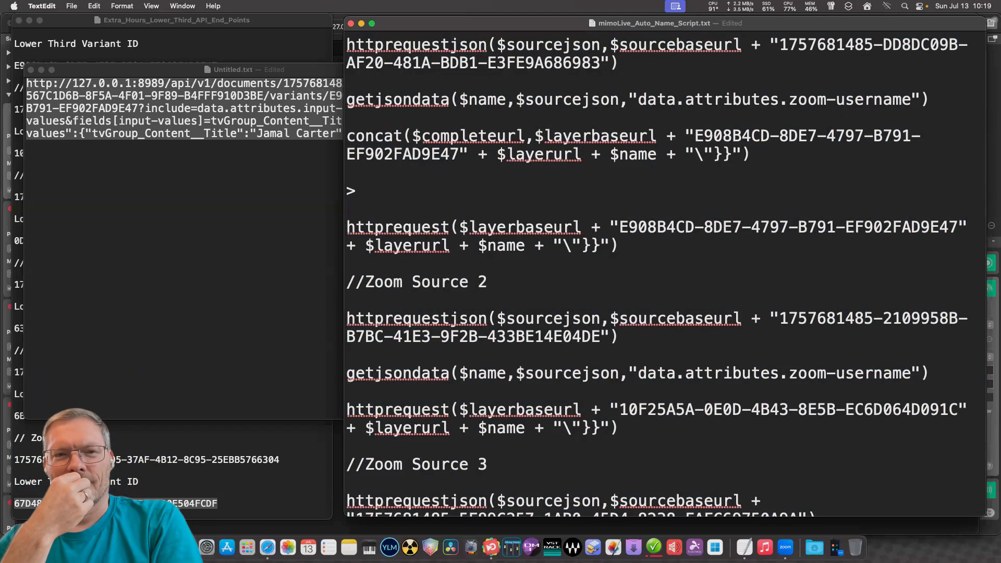
Switch to mimoLive and replace the Automation layer's entire On Live script with the copied script.
{"action": "key", "text": "super+grave"}
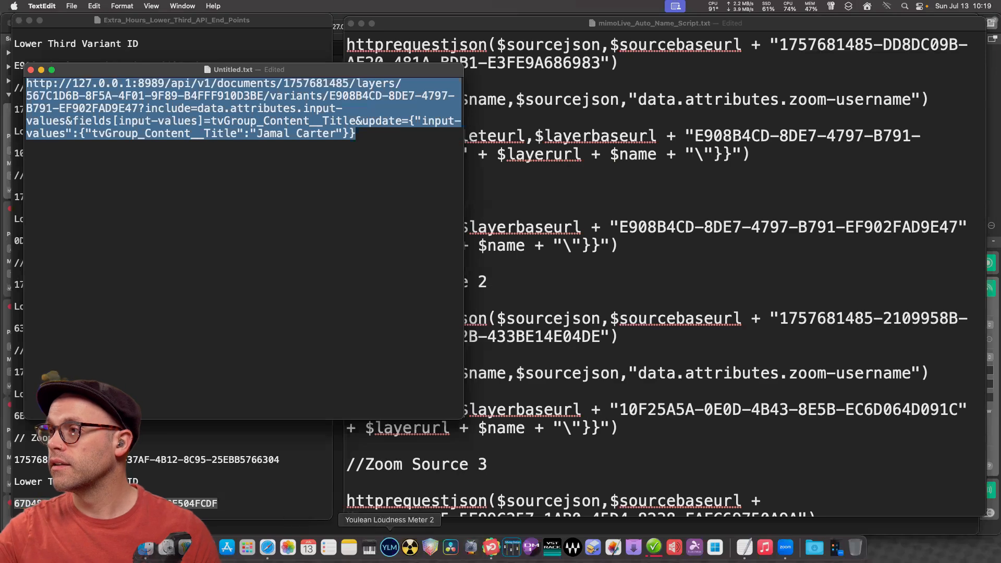
{"action": "left_click", "coordinate": [490, 548]}
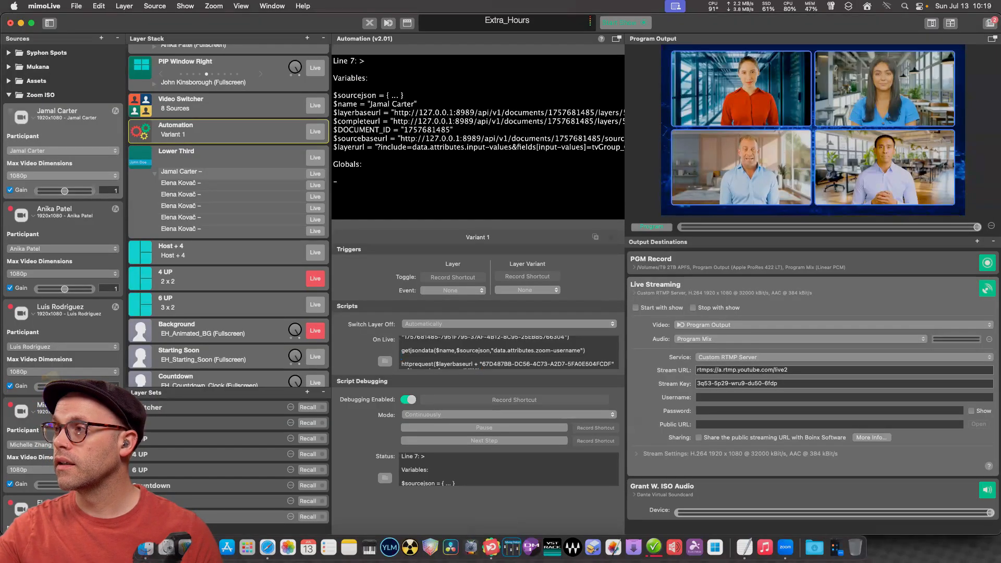
{"action": "left_click", "coordinate": [385, 360]}
{"action": "key", "text": "super+a"}
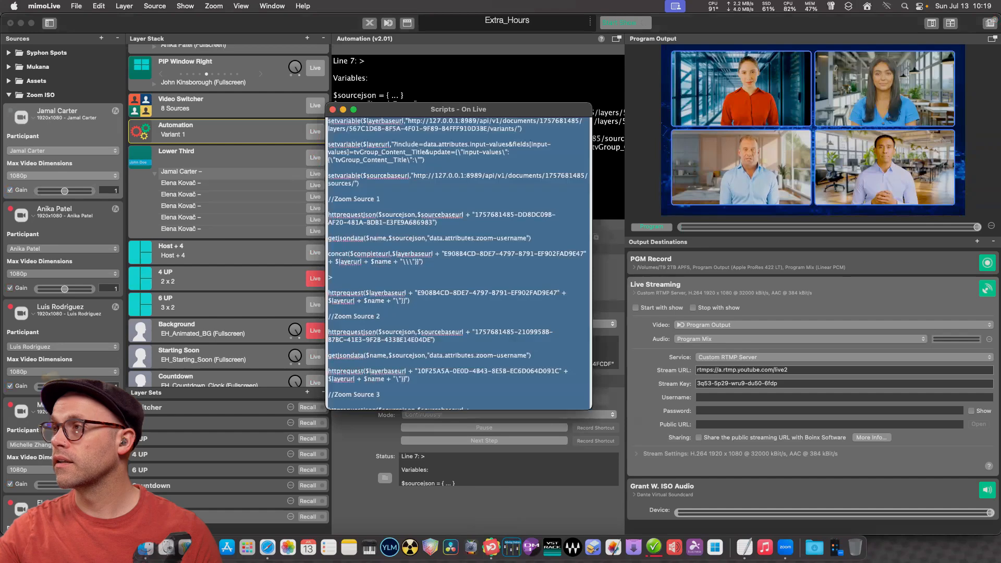
{"action": "key", "text": "BackSpace"}
{"action": "key", "text": "super+v"}
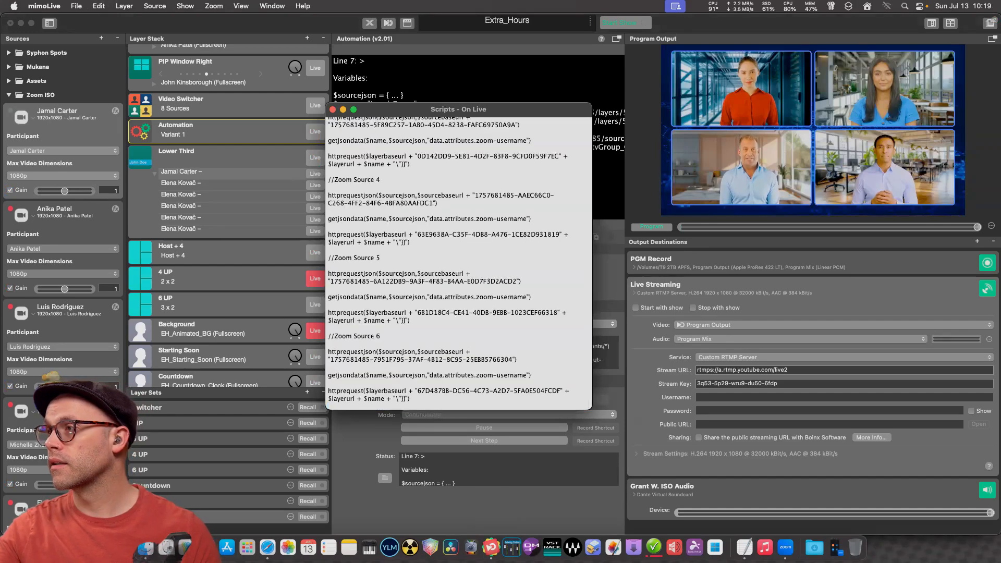
{"action": "left_click", "coordinate": [332, 109]}
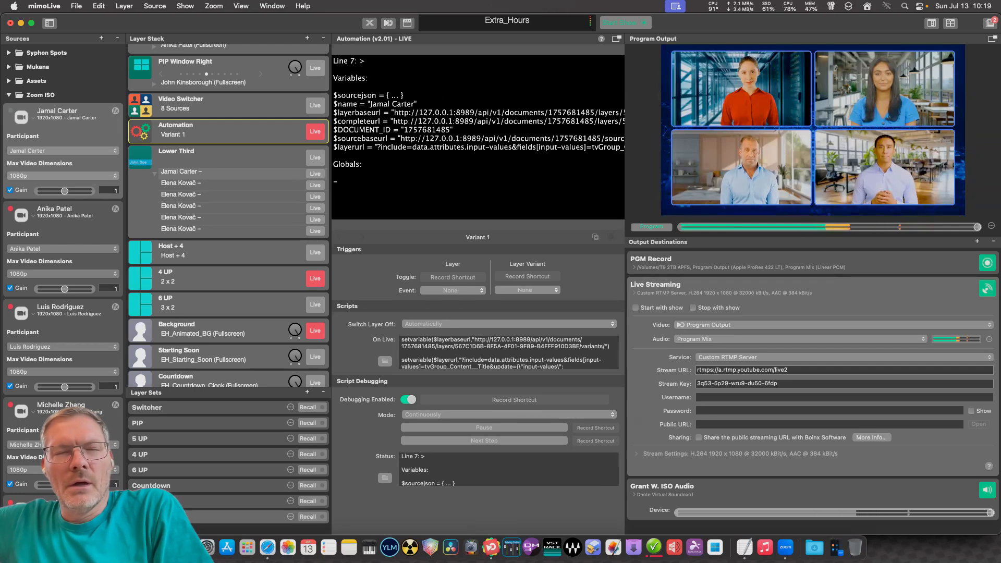
Examine the script debugging status in a larger window, checking the backslash-escaped quotes in the $layerurl value.
{"action": "left_click", "coordinate": [385, 477]}
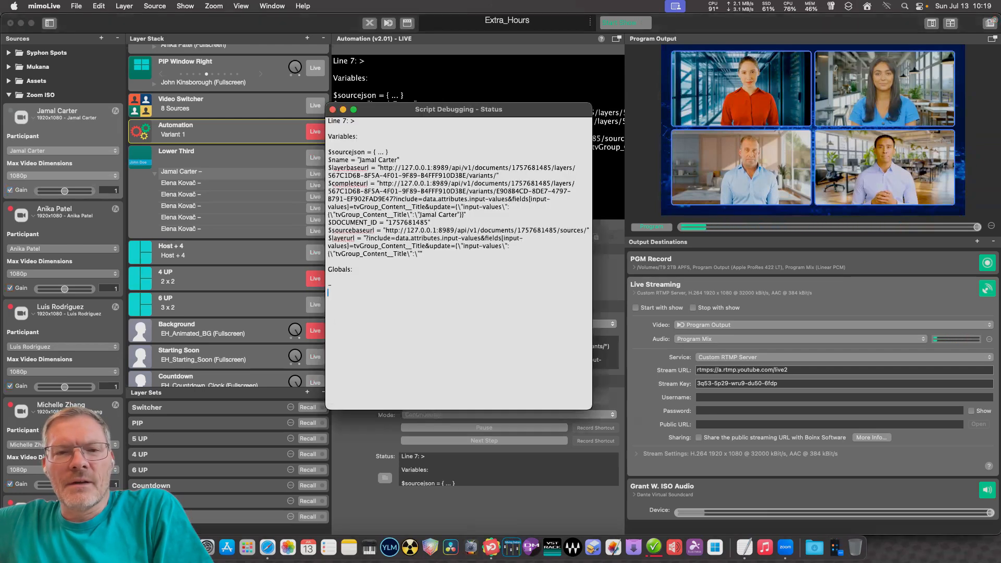
{"action": "left_click_drag", "start_coordinate": [459, 109], "coordinate": [460, 190]}
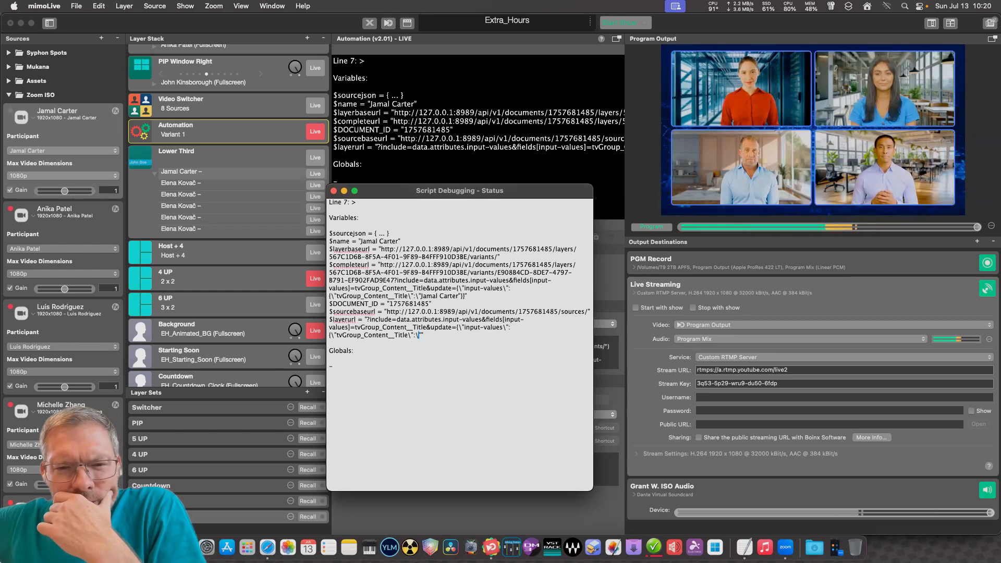
{"action": "left_click_drag", "start_coordinate": [417, 335], "coordinate": [329, 336]}
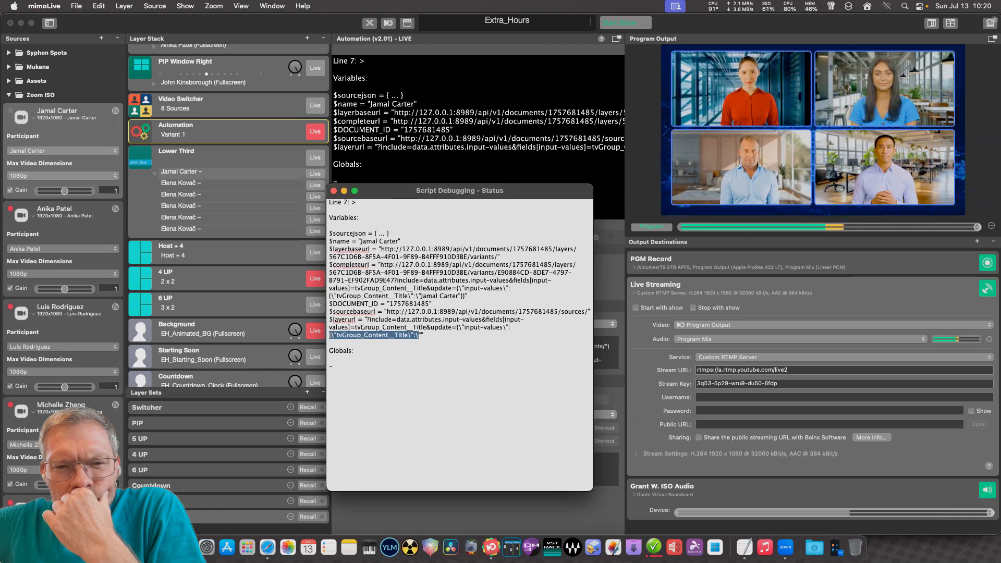
{"action": "left_click", "coordinate": [329, 335]}
{"action": "left_click_drag", "start_coordinate": [511, 327], "coordinate": [458, 327]}
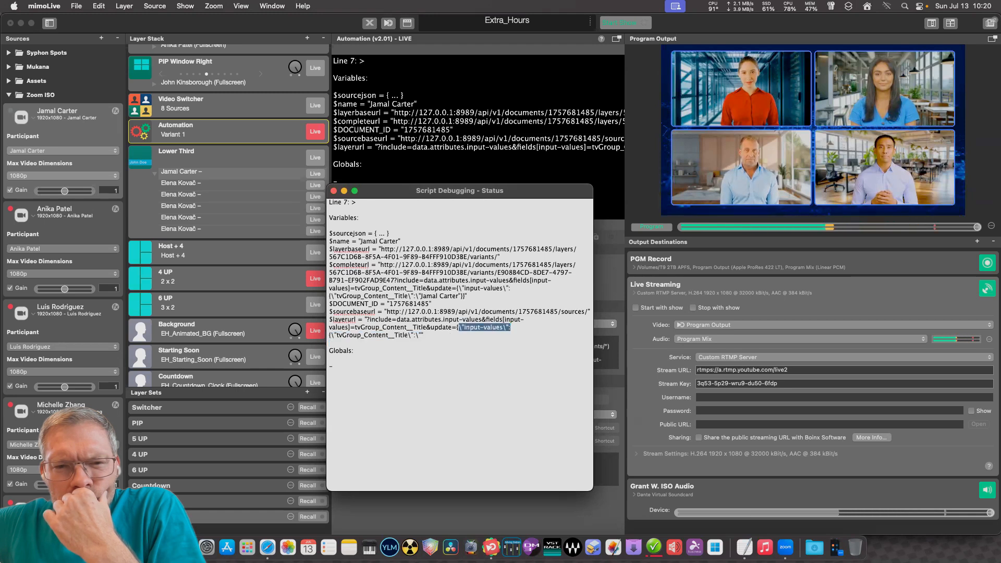
{"action": "left_click", "coordinate": [424, 336]}
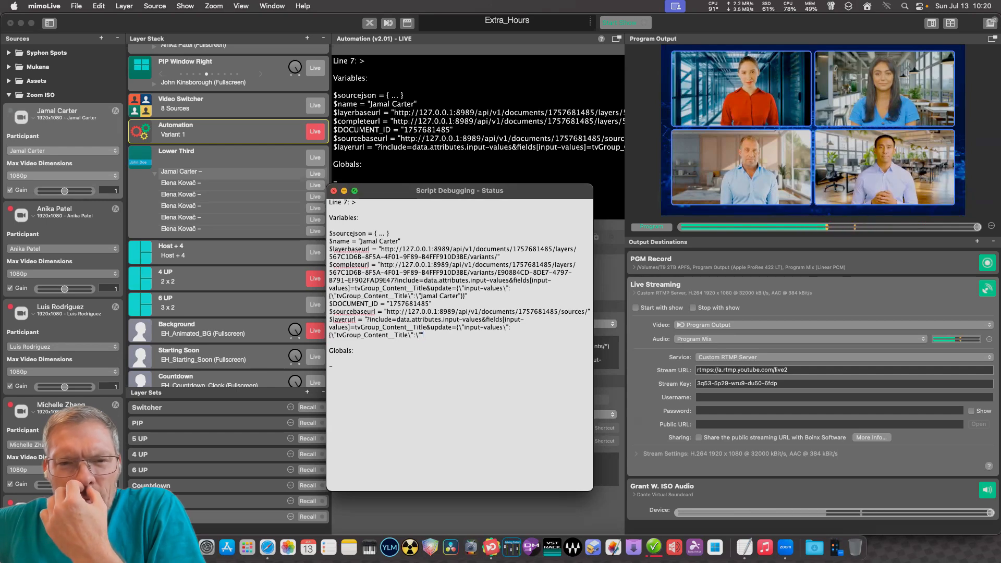
{"action": "key", "text": "super+w"}
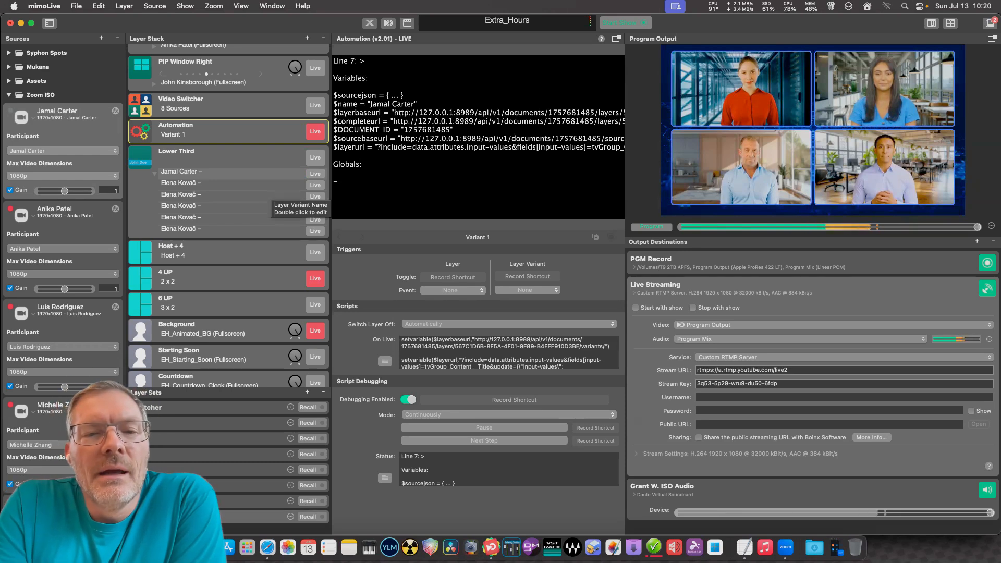
Compare the Title of a lower variant in the Lower Third layer with that of the first variant.
{"action": "left_click", "coordinate": [271, 194]}
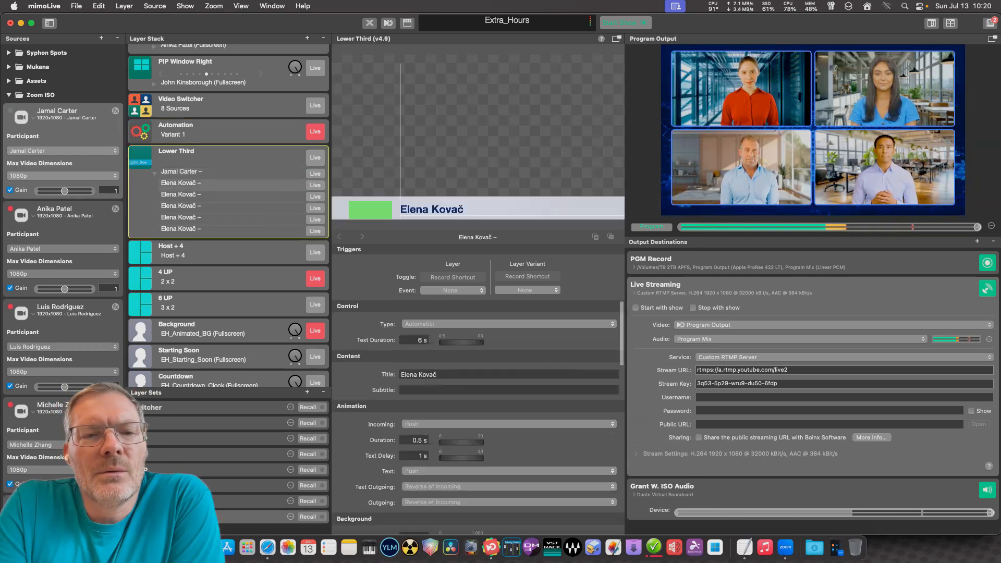
{"action": "left_click", "coordinate": [208, 170]}
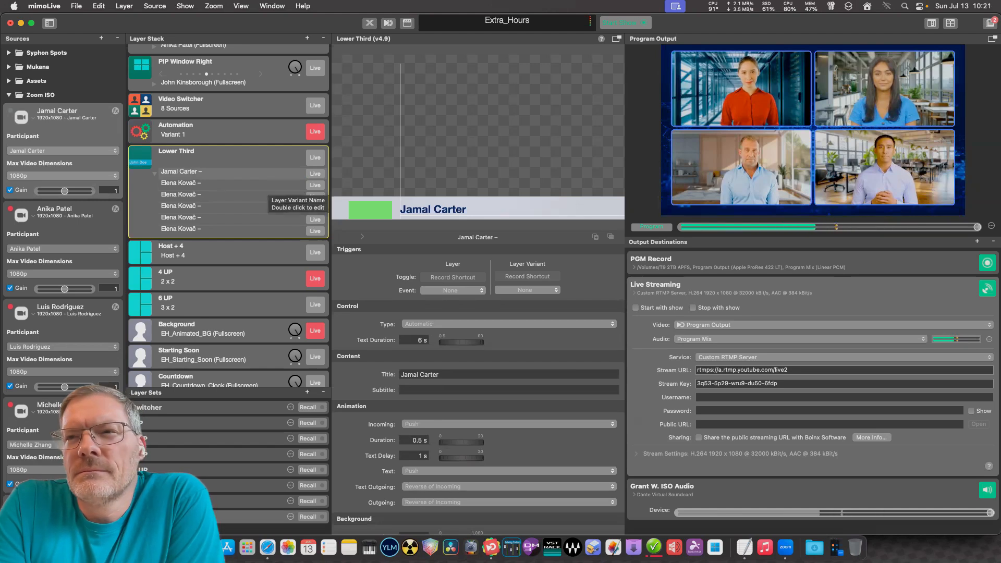
Switch to TextEdit and compare the Zoom Source 1 concat line in the script with the full update URL in Untitled.txt.
{"action": "left_click", "coordinate": [263, 183]}
{"action": "left_click", "coordinate": [208, 171]}
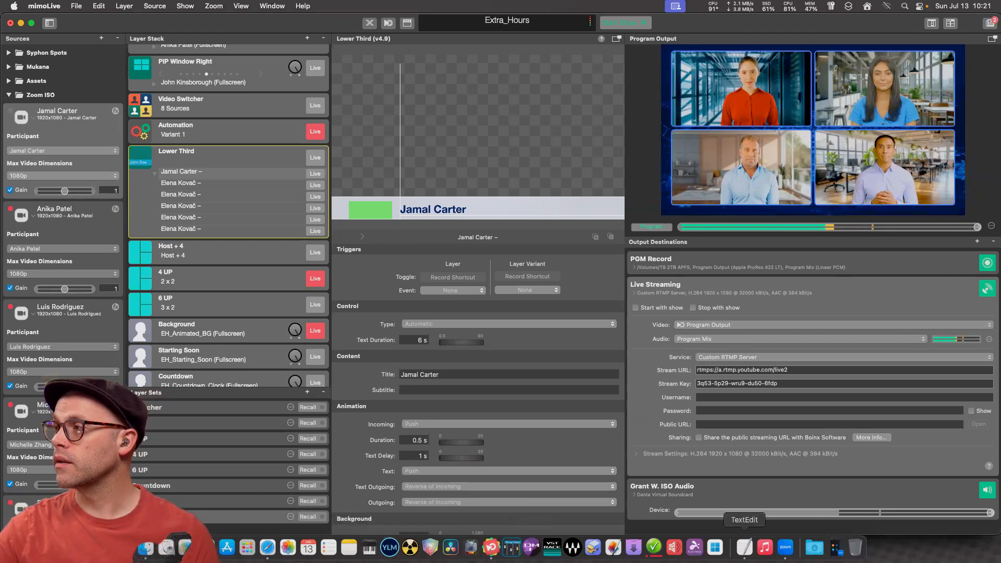
{"action": "left_click", "coordinate": [745, 547]}
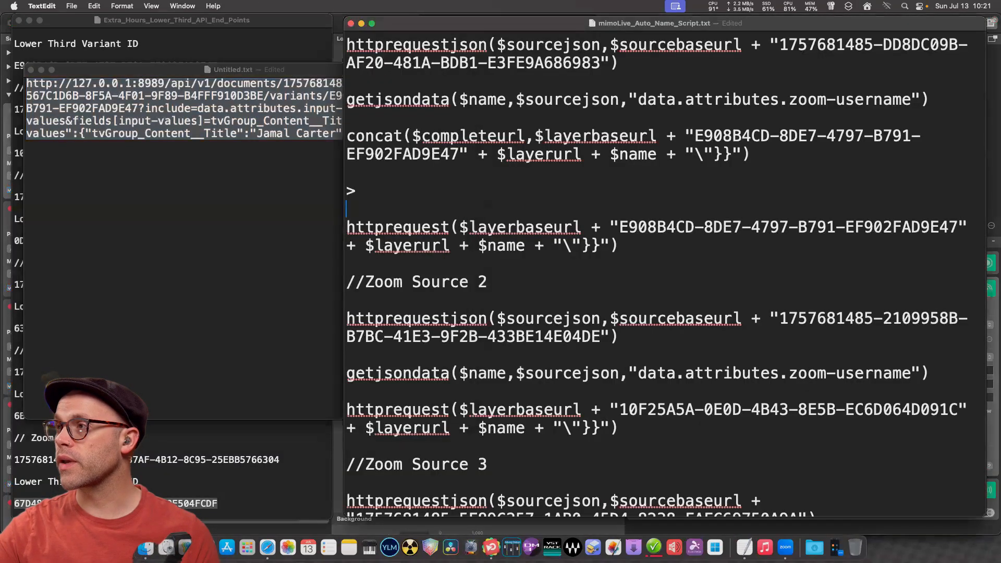
{"action": "scroll", "coordinate": [662, 271], "scroll_direction": "up", "scroll_amount": 8}
{"action": "left_click", "coordinate": [348, 386]}
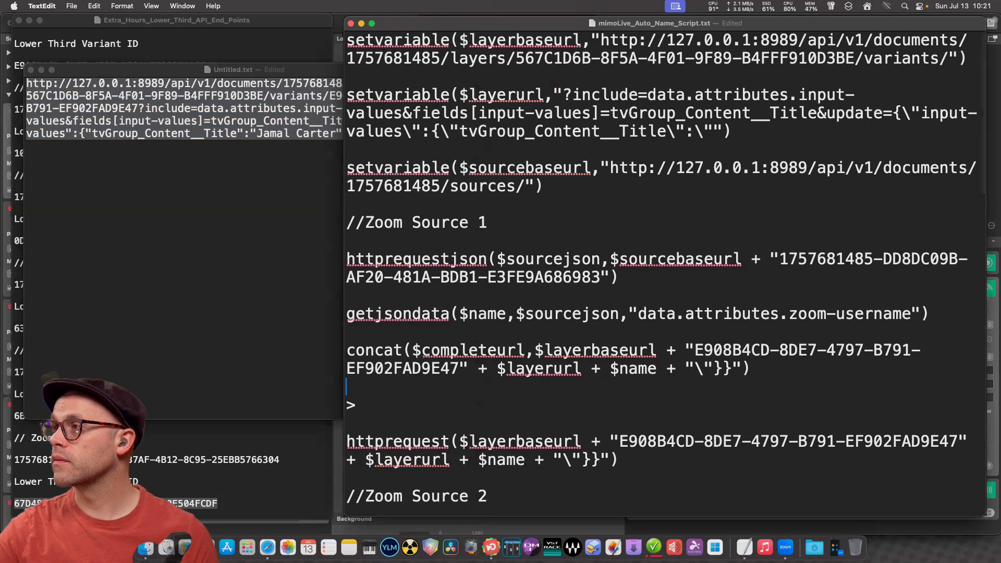
{"action": "left_click", "coordinate": [348, 332]}
{"action": "left_click", "coordinate": [780, 313]}
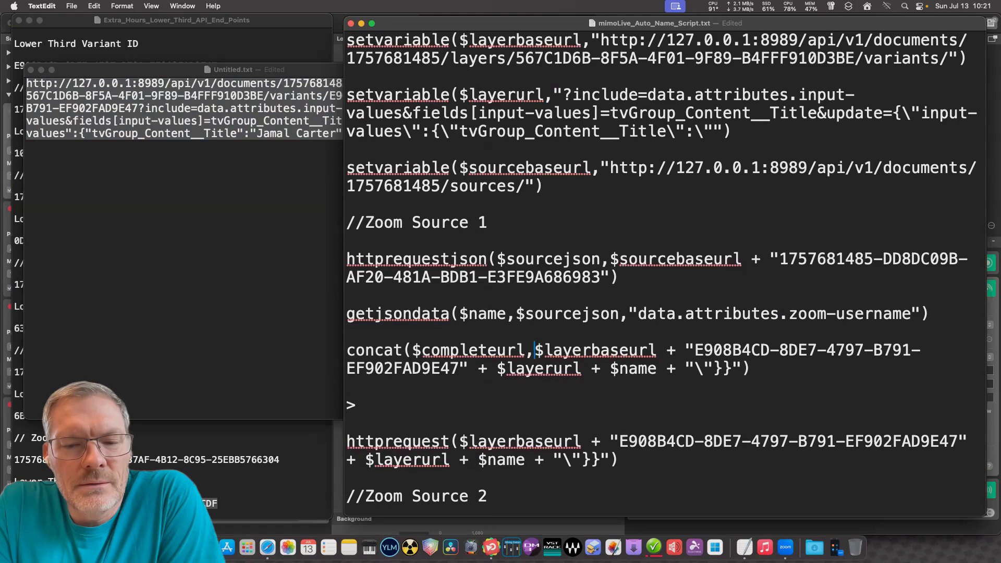
{"action": "left_click_drag", "start_coordinate": [342, 261], "coordinate": [464, 261]}
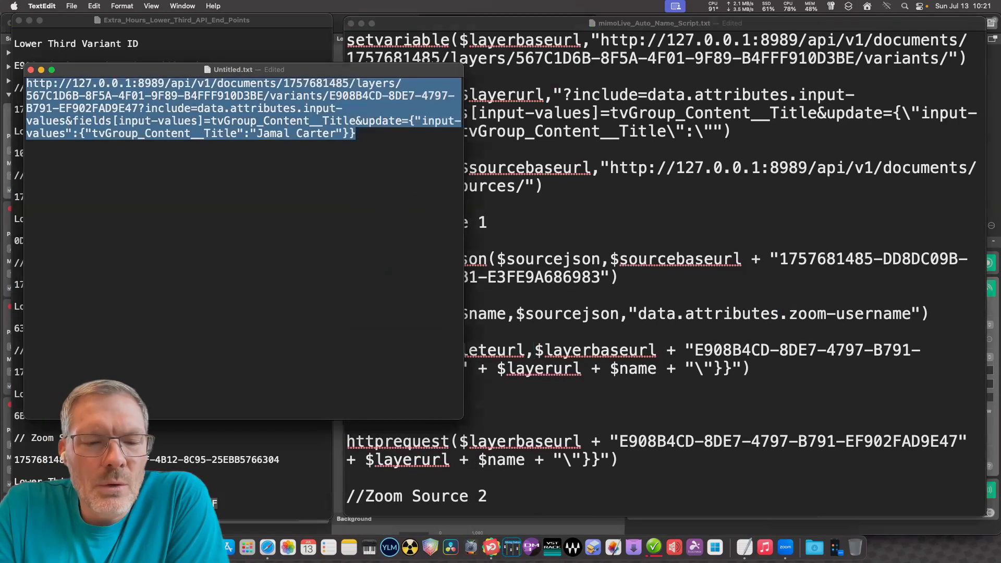
{"action": "left_click", "coordinate": [355, 134]}
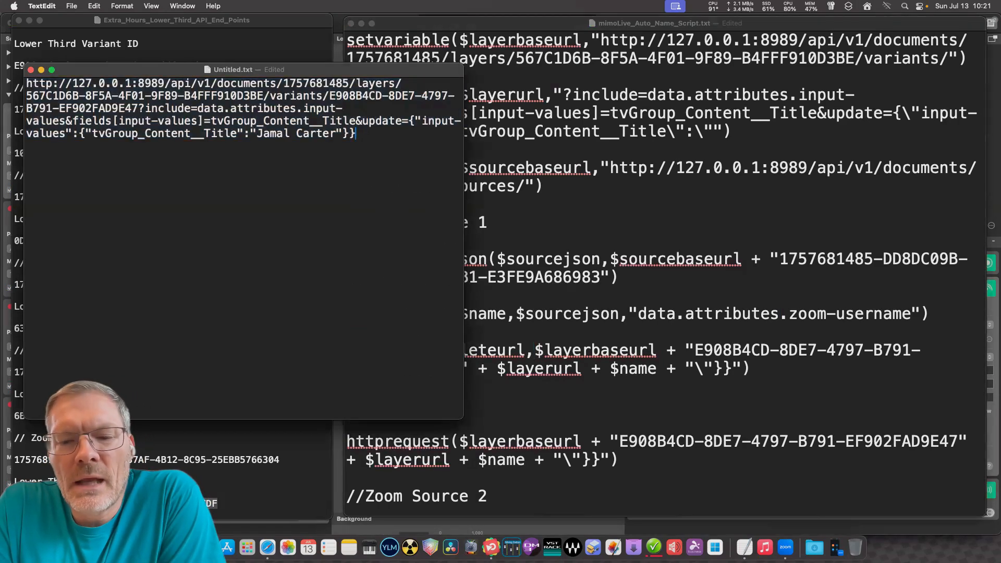
Switch to mimoLive and replace the title of the first Lower Third variant with a placeholder name.
{"action": "key", "text": "super+Tab"}
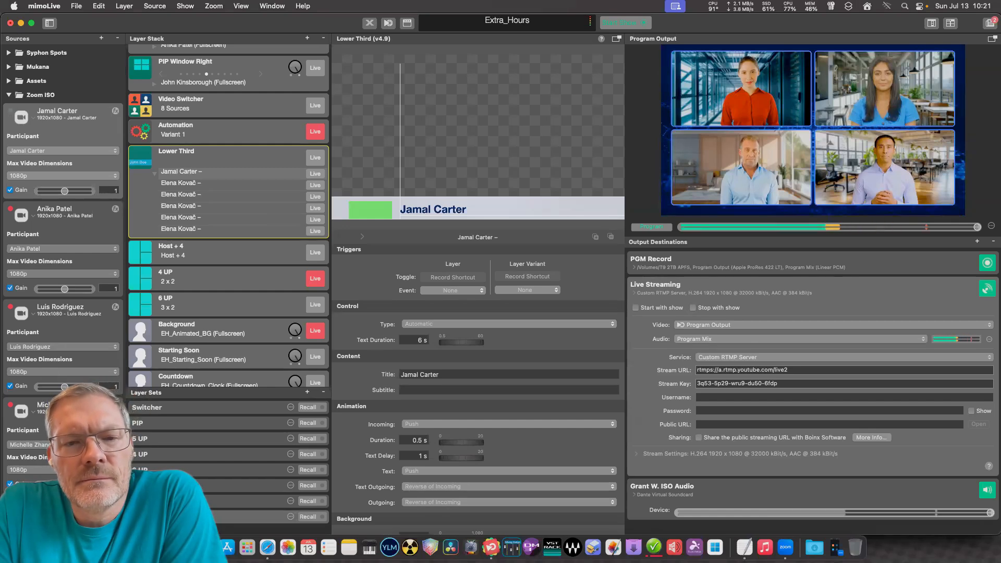
{"action": "triple_click", "coordinate": [420, 374]}
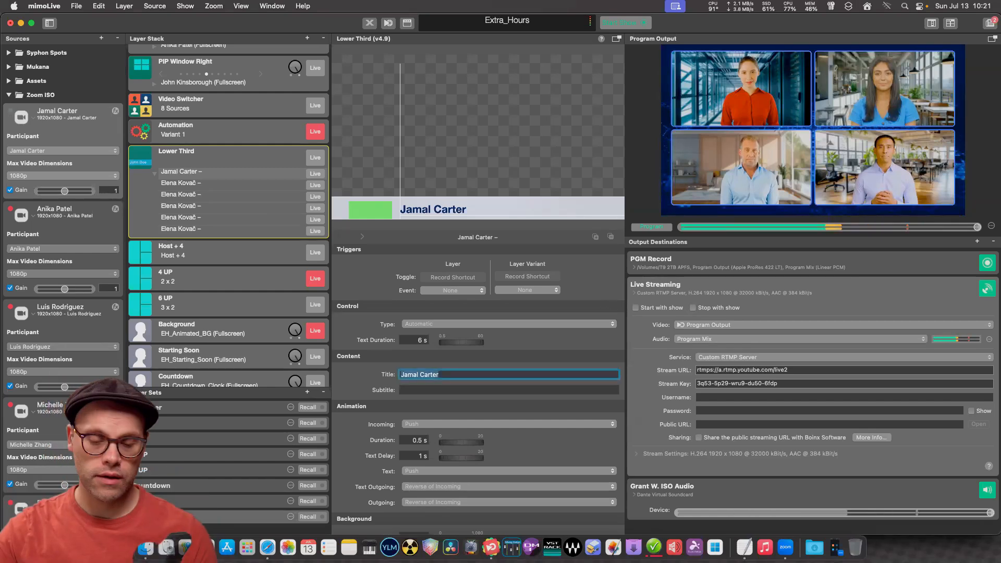
{"action": "type", "text": "Joh"}
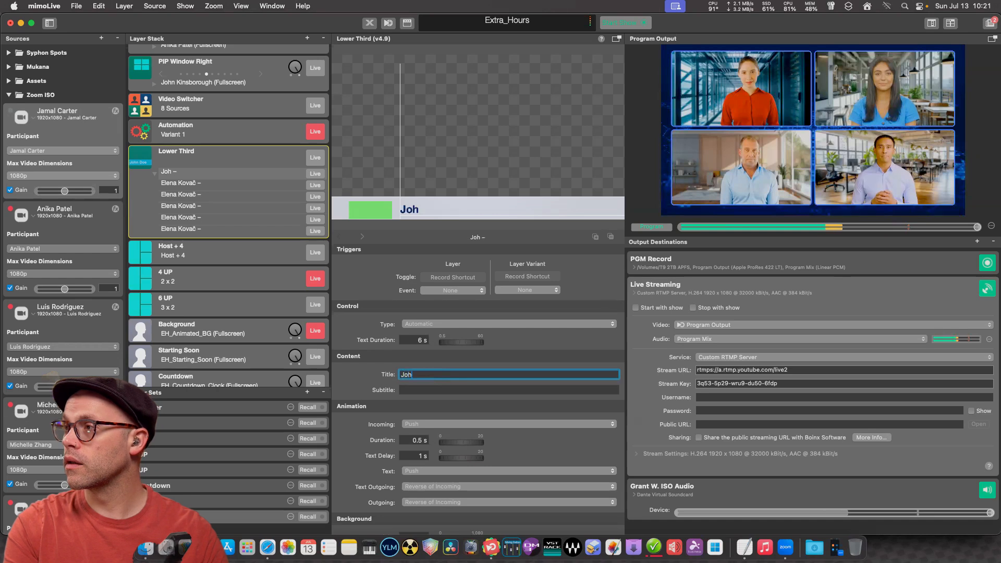
{"action": "type", "text": "n Doe"}
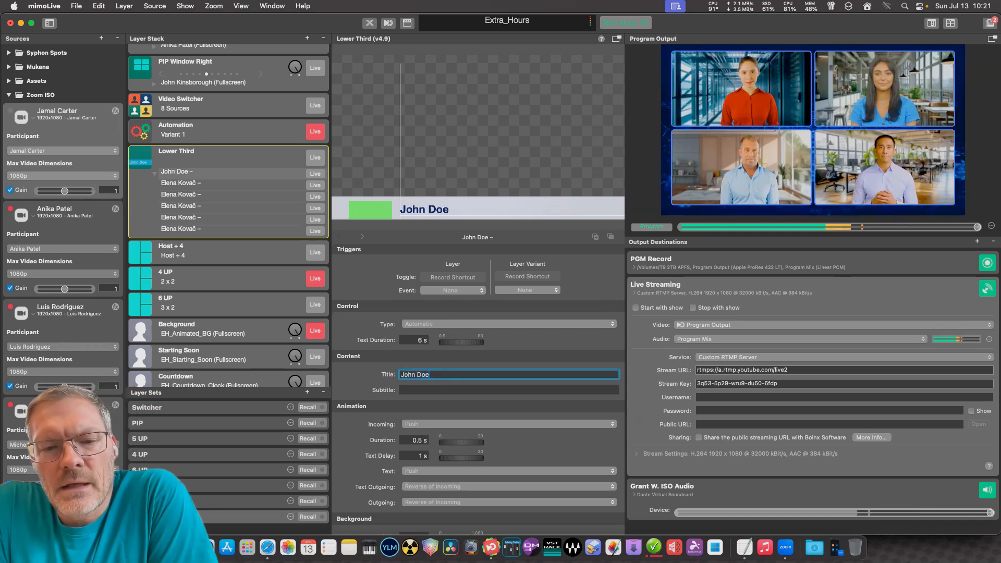
{"action": "left_click", "coordinate": [181, 184]}
{"action": "left_click", "coordinate": [176, 172]}
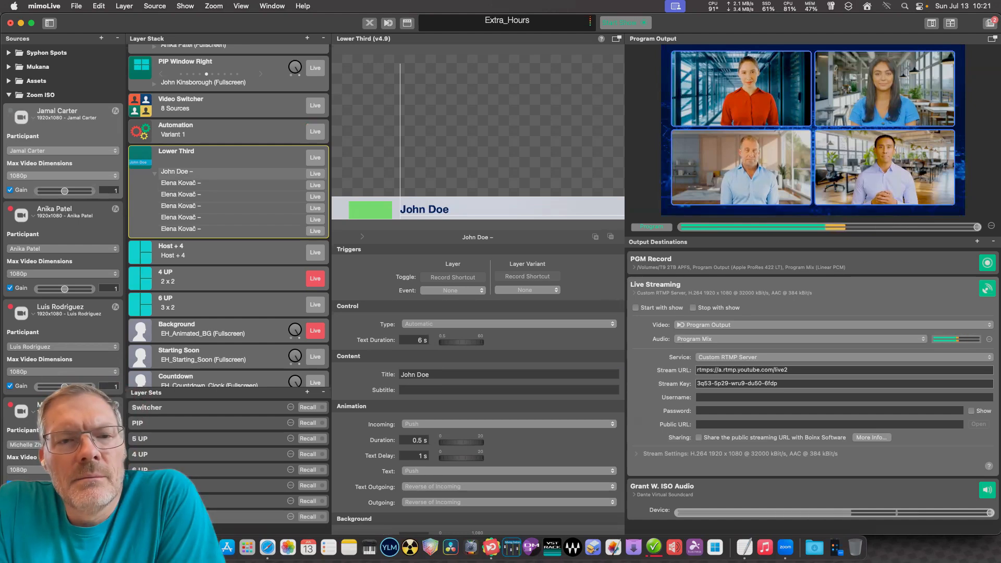
Set the Automation layer live and change its script debugging mode to Single Step.
{"action": "left_click", "coordinate": [230, 131]}
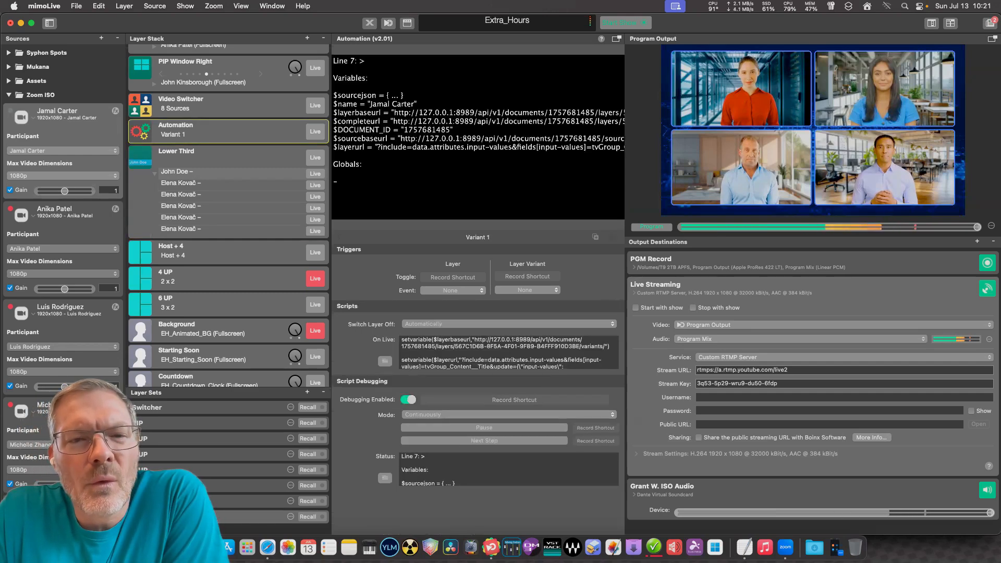
{"action": "left_click", "coordinate": [230, 156]}
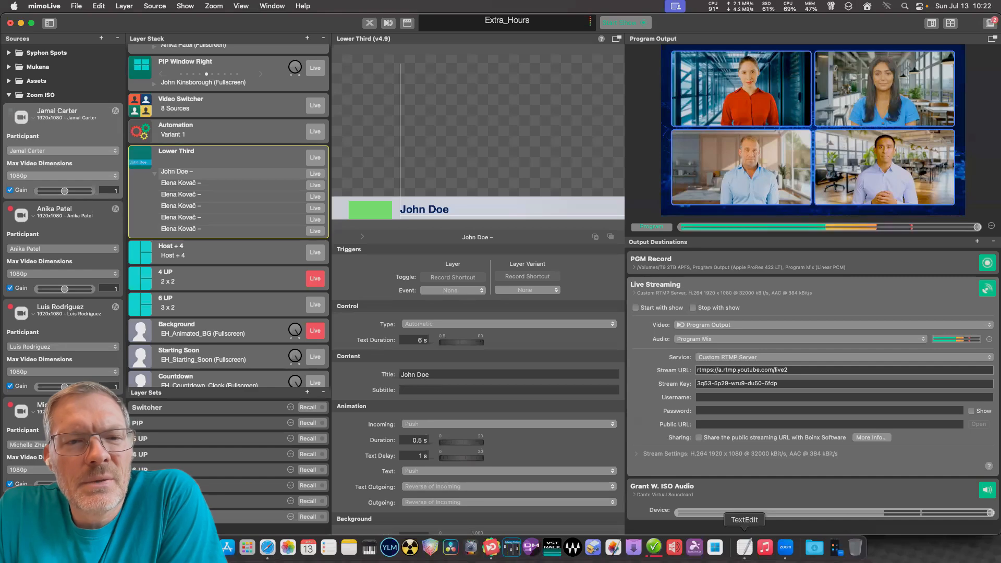
{"action": "key", "text": "Up"}
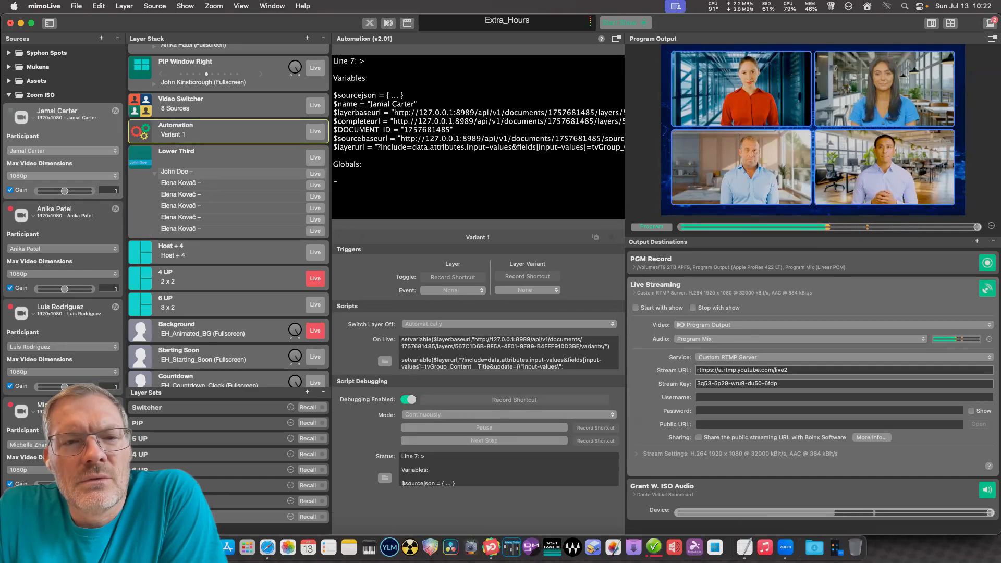
{"action": "key", "text": "super+Return"}
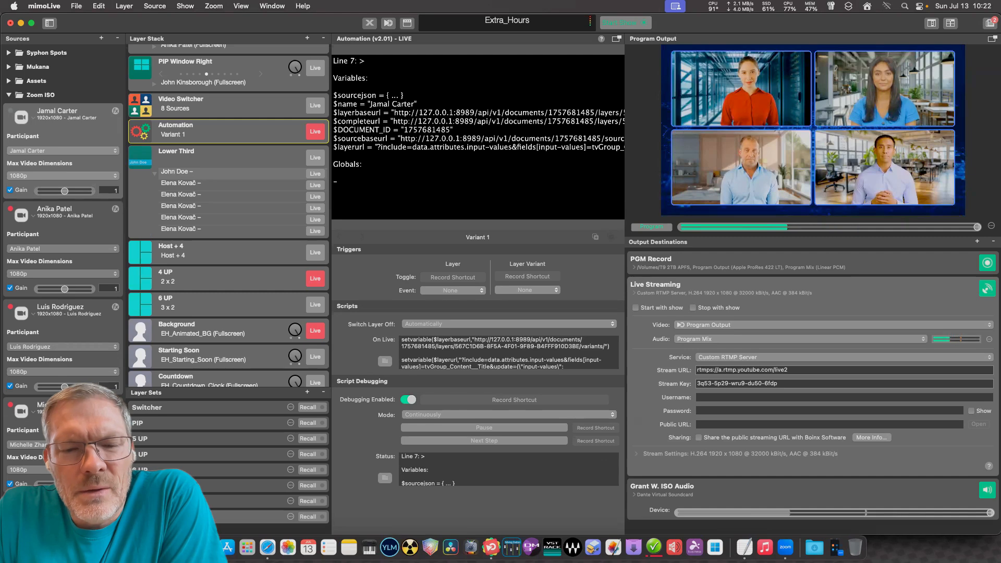
{"action": "left_click", "coordinate": [509, 415]}
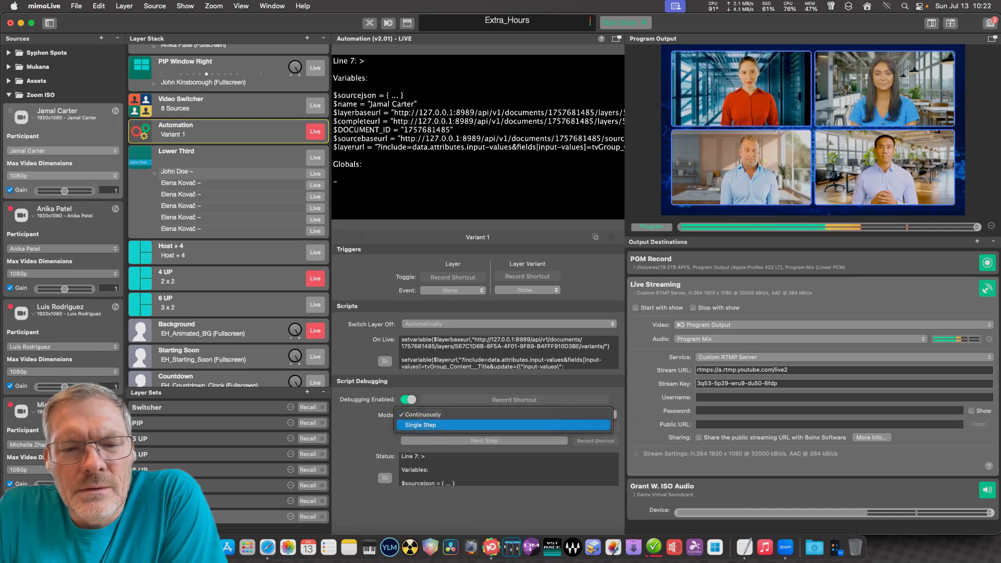
{"action": "left_click", "coordinate": [420, 425]}
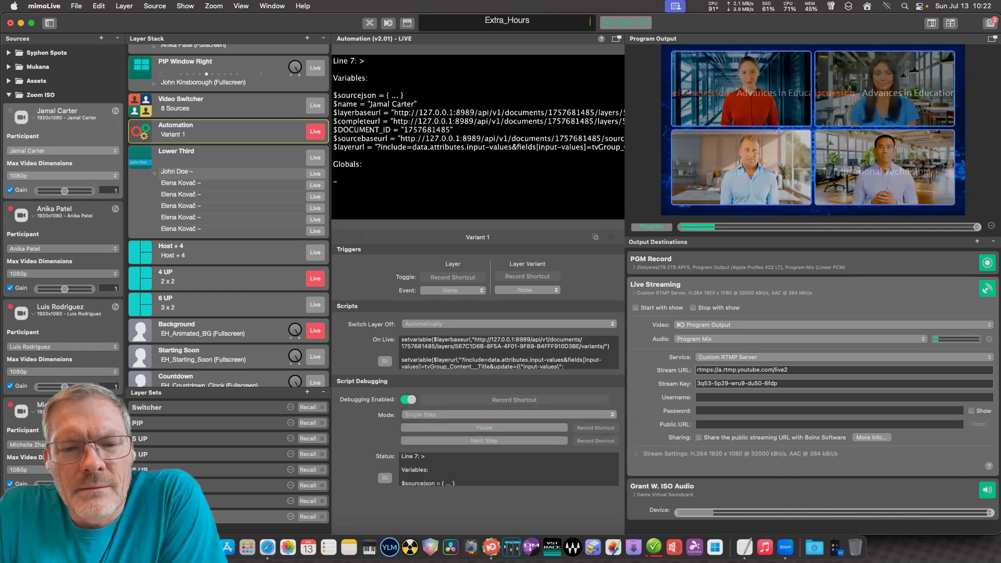
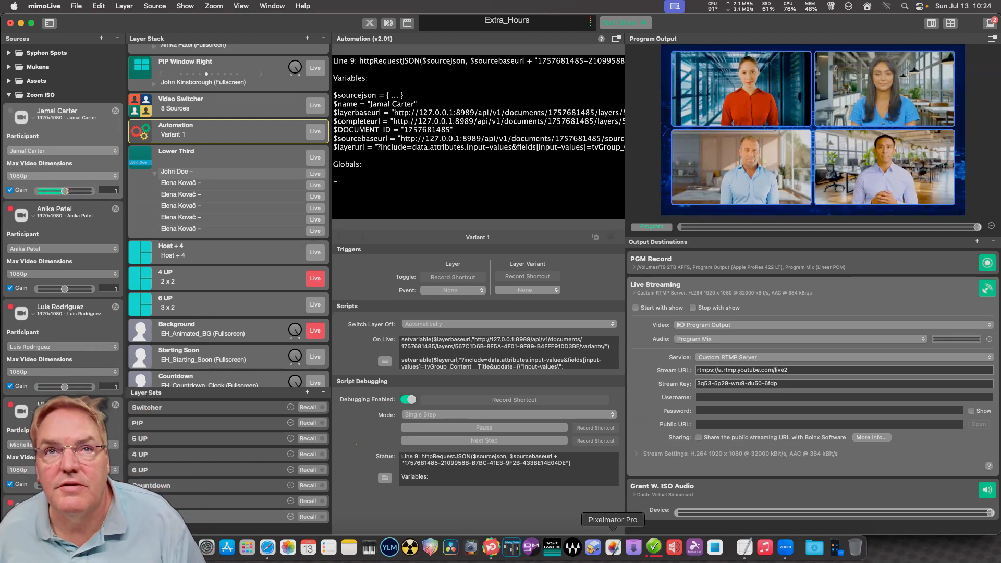
Switch to TextEdit and review the variable definitions at the start of mimoLive_Auto_Name_Script.txt.
{"action": "left_click", "coordinate": [745, 547]}
{"action": "left_click", "coordinate": [698, 412]}
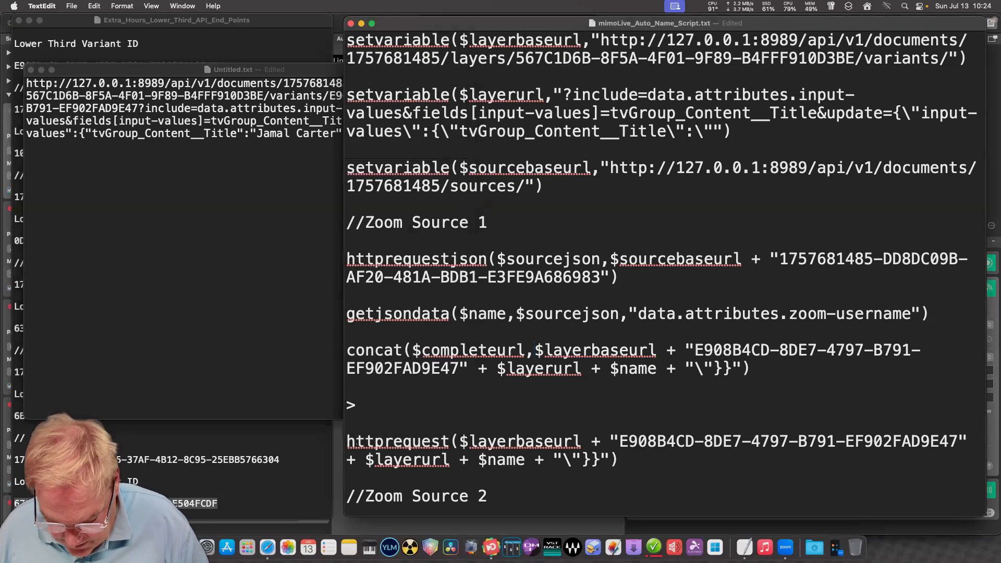
{"action": "left_click", "coordinate": [544, 186]}
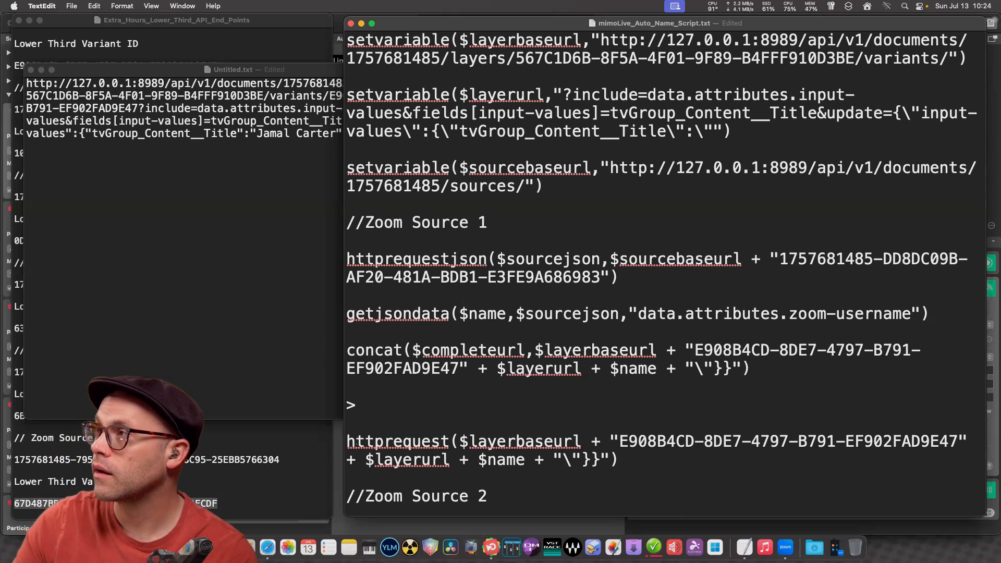
{"action": "left_click", "coordinate": [600, 40]}
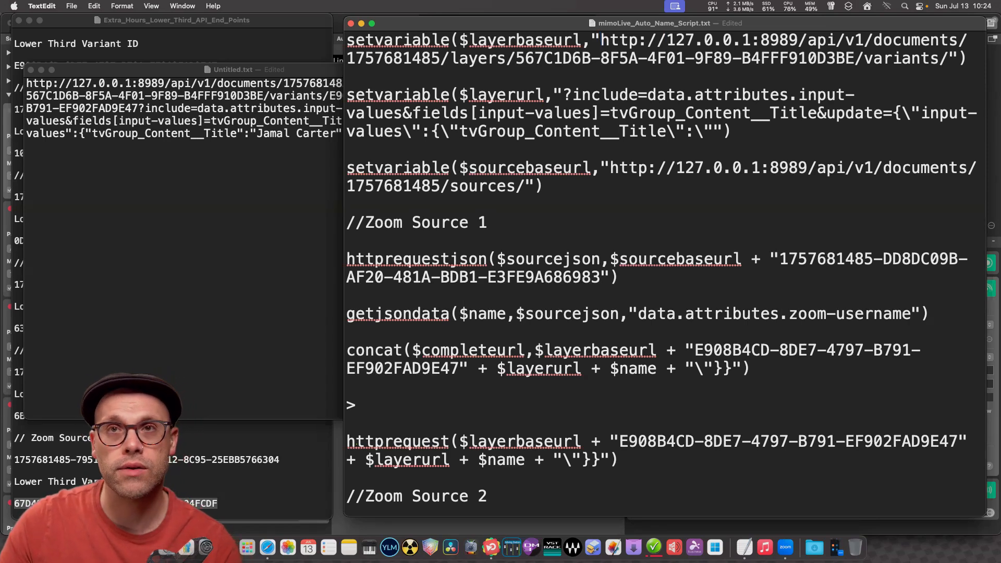
{"action": "left_click_drag", "start_coordinate": [730, 23], "coordinate": [726, 23]}
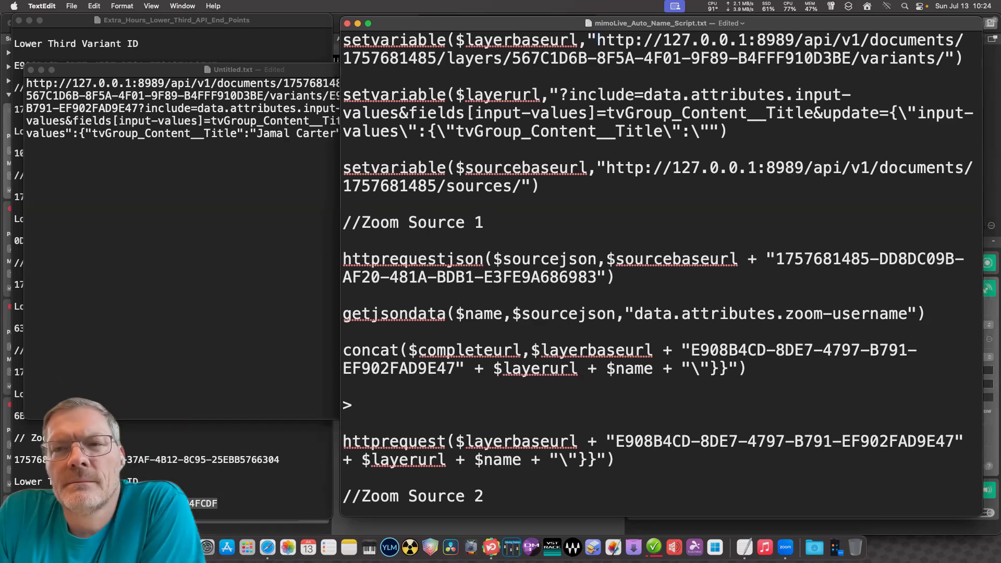
{"action": "left_click", "coordinate": [530, 58]}
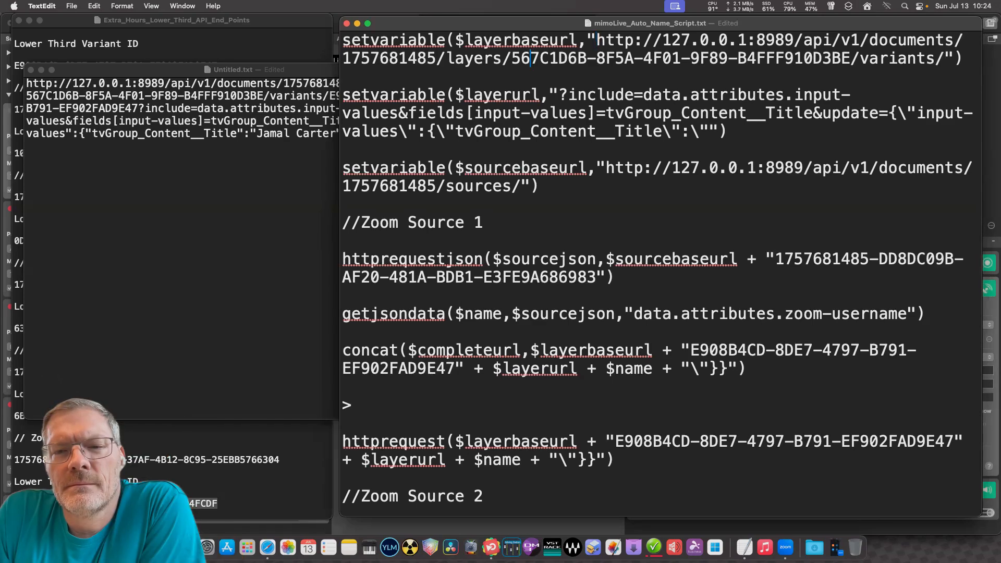
{"action": "left_click", "coordinate": [122, 6]}
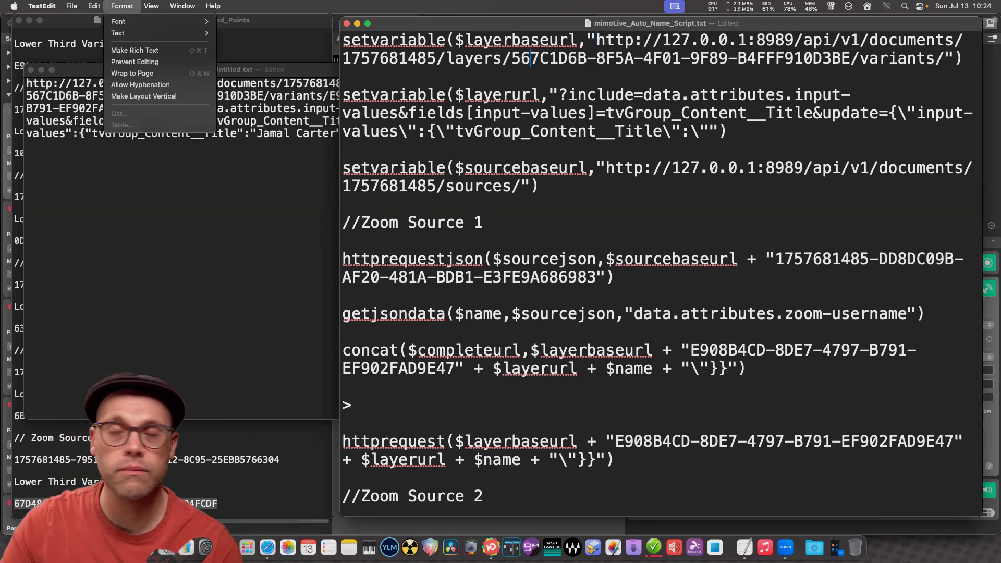
{"action": "mouse_move", "coordinate": [156, 22]}
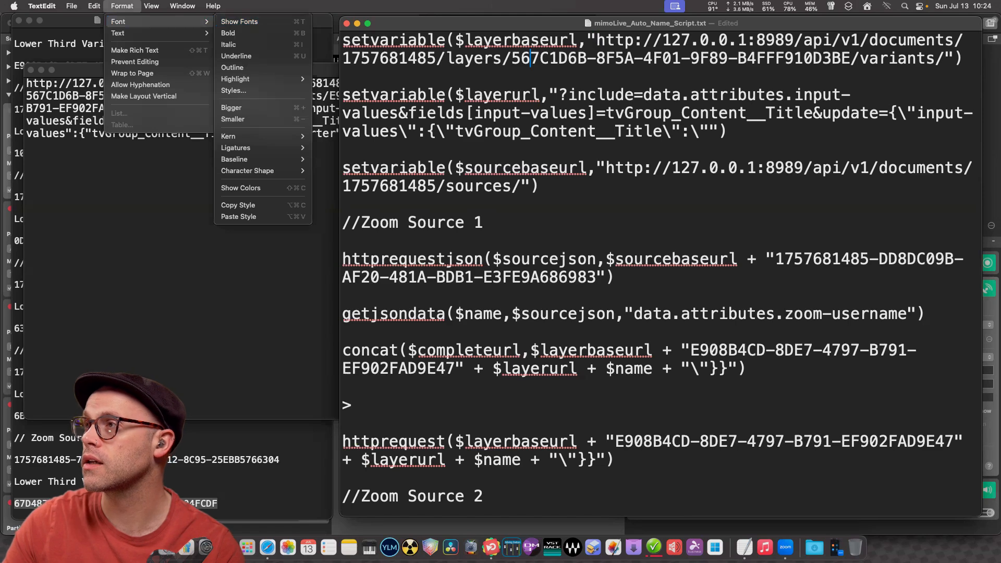
{"action": "key", "text": "Escape"}
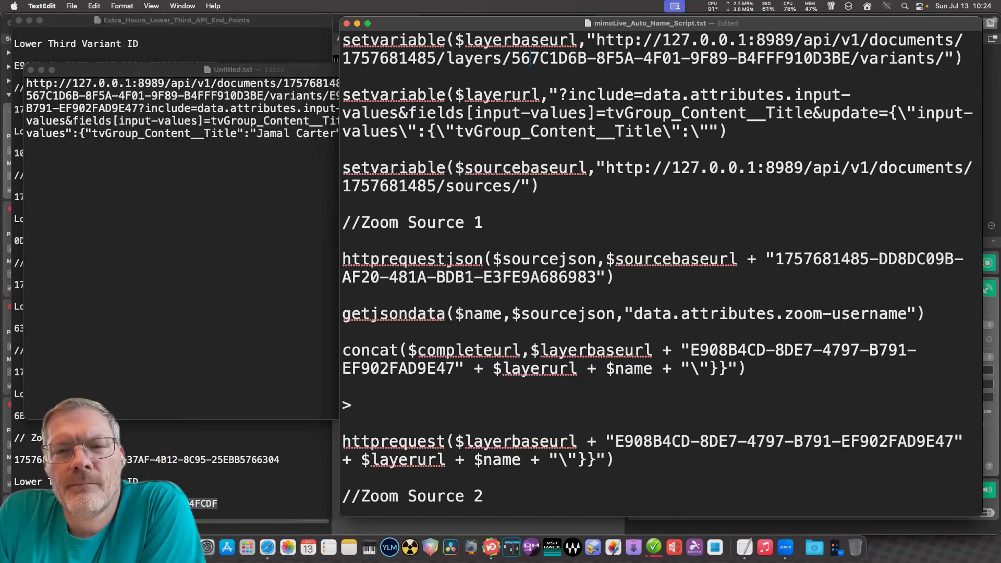
{"action": "left_click", "coordinate": [483, 58]}
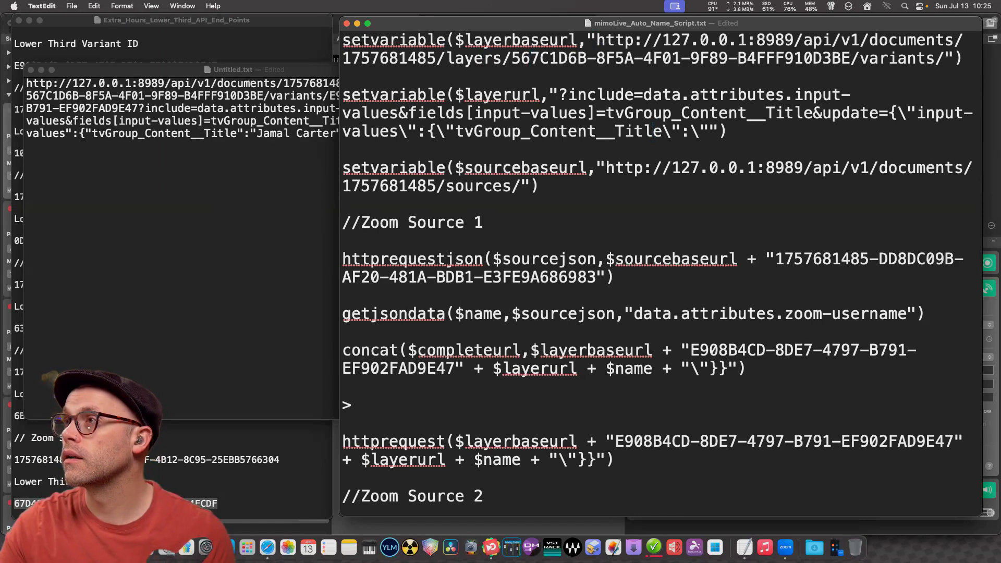
{"action": "left_click", "coordinate": [122, 6]}
{"action": "left_click", "coordinate": [122, 6]}
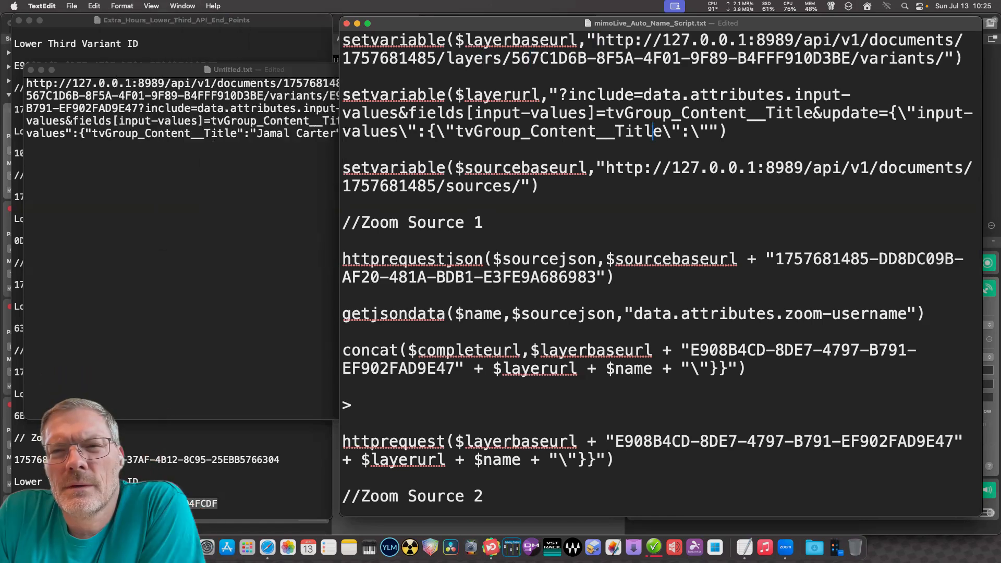
Change the typeface of mimoLive_Auto_Name_Script.txt to Inconsolata using the Fonts window, then close that window.
{"action": "left_click", "coordinate": [122, 6]}
{"action": "mouse_move", "coordinate": [118, 21]}
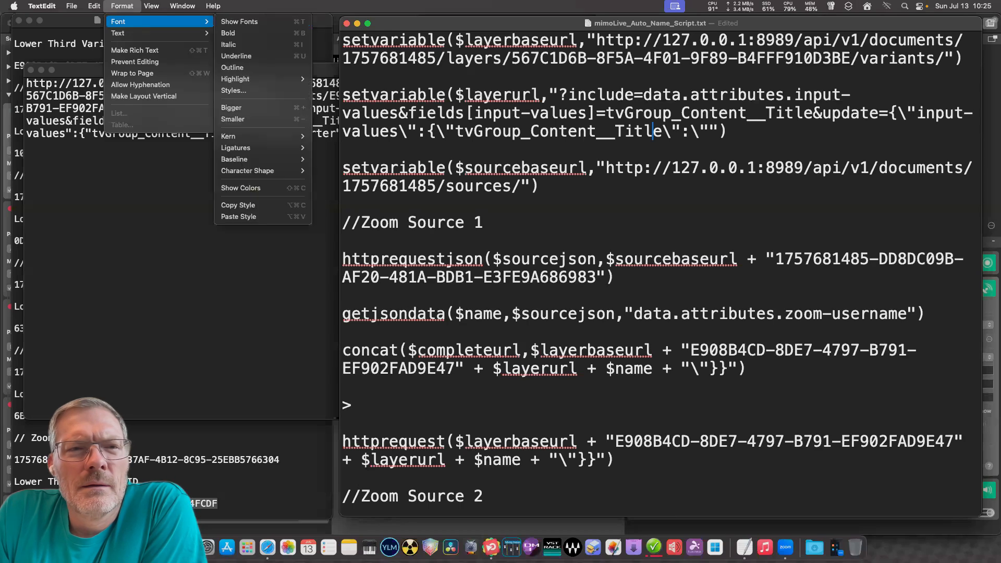
{"action": "left_click", "coordinate": [237, 21]}
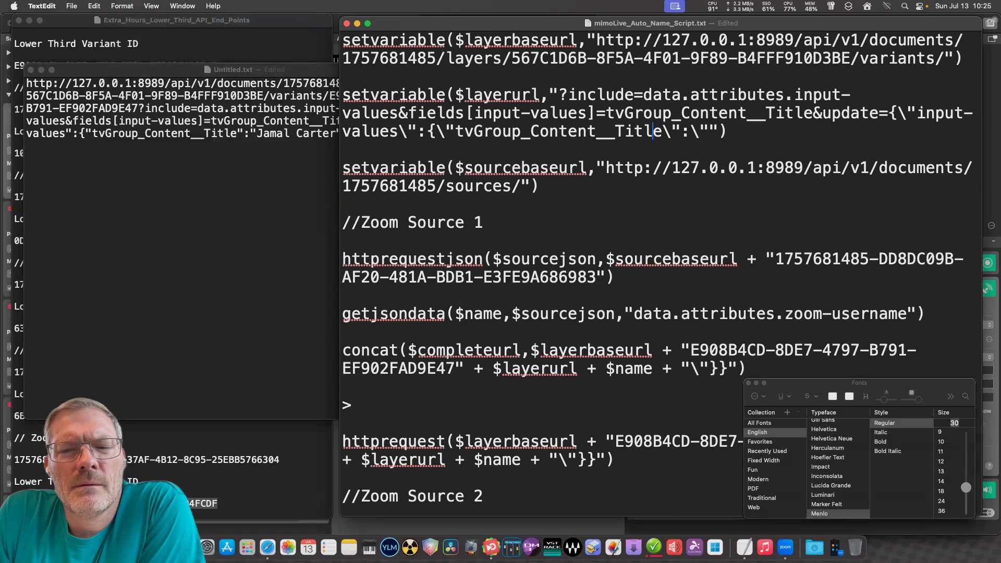
{"action": "left_click_drag", "start_coordinate": [834, 383], "coordinate": [545, 252]}
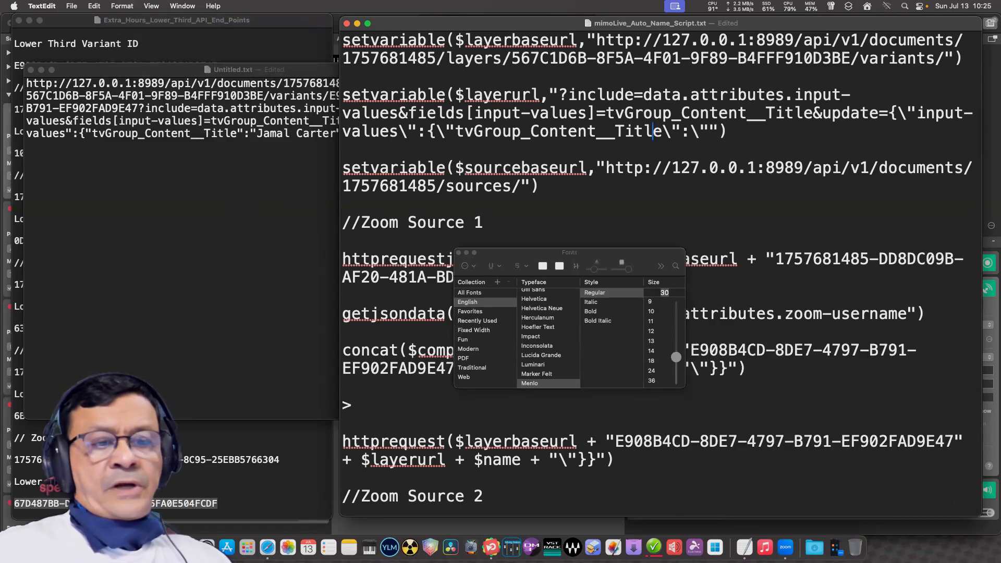
{"action": "left_click", "coordinate": [653, 131]}
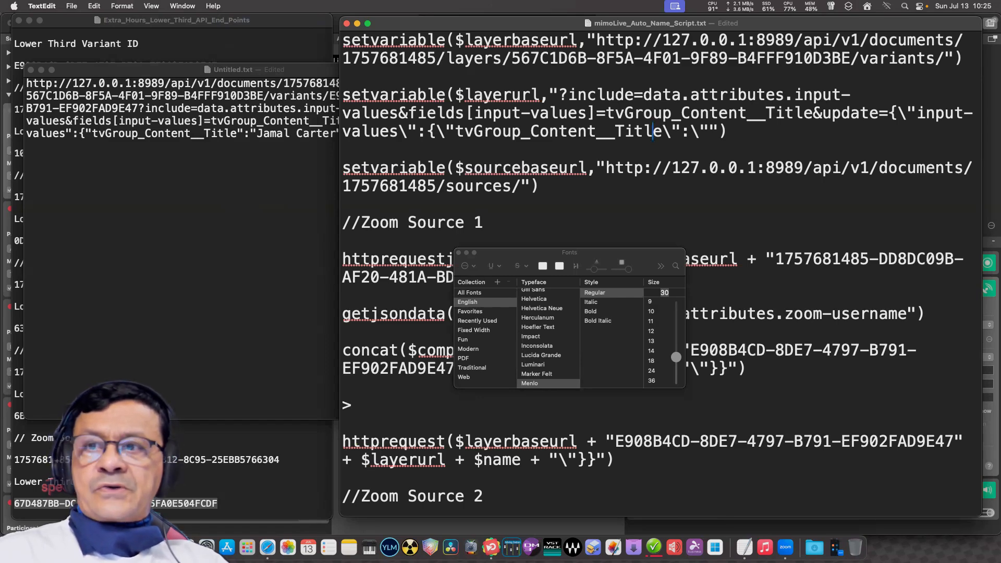
{"action": "left_click", "coordinate": [536, 345]}
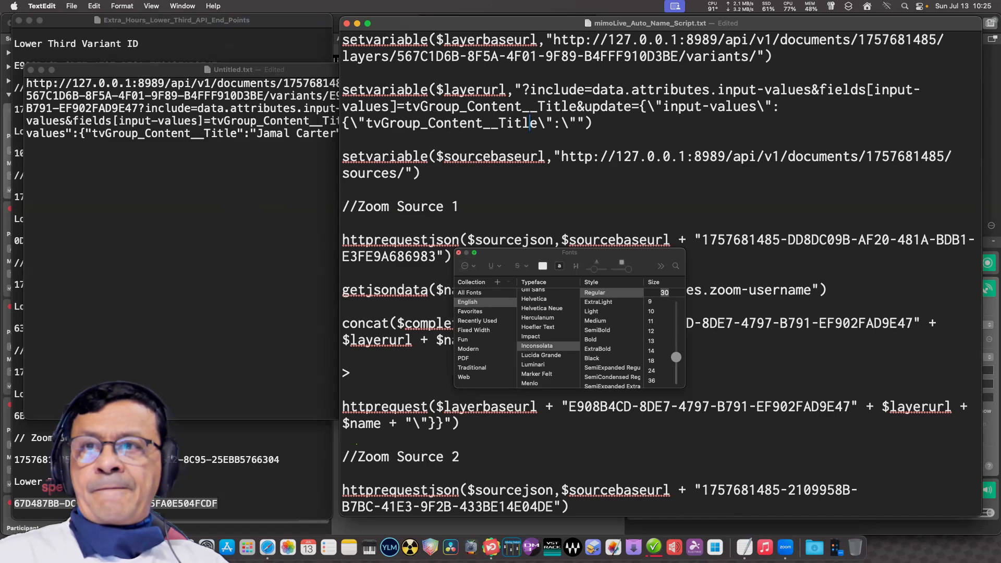
{"action": "key", "text": "super+t"}
{"action": "left_click", "coordinate": [343, 307]}
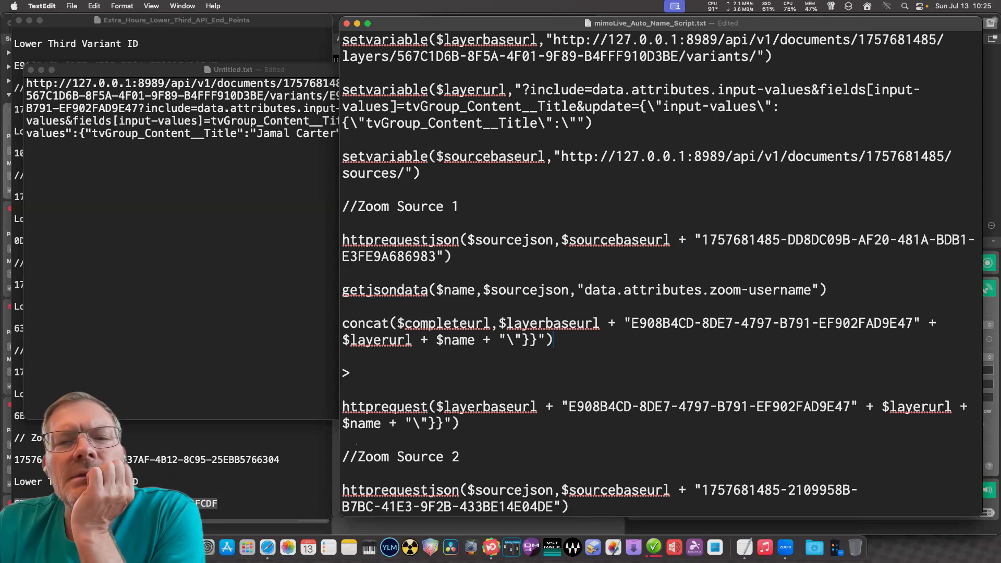
{"action": "type", "text": "\""}
{"action": "key", "text": "BackSpace"}
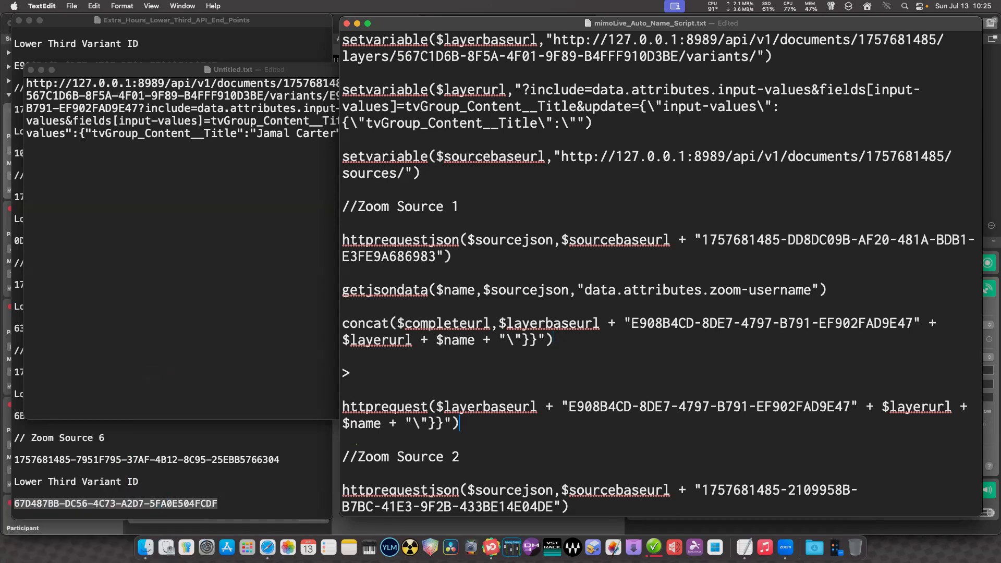
Change the script's typeface to Helvetica Neue and move the Fonts window clear of the script.
{"action": "left_click", "coordinate": [122, 5]}
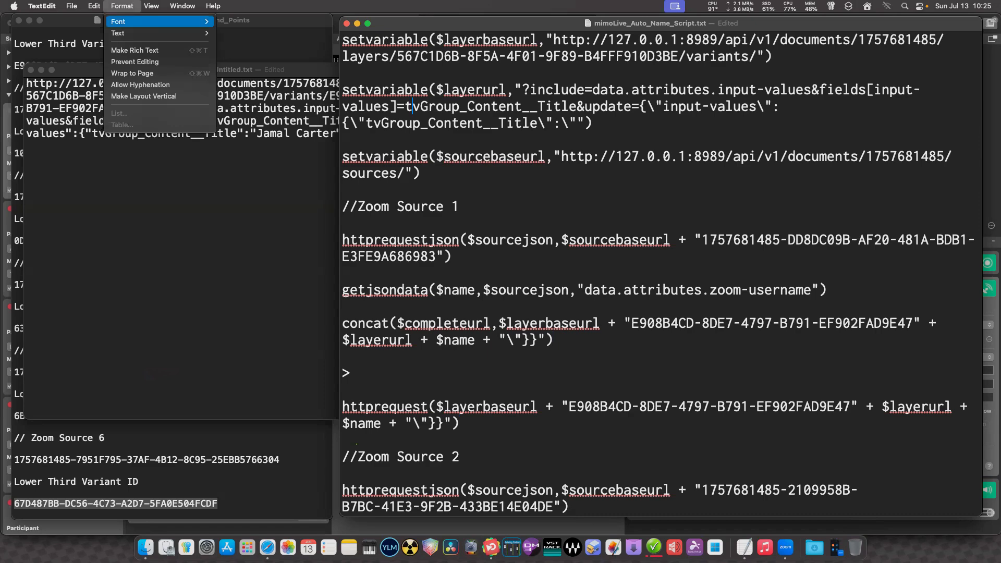
{"action": "mouse_move", "coordinate": [157, 21]}
{"action": "key", "text": "super+t"}
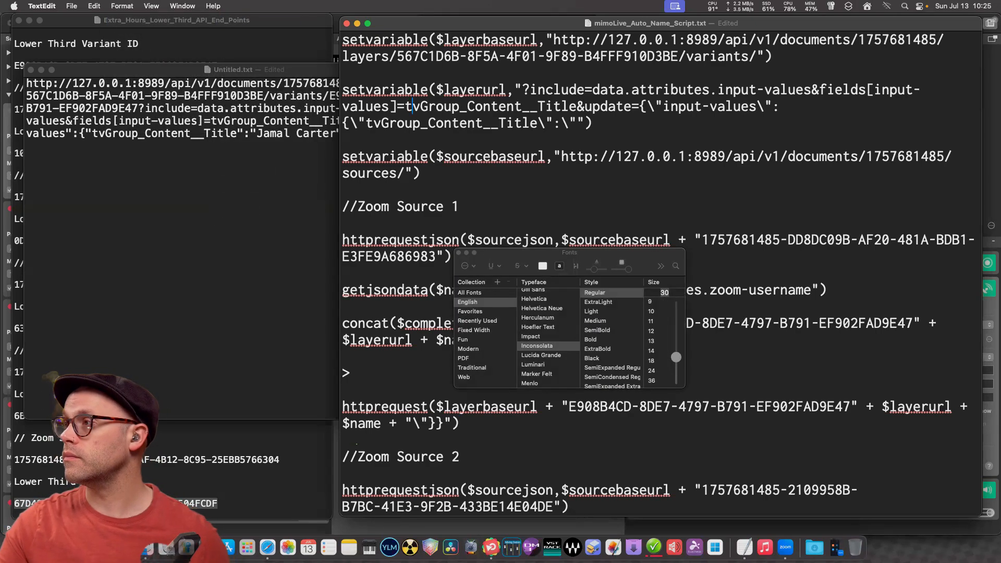
{"action": "scroll", "coordinate": [548, 336], "scroll_direction": "up", "scroll_amount": 1}
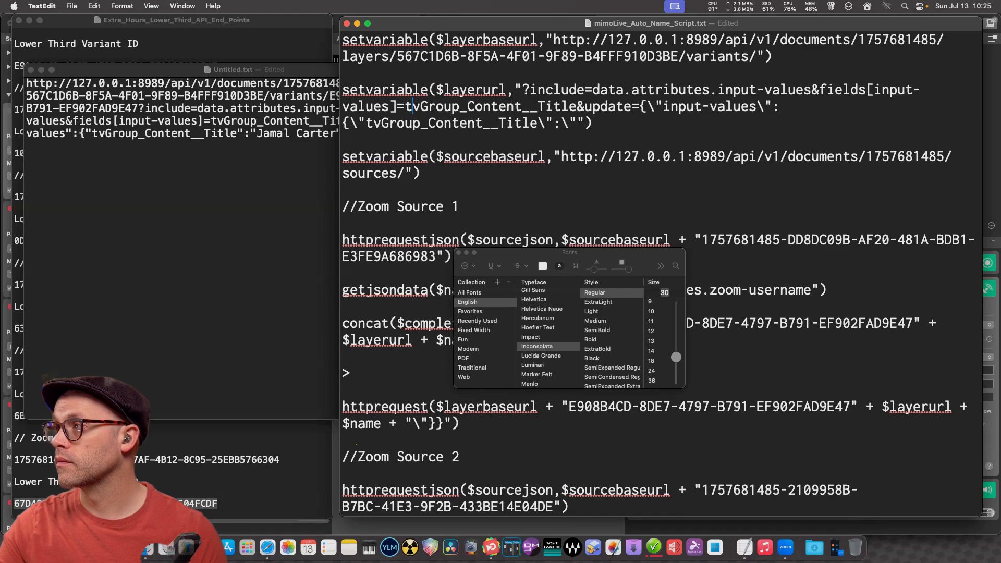
{"action": "left_click", "coordinate": [542, 309]}
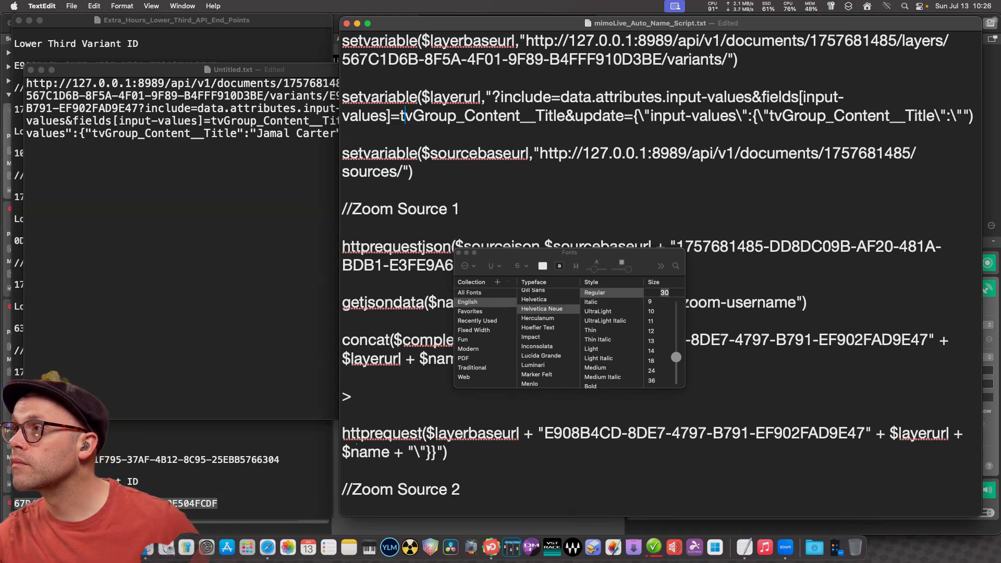
{"action": "left_click_drag", "start_coordinate": [569, 252], "coordinate": [158, 175]}
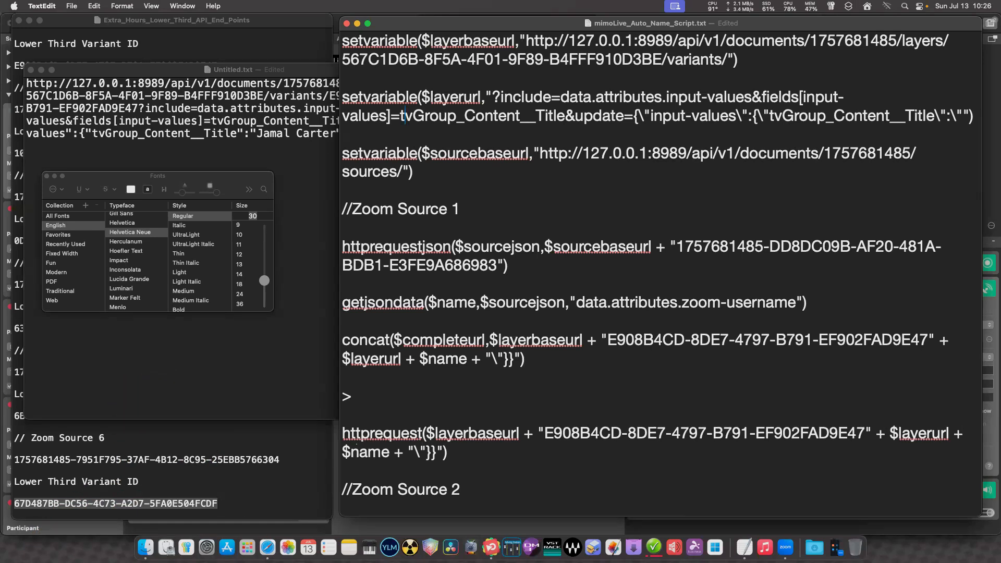
Try two double quotes after the Zoom Source 1 httprequest line, remove them, and review the remaining Zoom source blocks.
{"action": "left_click", "coordinate": [447, 451]}
{"action": "type", "text": "\"\""}
{"action": "key", "text": "BackSpace"}
{"action": "key", "text": "BackSpace"}
{"action": "scroll", "coordinate": [598, 135], "scroll_direction": "down", "scroll_amount": 10}
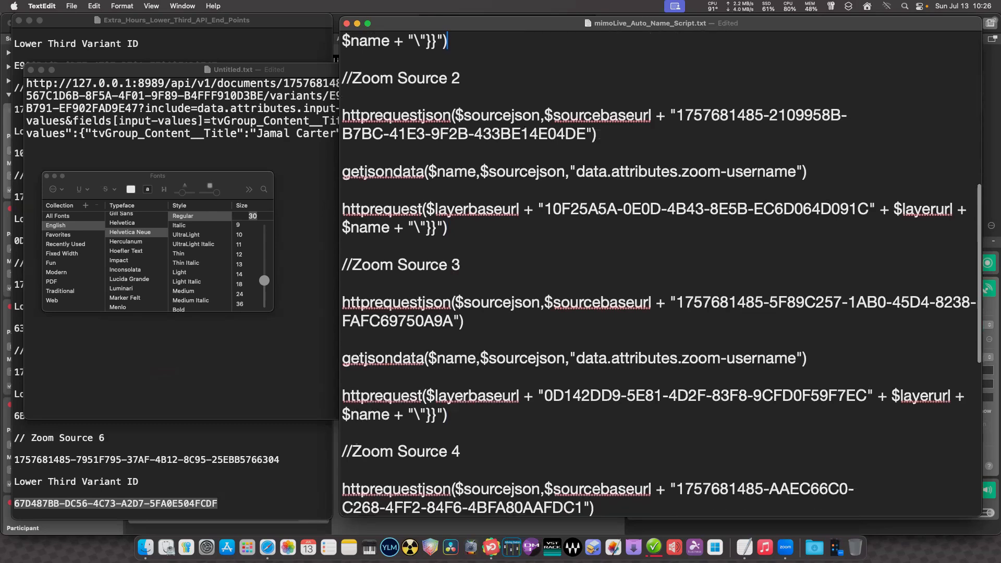
{"action": "scroll", "coordinate": [599, 134], "scroll_direction": "down", "scroll_amount": 12}
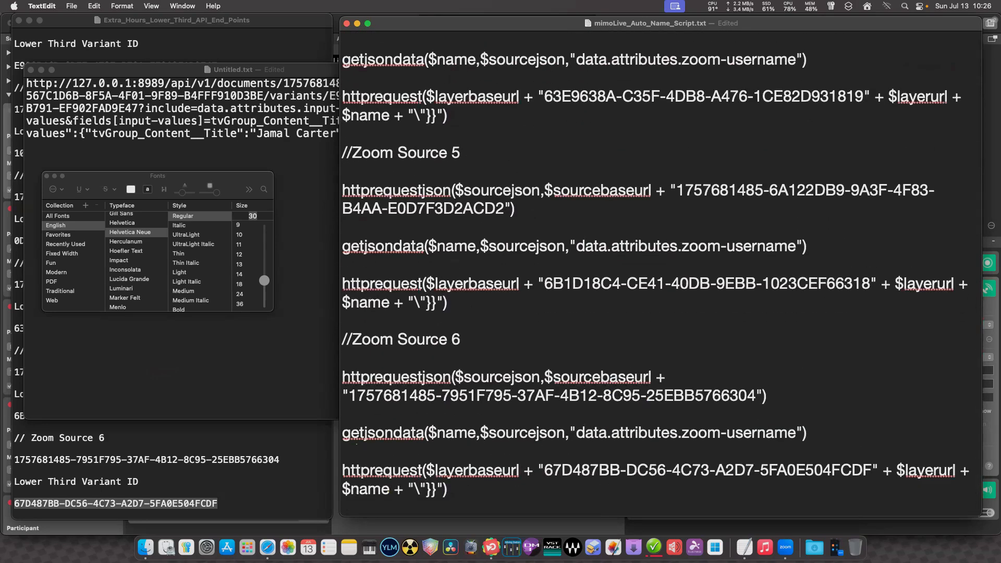
{"action": "scroll", "coordinate": [598, 135], "scroll_direction": "up", "scroll_amount": 20}
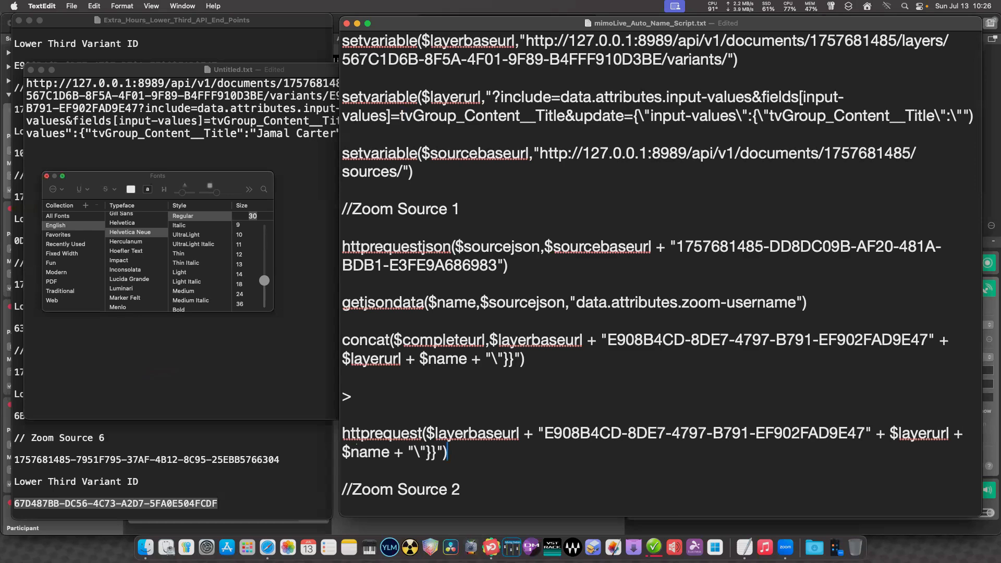
Set the script's typeface back to Inconsolata and close the Fonts window.
{"action": "left_click", "coordinate": [125, 269]}
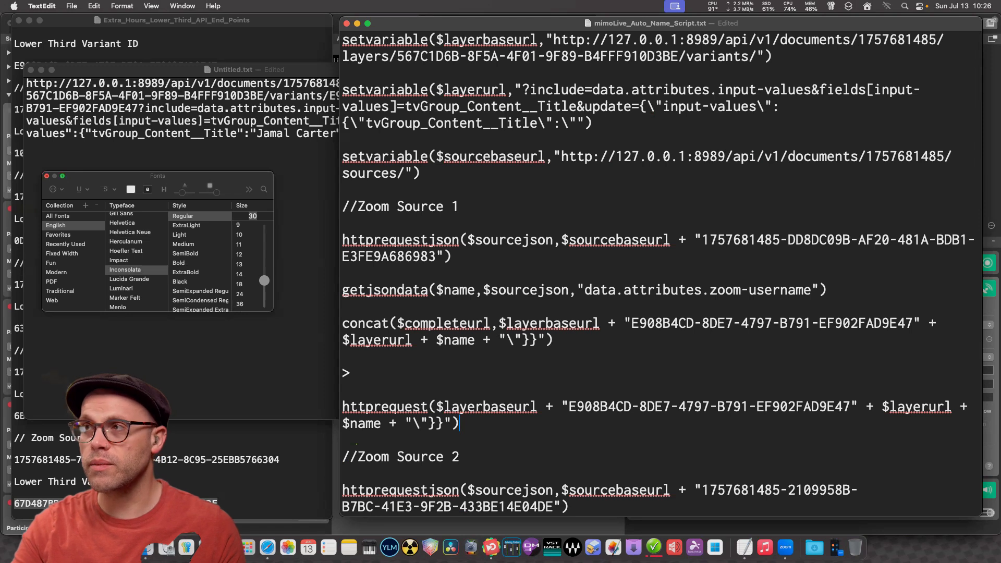
{"action": "left_click", "coordinate": [420, 290]}
{"action": "key", "text": "cmd+t"}
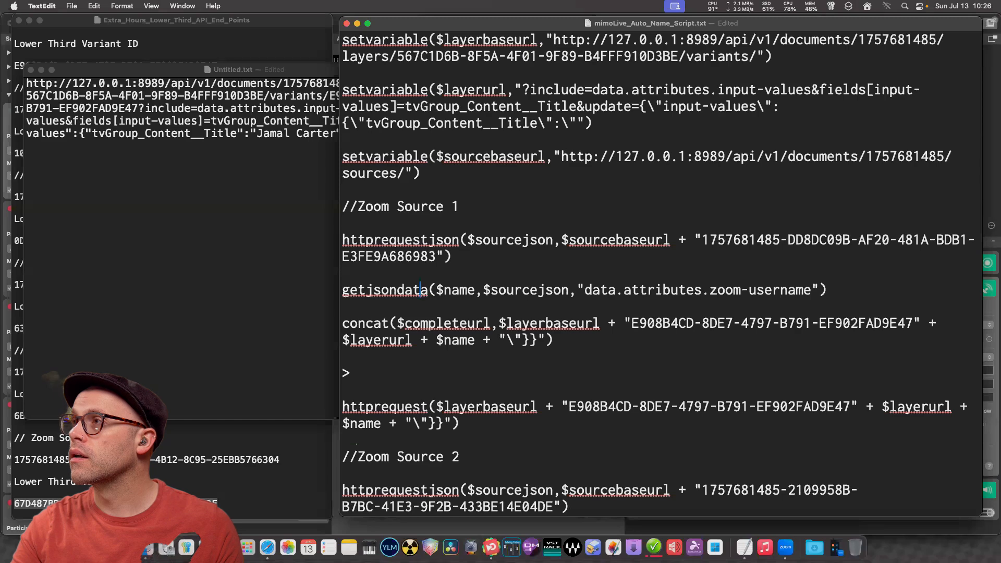
{"action": "scroll", "coordinate": [659, 276], "scroll_direction": "down", "scroll_amount": 5}
{"action": "scroll", "coordinate": [659, 276], "scroll_direction": "up", "scroll_amount": 5}
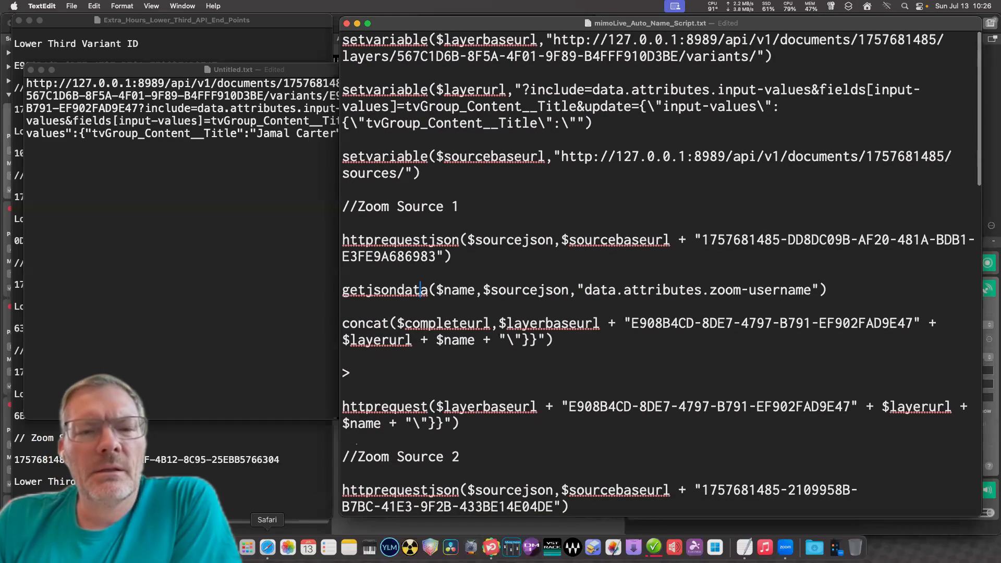
Switch to Safari and search the web for bbedit in a new tab.
{"action": "left_click", "coordinate": [267, 548]}
{"action": "key", "text": "super+y"}
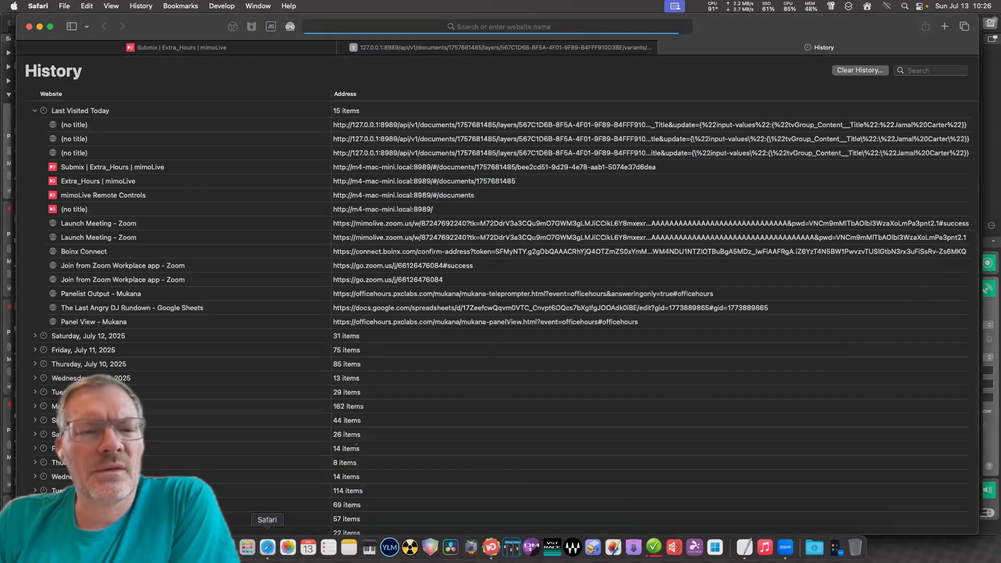
{"action": "key", "text": "super+l"}
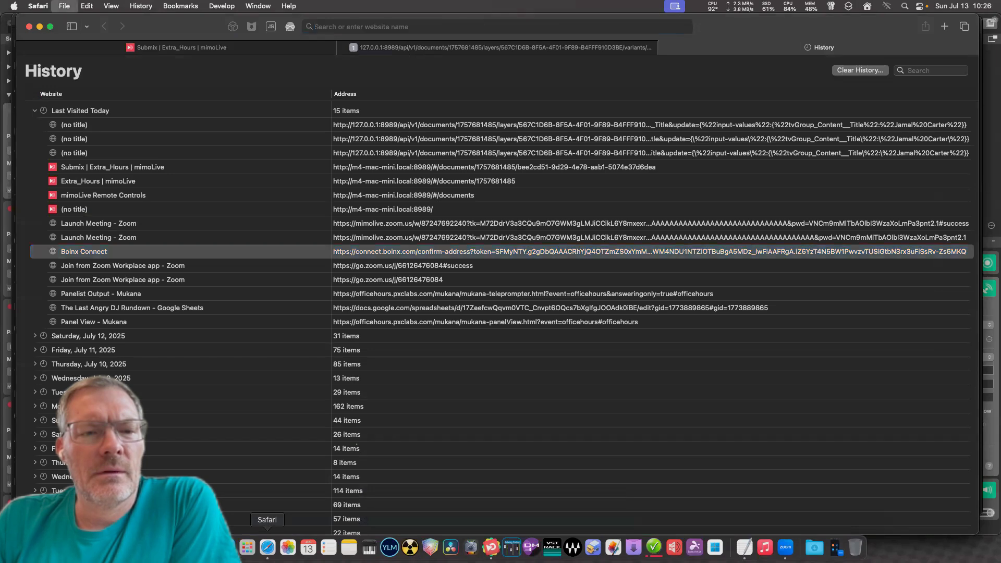
{"action": "type", "text": "bbedit"}
{"action": "key", "text": "Return"}
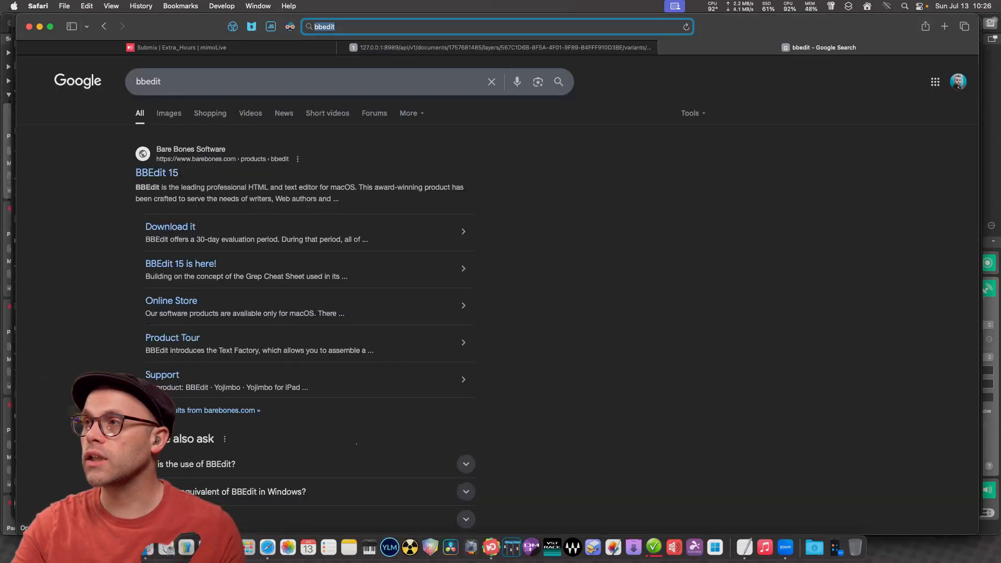
Open the Bare Bones BBEdit 15 product page, close the search results tab, and start the free BBEdit download.
{"action": "left_click", "coordinate": [156, 173], "text": "super"}
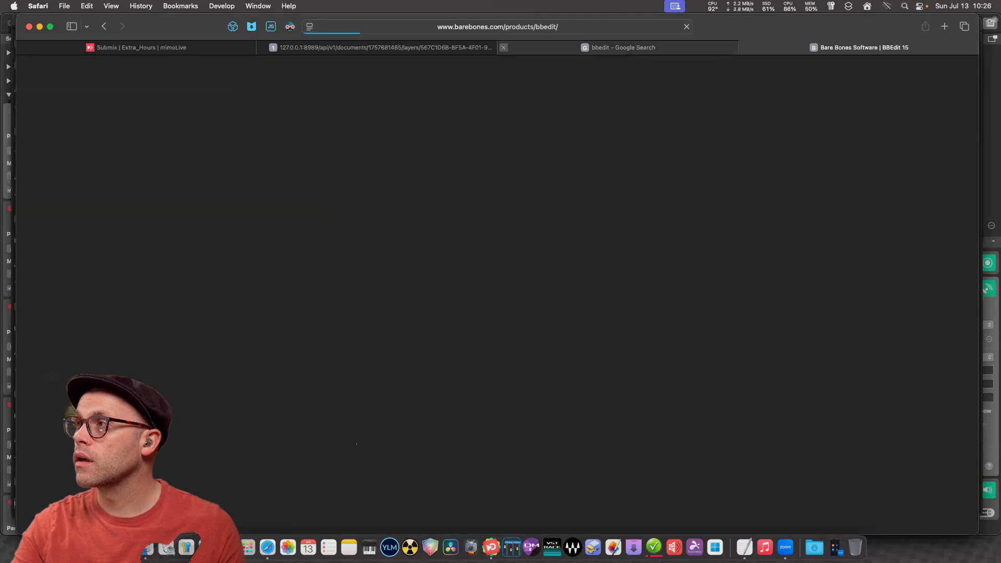
{"action": "left_click", "coordinate": [503, 48]}
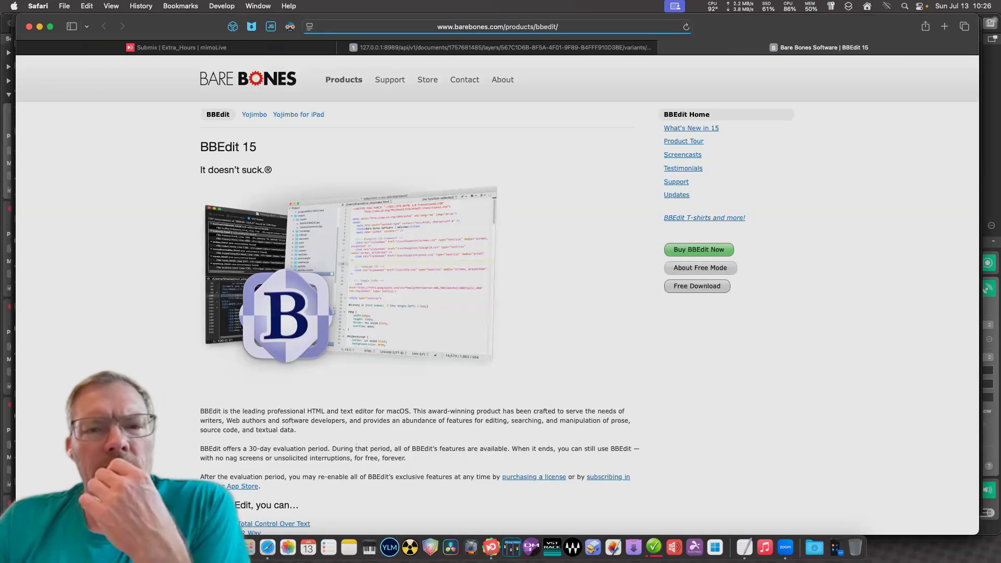
{"action": "left_click", "coordinate": [696, 286]}
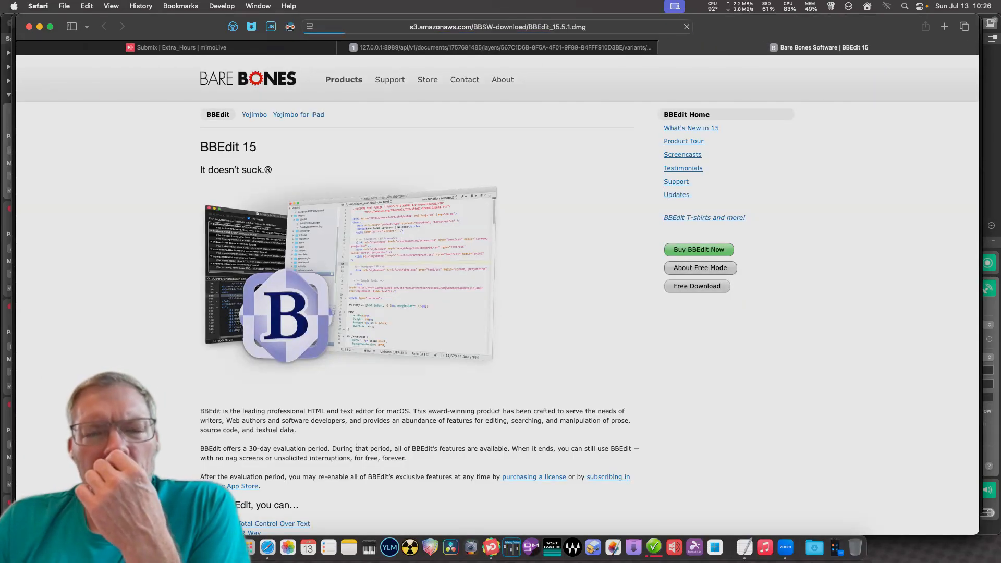
{"action": "key", "text": "Return"}
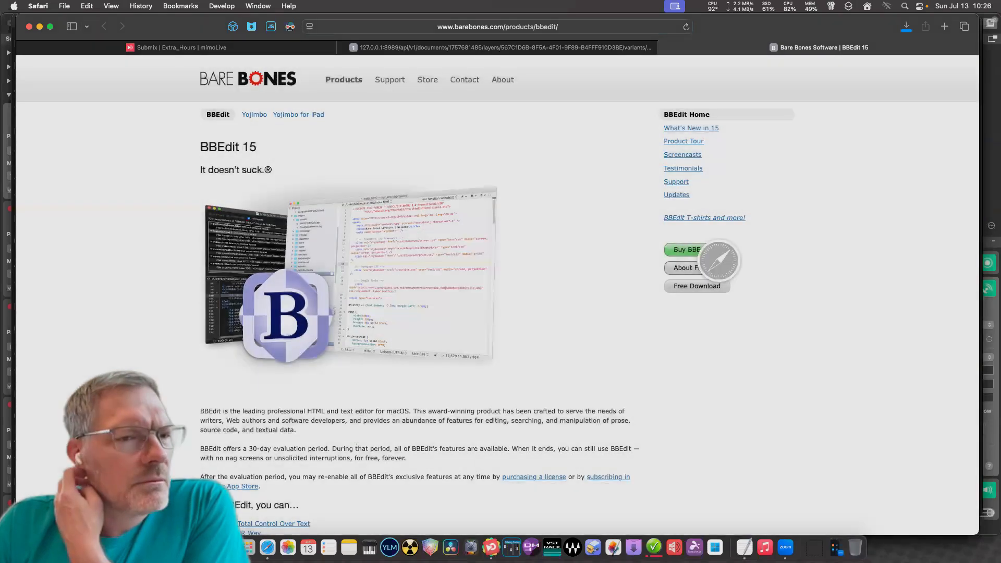
Open the downloaded BBEdit_15.5.1.dmg, install BBEdit in the Applications folder, and launch it.
{"action": "left_click", "coordinate": [814, 548]}
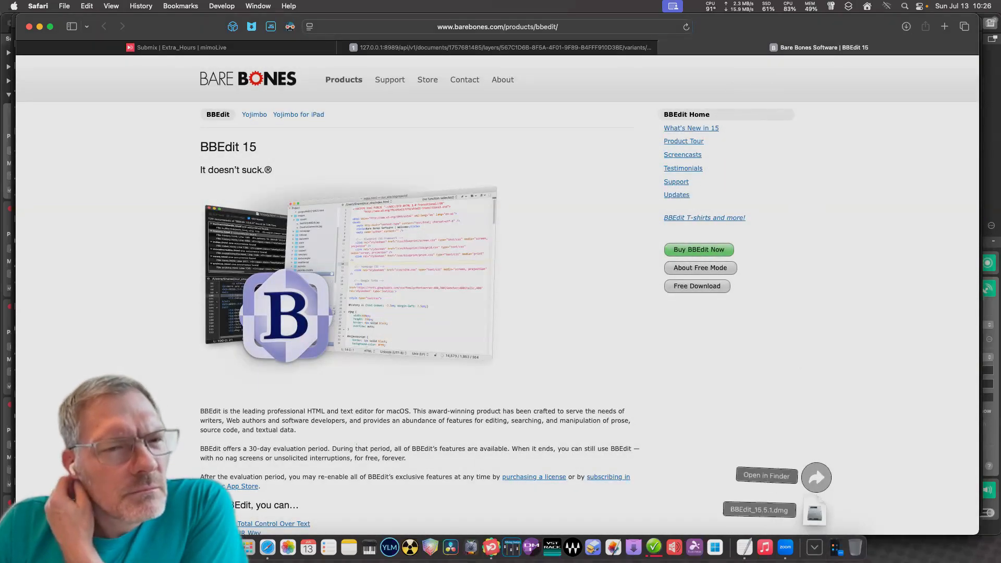
{"action": "left_click", "coordinate": [815, 511]}
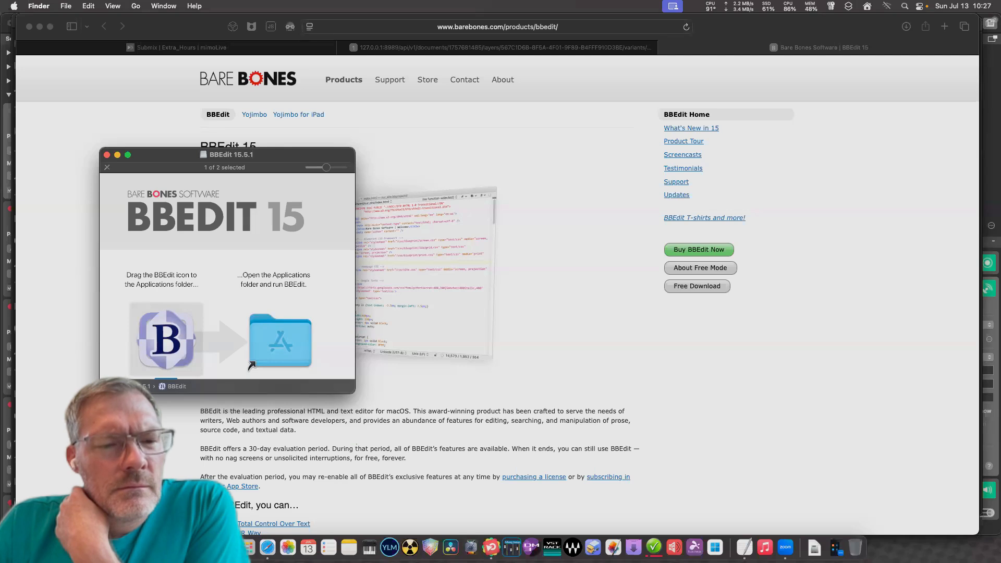
{"action": "key", "text": "super+space"}
{"action": "type", "text": "bb"}
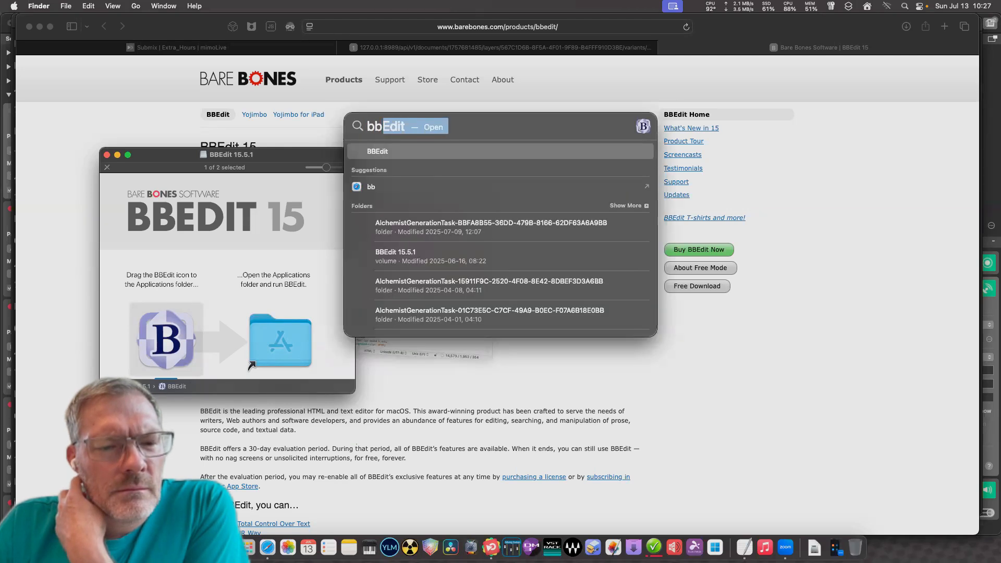
{"action": "key", "text": "Return"}
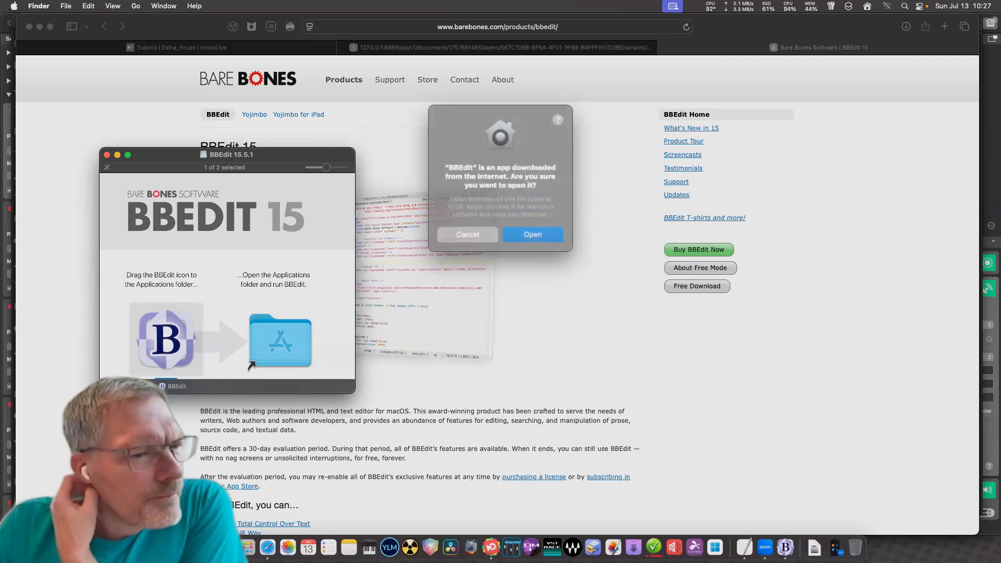
{"action": "key", "text": "Return"}
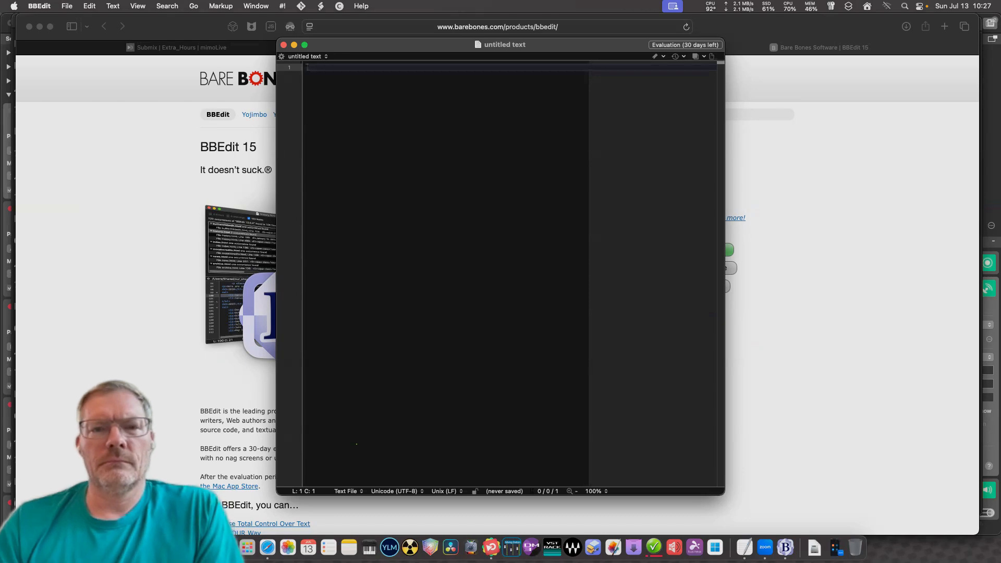
Copy the whole mimoLive_Auto_Name_Script.txt text from TextEdit into the untitled BBEdit document and slightly enlarge its window.
{"action": "left_click", "coordinate": [744, 547]}
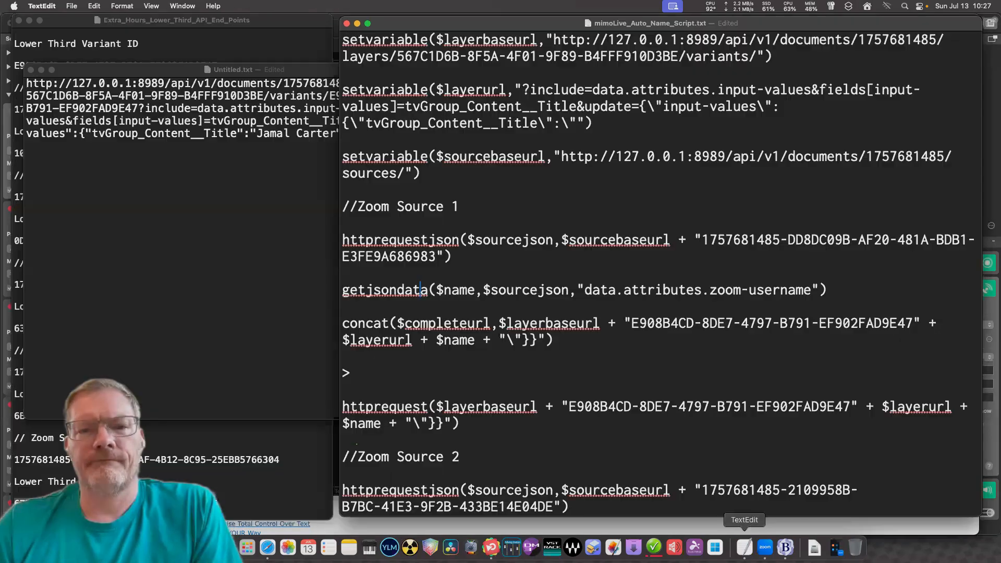
{"action": "key", "text": "super+a"}
{"action": "key", "text": "super+Tab"}
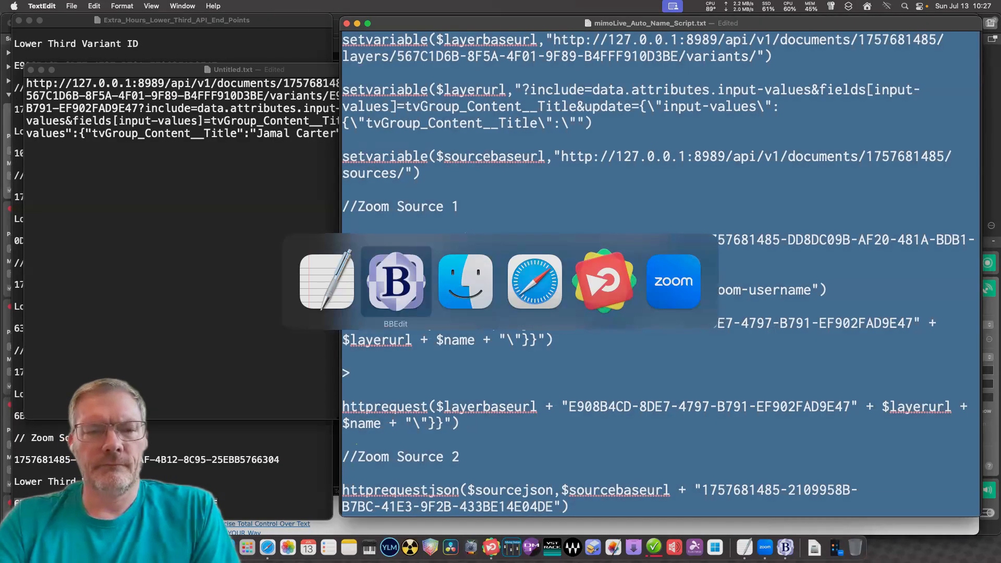
{"action": "key", "text": "super+v"}
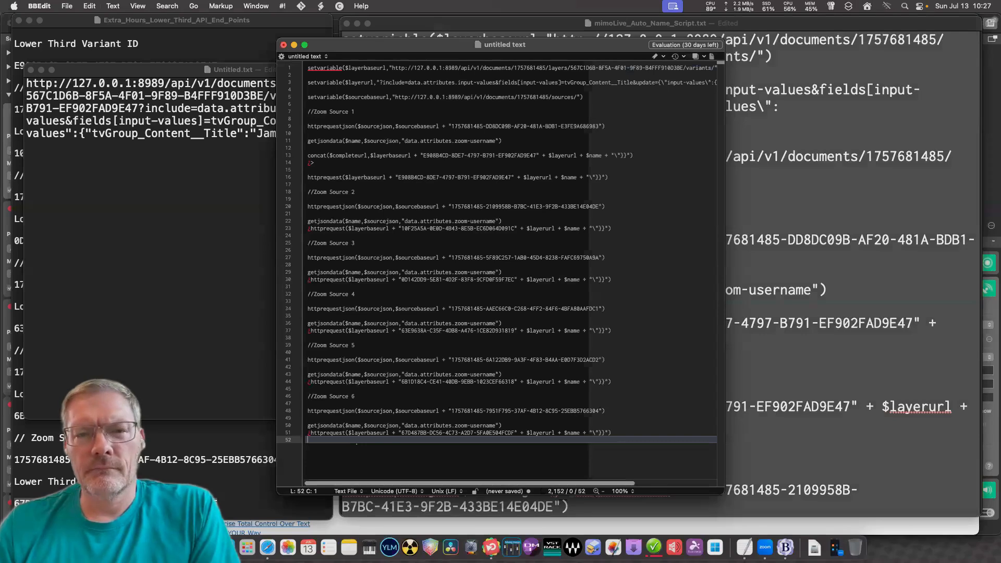
{"action": "mouse_move", "coordinate": [724, 495]}
{"action": "left_mouse_down"}
{"action": "mouse_move", "coordinate": [791, 498]}
{"action": "mouse_move", "coordinate": [683, 481]}
{"action": "mouse_move", "coordinate": [733, 502]}
{"action": "left_mouse_up"}
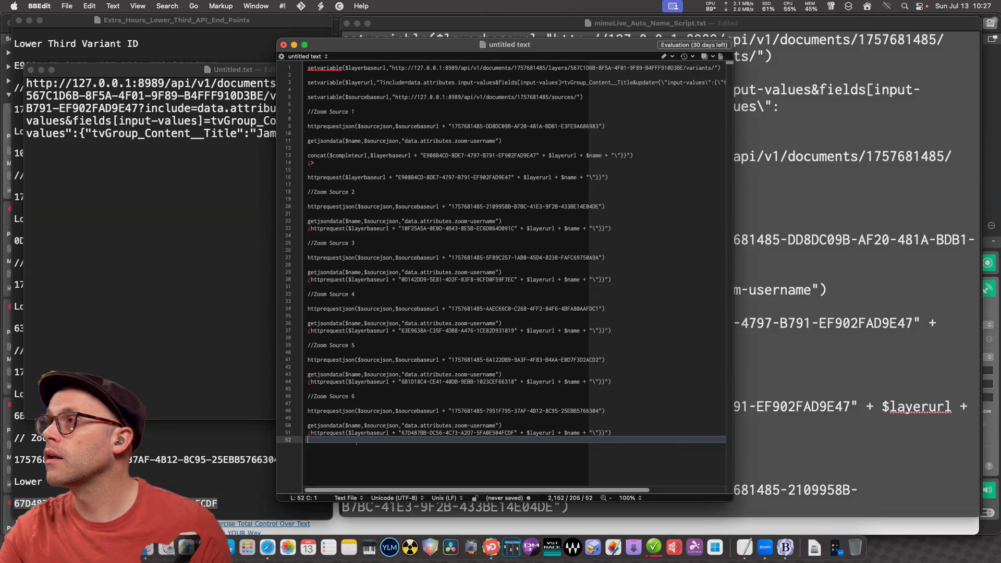
{"action": "left_click", "coordinate": [414, 126]}
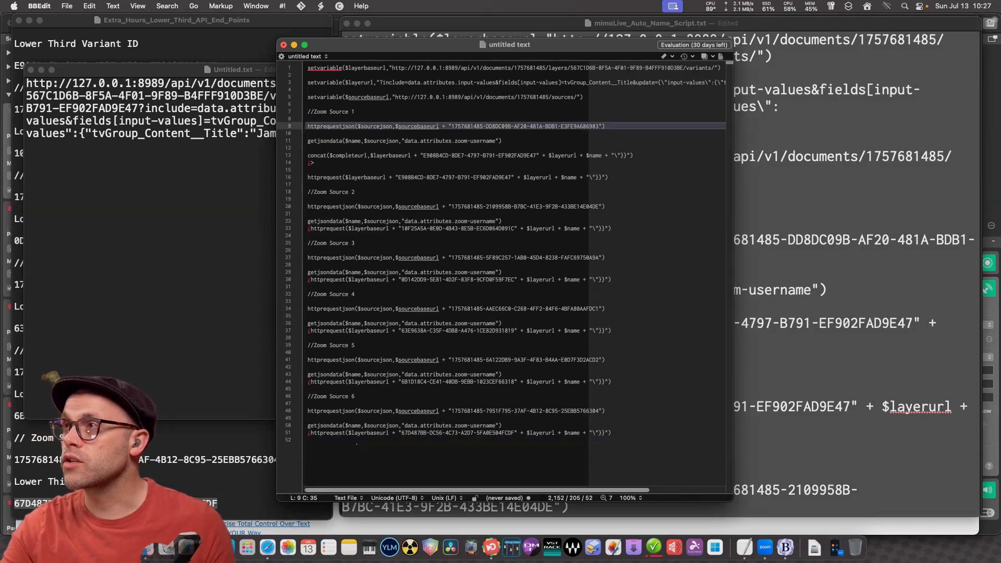
{"action": "key", "text": "Up"}
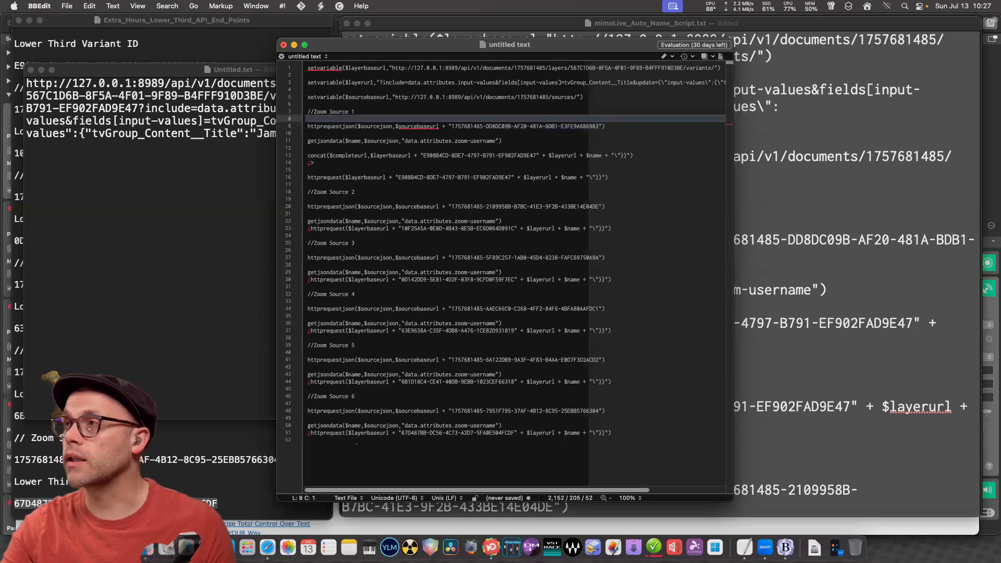
Set BBEdit's default editor font to Inconsolata Regular at size 18 in the Editor Defaults settings, then close the Fonts window.
{"action": "left_click", "coordinate": [113, 6]}
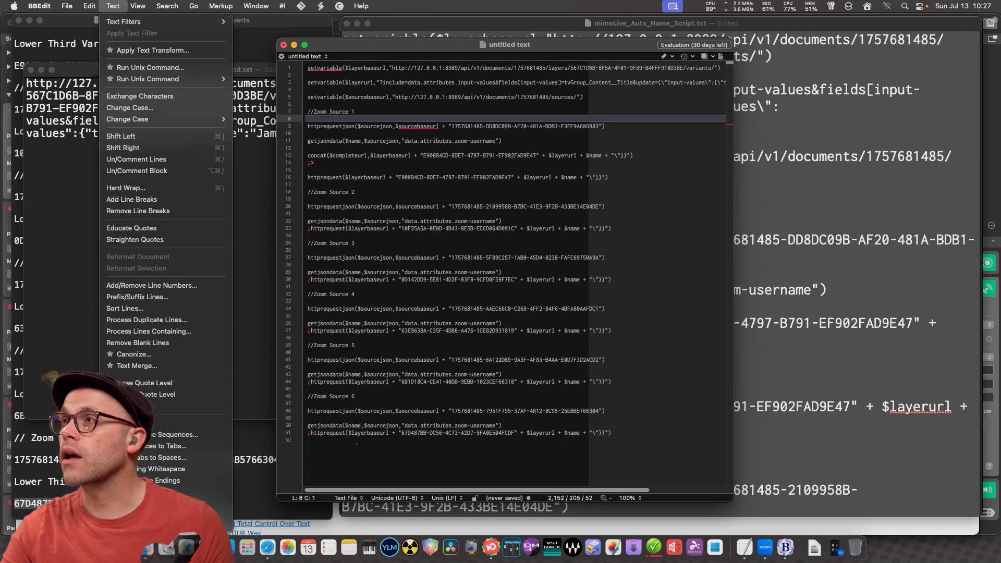
{"action": "mouse_move", "coordinate": [39, 6]}
{"action": "left_click", "coordinate": [44, 39]}
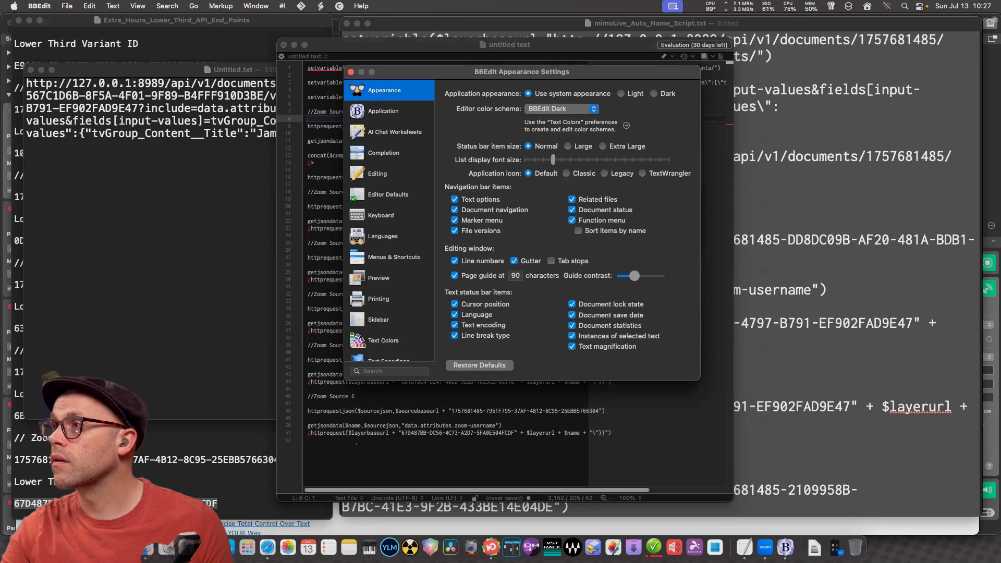
{"action": "left_click", "coordinate": [388, 195]}
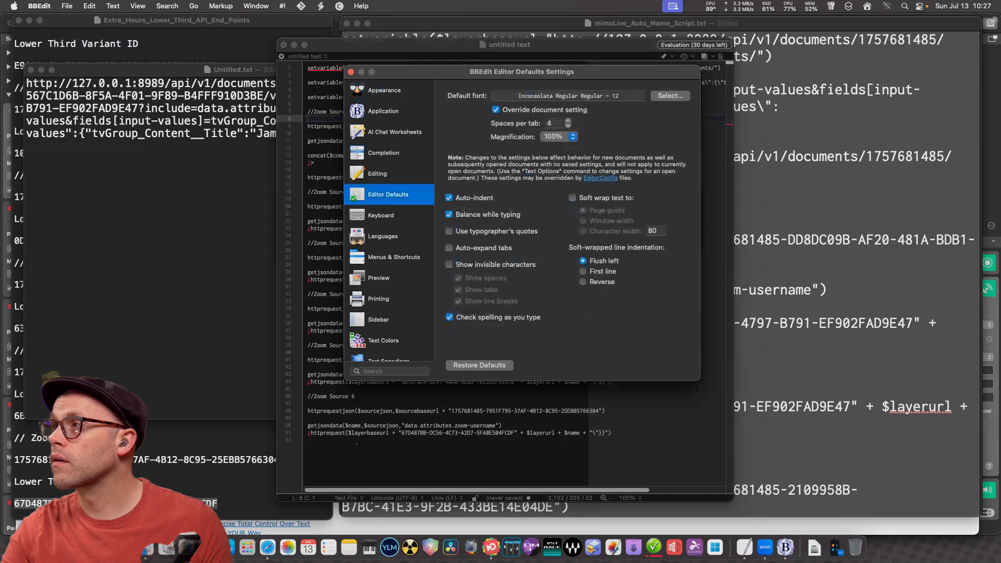
{"action": "left_click", "coordinate": [670, 95]}
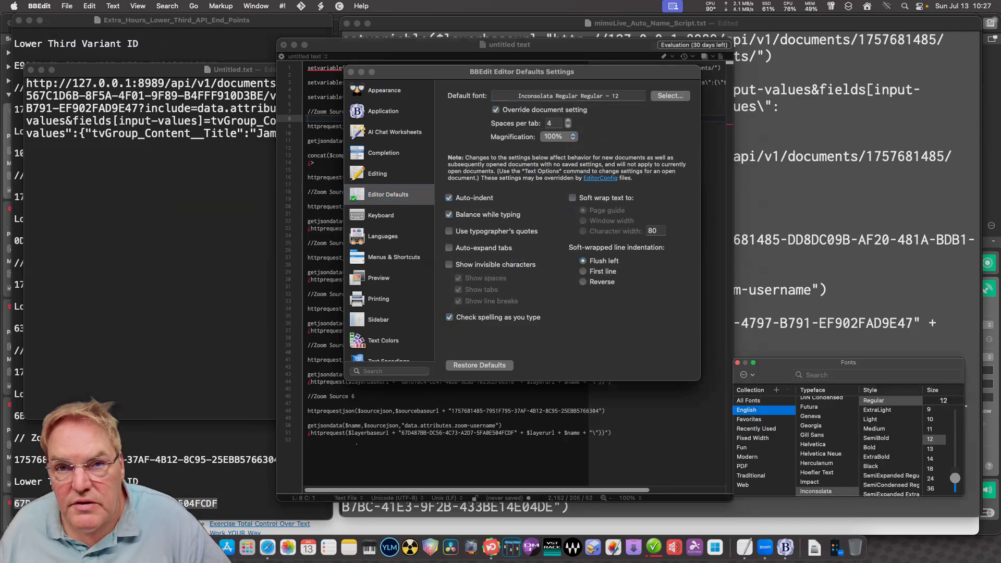
{"action": "left_click", "coordinate": [929, 458]}
{"action": "left_click", "coordinate": [929, 468]}
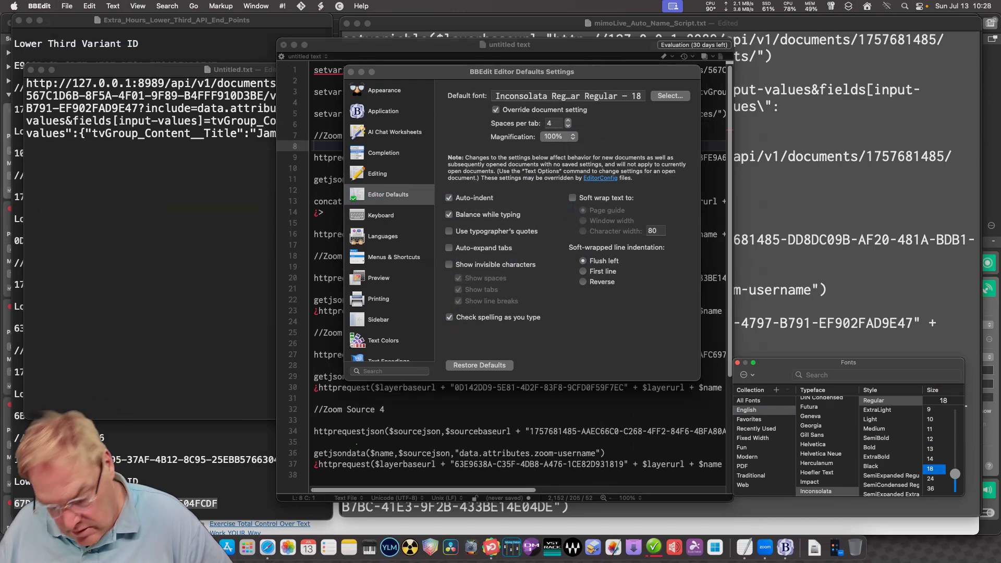
{"action": "key", "text": "super+w"}
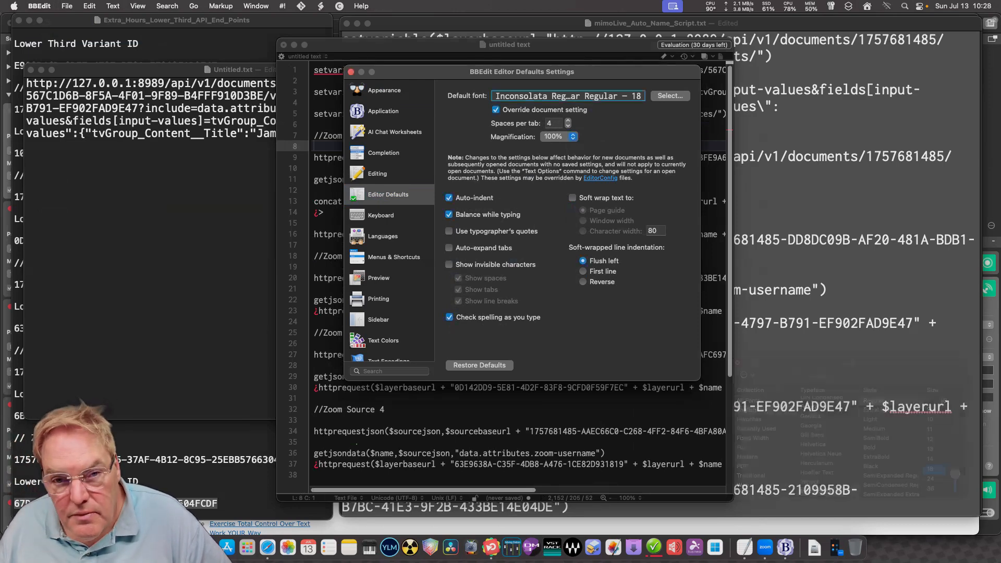
Close the Editor Defaults settings and enlarge the untitled document window so that it shows longer script lines.
{"action": "key", "text": "super+w"}
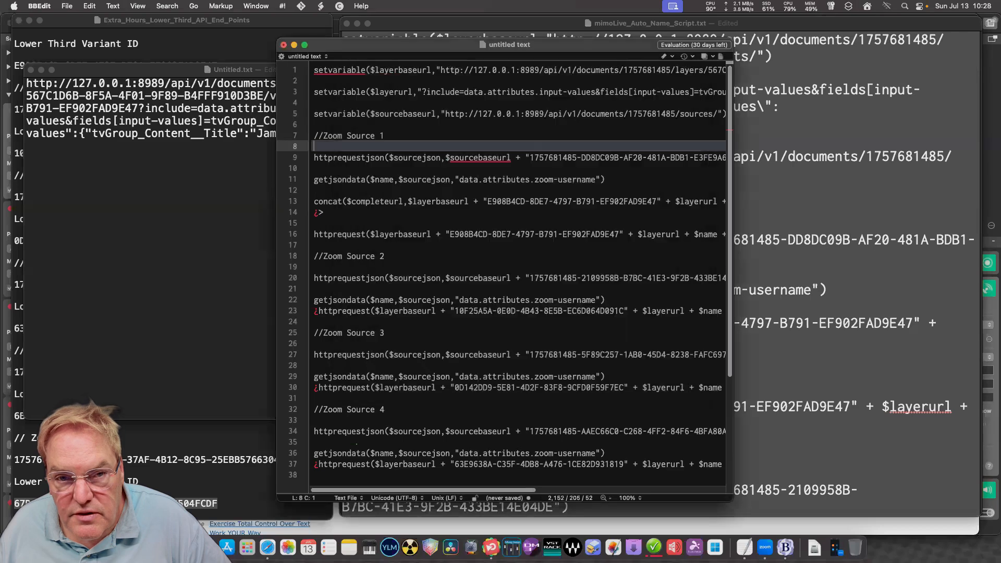
{"action": "left_click", "coordinate": [383, 179]}
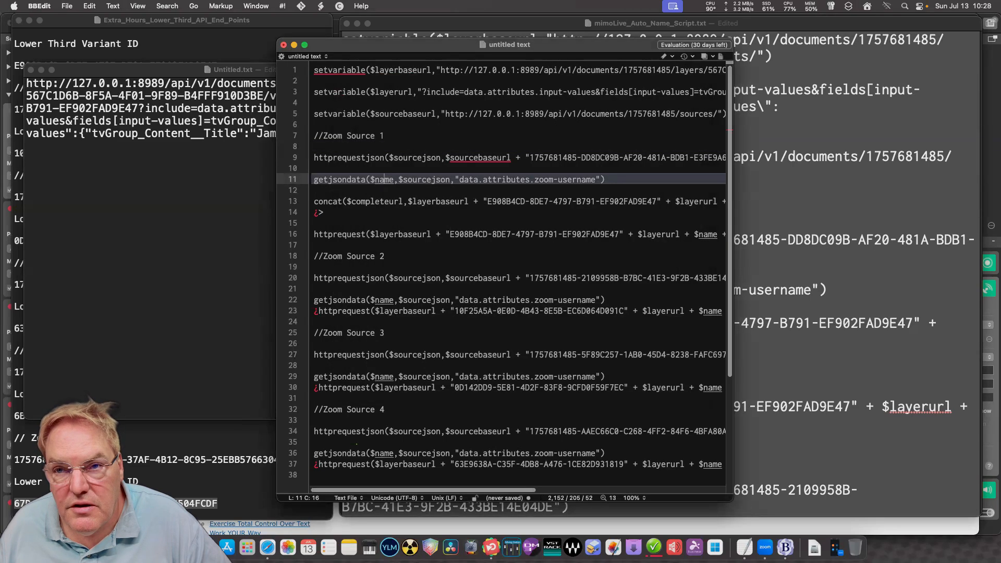
{"action": "left_click_drag", "start_coordinate": [277, 41], "coordinate": [147, 16]}
{"action": "left_click", "coordinate": [357, 220]}
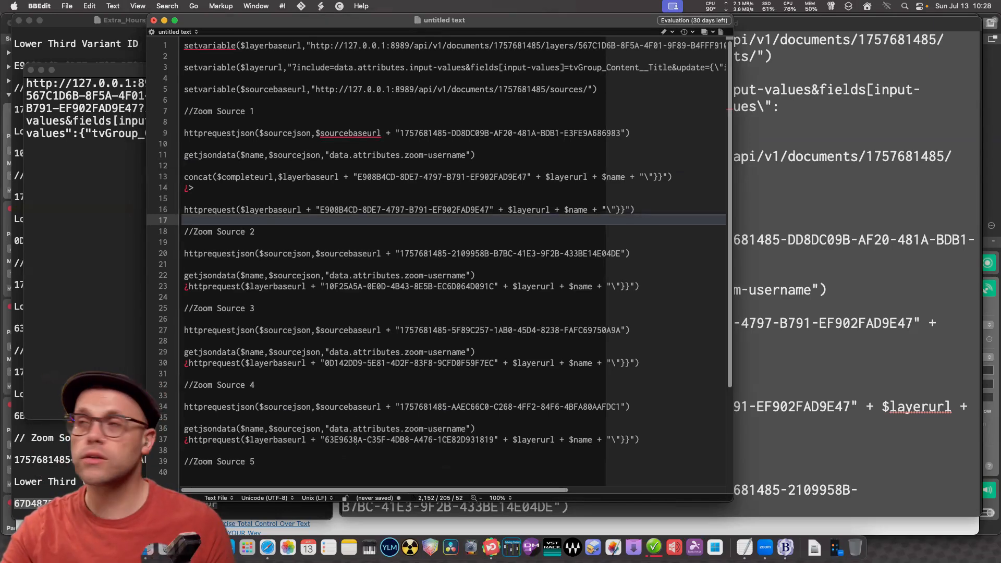
Turn on soft wrapping for the text of the untitled script document.
{"action": "left_click", "coordinate": [221, 6]}
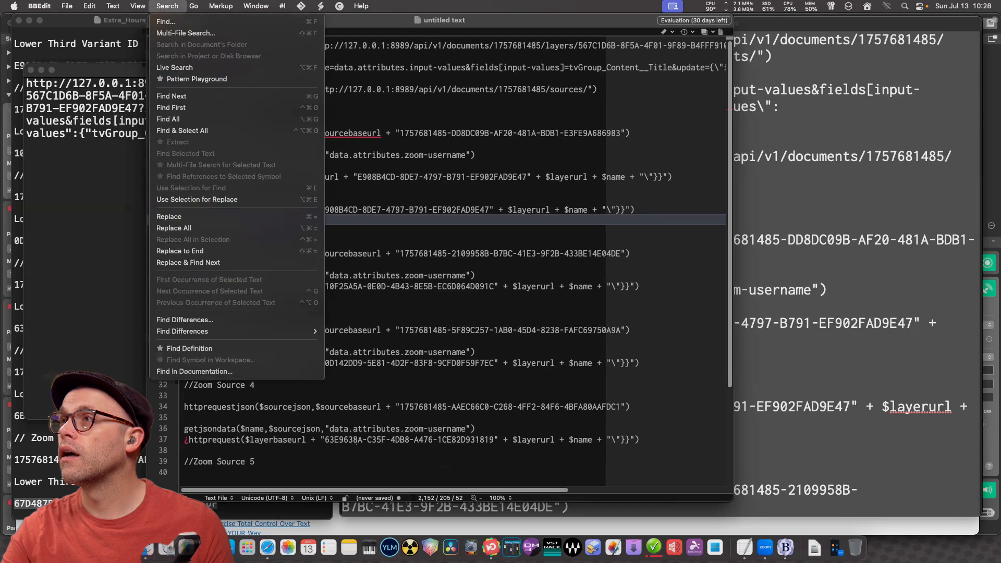
{"action": "mouse_move", "coordinate": [156, 21]}
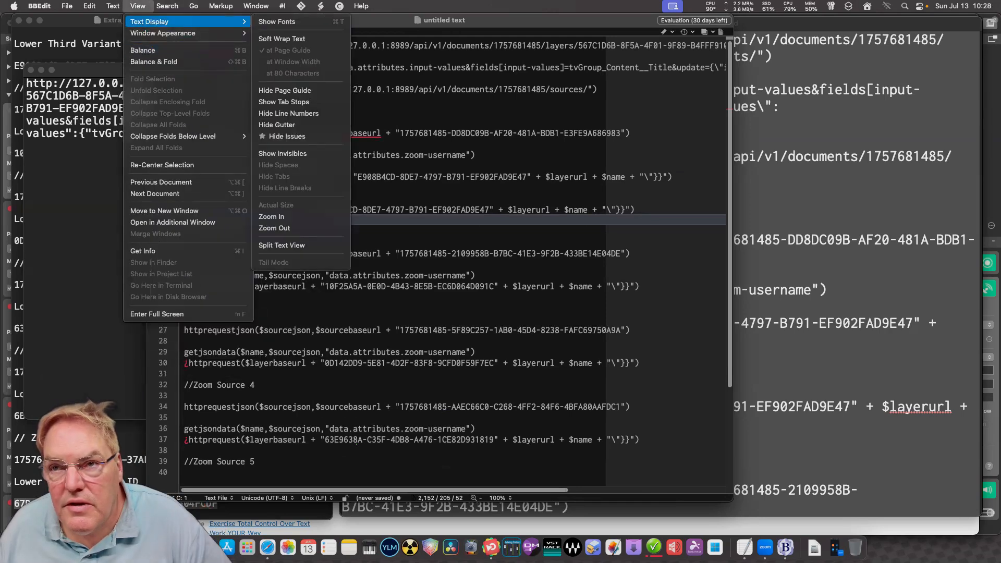
{"action": "left_click", "coordinate": [281, 38]}
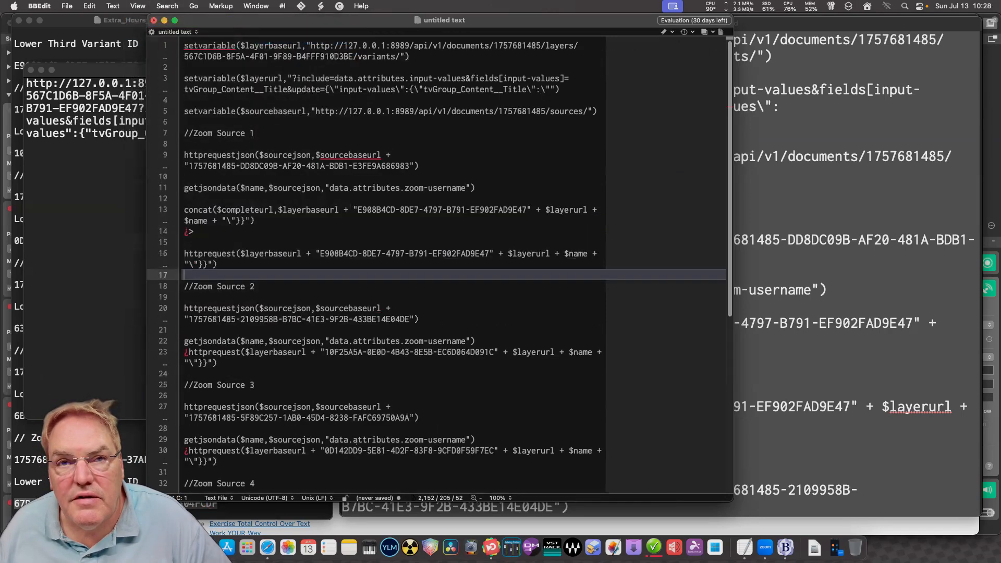
{"action": "left_click", "coordinate": [349, 154]}
{"action": "left_click", "coordinate": [253, 78]}
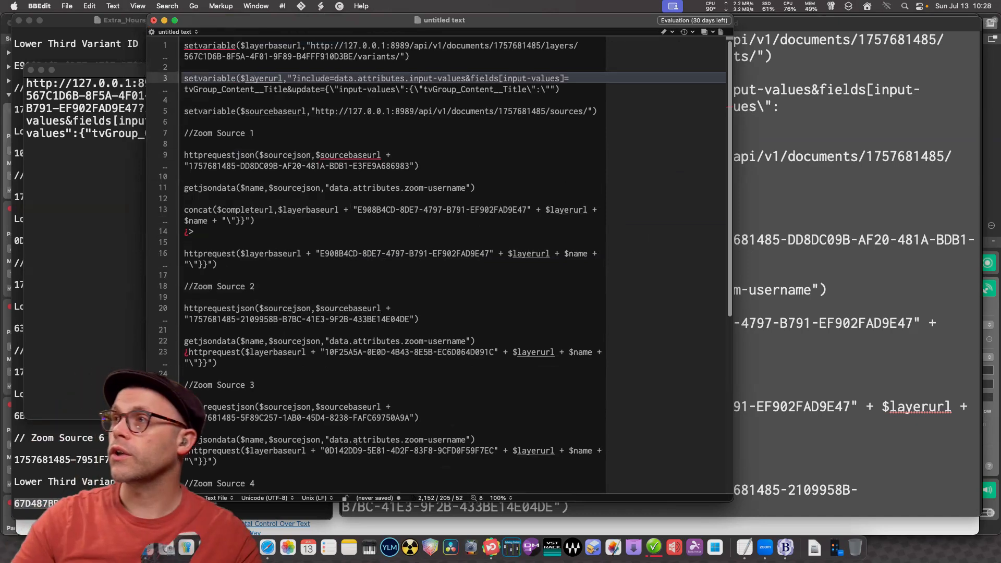
{"action": "left_click", "coordinate": [220, 6]}
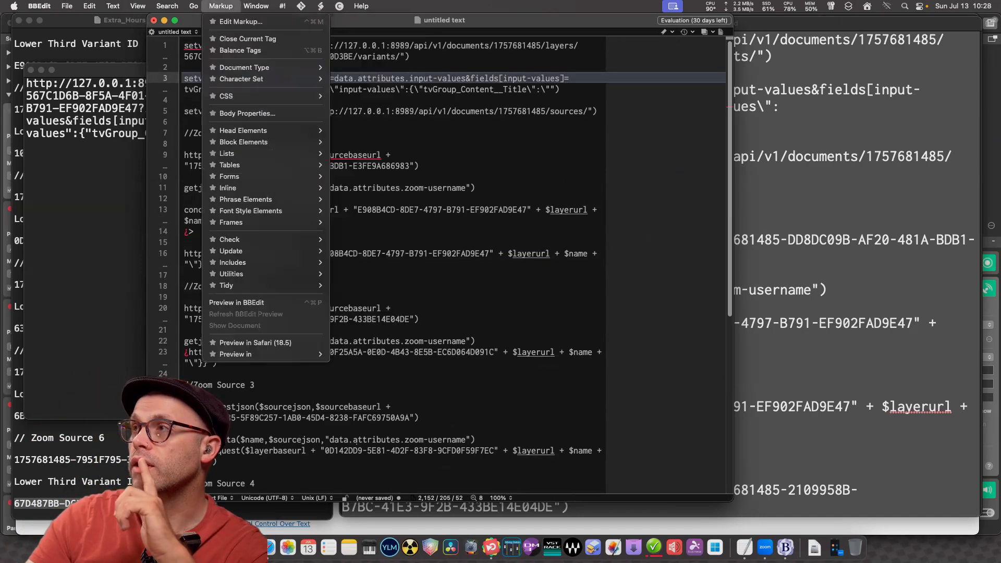
{"action": "mouse_move", "coordinate": [263, 141]}
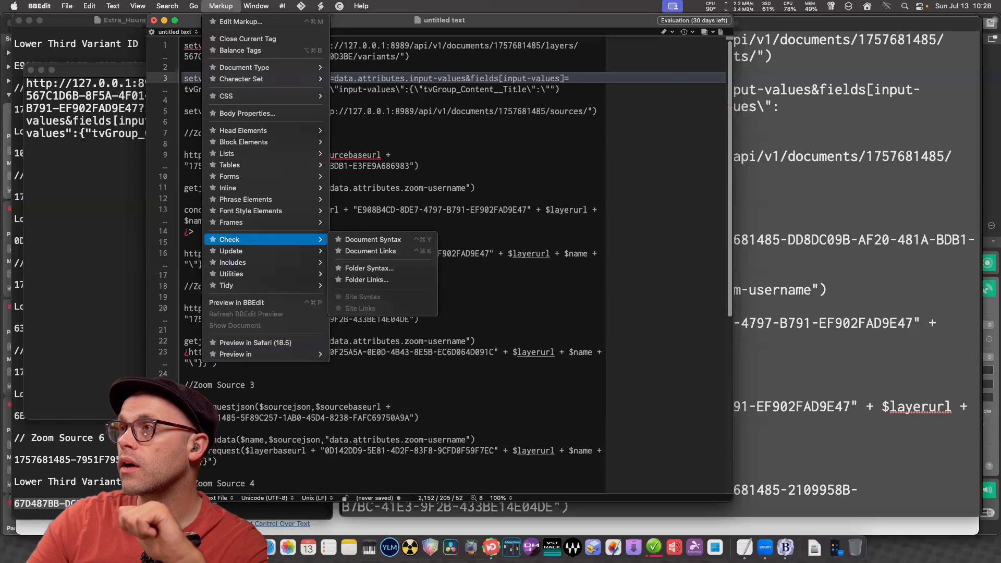
{"action": "mouse_move", "coordinate": [138, 5]}
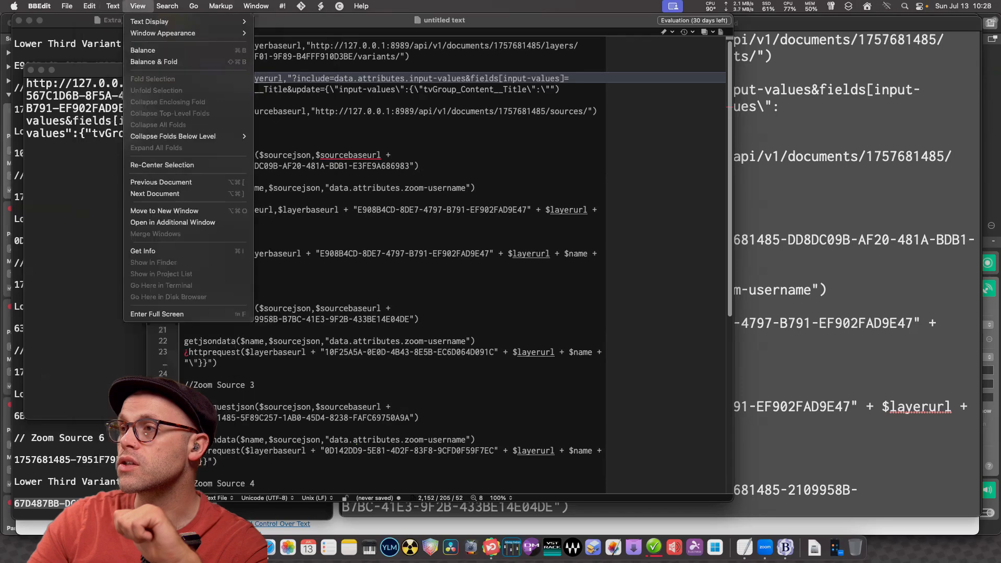
{"action": "mouse_move", "coordinate": [193, 6]}
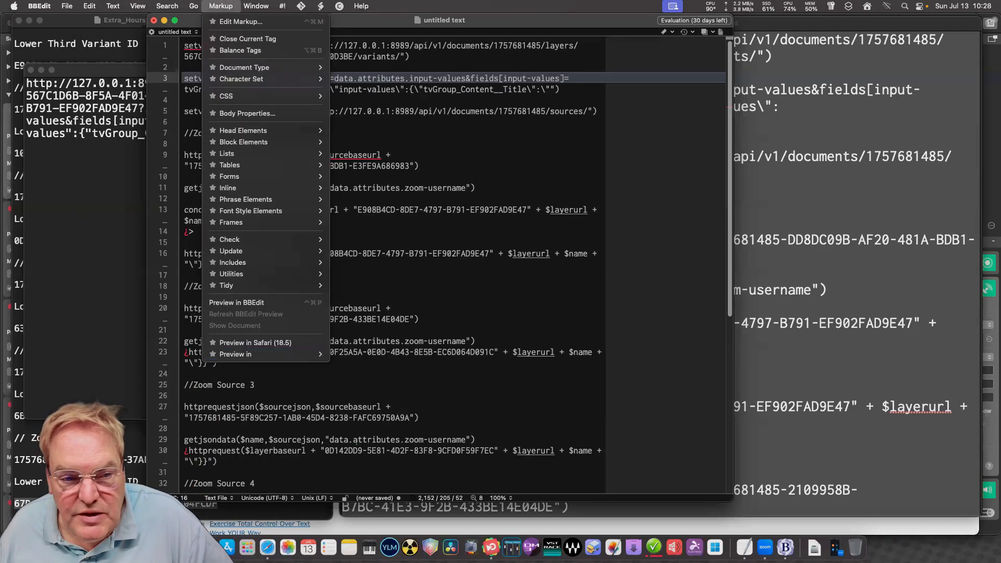
{"action": "left_click", "coordinate": [253, 77]}
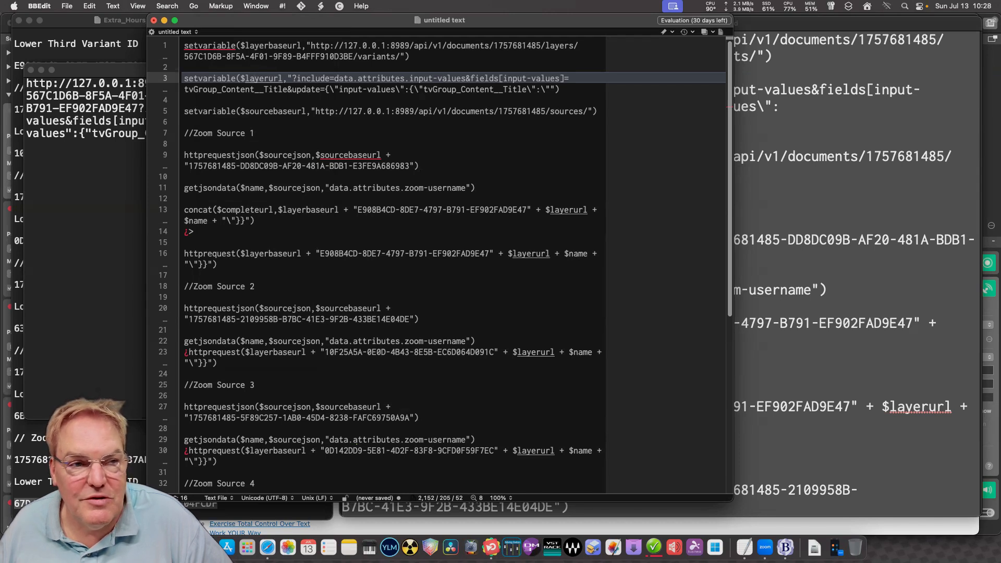
{"action": "left_click", "coordinate": [253, 166]}
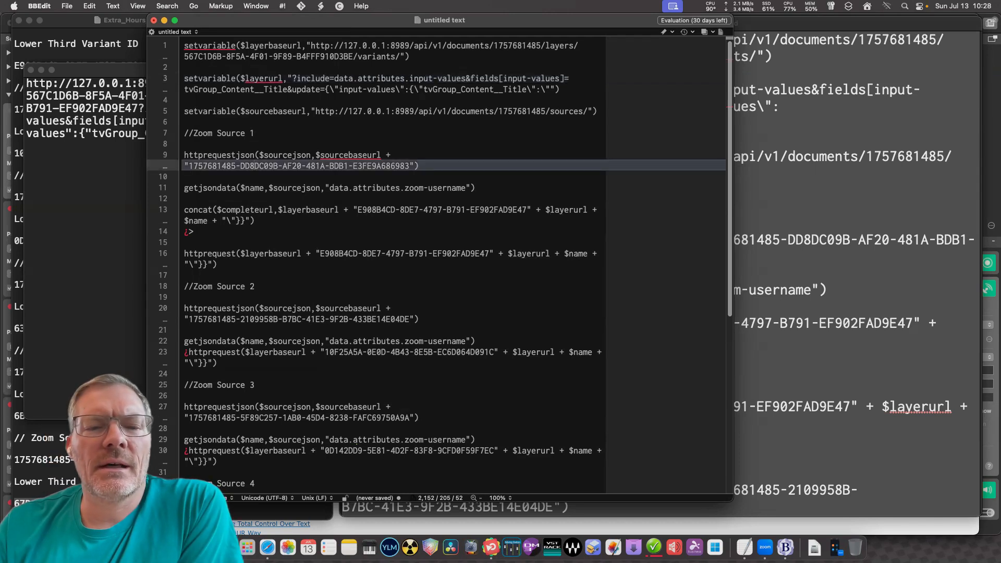
{"action": "key", "text": "Up"}
{"action": "key", "text": "Up"}
{"action": "key", "text": "Up"}
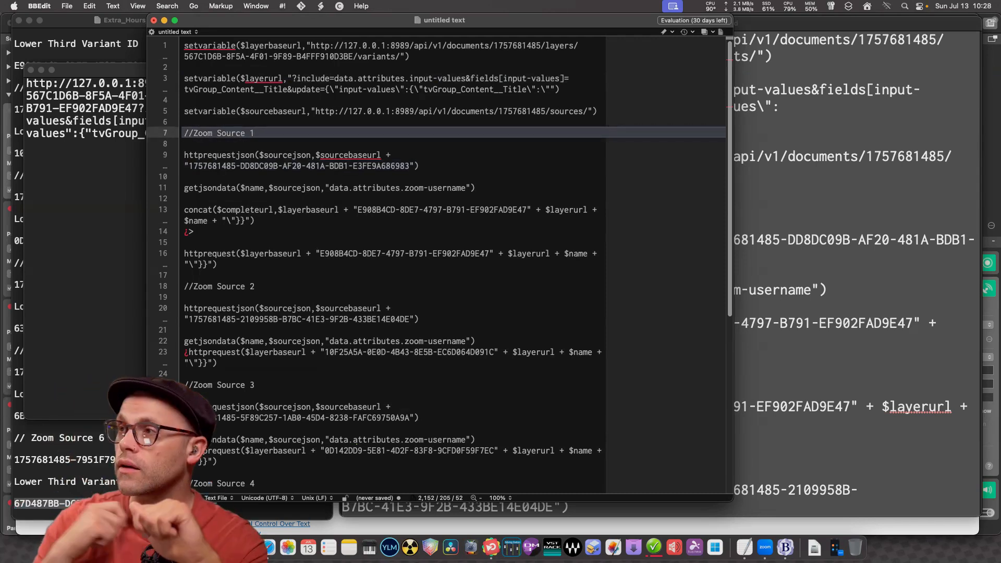
Compare the stray ¿ characters on lines 14 and 23 with the same places in mimoLive_Auto_Name_Script.txt in TextEdit.
{"action": "left_click_drag", "start_coordinate": [189, 352], "coordinate": [184, 352]}
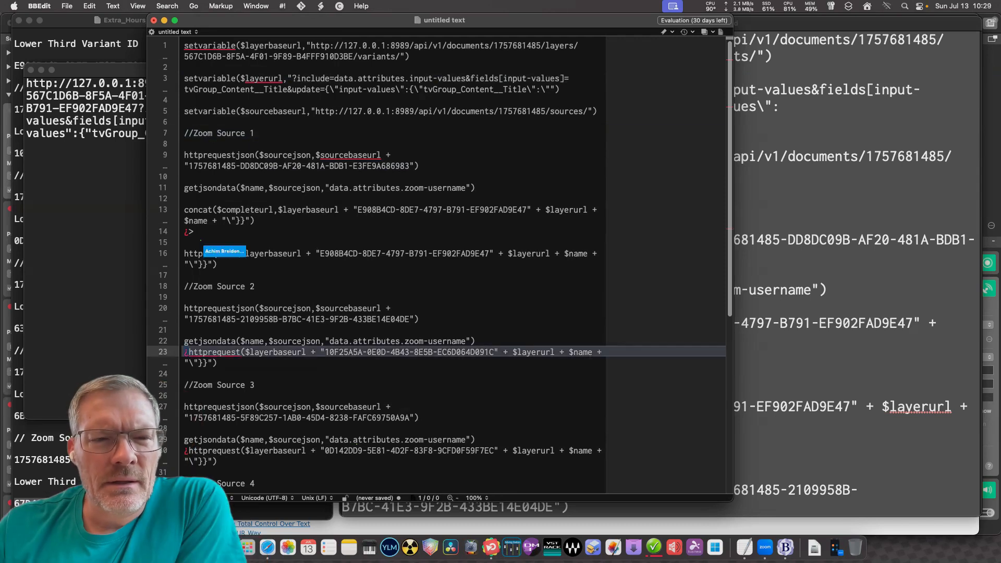
{"action": "left_click", "coordinate": [190, 232]}
{"action": "left_click_drag", "start_coordinate": [197, 227], "coordinate": [198, 229]}
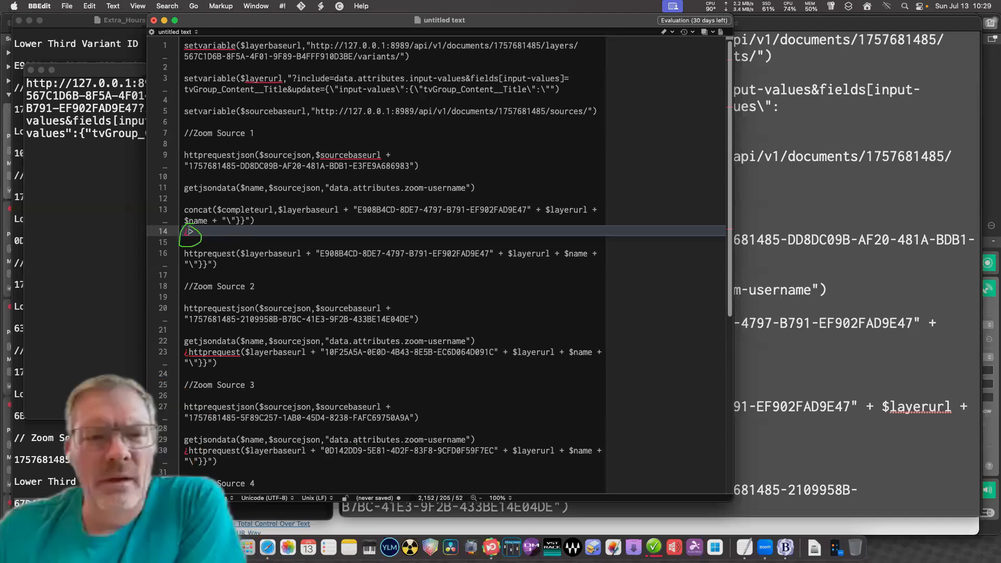
{"action": "key", "text": "super+Tab"}
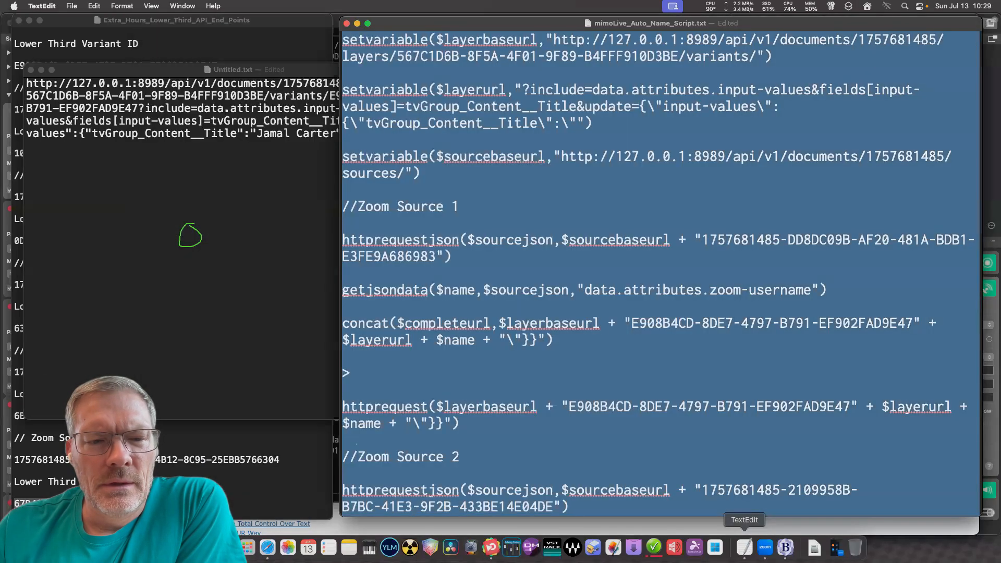
{"action": "left_click", "coordinate": [537, 281]}
{"action": "scroll", "coordinate": [660, 271], "scroll_direction": "down", "scroll_amount": 5}
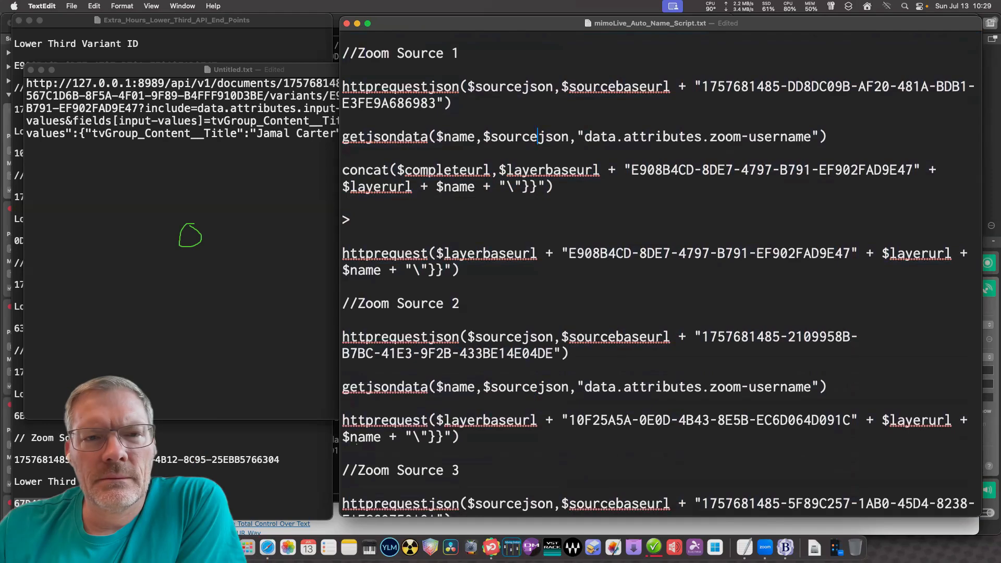
{"action": "scroll", "coordinate": [659, 273], "scroll_direction": "down", "scroll_amount": 7}
{"action": "left_click", "coordinate": [342, 333]}
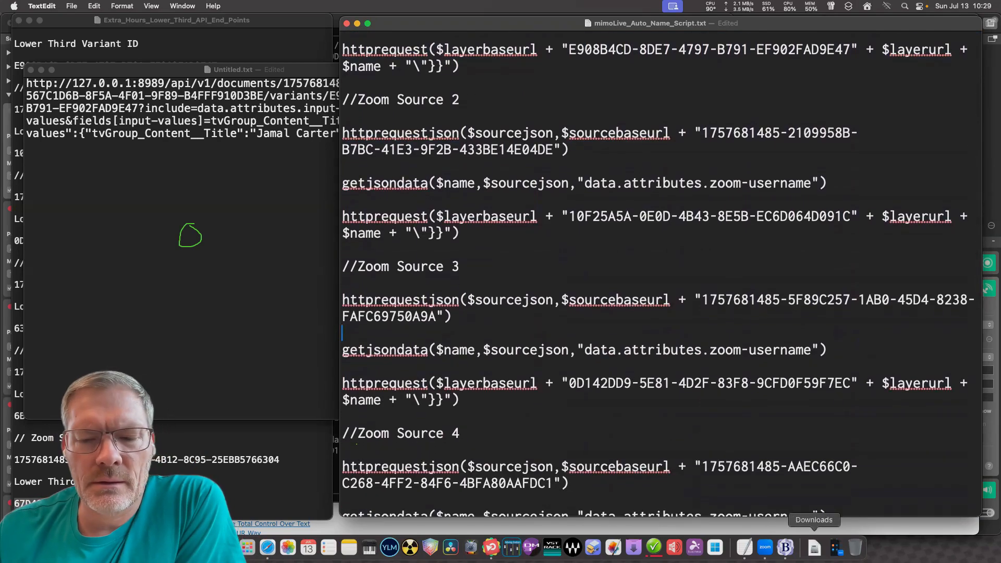
Back in BBEdit, delete the stray ¿ on line 14 and before the httprequest lines of Zoom Source 2 and Zoom Source 3.
{"action": "left_click", "coordinate": [785, 547]}
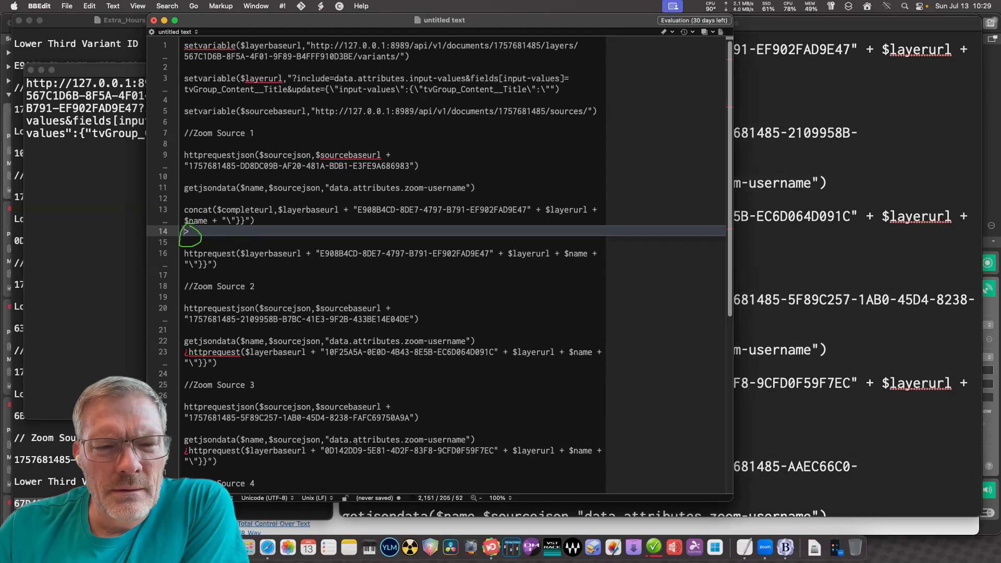
{"action": "left_click", "coordinate": [188, 361]}
{"action": "double_click", "coordinate": [192, 353]}
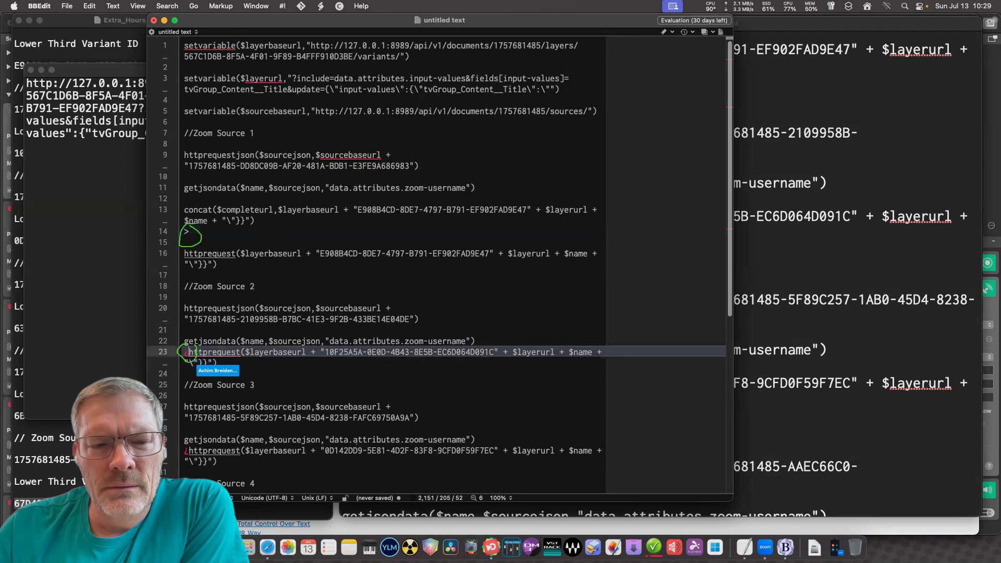
{"action": "key", "text": "BackSpace"}
{"action": "left_click", "coordinate": [188, 450]}
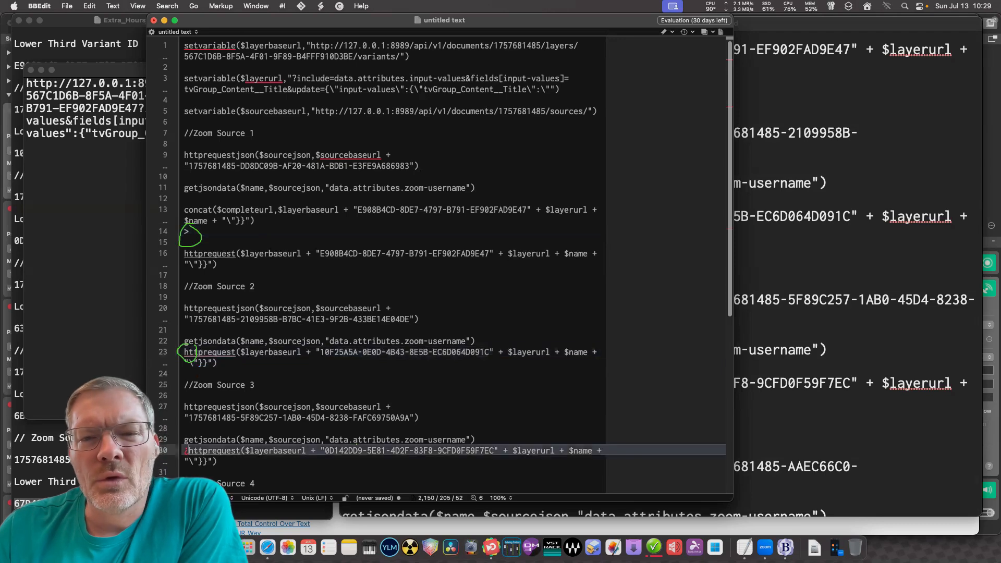
{"action": "key", "text": "BackSpace"}
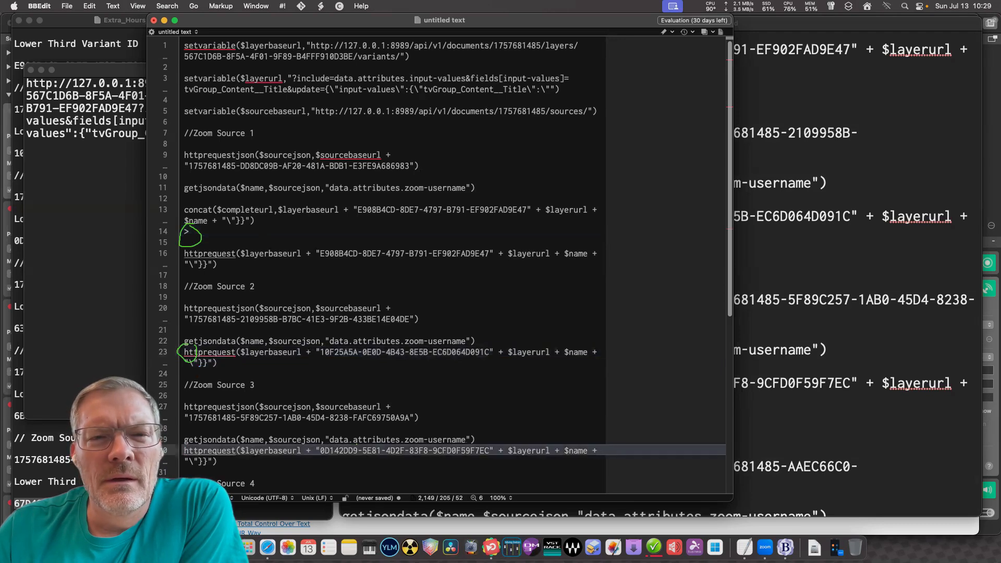
Delete the stray ¿ before the httprequest lines of Zoom Source 4, Zoom Source 5 and Zoom Source 6.
{"action": "scroll", "coordinate": [186, 232], "scroll_direction": "down", "scroll_amount": 6}
{"action": "scroll", "coordinate": [187, 232], "scroll_direction": "down", "scroll_amount": 3}
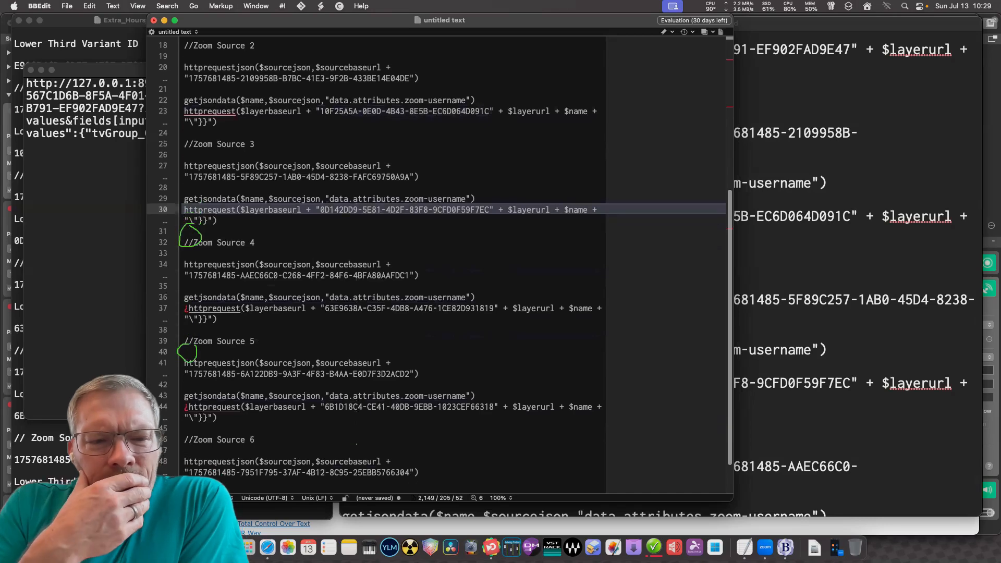
{"action": "left_click", "coordinate": [186, 308]}
{"action": "key", "text": "BackSpace"}
{"action": "left_click", "coordinate": [186, 417]}
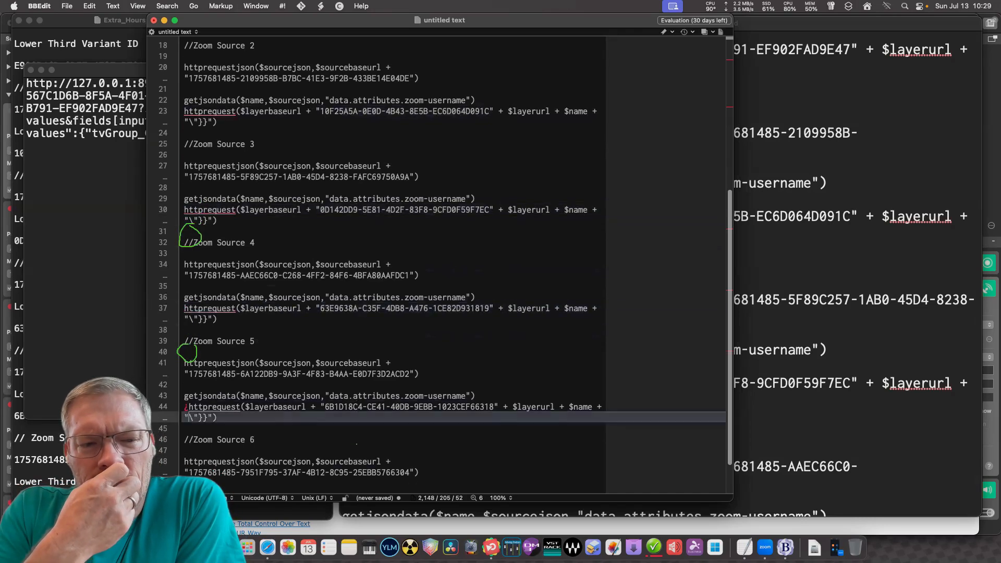
{"action": "key", "text": "Up"}
{"action": "key", "text": "BackSpace"}
{"action": "scroll", "coordinate": [190, 235], "scroll_direction": "down", "scroll_amount": 2}
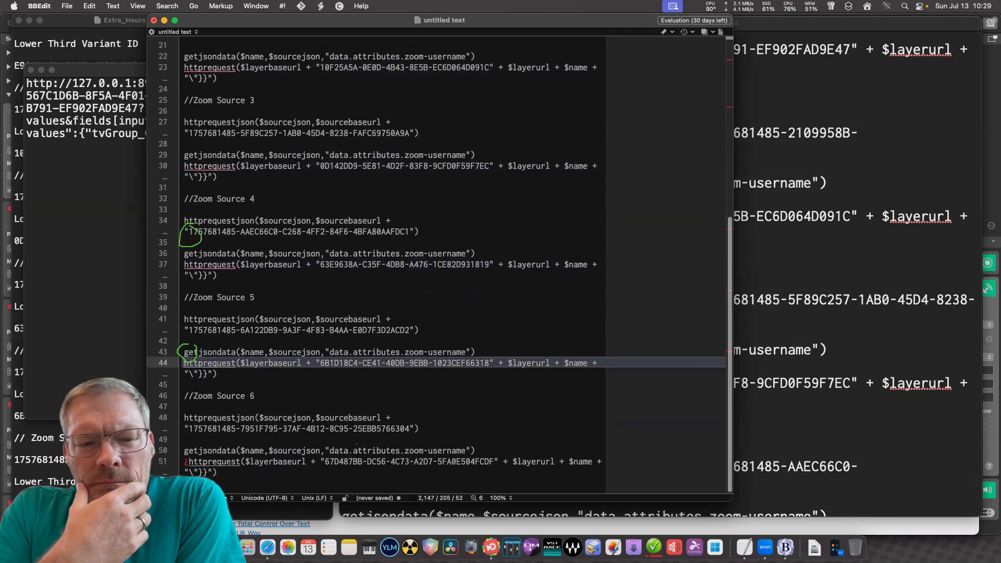
{"action": "left_click", "coordinate": [186, 462]}
{"action": "key", "text": "BackSpace"}
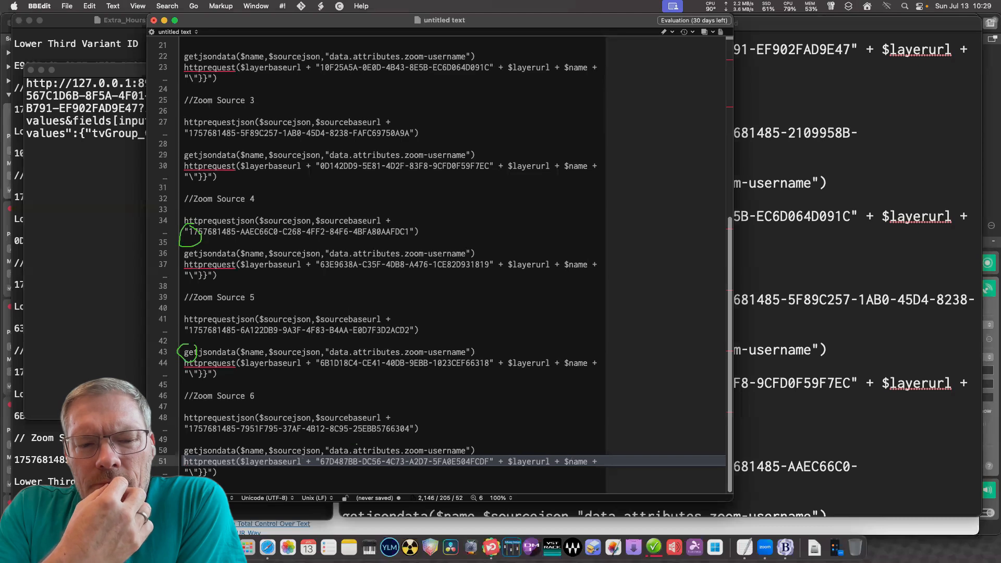
Review the script from start to end and copy its entire text.
{"action": "scroll", "coordinate": [188, 232], "scroll_direction": "up", "scroll_amount": 5}
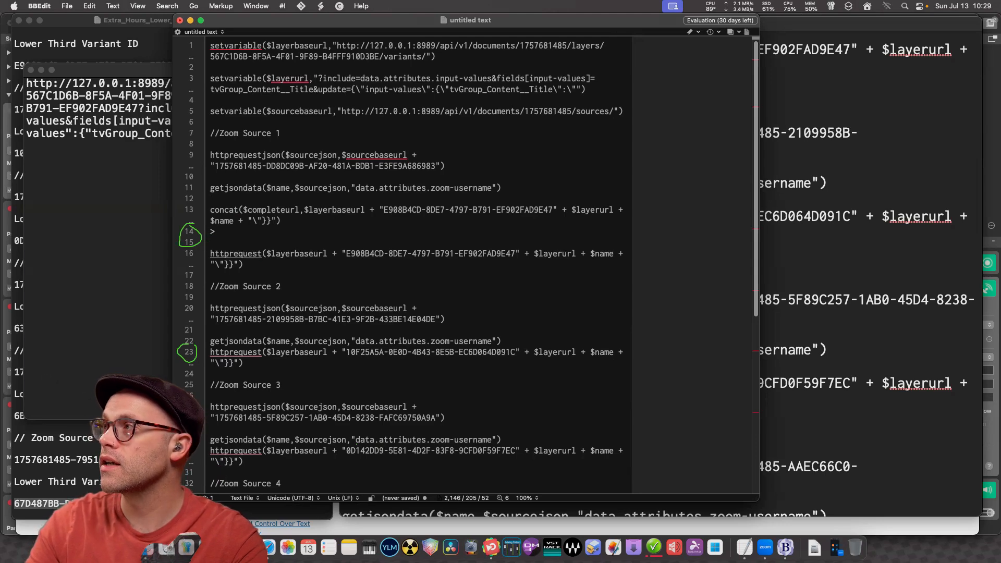
{"action": "scroll", "coordinate": [469, 260], "scroll_direction": "down", "scroll_amount": 10}
{"action": "left_click", "coordinate": [417, 462]}
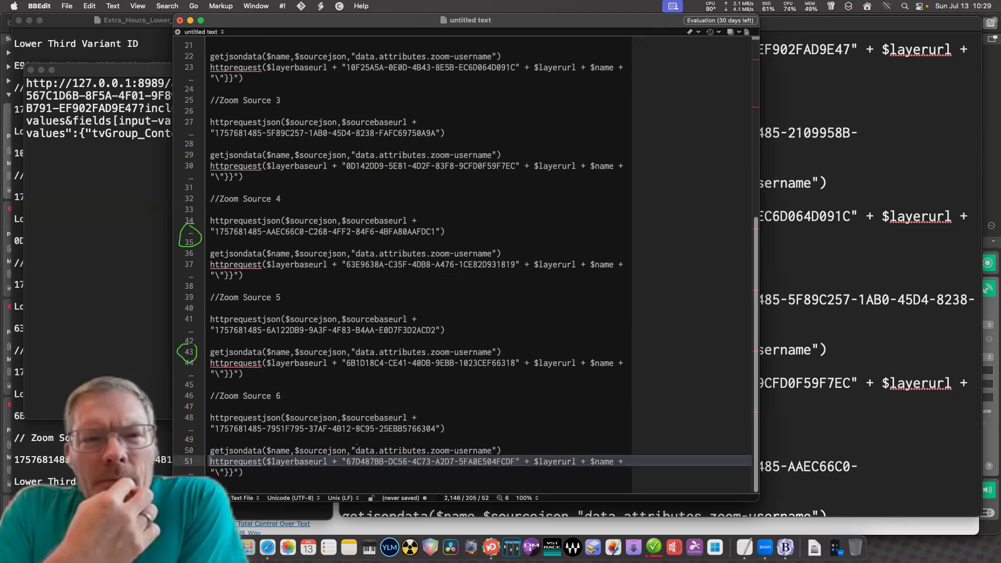
{"action": "key", "text": "super+a"}
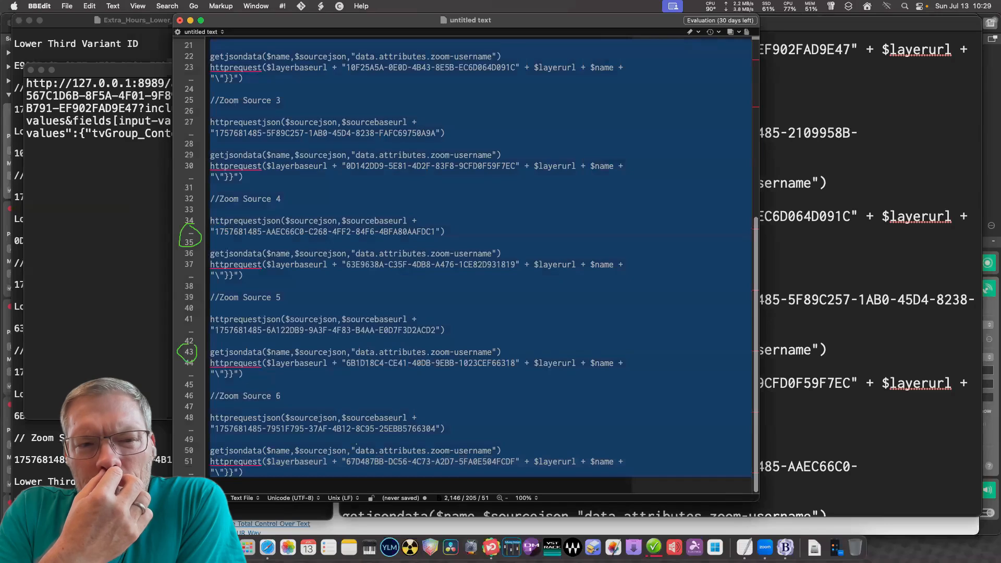
{"action": "left_click", "coordinate": [281, 297]}
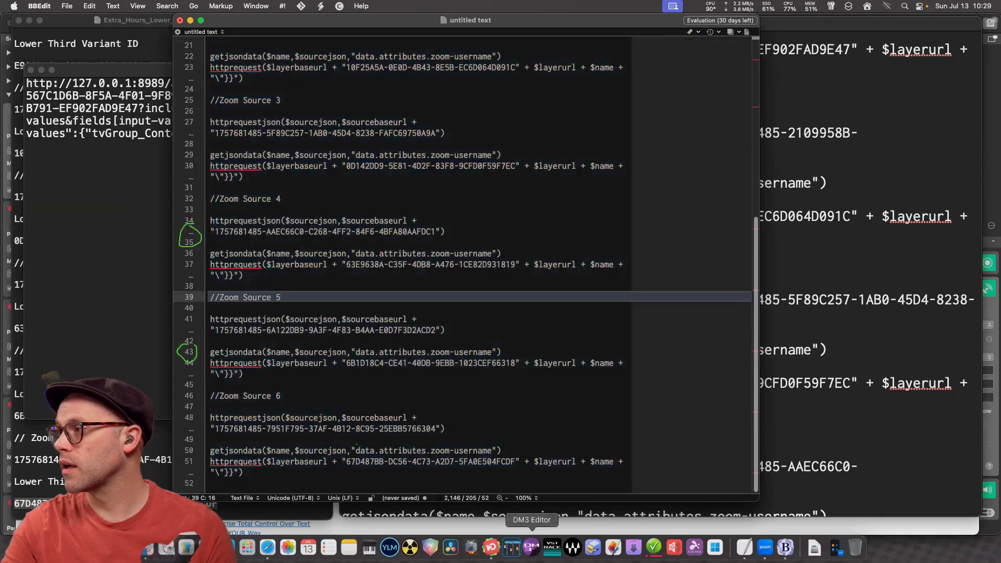
Switch to mimoLive, open the Automation layer's On Live script in its own editor, and replace its contents with the copied script.
{"action": "left_click", "coordinate": [490, 548]}
{"action": "scroll", "coordinate": [463, 353], "scroll_direction": "down", "scroll_amount": 5}
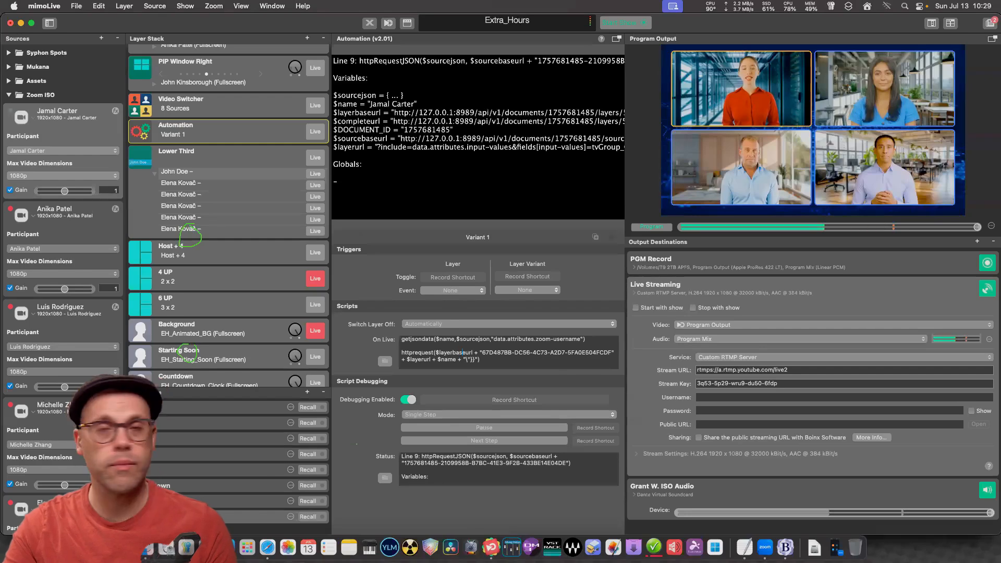
{"action": "left_click", "coordinate": [384, 360]}
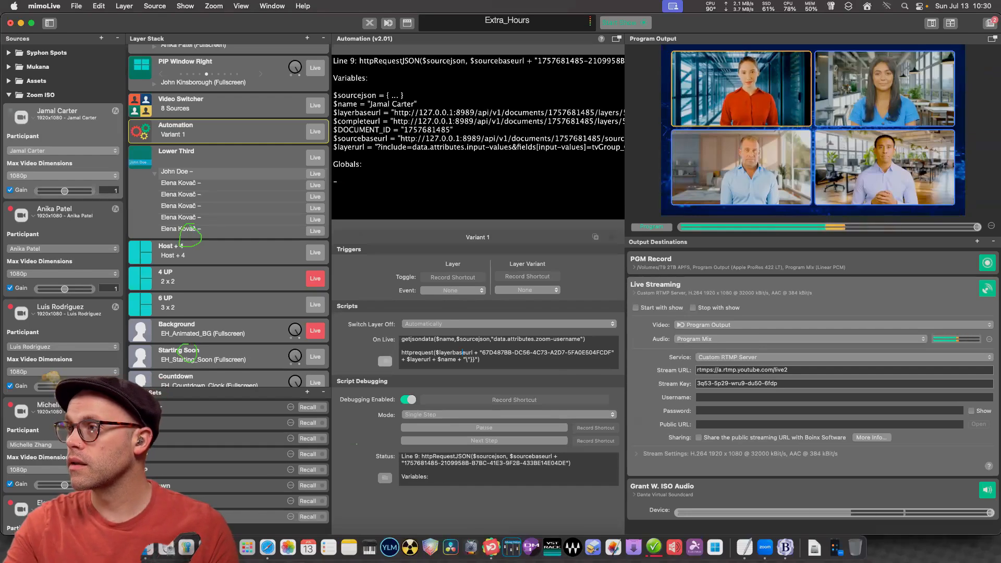
{"action": "key", "text": "Right"}
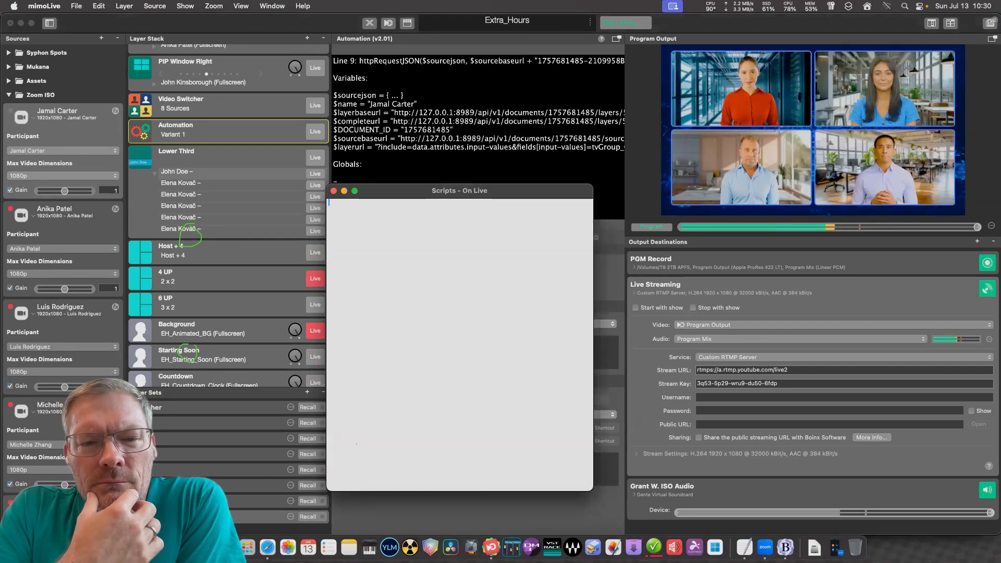
{"action": "key", "text": "BackSpace"}
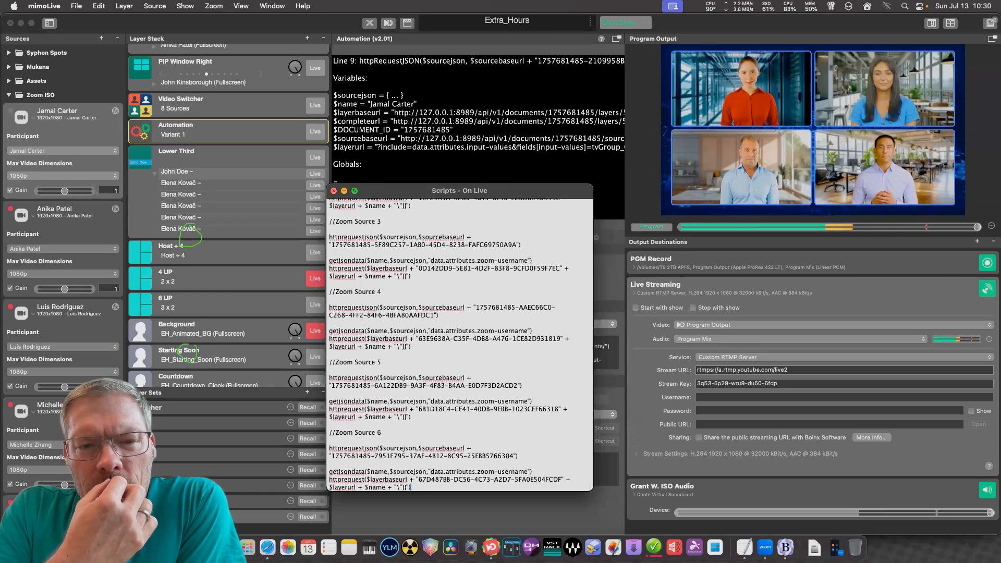
Close the On Live script editor, set the script debugging mode to Continuously, and run the Automation layer live.
{"action": "key", "text": "super+w"}
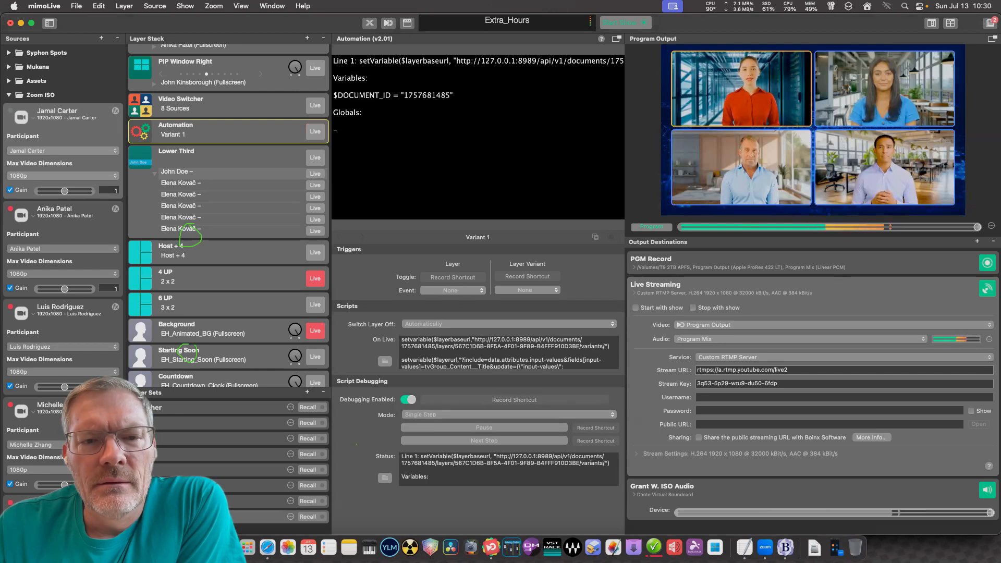
{"action": "left_click", "coordinate": [508, 414]}
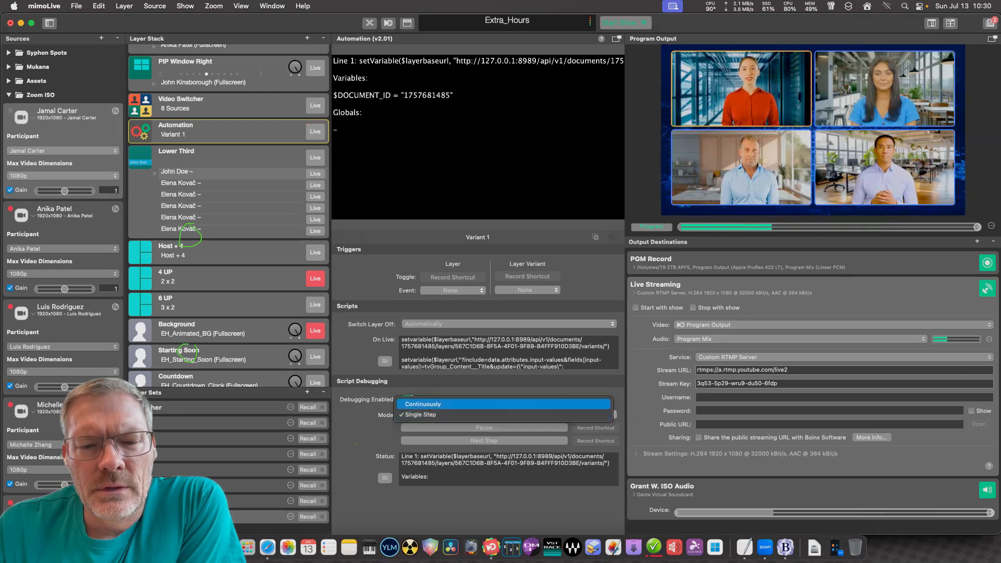
{"action": "key", "text": "Return"}
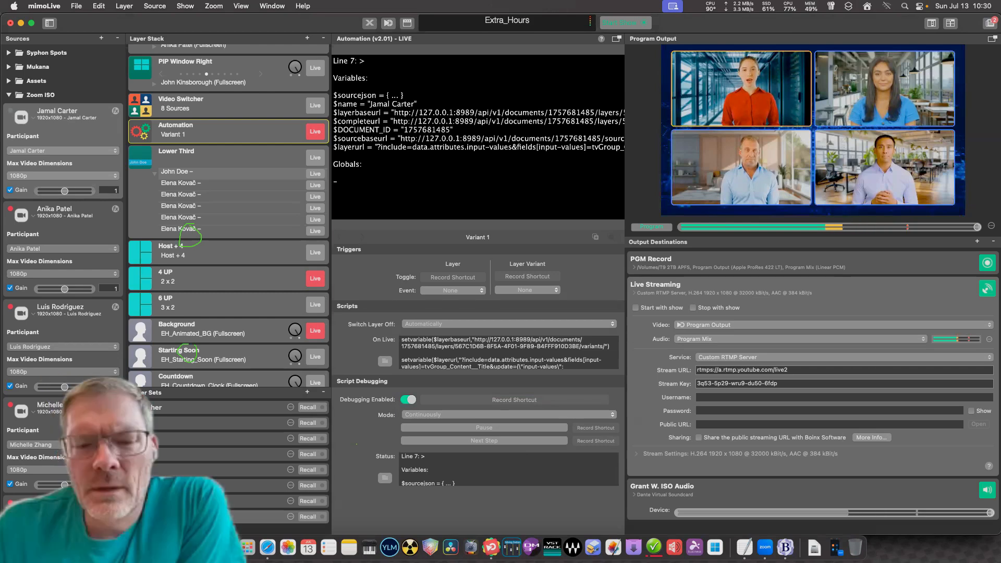
{"action": "left_click", "coordinate": [508, 415]}
{"action": "left_click", "coordinate": [504, 415]}
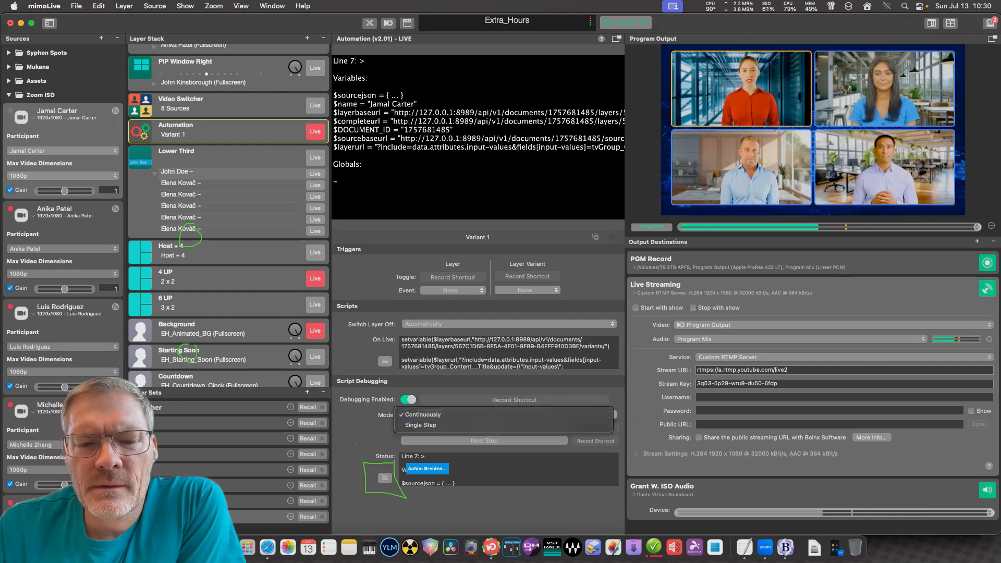
Open the script debugging status in its own window, examine the current line and variables, and close the window.
{"action": "left_click", "coordinate": [385, 478]}
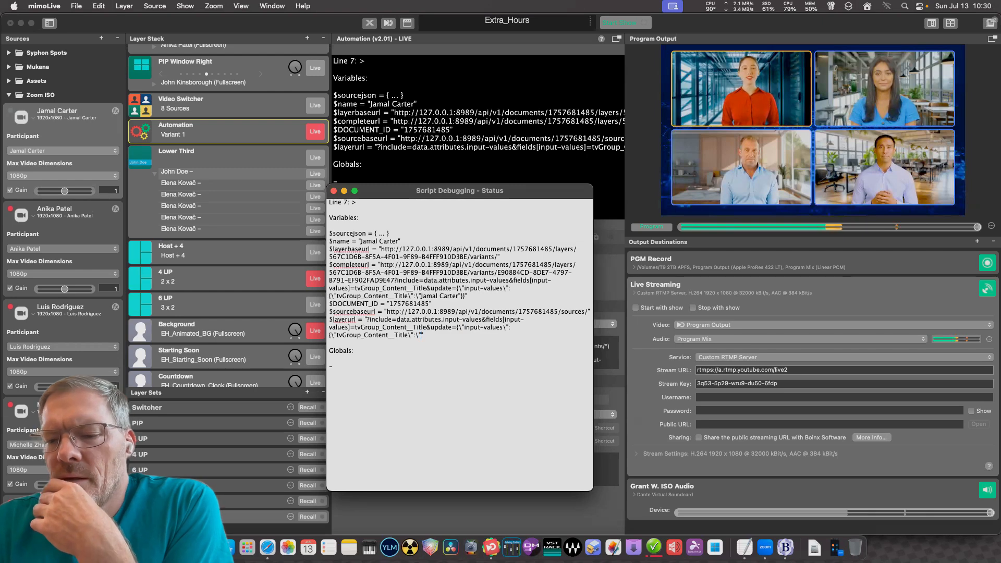
{"action": "left_click_drag", "start_coordinate": [459, 191], "coordinate": [427, 129]}
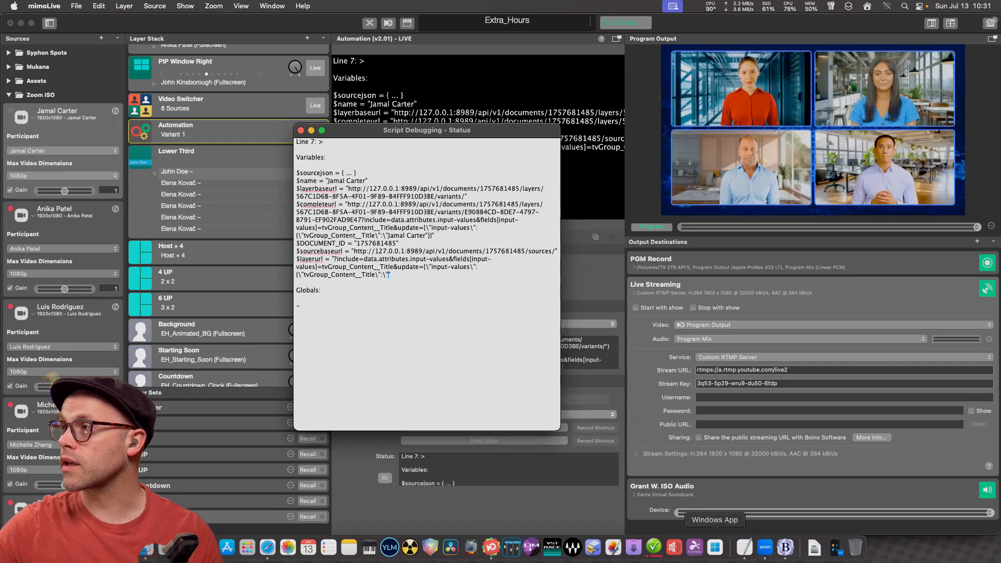
{"action": "left_click", "coordinate": [300, 131]}
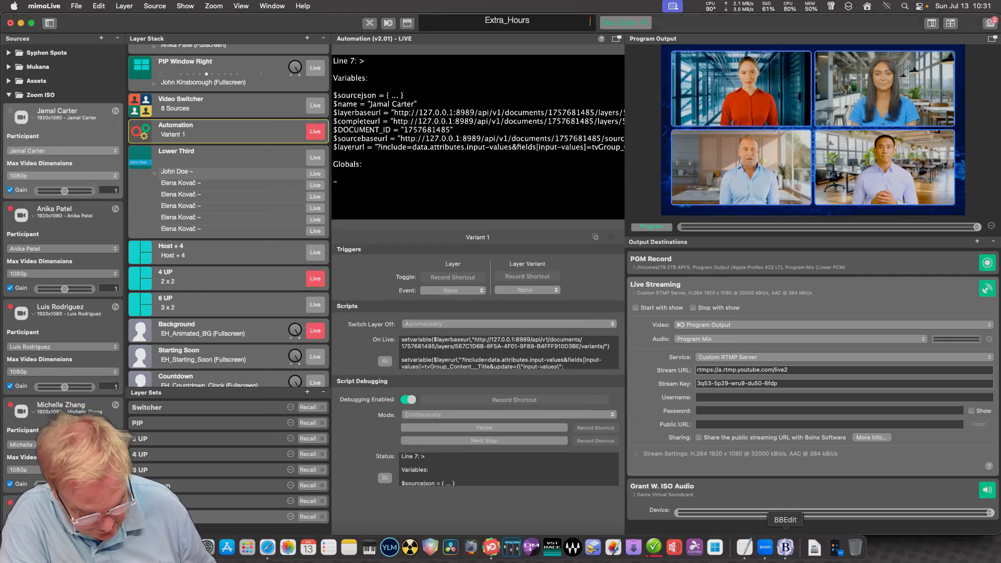
Switch to BBEdit and start saving the script as a new file in the iCloud Desktop folder.
{"action": "left_click", "coordinate": [785, 547]}
{"action": "left_click", "coordinate": [245, 274]}
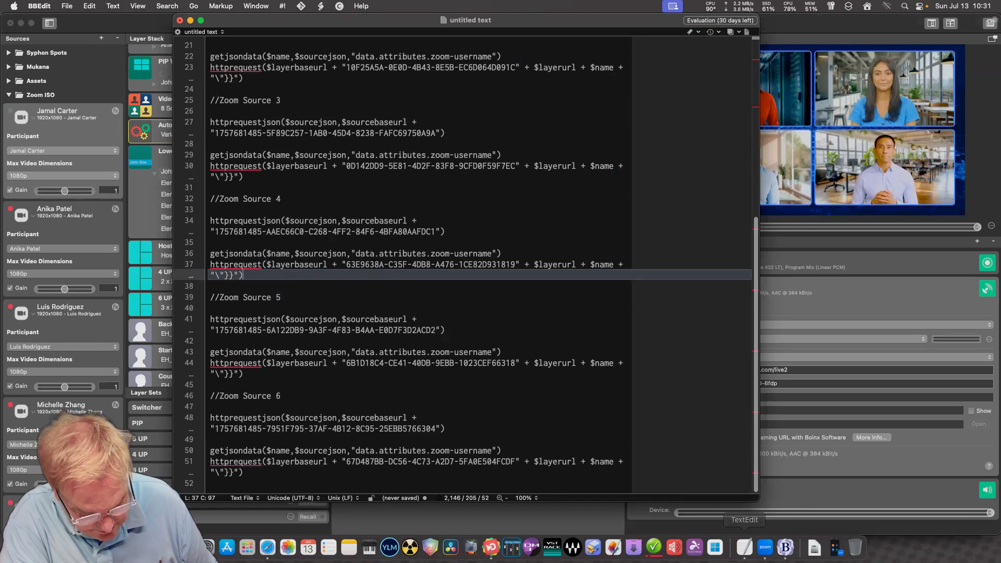
{"action": "left_click", "coordinate": [443, 330]}
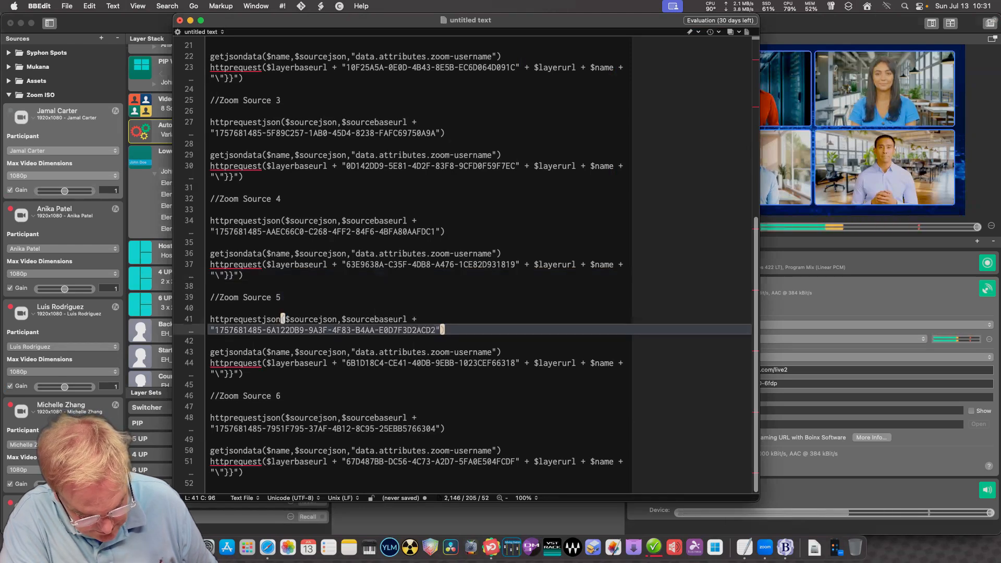
{"action": "left_click", "coordinate": [66, 6]}
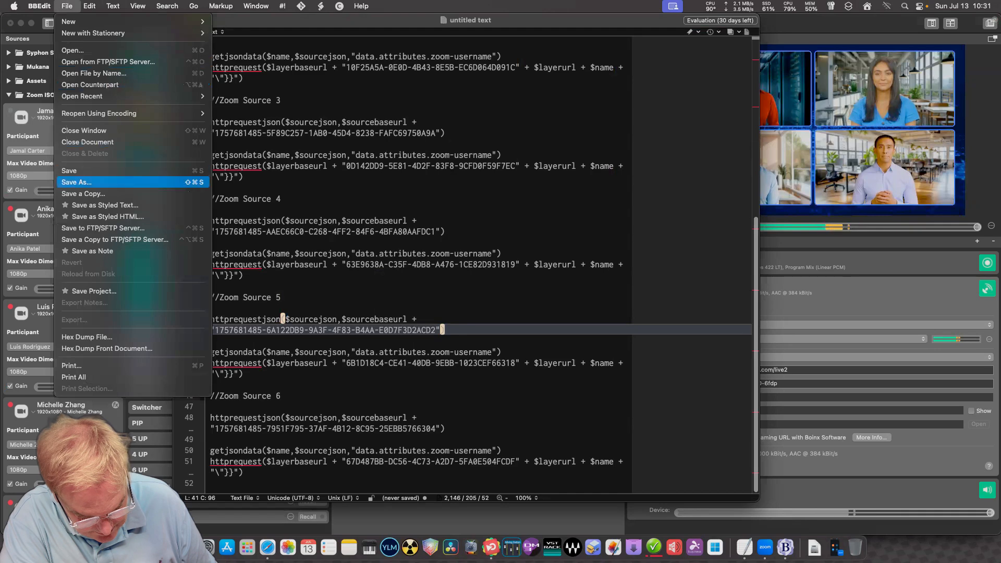
{"action": "left_click", "coordinate": [78, 182]}
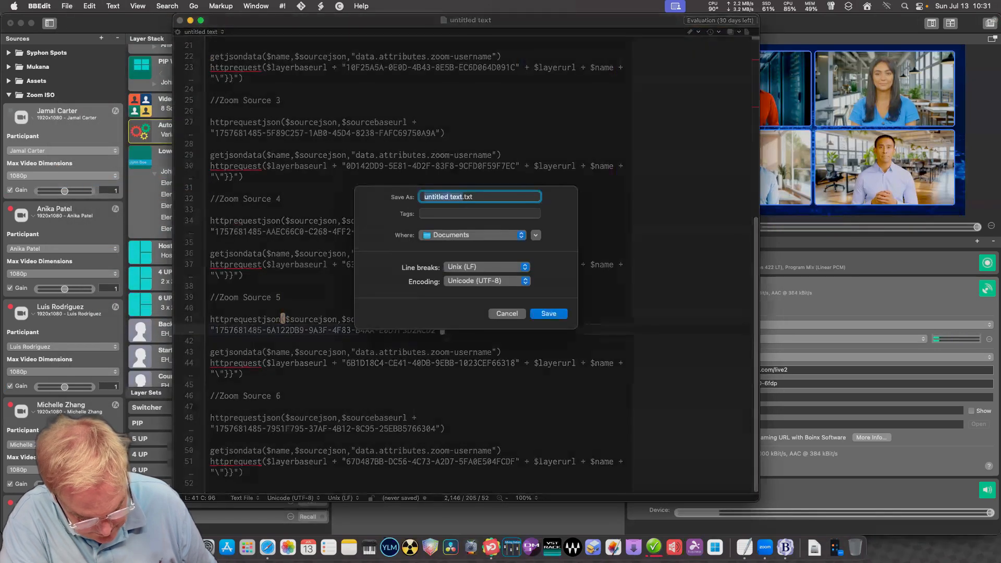
{"action": "left_click", "coordinate": [535, 235]}
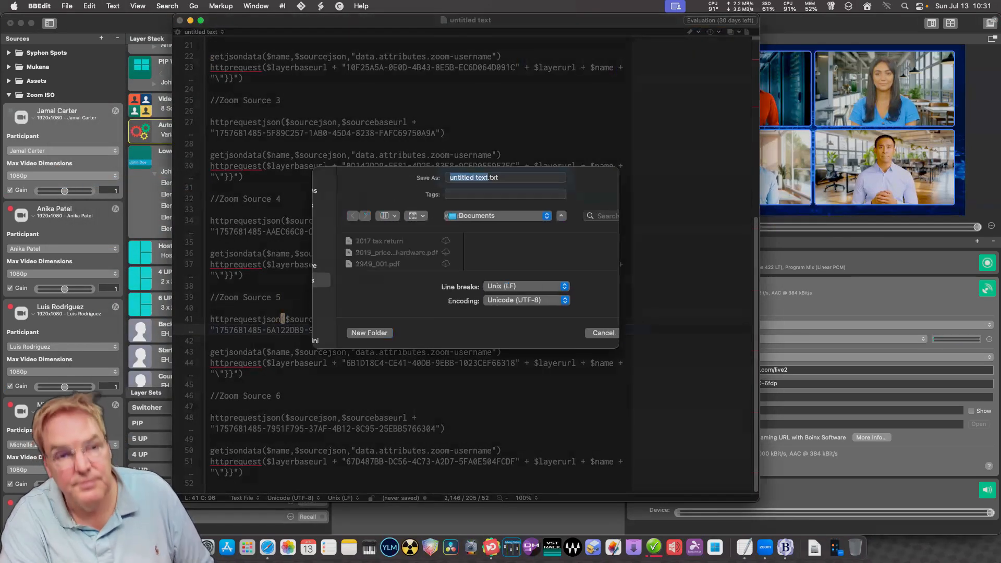
{"action": "left_click", "coordinate": [291, 269]}
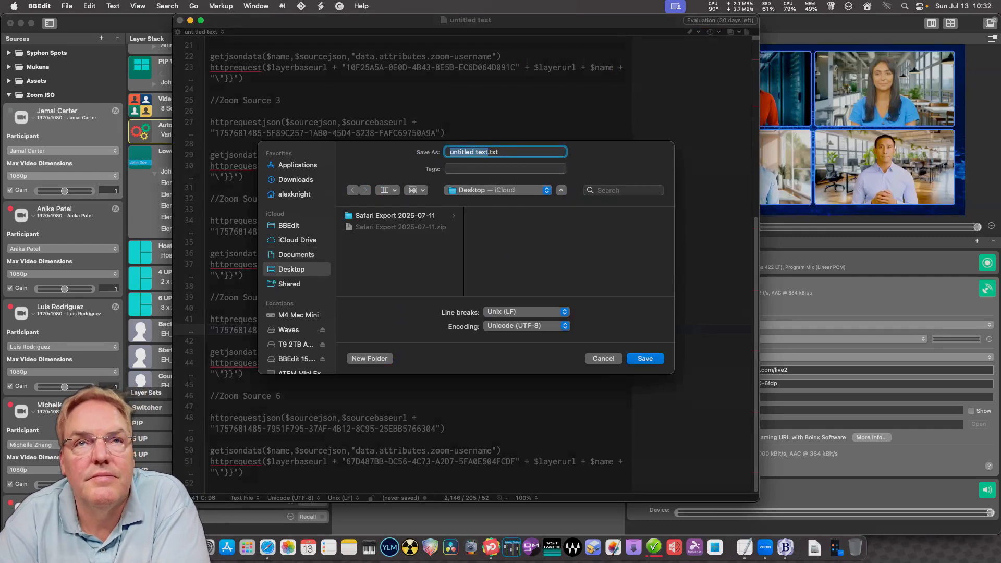
Name the file mimoLive_Auto_Name_Script_v2.txt and save it.
{"action": "type", "text": "mimo"}
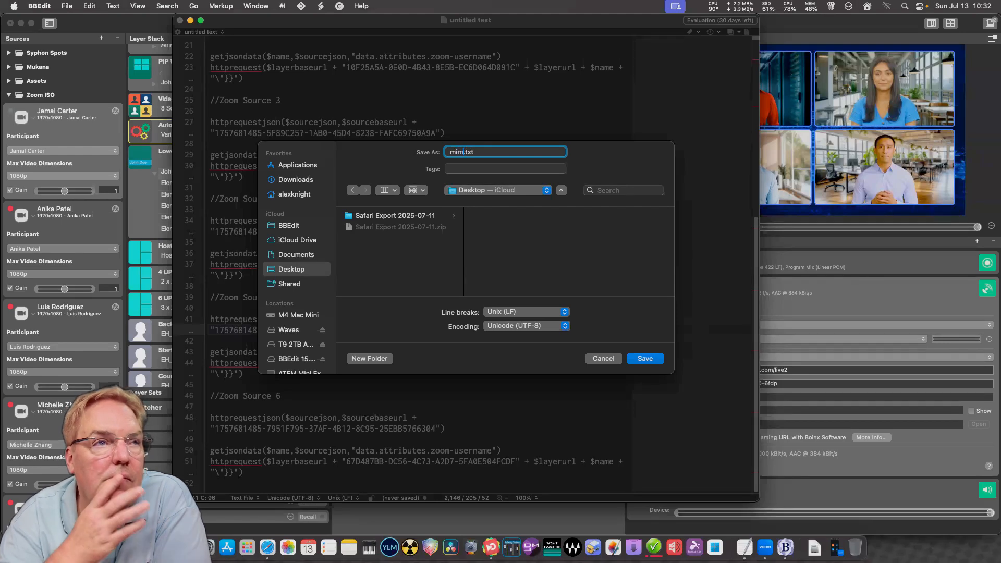
{"action": "type", "text": "Live"}
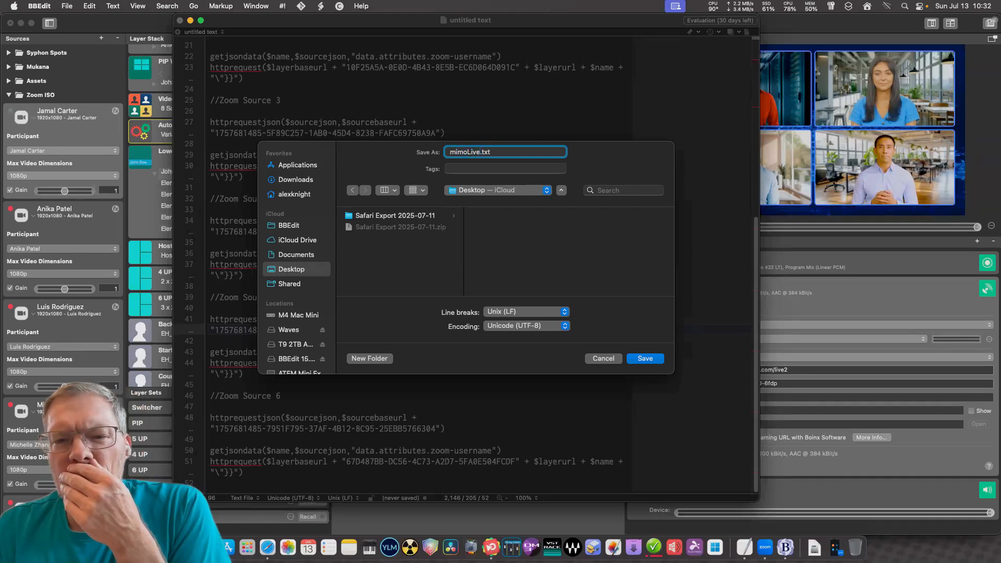
{"action": "type", "text": "_Auto_N"}
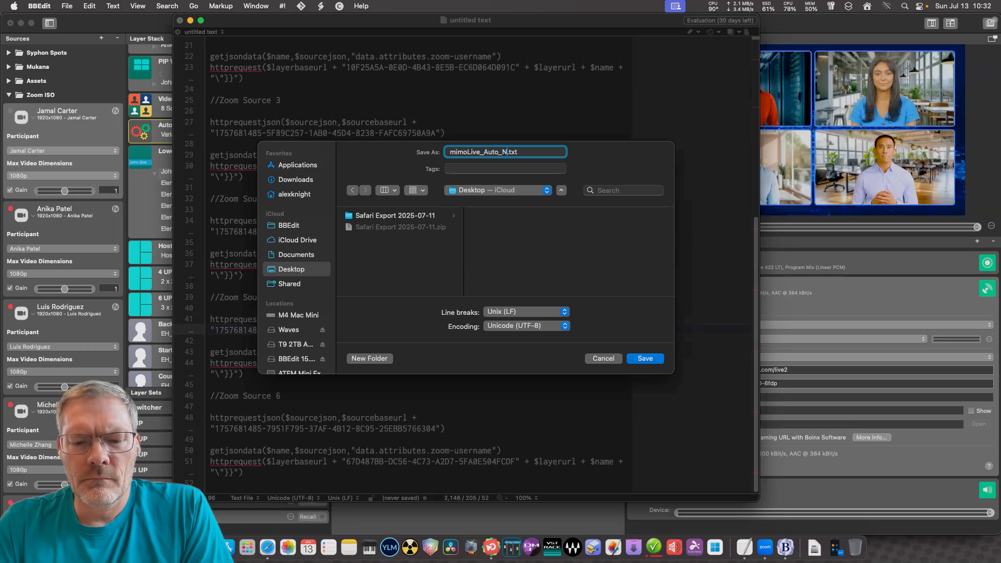
{"action": "type", "text": "ame_Script"}
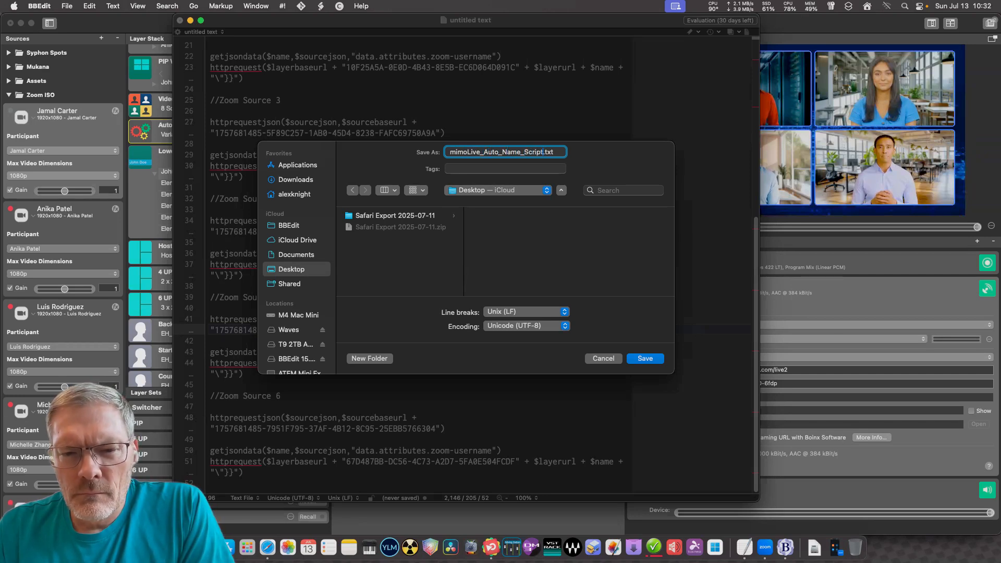
{"action": "type", "text": "_v2"}
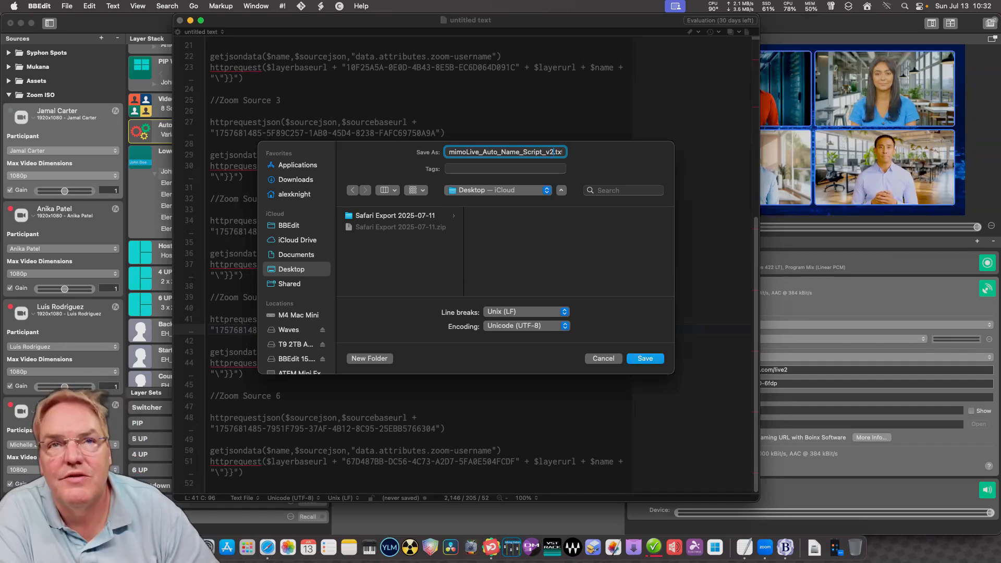
{"action": "key", "text": "Return"}
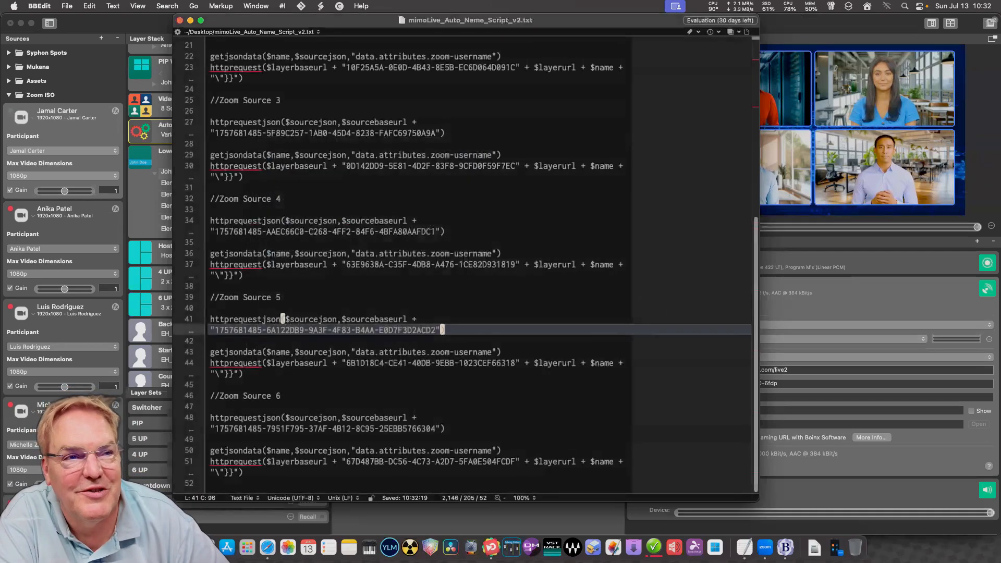
{"action": "left_click", "coordinate": [211, 187]}
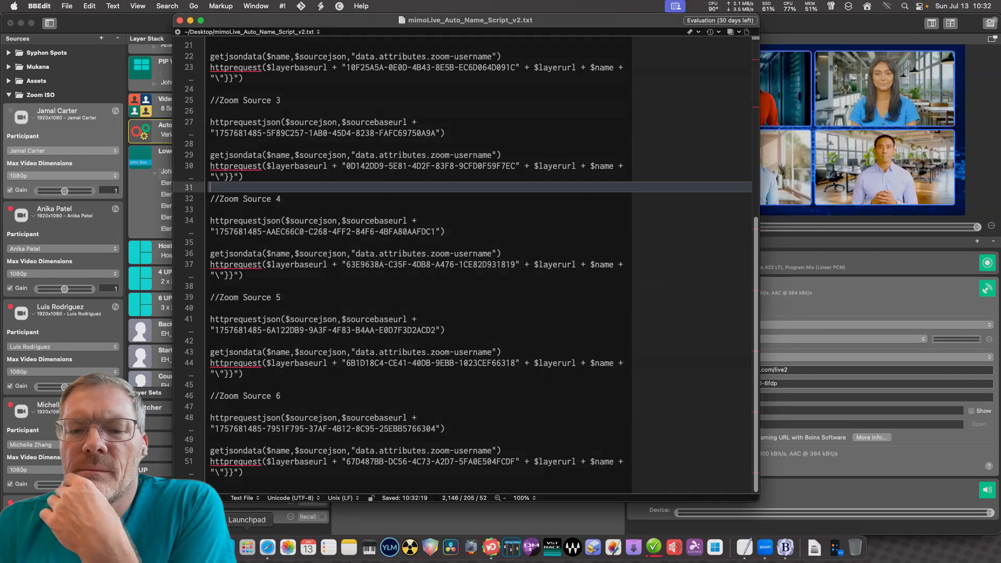
Switch to Safari, open Discord from the favorites in a new tab, and close the BBEdit product page.
{"action": "left_click", "coordinate": [267, 547]}
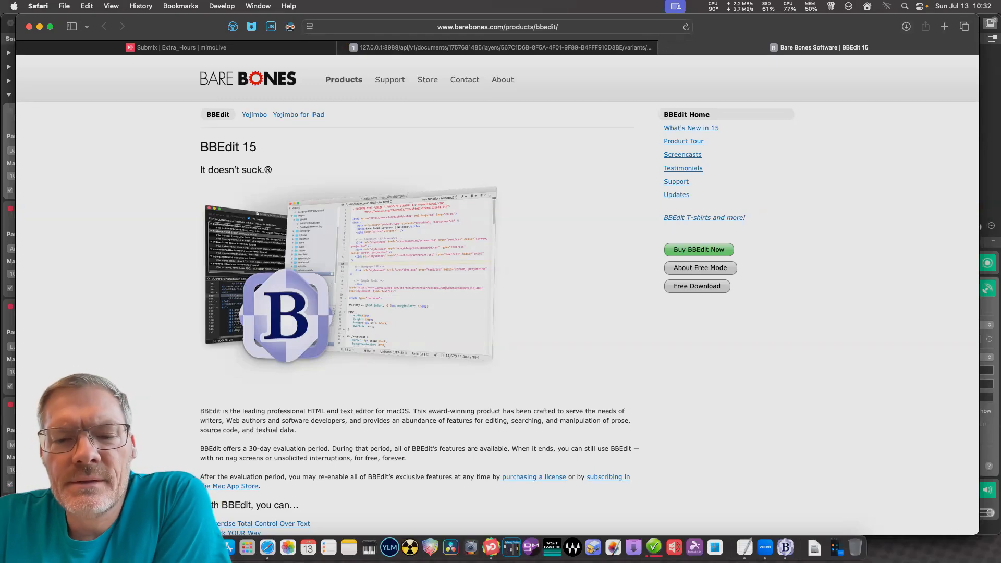
{"action": "left_click", "coordinate": [944, 26]}
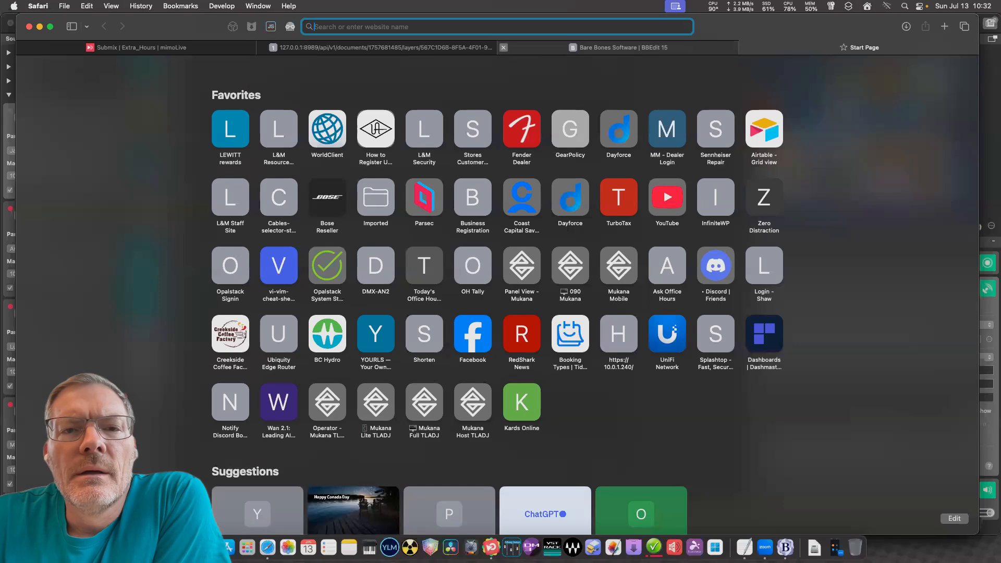
{"action": "left_click", "coordinate": [503, 47]}
{"action": "left_click", "coordinate": [715, 266]}
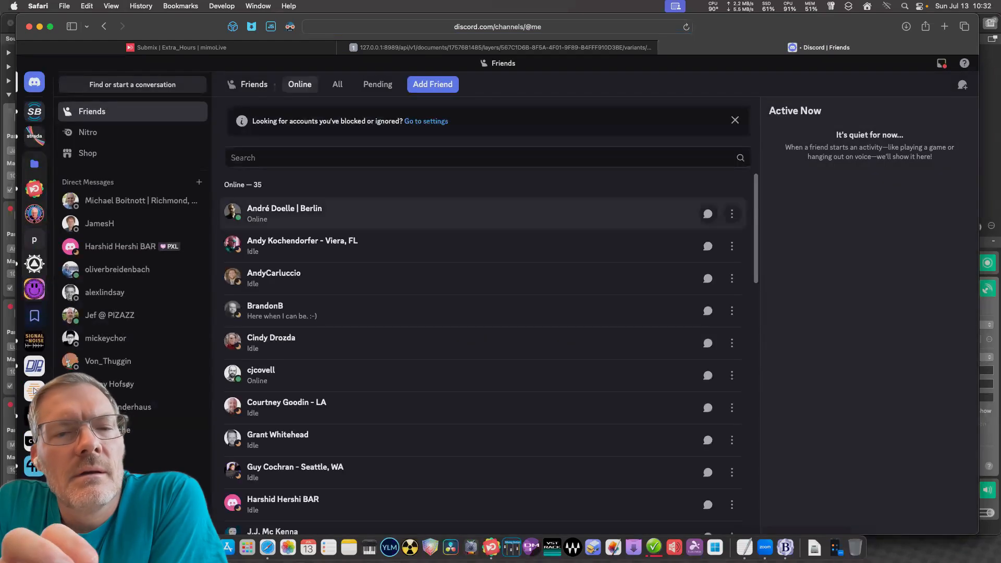
Try to find the contact by first name with Discord's quick conversation search.
{"action": "key", "text": "super+k"}
{"action": "type", "text": "ac"}
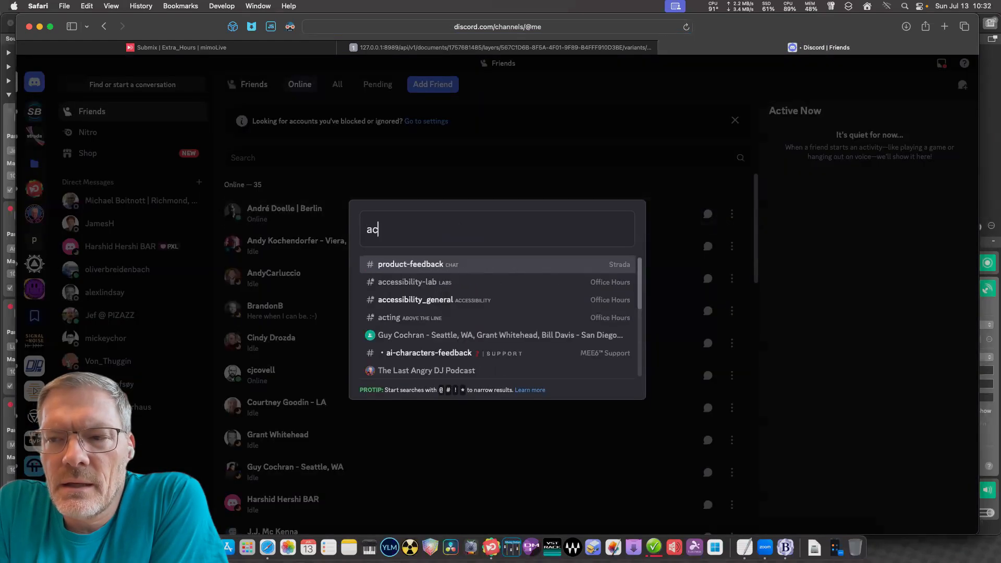
{"action": "type", "text": "hi"}
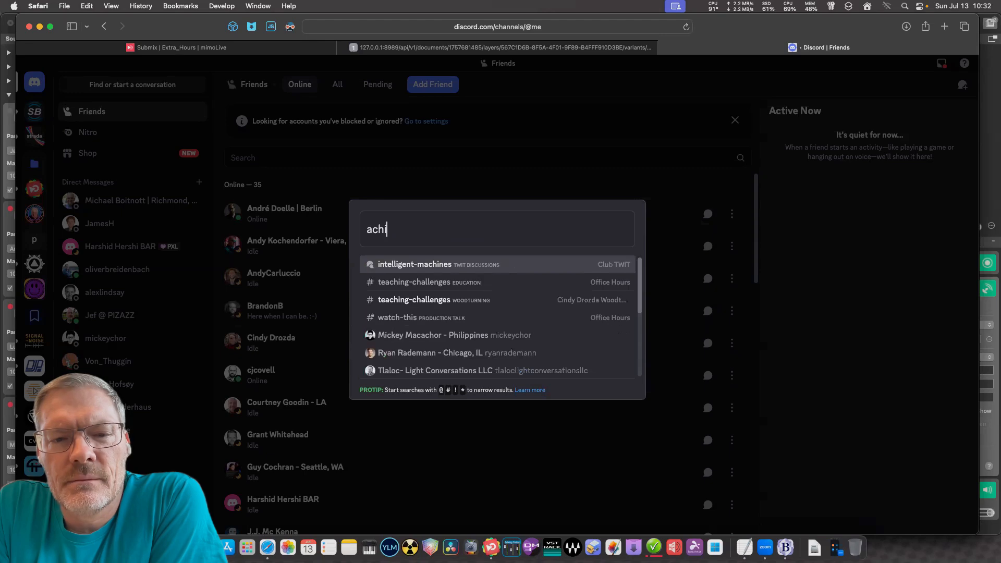
{"action": "type", "text": "e"}
{"action": "key", "text": "BackSpace"}
{"action": "key", "text": "BackSpace"}
{"action": "key", "text": "BackSpace"}
{"action": "key", "text": "Escape"}
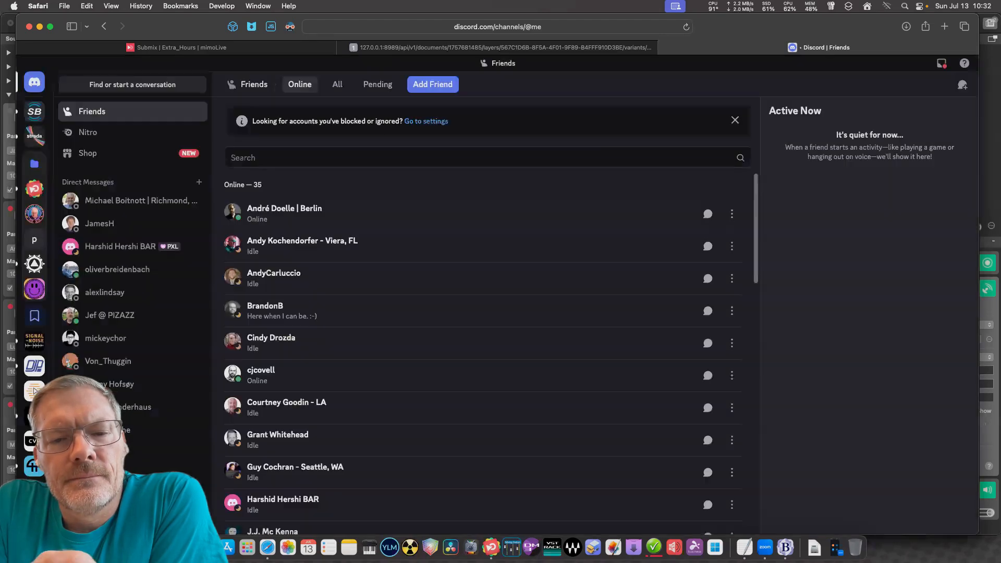
Open the workshops channel of the mimoLive Experts server and look back through its messages to July 8, 2025.
{"action": "left_click", "coordinate": [34, 189]}
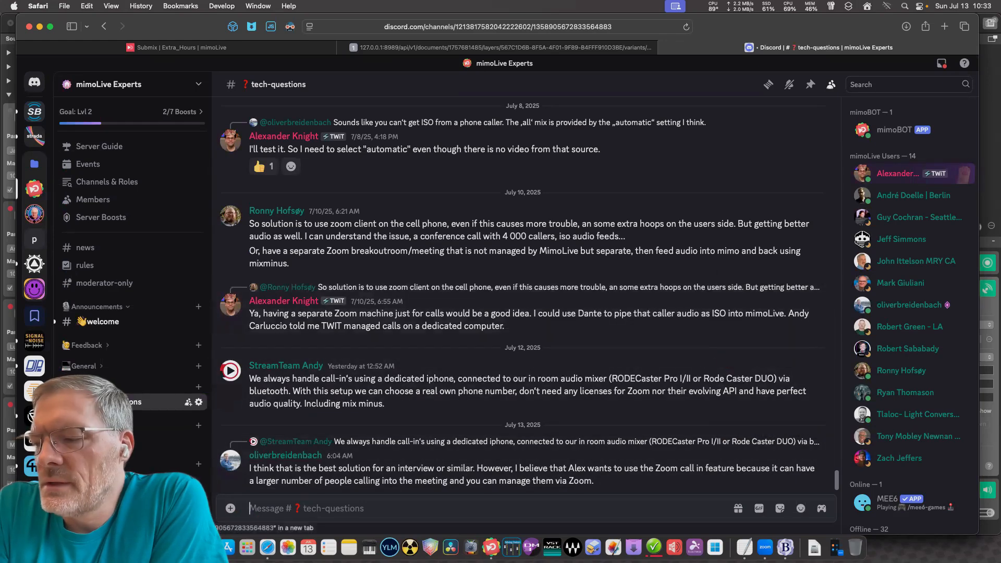
{"action": "left_click", "coordinate": [156, 441]}
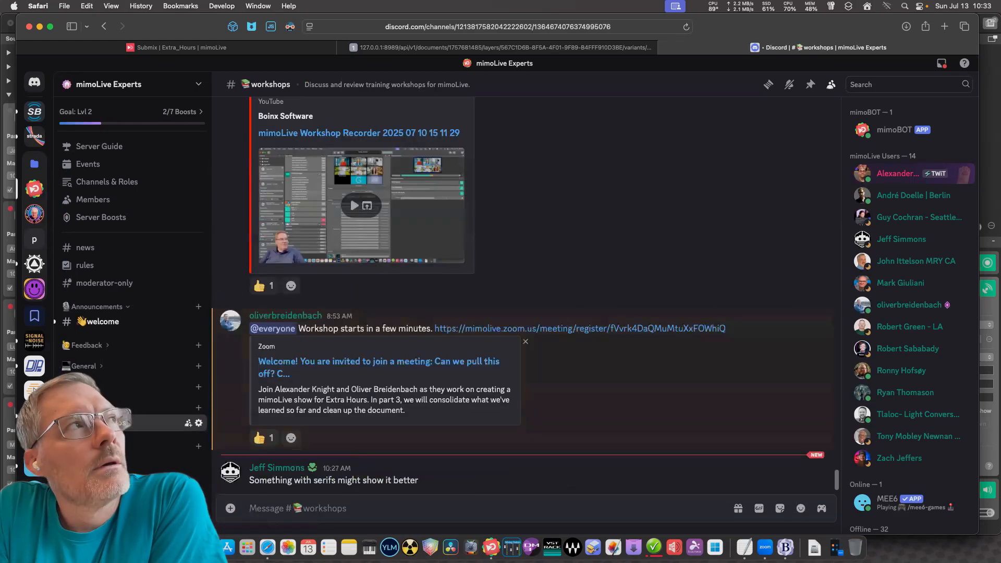
{"action": "scroll", "coordinate": [349, 196], "scroll_direction": "up", "scroll_amount": 5}
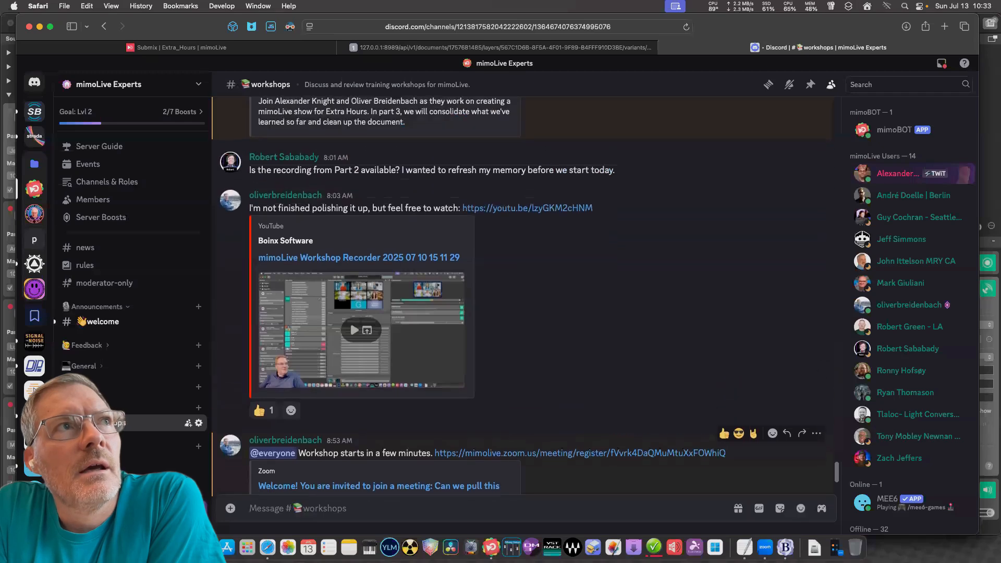
{"action": "scroll", "coordinate": [350, 196], "scroll_direction": "up", "scroll_amount": 10}
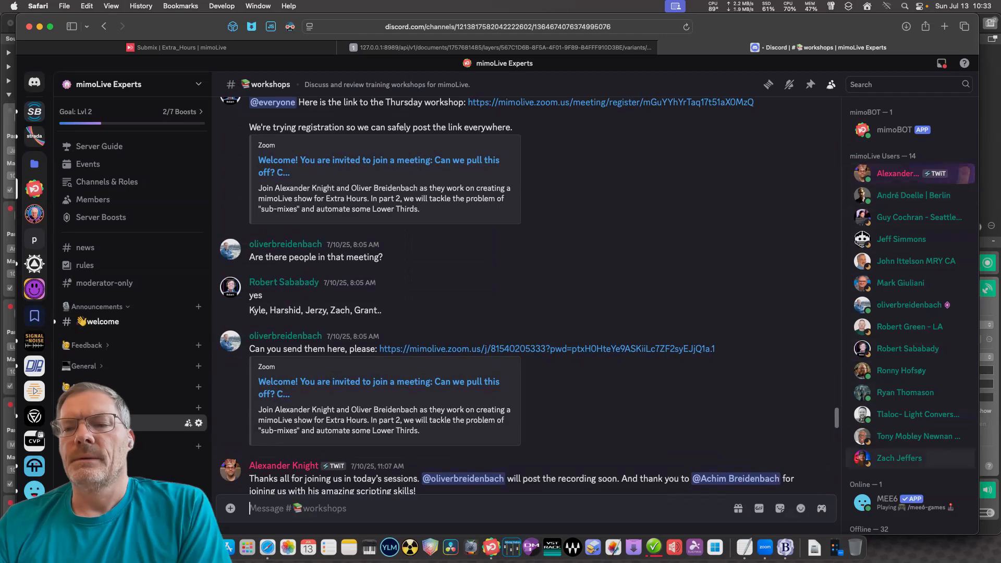
{"action": "scroll", "coordinate": [521, 313], "scroll_direction": "up", "scroll_amount": 10}
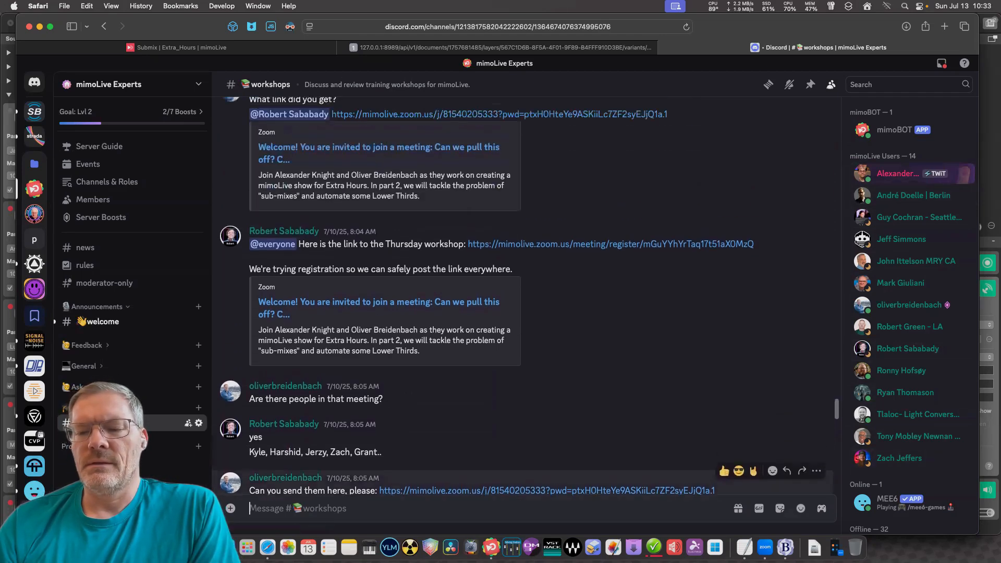
{"action": "scroll", "coordinate": [521, 312], "scroll_direction": "up", "scroll_amount": 6}
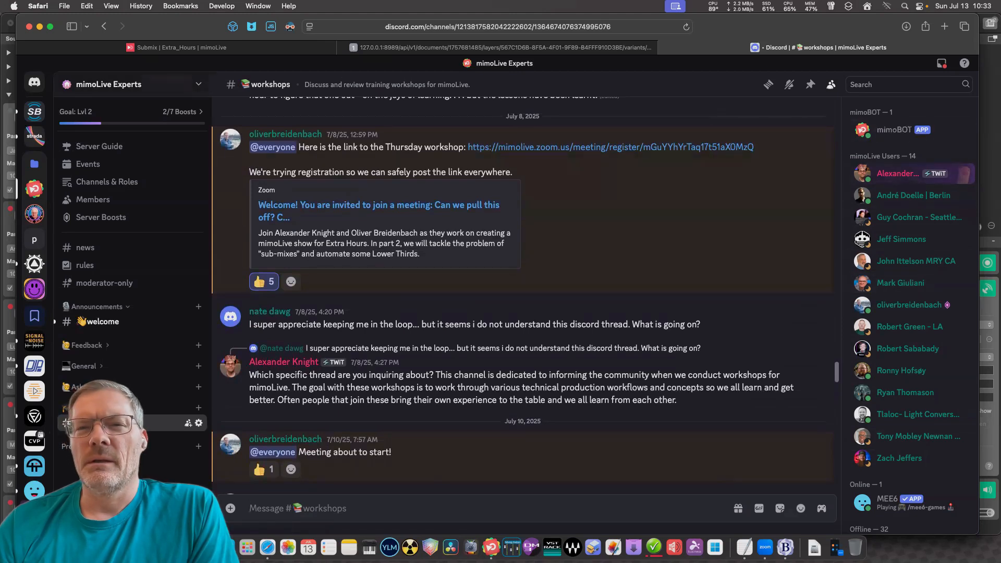
Look through the mimoLive Experts member list down to the offline members, and close the Discord tab.
{"action": "left_click", "coordinate": [109, 84]}
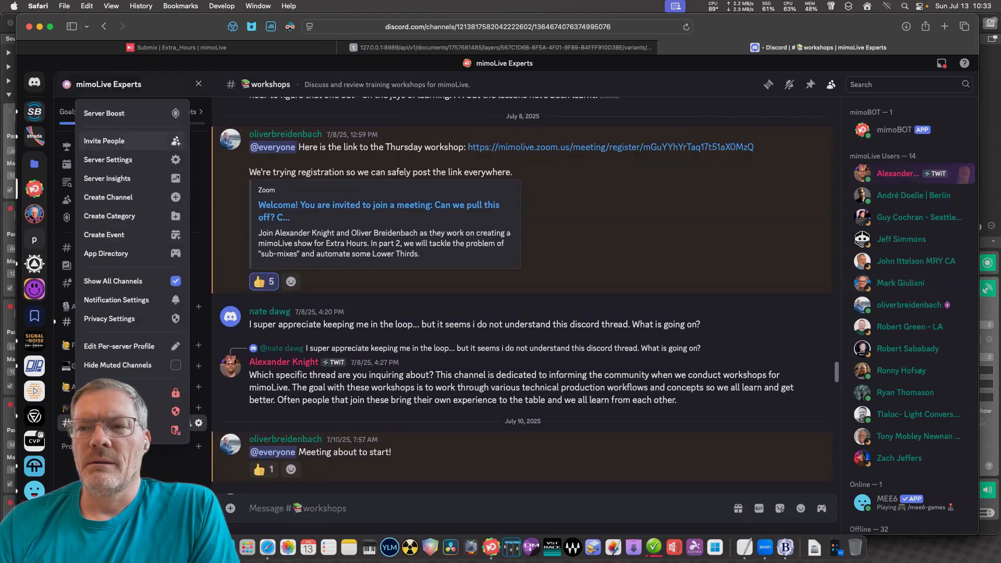
{"action": "scroll", "coordinate": [909, 284], "scroll_direction": "down", "scroll_amount": 5}
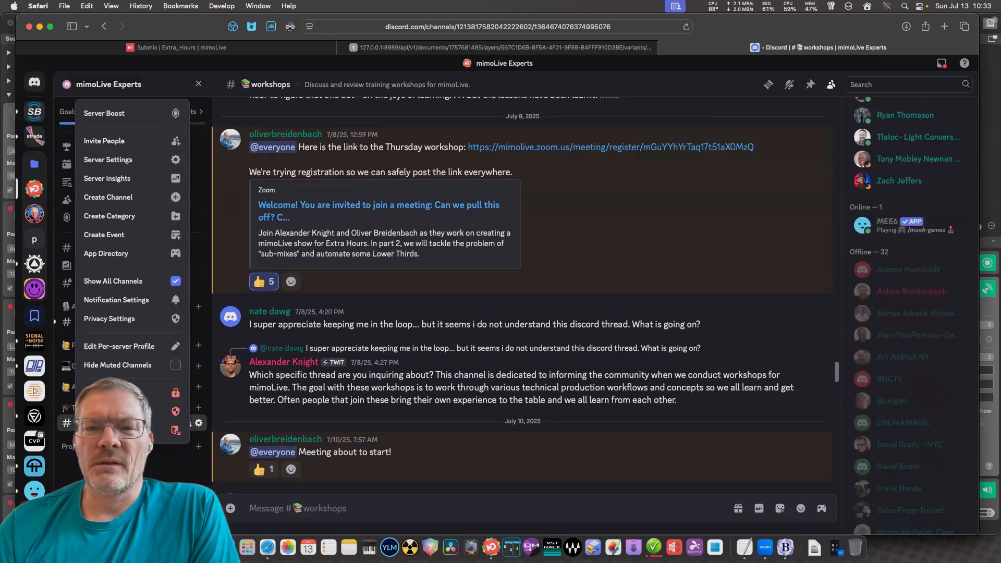
{"action": "scroll", "coordinate": [909, 313], "scroll_direction": "down", "scroll_amount": 4}
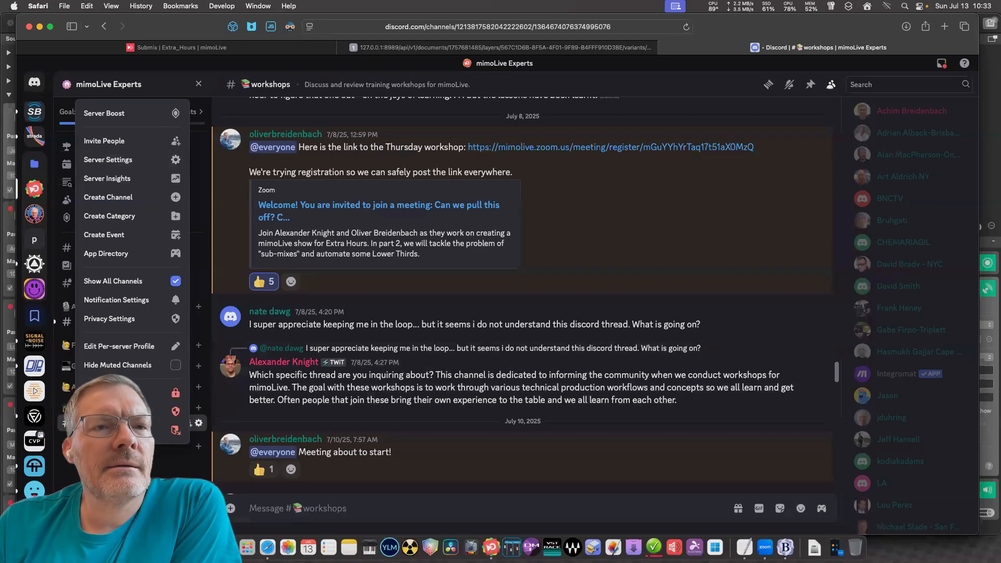
{"action": "key", "text": "Escape"}
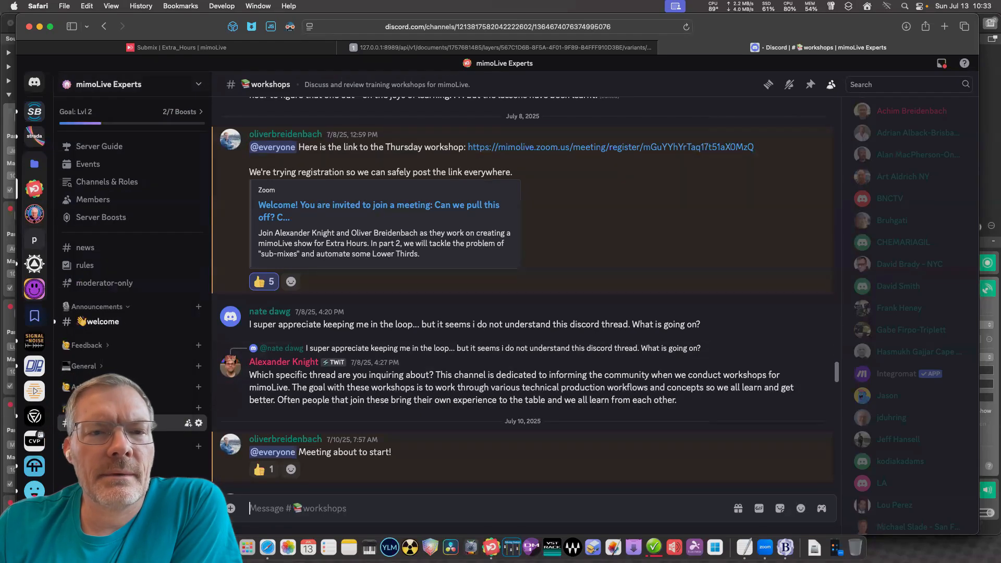
{"action": "key", "text": "super+w"}
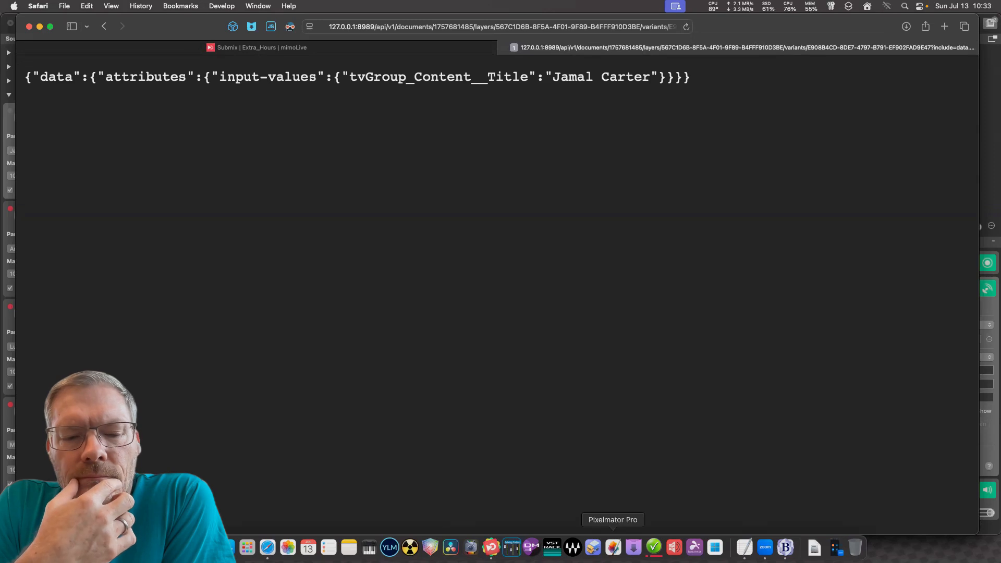
Switch to BBEdit and replace setvariable with concat in the $layerbaseurl line at the start of the script.
{"action": "left_click", "coordinate": [784, 546]}
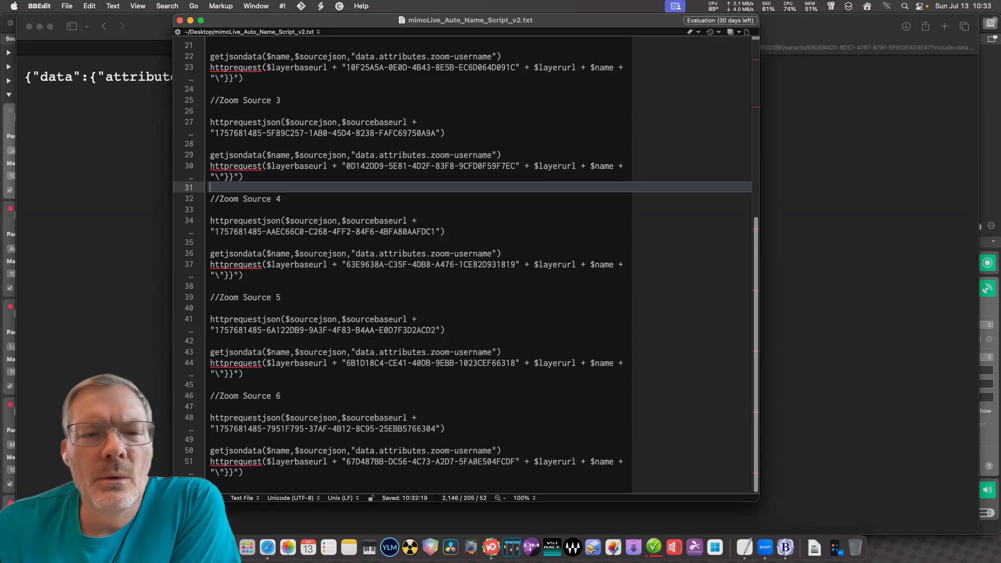
{"action": "scroll", "coordinate": [463, 260], "scroll_direction": "up", "scroll_amount": 10}
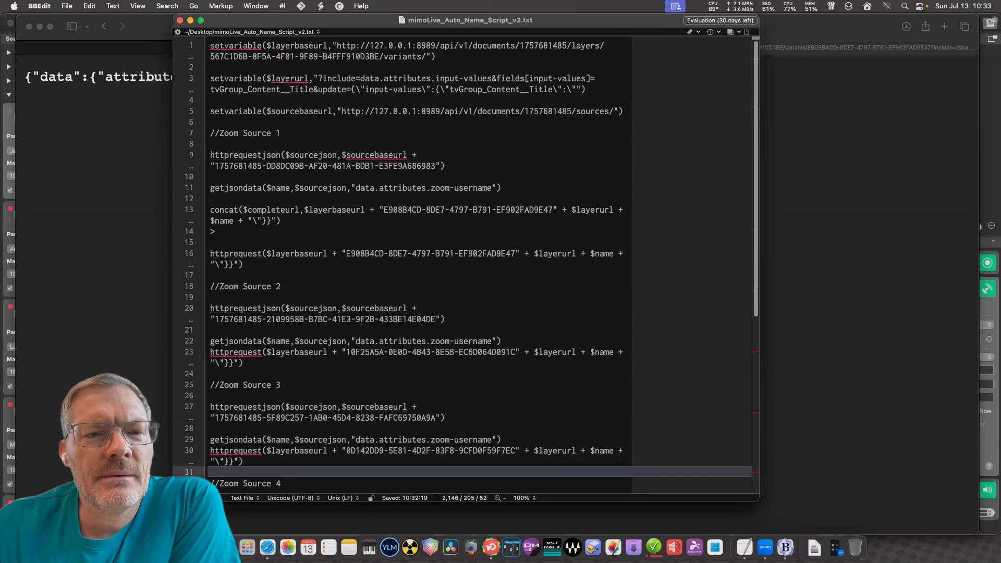
{"action": "left_click", "coordinate": [308, 111]}
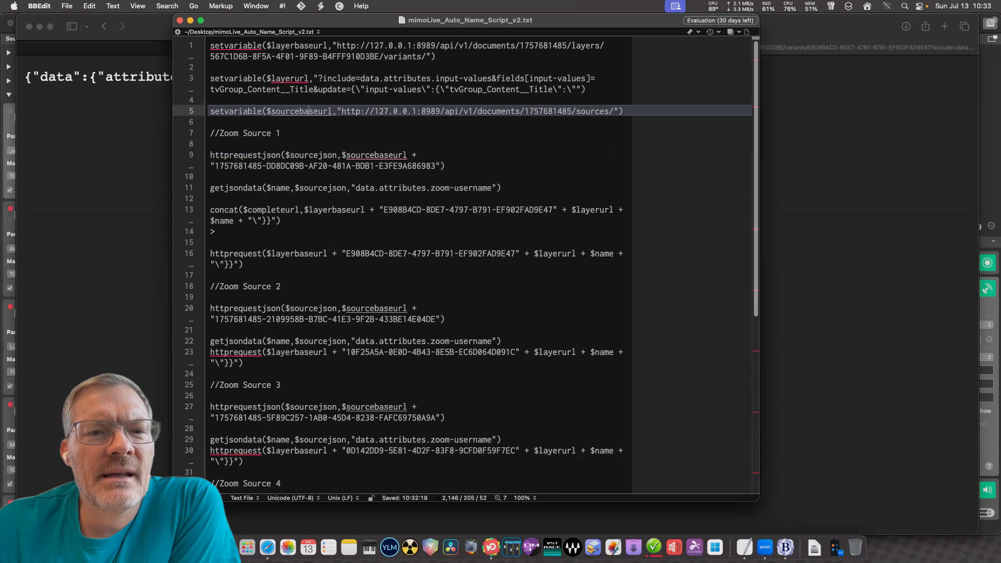
{"action": "double_click", "coordinate": [236, 78]}
{"action": "left_click", "coordinate": [350, 90]}
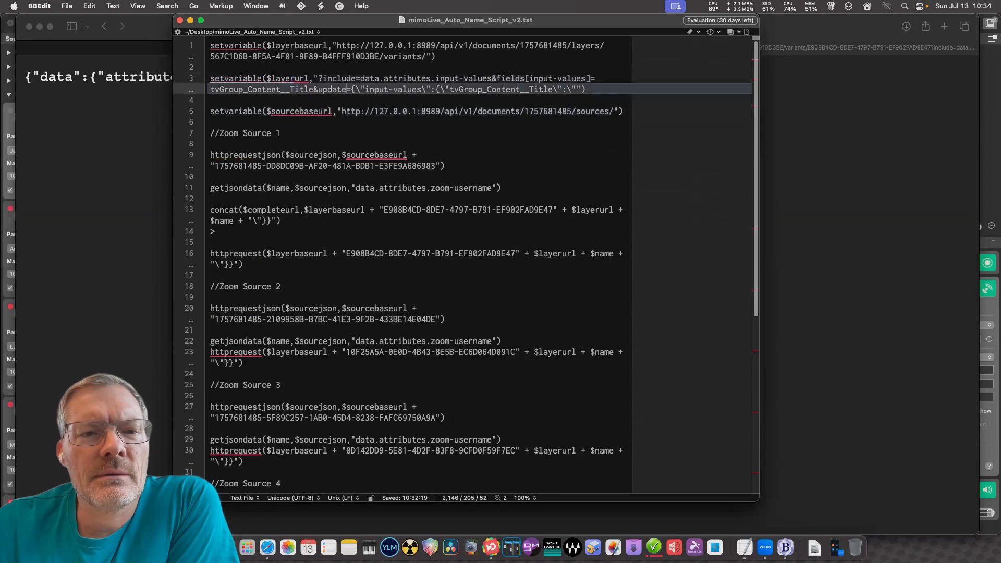
{"action": "left_click", "coordinate": [211, 79]}
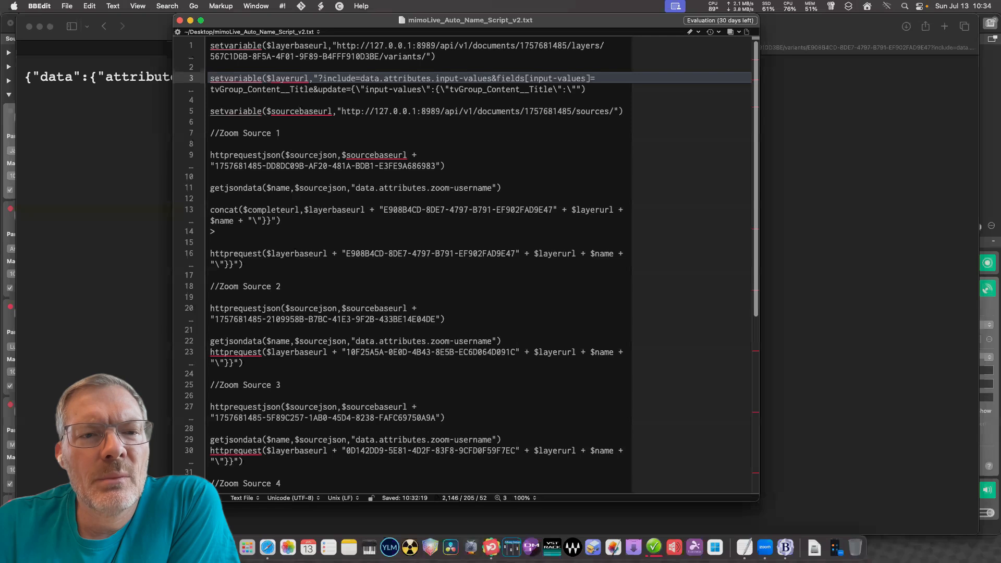
{"action": "left_click", "coordinate": [211, 56]}
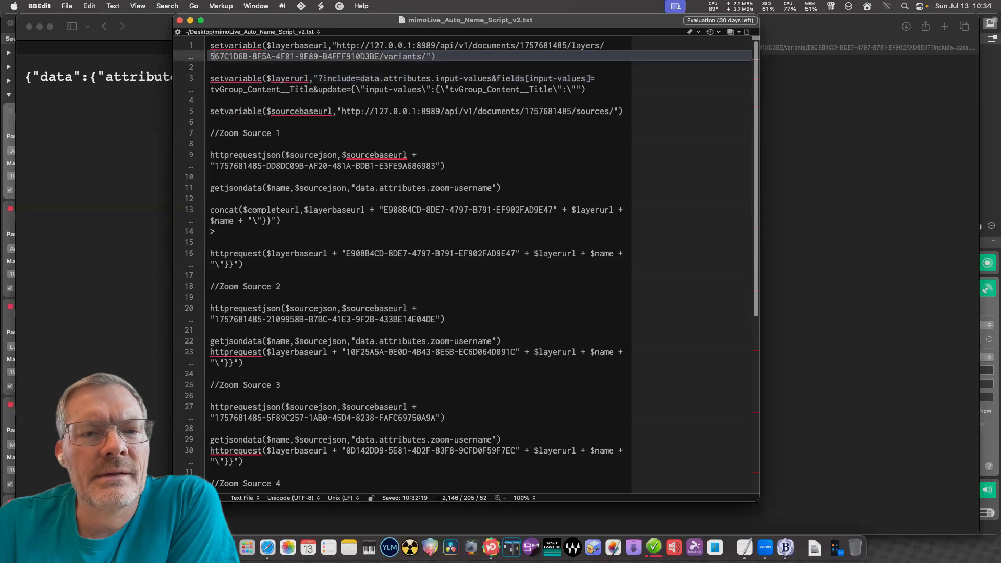
{"action": "left_click", "coordinate": [211, 46]}
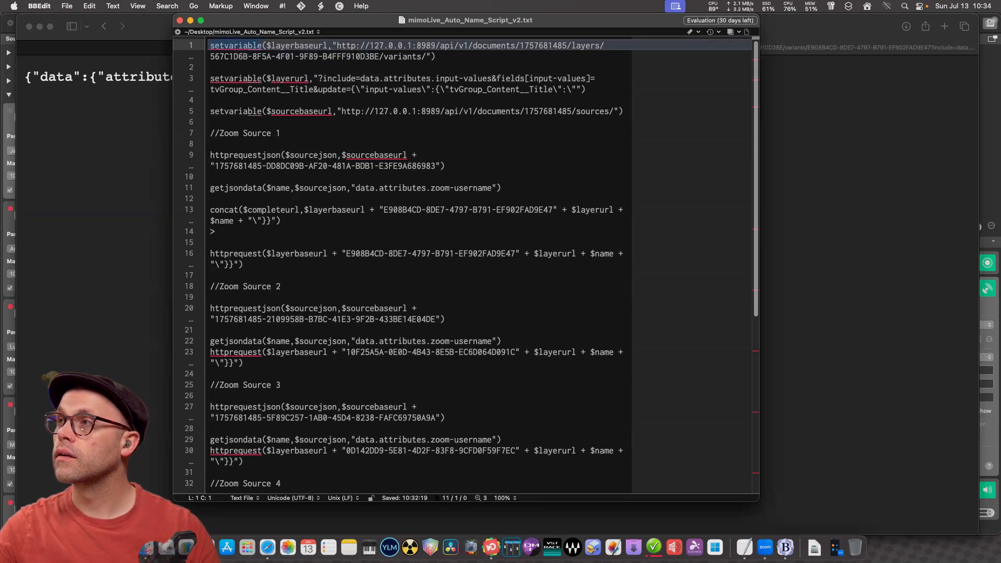
{"action": "key", "text": "alt+Delete"}
{"action": "type", "text": "concat"}
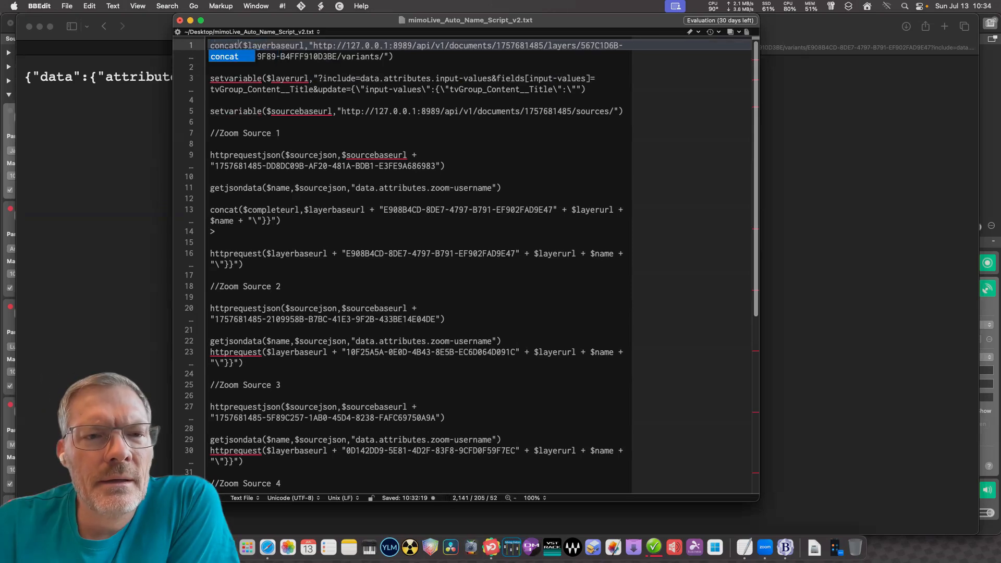
Replace setvariable with concat in the script's $sourcebaseurl line.
{"action": "left_click", "coordinate": [219, 111]}
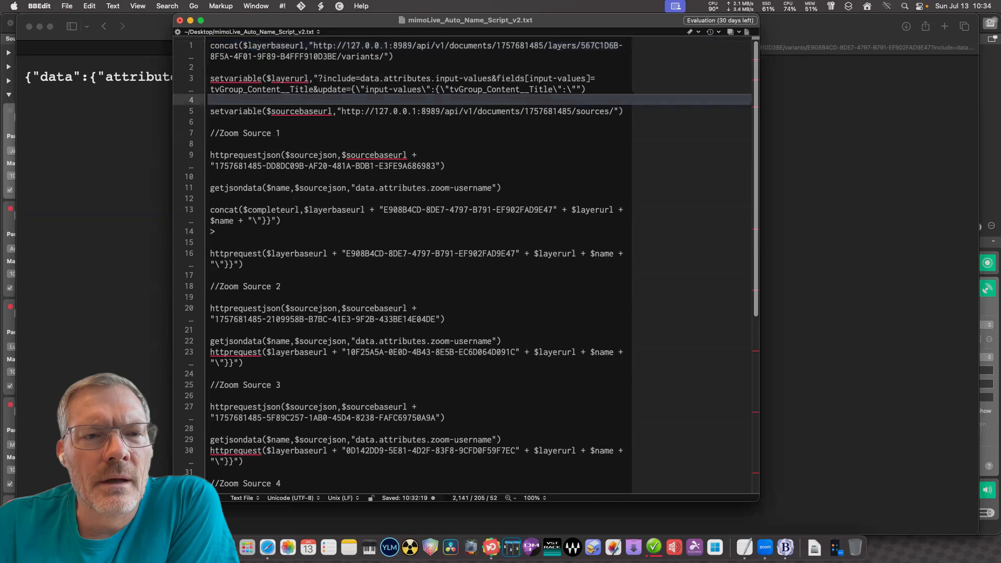
{"action": "left_click_drag", "start_coordinate": [219, 111], "coordinate": [210, 111]}
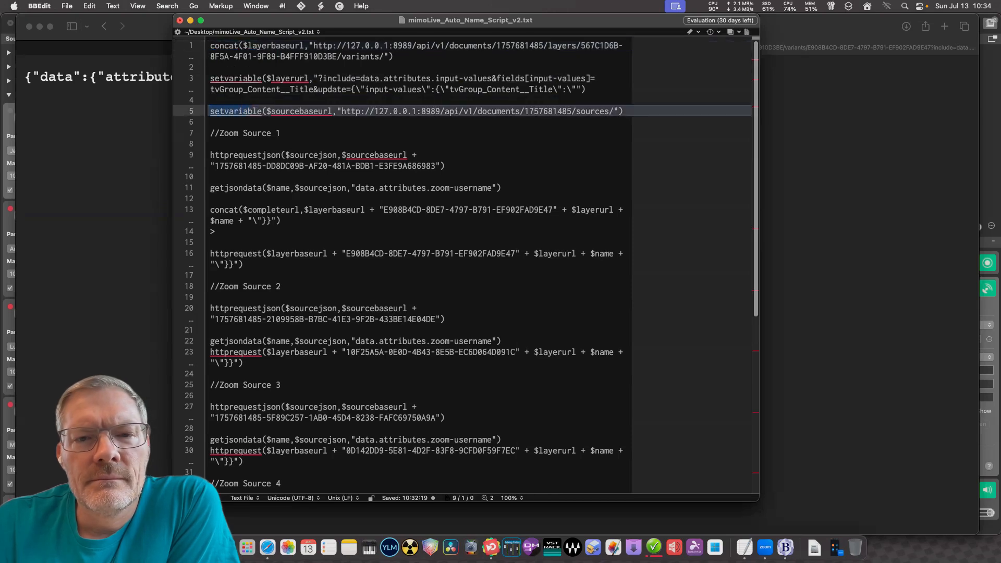
{"action": "key", "text": "shift+Right"}
{"action": "key", "text": "shift+Right"}
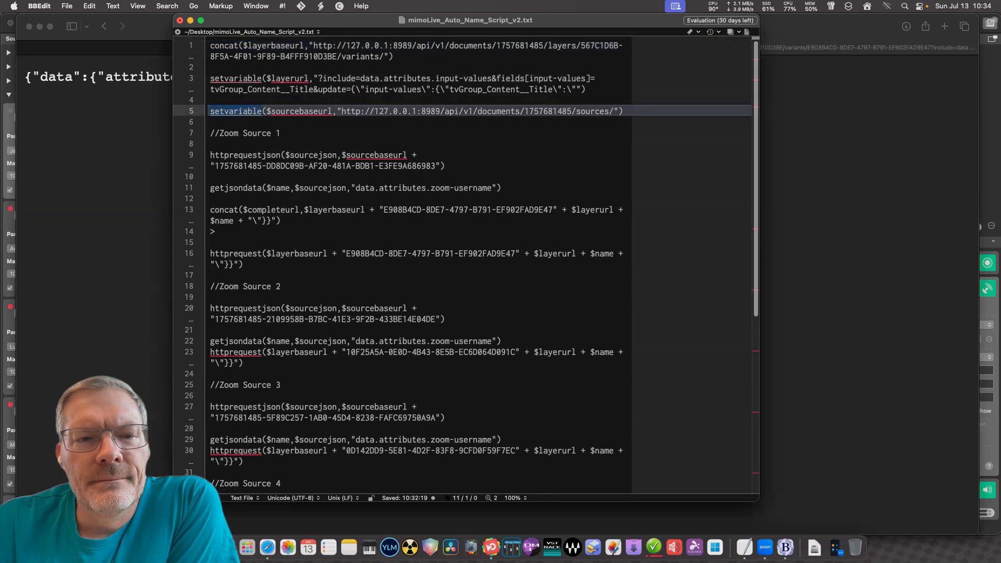
{"action": "type", "text": "concat"}
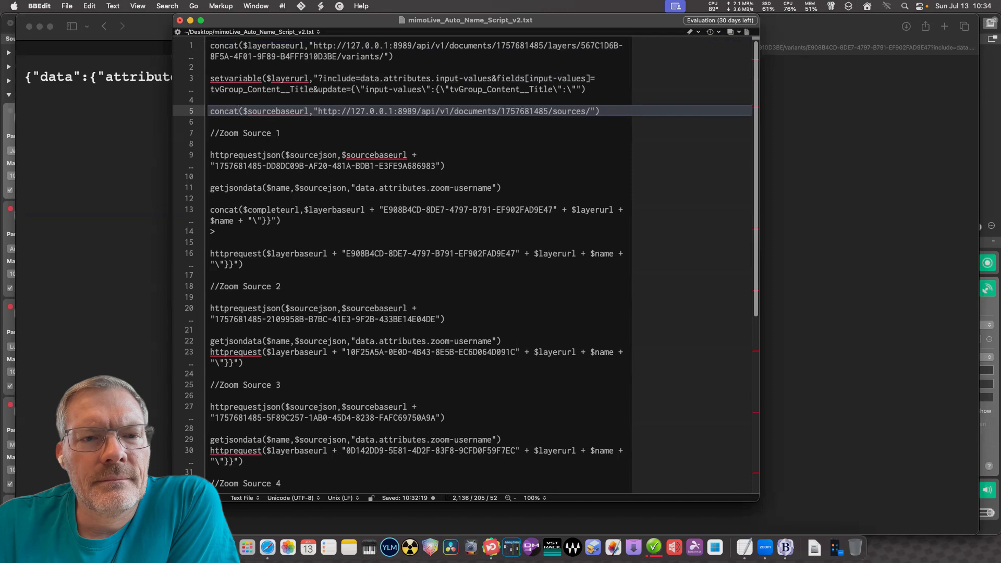
{"action": "scroll", "coordinate": [464, 261], "scroll_direction": "down", "scroll_amount": 1}
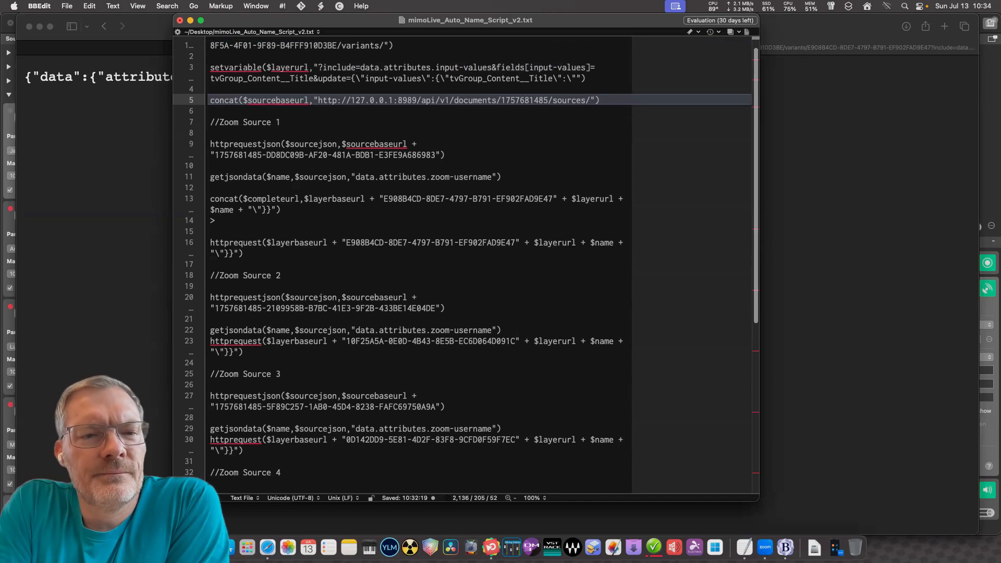
{"action": "scroll", "coordinate": [428, 266], "scroll_direction": "up", "scroll_amount": 1}
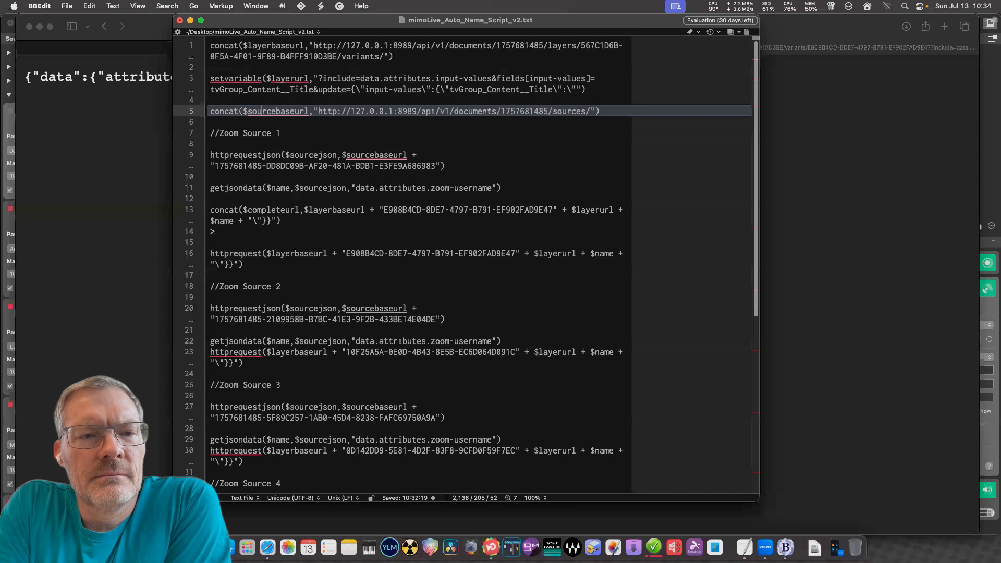
Replace setvariable with concat in the script's $layerurl line.
{"action": "triple_click", "coordinate": [402, 84]}
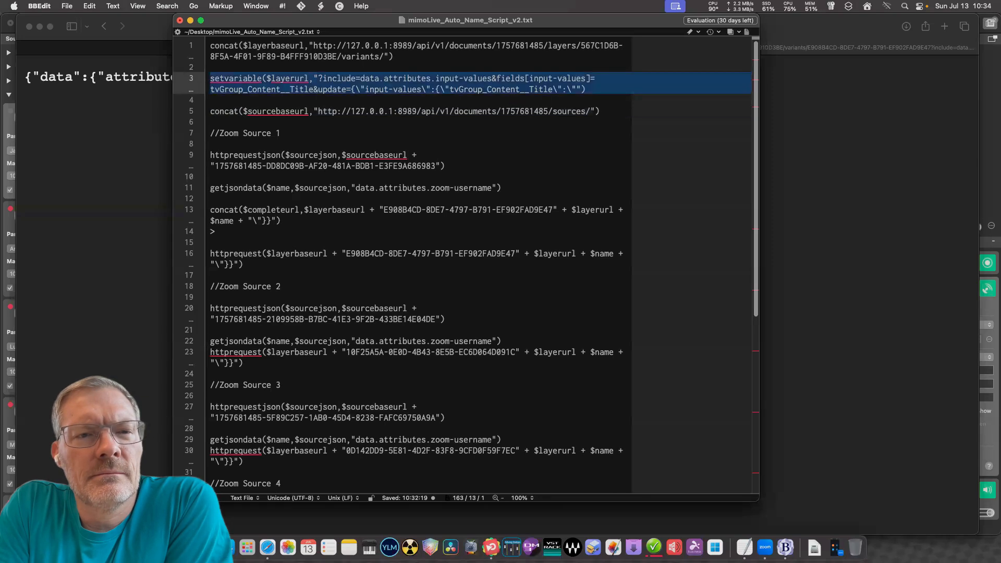
{"action": "double_click", "coordinate": [235, 78]}
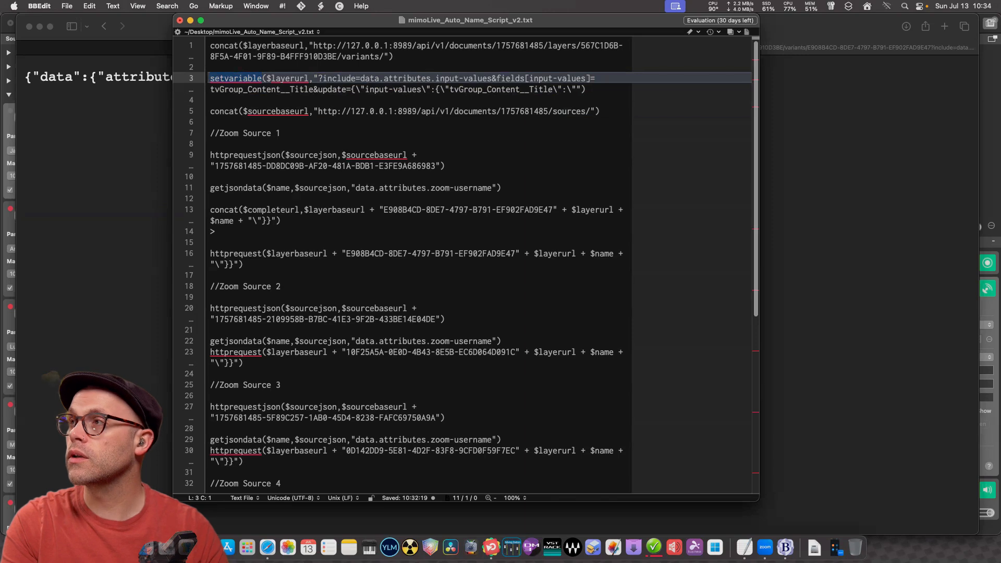
{"action": "type", "text": "con"}
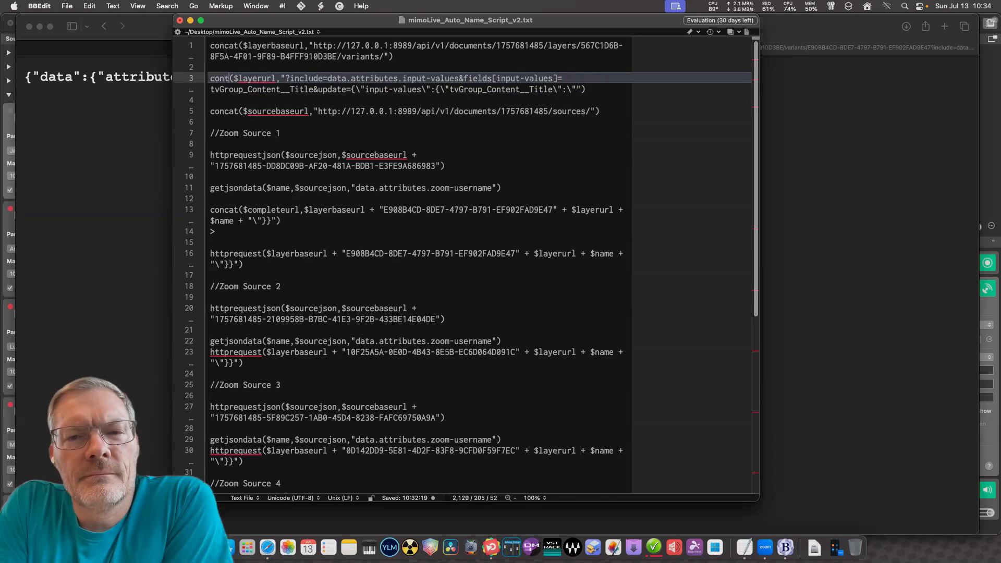
{"action": "type", "text": "cat"}
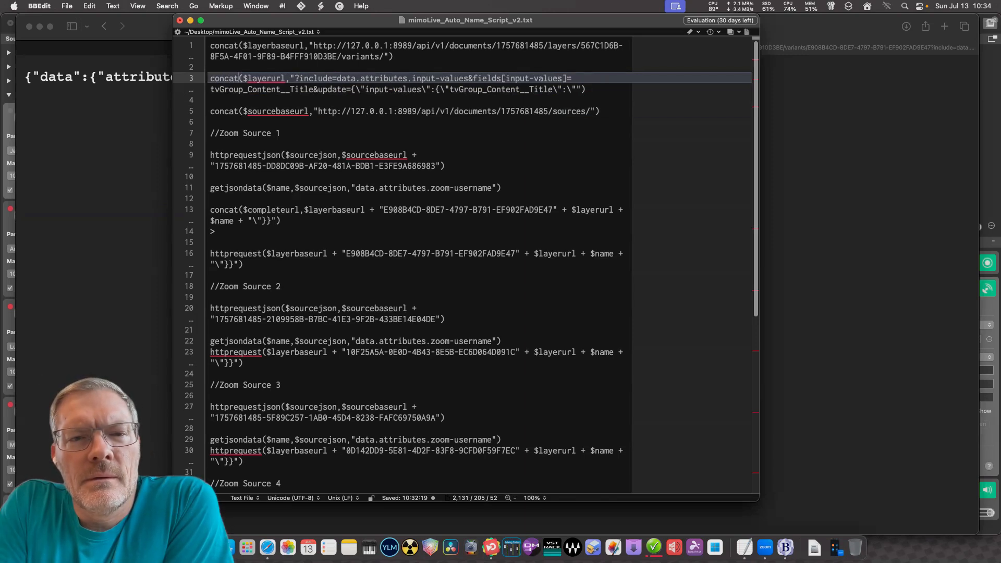
{"action": "left_click_drag", "start_coordinate": [229, 111], "coordinate": [210, 122]}
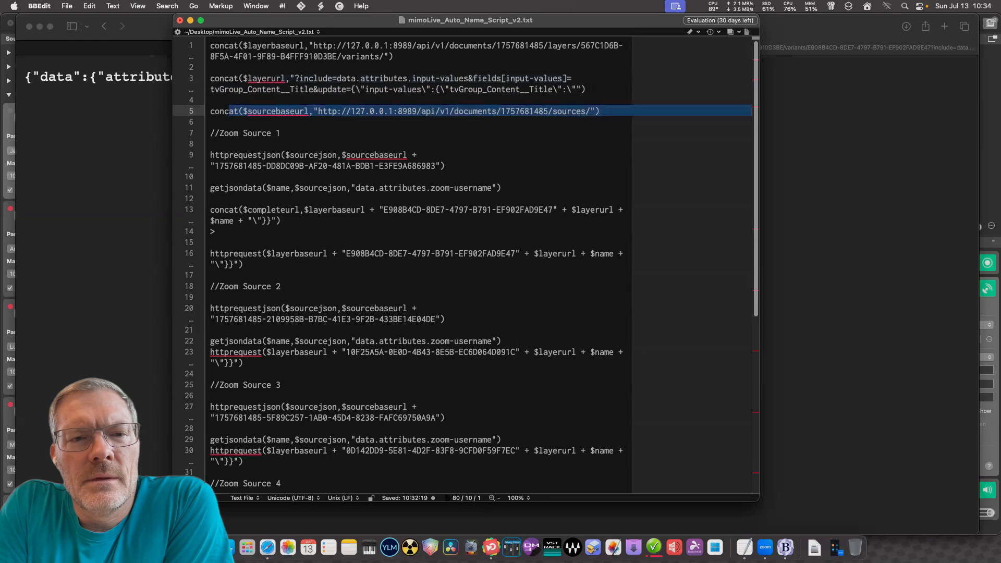
{"action": "left_click", "coordinate": [229, 57]}
{"action": "left_click", "coordinate": [229, 78]}
{"action": "left_click", "coordinate": [229, 111]}
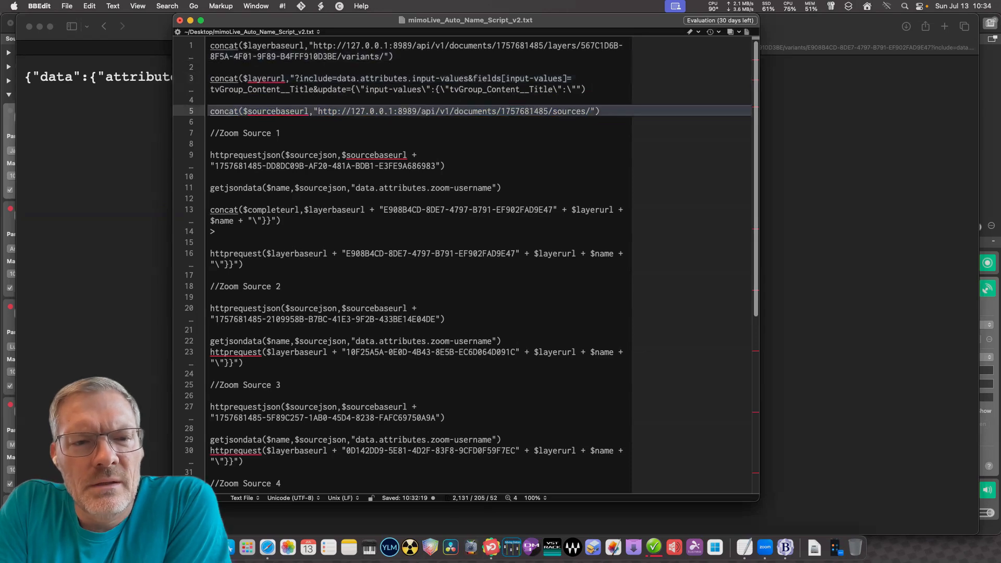
Copy the entire edited script and paste it over the Automation layer's On Live script in mimoLive.
{"action": "left_click", "coordinate": [301, 231]}
{"action": "key", "text": "super+a"}
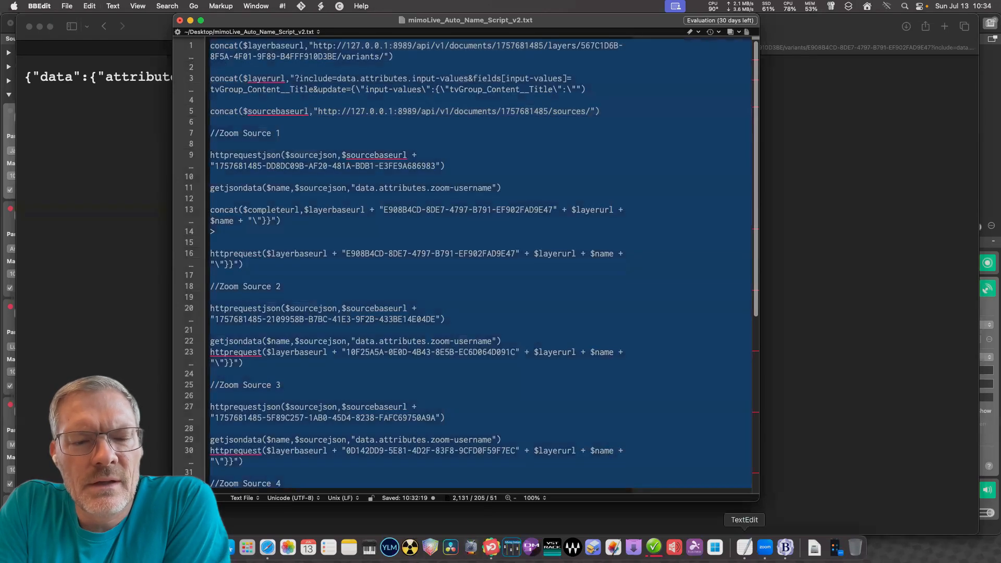
{"action": "left_click", "coordinate": [491, 546]}
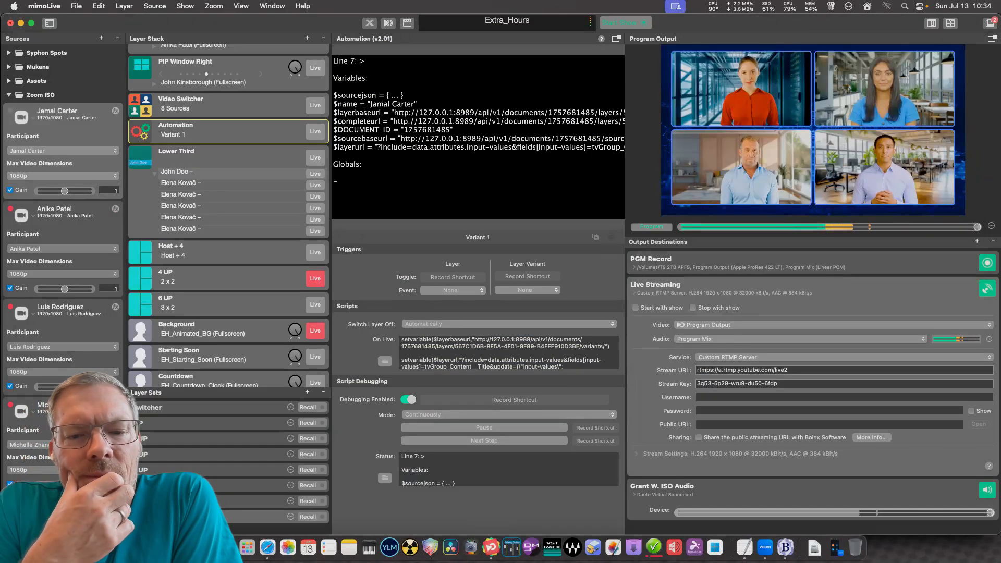
{"action": "left_click", "coordinate": [384, 360]}
{"action": "key", "text": "super+a"}
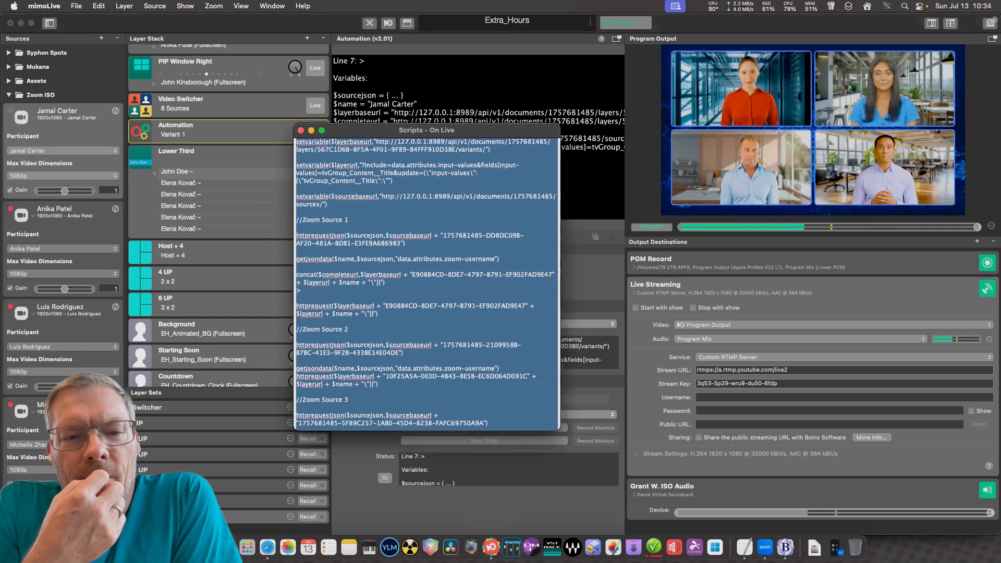
{"action": "key", "text": "BackSpace"}
{"action": "key", "text": "super+v"}
{"action": "scroll", "coordinate": [427, 284], "scroll_direction": "up", "scroll_amount": 10}
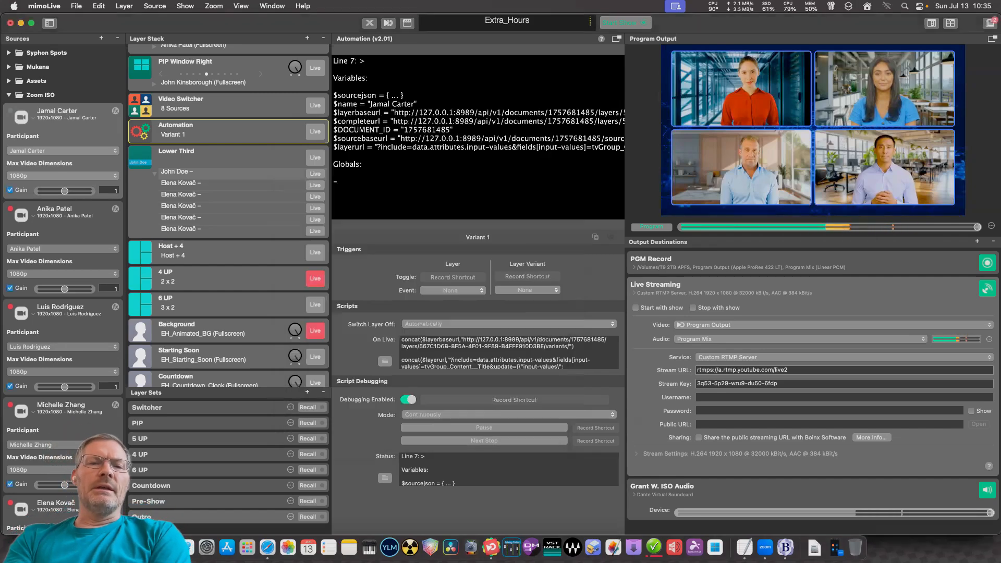
{"action": "key", "text": "super+w"}
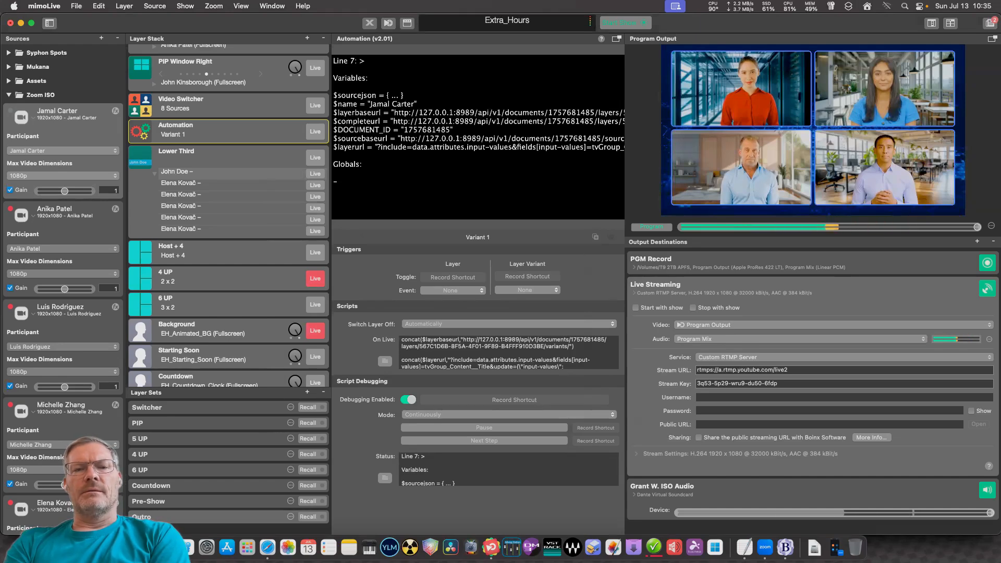
Set the Automation layer live and examine the variables in the full Script Debugging status.
{"action": "left_click", "coordinate": [314, 131]}
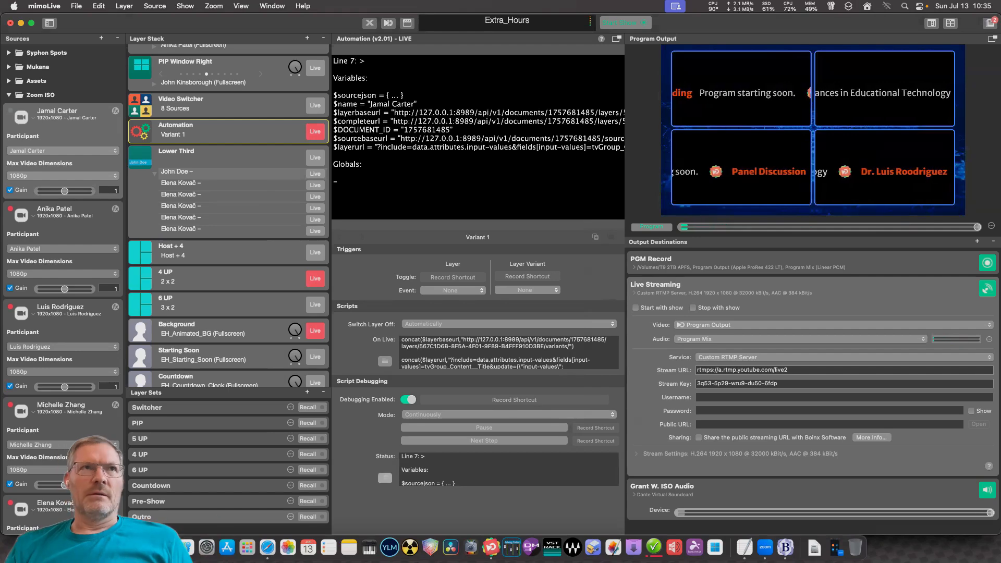
{"action": "left_click", "coordinate": [384, 478]}
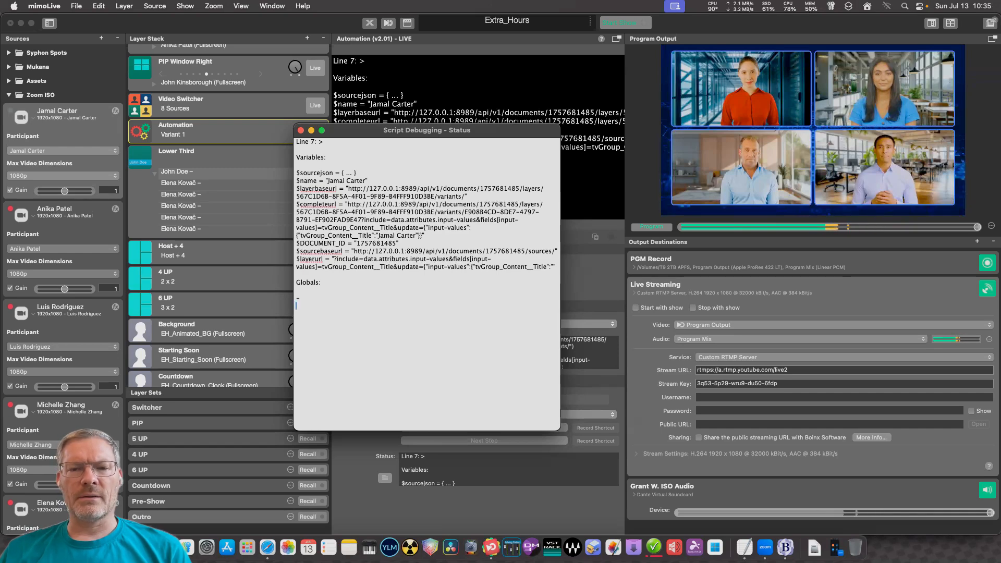
{"action": "key", "text": "super+w"}
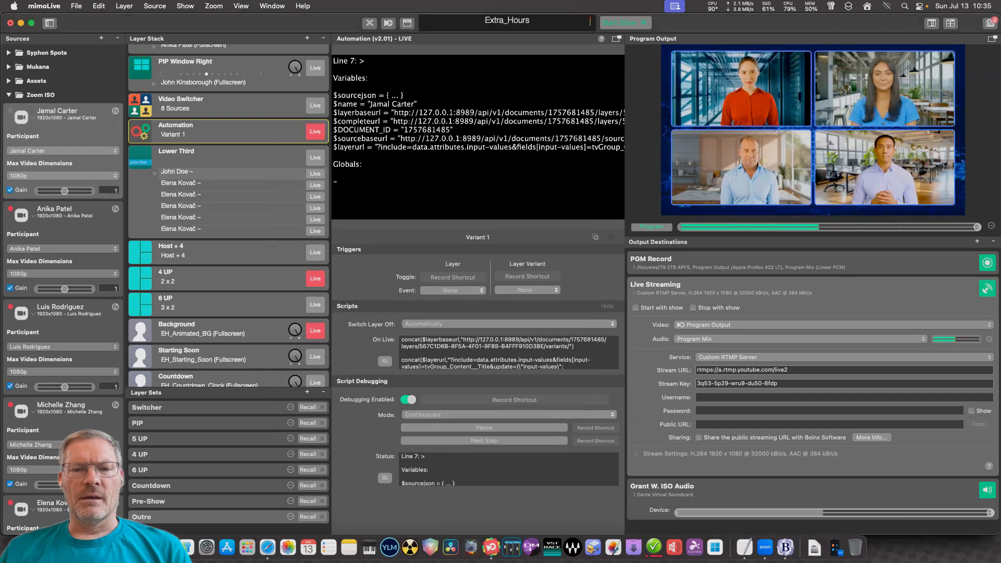
Set the Automation layer's script debugging mode to Single Step.
{"action": "left_click", "coordinate": [508, 415]}
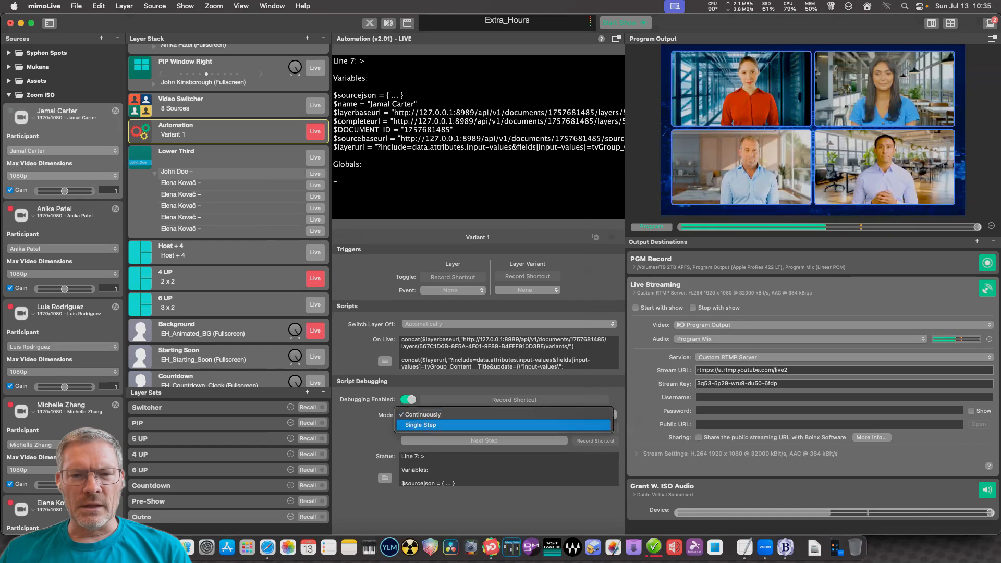
{"action": "key", "text": "Return"}
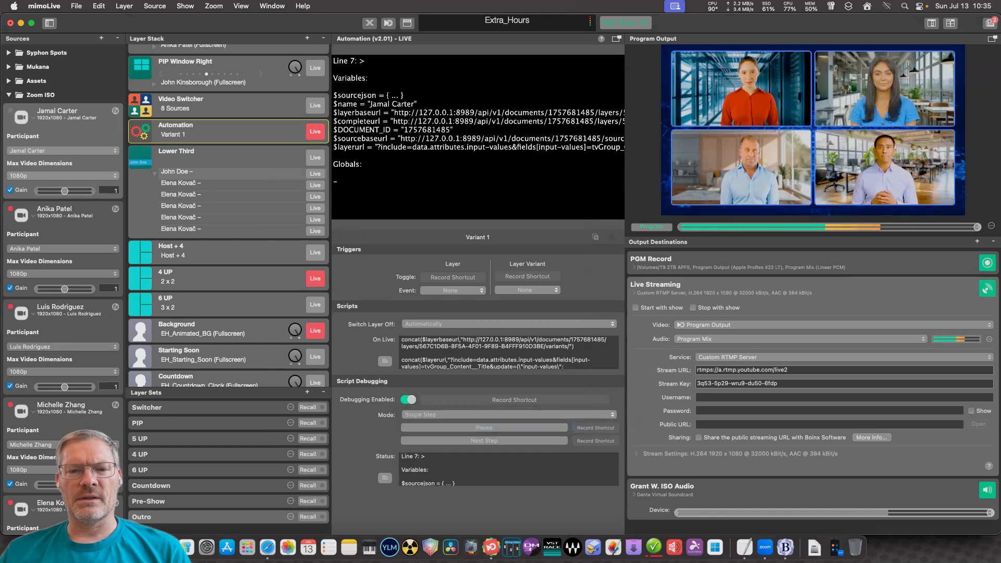
Advance the live Automation script by two debugging steps, through the first httpRequest line.
{"action": "left_click", "coordinate": [483, 440]}
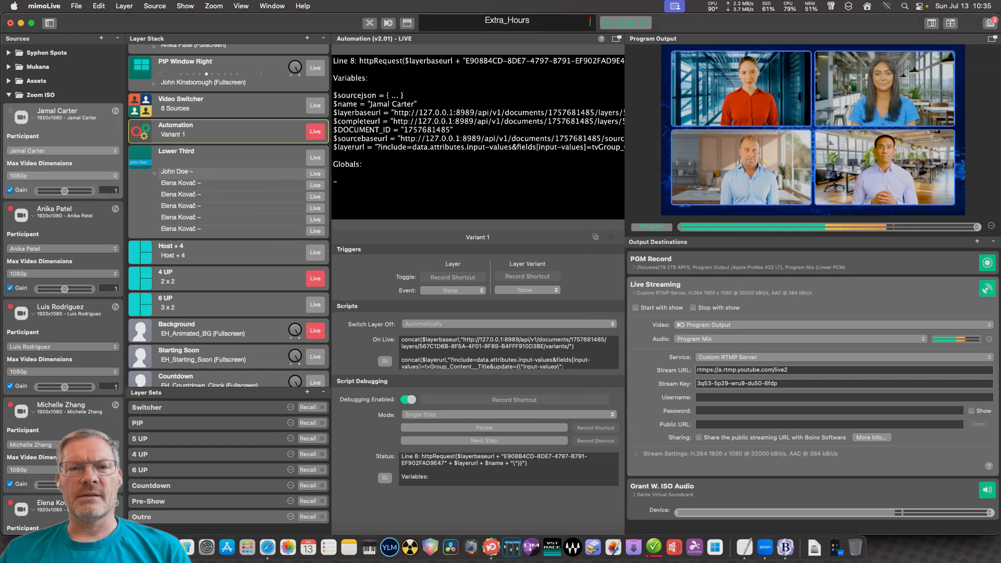
{"action": "left_click", "coordinate": [484, 440]}
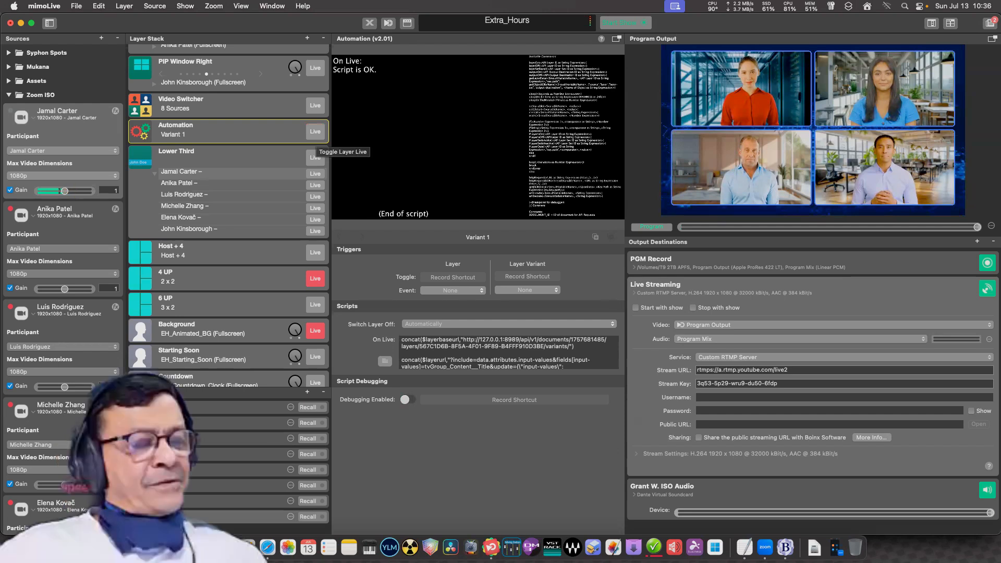
Run the Automation layer again and check the participant names filled into the first Lower Third variants.
{"action": "left_click", "coordinate": [308, 149]}
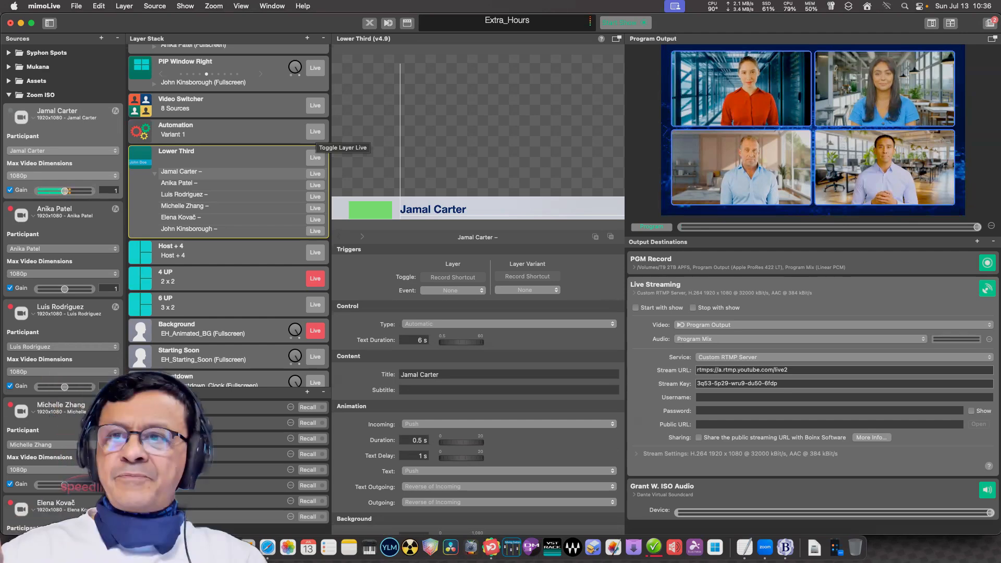
{"action": "left_click", "coordinate": [219, 130]}
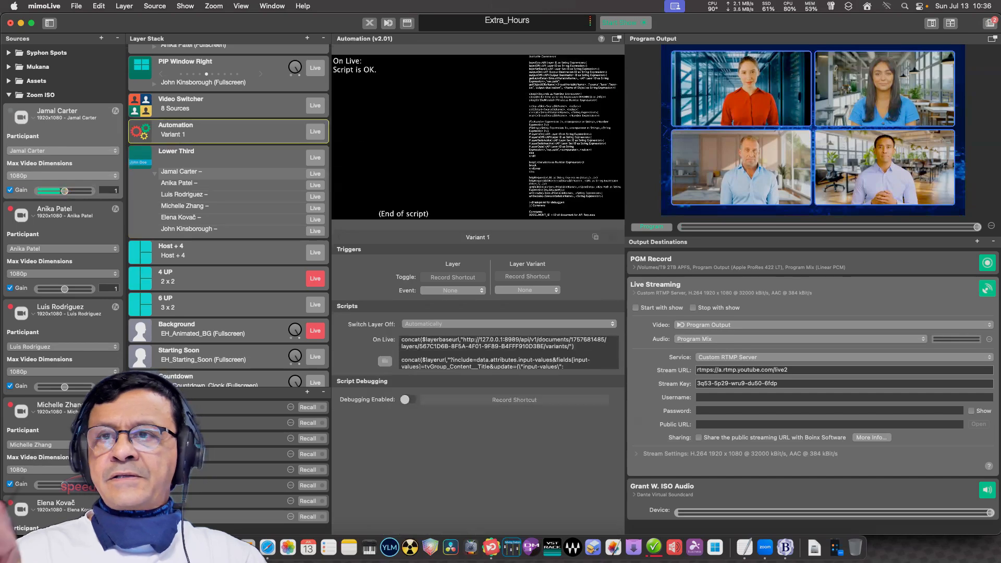
{"action": "left_click", "coordinate": [218, 154]}
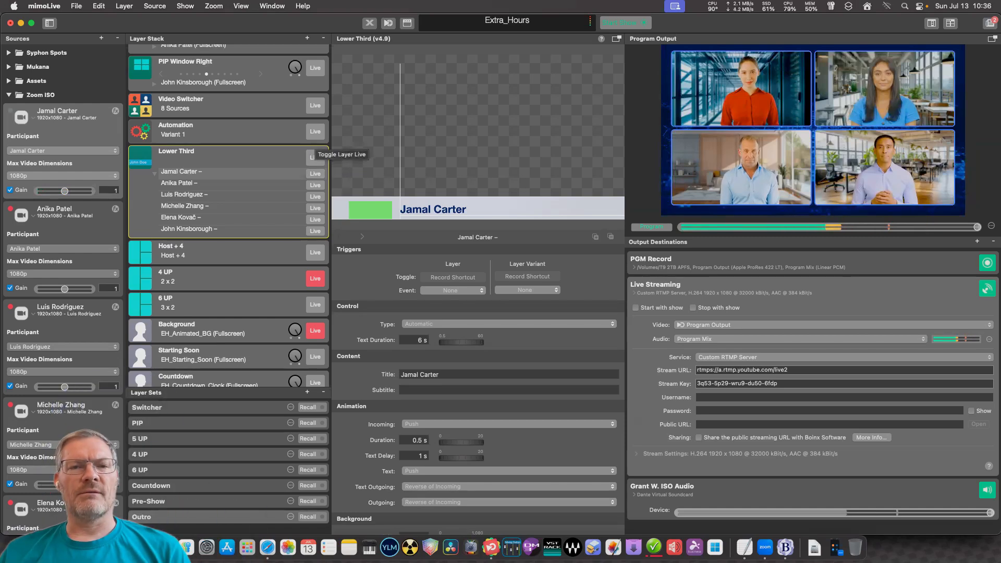
{"action": "left_click", "coordinate": [314, 132]}
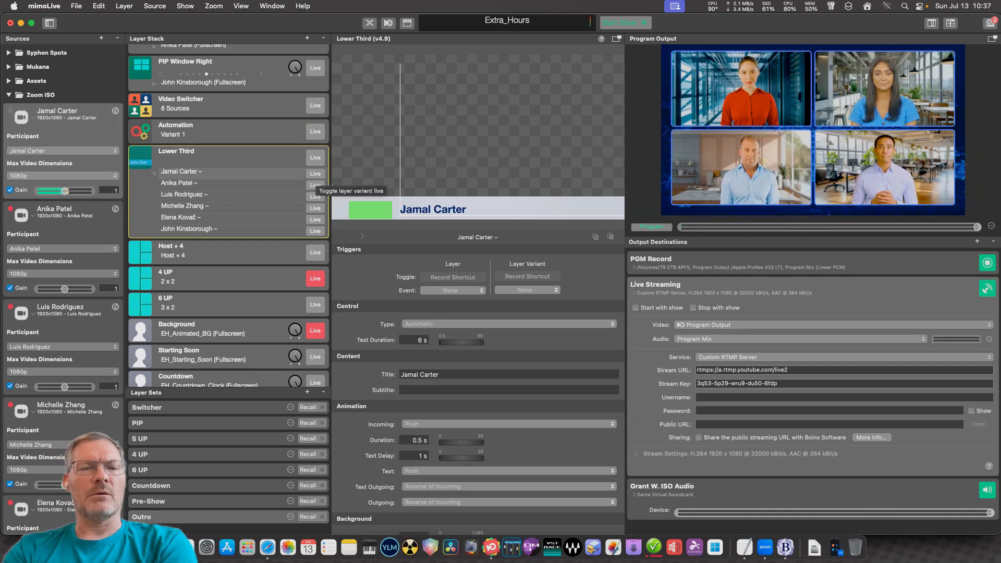
{"action": "left_click", "coordinate": [314, 173]}
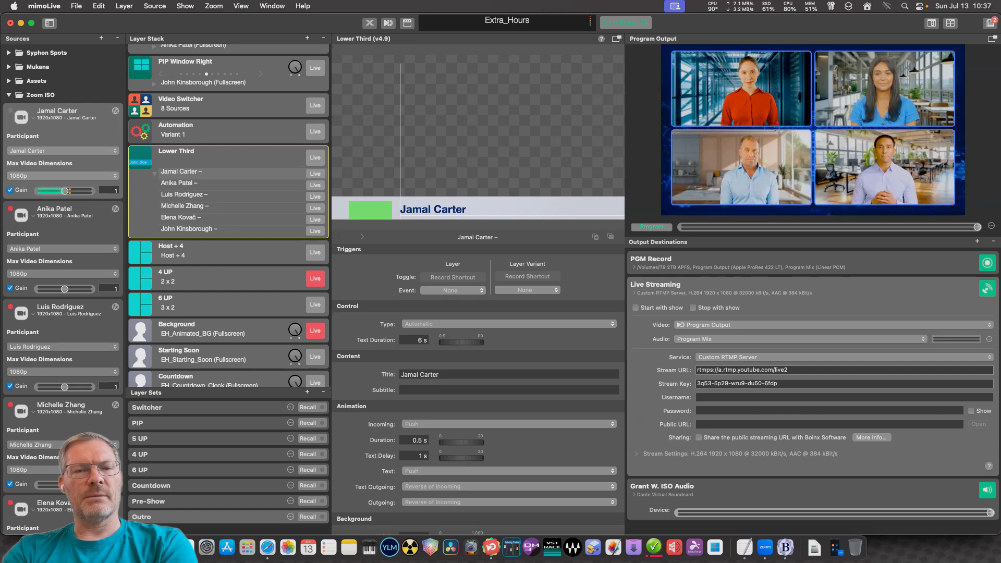
{"action": "left_click", "coordinate": [315, 185]}
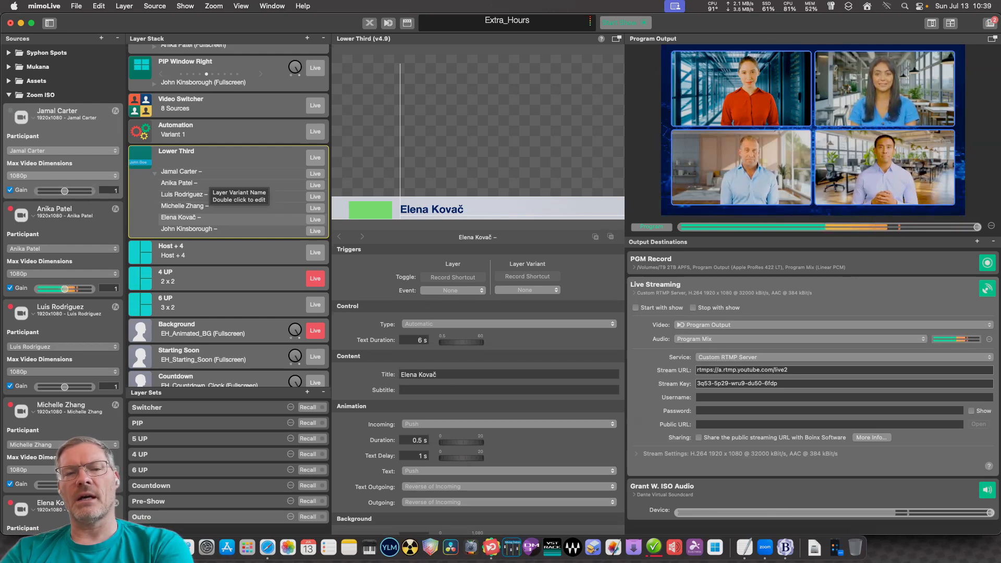
Set the Automation layer to switch off Manually.
{"action": "left_click", "coordinate": [224, 130]}
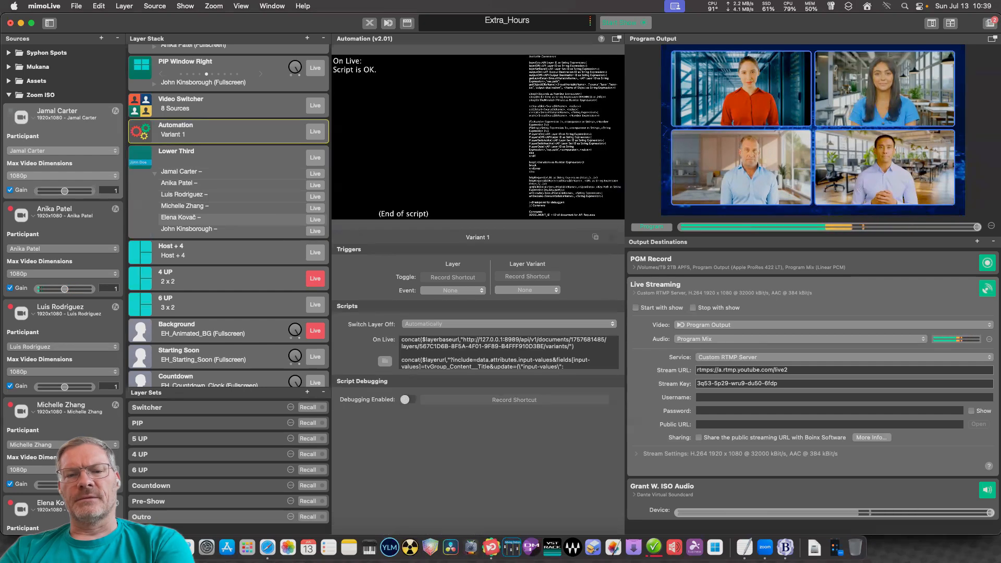
{"action": "left_click", "coordinate": [508, 324]}
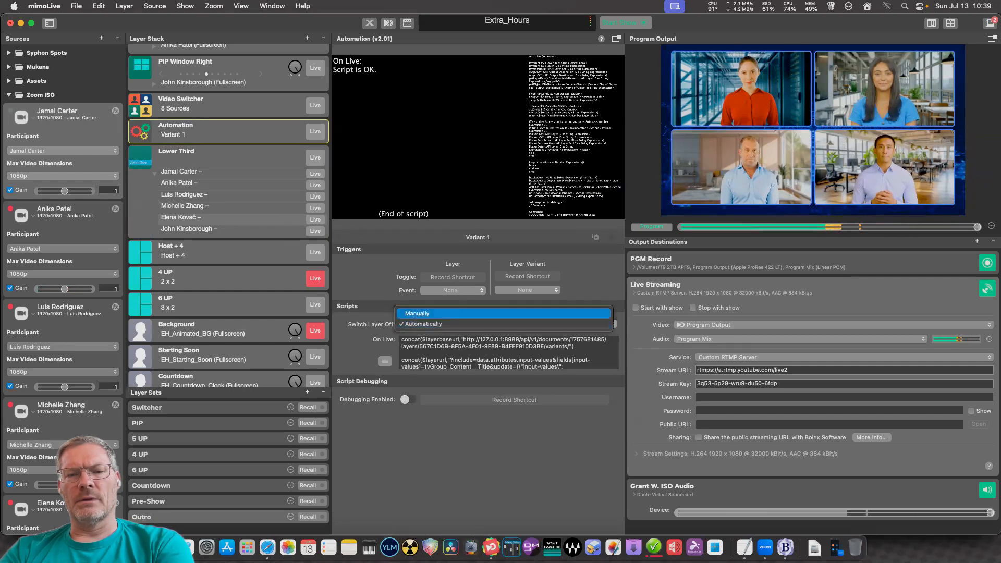
{"action": "left_click", "coordinate": [417, 313]}
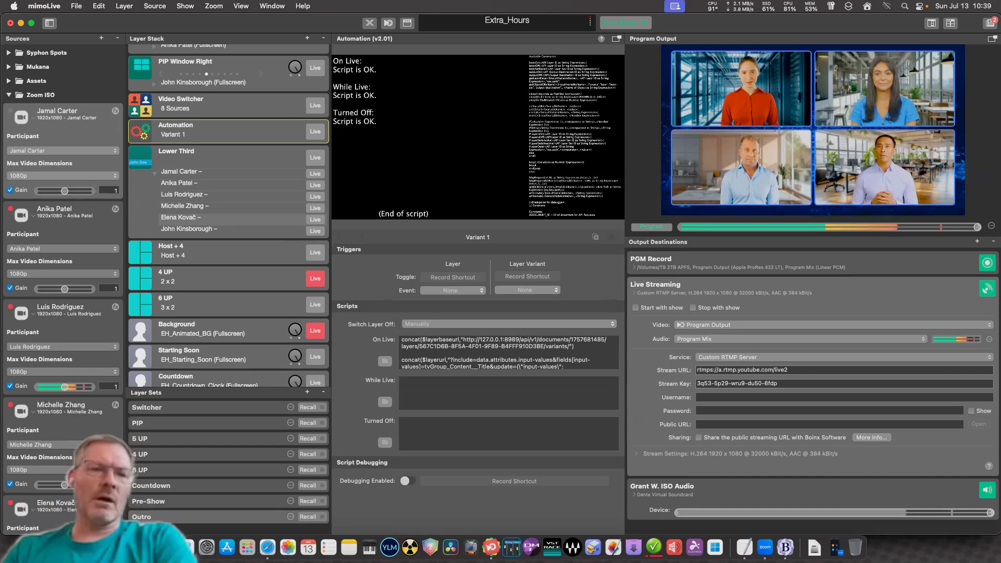
Copy the entire On Live script into the Automation layer's While Live script and check the pasted text.
{"action": "left_click", "coordinate": [384, 361]}
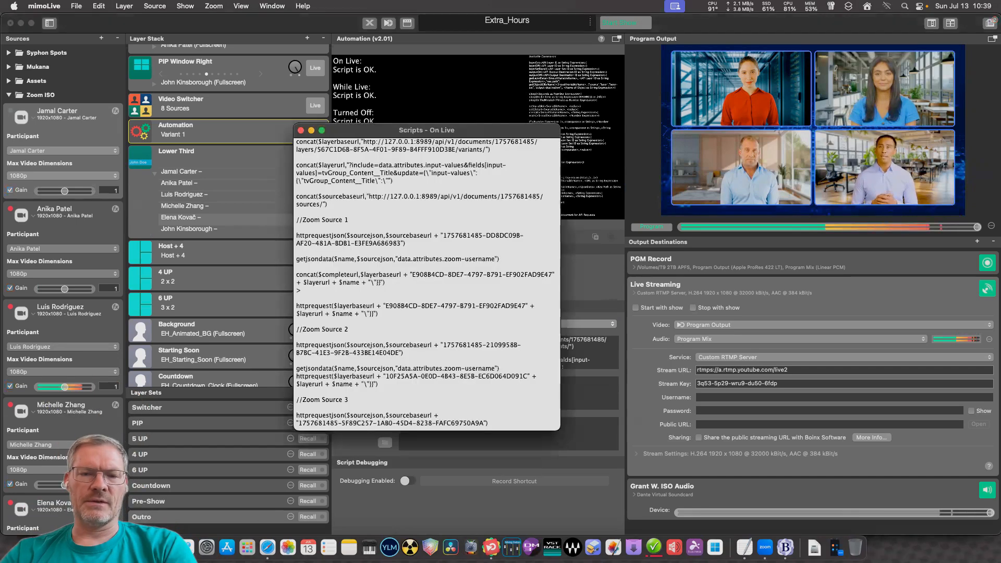
{"action": "key", "text": "super+a"}
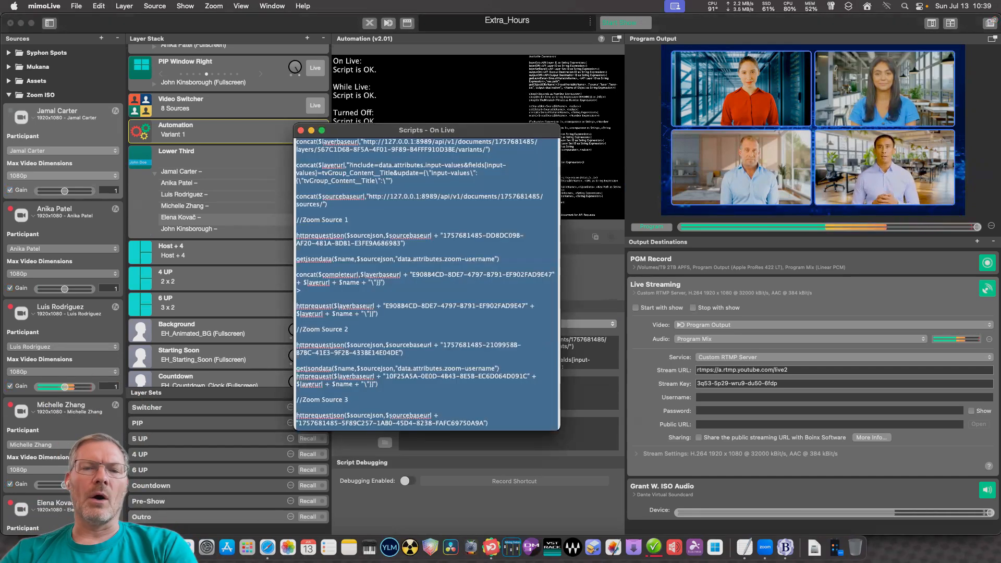
{"action": "right_click", "coordinate": [425, 255]}
{"action": "left_click", "coordinate": [443, 288]}
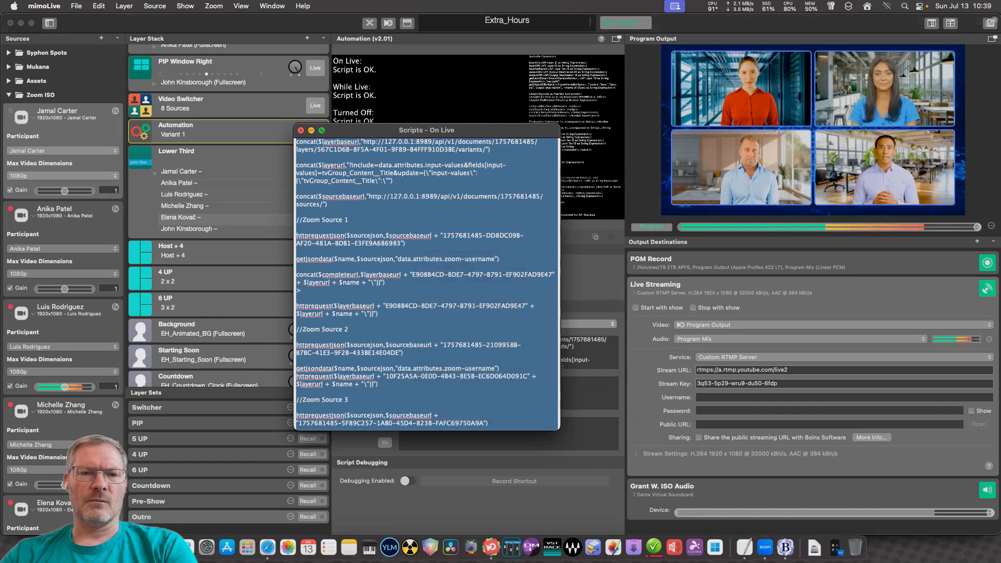
{"action": "key", "text": "super+w"}
{"action": "right_click", "coordinate": [438, 390]}
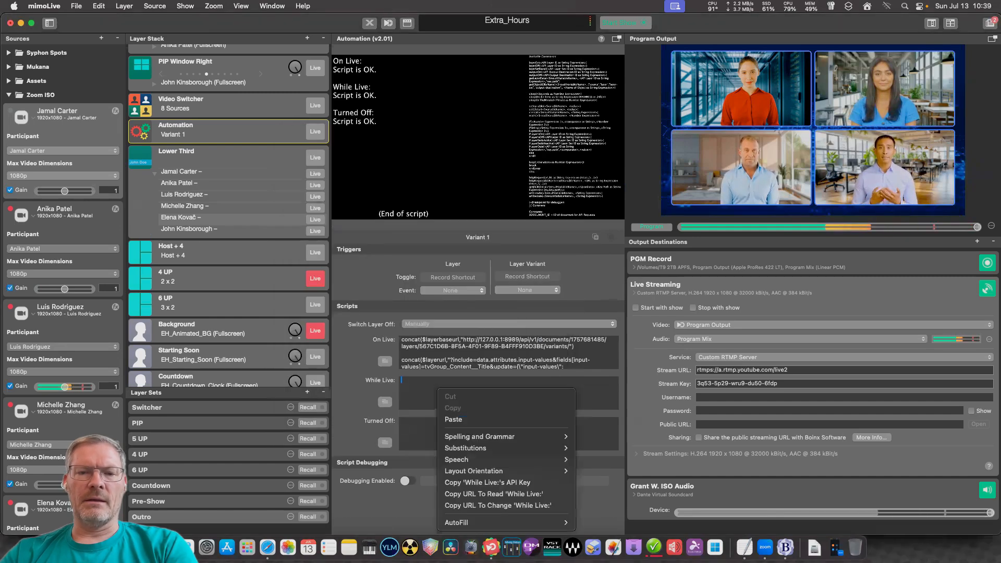
{"action": "left_click", "coordinate": [453, 419]}
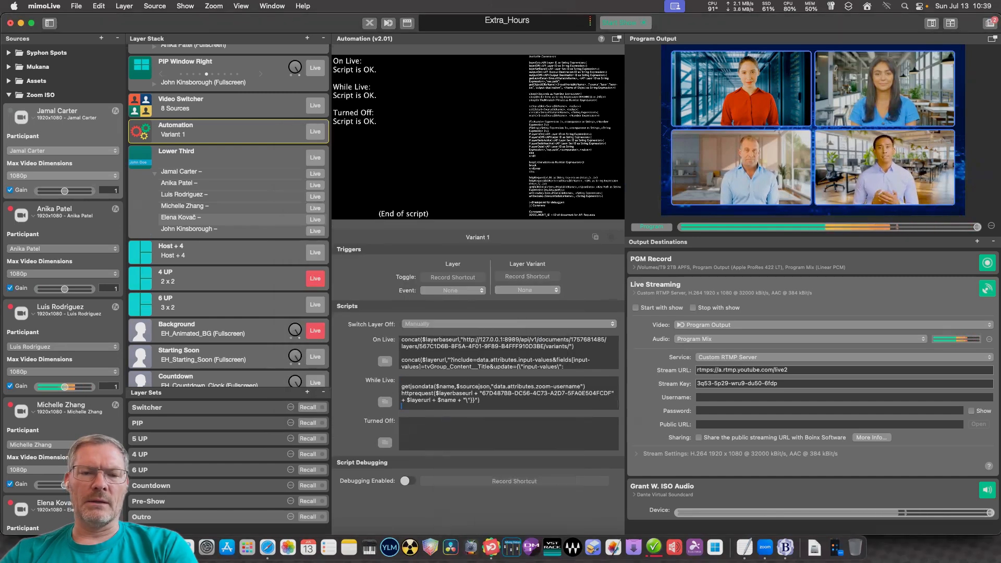
{"action": "scroll", "coordinate": [508, 351], "scroll_direction": "down", "scroll_amount": 5}
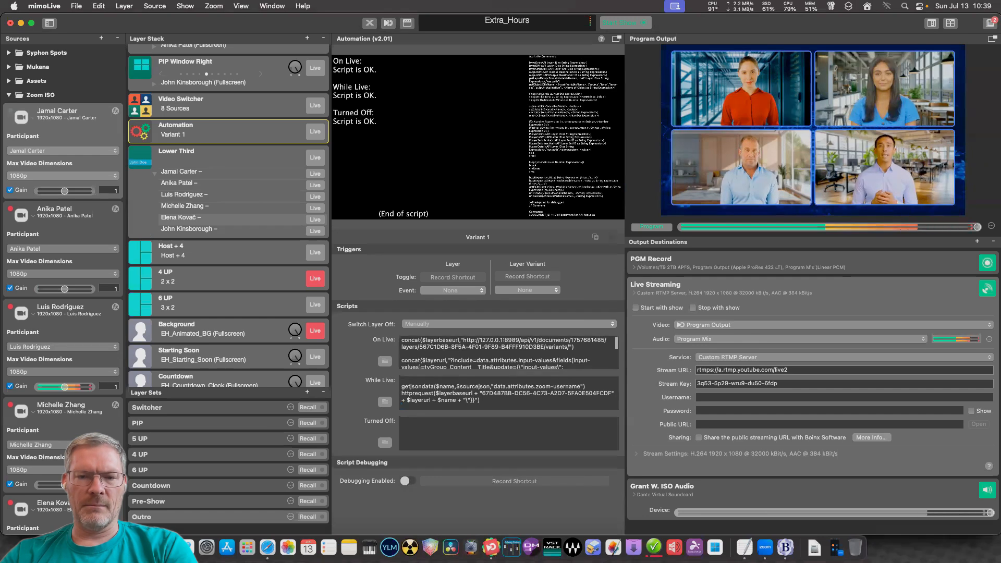
{"action": "scroll", "coordinate": [503, 352], "scroll_direction": "up", "scroll_amount": 5}
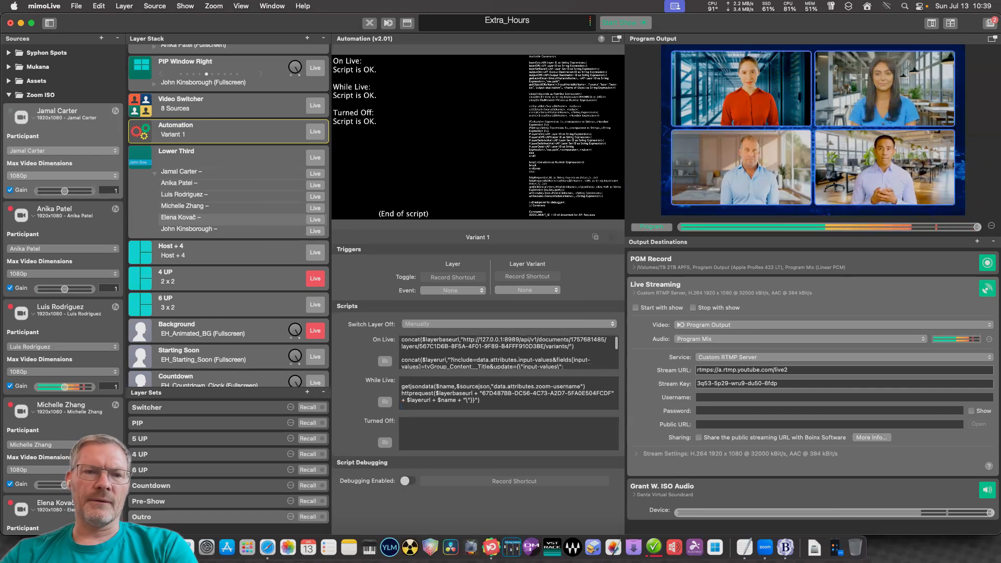
{"action": "scroll", "coordinate": [472, 393], "scroll_direction": "up", "scroll_amount": 4}
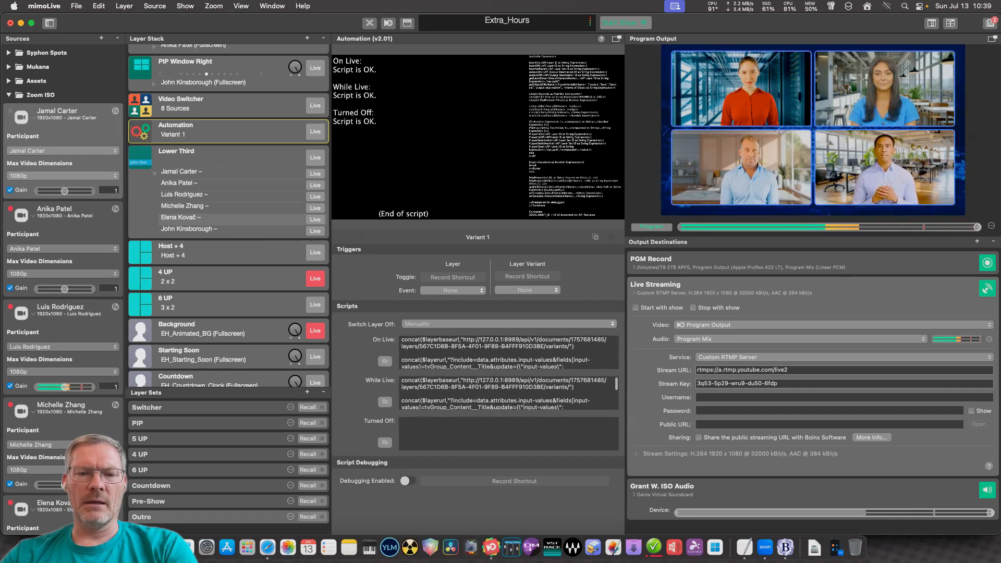
{"action": "scroll", "coordinate": [504, 393], "scroll_direction": "up", "scroll_amount": 2}
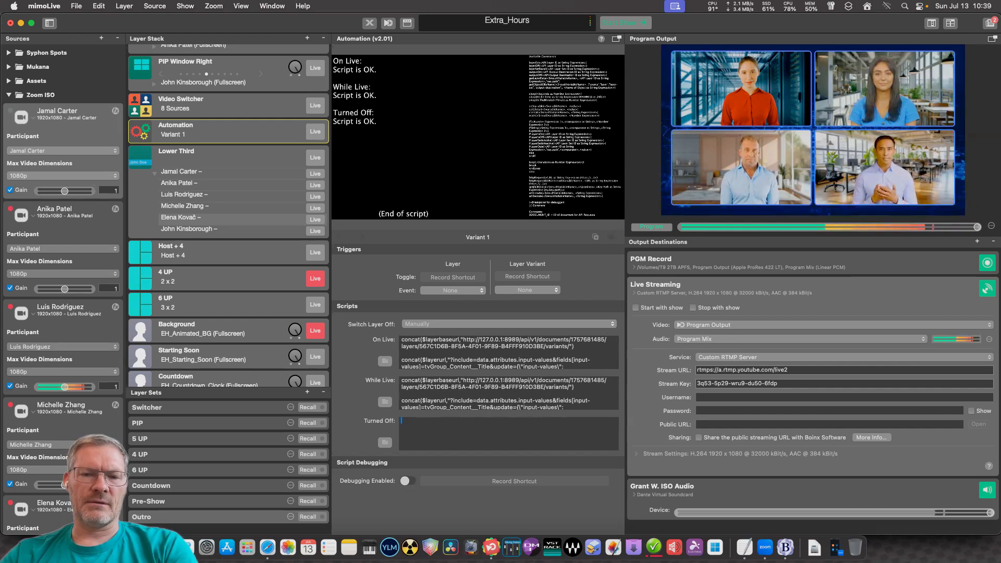
Delete the whole On Live script from the Automation layer, keeping only the While Live script.
{"action": "scroll", "coordinate": [449, 359], "scroll_direction": "down", "scroll_amount": 15}
{"action": "triple_click", "coordinate": [449, 359]}
{"action": "key", "text": "super+a"}
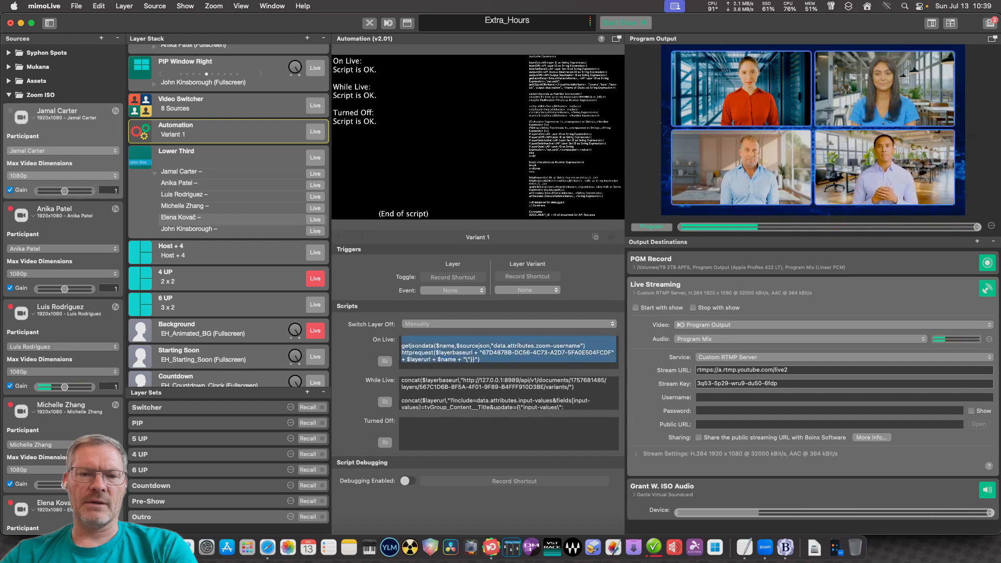
{"action": "key", "text": "BackSpace"}
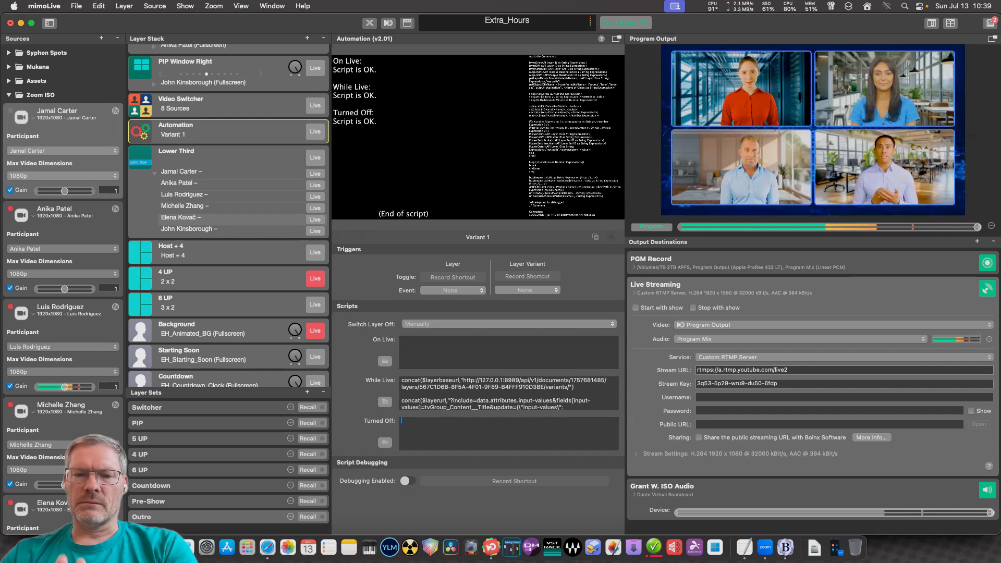
{"action": "scroll", "coordinate": [439, 394], "scroll_direction": "down", "scroll_amount": 15}
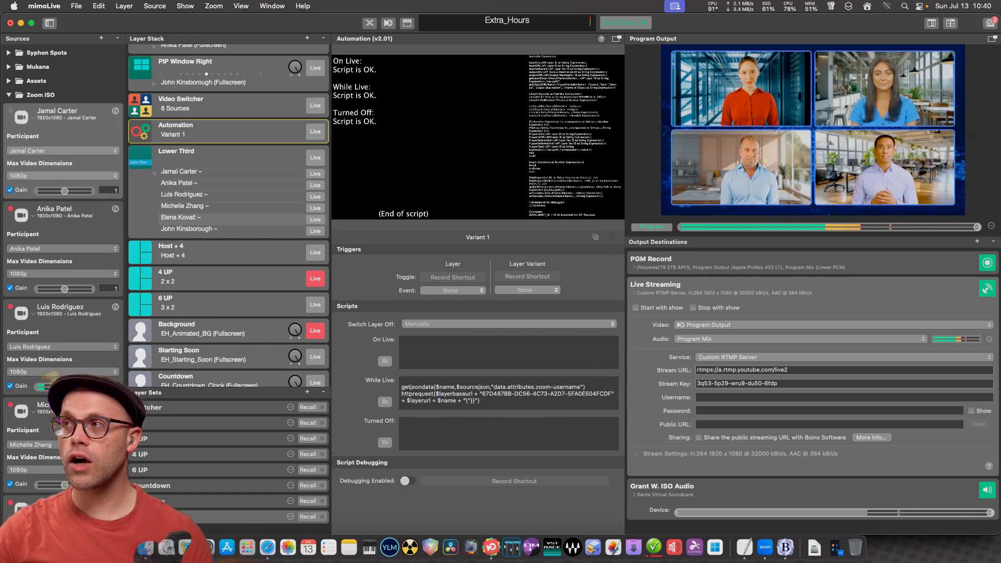
Set the Automation layer live and assign the second Zoom source's participant to the first Zoom source.
{"action": "key", "text": "space"}
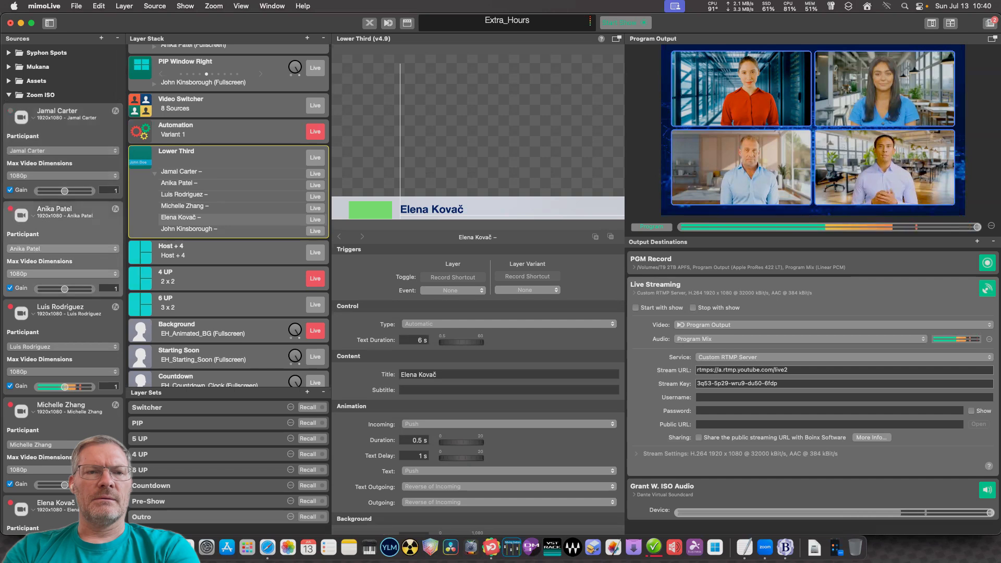
{"action": "left_click", "coordinate": [63, 150]}
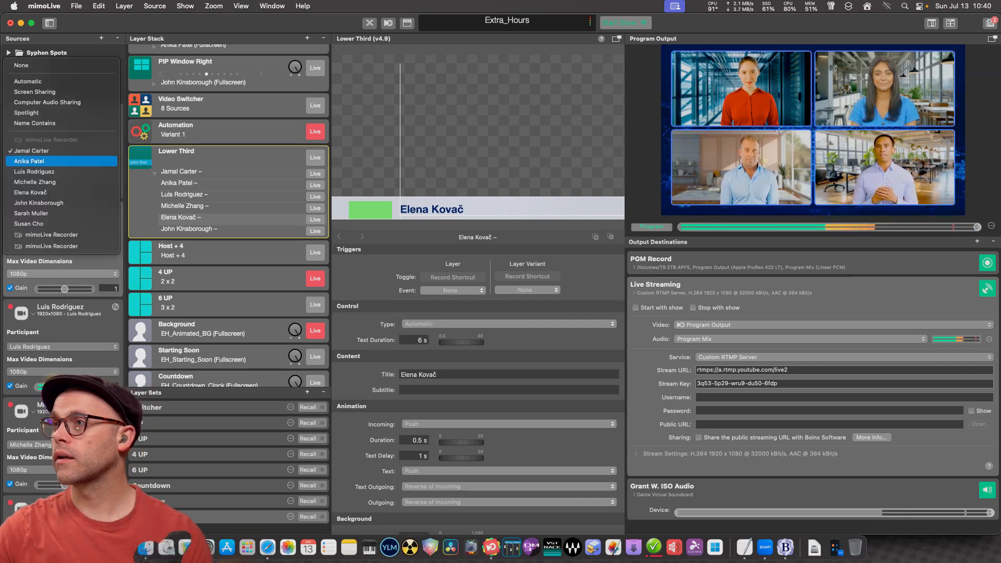
{"action": "left_click", "coordinate": [63, 161]}
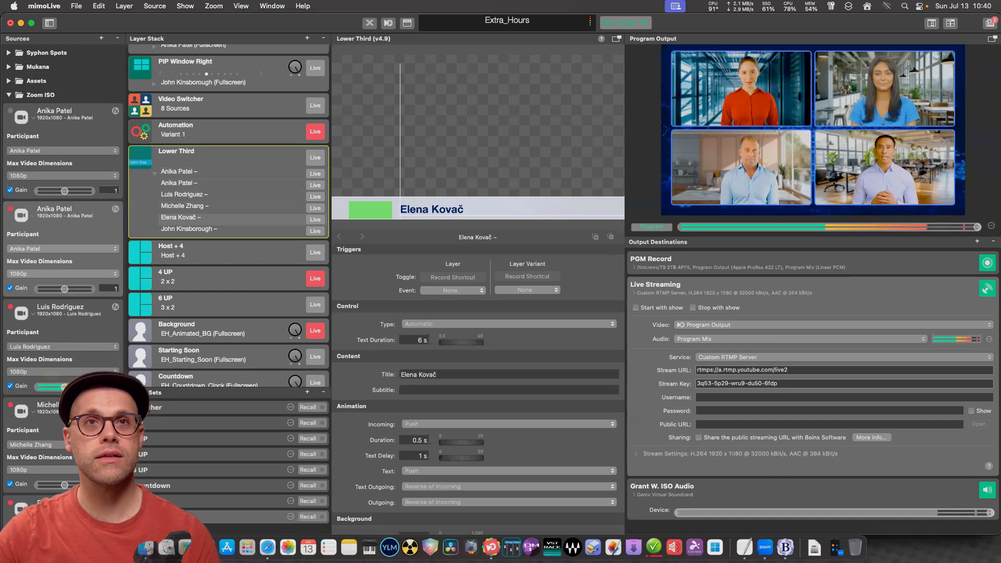
Restore the first Zoom source's original participant and display the first Lower Third variant.
{"action": "left_click", "coordinate": [63, 150]}
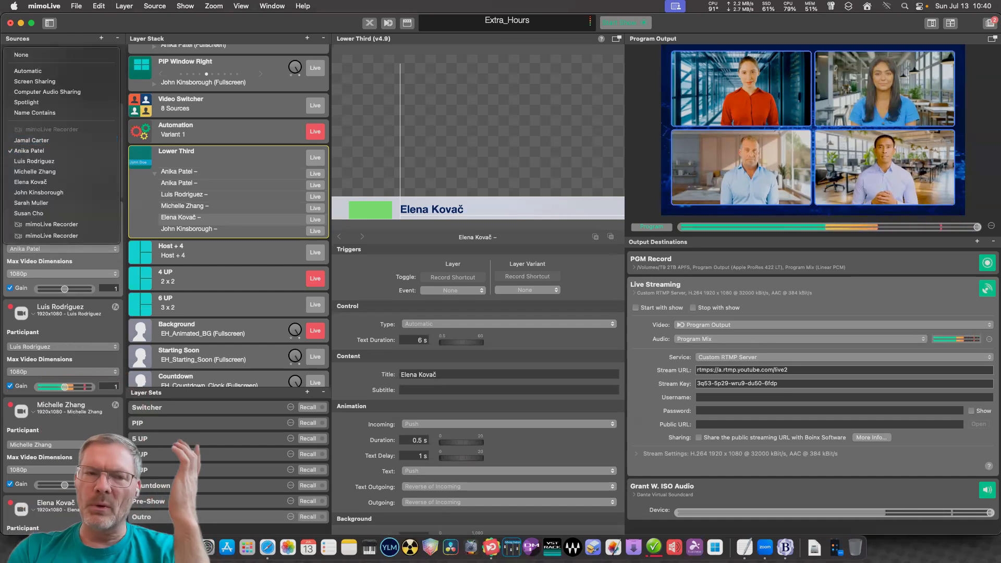
{"action": "left_click", "coordinate": [31, 140]}
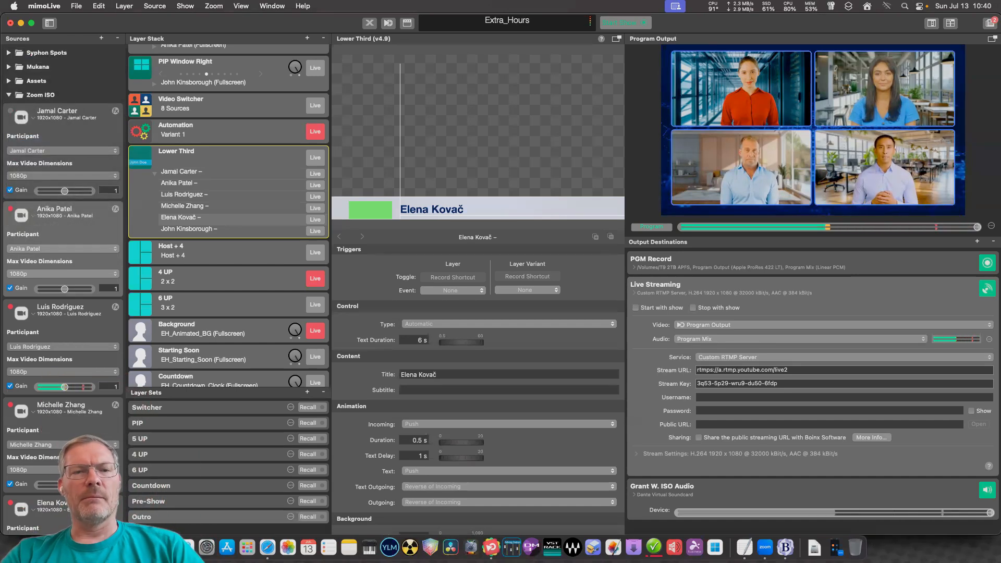
{"action": "left_click", "coordinate": [183, 171]}
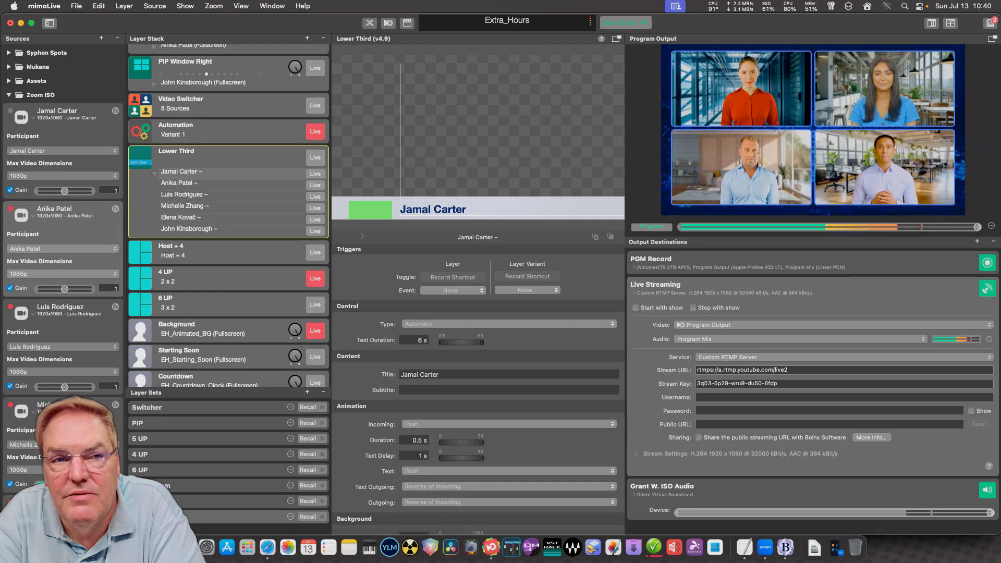
Set the first Zoom source's participant to Automatic to test the title following the active speaker.
{"action": "left_click", "coordinate": [63, 150]}
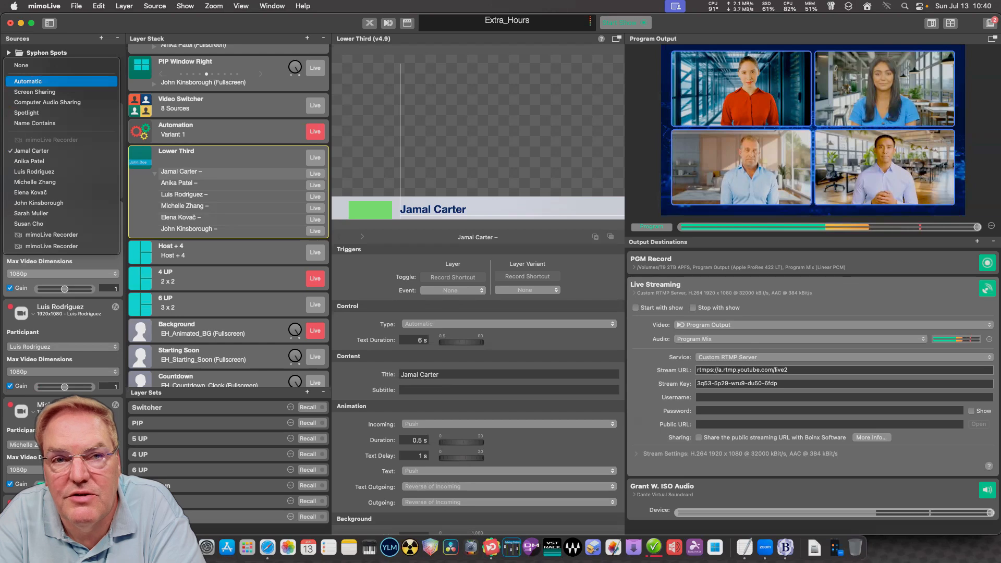
{"action": "key", "text": "Return"}
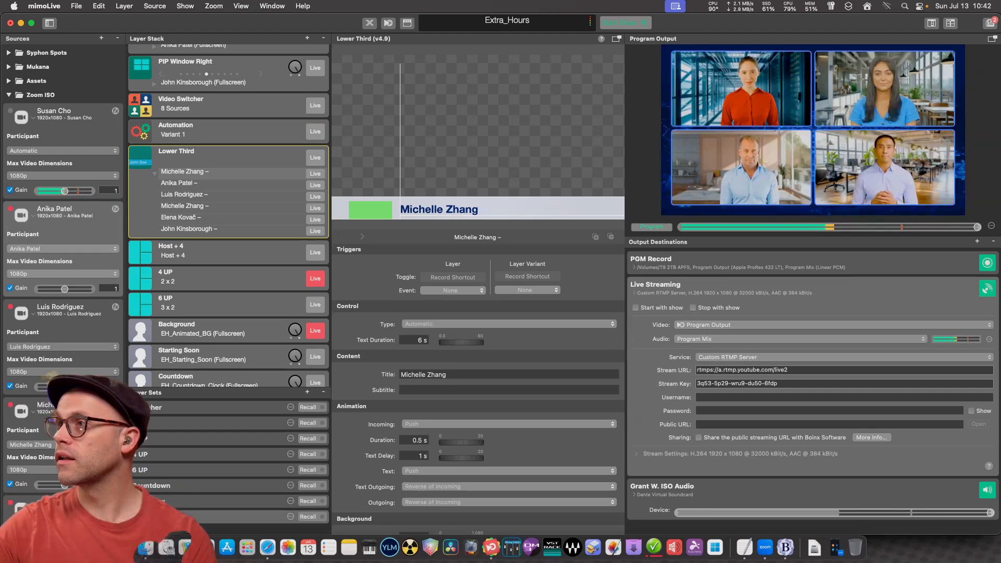
Select the Automation layer and reassign the original participant to the first Zoom source.
{"action": "left_click", "coordinate": [219, 130]}
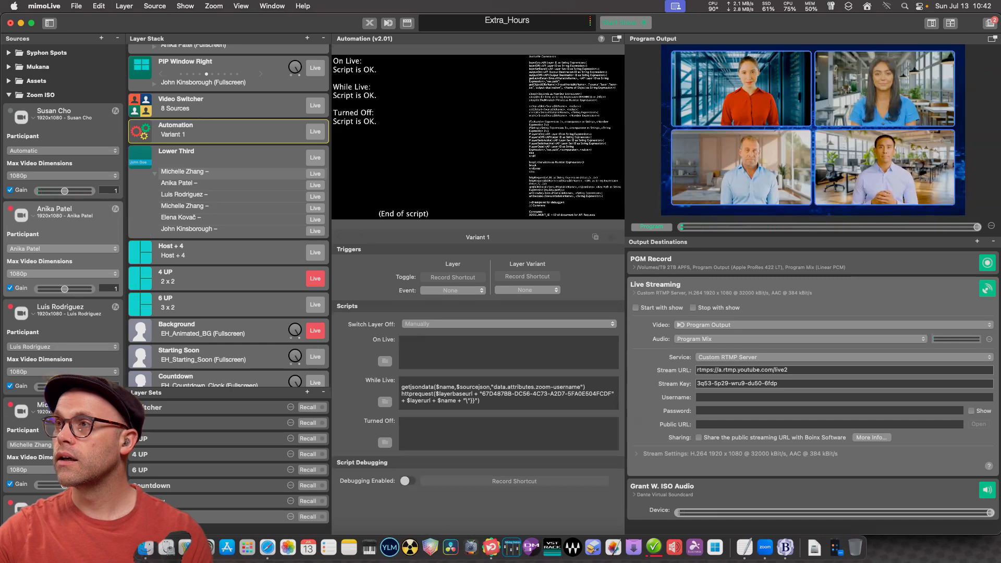
{"action": "left_click", "coordinate": [63, 151]}
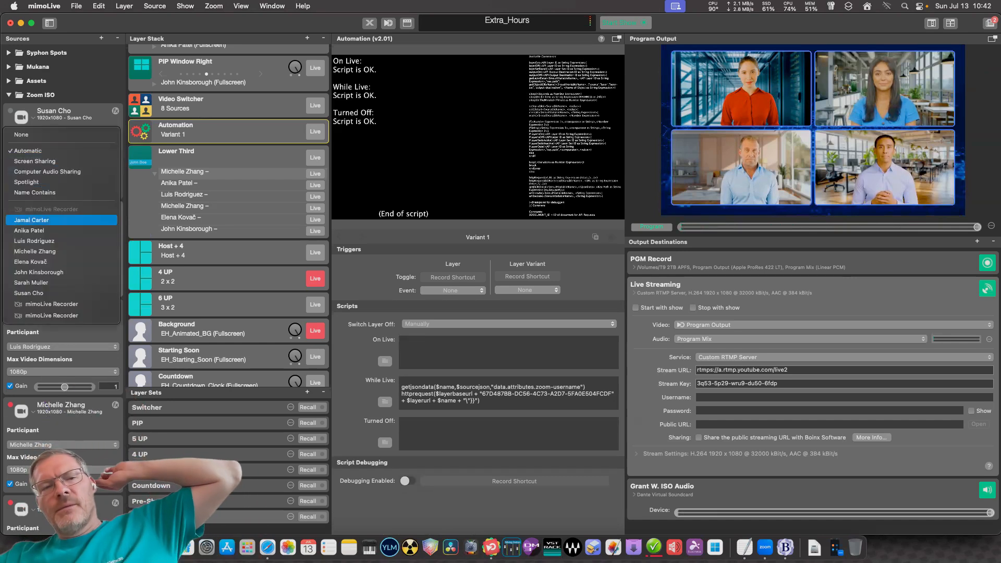
{"action": "left_click", "coordinate": [58, 219]}
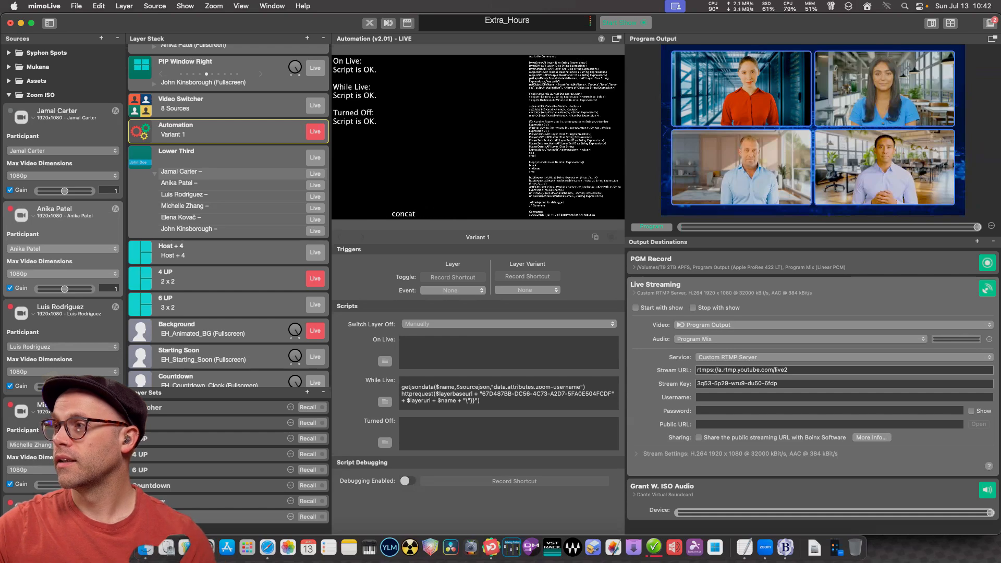
Switch to BBEdit, save mimoLive_Auto_Name_Script_v2.txt, and return to the Lower Third layer in mimoLive.
{"action": "left_click", "coordinate": [785, 547]}
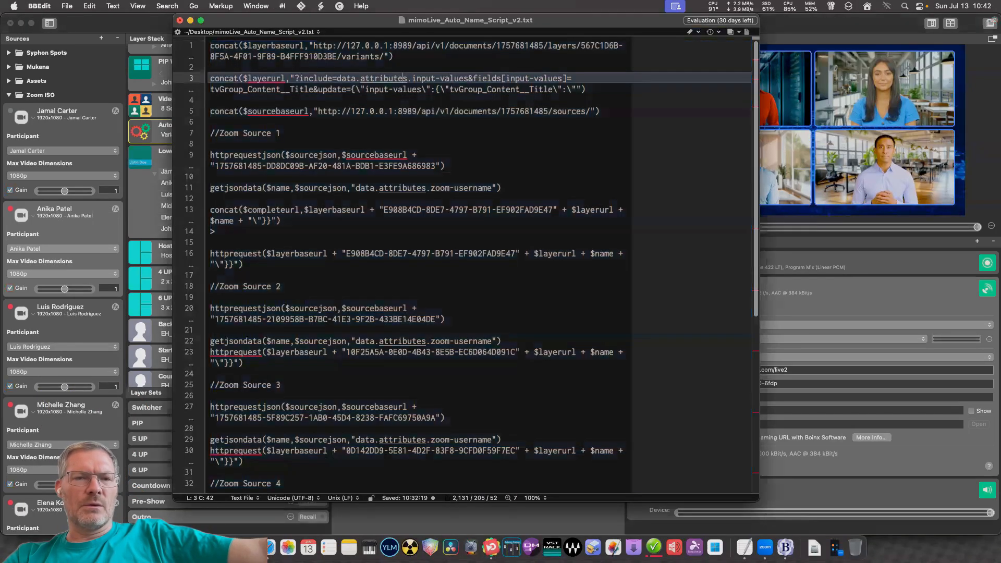
{"action": "left_click", "coordinate": [66, 5]}
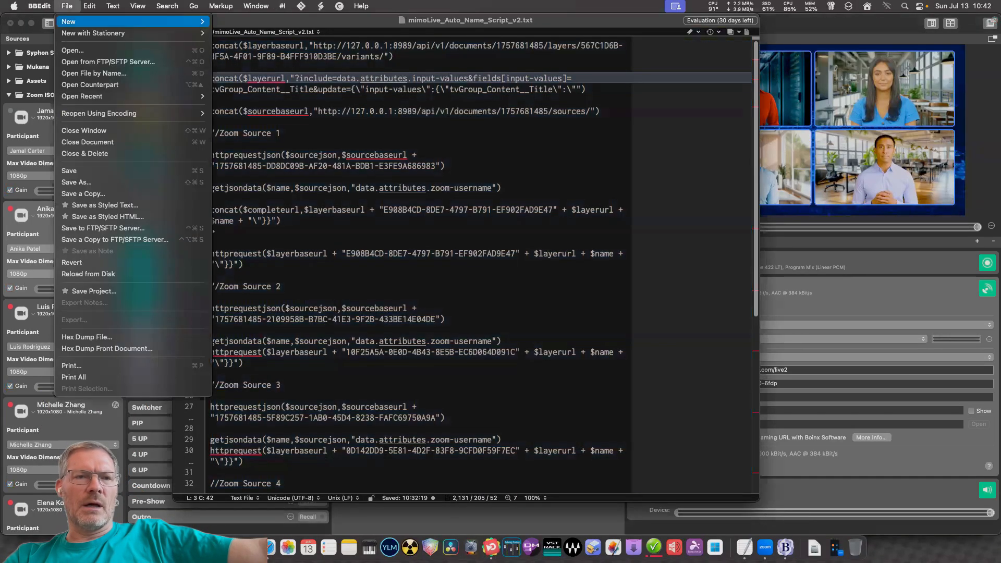
{"action": "left_click", "coordinate": [69, 170]}
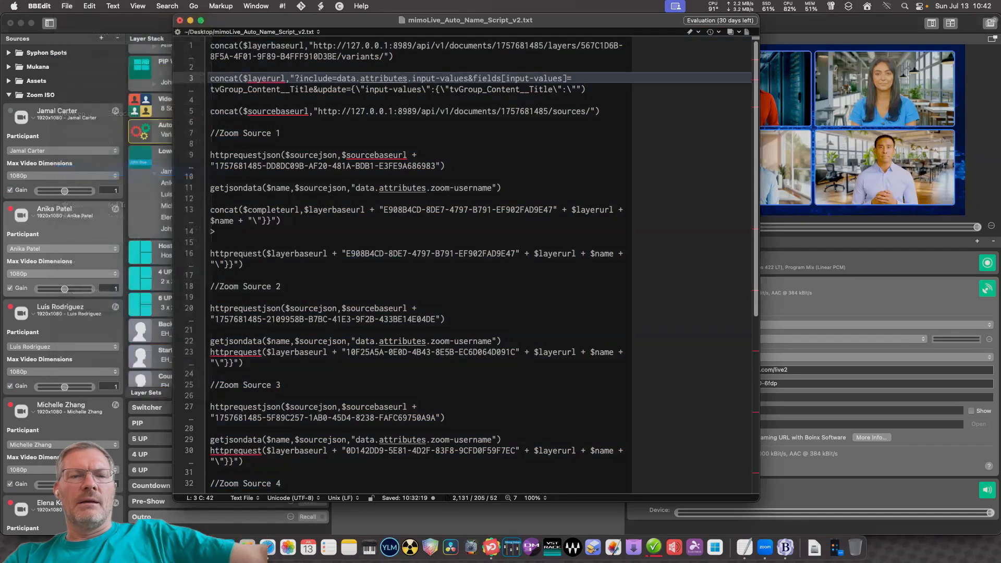
{"action": "left_click", "coordinate": [243, 263]}
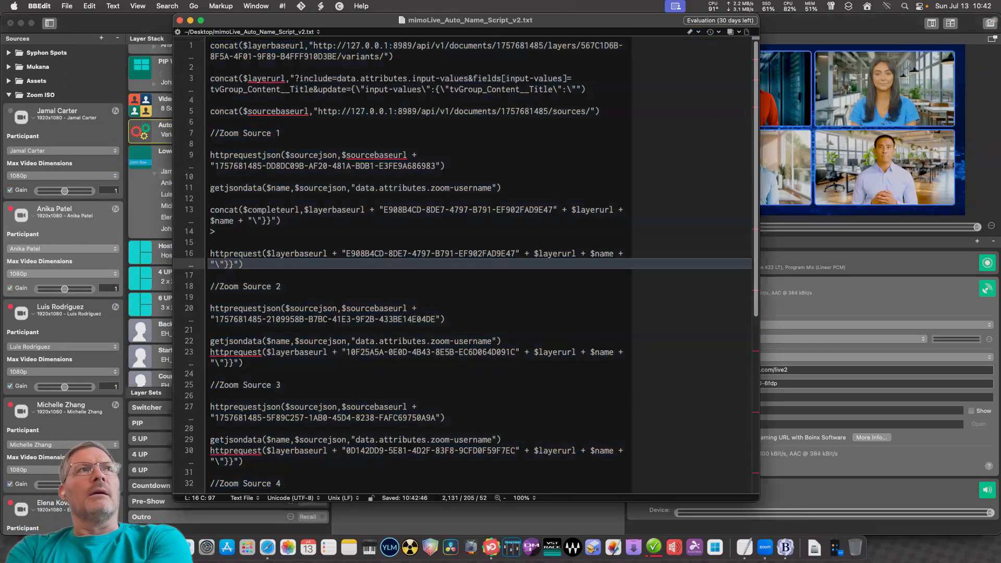
{"action": "scroll", "coordinate": [465, 266], "scroll_direction": "down", "scroll_amount": 6}
{"action": "scroll", "coordinate": [465, 265], "scroll_direction": "up", "scroll_amount": 6}
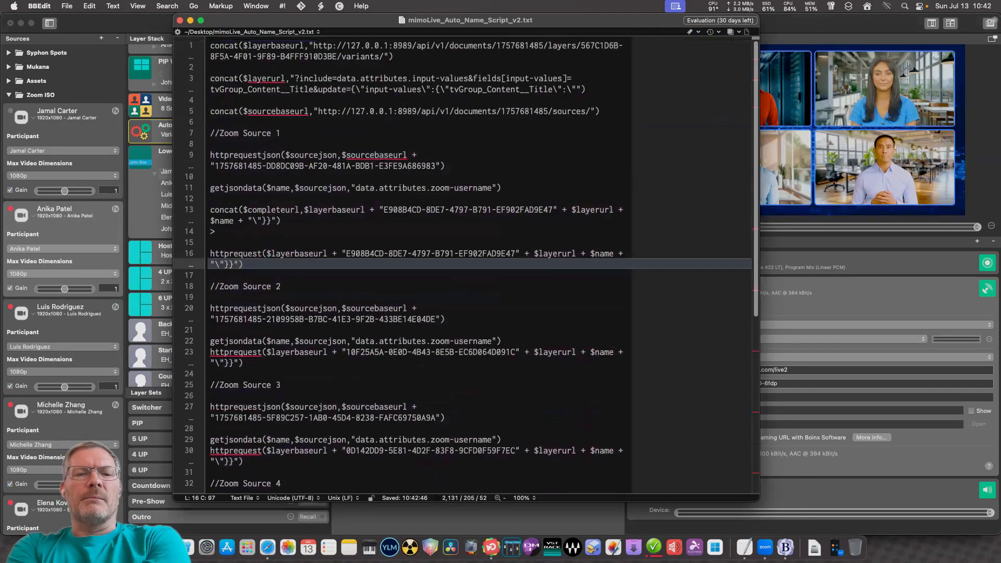
{"action": "key", "text": "super+Tab"}
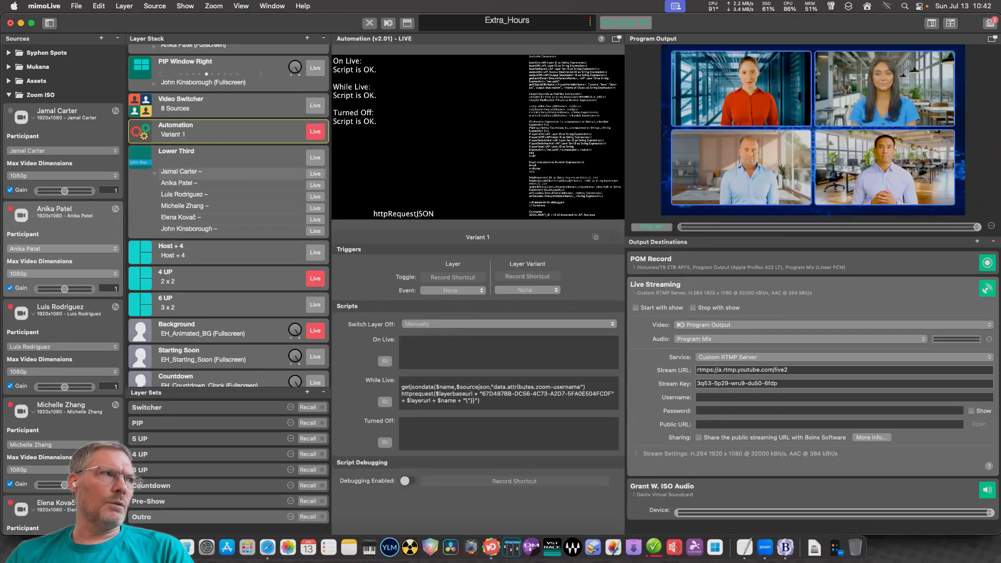
{"action": "left_click", "coordinate": [228, 152]}
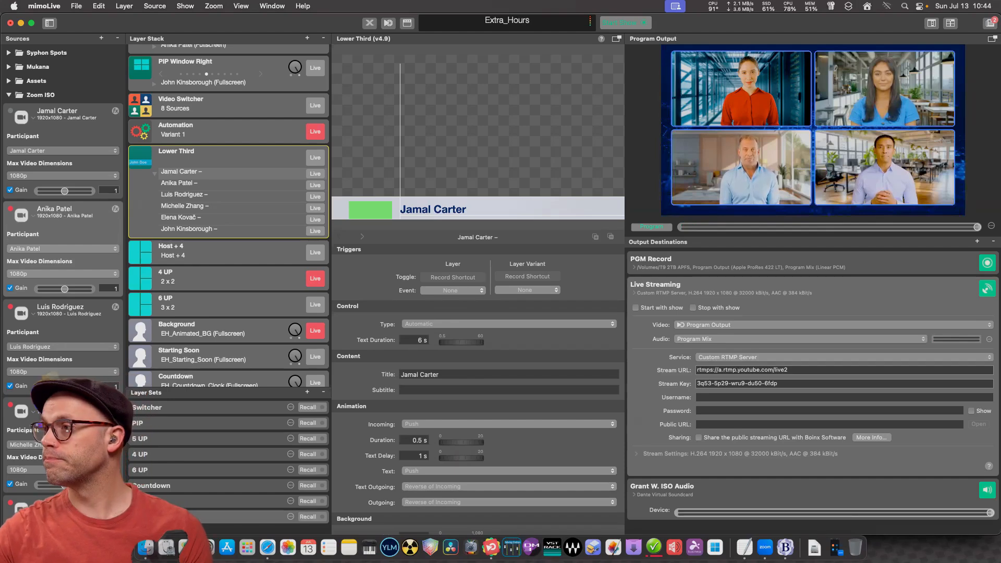
Switch to Safari, close the API response page for the Lower Third variant, and reload the Submix control surface.
{"action": "left_click", "coordinate": [267, 548]}
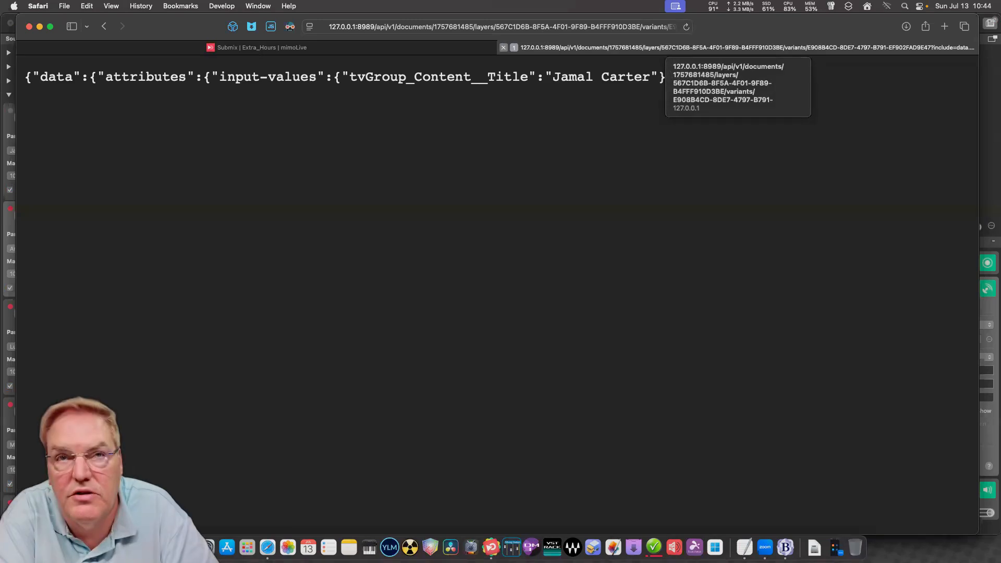
{"action": "key", "text": "super+w"}
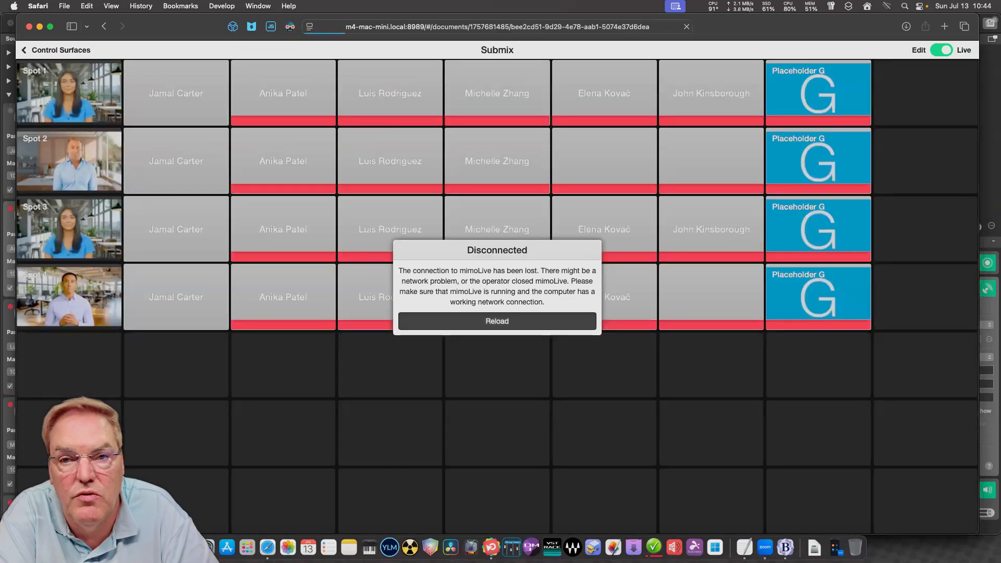
{"action": "key", "text": "super+r"}
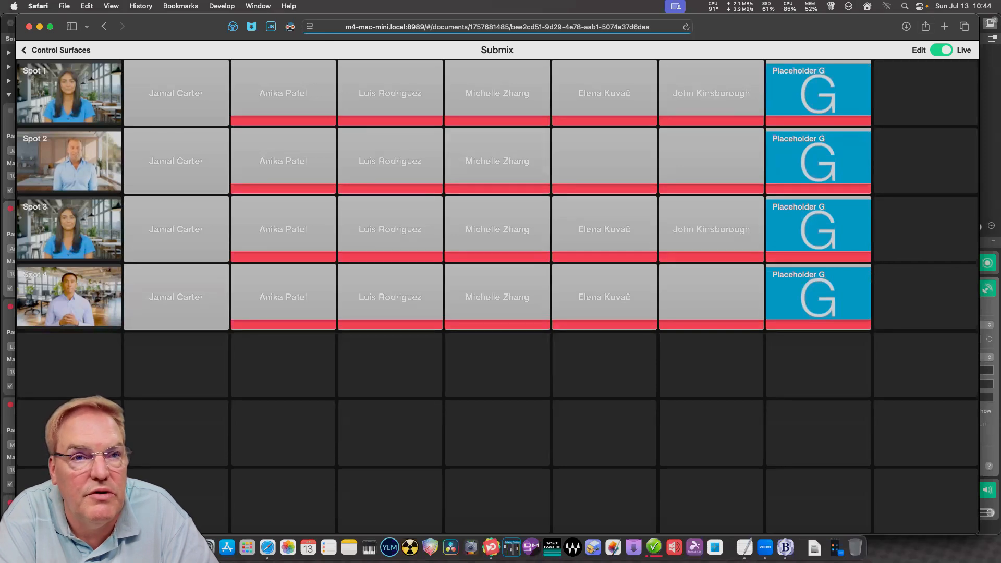
Inspect the button templates available for the Submix control surface in Edit mode, and return the surface to Live mode.
{"action": "left_click", "coordinate": [941, 50]}
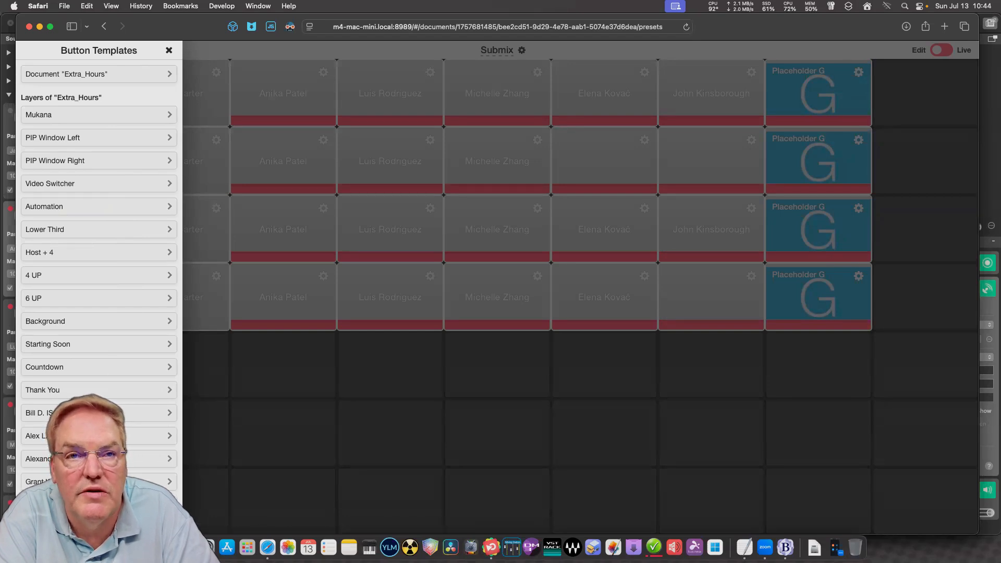
{"action": "key", "text": "Escape"}
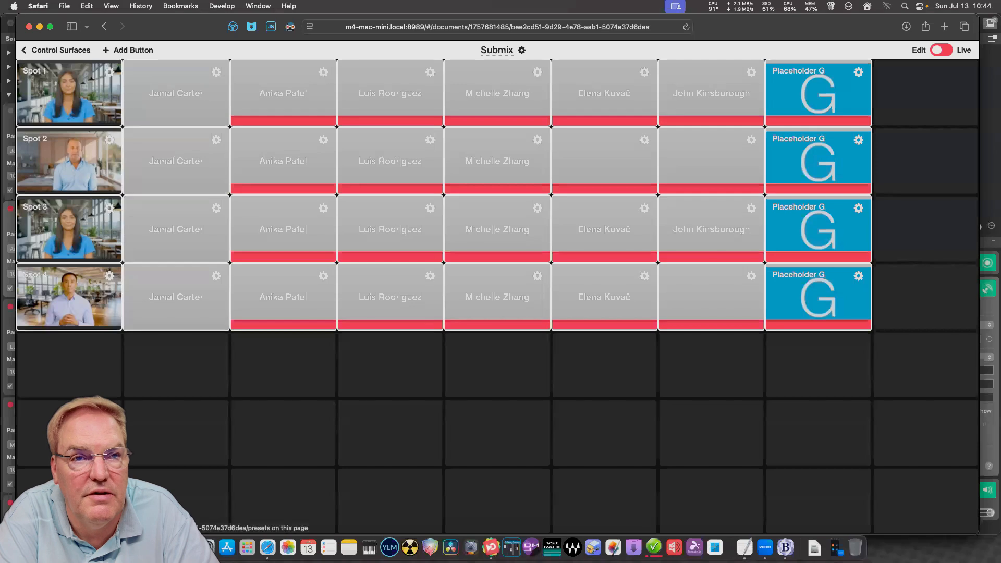
{"action": "left_click", "coordinate": [127, 50]}
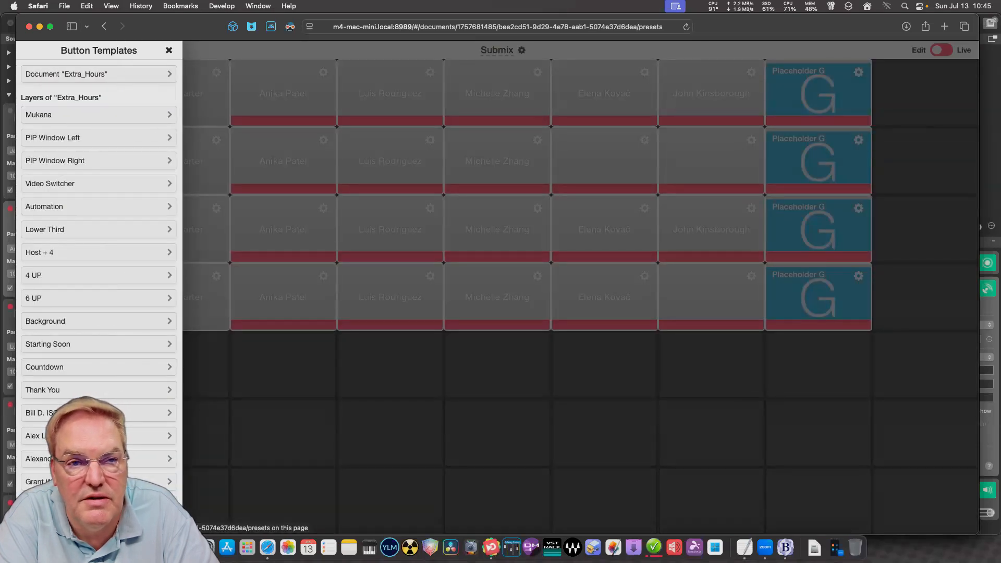
{"action": "key", "text": "Escape"}
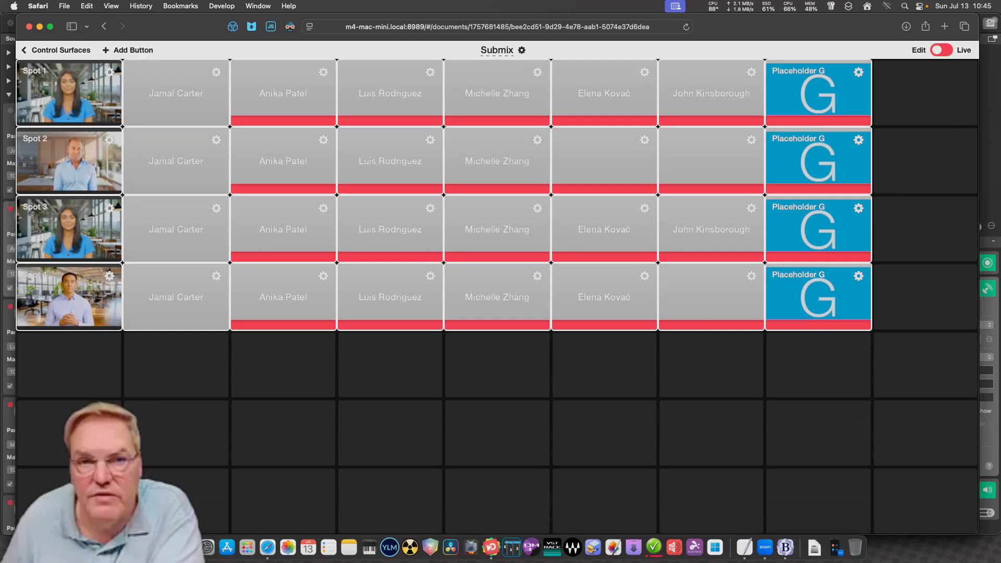
{"action": "left_click", "coordinate": [941, 50]}
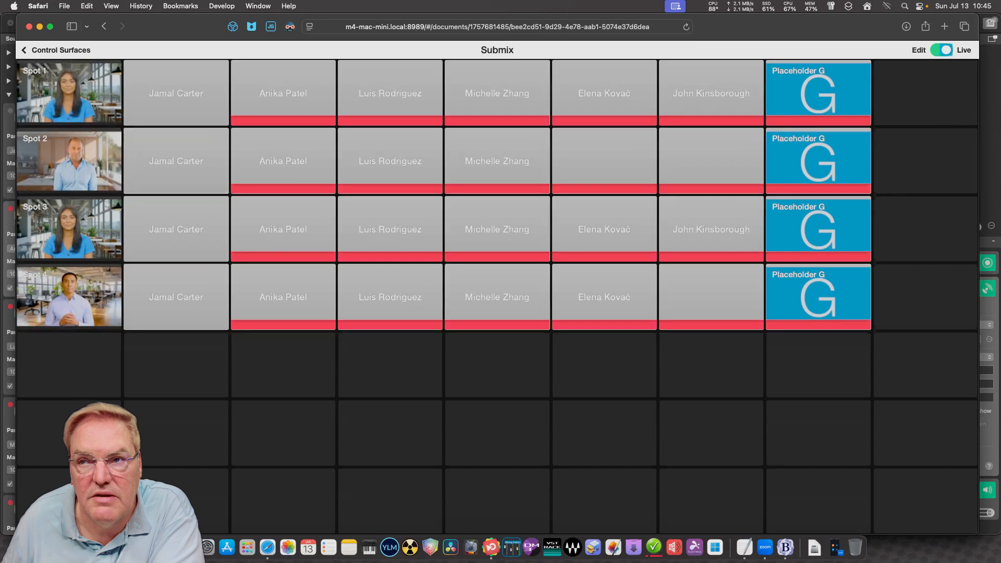
Return to mimoLive and examine the Video Switcher, both PIP Window layers and the Spot 1 to Spot 6 layers of the stack.
{"action": "key", "text": "super+Tab"}
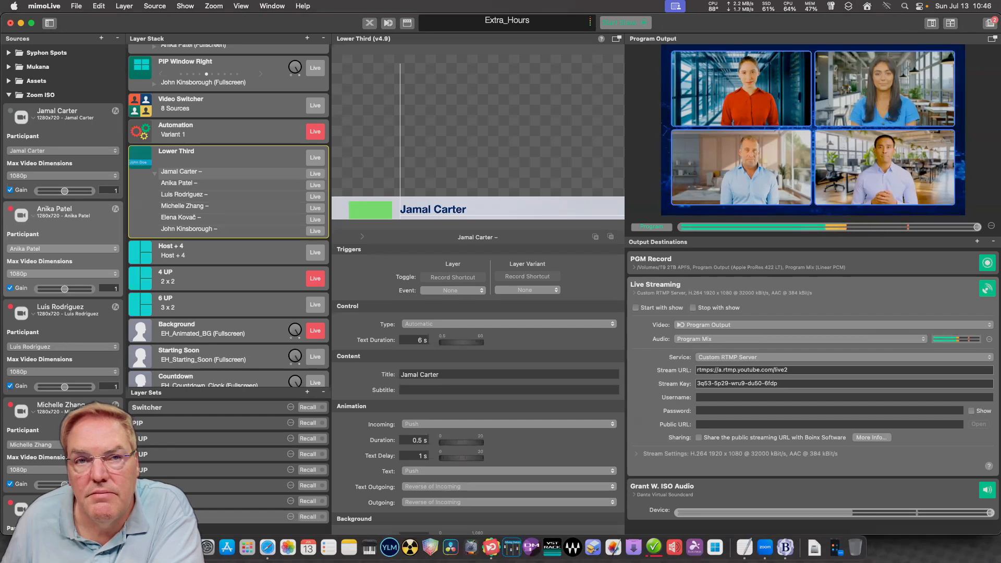
{"action": "left_click", "coordinate": [219, 103]}
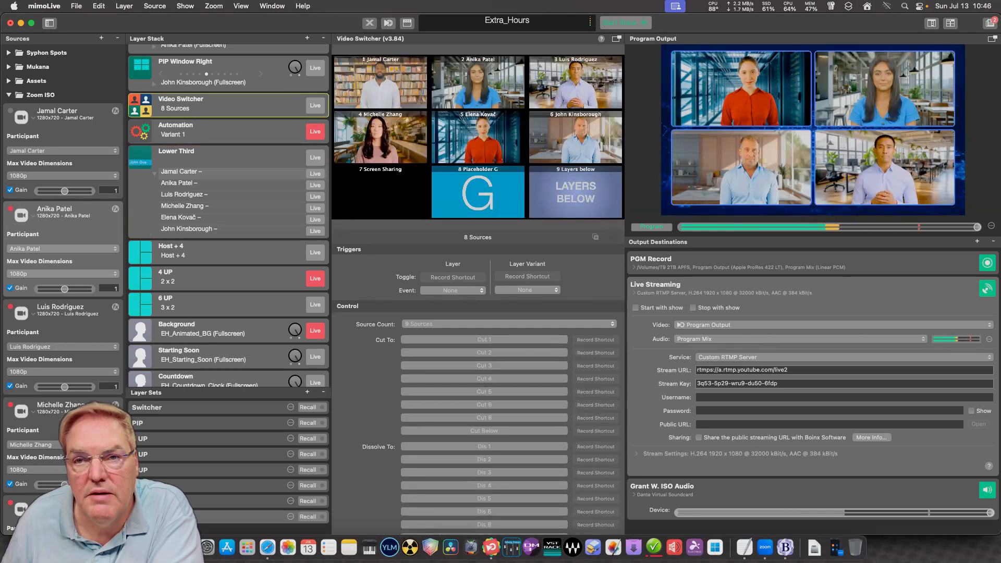
{"action": "scroll", "coordinate": [230, 219], "scroll_direction": "down", "scroll_amount": 4}
{"action": "scroll", "coordinate": [229, 219], "scroll_direction": "up", "scroll_amount": 6}
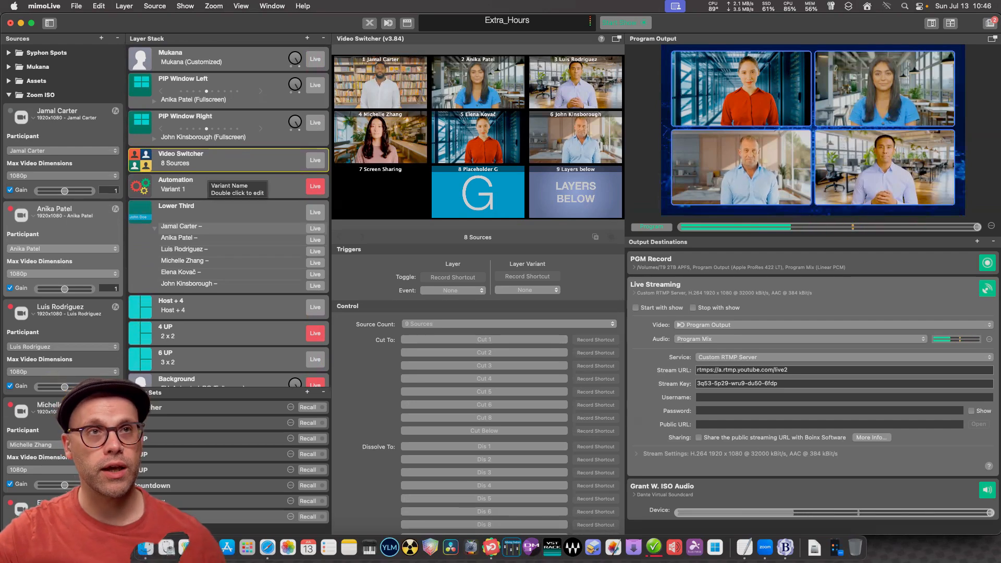
{"action": "left_click", "coordinate": [224, 125]}
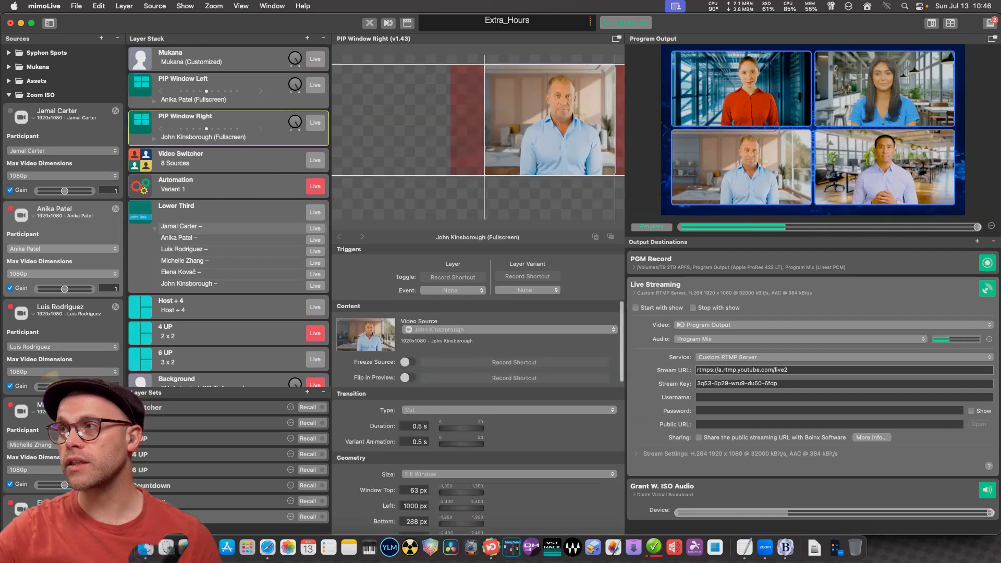
{"action": "key", "text": "Up"}
{"action": "key", "text": "Down"}
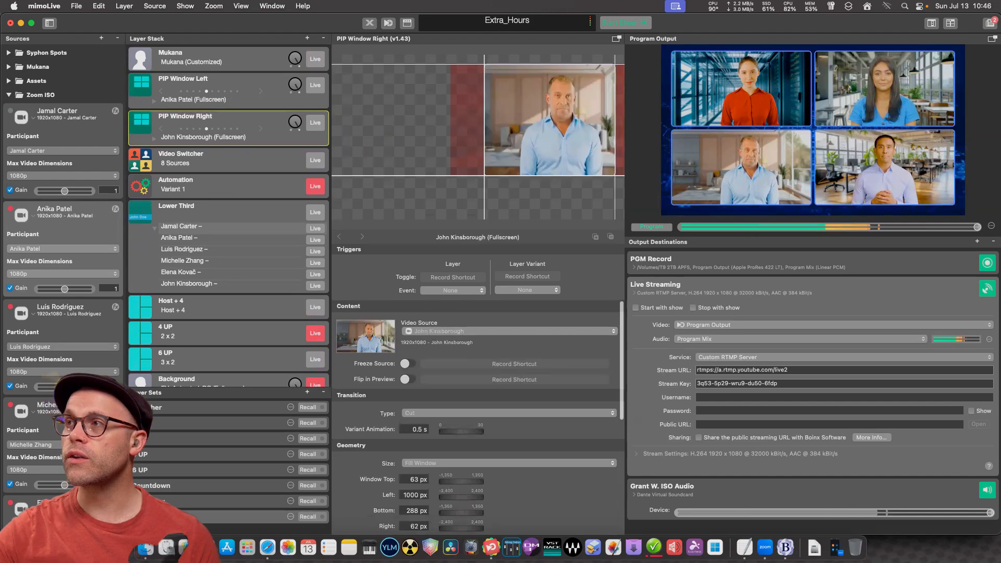
{"action": "key", "text": "Down"}
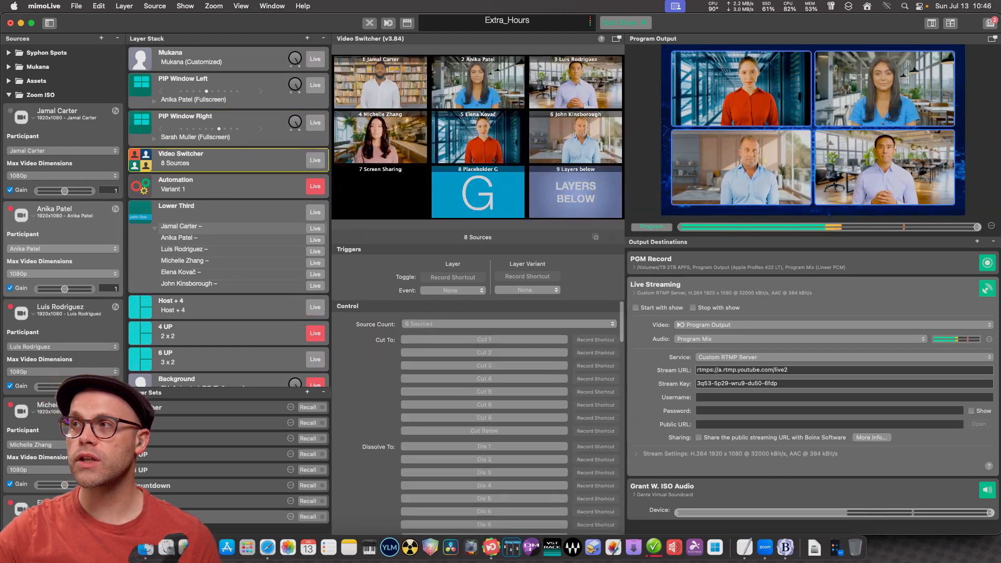
{"action": "left_click", "coordinate": [224, 89]}
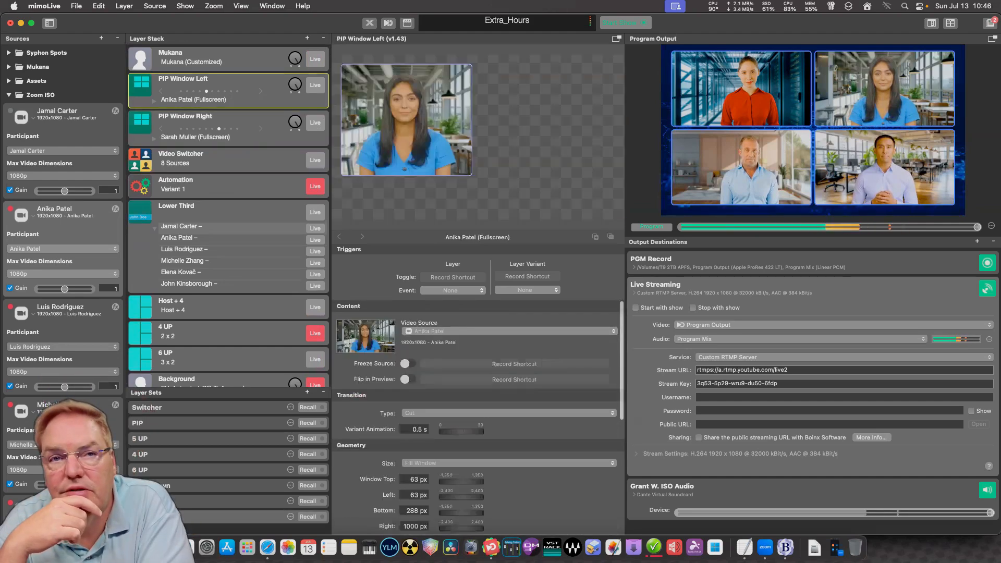
{"action": "left_click", "coordinate": [225, 159]}
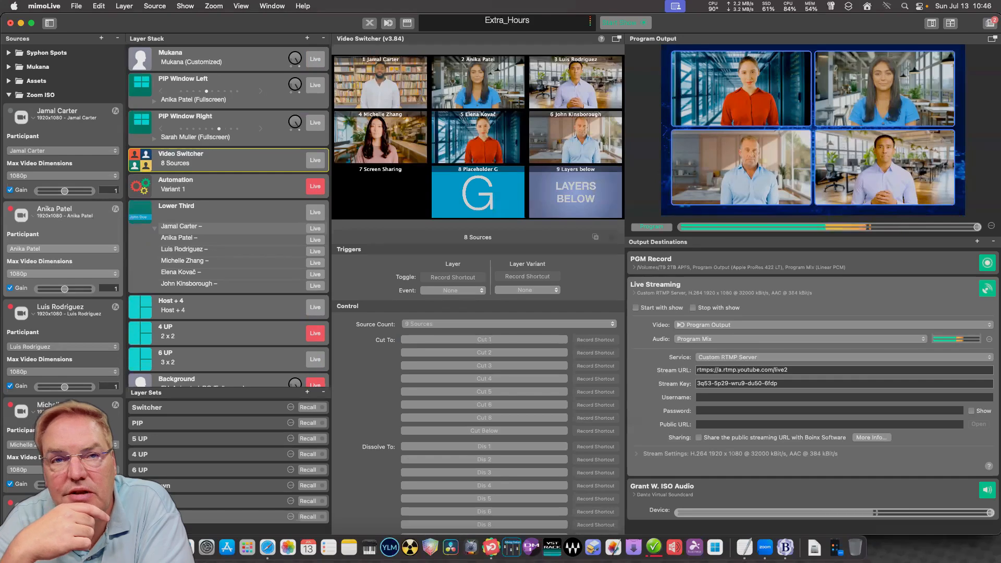
{"action": "left_click", "coordinate": [224, 88]}
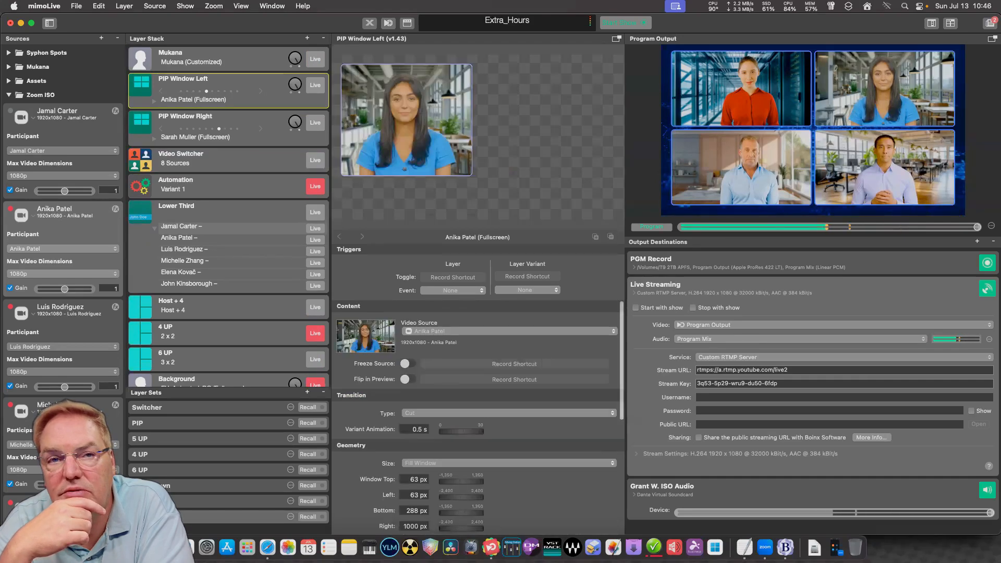
{"action": "key", "text": "Down"}
{"action": "key", "text": "Down"}
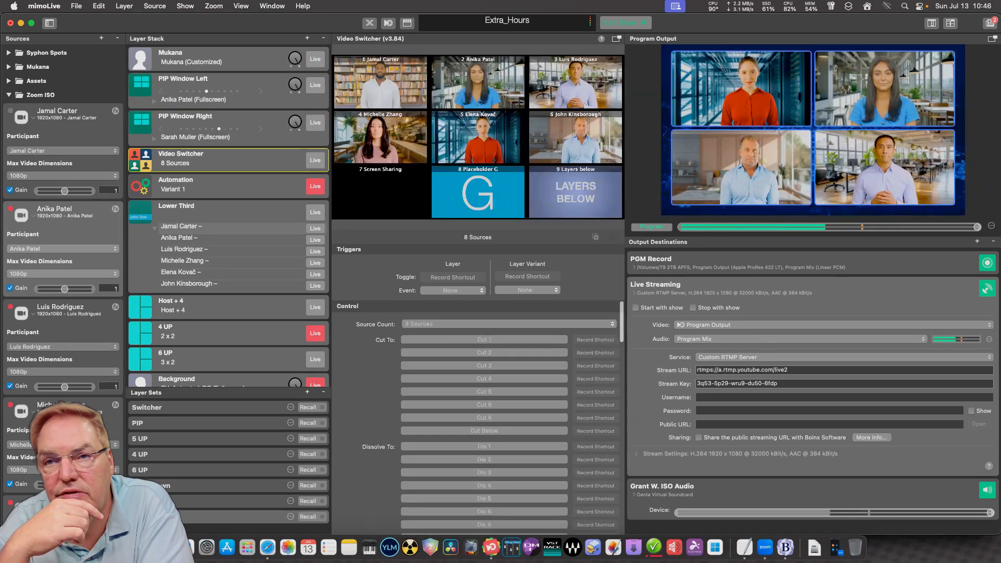
{"action": "scroll", "coordinate": [228, 209], "scroll_direction": "down", "scroll_amount": 1}
{"action": "scroll", "coordinate": [228, 214], "scroll_direction": "down", "scroll_amount": 15}
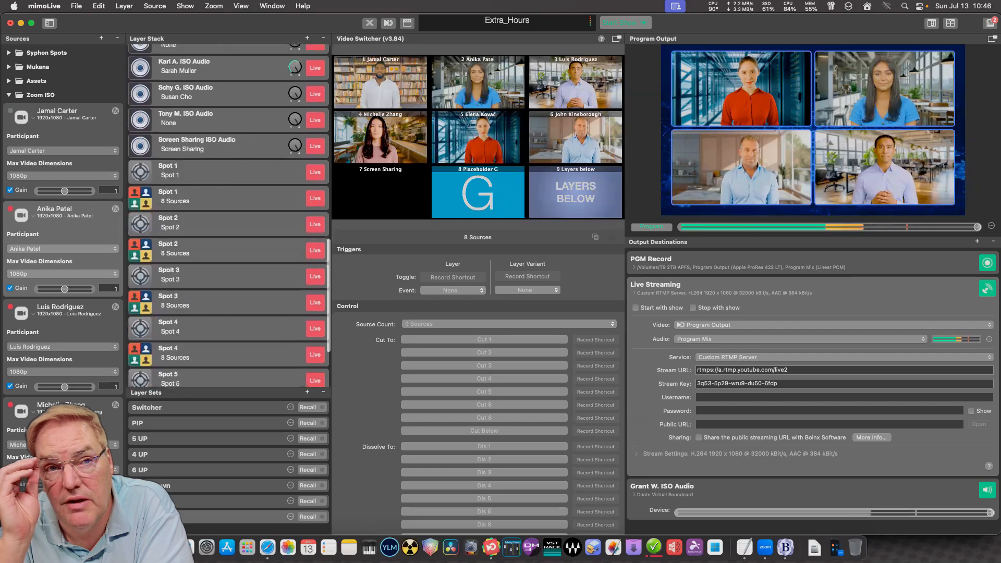
{"action": "scroll", "coordinate": [228, 213], "scroll_direction": "down", "scroll_amount": 5}
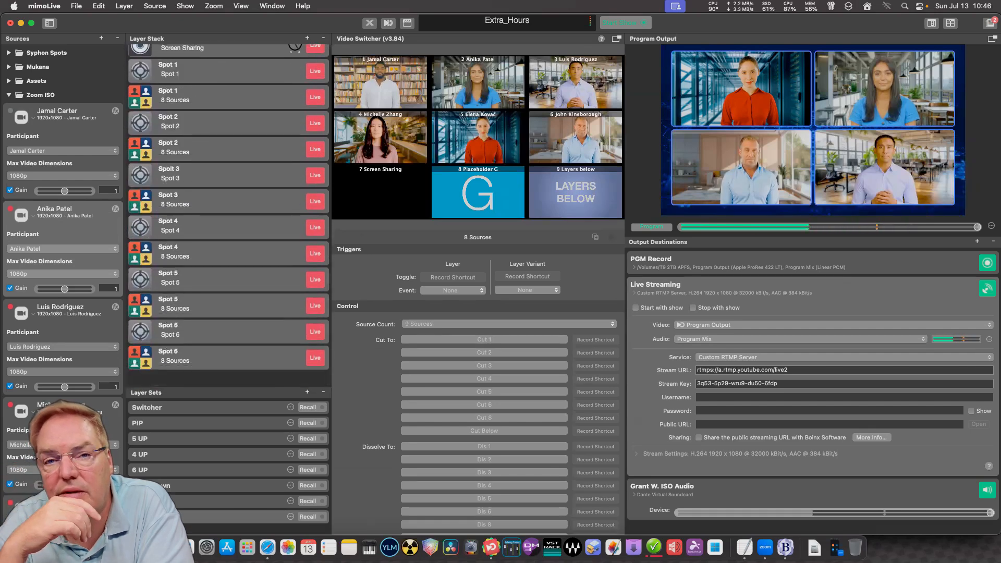
{"action": "scroll", "coordinate": [228, 214], "scroll_direction": "up", "scroll_amount": 20}
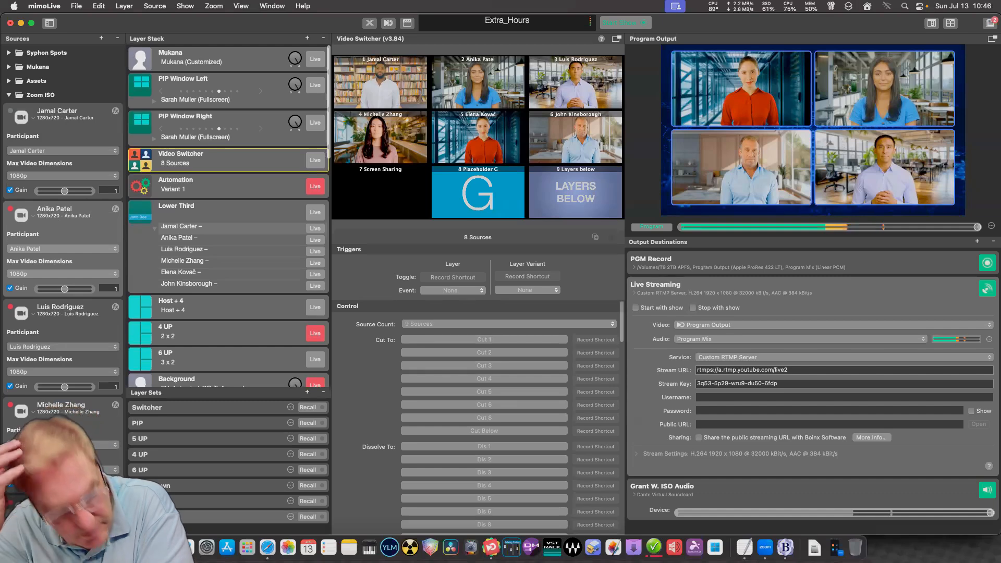
Delete the Video Switcher, PIP Window Left and PIP Window Right layers from the layer stack.
{"action": "left_click", "coordinate": [224, 83]}
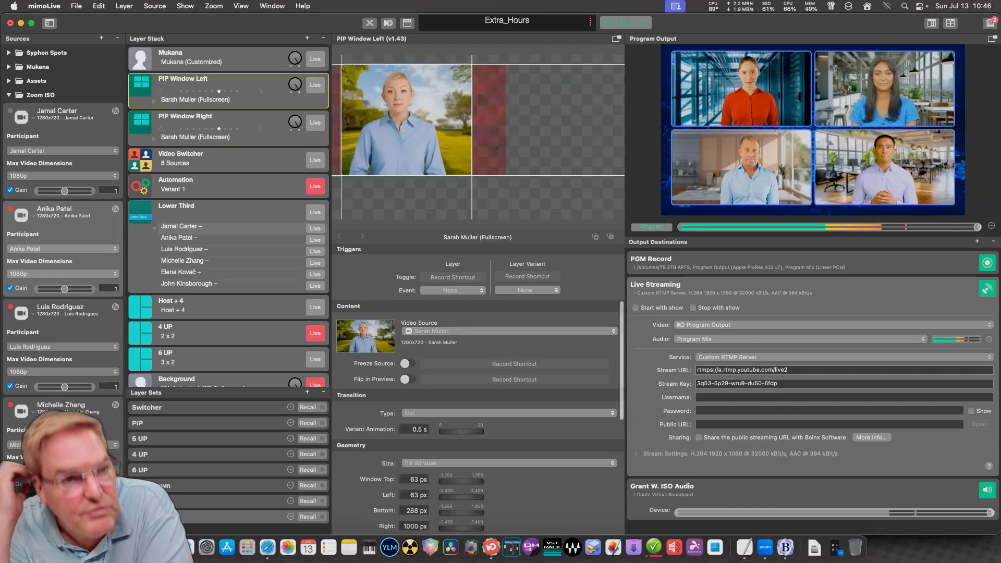
{"action": "left_click", "coordinate": [209, 159]}
{"action": "right_click", "coordinate": [223, 158]}
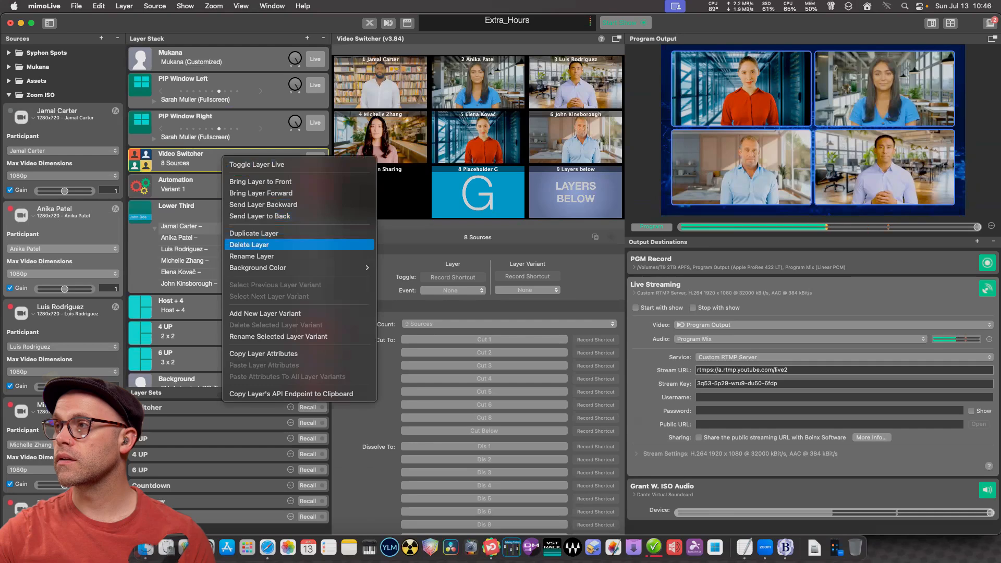
{"action": "left_click", "coordinate": [249, 245]}
{"action": "left_click", "coordinate": [191, 86]}
{"action": "right_click", "coordinate": [190, 86]}
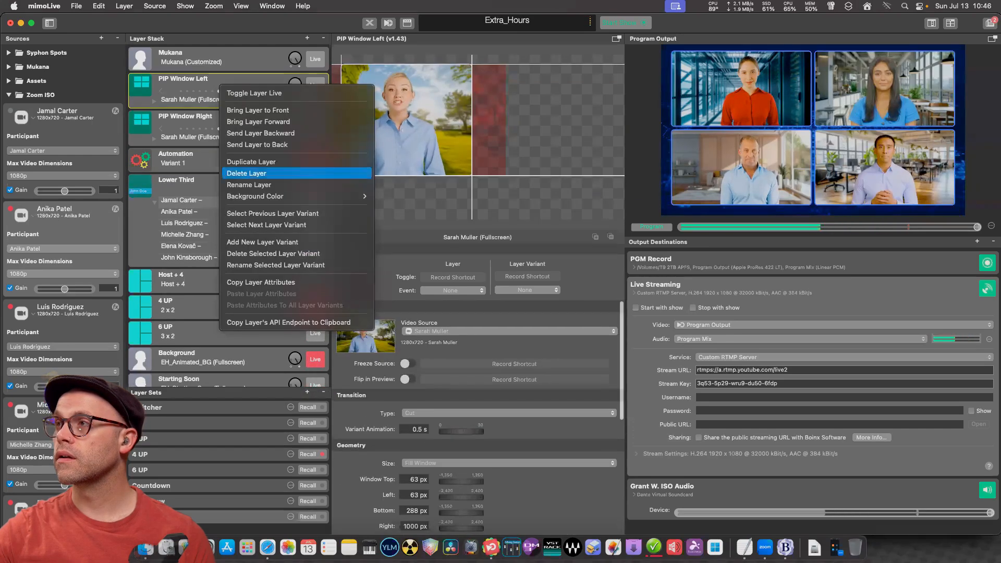
{"action": "left_click", "coordinate": [245, 174]}
{"action": "right_click", "coordinate": [192, 81]}
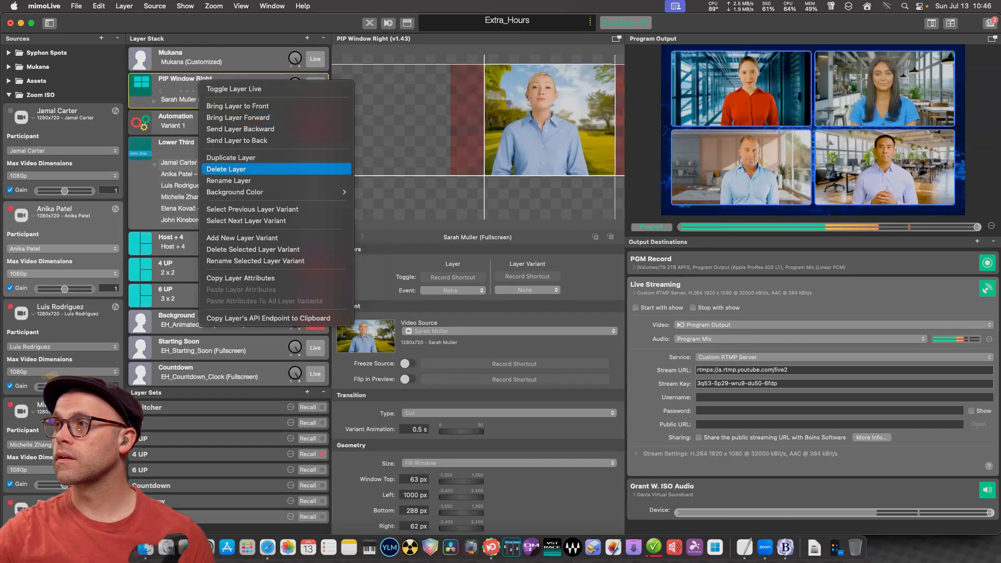
{"action": "left_click", "coordinate": [245, 169]}
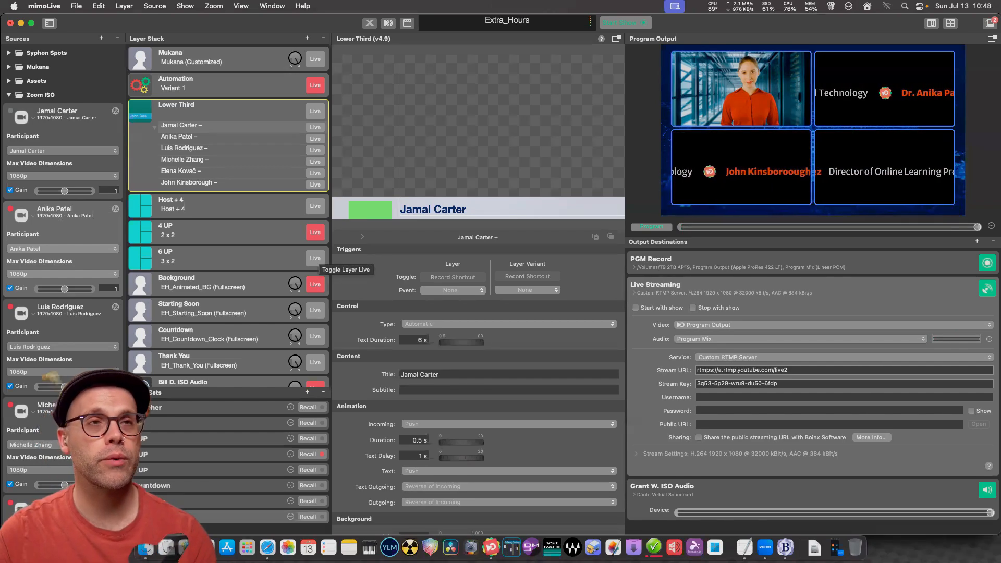
{"action": "scroll", "coordinate": [315, 260], "scroll_direction": "down", "scroll_amount": 20}
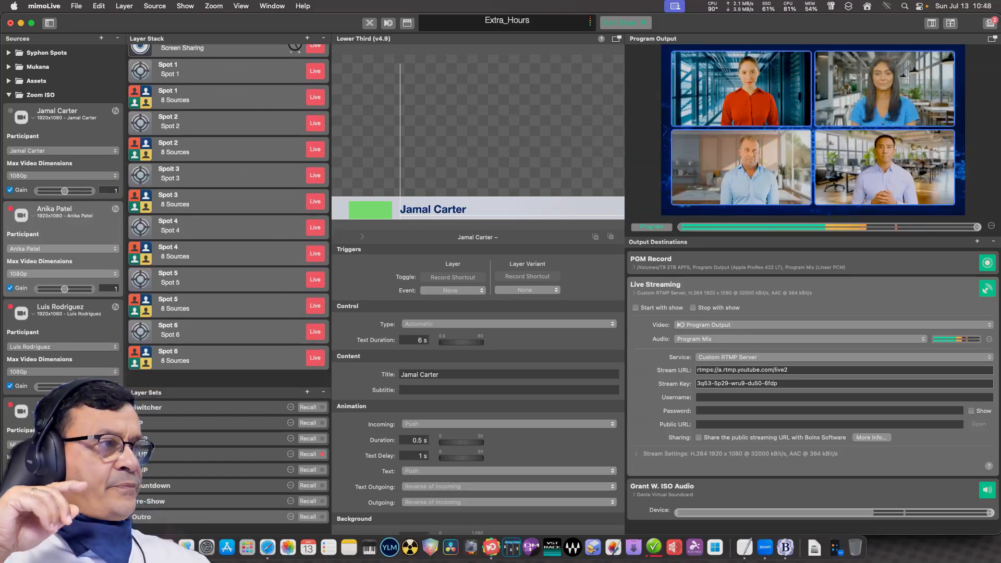
{"action": "scroll", "coordinate": [228, 214], "scroll_direction": "up", "scroll_amount": 20}
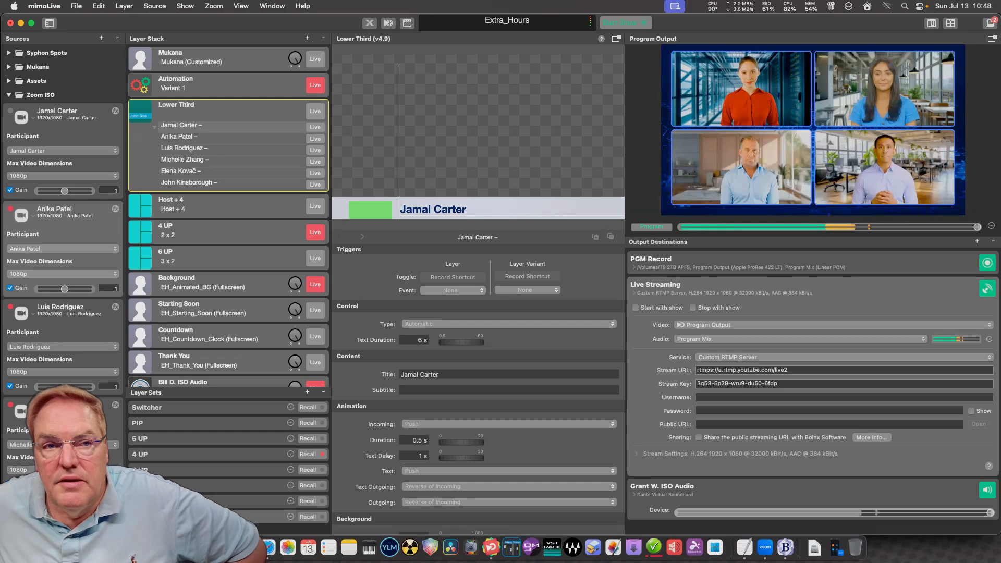
Collapse the Zoom ISO source folder and look through the Automation, Host + 4, 4 UP and Lower Third layers.
{"action": "left_click", "coordinate": [9, 94]}
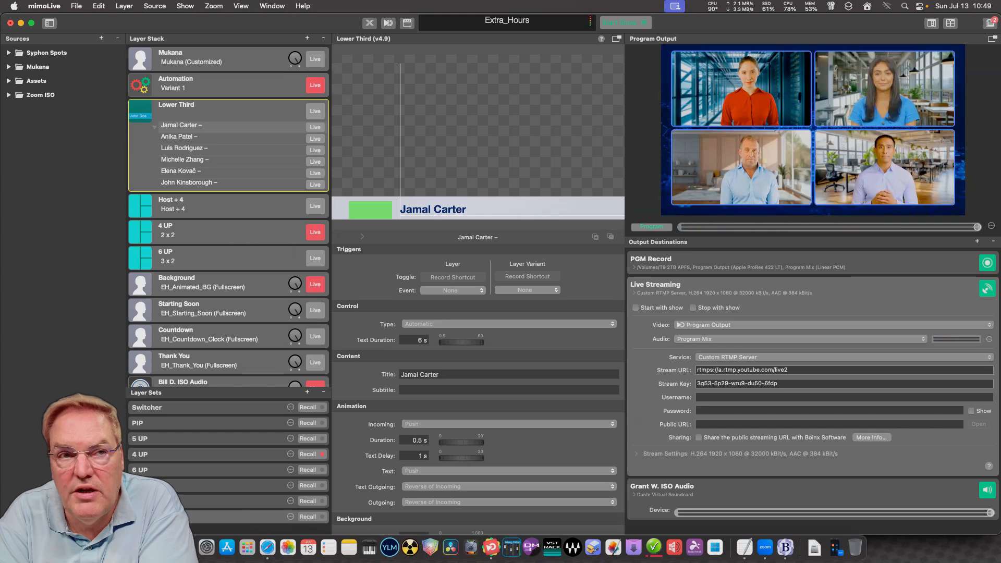
{"action": "scroll", "coordinate": [228, 215], "scroll_direction": "down", "scroll_amount": 10}
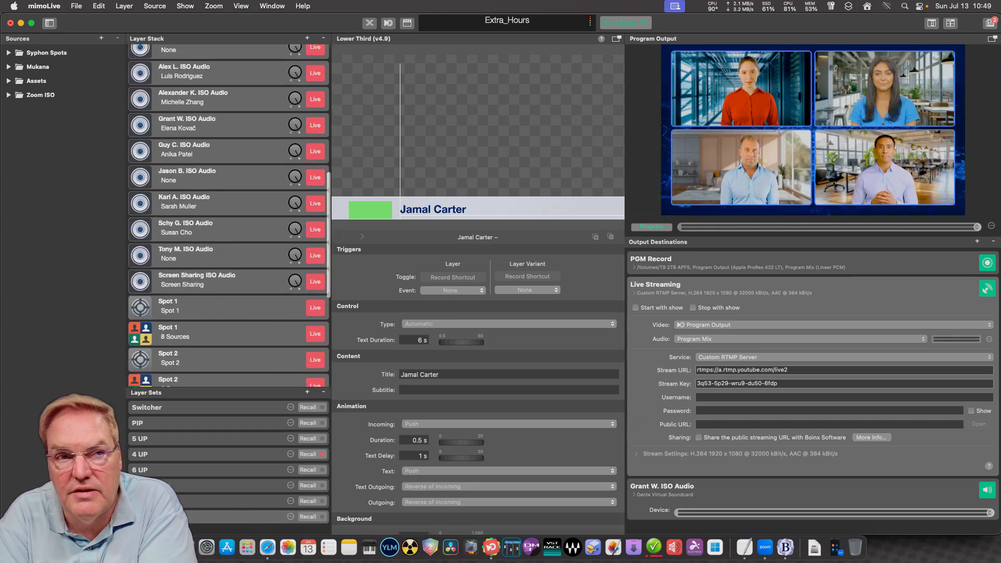
{"action": "scroll", "coordinate": [228, 216], "scroll_direction": "up", "scroll_amount": 10}
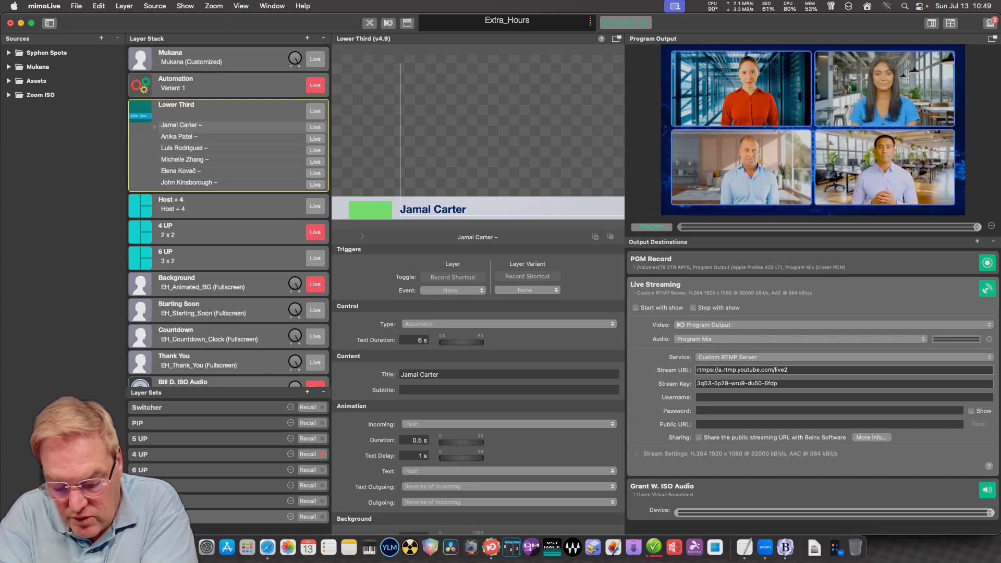
{"action": "left_click", "coordinate": [172, 83]}
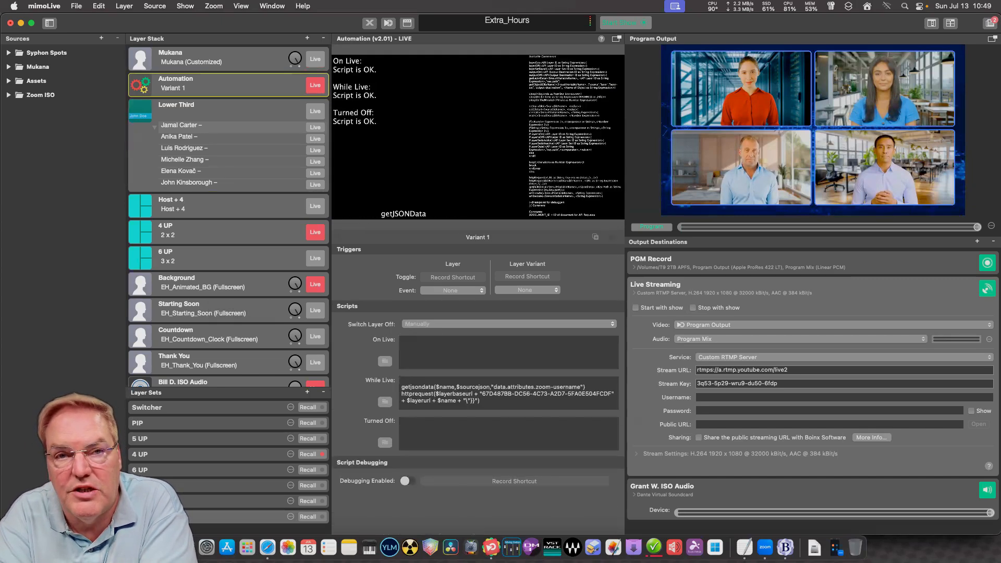
{"action": "left_click", "coordinate": [172, 204]}
{"action": "left_click", "coordinate": [172, 230]}
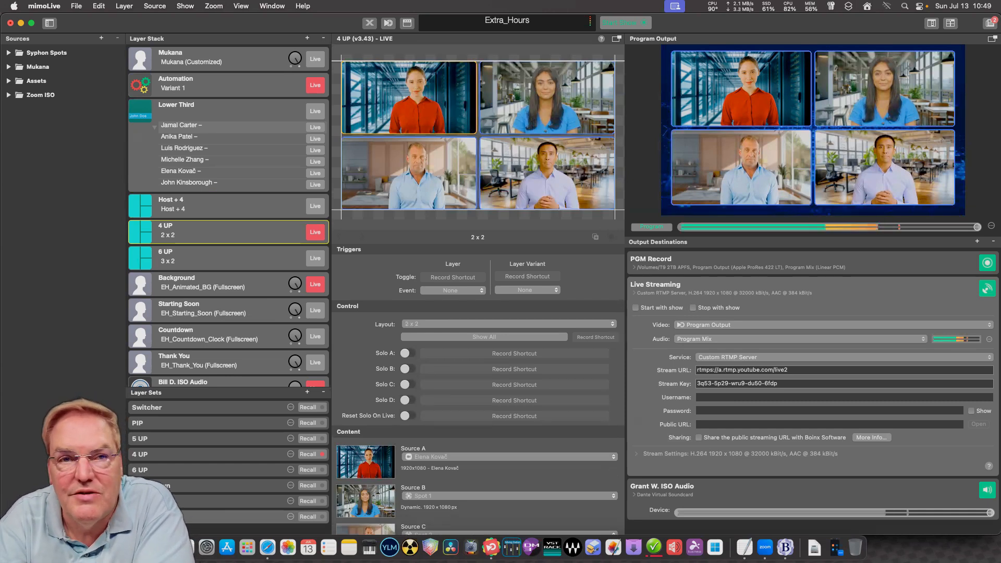
{"action": "left_click", "coordinate": [176, 105]}
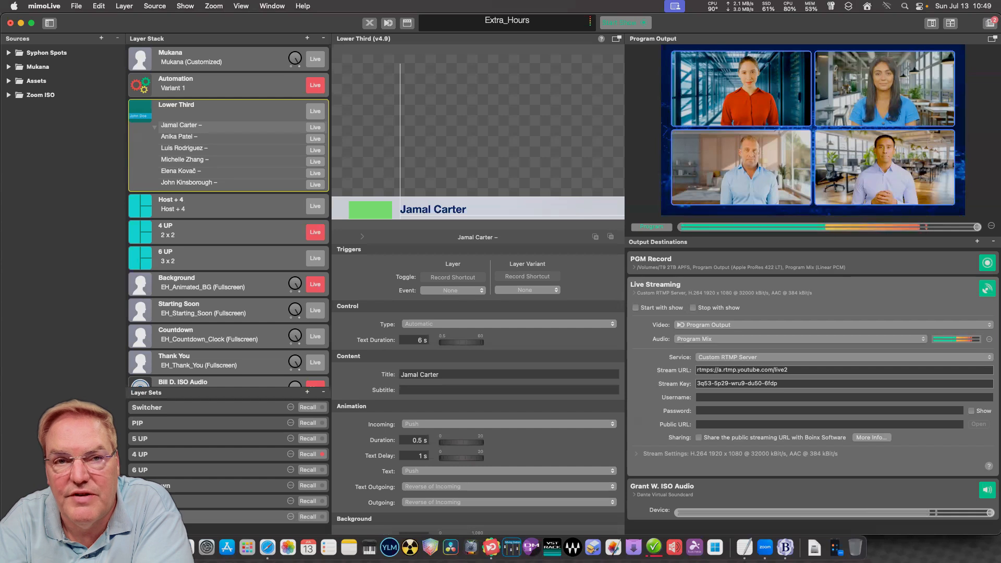
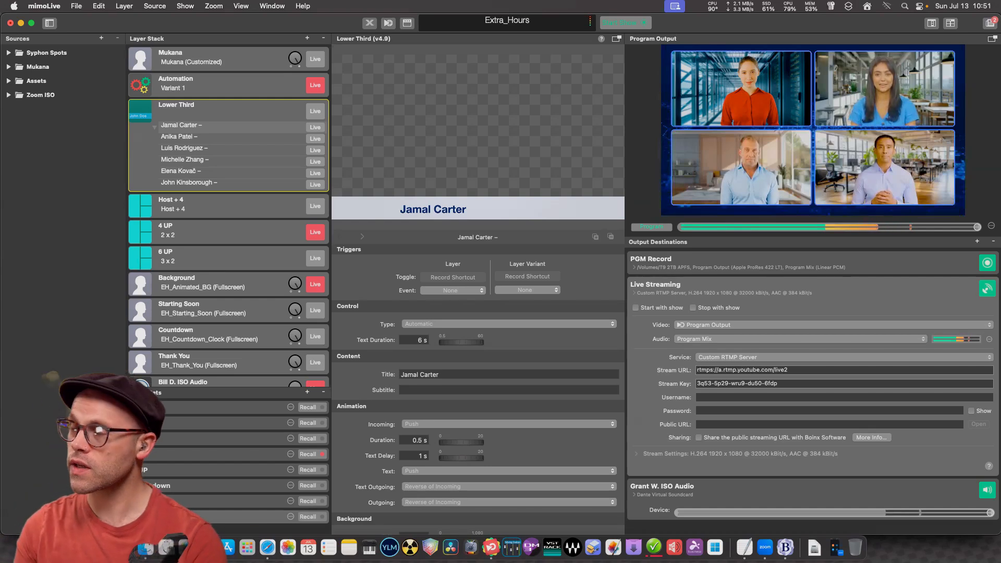
Review the whole layer stack, from the Mukana layer down to the Spot 6 layers.
{"action": "scroll", "coordinate": [228, 208], "scroll_direction": "down", "scroll_amount": 15}
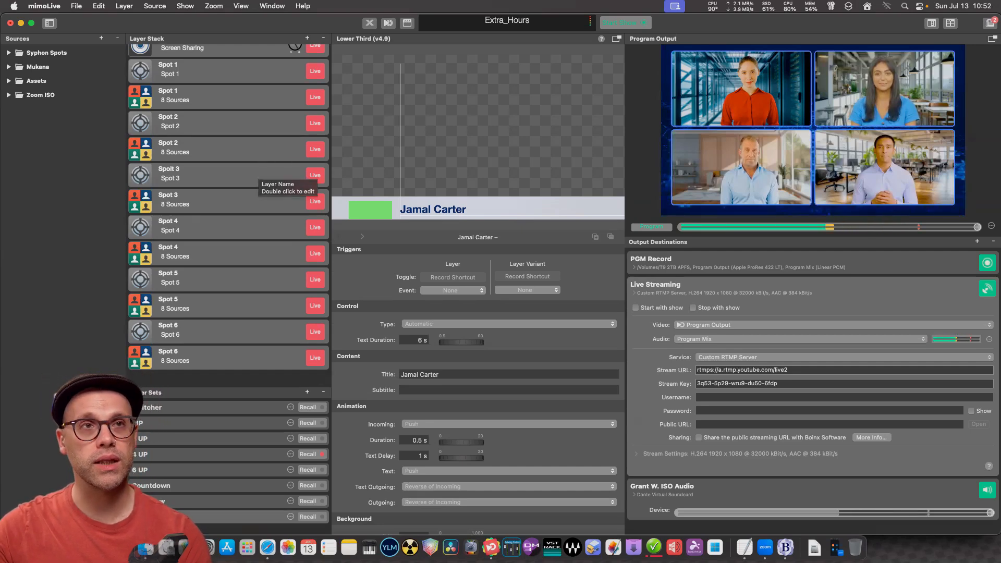
{"action": "scroll", "coordinate": [258, 172], "scroll_direction": "up", "scroll_amount": 10}
{"action": "scroll", "coordinate": [228, 209], "scroll_direction": "up", "scroll_amount": 10}
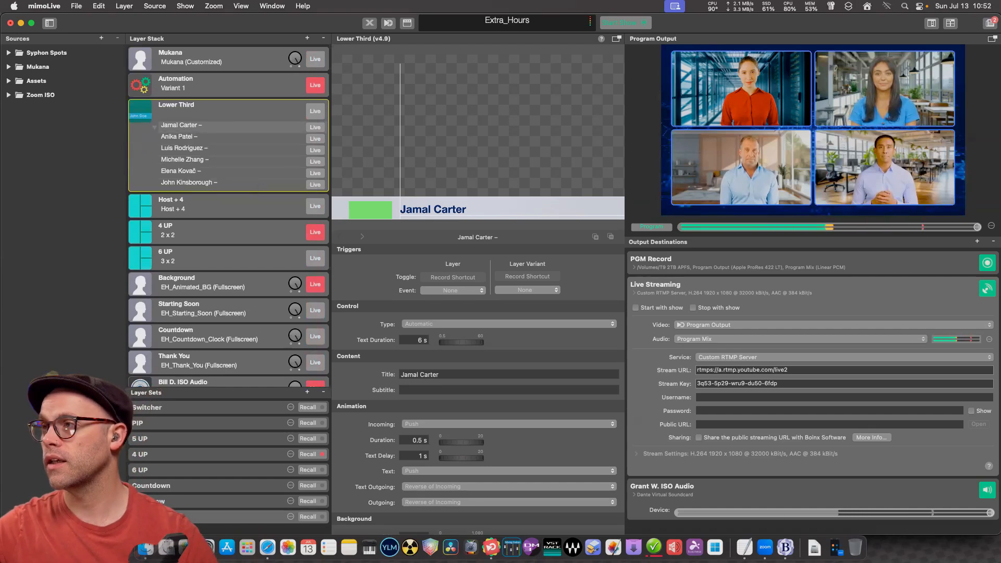
{"action": "scroll", "coordinate": [228, 215], "scroll_direction": "down", "scroll_amount": 12}
{"action": "scroll", "coordinate": [228, 214], "scroll_direction": "up", "scroll_amount": 12}
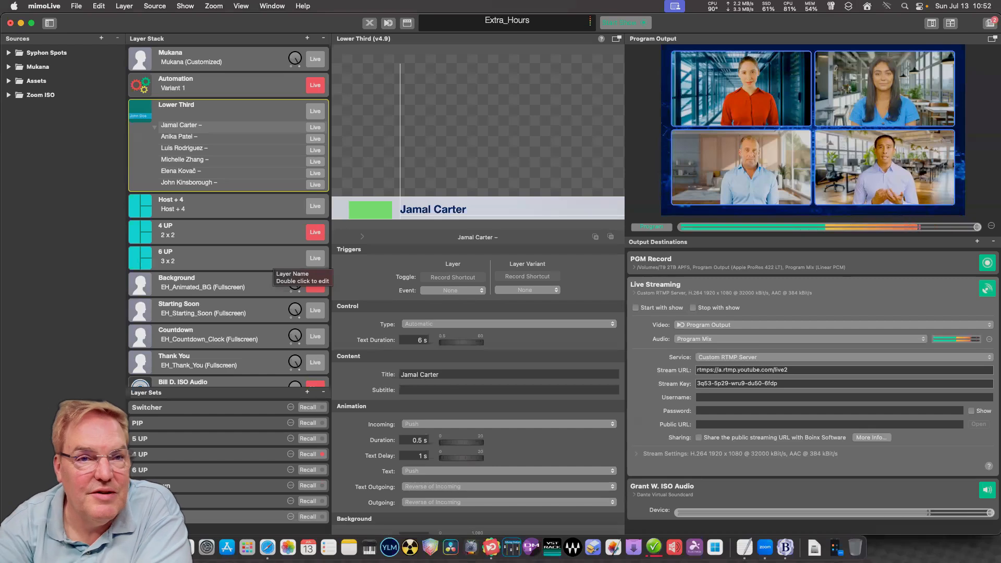
{"action": "scroll", "coordinate": [274, 269], "scroll_direction": "down", "scroll_amount": 3}
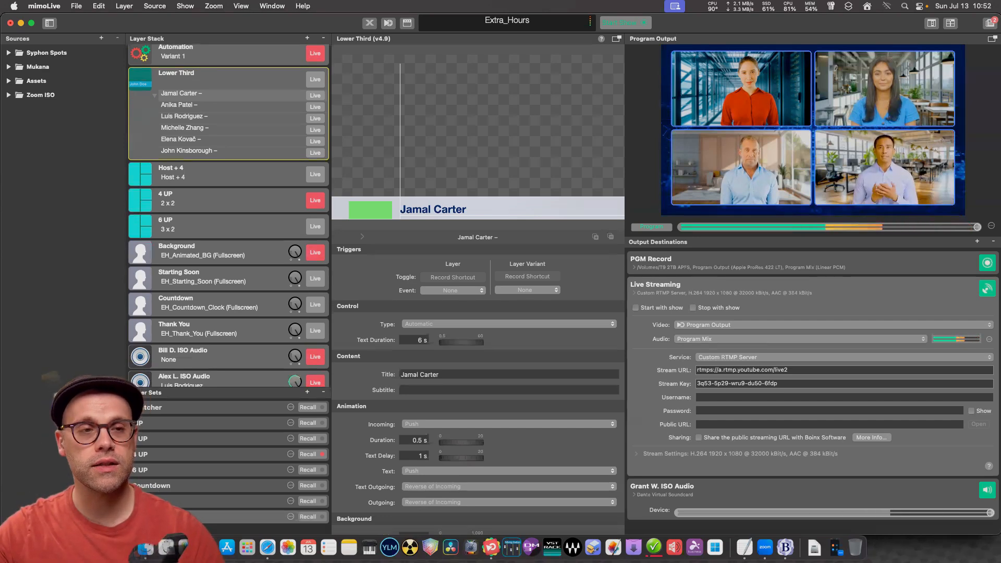
{"action": "scroll", "coordinate": [228, 214], "scroll_direction": "down", "scroll_amount": 2}
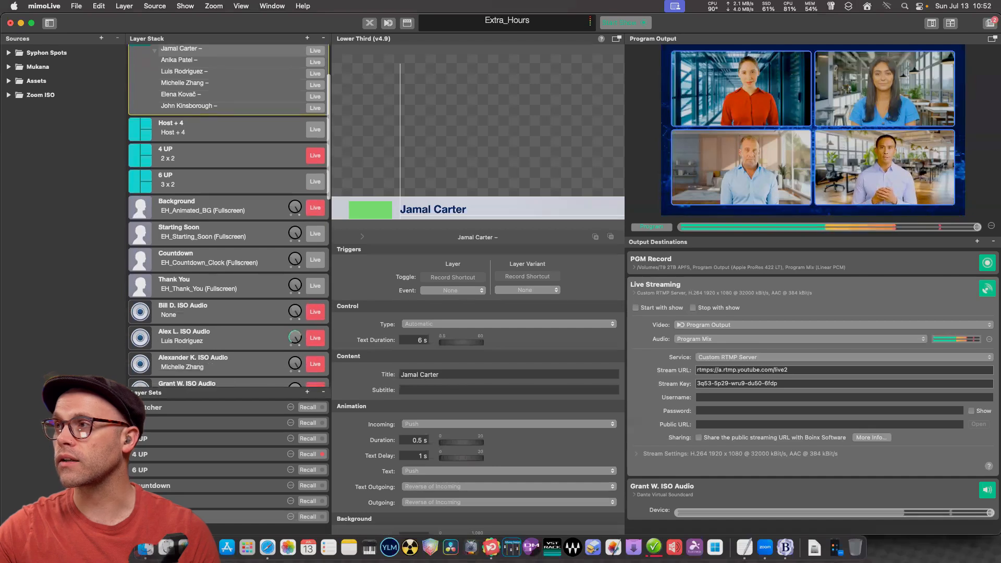
{"action": "scroll", "coordinate": [228, 214], "scroll_direction": "up", "scroll_amount": 4}
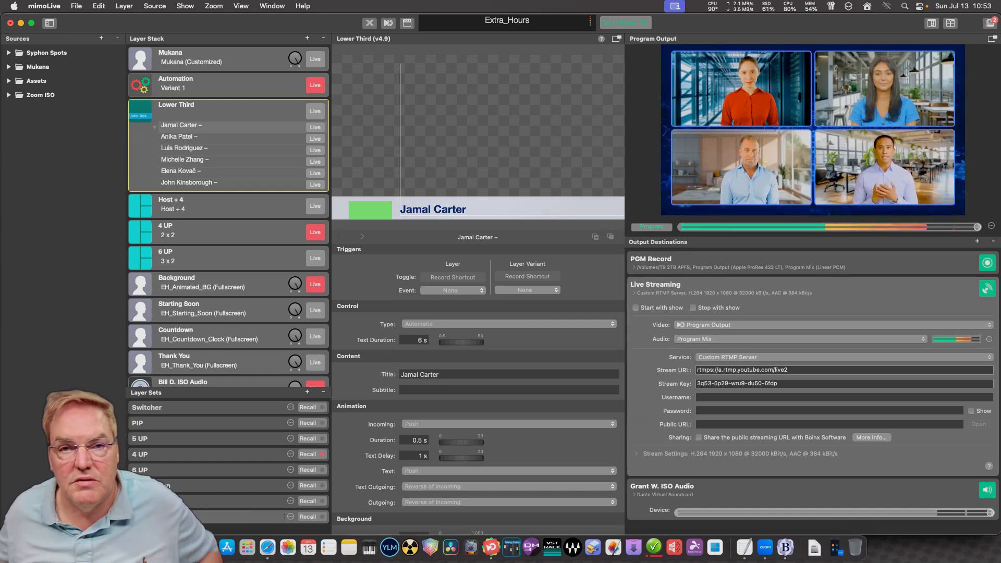
Switch to Safari and create a 10 by 8 control surface titled Full Screen Test for the Extra_Hours document.
{"action": "left_click", "coordinate": [268, 547]}
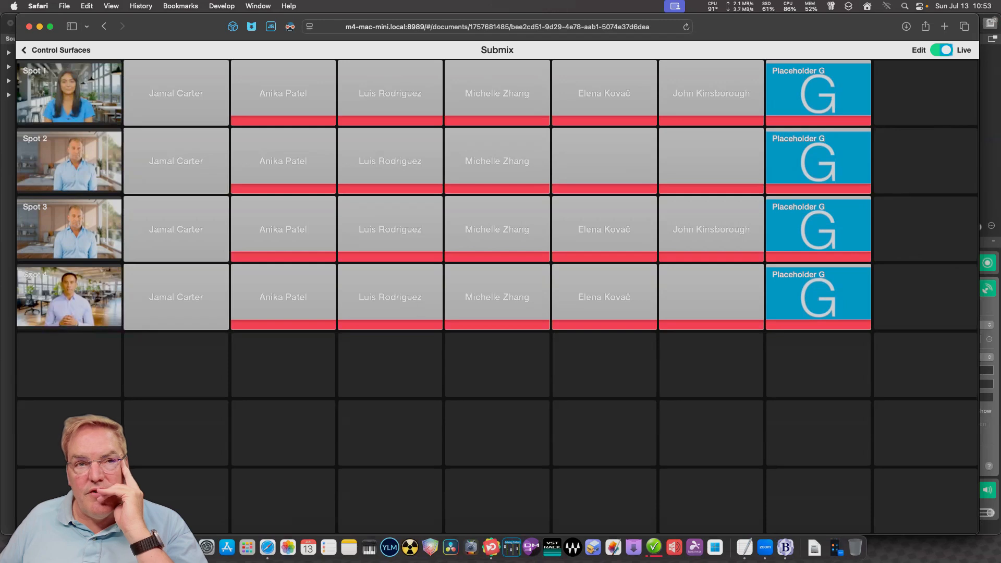
{"action": "key", "text": "super+bracketleft"}
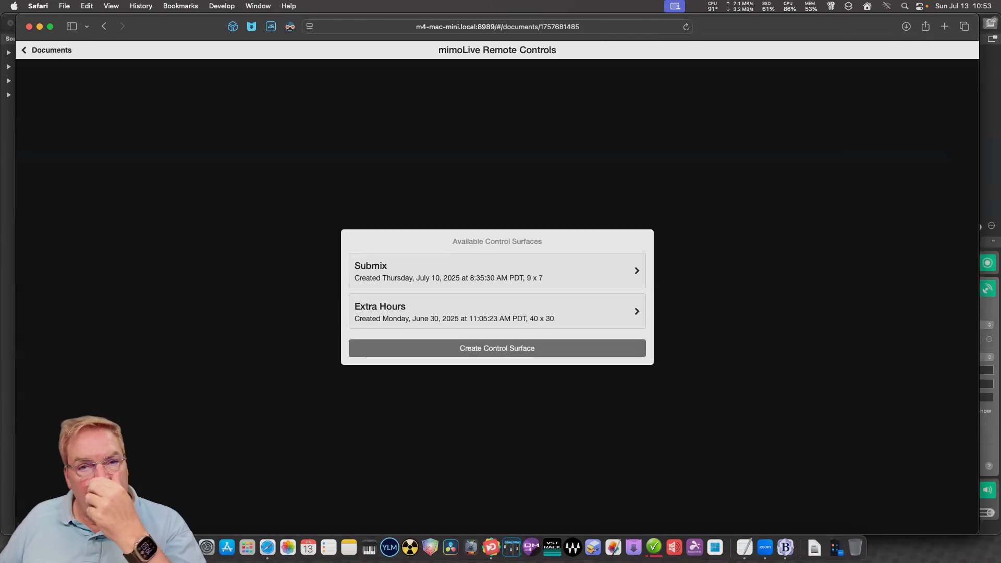
{"action": "left_click", "coordinate": [496, 348]}
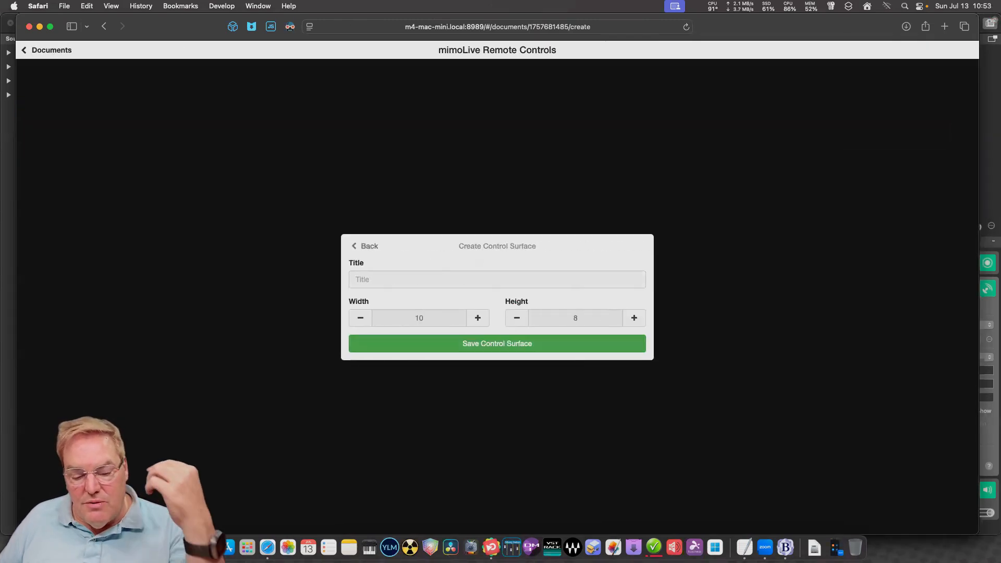
{"action": "left_click", "coordinate": [497, 280]}
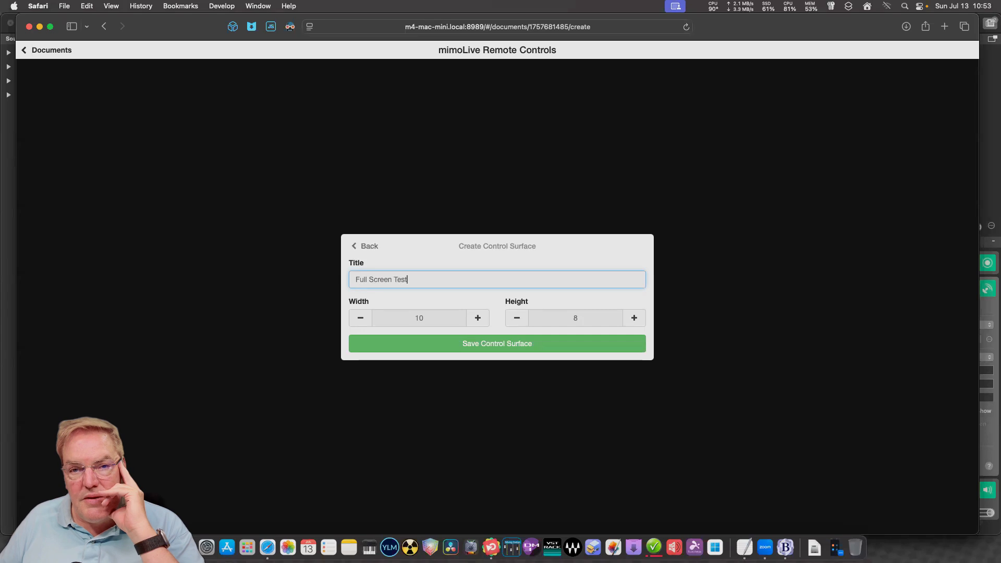
{"action": "key", "text": "Return"}
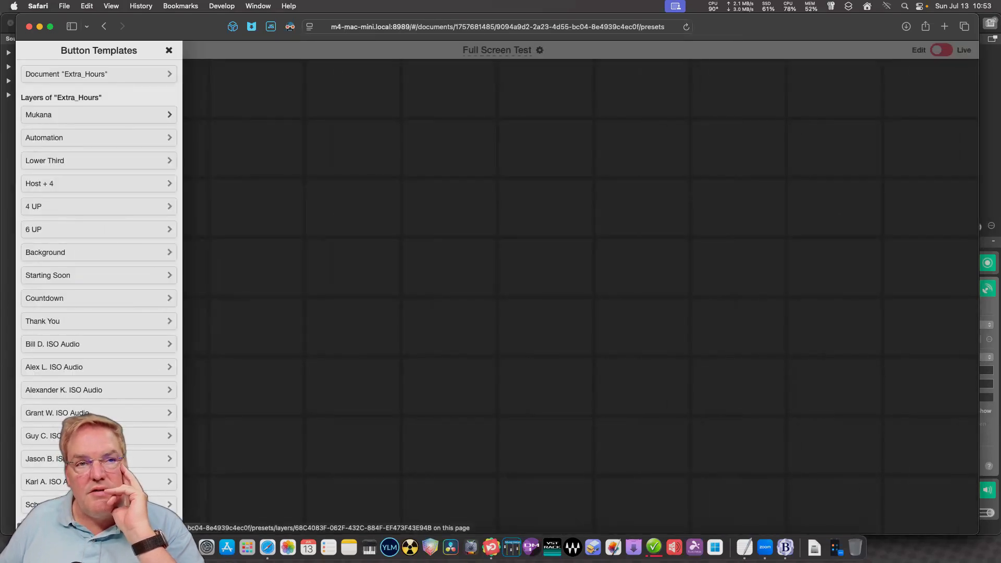
Look through the button templates for the layers, layer sets and output destinations, and close the template list.
{"action": "scroll", "coordinate": [99, 287], "scroll_direction": "down", "scroll_amount": 5}
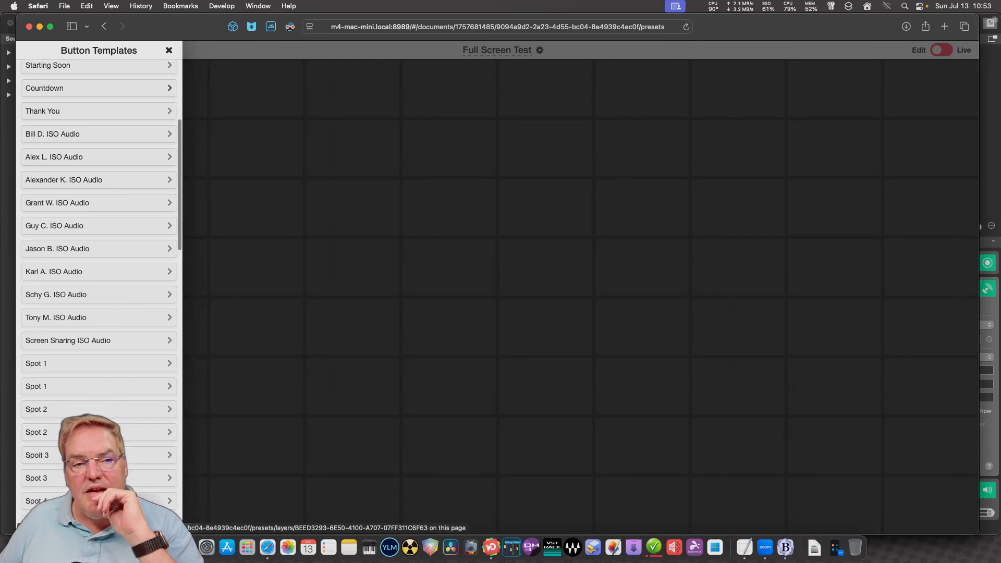
{"action": "scroll", "coordinate": [99, 287], "scroll_direction": "down", "scroll_amount": 3}
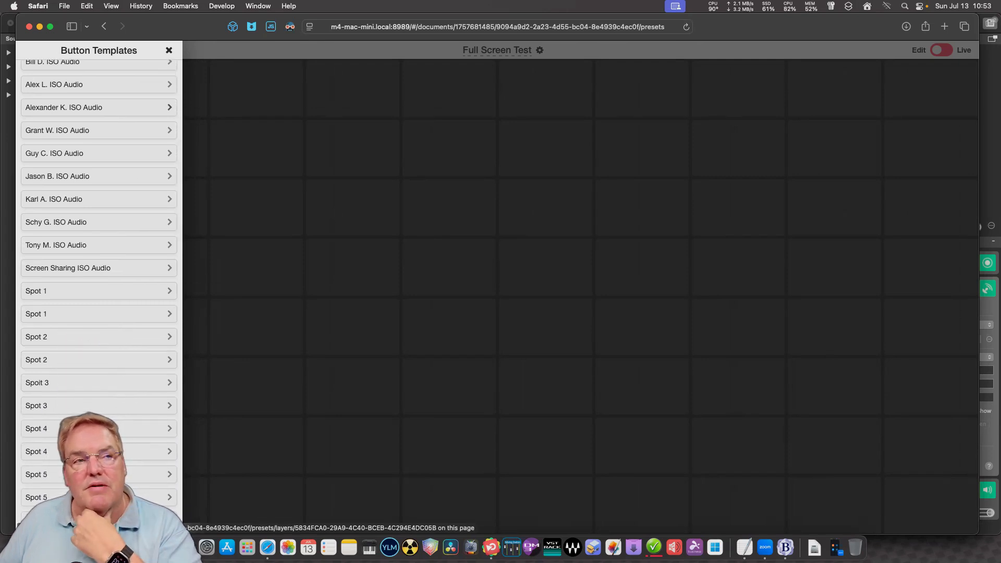
{"action": "scroll", "coordinate": [99, 287], "scroll_direction": "down", "scroll_amount": 8}
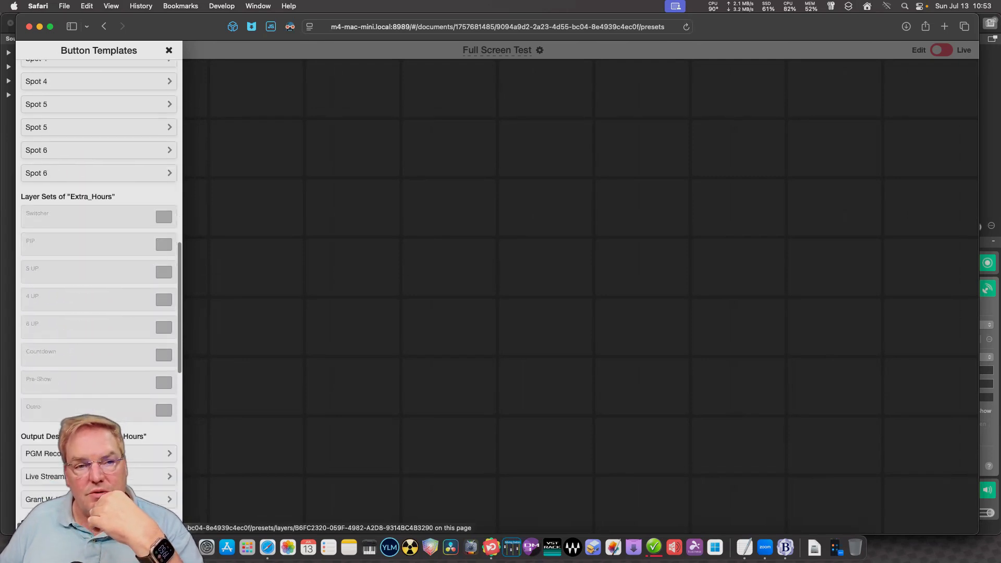
{"action": "scroll", "coordinate": [99, 287], "scroll_direction": "down", "scroll_amount": 5}
{"action": "key", "text": "Escape"}
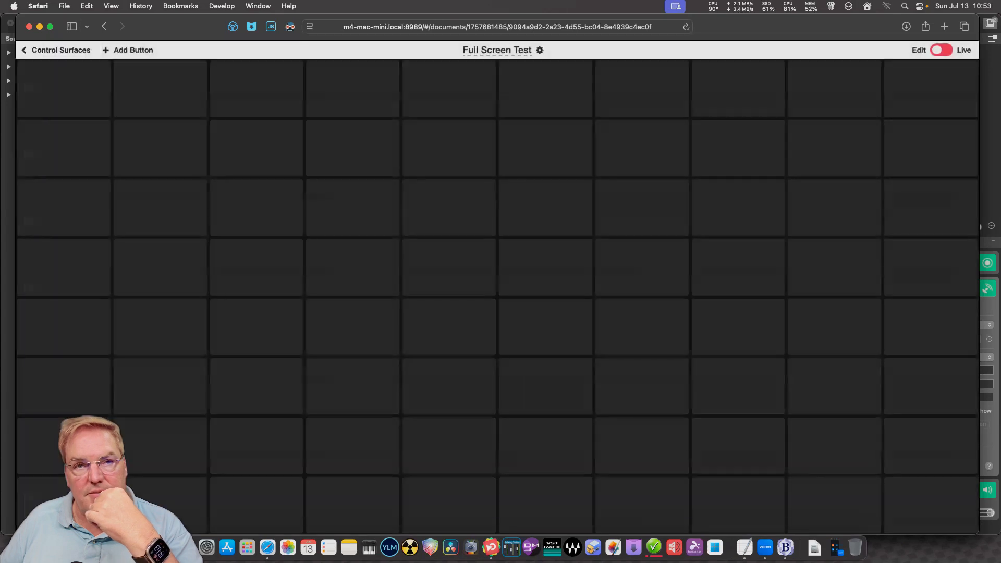
Return to mimoLive and add a Video Switcher layer between the Lower Third and Host + 4 layers.
{"action": "key", "text": "super+Tab"}
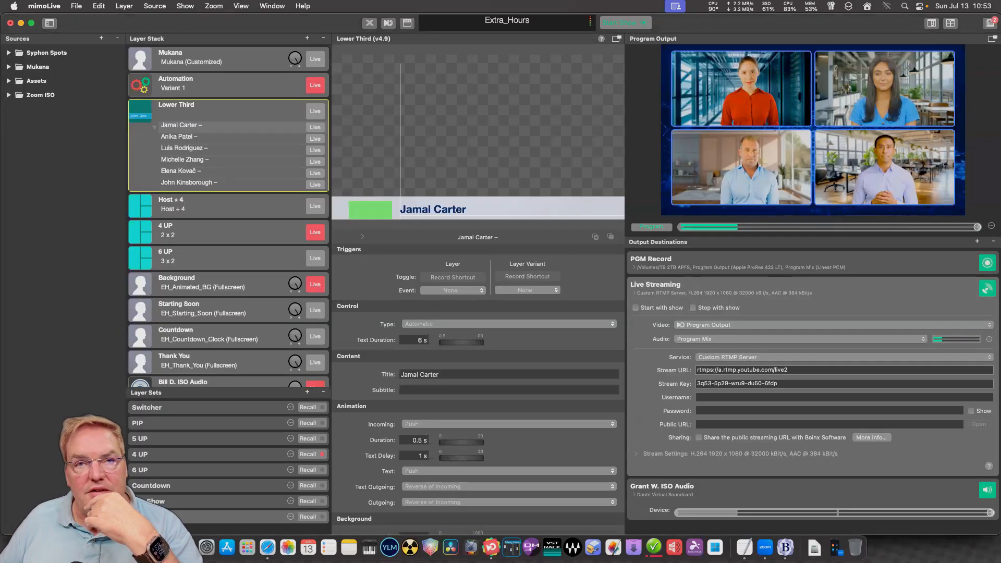
{"action": "left_click", "coordinate": [307, 38]}
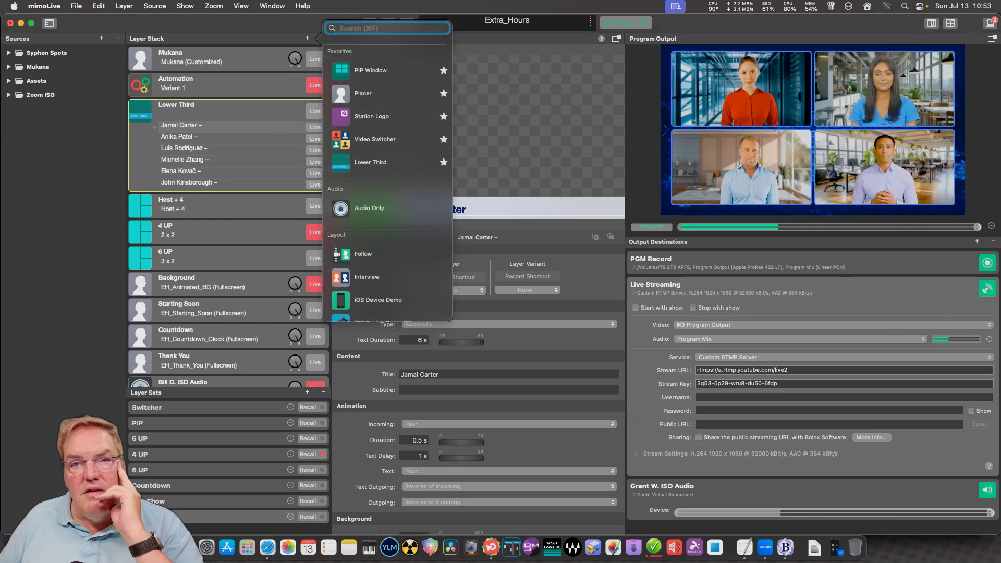
{"action": "type", "text": "switc"}
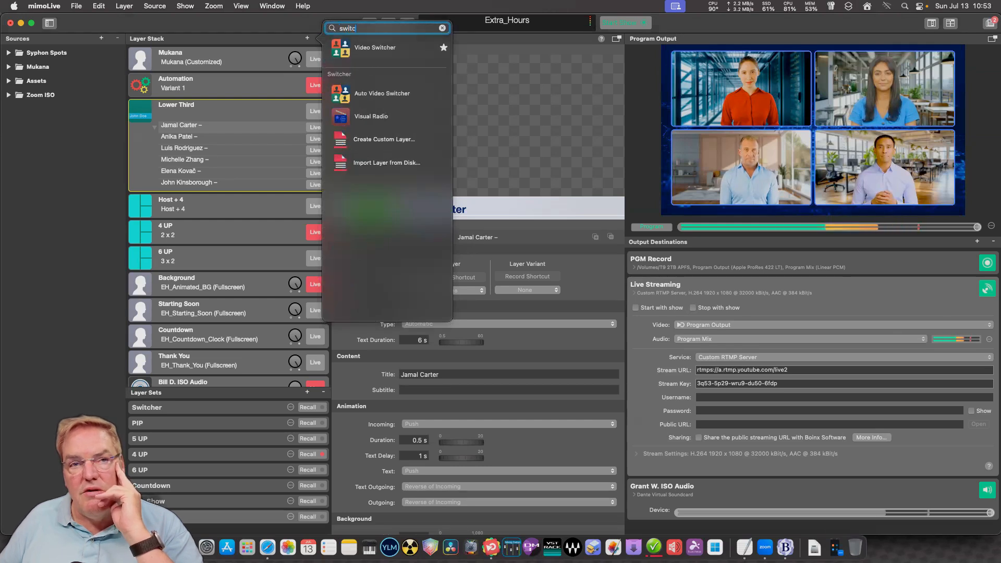
{"action": "left_click_drag", "start_coordinate": [376, 48], "coordinate": [188, 204]}
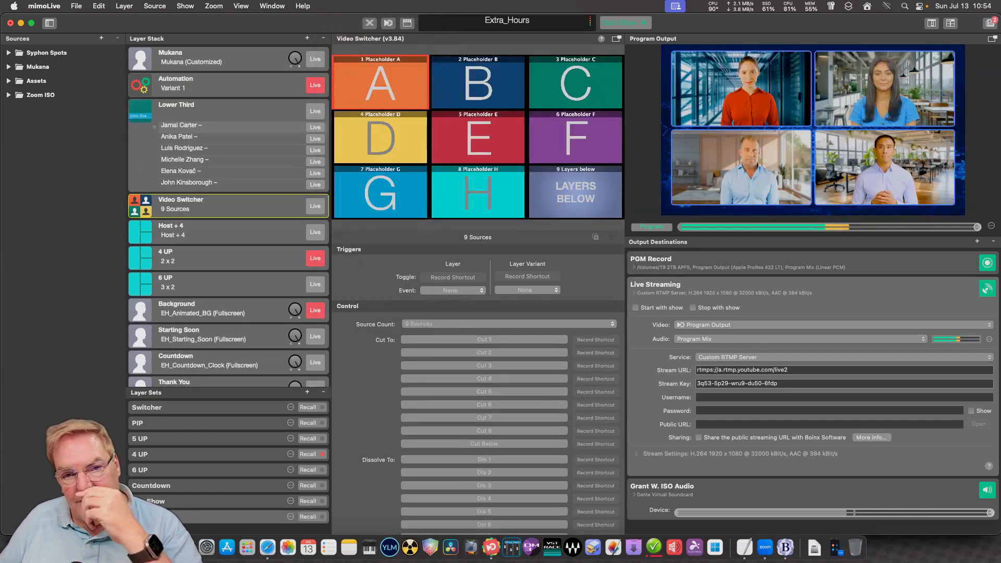
Examine the new Video Switcher's controls and content sources, along with the Spot 6 switcher and the Automation layer.
{"action": "scroll", "coordinate": [478, 417], "scroll_direction": "down", "scroll_amount": 1}
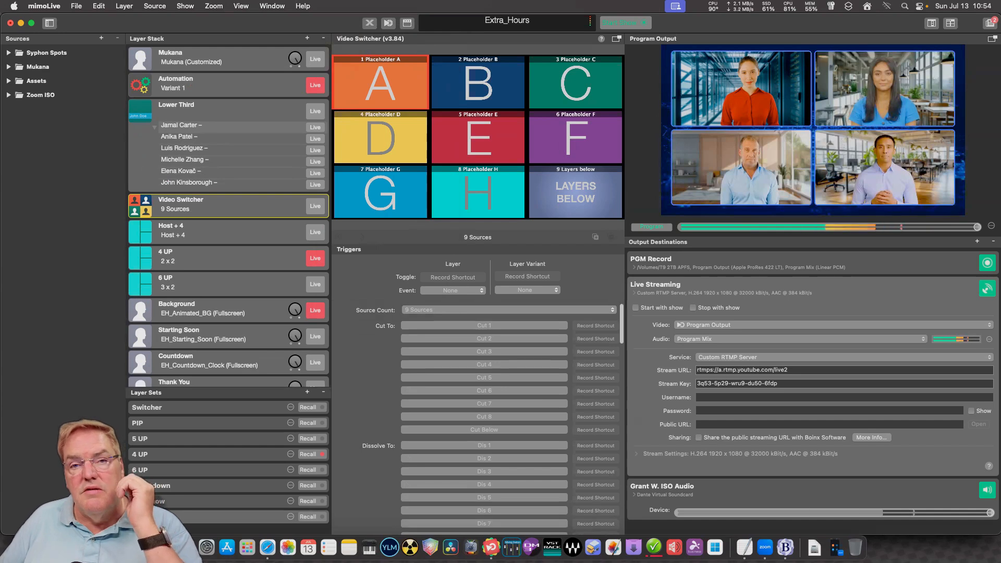
{"action": "scroll", "coordinate": [478, 417], "scroll_direction": "up", "scroll_amount": 1}
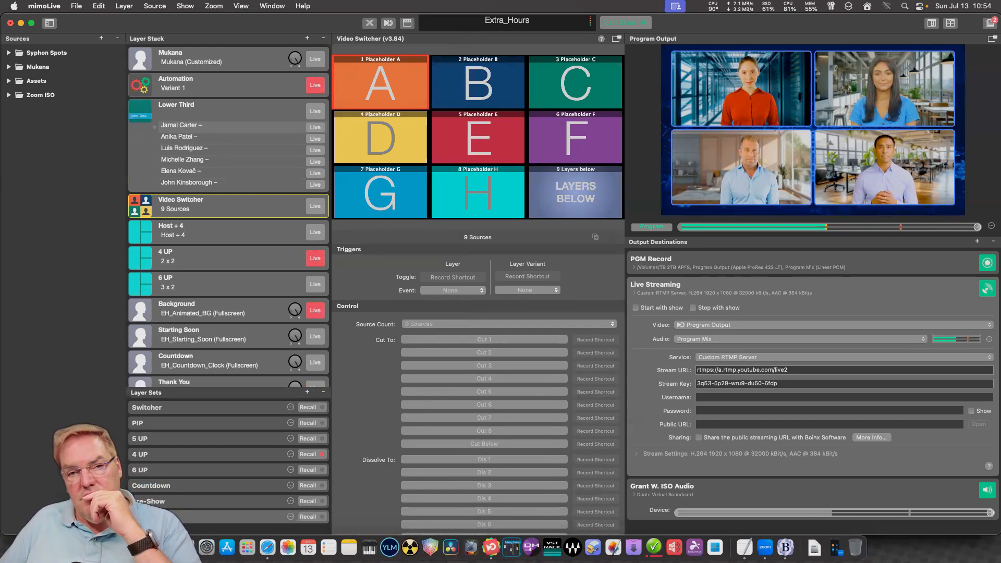
{"action": "scroll", "coordinate": [478, 417], "scroll_direction": "down", "scroll_amount": 8}
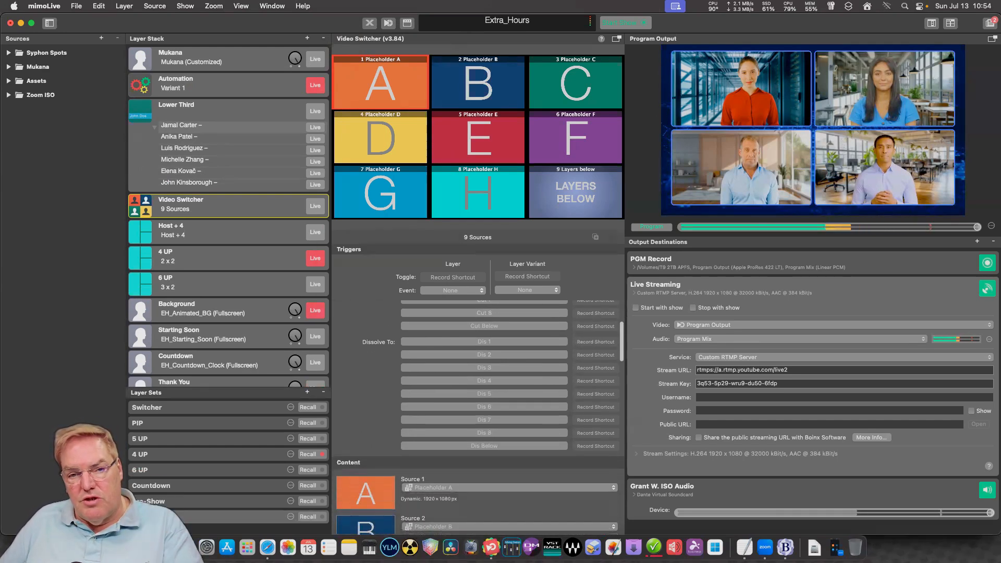
{"action": "scroll", "coordinate": [478, 417], "scroll_direction": "down", "scroll_amount": 10}
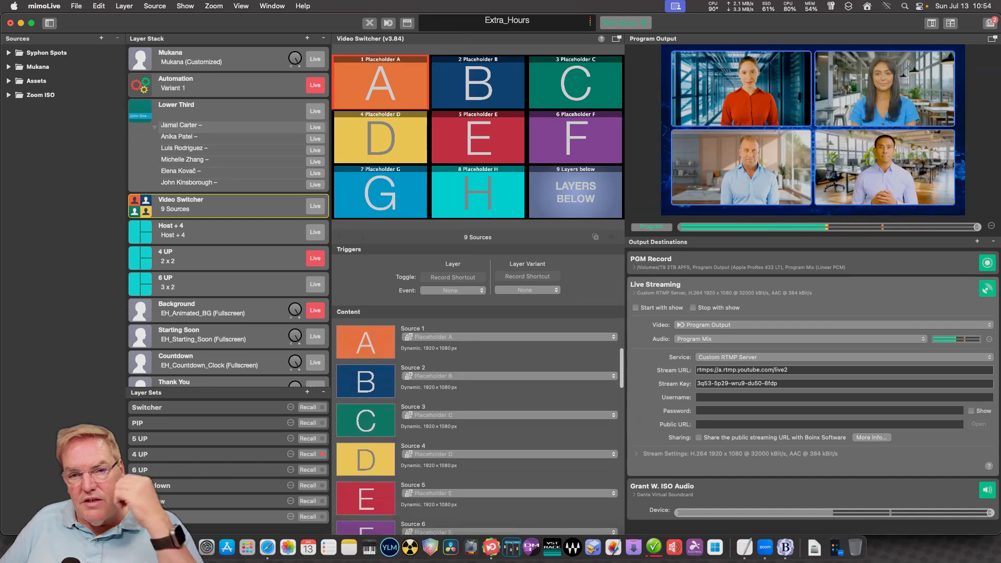
{"action": "scroll", "coordinate": [228, 213], "scroll_direction": "down", "scroll_amount": 20}
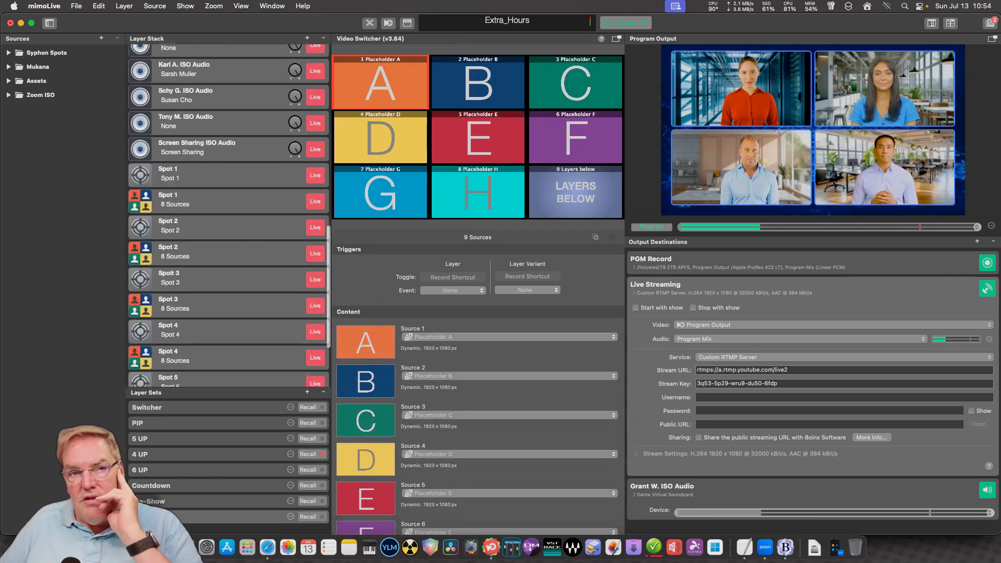
{"action": "left_click", "coordinate": [228, 358]}
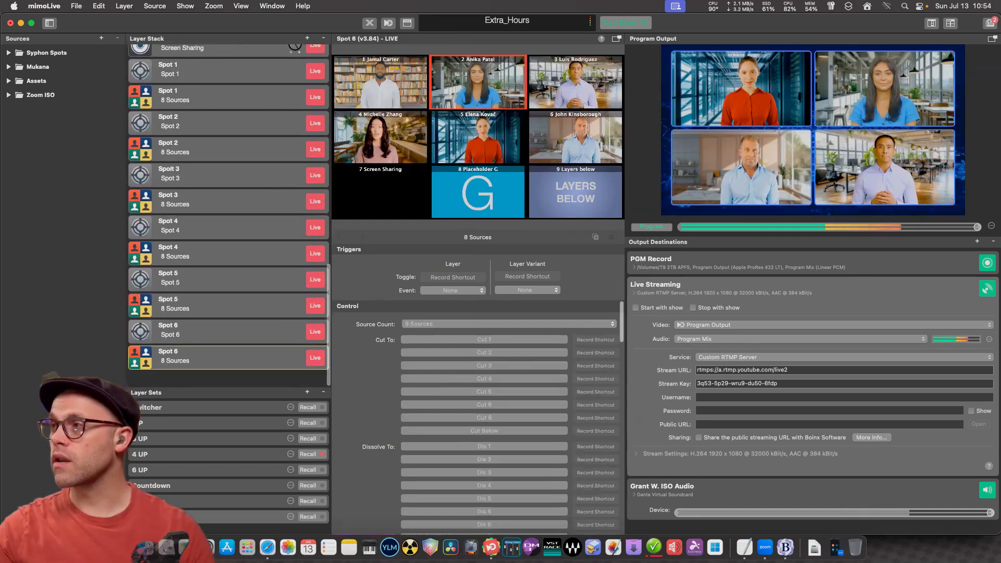
{"action": "scroll", "coordinate": [228, 358], "scroll_direction": "up", "scroll_amount": 20}
{"action": "left_click", "coordinate": [229, 85]}
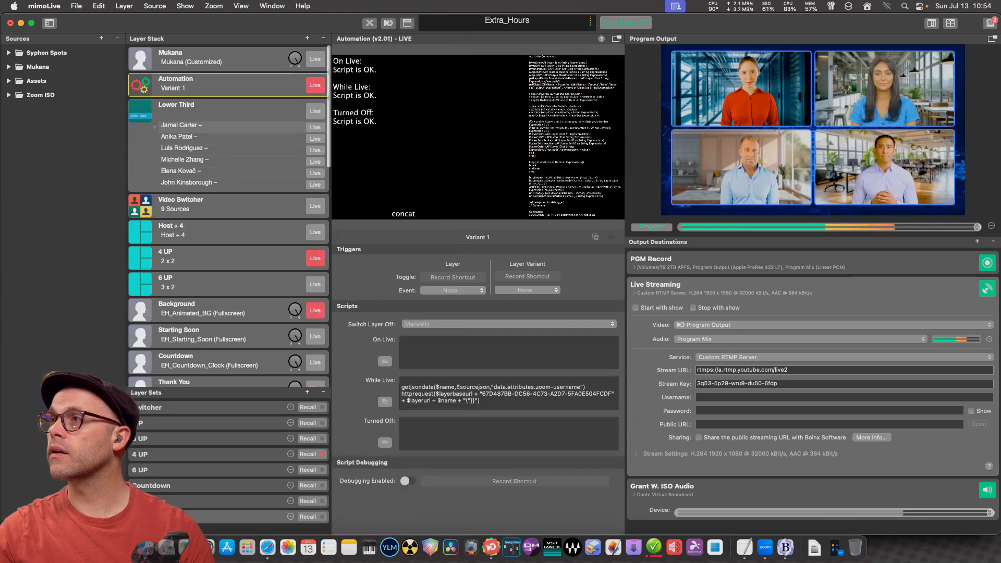
{"action": "left_click", "coordinate": [229, 206]}
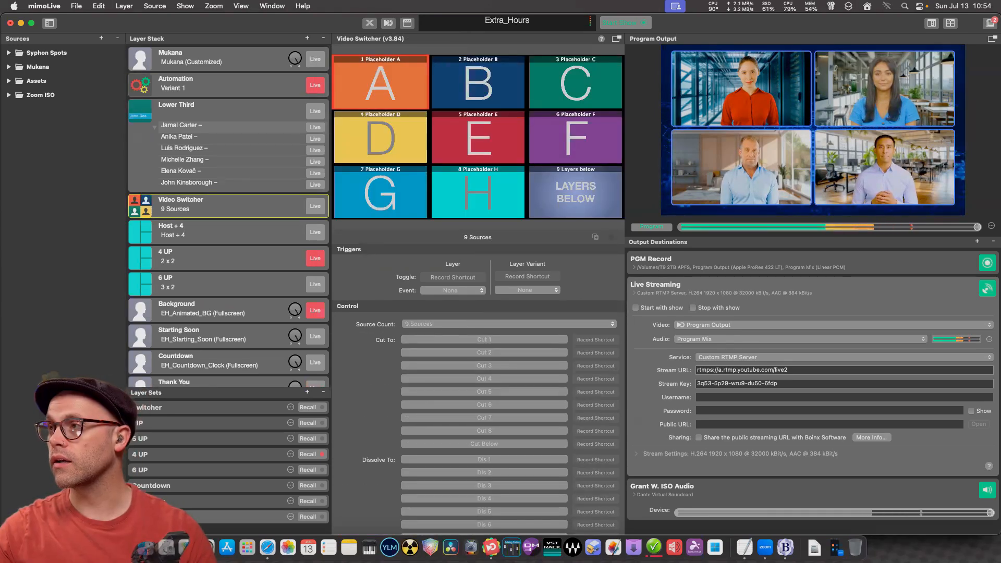
{"action": "scroll", "coordinate": [478, 417], "scroll_direction": "down", "scroll_amount": 10}
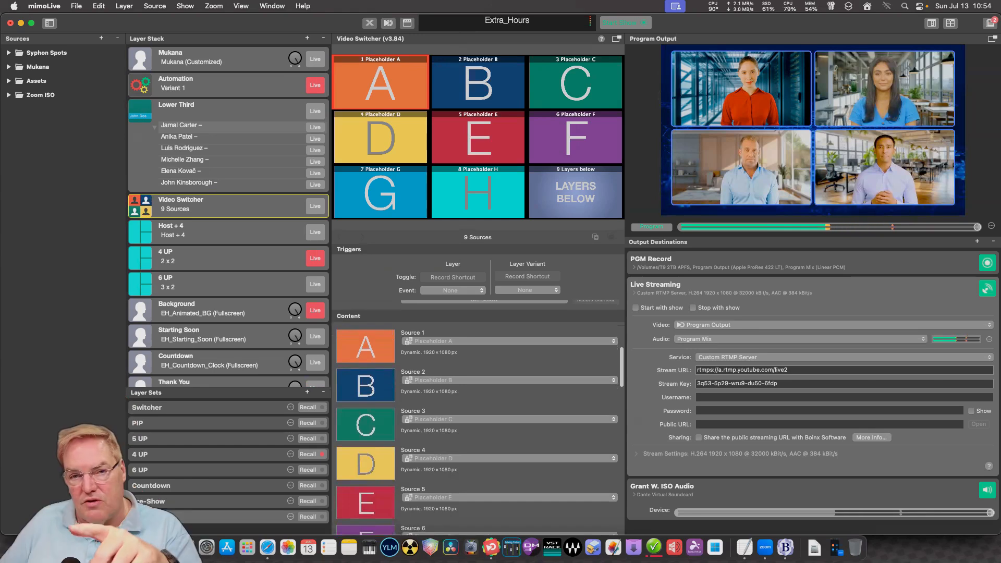
Assign the first four Zoom ISO participants, in list order, to Sources 1 to 4 of the Video Switcher layer.
{"action": "left_click", "coordinate": [469, 341]}
{"action": "left_click", "coordinate": [434, 211]}
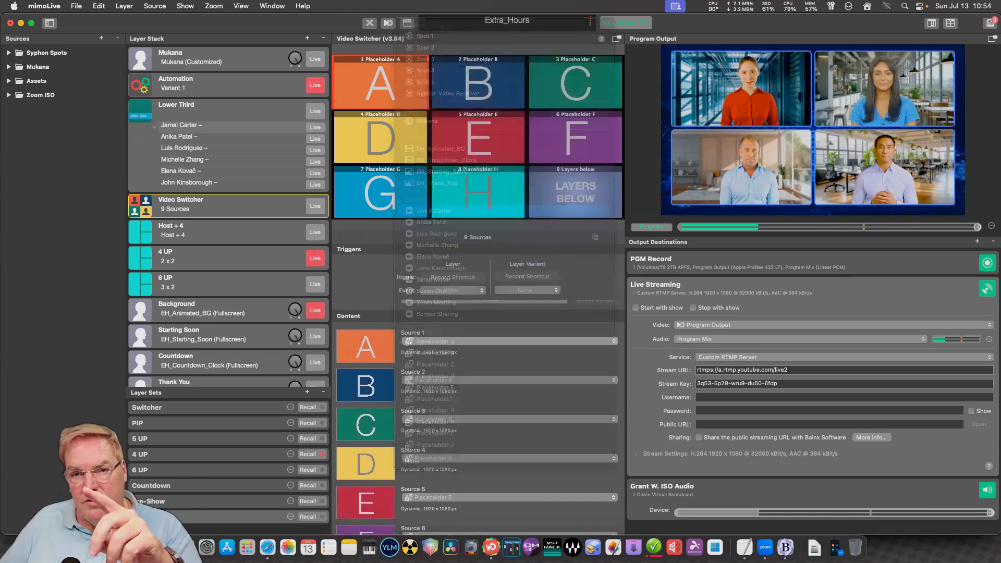
{"action": "left_click", "coordinate": [469, 380]}
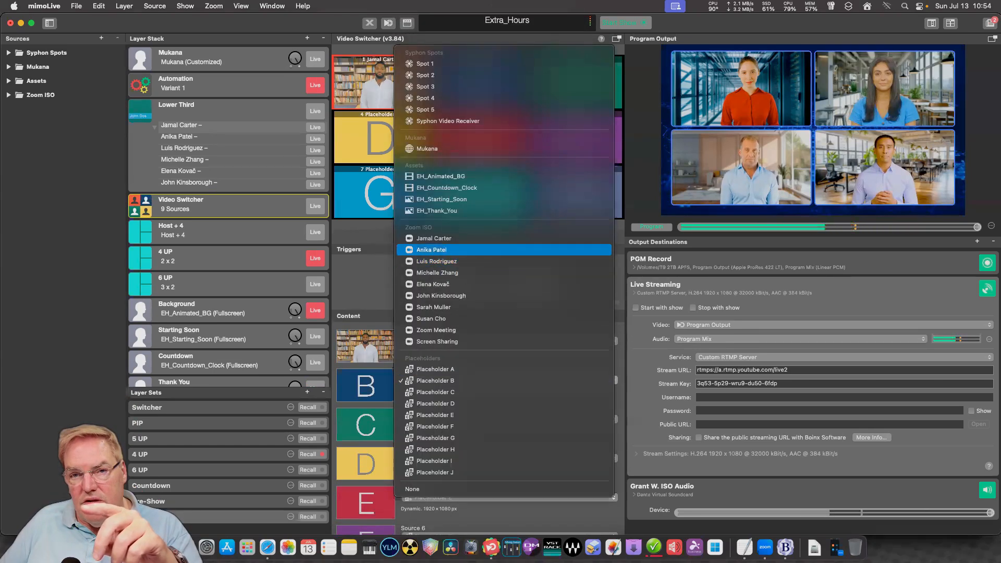
{"action": "left_click", "coordinate": [431, 250]}
{"action": "left_click", "coordinate": [469, 419]}
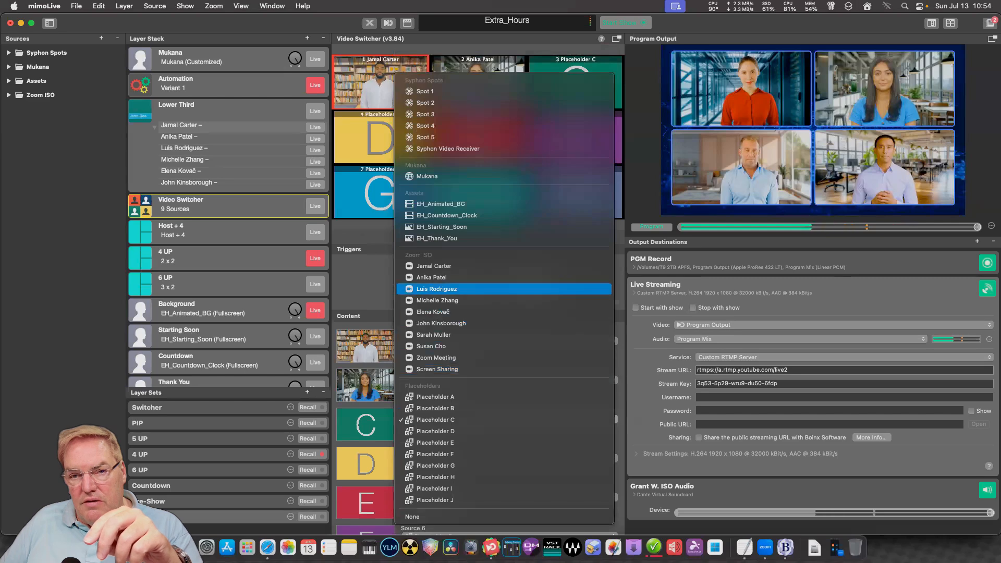
{"action": "left_click", "coordinate": [438, 286]}
{"action": "left_click", "coordinate": [469, 458]}
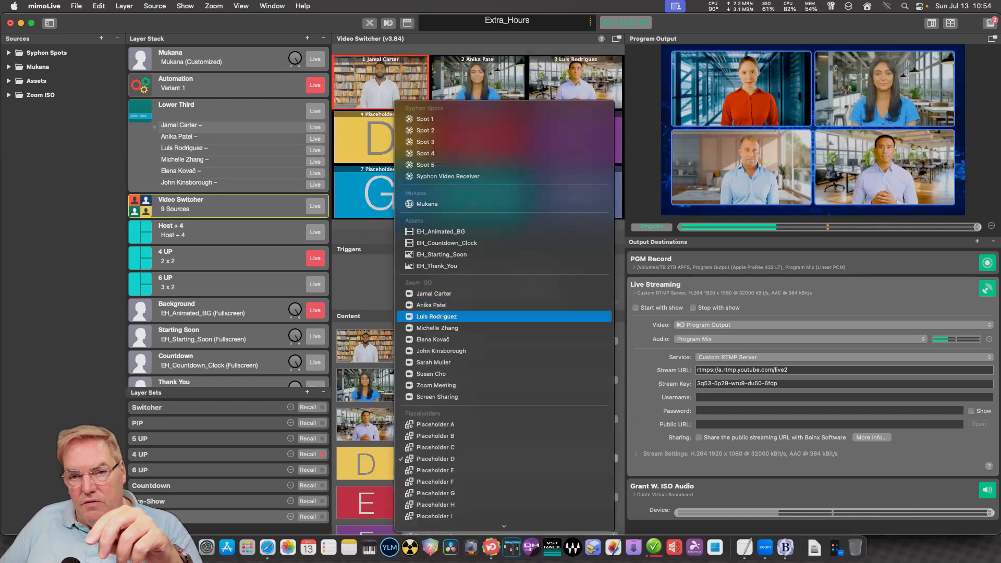
{"action": "left_click", "coordinate": [436, 328]}
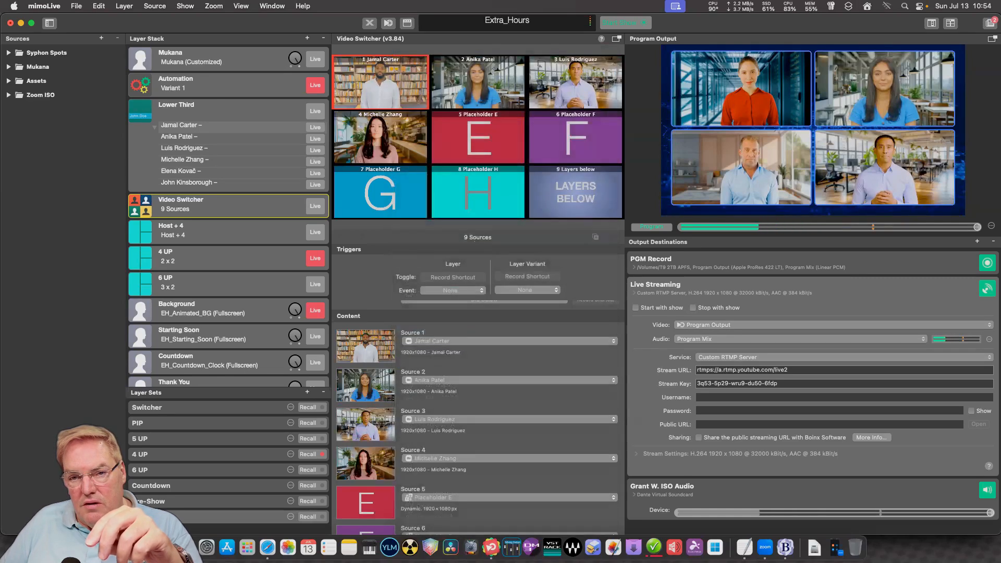
Assign the fifth and sixth Zoom ISO participants to Sources 5 and 6, and set the Video Switcher layer live.
{"action": "left_click", "coordinate": [469, 498]}
{"action": "left_click", "coordinate": [436, 498]}
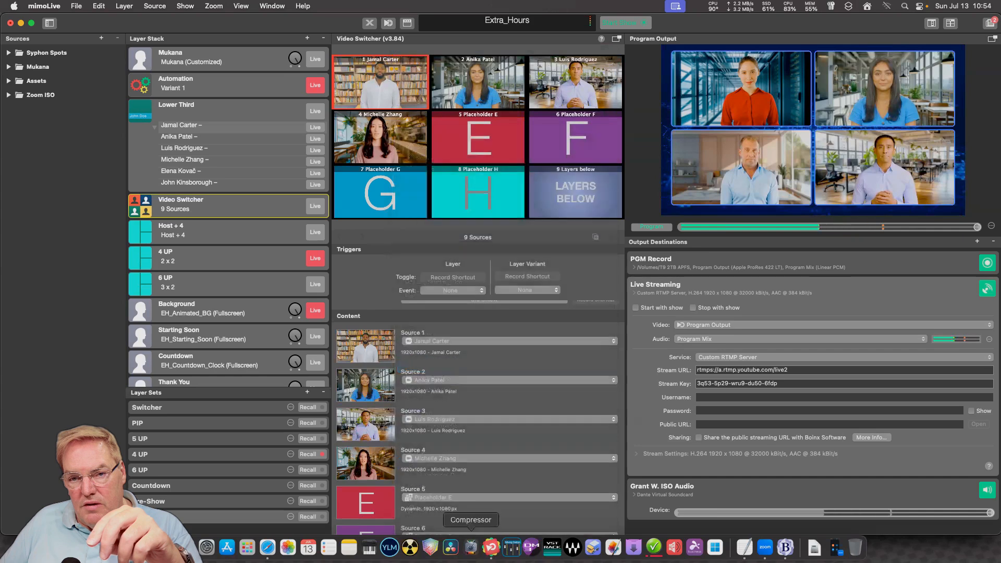
{"action": "scroll", "coordinate": [459, 516], "scroll_direction": "down", "scroll_amount": 2}
{"action": "left_click", "coordinate": [469, 473]}
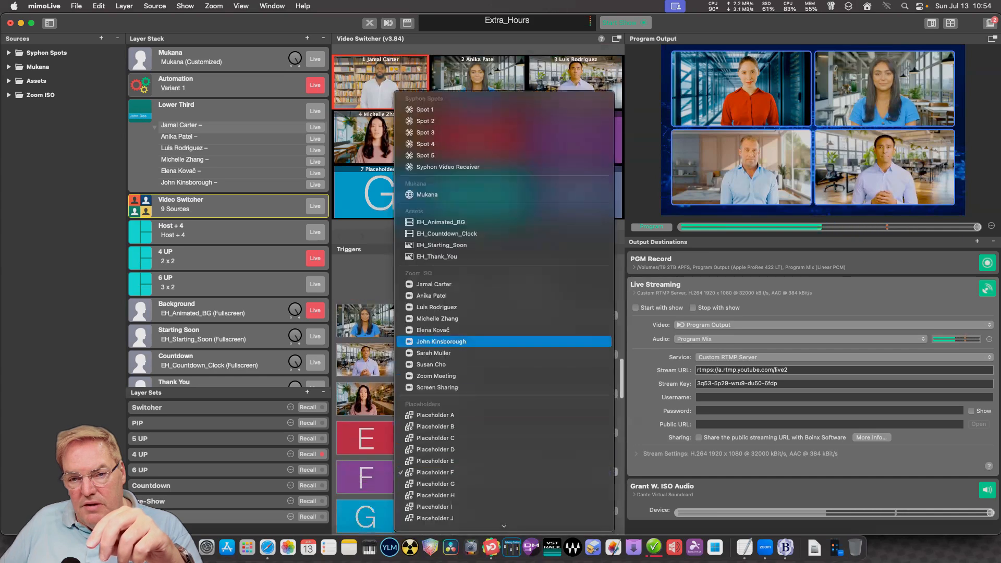
{"action": "left_click", "coordinate": [441, 341]}
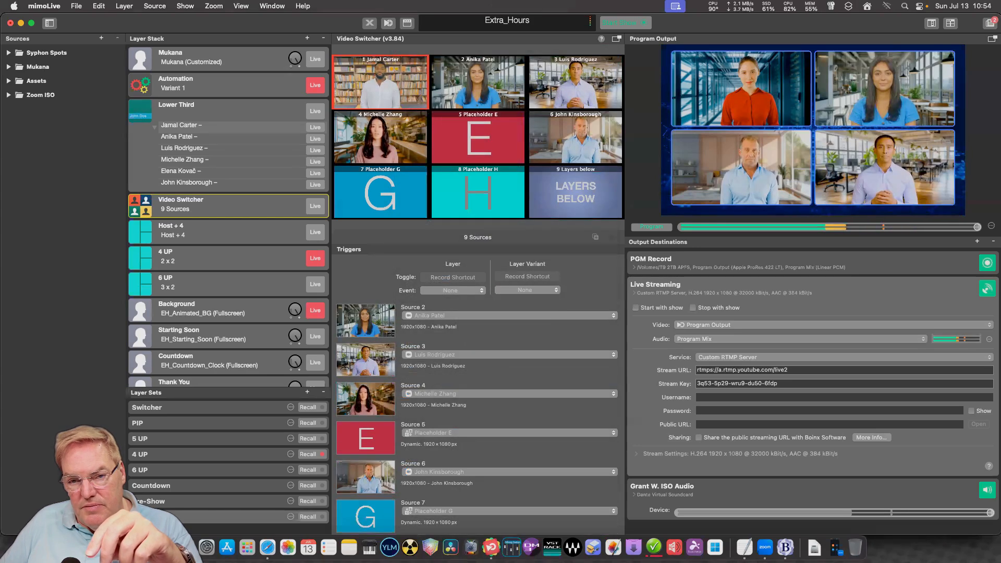
{"action": "left_click", "coordinate": [508, 433]}
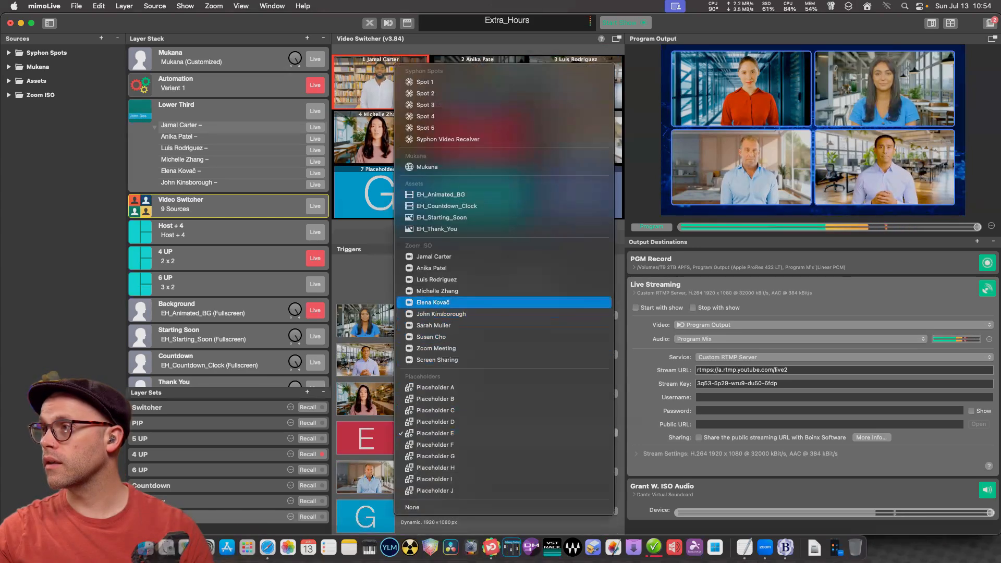
{"action": "left_click", "coordinate": [508, 302]}
{"action": "left_click", "coordinate": [508, 471]}
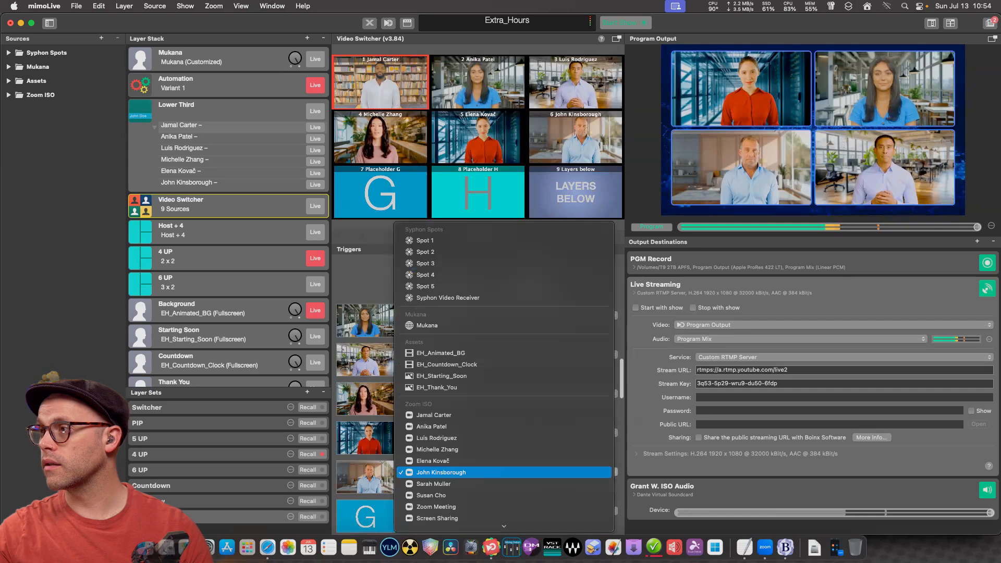
{"action": "left_click", "coordinate": [508, 472]}
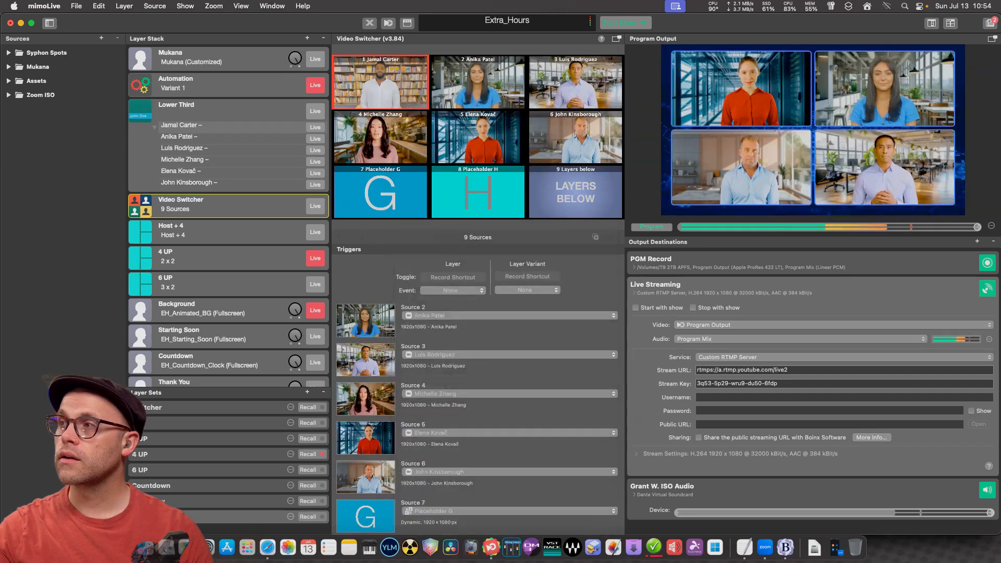
{"action": "scroll", "coordinate": [477, 417], "scroll_direction": "down", "scroll_amount": 10}
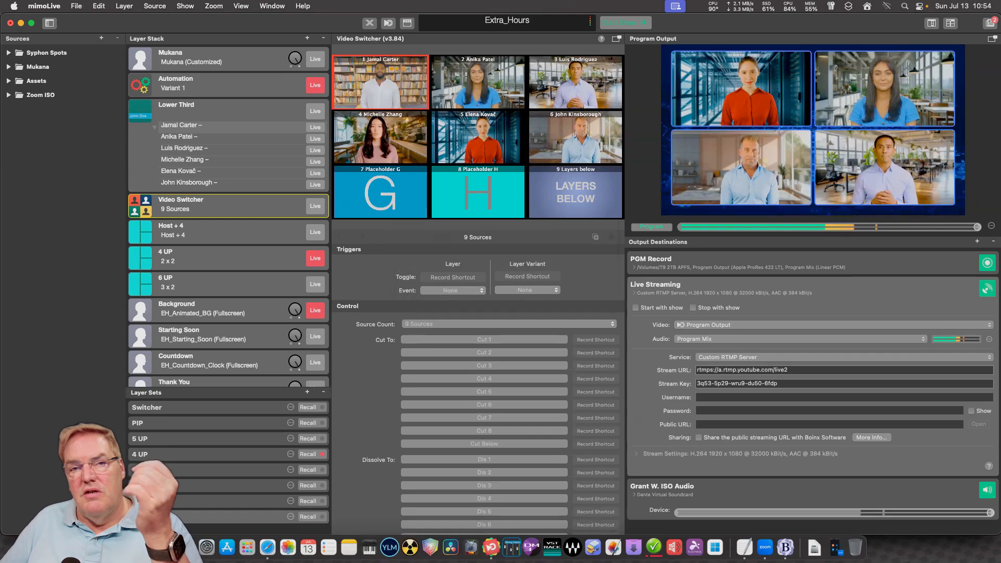
{"action": "left_click", "coordinate": [315, 205]}
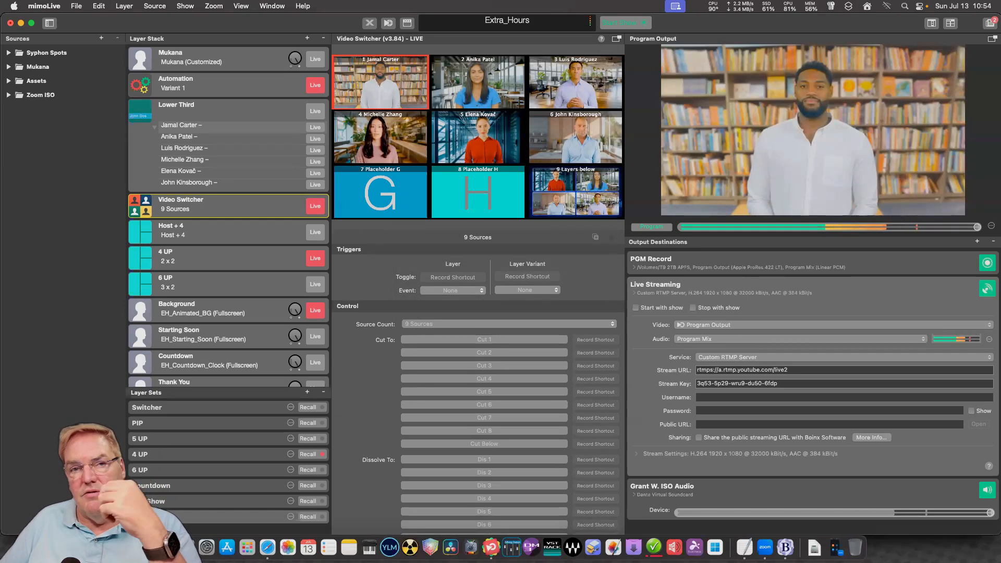
Switch to Safari, reopen the Full Screen Test surface, and place the Video Switcher's Compact Cuts buttons in columns four to six, rows two to four.
{"action": "left_click", "coordinate": [267, 546]}
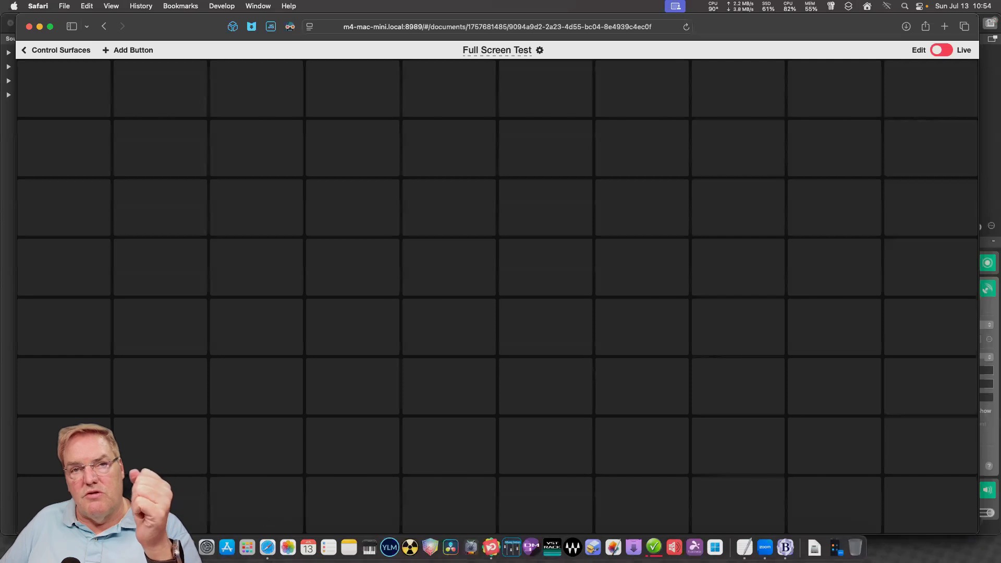
{"action": "left_click", "coordinate": [60, 50]}
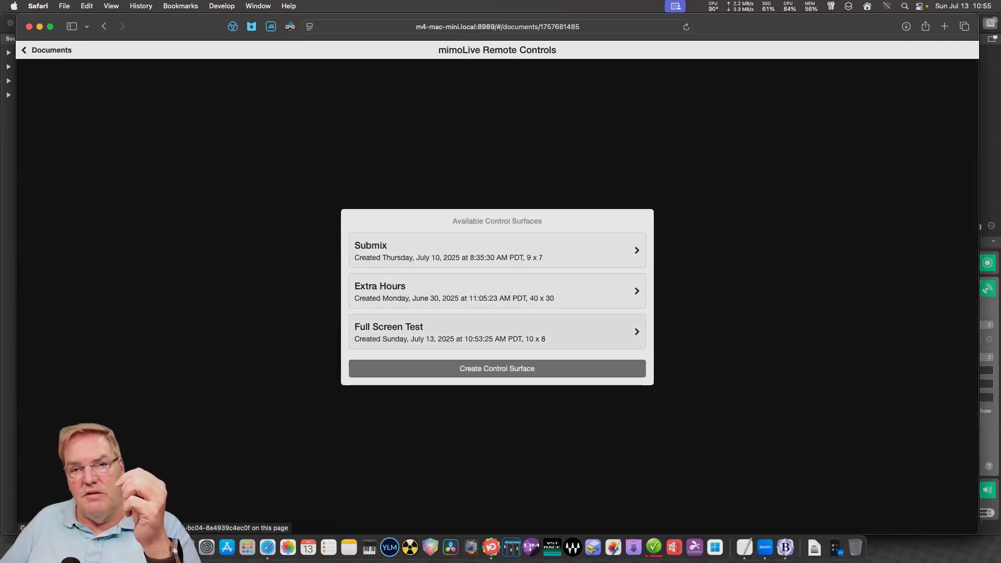
{"action": "left_click", "coordinate": [497, 332]}
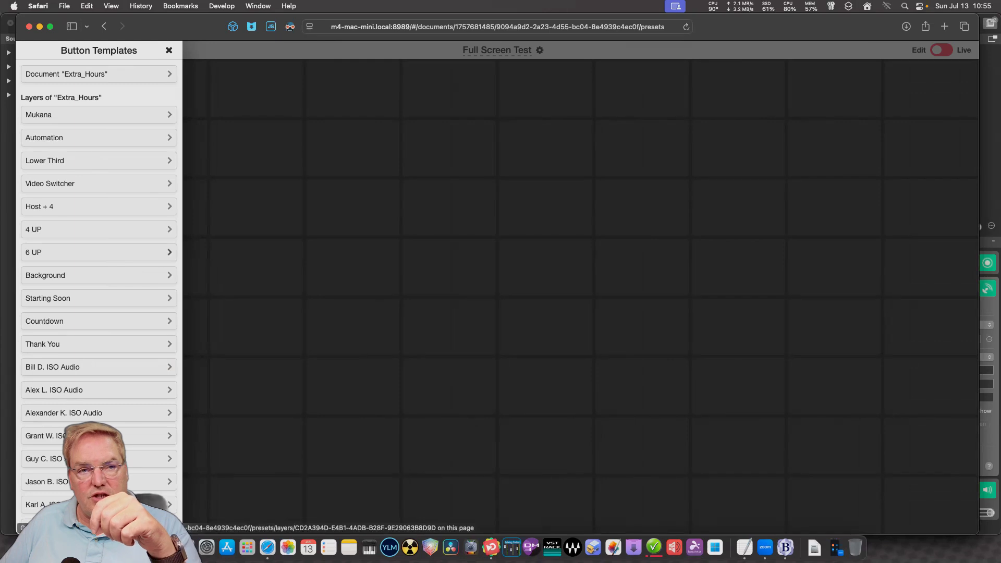
{"action": "left_click", "coordinate": [99, 183]}
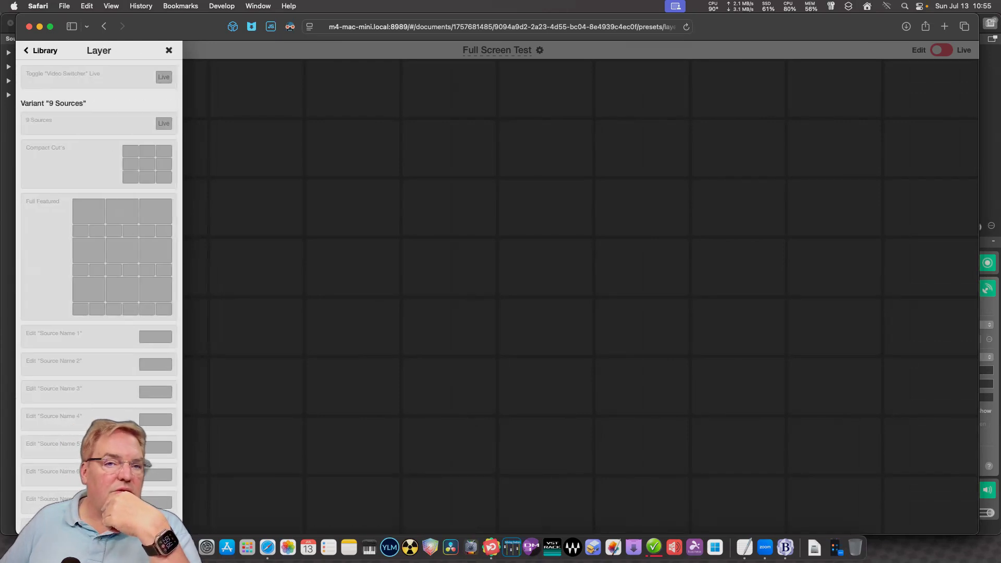
{"action": "left_click_drag", "start_coordinate": [147, 164], "coordinate": [422, 175]}
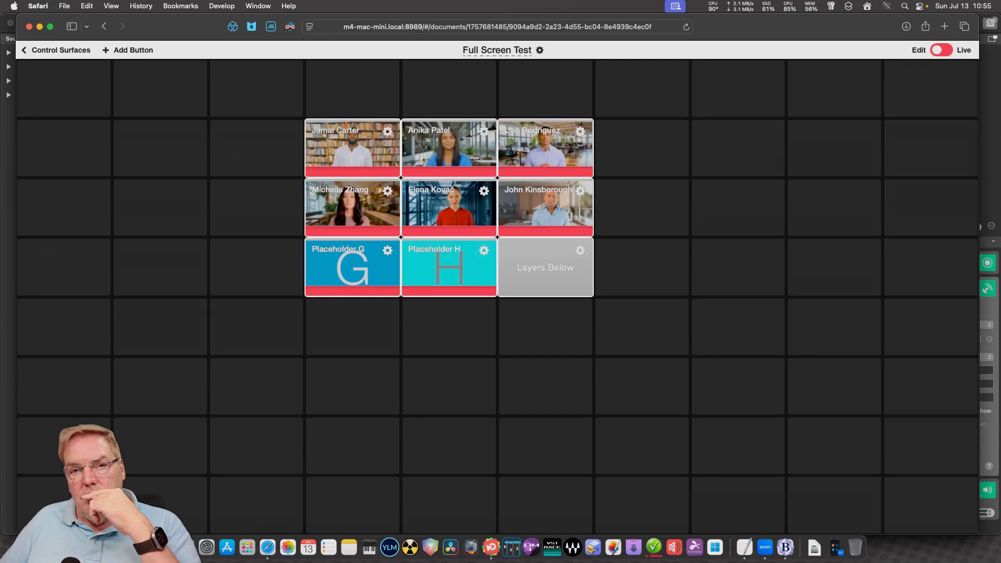
Add a Toggle Live State action for the first participant's Lower Third variant to that participant's button.
{"action": "left_click", "coordinate": [387, 131]}
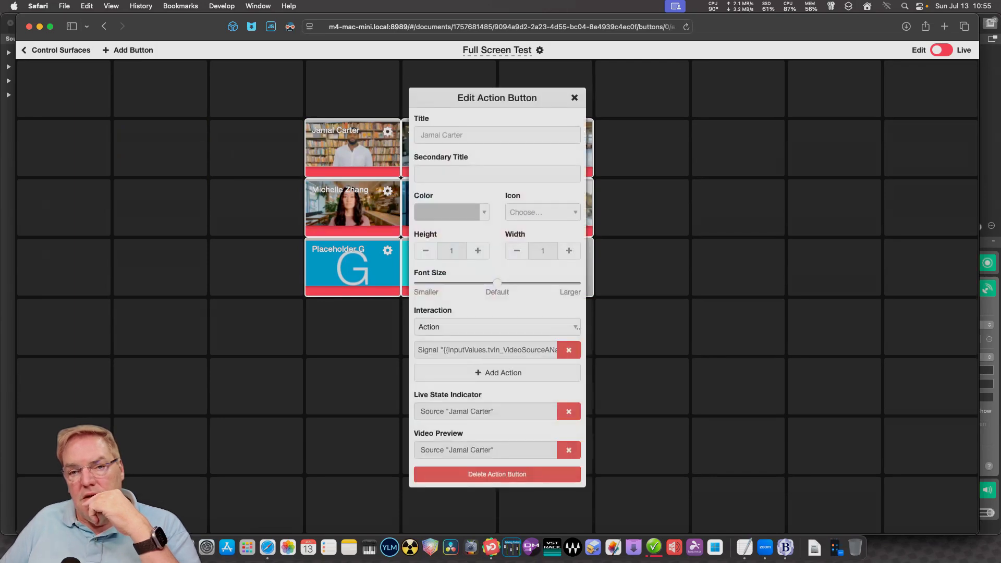
{"action": "left_click", "coordinate": [497, 373]}
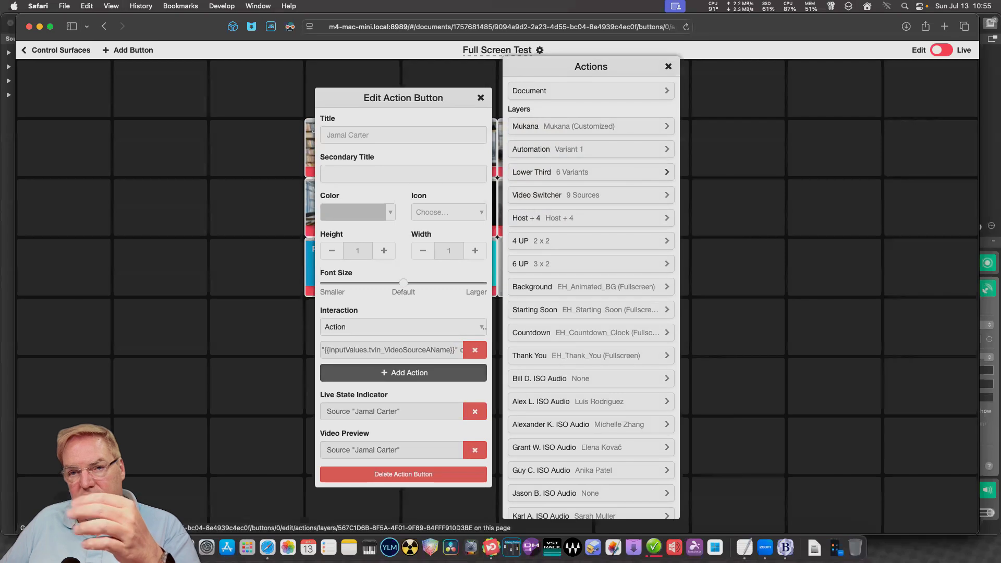
{"action": "left_click", "coordinate": [532, 172]}
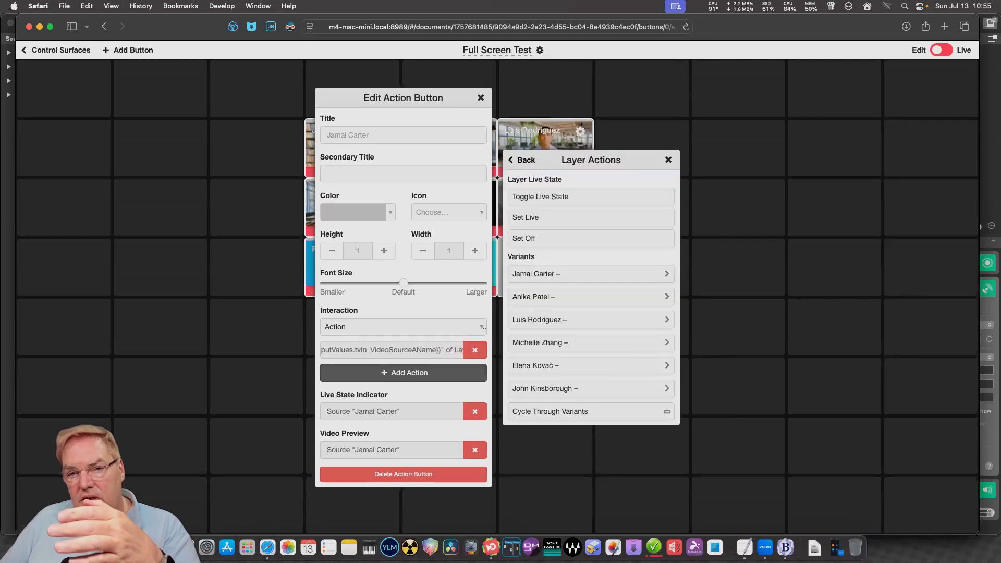
{"action": "left_click", "coordinate": [544, 388]}
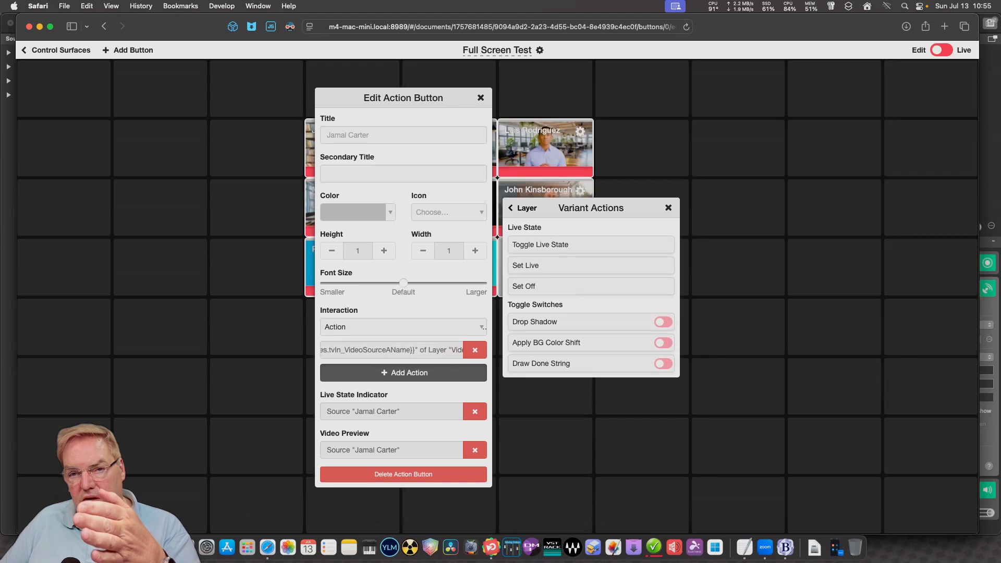
{"action": "left_click", "coordinate": [590, 244]}
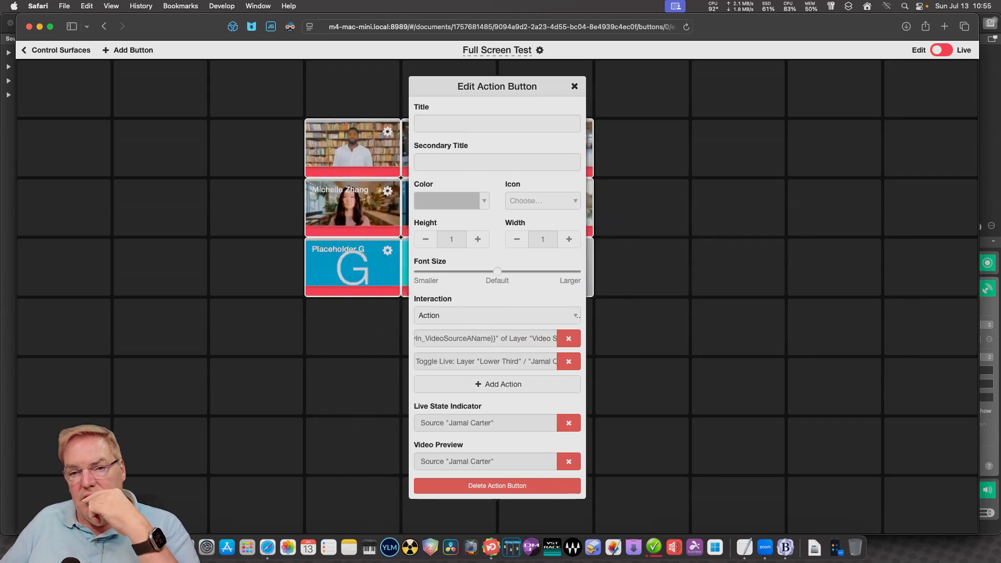
{"action": "key", "text": "Escape"}
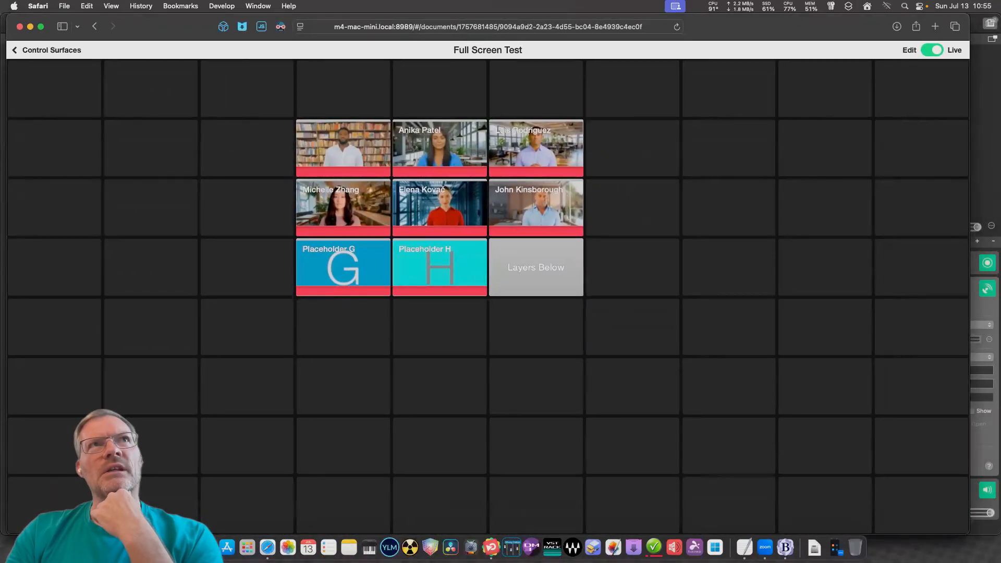
{"action": "key", "text": "Escape"}
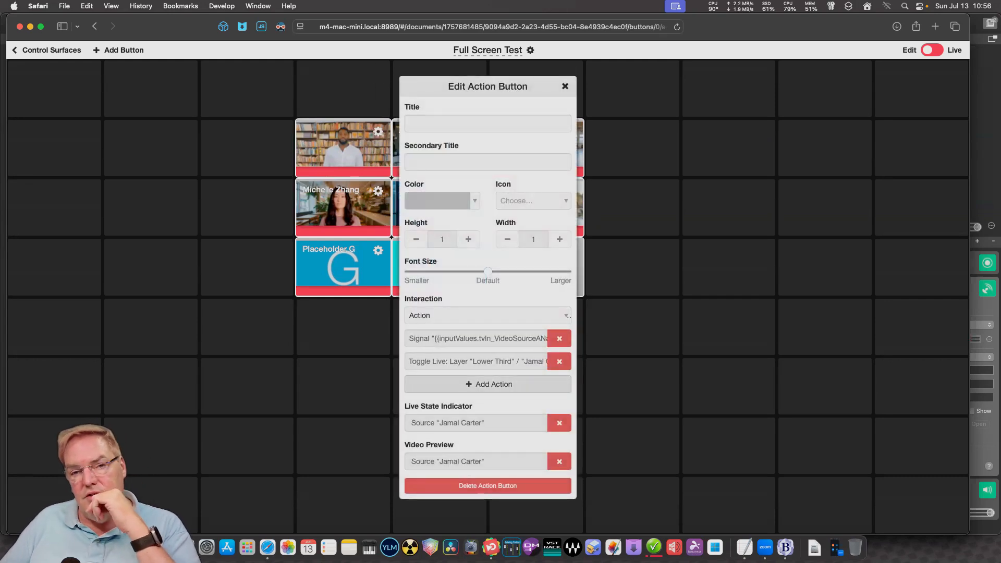
Add a Set Live action for the Lower Third layer to the first participant's button, and remove its Toggle Live action for the variant.
{"action": "left_click", "coordinate": [487, 384]}
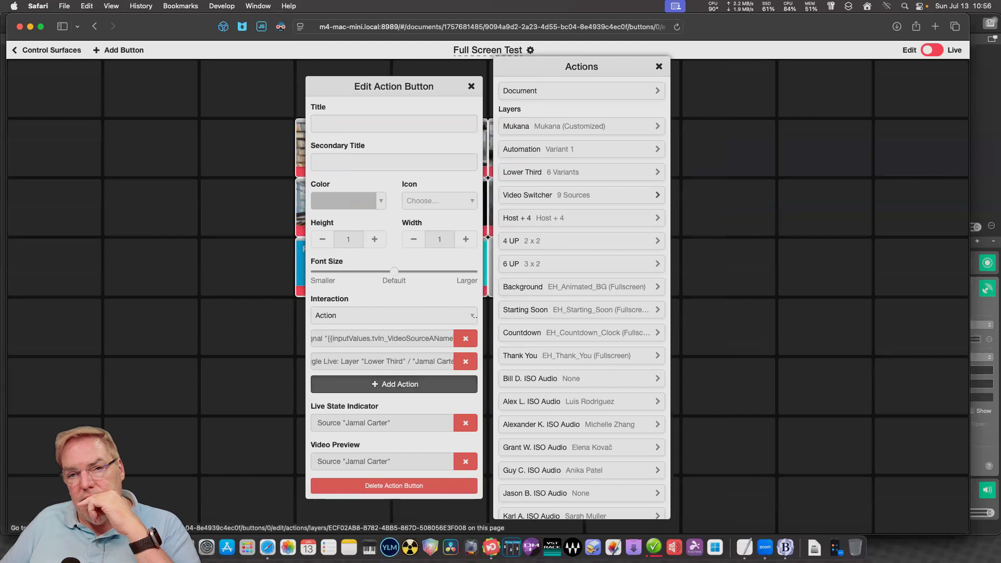
{"action": "left_click", "coordinate": [581, 172]}
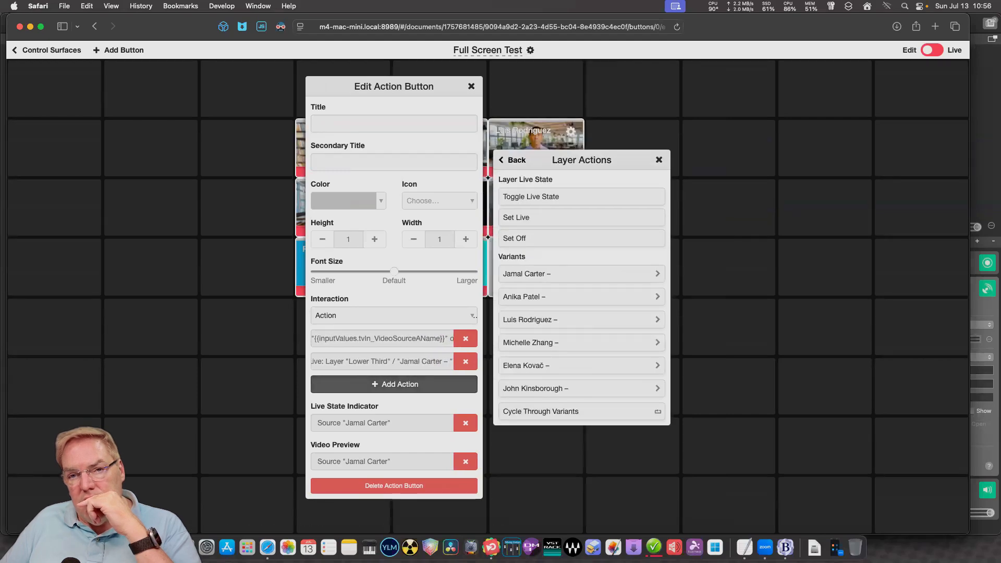
{"action": "left_click", "coordinate": [581, 218]}
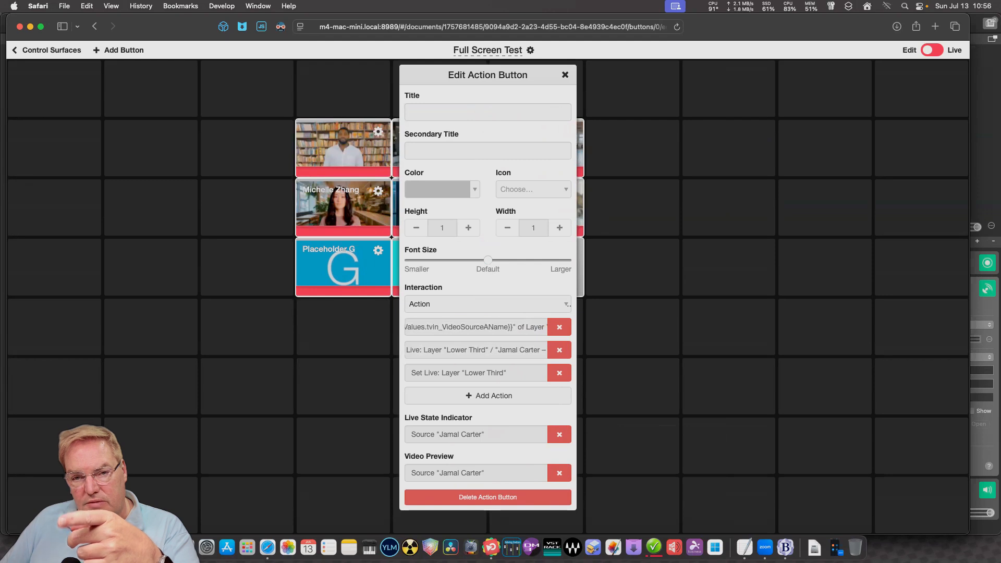
{"action": "left_click", "coordinate": [559, 350]}
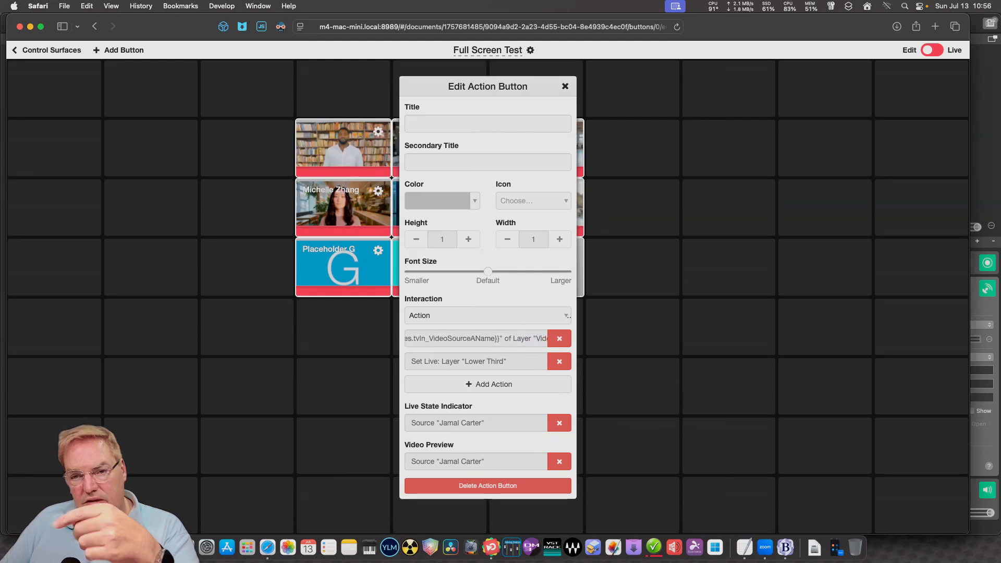
{"action": "key", "text": "Escape"}
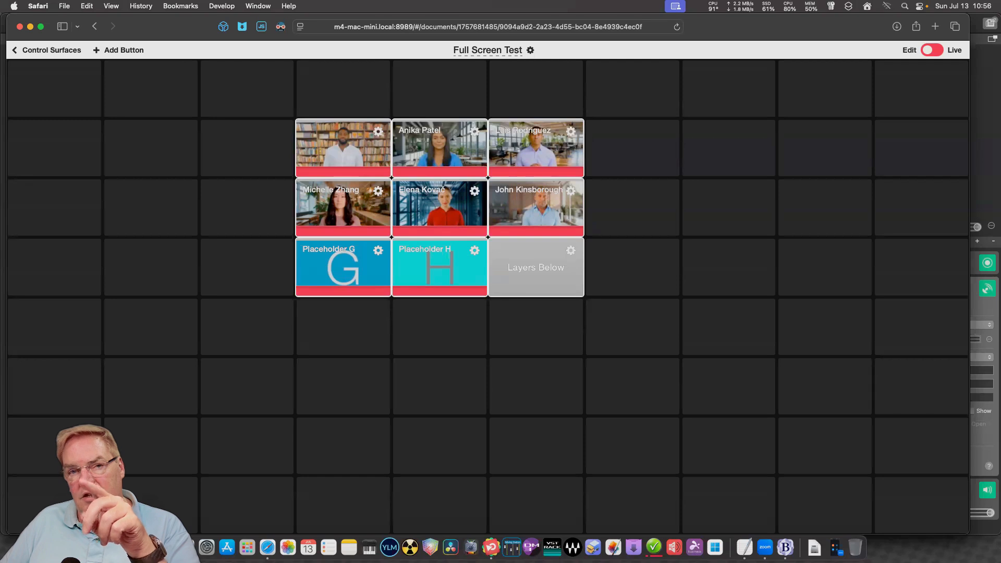
Add a Set Live action for the Video Switcher layer to the first participant's button and close its settings.
{"action": "left_click", "coordinate": [378, 132]}
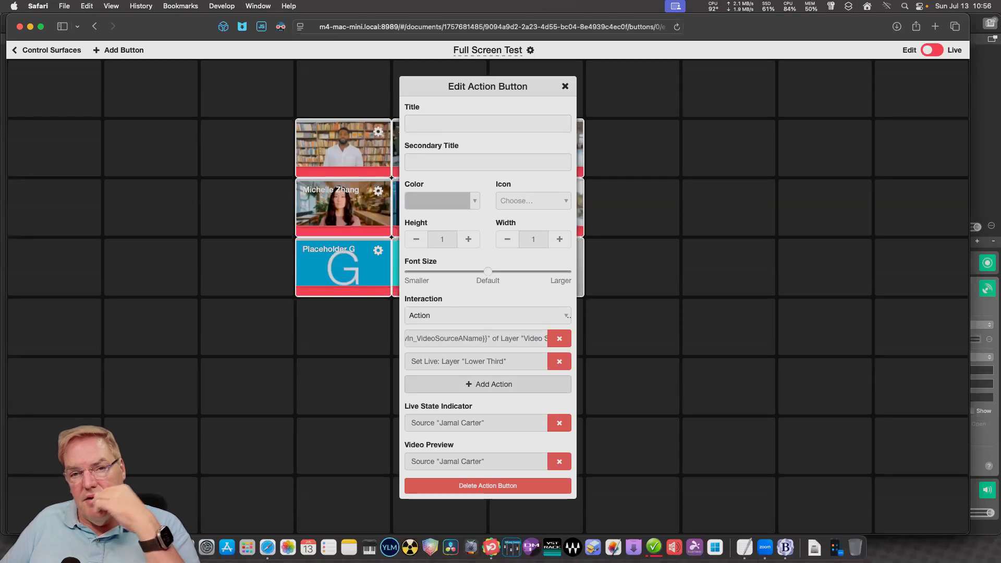
{"action": "left_click", "coordinate": [488, 384]}
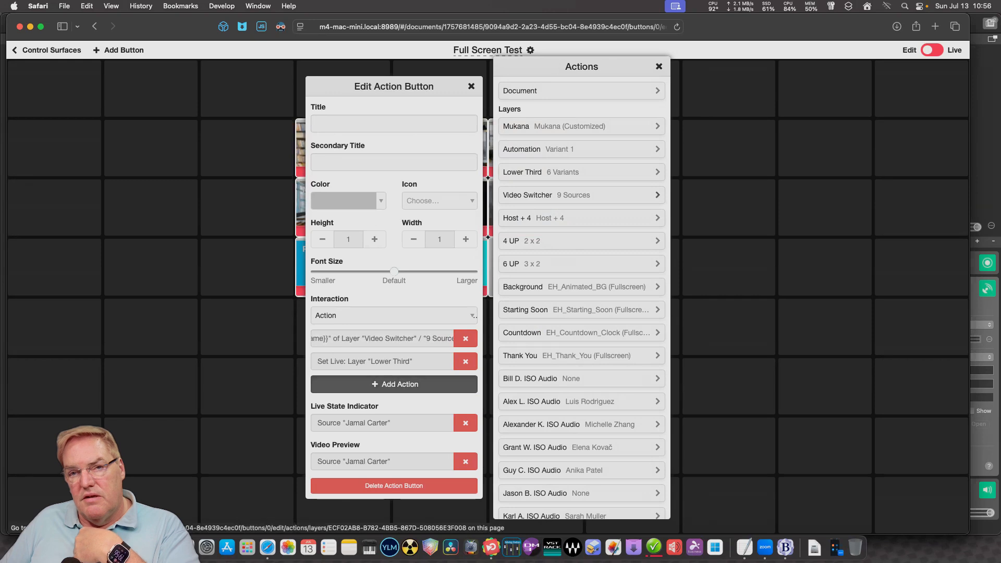
{"action": "left_click", "coordinate": [578, 196]}
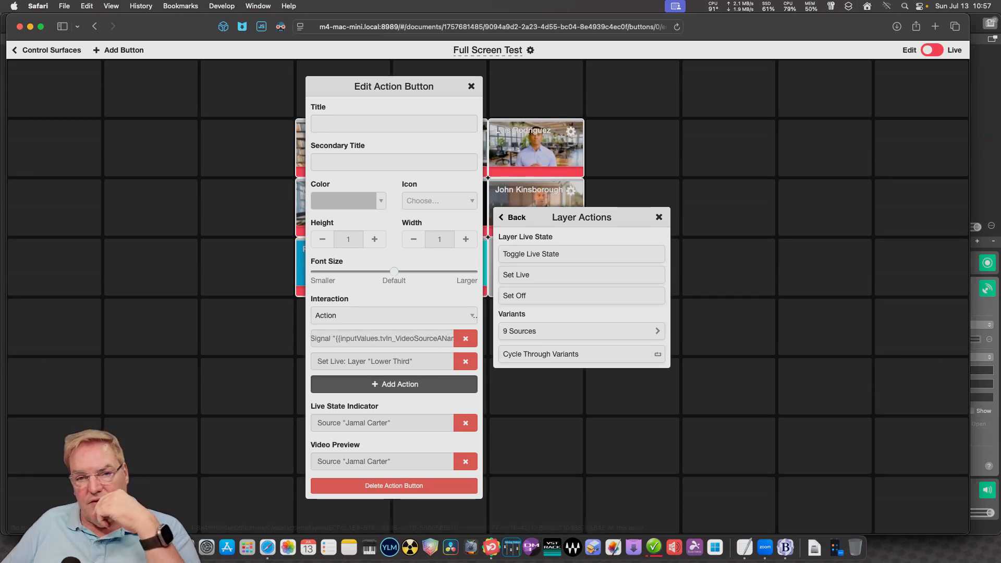
{"action": "left_click", "coordinate": [581, 275]}
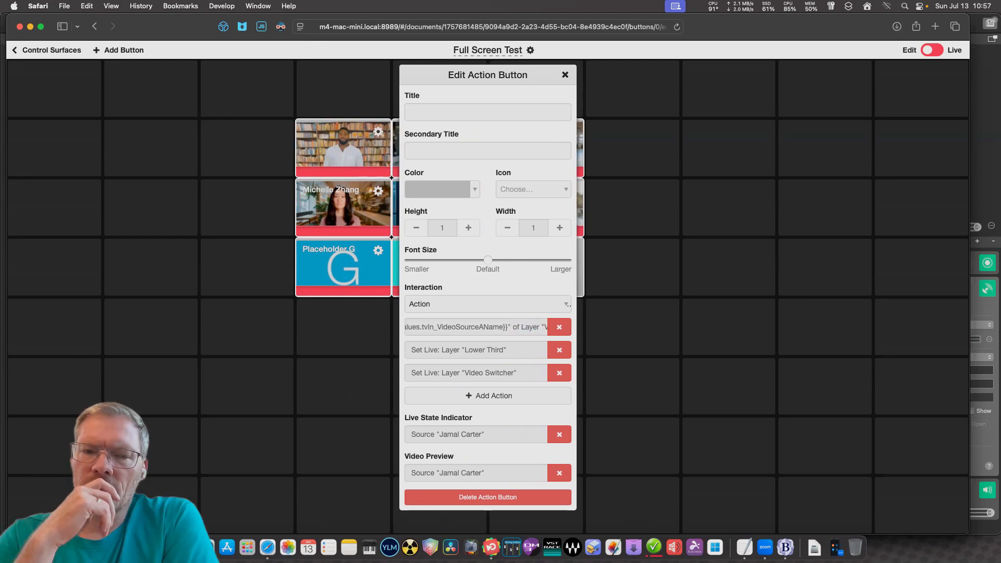
{"action": "key", "text": "Escape"}
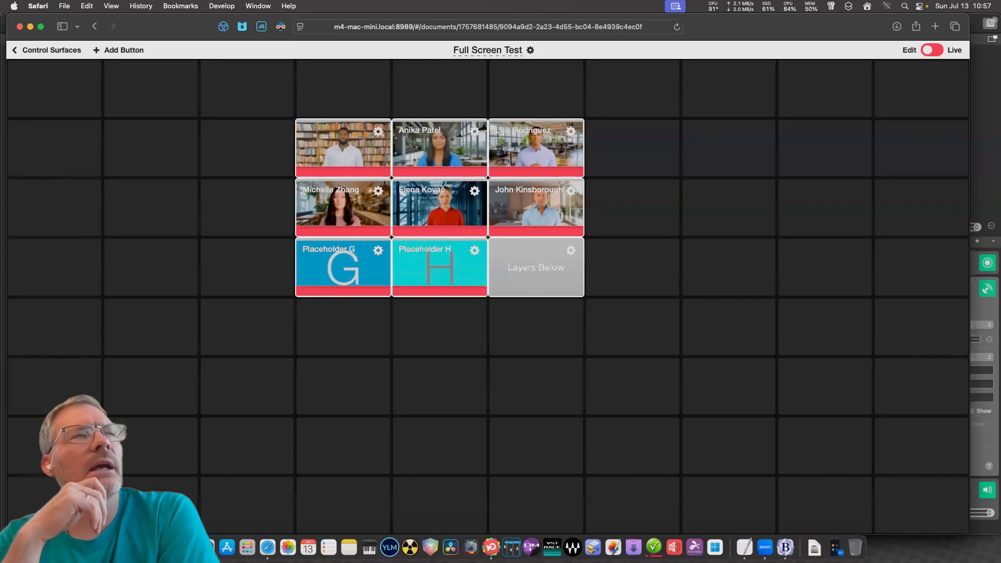
{"action": "left_click", "coordinate": [474, 132]}
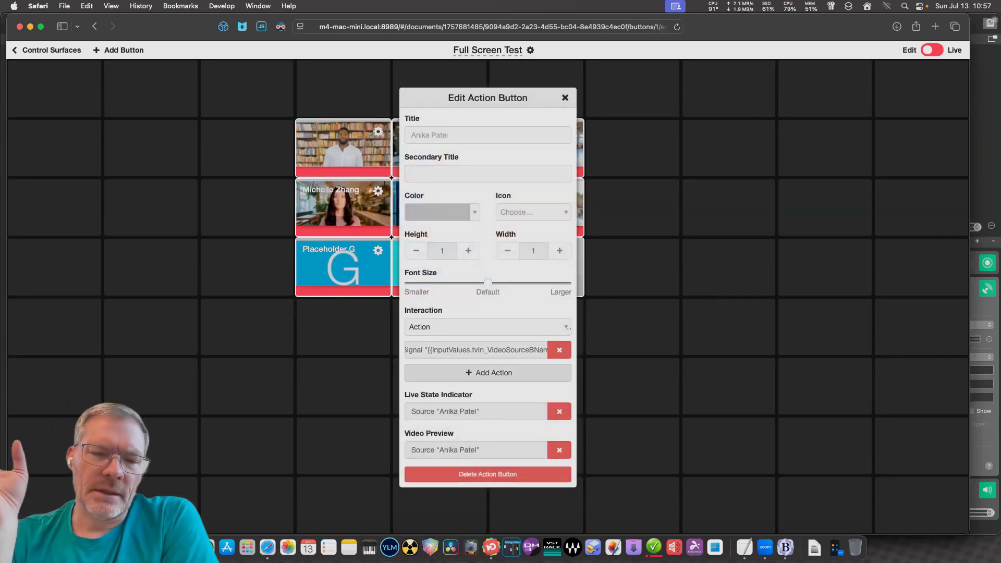
{"action": "left_click", "coordinate": [487, 373]}
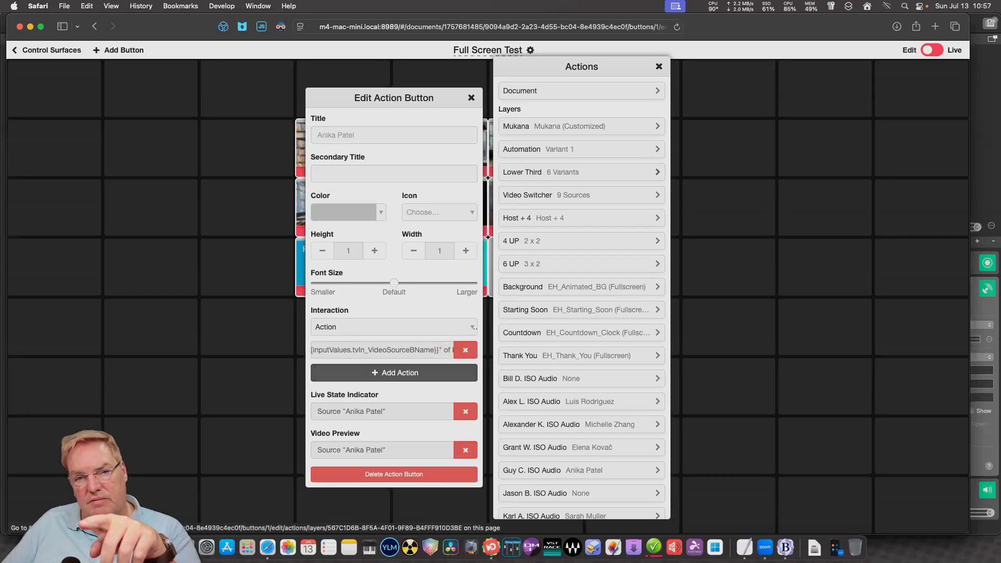
{"action": "key", "text": "Escape"}
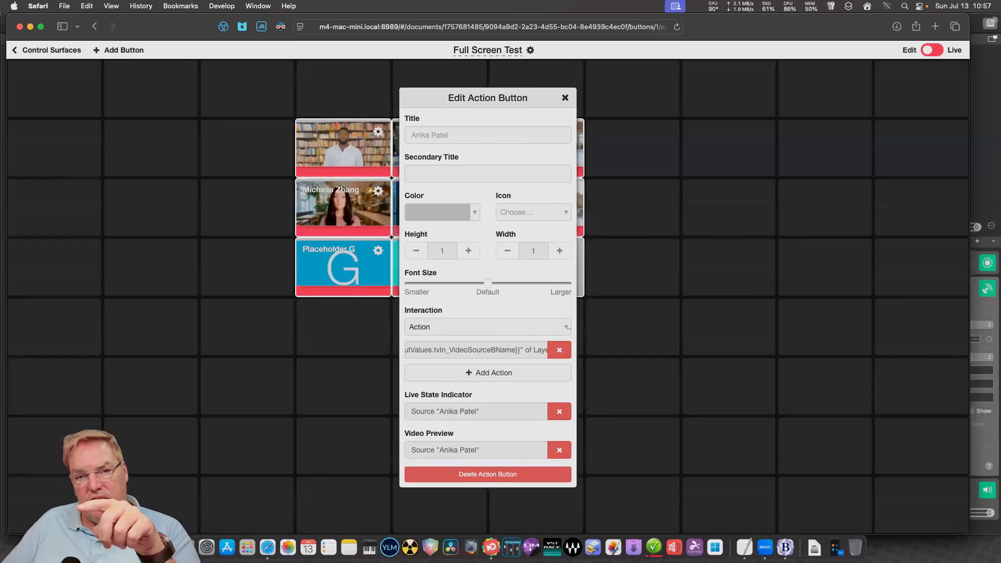
{"action": "key", "text": "Escape"}
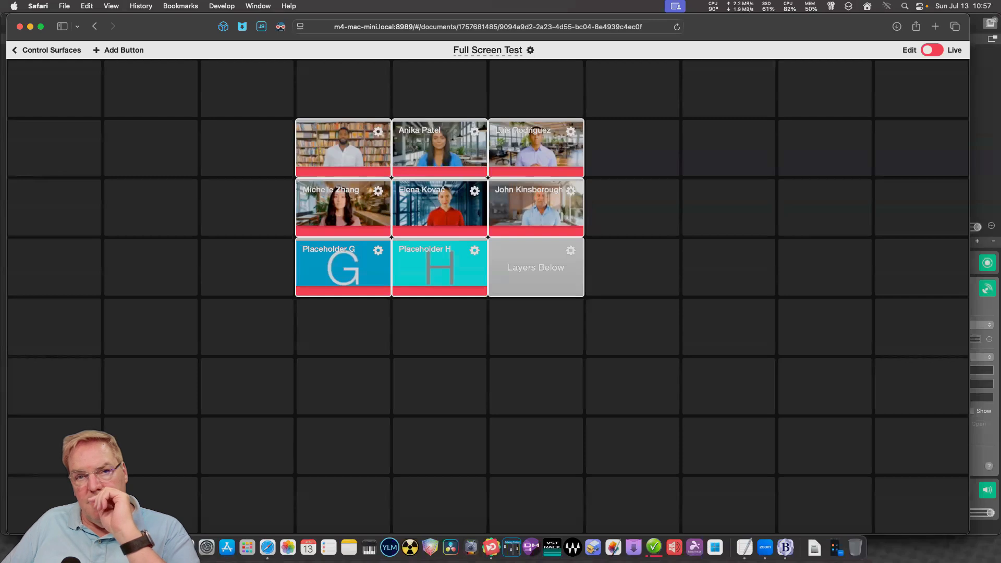
Remove the video source signal action and the Set Live action for the Lower Third layer from the first participant's button.
{"action": "left_click", "coordinate": [378, 132]}
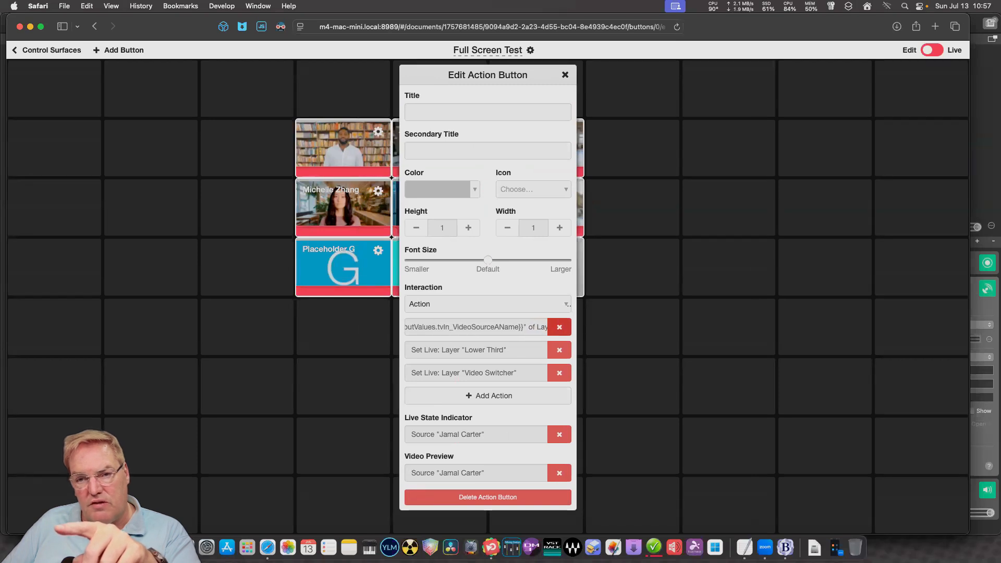
{"action": "left_click", "coordinate": [559, 328]}
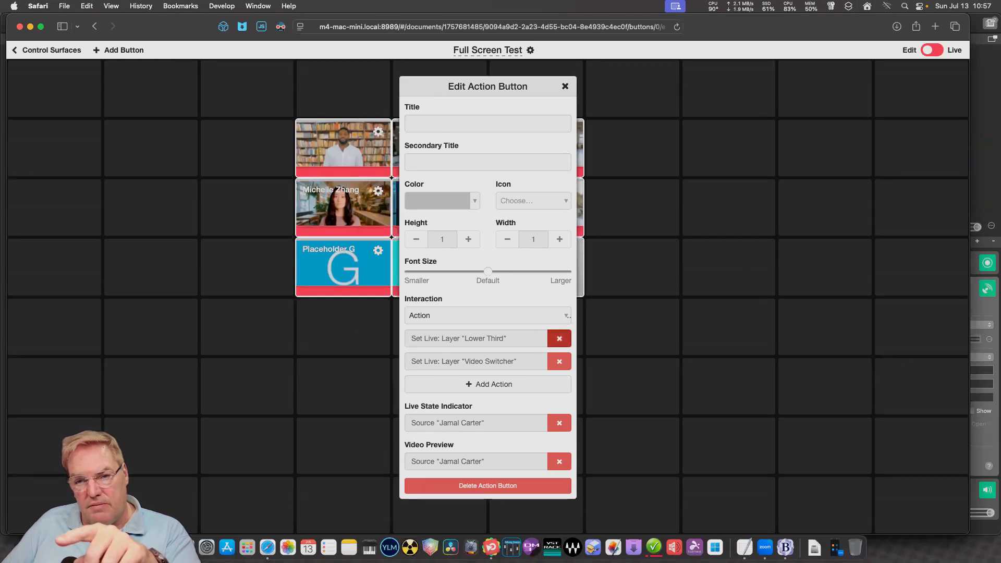
{"action": "left_click", "coordinate": [560, 339]}
Add a second Set Live action for the Video Switcher layer to the first participant's button, and remove the duplicate.
{"action": "left_click", "coordinate": [488, 371]}
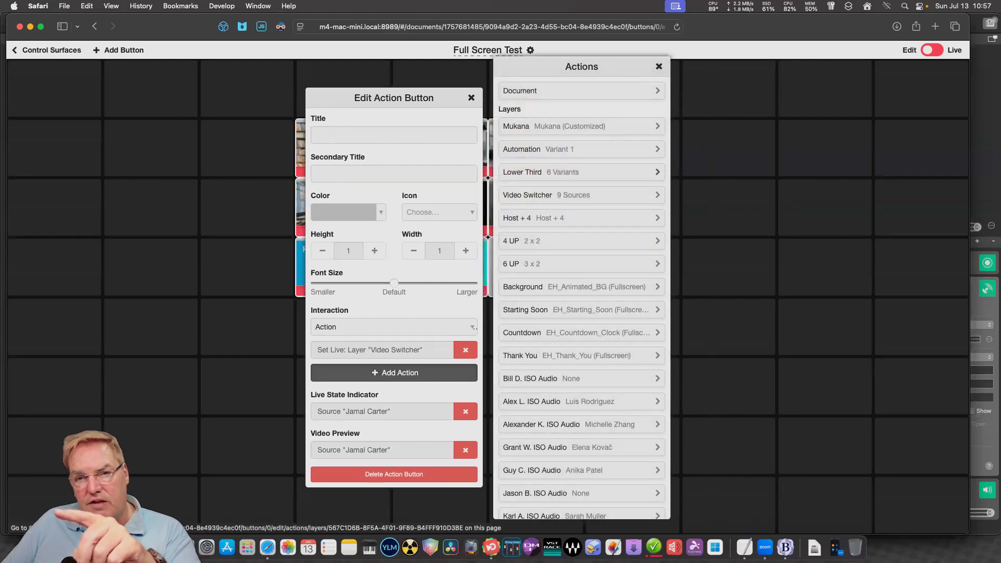
{"action": "left_click", "coordinate": [578, 194]}
{"action": "left_click", "coordinate": [512, 159]}
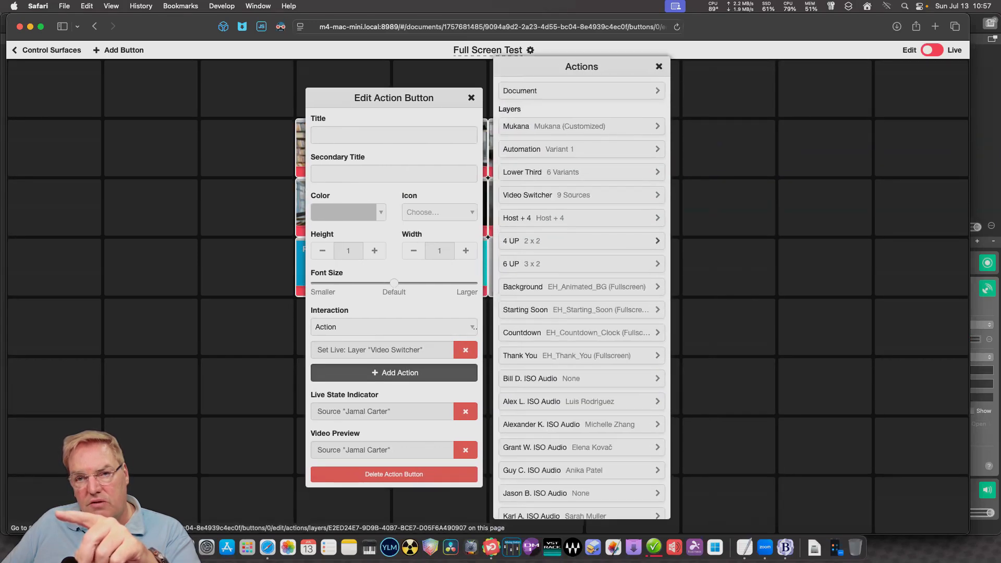
{"action": "left_click", "coordinate": [579, 195]}
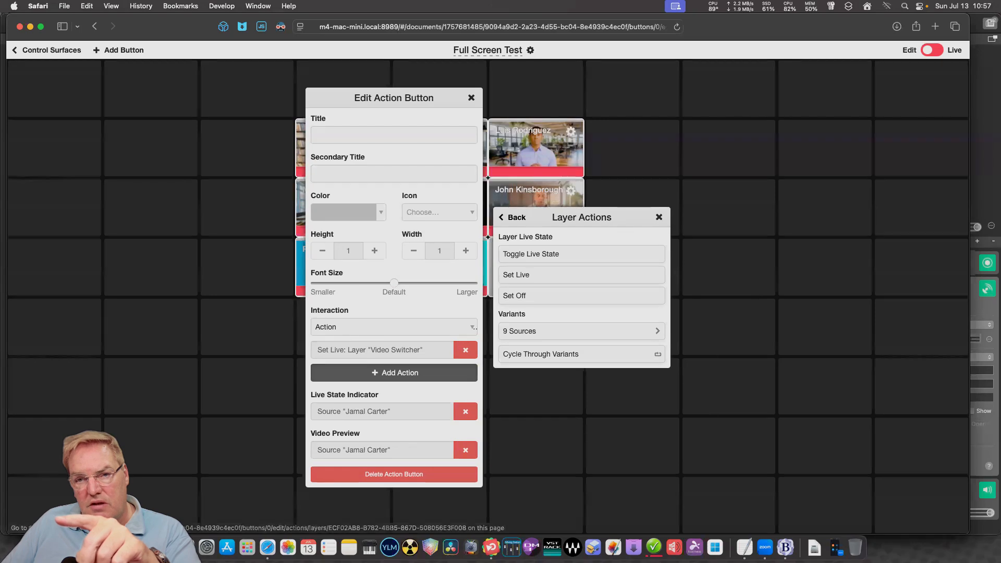
{"action": "left_click", "coordinate": [581, 274]}
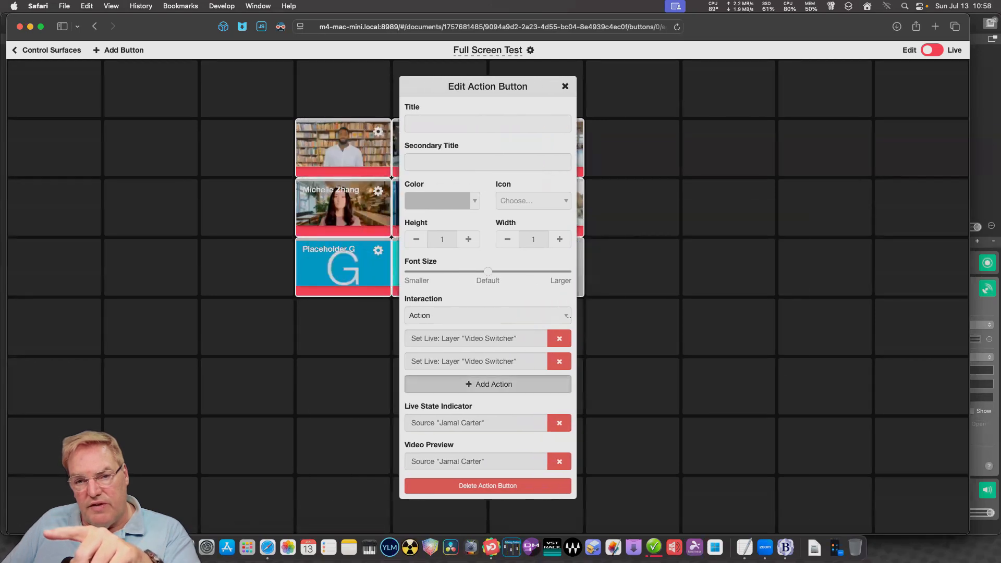
{"action": "left_click", "coordinate": [393, 383]}
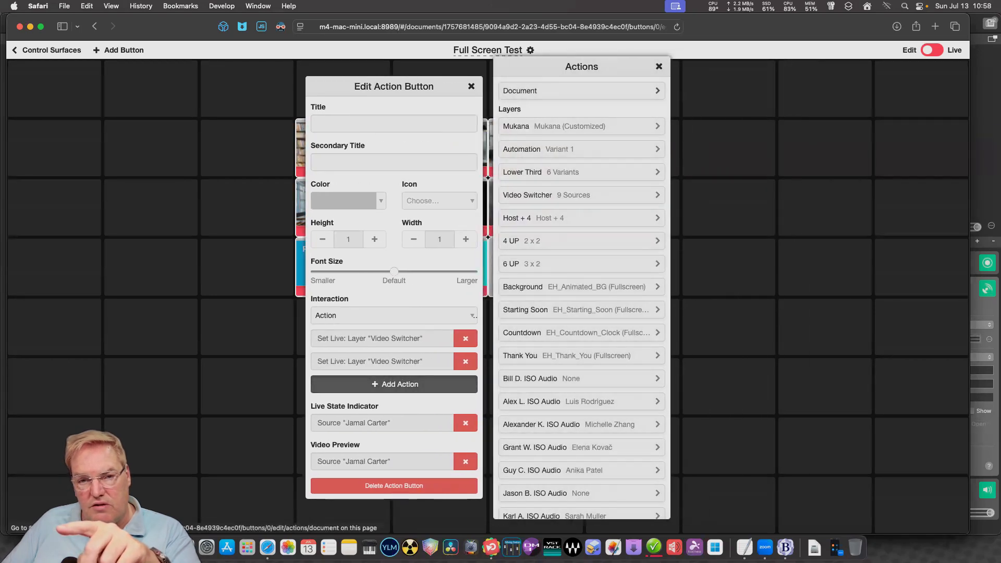
{"action": "key", "text": "Escape"}
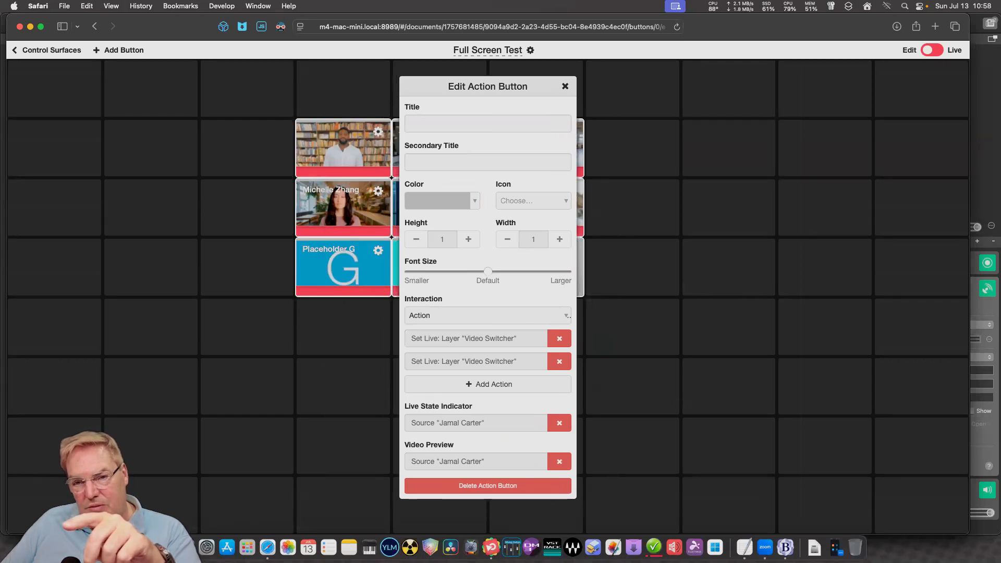
{"action": "left_click", "coordinate": [560, 361]}
Add the Cut 1 signal of the Video Switcher's 9 Sources variant to the first participant's button.
{"action": "left_click", "coordinate": [553, 372]}
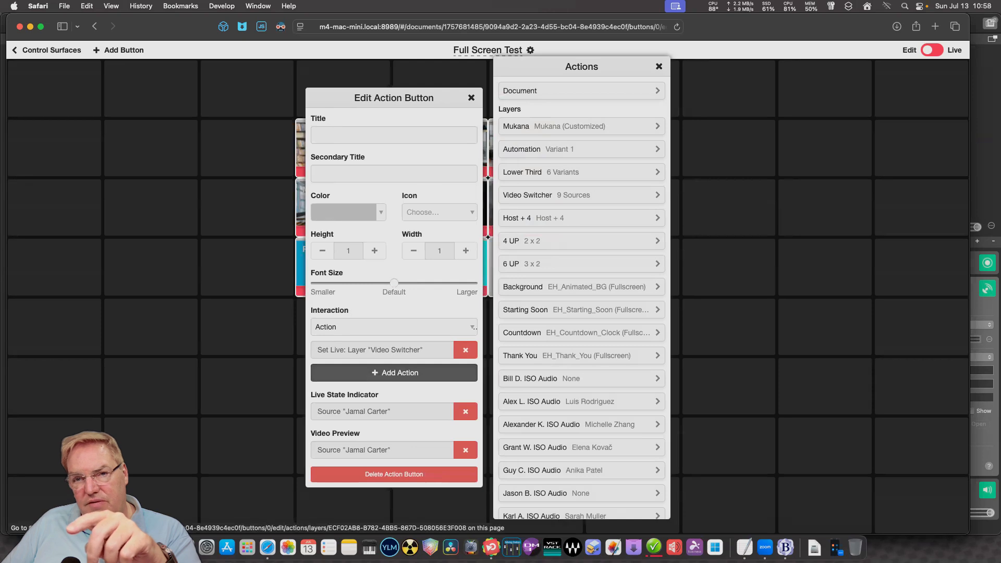
{"action": "left_click", "coordinate": [528, 195]}
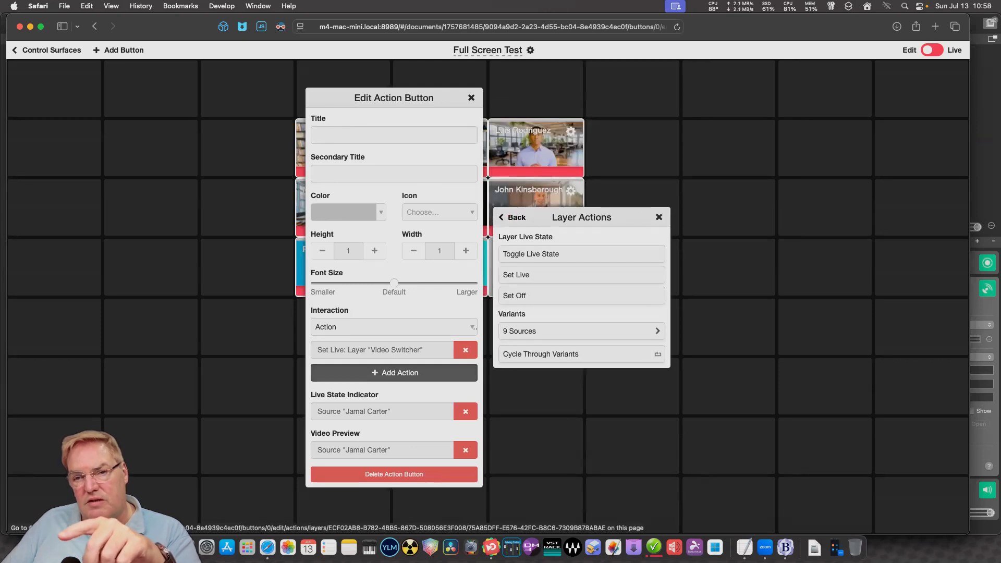
{"action": "left_click", "coordinate": [579, 331]}
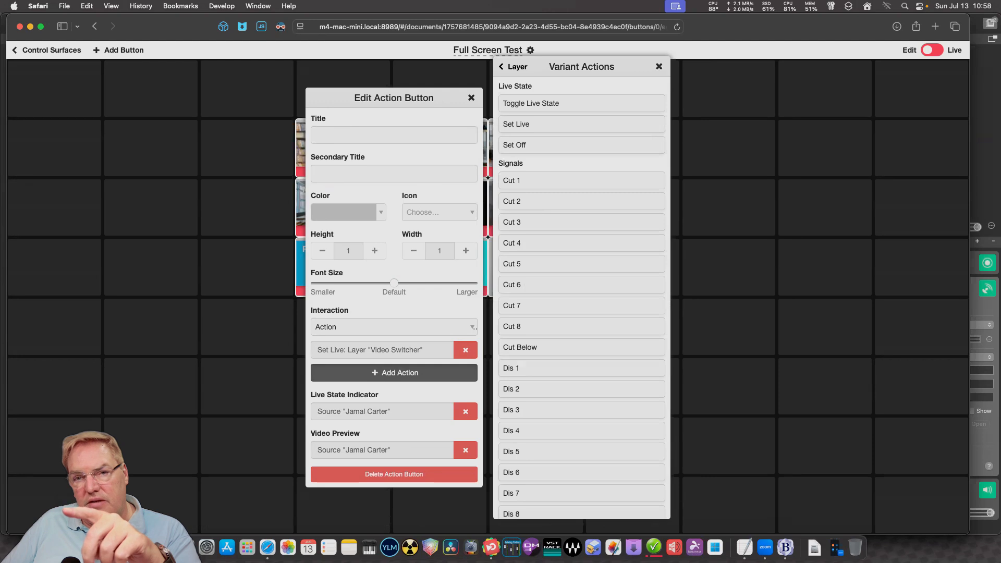
{"action": "left_click", "coordinate": [582, 181]}
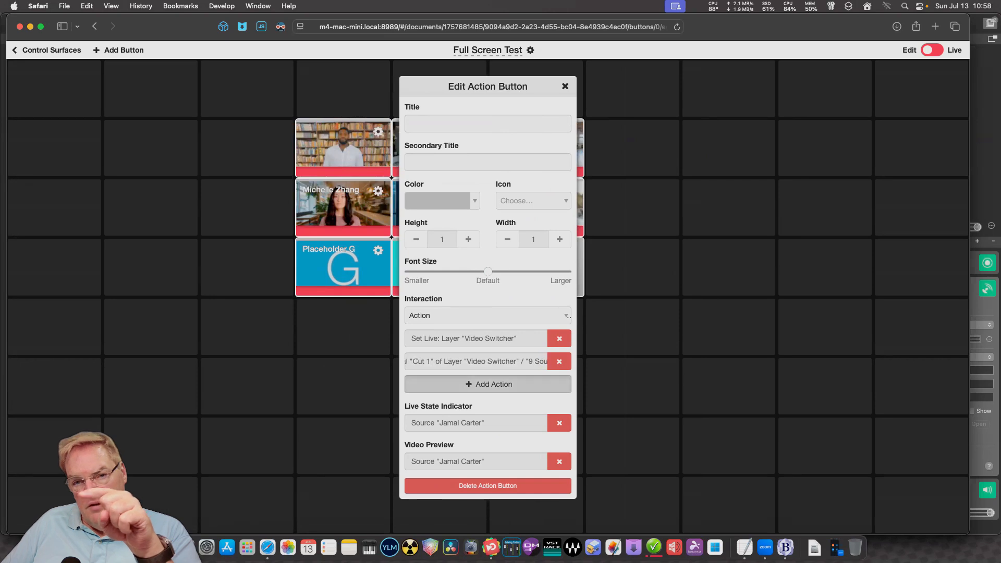
Add a Set Live action for the first participant's Lower Third variant to that participant's button and close its settings.
{"action": "left_click", "coordinate": [487, 384]}
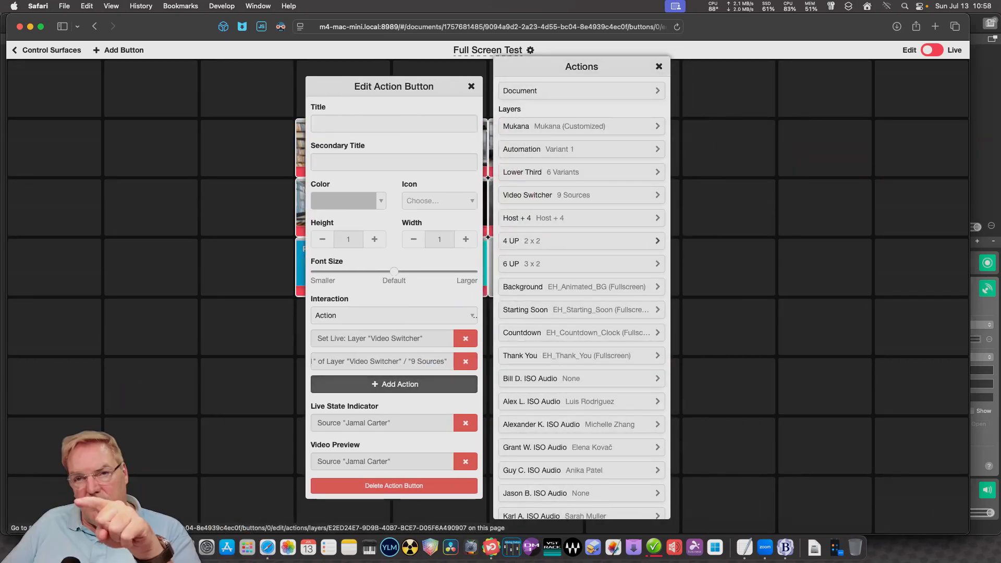
{"action": "left_click", "coordinate": [578, 172]}
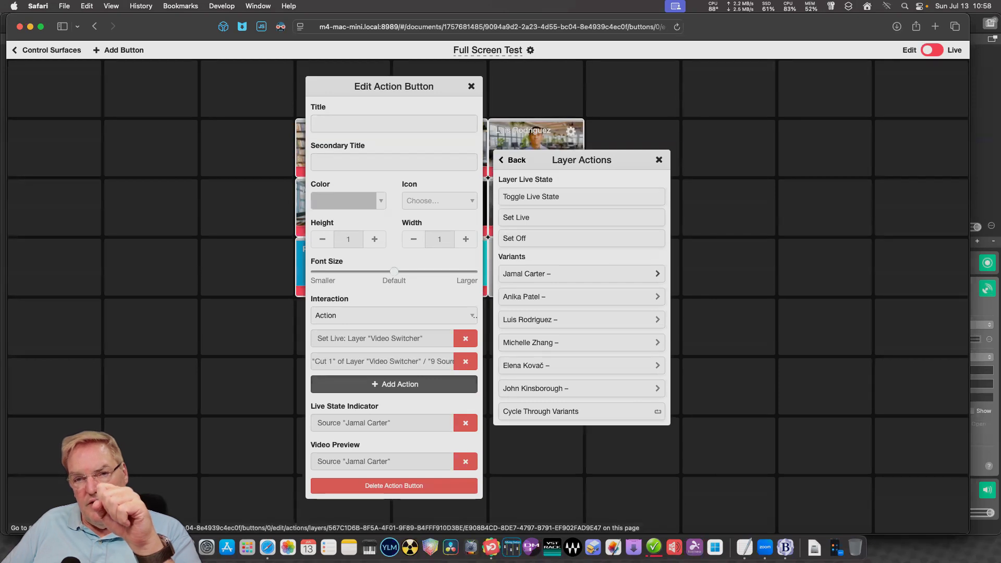
{"action": "left_click", "coordinate": [579, 388]}
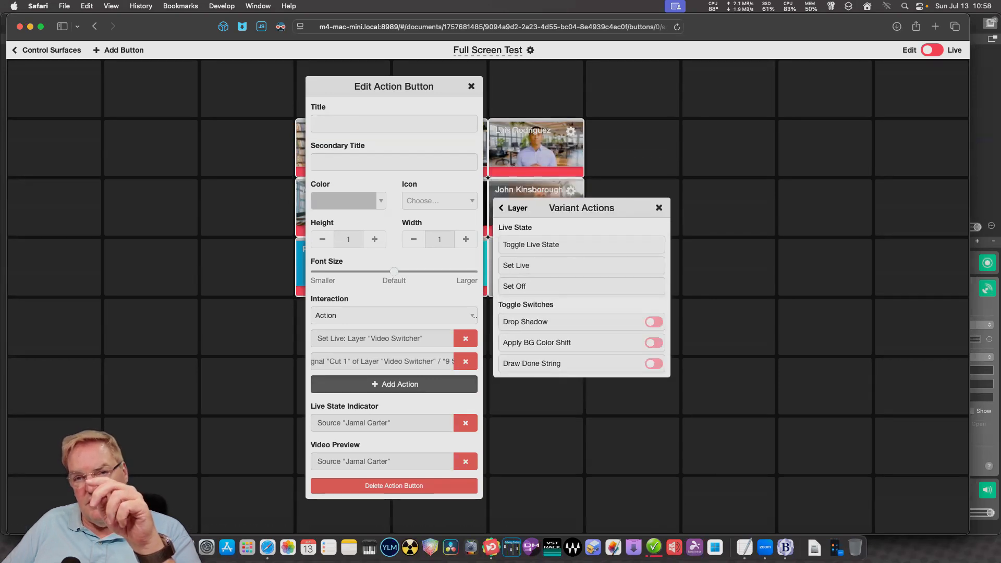
{"action": "left_click", "coordinate": [581, 265]}
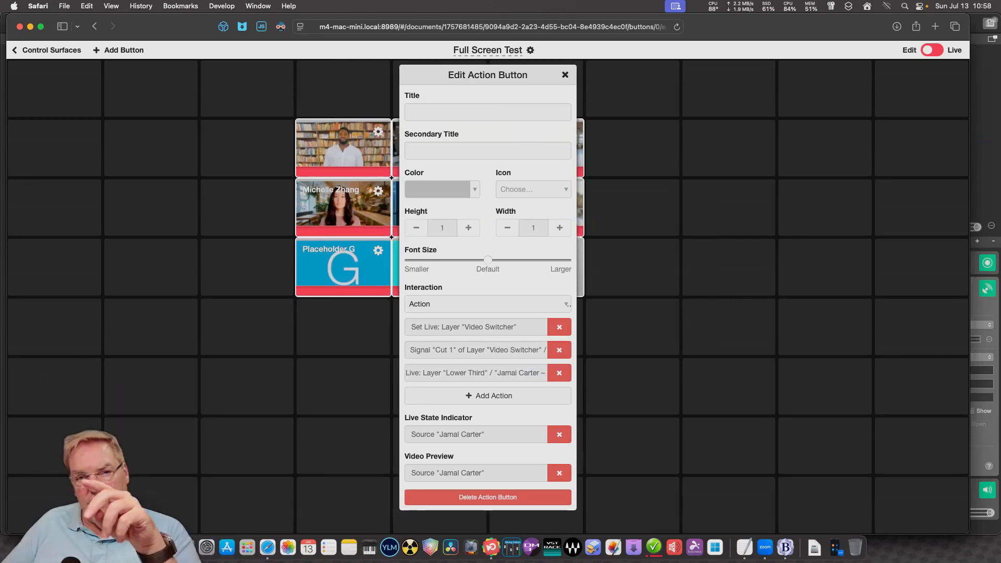
{"action": "key", "text": "Escape"}
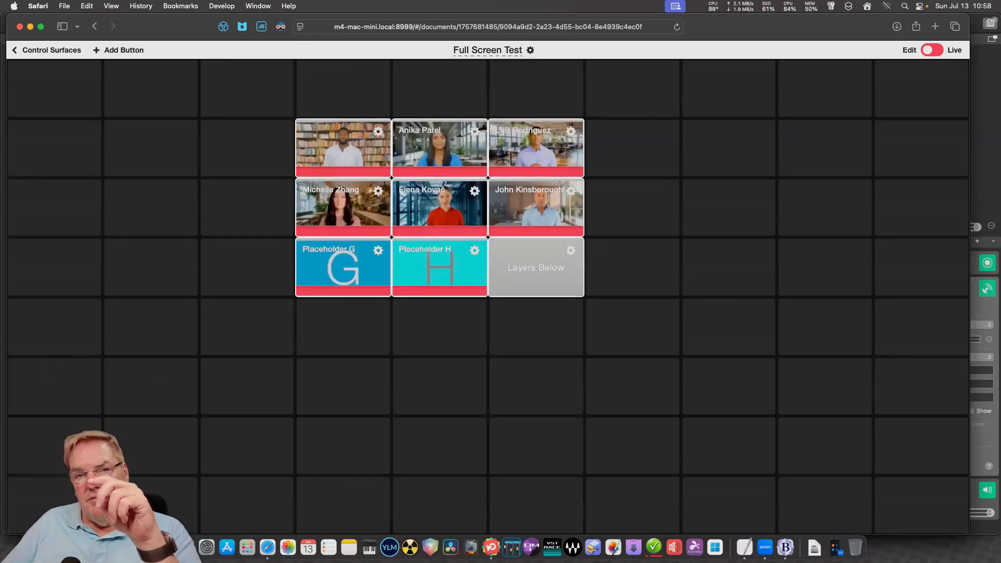
Replace the signal action on the second participant's button with a Set Live action for the Video Switcher layer.
{"action": "left_click", "coordinate": [474, 130]}
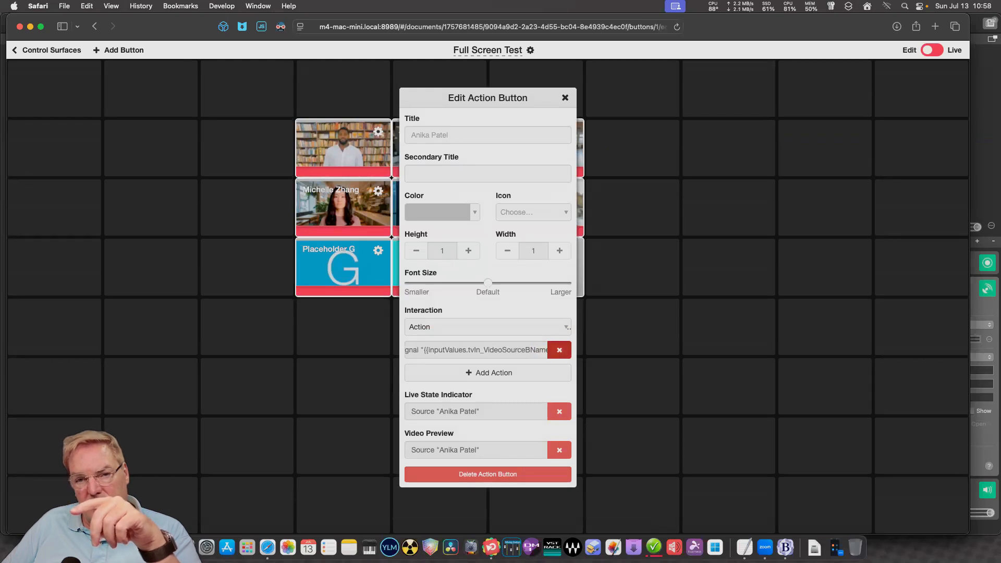
{"action": "left_click", "coordinate": [559, 350]}
{"action": "left_click", "coordinate": [553, 351]}
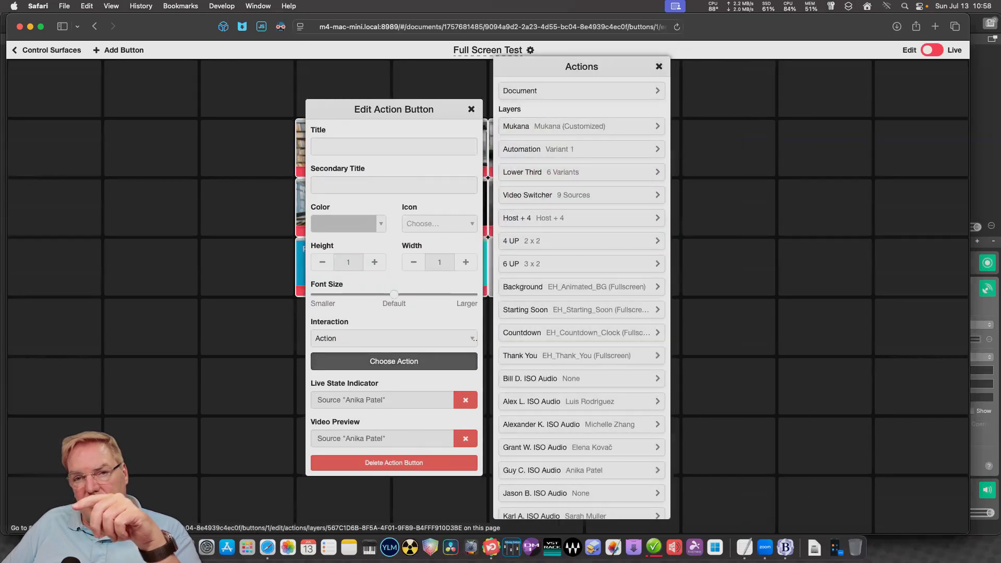
{"action": "left_click", "coordinate": [579, 195]}
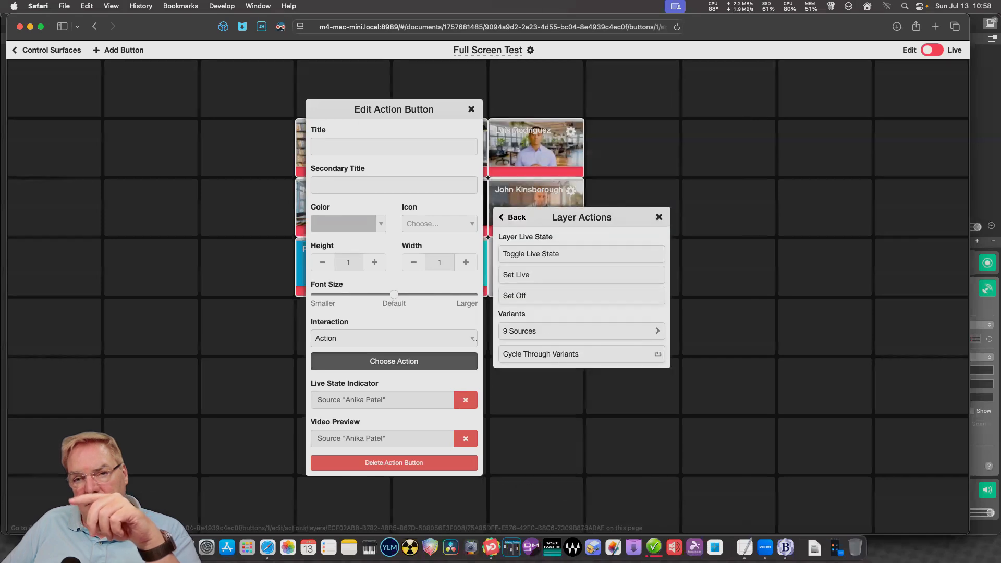
{"action": "left_click", "coordinate": [516, 274]}
Add the Cut 2 signal of the Video Switcher's 9 Sources variant to the second participant's button.
{"action": "left_click", "coordinate": [542, 372]}
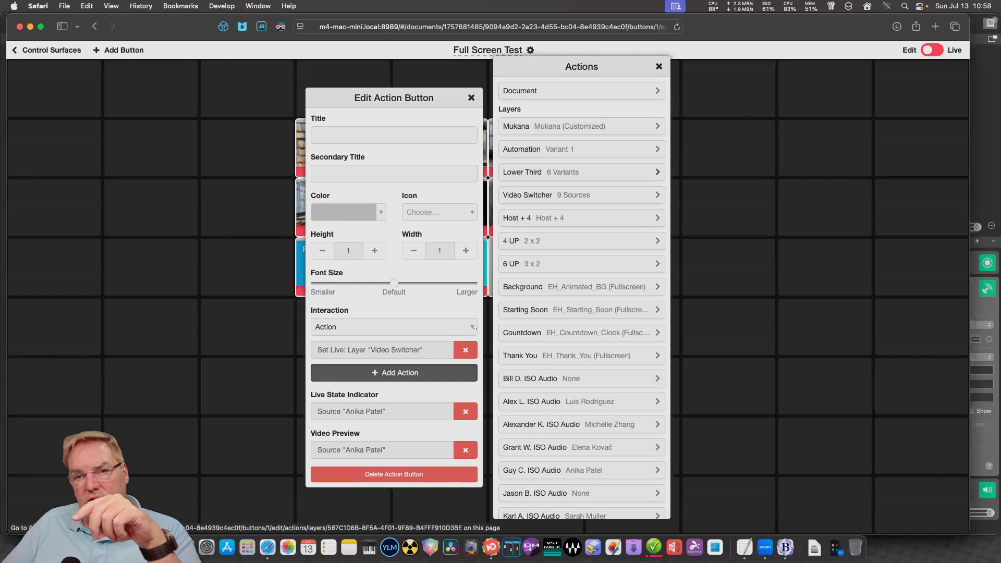
{"action": "left_click", "coordinate": [579, 195]}
{"action": "left_click", "coordinate": [579, 331]}
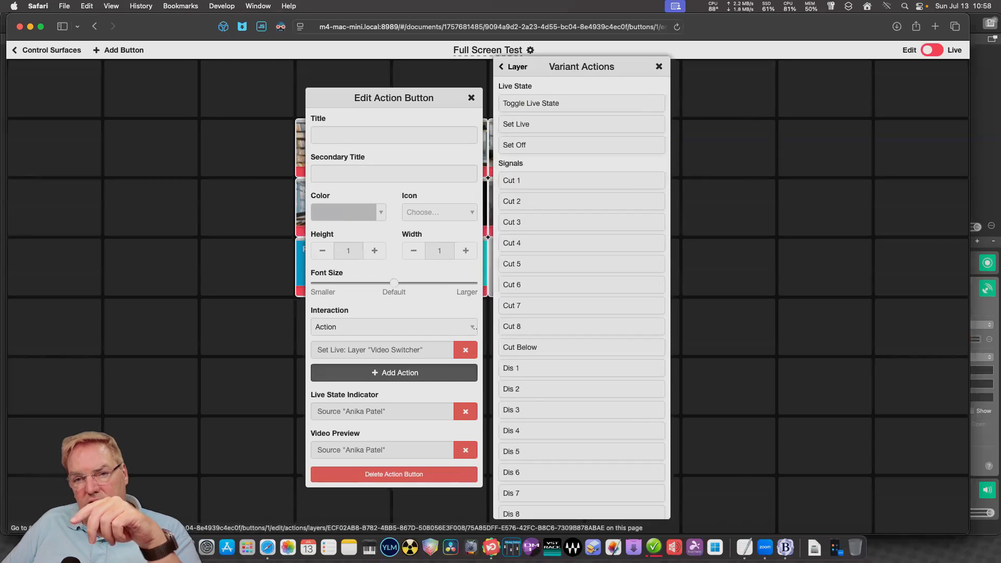
{"action": "left_click", "coordinate": [511, 201]}
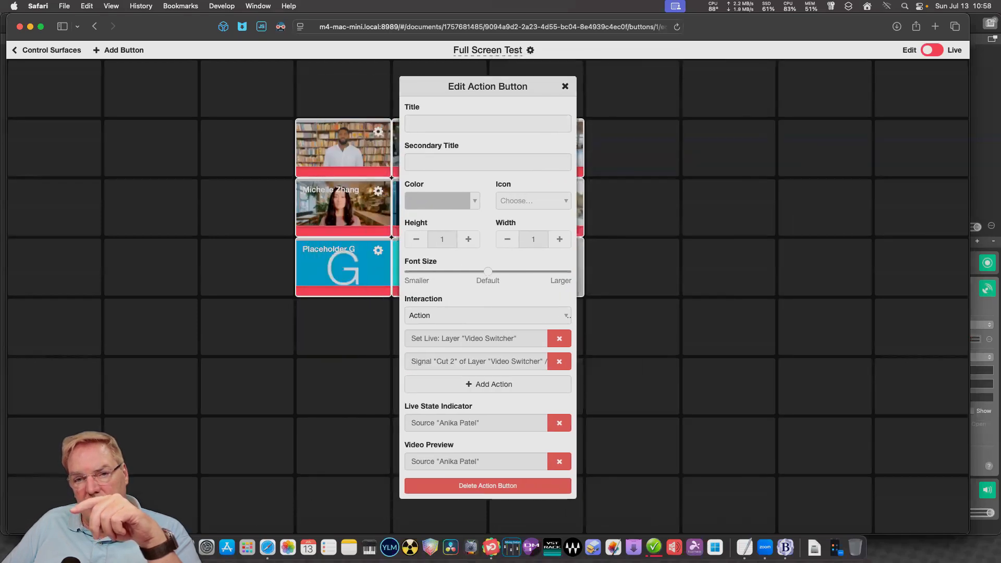
Add a Set Live action for the second participant's Lower Third variant to that participant's button, and switch the surface to Live mode.
{"action": "left_click", "coordinate": [487, 383]}
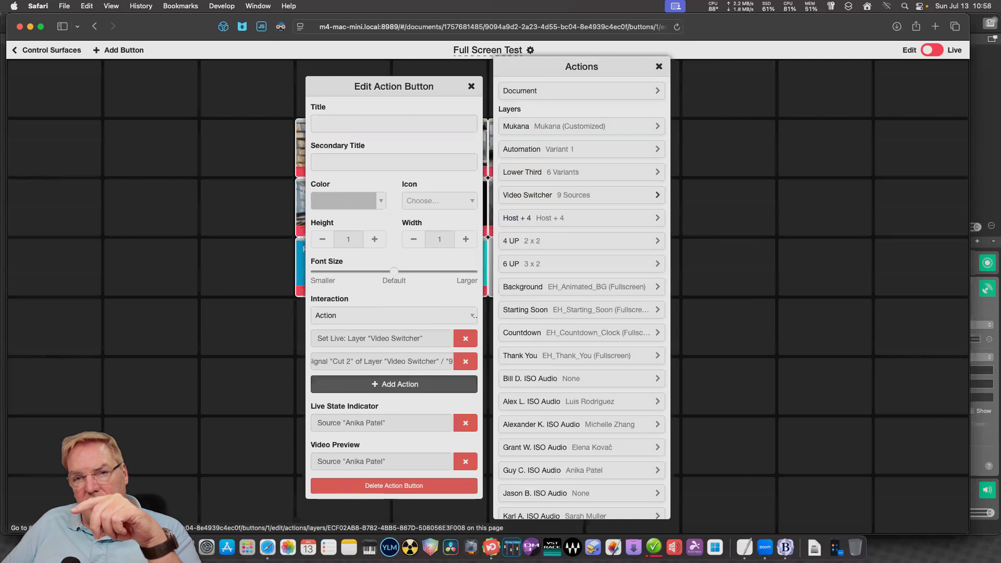
{"action": "left_click", "coordinate": [579, 218]}
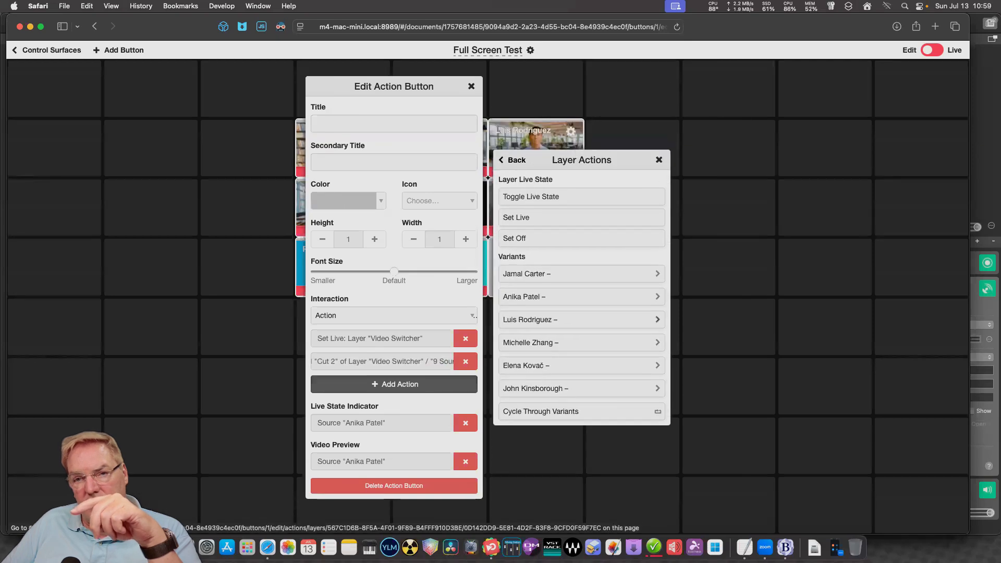
{"action": "left_click", "coordinate": [578, 388]}
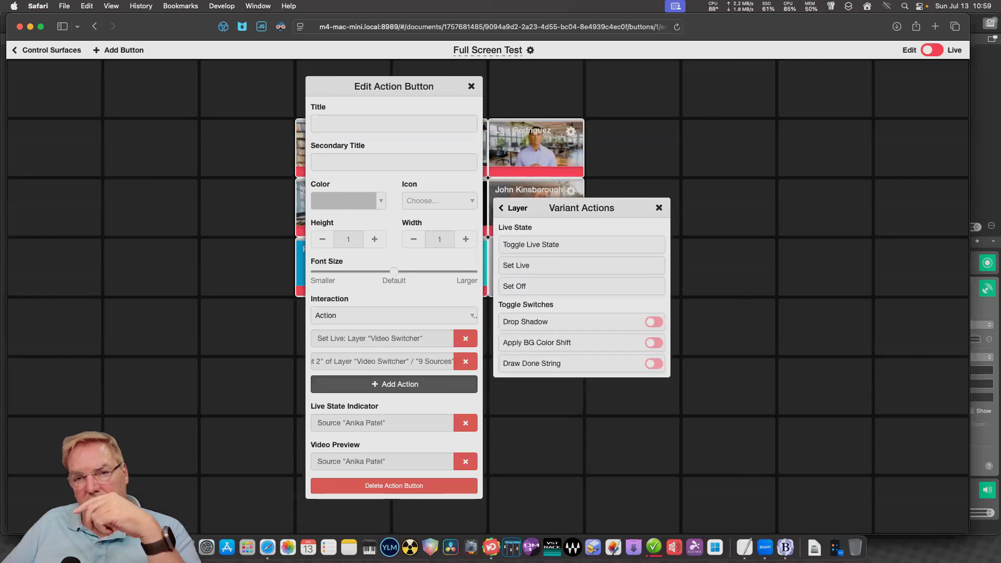
{"action": "left_click", "coordinate": [516, 266]}
{"action": "key", "text": "Escape"}
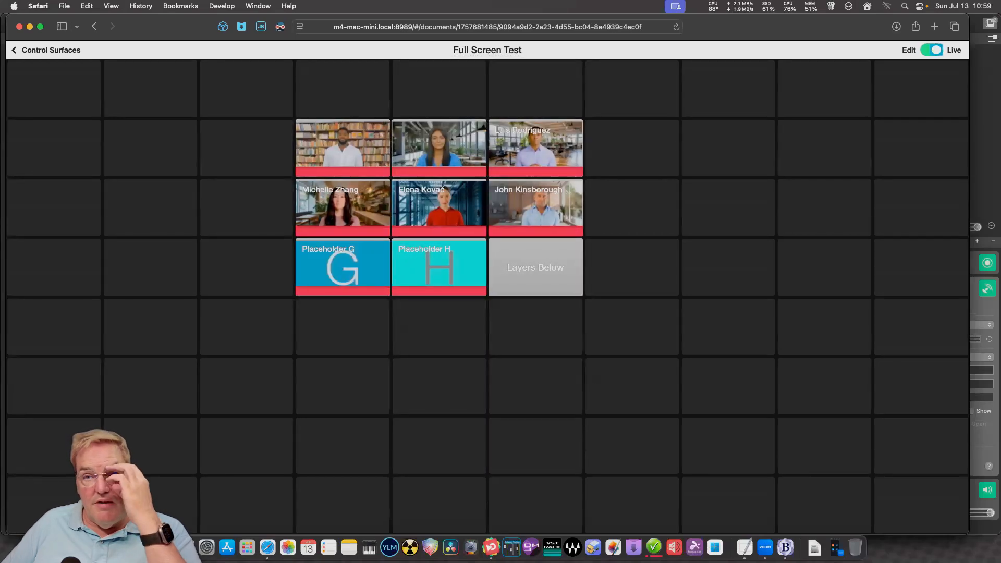
Shrink the Safari window to the lower-left area so that mimoLive's program output stays uncovered.
{"action": "key", "text": "ctrl+alt+Down"}
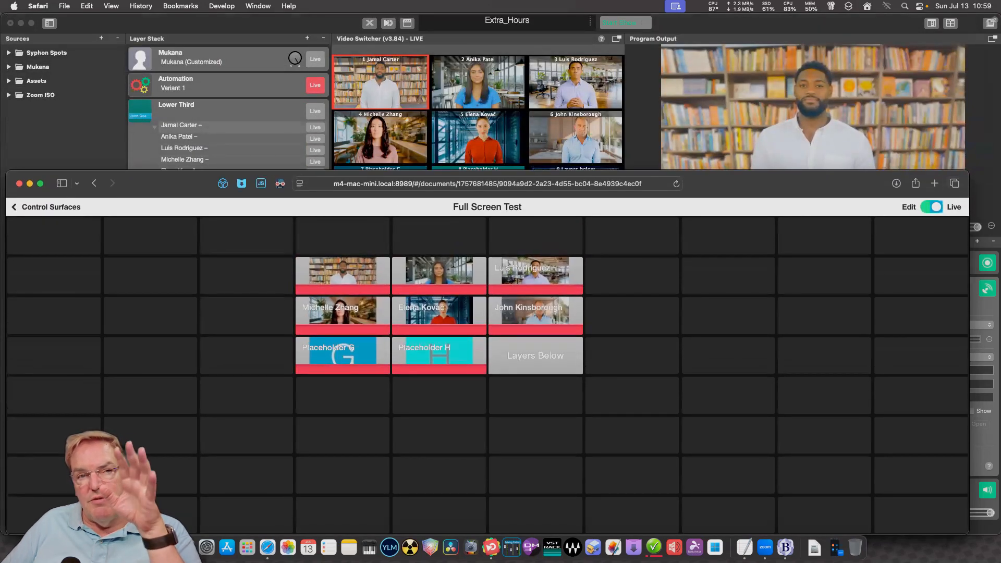
{"action": "key", "text": "ctrl+alt+Left"}
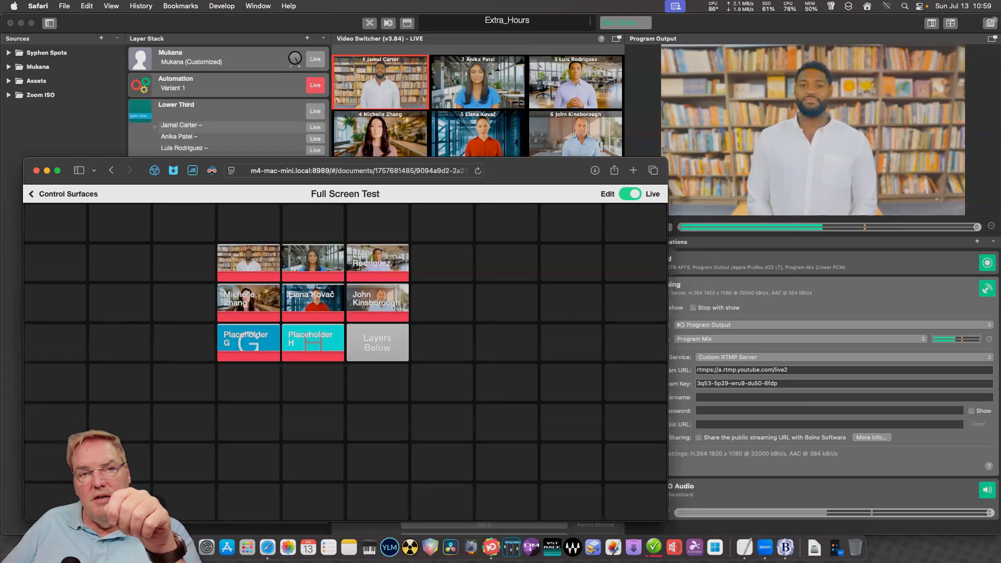
Switch to mimoLive, turn off the Video Switcher layer, and select the 4 UP layer.
{"action": "key", "text": "super+Tab"}
{"action": "left_click", "coordinate": [228, 232]}
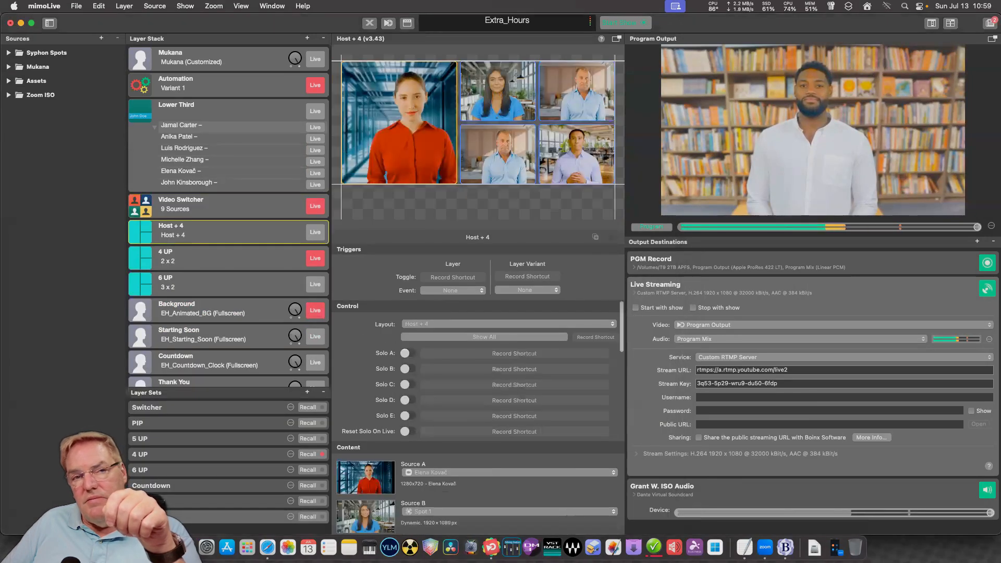
{"action": "left_click", "coordinate": [228, 258]}
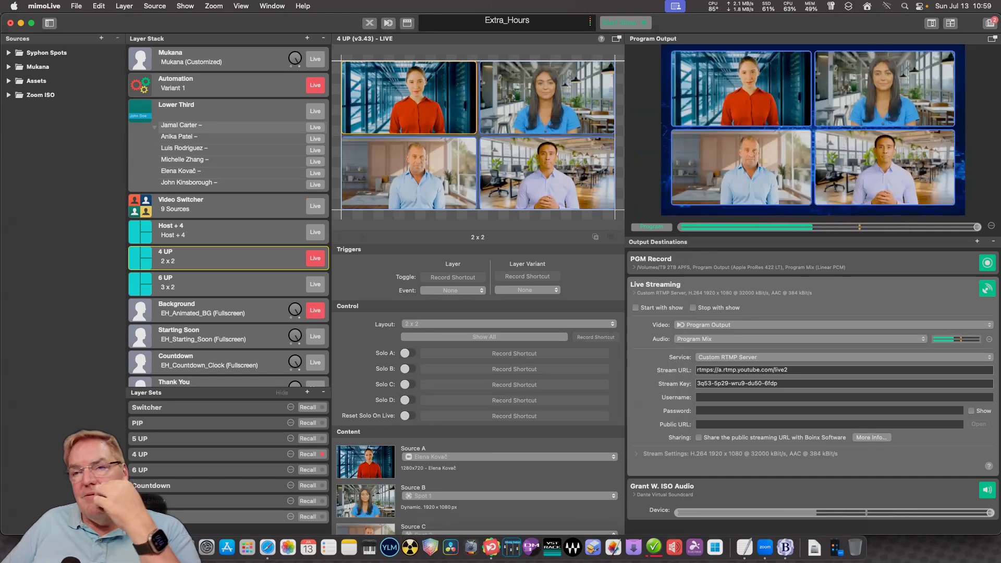
Switch to Safari, put the Full Screen Test control surface in Edit mode, and examine the action settings of the source 2 button.
{"action": "left_click", "coordinate": [267, 546]}
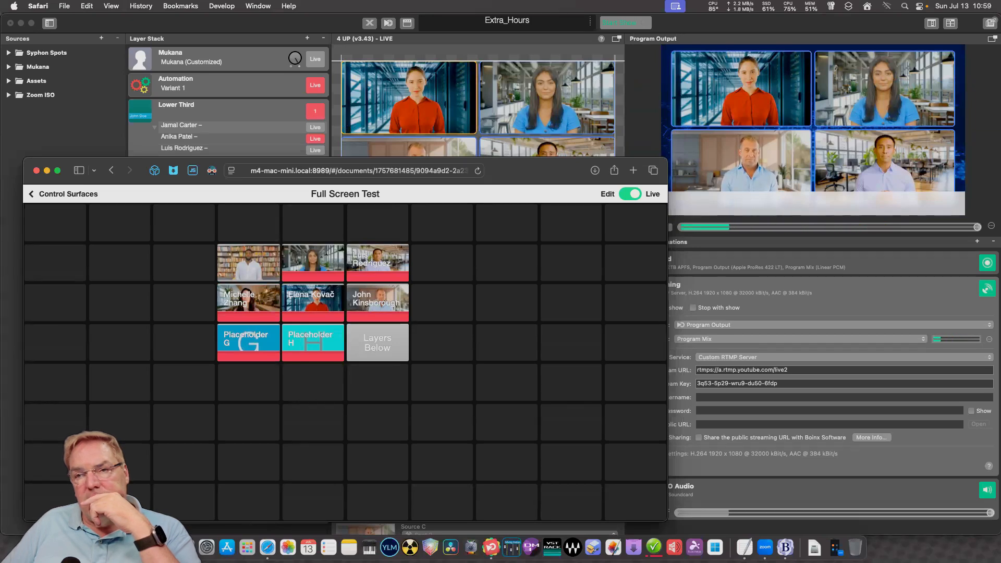
{"action": "key", "text": "e"}
{"action": "left_click", "coordinate": [176, 194]}
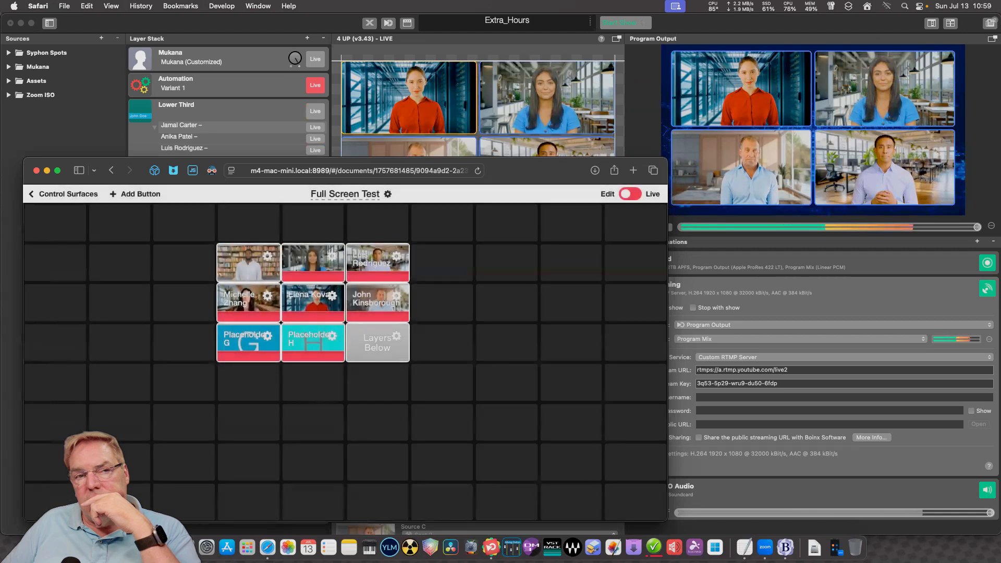
{"action": "left_click", "coordinate": [332, 256]}
{"action": "scroll", "coordinate": [345, 360], "scroll_direction": "down", "scroll_amount": 5}
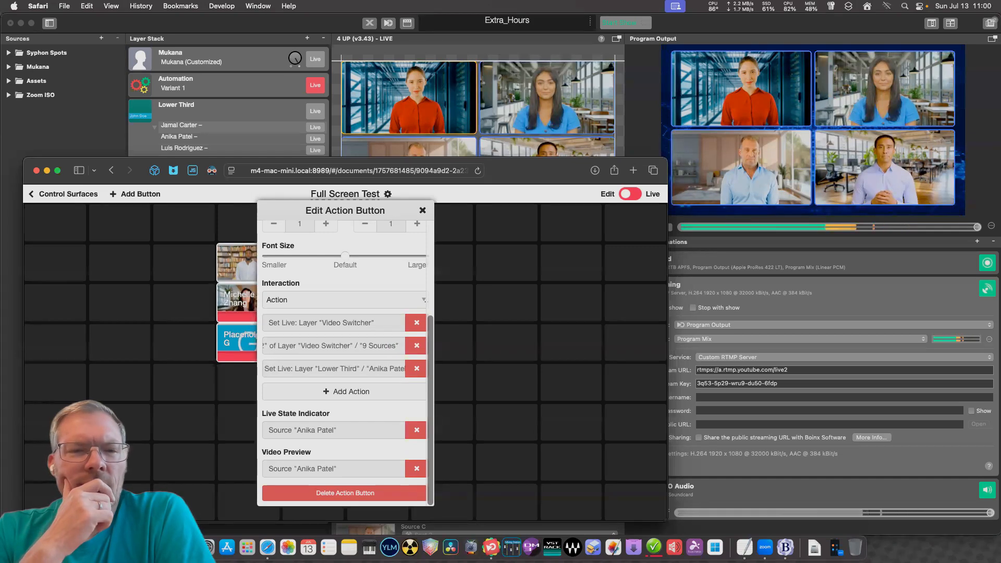
{"action": "scroll", "coordinate": [345, 349], "scroll_direction": "up", "scroll_amount": 10}
{"action": "key", "text": "Escape"}
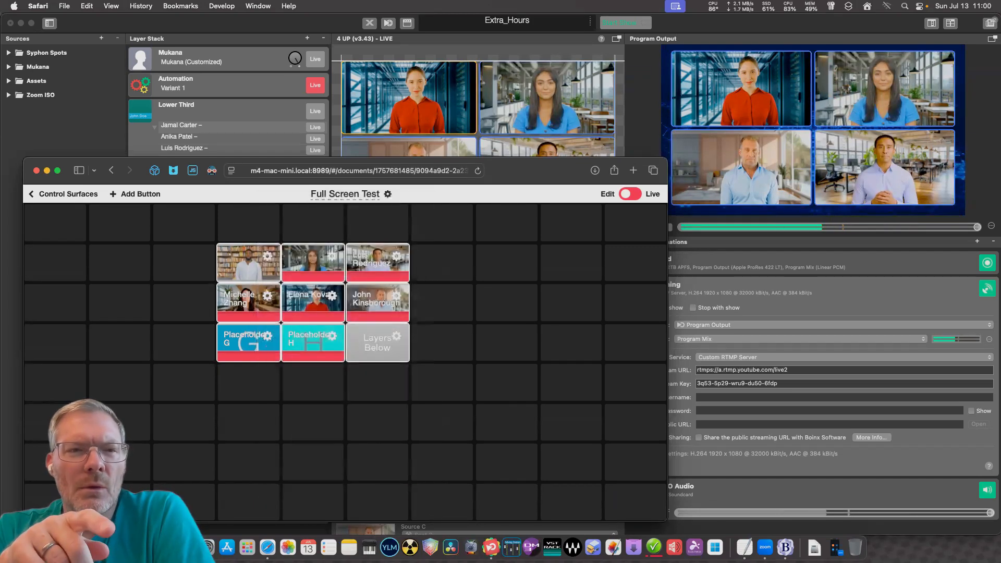
Take the Video Switcher layer off live in mimoLive and return the Full Screen Test surface in Safari to Live mode.
{"action": "key", "text": "super+Tab"}
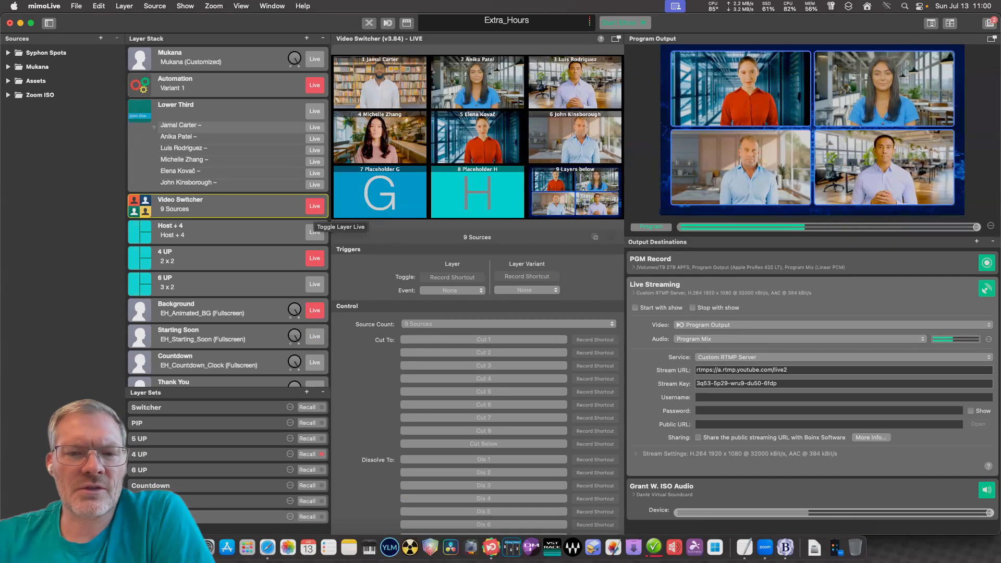
{"action": "left_click", "coordinate": [313, 209]}
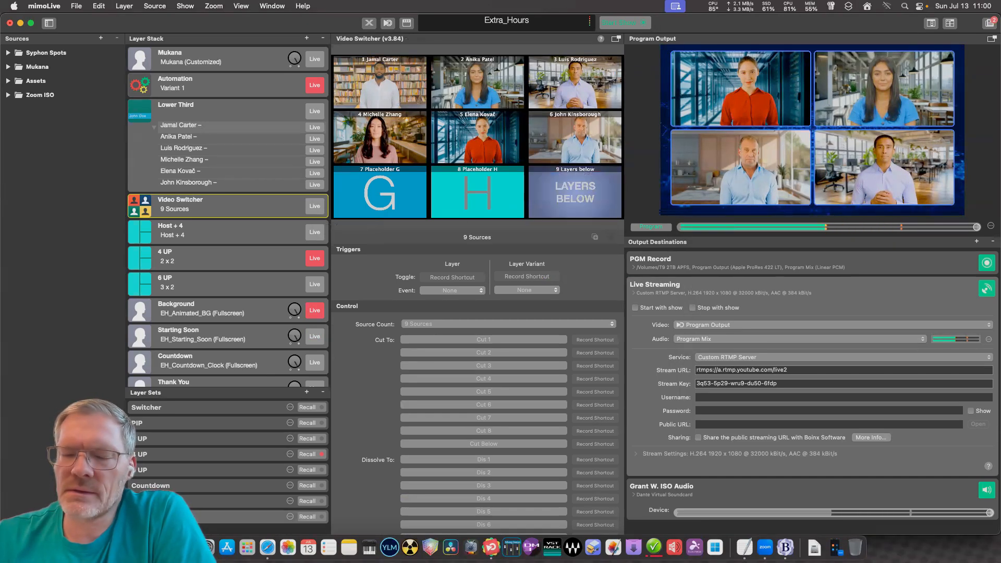
{"action": "left_click", "coordinate": [268, 547]}
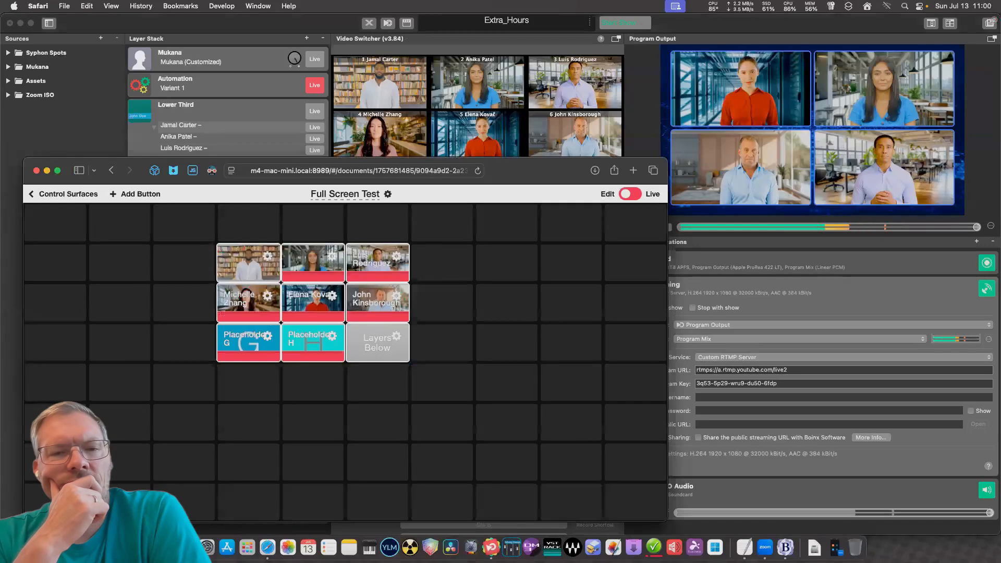
{"action": "left_click", "coordinate": [630, 193]}
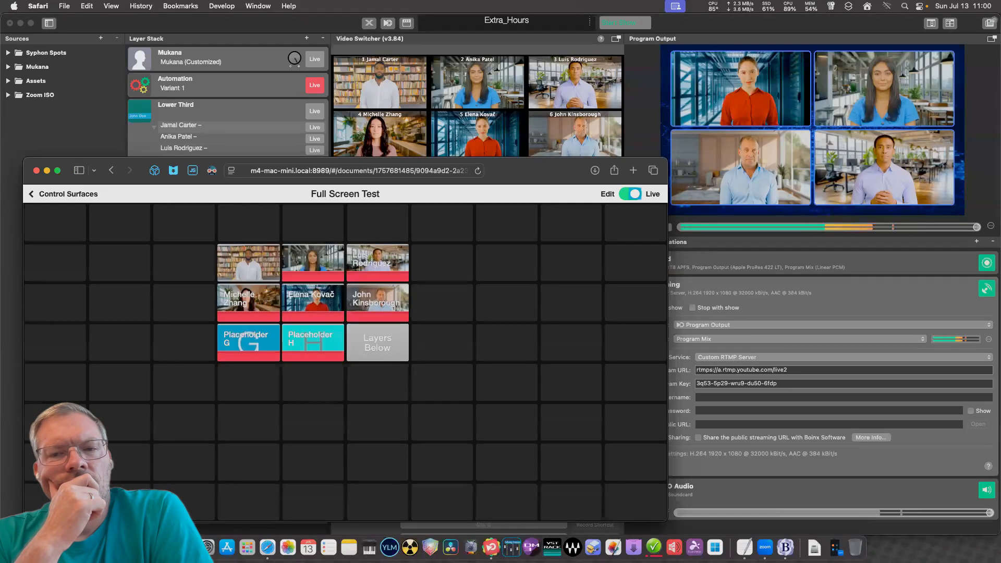
Trigger source 2 and finally source 1 full screen from the control surface, and move the browser window up the screen.
{"action": "left_click", "coordinate": [312, 343]}
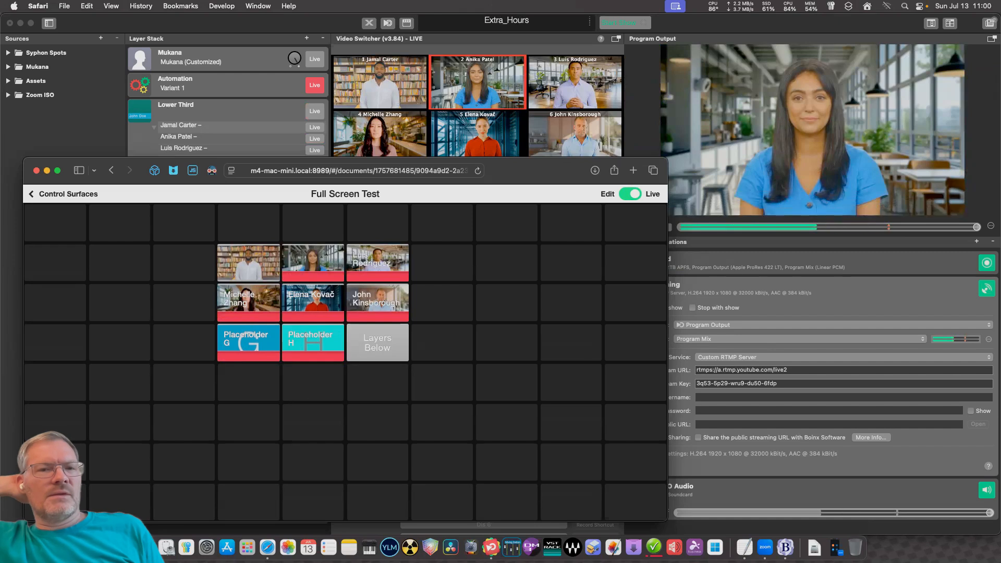
{"action": "left_click", "coordinate": [249, 258]}
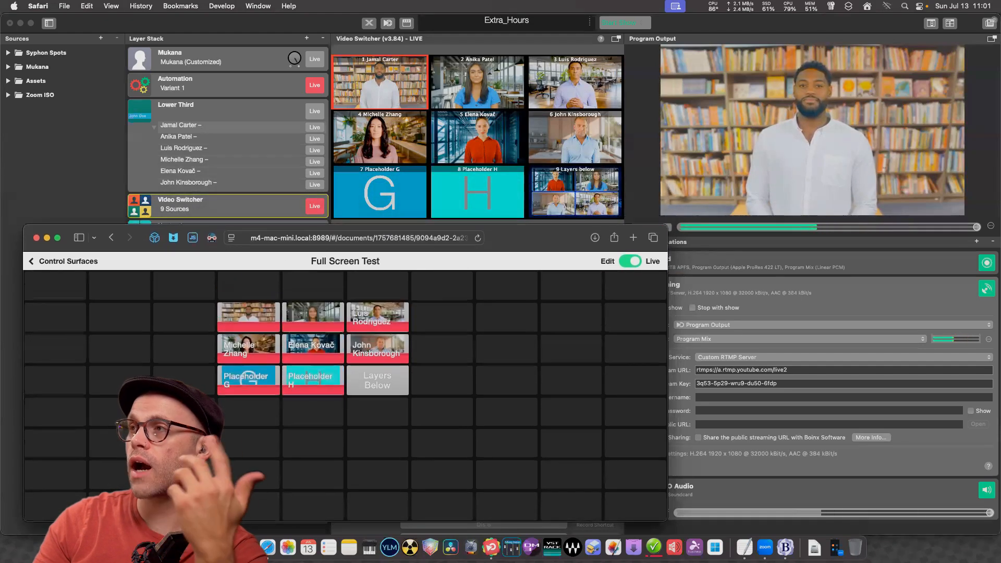
{"action": "left_click_drag", "start_coordinate": [345, 198], "coordinate": [345, 151]}
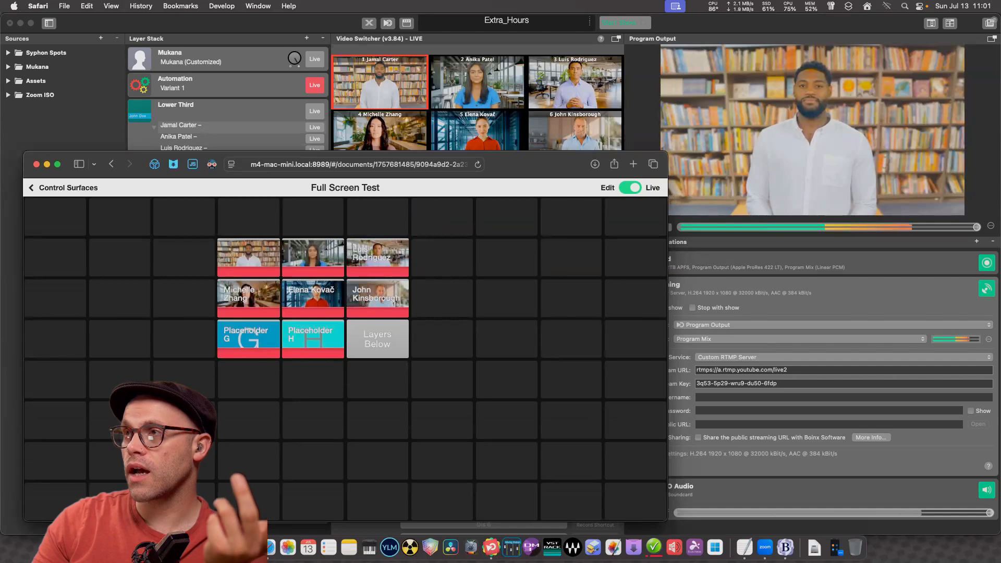
Look over the Extra Hours control surface and open the Submix control surface.
{"action": "left_click", "coordinate": [62, 188]}
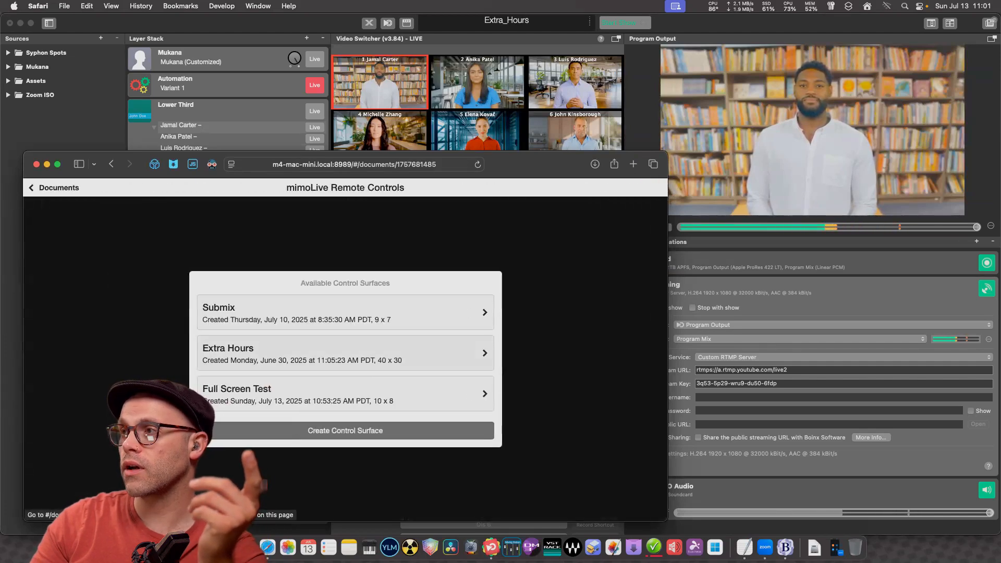
{"action": "left_click", "coordinate": [345, 353]}
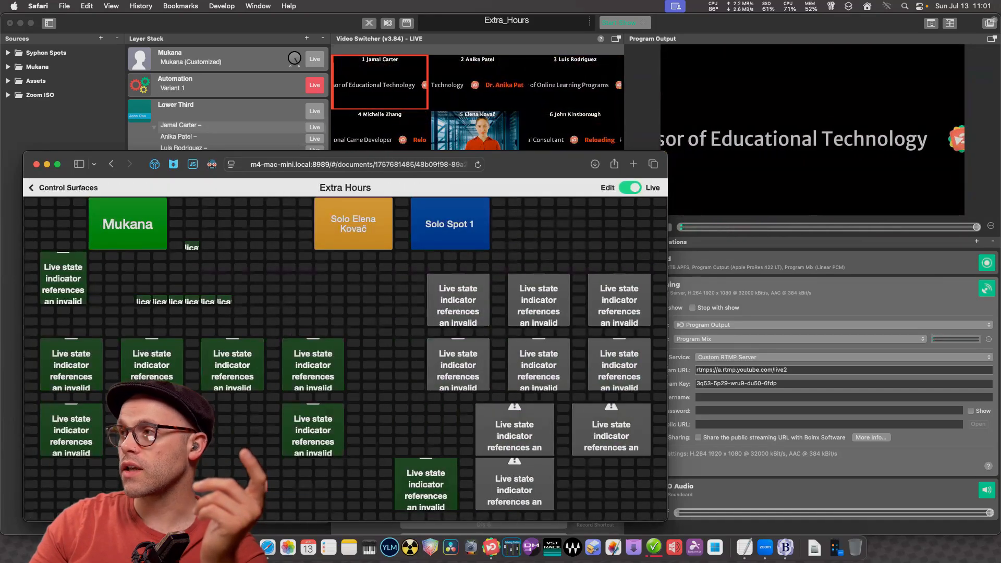
{"action": "left_click", "coordinate": [68, 188]}
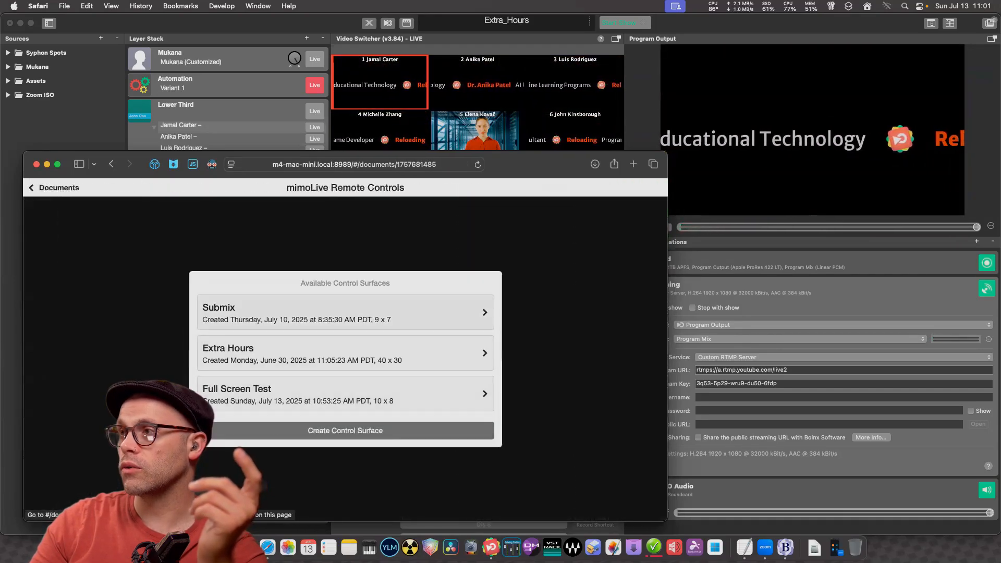
{"action": "left_click", "coordinate": [346, 394]}
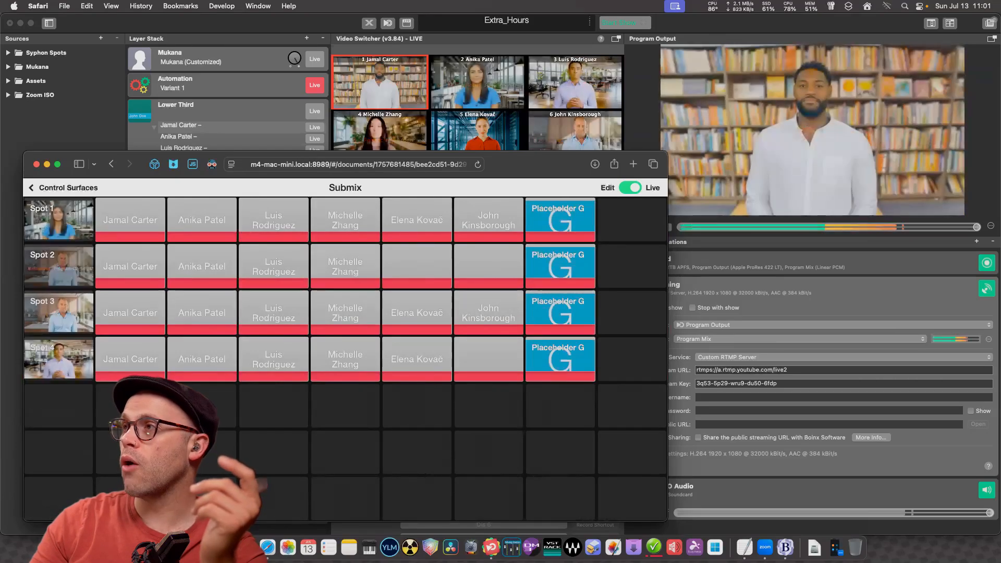
Switch to mimoLive and examine the 4 UP and 6 UP layers.
{"action": "key", "text": "super+Tab"}
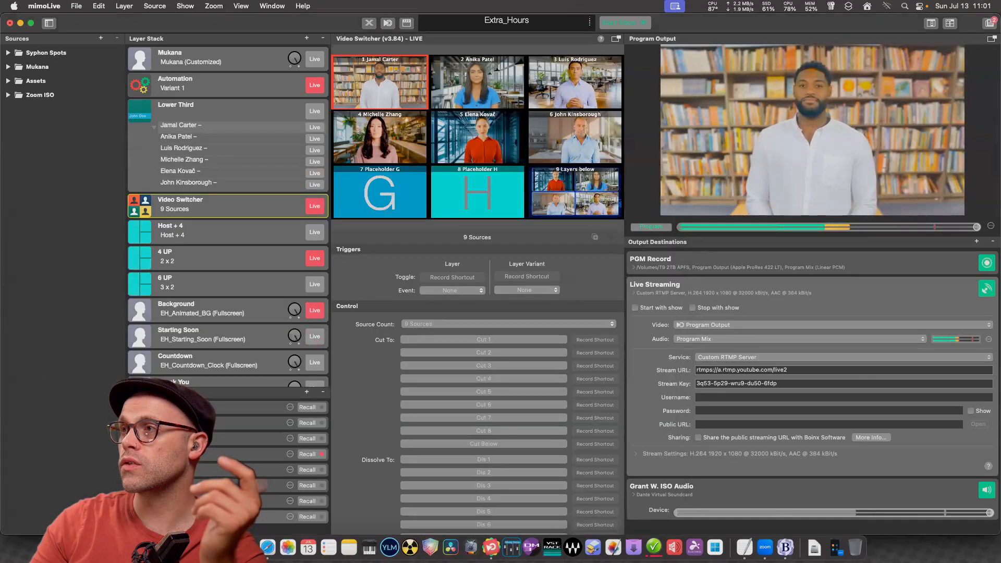
{"action": "left_click", "coordinate": [219, 258]}
{"action": "left_click", "coordinate": [219, 283]}
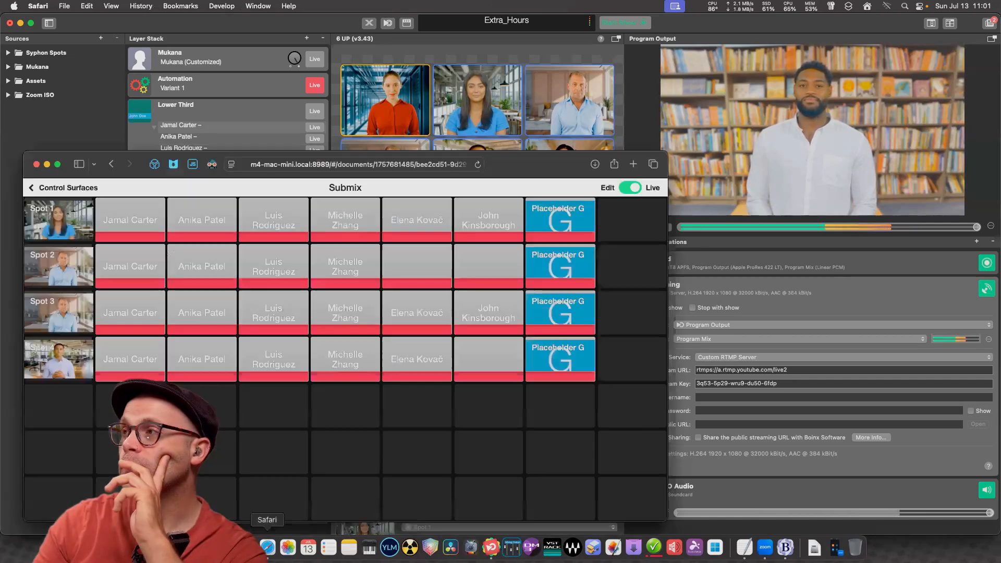
Return to Safari, open the Full Screen Test control surface, and put source 2 full screen on the program output.
{"action": "left_click", "coordinate": [267, 547]}
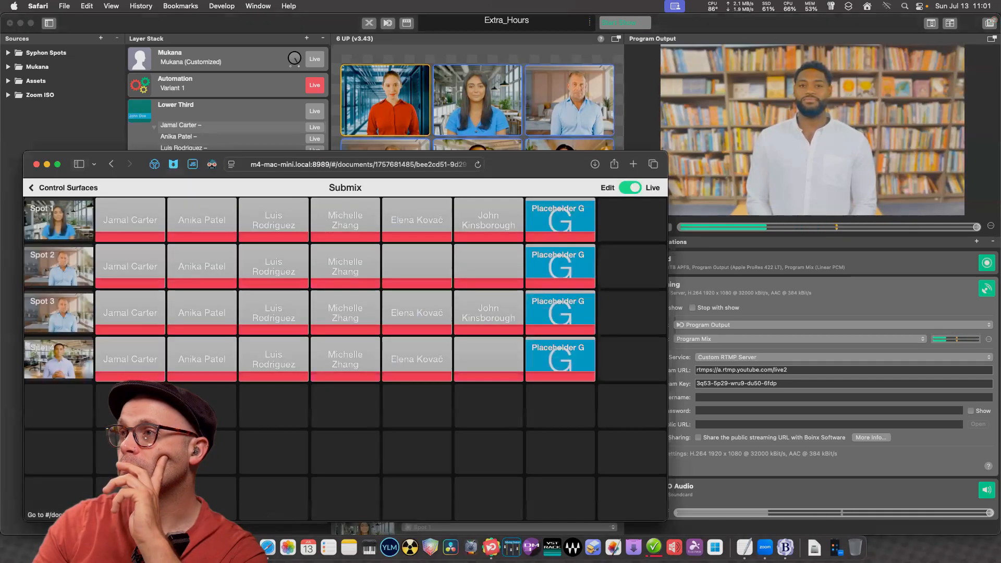
{"action": "left_click", "coordinate": [63, 188]}
{"action": "left_click", "coordinate": [344, 393]}
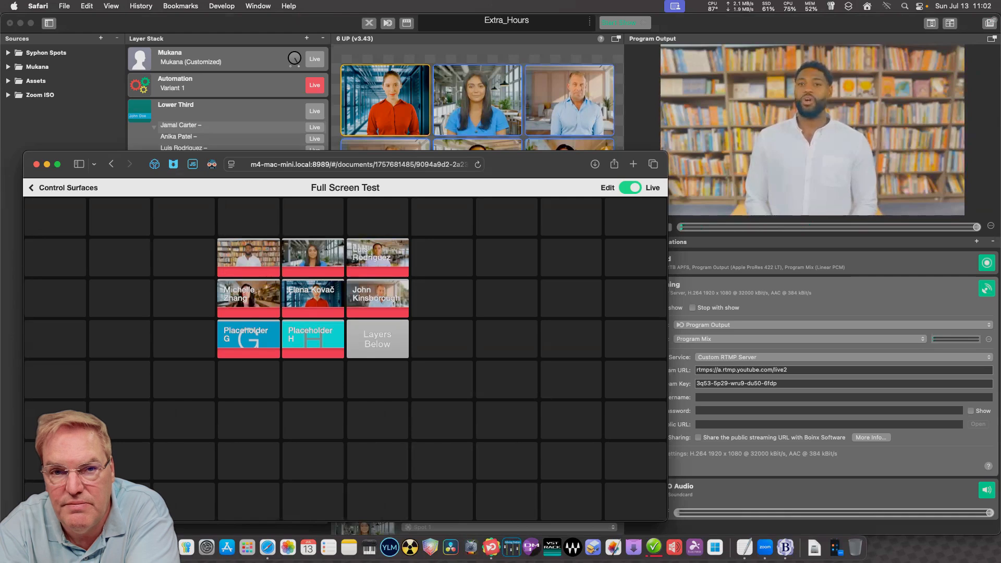
{"action": "left_click", "coordinate": [249, 257]}
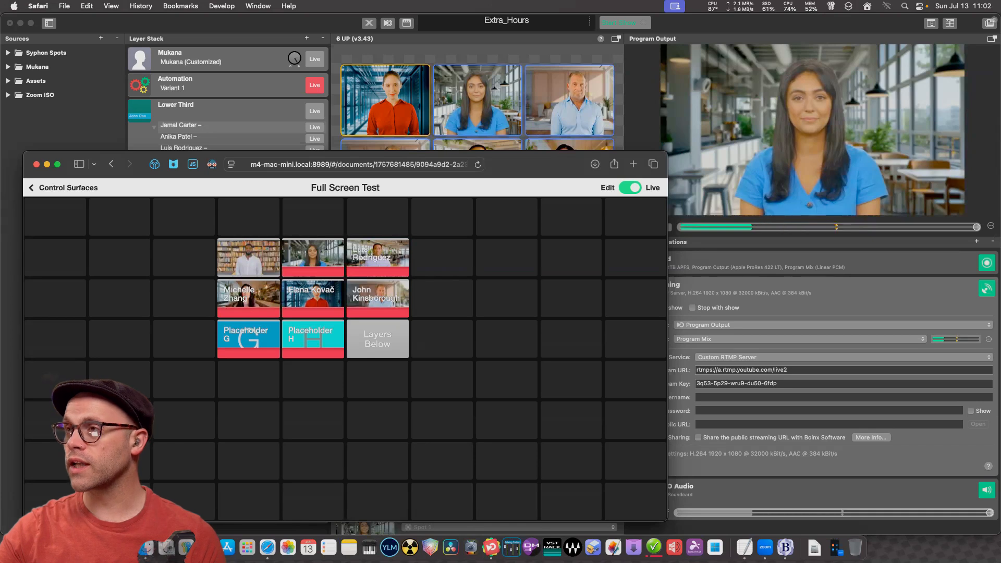
Go through the available control surfaces and open Extra Hours.
{"action": "key", "text": "super+bracketleft"}
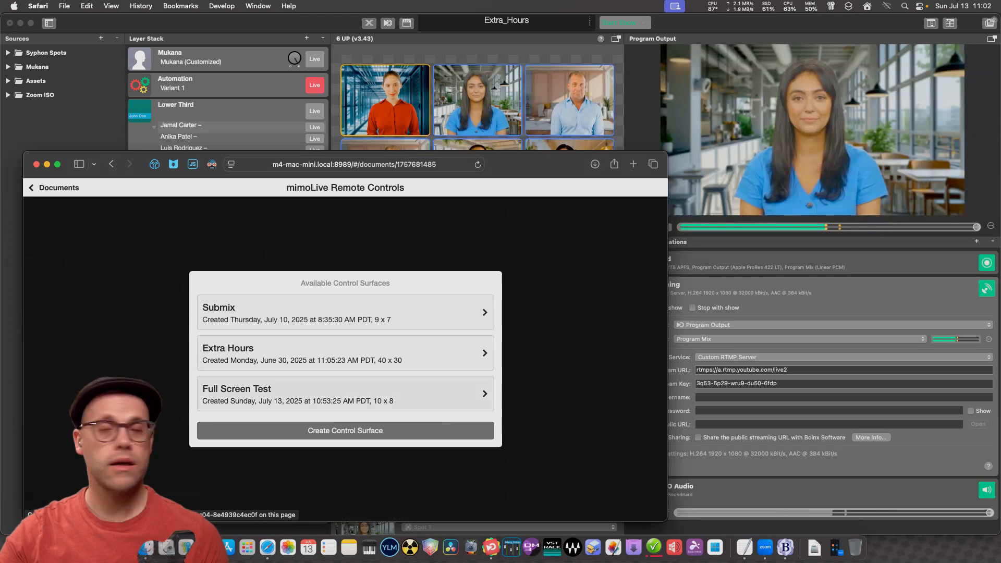
{"action": "left_click", "coordinate": [344, 394]}
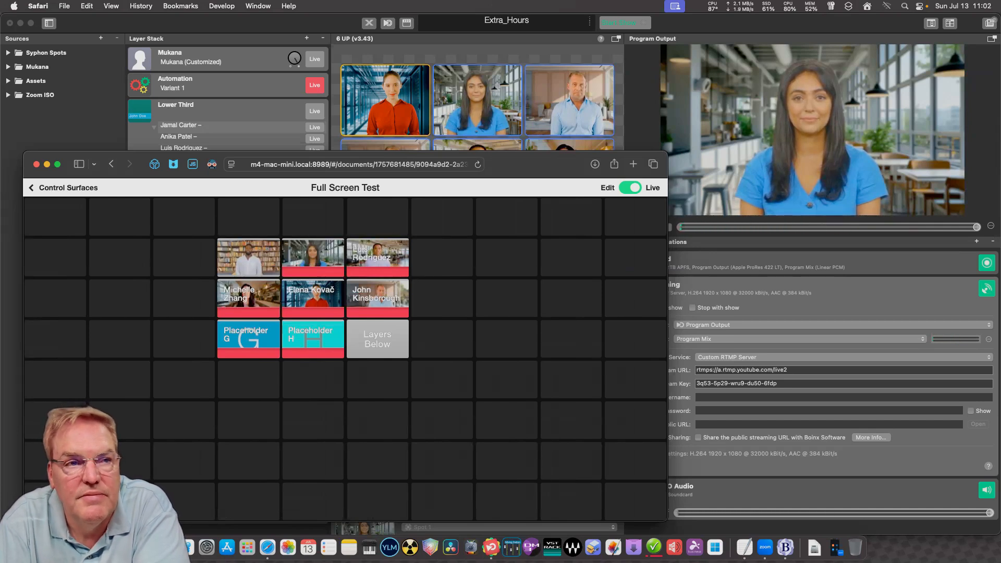
{"action": "scroll", "coordinate": [345, 359], "scroll_direction": "left", "scroll_amount": 5}
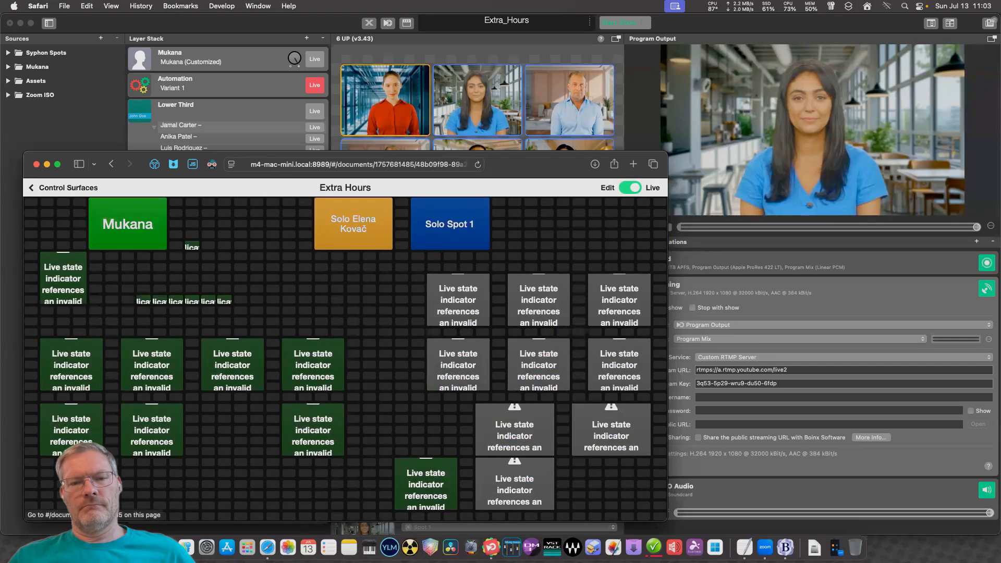
{"action": "key", "text": "super+bracketleft"}
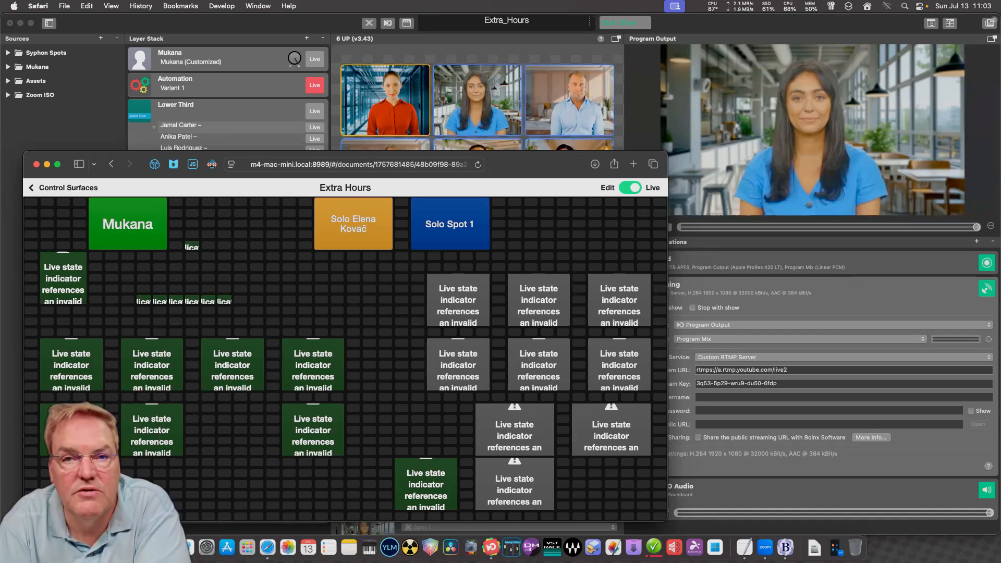
{"action": "key", "text": "super+bracketleft"}
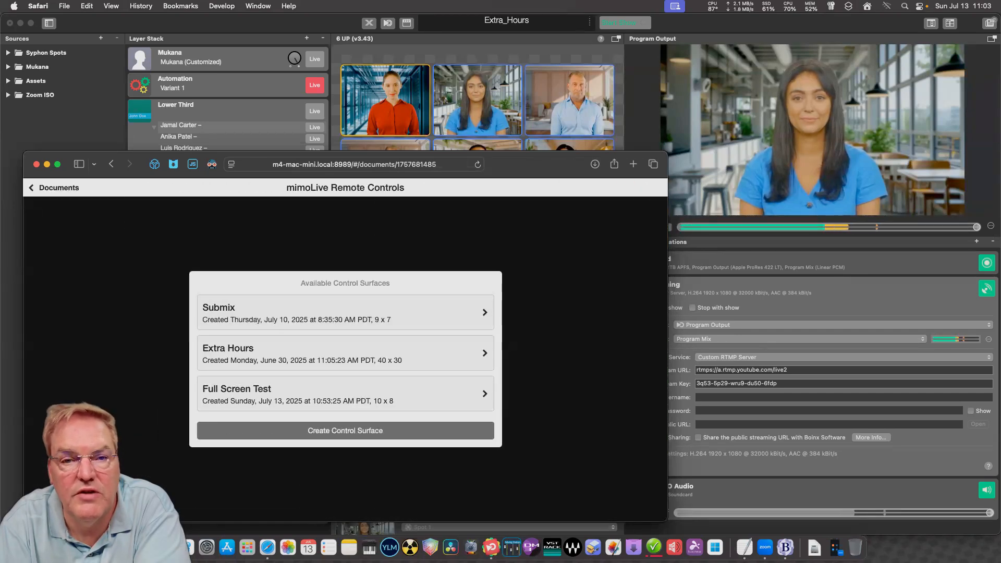
{"action": "key", "text": "super+bracketright"}
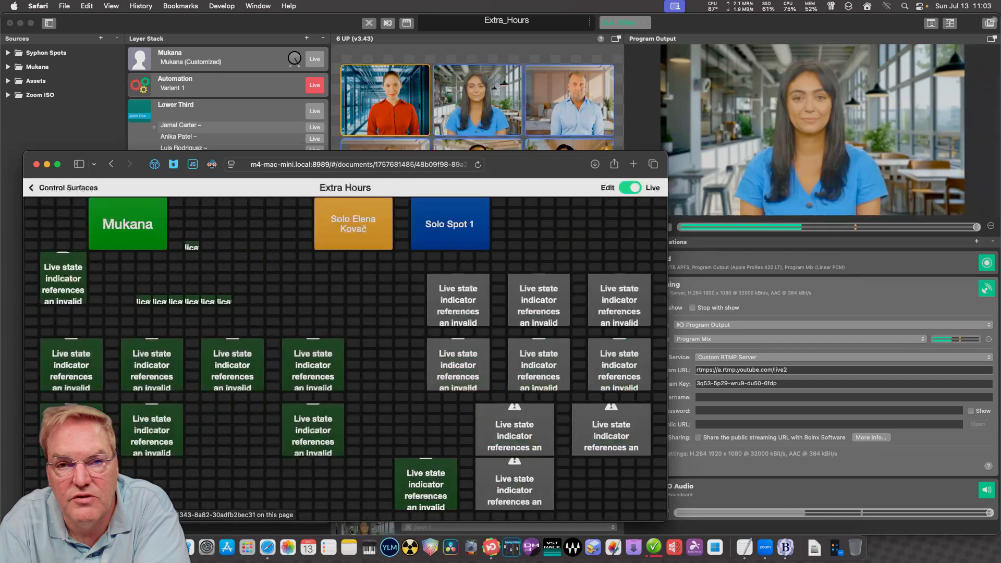
Switch the Extra Hours control surface to Edit mode and delete the whole surface, confirming the deletion.
{"action": "left_click", "coordinate": [630, 187]}
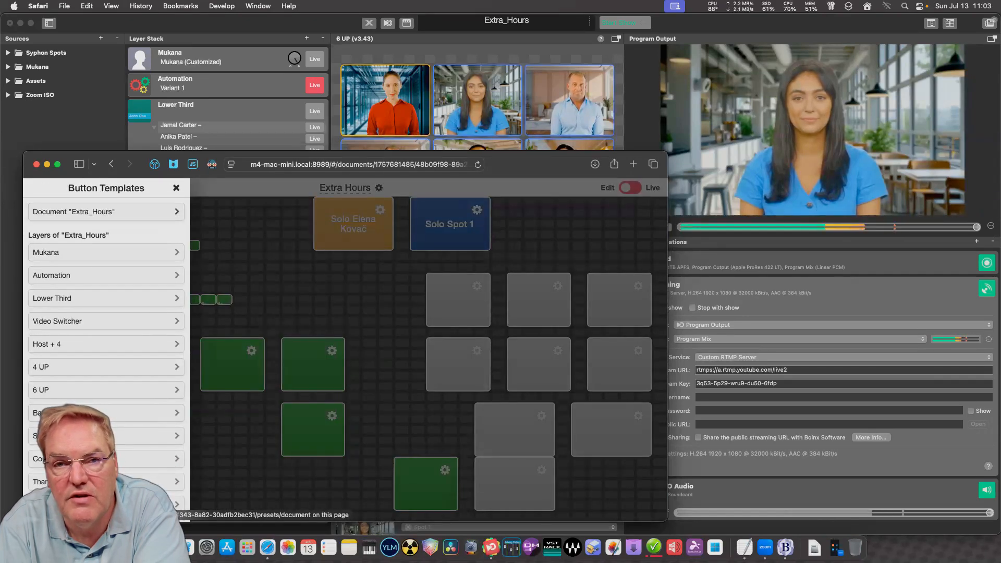
{"action": "left_click", "coordinate": [104, 211]}
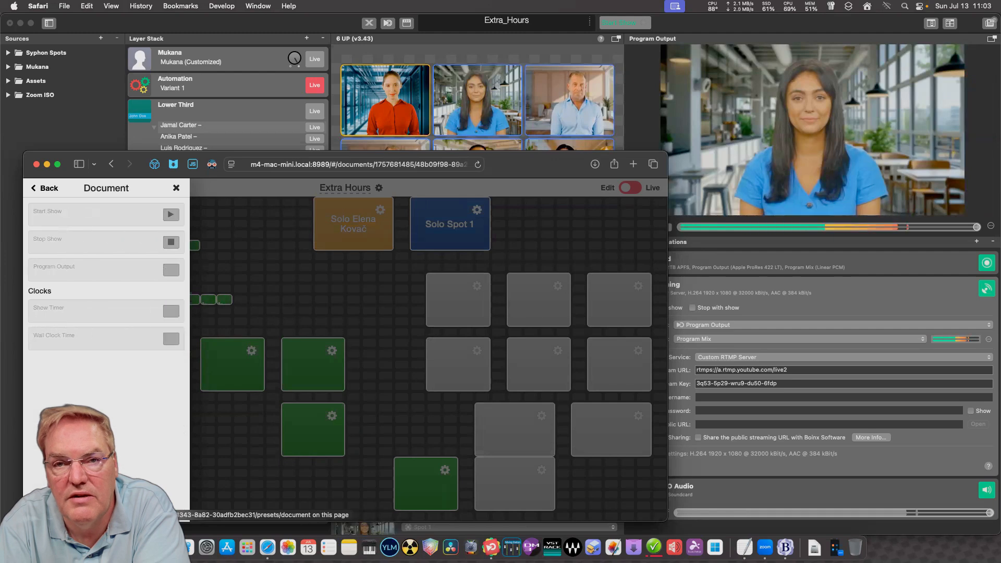
{"action": "left_click", "coordinate": [44, 187]}
{"action": "left_click", "coordinate": [378, 187]}
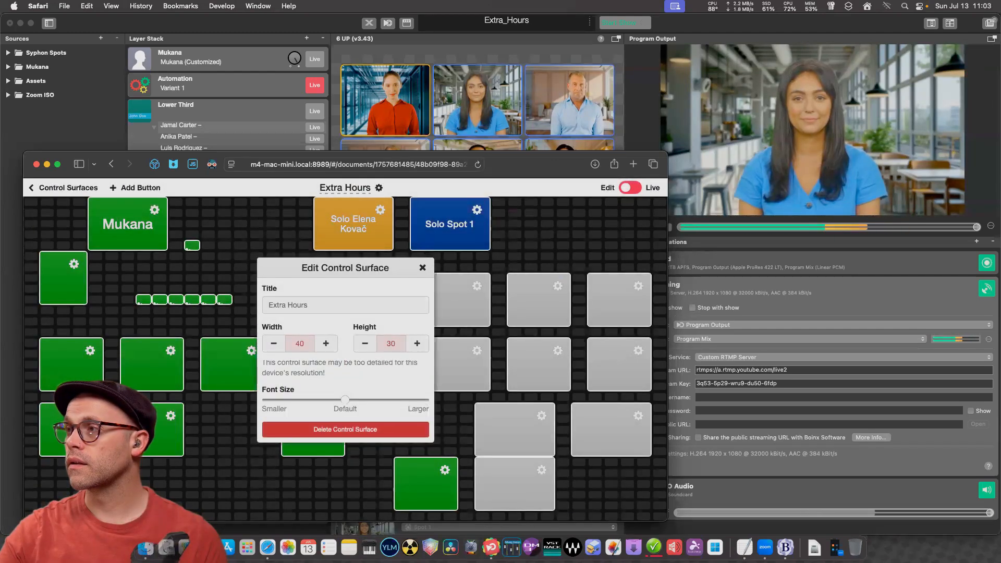
{"action": "left_click", "coordinate": [345, 428]}
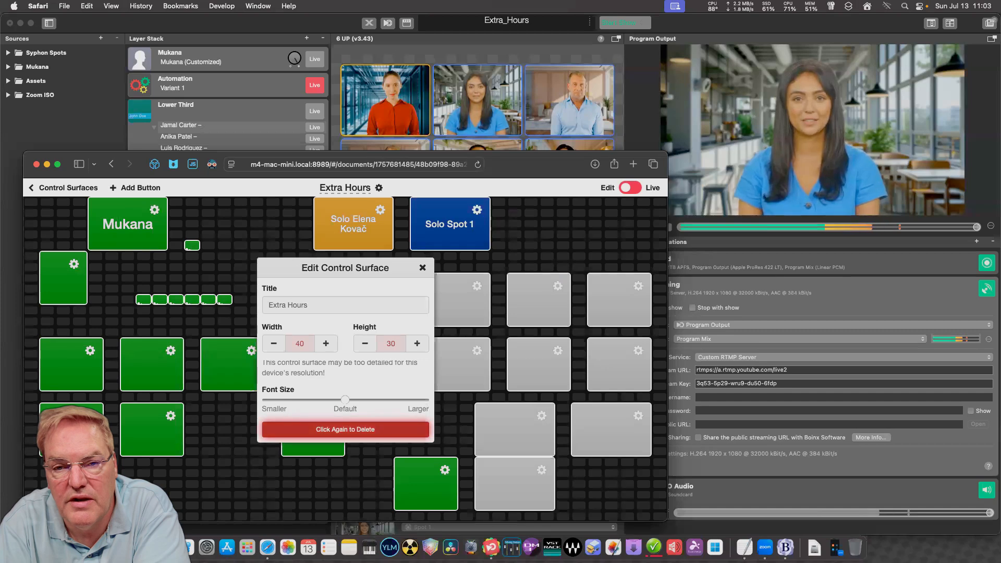
{"action": "left_click", "coordinate": [346, 429]}
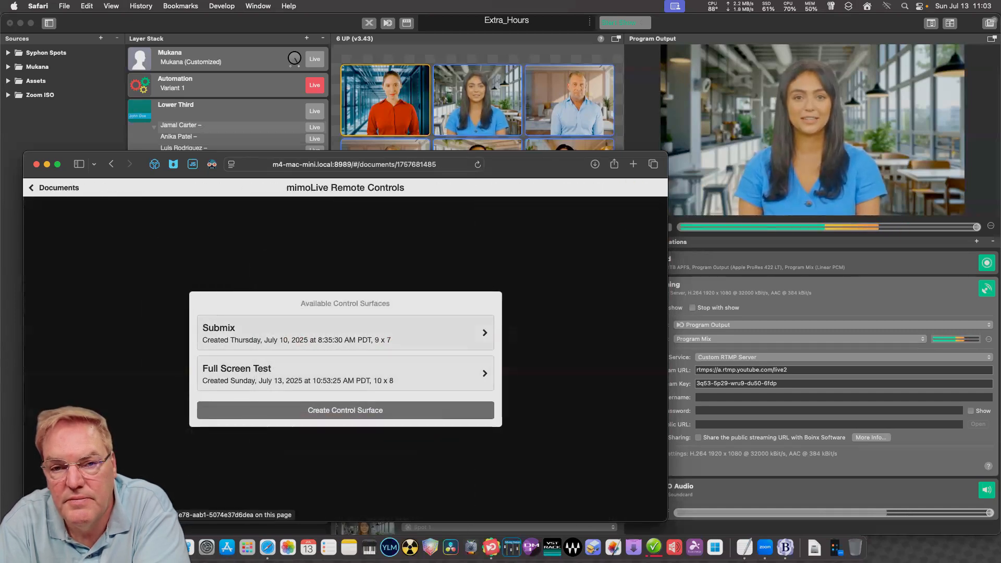
Open the Full Screen Test control surface and delete it, confirming the deletion.
{"action": "left_click", "coordinate": [342, 372]}
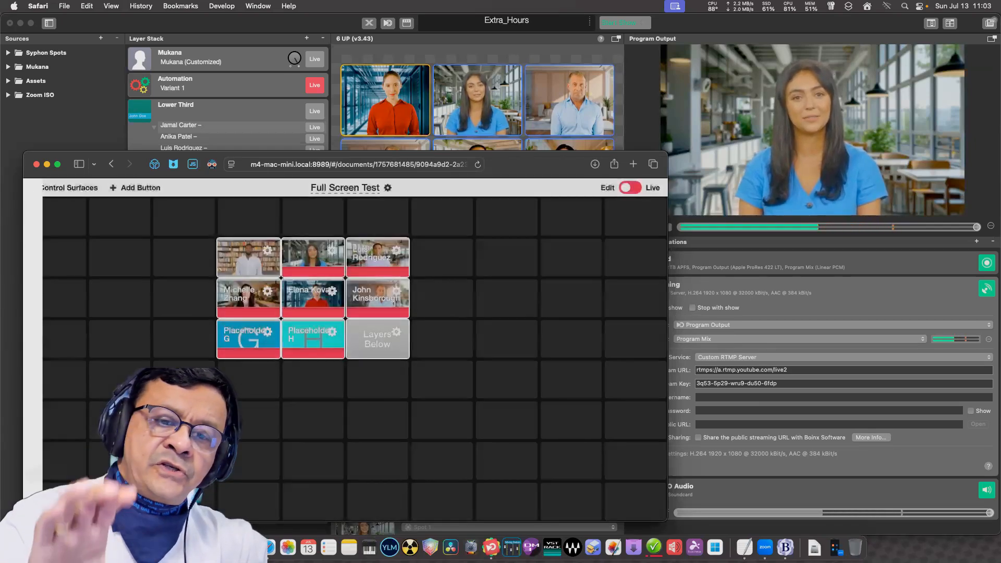
{"action": "left_click", "coordinate": [345, 429]}
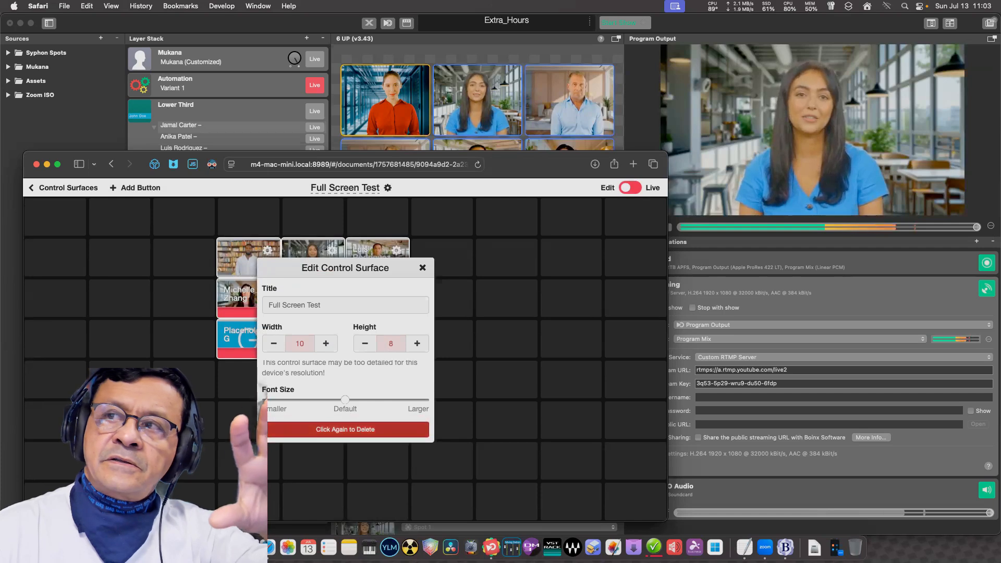
{"action": "left_click", "coordinate": [345, 429]}
Open the Submix control surface and switch it to Edit mode.
{"action": "left_click", "coordinate": [344, 353]}
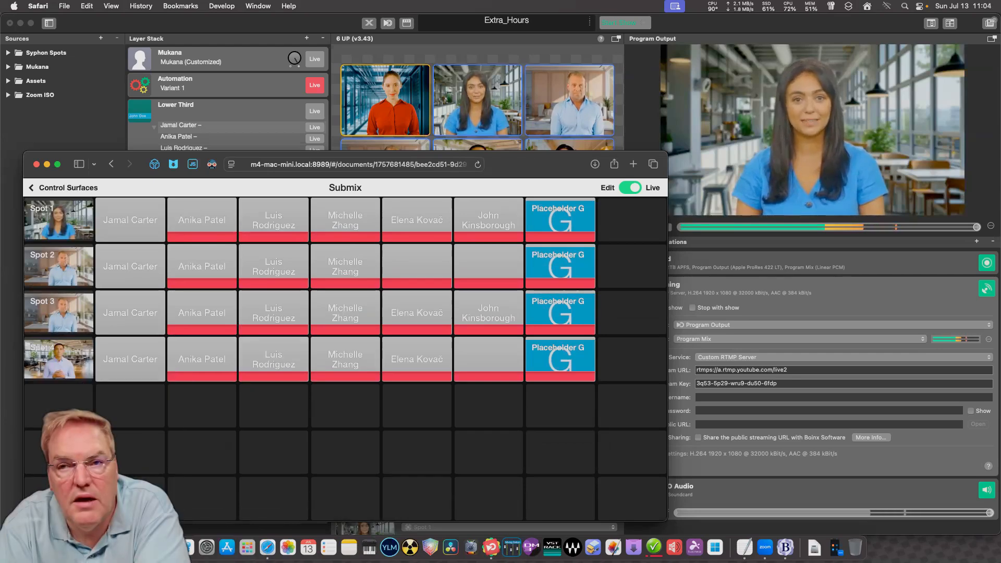
{"action": "left_click", "coordinate": [629, 187]}
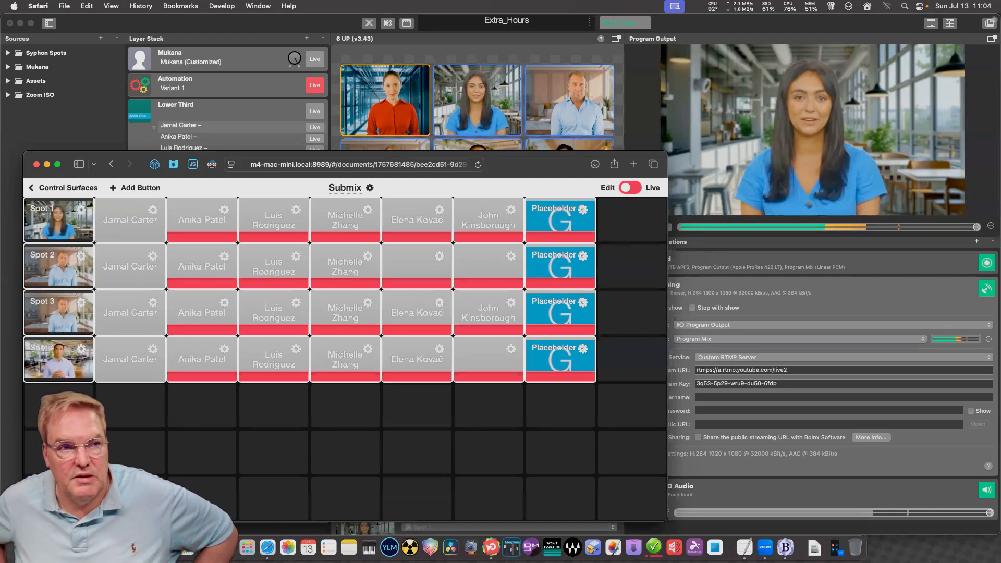
Switch to mimoLive, select the 4 UP layer for preview and return to the Submix surface in Safari.
{"action": "key", "text": "super+Tab"}
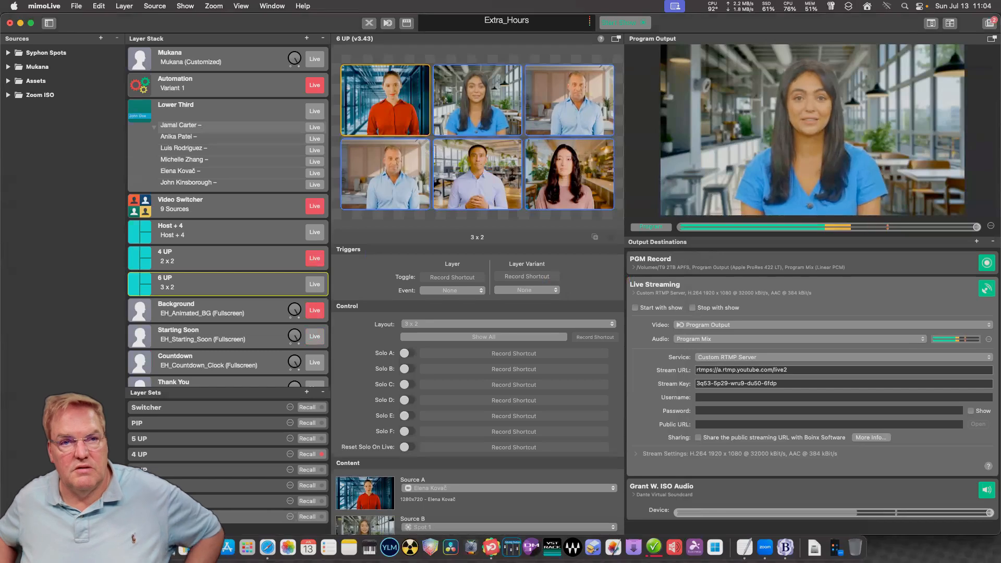
{"action": "left_click", "coordinate": [227, 258]}
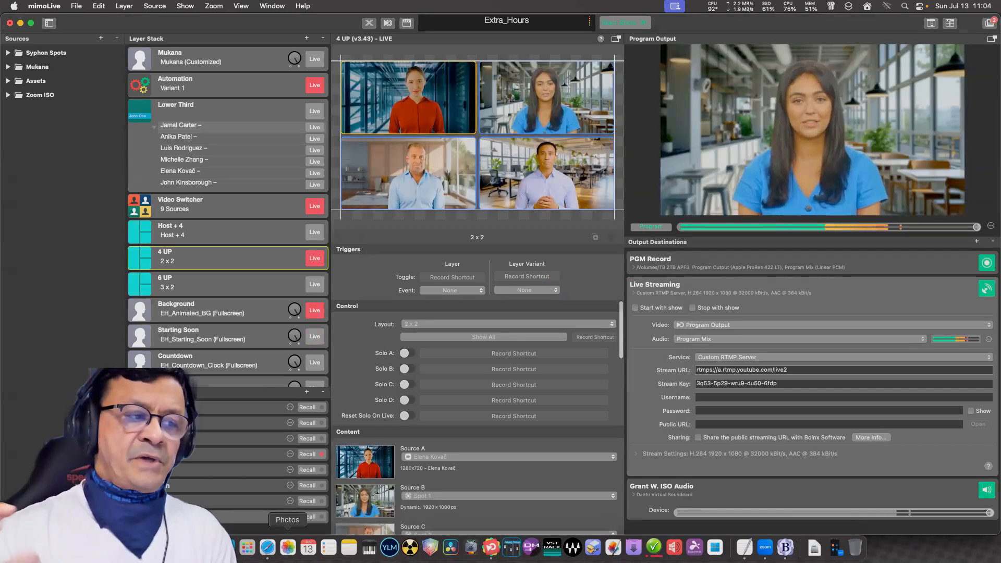
{"action": "key", "text": "super+Tab"}
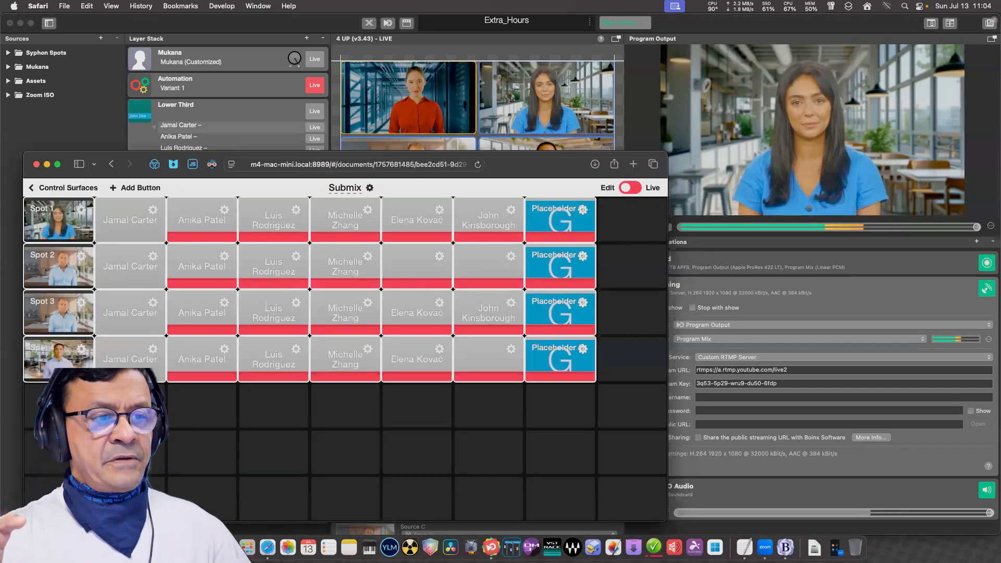
Set the Submix surface to Live mode and move its browser window below the 4 UP layer preview.
{"action": "left_click_drag", "start_coordinate": [536, 164], "coordinate": [556, 222]}
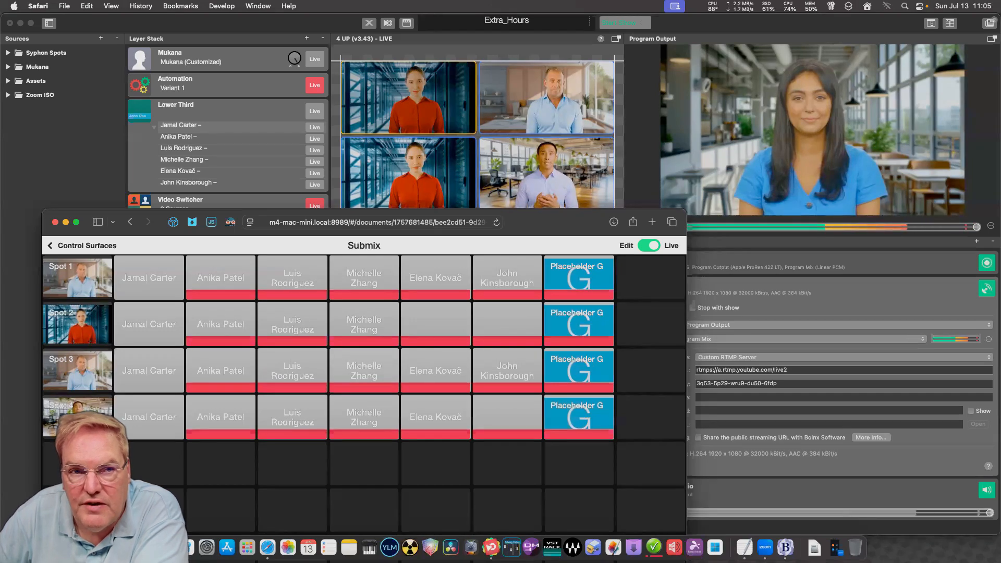
{"action": "mouse_move", "coordinate": [552, 222]}
{"action": "left_mouse_down"}
{"action": "mouse_move", "coordinate": [570, 269]}
{"action": "mouse_move", "coordinate": [560, 212]}
{"action": "left_mouse_up"}
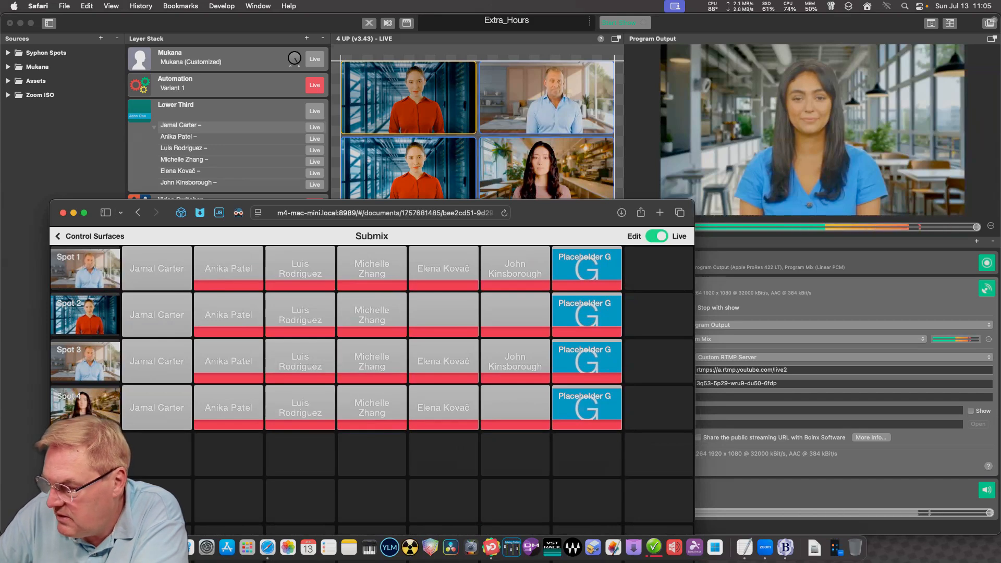
{"action": "left_click_drag", "start_coordinate": [573, 213], "coordinate": [686, 220]}
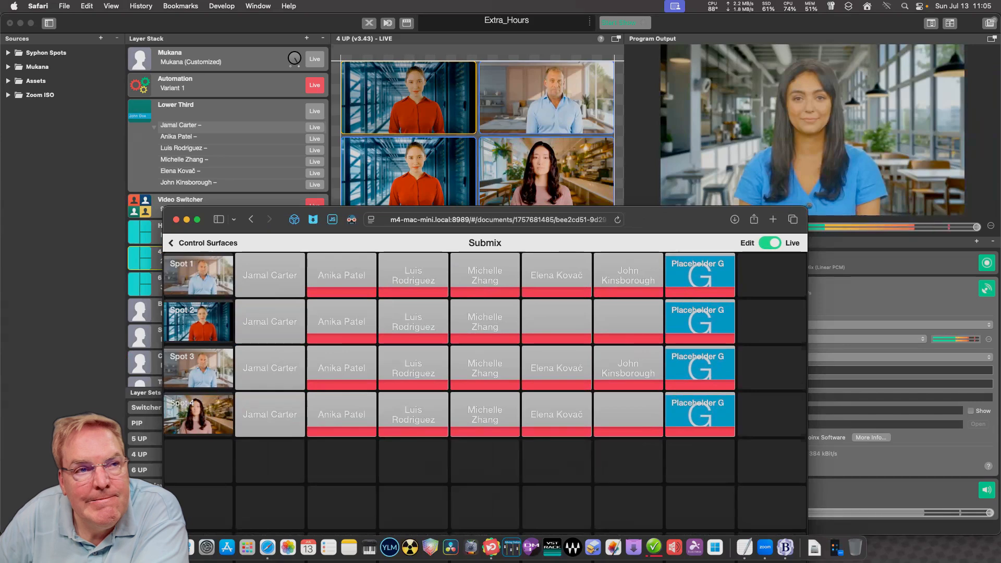
Switch to mimoLive and examine the Spot 1 Syphon layer and the content sources of the Spot 1 switcher layer.
{"action": "key", "text": "super+Tab"}
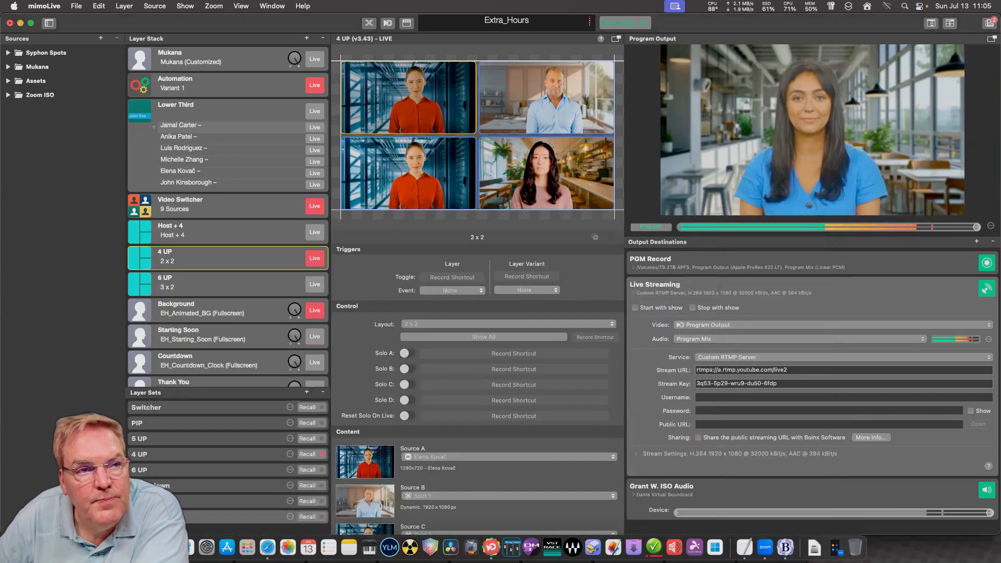
{"action": "scroll", "coordinate": [228, 216], "scroll_direction": "down", "scroll_amount": 15}
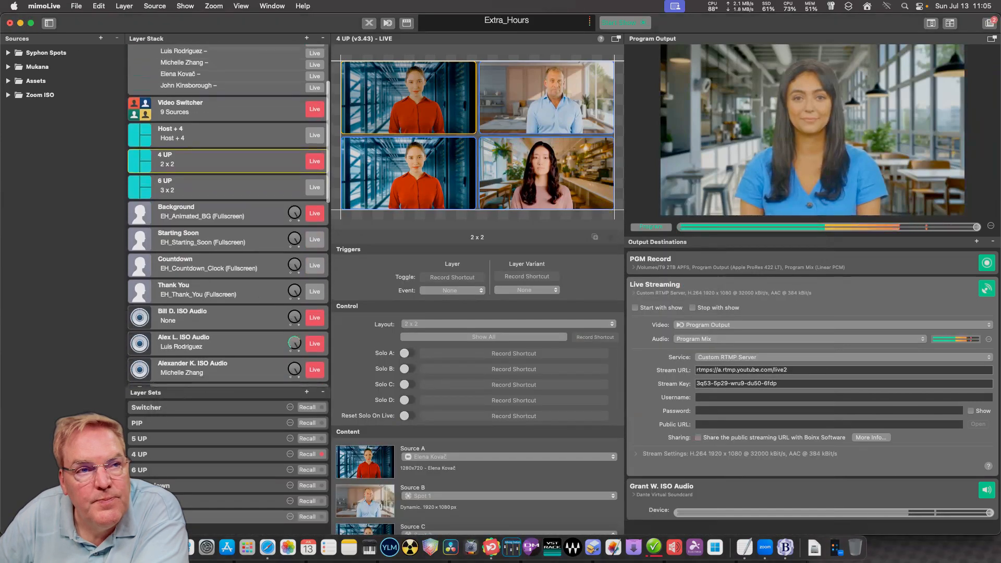
{"action": "left_click", "coordinate": [219, 262]}
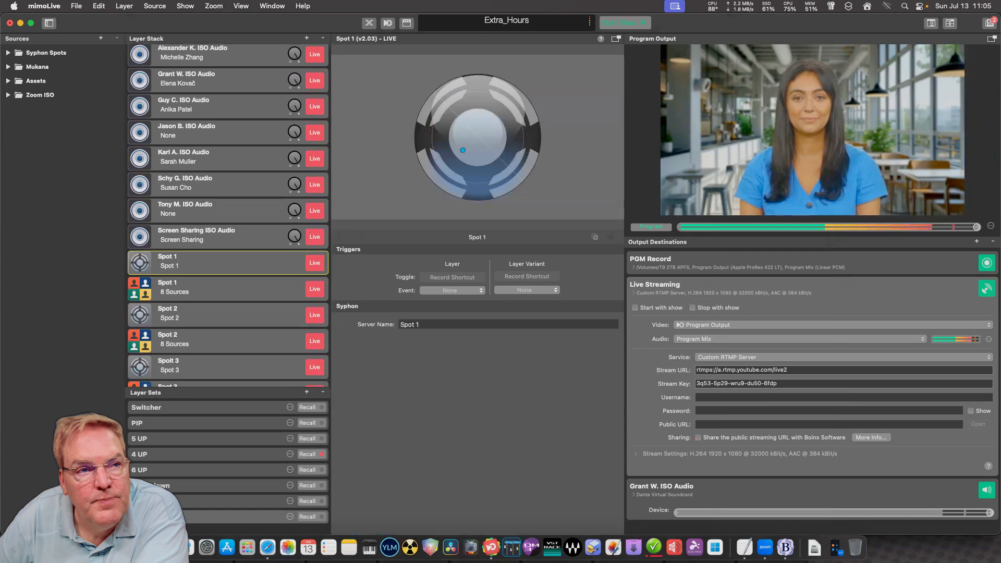
{"action": "left_click", "coordinate": [219, 288]}
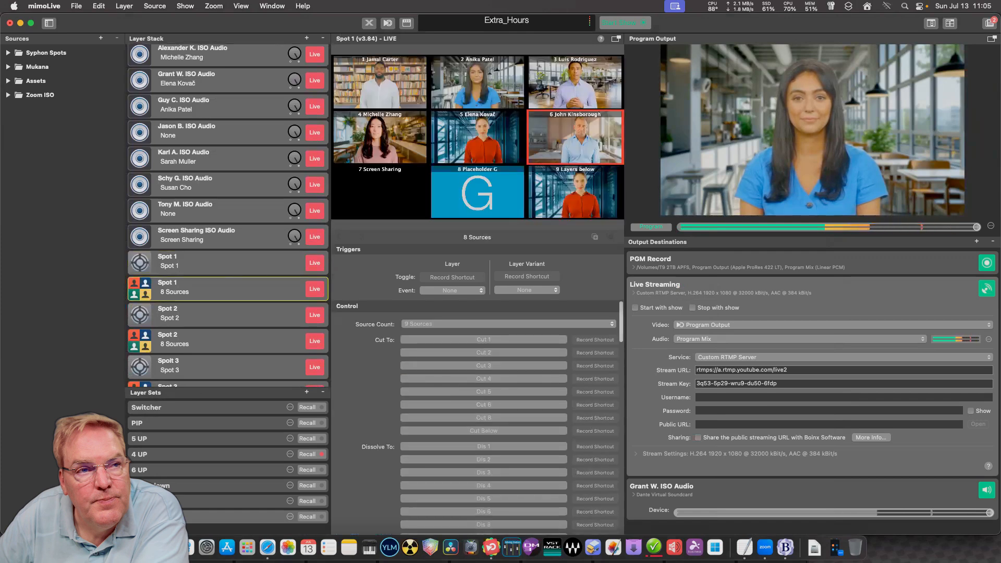
{"action": "scroll", "coordinate": [478, 417], "scroll_direction": "down", "scroll_amount": 8}
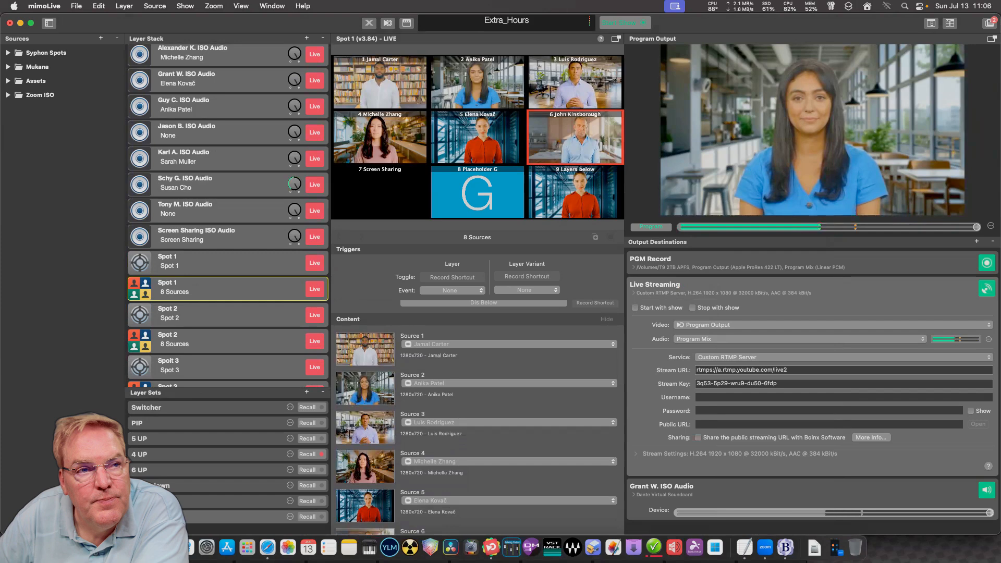
{"action": "scroll", "coordinate": [478, 365], "scroll_direction": "up", "scroll_amount": 6}
{"action": "scroll", "coordinate": [228, 214], "scroll_direction": "up", "scroll_amount": 10}
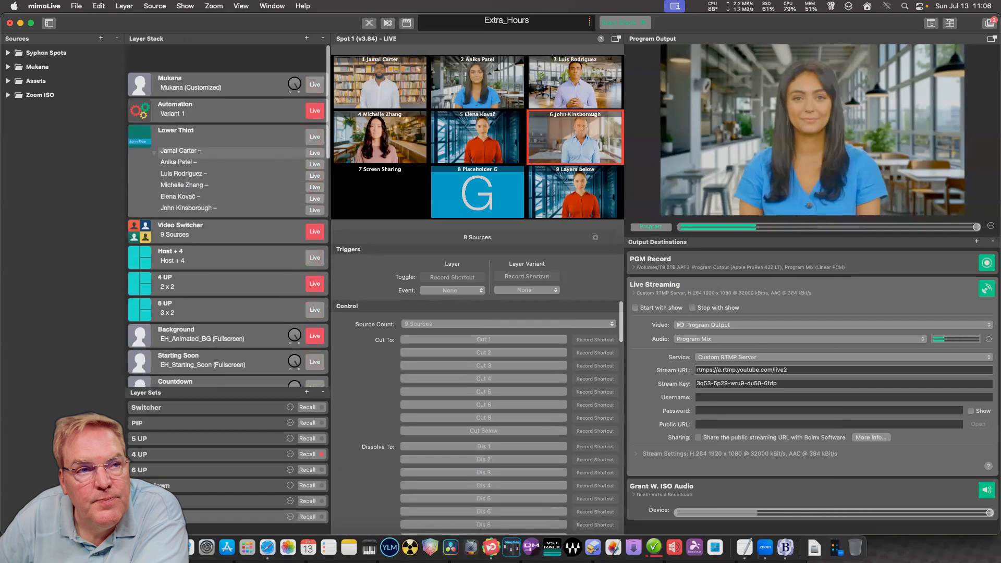
In the 4 UP layer, set source A to the first Zoom ISO participant and source B to the second.
{"action": "left_click", "coordinate": [228, 230]}
{"action": "left_click", "coordinate": [228, 256]}
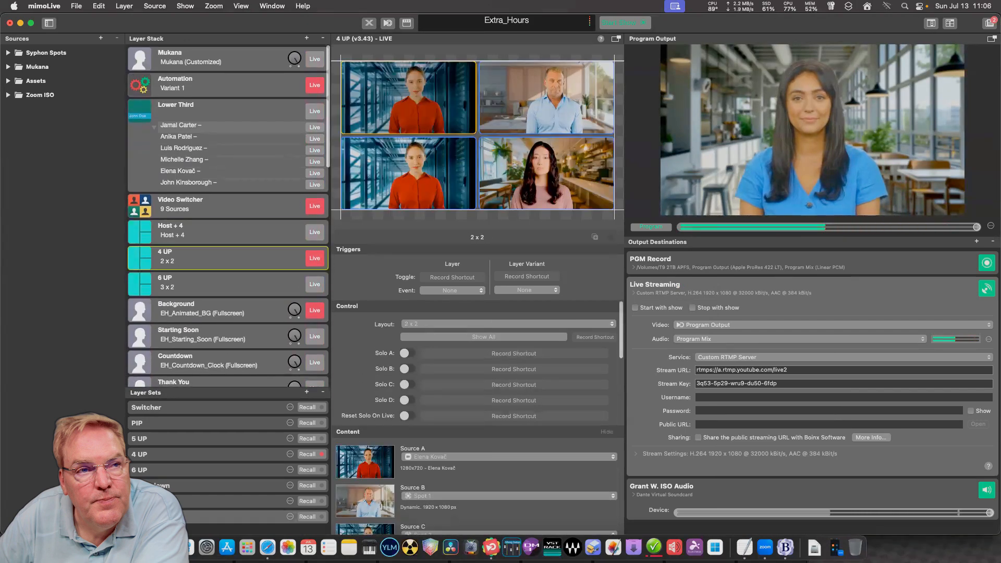
{"action": "scroll", "coordinate": [477, 443], "scroll_direction": "down", "scroll_amount": 3}
{"action": "left_click", "coordinate": [508, 423]}
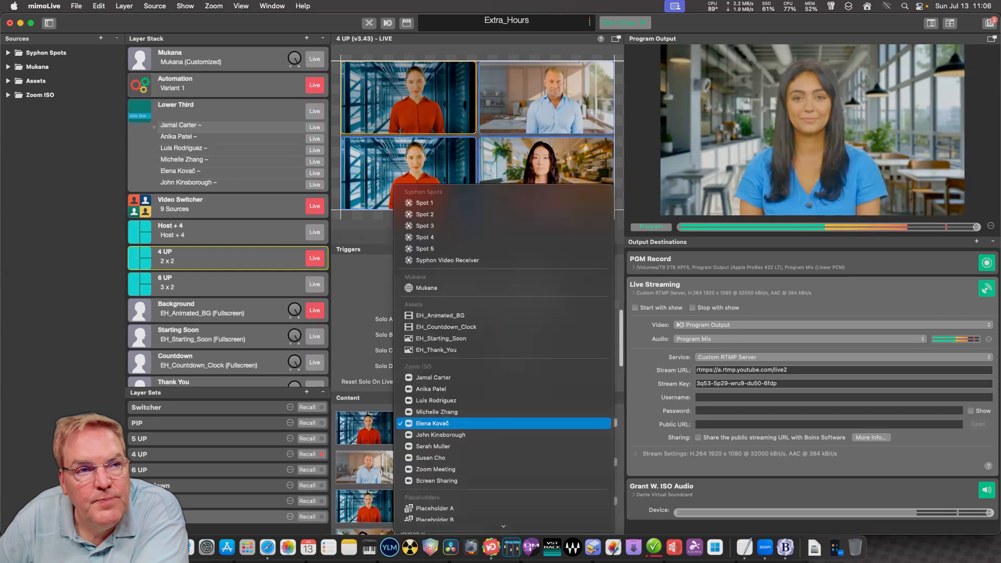
{"action": "left_click", "coordinate": [433, 377]}
{"action": "left_click", "coordinate": [509, 462]}
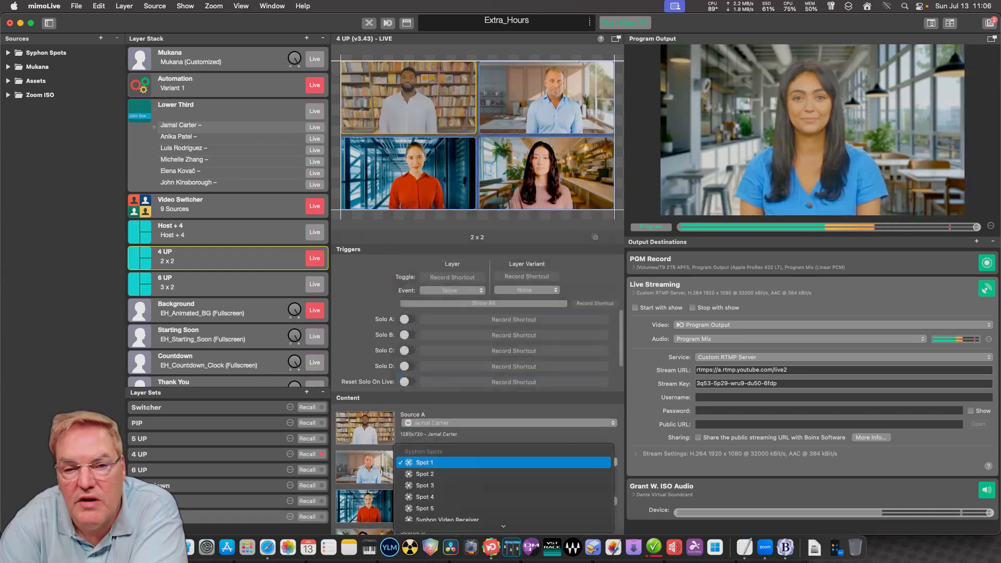
{"action": "scroll", "coordinate": [503, 473], "scroll_direction": "down", "scroll_amount": 10}
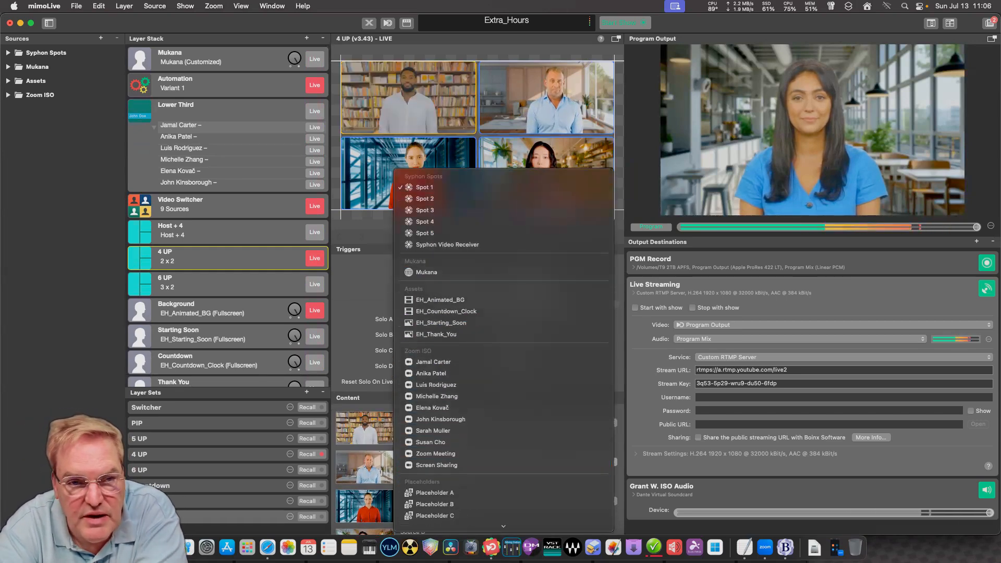
{"action": "left_click", "coordinate": [430, 361]}
Set source C of the 4 UP layer to the third Zoom ISO participant.
{"action": "scroll", "coordinate": [477, 417], "scroll_direction": "down", "scroll_amount": 3}
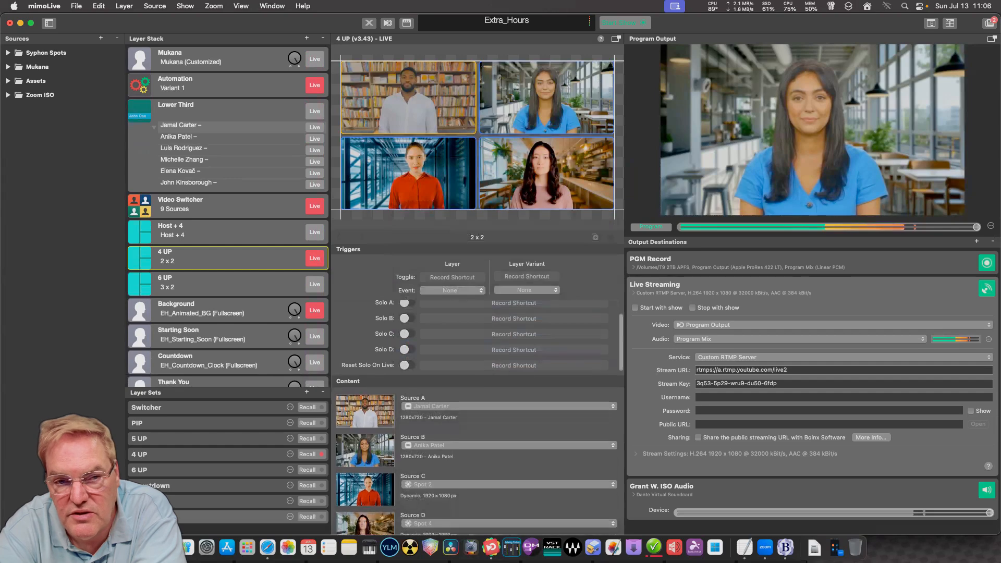
{"action": "left_click", "coordinate": [509, 388]}
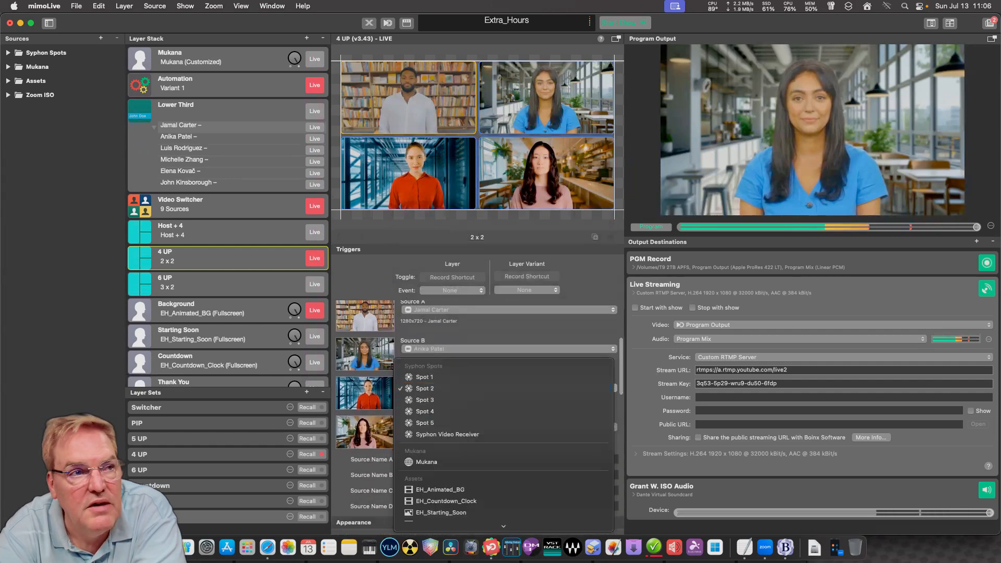
{"action": "scroll", "coordinate": [503, 501], "scroll_direction": "down", "scroll_amount": 1}
{"action": "scroll", "coordinate": [503, 469], "scroll_direction": "down", "scroll_amount": 8}
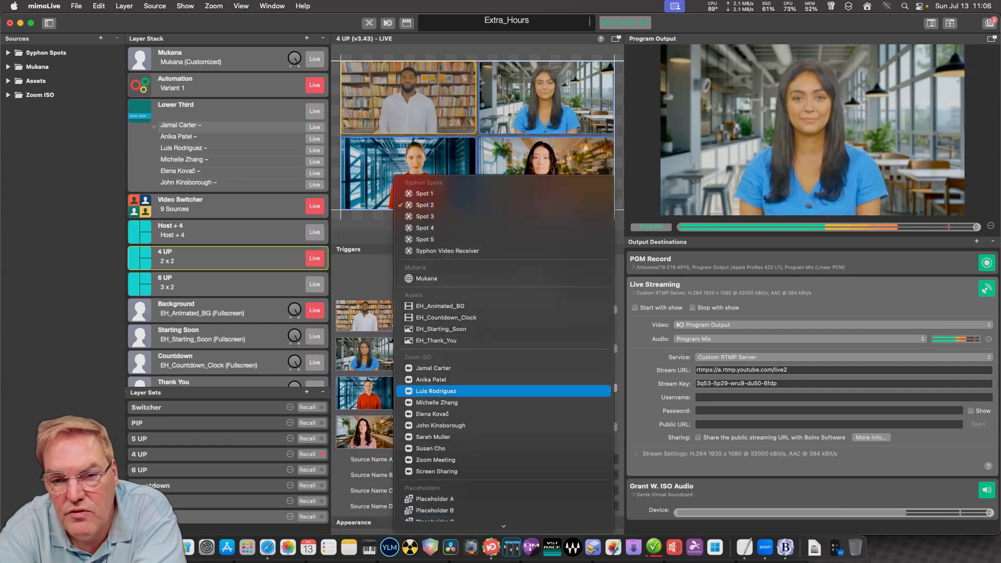
{"action": "left_click", "coordinate": [436, 391]}
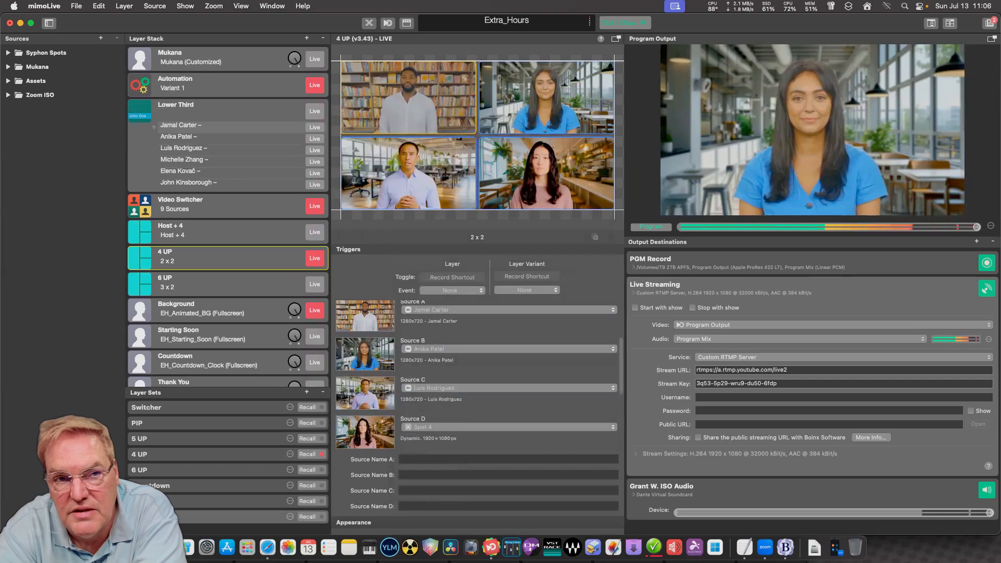
Set source D of the 4 UP layer to the fourth Zoom ISO participant.
{"action": "left_click", "coordinate": [509, 427]}
{"action": "scroll", "coordinate": [432, 481], "scroll_direction": "down", "scroll_amount": 8}
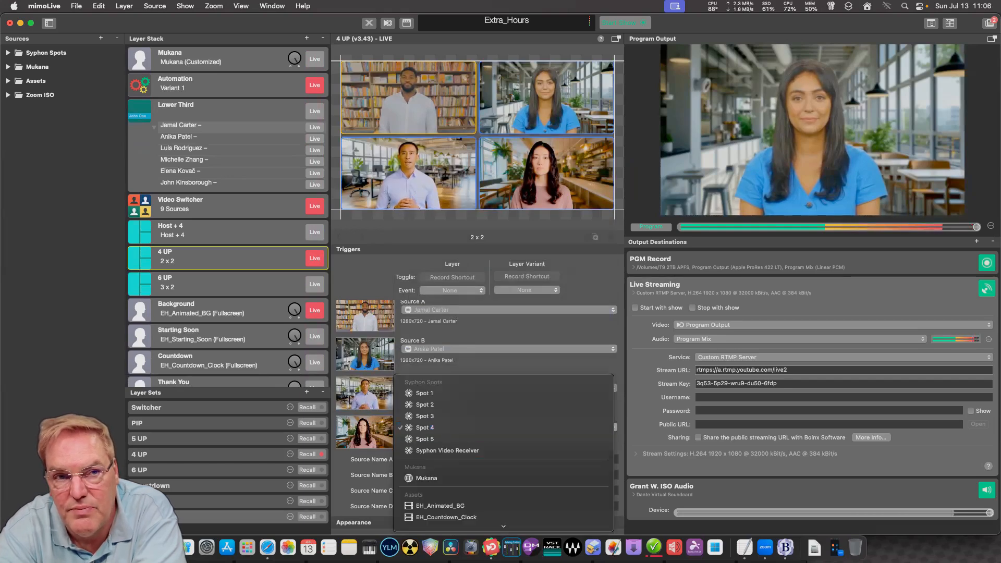
{"action": "scroll", "coordinate": [433, 404], "scroll_direction": "down", "scroll_amount": 3}
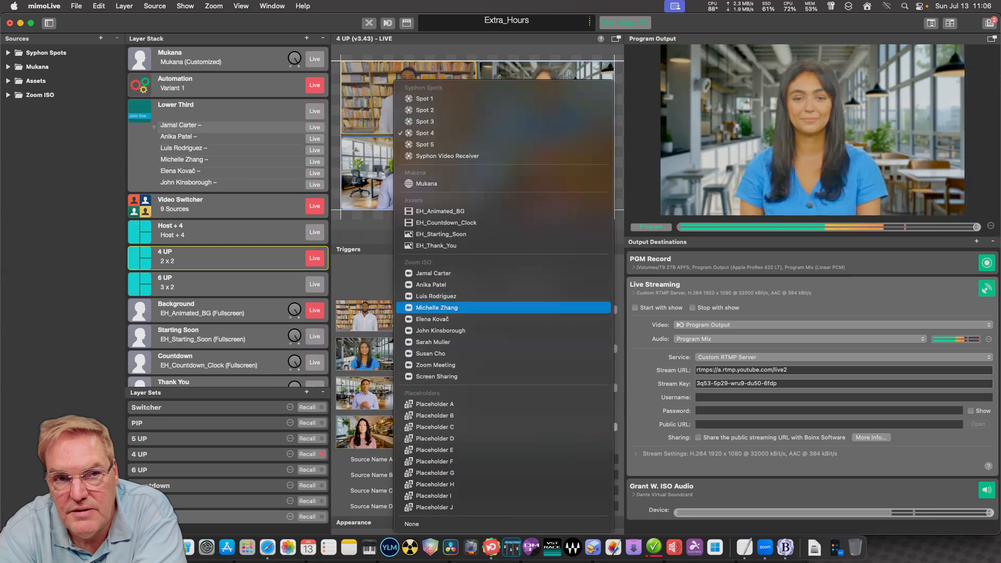
{"action": "left_click", "coordinate": [436, 308]}
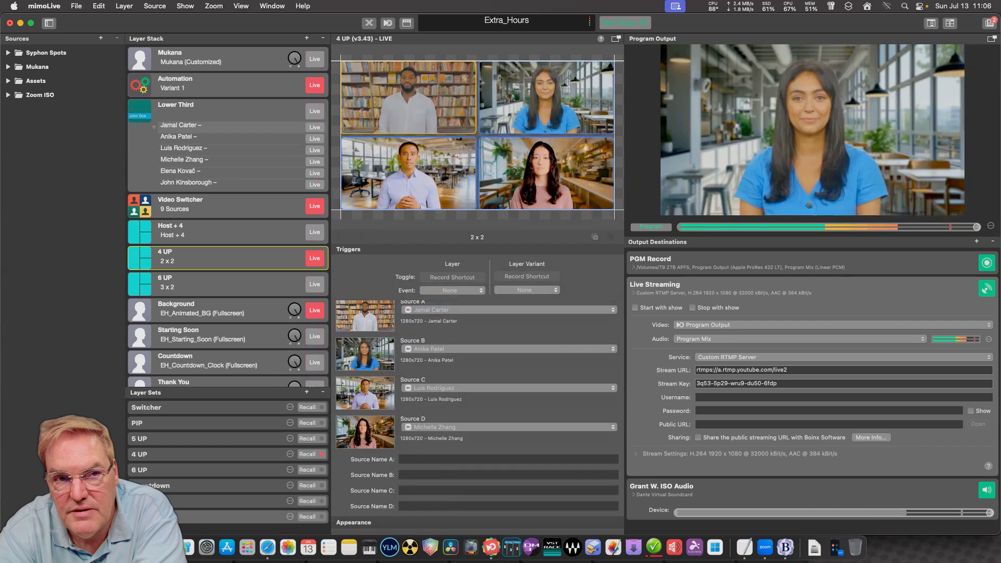
Leave source A of the 4 UP layer as it is and set source B to Spot 2.
{"action": "left_click", "coordinate": [508, 310]}
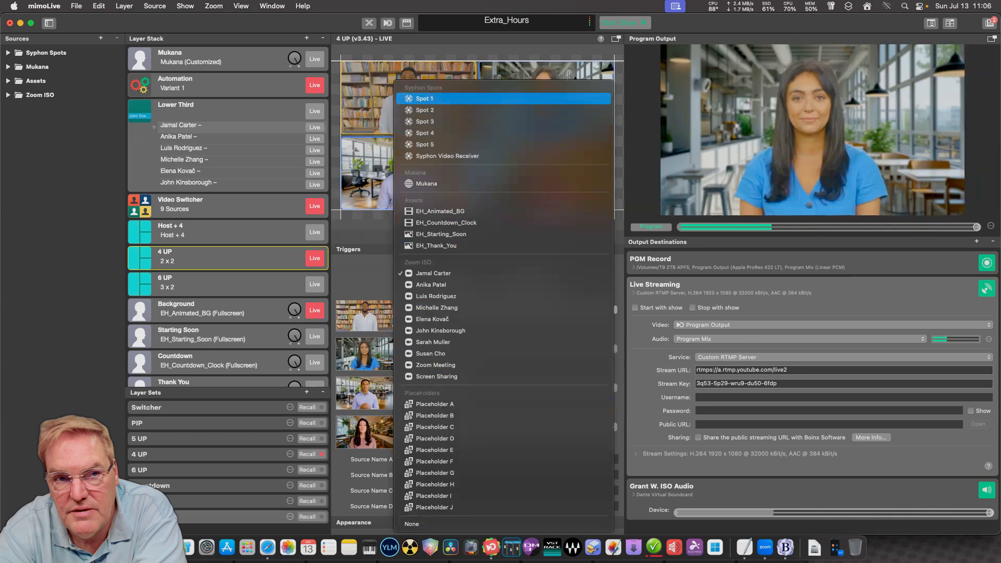
{"action": "key", "text": "Escape"}
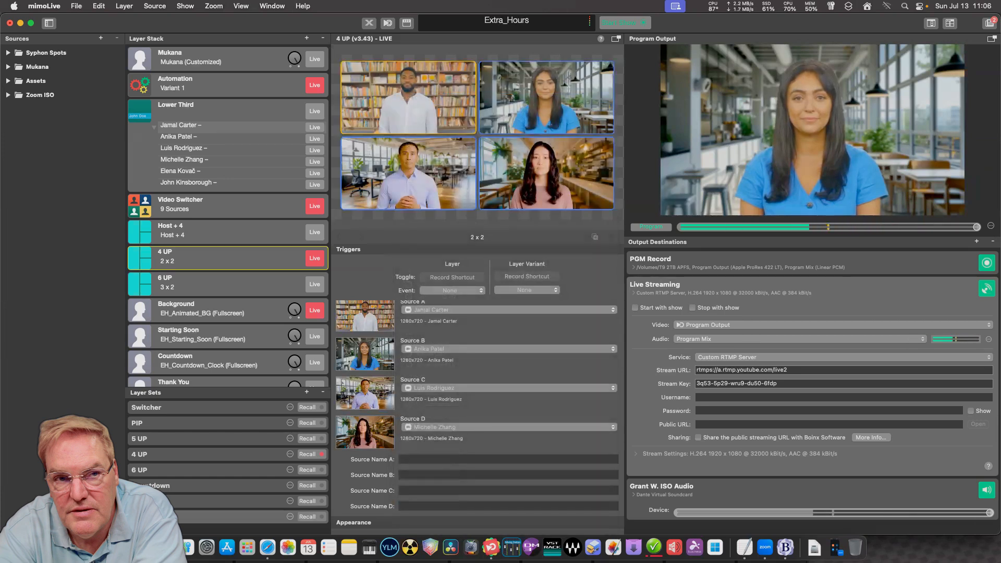
{"action": "left_click", "coordinate": [508, 348]}
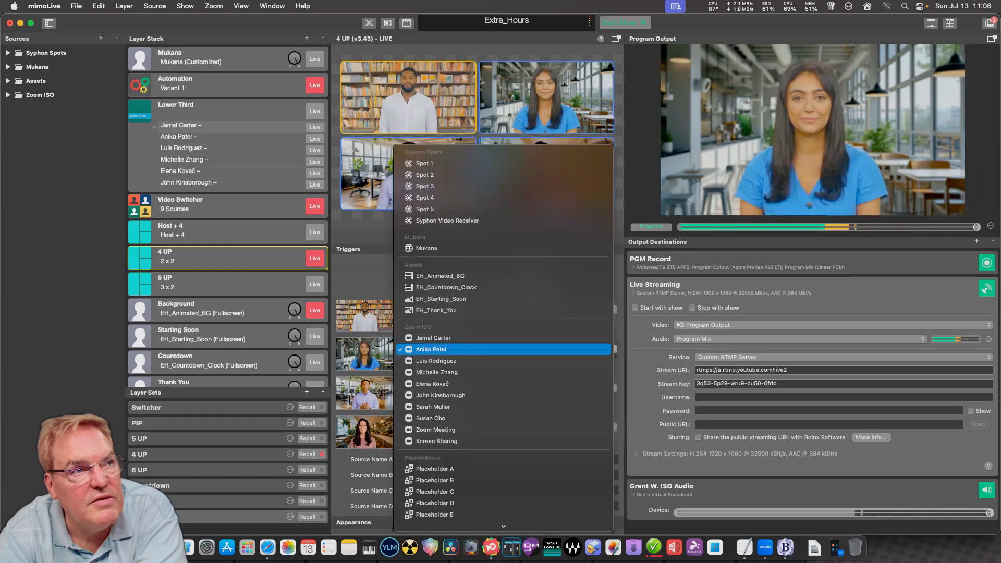
{"action": "left_click", "coordinate": [425, 175]}
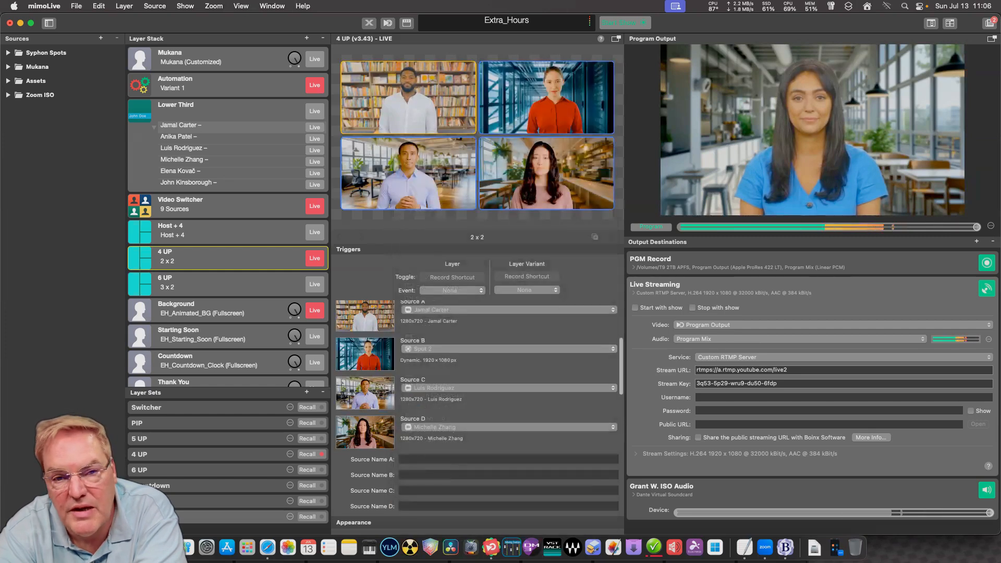
Set source C of the 4 UP layer to Spot 3 and try to set source D to Spot 4.
{"action": "left_click", "coordinate": [508, 388]}
{"action": "left_click", "coordinate": [427, 215]}
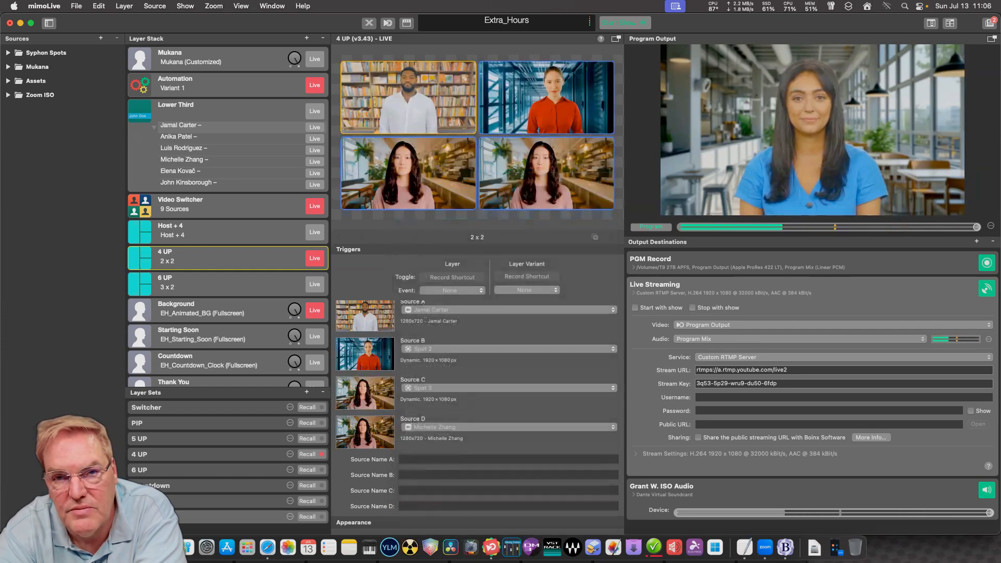
{"action": "left_click", "coordinate": [508, 426]}
{"action": "left_click", "coordinate": [424, 253]}
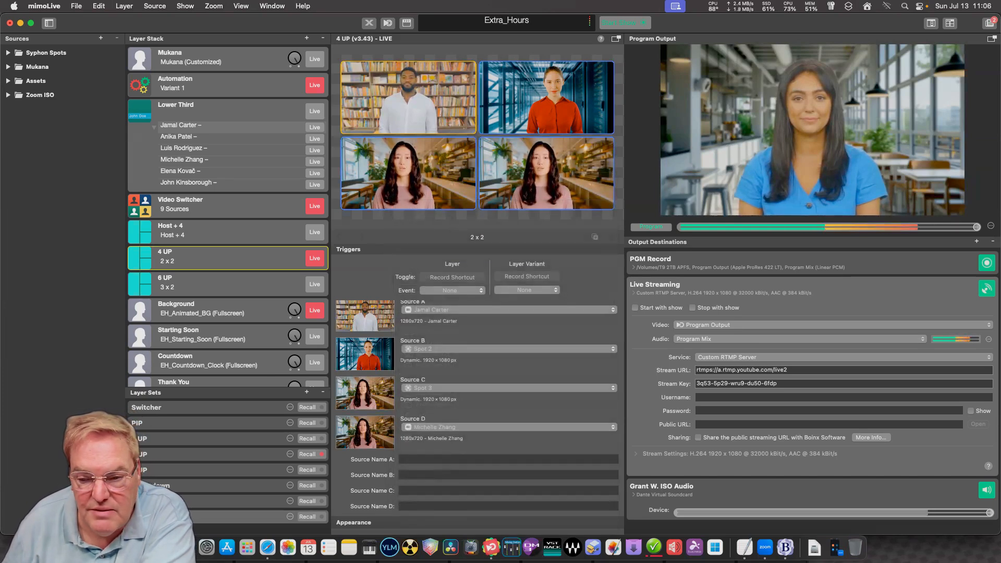
Visit the Submix surface in Safari, then return to mimoLive and set source A of the 4 UP layer to Spot 1.
{"action": "left_click", "coordinate": [268, 547]}
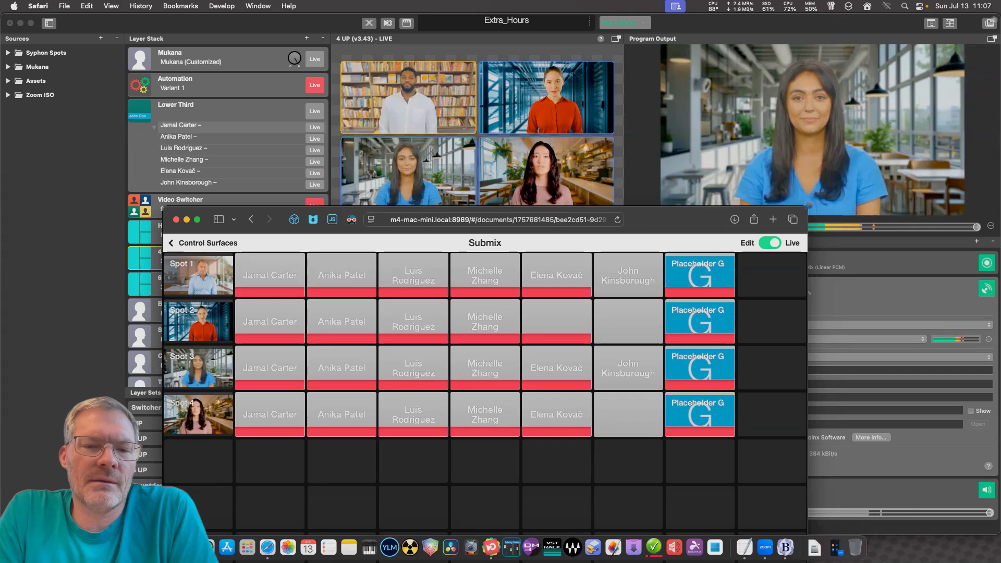
{"action": "key", "text": "super+Tab"}
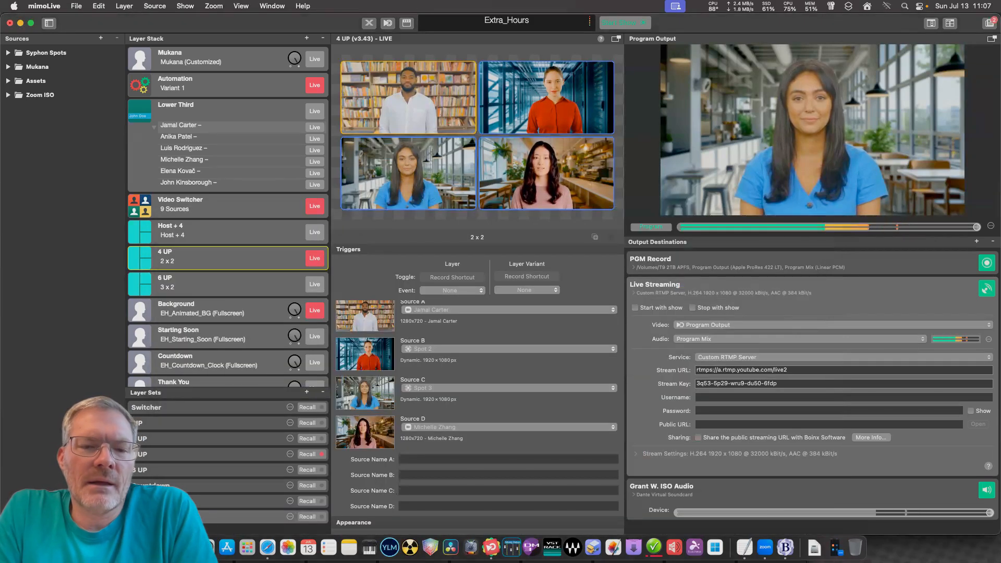
{"action": "left_click", "coordinate": [508, 310]}
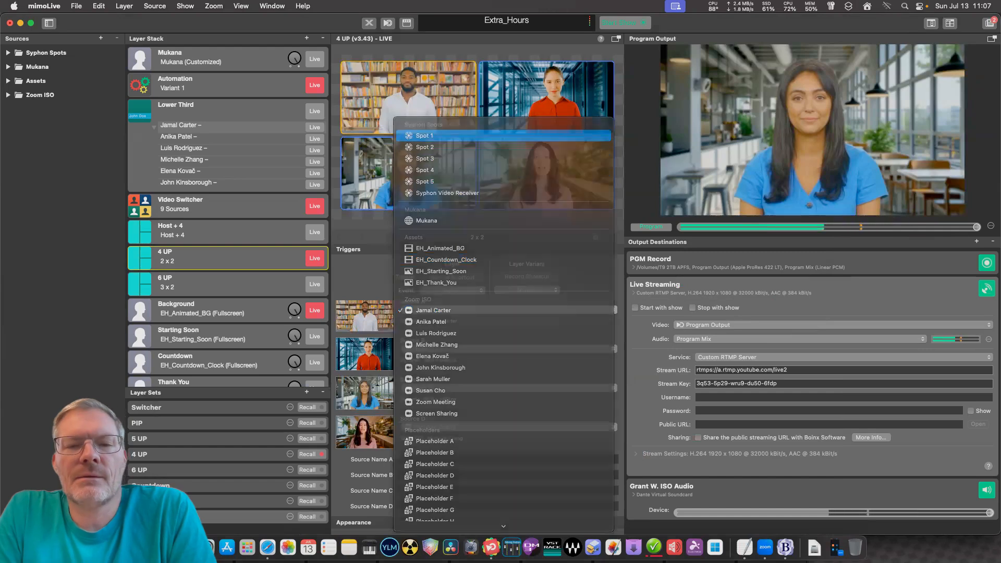
{"action": "left_click", "coordinate": [448, 136]}
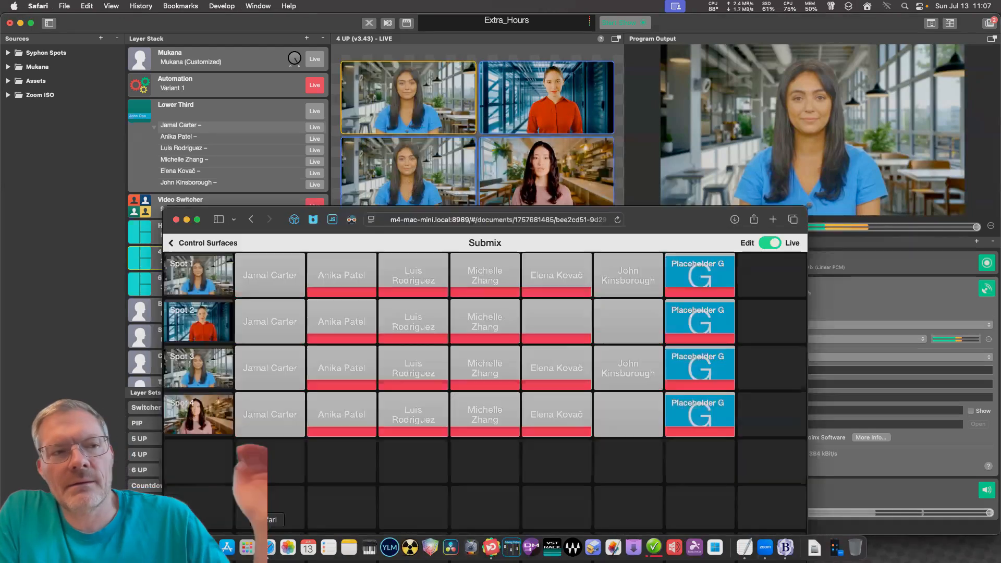
Check the Submix surface in Safari, then switch back to mimoLive and select the 6 UP layer.
{"action": "left_click", "coordinate": [267, 547]}
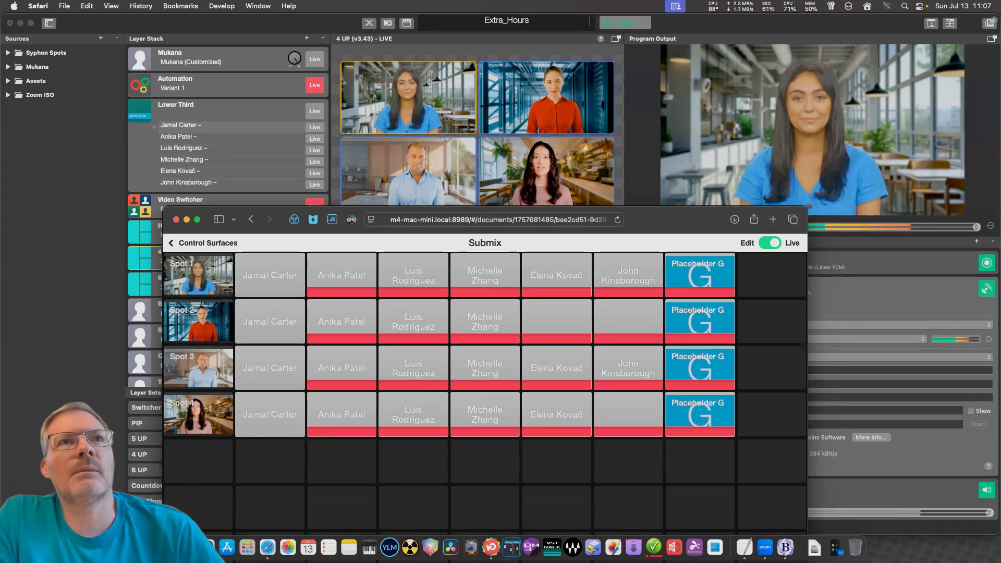
{"action": "key", "text": "super+Tab"}
{"action": "left_click", "coordinate": [228, 284]}
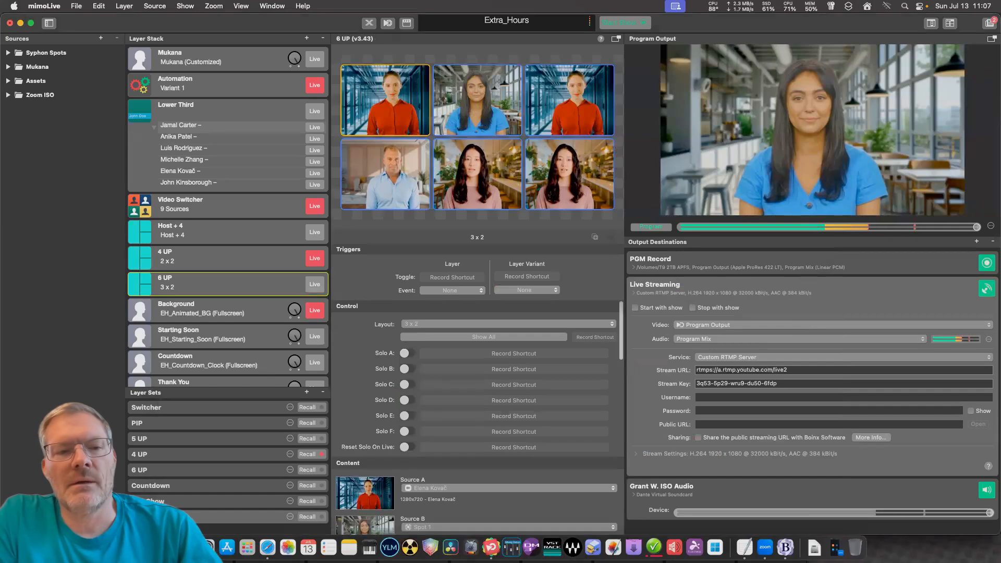
Set source A of the 6 UP layer to Spot 1, source B to Spot 2 and source C to Spot 3.
{"action": "scroll", "coordinate": [477, 417], "scroll_direction": "down", "scroll_amount": 5}
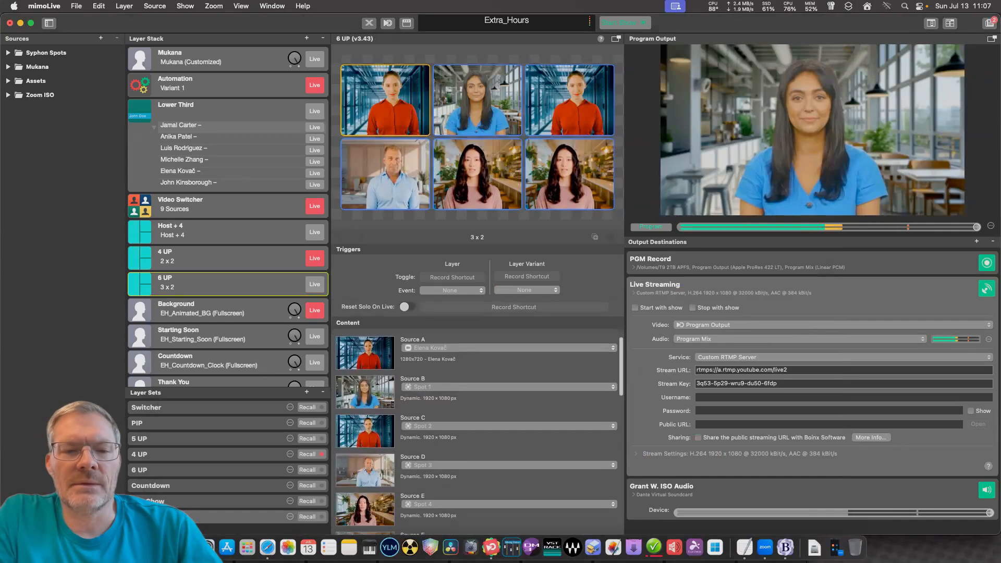
{"action": "left_click", "coordinate": [508, 348]}
{"action": "left_click", "coordinate": [501, 128]}
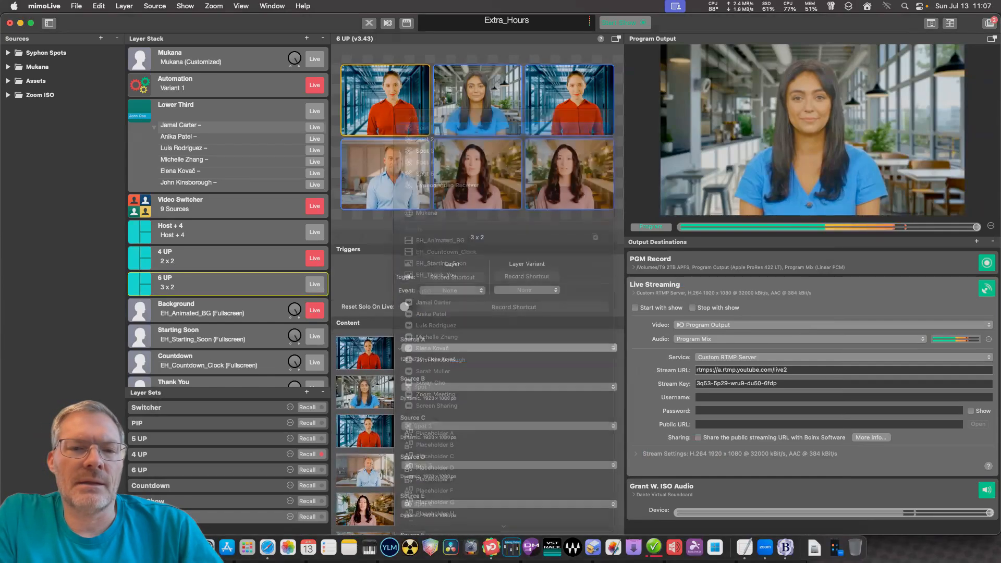
{"action": "left_click", "coordinate": [508, 386]}
{"action": "left_click", "coordinate": [500, 398]}
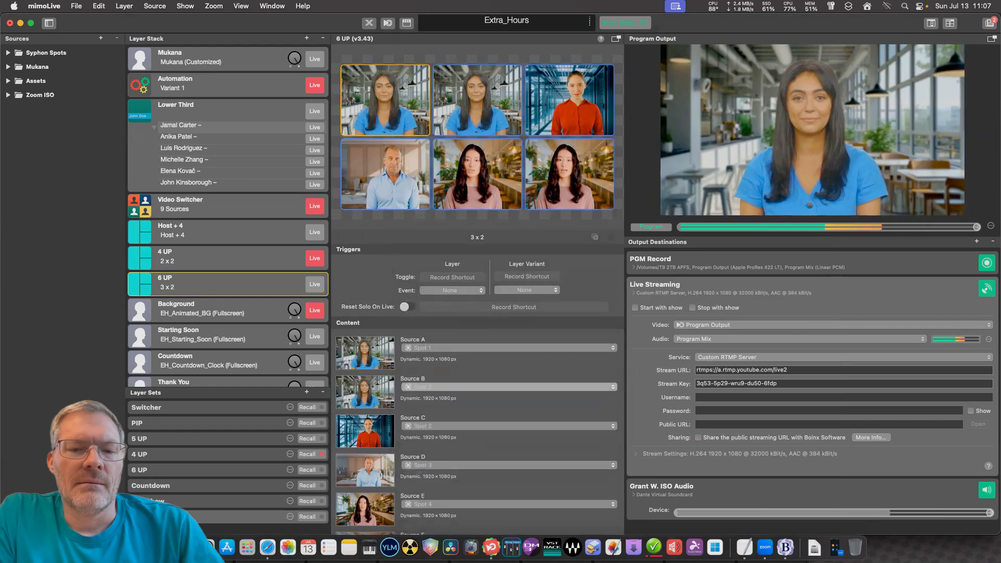
{"action": "left_click", "coordinate": [508, 426]}
{"action": "left_click", "coordinate": [500, 438]}
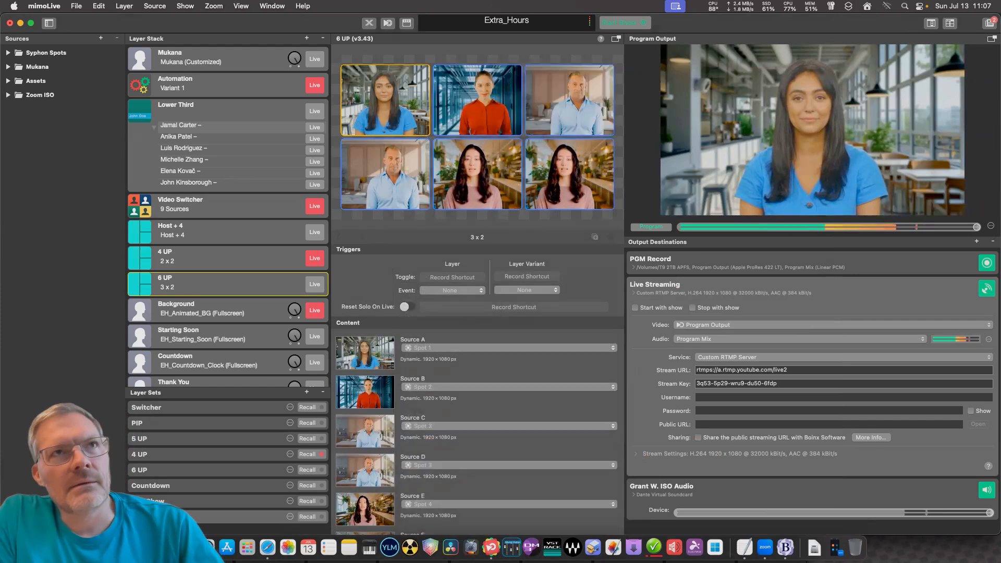
Set source D of the 6 UP layer to Spot 4 and source E to Spot 5.
{"action": "left_click", "coordinate": [508, 464]}
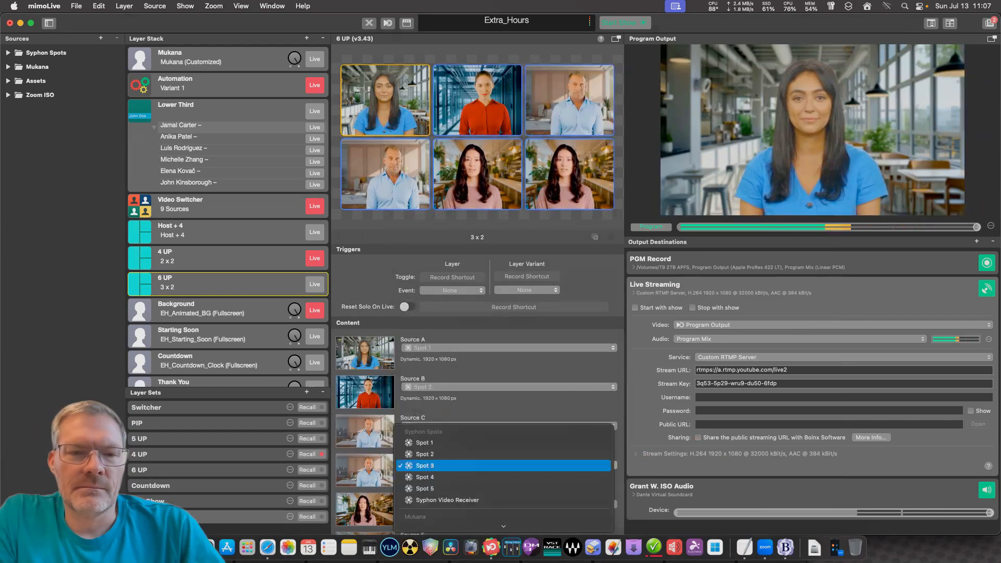
{"action": "left_click", "coordinate": [425, 466]}
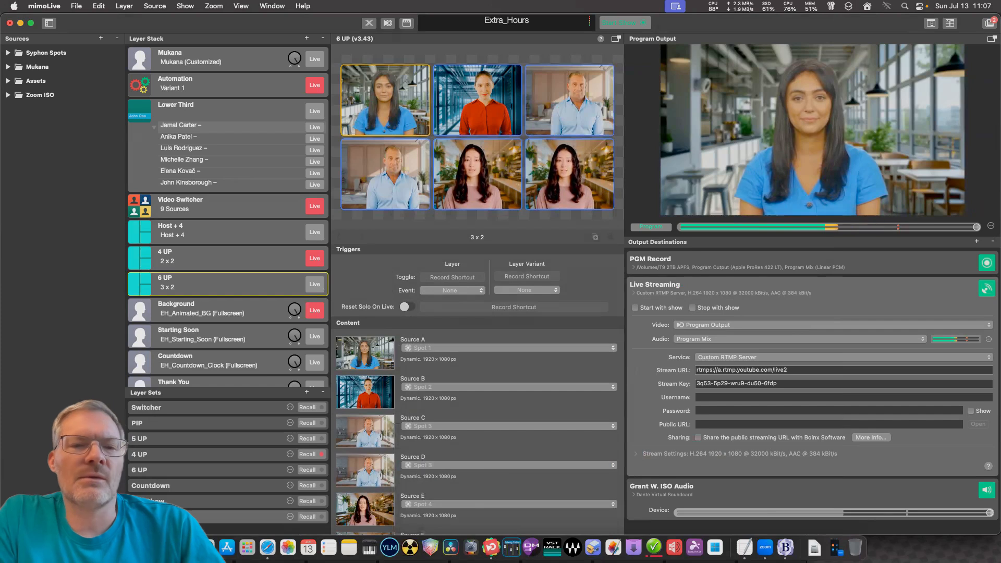
{"action": "left_click", "coordinate": [508, 465]}
{"action": "left_click", "coordinate": [424, 475]}
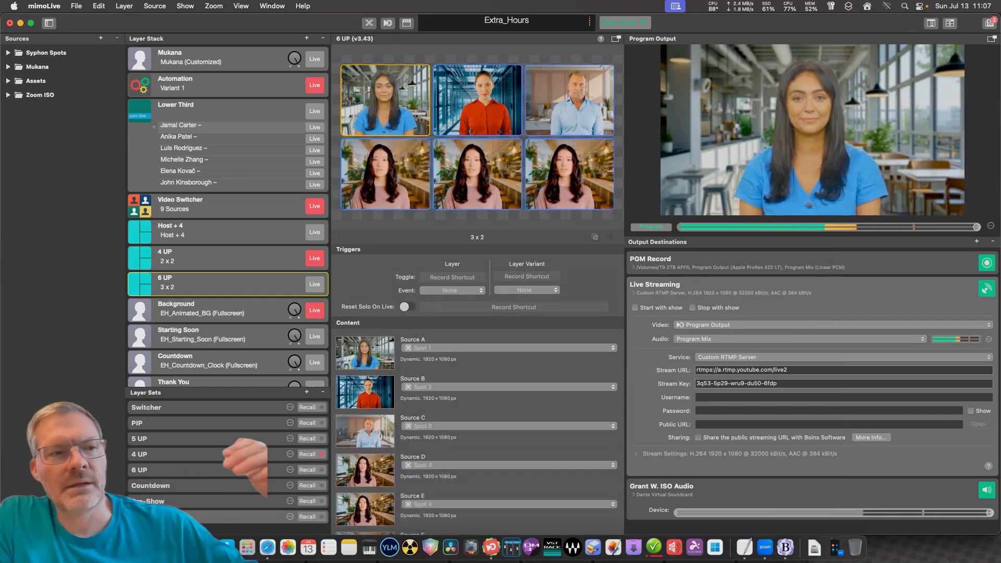
{"action": "left_click", "coordinate": [508, 504]}
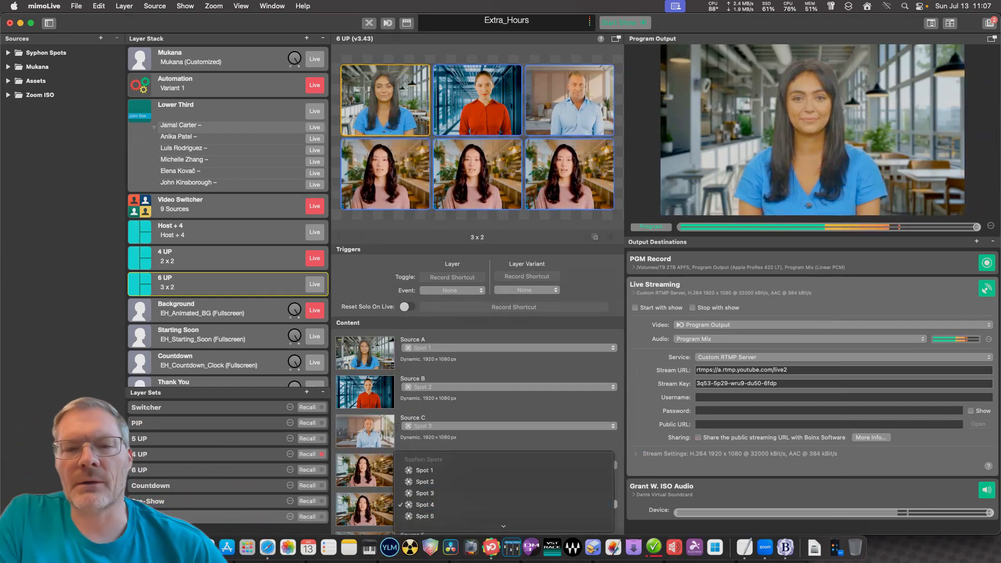
{"action": "left_click", "coordinate": [424, 515]}
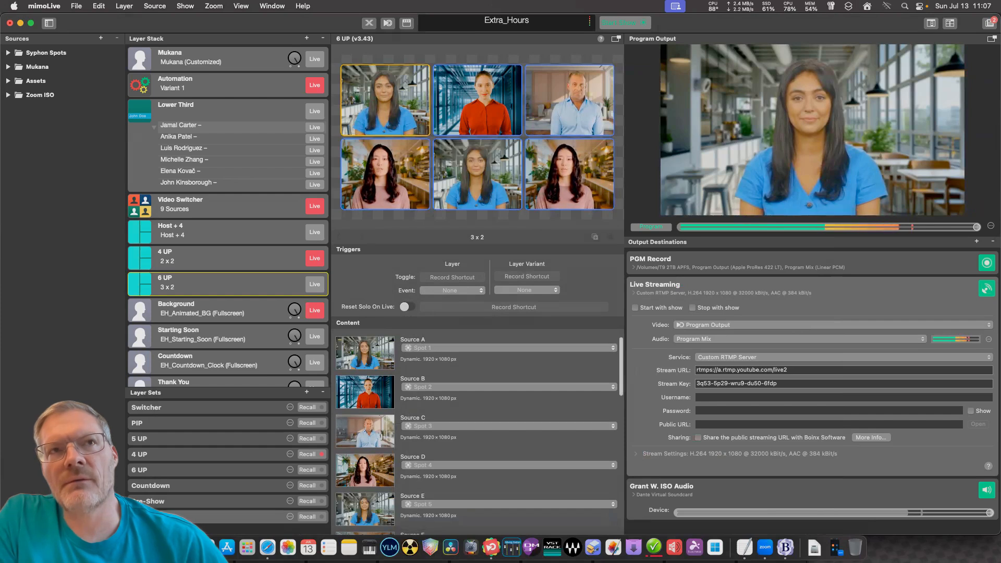
Expand the Syphon Spots source group and rename its Syphon Video Receiver source as Spot 6.
{"action": "scroll", "coordinate": [477, 425], "scroll_direction": "down", "scroll_amount": 3}
{"action": "scroll", "coordinate": [477, 417], "scroll_direction": "down", "scroll_amount": 1}
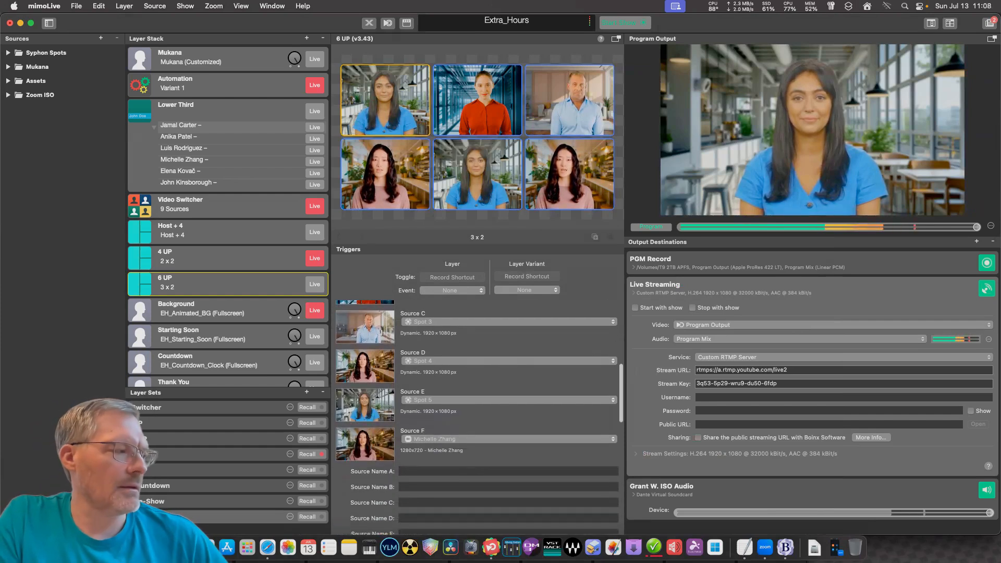
{"action": "left_click", "coordinate": [8, 53]}
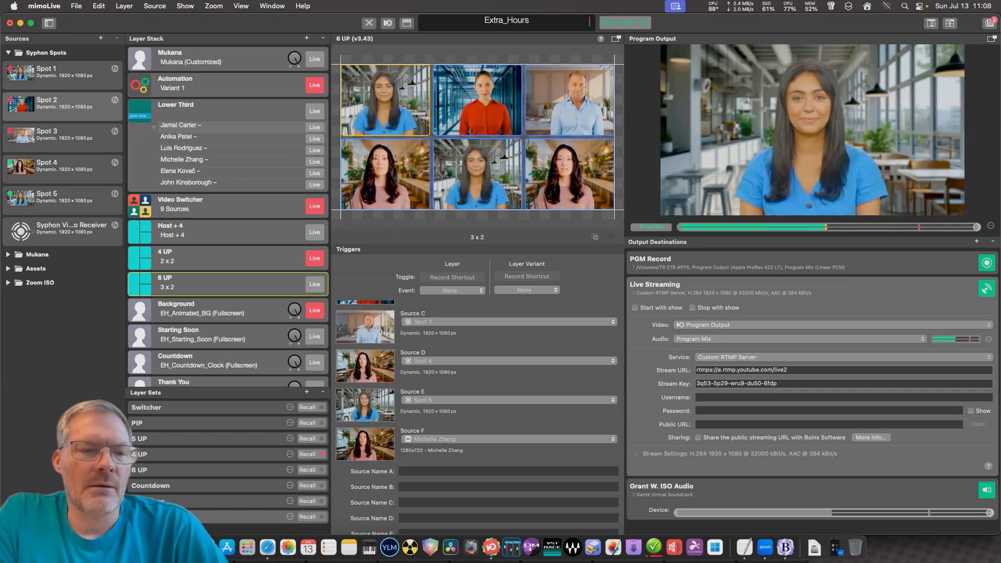
{"action": "scroll", "coordinate": [228, 213], "scroll_direction": "down", "scroll_amount": 15}
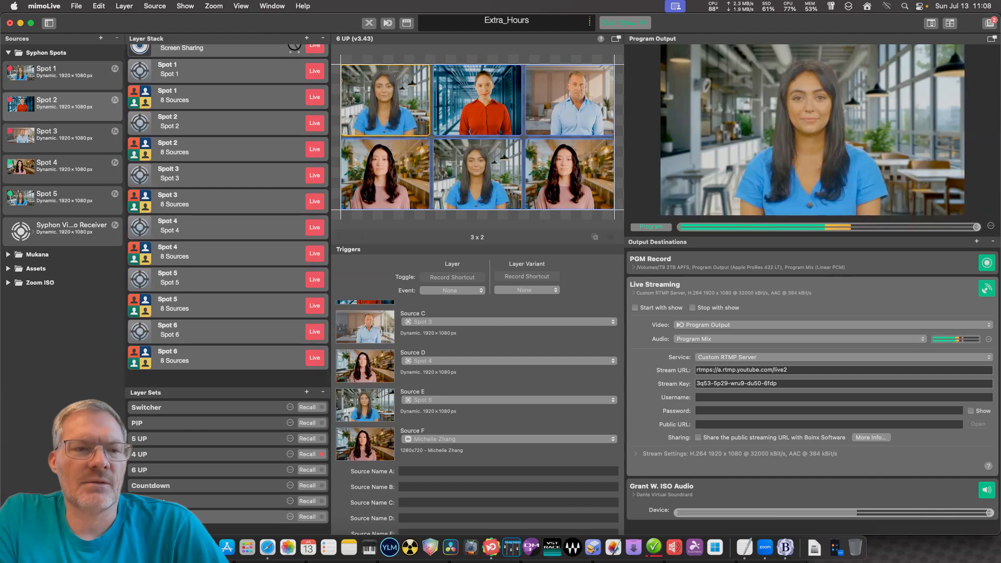
{"action": "right_click", "coordinate": [68, 207]}
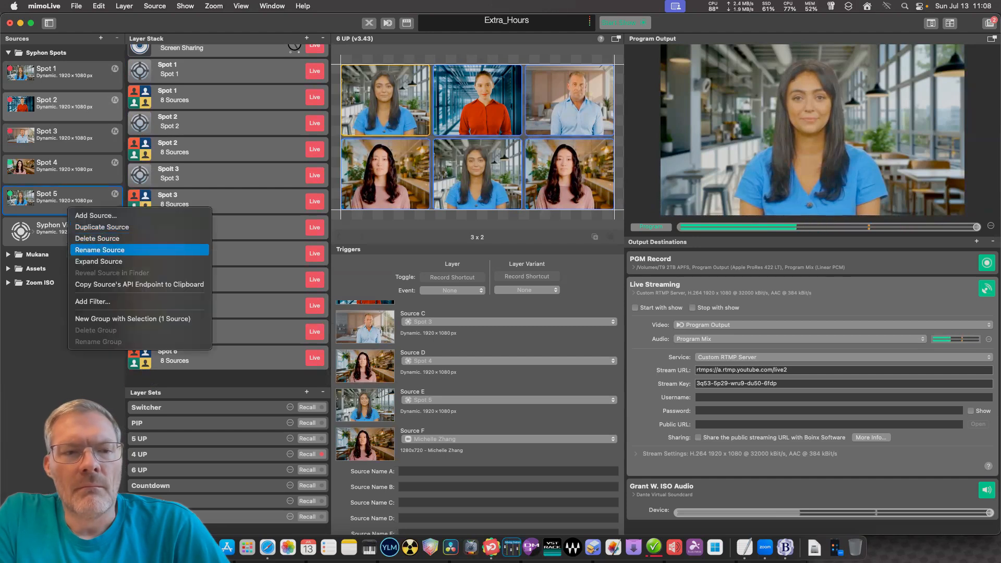
{"action": "key", "text": "Escape"}
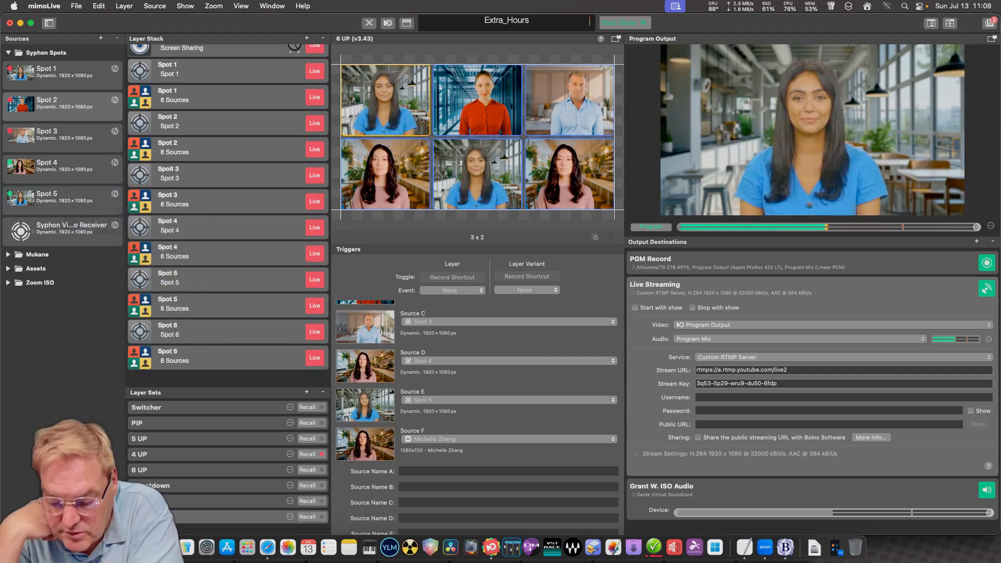
{"action": "left_click", "coordinate": [62, 229]}
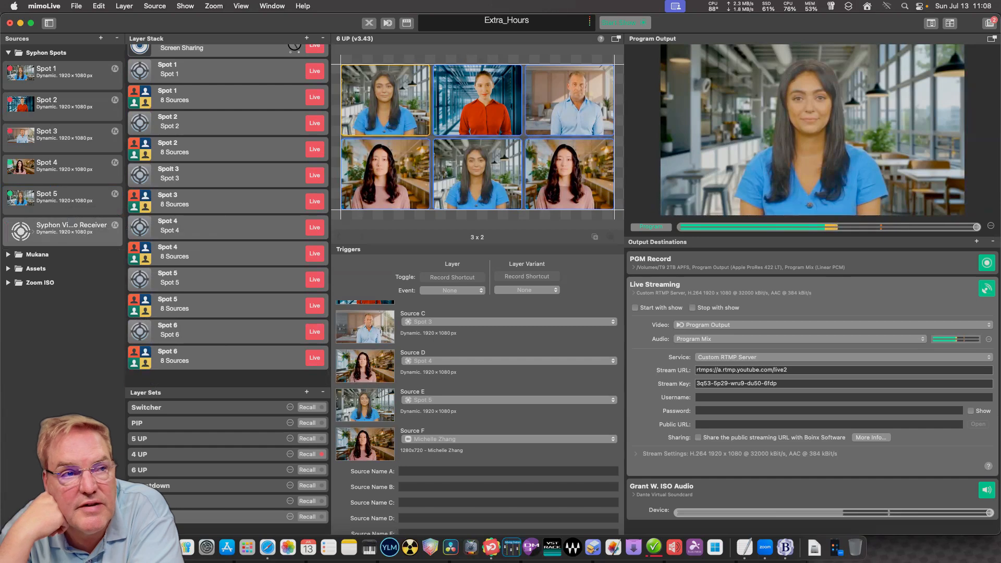
{"action": "right_click", "coordinate": [76, 224]}
{"action": "left_click", "coordinate": [104, 264]}
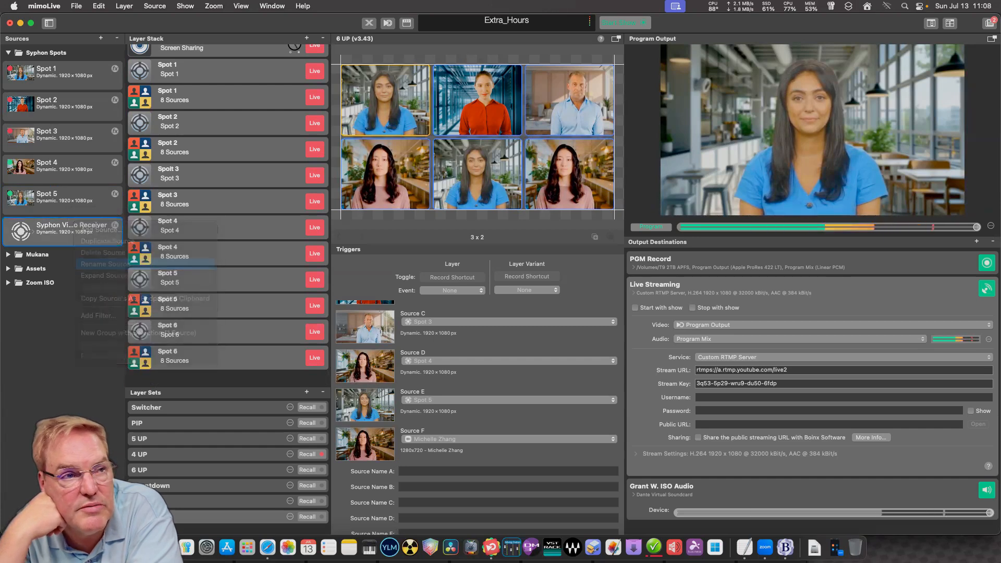
{"action": "type", "text": "Spot 6"}
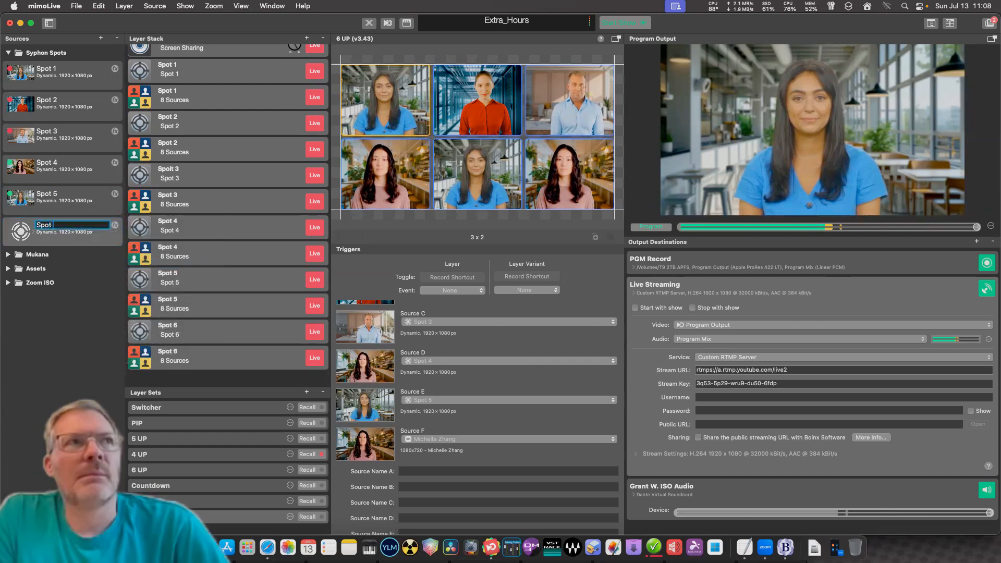
{"action": "key", "text": "Return"}
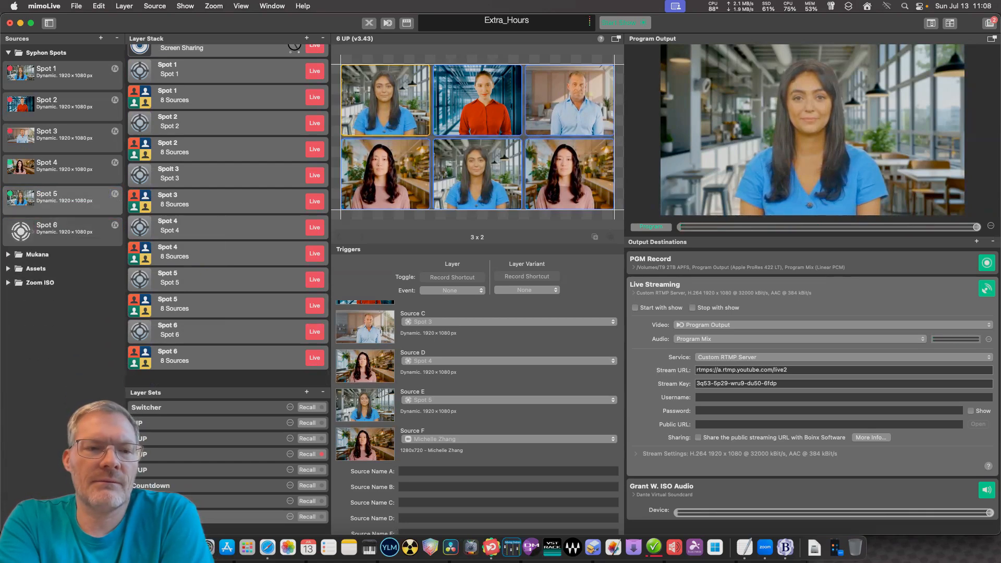
Open the Spot 6 source's receiver settings and check its Syphon application and server selection.
{"action": "scroll", "coordinate": [227, 219], "scroll_direction": "up", "scroll_amount": 10}
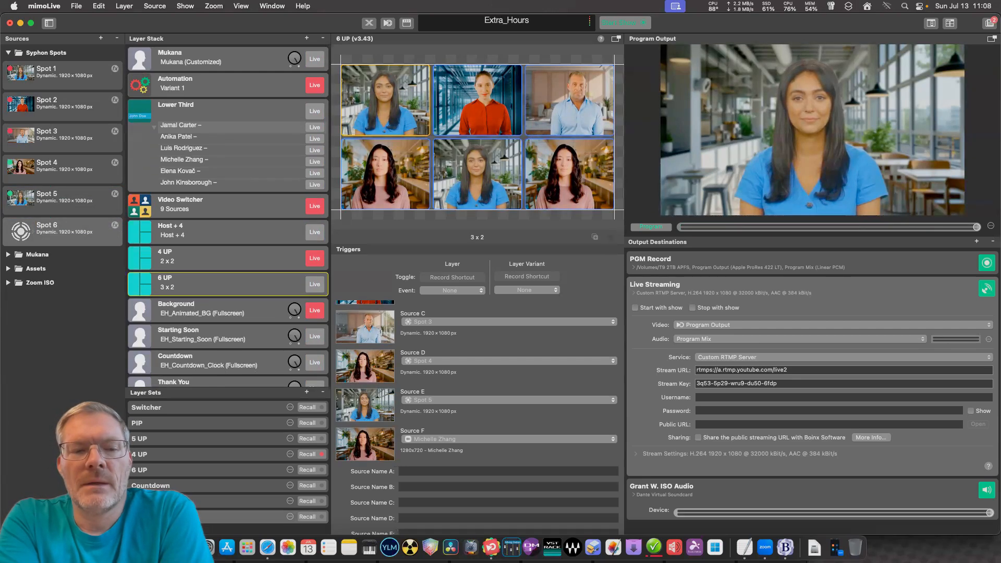
{"action": "left_click", "coordinate": [62, 231]}
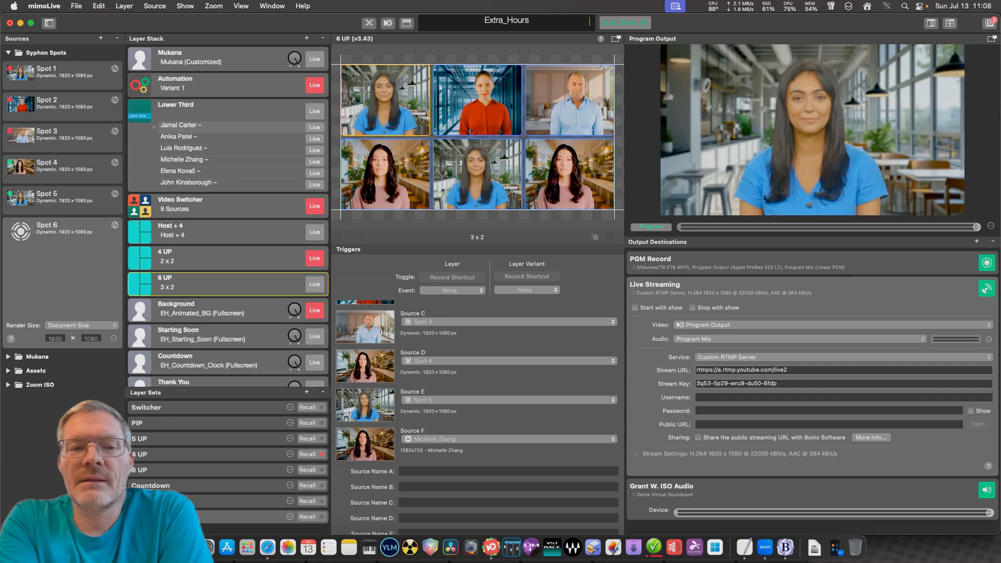
{"action": "left_click", "coordinate": [114, 338]}
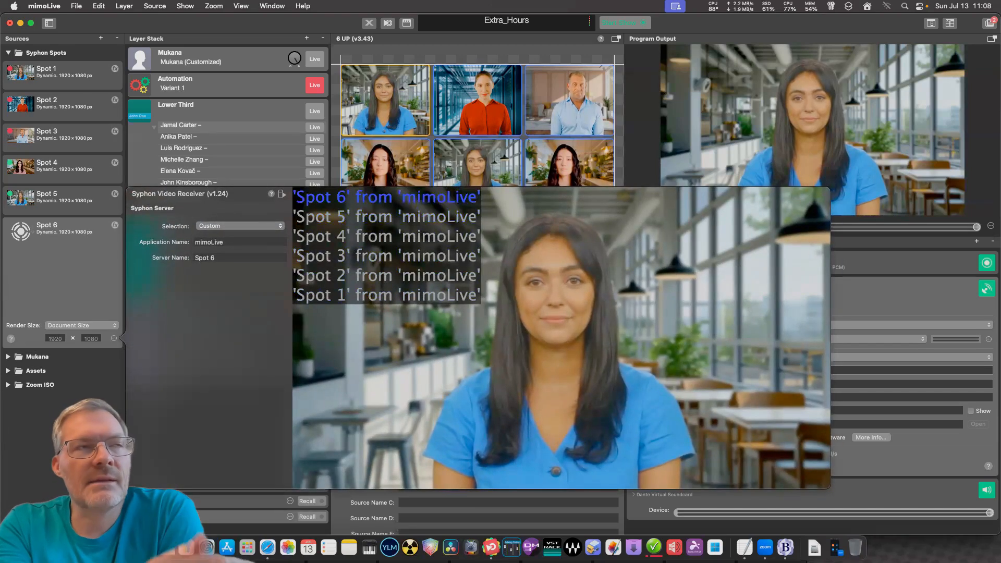
{"action": "left_click", "coordinate": [386, 197]}
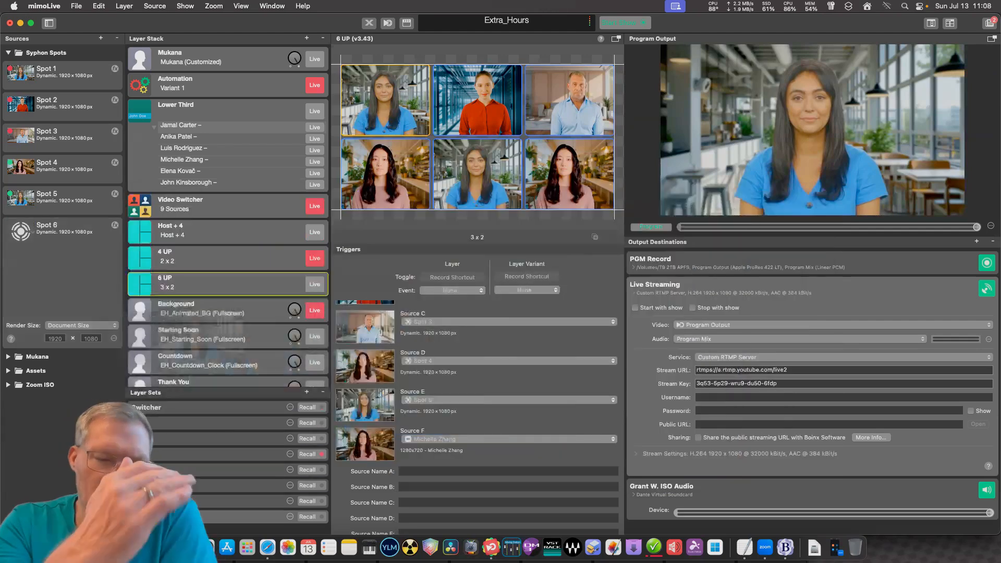
Inspect the Spot 6 Syphon output layer's server name and the settings of the Spot 6 switcher layer.
{"action": "scroll", "coordinate": [228, 214], "scroll_direction": "down", "scroll_amount": 15}
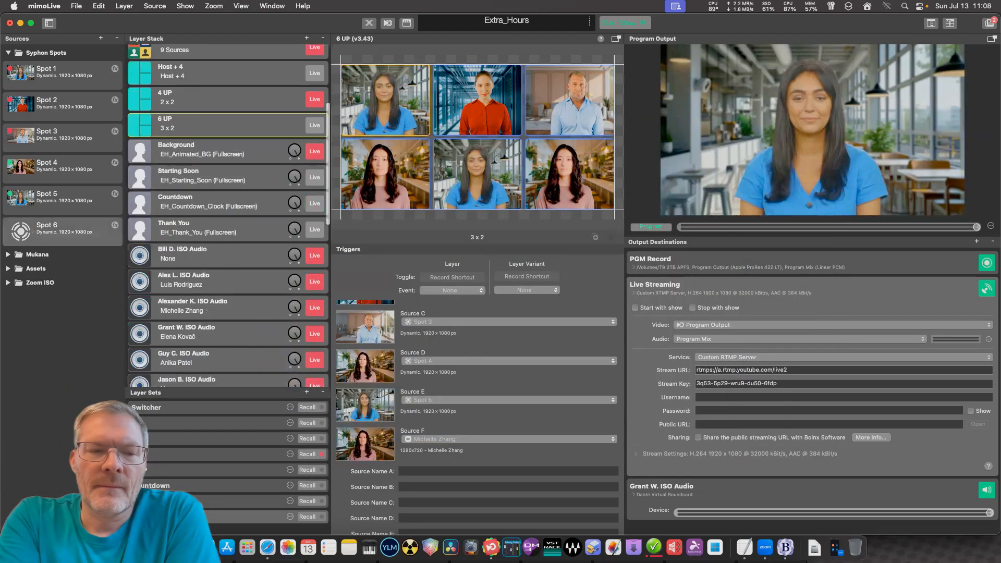
{"action": "left_click", "coordinate": [219, 331]}
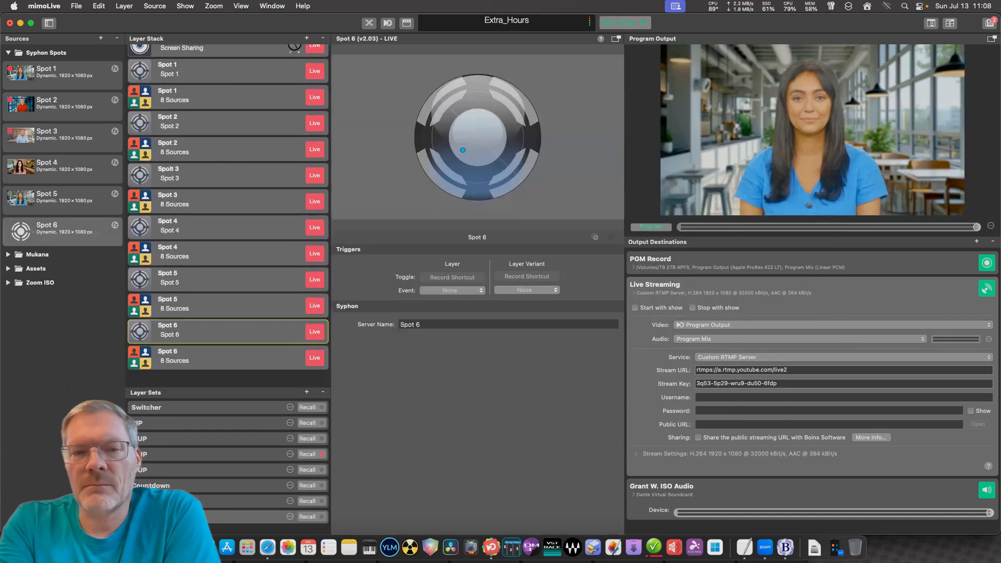
{"action": "left_click", "coordinate": [219, 357]}
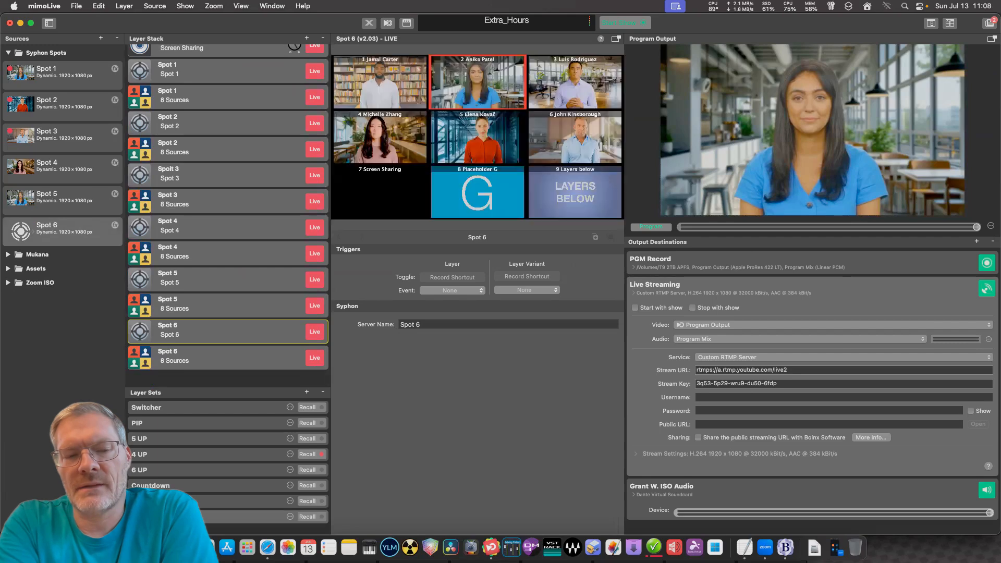
{"action": "scroll", "coordinate": [477, 417], "scroll_direction": "down", "scroll_amount": 10}
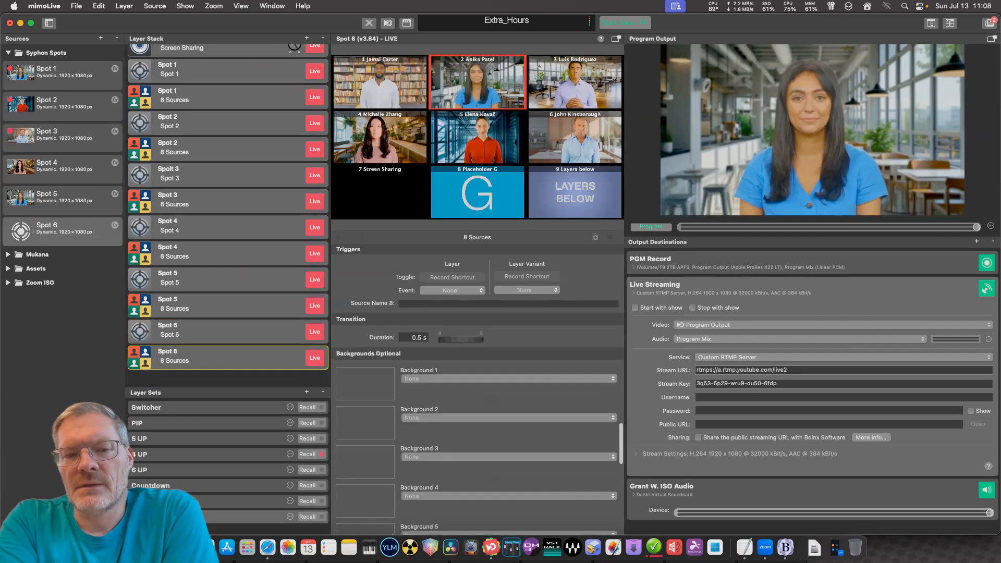
{"action": "scroll", "coordinate": [477, 391], "scroll_direction": "up", "scroll_amount": 5}
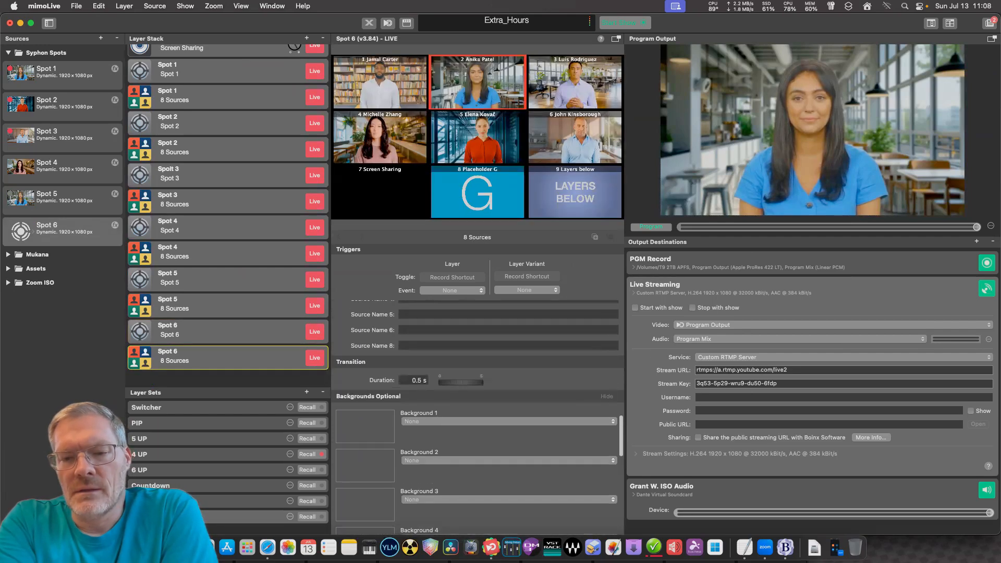
Examine the Spot 5 switcher layer's controls and source assignments for comparison with Spot 6.
{"action": "left_click", "coordinate": [218, 331]}
{"action": "left_click", "coordinate": [219, 305]}
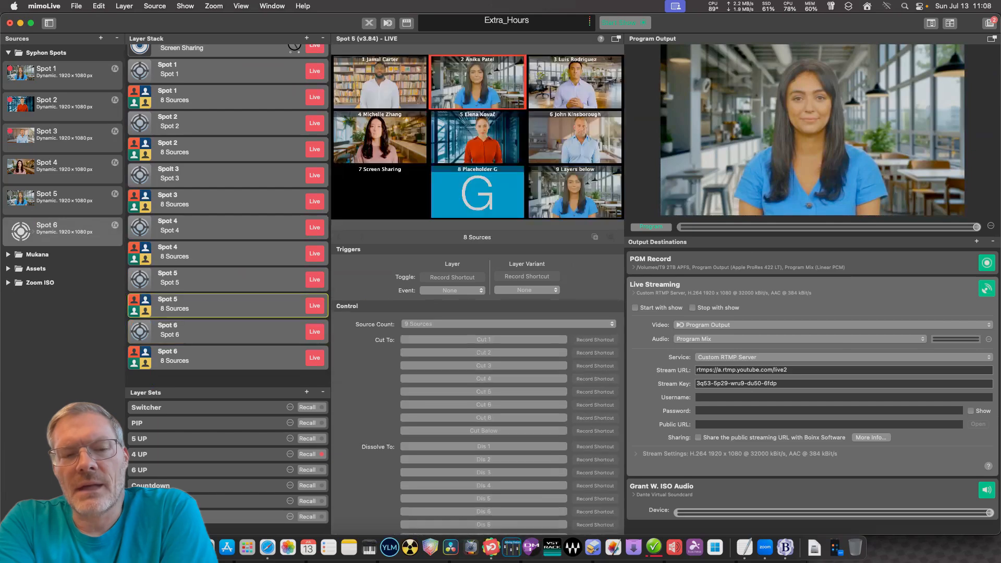
{"action": "scroll", "coordinate": [477, 417], "scroll_direction": "down", "scroll_amount": 10}
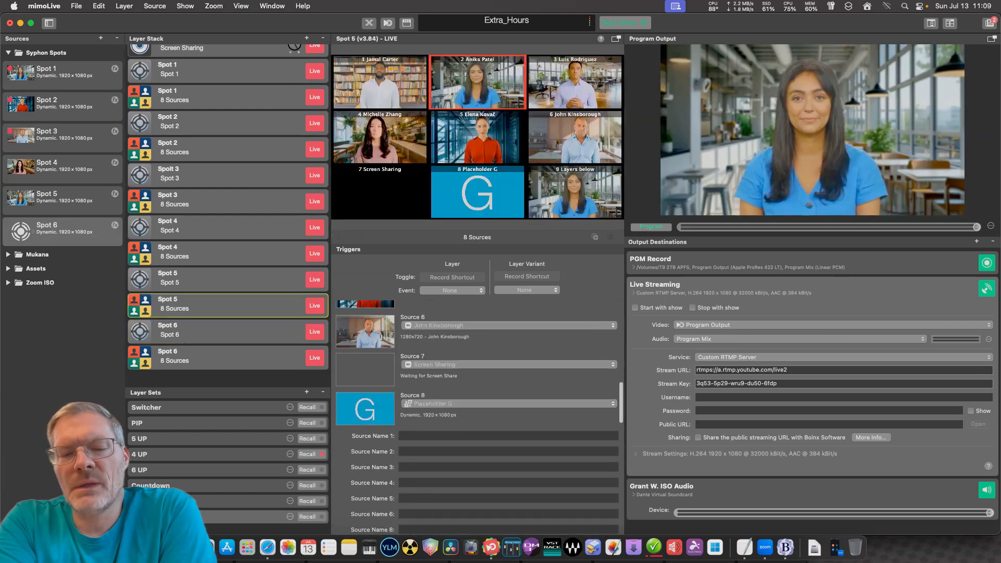
{"action": "scroll", "coordinate": [478, 417], "scroll_direction": "up", "scroll_amount": 4}
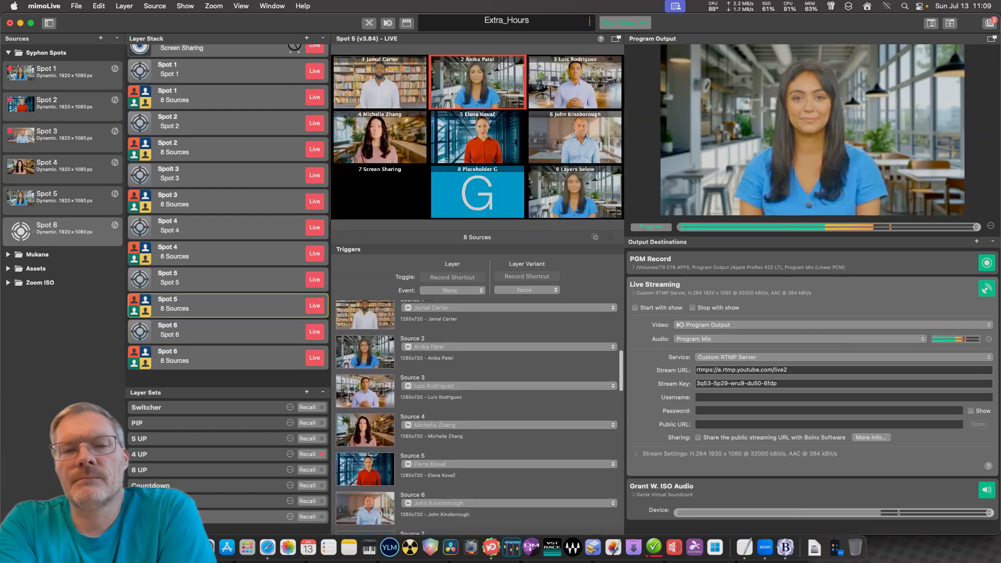
{"action": "scroll", "coordinate": [478, 417], "scroll_direction": "down", "scroll_amount": 3}
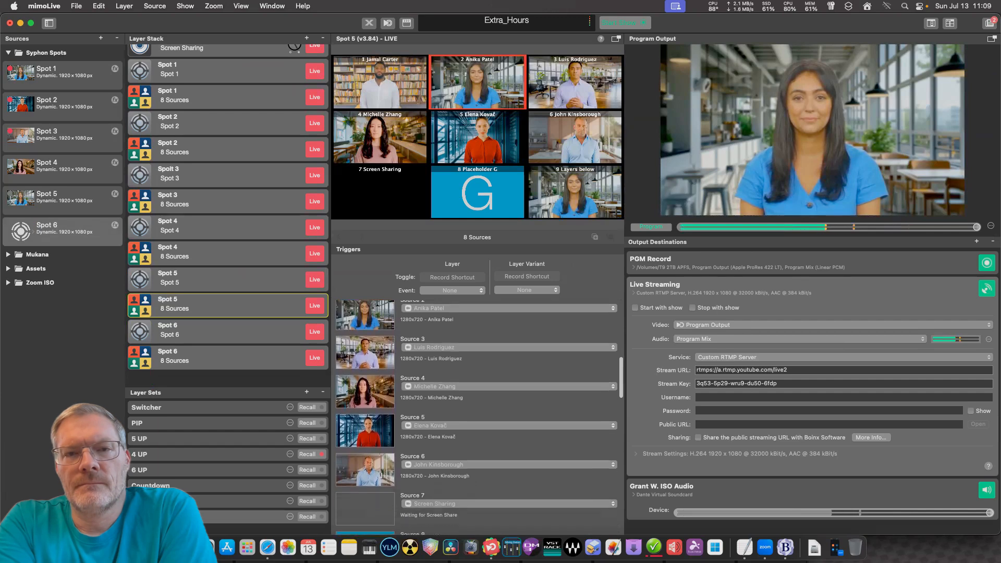
{"action": "scroll", "coordinate": [478, 417], "scroll_direction": "down", "scroll_amount": 3}
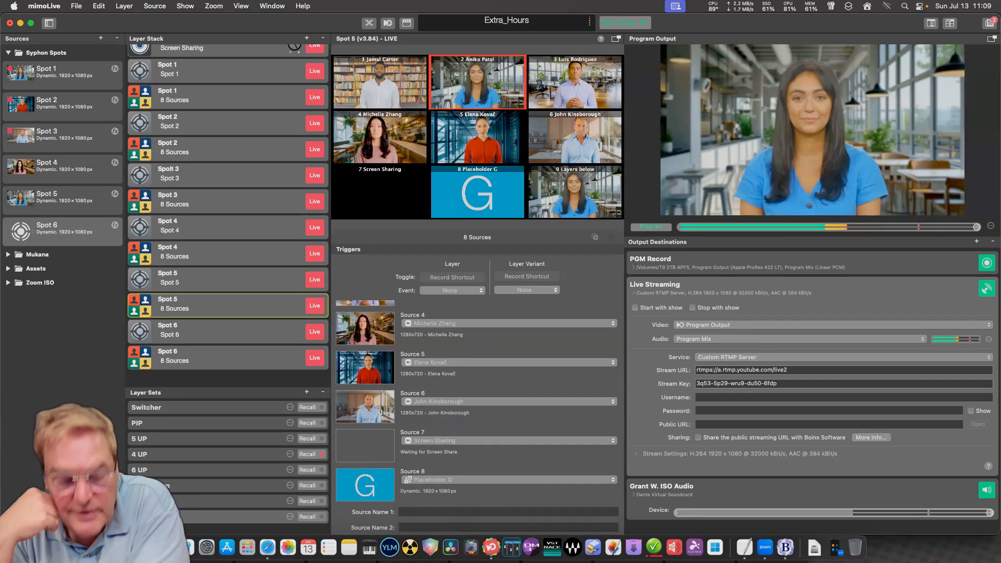
Recheck the Syphon server assigned to the Spot 6 source and close its receiver settings.
{"action": "scroll", "coordinate": [228, 209], "scroll_direction": "up", "scroll_amount": 15}
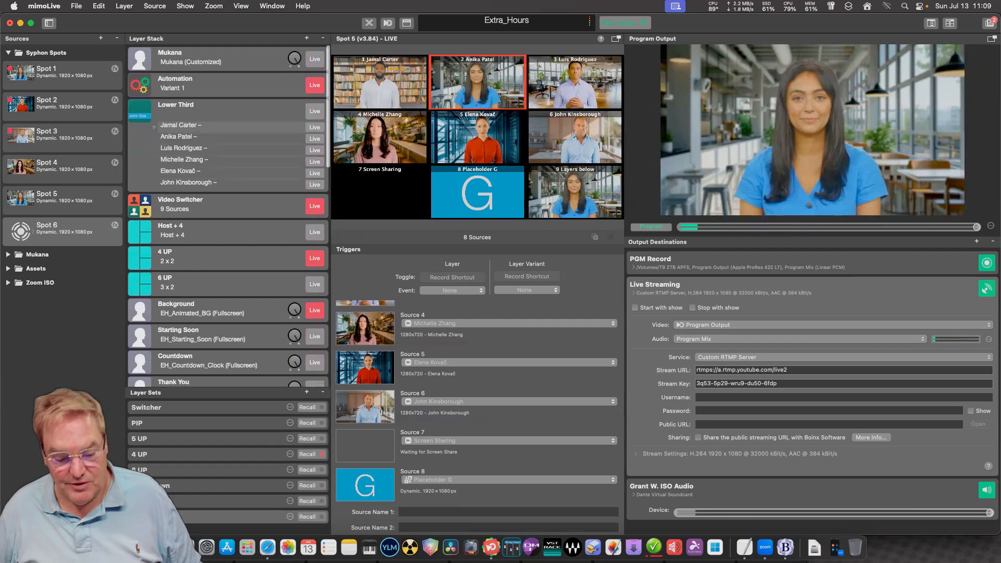
{"action": "scroll", "coordinate": [477, 417], "scroll_direction": "down", "scroll_amount": 5}
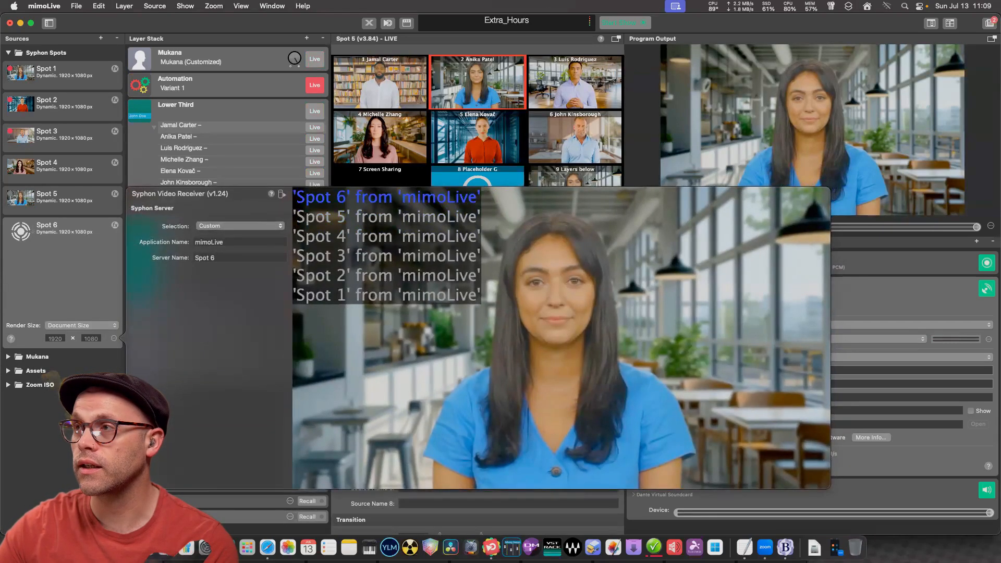
{"action": "left_click", "coordinate": [47, 225]}
{"action": "key", "text": "Return"}
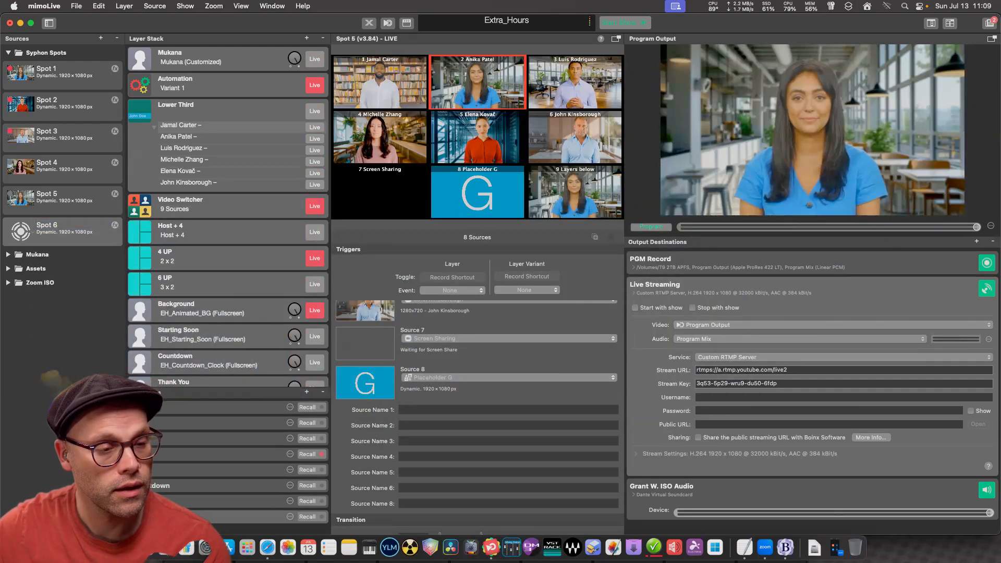
Review the Spot 6 switcher layer's content sources and switch that layer to source 1.
{"action": "scroll", "coordinate": [228, 216], "scroll_direction": "down", "scroll_amount": 15}
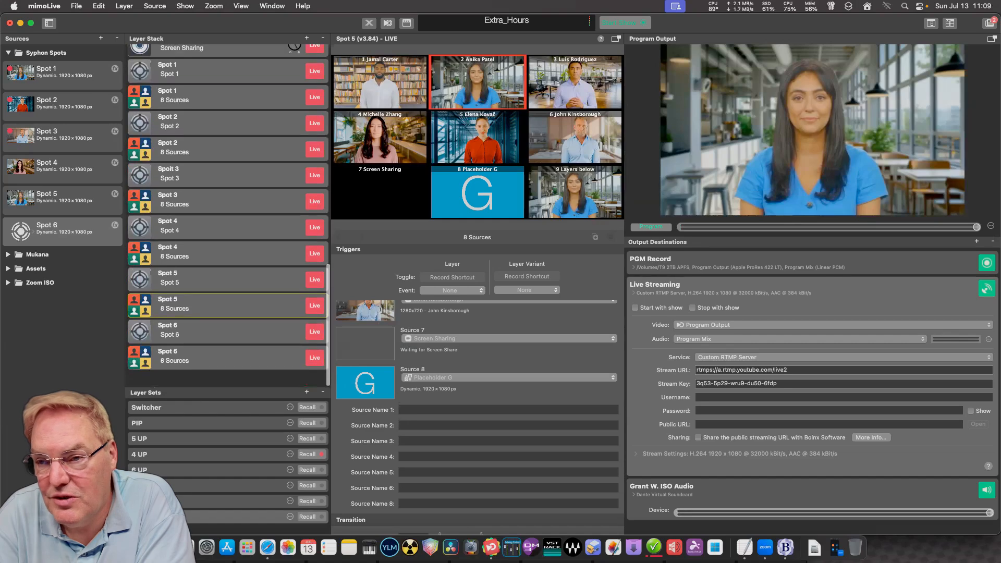
{"action": "left_click", "coordinate": [219, 357]}
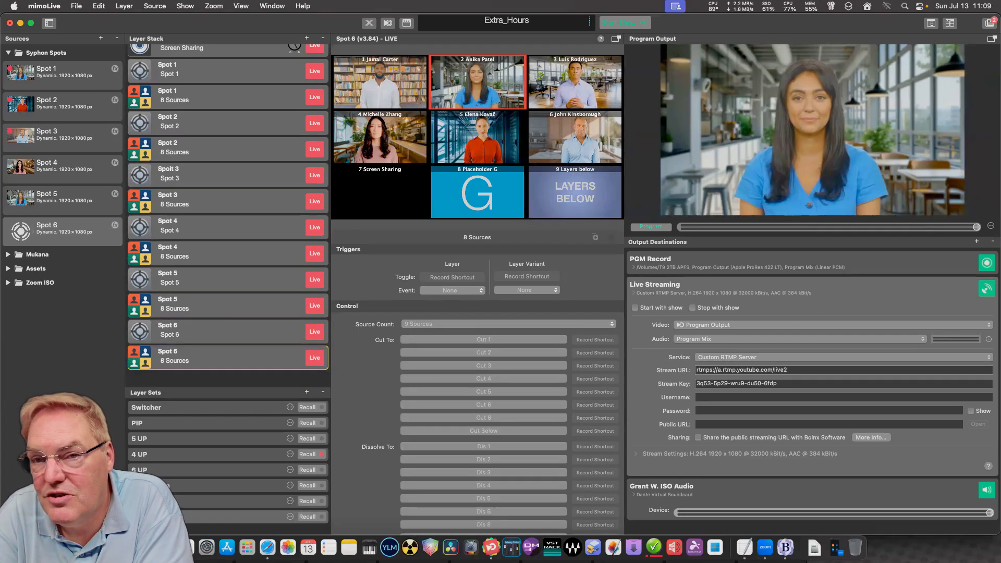
{"action": "scroll", "coordinate": [477, 417], "scroll_direction": "down", "scroll_amount": 20}
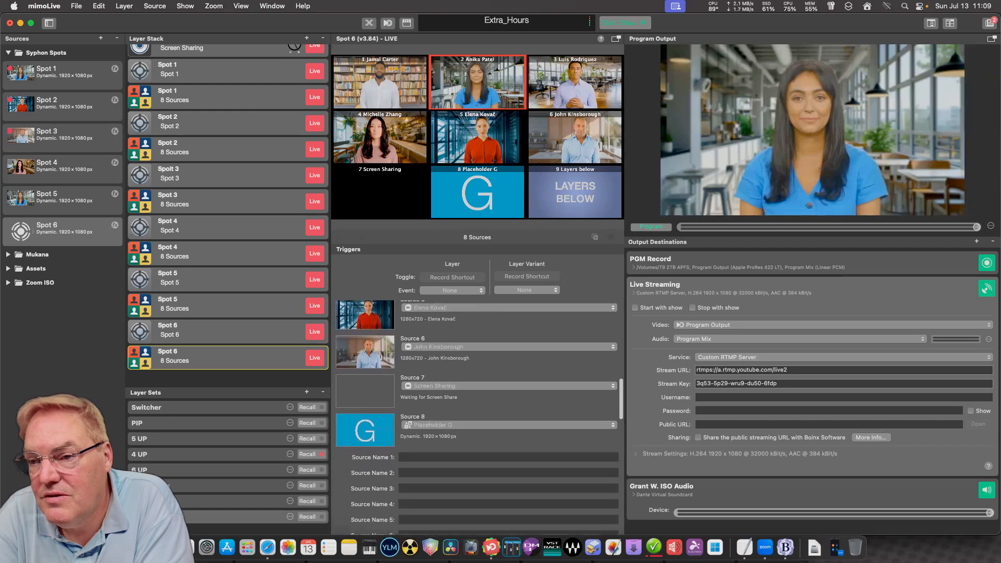
{"action": "scroll", "coordinate": [477, 417], "scroll_direction": "up", "scroll_amount": 10}
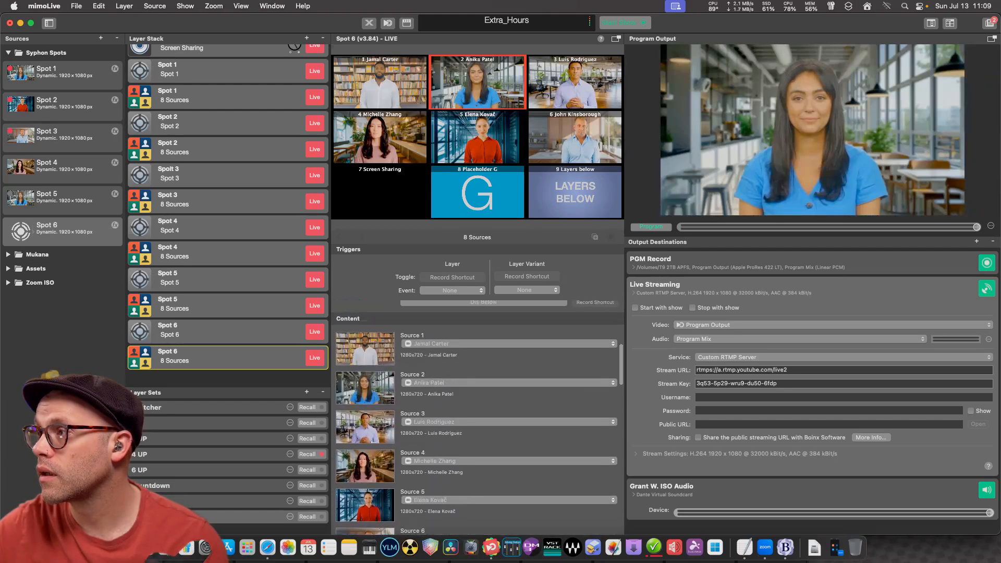
{"action": "scroll", "coordinate": [476, 417], "scroll_direction": "up", "scroll_amount": 3}
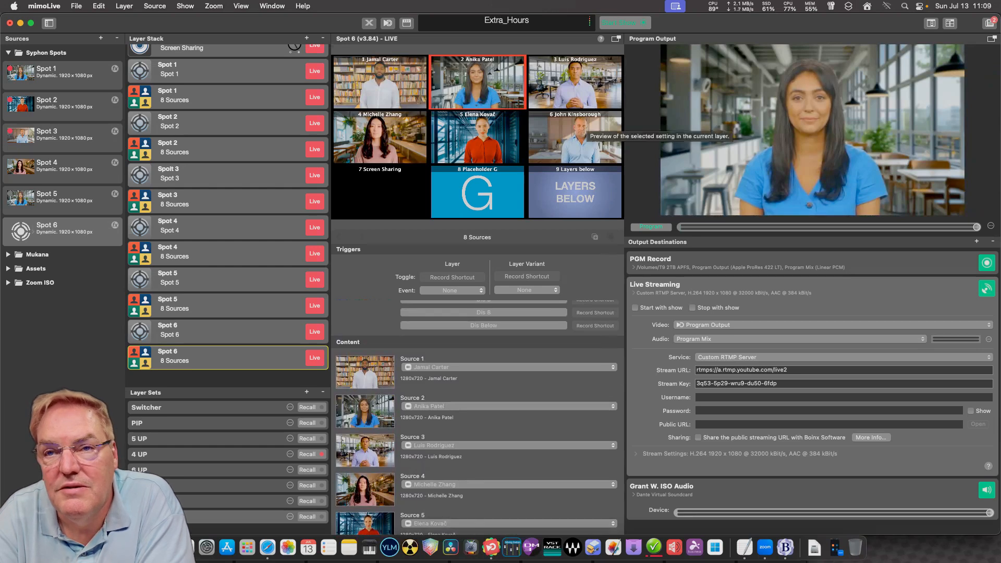
{"action": "key", "text": "1"}
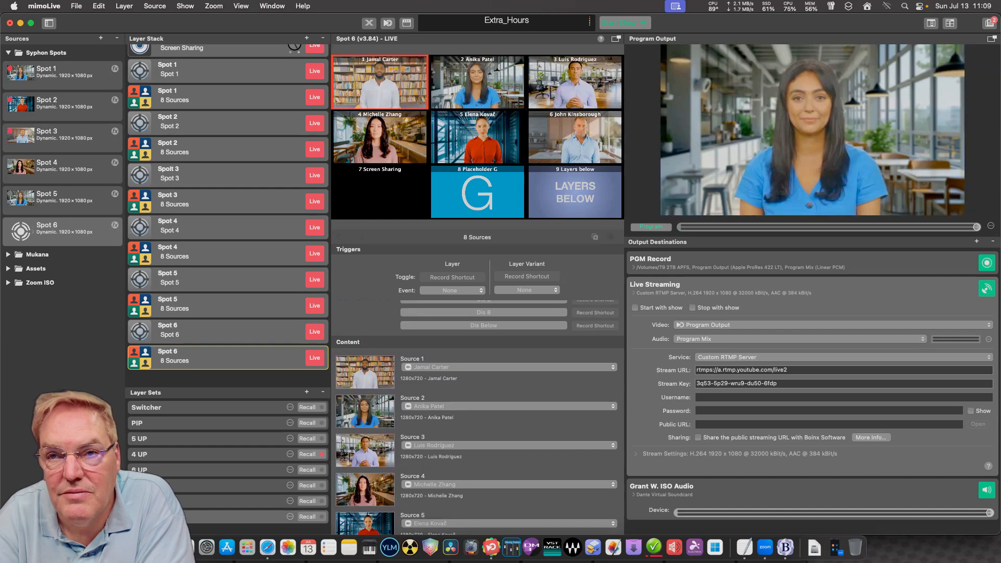
Compare the controls, content sources and layers-below preview of the Spot 5 and Spot 6 switcher layers.
{"action": "left_click", "coordinate": [225, 305]}
{"action": "scroll", "coordinate": [477, 417], "scroll_direction": "down", "scroll_amount": 15}
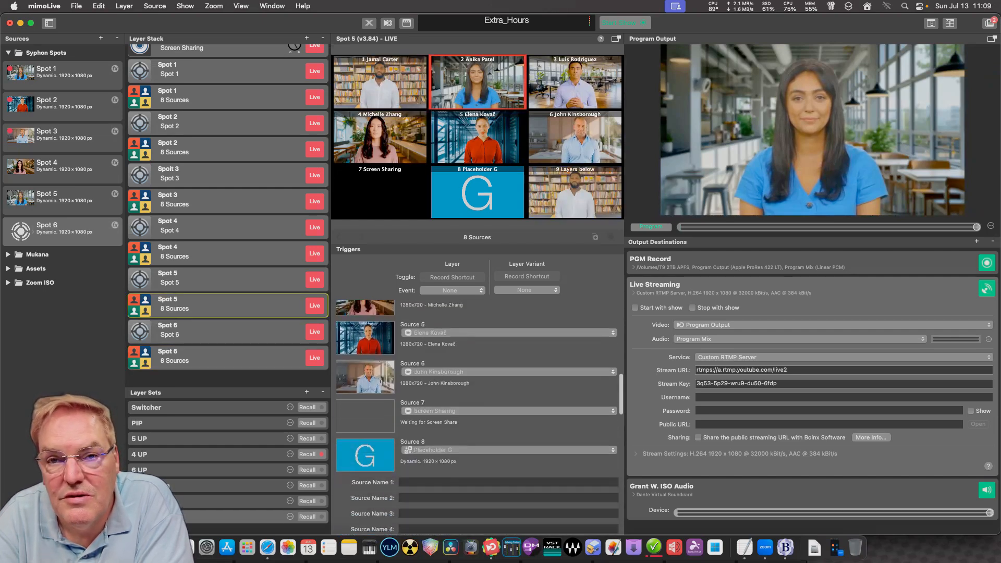
{"action": "scroll", "coordinate": [477, 417], "scroll_direction": "up", "scroll_amount": 5}
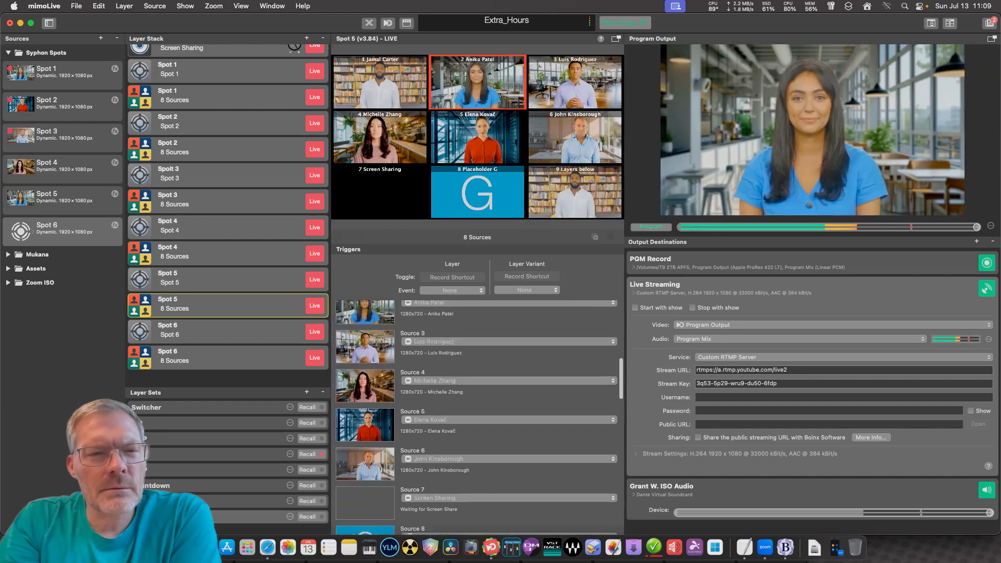
{"action": "scroll", "coordinate": [477, 417], "scroll_direction": "up", "scroll_amount": 5}
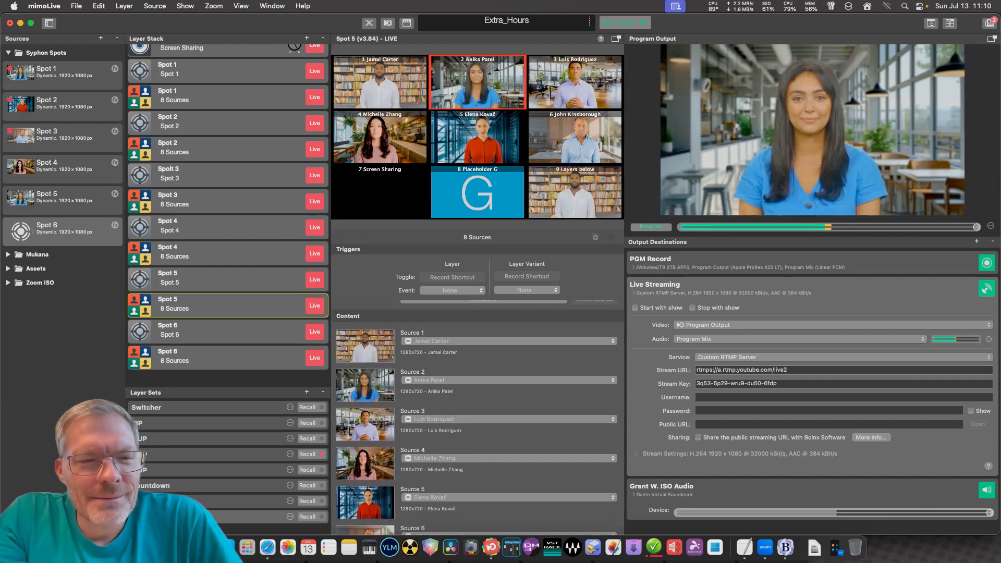
{"action": "left_click", "coordinate": [224, 358]}
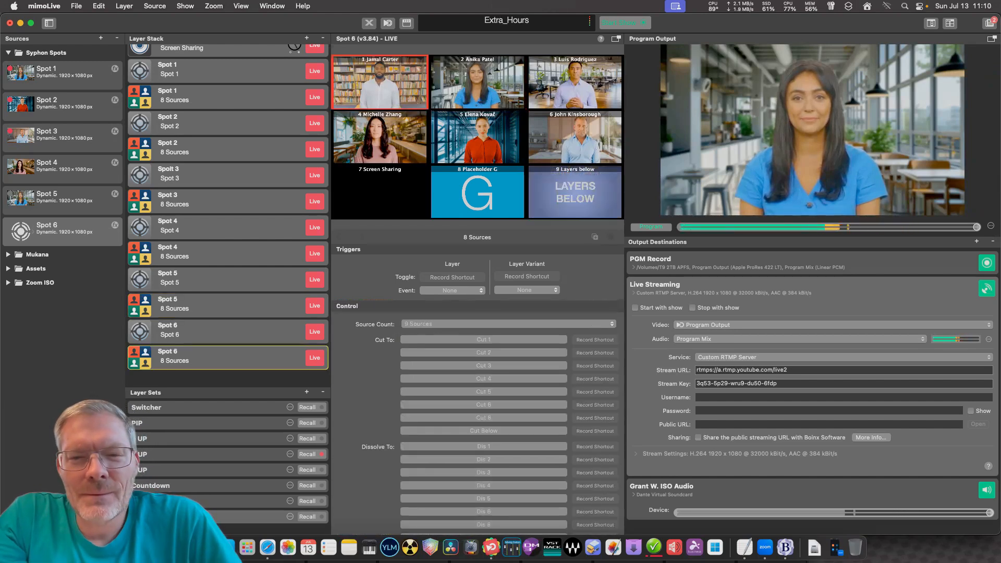
{"action": "left_click", "coordinate": [224, 305]}
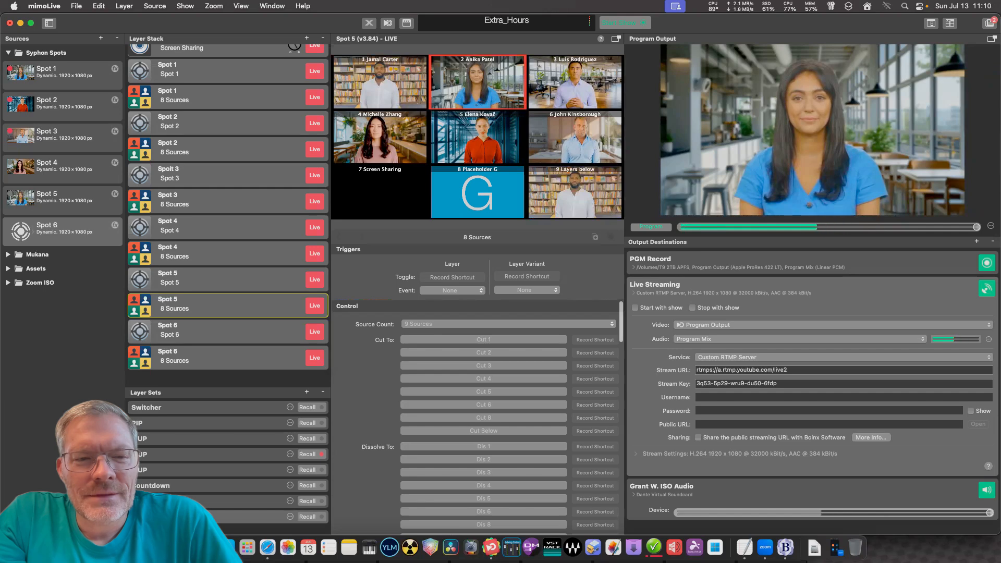
{"action": "left_click", "coordinate": [224, 357]}
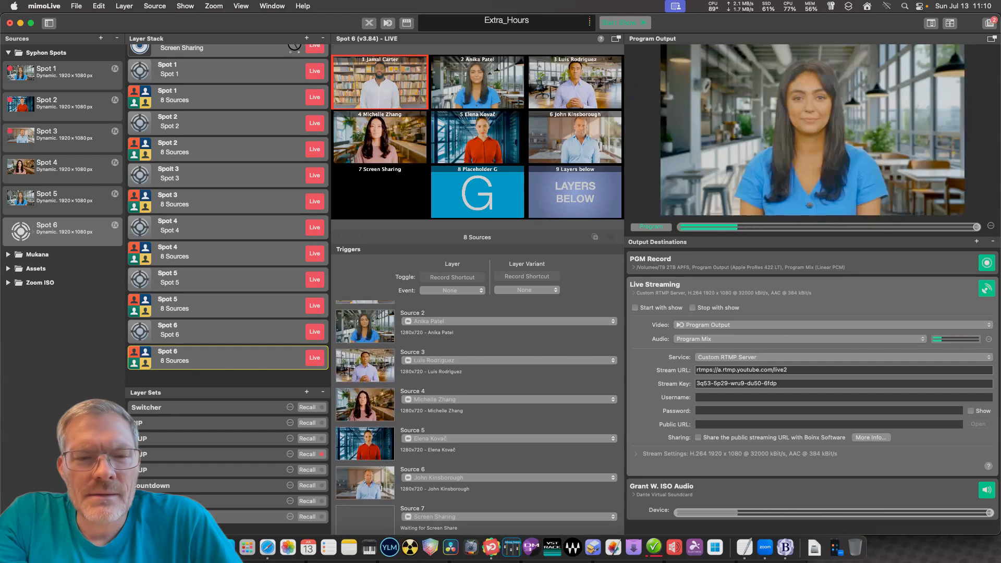
Check the Spot 6 Syphon output layer's server name and the Spot 5 source's preview in the Syphon Spots group.
{"action": "left_click", "coordinate": [224, 332]}
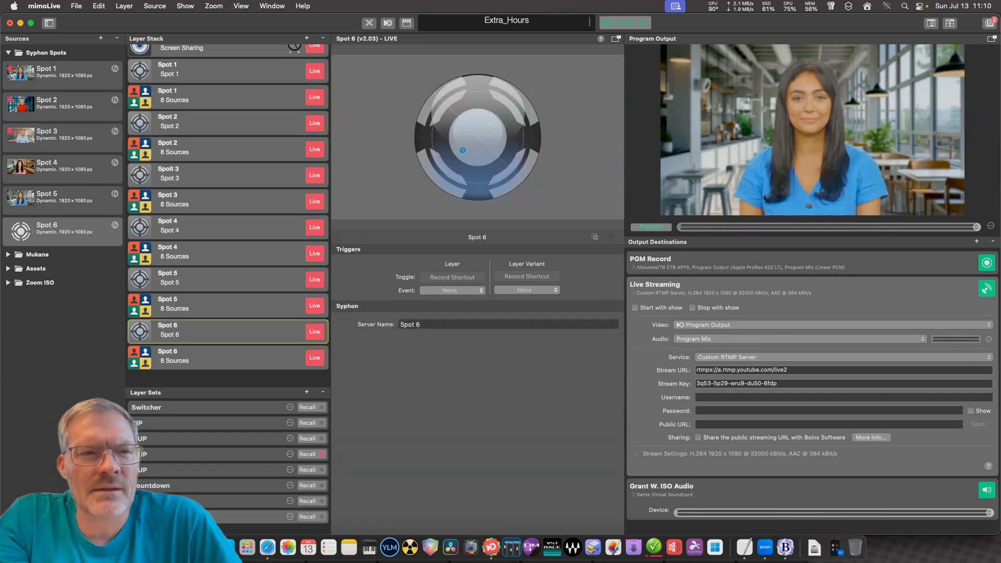
{"action": "left_click", "coordinate": [224, 358]}
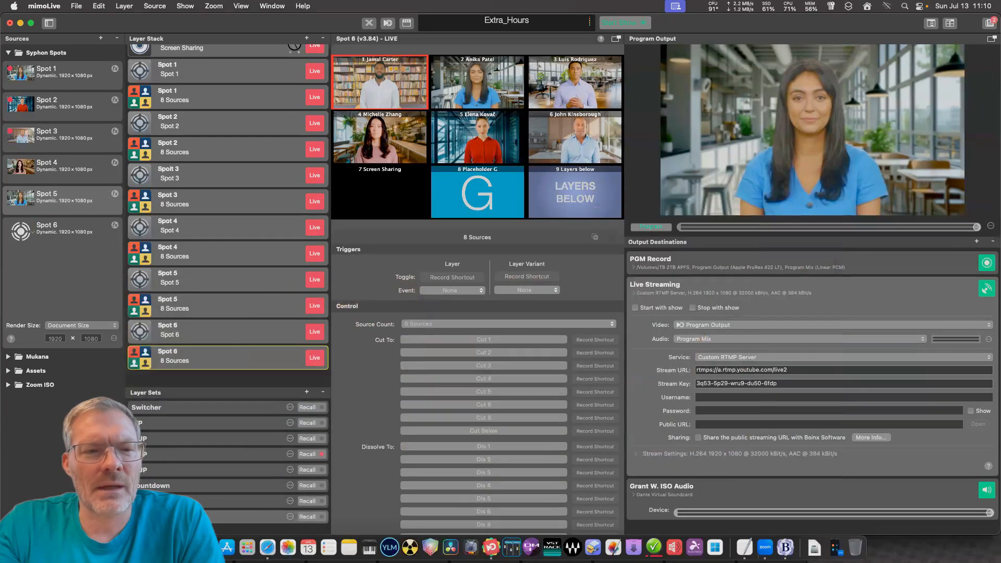
{"action": "left_click", "coordinate": [62, 197]}
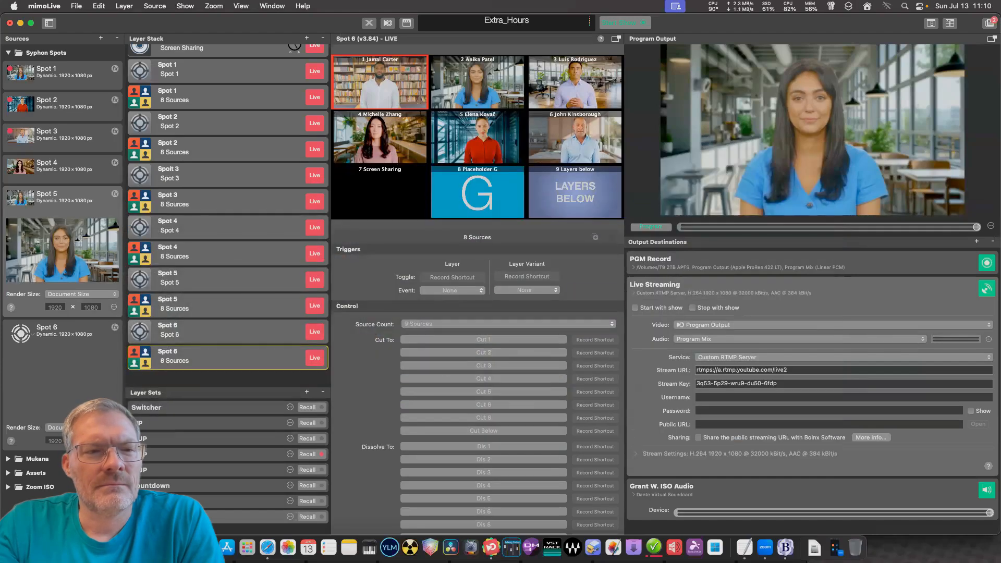
{"action": "left_click", "coordinate": [63, 197]}
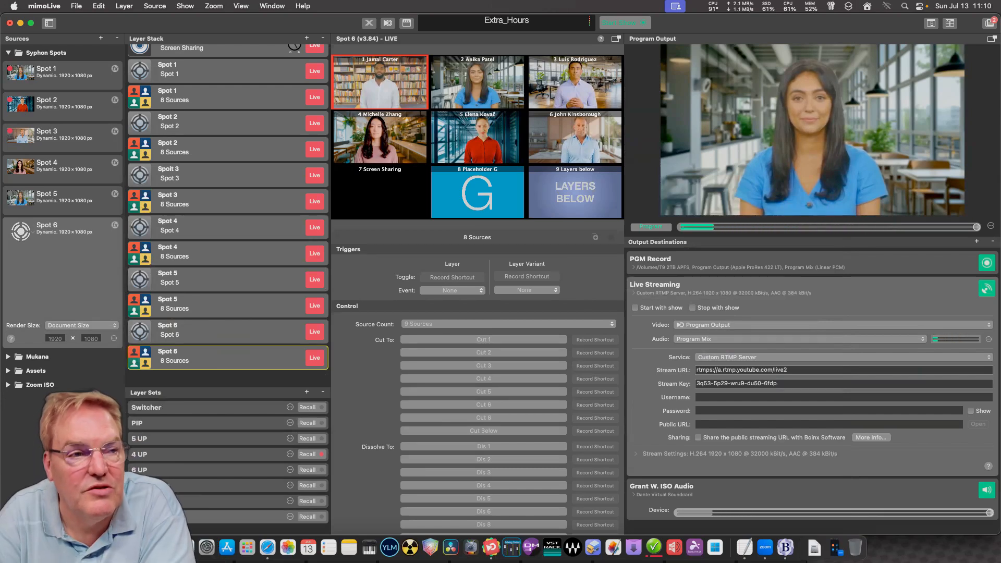
Examine the Spot 6 switcher layer's content assignments and the sources available for Source 6, keeping the current choice.
{"action": "scroll", "coordinate": [477, 417], "scroll_direction": "down", "scroll_amount": 1}
{"action": "scroll", "coordinate": [477, 417], "scroll_direction": "down", "scroll_amount": 1}
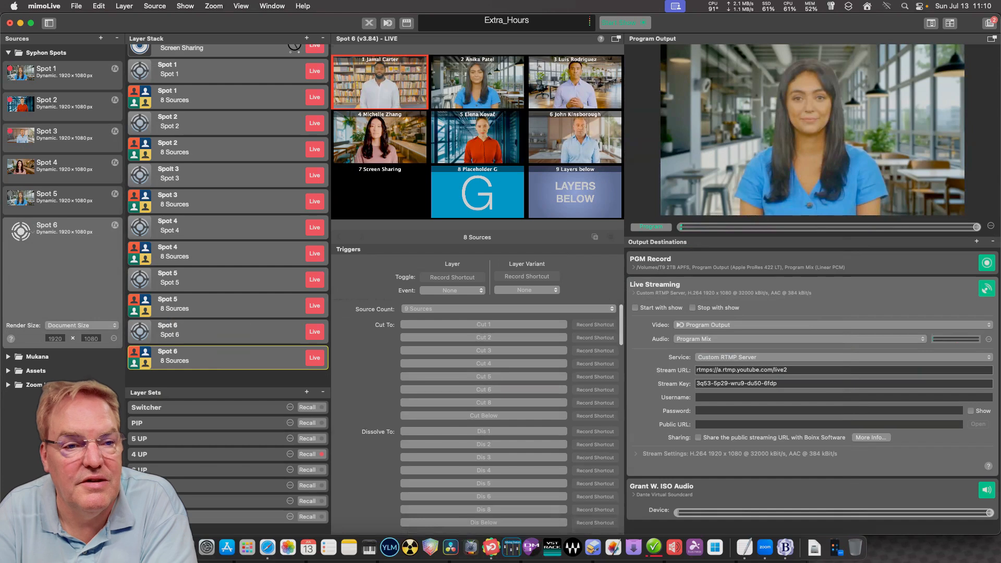
{"action": "scroll", "coordinate": [477, 417], "scroll_direction": "up", "scroll_amount": 5}
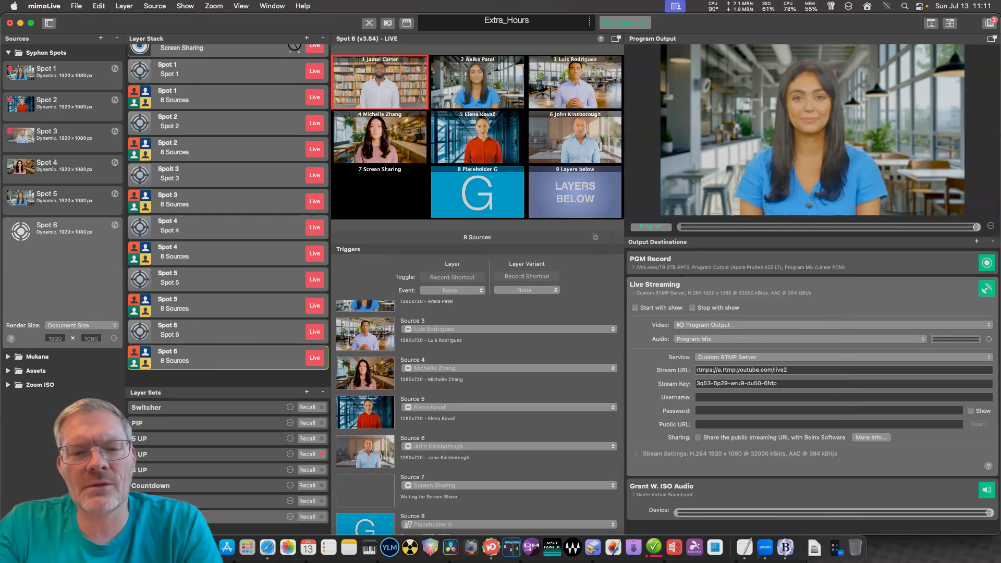
{"action": "scroll", "coordinate": [477, 417], "scroll_direction": "down", "scroll_amount": 4}
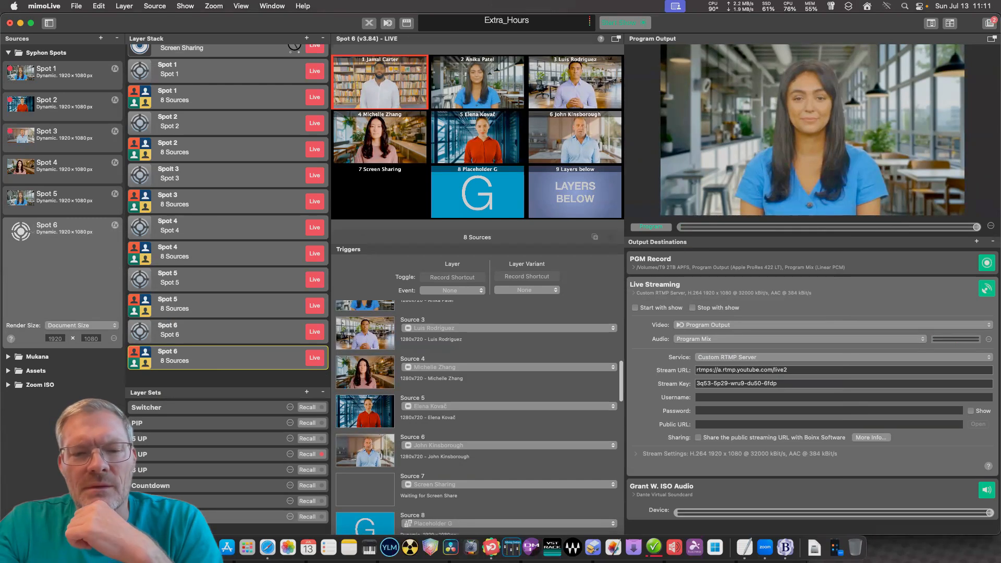
{"action": "left_click", "coordinate": [508, 380]}
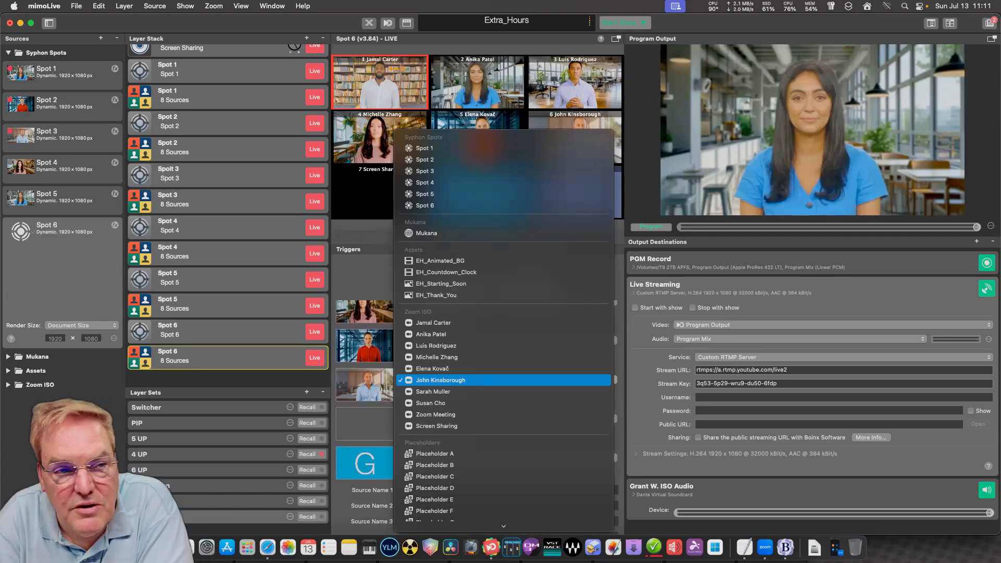
{"action": "left_click", "coordinate": [508, 380]}
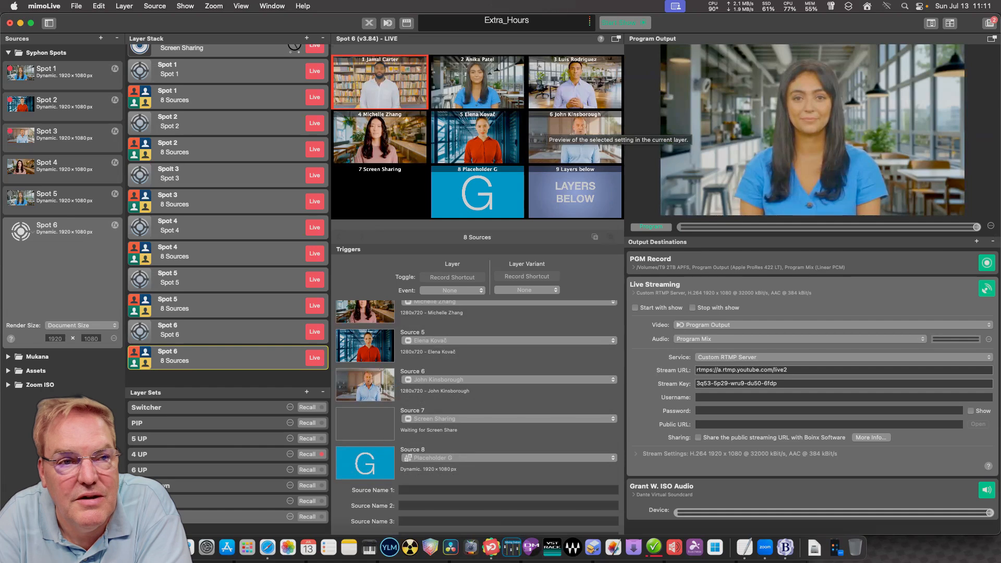
Assign Spot 6 as Source F in the 6 UP layer.
{"action": "scroll", "coordinate": [227, 214], "scroll_direction": "up", "scroll_amount": 10}
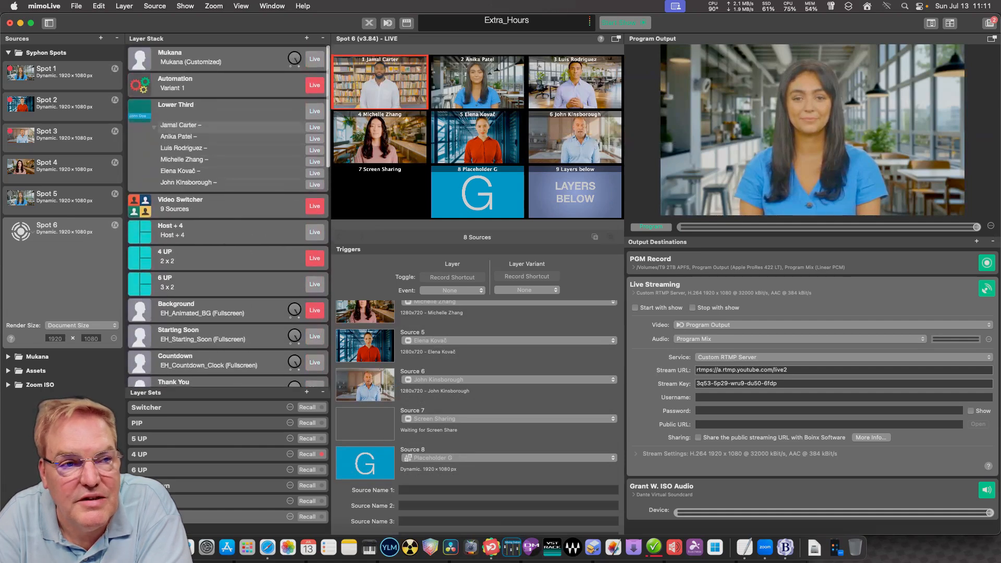
{"action": "left_click", "coordinate": [219, 282]}
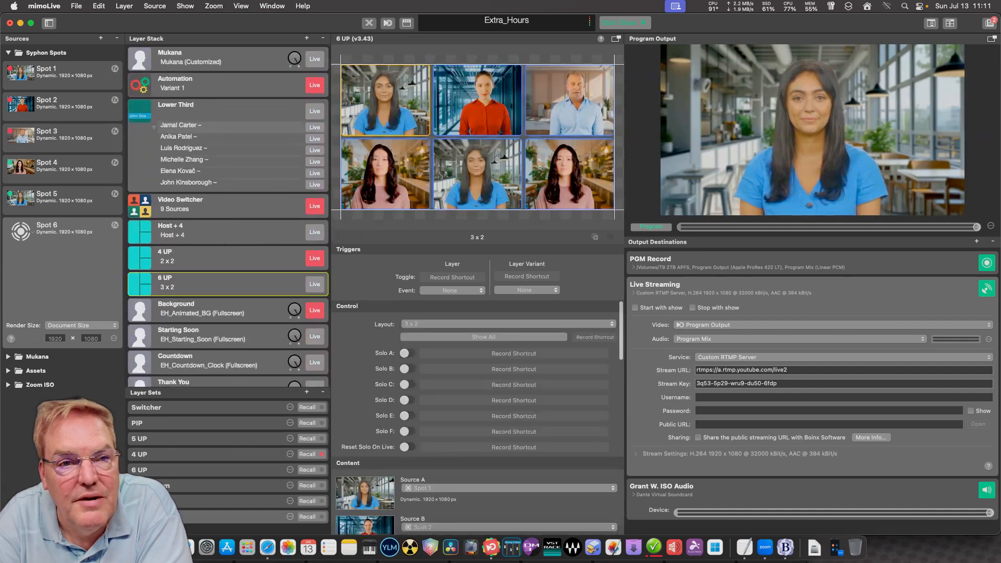
{"action": "scroll", "coordinate": [478, 417], "scroll_direction": "down", "scroll_amount": 10}
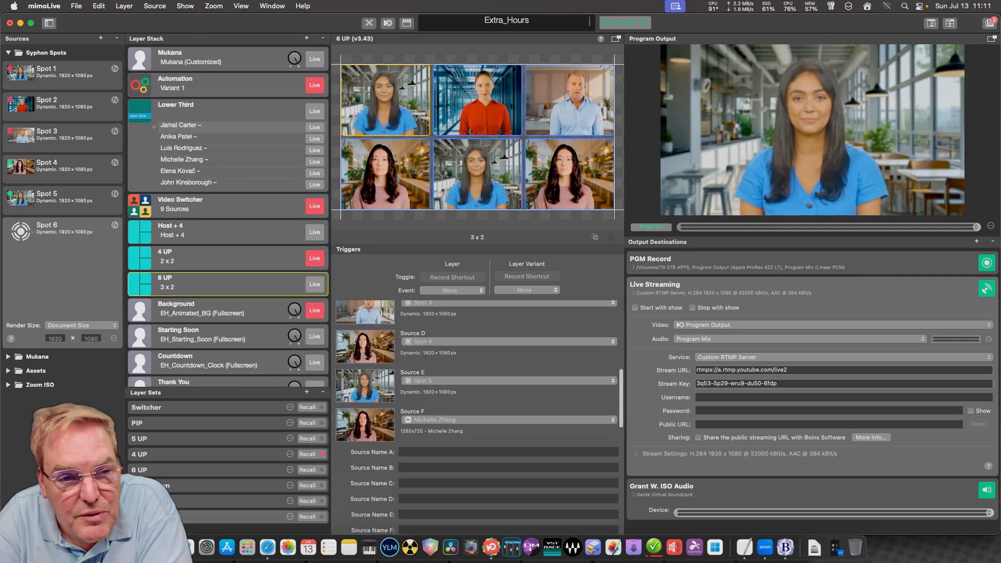
{"action": "left_click", "coordinate": [508, 420]}
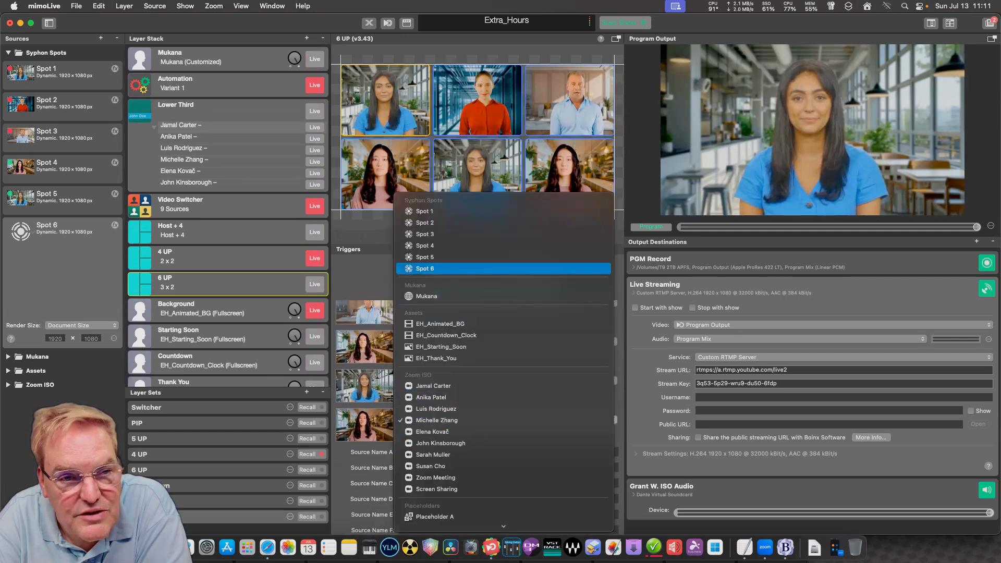
{"action": "left_click", "coordinate": [508, 269]}
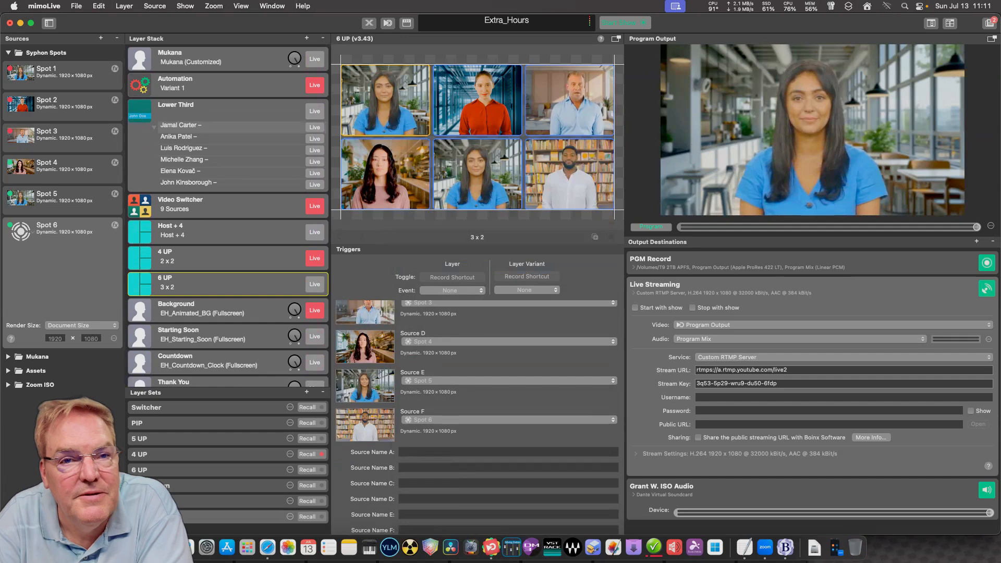
Check the Spot 6 source's Syphon receiver settings and collapse the Syphon Spots group.
{"action": "left_click", "coordinate": [114, 339]}
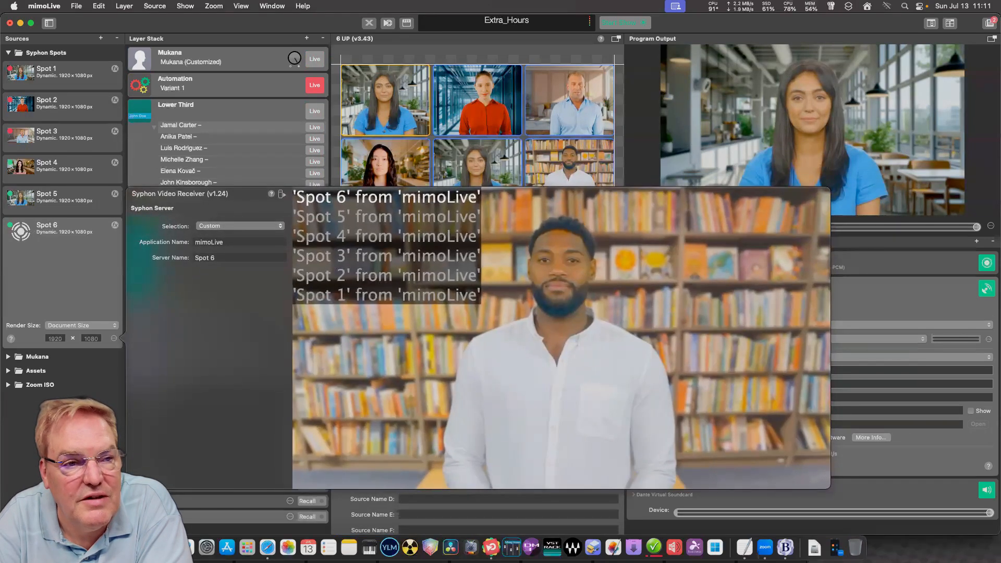
{"action": "key", "text": "Escape"}
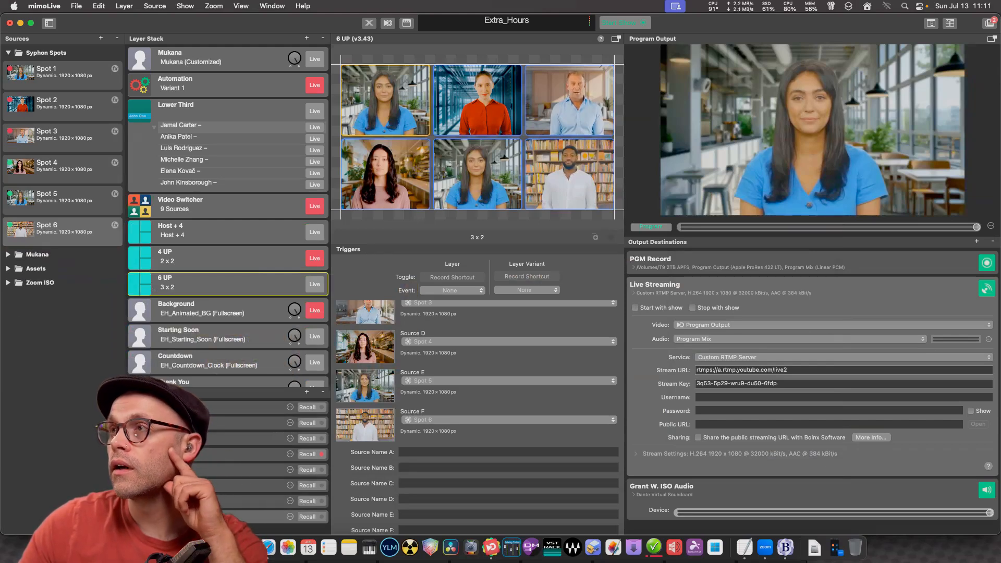
{"action": "left_click", "coordinate": [8, 53]}
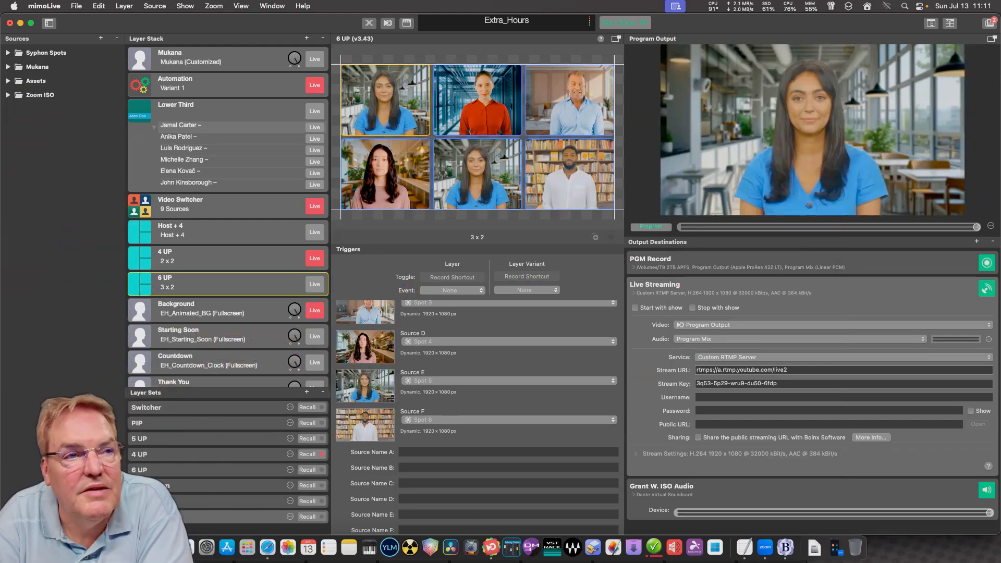
Switch to Safari, move the Submix control surface window up and make it taller.
{"action": "left_click", "coordinate": [267, 548]}
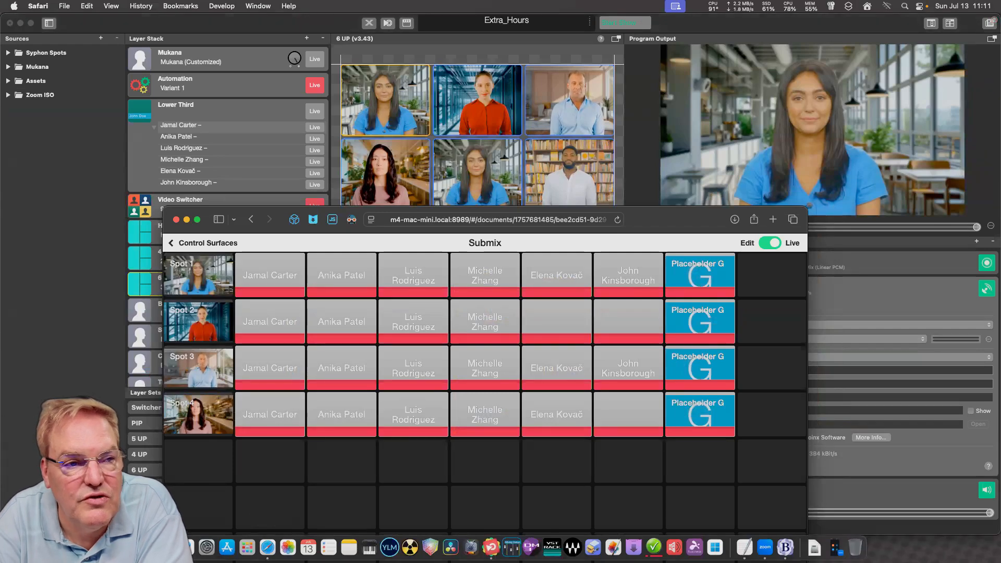
{"action": "left_click_drag", "start_coordinate": [678, 220], "coordinate": [573, 81]}
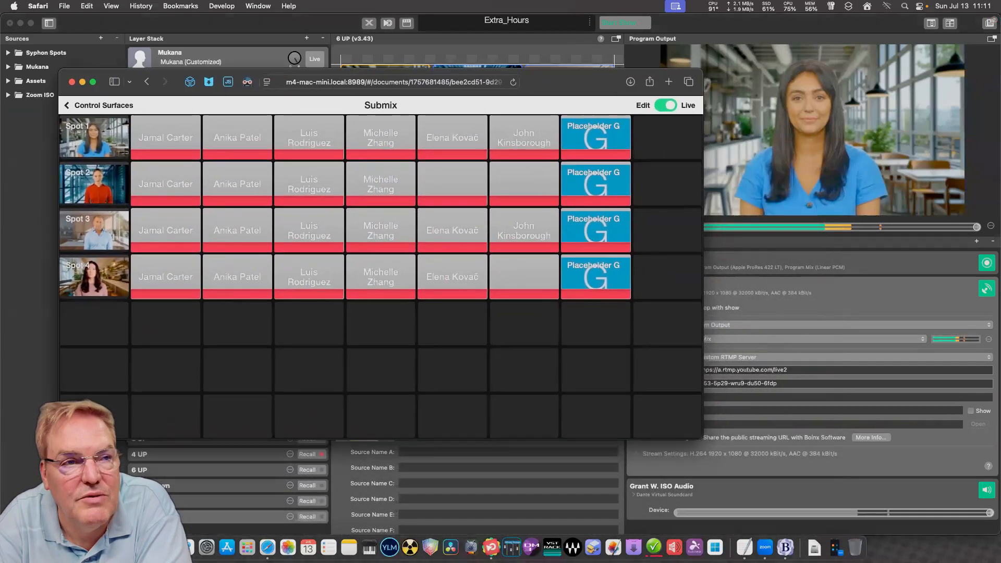
{"action": "left_click_drag", "start_coordinate": [120, 439], "coordinate": [120, 534]}
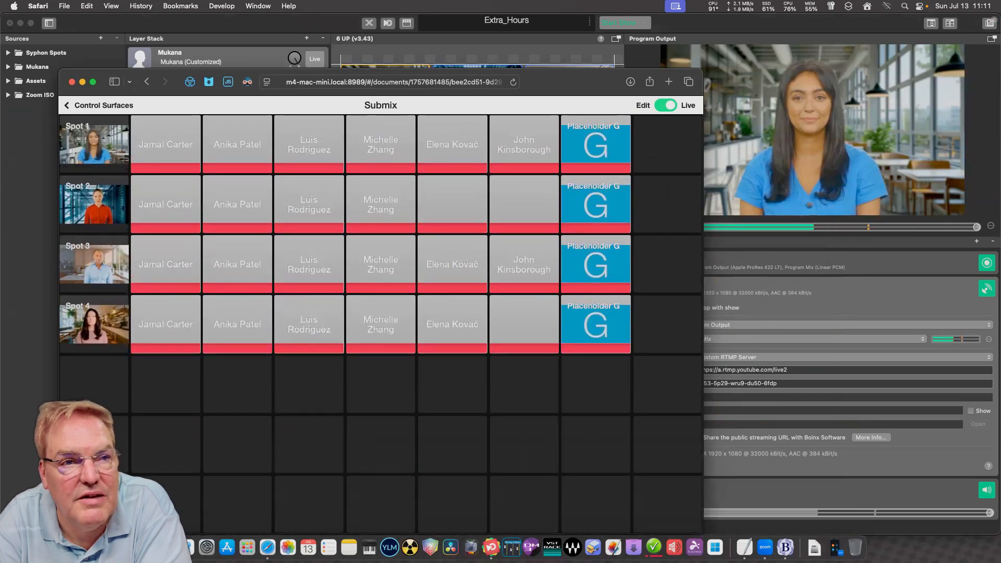
Switch to mimoLive and add a Placer layer directly above the Video Switcher layer.
{"action": "key", "text": "super+Tab"}
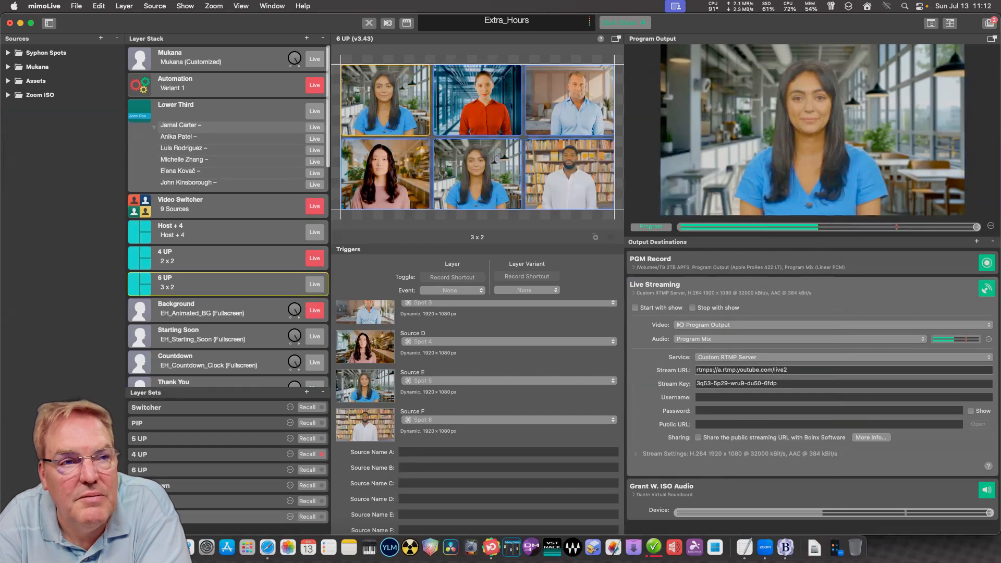
{"action": "left_click", "coordinate": [306, 38]}
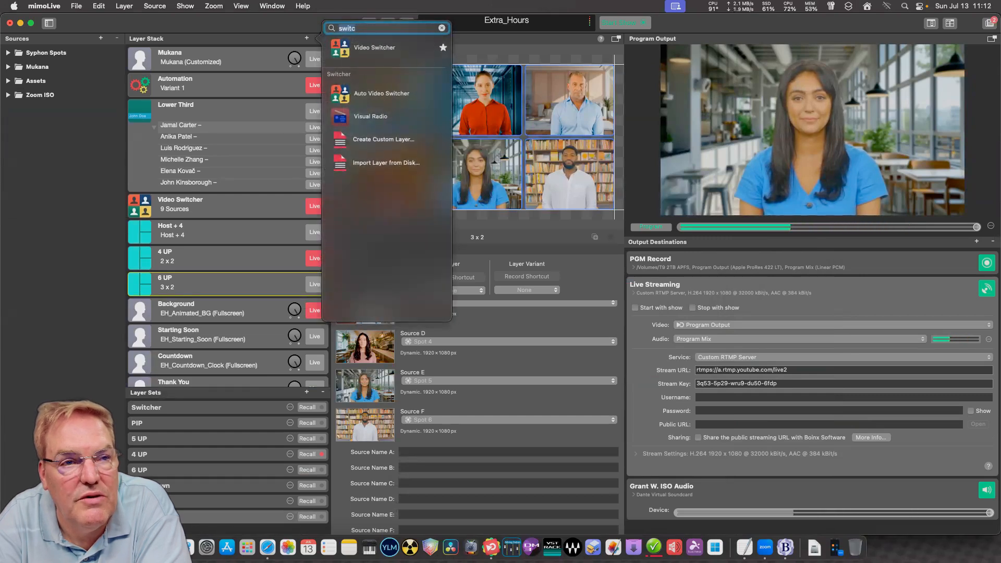
{"action": "type", "text": "pla"}
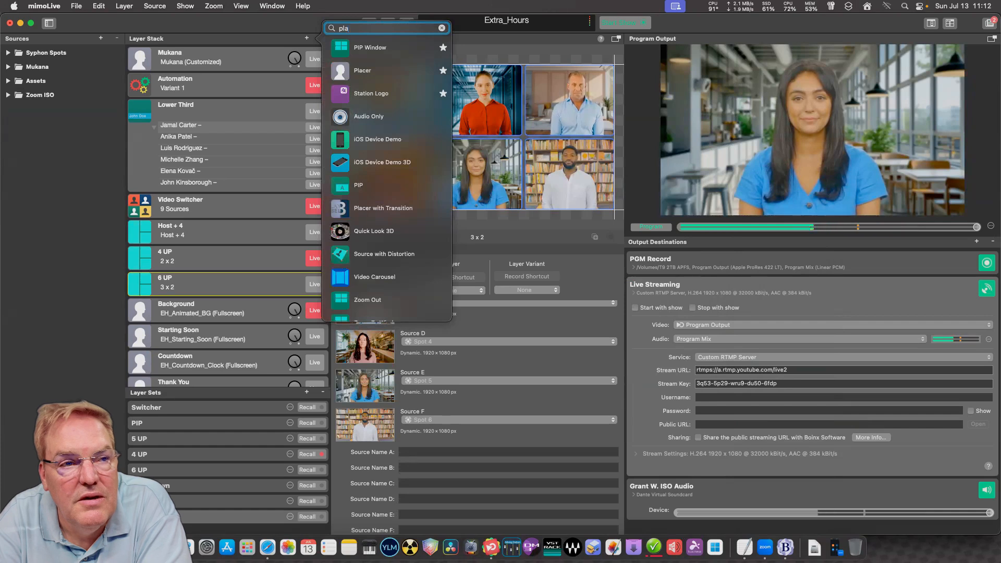
{"action": "key", "text": "Down"}
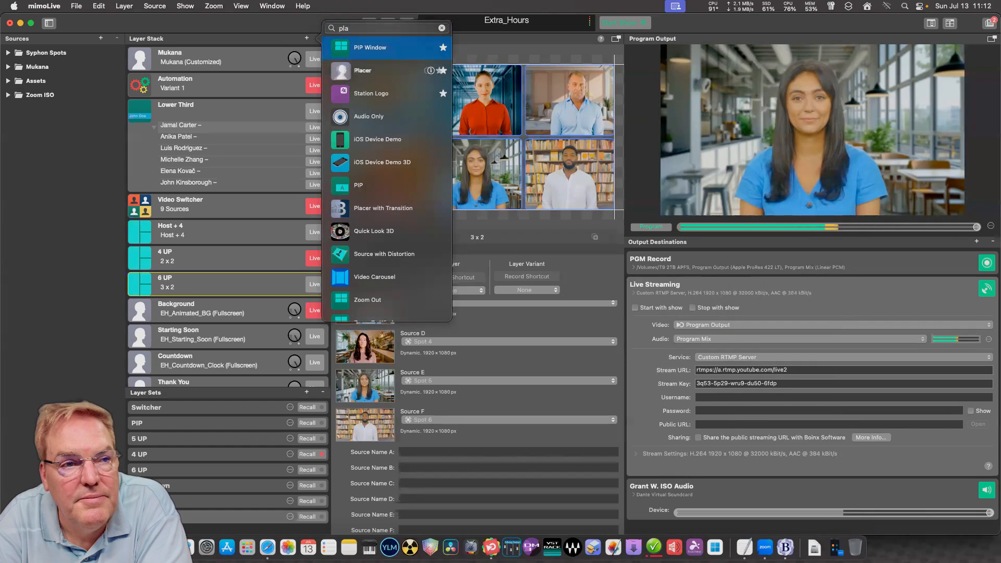
{"action": "left_click", "coordinate": [365, 70]}
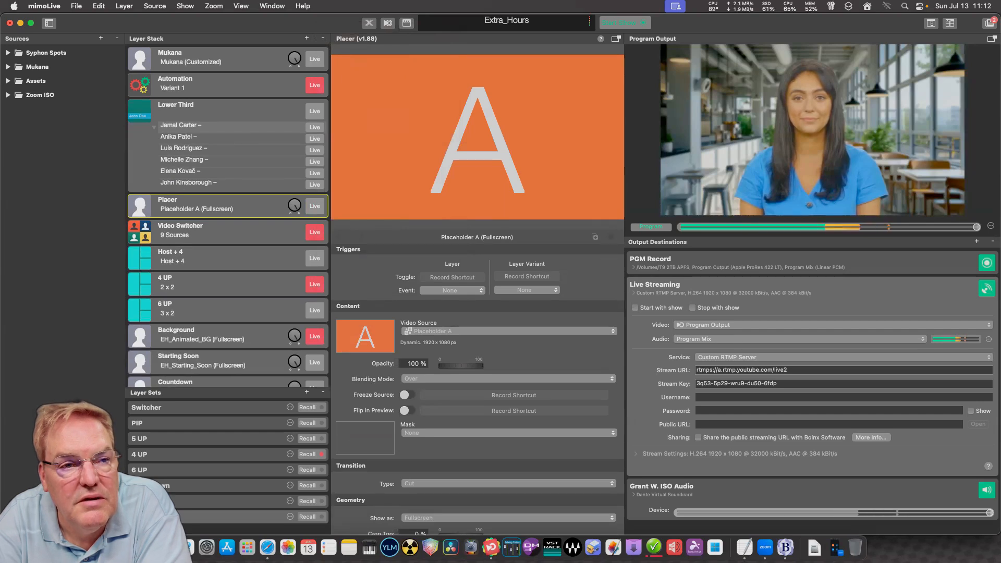
Delete the Video Switcher layer from the layer stack and save the show.
{"action": "left_click", "coordinate": [245, 237]}
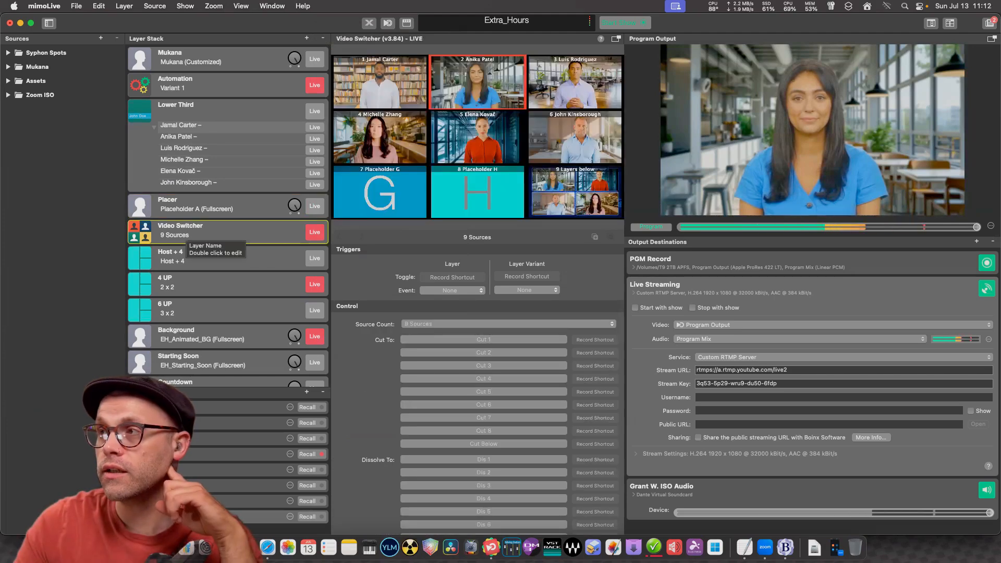
{"action": "right_click", "coordinate": [187, 229]}
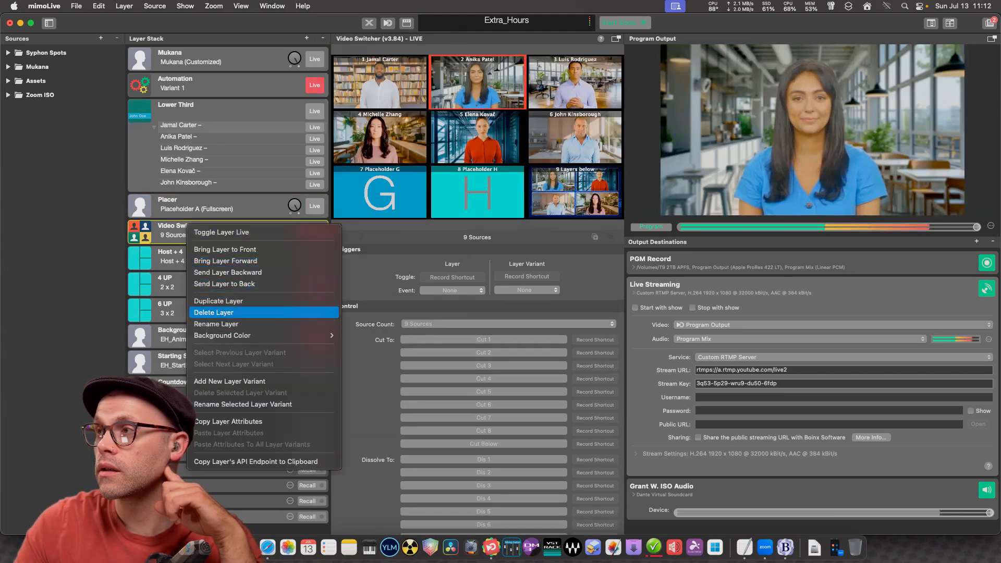
{"action": "left_click", "coordinate": [213, 312]}
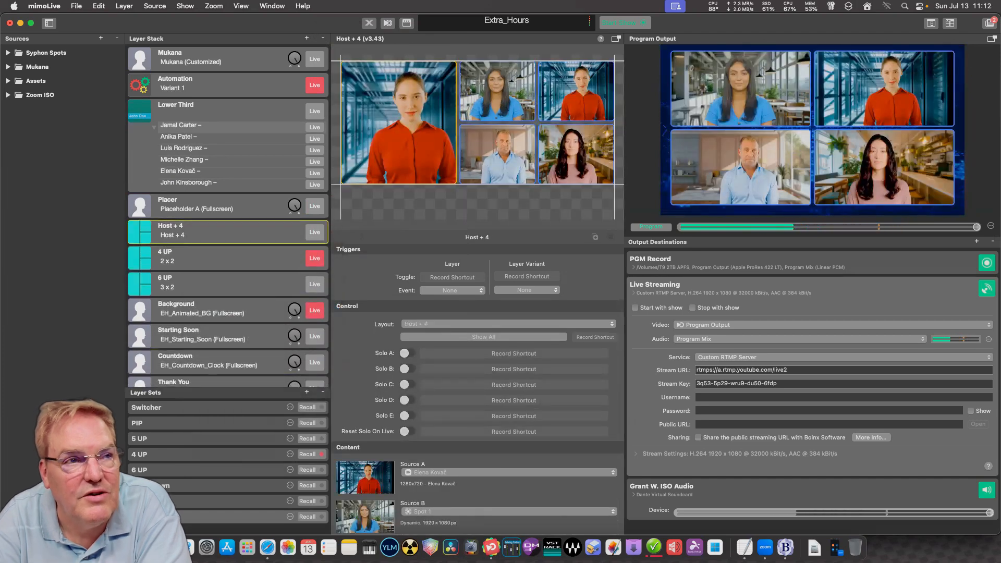
{"action": "left_click", "coordinate": [77, 5]}
{"action": "key", "text": "Escape"}
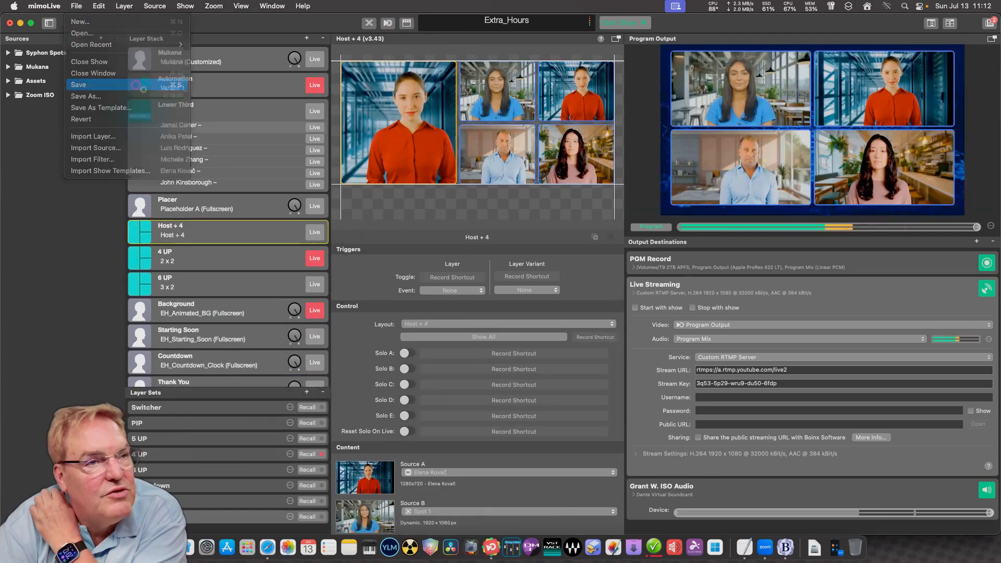
Give the Placer layer six variants and set the first variant's video source to the first Zoom ISO participant.
{"action": "left_click", "coordinate": [219, 204]}
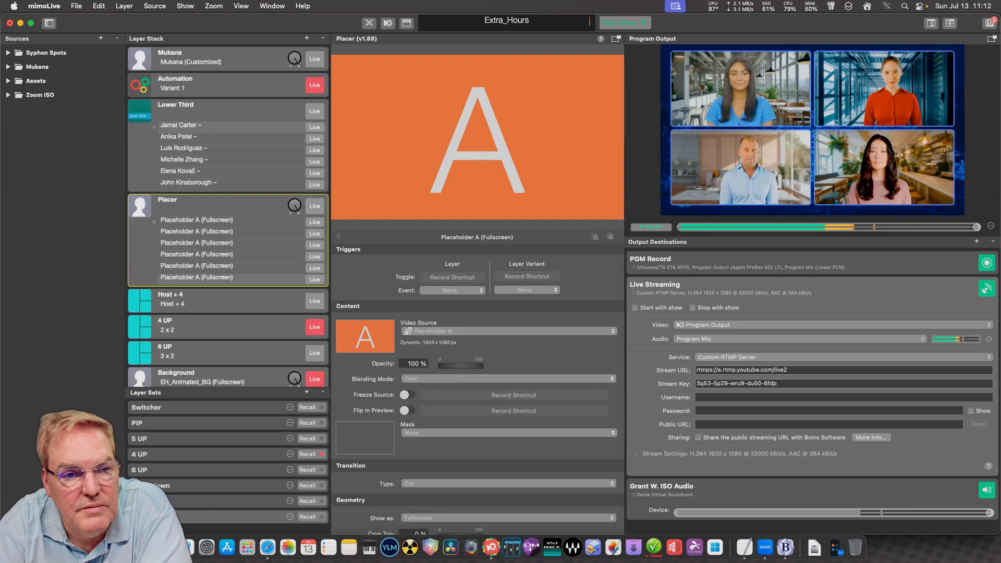
{"action": "scroll", "coordinate": [477, 391], "scroll_direction": "down", "scroll_amount": 4}
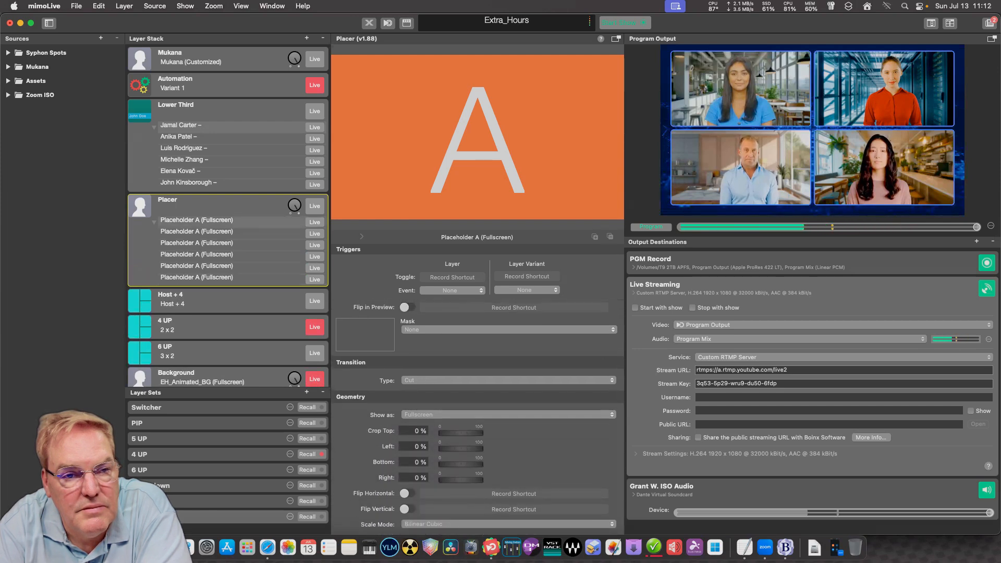
{"action": "scroll", "coordinate": [477, 391], "scroll_direction": "up", "scroll_amount": 4}
{"action": "left_click", "coordinate": [469, 332]}
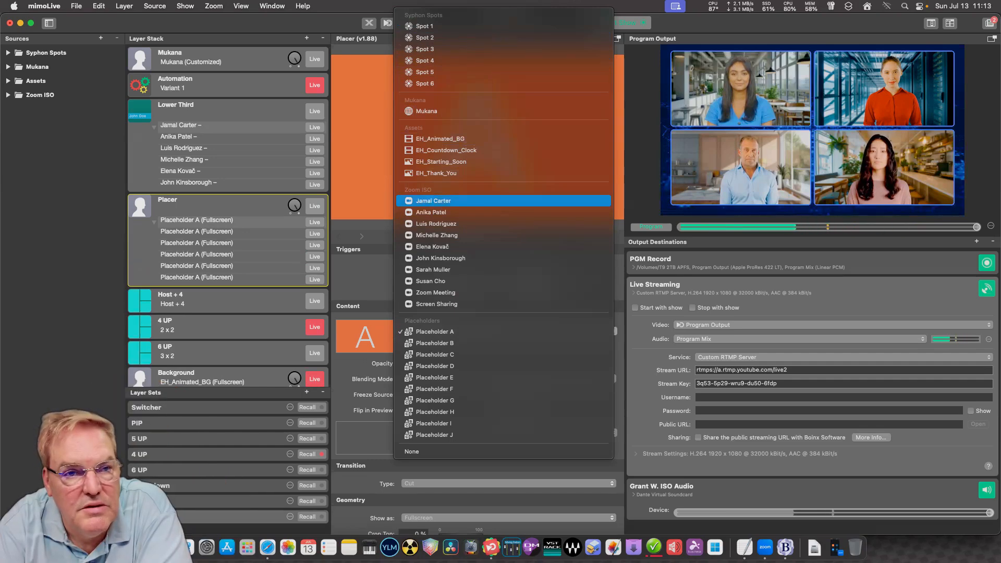
{"action": "key", "text": "Return"}
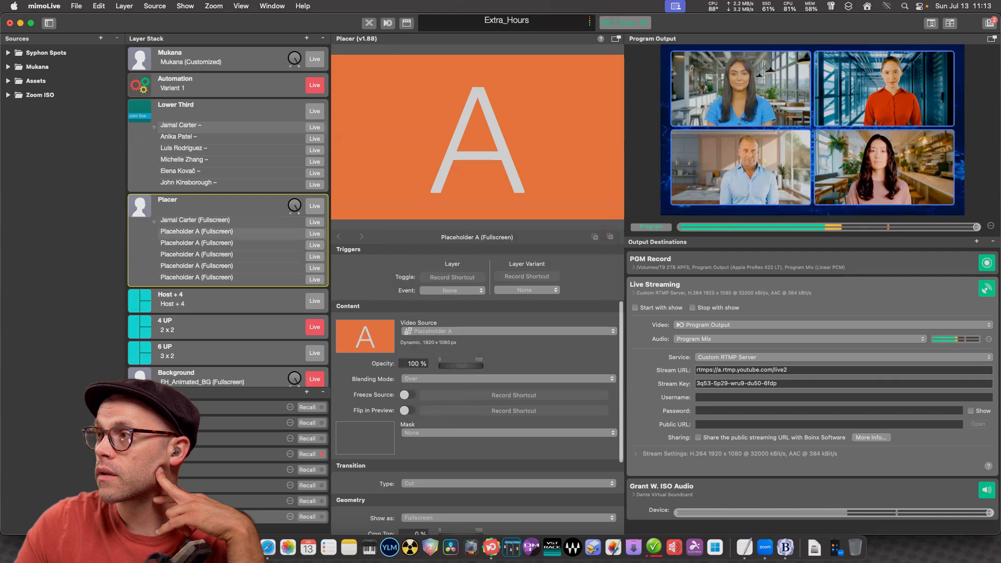
Assign the second and third Zoom ISO participants as video sources of the Placer layer's second and third variants.
{"action": "key", "text": "space"}
{"action": "key", "text": "a"}
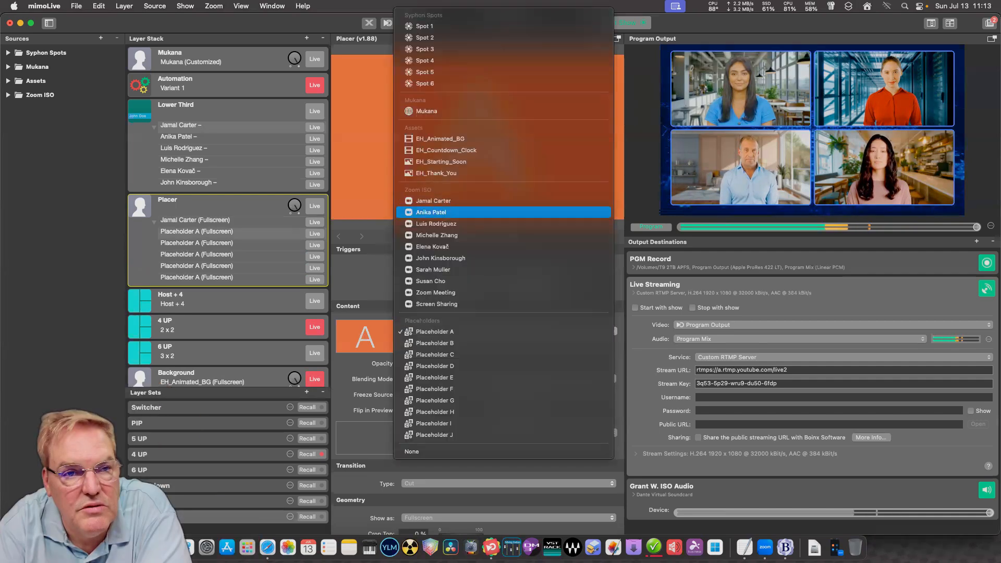
{"action": "key", "text": "Return"}
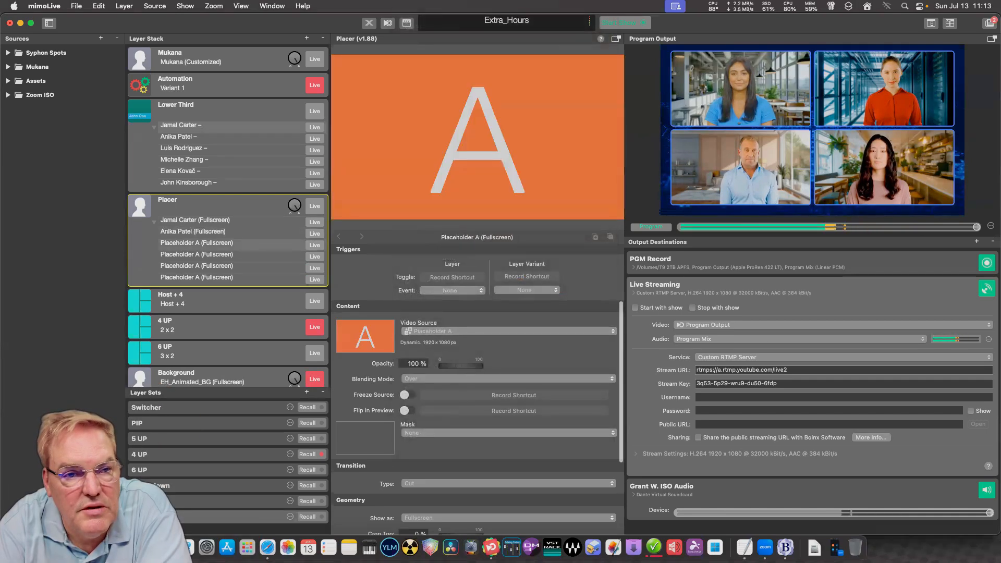
{"action": "key", "text": "space"}
{"action": "key", "text": "l"}
{"action": "key", "text": "Return"}
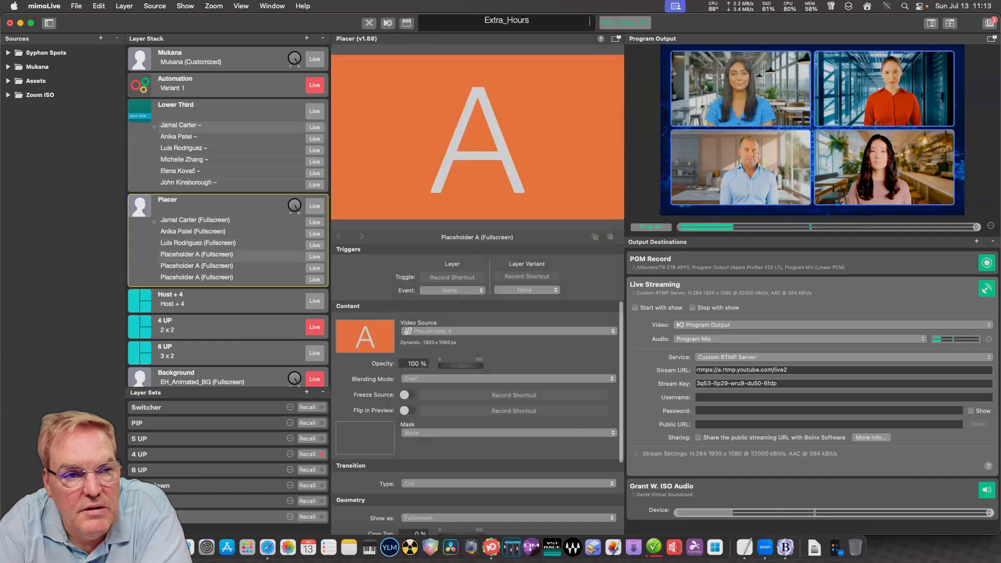
Set the fourth Placer variant's video source to the fourth Zoom ISO participant.
{"action": "key", "text": "space"}
{"action": "key", "text": "Up"}
{"action": "key", "text": "Up"}
{"action": "key", "text": "Up"}
{"action": "key", "text": "Up"}
{"action": "key", "text": "Up"}
{"action": "key", "text": "Up"}
{"action": "key", "text": "Up"}
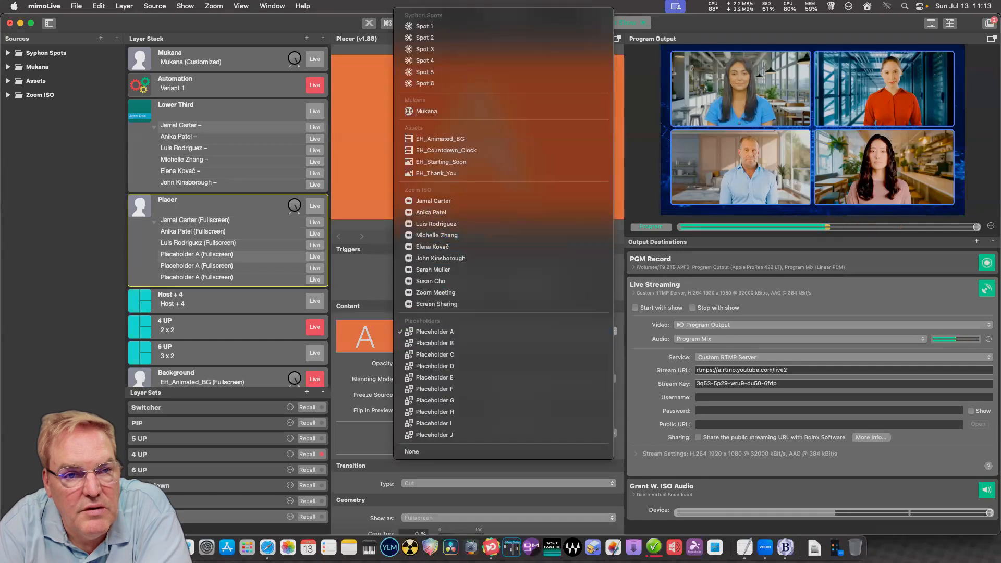
{"action": "key", "text": "Return"}
{"action": "key", "text": "Down"}
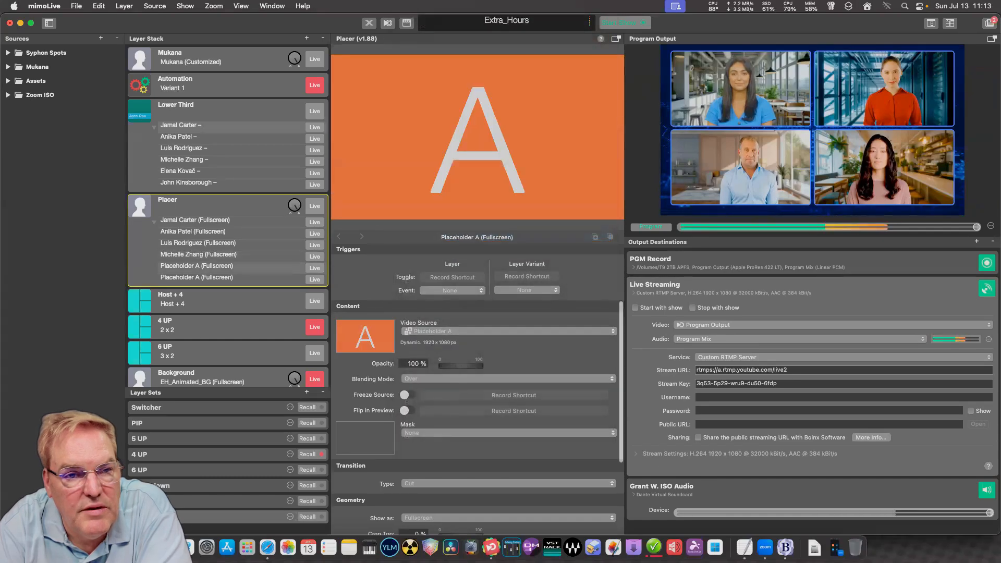
Set the fifth Placer variant's video source to the fifth Zoom ISO participant.
{"action": "key", "text": "space"}
{"action": "key", "text": "Up"}
{"action": "key", "text": "Up"}
{"action": "key", "text": "Up"}
{"action": "key", "text": "Up"}
{"action": "key", "text": "Up"}
{"action": "key", "text": "Up"}
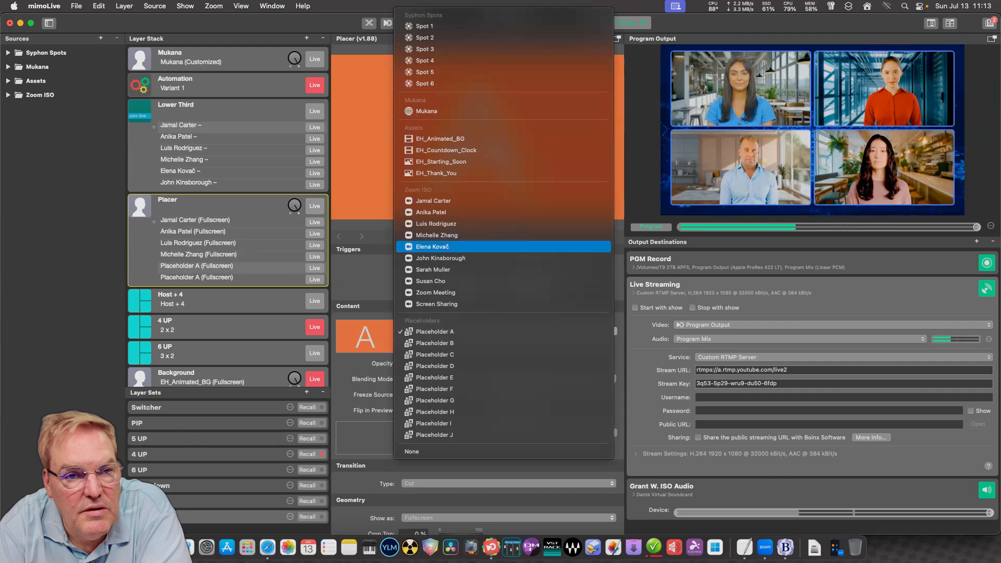
{"action": "key", "text": "Return"}
{"action": "key", "text": "Down"}
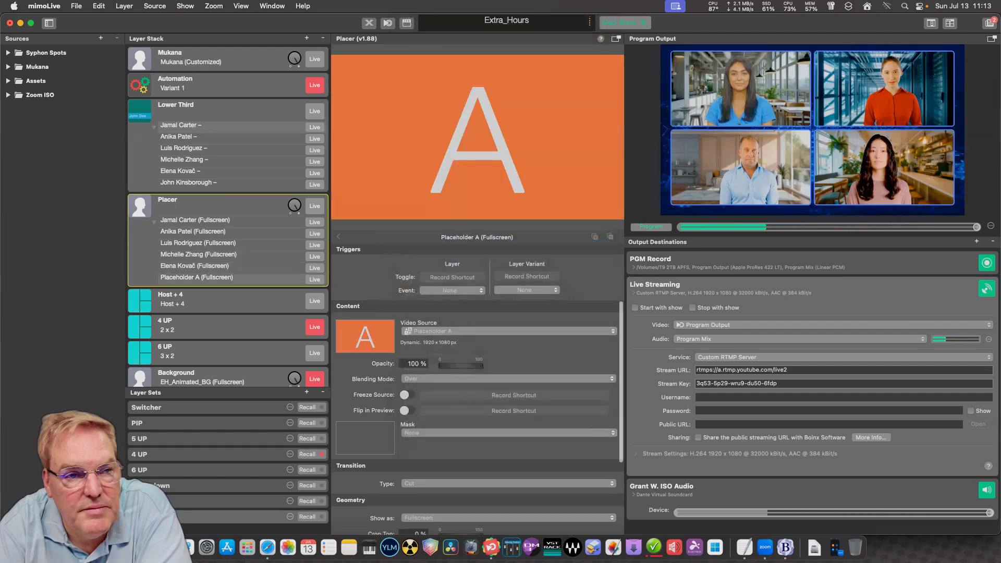
Set the sixth Placer variant's video source to the sixth Zoom ISO participant.
{"action": "key", "text": "space"}
{"action": "key", "text": "Up"}
{"action": "key", "text": "Up"}
{"action": "key", "text": "Up"}
{"action": "key", "text": "Up"}
{"action": "key", "text": "Up"}
{"action": "key", "text": "Up"}
{"action": "key", "text": "Down"}
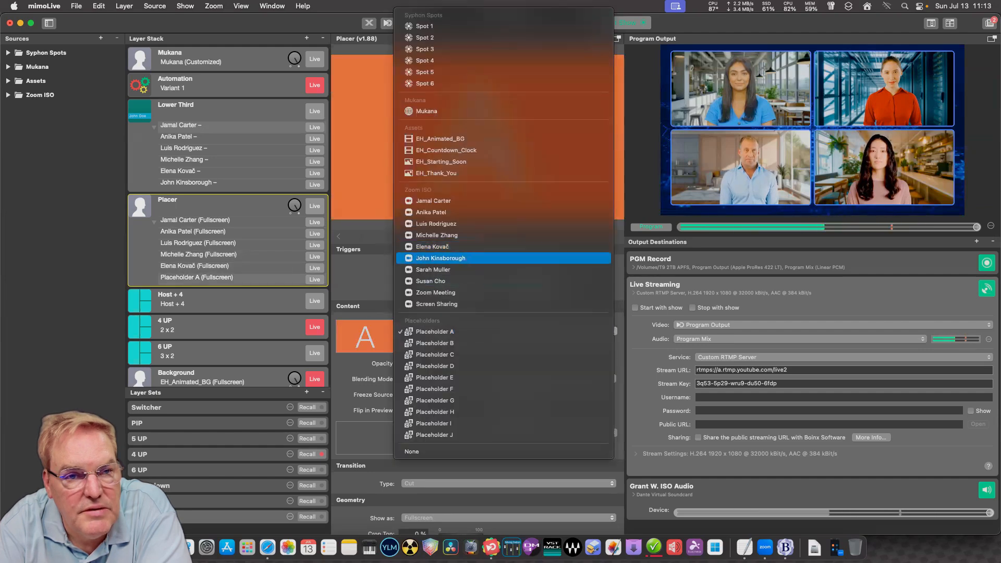
{"action": "key", "text": "Return"}
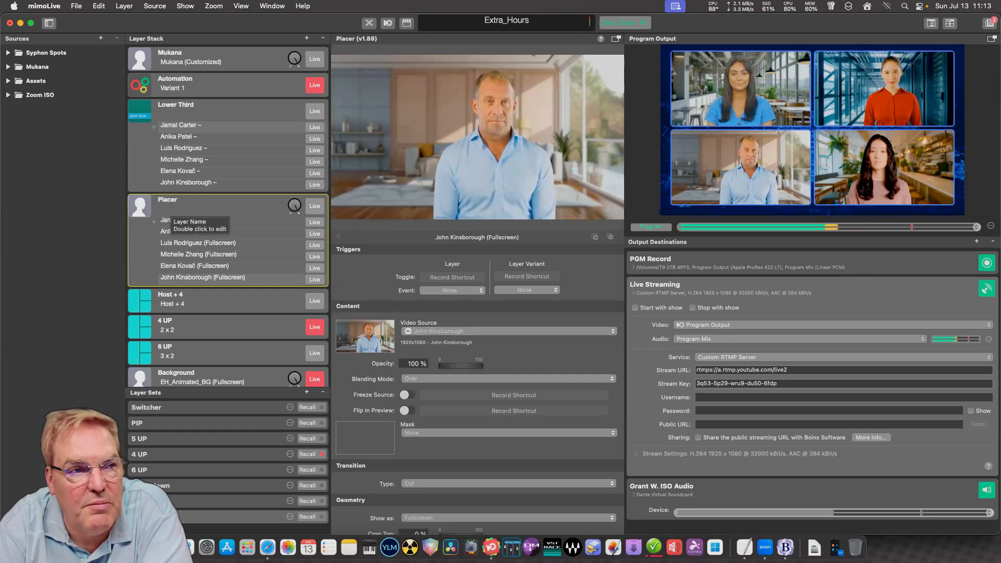
Rename the Placer layer to "Full Screen".
{"action": "right_click", "coordinate": [171, 204]}
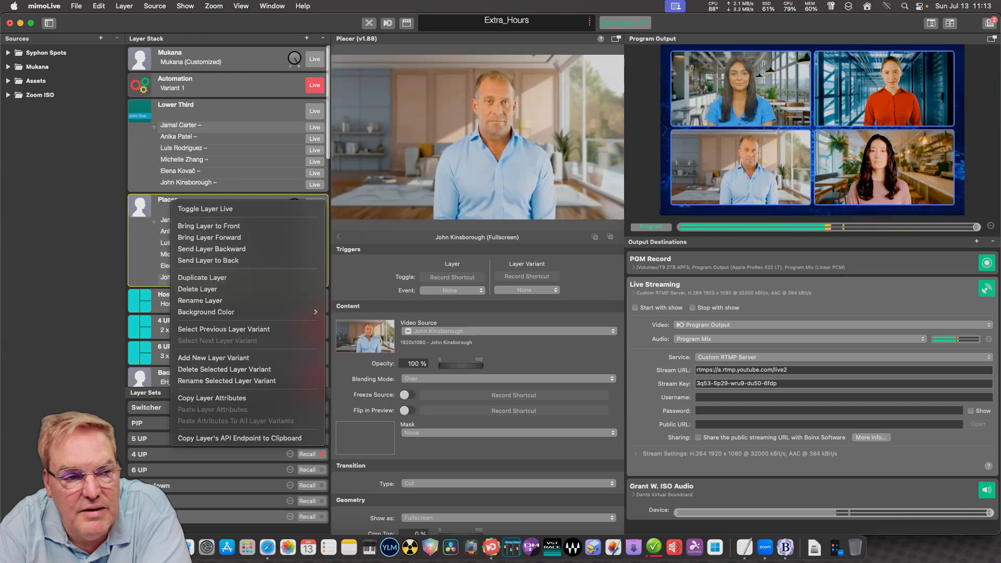
{"action": "mouse_move", "coordinate": [234, 312]}
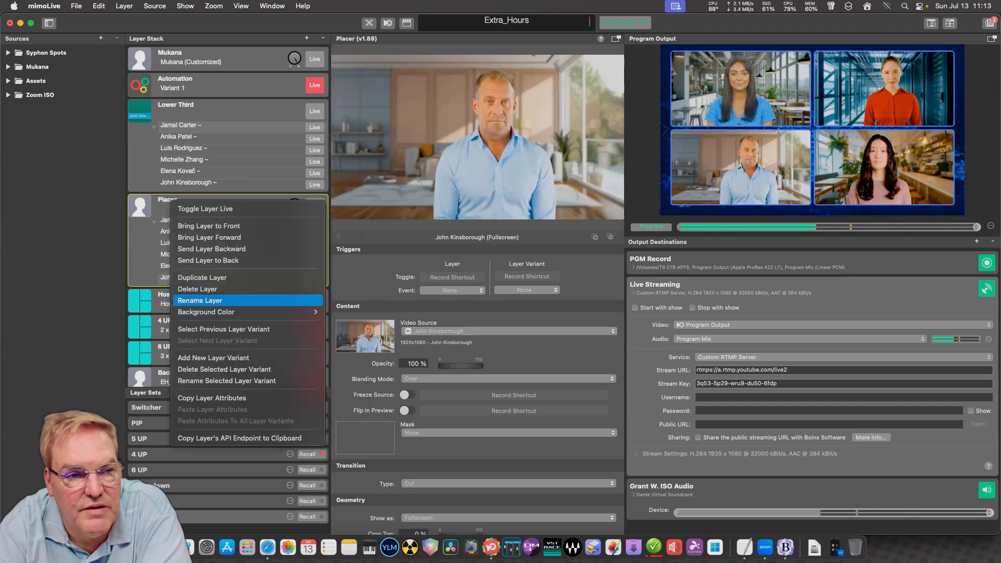
{"action": "left_click", "coordinate": [200, 301]}
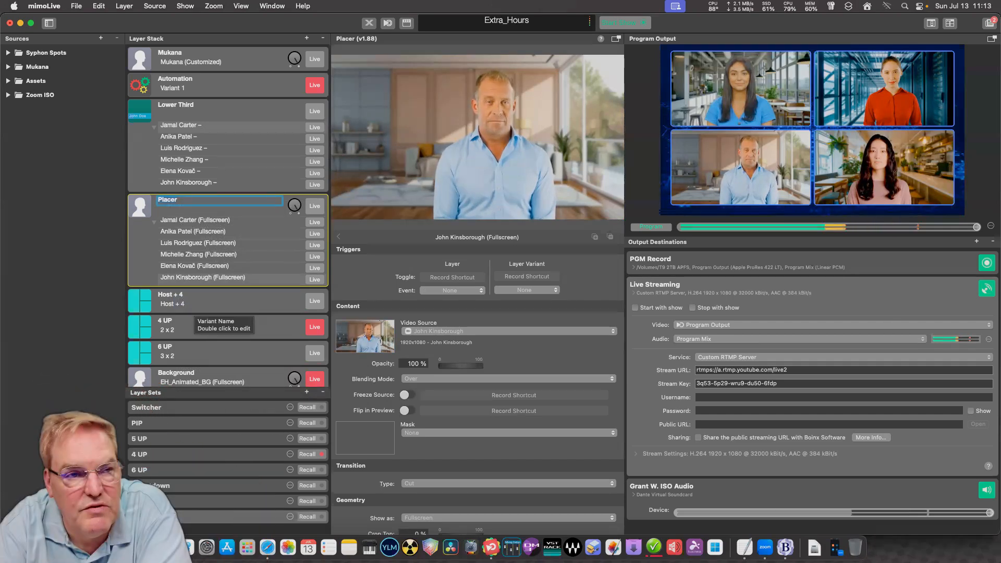
{"action": "type", "text": "Fu"}
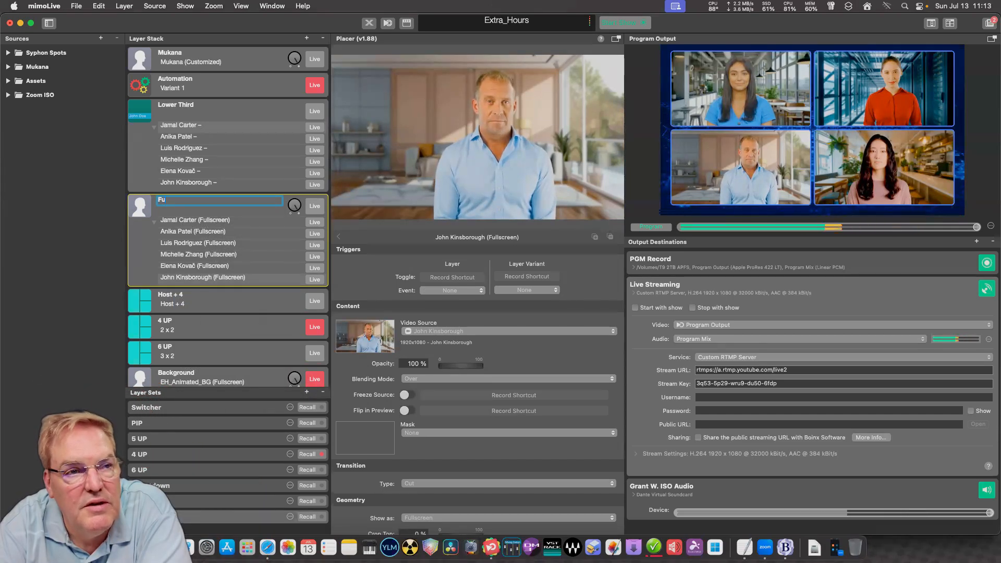
{"action": "type", "text": "ll Screen"}
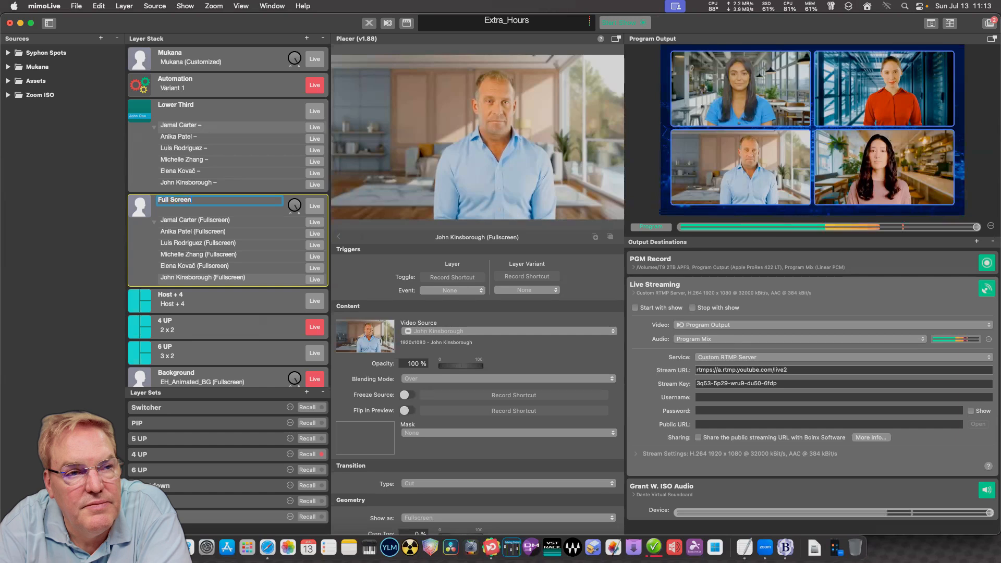
{"action": "key", "text": "Return"}
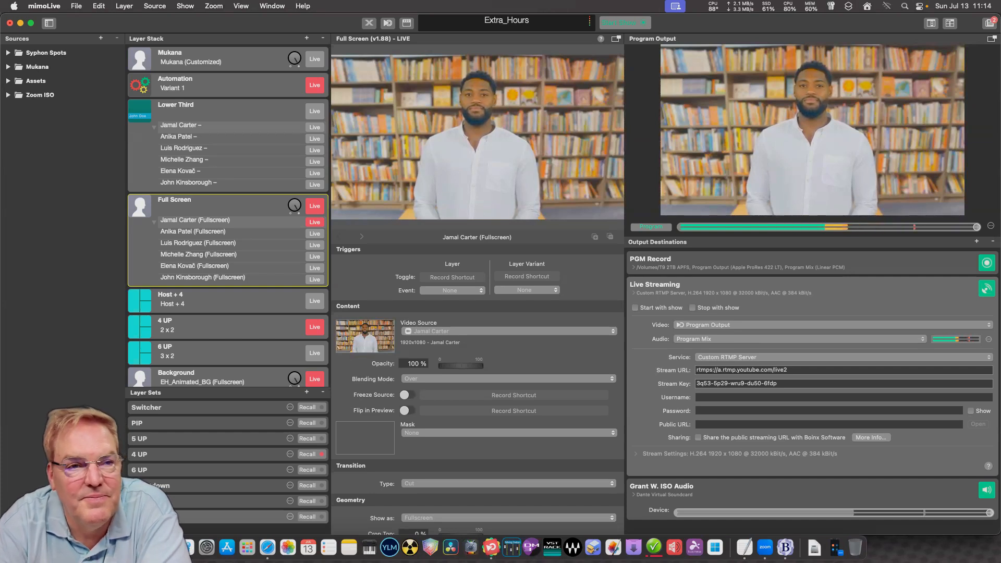
Add a layer set from the current layers with the first Full Screen variant live and name it "Fullscreen 1".
{"action": "left_click", "coordinate": [176, 110]}
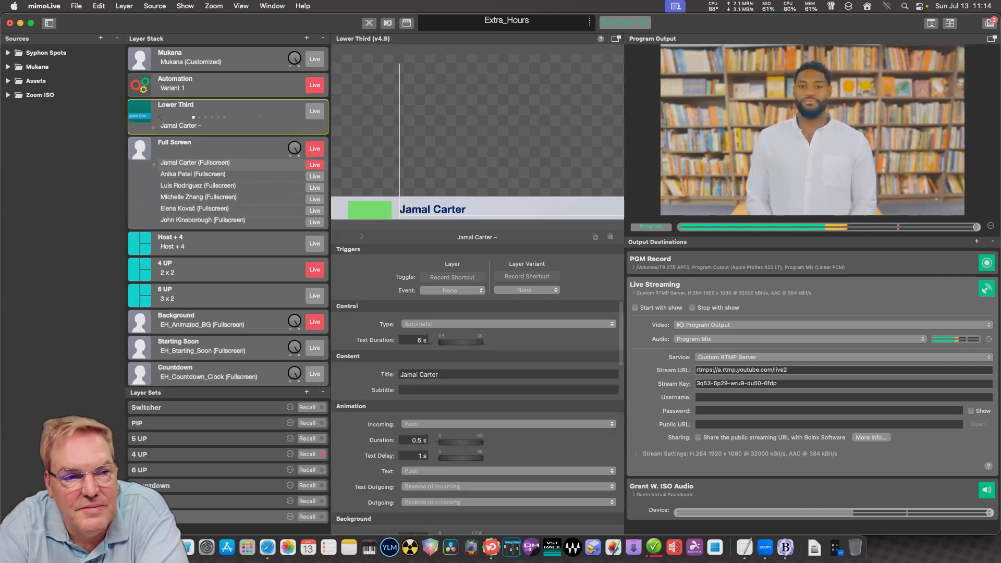
{"action": "scroll", "coordinate": [228, 208], "scroll_direction": "down", "scroll_amount": 4}
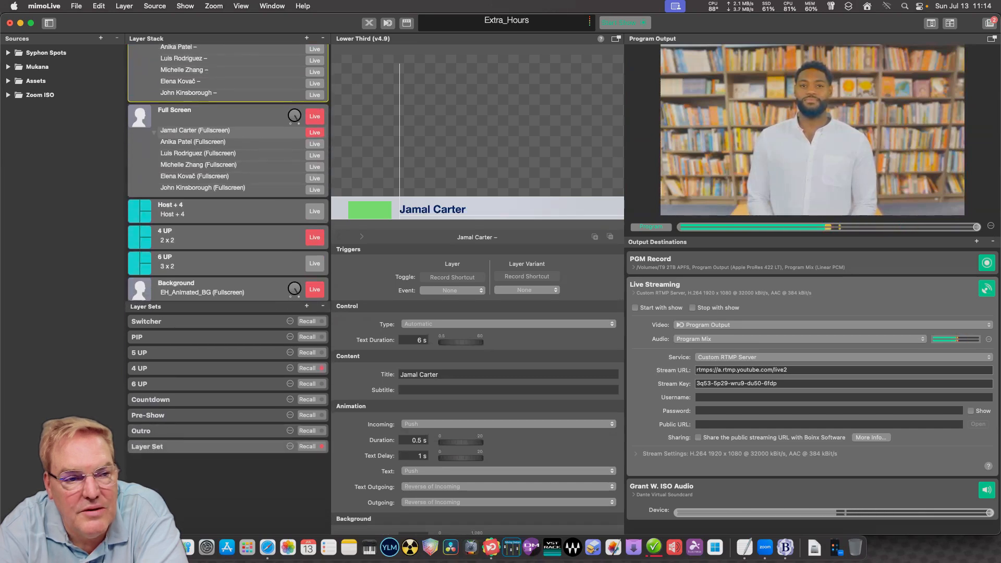
{"action": "right_click", "coordinate": [259, 447]}
{"action": "left_click", "coordinate": [292, 494]}
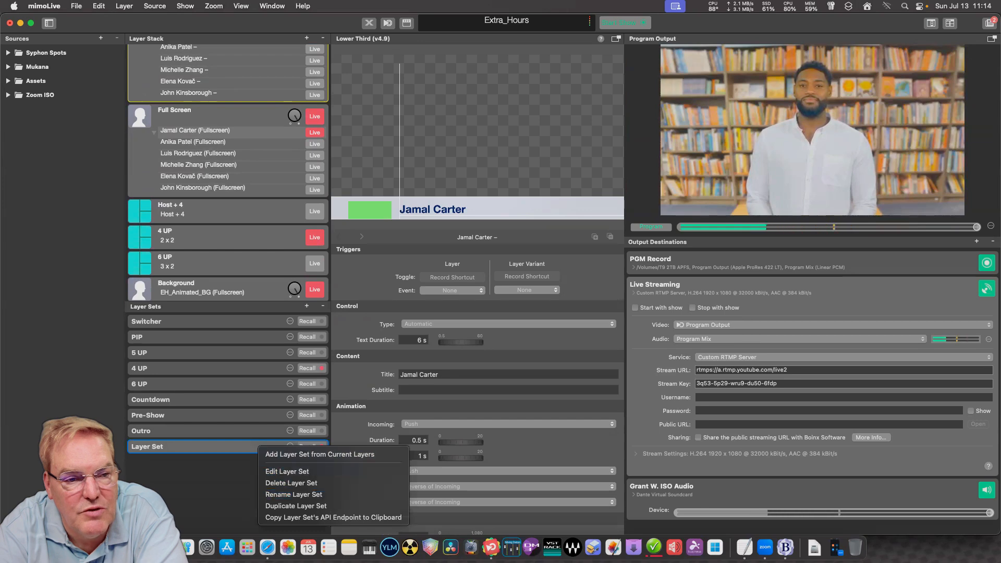
{"action": "type", "text": "Ful"}
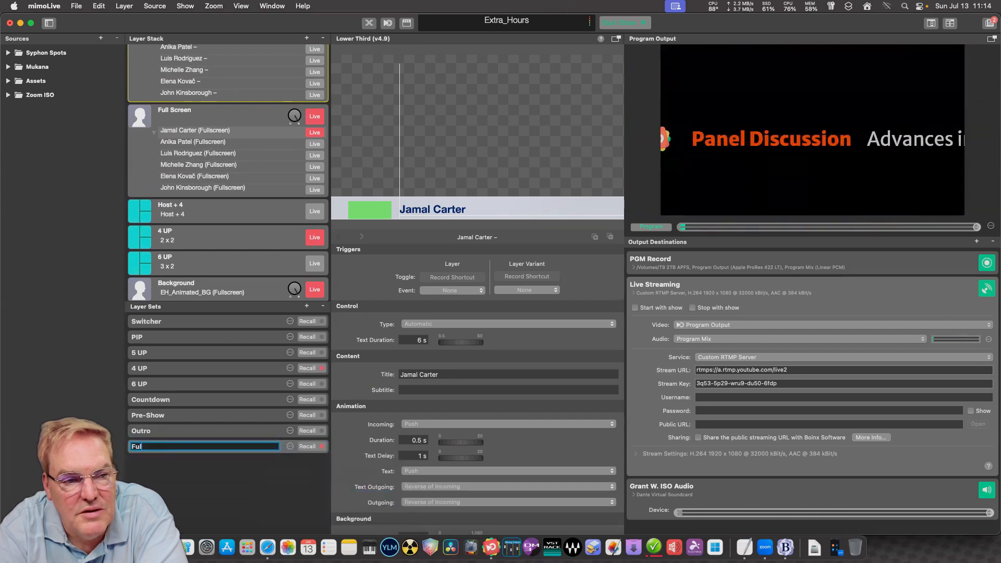
{"action": "type", "text": "lscree"}
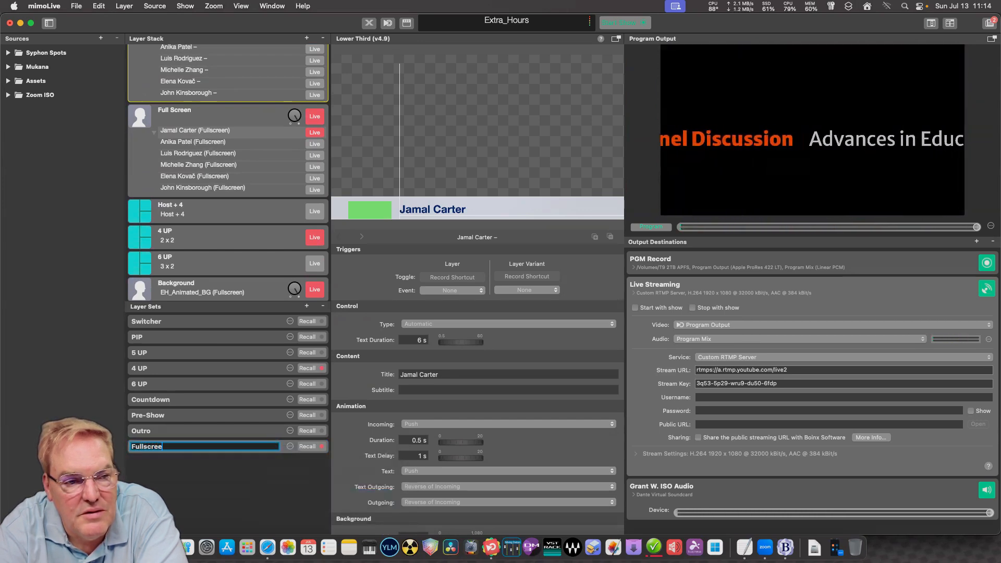
{"action": "type", "text": "n 1"}
{"action": "key", "text": "Return"}
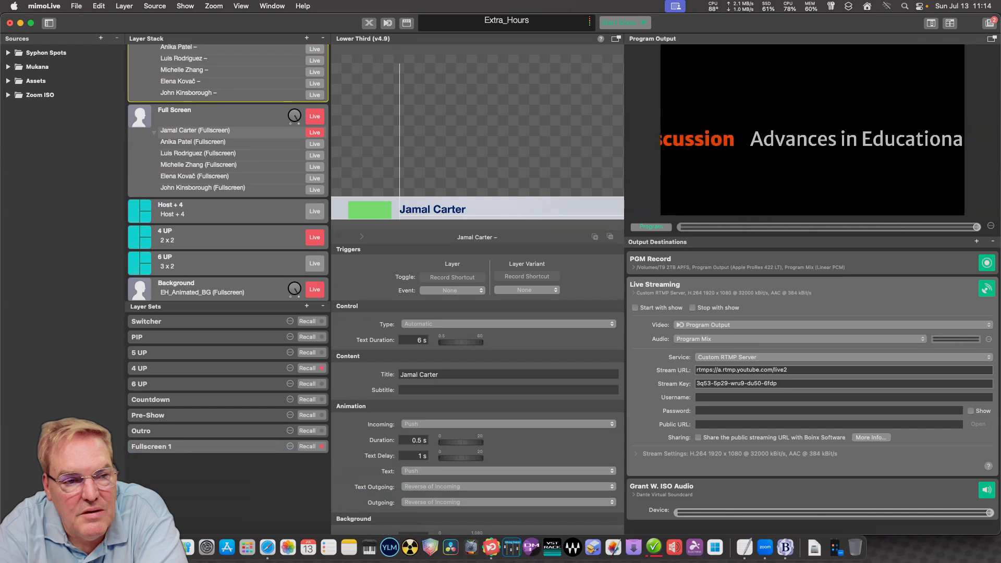
In the "Fullscreen 1" layer set, set Lower Third to Live with the first participant's variant.
{"action": "left_click", "coordinate": [289, 446]}
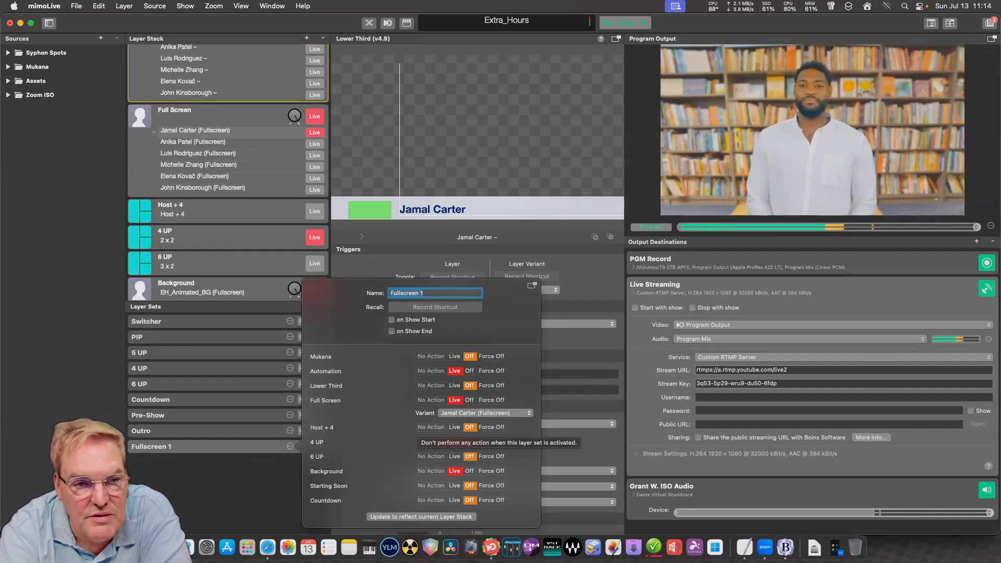
{"action": "scroll", "coordinate": [431, 441], "scroll_direction": "down", "scroll_amount": 5}
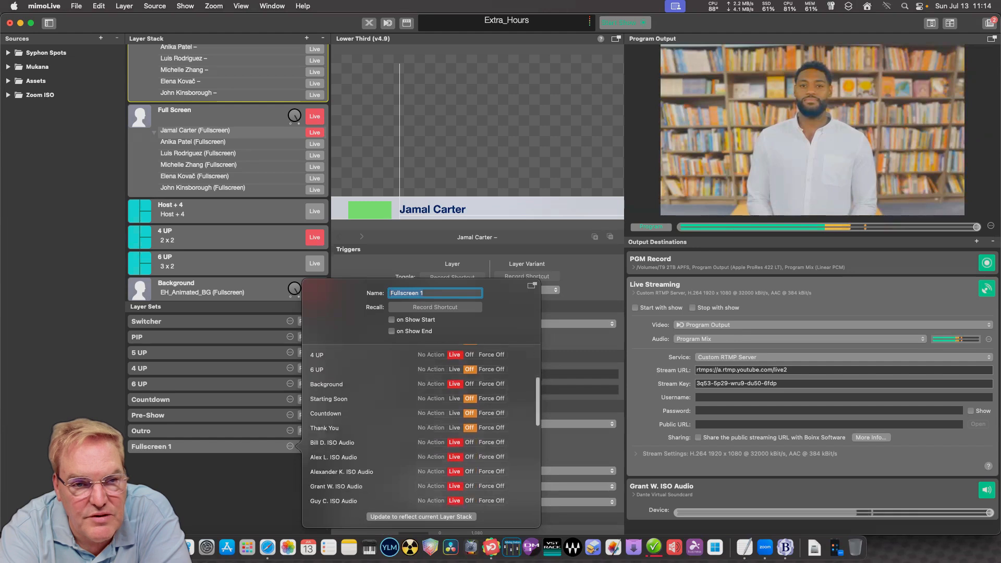
{"action": "scroll", "coordinate": [420, 427], "scroll_direction": "up", "scroll_amount": 5}
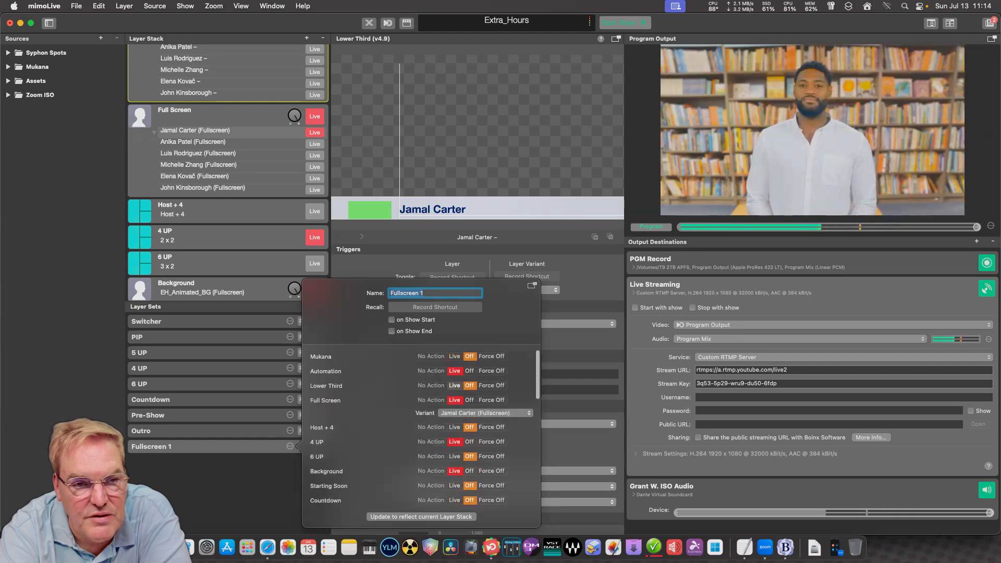
{"action": "left_click", "coordinate": [453, 386]}
{"action": "left_click", "coordinate": [482, 398]}
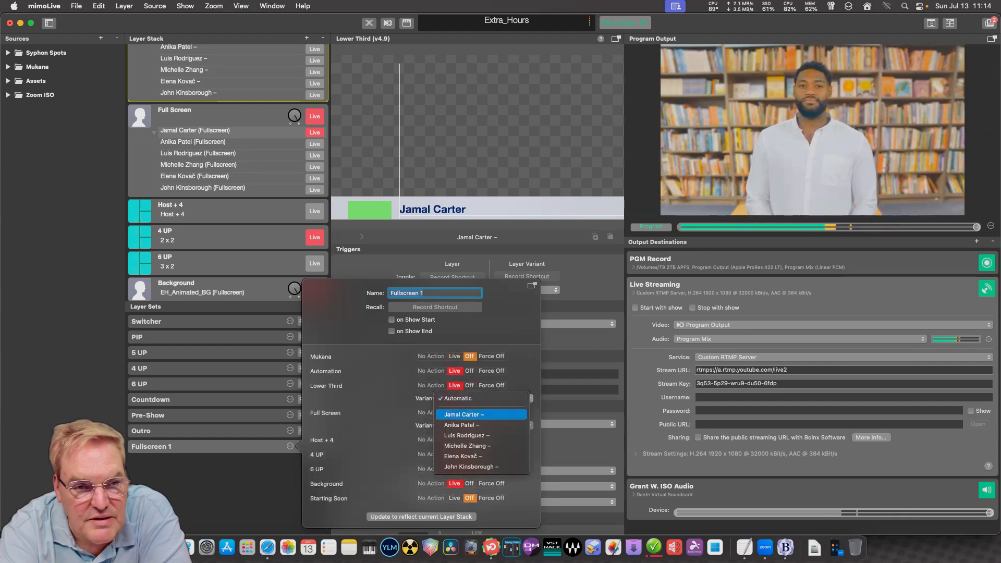
{"action": "left_click", "coordinate": [481, 415]}
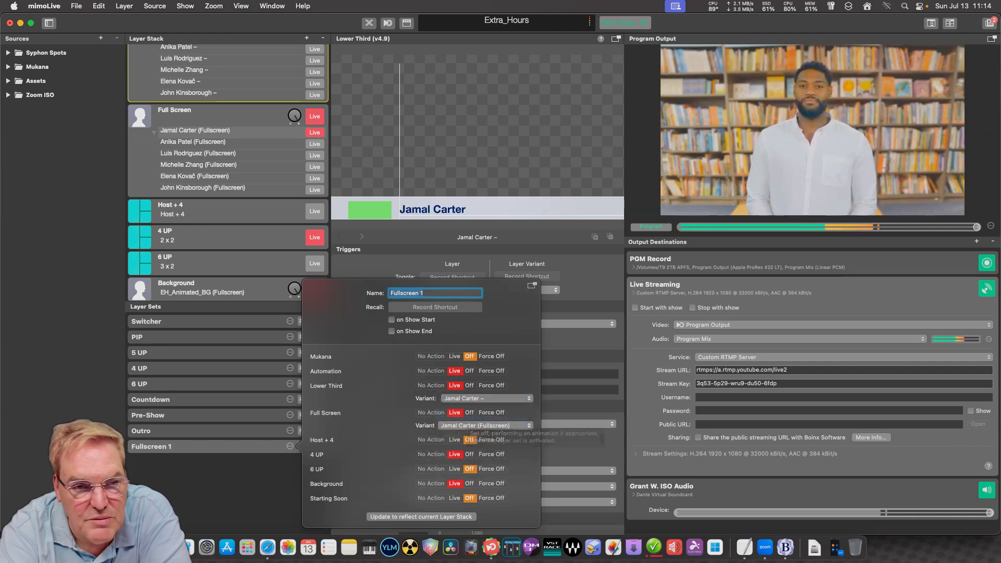
{"action": "key", "text": "Escape"}
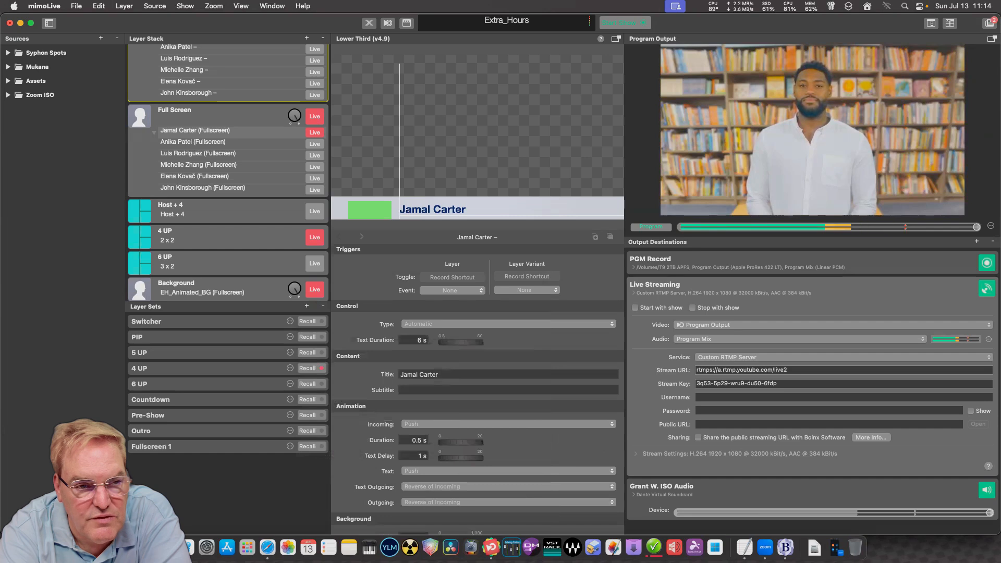
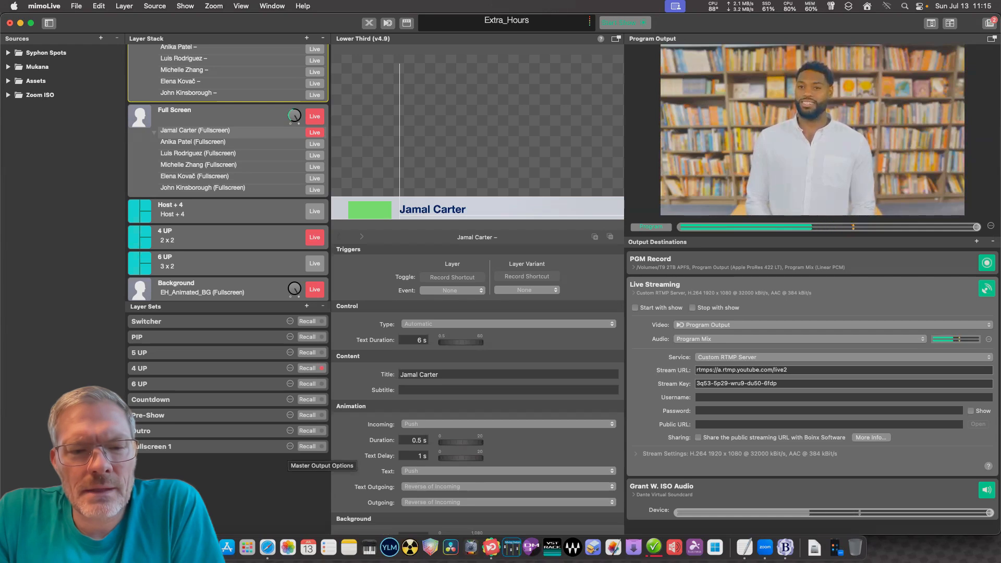
In "Fullscreen 1", set Automation, Host + 4, 4 UP, 6 UP, Background, Starting Soon, Countdown and Thank You to No Action.
{"action": "left_click", "coordinate": [290, 446]}
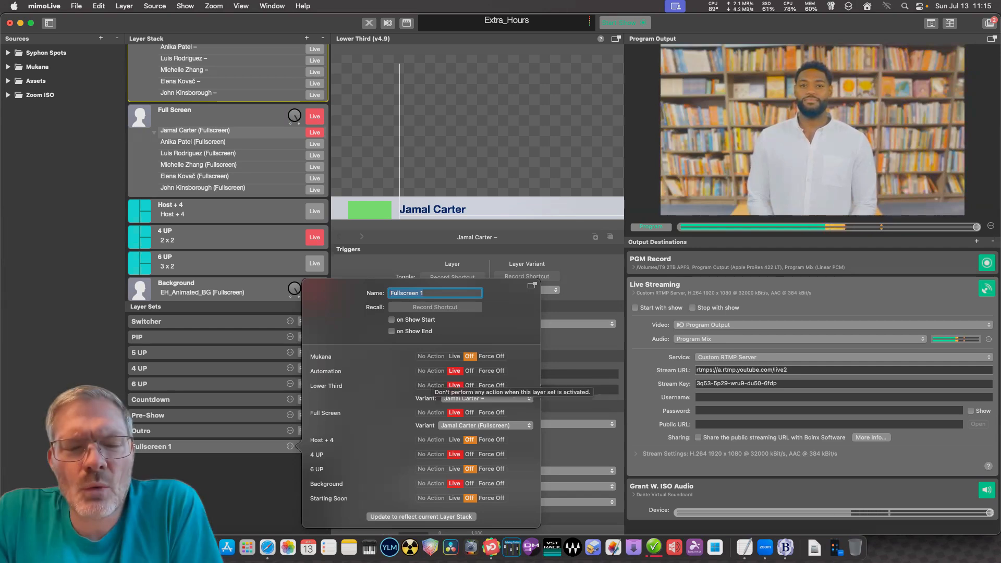
{"action": "left_click", "coordinate": [430, 371]}
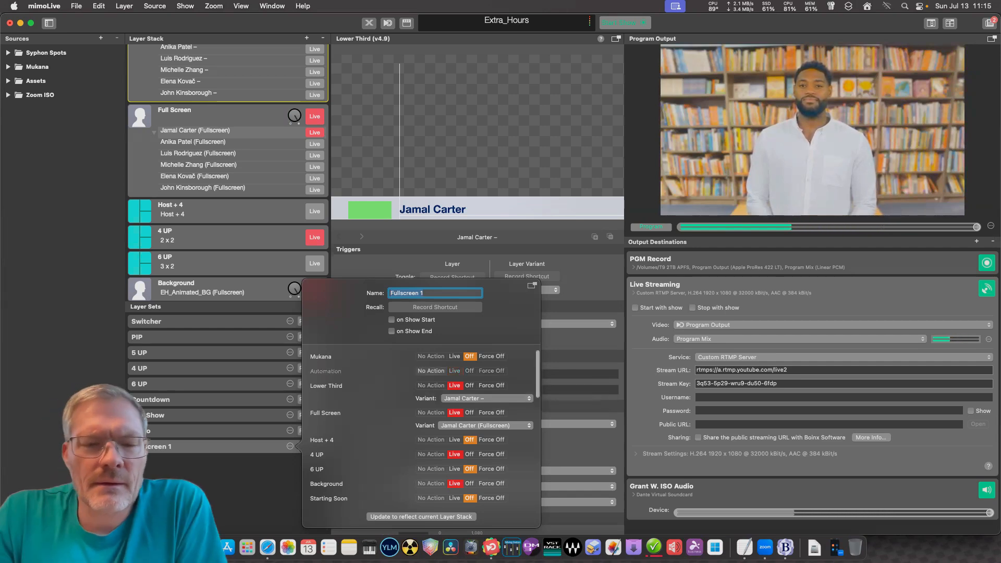
{"action": "scroll", "coordinate": [422, 425], "scroll_direction": "down", "scroll_amount": 3}
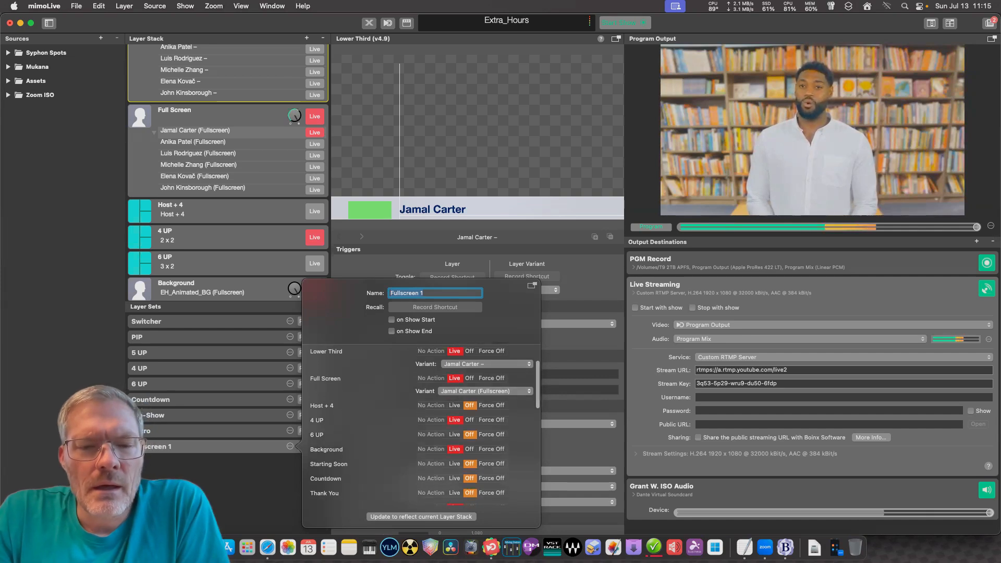
{"action": "scroll", "coordinate": [422, 425], "scroll_direction": "down", "scroll_amount": 1}
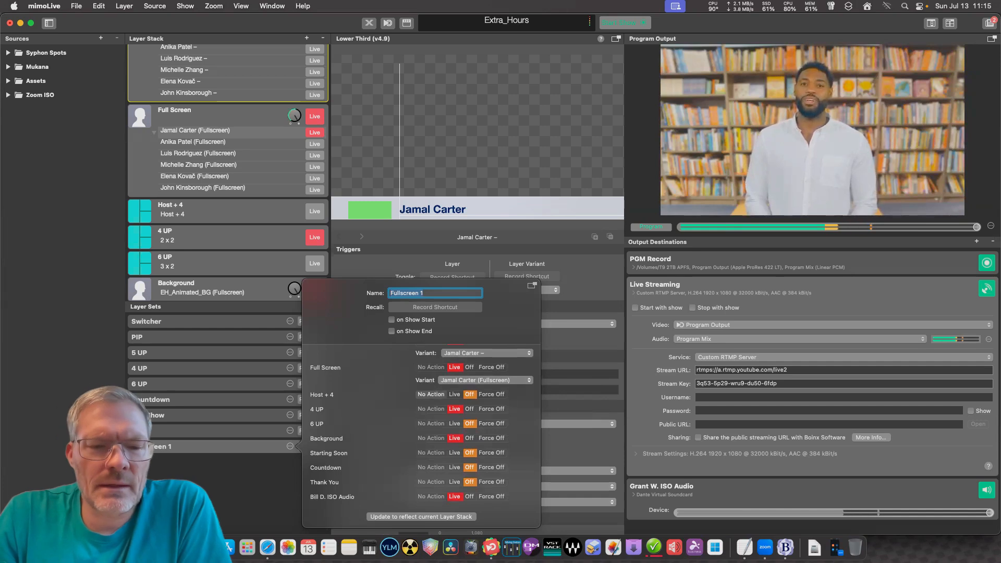
{"action": "left_click", "coordinate": [431, 394]}
{"action": "left_click", "coordinate": [431, 409]}
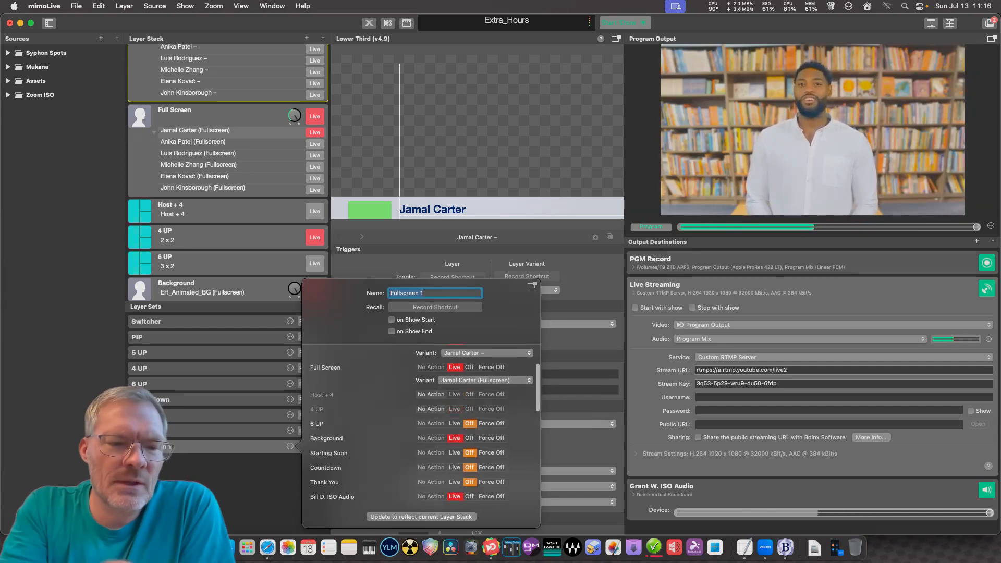
{"action": "left_click", "coordinate": [431, 423]}
{"action": "left_click", "coordinate": [430, 438]}
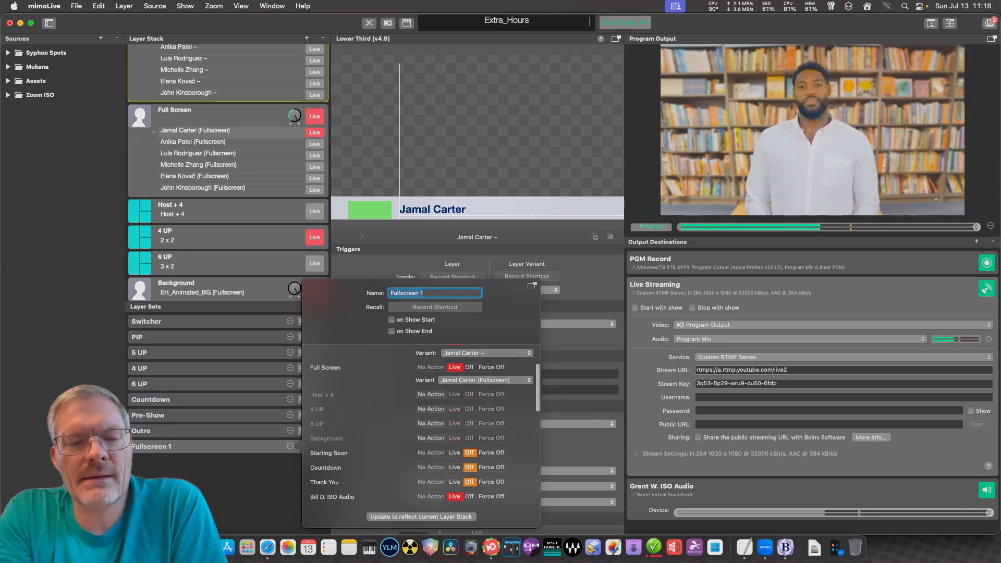
{"action": "left_click", "coordinate": [430, 452]}
{"action": "left_click", "coordinate": [431, 467]}
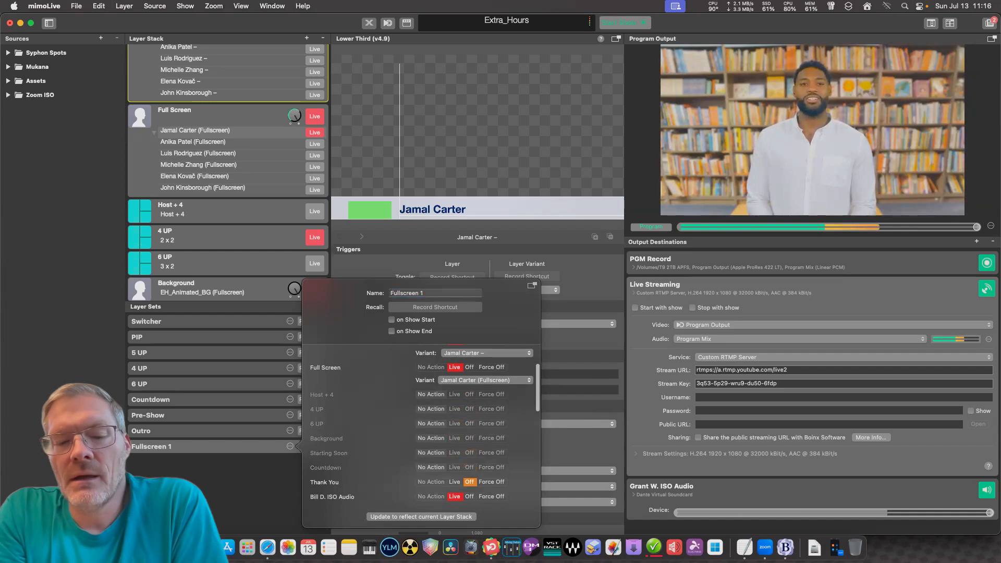
{"action": "left_click", "coordinate": [431, 482]}
Set all participant ISO Audio layers and Screen Sharing ISO Audio to No Action in the "Fullscreen 1" layer set.
{"action": "left_click", "coordinate": [430, 497]}
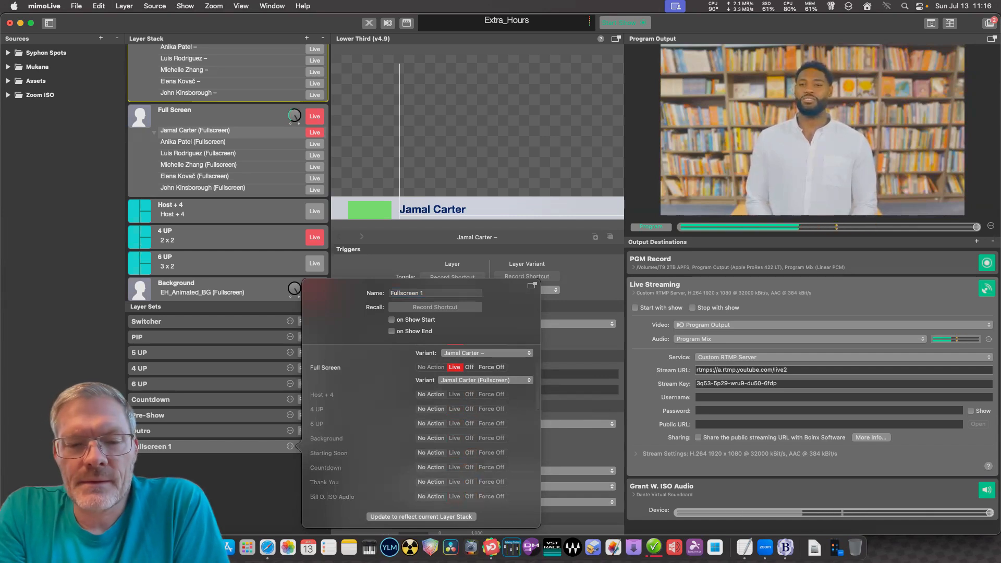
{"action": "scroll", "coordinate": [431, 469], "scroll_direction": "down", "scroll_amount": 4}
{"action": "scroll", "coordinate": [423, 427], "scroll_direction": "down", "scroll_amount": 8}
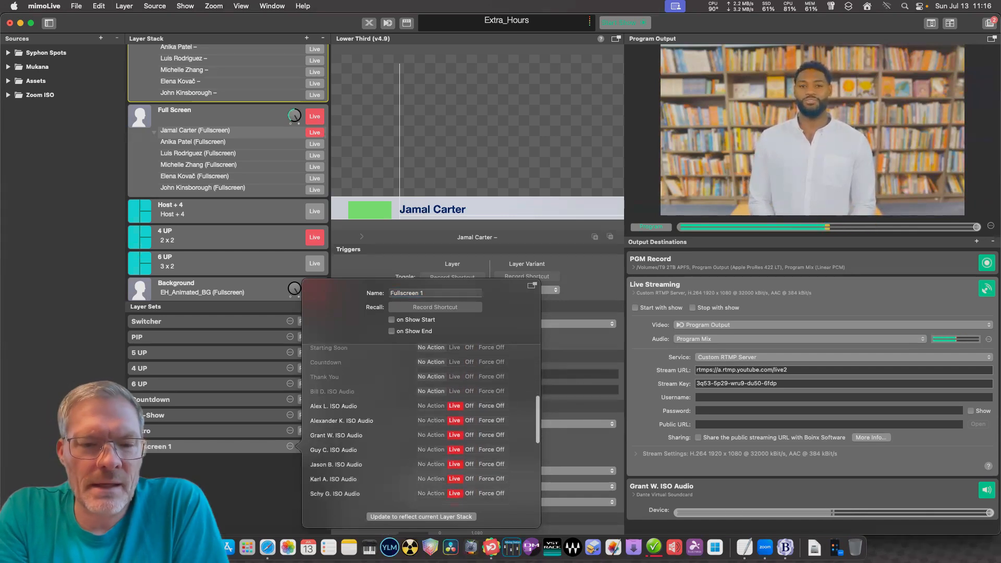
{"action": "scroll", "coordinate": [422, 422], "scroll_direction": "up", "scroll_amount": 10}
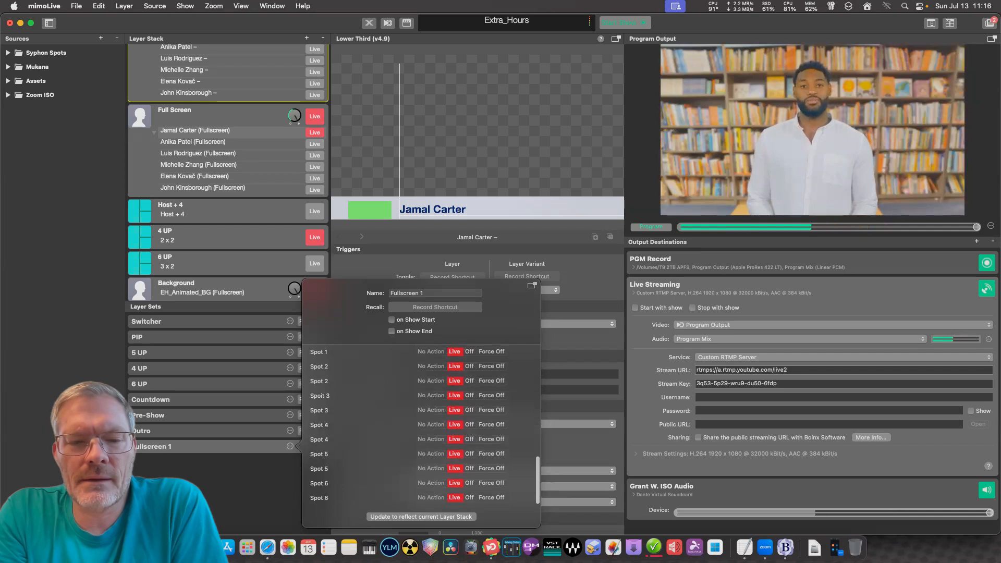
{"action": "scroll", "coordinate": [421, 422], "scroll_direction": "down", "scroll_amount": 3}
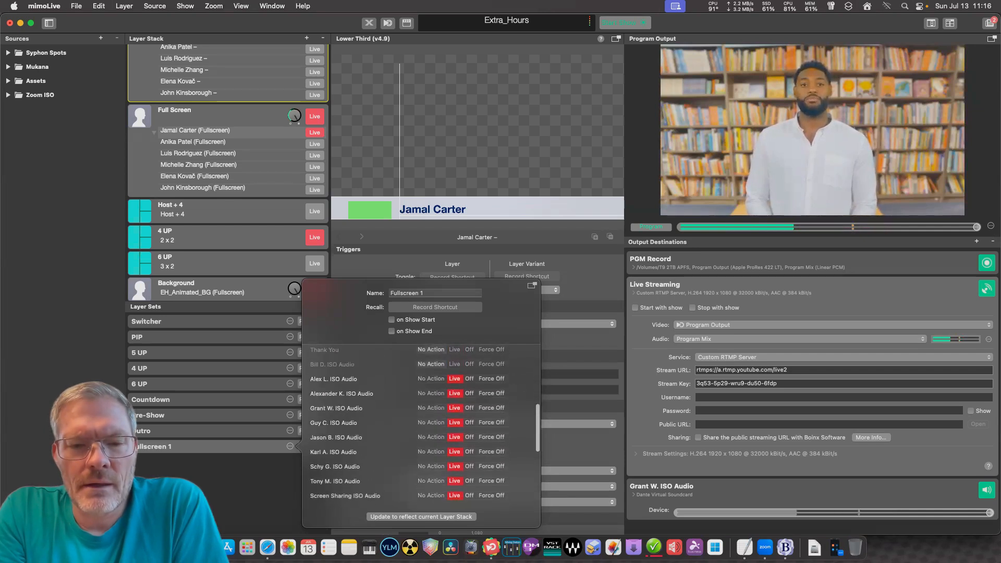
{"action": "left_click", "coordinate": [430, 381]}
{"action": "left_click", "coordinate": [431, 395]}
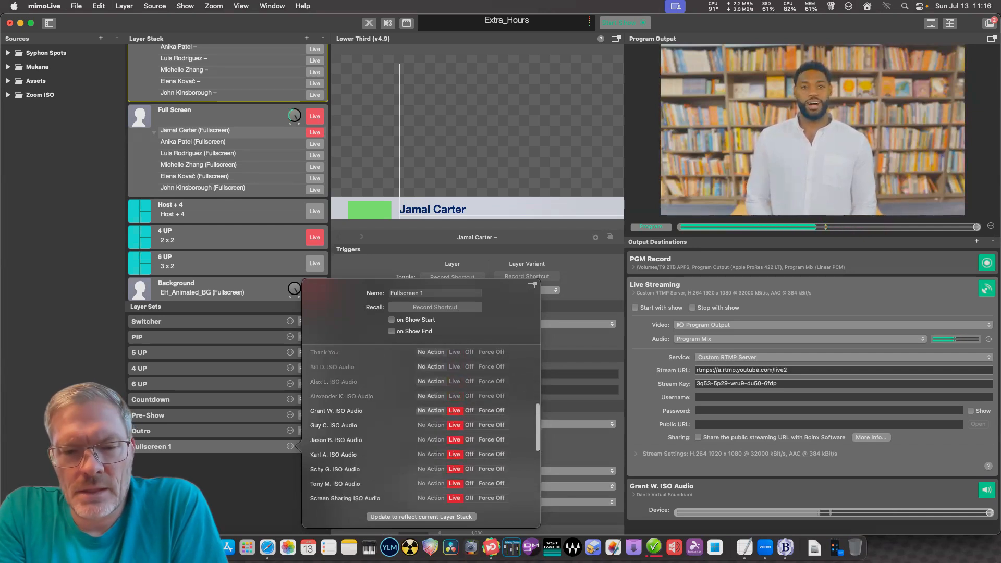
{"action": "left_click", "coordinate": [430, 410]}
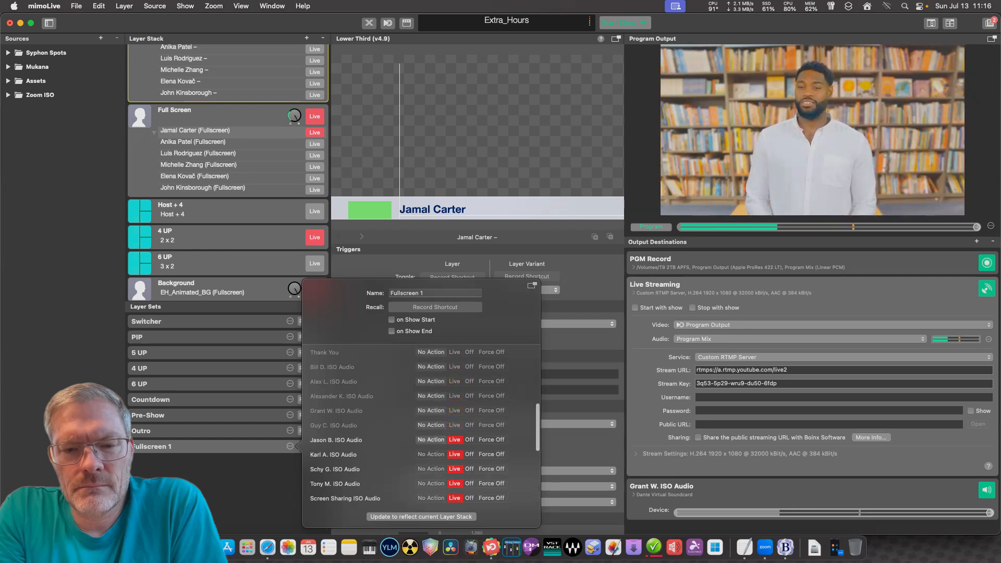
{"action": "left_click", "coordinate": [430, 439]}
{"action": "left_click", "coordinate": [430, 454]}
{"action": "left_click", "coordinate": [430, 483]}
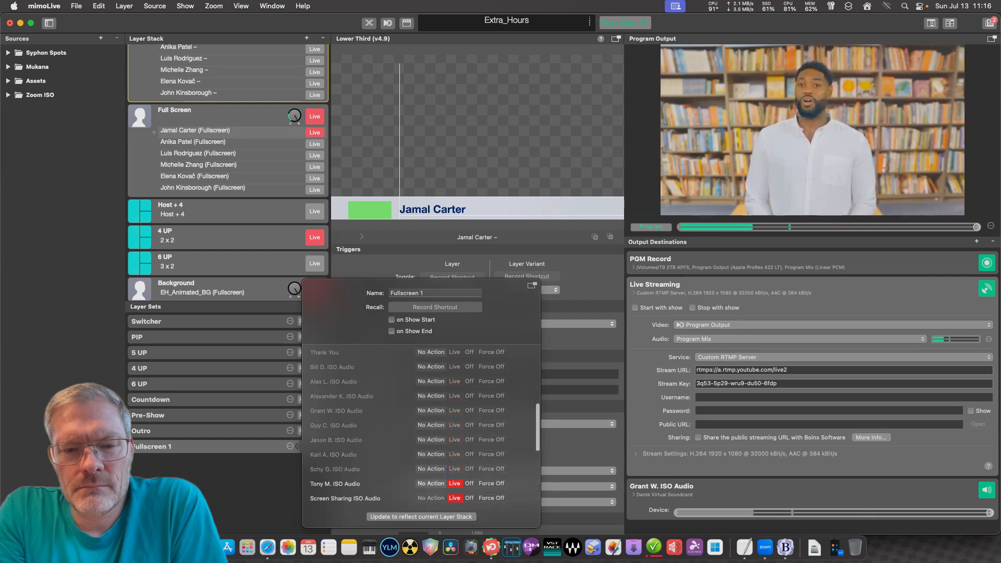
{"action": "left_click", "coordinate": [431, 498]}
Set the paired Spot 1 through Spot 6 layers to No Action in the "Fullscreen 1" layer set.
{"action": "scroll", "coordinate": [422, 422], "scroll_direction": "down", "scroll_amount": 5}
{"action": "scroll", "coordinate": [422, 423], "scroll_direction": "up", "scroll_amount": 1}
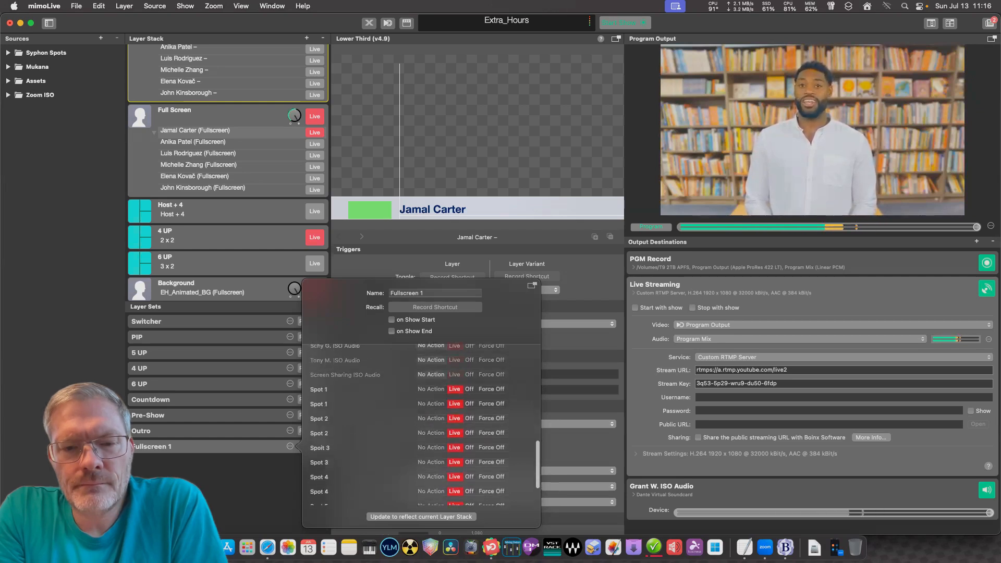
{"action": "left_click", "coordinate": [431, 379]}
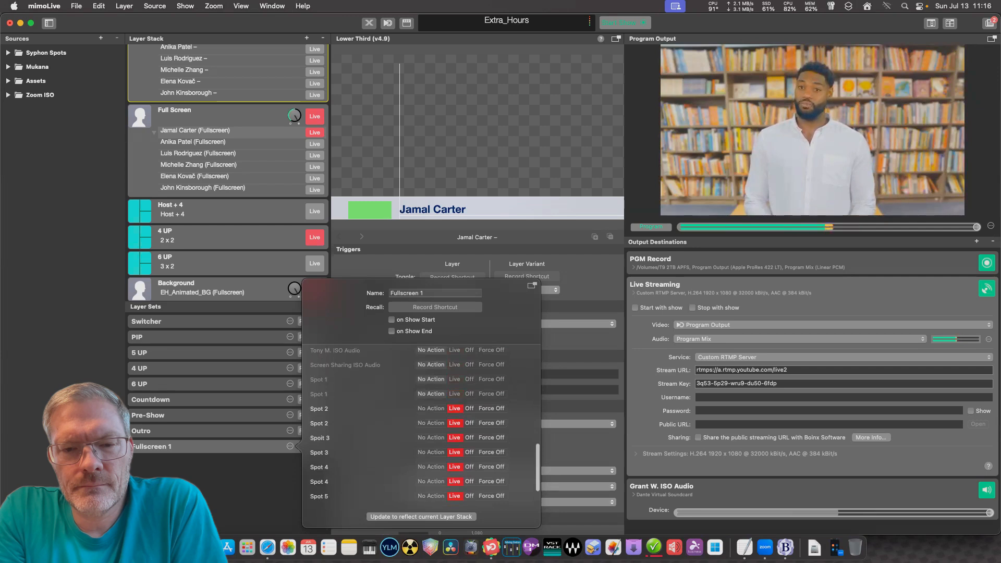
{"action": "left_click", "coordinate": [430, 408]}
{"action": "left_click", "coordinate": [431, 423]}
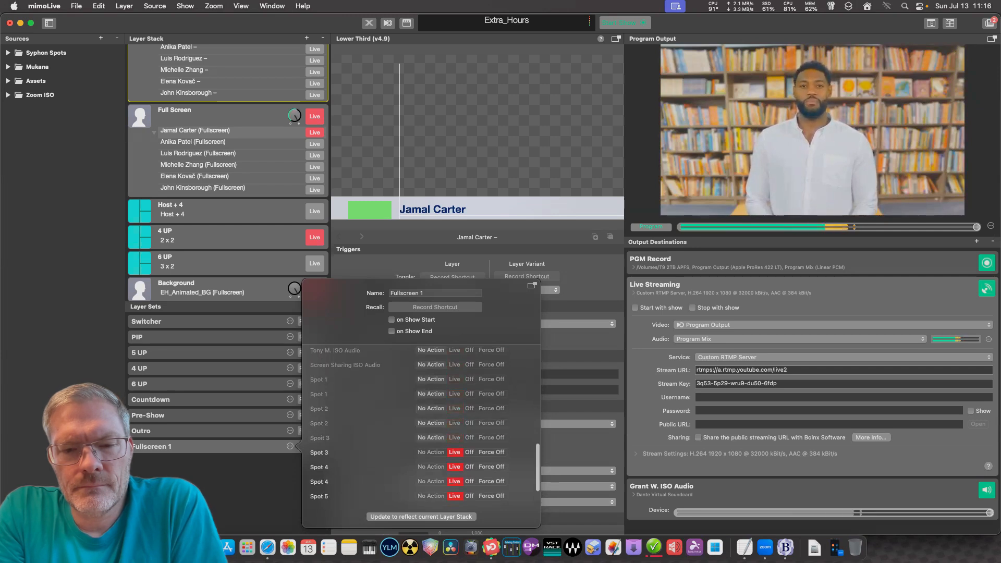
{"action": "left_click", "coordinate": [430, 452]}
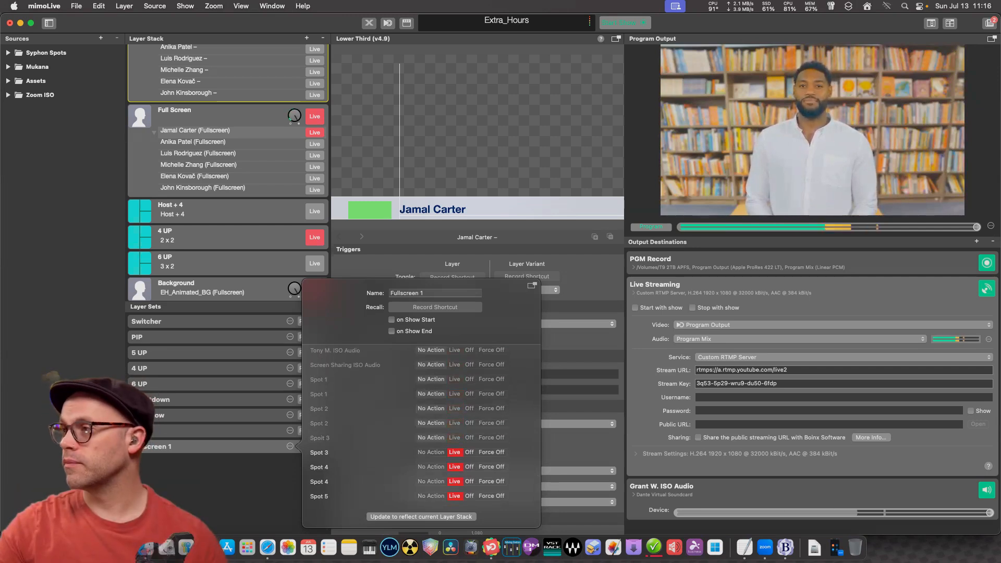
{"action": "left_click", "coordinate": [430, 466]}
{"action": "left_click", "coordinate": [431, 481]}
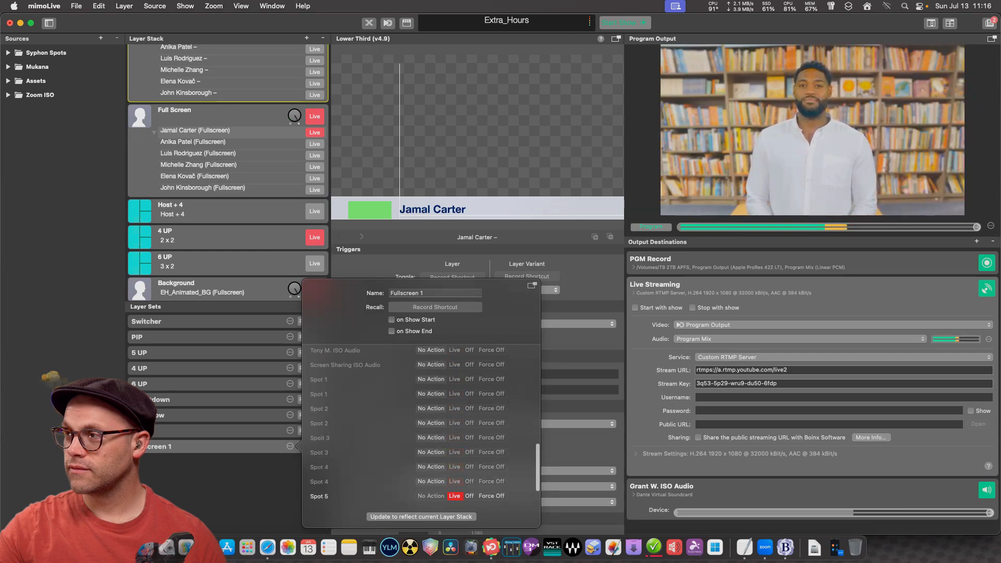
{"action": "left_click", "coordinate": [431, 496]}
{"action": "scroll", "coordinate": [430, 469], "scroll_direction": "down", "scroll_amount": 2}
{"action": "scroll", "coordinate": [431, 443], "scroll_direction": "down", "scroll_amount": 1}
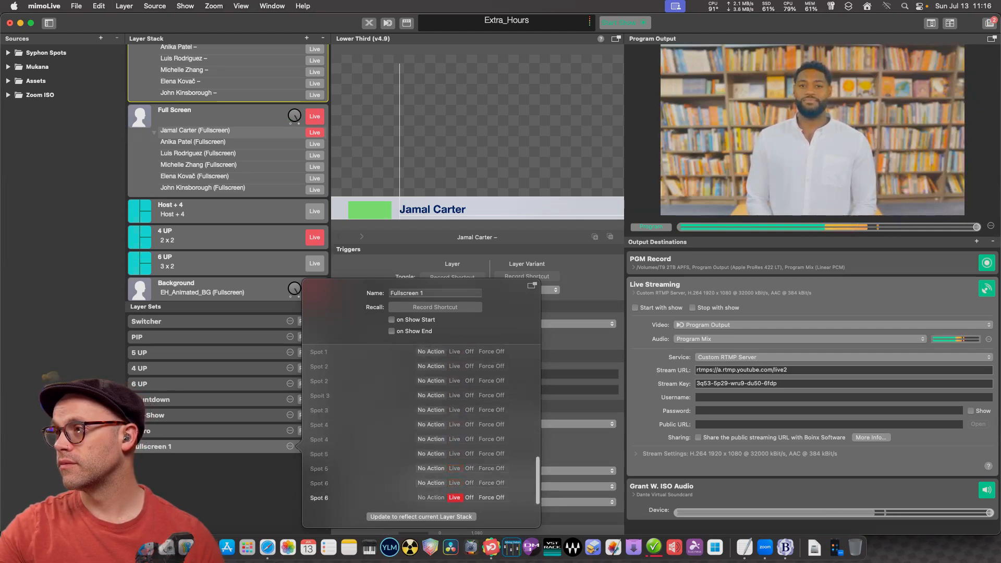
Set the Mukana layer to No Action in "Fullscreen 1" and close the layer set's settings.
{"action": "scroll", "coordinate": [420, 427], "scroll_direction": "up", "scroll_amount": 10}
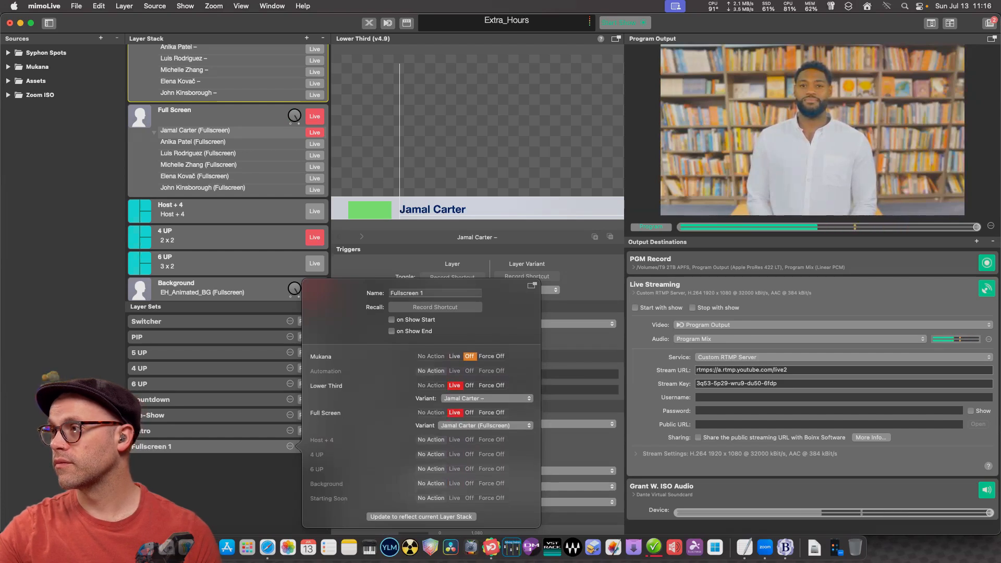
{"action": "left_click", "coordinate": [430, 355]}
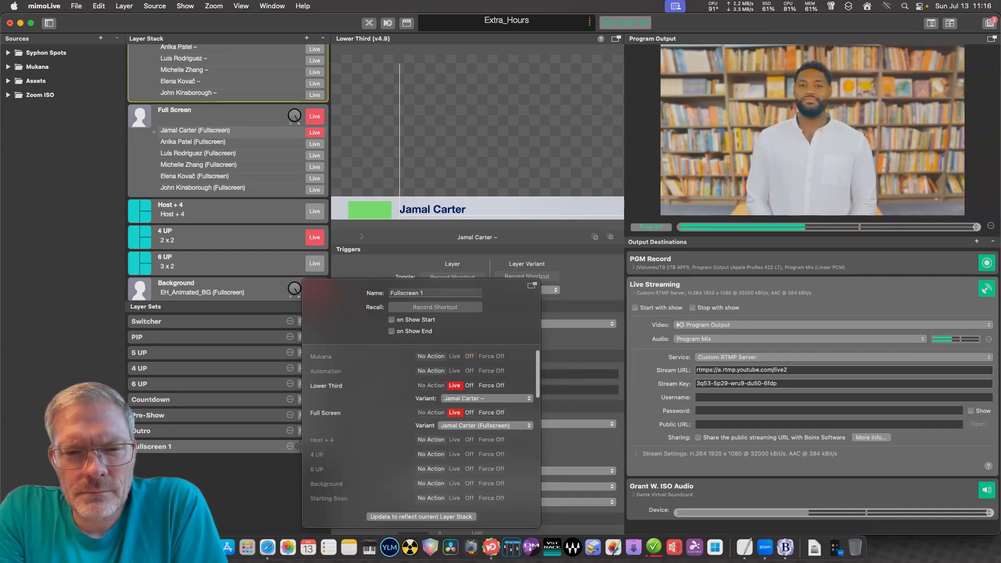
{"action": "key", "text": "Escape"}
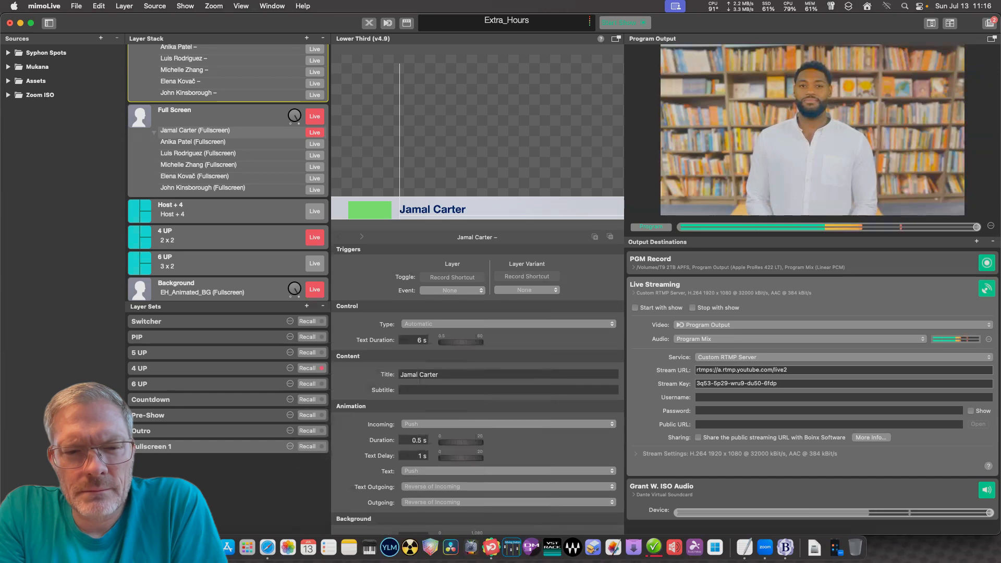
Duplicate the "Fullscreen 1" layer set five times.
{"action": "left_click", "coordinate": [290, 447]}
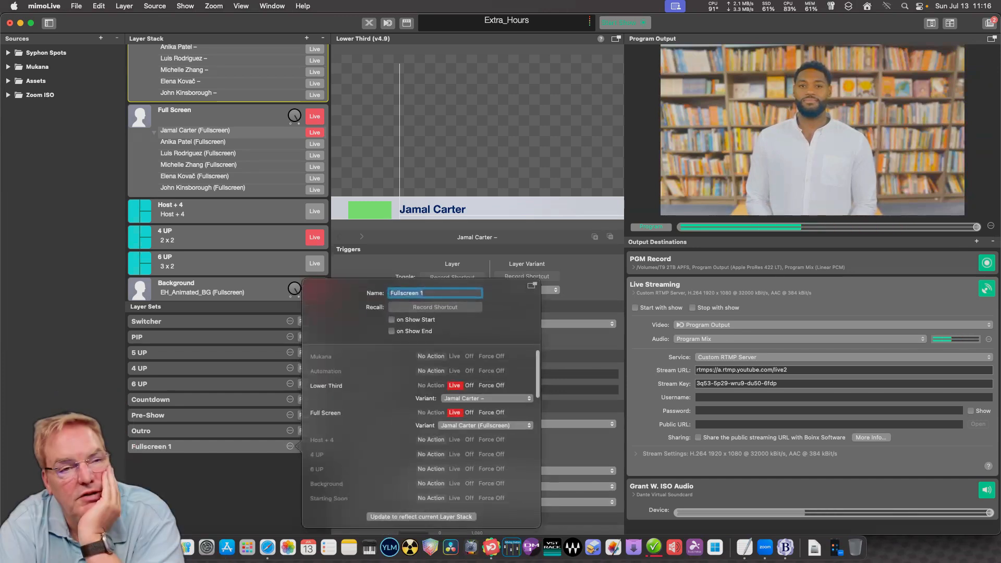
{"action": "key", "text": "Escape"}
{"action": "right_click", "coordinate": [281, 447]}
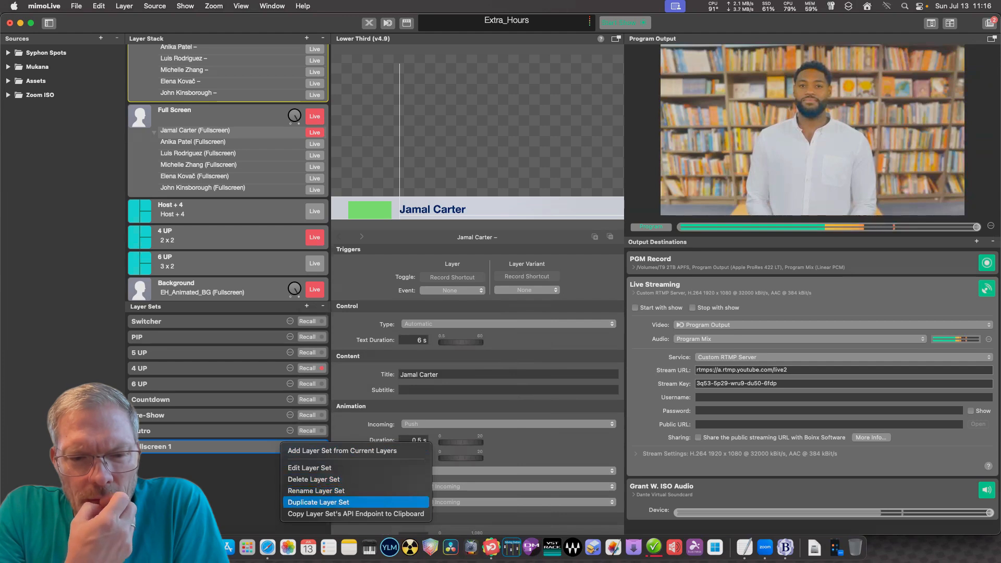
{"action": "left_click", "coordinate": [318, 502]}
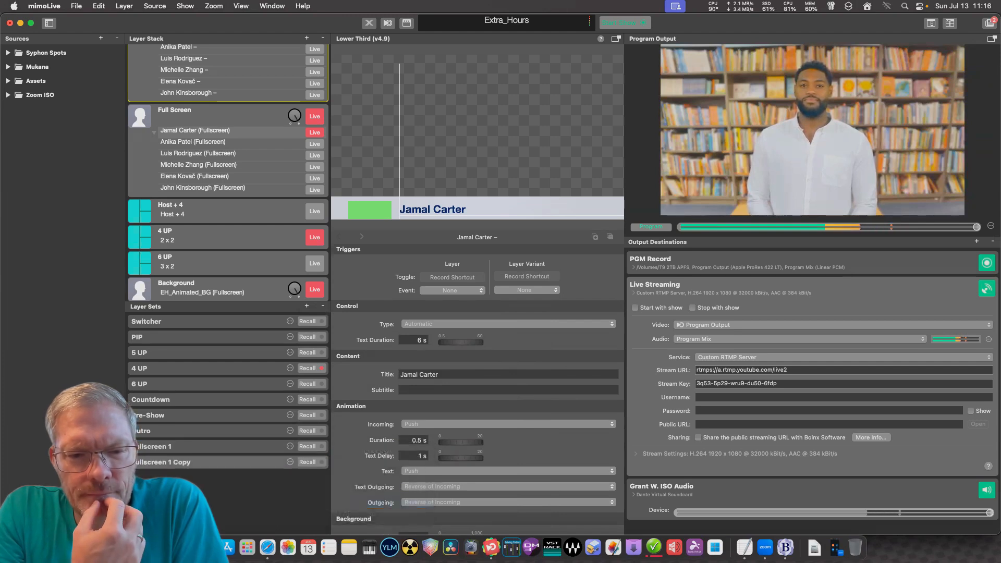
{"action": "right_click", "coordinate": [291, 446]}
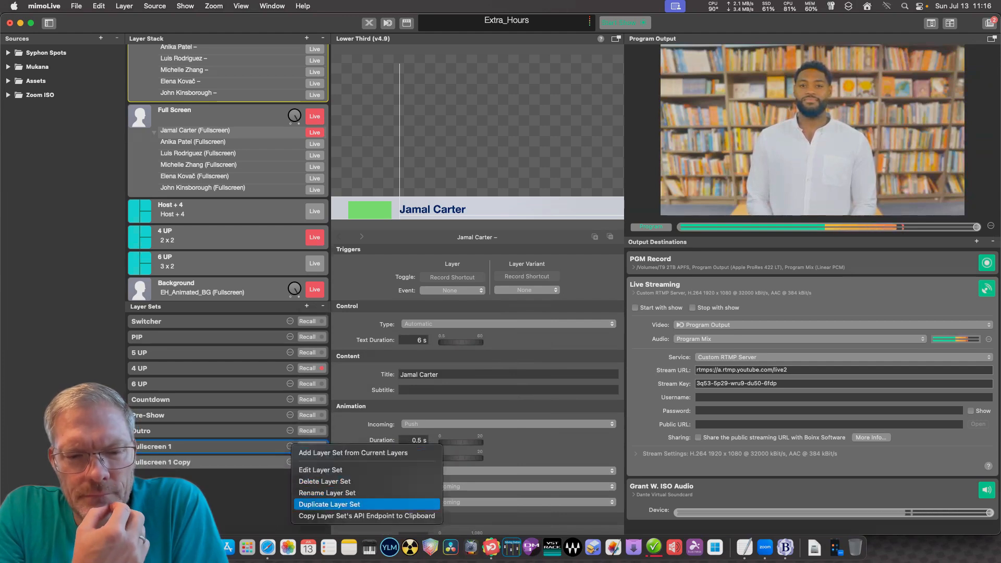
{"action": "left_click", "coordinate": [313, 505]}
{"action": "right_click", "coordinate": [290, 446]}
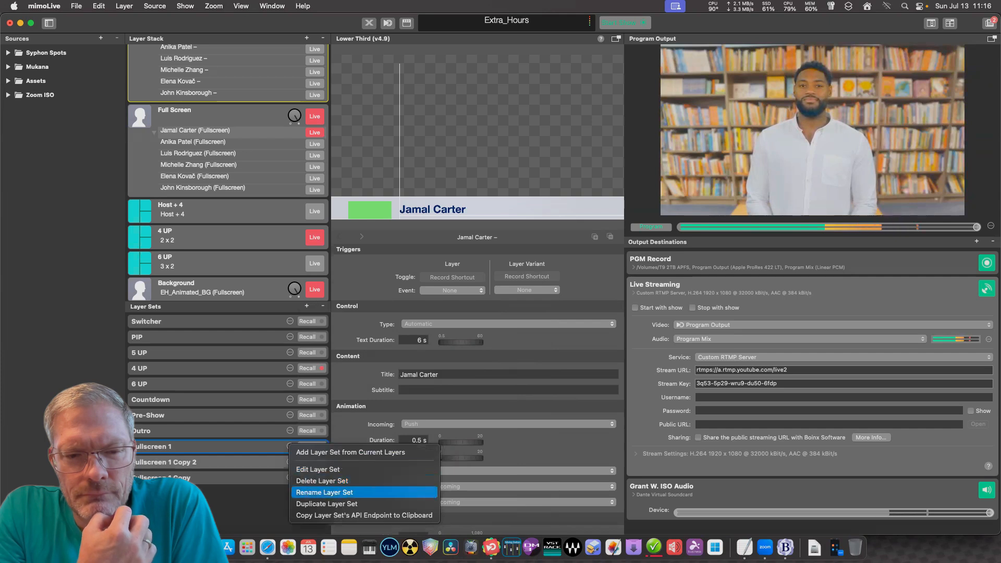
{"action": "left_click", "coordinate": [326, 503]}
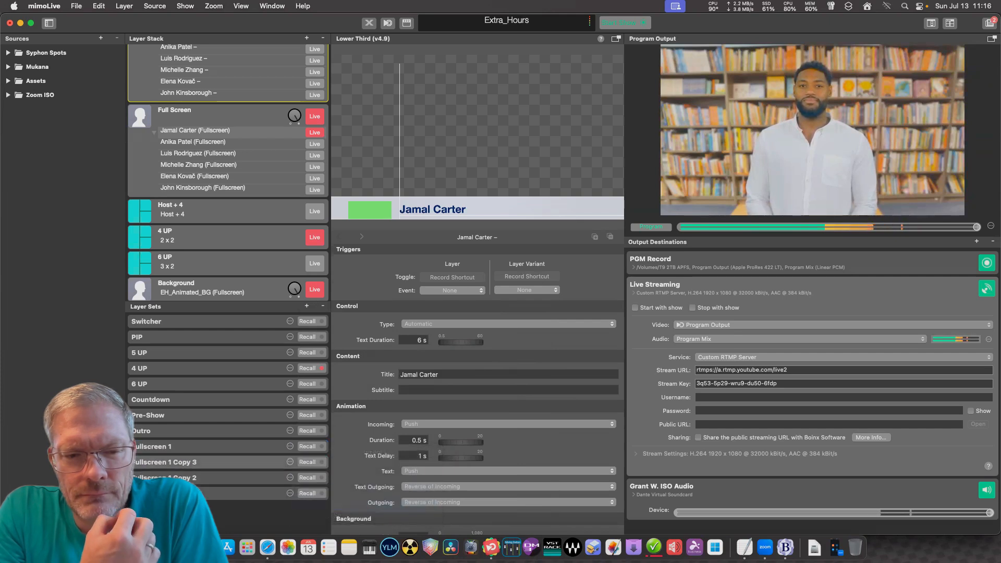
{"action": "right_click", "coordinate": [291, 446]}
{"action": "left_click", "coordinate": [326, 505]}
{"action": "right_click", "coordinate": [291, 446]}
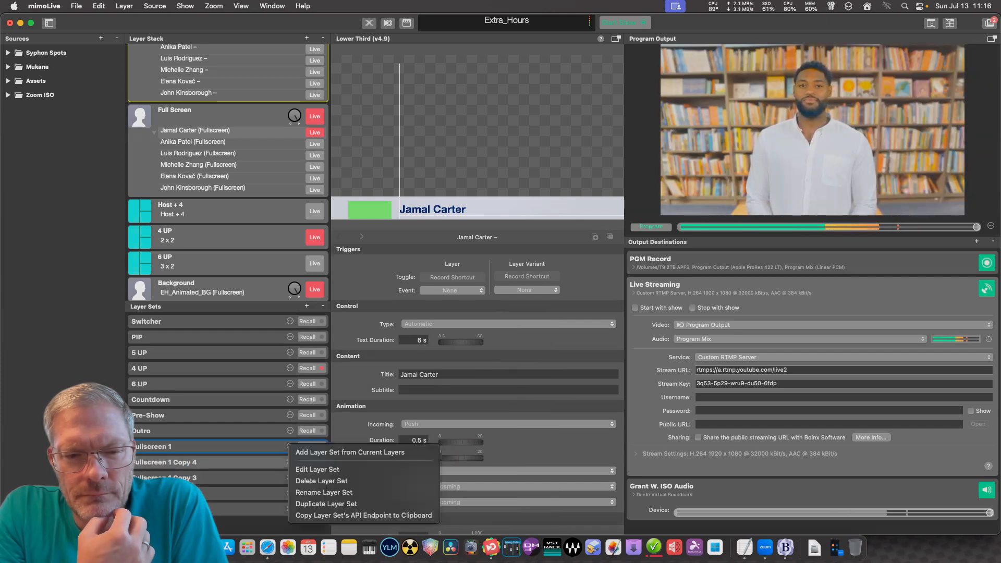
{"action": "left_click", "coordinate": [326, 504]}
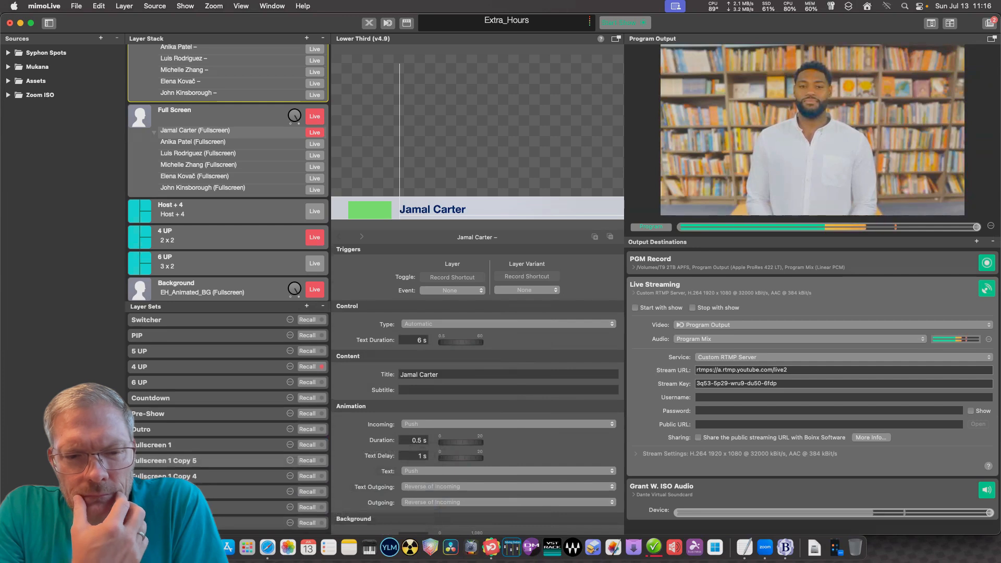
Rename the copy directly below "Fullscreen 1" as "Fullscreen 2".
{"action": "right_click", "coordinate": [290, 461]}
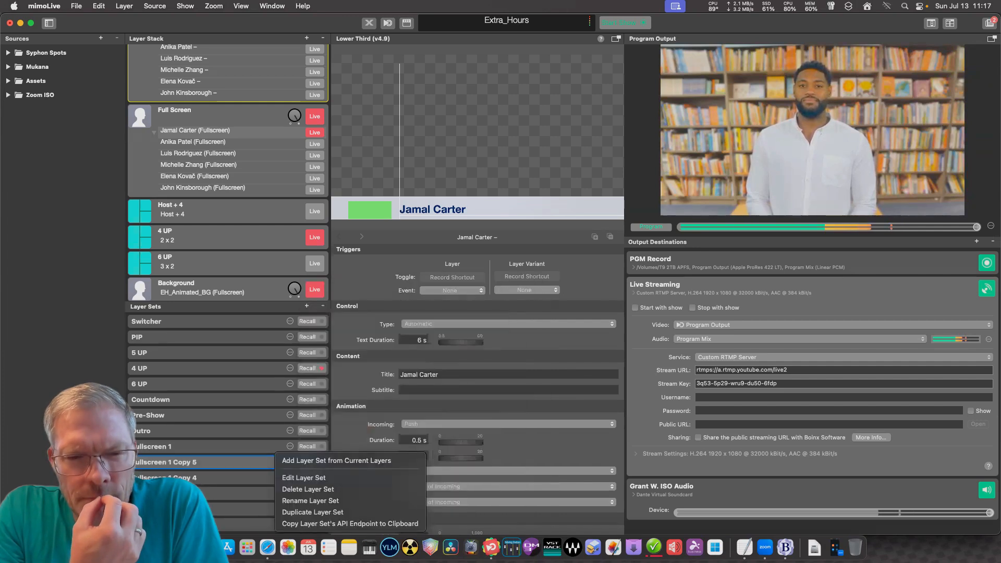
{"action": "left_click", "coordinate": [326, 501]}
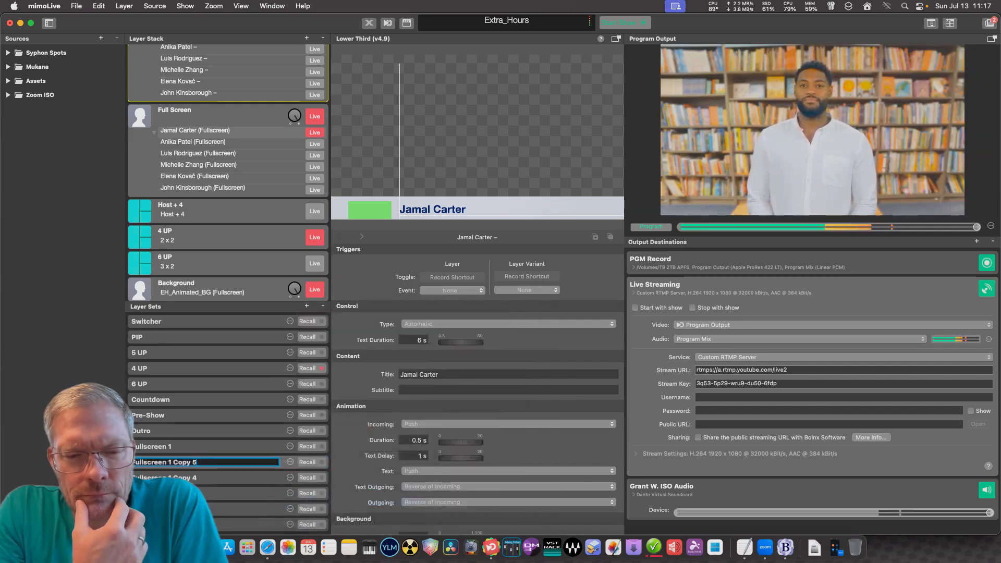
{"action": "type", "text": "Fullscreen 1"}
{"action": "key", "text": "BackSpace"}
{"action": "type", "text": "2"}
{"action": "key", "text": "Return"}
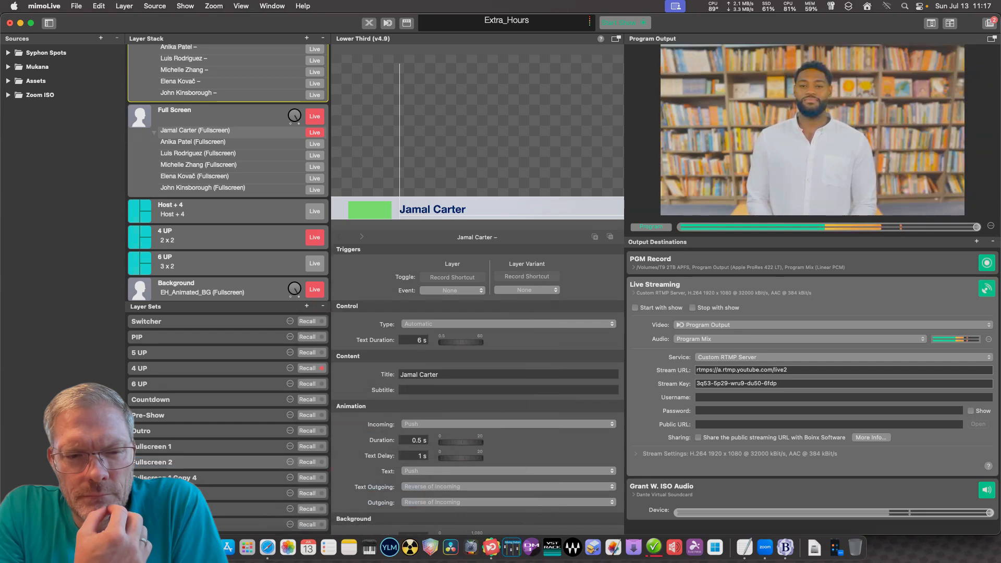
Rename the two layer set copies below "Fullscreen 2" as "Fullscreen 3" and "Fullscreen 4".
{"action": "right_click", "coordinate": [260, 478]}
{"action": "left_click", "coordinate": [313, 501]}
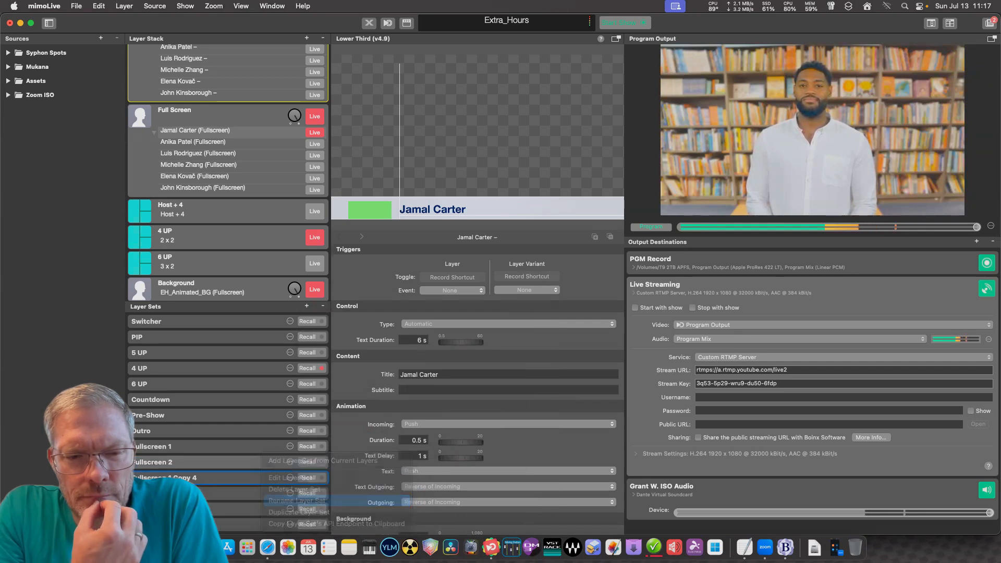
{"action": "type", "text": "Fullscreen 1 Co"}
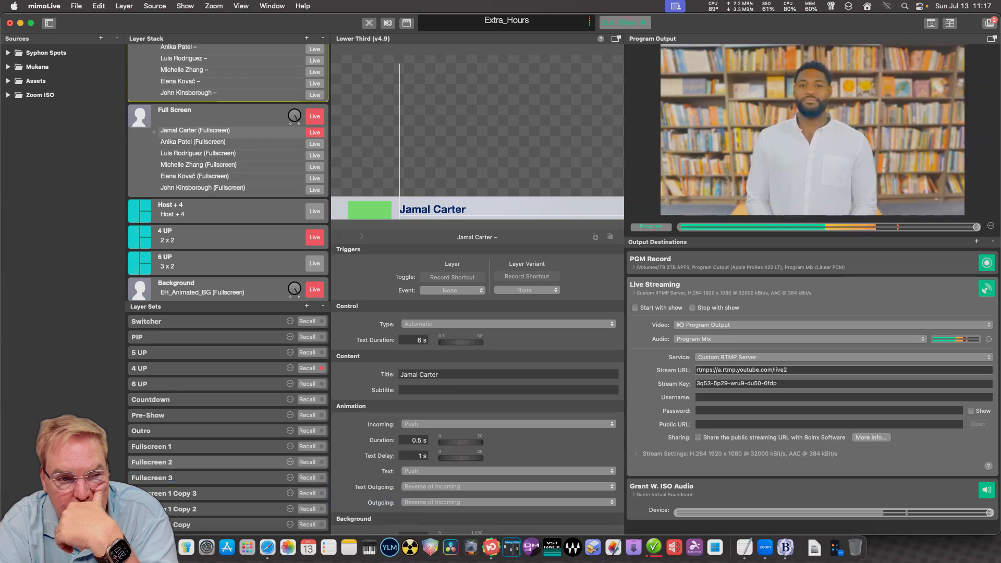
{"action": "right_click", "coordinate": [256, 493]}
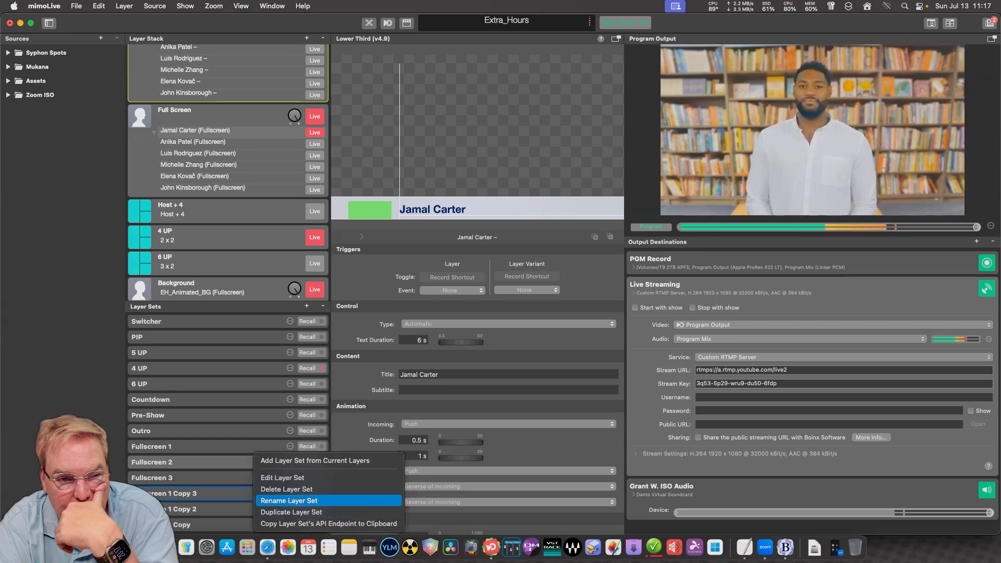
{"action": "left_click", "coordinate": [289, 500]}
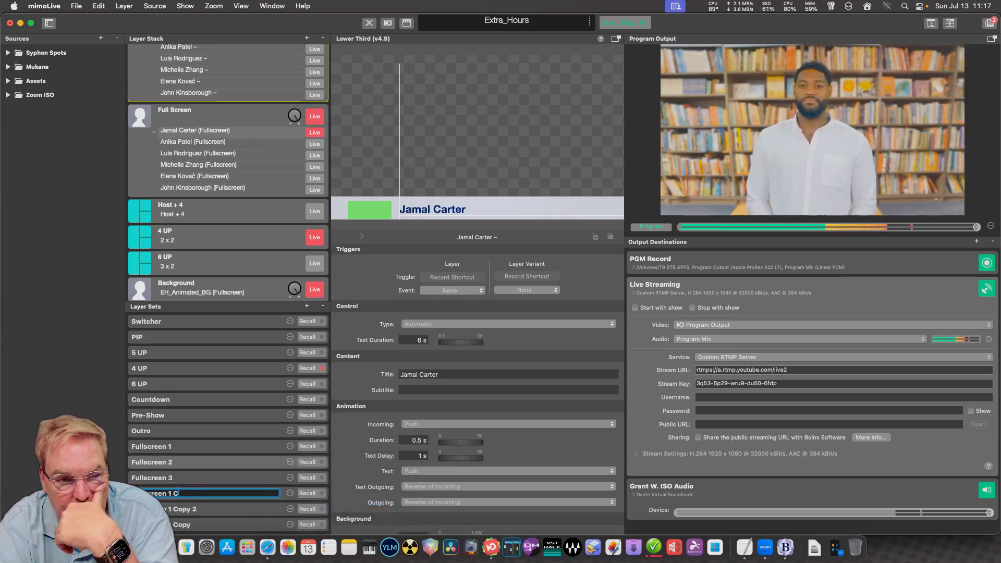
{"action": "type", "text": "4"}
{"action": "key", "text": "Return"}
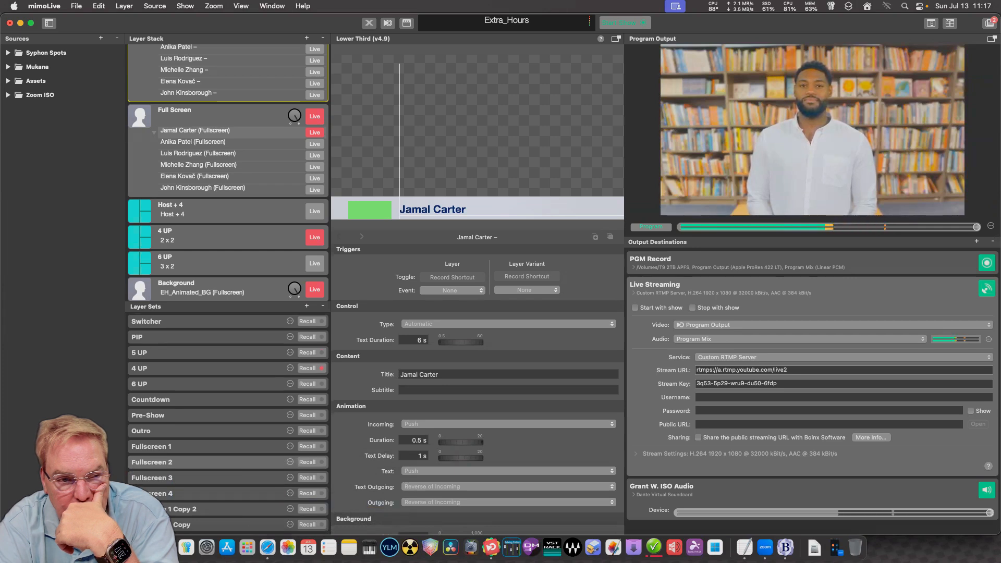
Rename the copy below "Fullscreen 4" as "Fullscreen 5" and continue the numbering on the last copy.
{"action": "right_click", "coordinate": [214, 454]}
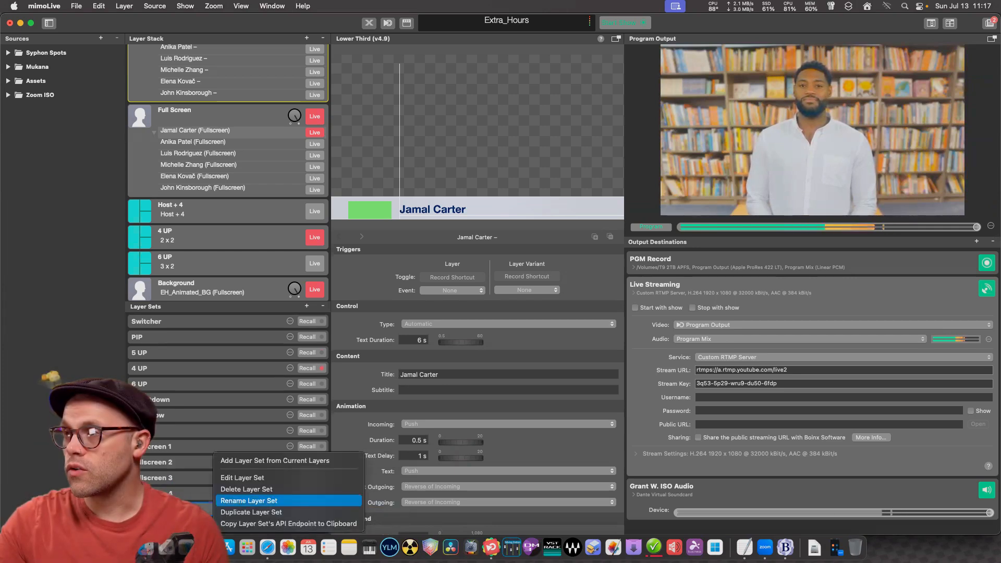
{"action": "left_click", "coordinate": [250, 501]}
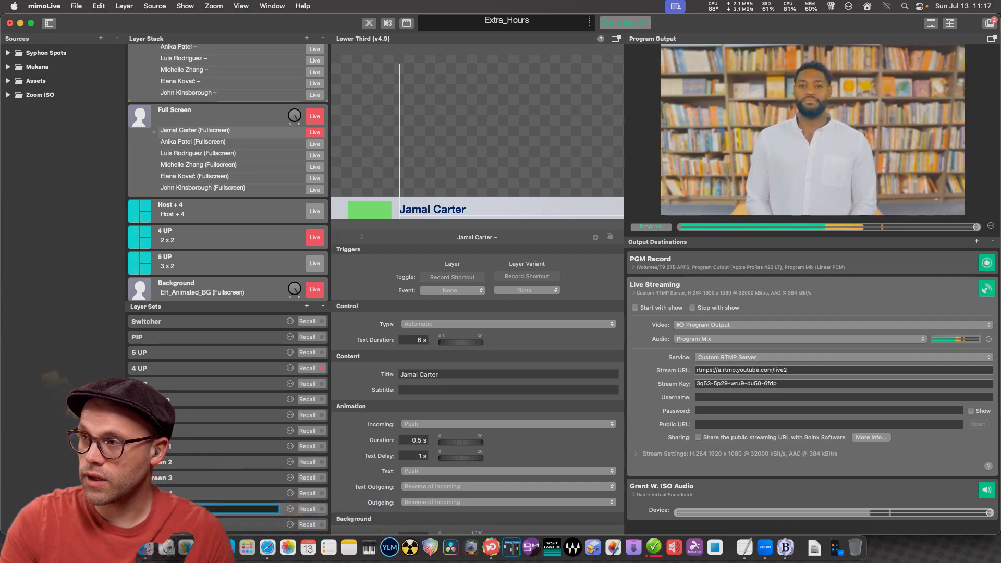
{"action": "key", "text": "Escape"}
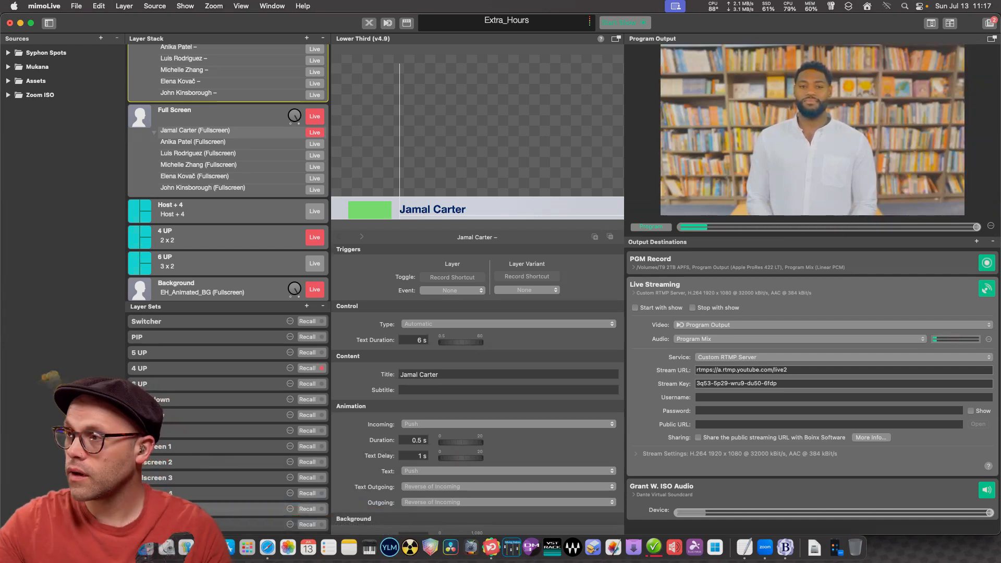
{"action": "right_click", "coordinate": [235, 524]}
{"action": "left_click", "coordinate": [260, 502]}
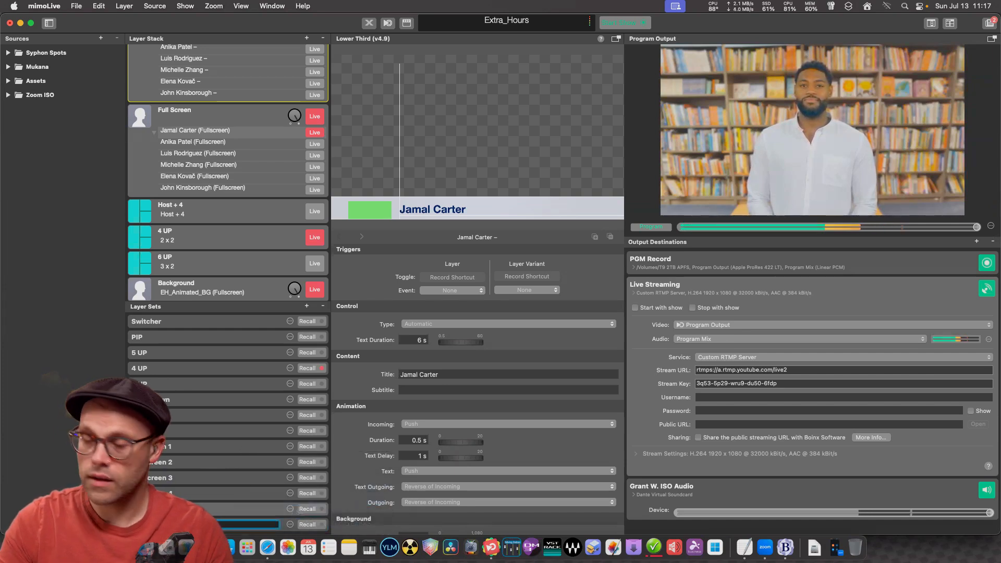
{"action": "key", "text": "Escape"}
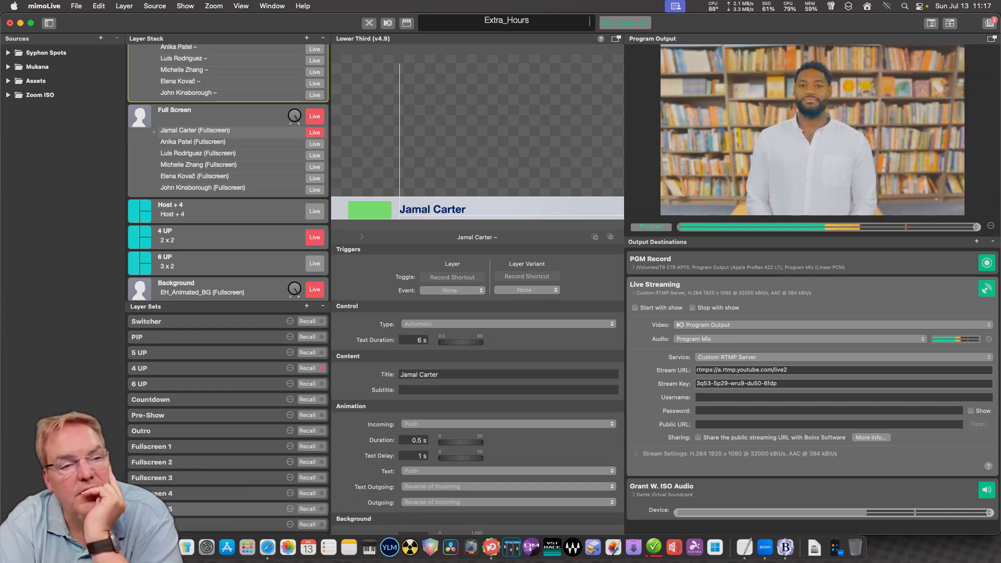
In "Fullscreen 2", set the Lower Third and Full Screen variants to the second participant and close the layer set's settings.
{"action": "left_click", "coordinate": [290, 462]}
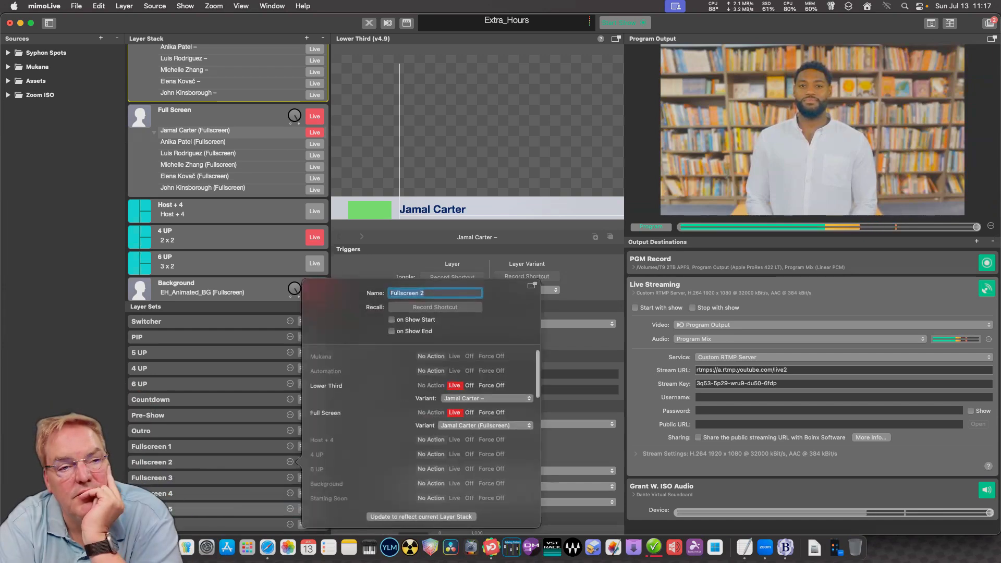
{"action": "left_click", "coordinate": [486, 399]}
{"action": "left_click", "coordinate": [486, 408]}
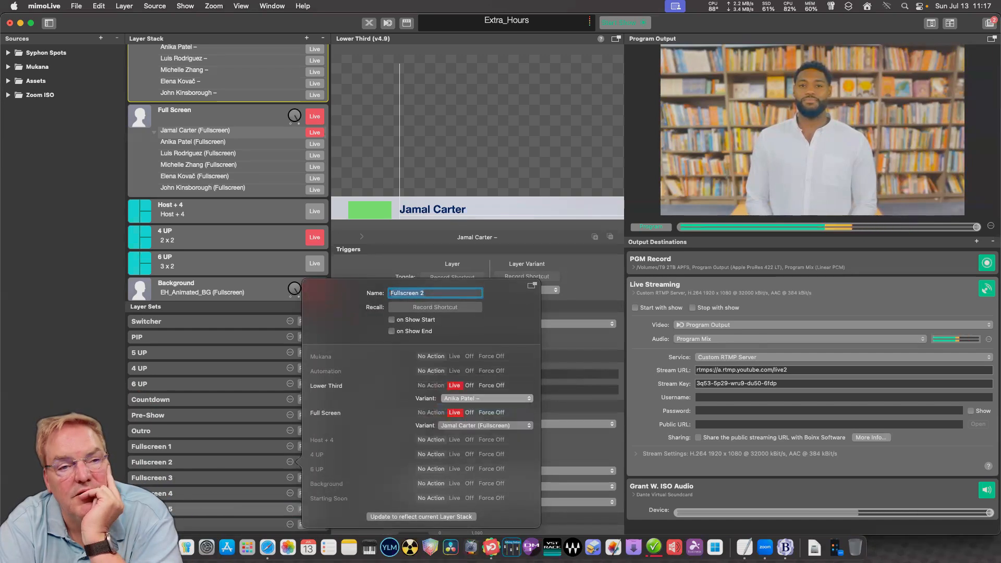
{"action": "key", "text": "Escape"}
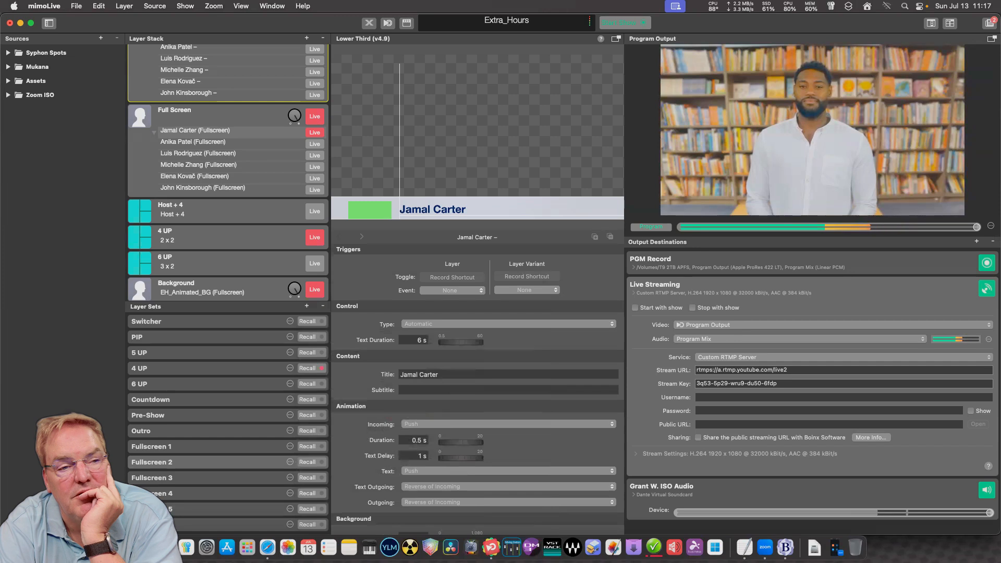
{"action": "left_click", "coordinate": [290, 462]}
{"action": "left_click", "coordinate": [486, 426]}
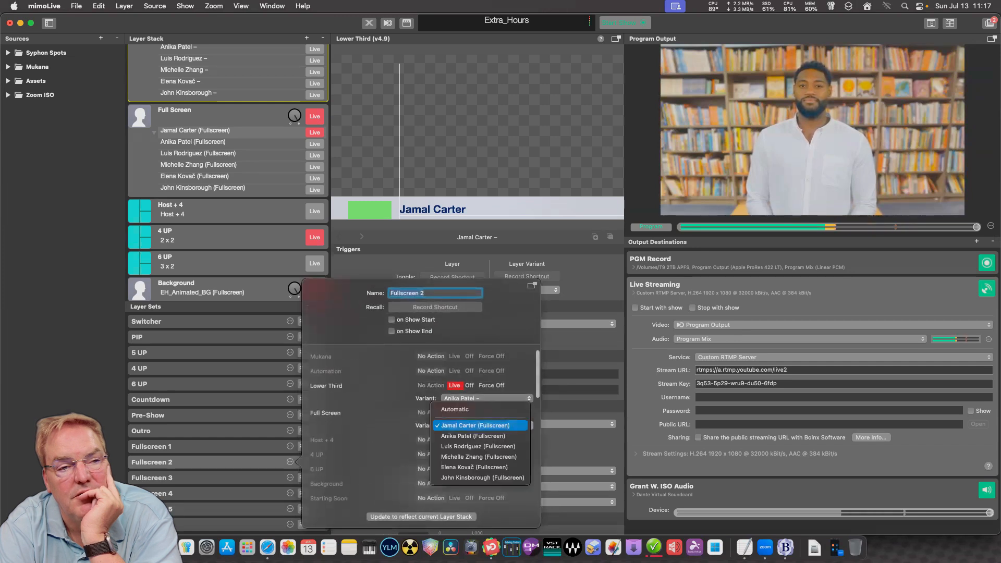
{"action": "left_click", "coordinate": [485, 436]}
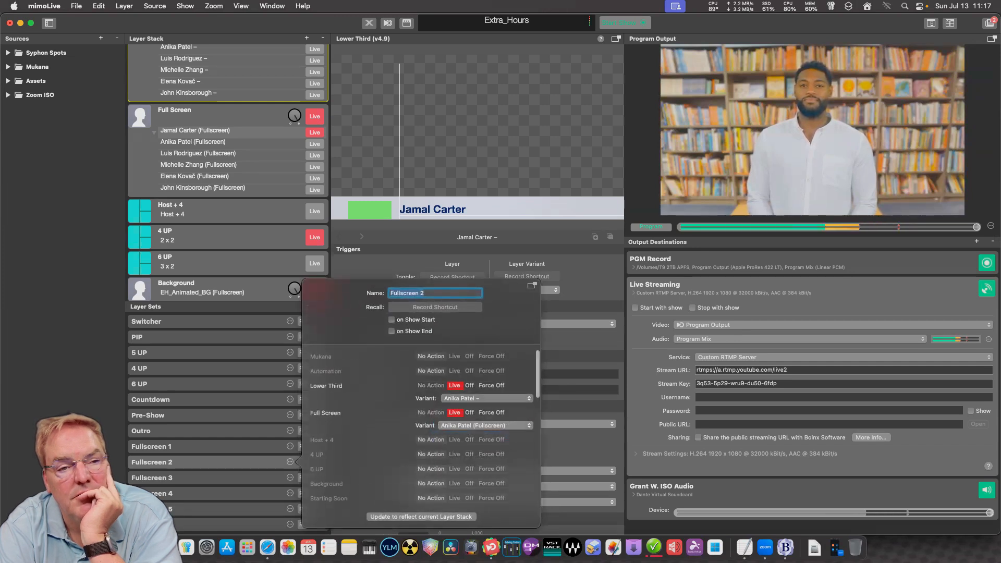
{"action": "key", "text": "Escape"}
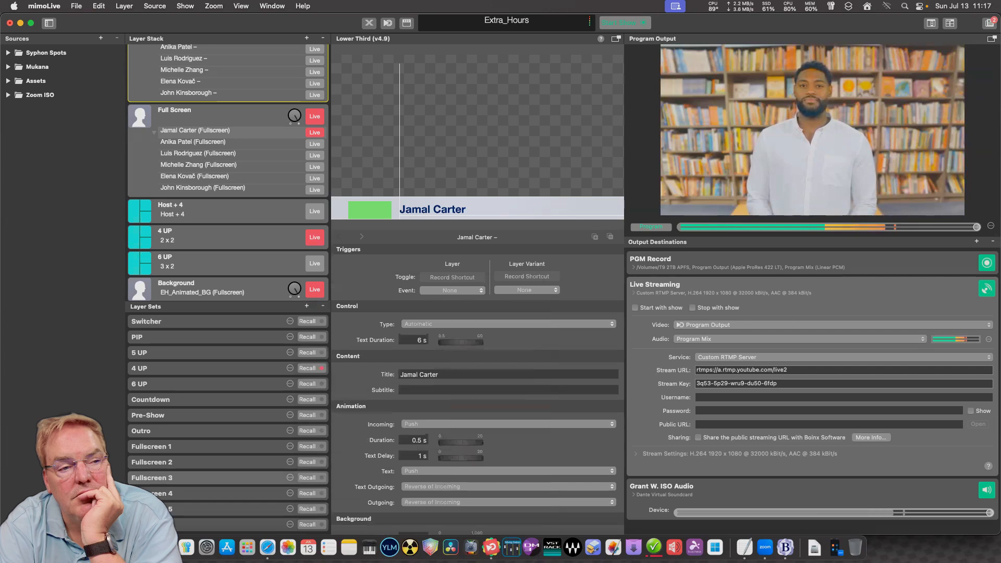
In "Fullscreen 3", set the Lower Third and Full Screen variants to the third participant and close the layer set's settings.
{"action": "left_click", "coordinate": [290, 477]}
{"action": "left_click", "coordinate": [479, 398]}
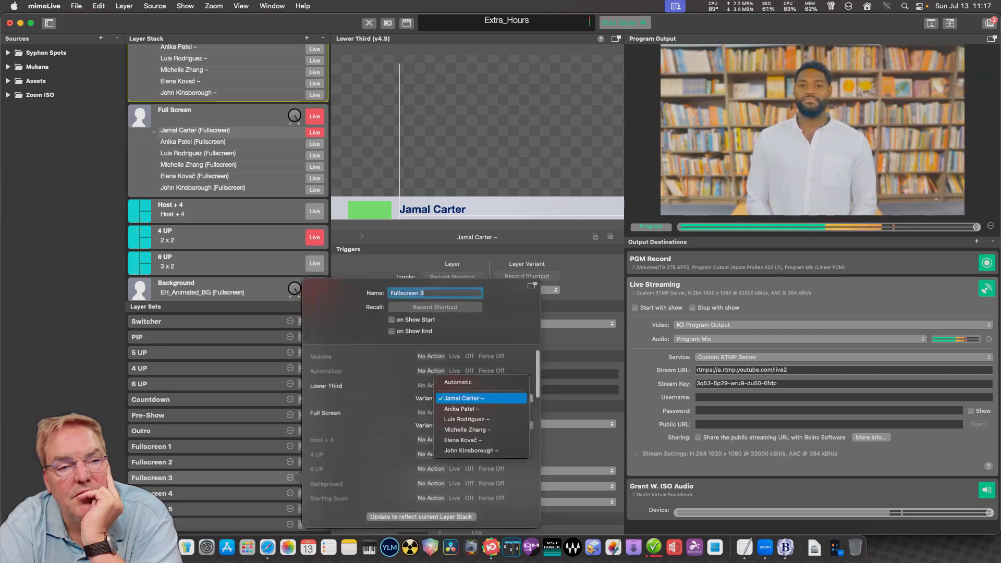
{"action": "left_click", "coordinate": [464, 419]}
{"action": "left_click", "coordinate": [479, 425]}
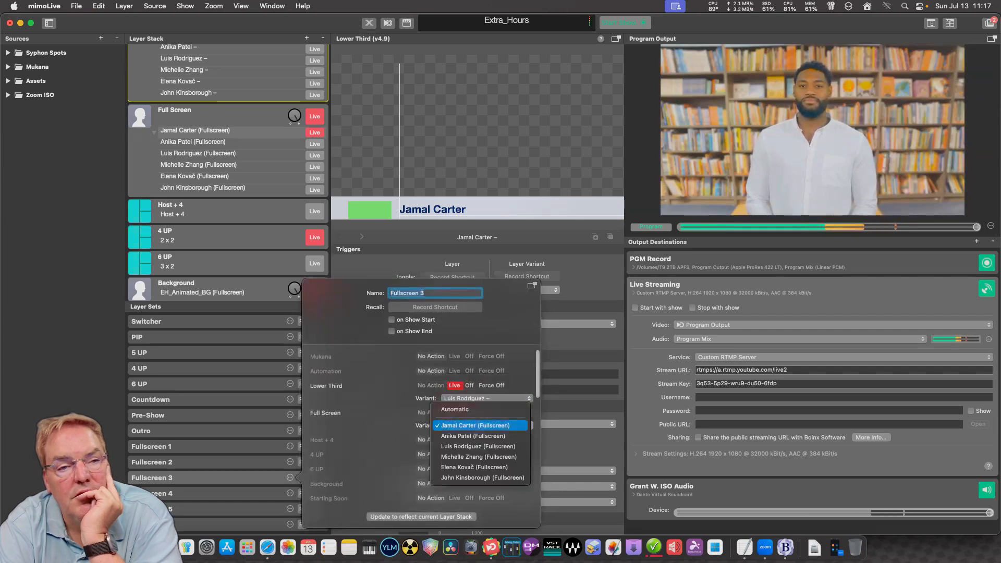
{"action": "left_click", "coordinate": [477, 446]}
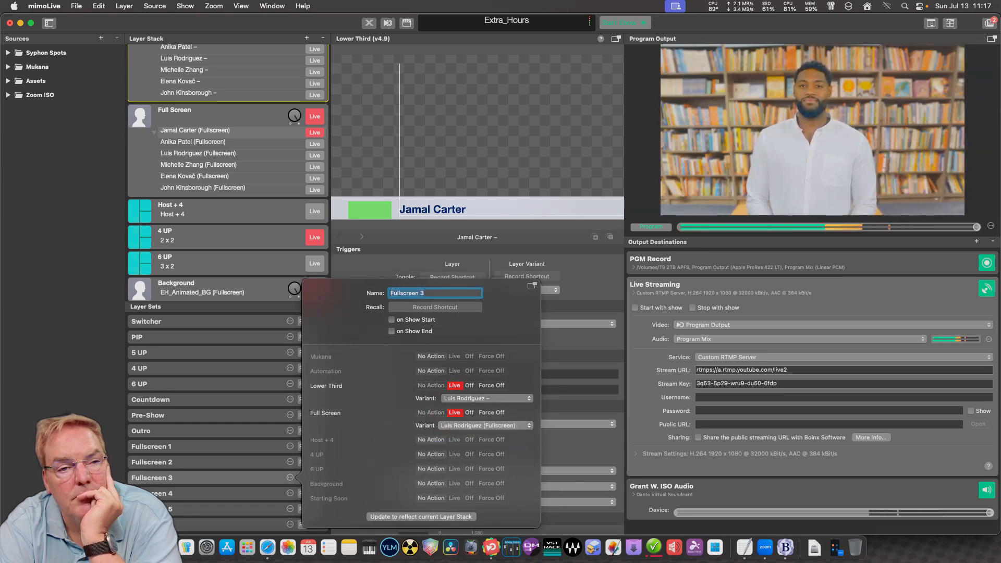
{"action": "key", "text": "Escape"}
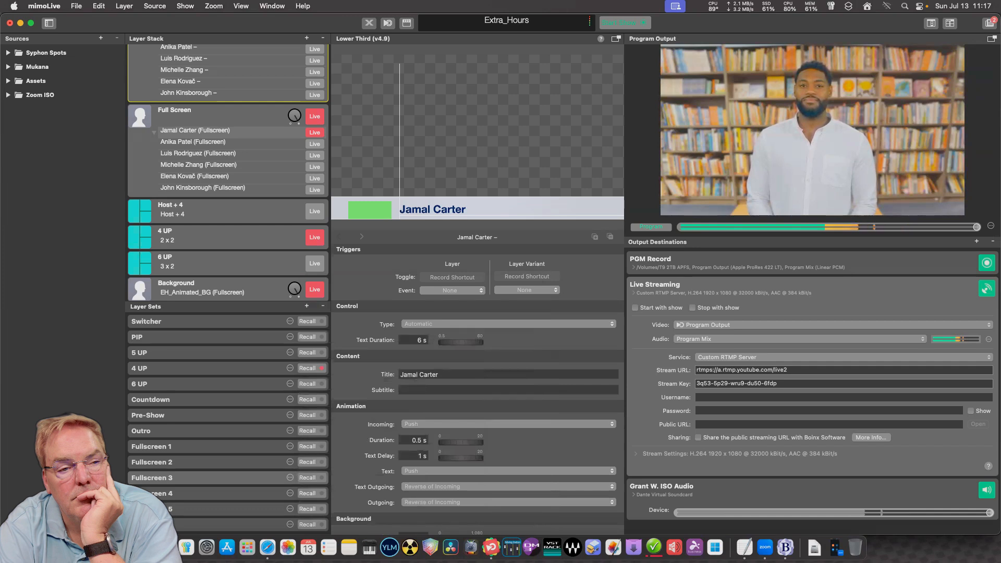
{"action": "left_click", "coordinate": [290, 477]}
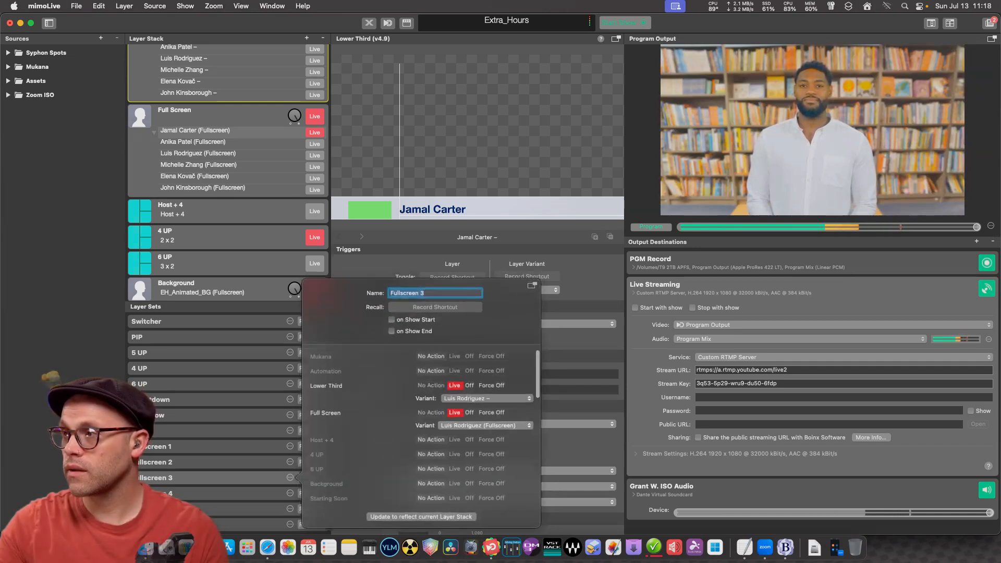
{"action": "key", "text": "Escape"}
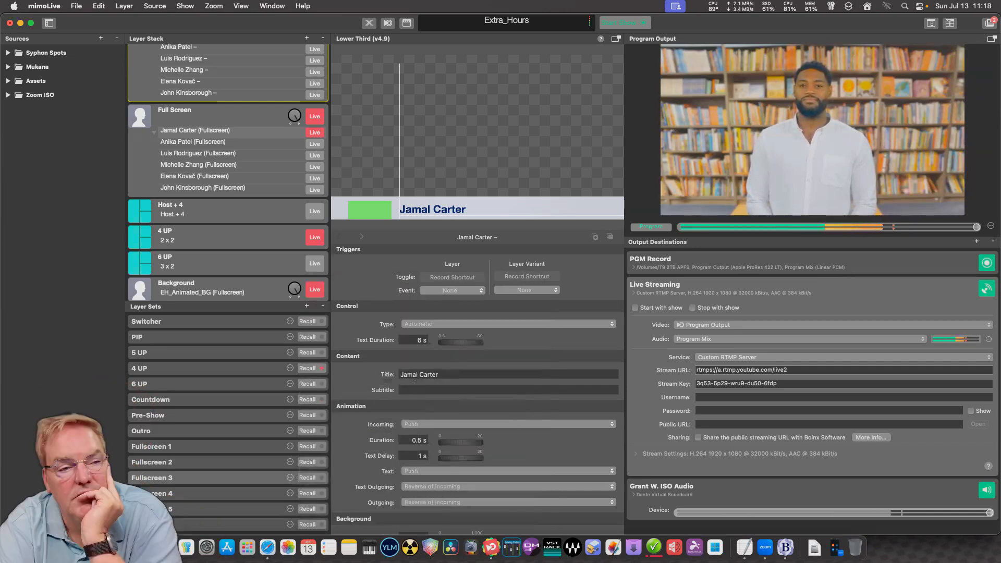
In "Fullscreen 4", set the Lower Third and Full Screen variants to the fourth participant and close the layer set's settings.
{"action": "left_click", "coordinate": [290, 493]}
{"action": "left_click", "coordinate": [482, 399]}
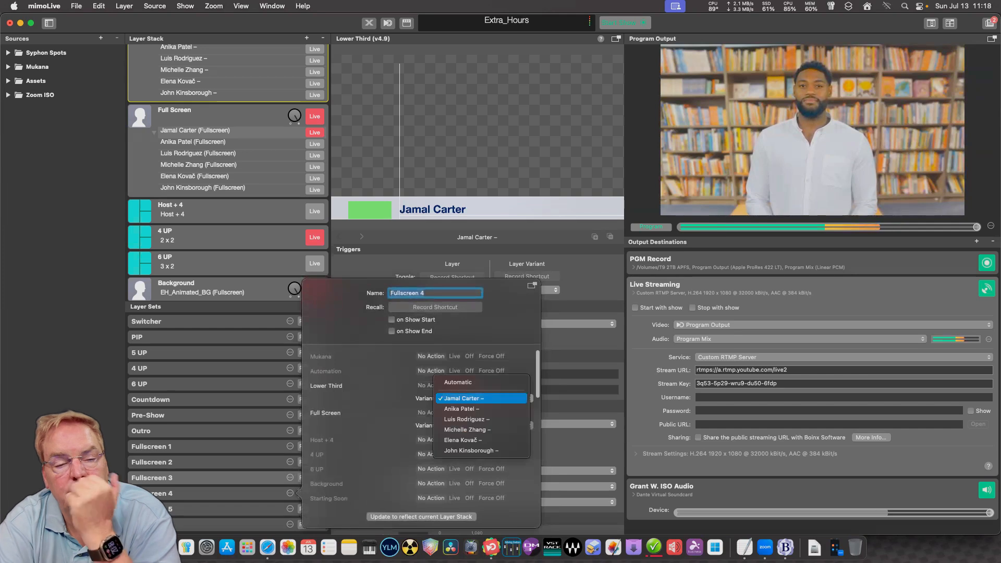
{"action": "left_click", "coordinate": [467, 429]}
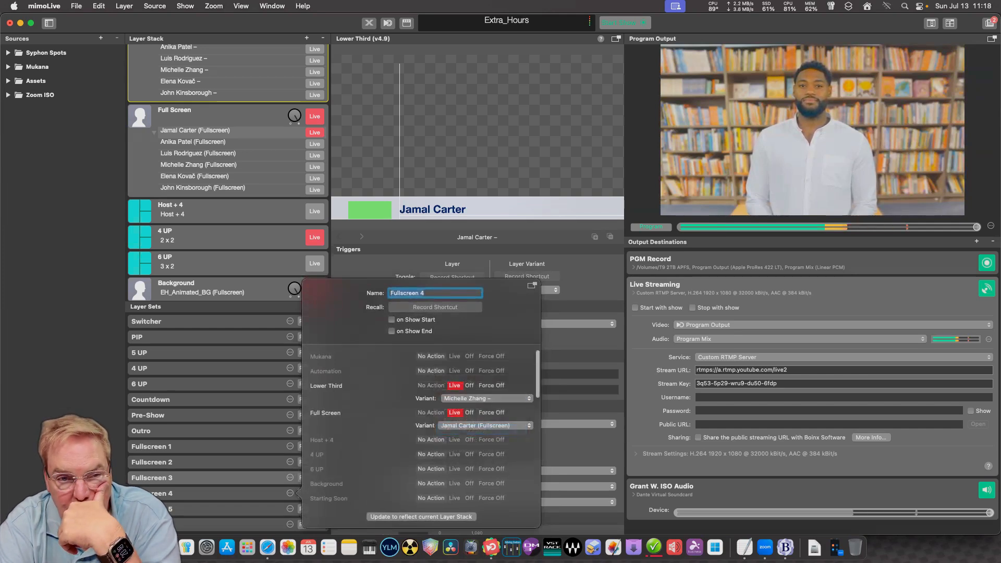
{"action": "left_click", "coordinate": [475, 426]}
{"action": "left_click", "coordinate": [477, 447]}
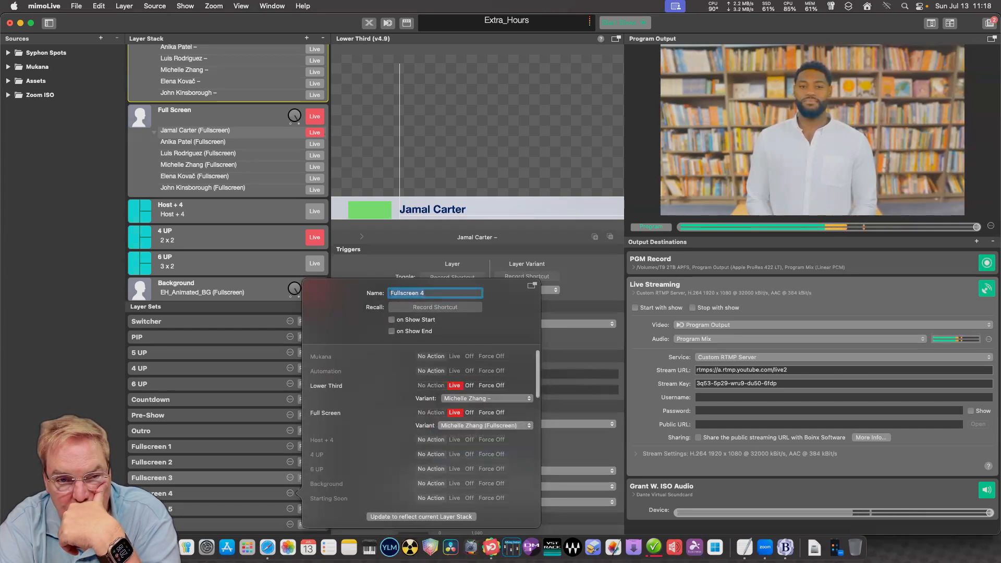
{"action": "key", "text": "Escape"}
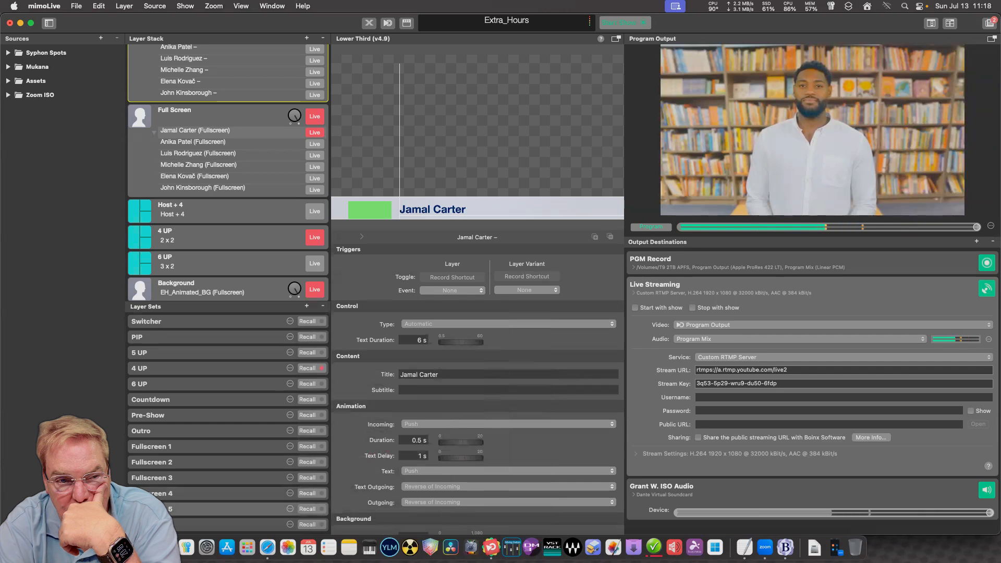
In "Fullscreen 5", set the Lower Third and Full Screen variants to the fifth participant and close the layer set's settings.
{"action": "left_click", "coordinate": [290, 509]}
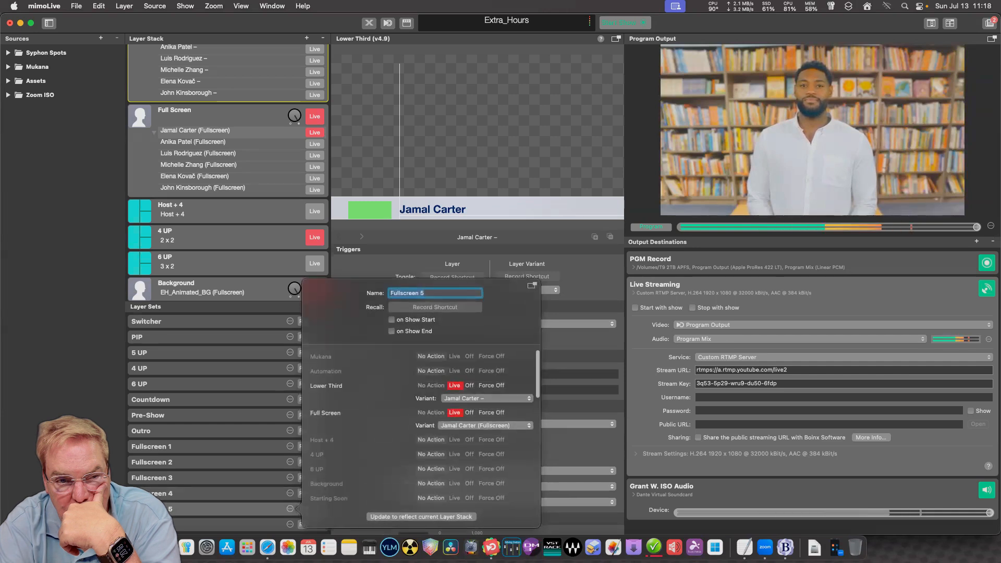
{"action": "left_click", "coordinate": [474, 398]}
{"action": "left_click", "coordinate": [463, 440]}
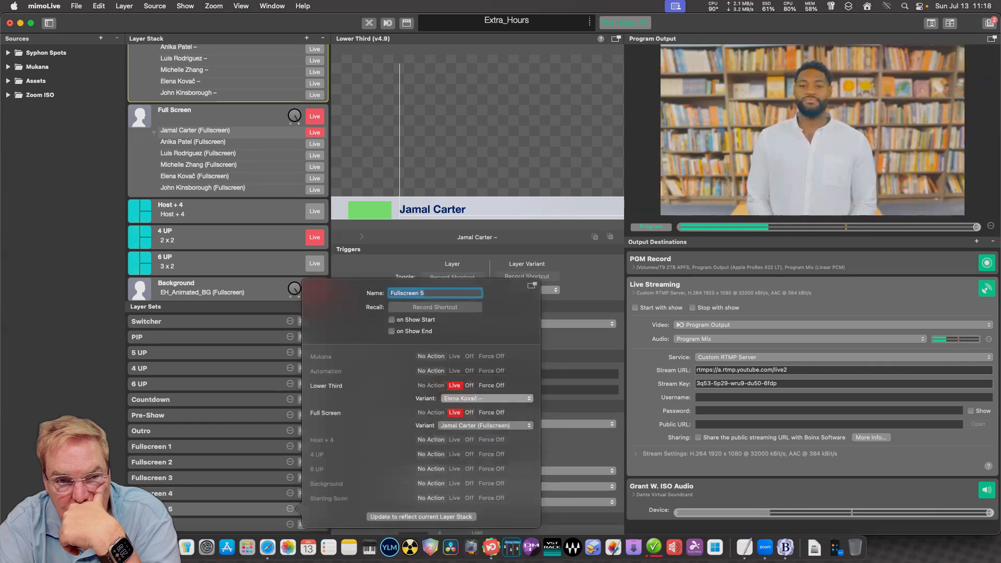
{"action": "left_click", "coordinate": [484, 426]}
{"action": "left_click", "coordinate": [469, 467]}
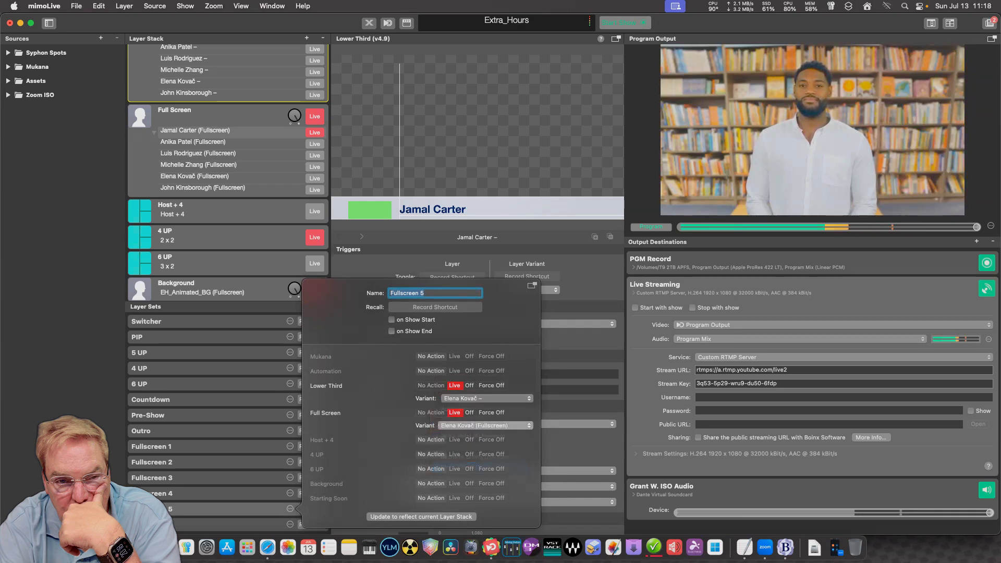
{"action": "key", "text": "Escape"}
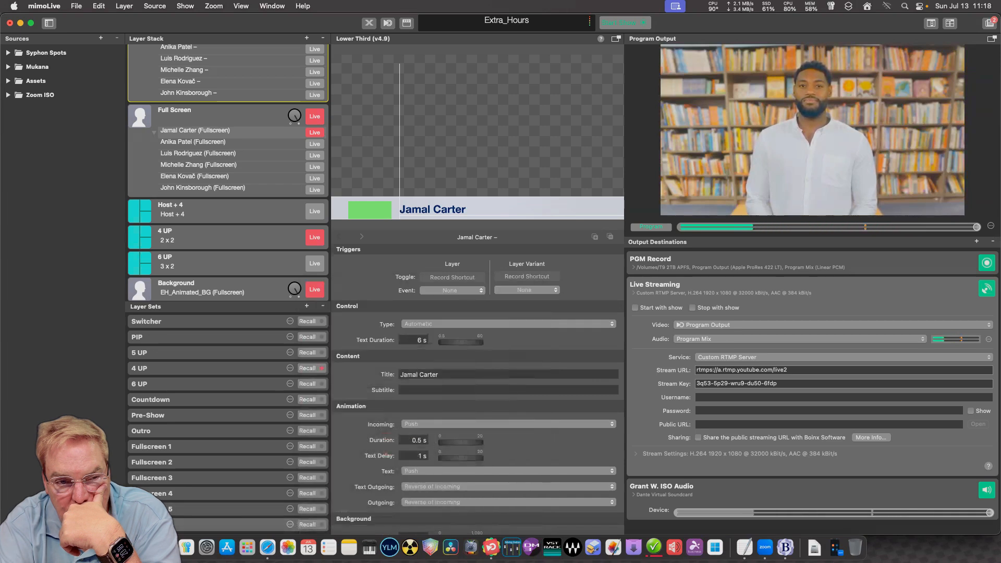
In "Fullscreen 6", set the Lower Third and Full Screen variants to the sixth participant, and save the show.
{"action": "left_click", "coordinate": [290, 525]}
{"action": "left_click", "coordinate": [484, 398]}
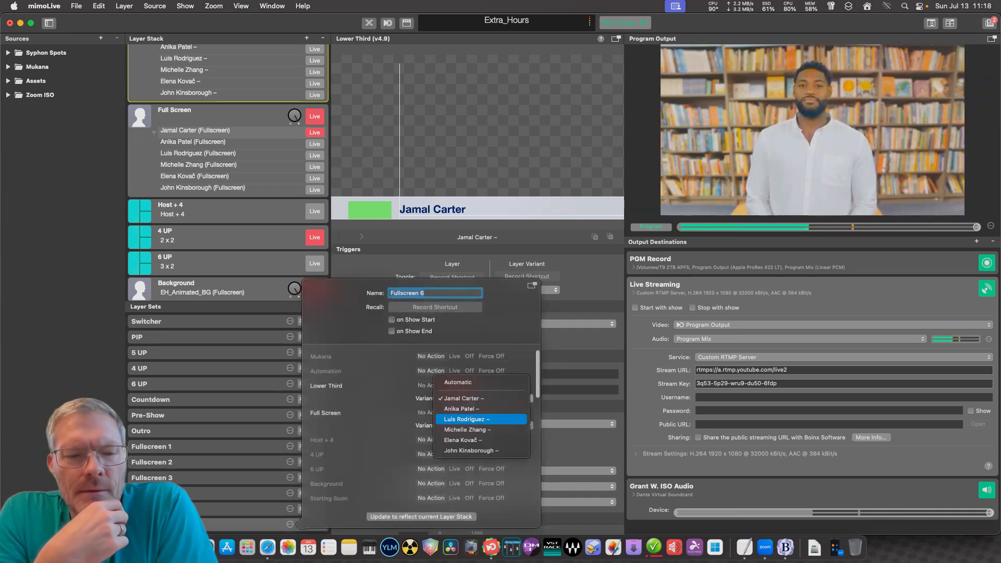
{"action": "left_click", "coordinate": [469, 451]}
{"action": "left_click", "coordinate": [485, 426]}
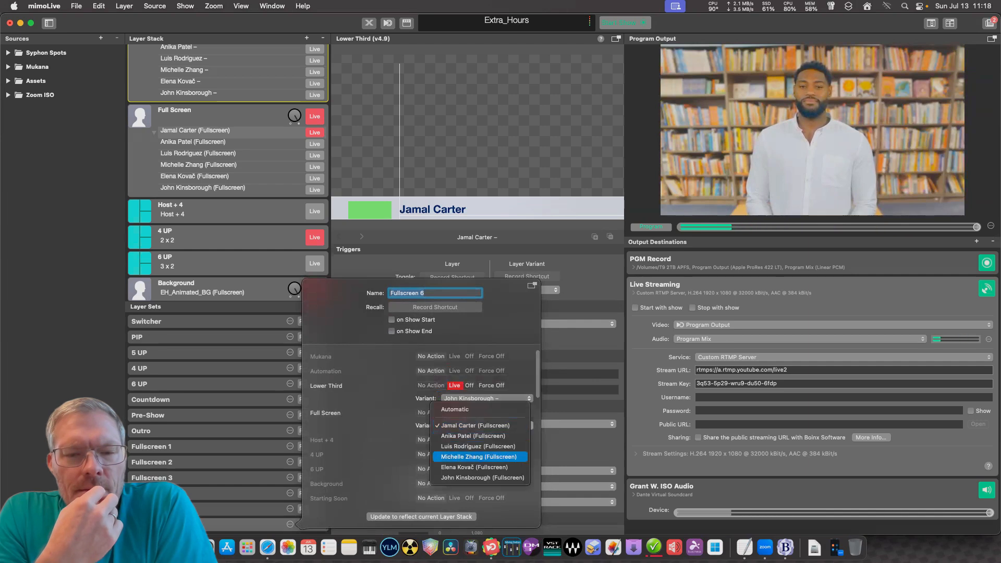
{"action": "left_click", "coordinate": [484, 477]}
{"action": "key", "text": "Escape"}
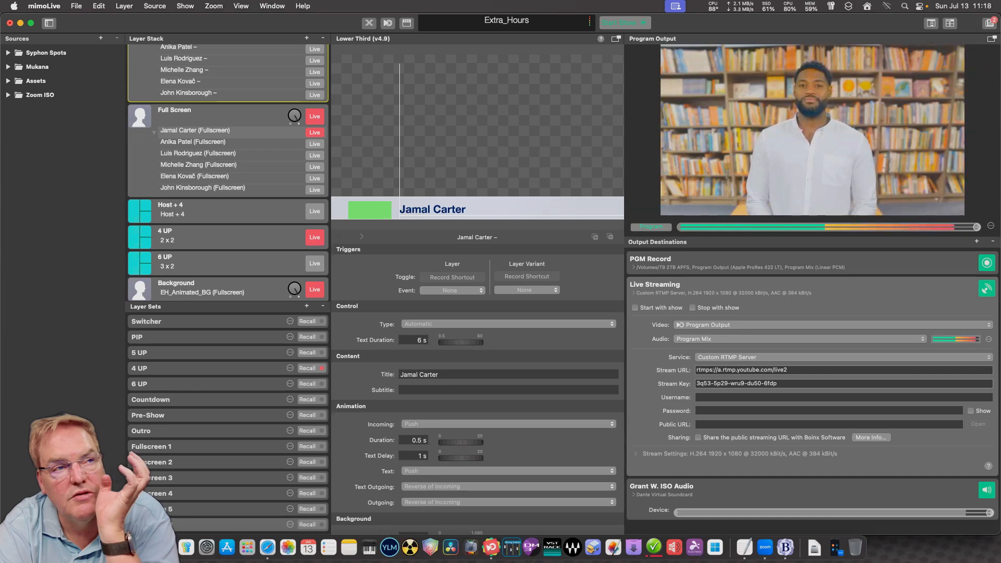
{"action": "left_click", "coordinate": [76, 6]}
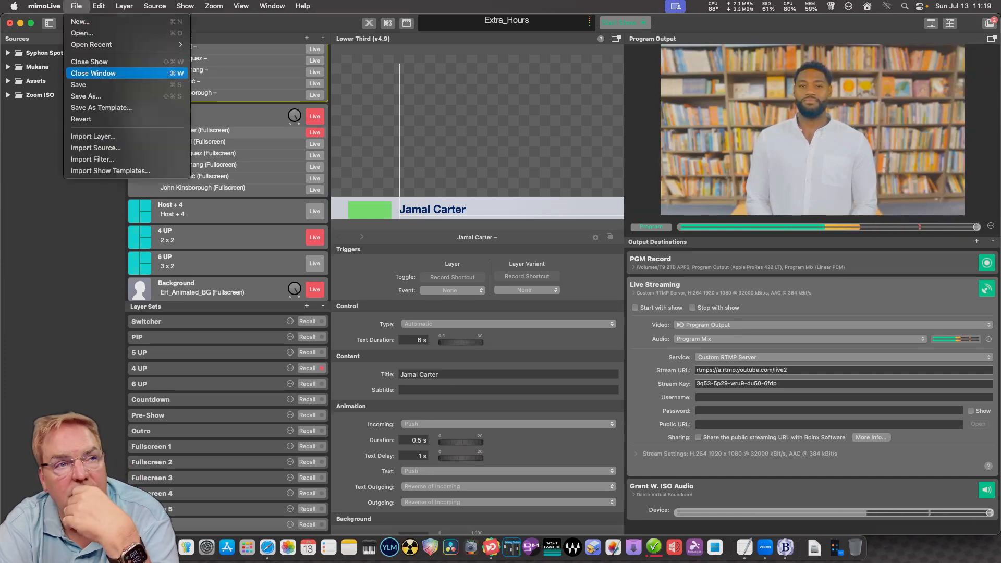
{"action": "left_click", "coordinate": [80, 85]}
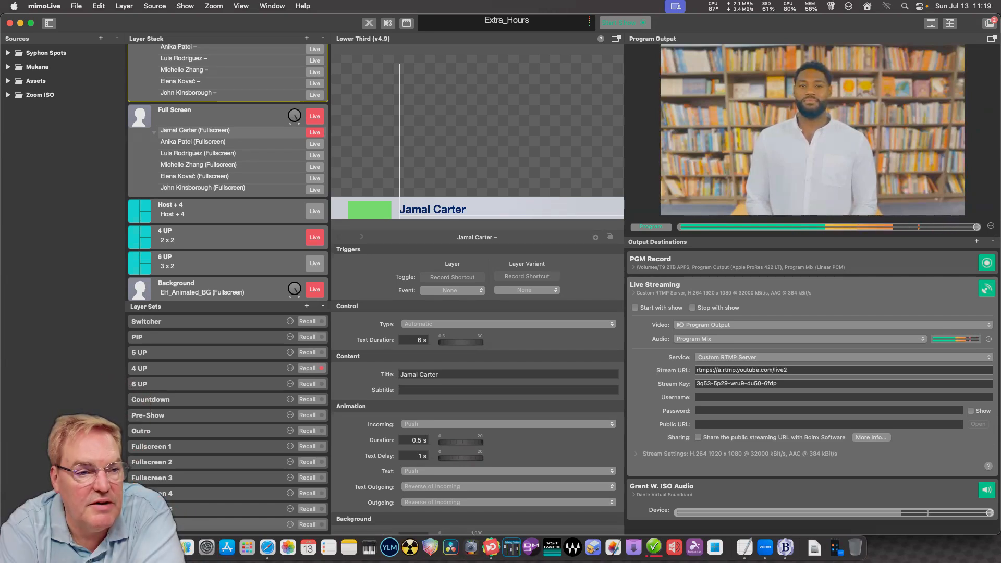
Duplicate the first participant's variant of the Full Screen layer.
{"action": "scroll", "coordinate": [228, 172], "scroll_direction": "up", "scroll_amount": 5}
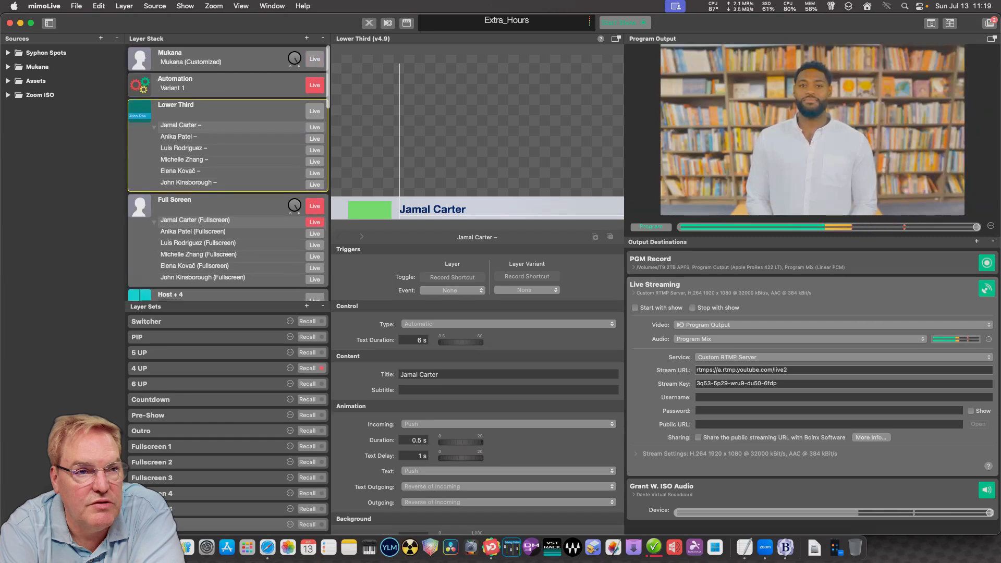
{"action": "left_click", "coordinate": [229, 208]}
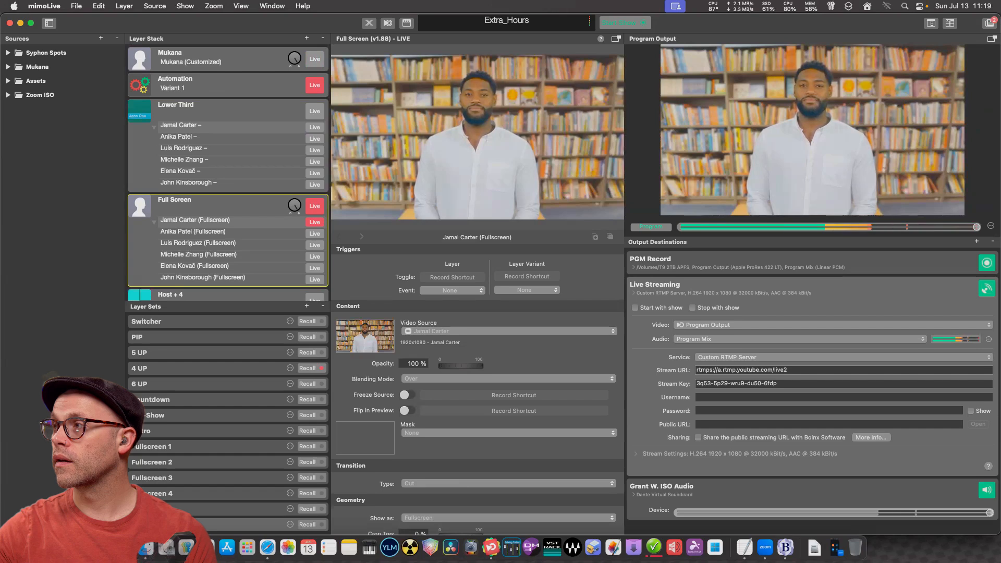
{"action": "left_click", "coordinate": [595, 237]}
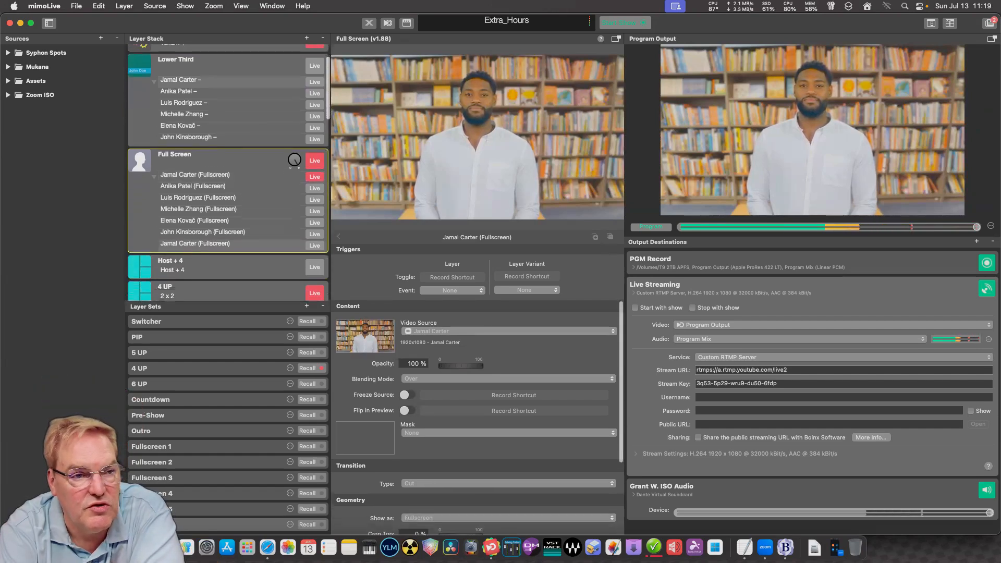
{"action": "right_click", "coordinate": [212, 232]}
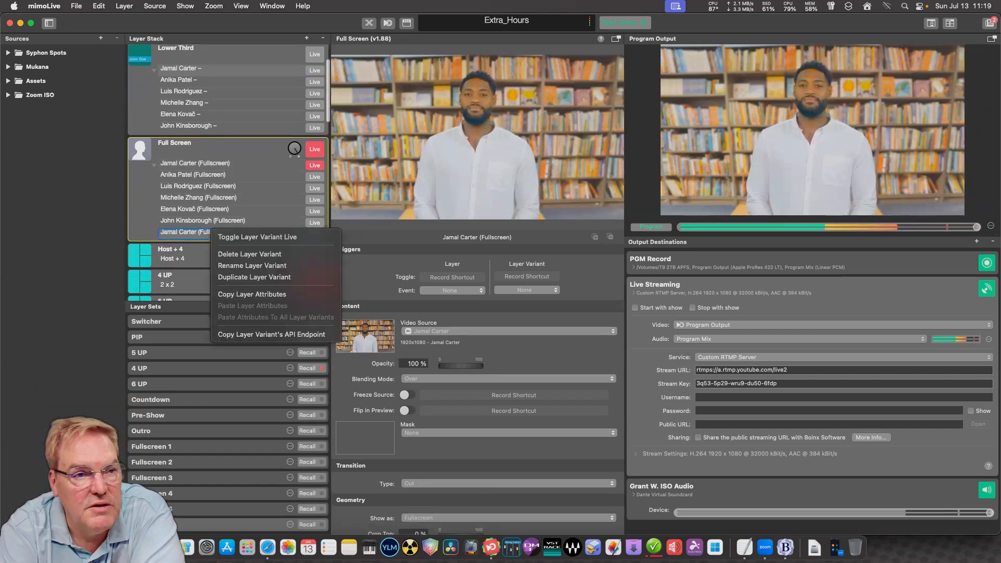
{"action": "key", "text": "Return"}
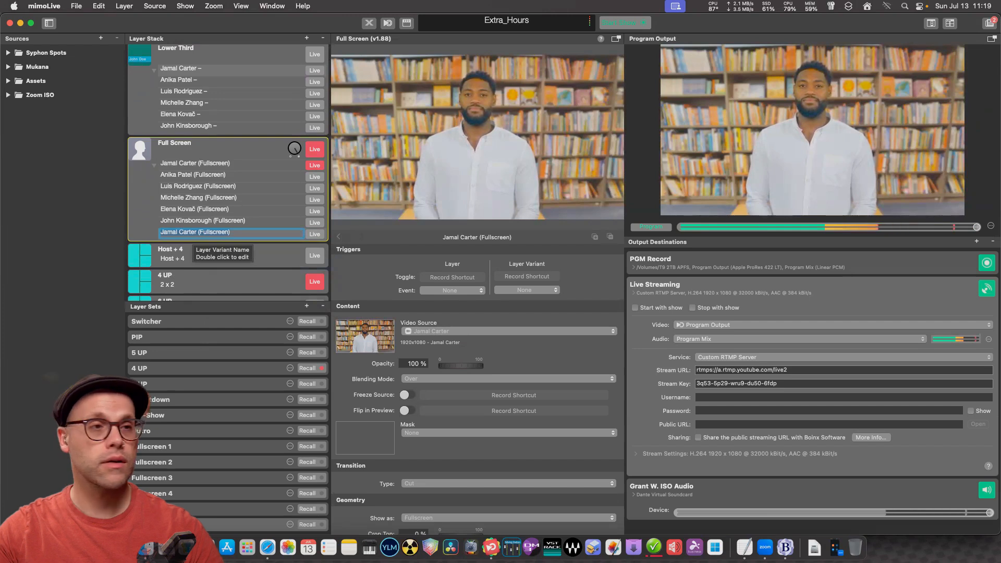
{"action": "key", "text": "Return"}
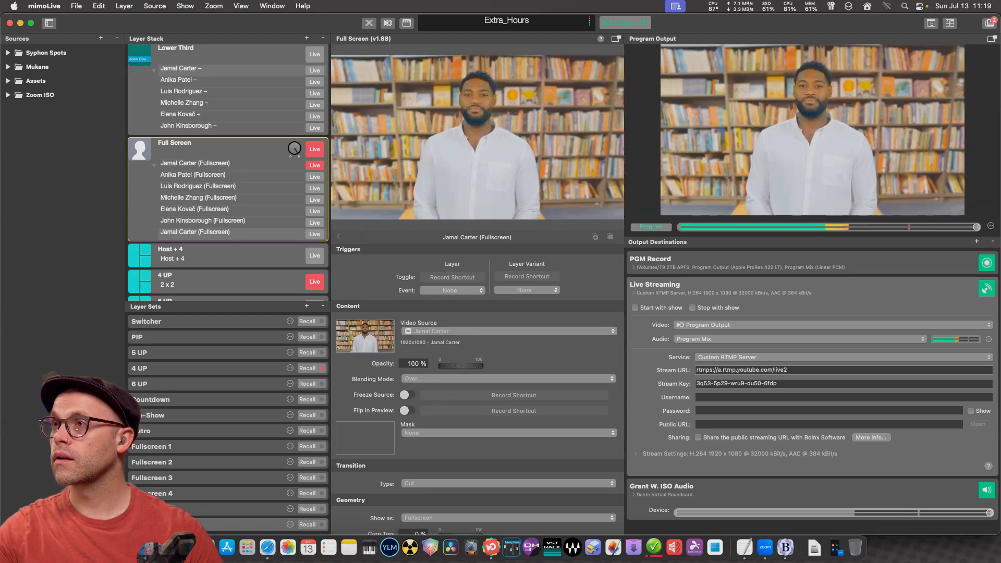
Set the video source of the duplicated variant at the end of the Full Screen layer to the Zoom ISO source "Screen Sharing".
{"action": "scroll", "coordinate": [62, 234], "scroll_direction": "down", "scroll_amount": 5}
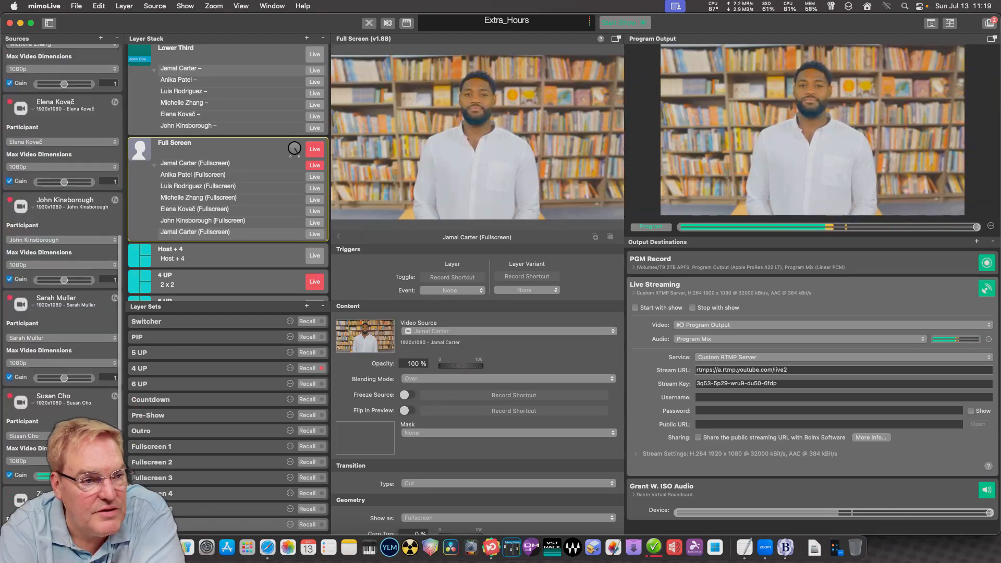
{"action": "scroll", "coordinate": [63, 235], "scroll_direction": "down", "scroll_amount": 5}
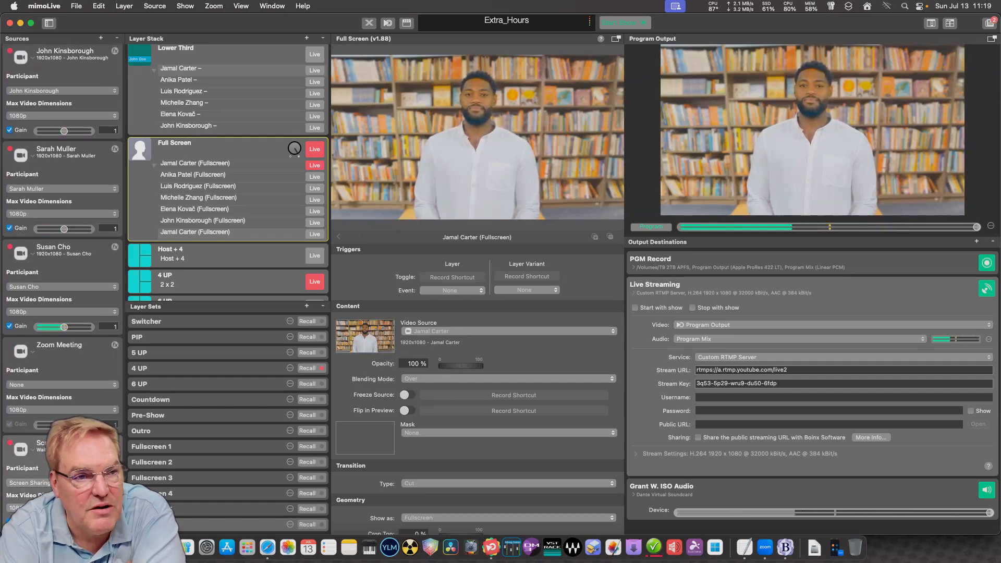
{"action": "scroll", "coordinate": [63, 234], "scroll_direction": "up", "scroll_amount": 10}
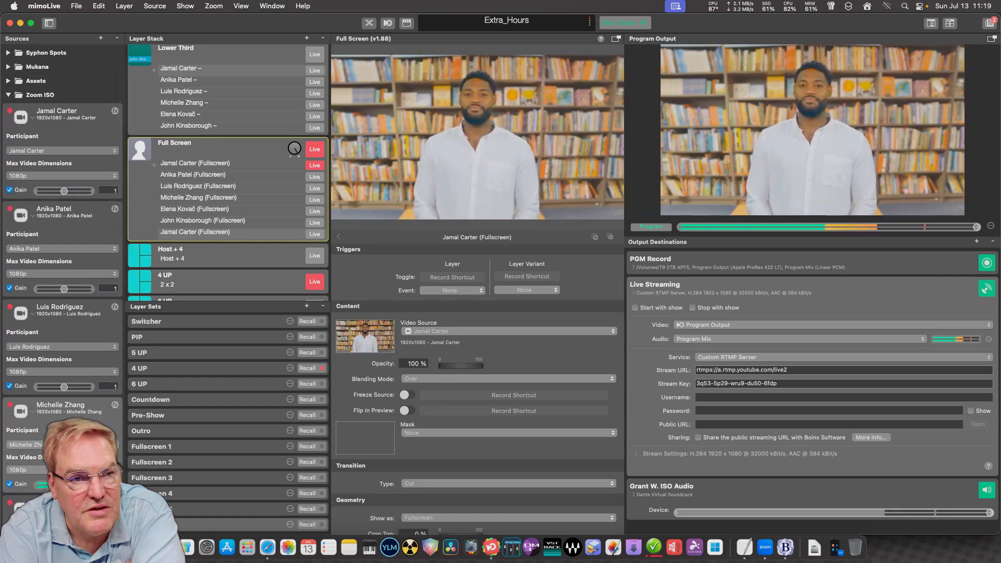
{"action": "left_click", "coordinate": [509, 331]}
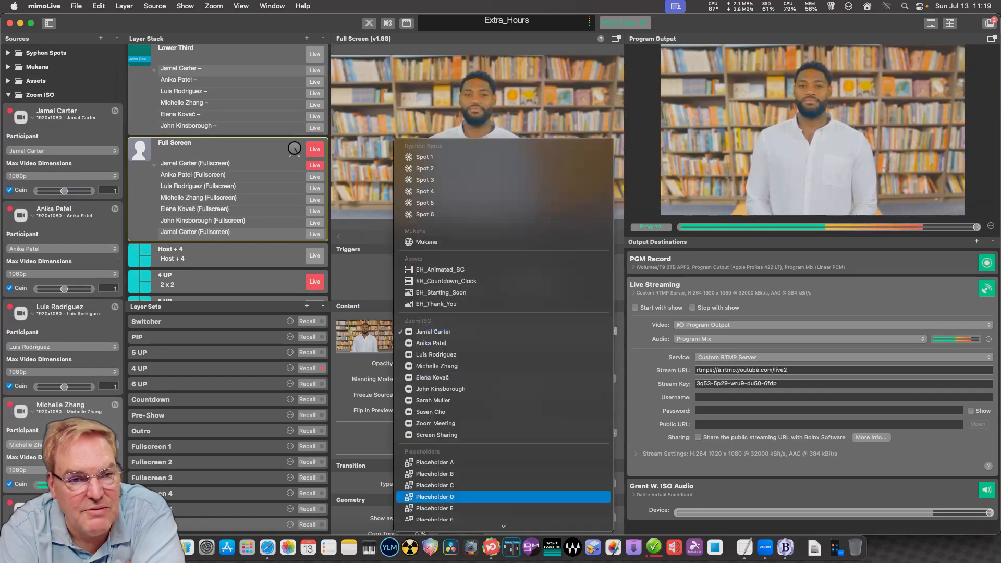
{"action": "key", "text": "Escape"}
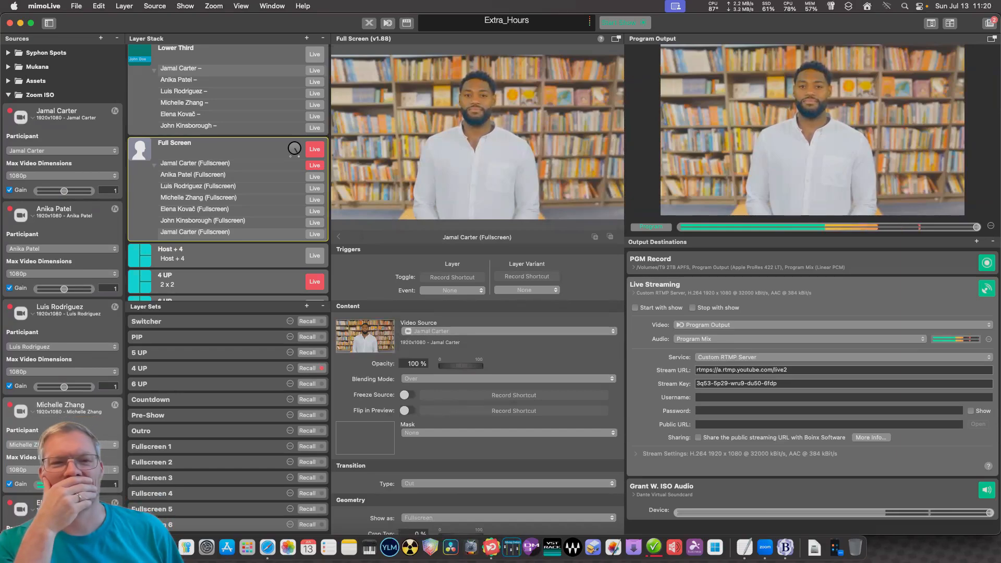
{"action": "left_click", "coordinate": [202, 220]}
{"action": "left_click", "coordinate": [199, 232]}
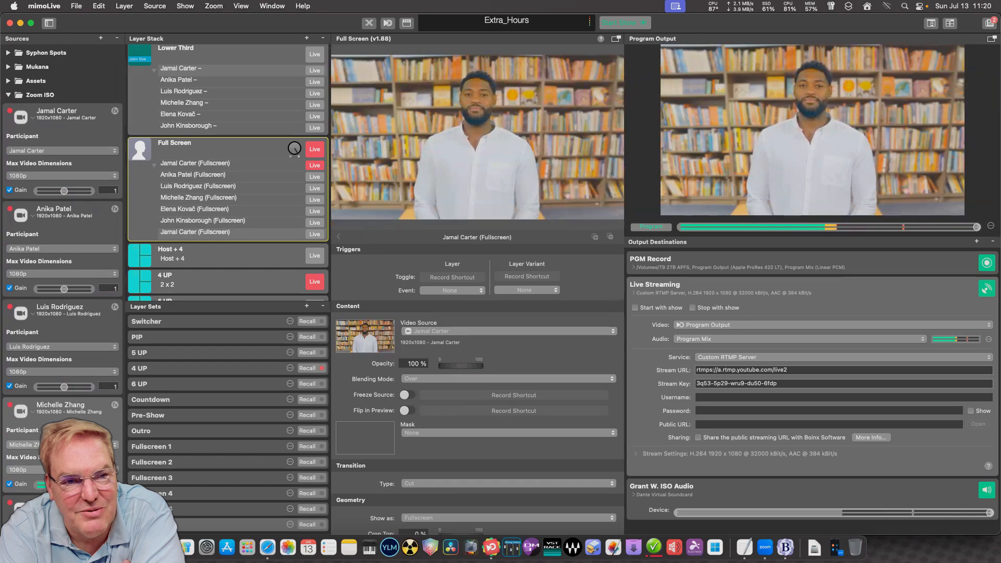
{"action": "left_click", "coordinate": [509, 330]}
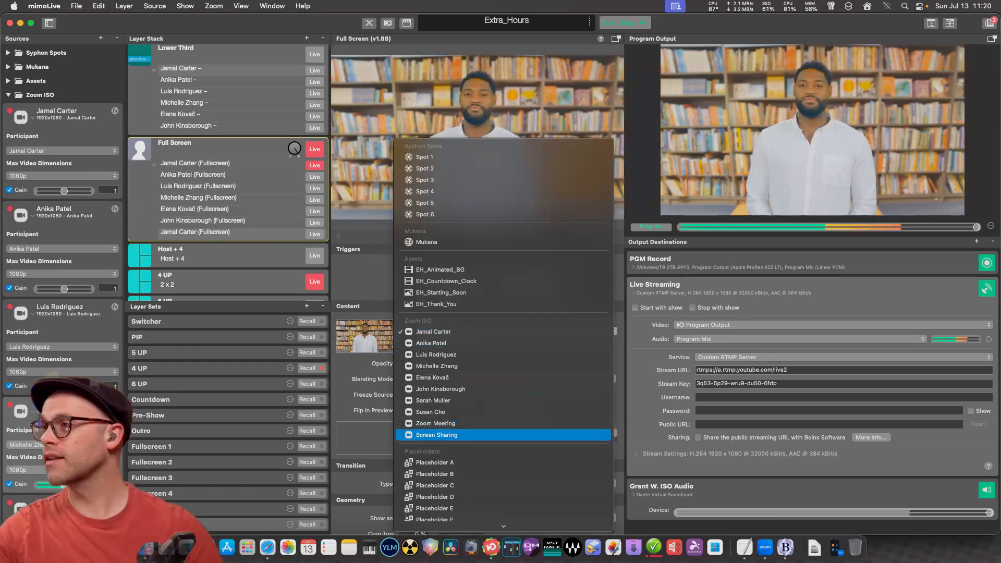
{"action": "left_click", "coordinate": [436, 434]}
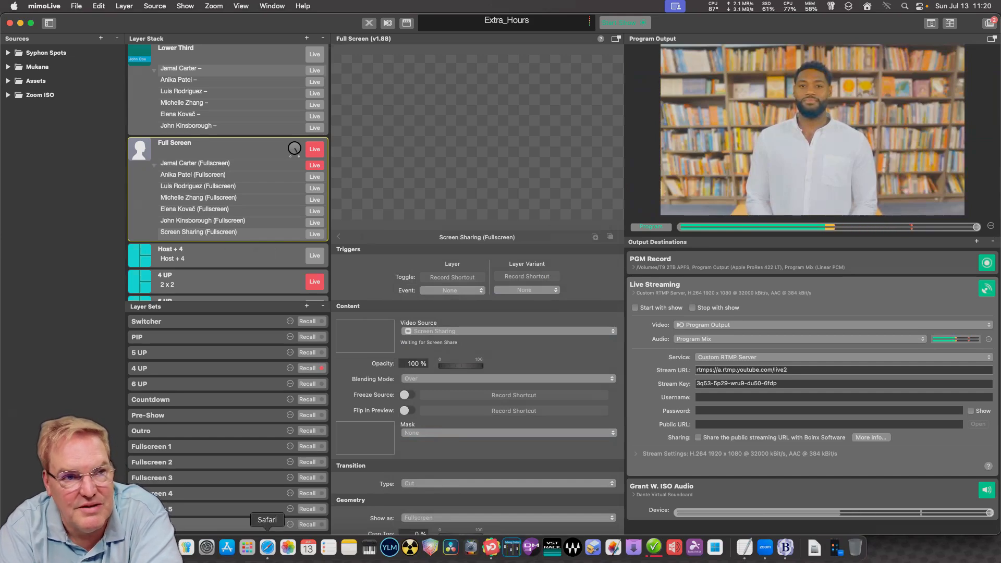
Switch to the Submix control surface in Safari, turn on Edit mode and look through the button templates of "Extra_Hours".
{"action": "left_click", "coordinate": [268, 546]}
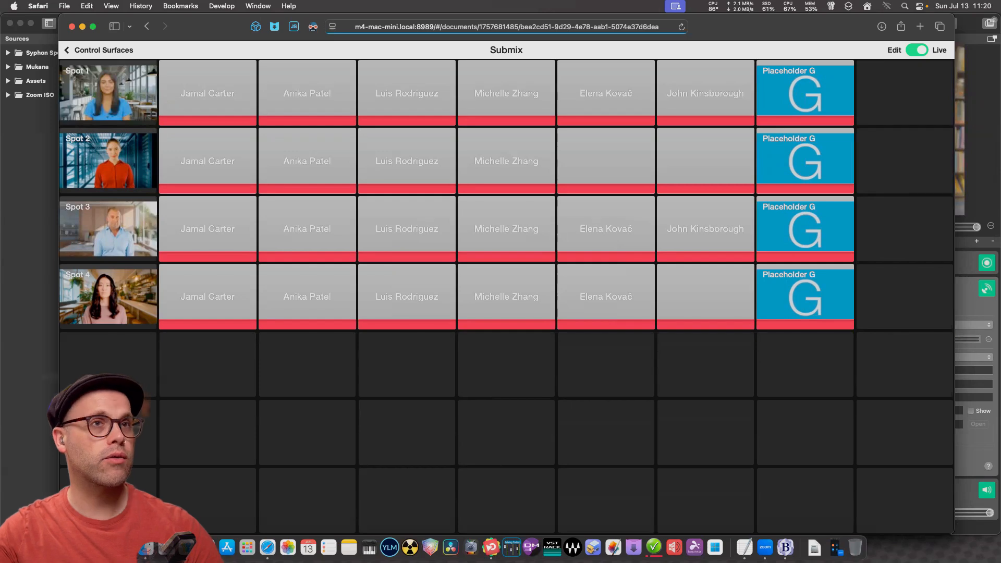
{"action": "left_click", "coordinate": [917, 50]}
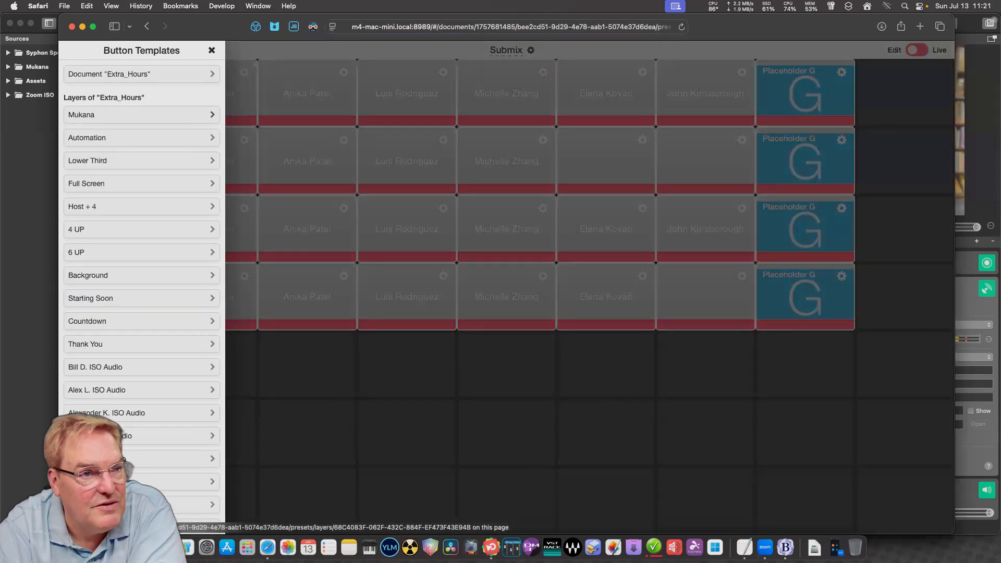
{"action": "scroll", "coordinate": [141, 286], "scroll_direction": "down", "scroll_amount": 15}
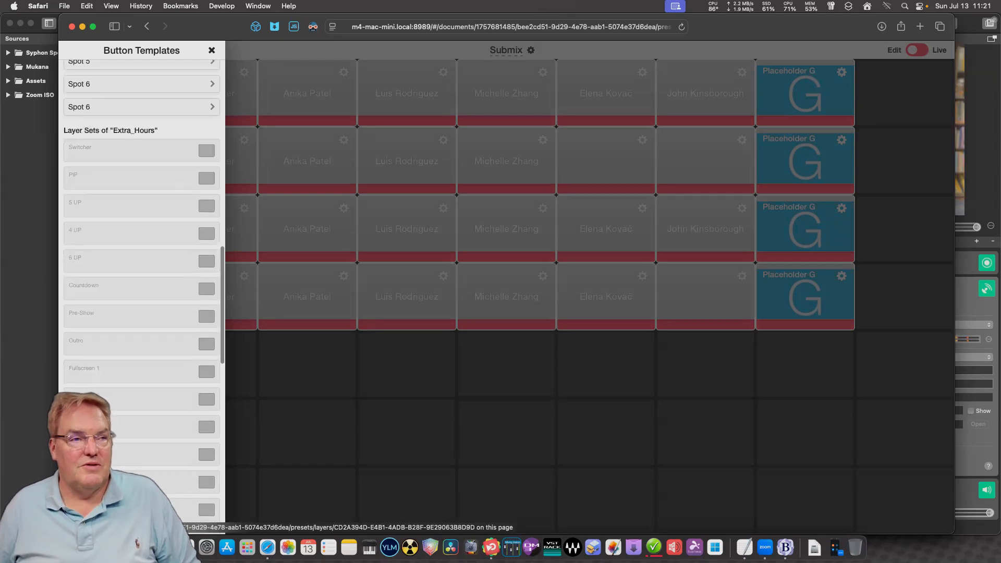
{"action": "scroll", "coordinate": [141, 286], "scroll_direction": "down", "scroll_amount": 10}
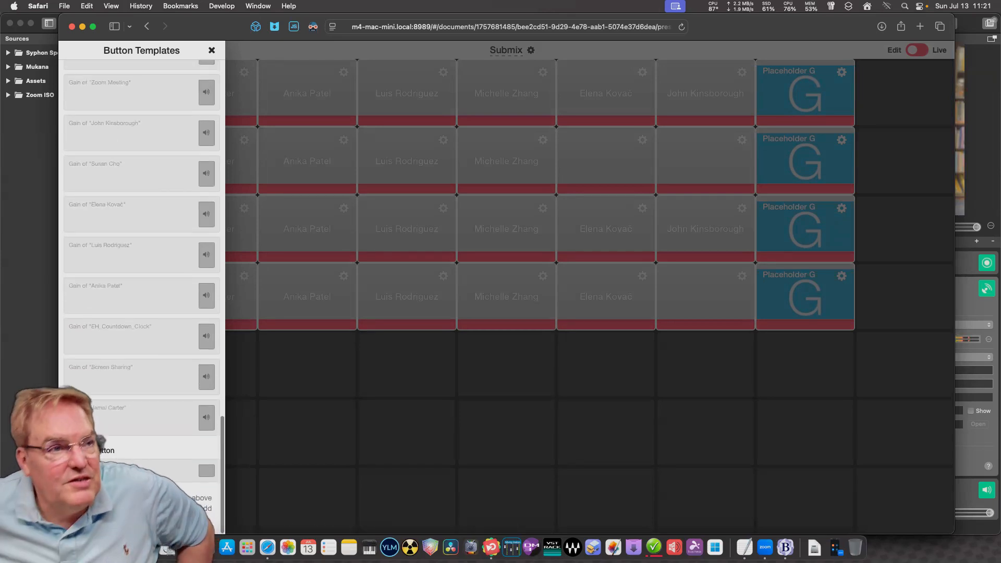
{"action": "scroll", "coordinate": [142, 286], "scroll_direction": "up", "scroll_amount": 8}
{"action": "scroll", "coordinate": [142, 287], "scroll_direction": "up", "scroll_amount": 10}
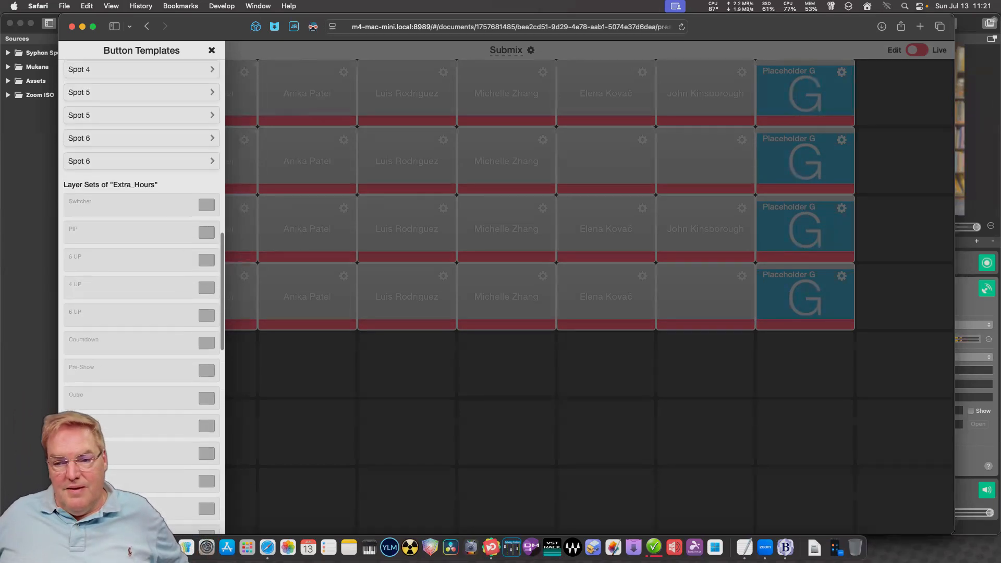
{"action": "scroll", "coordinate": [141, 287], "scroll_direction": "up", "scroll_amount": 8}
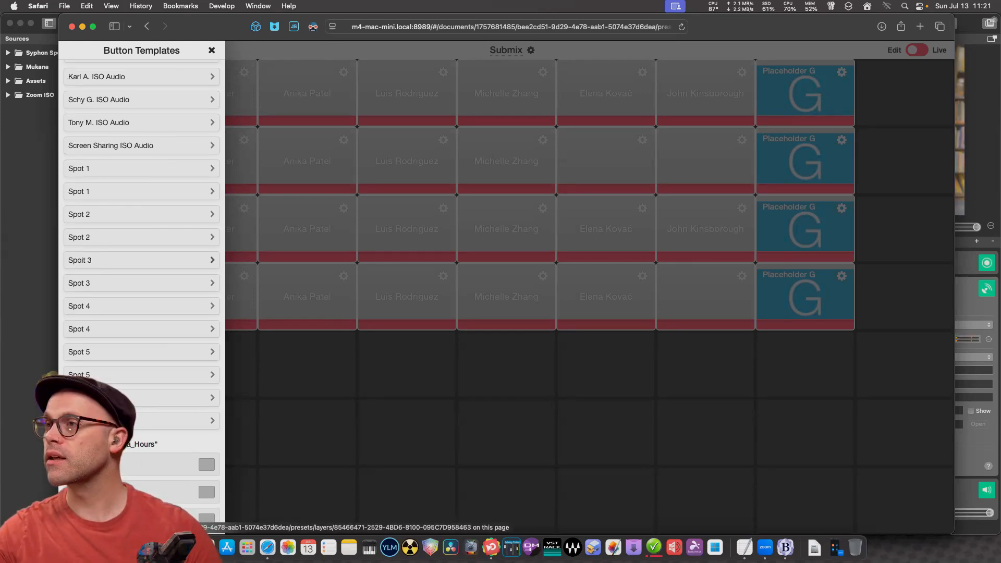
{"action": "scroll", "coordinate": [142, 286], "scroll_direction": "up", "scroll_amount": 8}
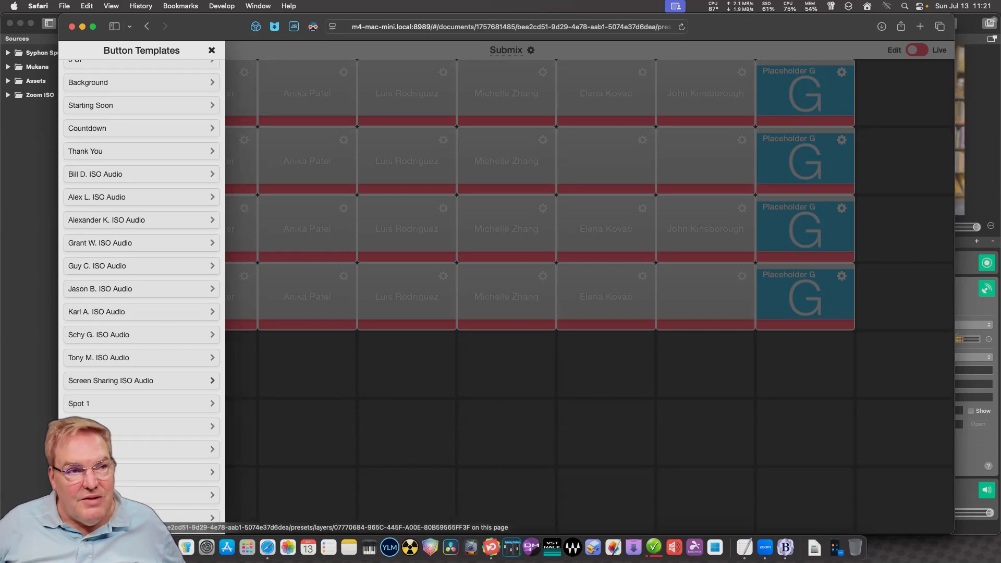
{"action": "scroll", "coordinate": [141, 286], "scroll_direction": "up", "scroll_amount": 5}
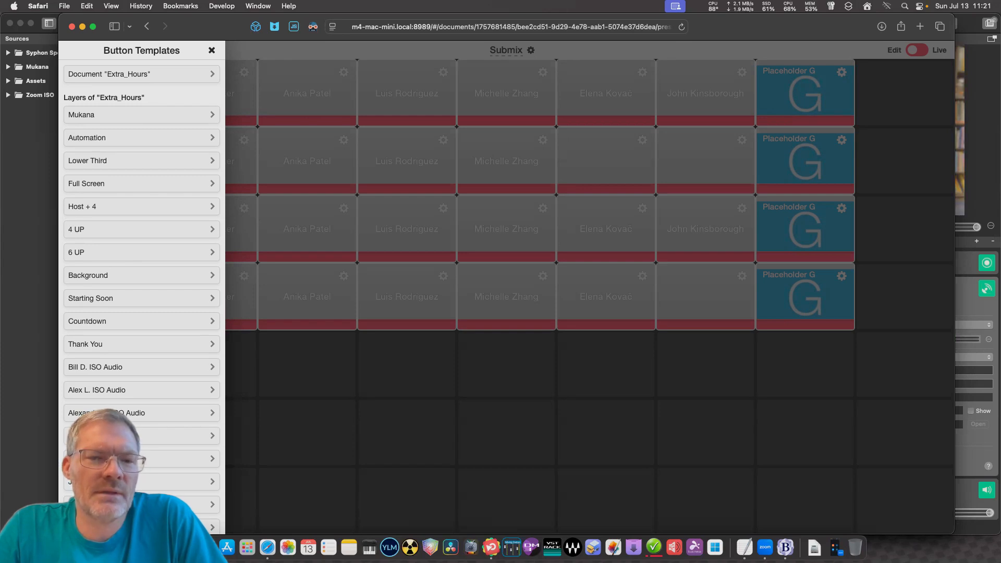
Examine the layer, layer set and gain templates of "Extra_Hours" to see which fullscreen controls can be placed.
{"action": "scroll", "coordinate": [141, 292], "scroll_direction": "down", "scroll_amount": 10}
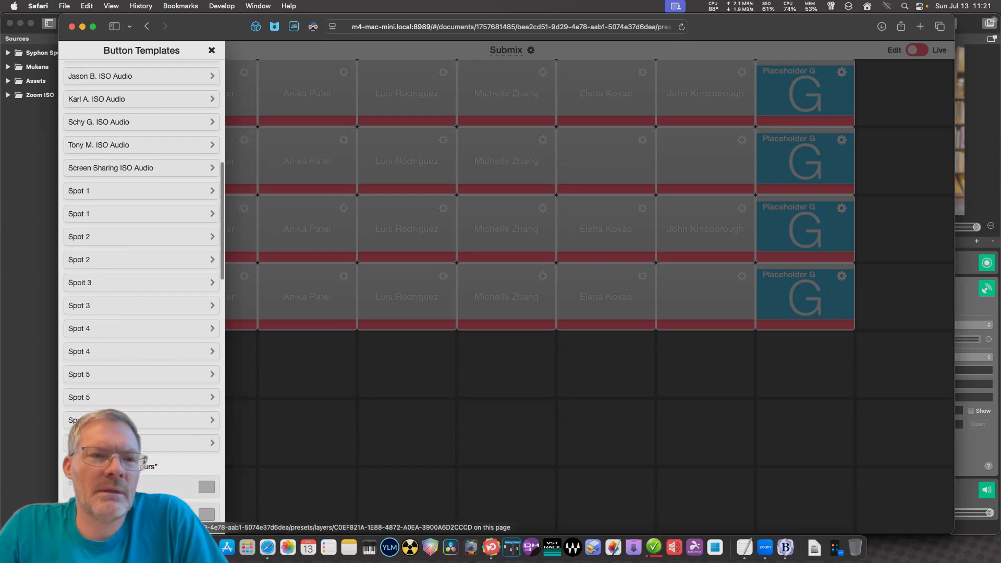
{"action": "scroll", "coordinate": [141, 234], "scroll_direction": "up", "scroll_amount": 4}
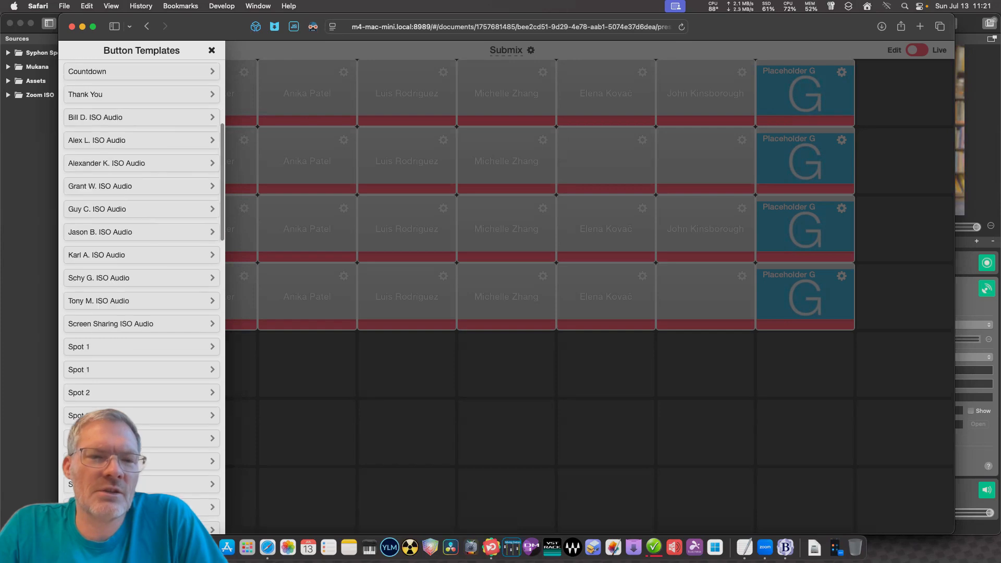
{"action": "scroll", "coordinate": [141, 292], "scroll_direction": "up", "scroll_amount": 6}
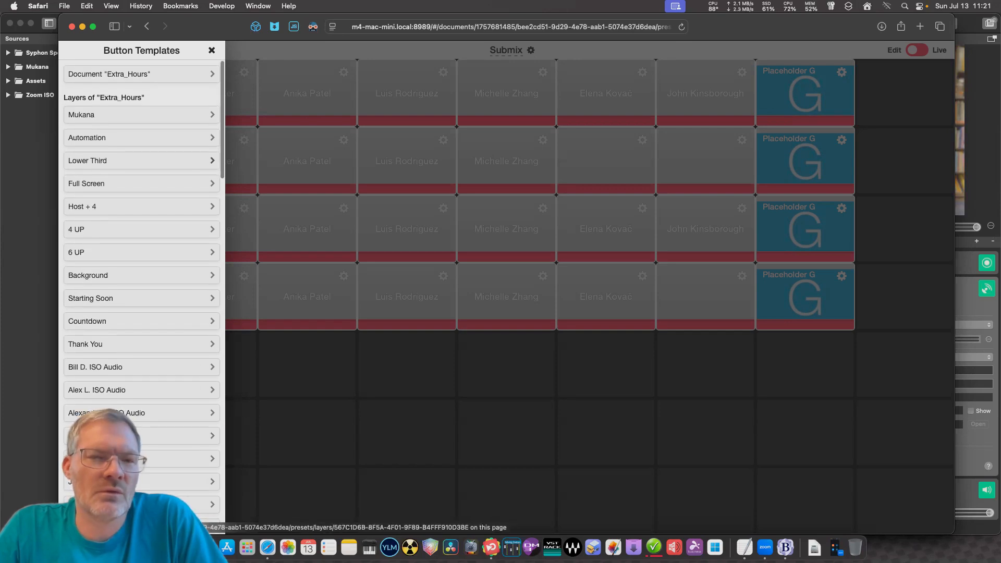
{"action": "scroll", "coordinate": [141, 292], "scroll_direction": "down", "scroll_amount": 4}
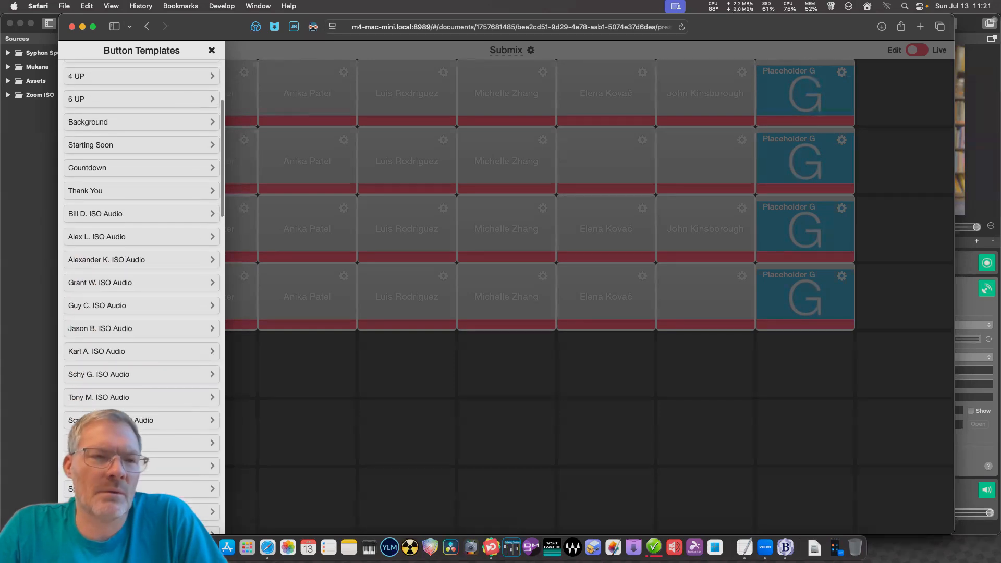
{"action": "scroll", "coordinate": [141, 292], "scroll_direction": "down", "scroll_amount": 1}
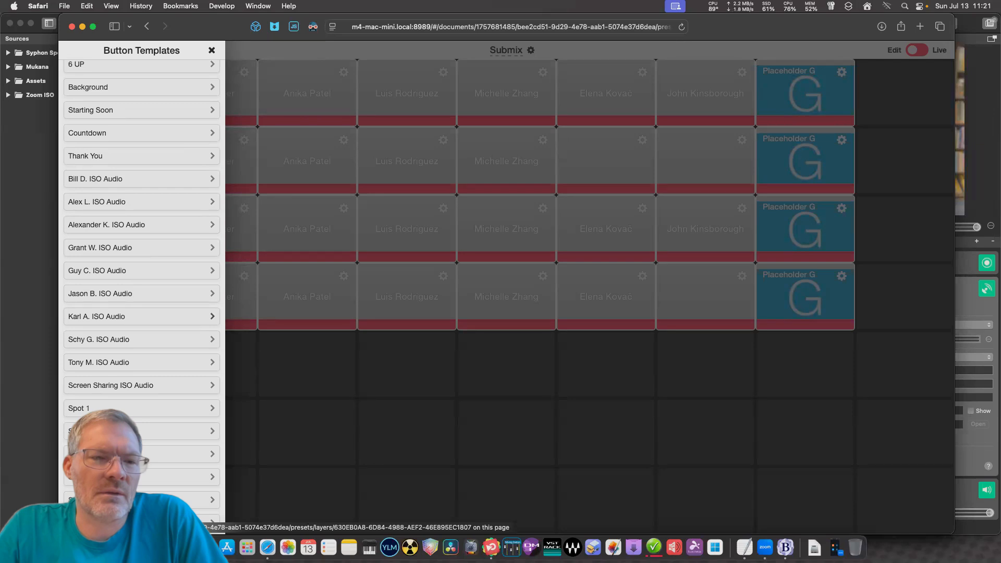
{"action": "scroll", "coordinate": [140, 292], "scroll_direction": "down", "scroll_amount": 8}
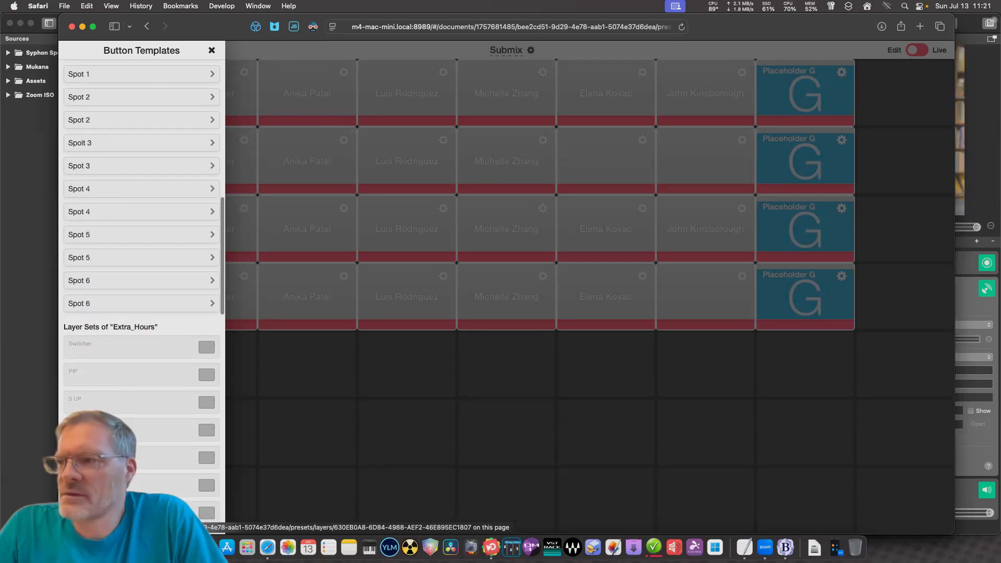
{"action": "scroll", "coordinate": [141, 292], "scroll_direction": "down", "scroll_amount": 15}
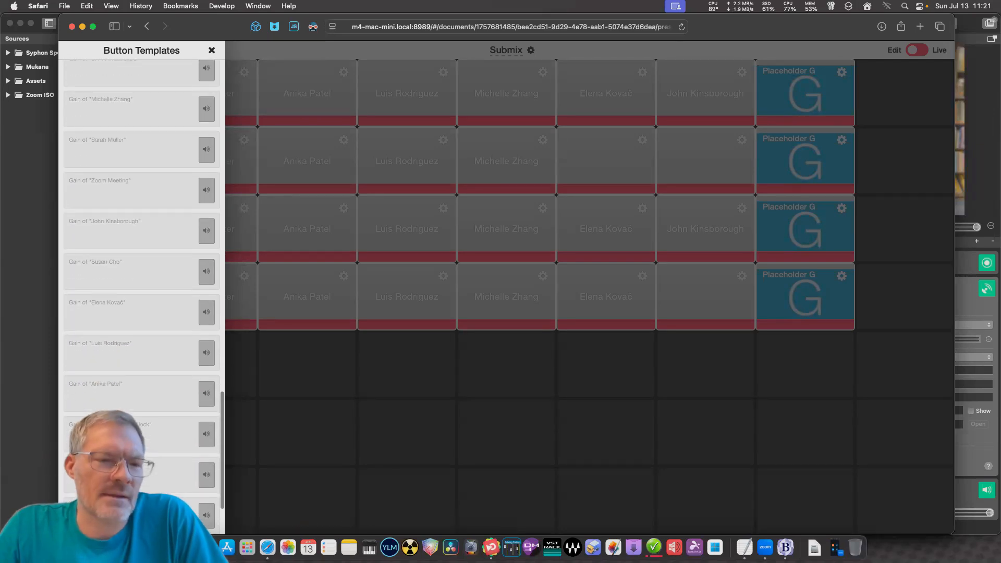
{"action": "scroll", "coordinate": [140, 292], "scroll_direction": "up", "scroll_amount": 20}
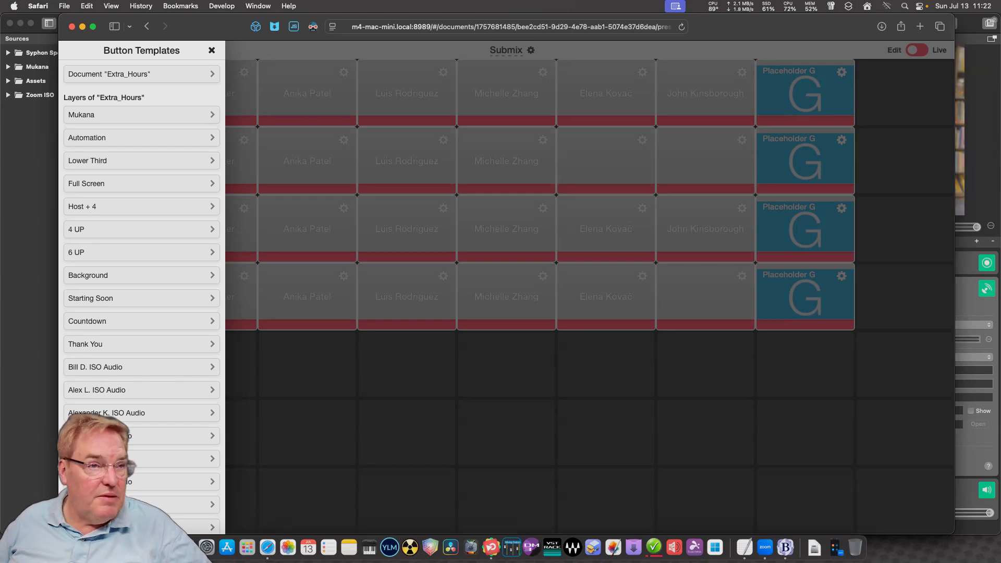
{"action": "scroll", "coordinate": [141, 292], "scroll_direction": "down", "scroll_amount": 1}
{"action": "scroll", "coordinate": [141, 292], "scroll_direction": "down", "scroll_amount": 10}
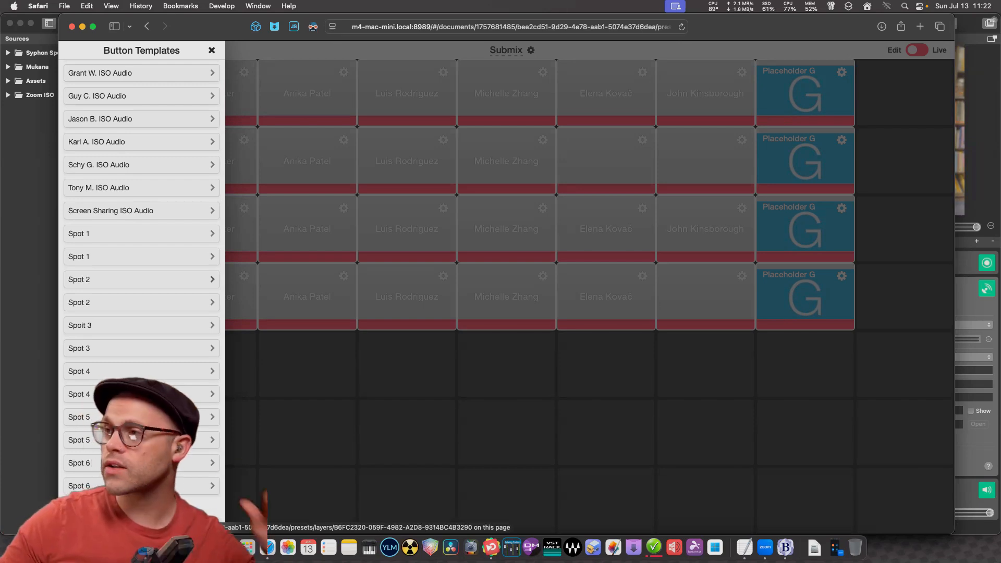
{"action": "scroll", "coordinate": [141, 292], "scroll_direction": "up", "scroll_amount": 11}
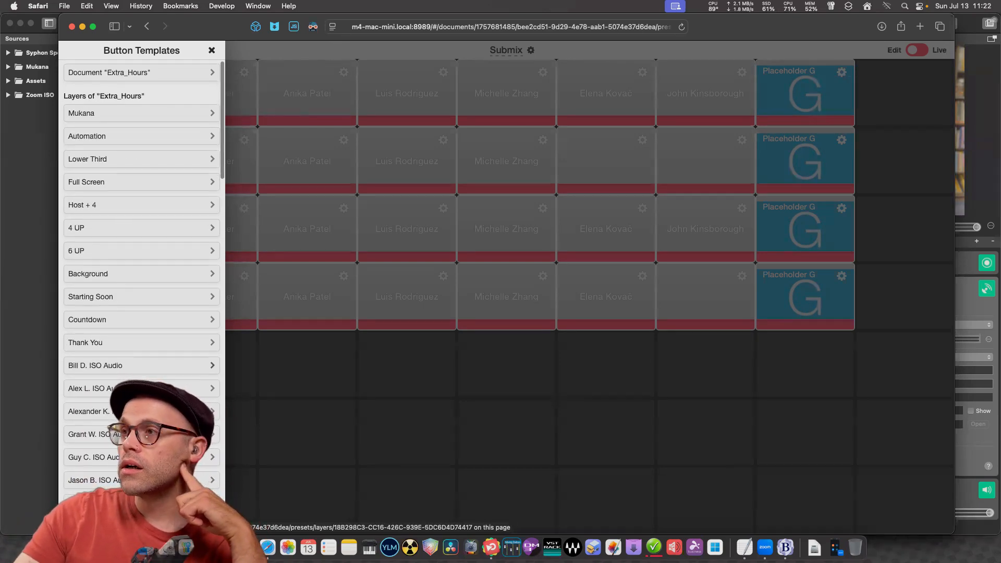
Add a button for the "Screen Sharing (Fullscreen)" variant of the Full Screen layer in the first column below Spot 4.
{"action": "scroll", "coordinate": [142, 292], "scroll_direction": "down", "scroll_amount": 1}
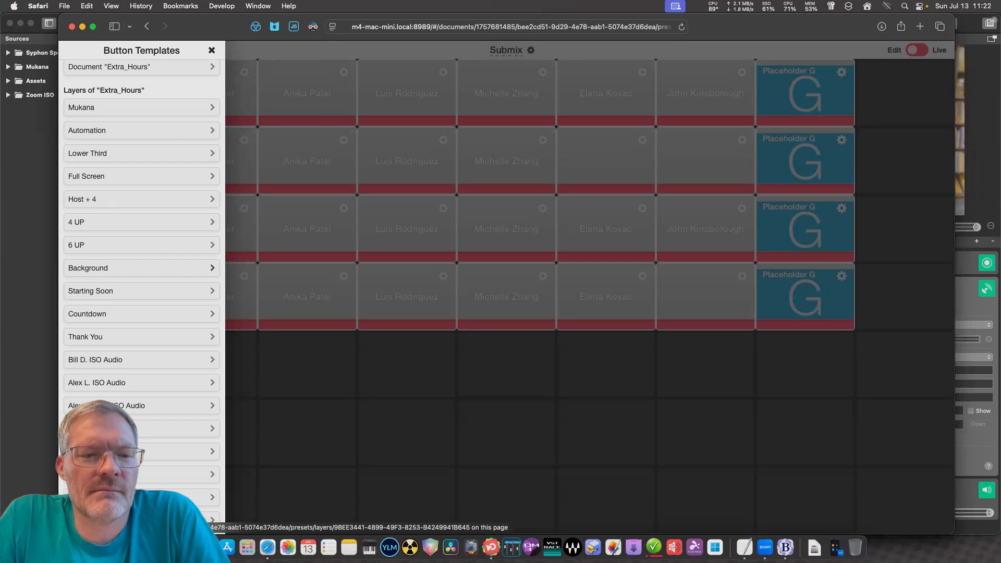
{"action": "scroll", "coordinate": [141, 287], "scroll_direction": "down", "scroll_amount": 2}
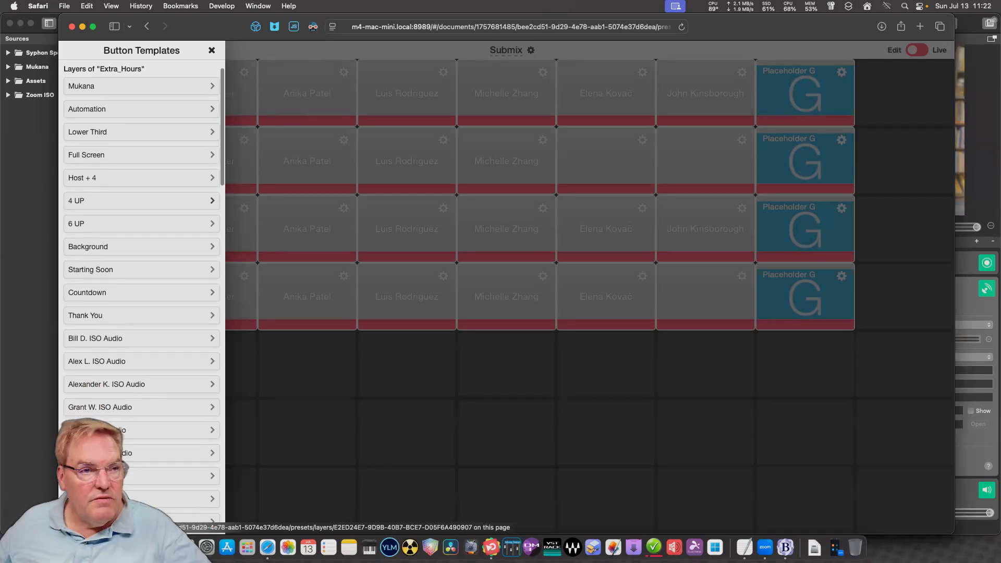
{"action": "left_click", "coordinate": [141, 149]}
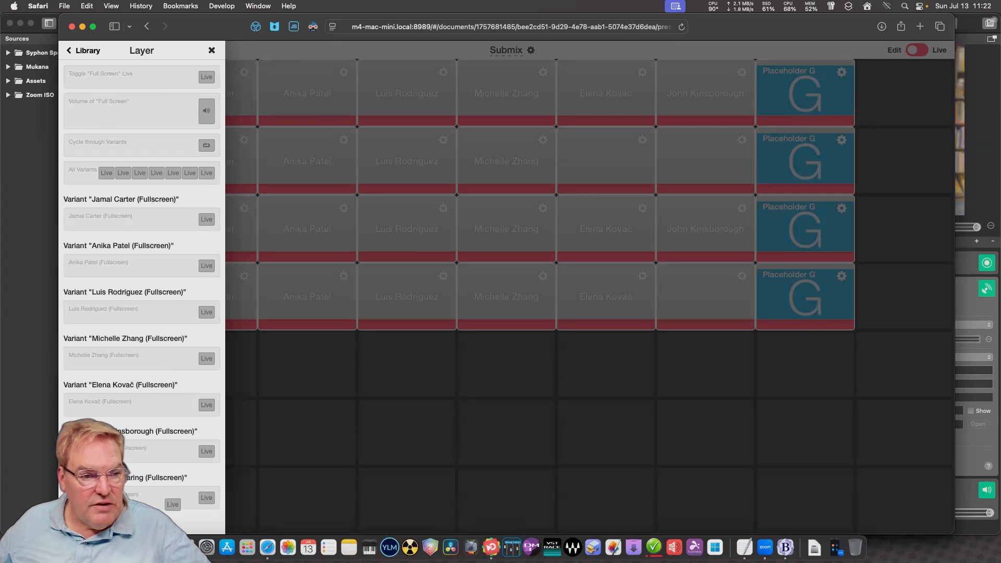
{"action": "left_click_drag", "start_coordinate": [206, 498], "coordinate": [118, 374]}
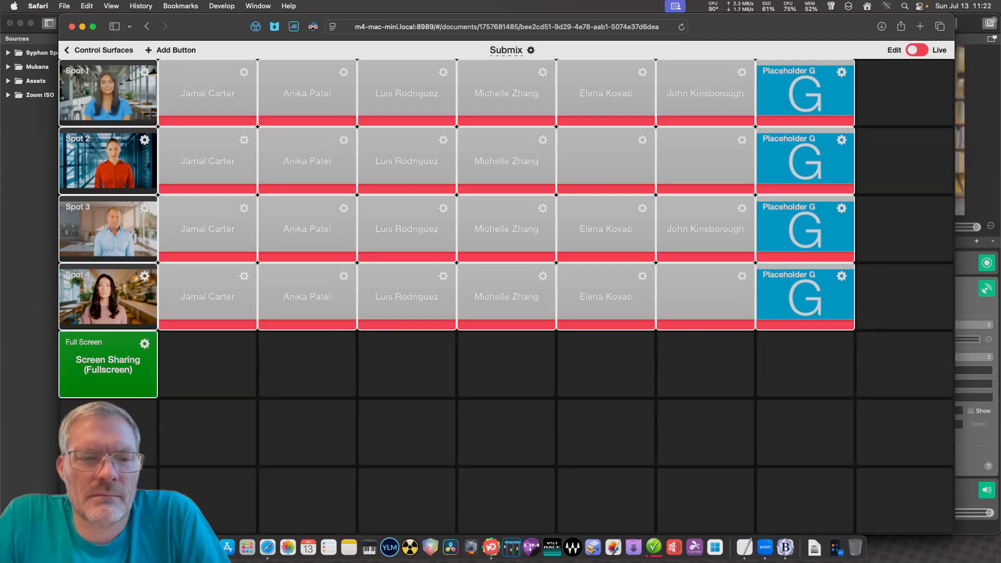
Switch the control surface to Live mode, shrink its window beside the program output, and trigger the Screen Sharing (Fullscreen) button.
{"action": "left_click", "coordinate": [917, 49]}
{"action": "key", "text": "fn+ctrl+r"}
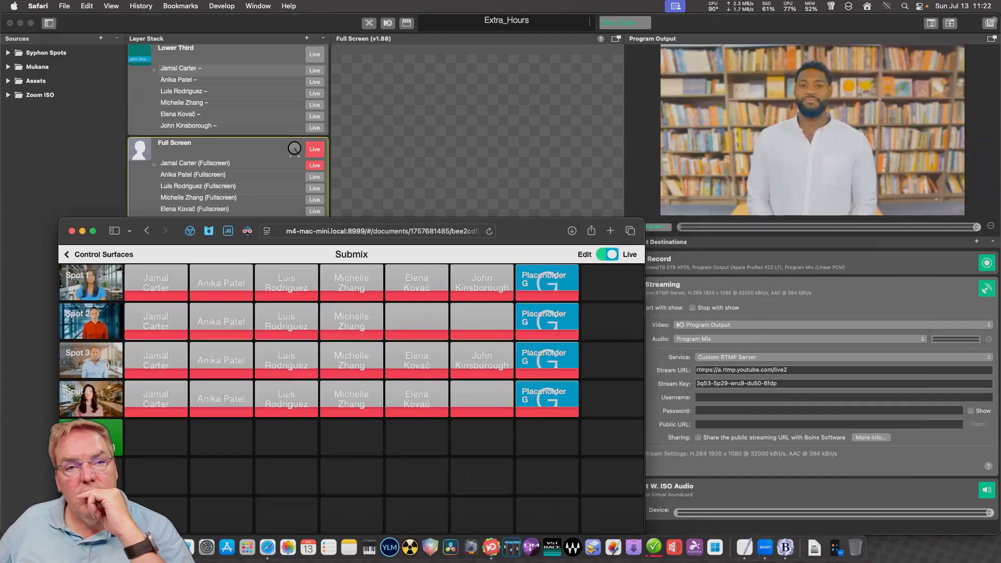
{"action": "left_click", "coordinate": [91, 435]}
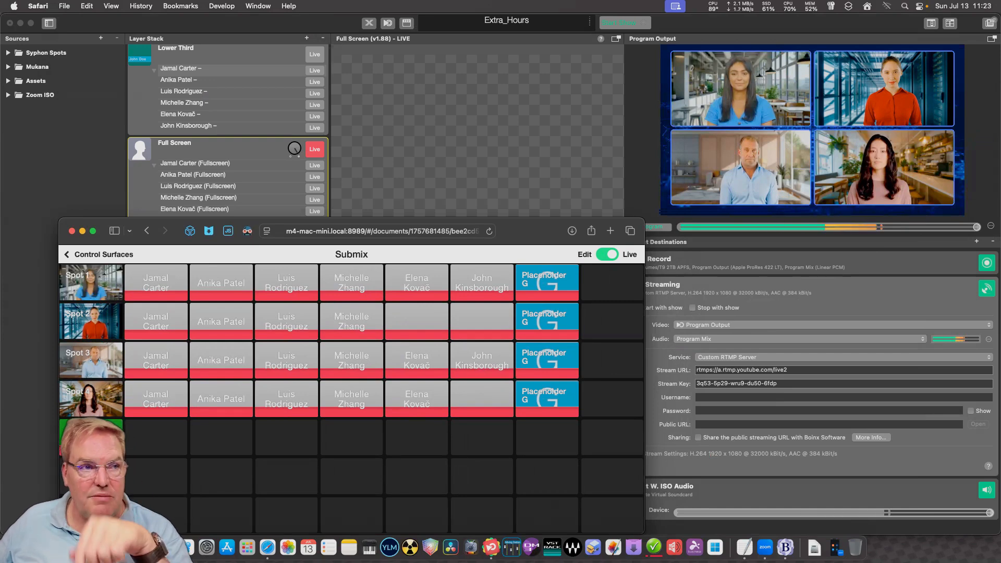
Move the control surface window up and enlarge it to fill most of the screen.
{"action": "left_click_drag", "start_coordinate": [542, 231], "coordinate": [533, 51]}
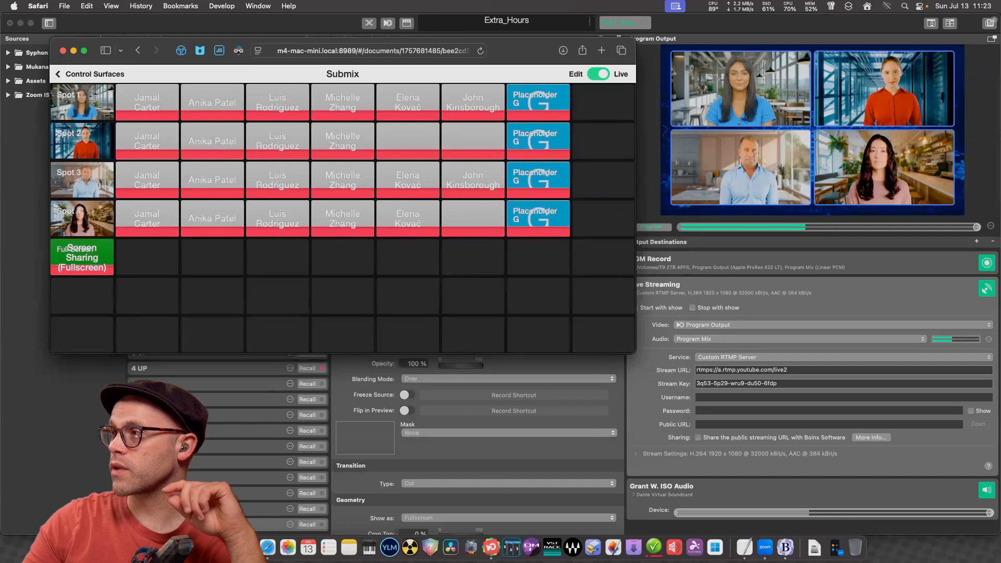
{"action": "double_click", "coordinate": [533, 50]}
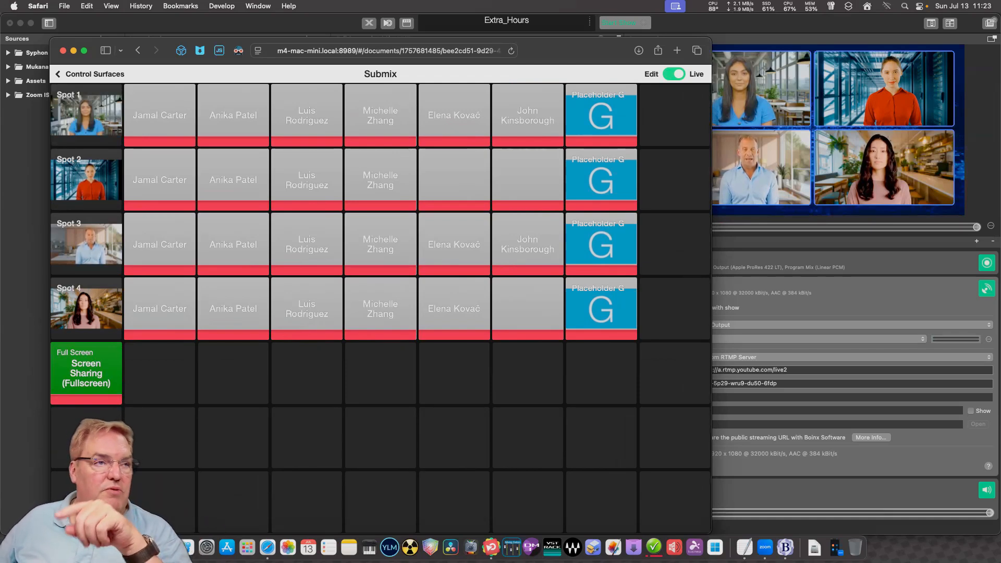
{"action": "key", "text": "super+bracketleft"}
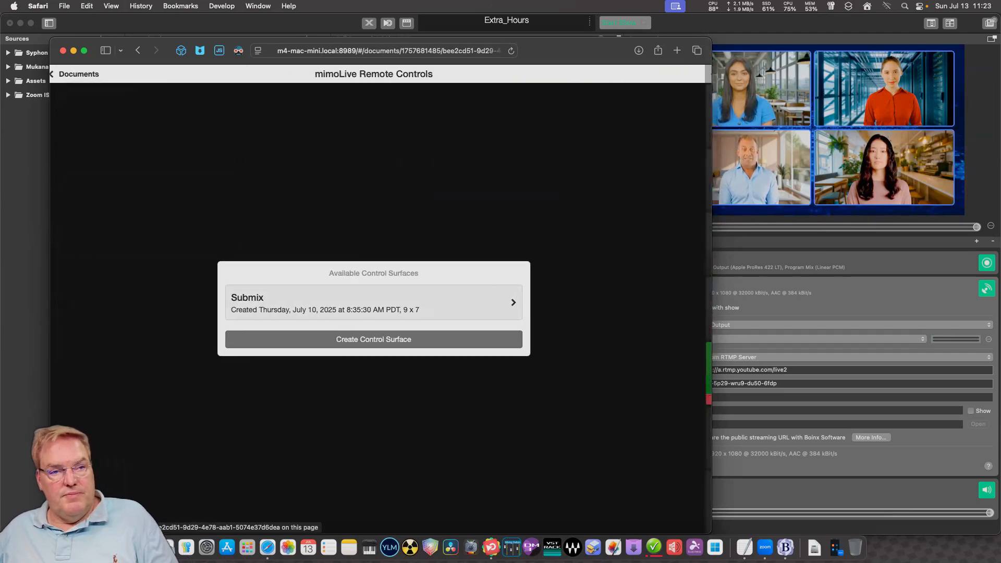
{"action": "key", "text": "super+bracketright"}
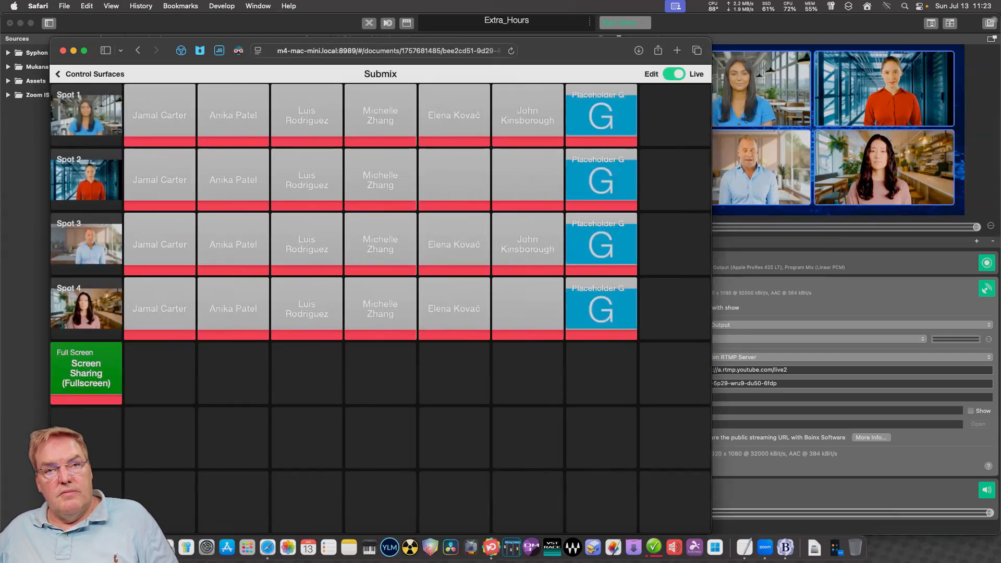
{"action": "key", "text": "ctrl+alt+Return"}
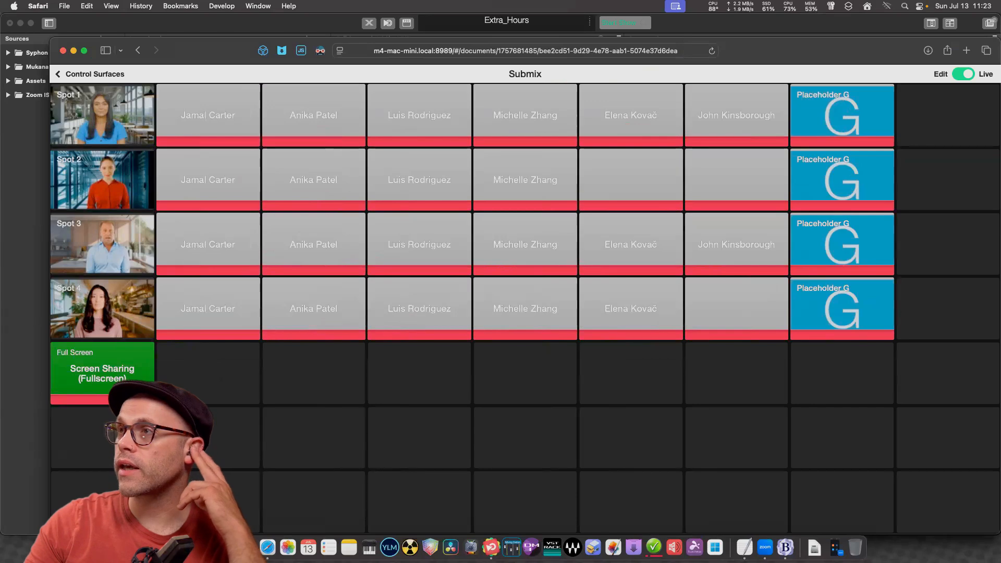
Return Submix to Edit mode and set the control surface grid to a width of 14 and a height of 11.
{"action": "left_click", "coordinate": [963, 74]}
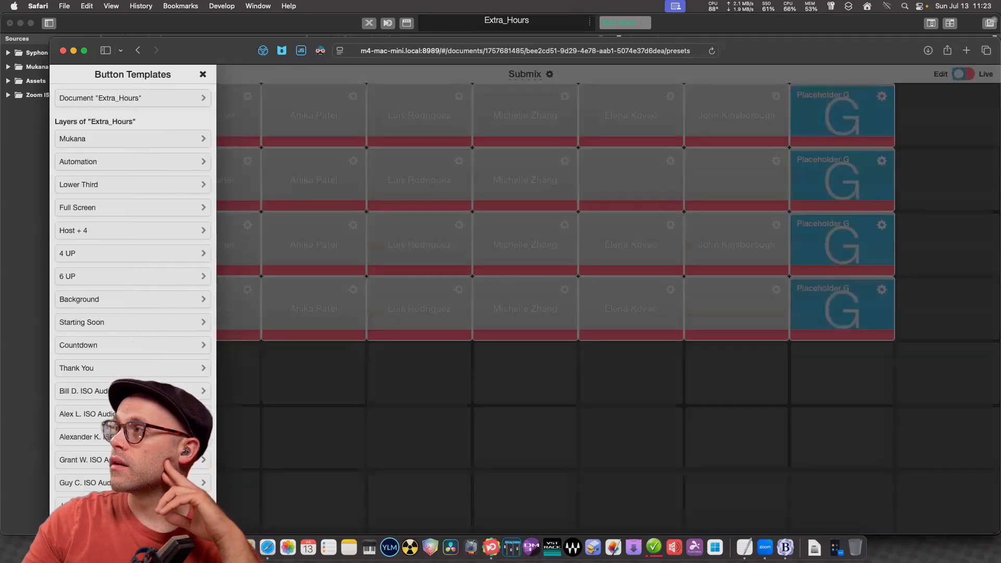
{"action": "left_click", "coordinate": [203, 74]}
{"action": "left_click", "coordinate": [550, 74]}
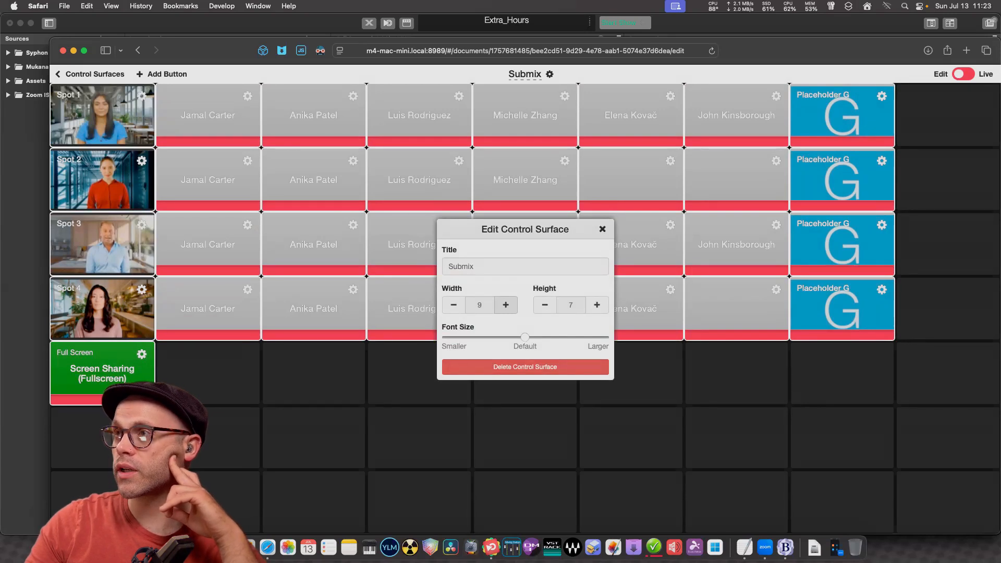
{"action": "left_click", "coordinate": [505, 304]}
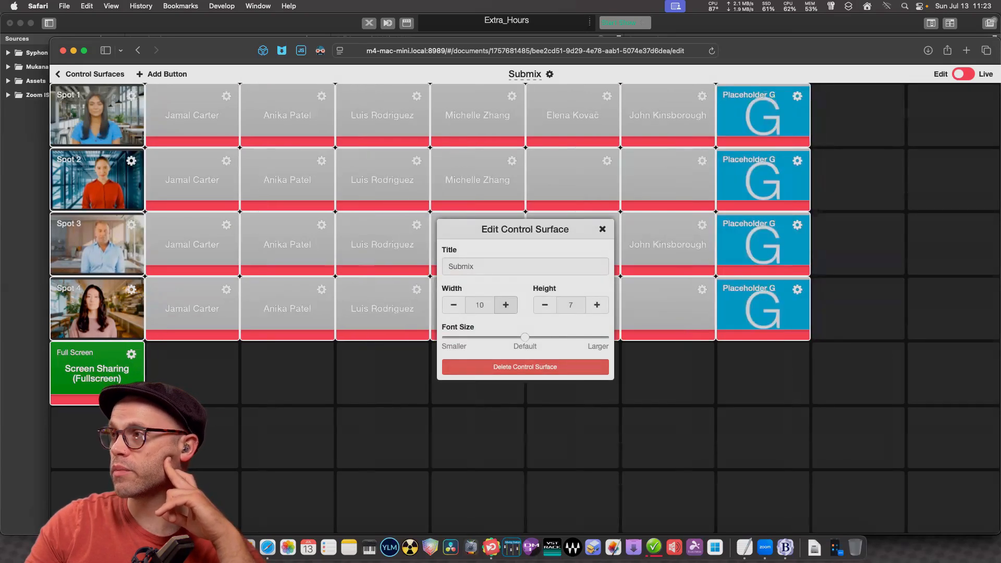
{"action": "left_click", "coordinate": [505, 305]}
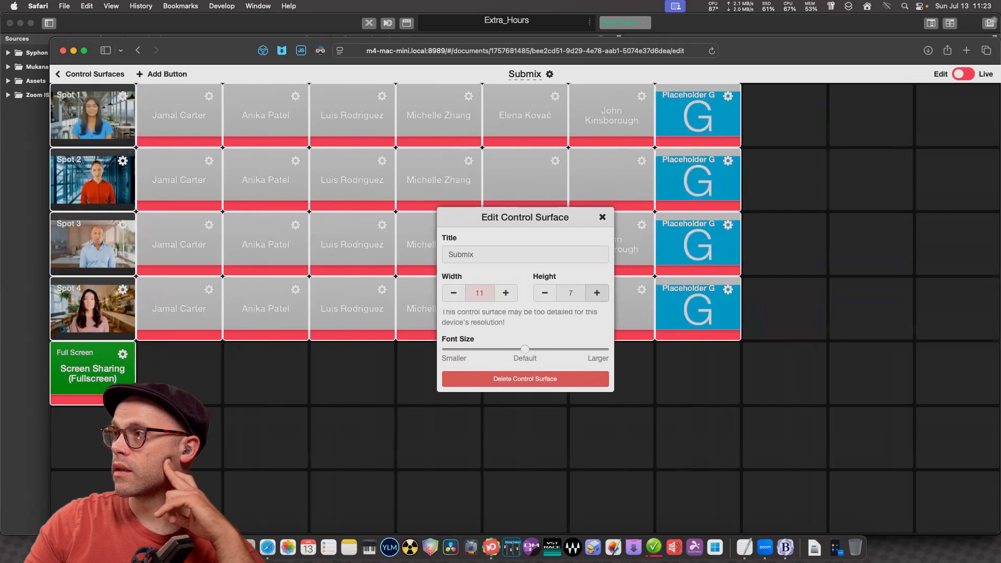
{"action": "left_click", "coordinate": [597, 292]}
{"action": "left_click", "coordinate": [597, 292]}
{"action": "left_click", "coordinate": [597, 292]}
{"action": "left_click", "coordinate": [597, 292]}
{"action": "left_click", "coordinate": [505, 292]}
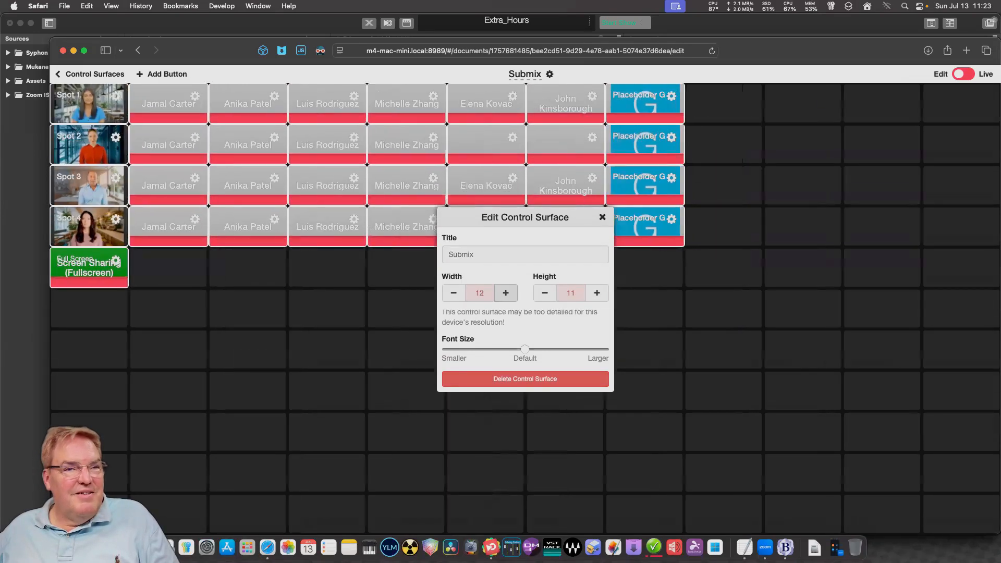
{"action": "left_click", "coordinate": [505, 292]}
{"action": "left_click", "coordinate": [505, 293]}
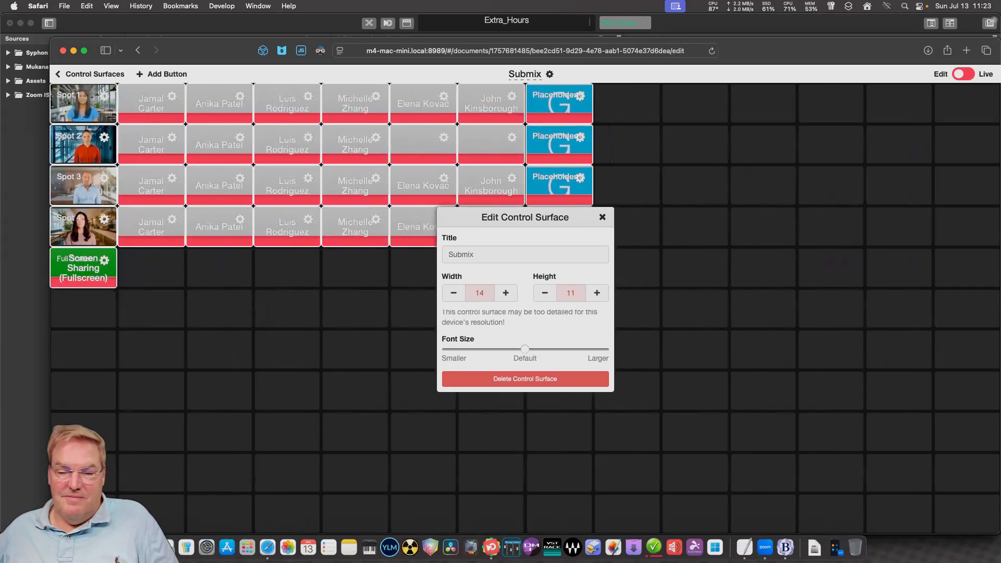
{"action": "key", "text": "Escape"}
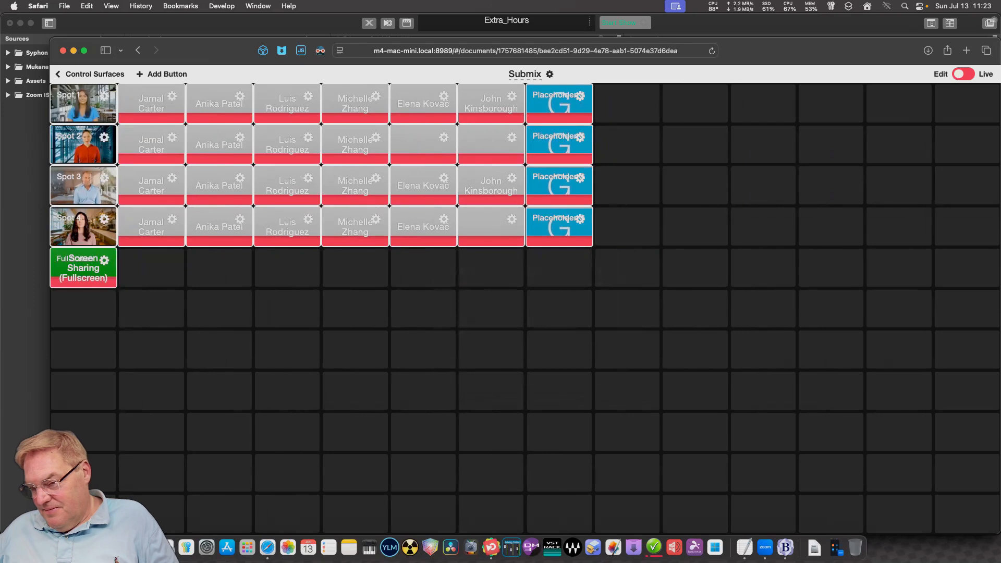
Add a button for the layer set "Fullscreen 1" in the first column, below the Screen Sharing (Fullscreen) button.
{"action": "left_click", "coordinate": [162, 74]}
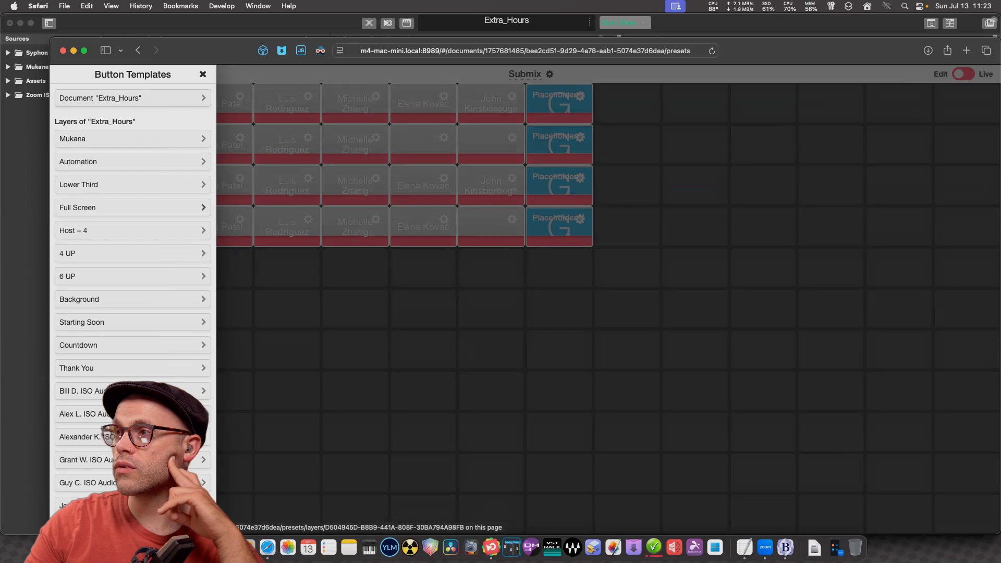
{"action": "left_click", "coordinate": [130, 207]}
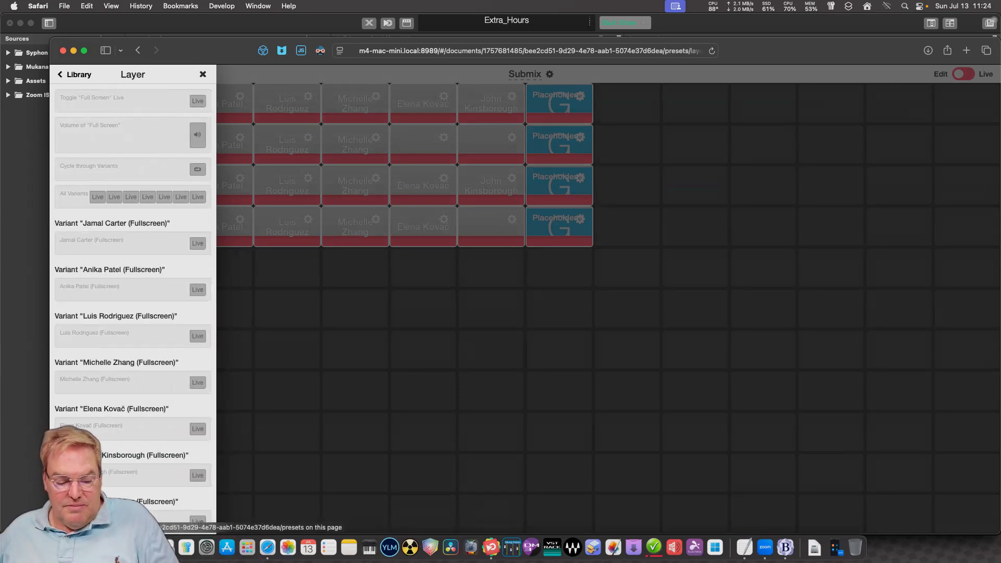
{"action": "left_click", "coordinate": [74, 74]}
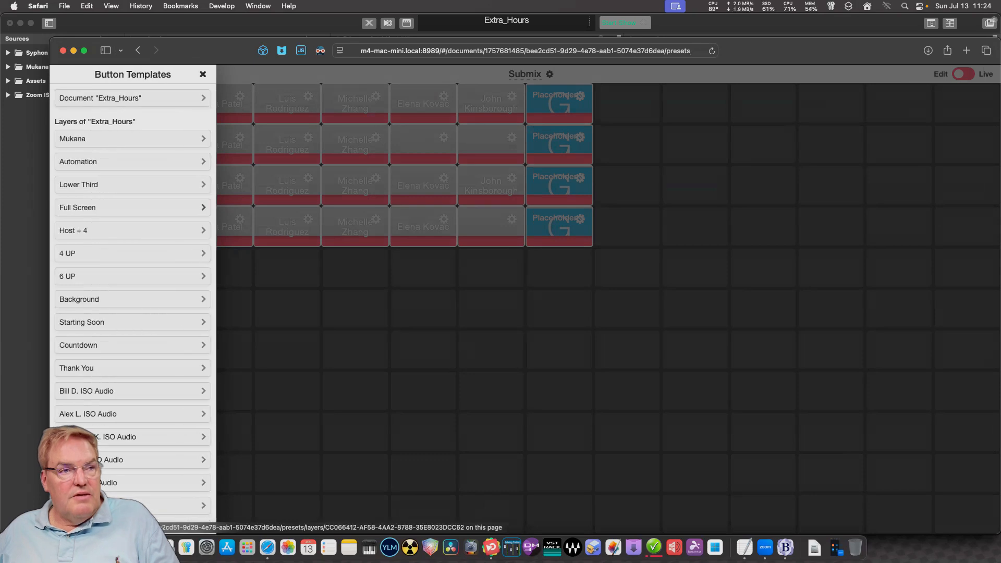
{"action": "scroll", "coordinate": [133, 260], "scroll_direction": "down", "scroll_amount": 10}
{"action": "scroll", "coordinate": [133, 260], "scroll_direction": "down", "scroll_amount": 5}
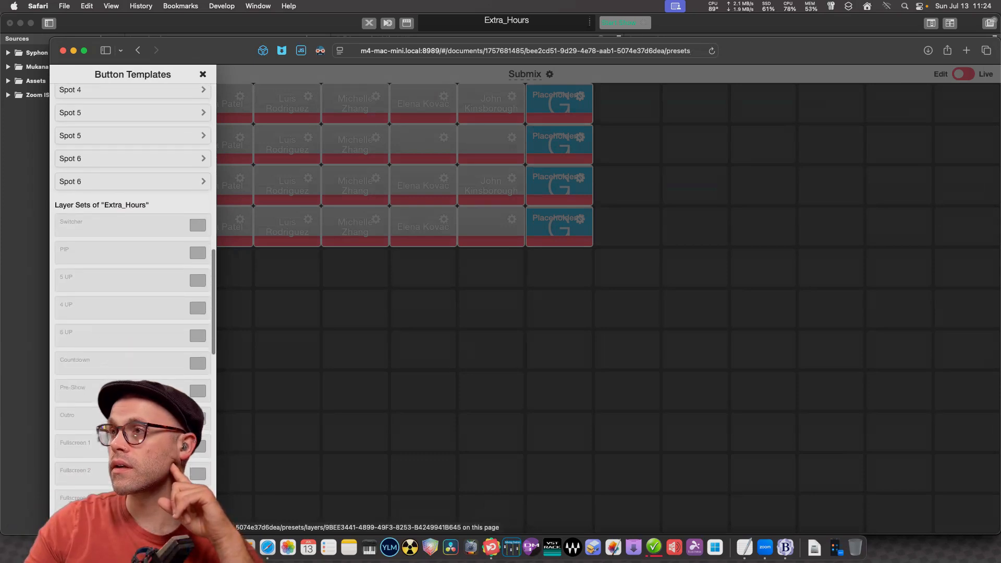
{"action": "scroll", "coordinate": [133, 302], "scroll_direction": "down", "scroll_amount": 3}
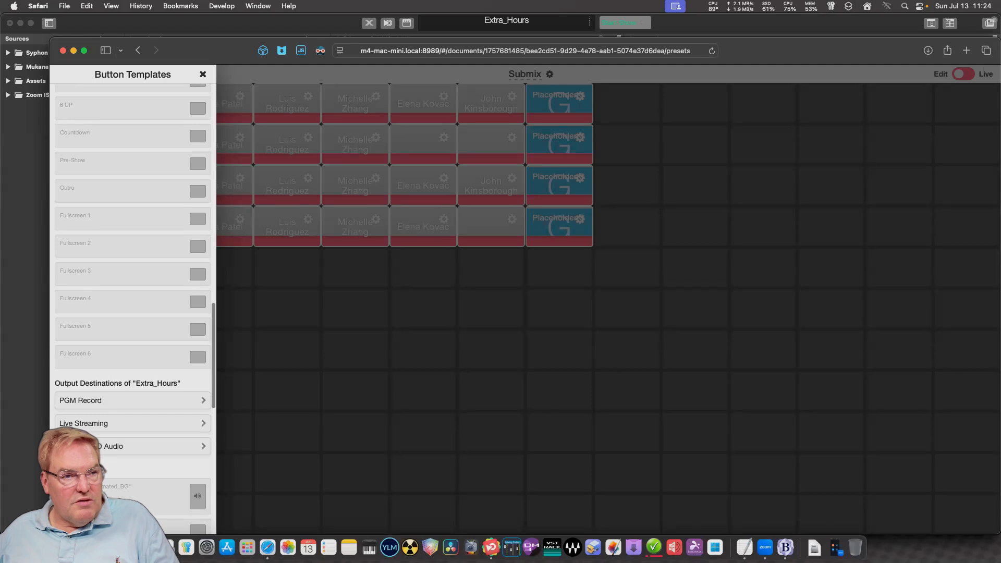
{"action": "left_click_drag", "start_coordinate": [110, 223], "coordinate": [108, 342]}
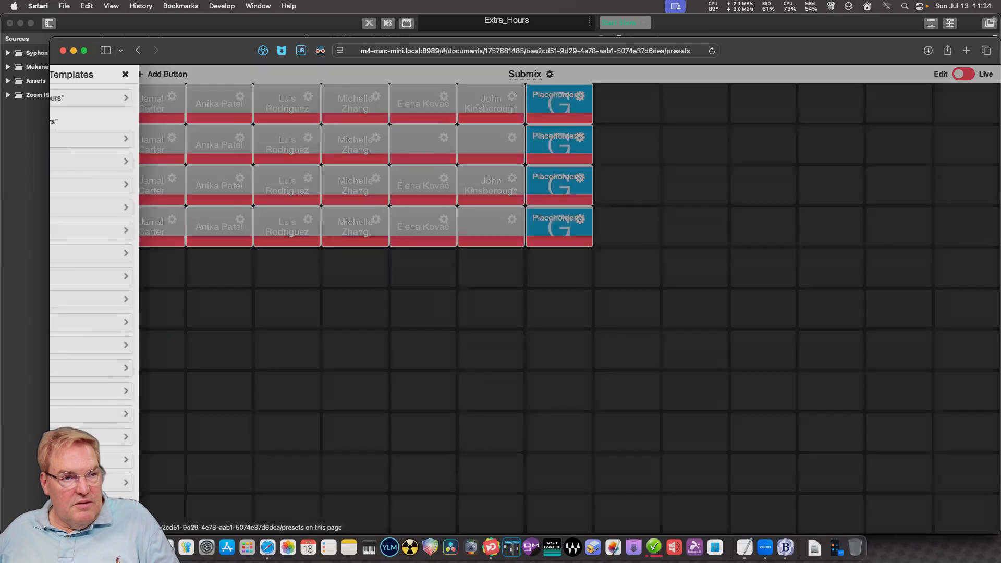
Move the Fullscreen 1 button one column over, into the second column of the same row.
{"action": "scroll", "coordinate": [133, 208], "scroll_direction": "down", "scroll_amount": 12}
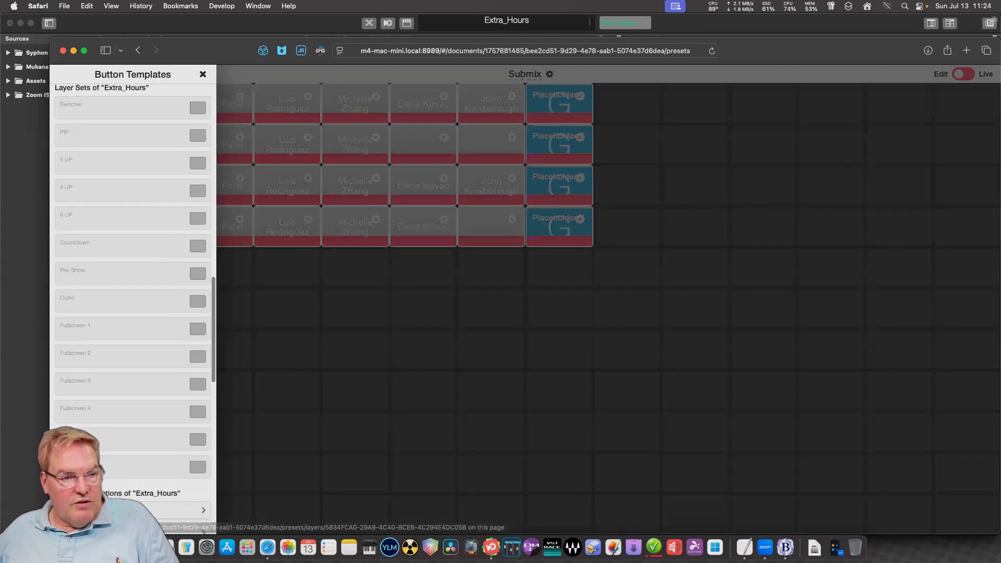
{"action": "left_click", "coordinate": [202, 74]}
{"action": "left_click_drag", "start_coordinate": [83, 350], "coordinate": [151, 349]}
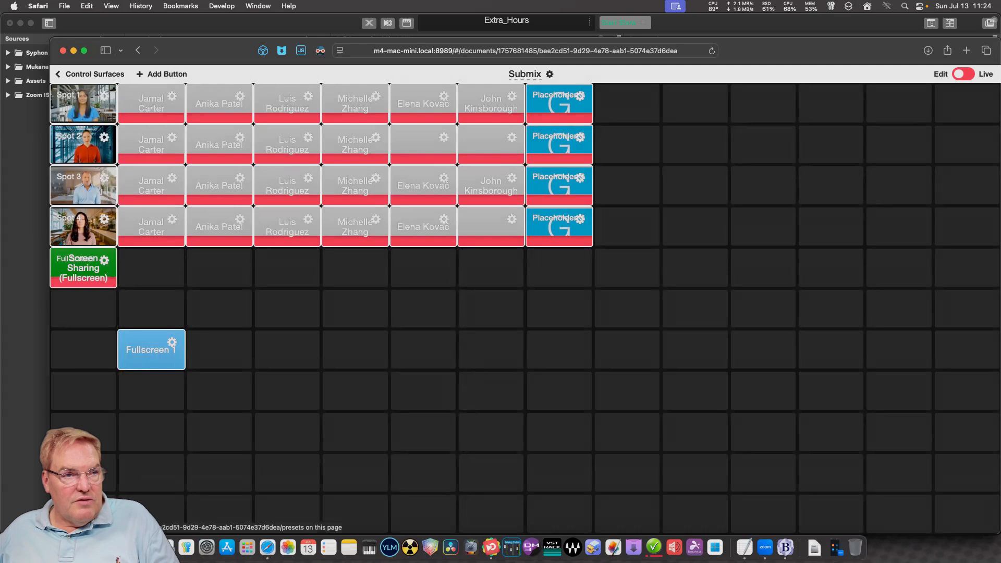
Add buttons for the layer sets "Fullscreen 2" and "Fullscreen 3" in the same row, directly after the Fullscreen 1 button.
{"action": "left_click", "coordinate": [161, 74]}
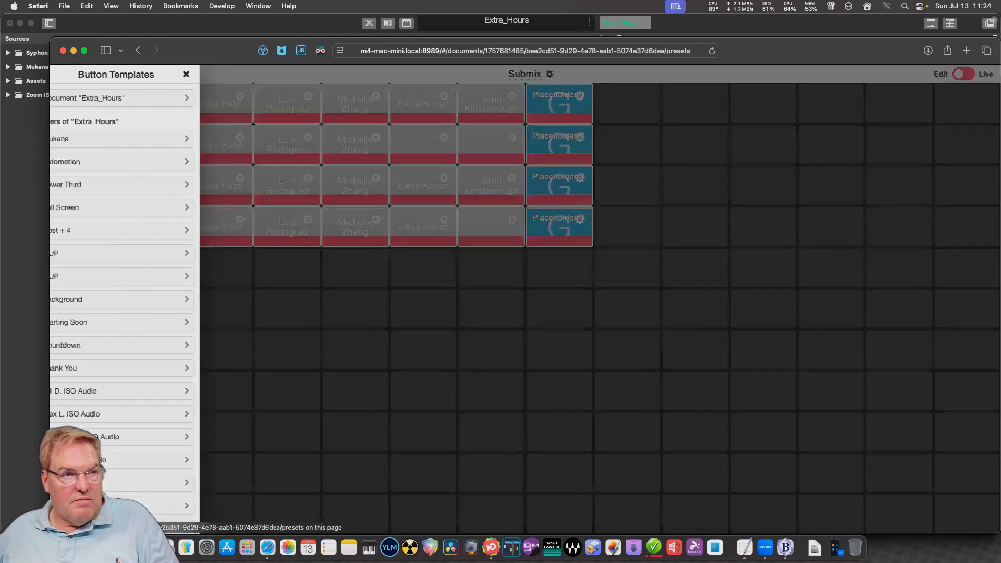
{"action": "scroll", "coordinate": [133, 234], "scroll_direction": "down", "scroll_amount": 10}
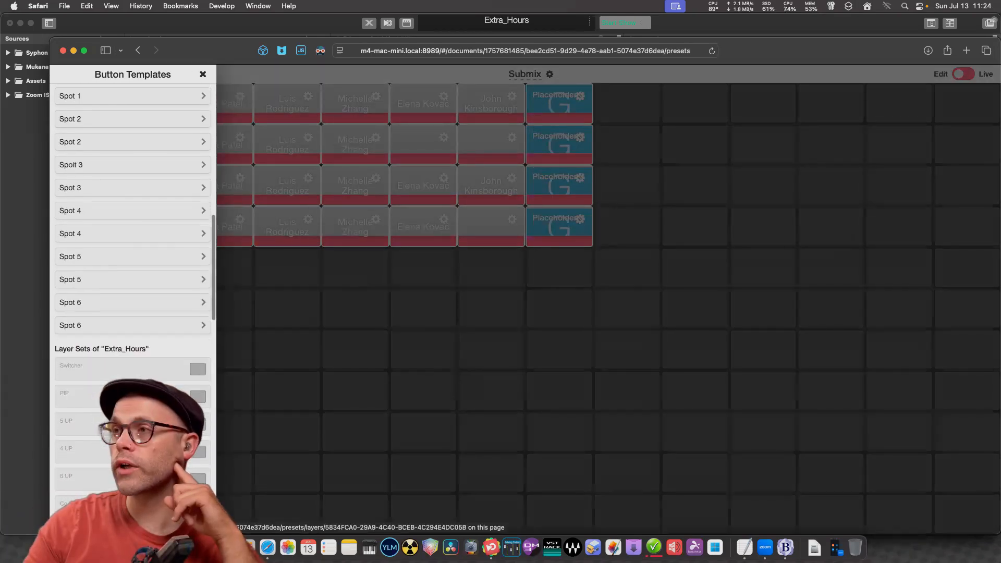
{"action": "scroll", "coordinate": [133, 417], "scroll_direction": "up", "scroll_amount": 3}
{"action": "scroll", "coordinate": [133, 313], "scroll_direction": "down", "scroll_amount": 15}
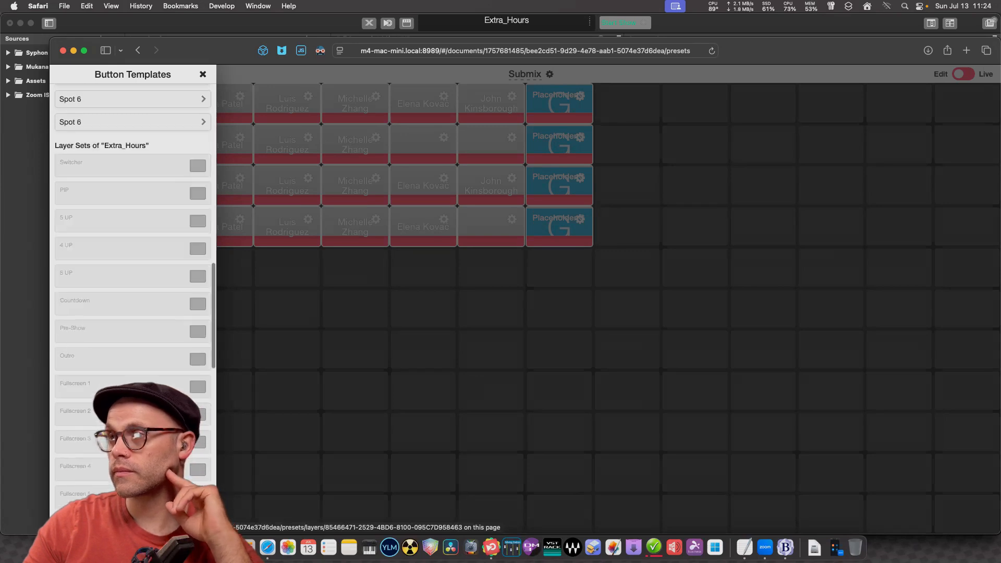
{"action": "left_click_drag", "start_coordinate": [120, 168], "coordinate": [237, 355]}
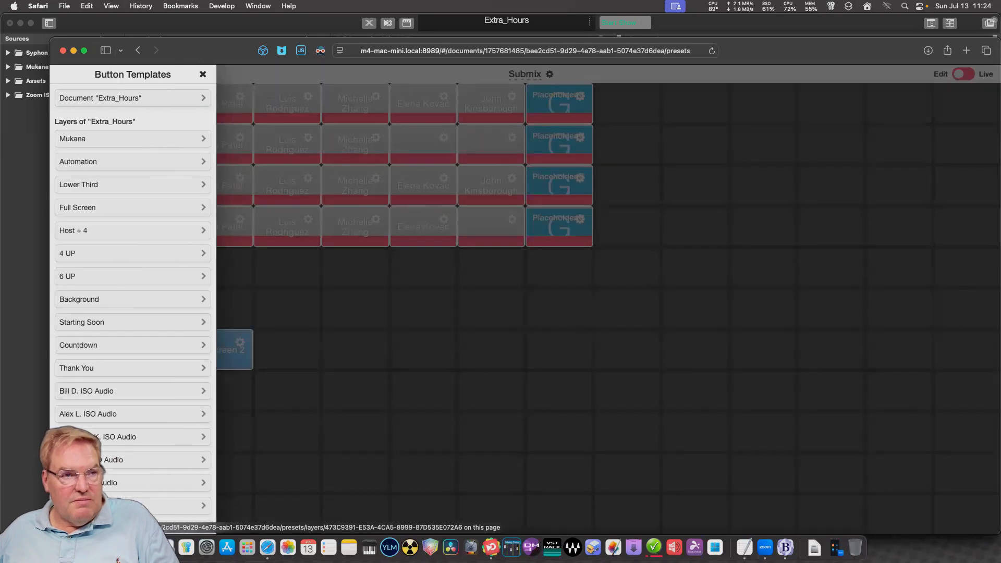
{"action": "scroll", "coordinate": [133, 261], "scroll_direction": "down", "scroll_amount": 15}
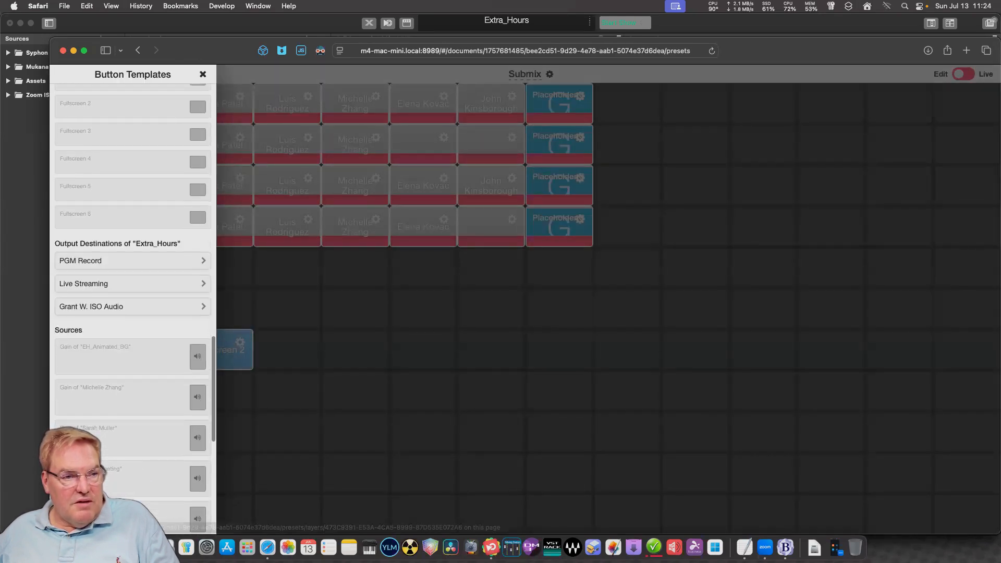
{"action": "scroll", "coordinate": [119, 207], "scroll_direction": "up", "scroll_amount": 3}
{"action": "left_click_drag", "start_coordinate": [119, 207], "coordinate": [285, 351]}
{"action": "left_click", "coordinate": [162, 74]}
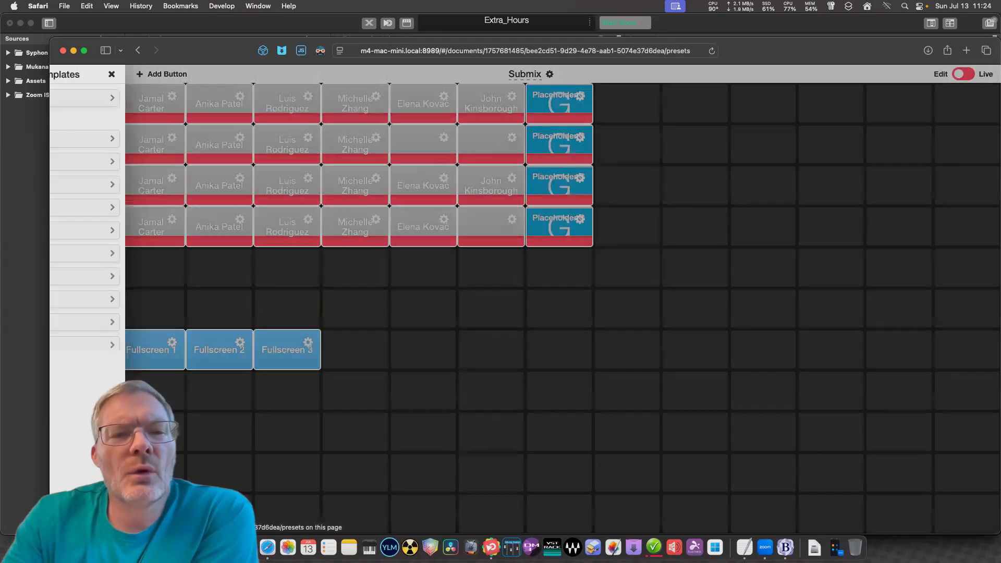
{"action": "scroll", "coordinate": [133, 235], "scroll_direction": "down", "scroll_amount": 5}
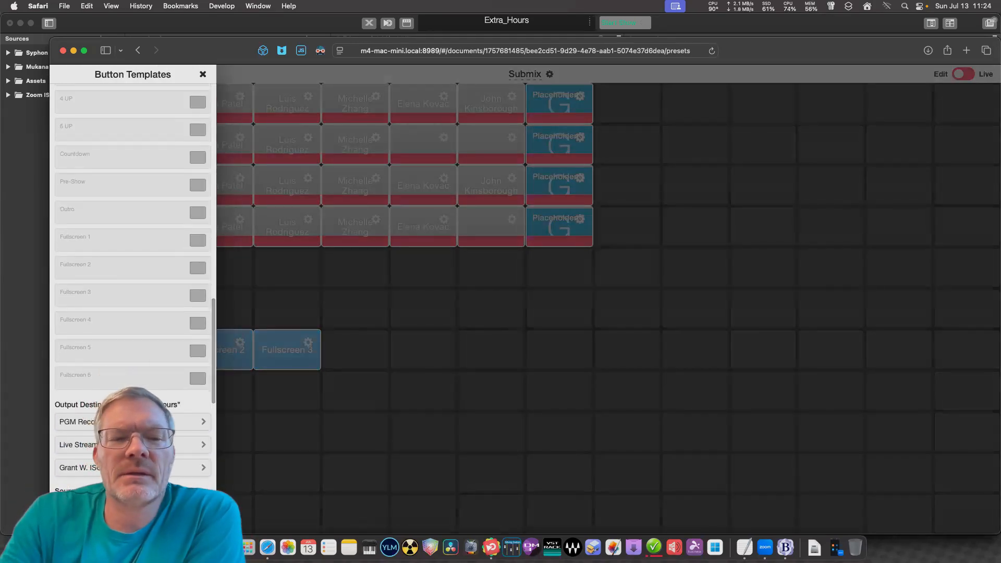
{"action": "key", "text": "Escape"}
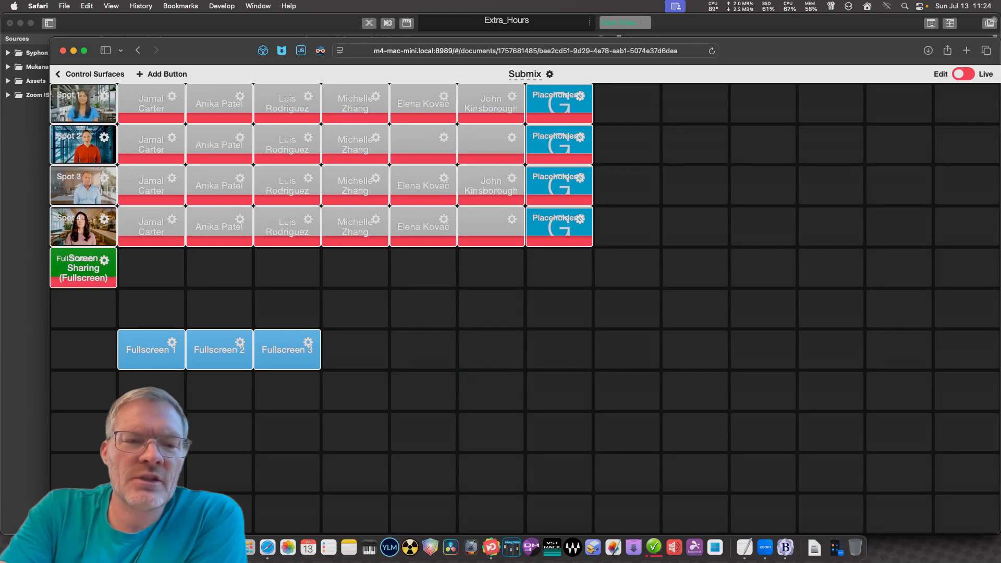
Delete the Fullscreen 1, Fullscreen 2 and Fullscreen 3 buttons from the control surface.
{"action": "left_click", "coordinate": [172, 342]}
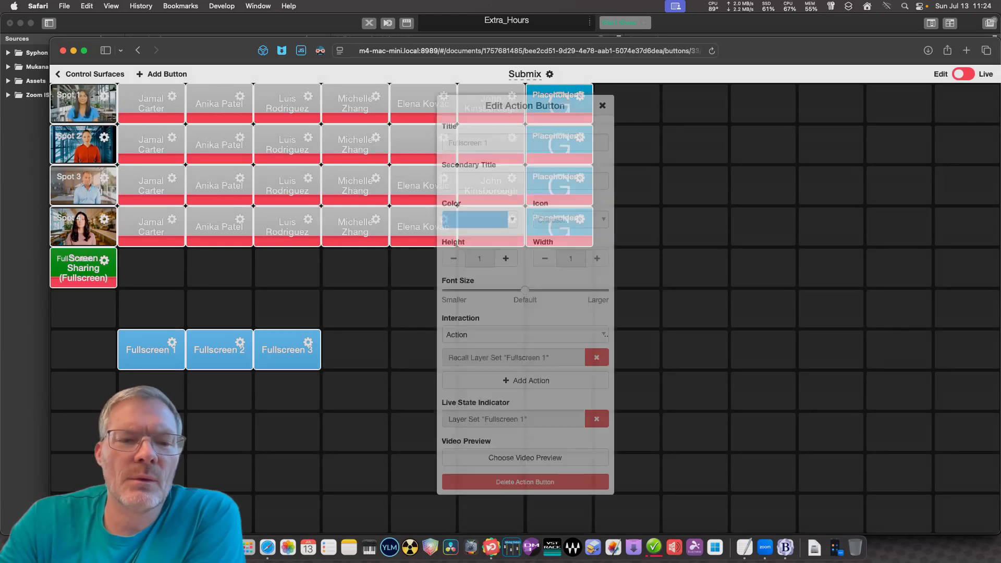
{"action": "left_click", "coordinate": [525, 485]}
{"action": "left_click", "coordinate": [524, 486]}
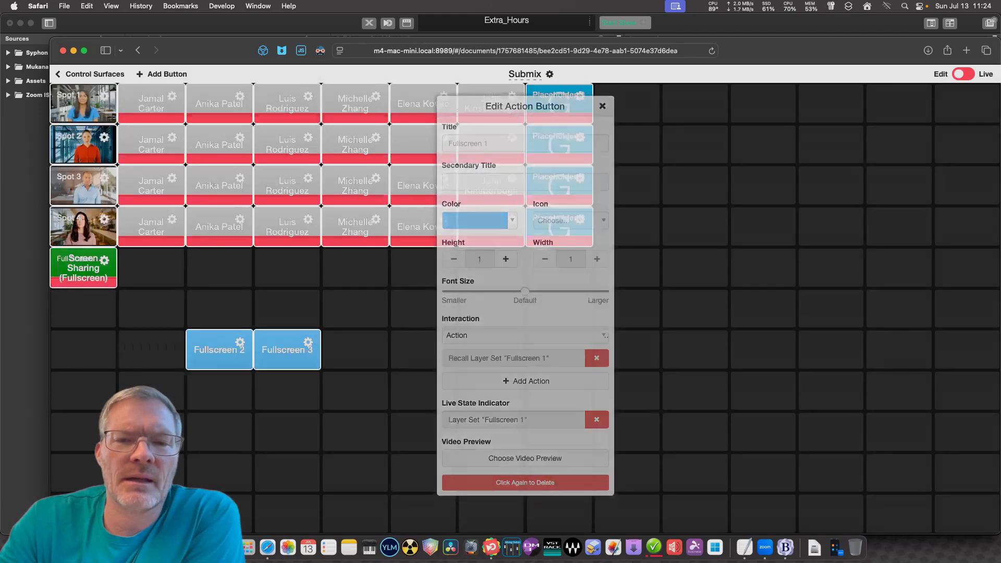
{"action": "left_click", "coordinate": [240, 342]}
{"action": "left_click", "coordinate": [525, 486]}
{"action": "left_click", "coordinate": [524, 486]}
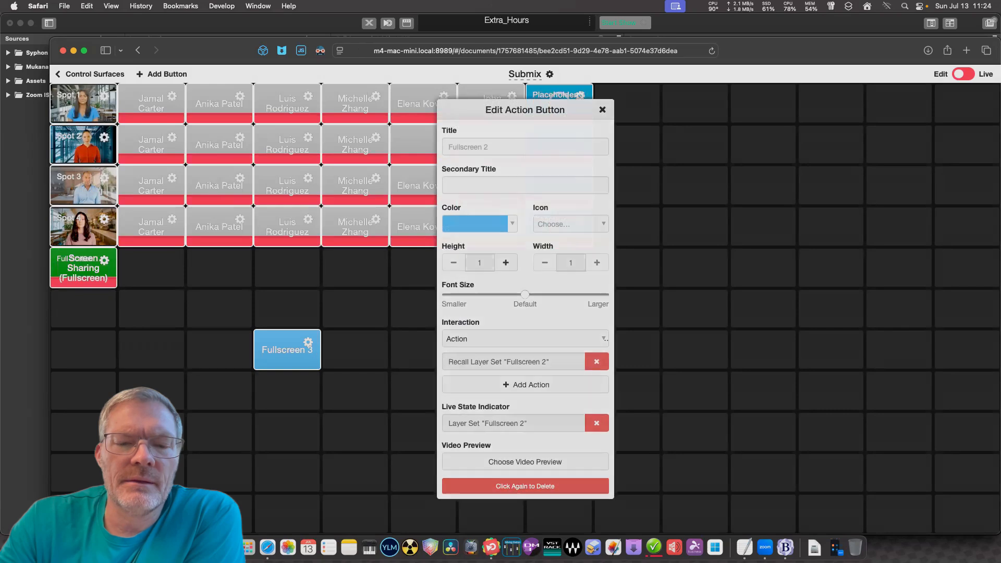
{"action": "left_click", "coordinate": [308, 342]}
{"action": "left_click", "coordinate": [525, 486]}
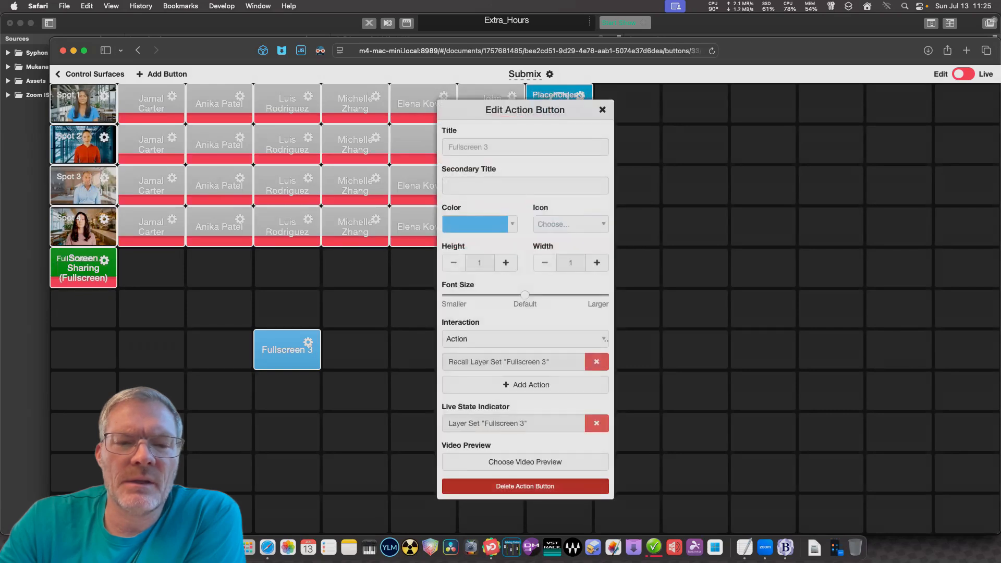
{"action": "left_click", "coordinate": [525, 485]}
Add a row of buttons for all variants of the "Lower Third" layer, starting in the second column of the seventh row.
{"action": "left_click", "coordinate": [162, 74]}
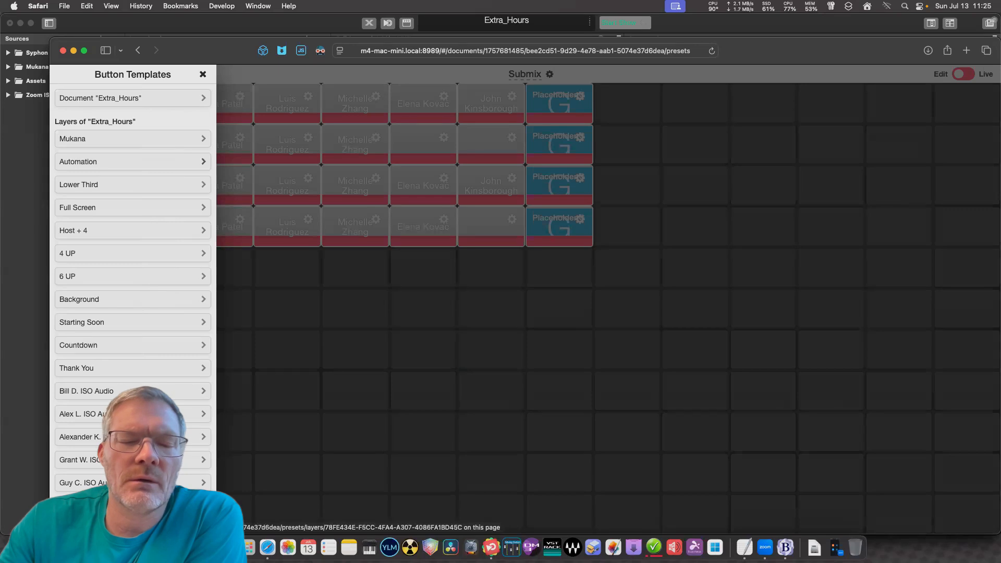
{"action": "left_click", "coordinate": [79, 184]}
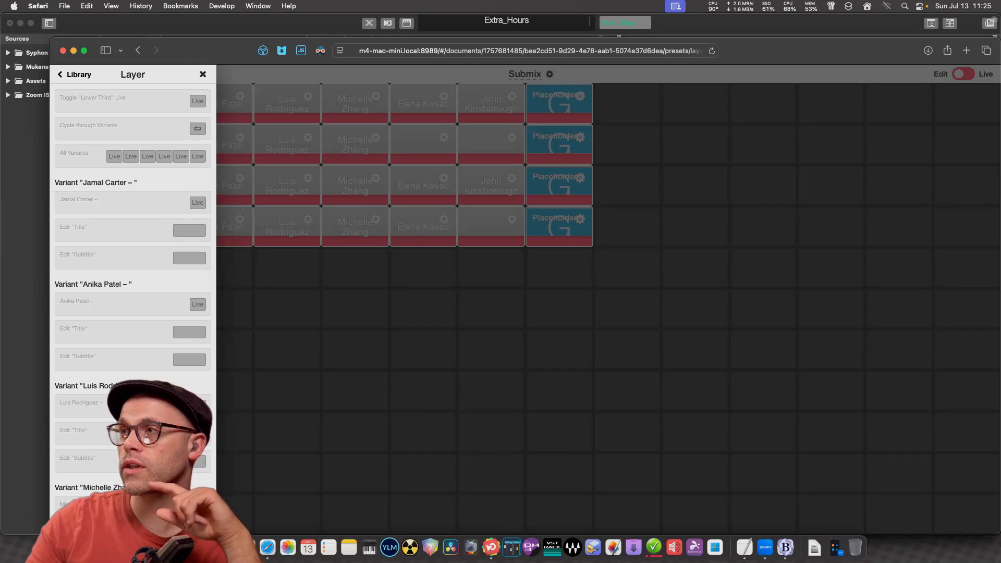
{"action": "left_click_drag", "start_coordinate": [156, 157], "coordinate": [216, 358]}
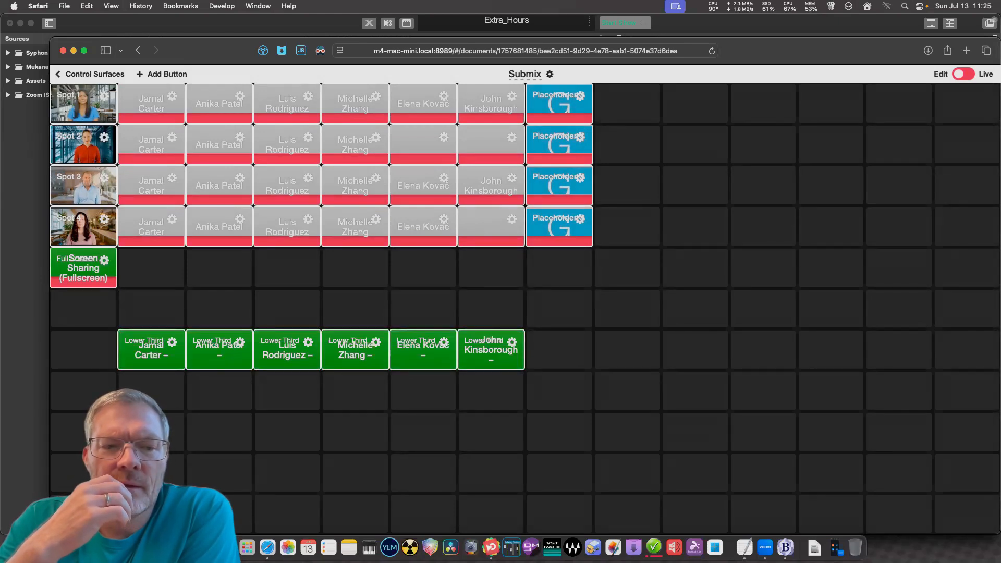
Replace the first Lower Third button's toggle-live action with recalling the layer set "Fullscreen 1".
{"action": "left_click", "coordinate": [172, 341]}
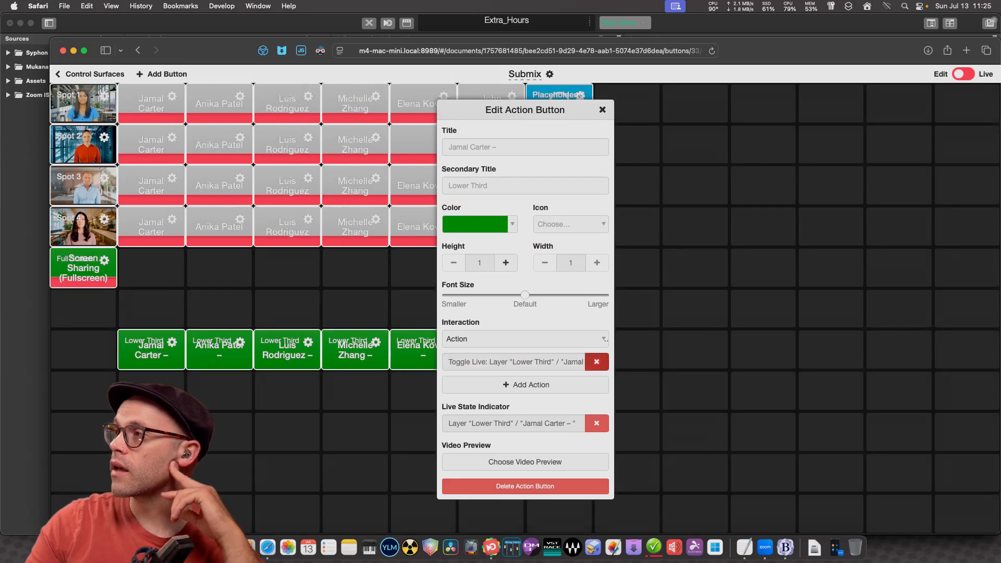
{"action": "left_click", "coordinate": [596, 361]}
{"action": "left_click", "coordinate": [525, 373]}
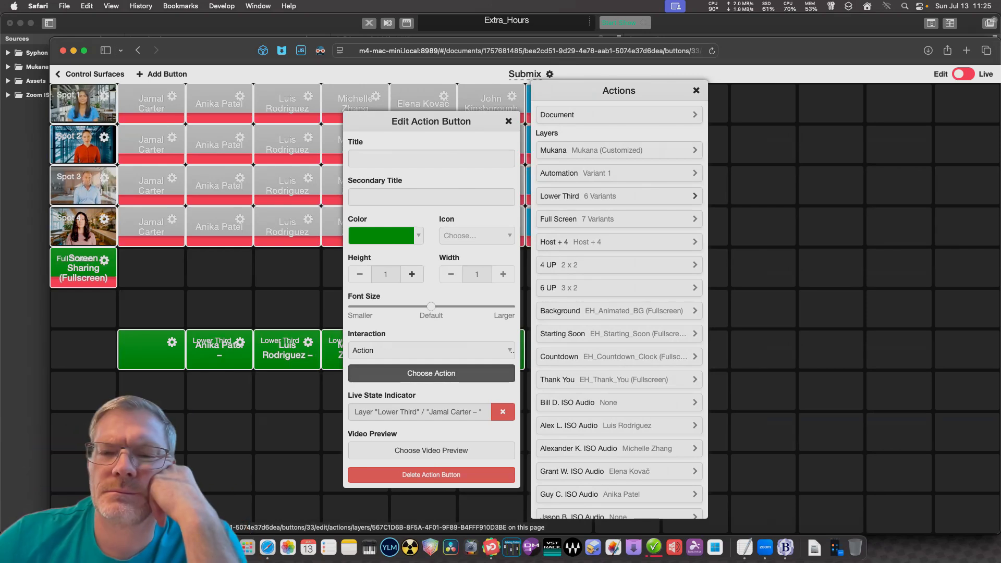
{"action": "scroll", "coordinate": [619, 302], "scroll_direction": "down", "scroll_amount": 15}
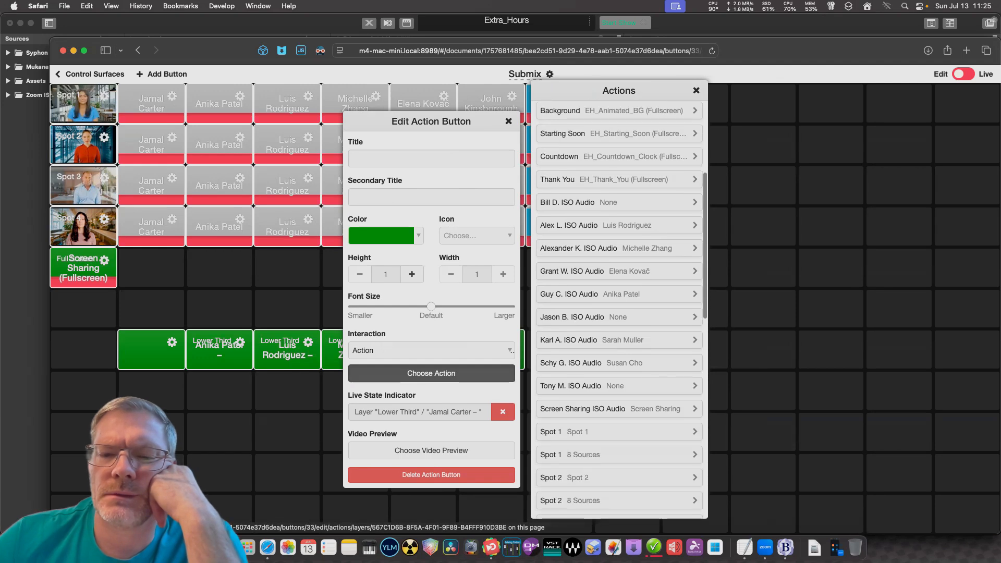
{"action": "scroll", "coordinate": [618, 303], "scroll_direction": "down", "scroll_amount": 18}
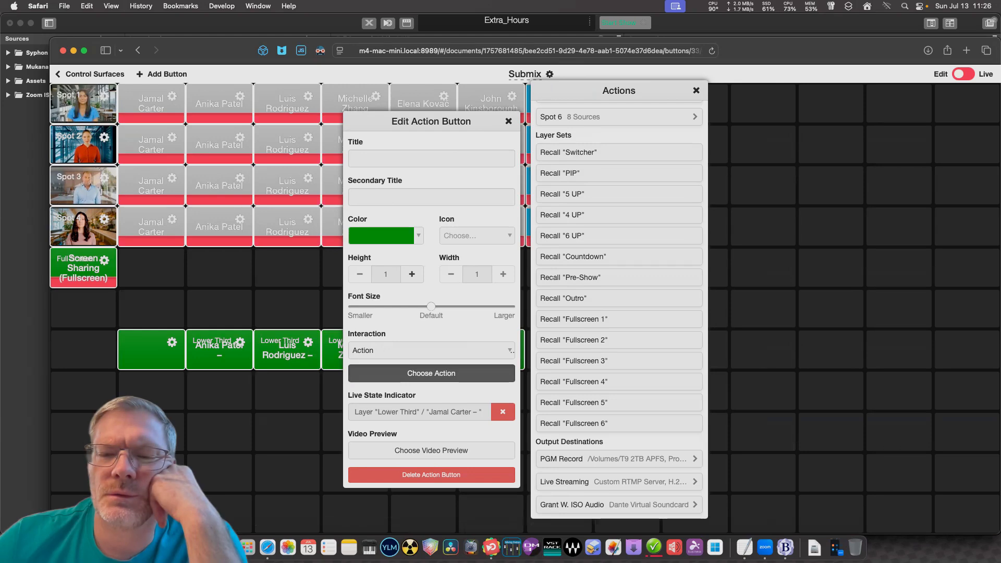
{"action": "left_click", "coordinate": [619, 319]}
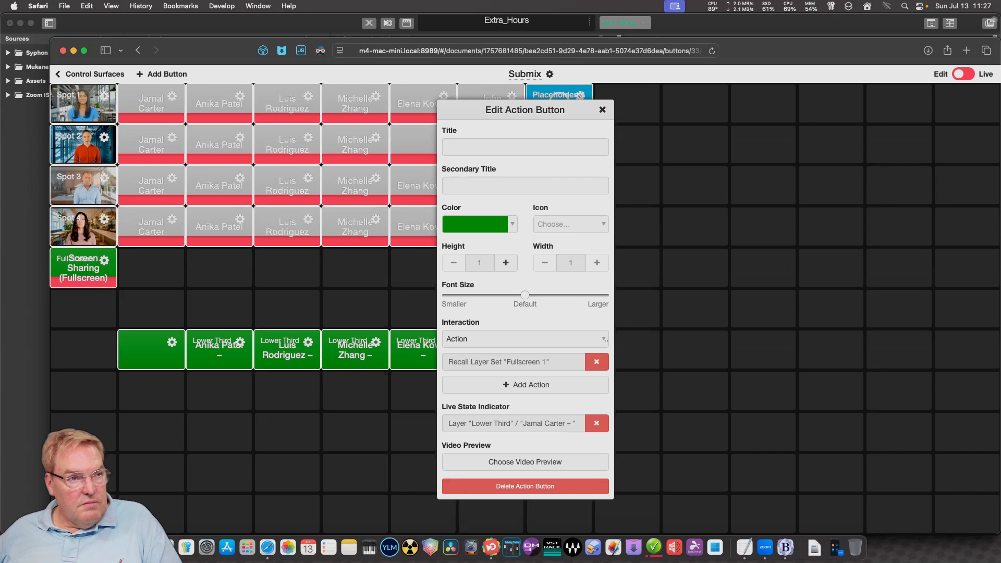
{"action": "key", "text": "Escape"}
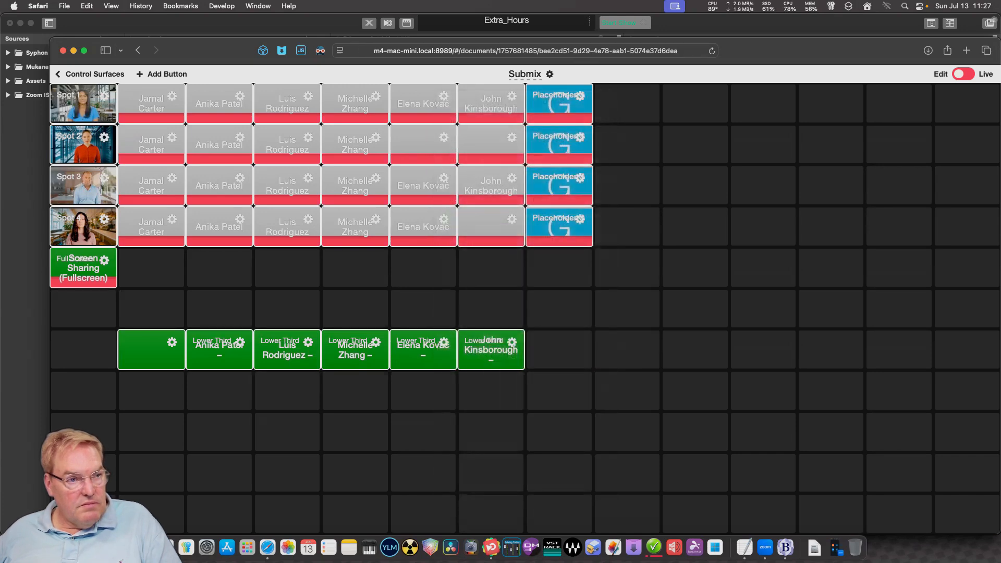
Move the six green buttons down two rows to the ninth row and place the Screen Sharing (Fullscreen) button at that row's end.
{"action": "left_click", "coordinate": [511, 342]}
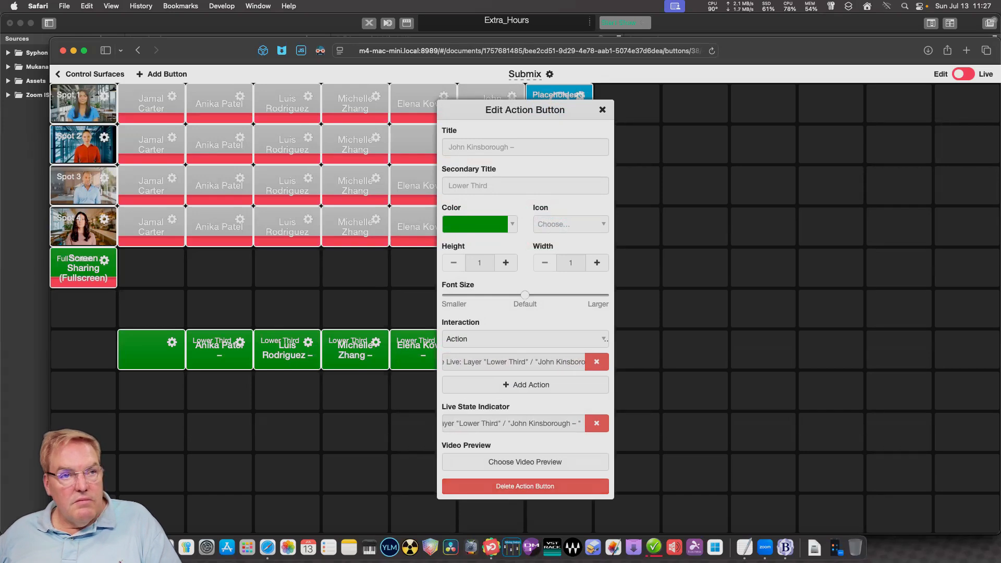
{"action": "key", "text": "Escape"}
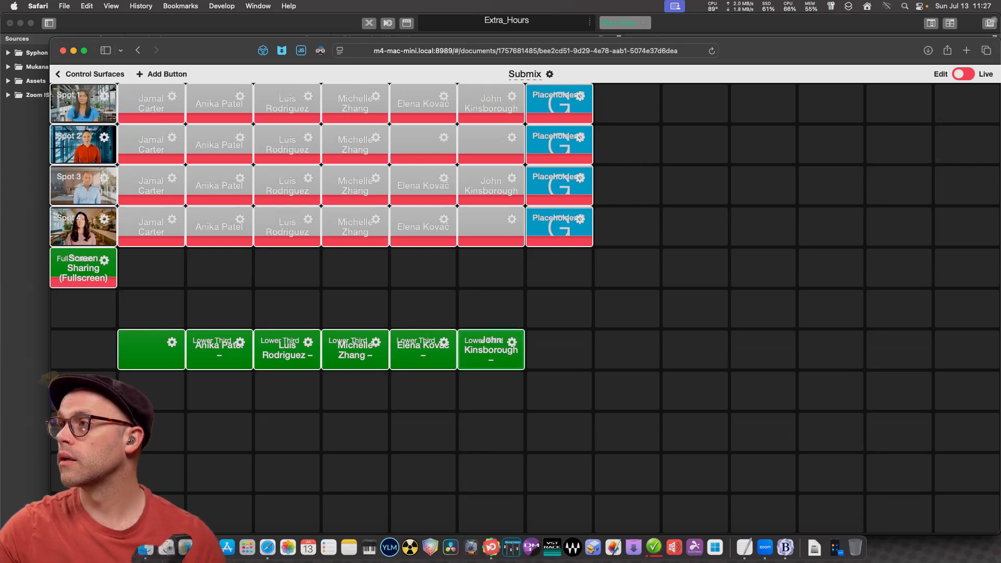
{"action": "left_click_drag", "start_coordinate": [491, 349], "coordinate": [491, 432]}
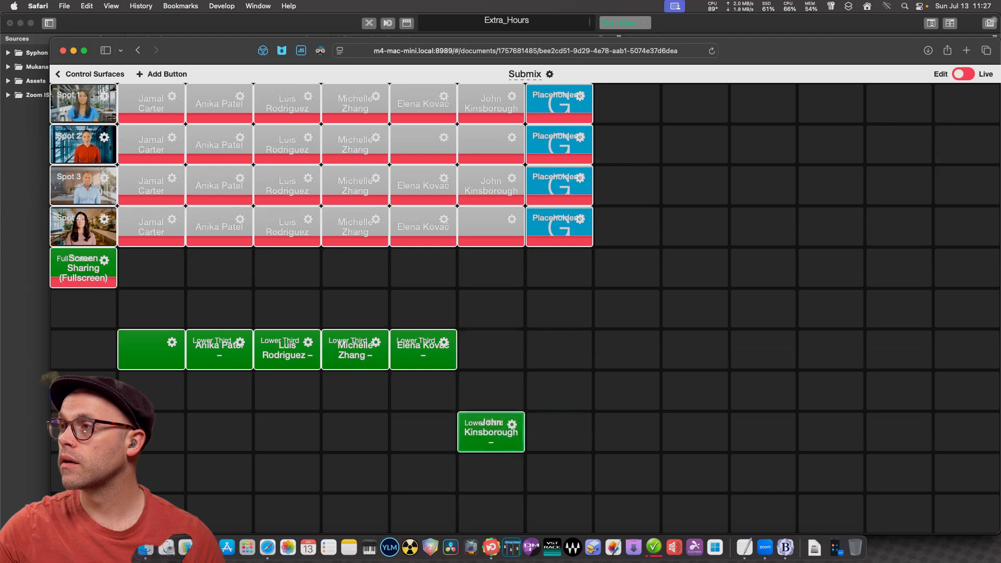
{"action": "left_click_drag", "start_coordinate": [423, 350], "coordinate": [423, 431]}
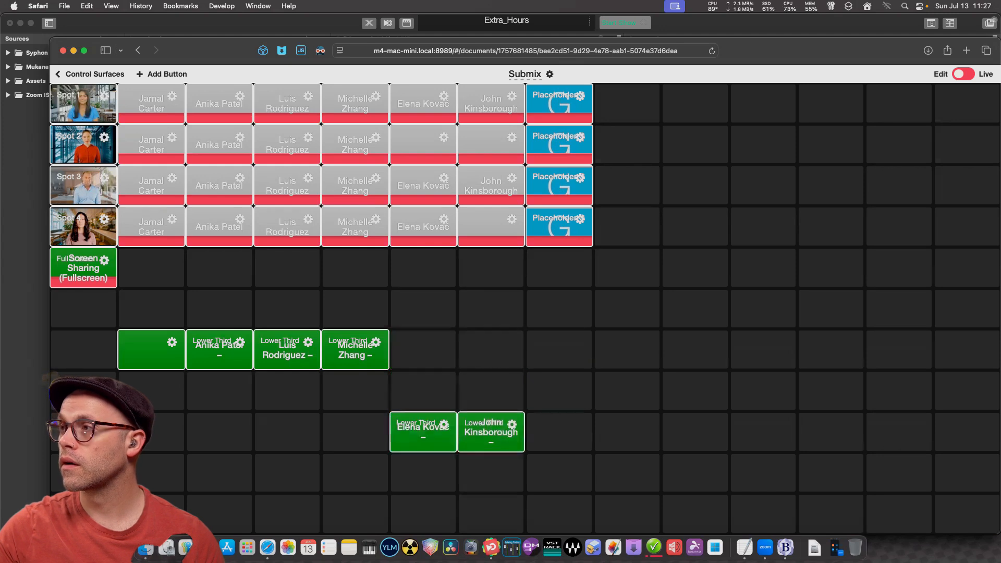
{"action": "left_click_drag", "start_coordinate": [355, 350], "coordinate": [355, 432]}
{"action": "left_click_drag", "start_coordinate": [288, 349], "coordinate": [287, 431]}
{"action": "left_click_drag", "start_coordinate": [219, 350], "coordinate": [219, 432]}
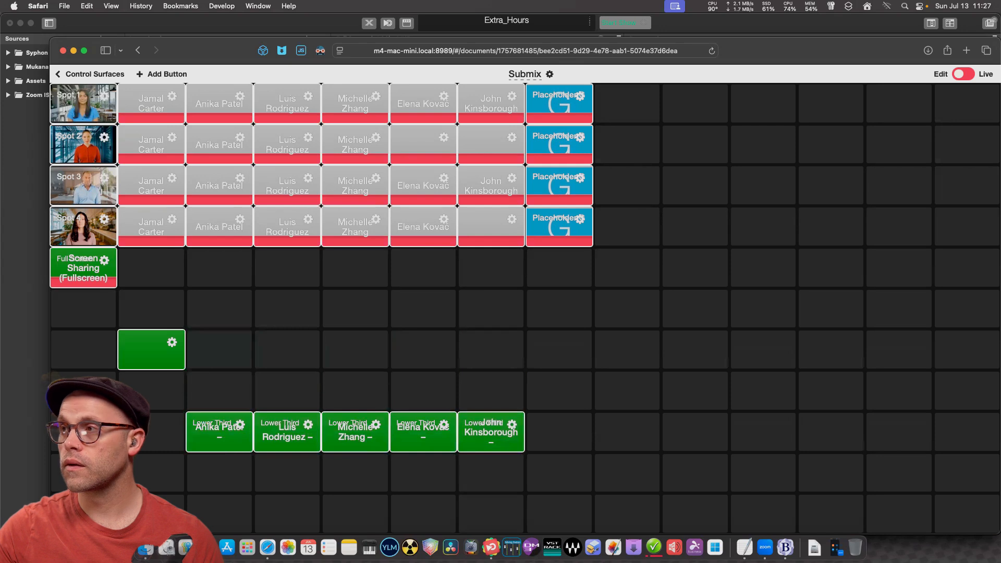
{"action": "left_click_drag", "start_coordinate": [151, 349], "coordinate": [151, 432]}
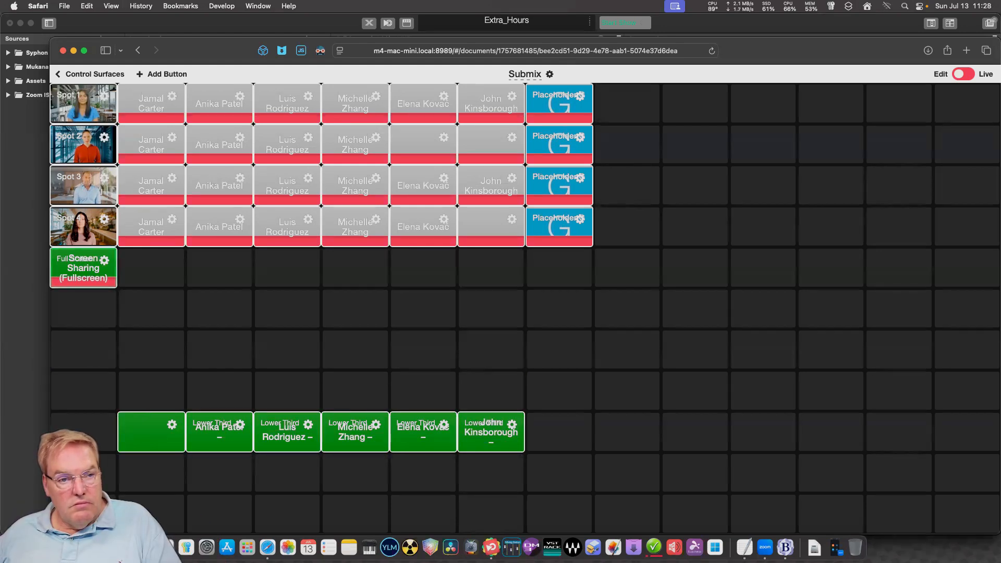
{"action": "left_click_drag", "start_coordinate": [83, 268], "coordinate": [83, 349]}
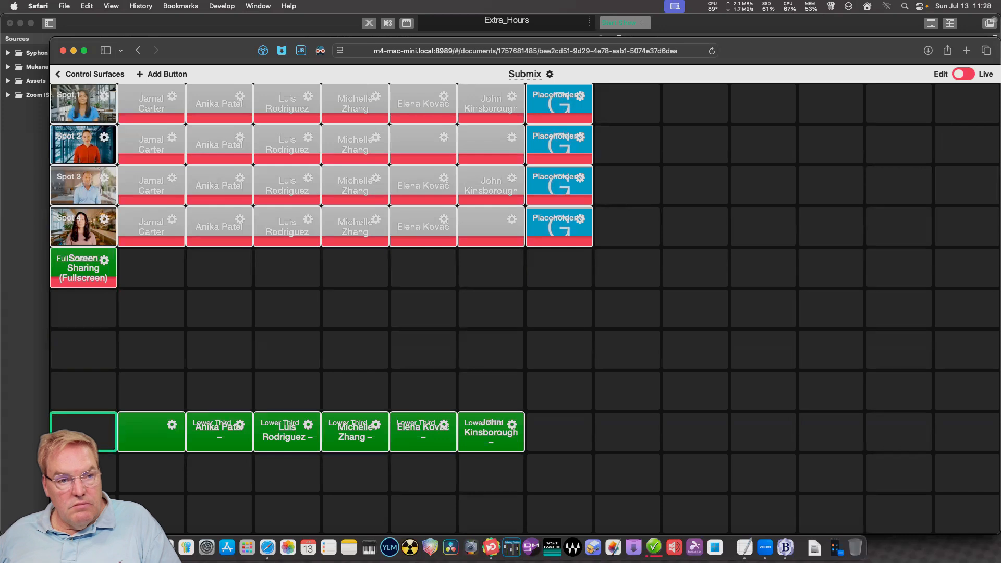
{"action": "left_click_drag", "start_coordinate": [83, 431], "coordinate": [558, 432]}
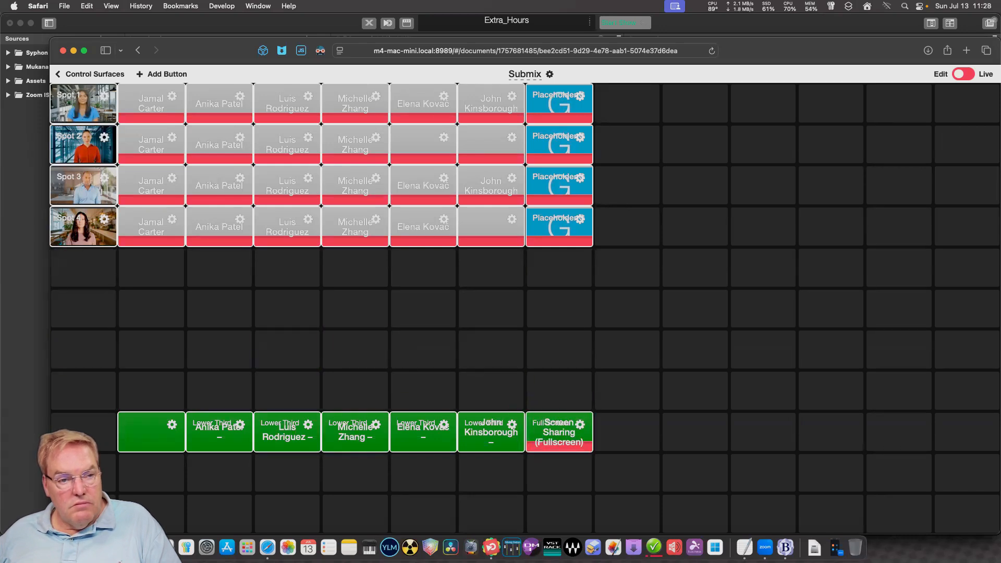
{"action": "left_click", "coordinate": [162, 73]}
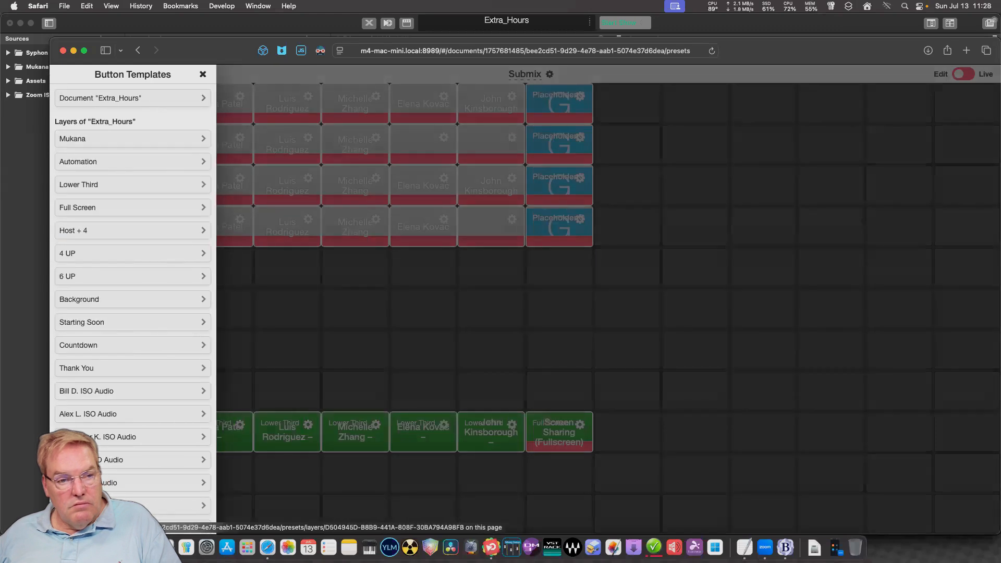
{"action": "scroll", "coordinate": [133, 297], "scroll_direction": "down", "scroll_amount": 3}
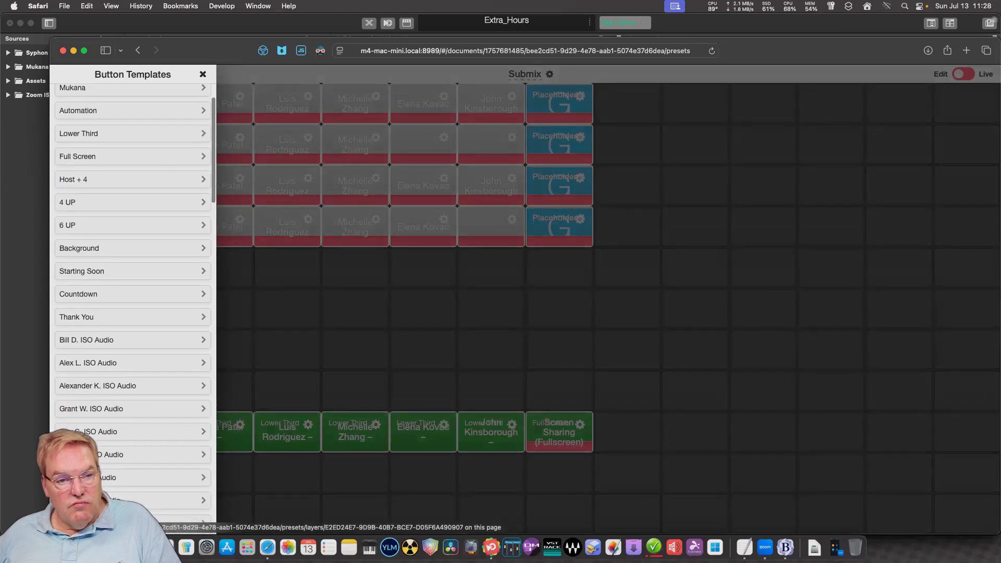
{"action": "scroll", "coordinate": [133, 297], "scroll_direction": "down", "scroll_amount": 10}
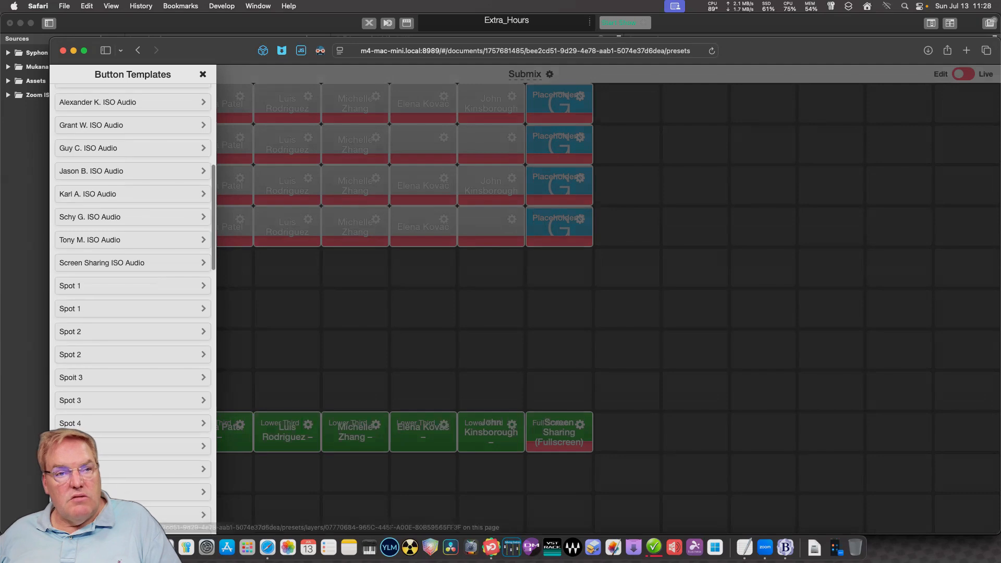
{"action": "scroll", "coordinate": [133, 263], "scroll_direction": "up", "scroll_amount": 12}
{"action": "left_click", "coordinate": [203, 74]}
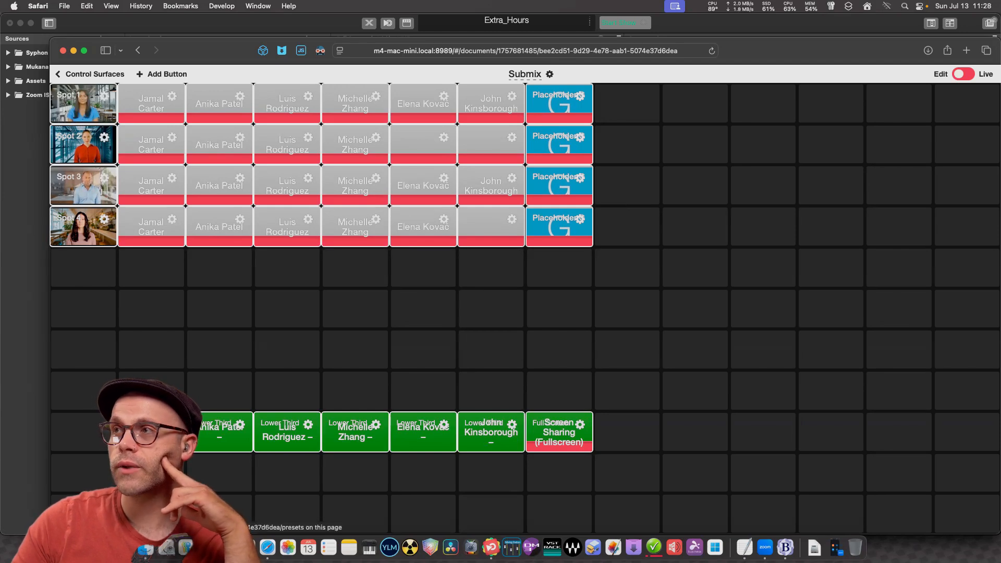
Add the "Compact Cut's" button block for the second Spot 5 layer's "8 Sources" variant, starting in the first column of the fifth row.
{"action": "left_click", "coordinate": [162, 74]}
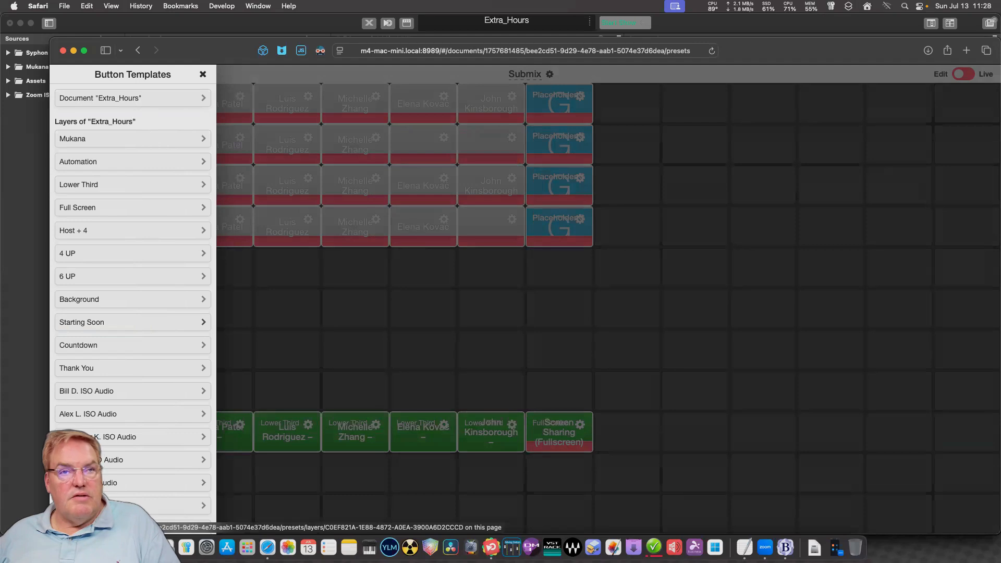
{"action": "scroll", "coordinate": [133, 308], "scroll_direction": "down", "scroll_amount": 15}
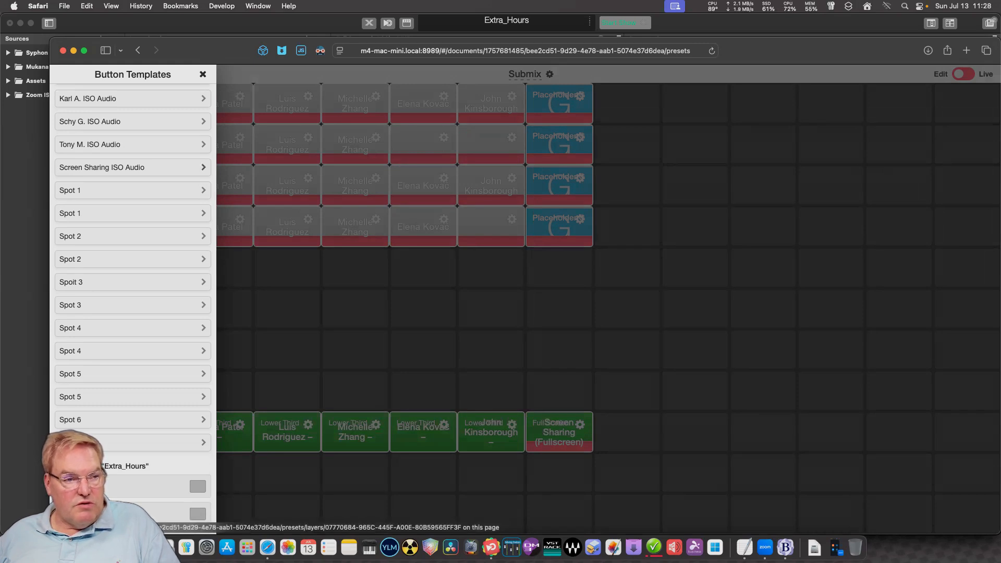
{"action": "scroll", "coordinate": [133, 308], "scroll_direction": "up", "scroll_amount": 10}
{"action": "scroll", "coordinate": [203, 295], "scroll_direction": "down", "scroll_amount": 10}
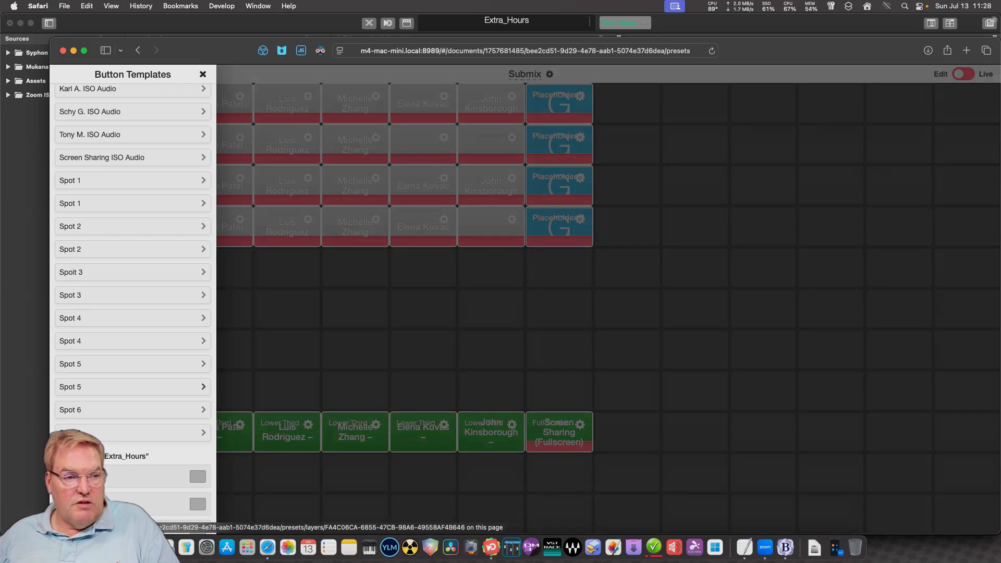
{"action": "left_click", "coordinate": [203, 386]}
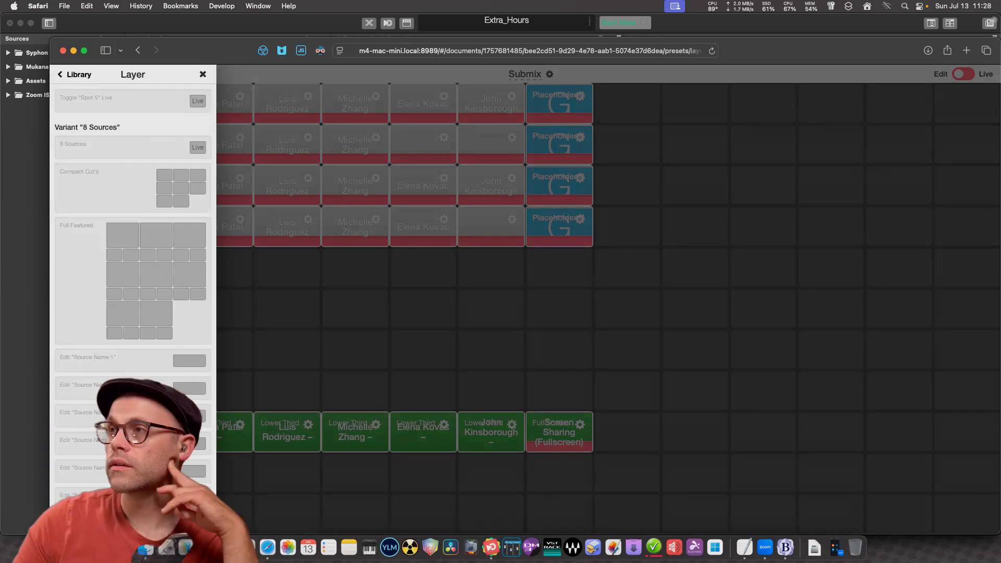
{"action": "left_click_drag", "start_coordinate": [180, 189], "coordinate": [119, 302]}
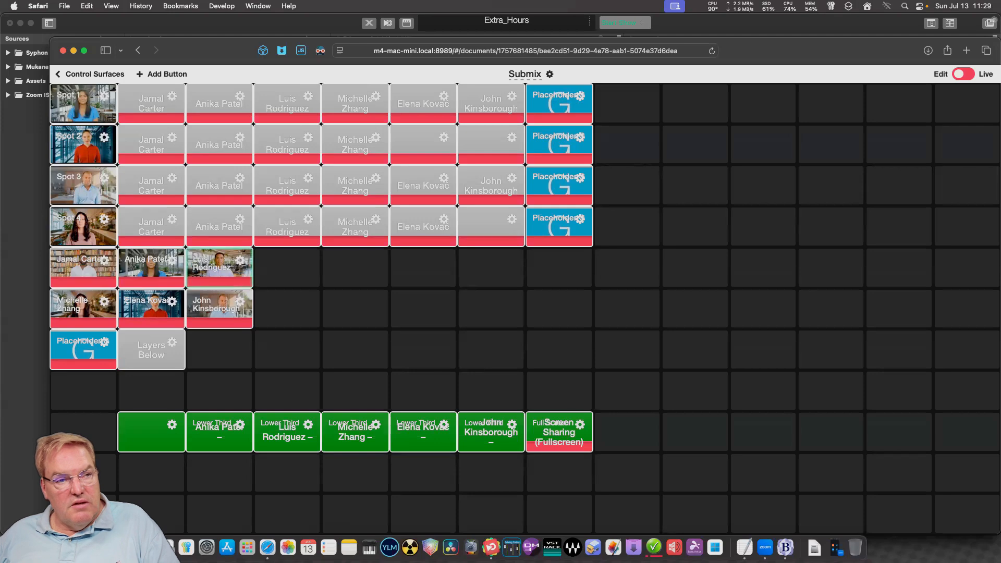
Spread the fifth row's three source buttons across the second, fourth and sixth columns, keeping their order.
{"action": "left_click_drag", "start_coordinate": [219, 267], "coordinate": [422, 267]}
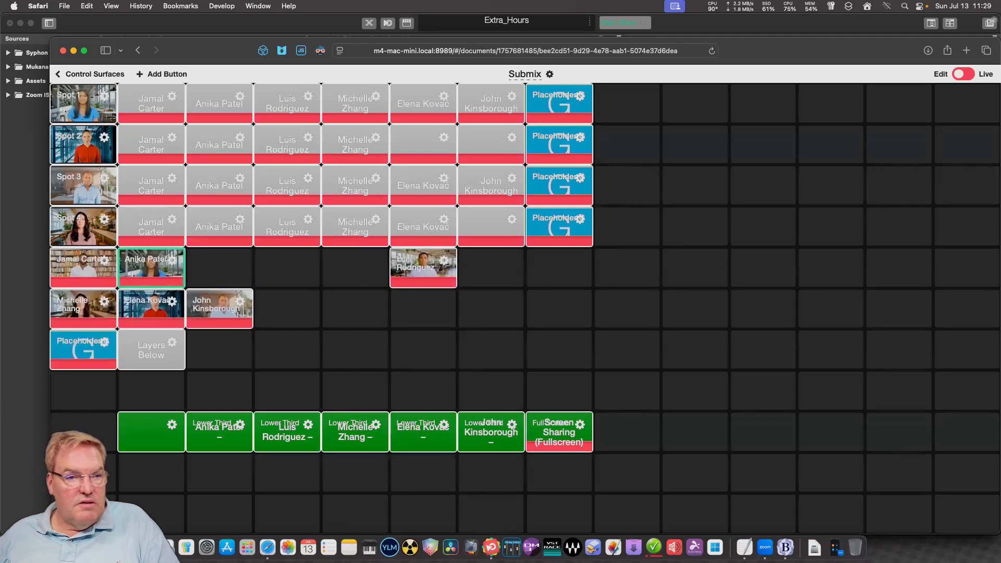
{"action": "left_click_drag", "start_coordinate": [151, 268], "coordinate": [287, 268]}
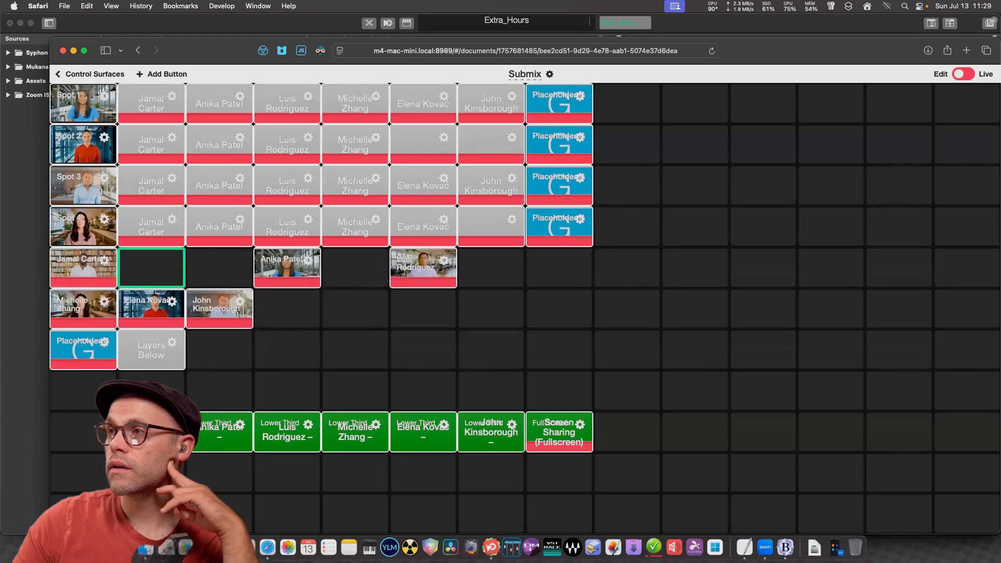
{"action": "left_click_drag", "start_coordinate": [83, 267], "coordinate": [152, 267]}
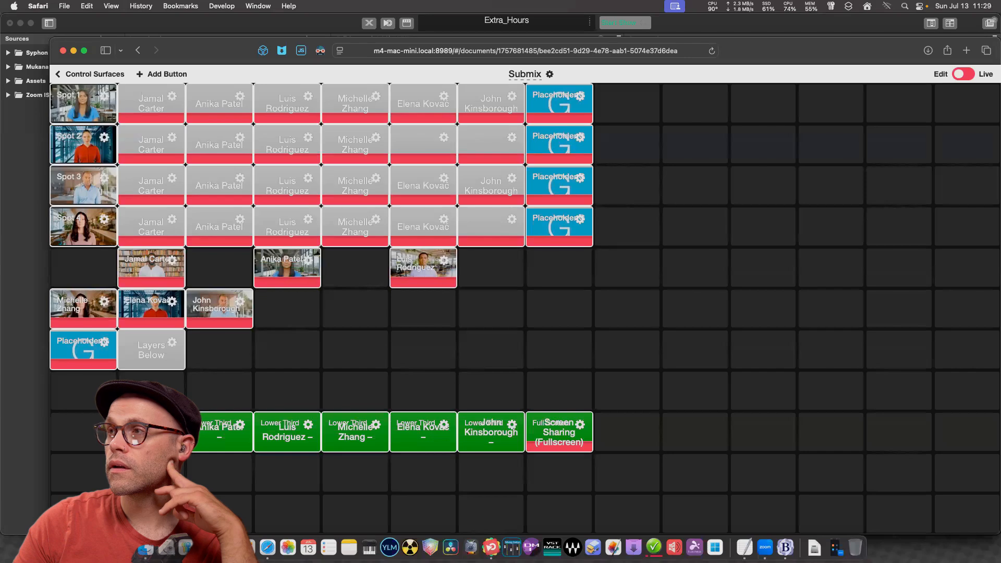
Line up the second to fifth participant buttons, Layers Below and Placeholder G in the fifth row under their matching columns.
{"action": "left_click_drag", "start_coordinate": [288, 268], "coordinate": [219, 268]}
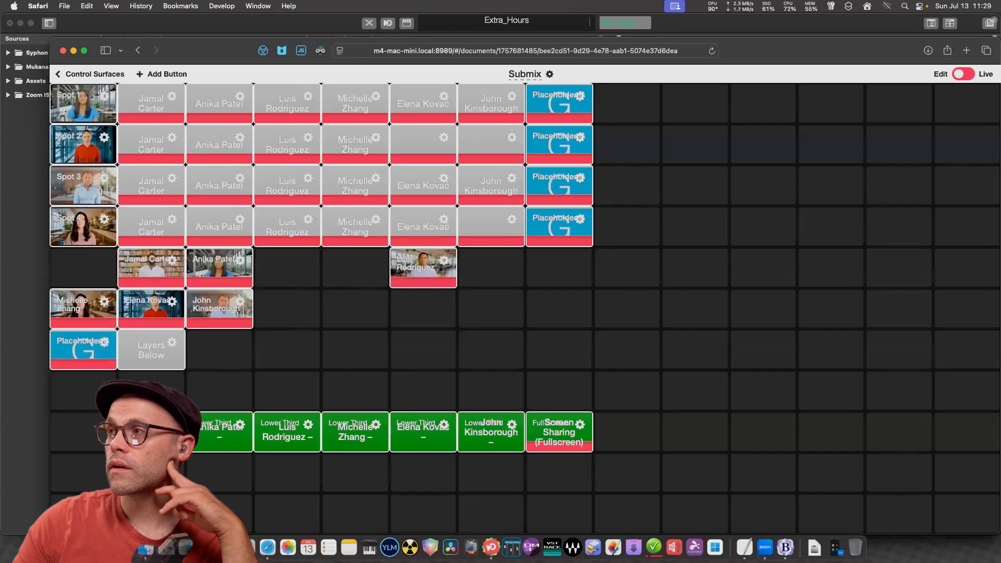
{"action": "left_click_drag", "start_coordinate": [423, 268], "coordinate": [287, 268]}
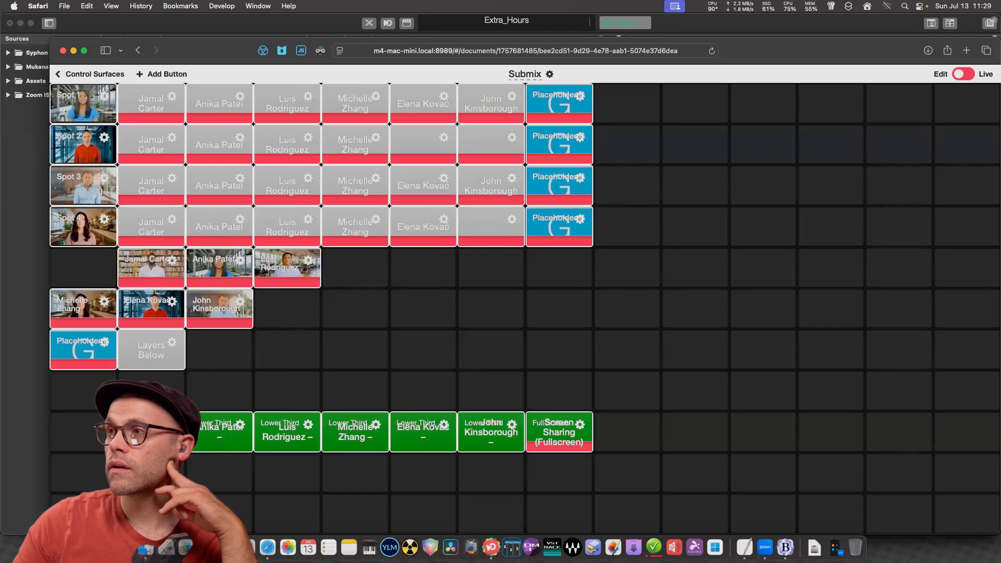
{"action": "left_click_drag", "start_coordinate": [83, 308], "coordinate": [355, 268]}
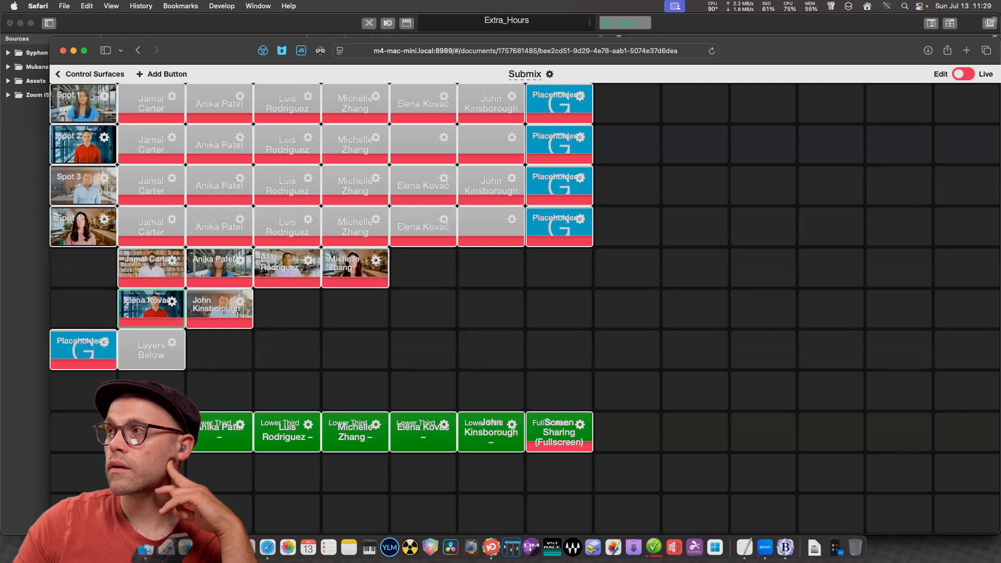
{"action": "left_click_drag", "start_coordinate": [151, 309], "coordinate": [423, 267]}
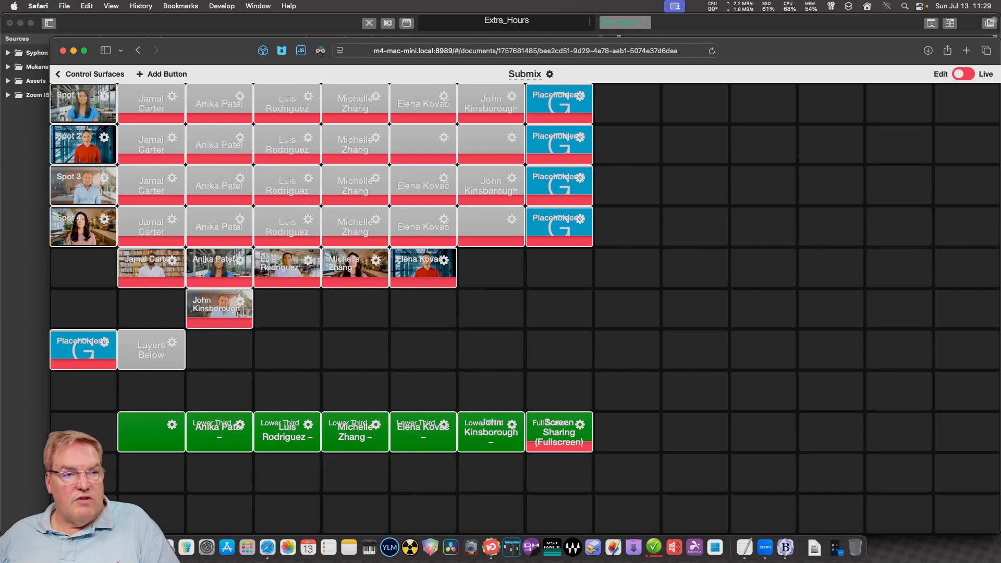
{"action": "left_click_drag", "start_coordinate": [84, 350], "coordinate": [560, 267]}
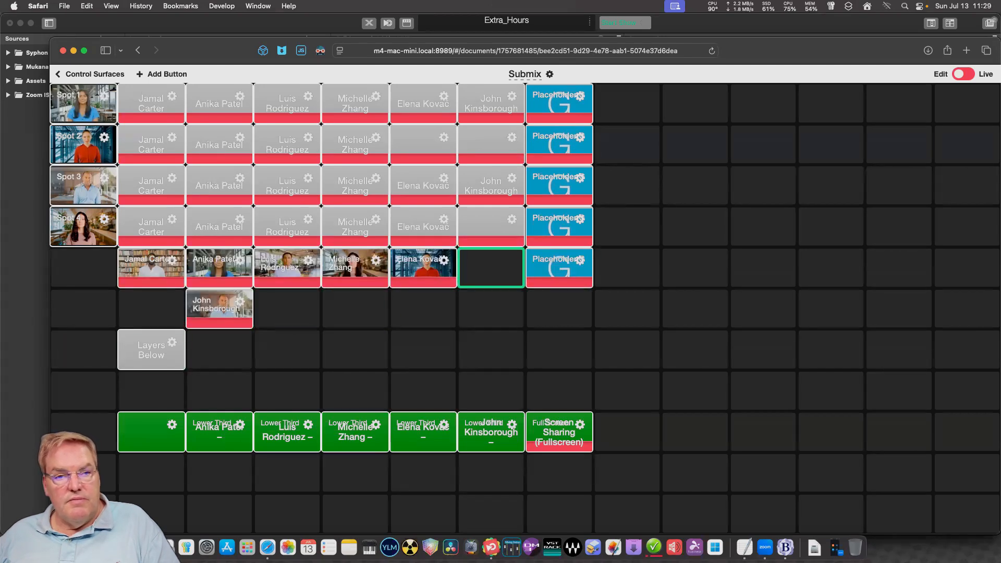
{"action": "left_click_drag", "start_coordinate": [490, 267], "coordinate": [490, 268]}
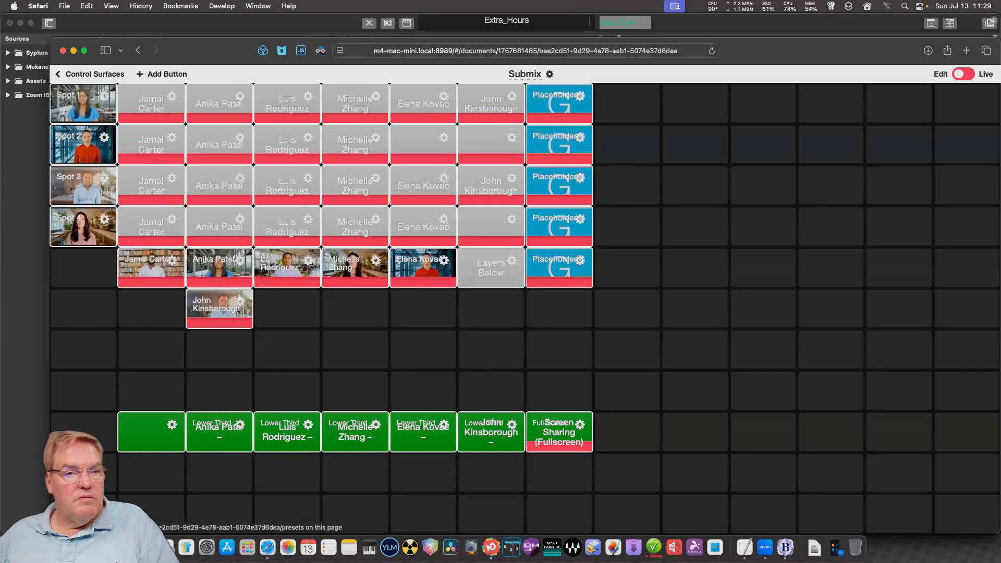
{"action": "left_click", "coordinate": [162, 74]}
{"action": "scroll", "coordinate": [133, 260], "scroll_direction": "down", "scroll_amount": 10}
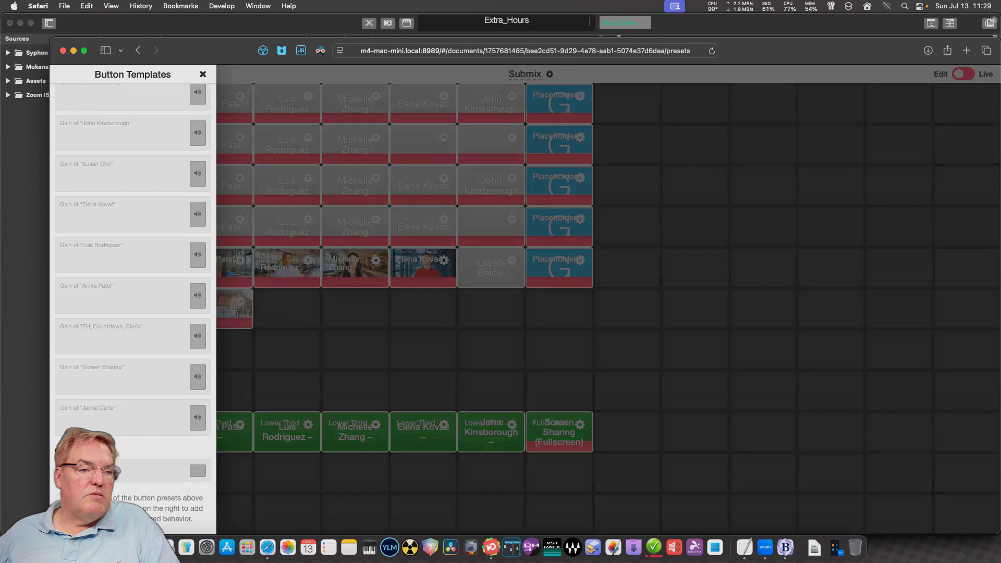
{"action": "key", "text": "Escape"}
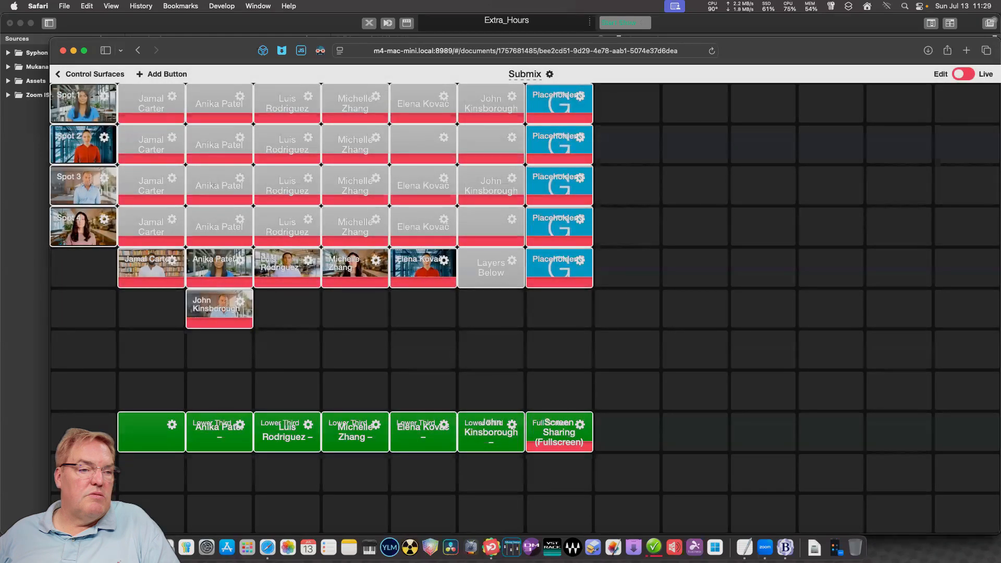
Move the last participant's button into the fifth-row slot held by Layers Below and delete that Layers Below button.
{"action": "left_click_drag", "start_coordinate": [491, 267], "coordinate": [490, 309]}
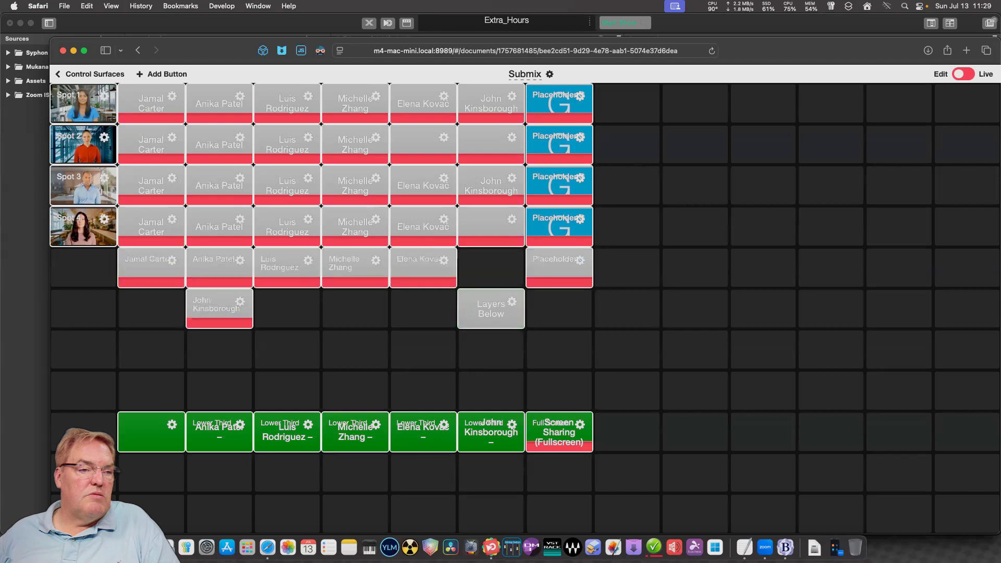
{"action": "left_click_drag", "start_coordinate": [220, 309], "coordinate": [490, 267]}
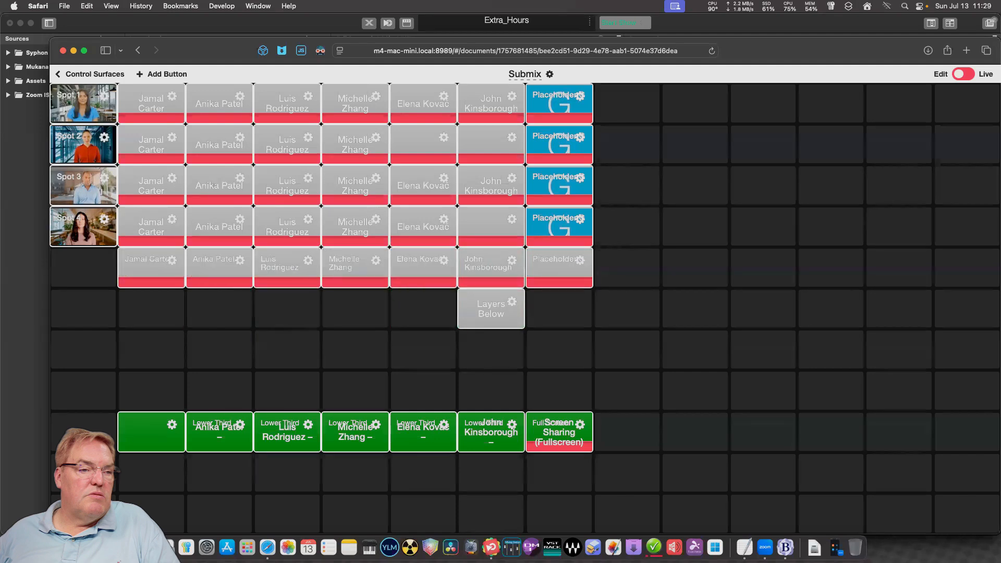
{"action": "left_click", "coordinate": [512, 301]}
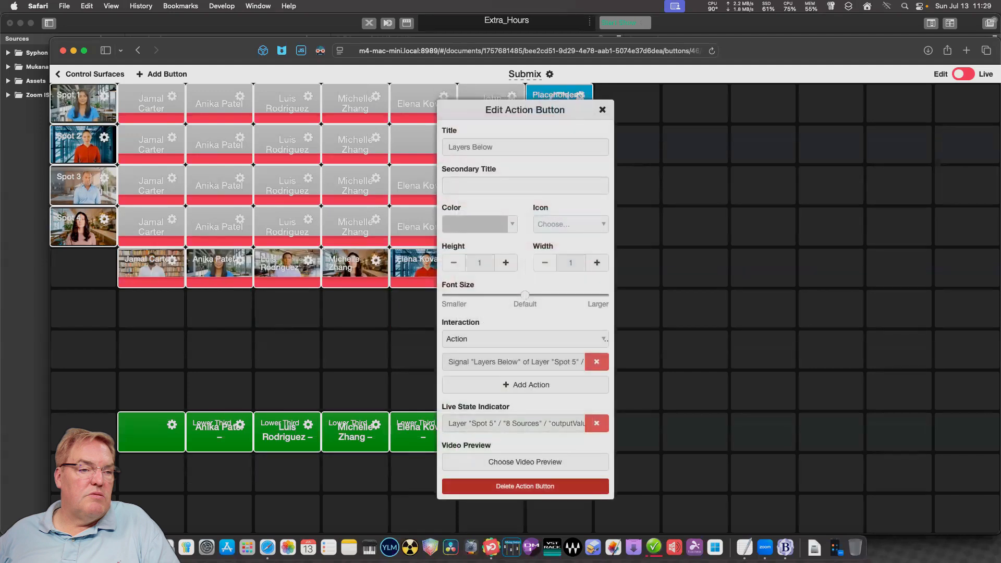
{"action": "left_click", "coordinate": [525, 486]}
{"action": "left_click", "coordinate": [524, 486]}
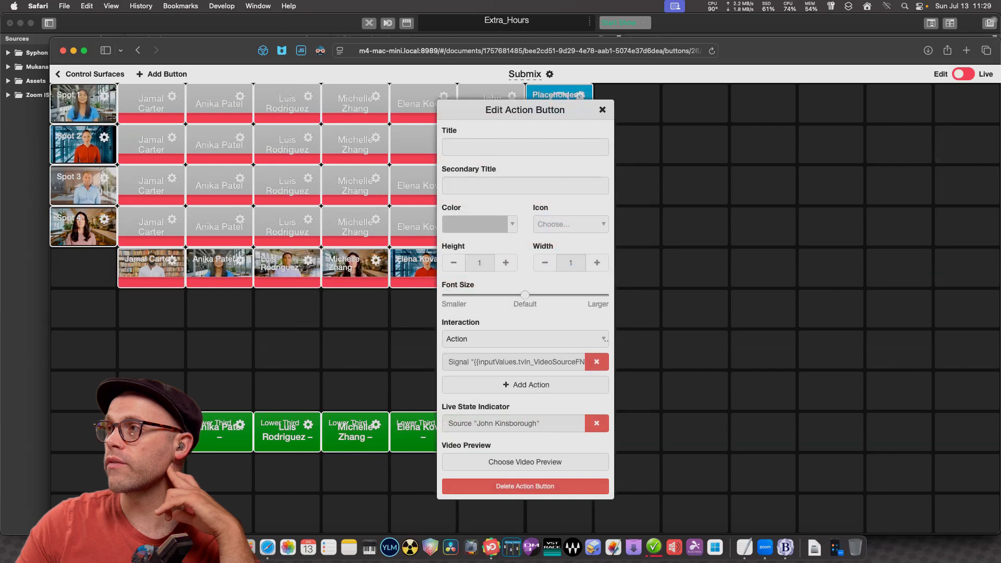
Delete the untitled action button in the last participant's column of the fourth row.
{"action": "left_click", "coordinate": [525, 185]}
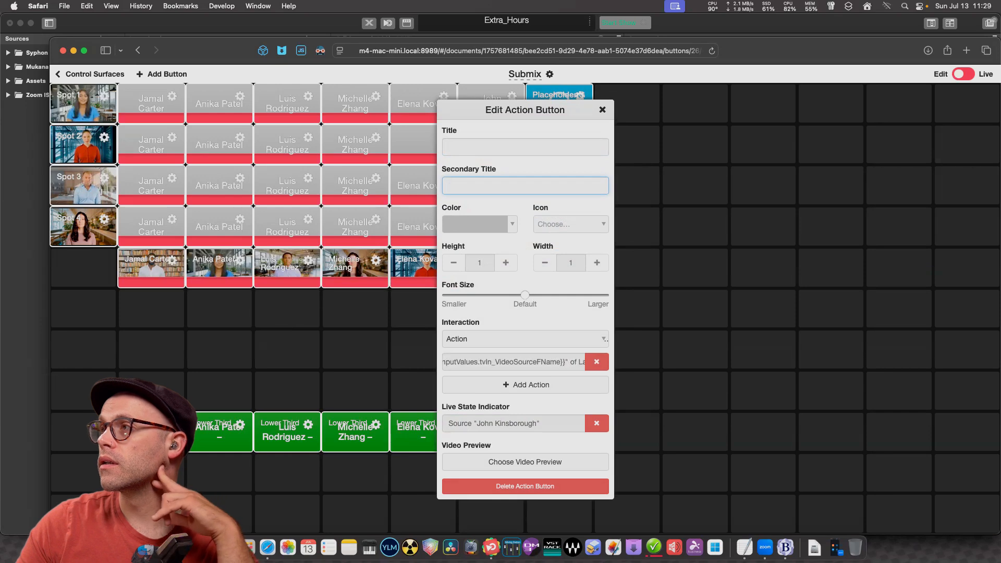
{"action": "key", "text": "Escape"}
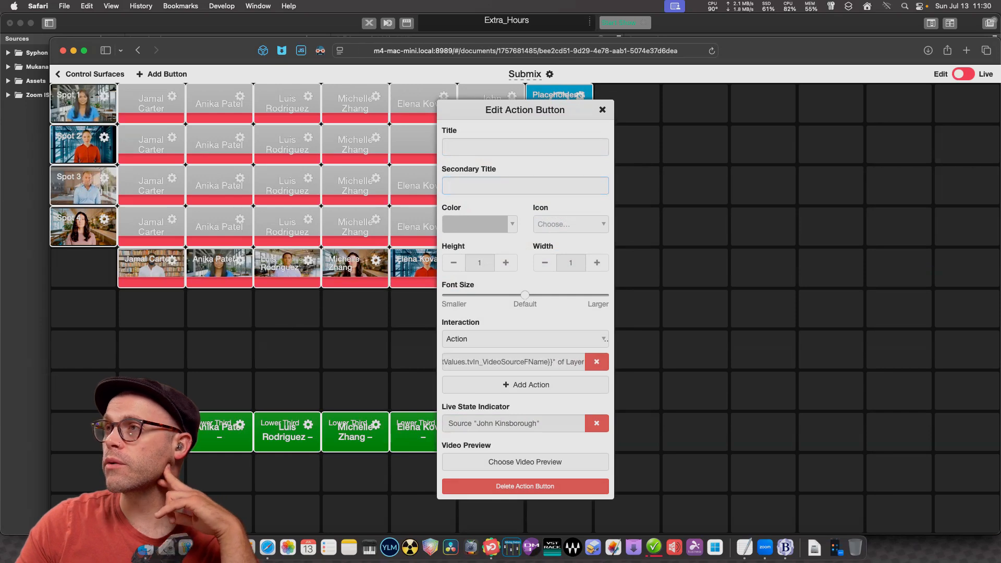
{"action": "key", "text": "super+bracketright"}
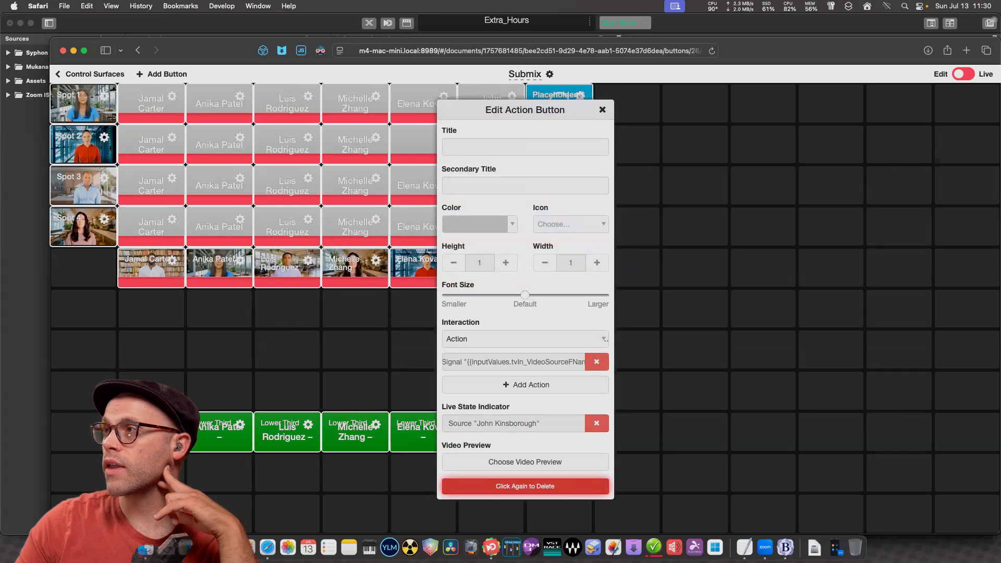
{"action": "key", "text": "Escape"}
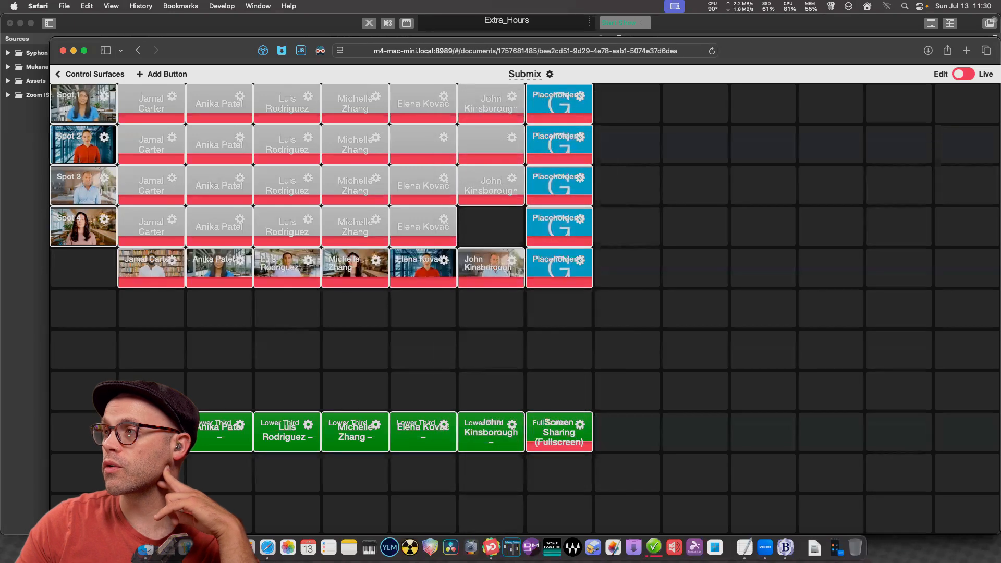
Add the Compact Cut's button set from the Spot 4 layer's "8 Sources" variant to the grid below the fifth row.
{"action": "left_click", "coordinate": [162, 74]}
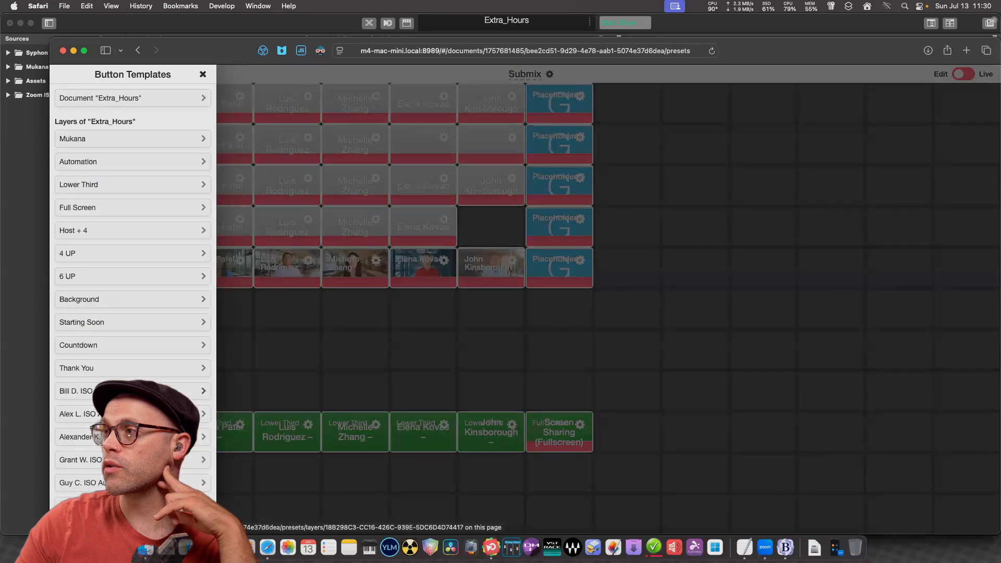
{"action": "scroll", "coordinate": [133, 234], "scroll_direction": "down", "scroll_amount": 15}
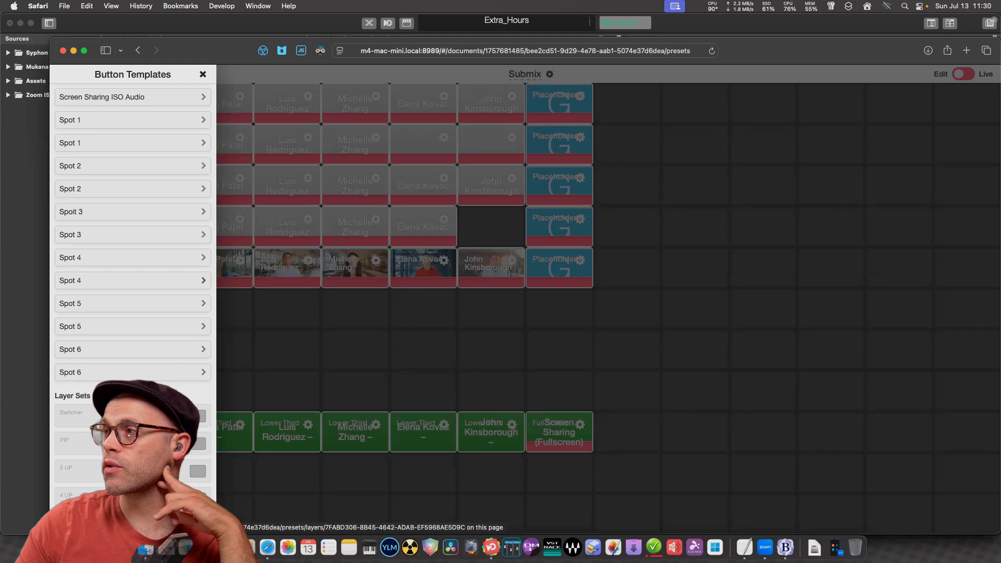
{"action": "left_click", "coordinate": [133, 281]}
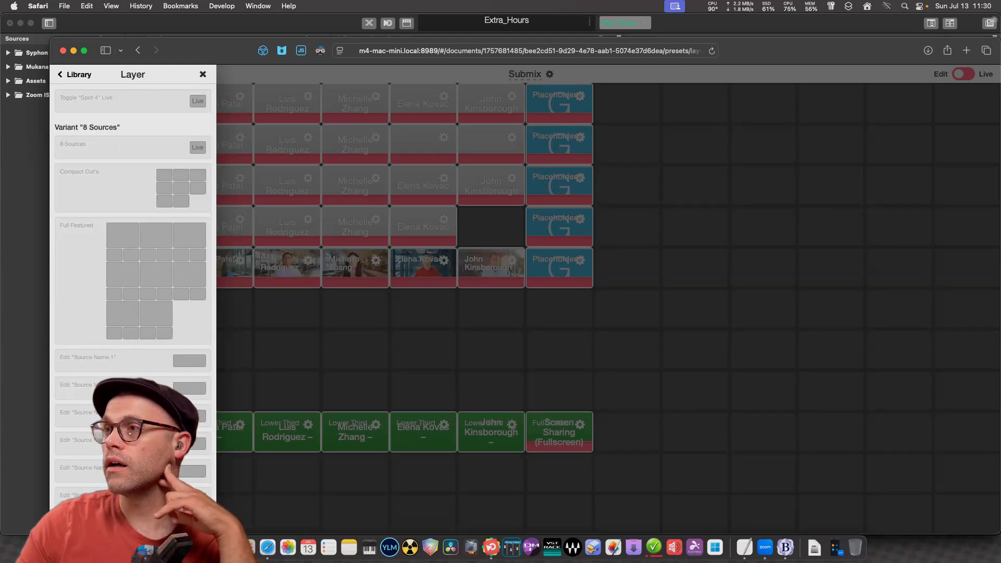
{"action": "scroll", "coordinate": [133, 286], "scroll_direction": "down", "scroll_amount": 5}
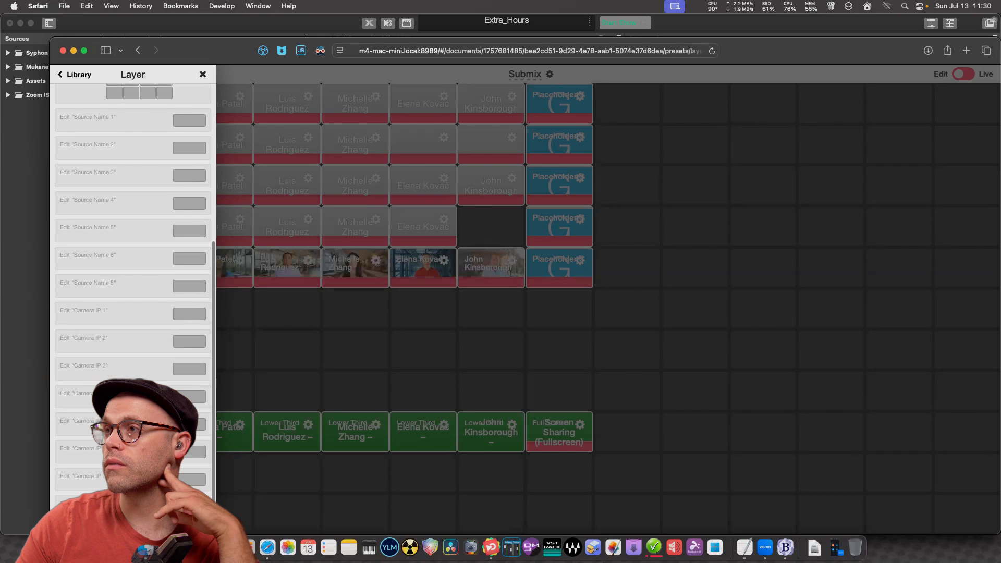
{"action": "scroll", "coordinate": [133, 286], "scroll_direction": "up", "scroll_amount": 5}
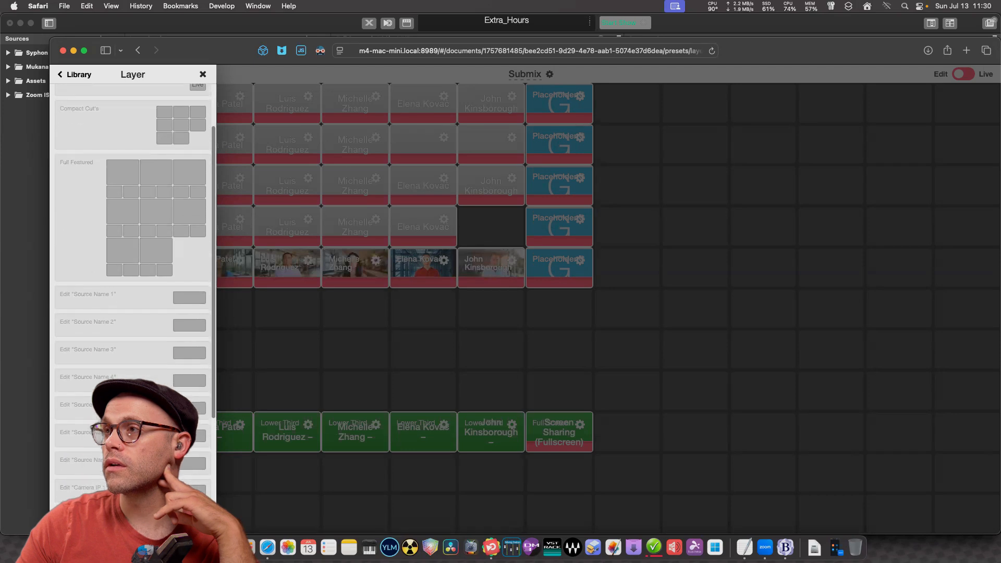
{"action": "scroll", "coordinate": [133, 313], "scroll_direction": "up", "scroll_amount": 3}
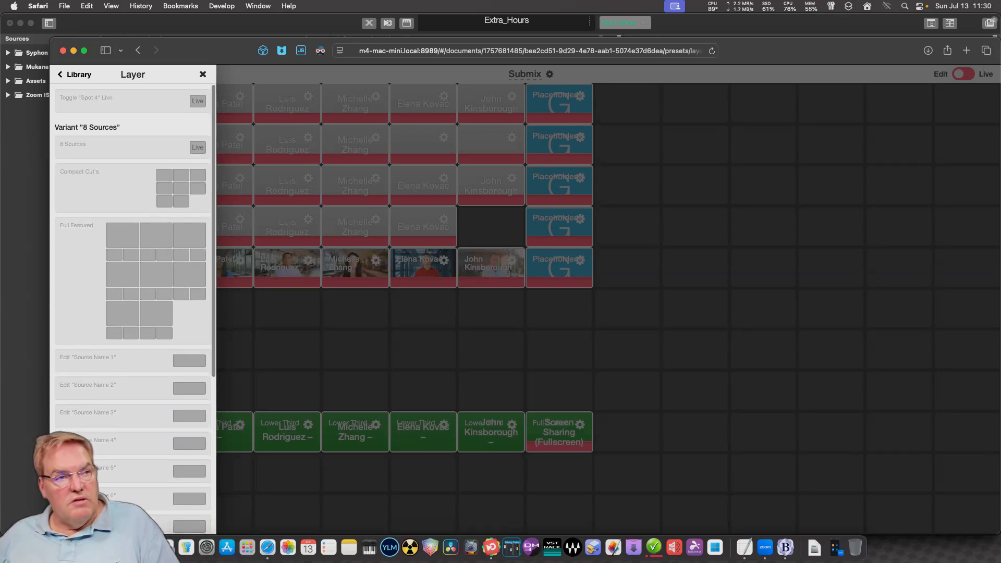
{"action": "left_click_drag", "start_coordinate": [181, 188], "coordinate": [269, 323]}
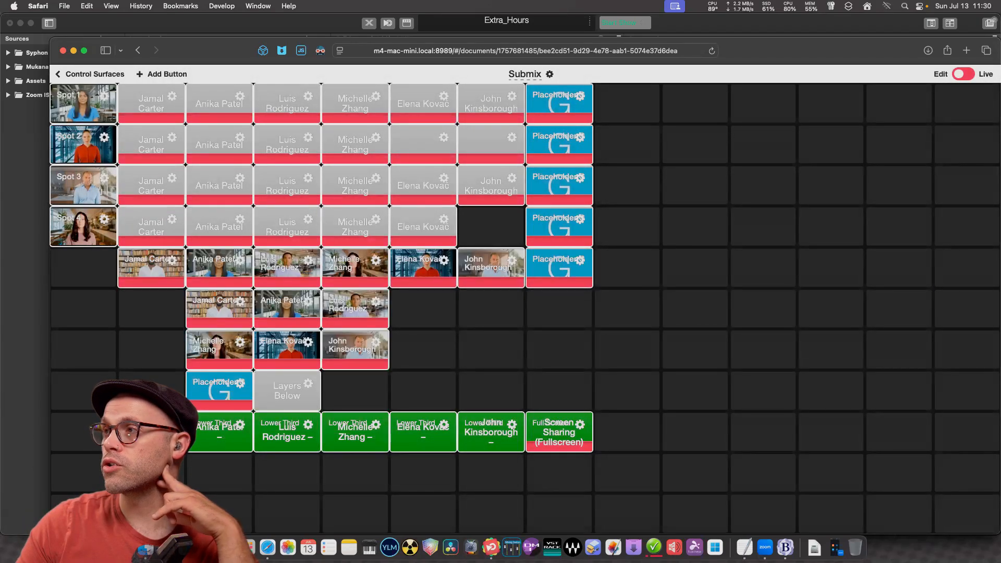
Move the last participant's button from the new Spot 4 set into the fourth-row gap and remove its video preview.
{"action": "left_click_drag", "start_coordinate": [490, 227], "coordinate": [490, 227]}
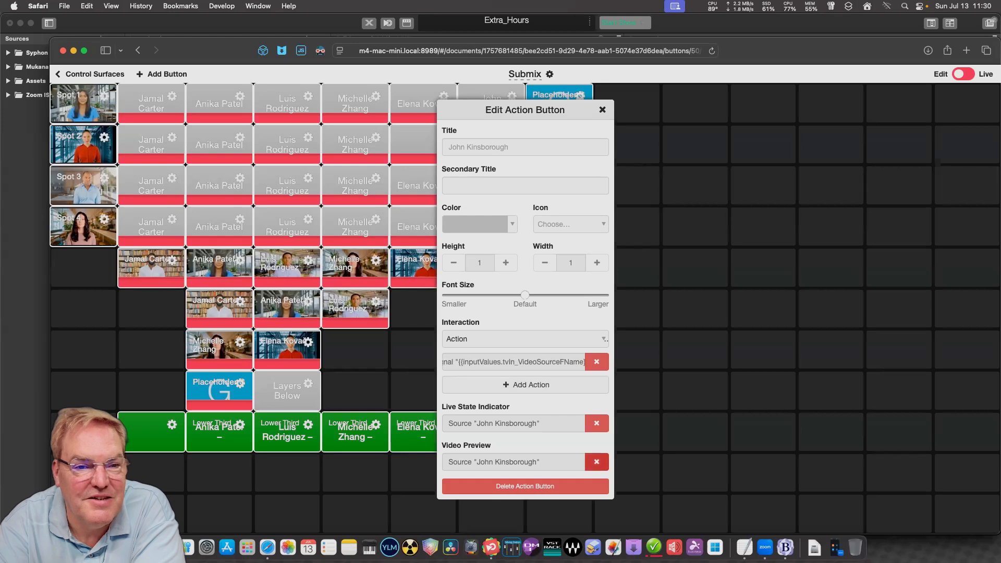
{"action": "left_click", "coordinate": [596, 462]}
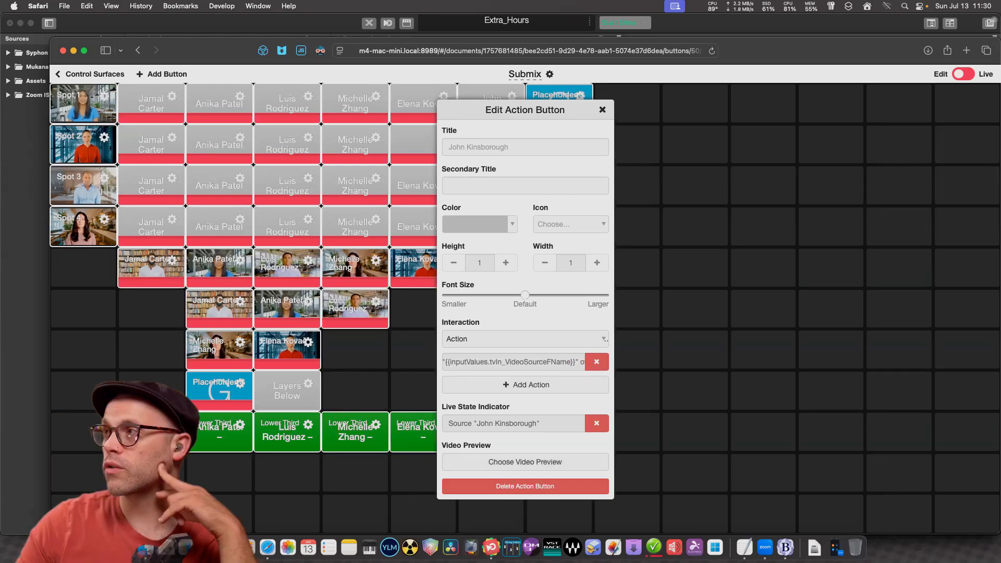
{"action": "key", "text": "Escape"}
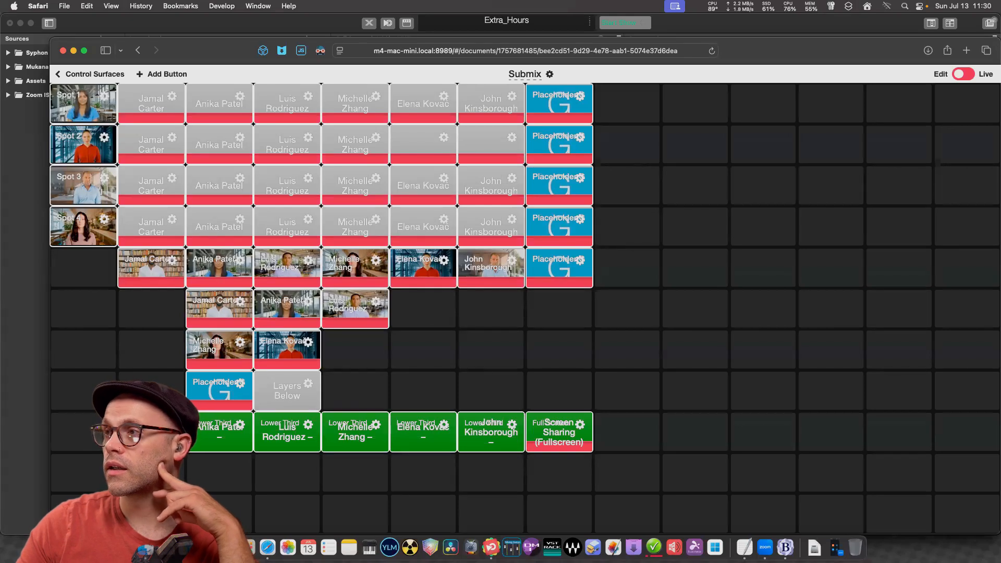
Delete the leftover Placeholder G and Layers Below buttons of the Spot 4 set.
{"action": "key", "text": "super+bracketleft"}
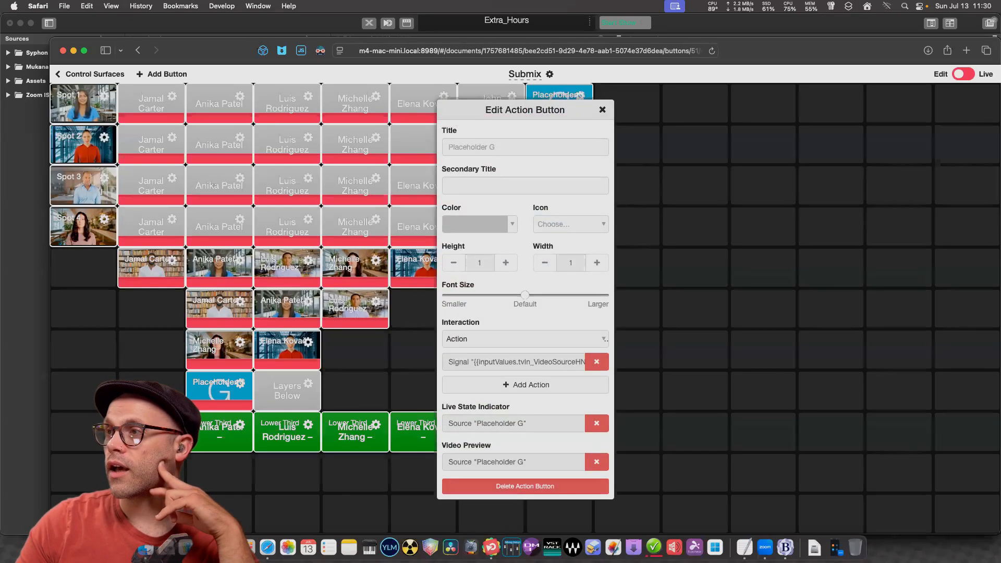
{"action": "left_click", "coordinate": [525, 486]}
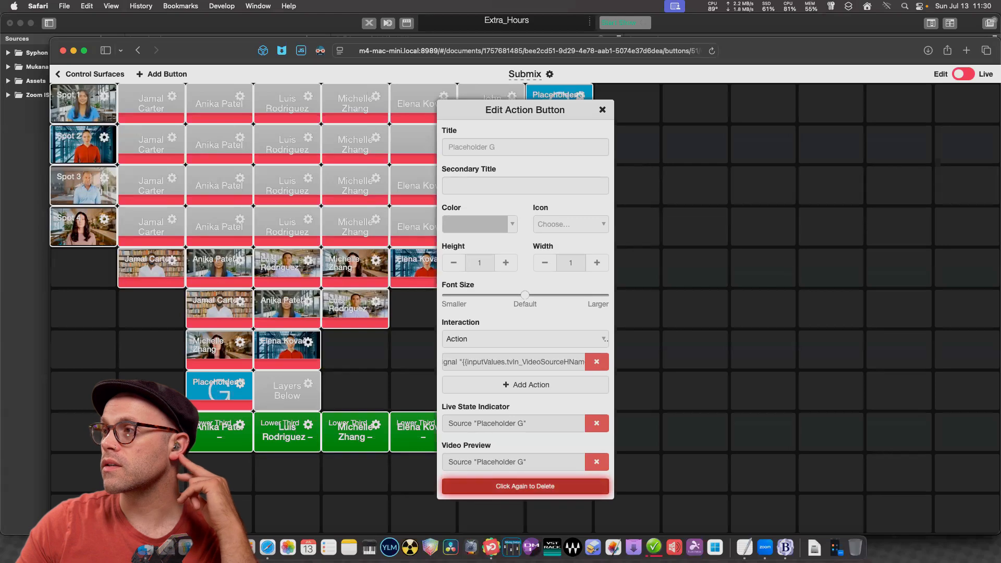
{"action": "left_click", "coordinate": [525, 486]}
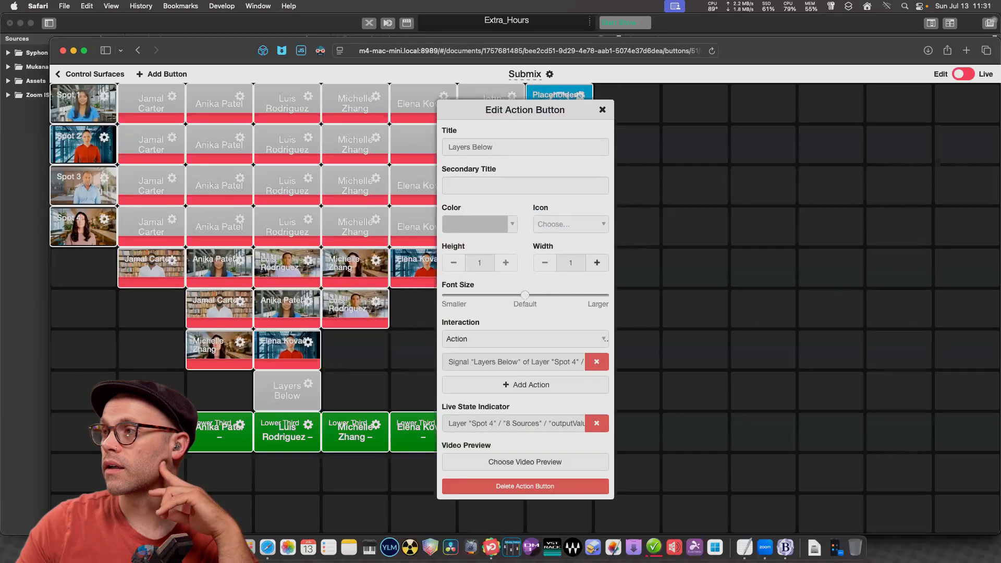
{"action": "left_click", "coordinate": [525, 486]}
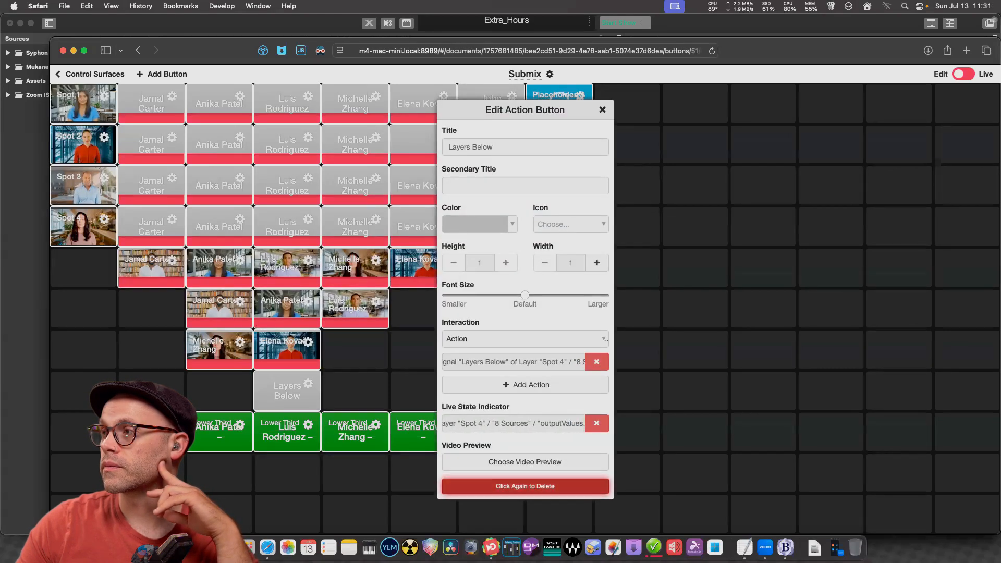
{"action": "left_click", "coordinate": [525, 485]}
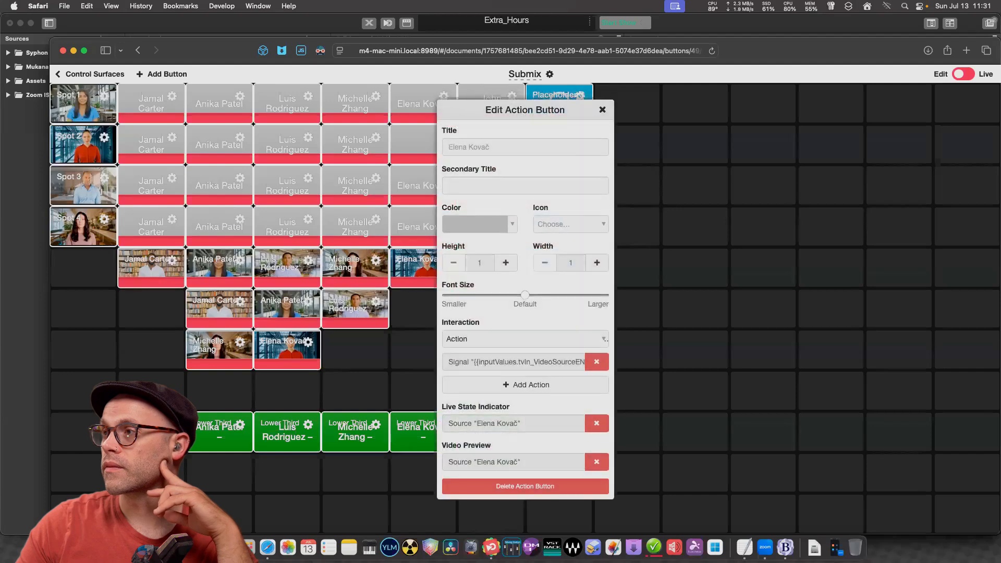
Delete the leftover participant source buttons of the Spot 4 set below the fifth row.
{"action": "left_click", "coordinate": [525, 486]}
{"action": "left_click", "coordinate": [525, 486]}
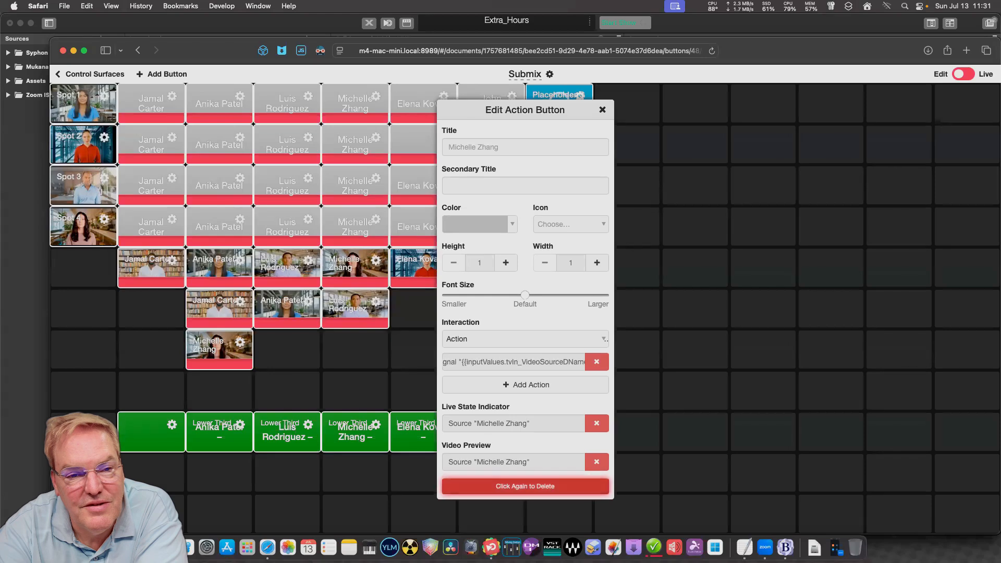
{"action": "left_click", "coordinate": [525, 485]}
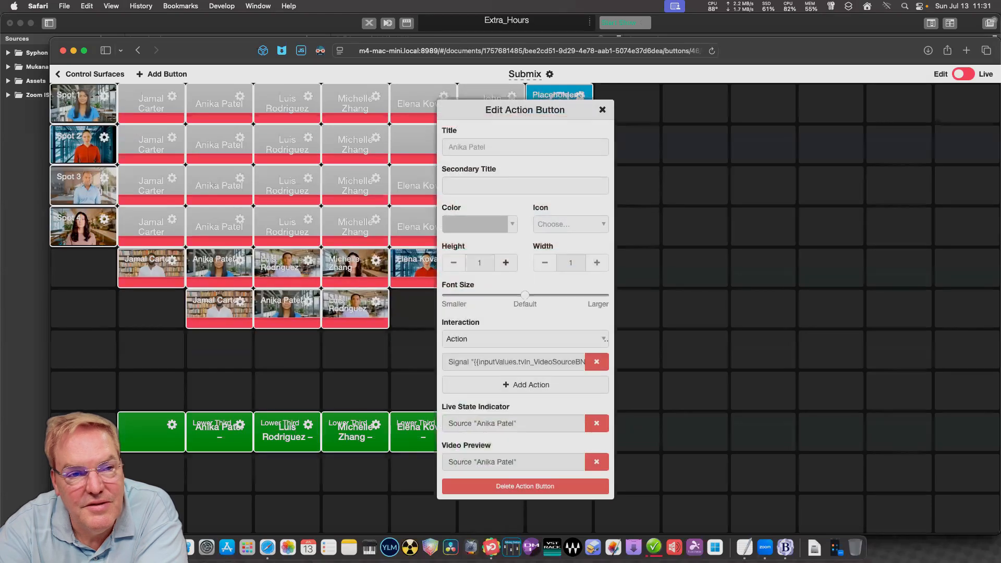
{"action": "left_click", "coordinate": [525, 486]}
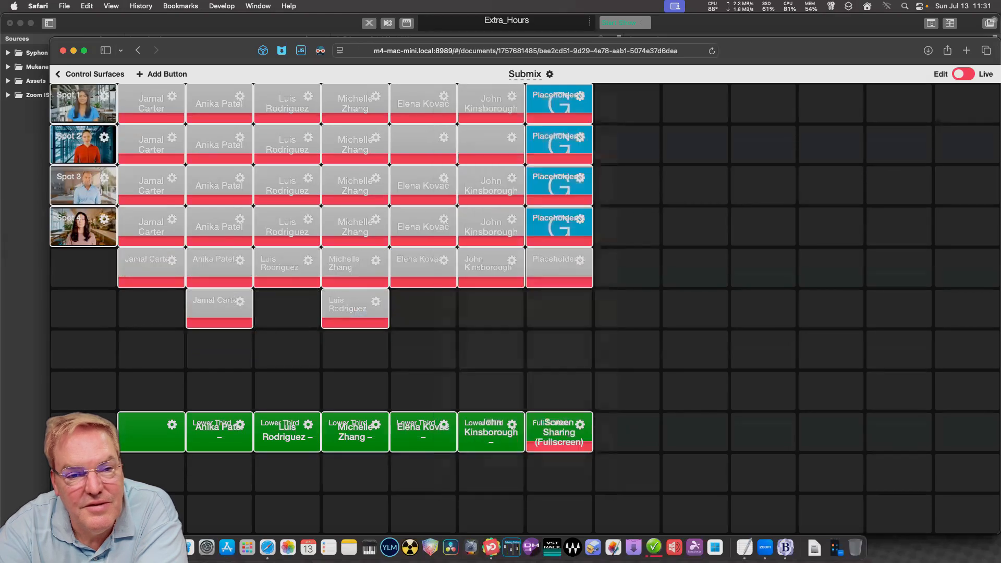
{"action": "left_click", "coordinate": [525, 485]}
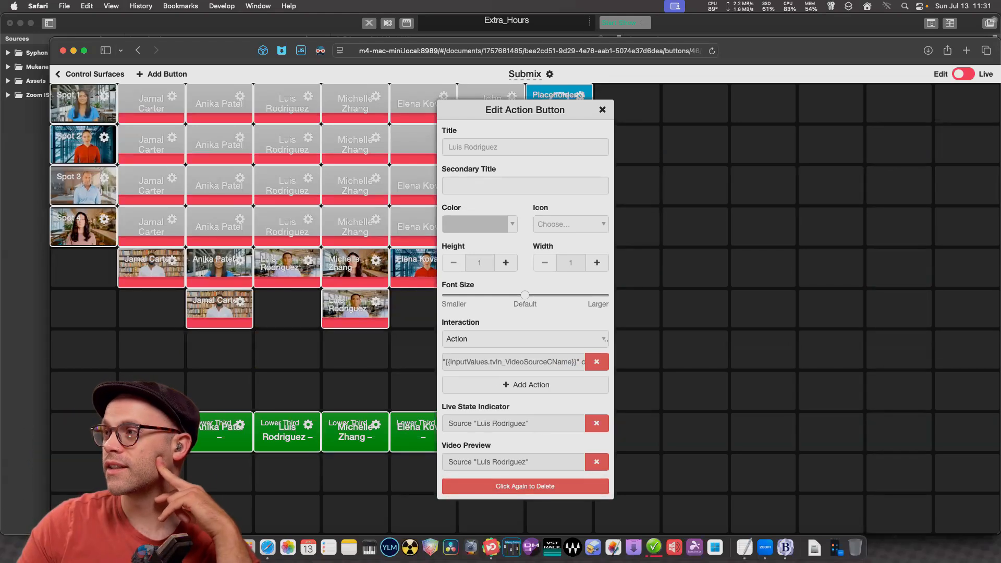
{"action": "left_click", "coordinate": [525, 486]}
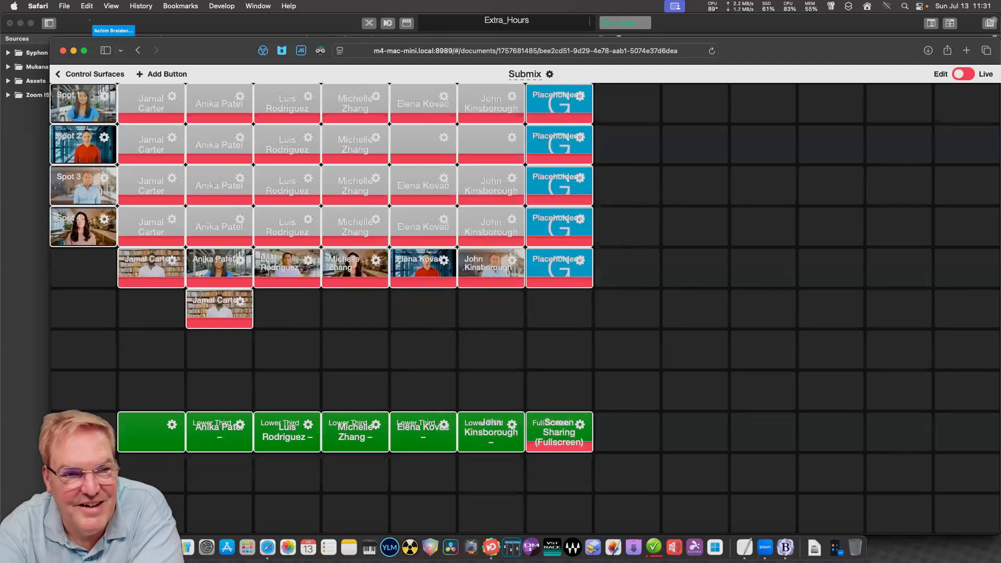
{"action": "left_click", "coordinate": [240, 301]}
{"action": "left_click", "coordinate": [525, 486]}
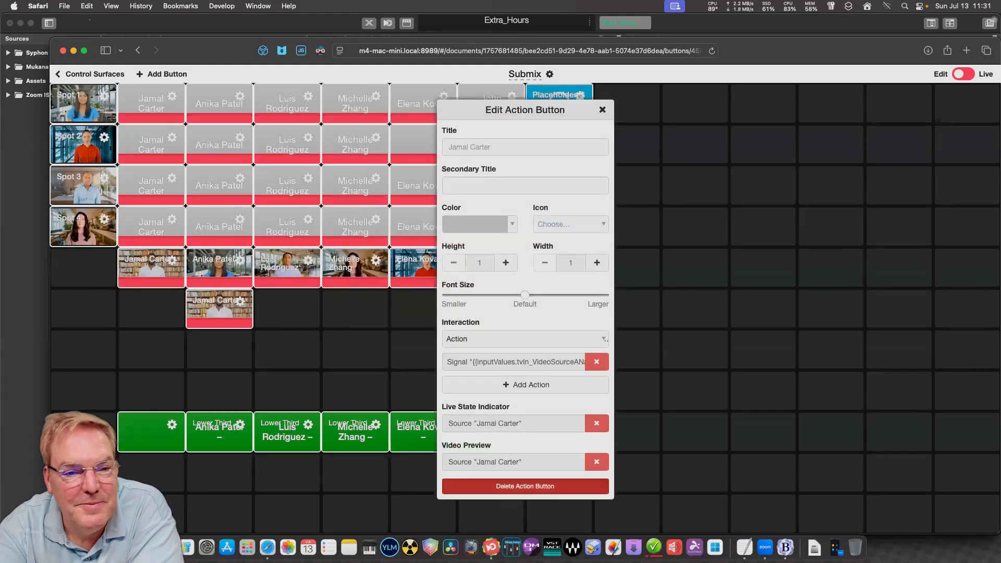
{"action": "left_click", "coordinate": [525, 485]}
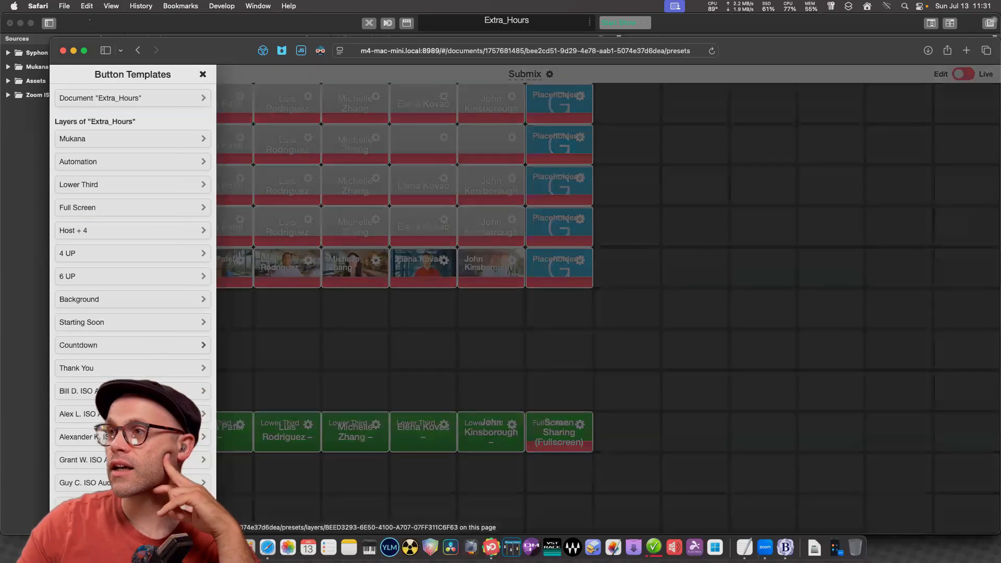
Add a custom button at the start of the fifth row and title it "Spot 5".
{"action": "scroll", "coordinate": [133, 287], "scroll_direction": "down", "scroll_amount": 15}
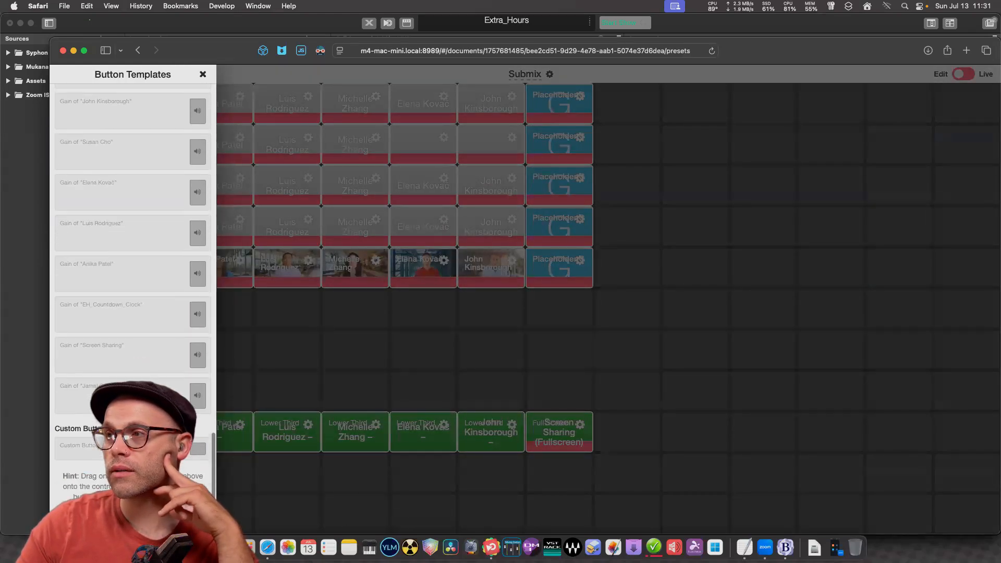
{"action": "left_click_drag", "start_coordinate": [198, 470], "coordinate": [103, 282]}
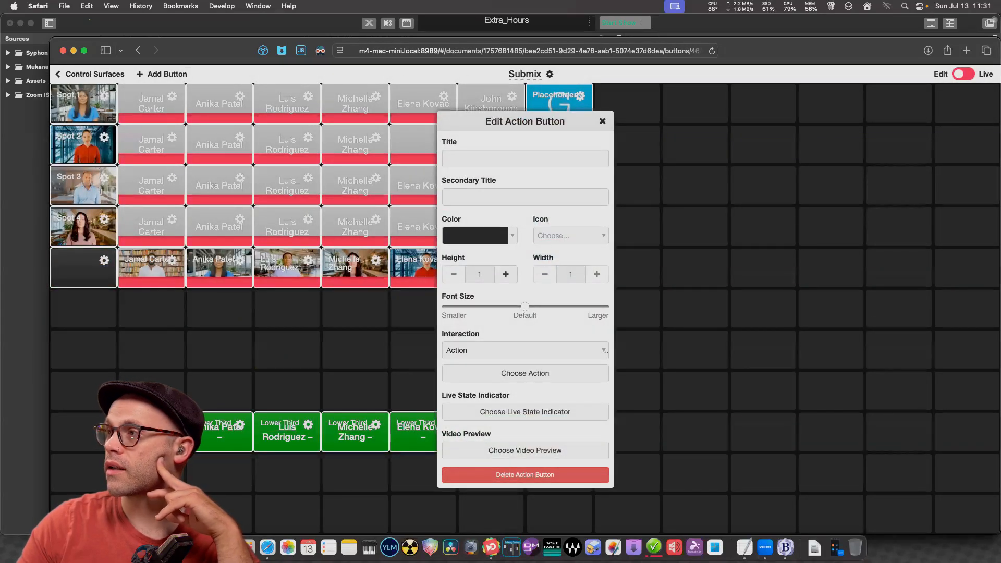
{"action": "left_click", "coordinate": [450, 159]}
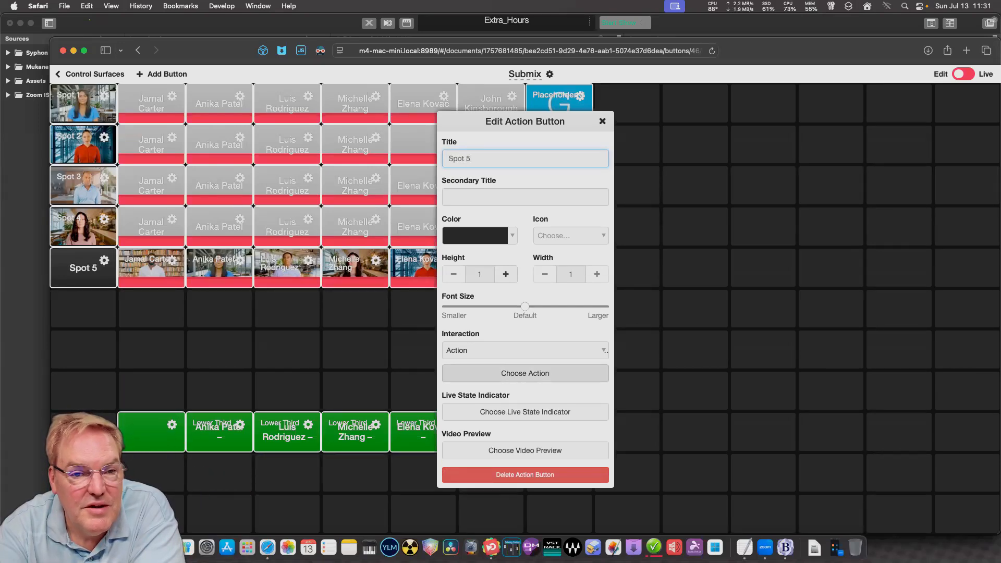
Assign the Spot 5 source as the video preview of the fifth row's title button.
{"action": "left_click", "coordinate": [525, 450]}
{"action": "scroll", "coordinate": [619, 302], "scroll_direction": "down", "scroll_amount": 3}
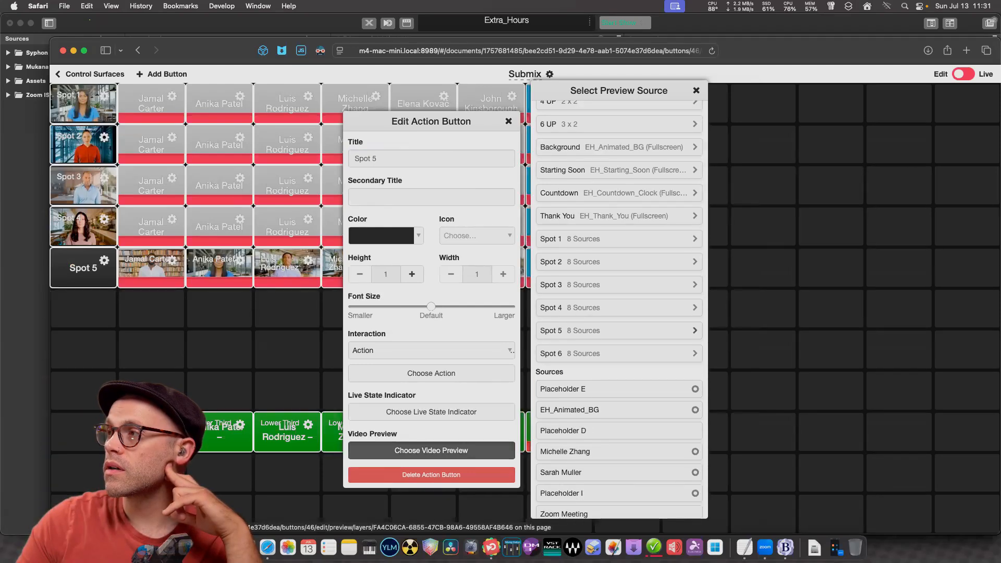
{"action": "scroll", "coordinate": [619, 310], "scroll_direction": "down", "scroll_amount": 10}
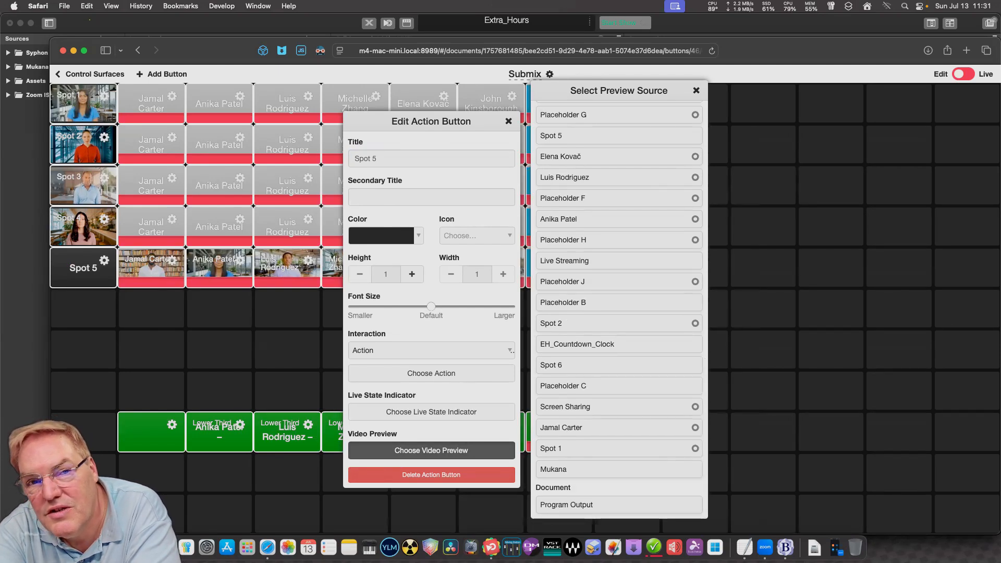
{"action": "scroll", "coordinate": [619, 310], "scroll_direction": "up", "scroll_amount": 2}
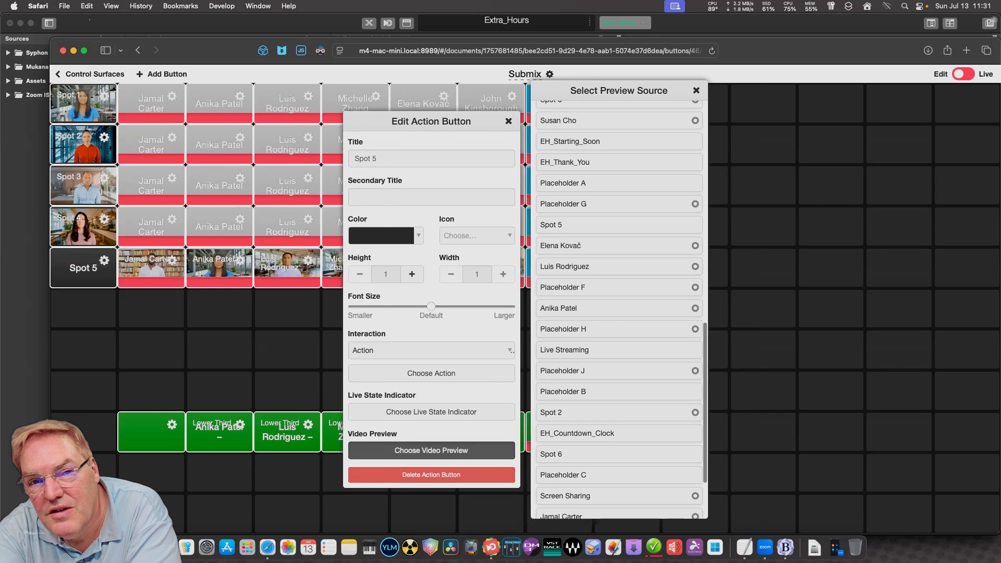
{"action": "left_click", "coordinate": [573, 224]}
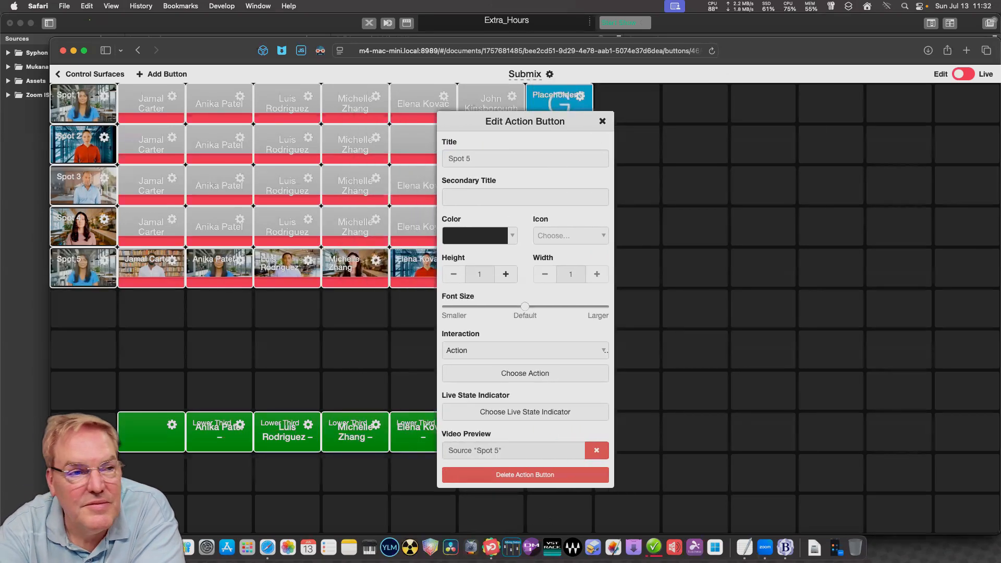
{"action": "key", "text": "Escape"}
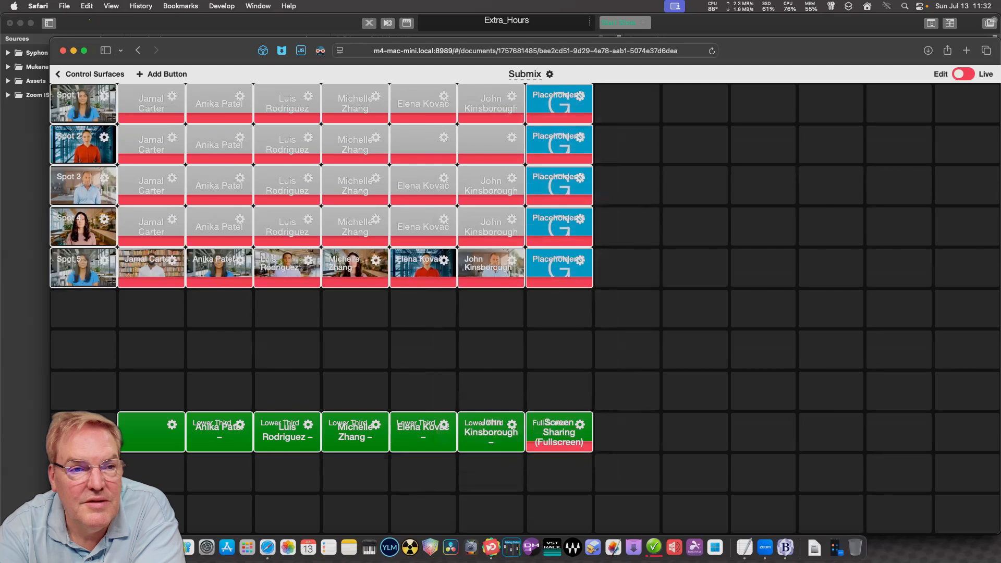
Add the Compact Cut's button set from the Spot 6 layer's "8 Sources" variant below the fifth row, starting in the first participant's column.
{"action": "left_click", "coordinate": [161, 73]}
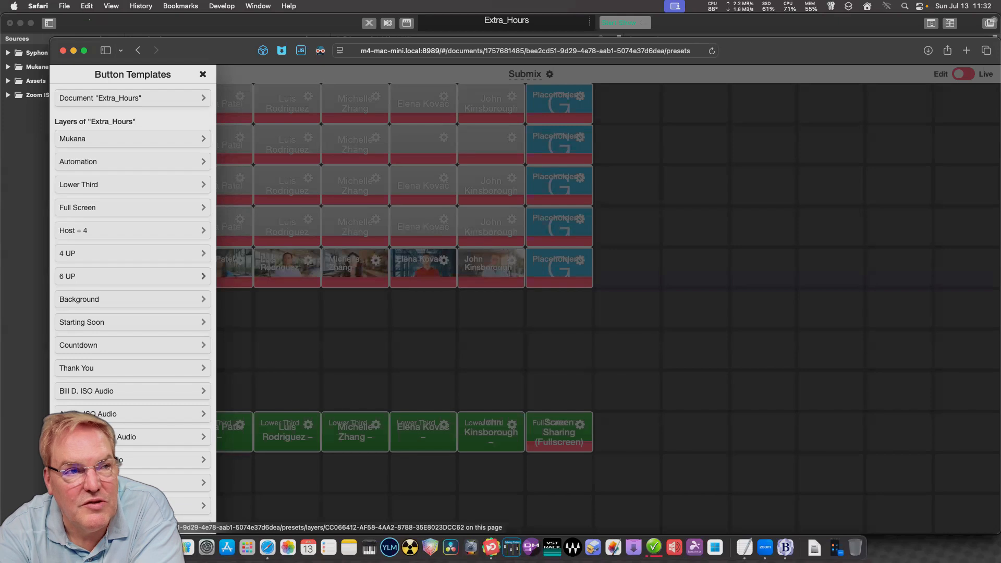
{"action": "scroll", "coordinate": [132, 302], "scroll_direction": "down", "scroll_amount": 15}
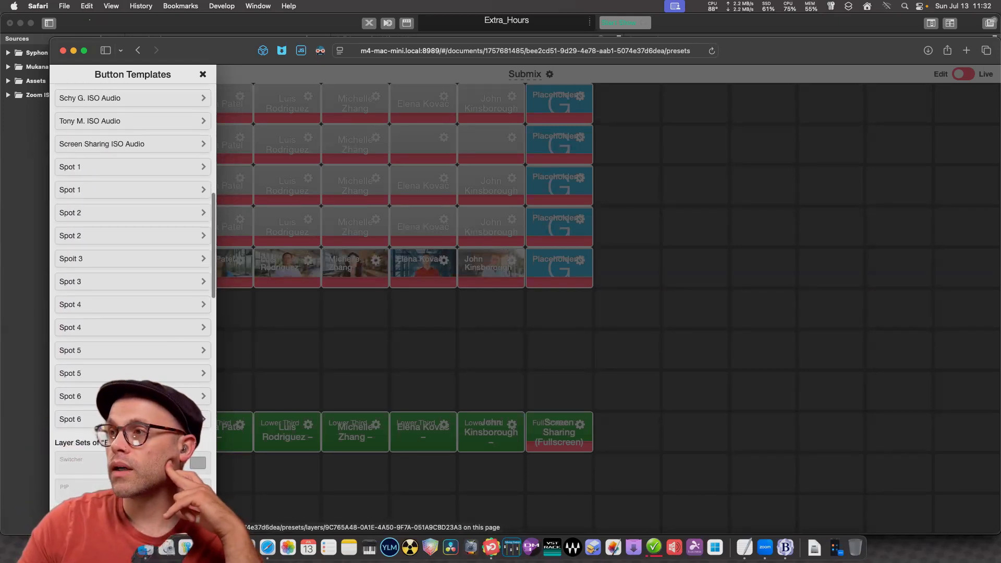
{"action": "left_click", "coordinate": [125, 463]}
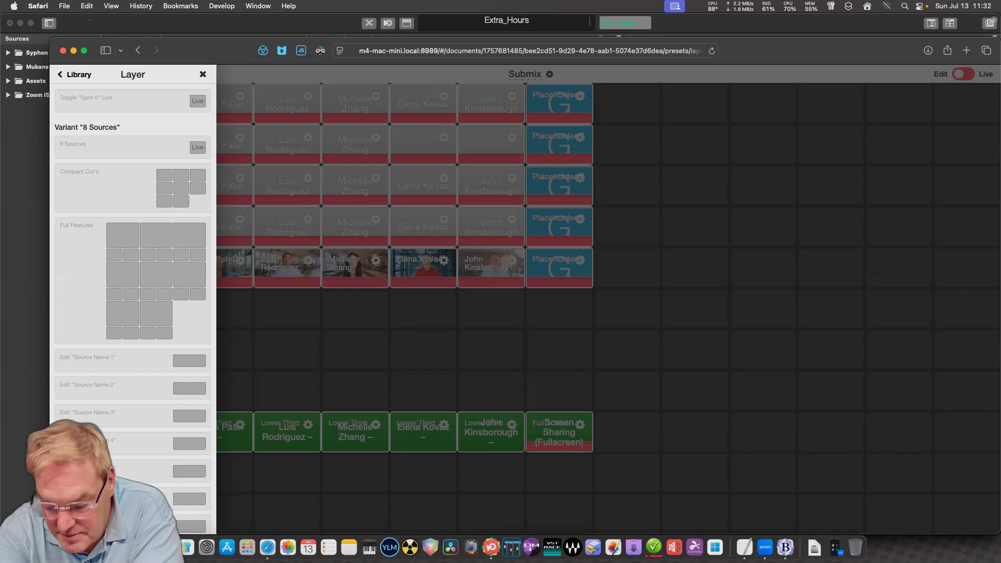
{"action": "left_click_drag", "start_coordinate": [181, 189], "coordinate": [193, 330]}
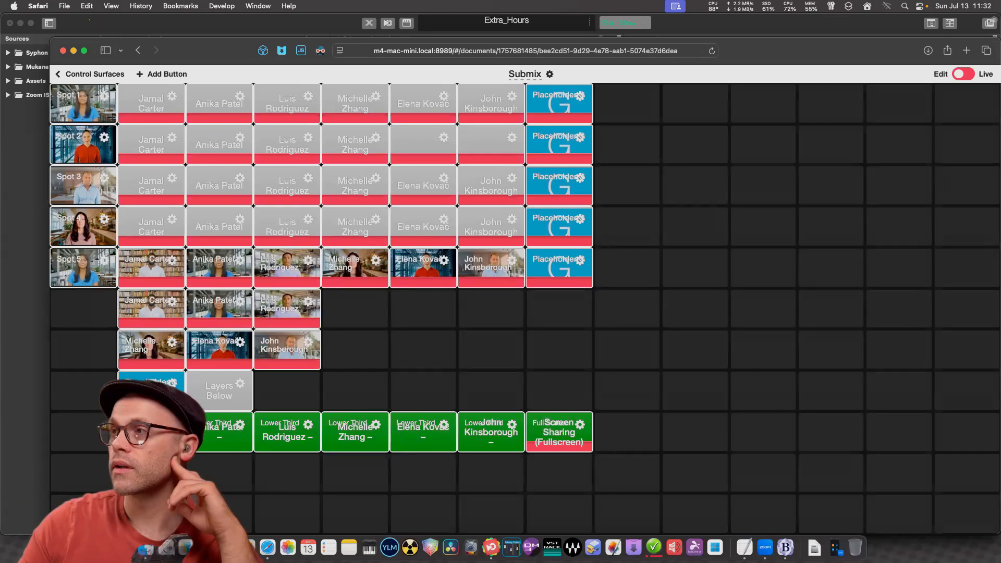
Move the Spot 6 set's last three participant buttons and Placeholder G into the sixth row, aligned with the columns above.
{"action": "left_click_drag", "start_coordinate": [151, 348], "coordinate": [355, 308]}
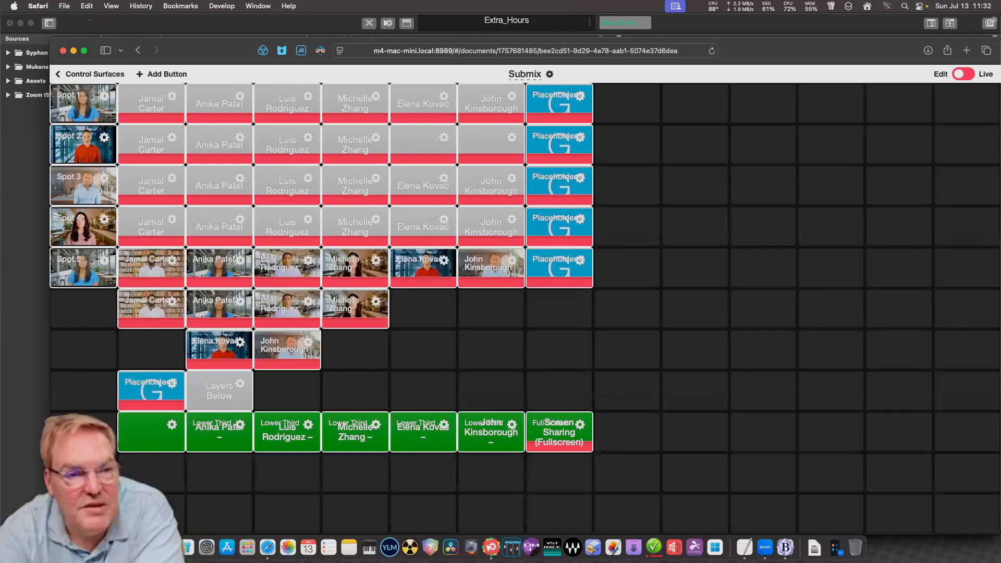
{"action": "left_click_drag", "start_coordinate": [219, 348], "coordinate": [423, 308]}
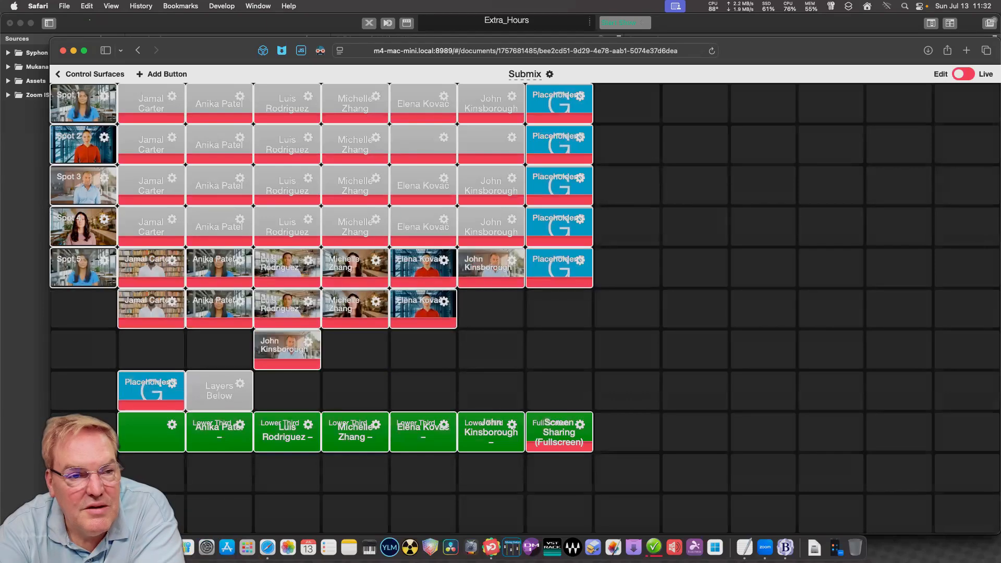
{"action": "left_click_drag", "start_coordinate": [286, 348], "coordinate": [490, 309]}
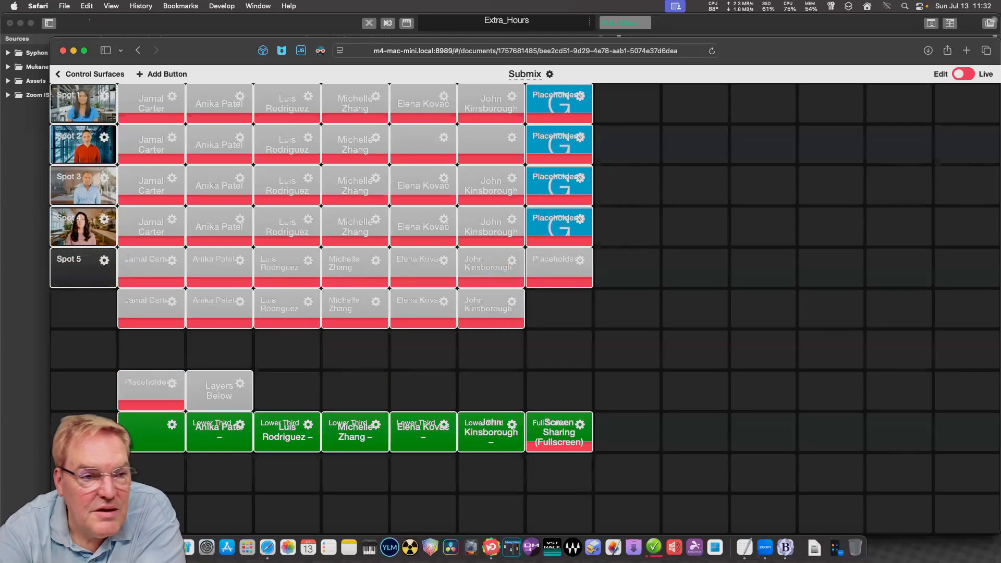
{"action": "left_click_drag", "start_coordinate": [151, 390], "coordinate": [559, 309]}
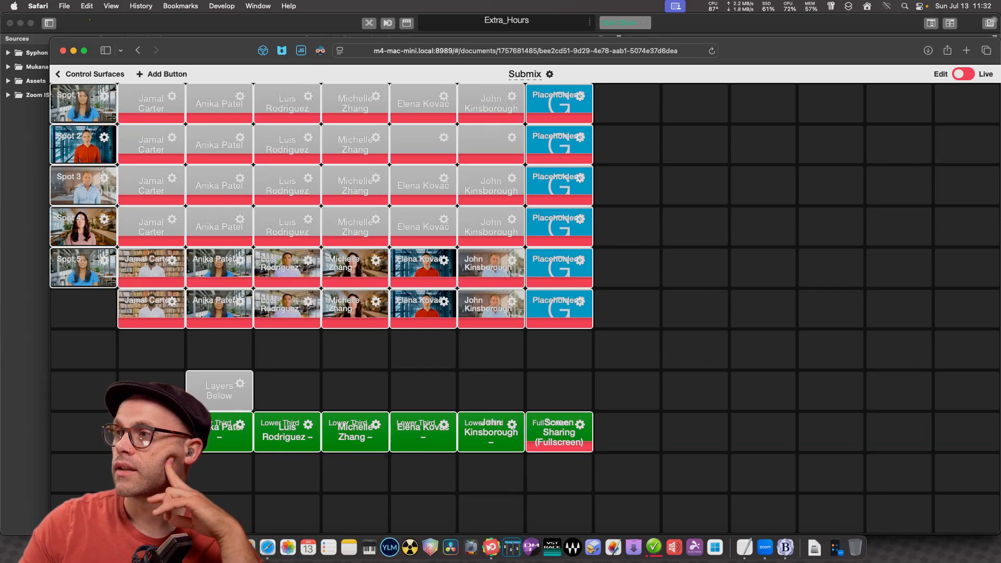
Delete the leftover Layers Below button of the Spot 6 set.
{"action": "left_click", "coordinate": [239, 383]}
{"action": "left_click", "coordinate": [525, 485]}
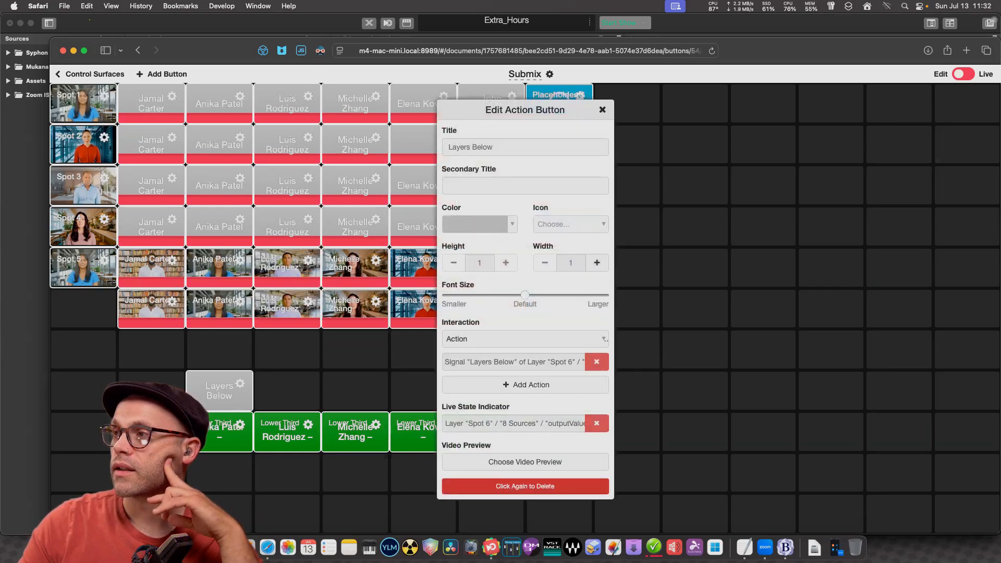
{"action": "left_click", "coordinate": [525, 486]}
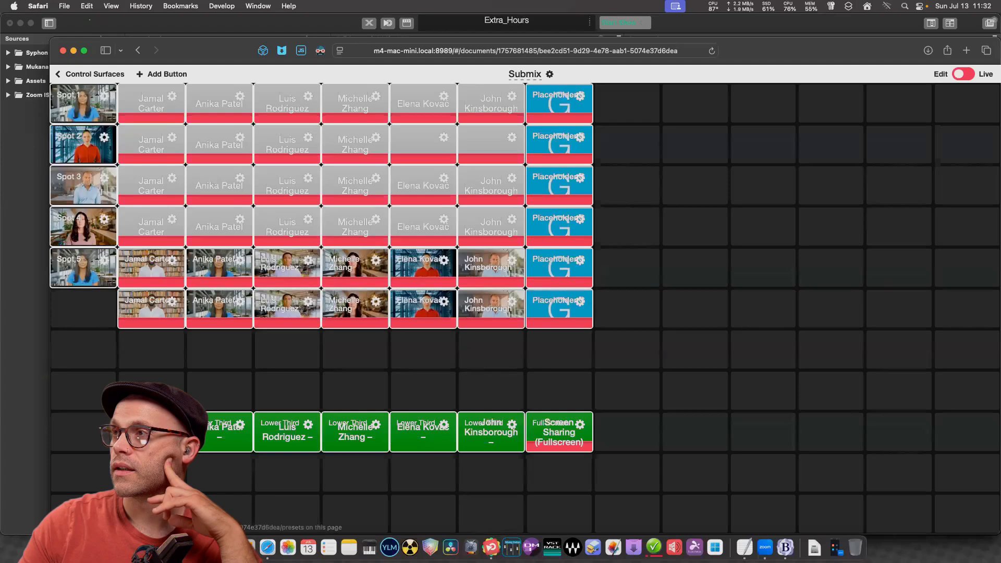
Add a custom button at the start of the sixth row and title it "Spot 6".
{"action": "left_click", "coordinate": [239, 383]}
{"action": "scroll", "coordinate": [157, 417], "scroll_direction": "down", "scroll_amount": 15}
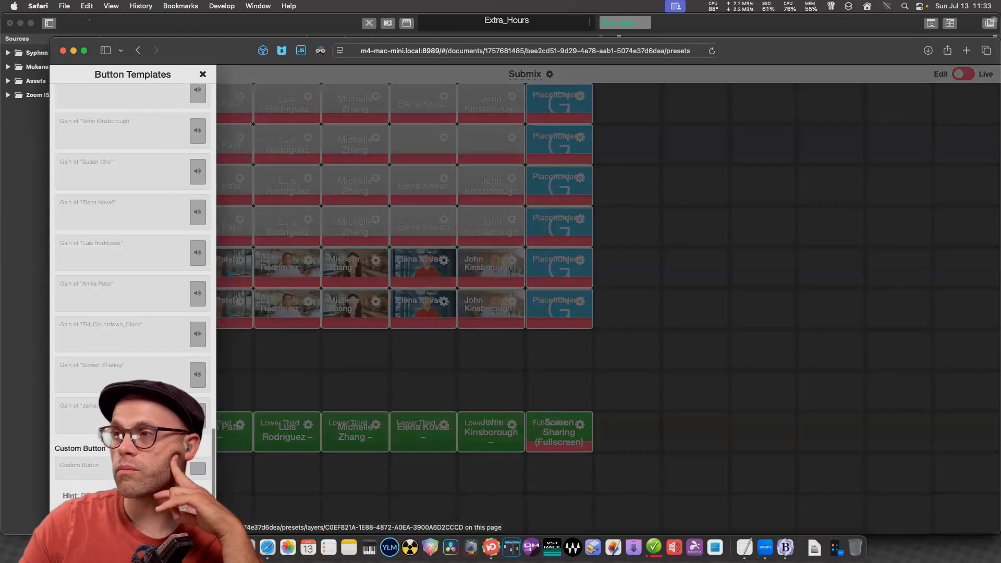
{"action": "left_click_drag", "start_coordinate": [198, 468], "coordinate": [84, 309]}
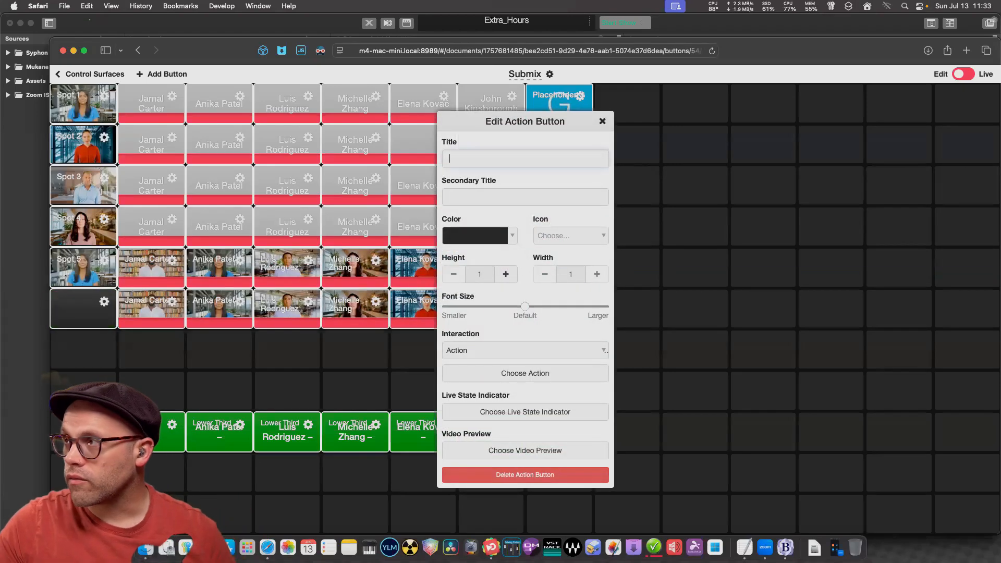
{"action": "type", "text": "Spot 6"}
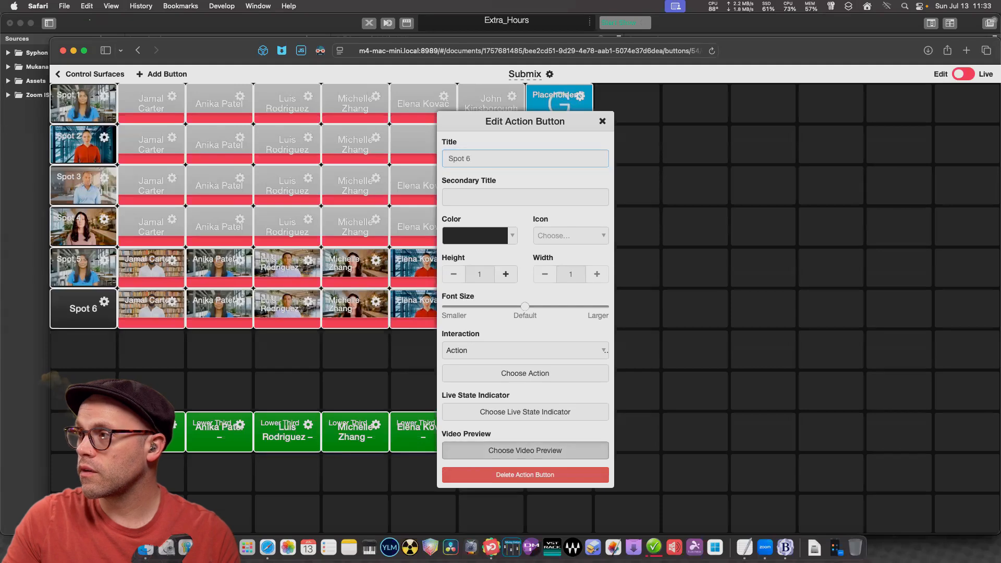
Assign the Spot 6 source as the video preview of the sixth row's title button.
{"action": "left_click", "coordinate": [525, 451]}
{"action": "scroll", "coordinate": [618, 308], "scroll_direction": "down", "scroll_amount": 10}
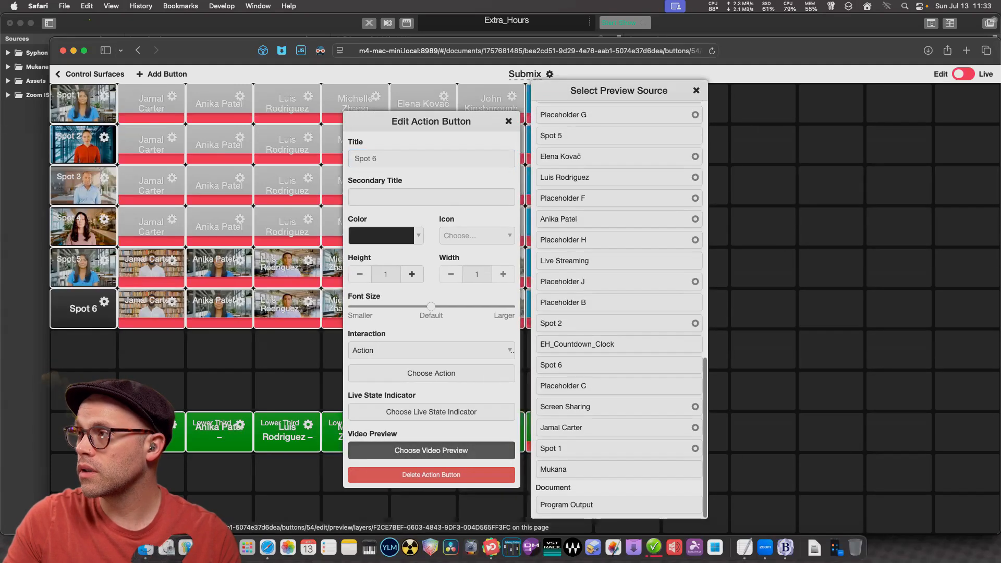
{"action": "scroll", "coordinate": [618, 308], "scroll_direction": "up", "scroll_amount": 1}
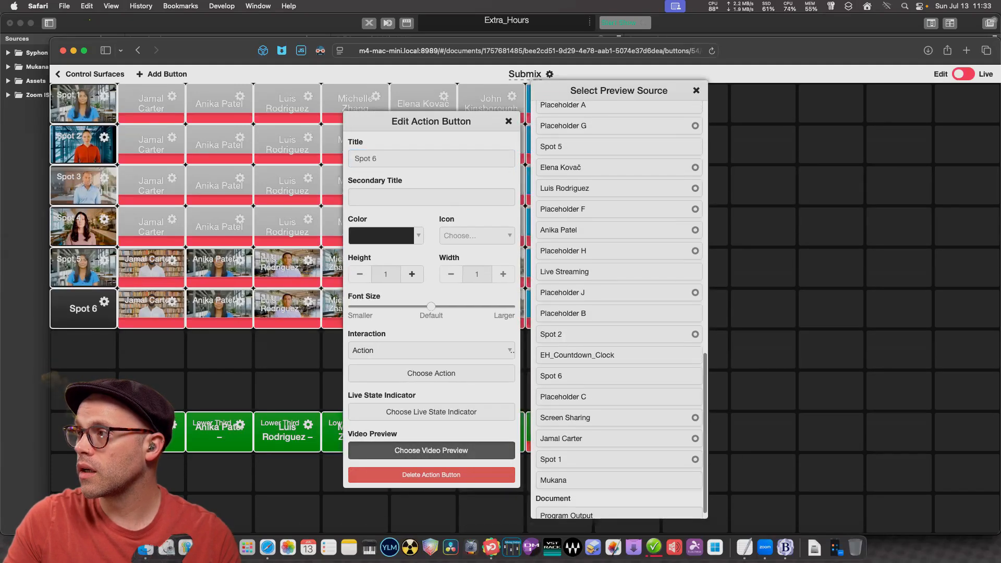
{"action": "left_click", "coordinate": [551, 375]}
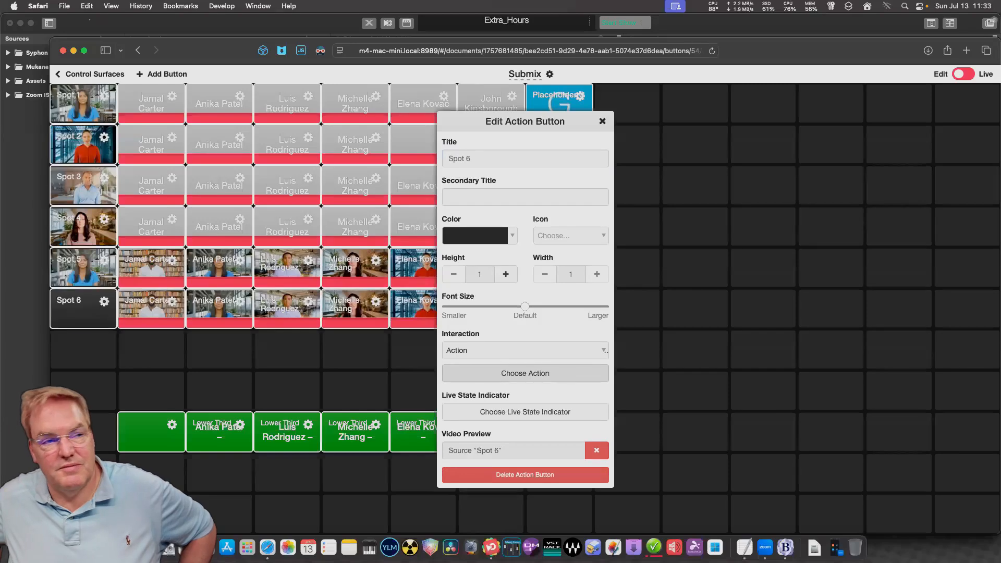
{"action": "key", "text": "Escape"}
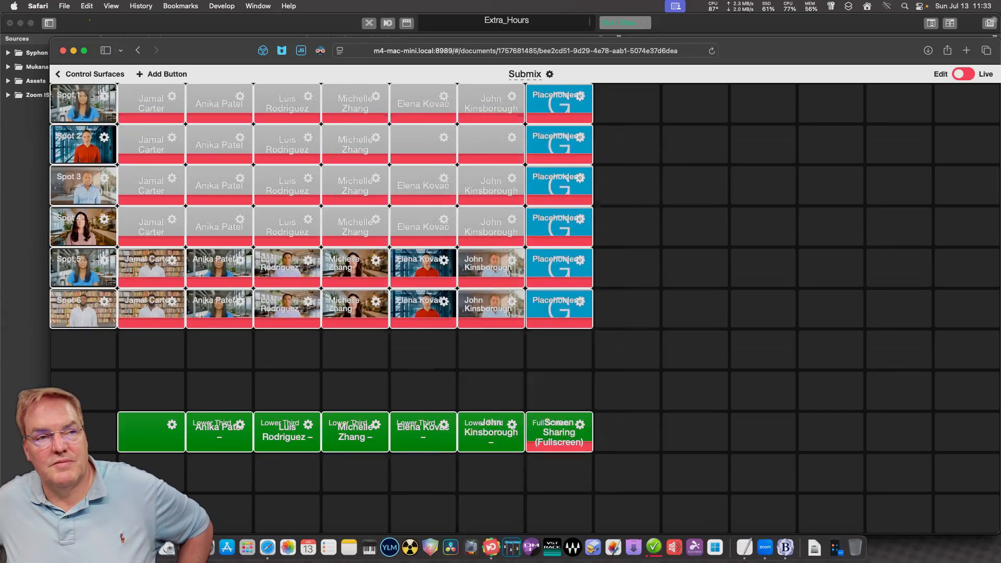
Remove the video preview from the first participant's button in the fifth row.
{"action": "left_click", "coordinate": [181, 300]}
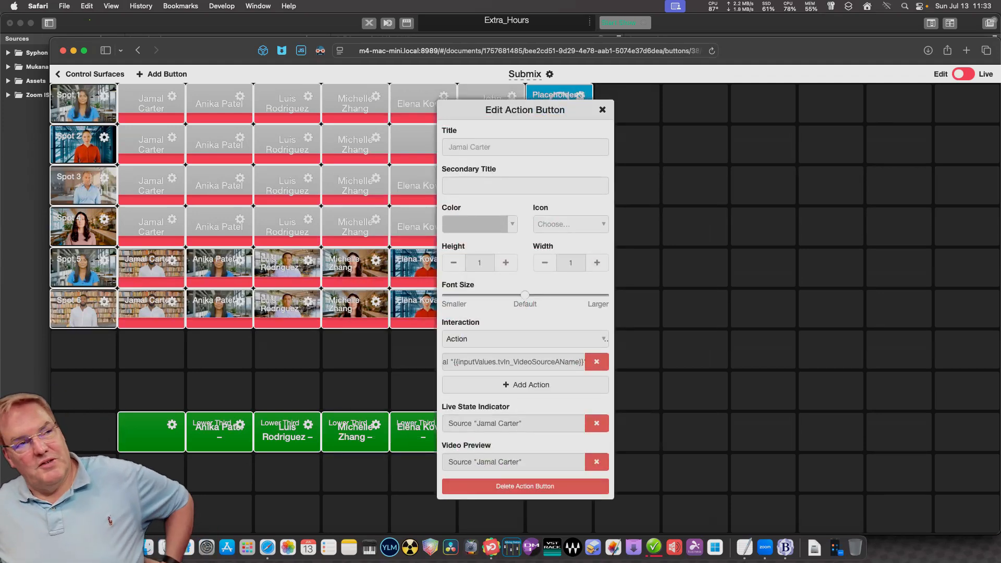
{"action": "left_click", "coordinate": [597, 462]}
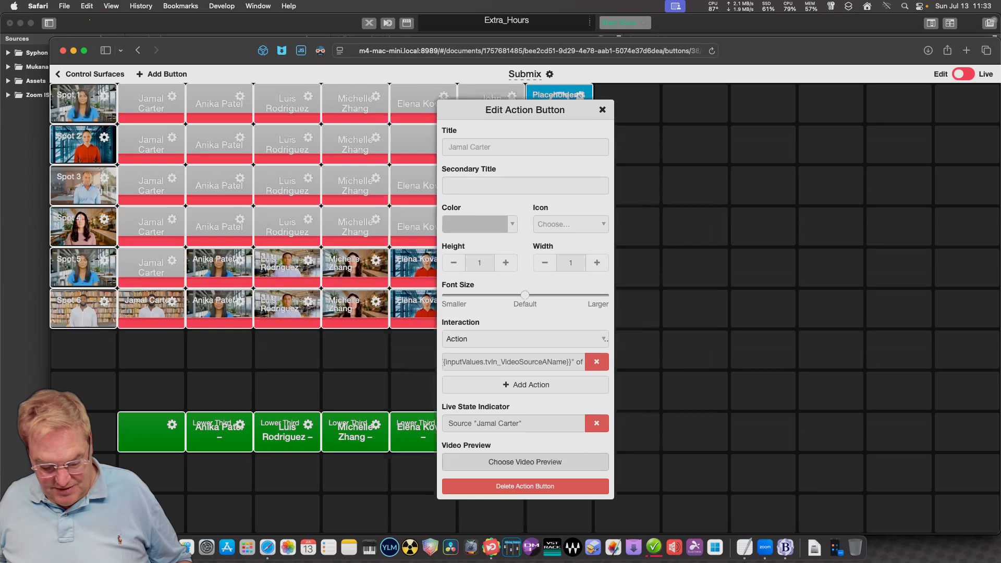
{"action": "key", "text": "Escape"}
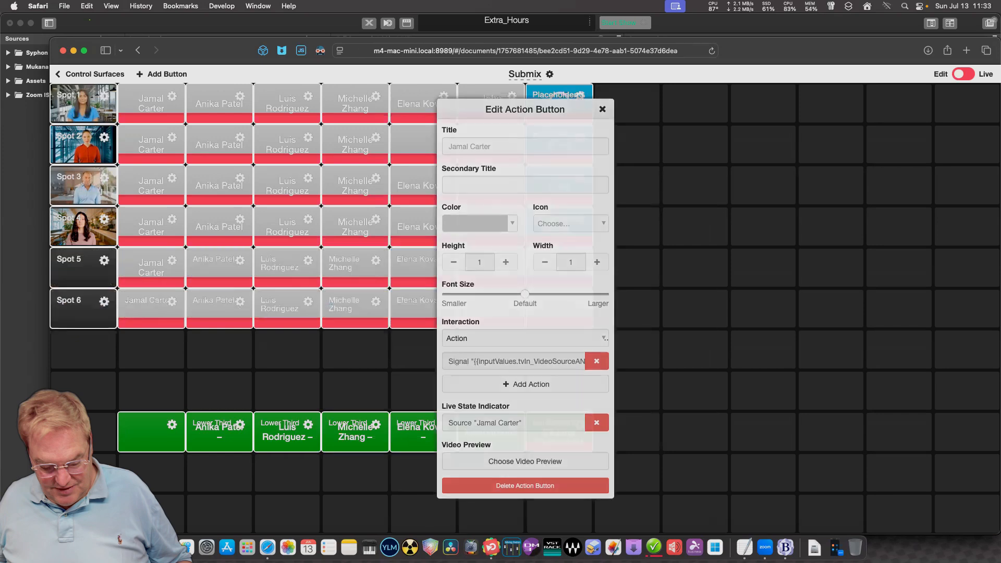
Remove the video preview from the second and third participants' buttons in the fifth row.
{"action": "left_click", "coordinate": [239, 260]}
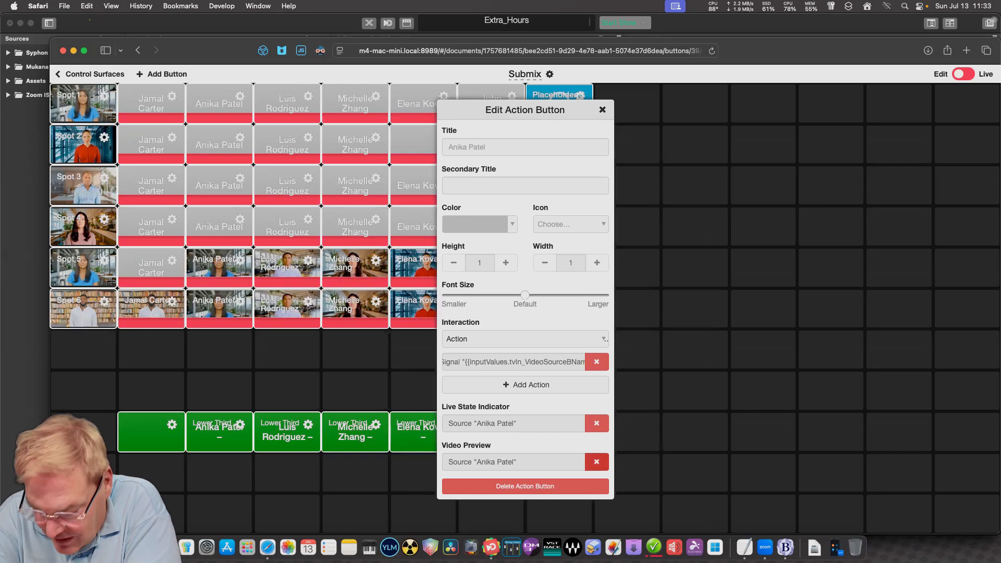
{"action": "left_click", "coordinate": [596, 462]}
{"action": "key", "text": "Escape"}
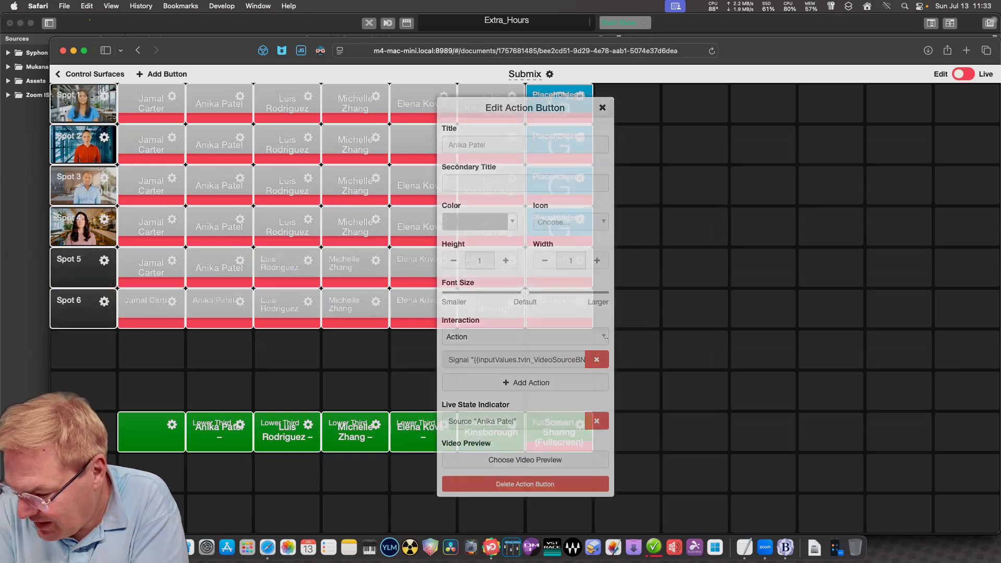
{"action": "left_click", "coordinate": [308, 260]}
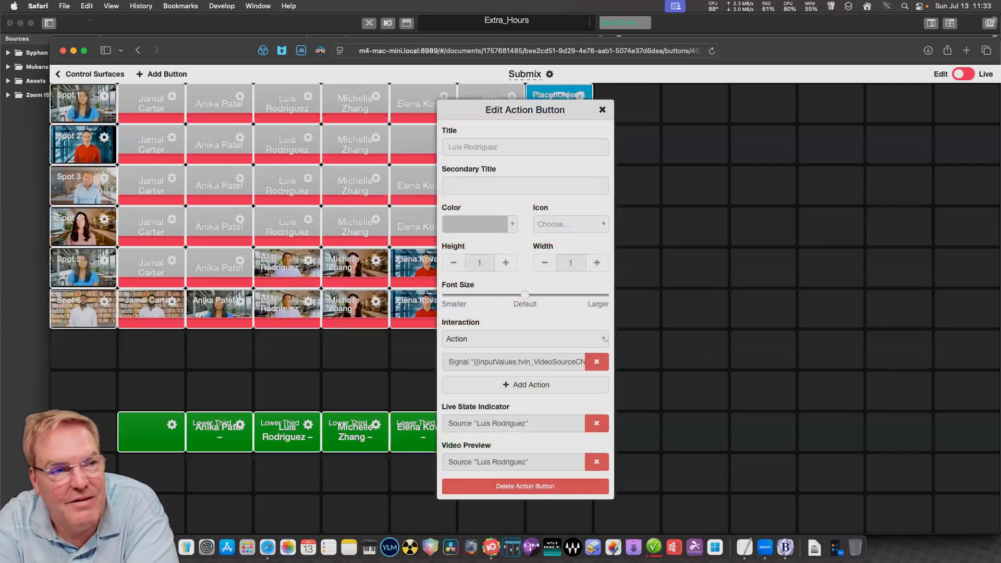
{"action": "left_click", "coordinate": [596, 462]}
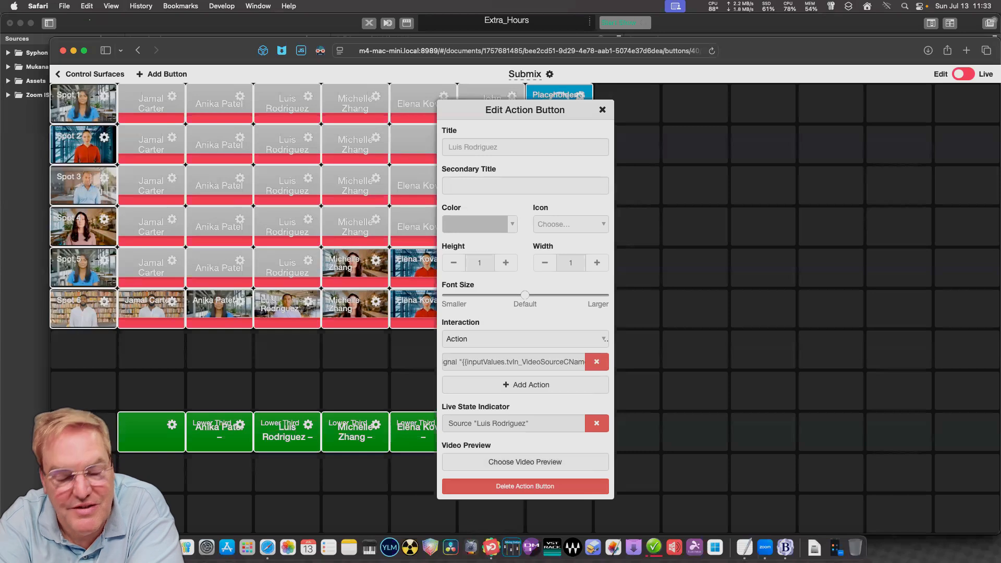
{"action": "key", "text": "Escape"}
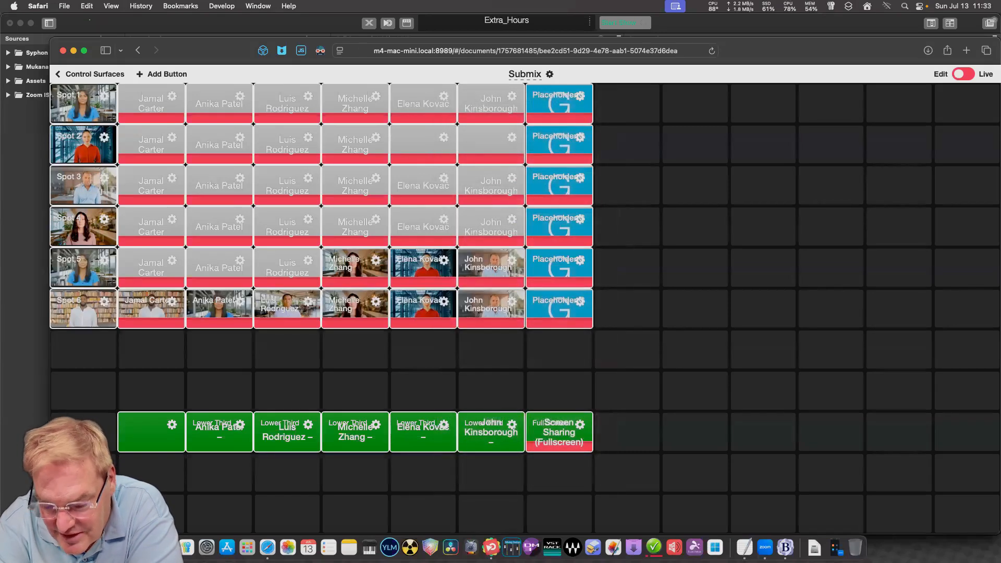
Remove the video preview from the fourth, fifth and sixth participants' buttons in the fifth row.
{"action": "left_click", "coordinate": [376, 260]}
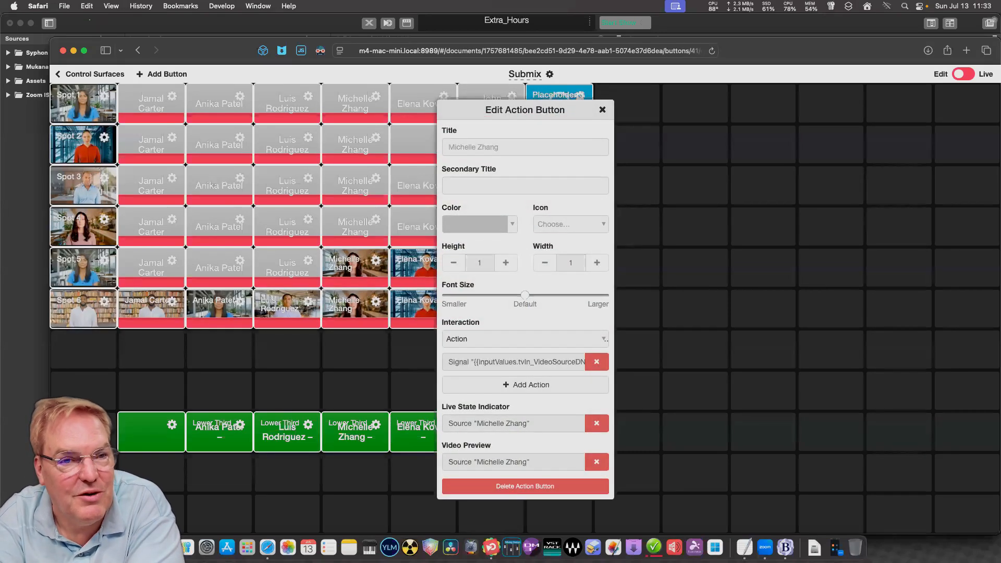
{"action": "left_click", "coordinate": [597, 462]}
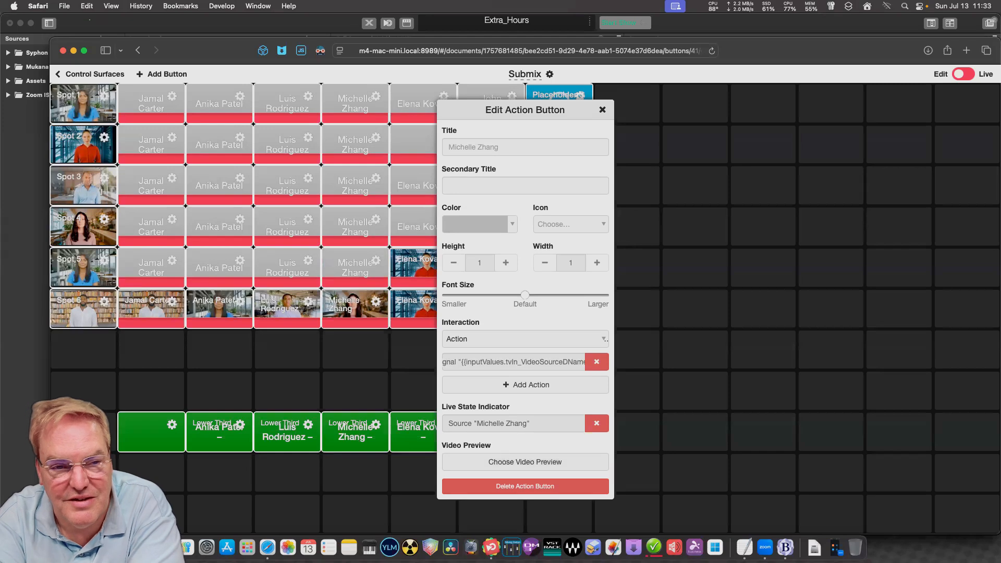
{"action": "key", "text": "Escape"}
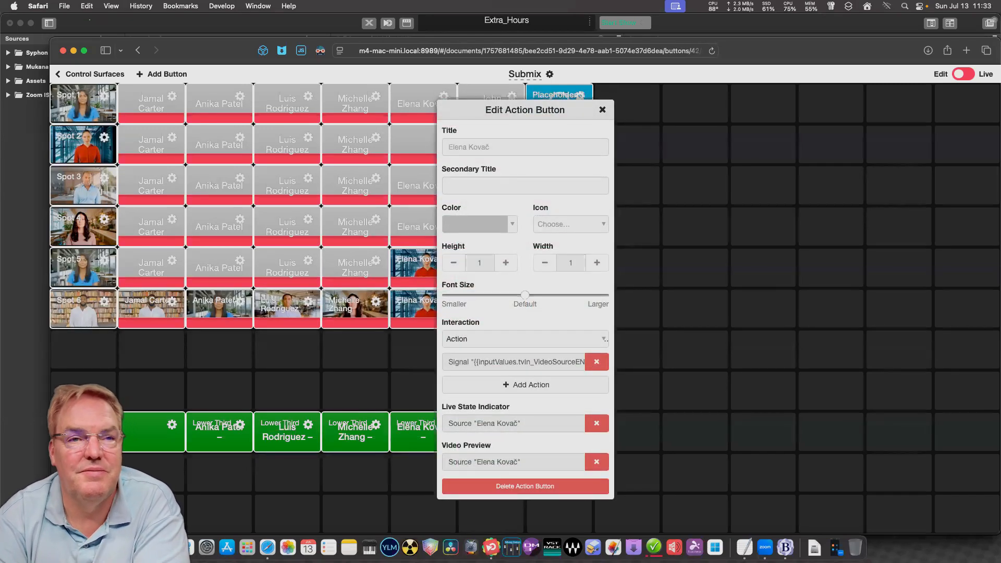
{"action": "left_click", "coordinate": [596, 461]}
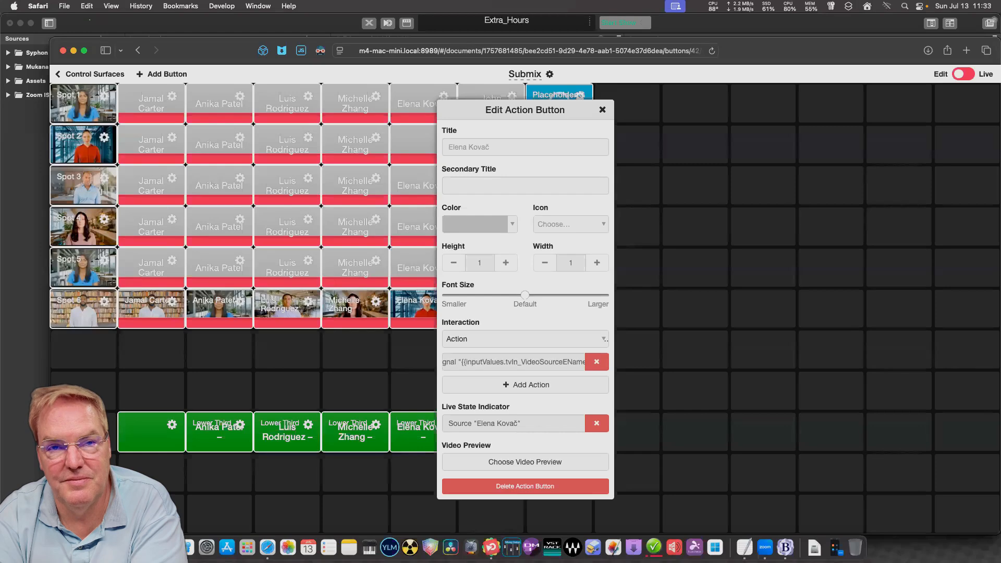
{"action": "key", "text": "Escape"}
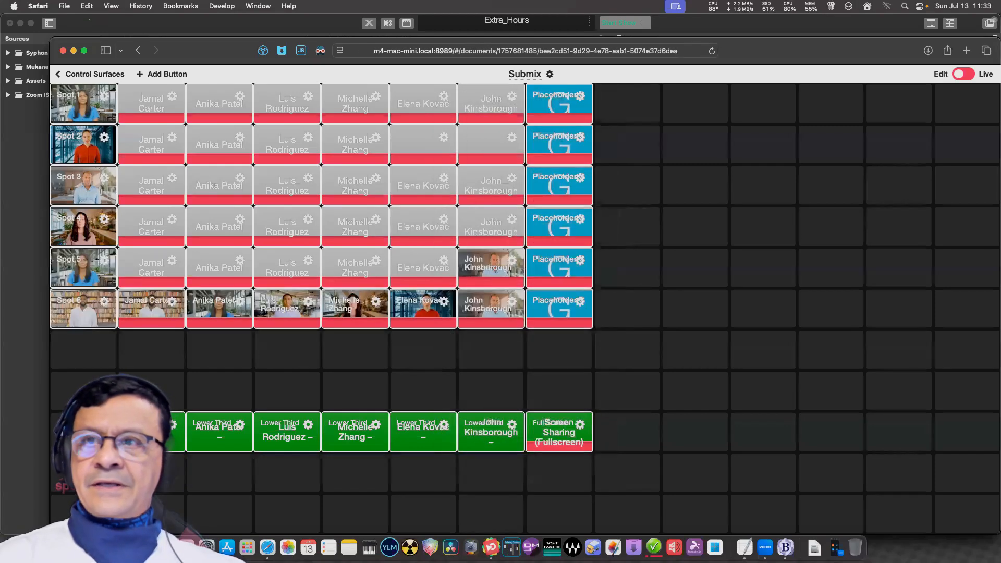
{"action": "left_click", "coordinate": [512, 260]}
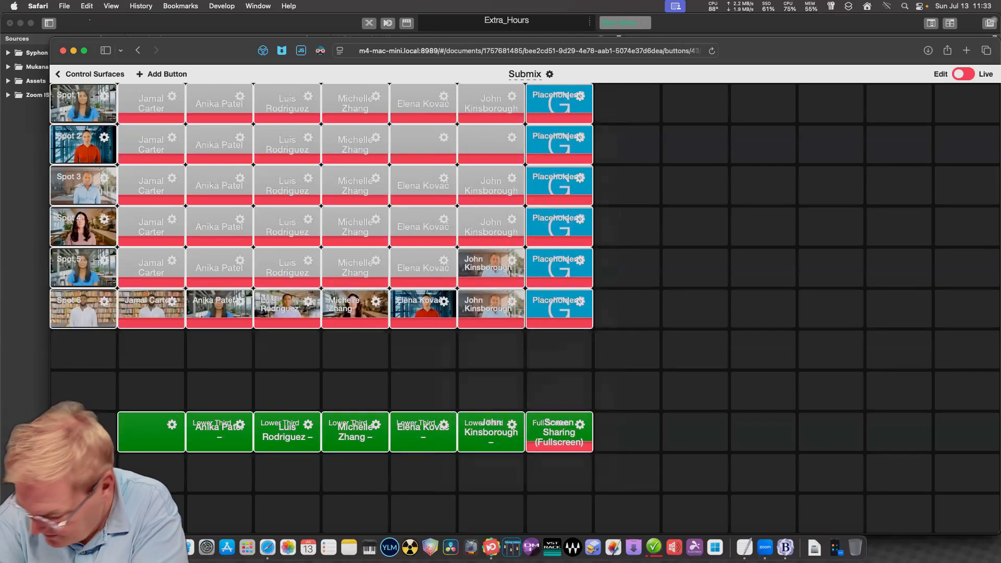
{"action": "left_click", "coordinate": [596, 461]}
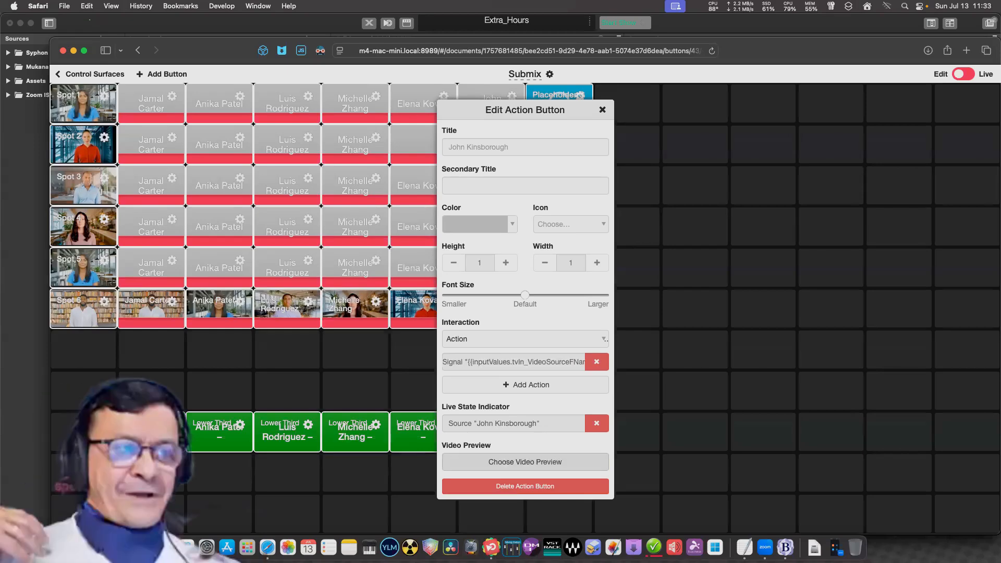
{"action": "key", "text": "Escape"}
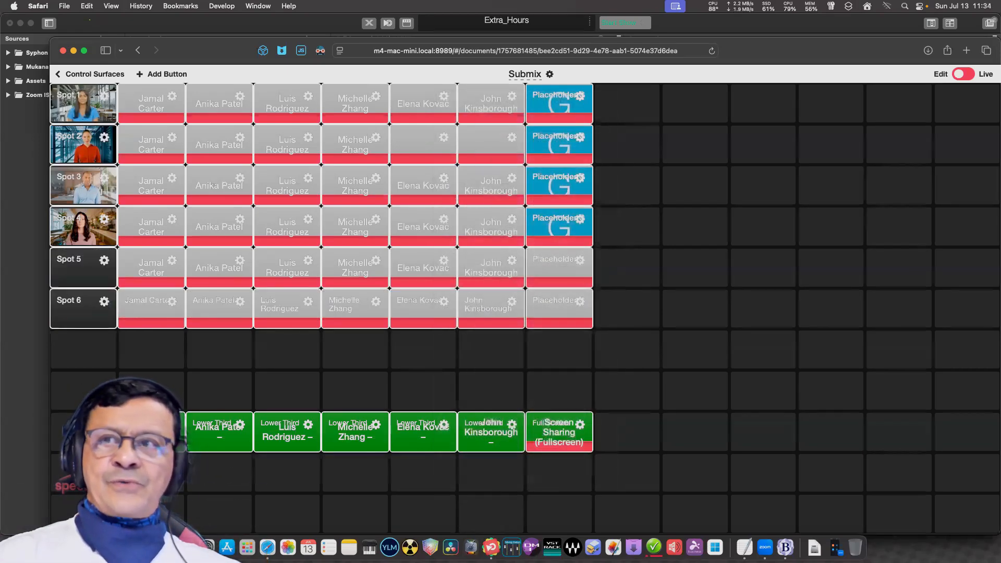
Remove the video preview from the first and second participants' buttons in the sixth row.
{"action": "left_click", "coordinate": [172, 301]}
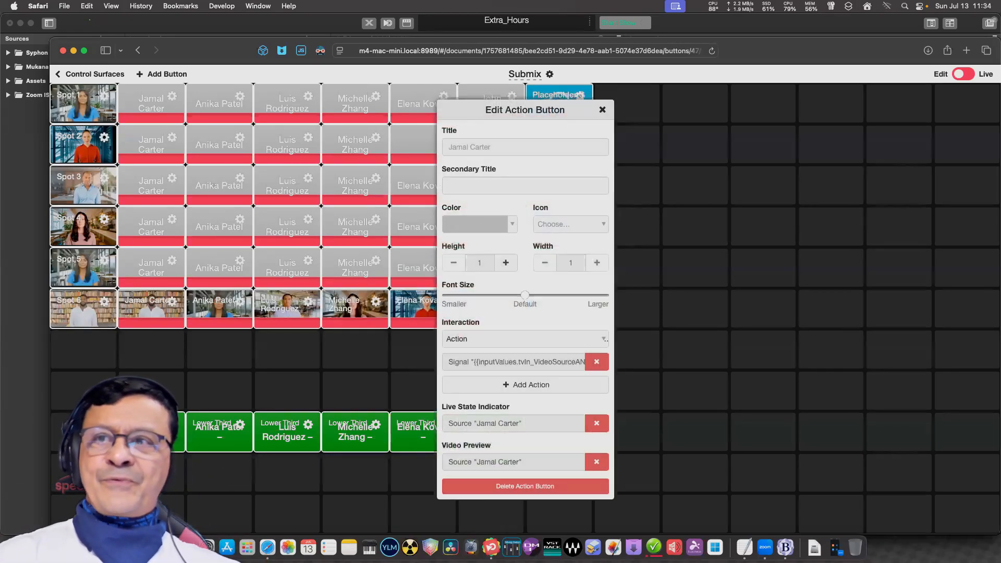
{"action": "left_click", "coordinate": [596, 461]}
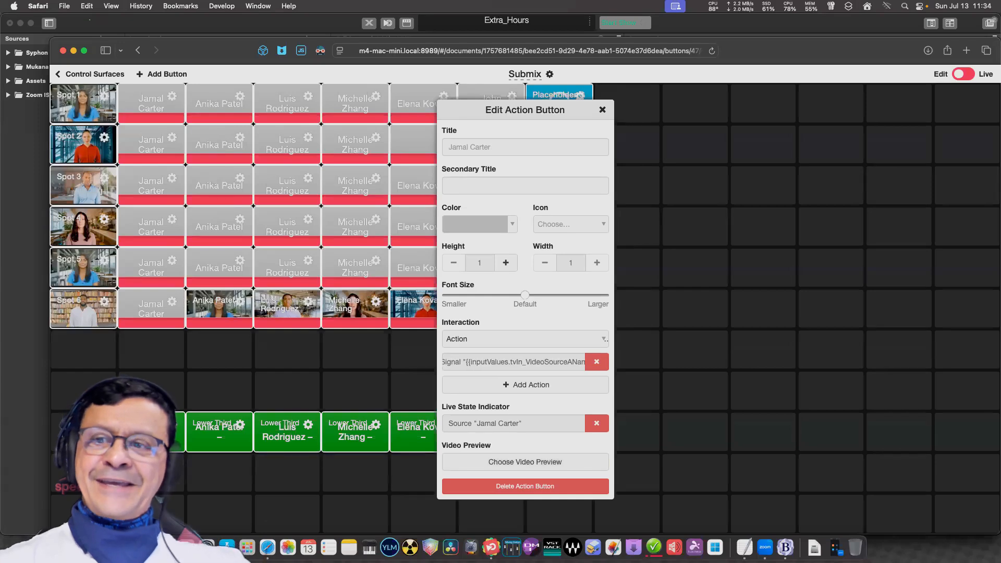
{"action": "key", "text": "Escape"}
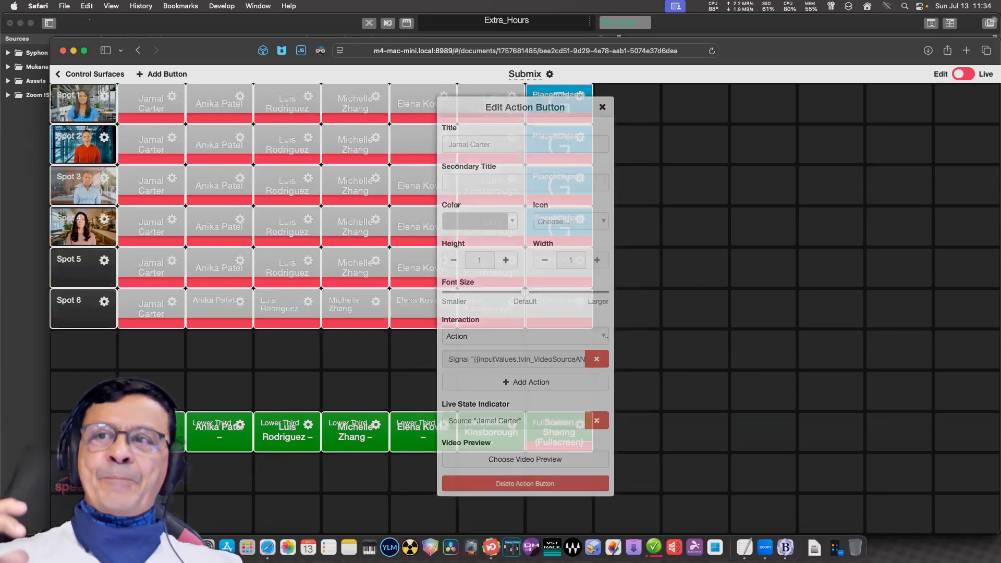
{"action": "left_click", "coordinate": [239, 301]}
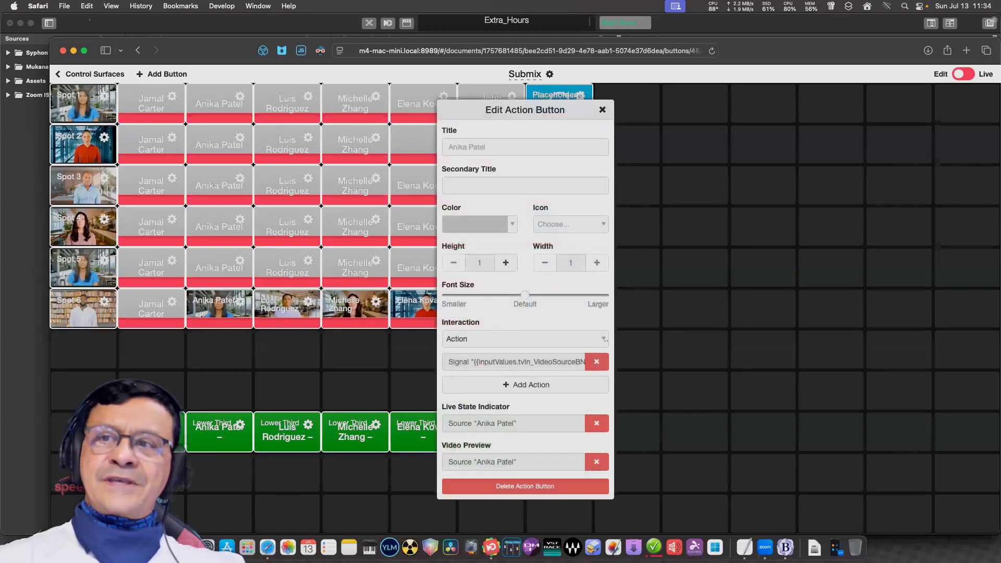
{"action": "left_click", "coordinate": [597, 461]}
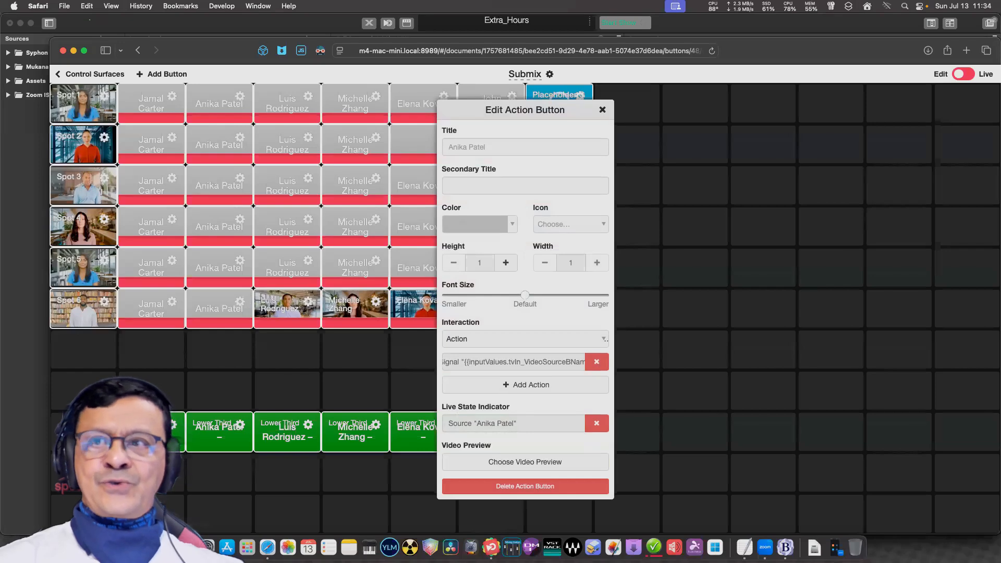
{"action": "key", "text": "Escape"}
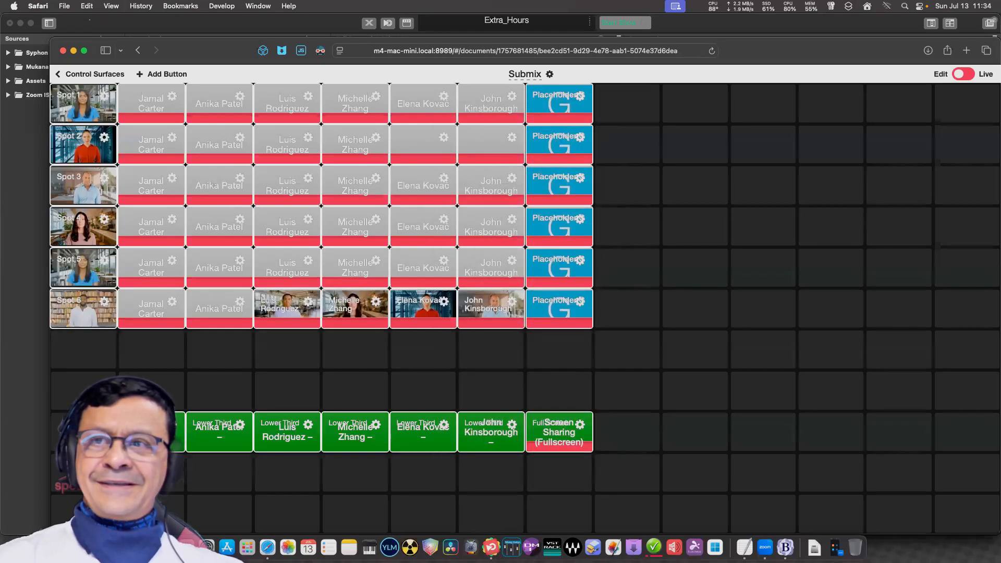
Remove the video preview from the third and fourth participants' buttons in the sixth row.
{"action": "left_click", "coordinate": [308, 302]}
{"action": "left_click", "coordinate": [596, 461]}
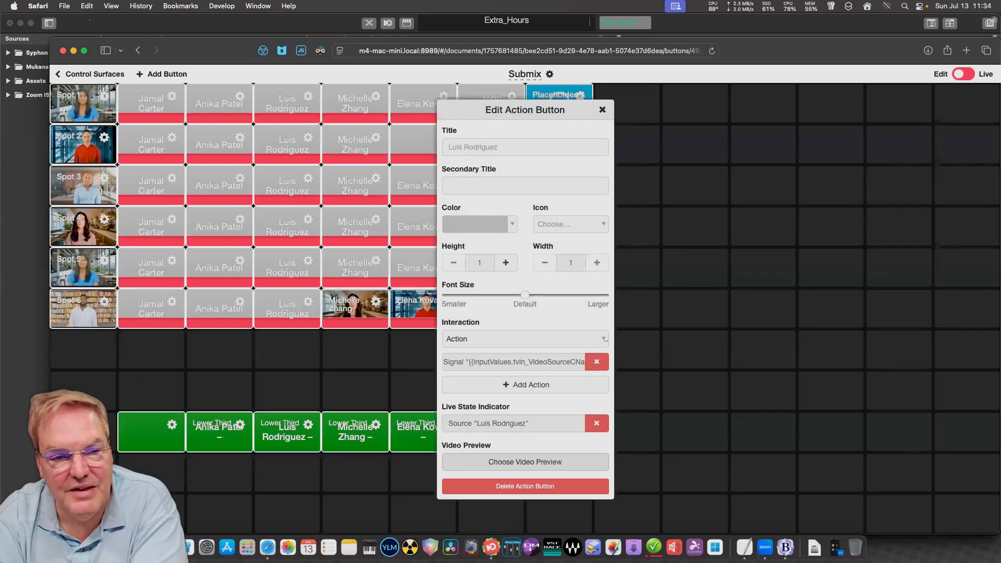
{"action": "key", "text": "Escape"}
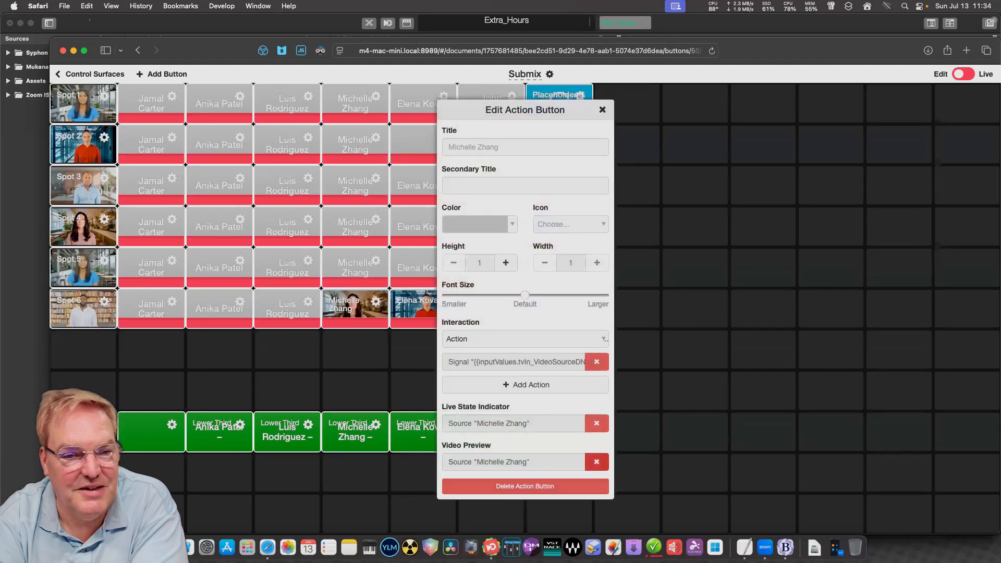
{"action": "left_click", "coordinate": [596, 461]}
{"action": "key", "text": "Escape"}
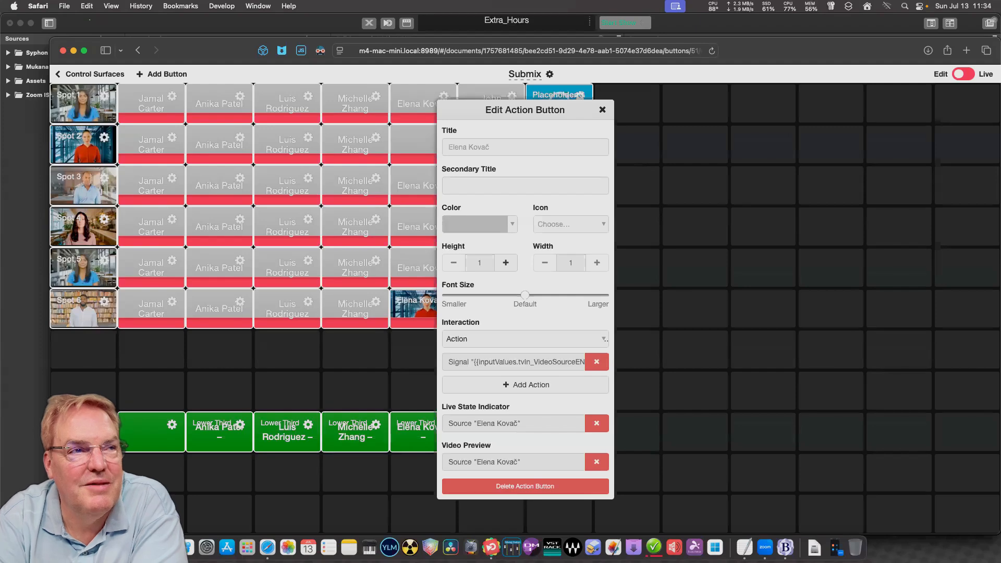
Remove the video preview from the fifth and sixth participants' buttons in the sixth row.
{"action": "left_click", "coordinate": [596, 462]}
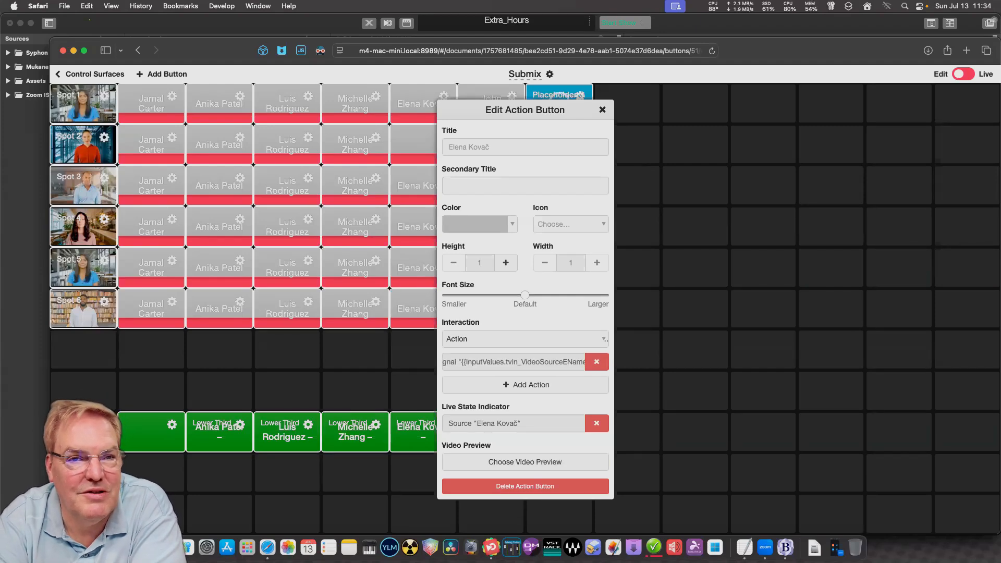
{"action": "key", "text": "Escape"}
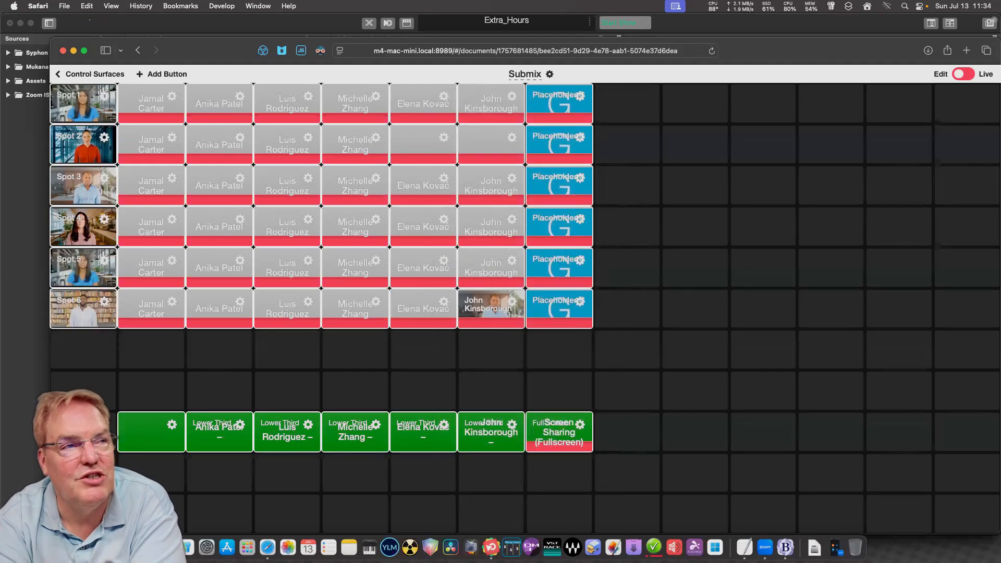
{"action": "left_click", "coordinate": [512, 301]}
{"action": "left_click", "coordinate": [597, 461]}
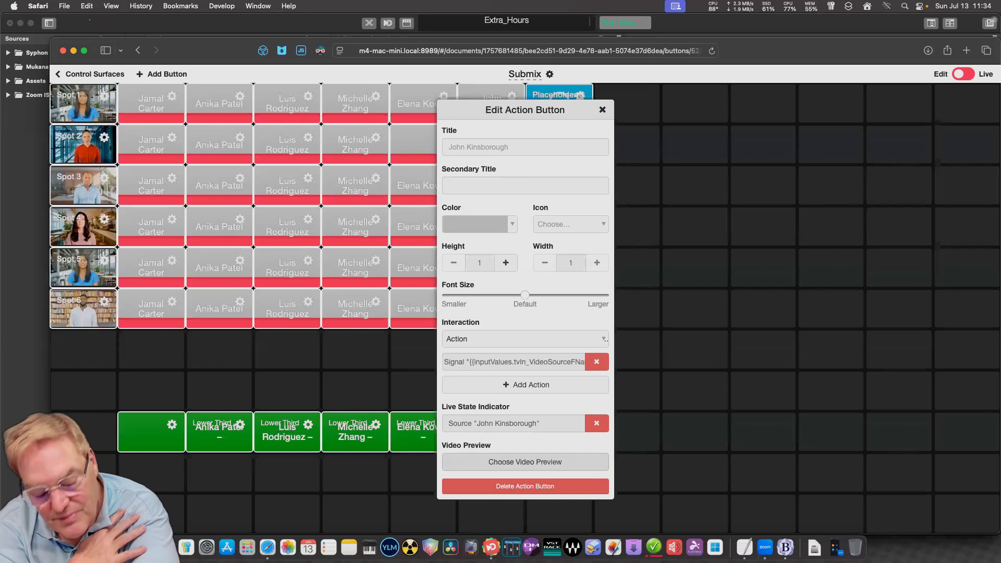
{"action": "key", "text": "Escape"}
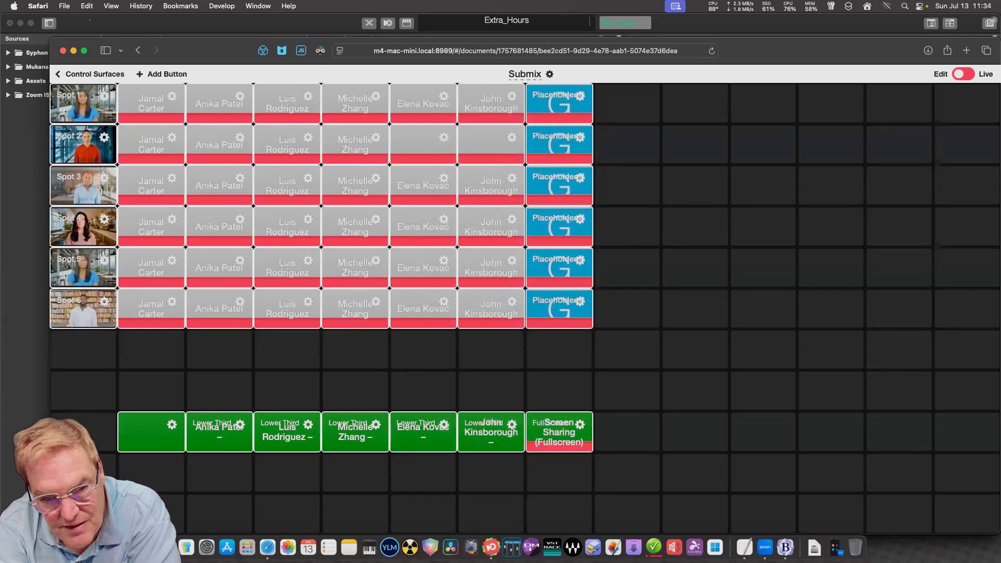
Preview the Submix surface in Live mode and, back in Edit mode, inspect the settings of the untitled green button.
{"action": "left_click", "coordinate": [963, 73]}
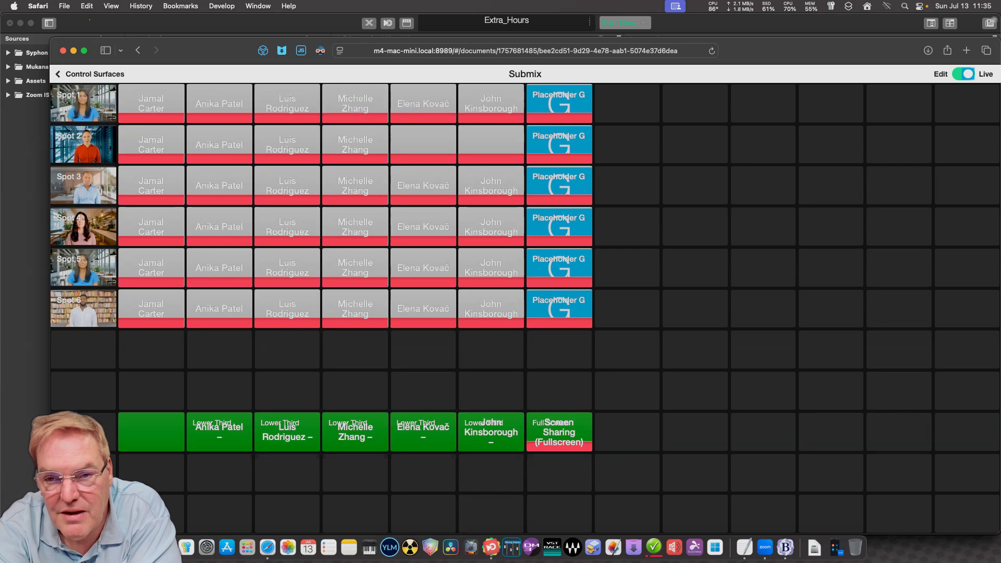
{"action": "left_click", "coordinate": [962, 74]}
{"action": "left_click", "coordinate": [203, 74]}
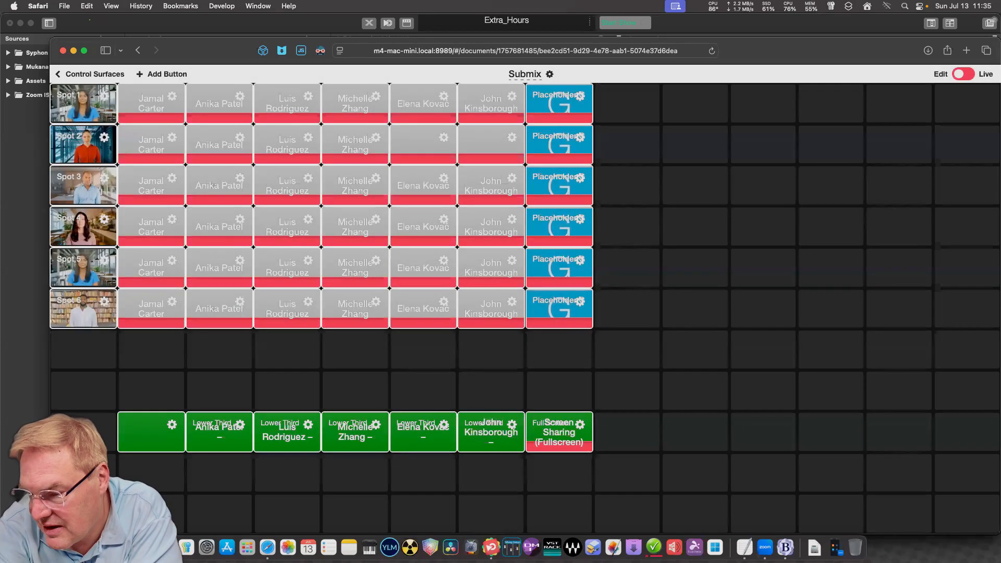
{"action": "left_click", "coordinate": [171, 425]}
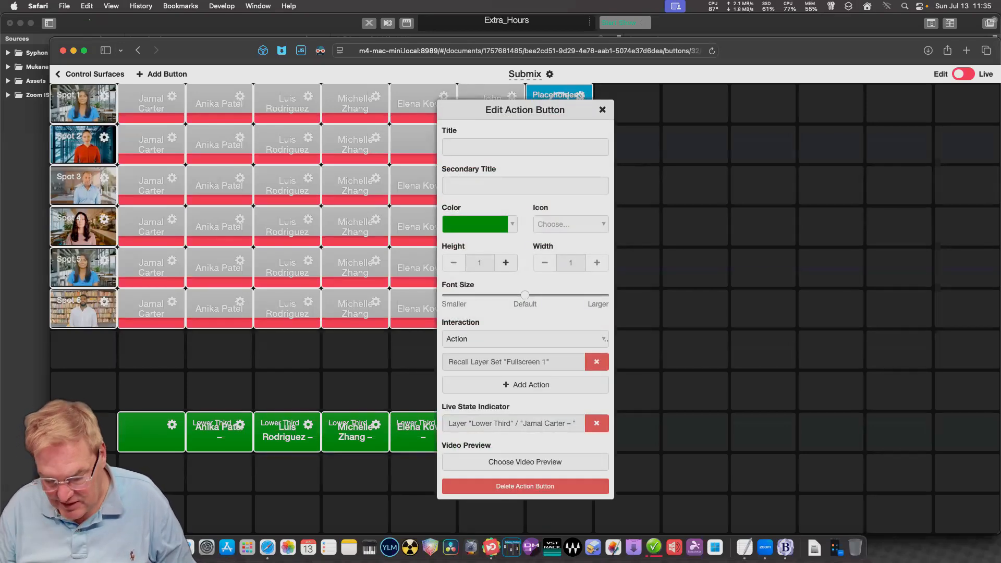
{"action": "key", "text": "Escape"}
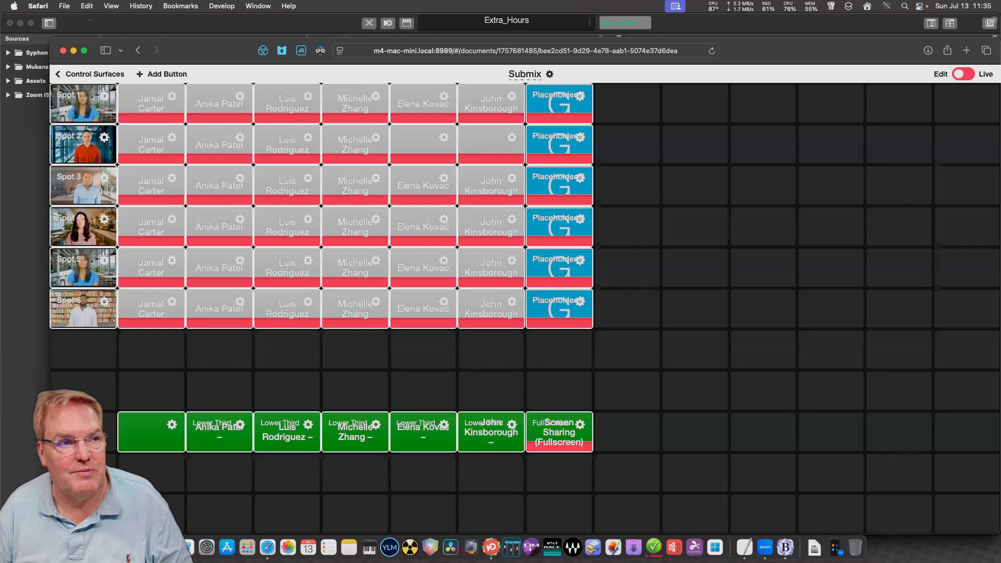
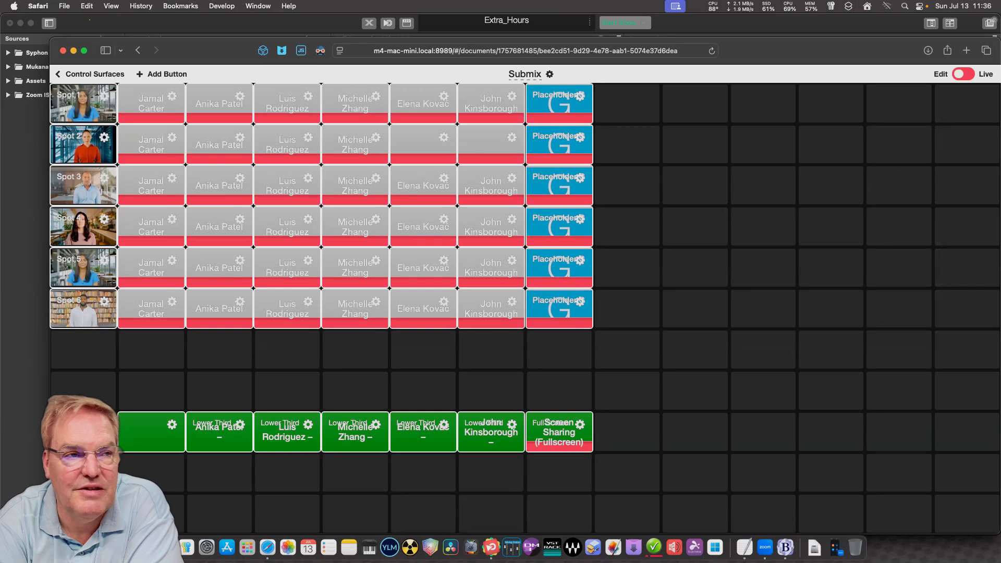
Examine the layer sets of Extra_Hours among the Submix button templates, close the templates and switch to mimoLive.
{"action": "left_click", "coordinate": [162, 73]}
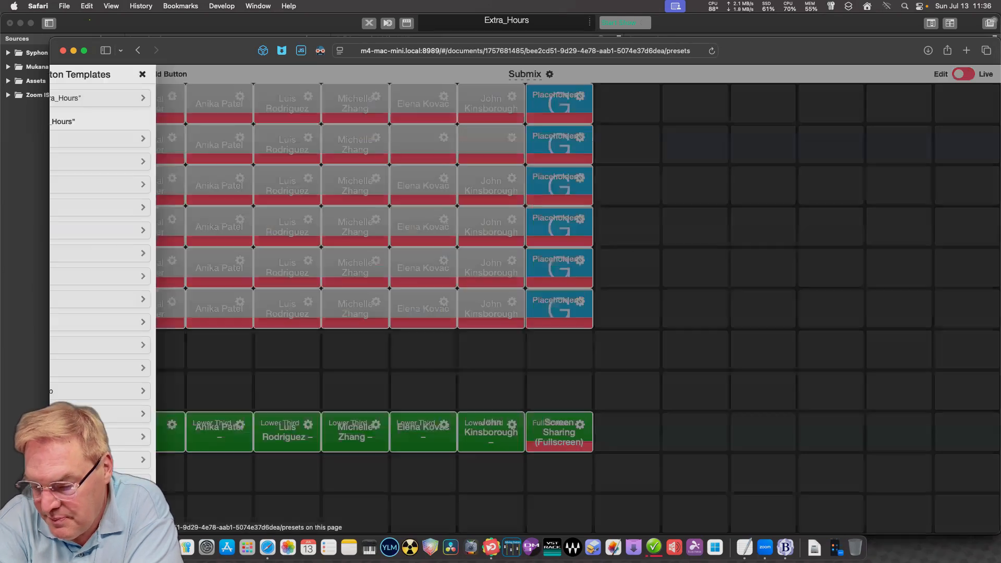
{"action": "scroll", "coordinate": [133, 297], "scroll_direction": "down", "scroll_amount": 20}
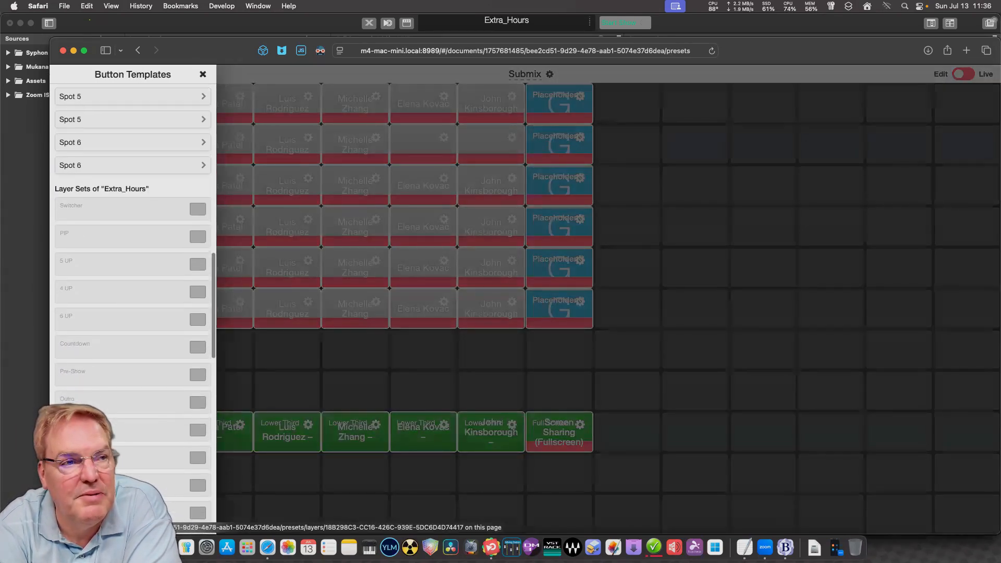
{"action": "scroll", "coordinate": [133, 297], "scroll_direction": "up", "scroll_amount": 10}
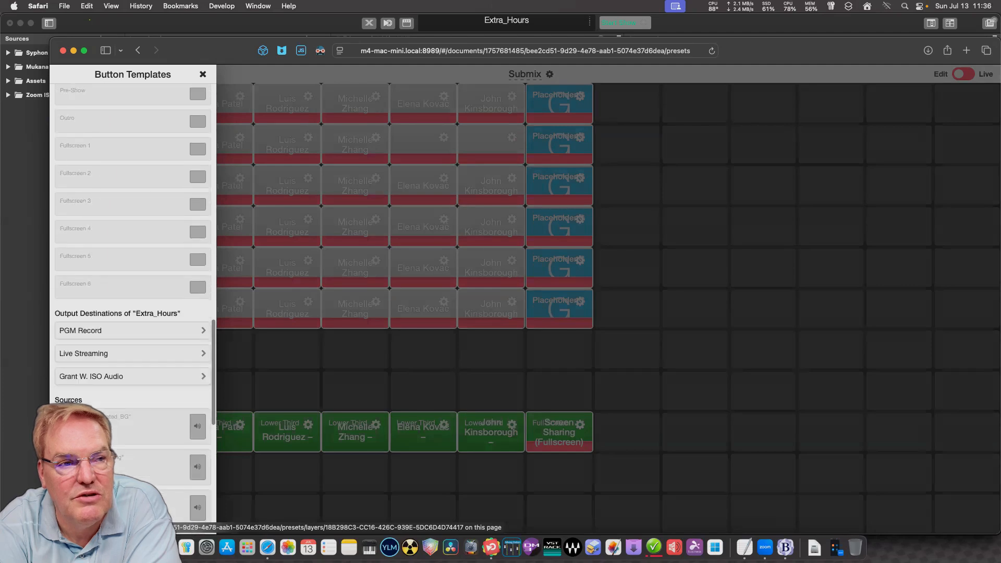
{"action": "scroll", "coordinate": [133, 297], "scroll_direction": "up", "scroll_amount": 4}
{"action": "scroll", "coordinate": [133, 297], "scroll_direction": "down", "scroll_amount": 6}
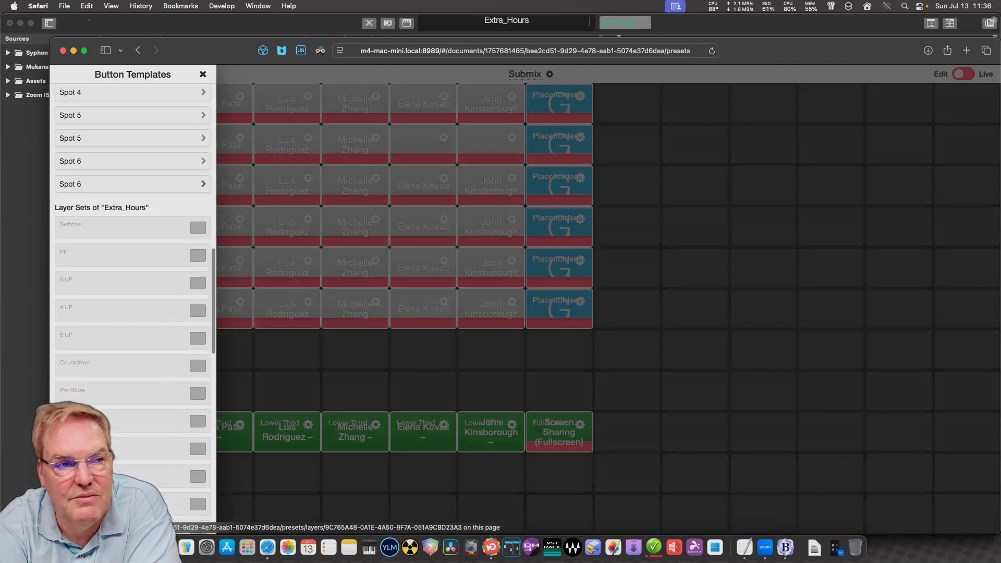
{"action": "scroll", "coordinate": [133, 297], "scroll_direction": "down", "scroll_amount": 1}
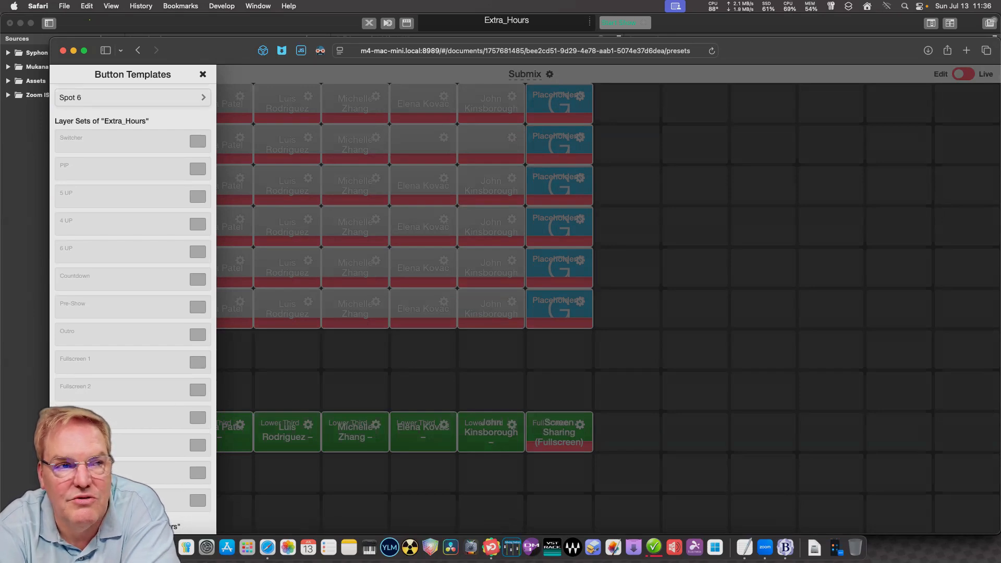
{"action": "key", "text": "Escape"}
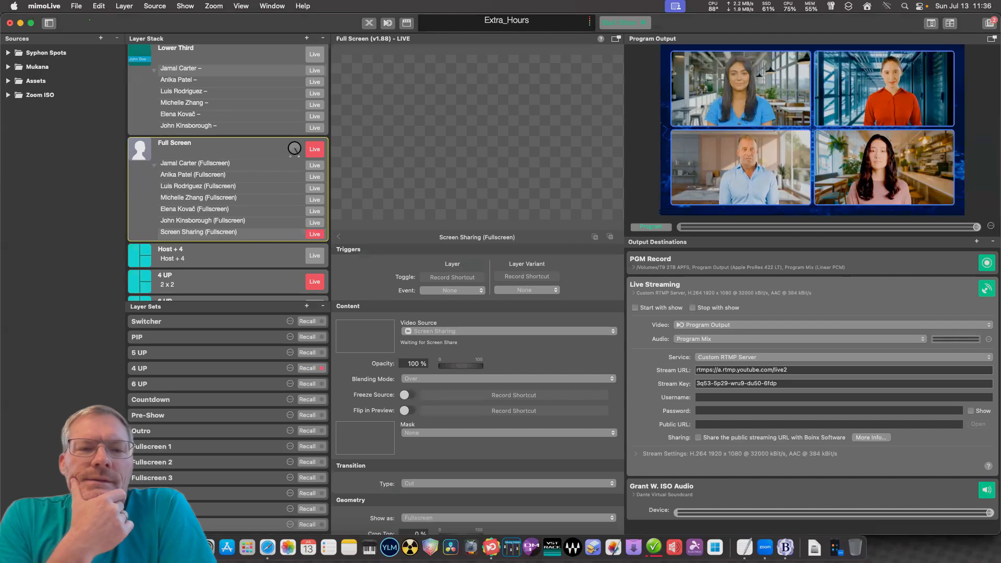
Collapse and re-expand the variant lists of the Lower Third and Full Screen layers.
{"action": "scroll", "coordinate": [228, 172], "scroll_direction": "up", "scroll_amount": 3}
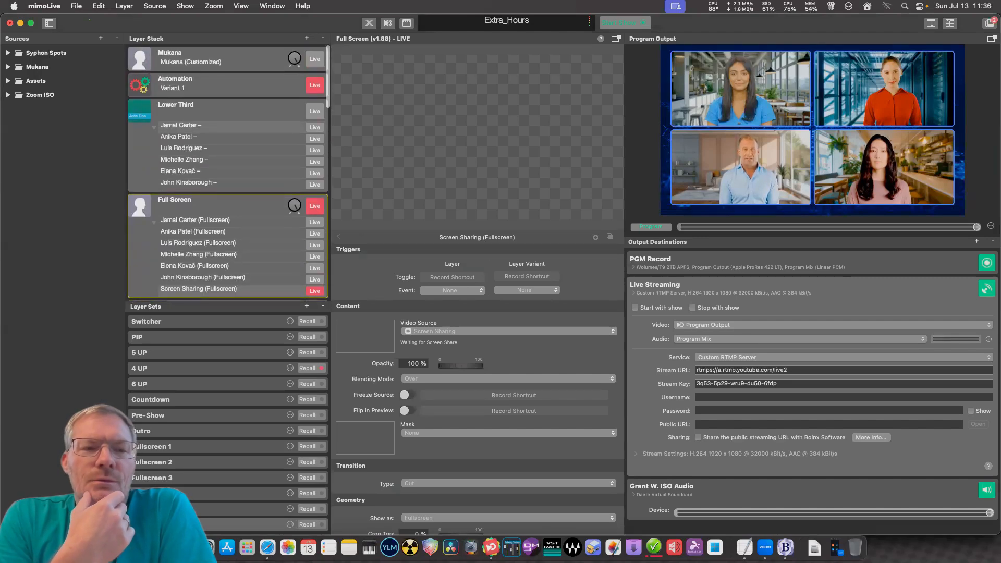
{"action": "left_click", "coordinate": [154, 127]}
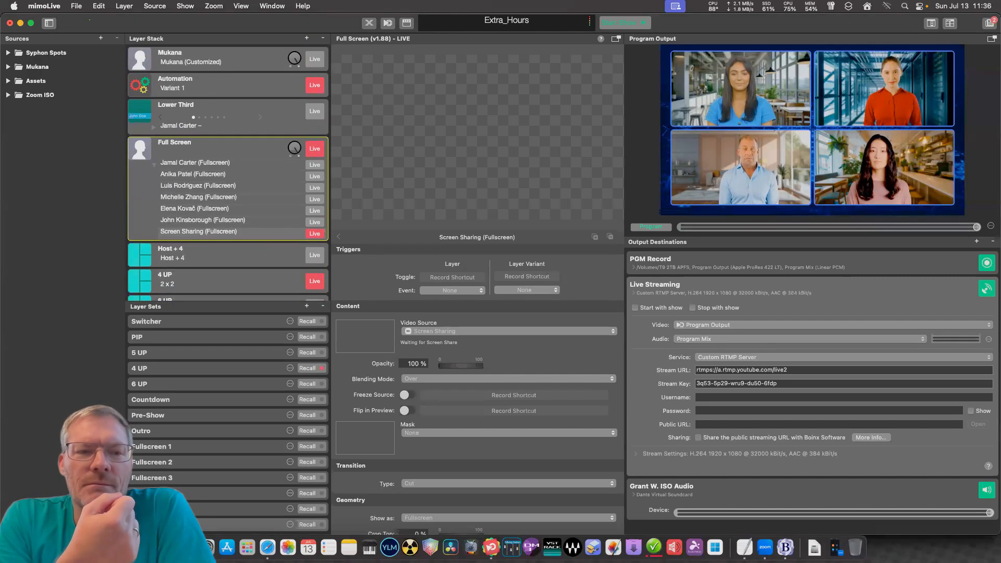
{"action": "left_click", "coordinate": [154, 164]}
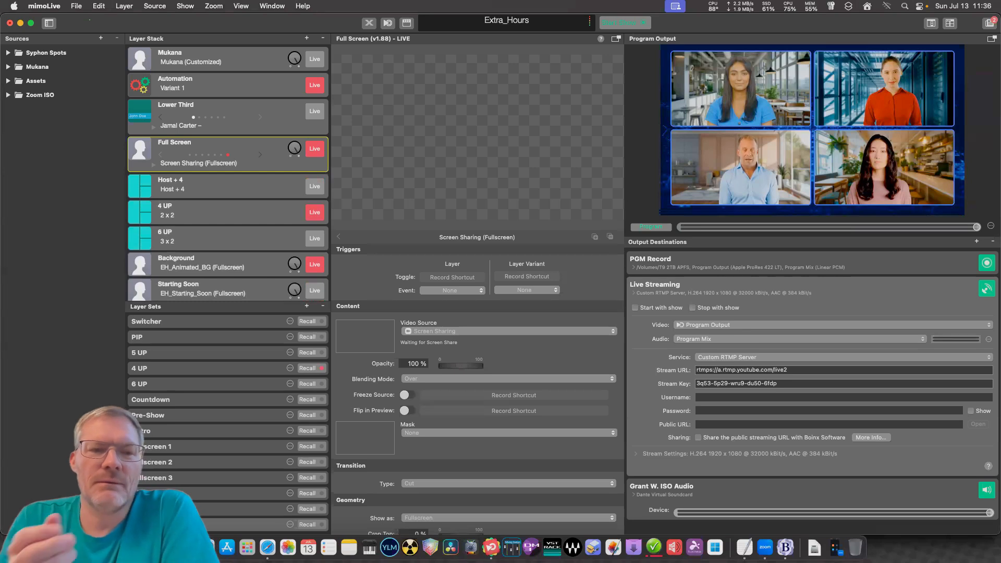
{"action": "left_click", "coordinate": [153, 164]}
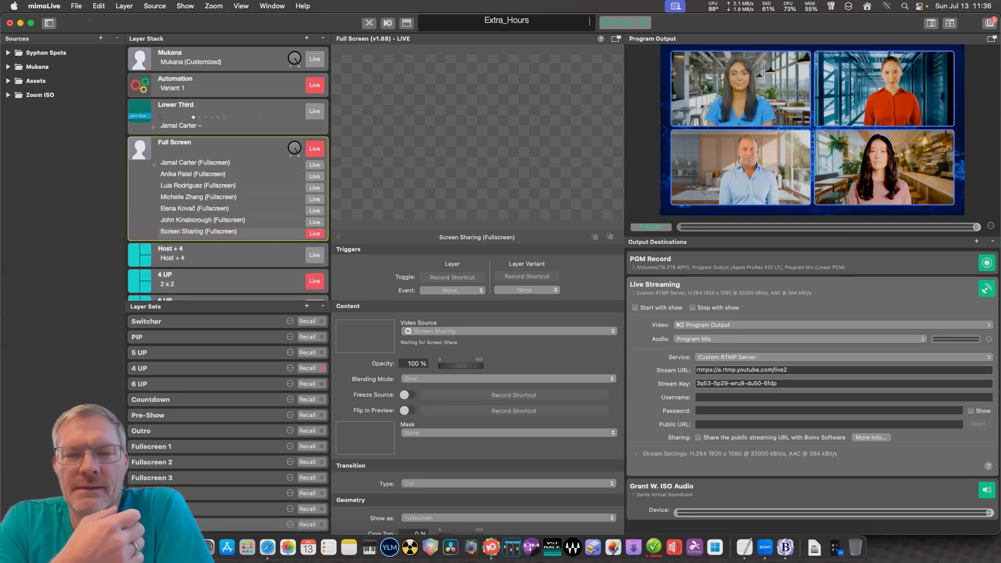
{"action": "left_click", "coordinate": [154, 127]}
{"action": "scroll", "coordinate": [227, 172], "scroll_direction": "down", "scroll_amount": 10}
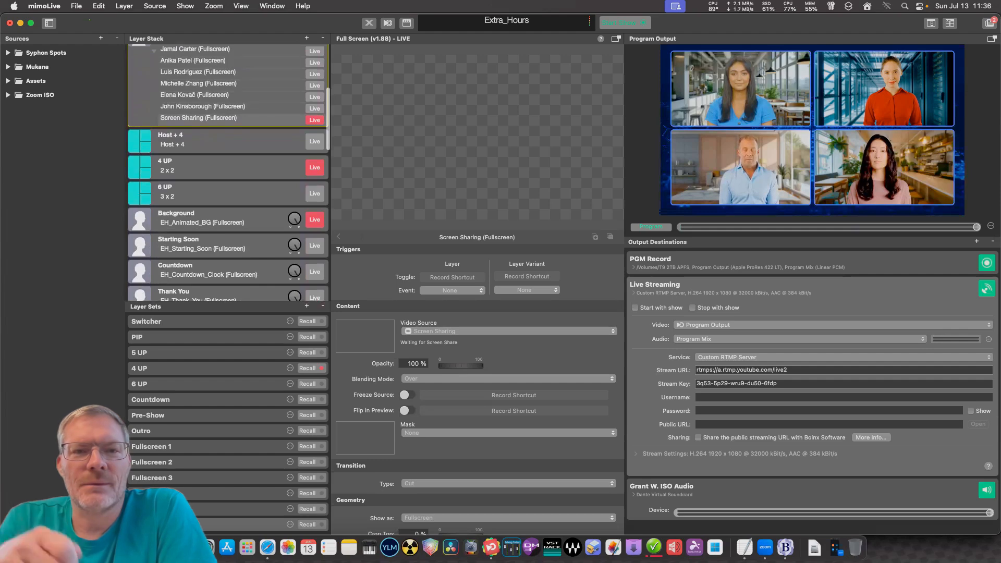
Search the layer library for split and insert a Split Screen layer directly above Host + 4 in the layer stack.
{"action": "left_click", "coordinate": [219, 139]}
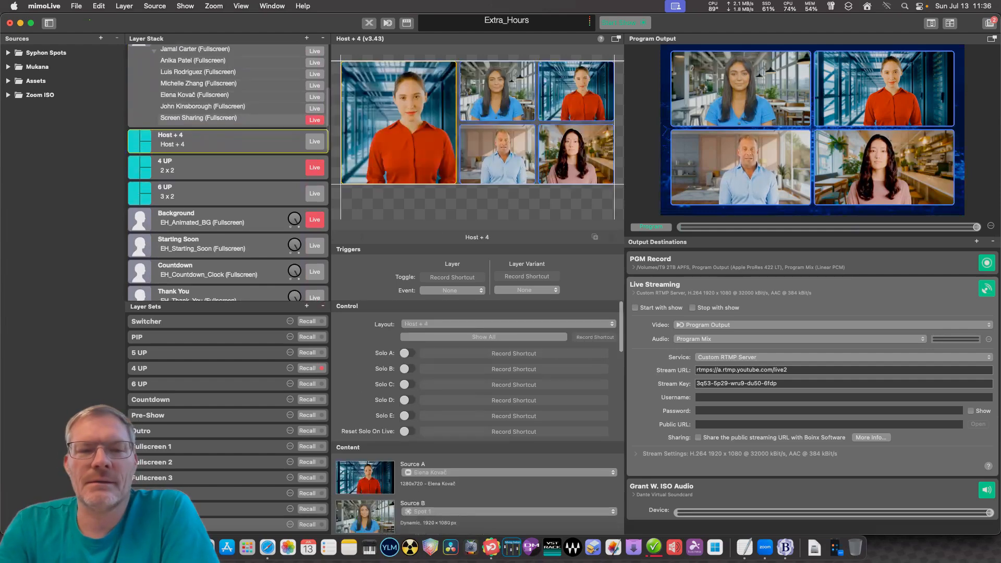
{"action": "left_click", "coordinate": [307, 38]}
{"action": "type", "text": "pla"}
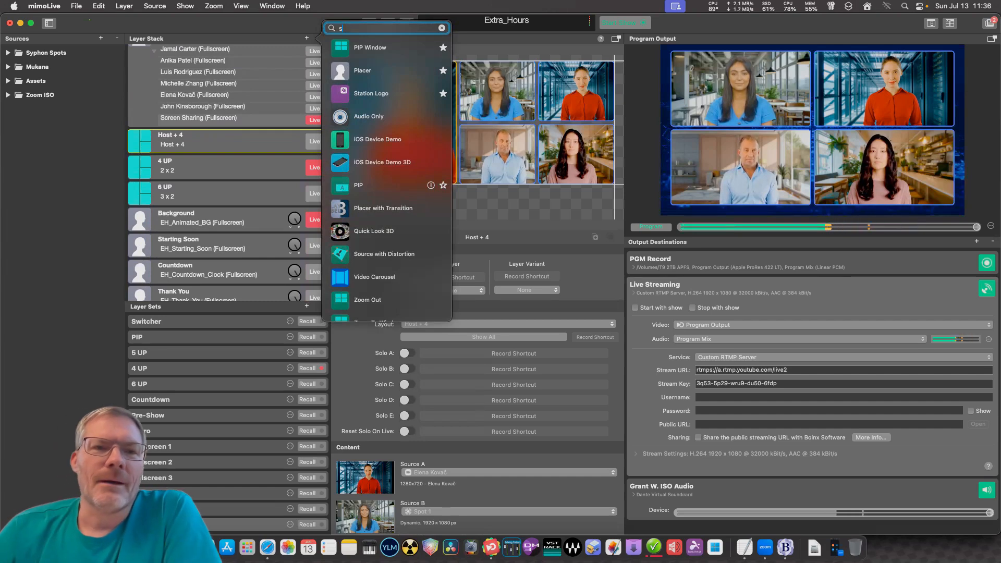
{"action": "type", "text": "slit"}
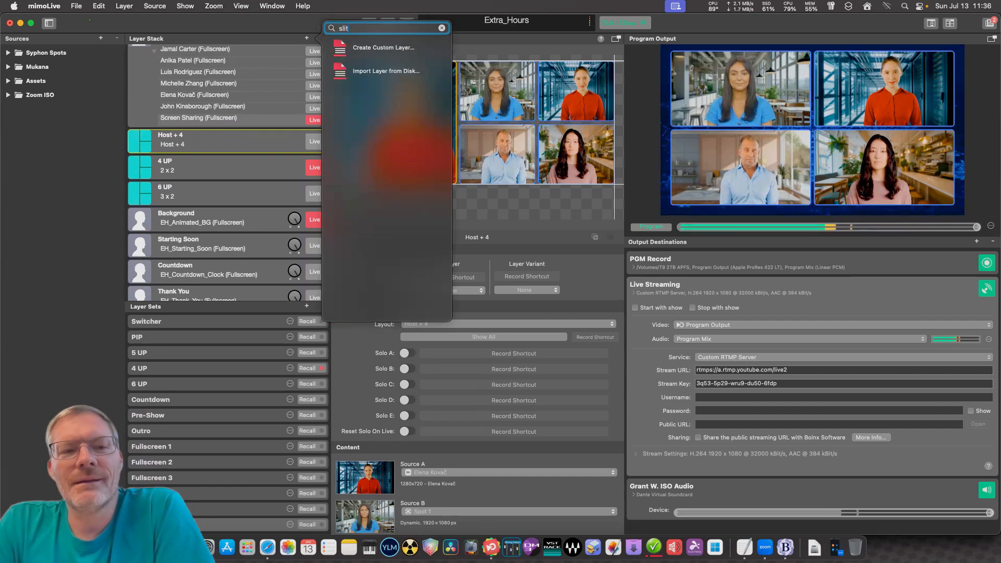
{"action": "key", "text": "Escape"}
{"action": "type", "text": "split"}
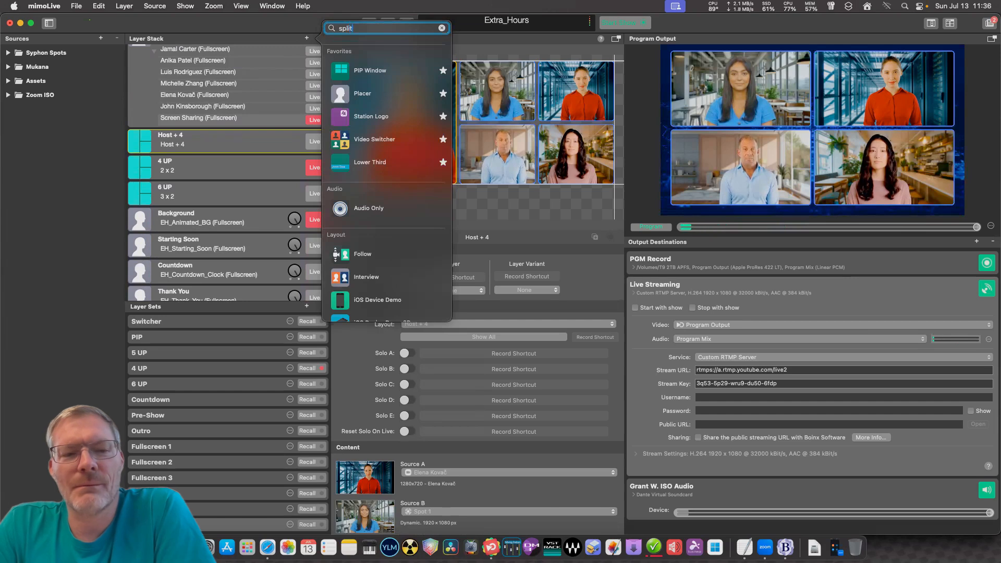
{"action": "left_click_drag", "start_coordinate": [364, 48], "coordinate": [156, 143]}
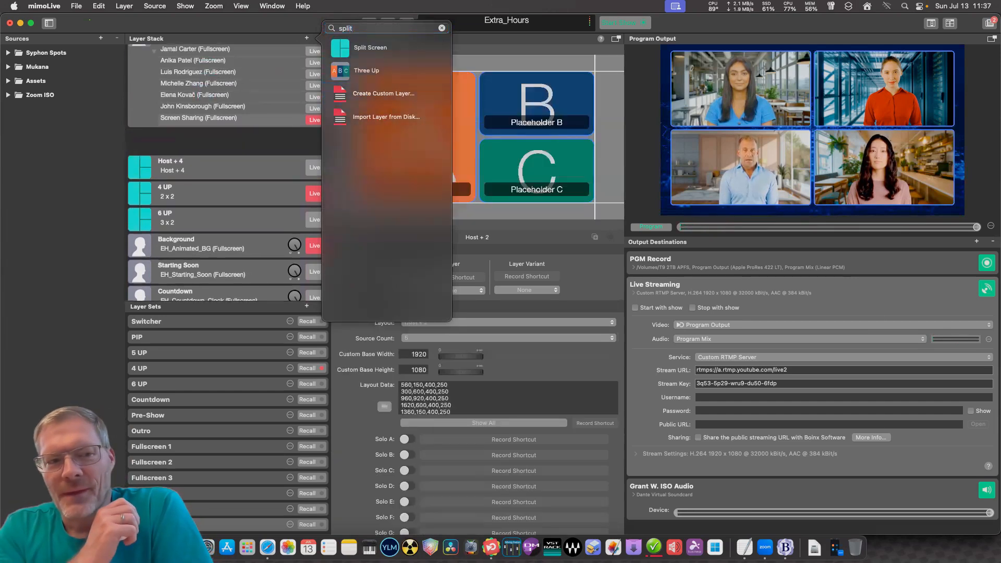
Rename the new Split Screen layer 2 UP and set its layout to 2 x 1.
{"action": "double_click", "coordinate": [172, 136]}
{"action": "type", "text": "2"}
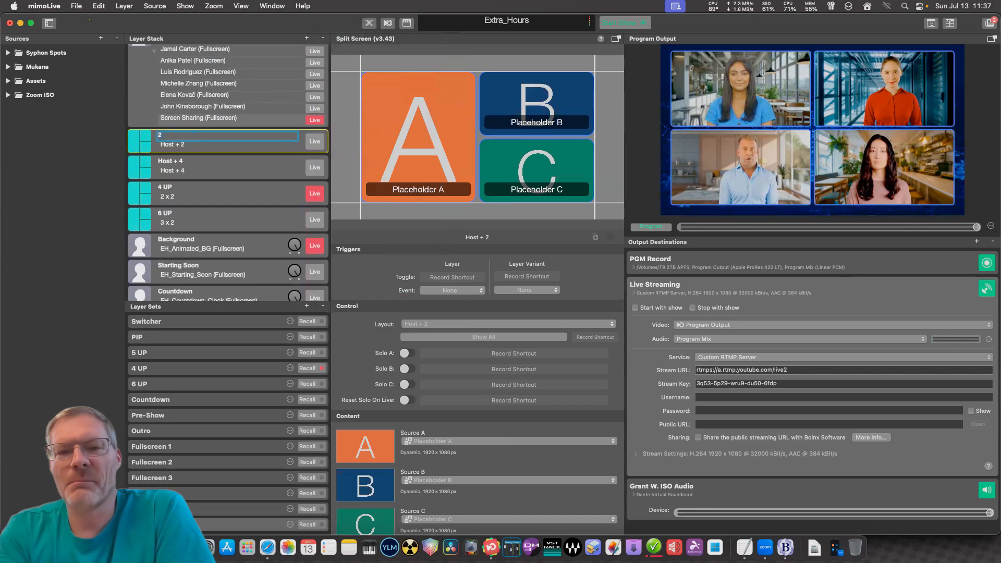
{"action": "type", "text": " UP"}
{"action": "key", "text": "Return"}
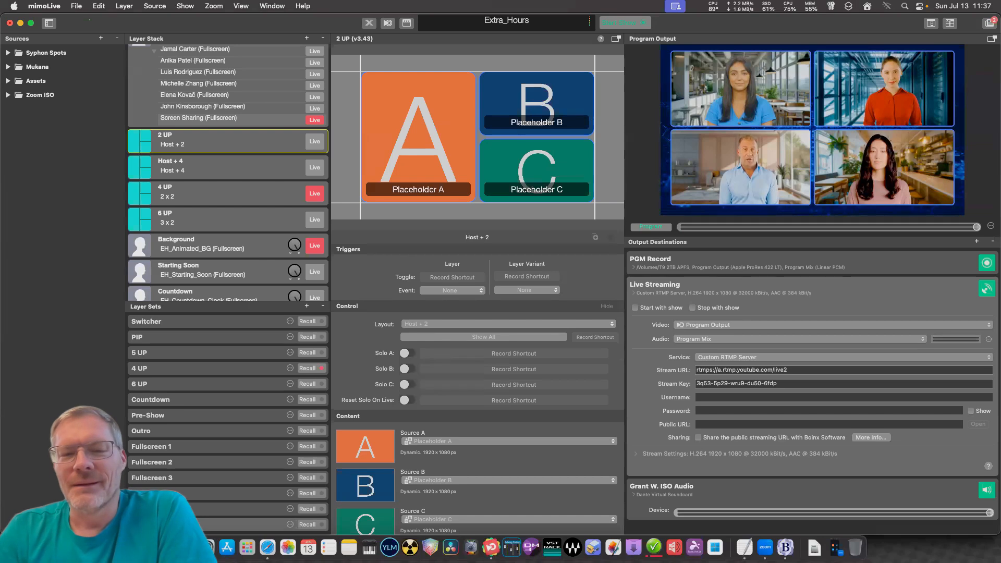
{"action": "left_click", "coordinate": [508, 323]}
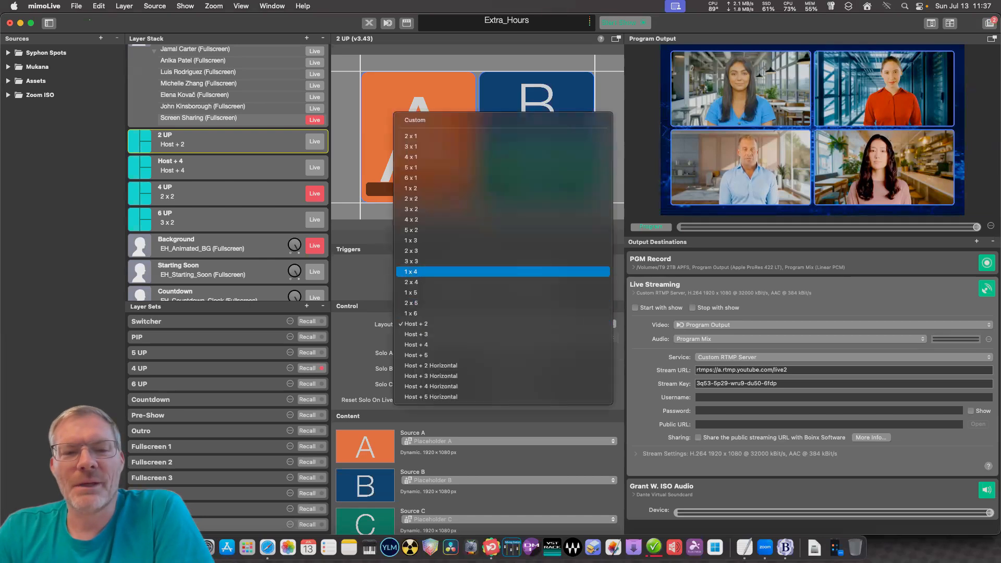
{"action": "key", "text": "Return"}
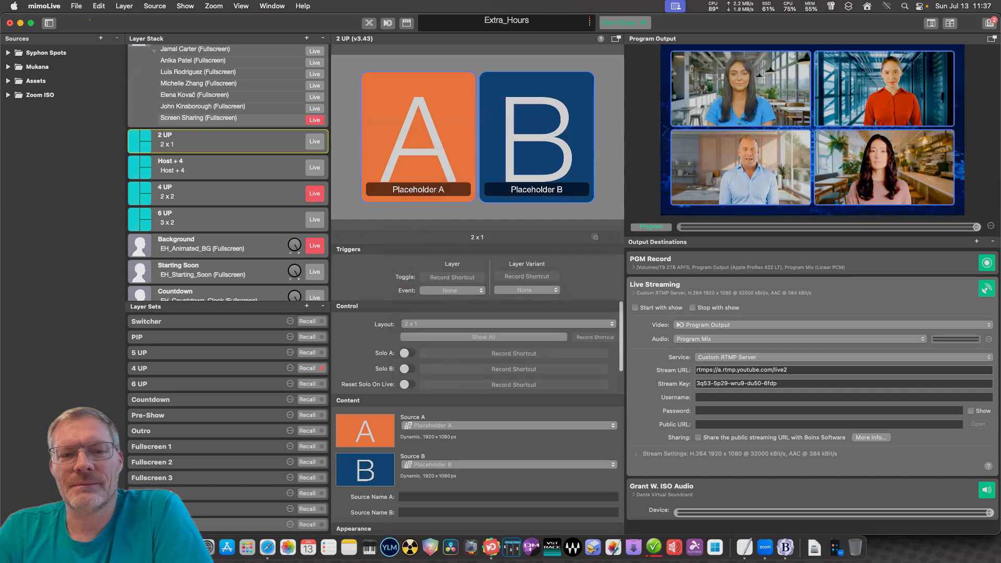
Set the 2 UP layer's Source A to Spot 1 and Source B to Spot 2.
{"action": "scroll", "coordinate": [477, 417], "scroll_direction": "down", "scroll_amount": 4}
{"action": "left_click", "coordinate": [508, 337]}
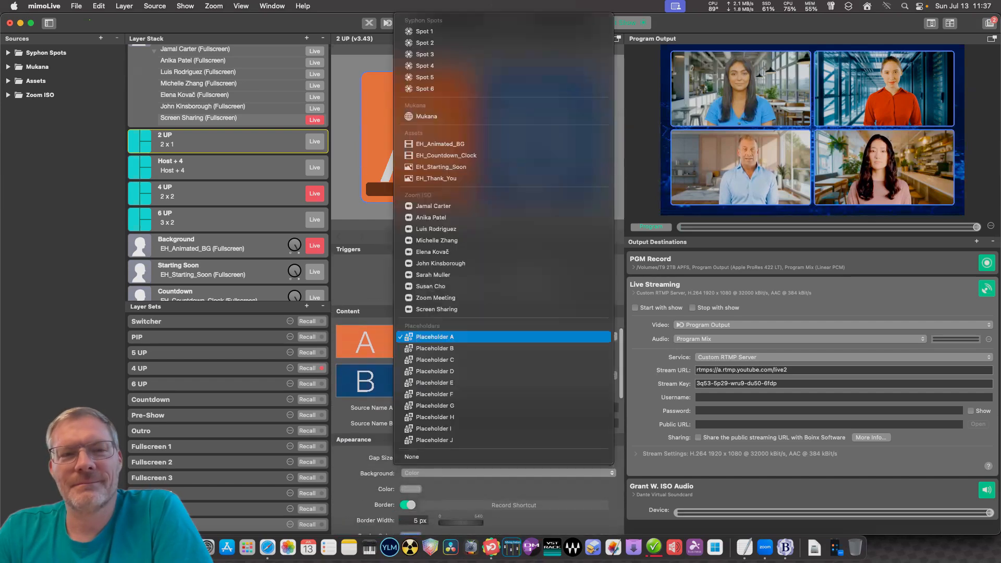
{"action": "left_click", "coordinate": [433, 31]}
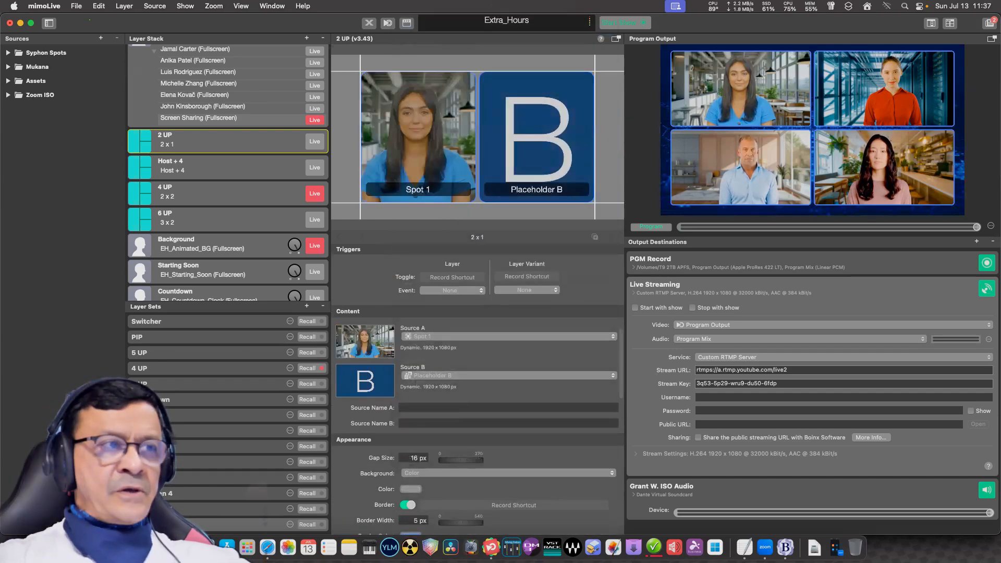
{"action": "left_click", "coordinate": [508, 376]}
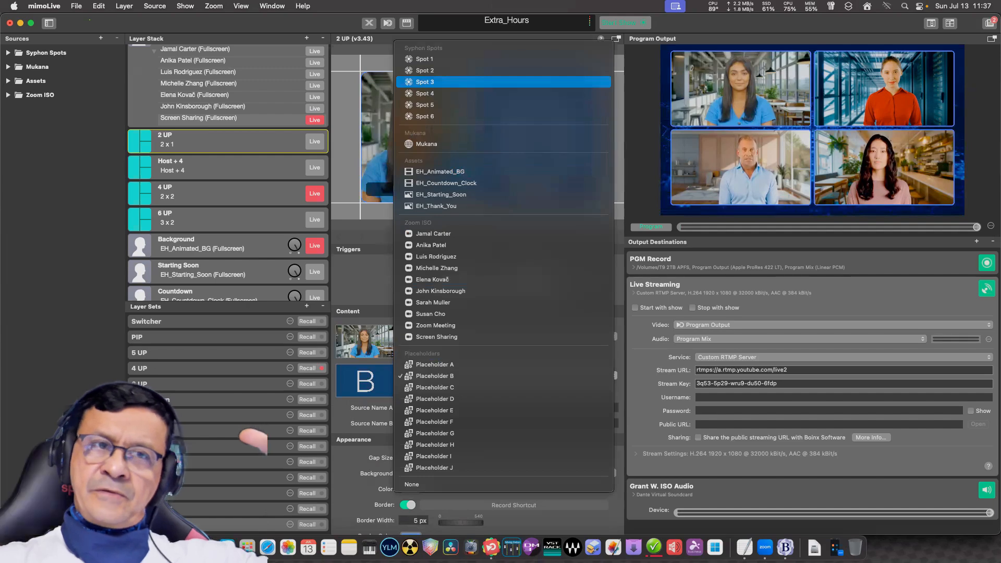
{"action": "key", "text": "Up"}
{"action": "key", "text": "Return"}
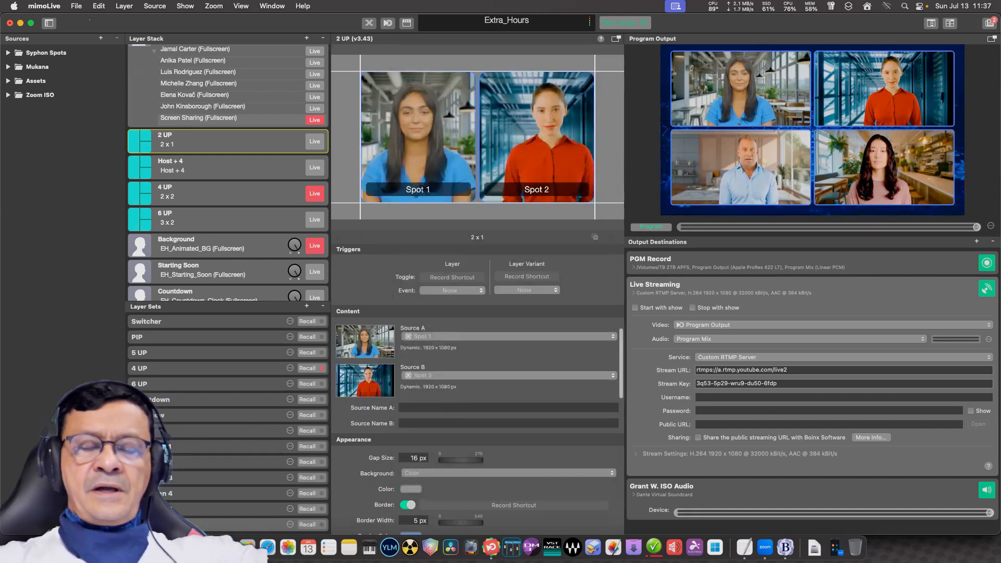
Compare the settings and previews of the Host + 4, 6 UP and 2 UP layers.
{"action": "left_click", "coordinate": [224, 166]}
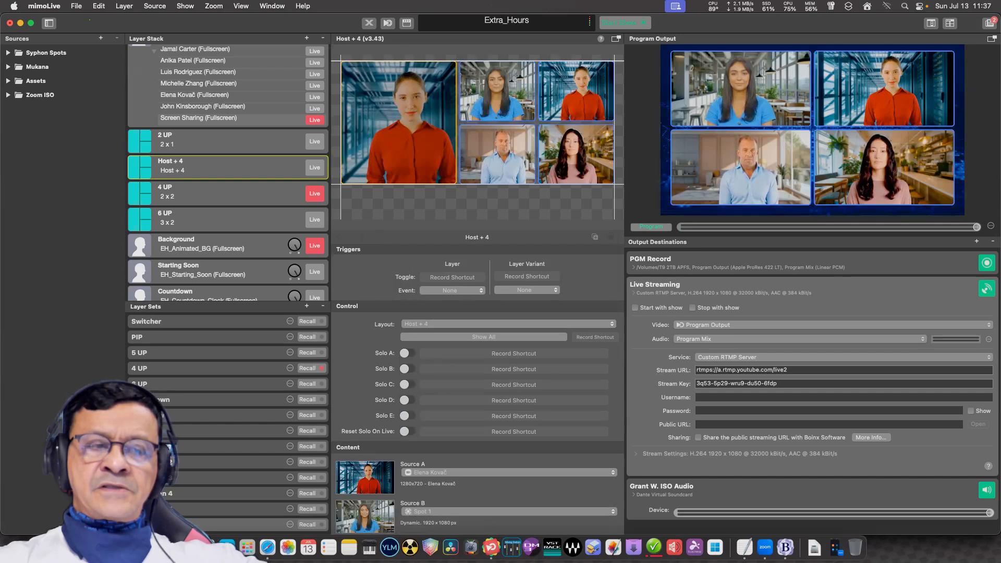
{"action": "left_click", "coordinate": [224, 219]}
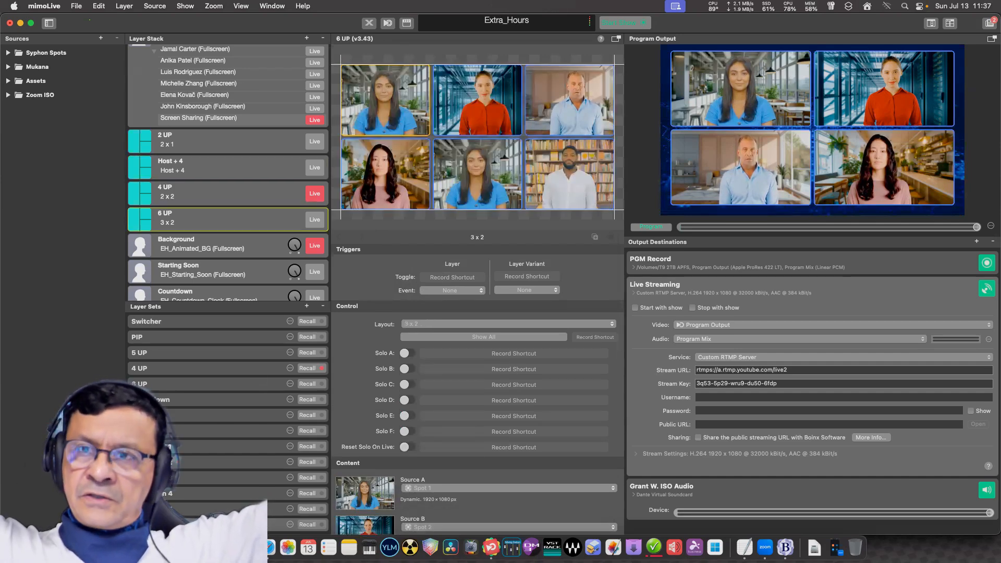
{"action": "left_click", "coordinate": [224, 140]}
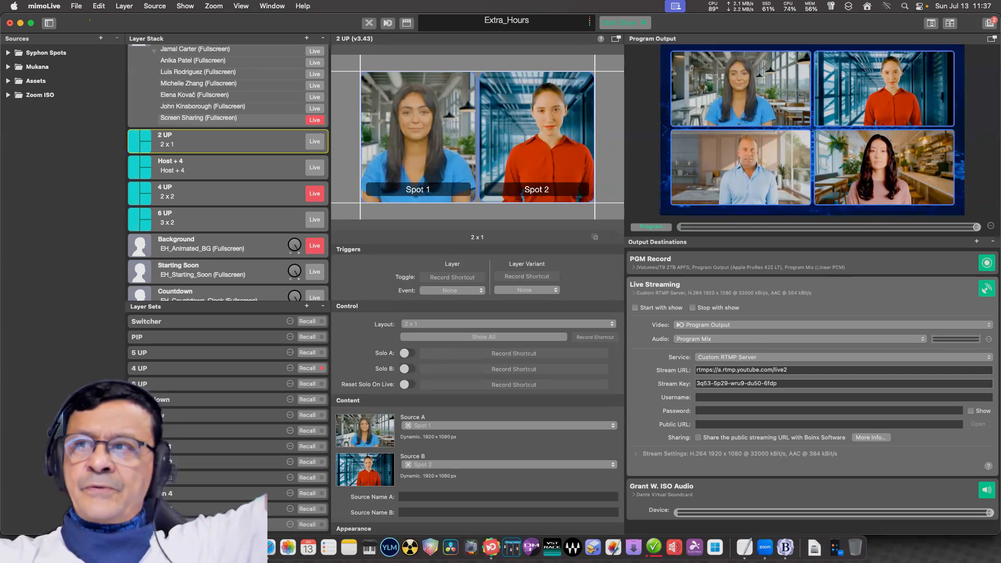
Set the Host + 4 layer's Source A to Spot 1 and Source B to Spot 2.
{"action": "left_click", "coordinate": [224, 167]}
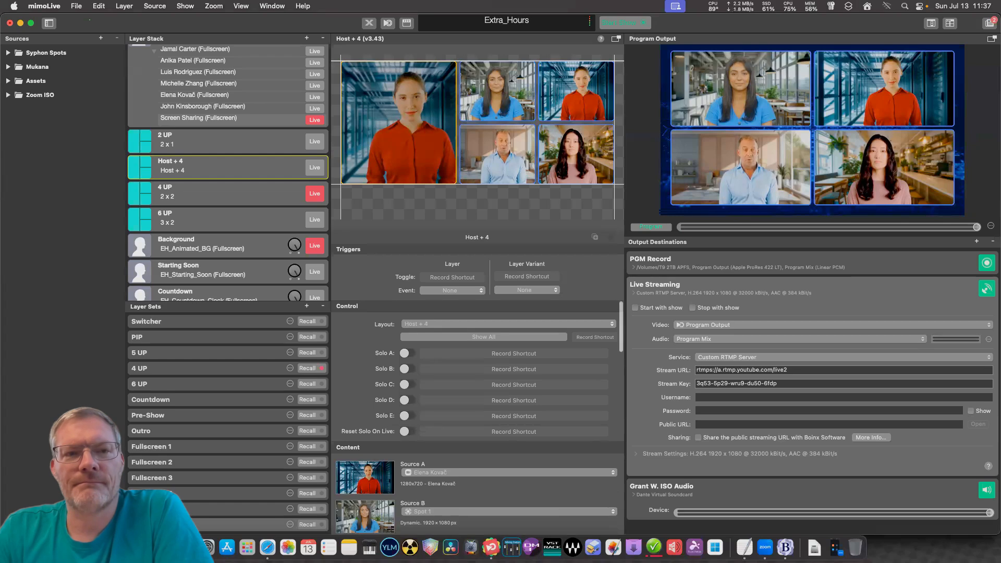
{"action": "left_click", "coordinate": [509, 472]}
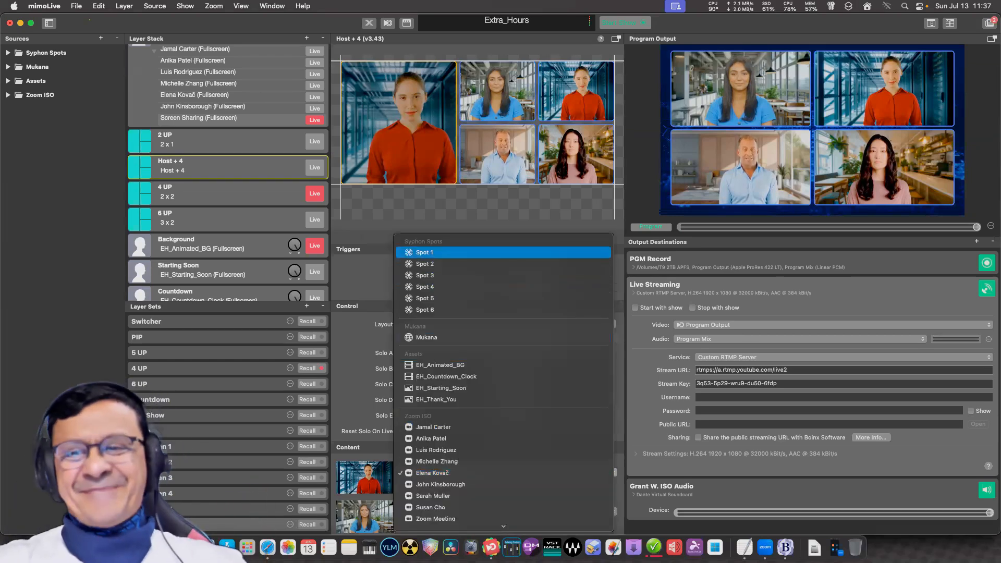
{"action": "left_click", "coordinate": [424, 252]}
{"action": "left_click", "coordinate": [508, 512]}
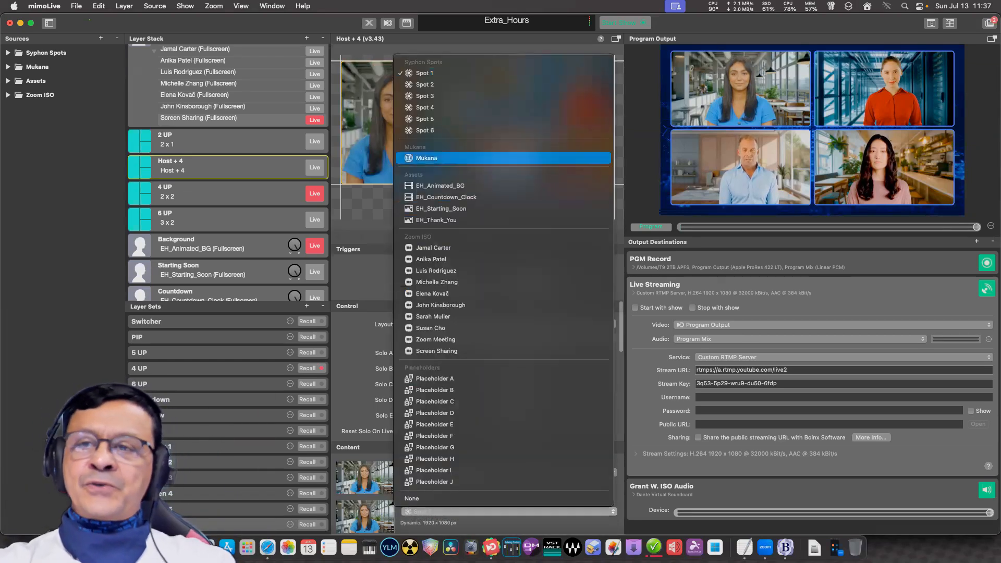
{"action": "left_click", "coordinate": [425, 84]}
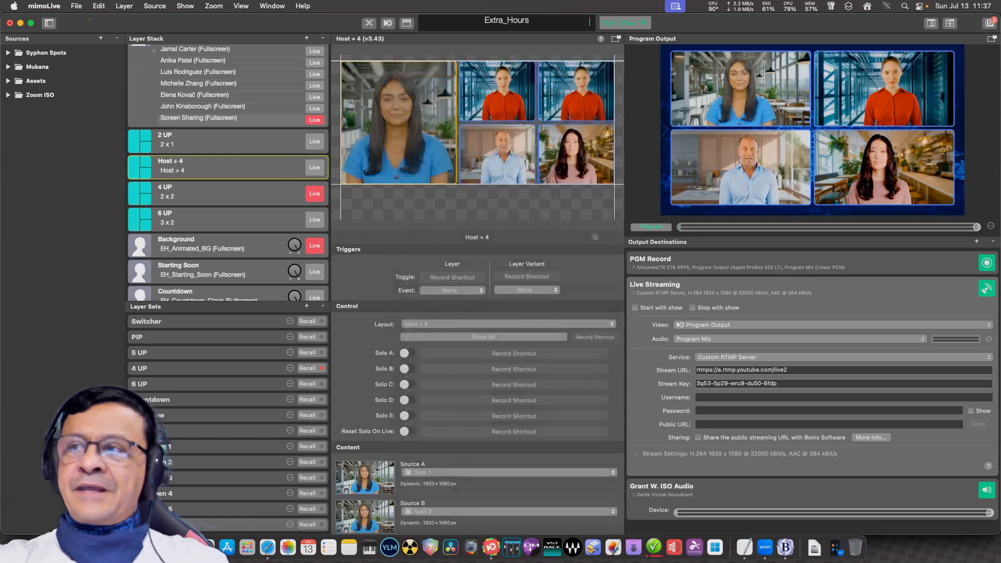
Try to set the Host + 4 layer's Source C to Spot 3, and set Source D to Spot 4.
{"action": "scroll", "coordinate": [477, 391], "scroll_direction": "down", "scroll_amount": 3}
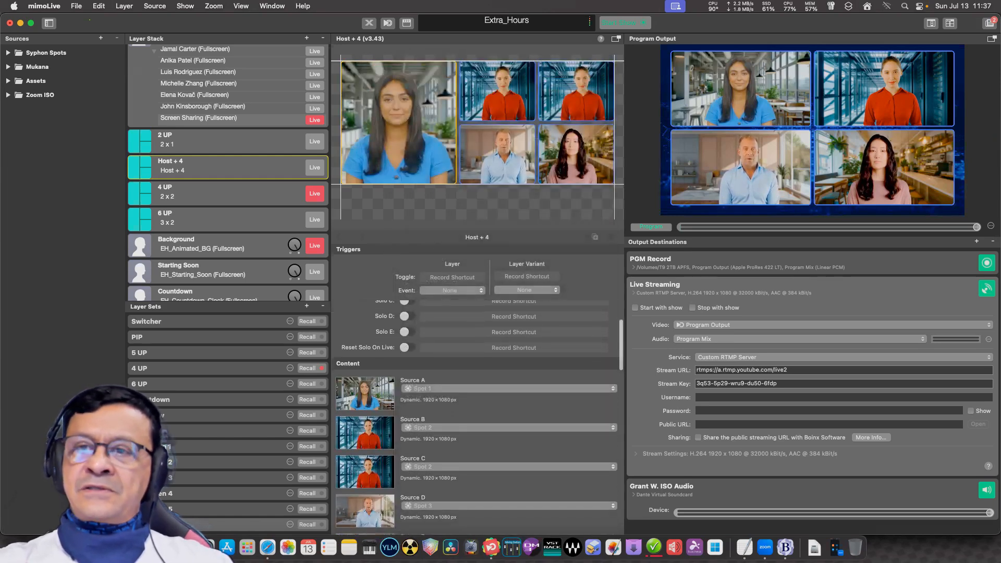
{"action": "left_click", "coordinate": [508, 467]}
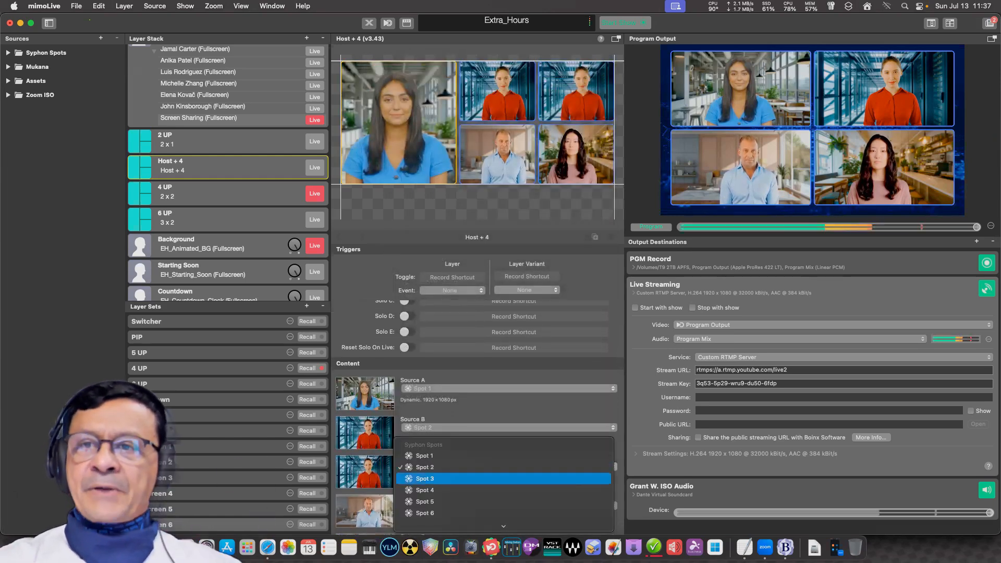
{"action": "left_click", "coordinate": [425, 478]}
{"action": "left_click", "coordinate": [508, 506]}
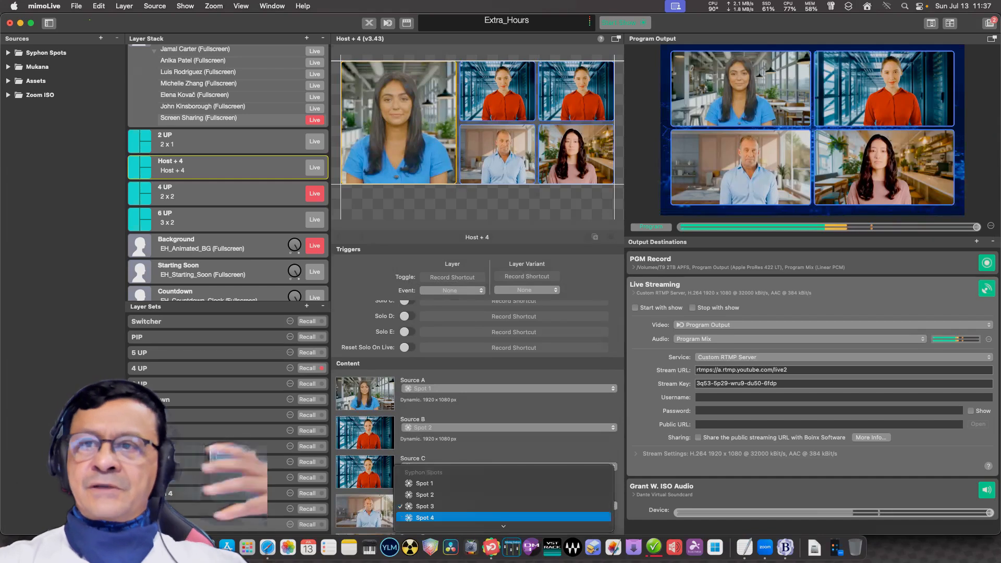
{"action": "left_click", "coordinate": [425, 517]}
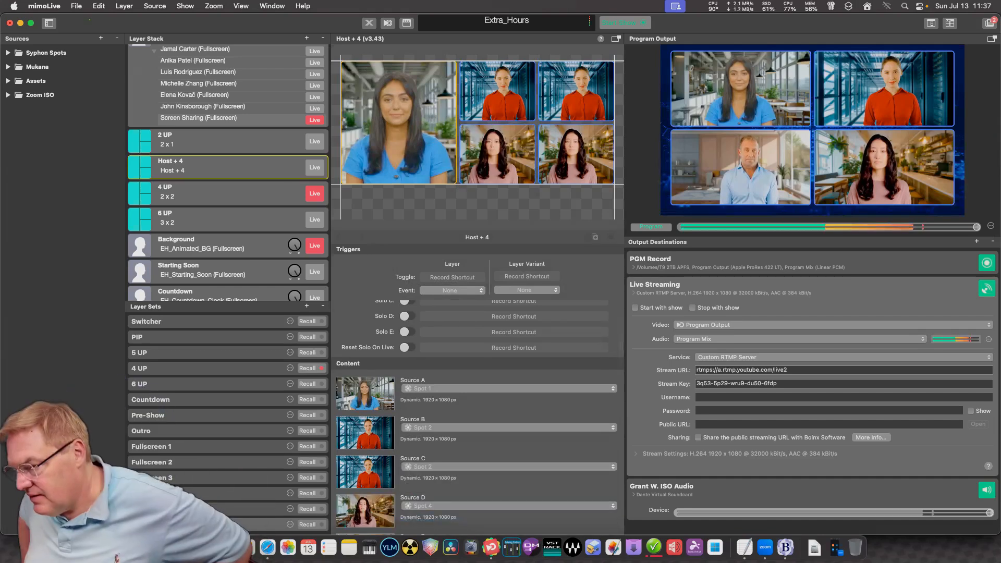
Set the Host + 4 layer's Source D to Spot 5 and Source C to Spot 3.
{"action": "left_click", "coordinate": [508, 506]}
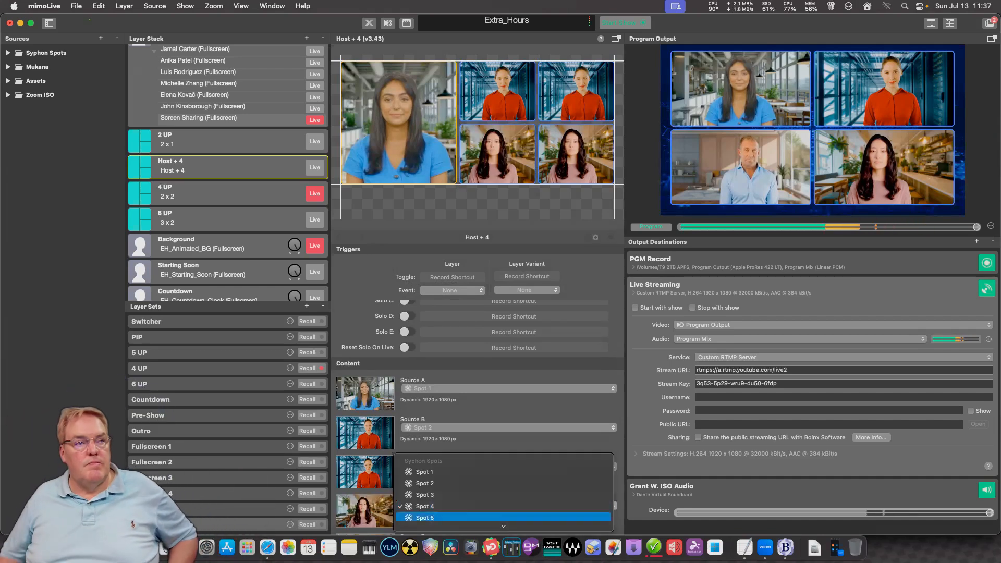
{"action": "left_click", "coordinate": [424, 517]}
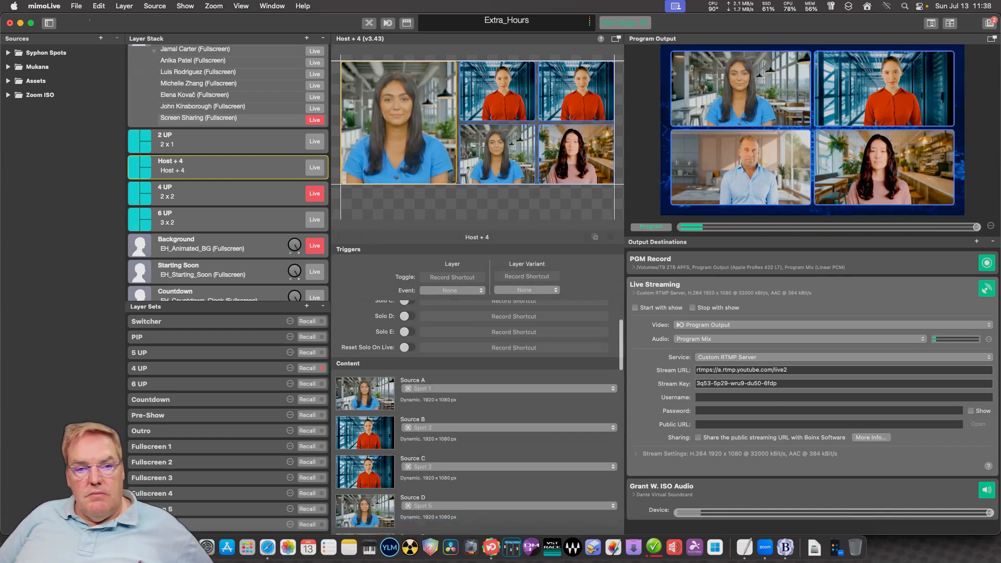
{"action": "left_click", "coordinate": [508, 466]}
{"action": "left_click", "coordinate": [503, 473]}
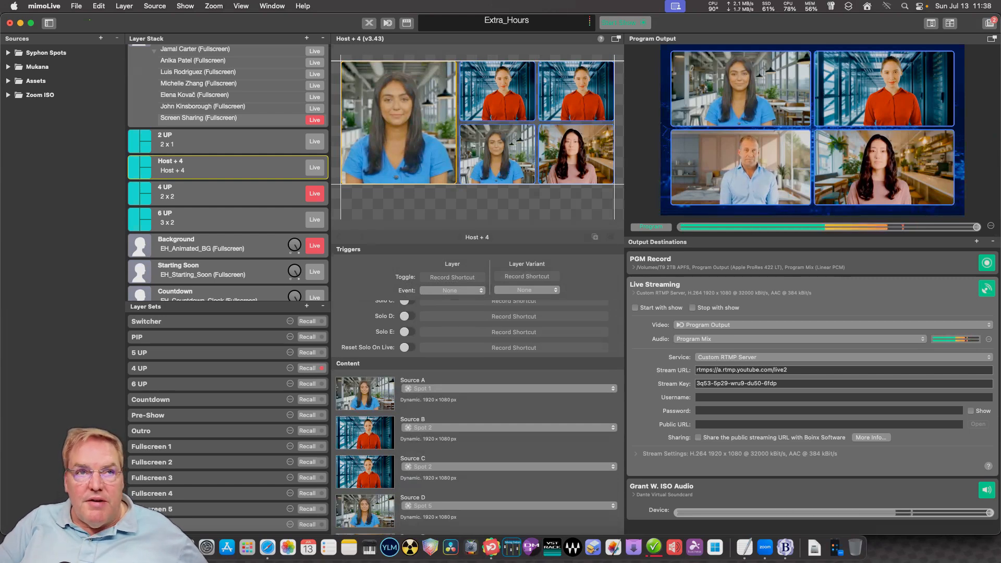
{"action": "left_click", "coordinate": [508, 467]}
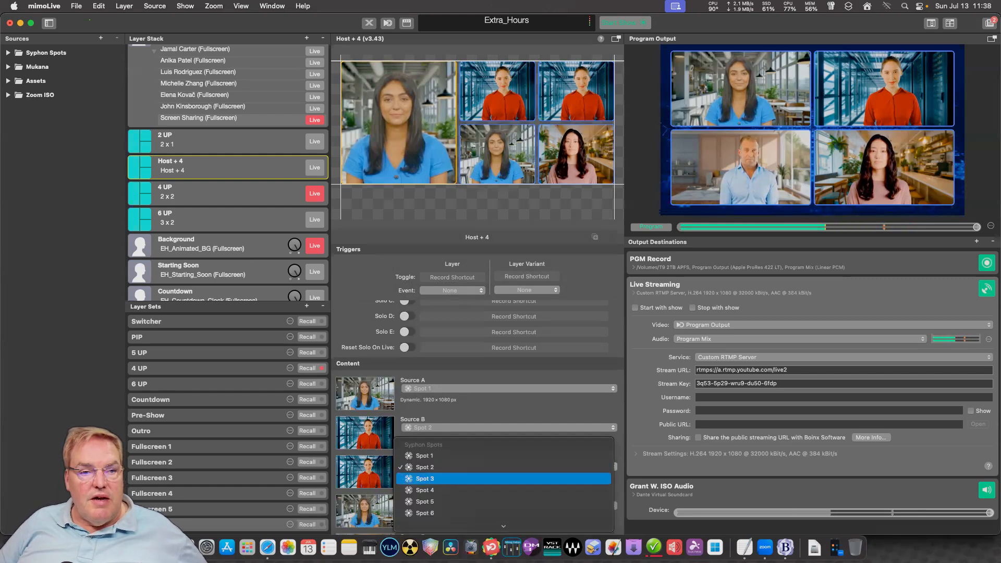
{"action": "left_click", "coordinate": [508, 476]}
Set the Host + 4 layer's Source D to Spot 4 and Source E to Spot 5.
{"action": "scroll", "coordinate": [477, 417], "scroll_direction": "down", "scroll_amount": 3}
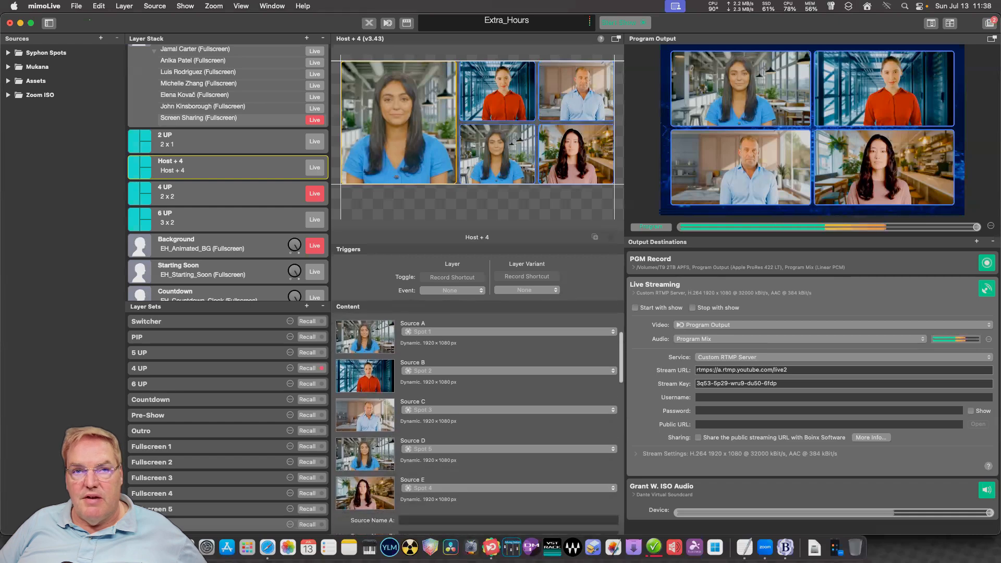
{"action": "left_click", "coordinate": [508, 449]}
{"action": "left_click", "coordinate": [508, 440]}
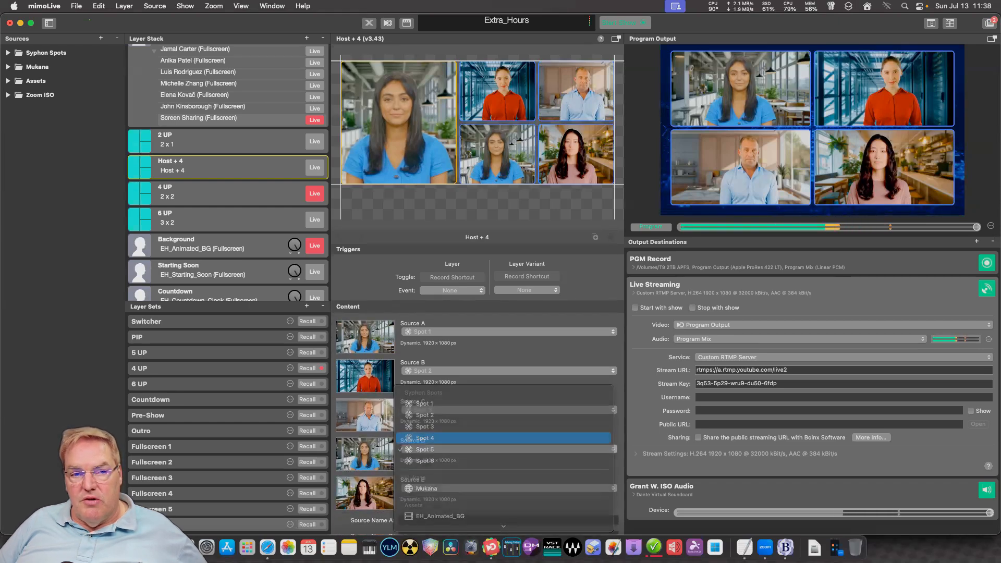
{"action": "left_click", "coordinate": [508, 488]}
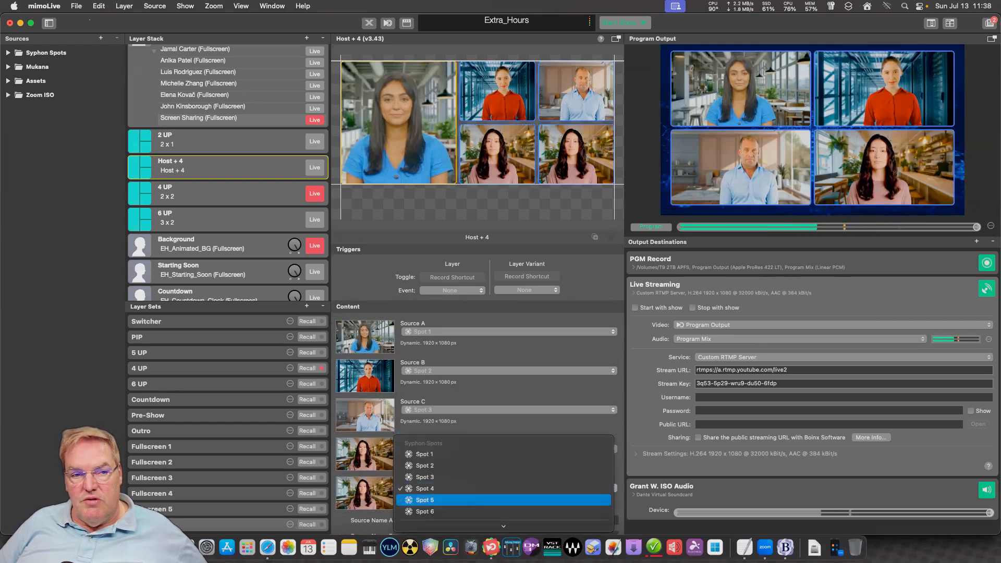
{"action": "left_click", "coordinate": [508, 500]}
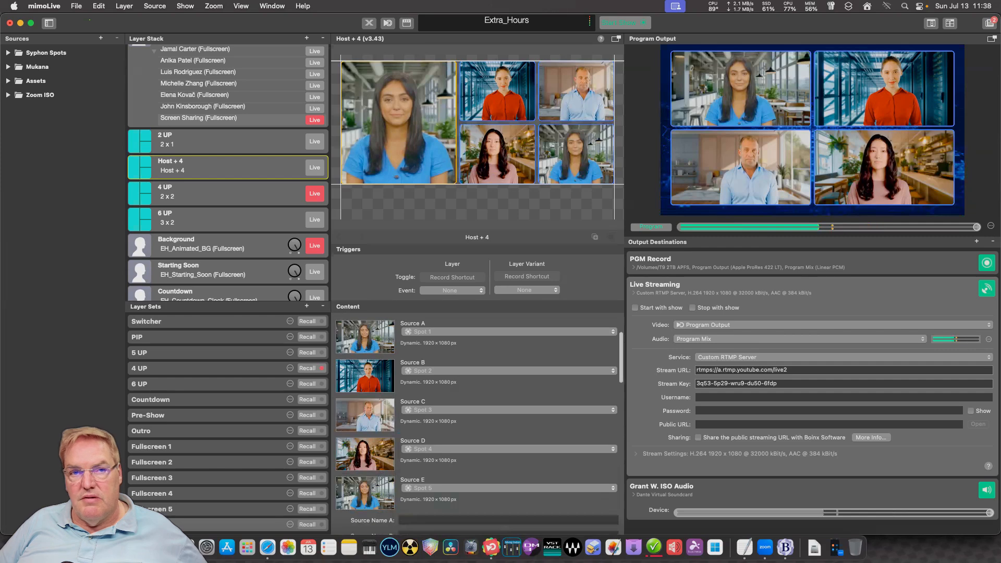
{"action": "key", "text": "super+shift+m"}
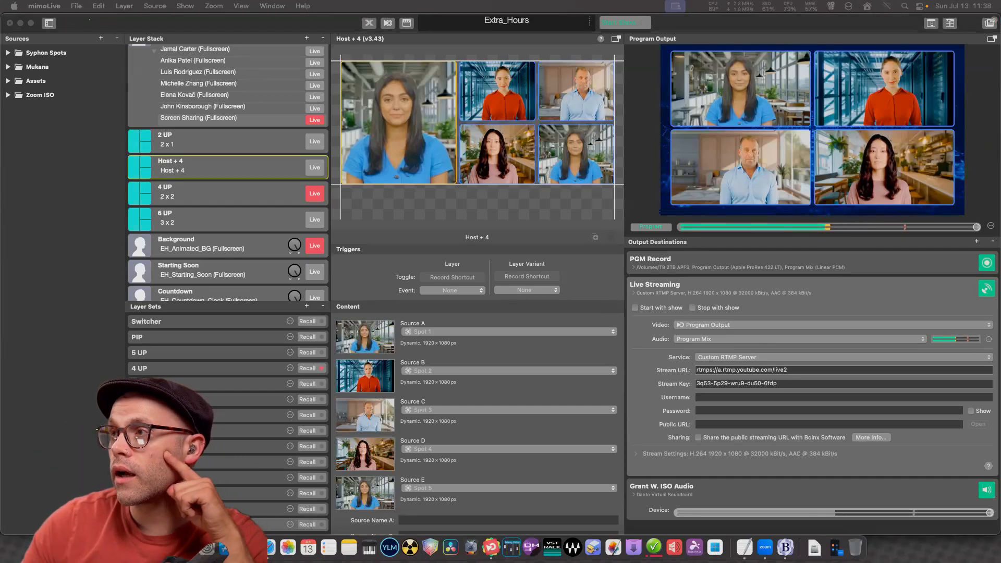
Set the 4 UP layer's Source D to Spot 4.
{"action": "left_click", "coordinate": [219, 192]}
{"action": "scroll", "coordinate": [477, 417], "scroll_direction": "down", "scroll_amount": 3}
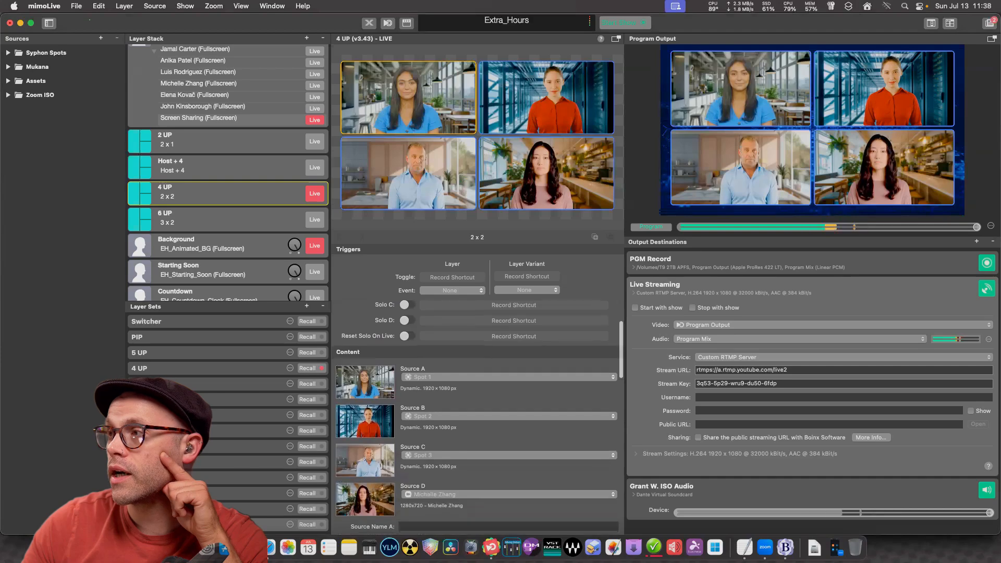
{"action": "left_click", "coordinate": [508, 495]}
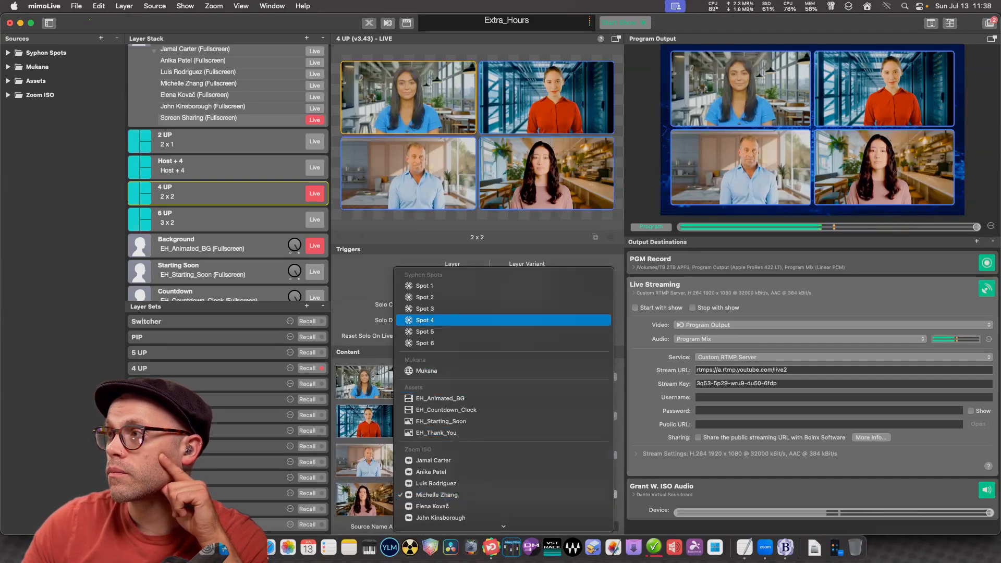
{"action": "left_click", "coordinate": [424, 320]}
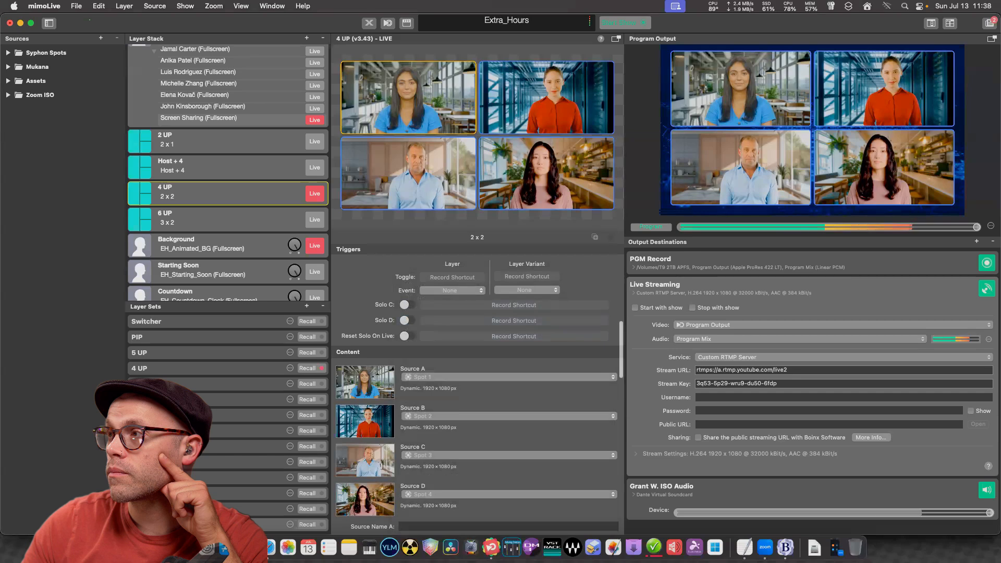
Check the source assignments A through F of the 6 UP layer.
{"action": "left_click", "coordinate": [209, 219]}
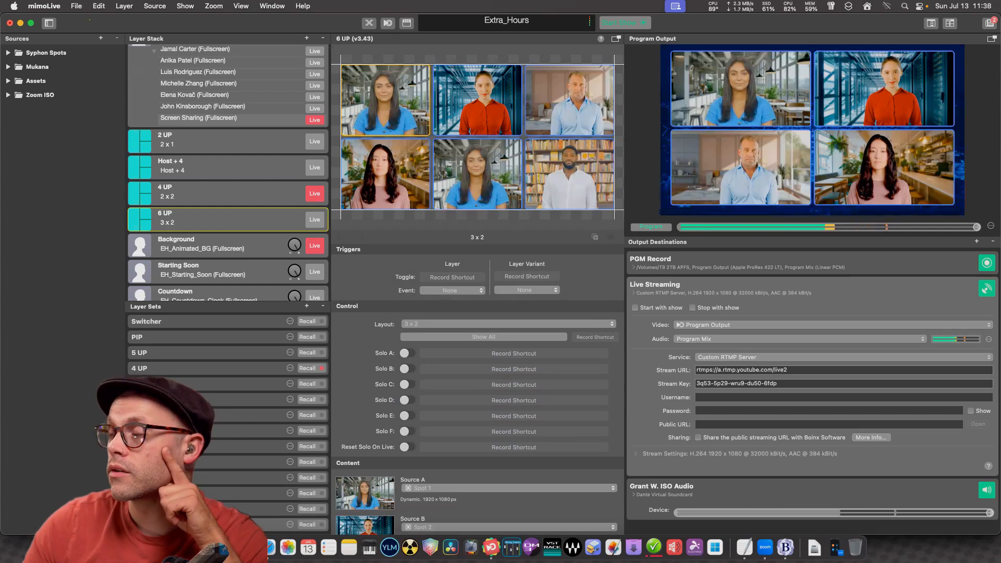
{"action": "scroll", "coordinate": [477, 416], "scroll_direction": "down", "scroll_amount": 3}
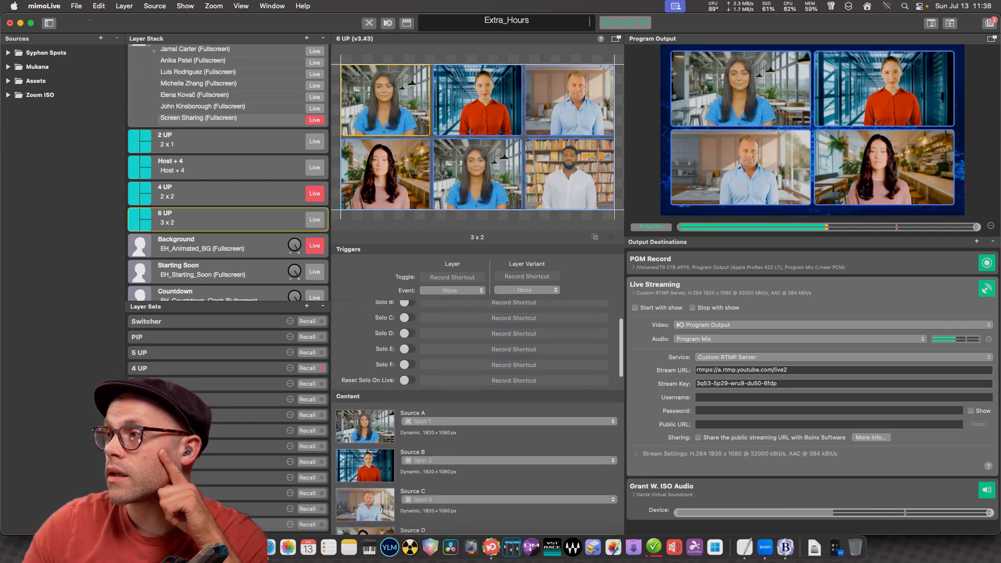
{"action": "scroll", "coordinate": [477, 416], "scroll_direction": "down", "scroll_amount": 3}
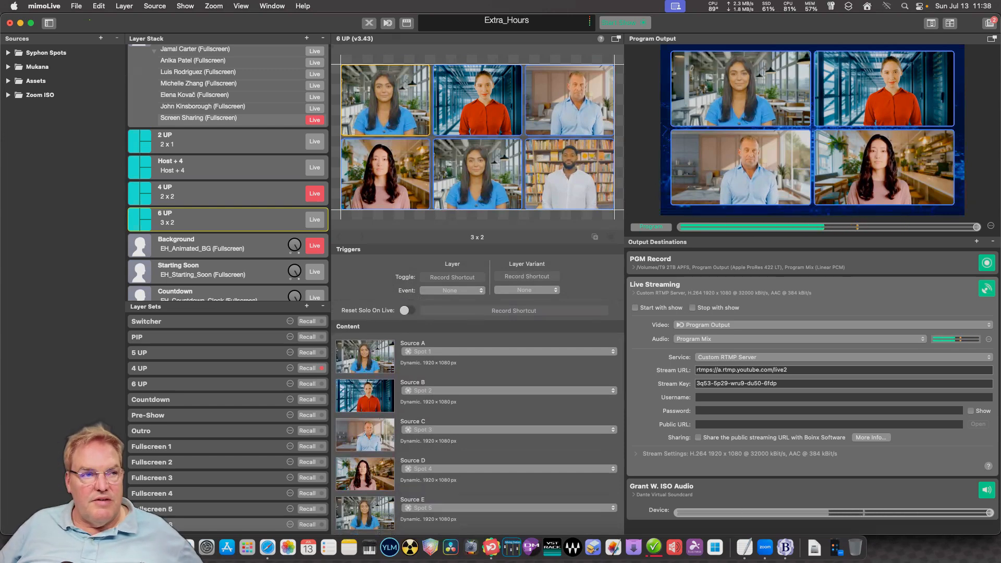
{"action": "scroll", "coordinate": [477, 417], "scroll_direction": "down", "scroll_amount": 4}
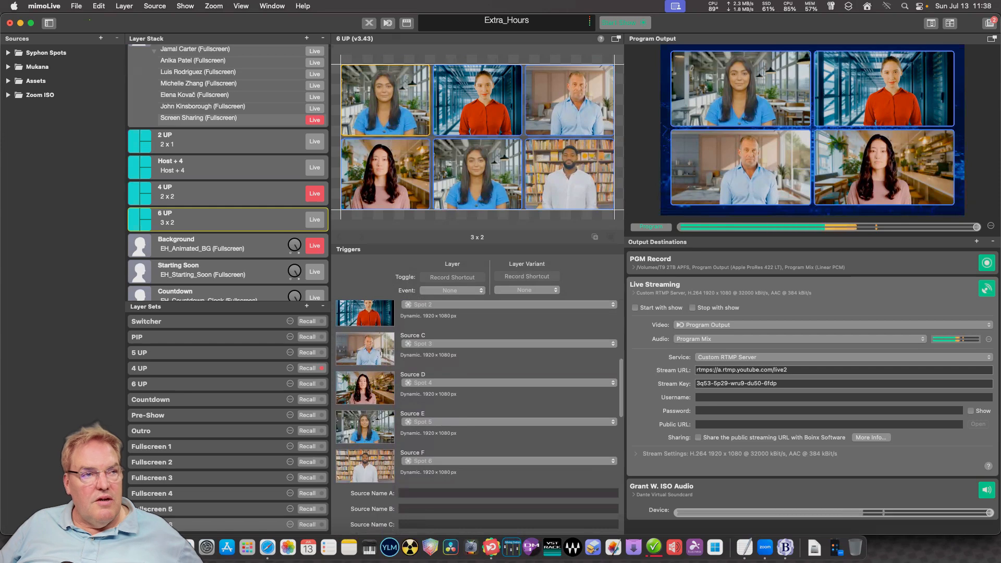
{"action": "scroll", "coordinate": [228, 172], "scroll_direction": "up", "scroll_amount": 4}
Try the Host + 5 and 5 x 2 layouts on the Host + 4 layer.
{"action": "left_click", "coordinate": [219, 228]}
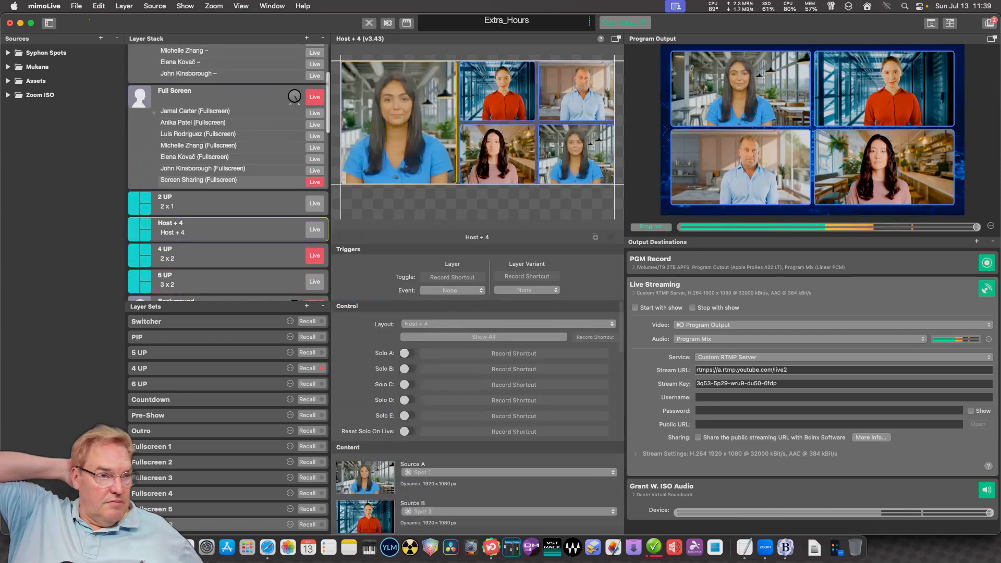
{"action": "left_click", "coordinate": [508, 324]}
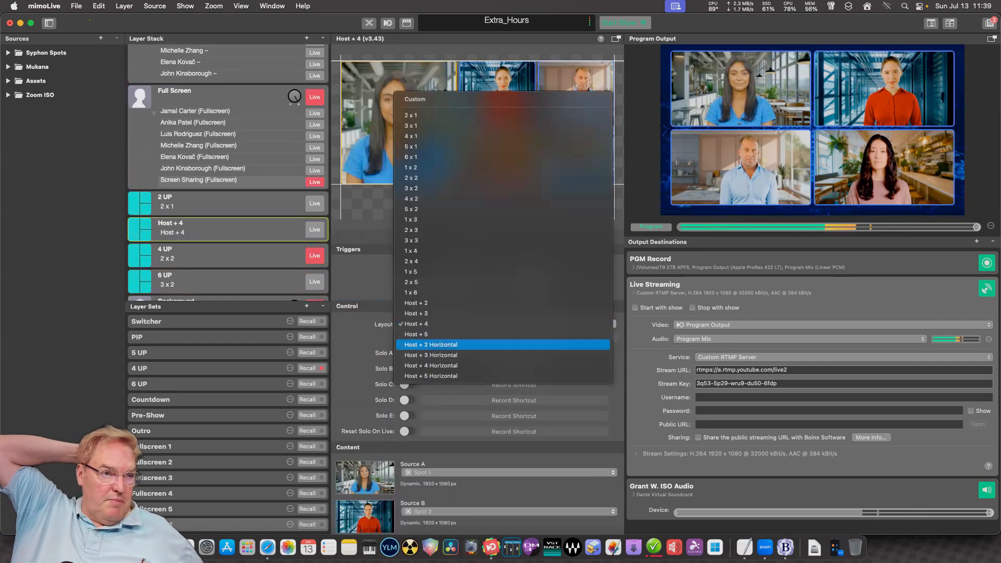
{"action": "key", "text": "Escape"}
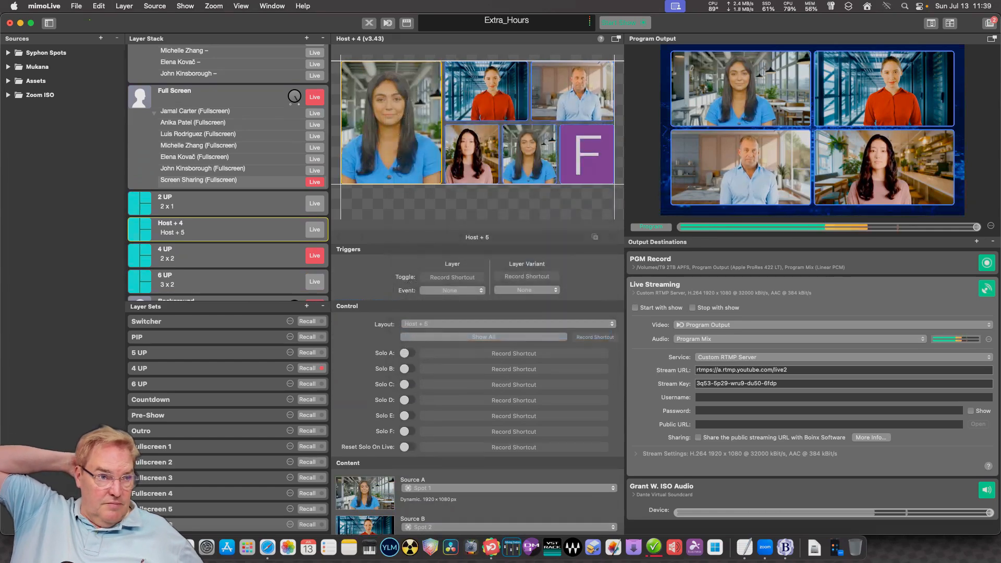
{"action": "left_click", "coordinate": [509, 323]}
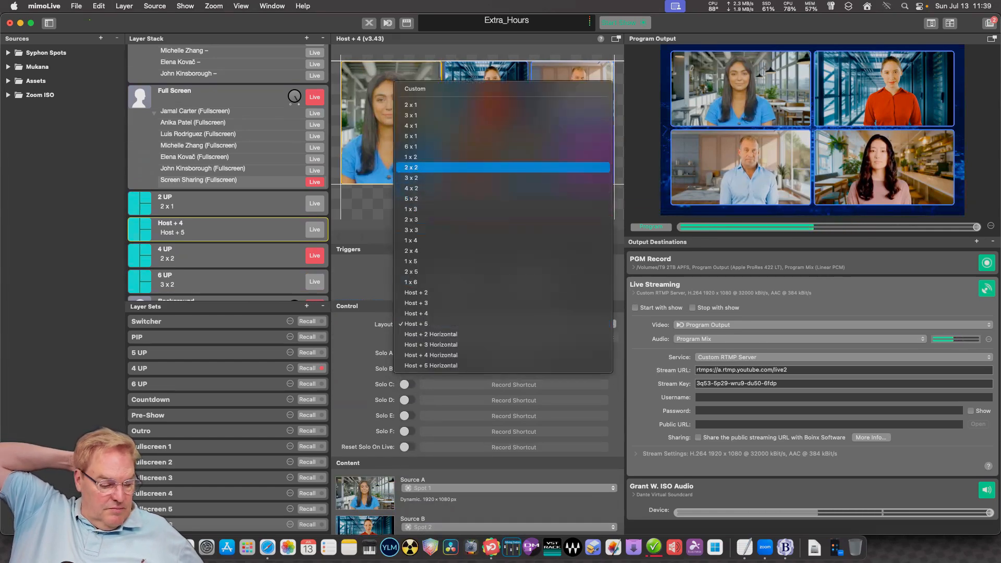
{"action": "key", "text": "Return"}
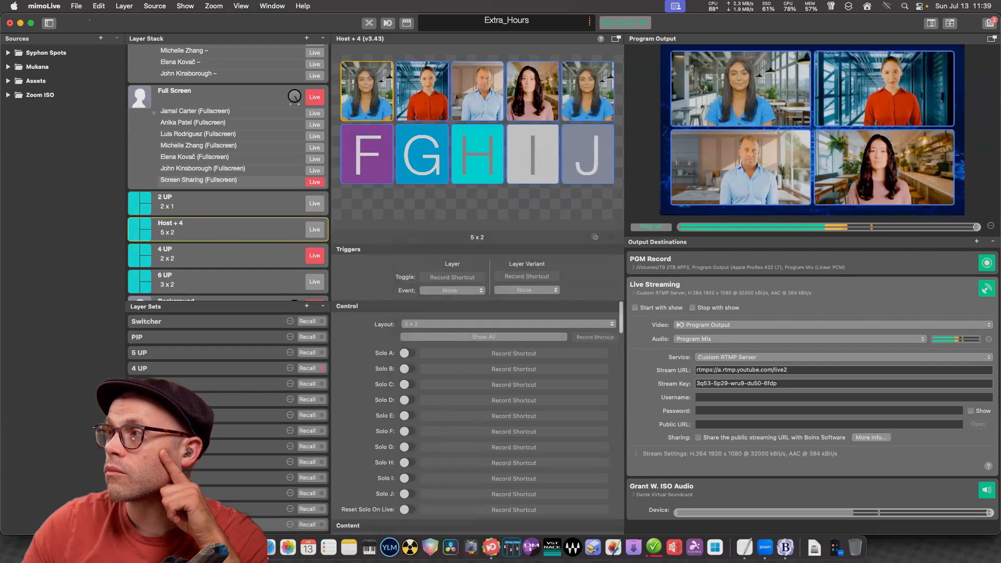
Set the Host + 4 layer's layout to 5 x 1.
{"action": "left_click", "coordinate": [508, 324]}
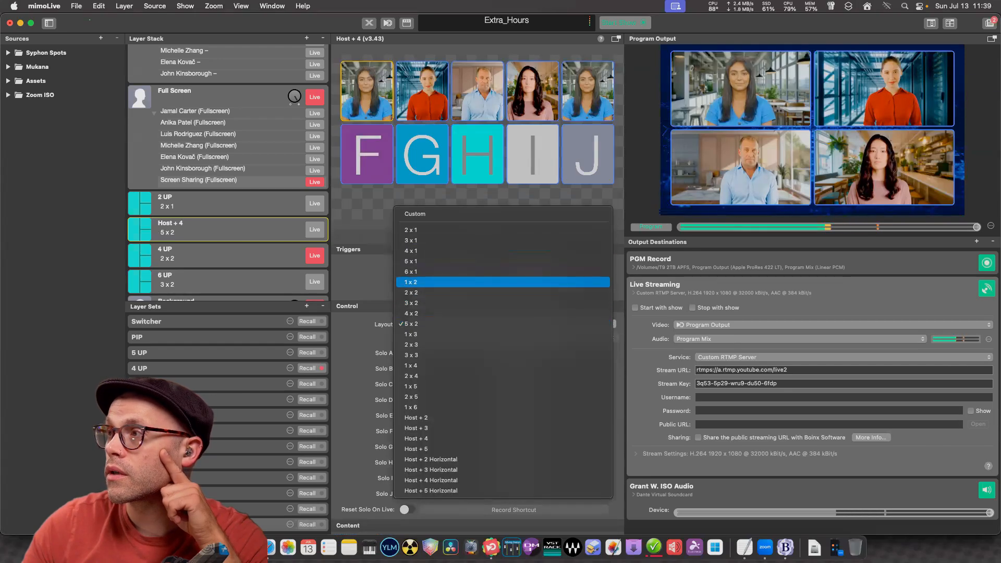
{"action": "key", "text": "Return"}
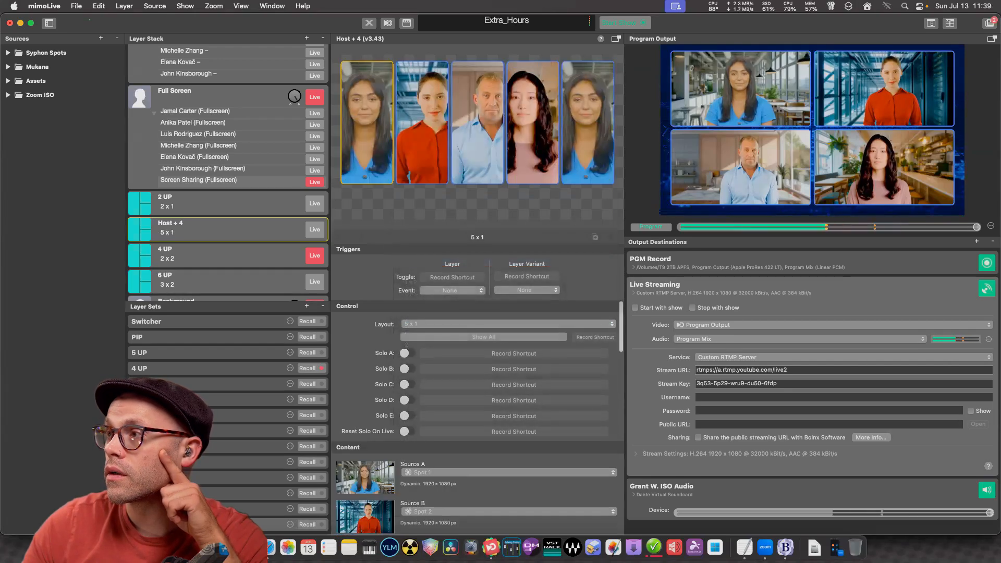
{"action": "key", "text": "space"}
{"action": "key", "text": "Escape"}
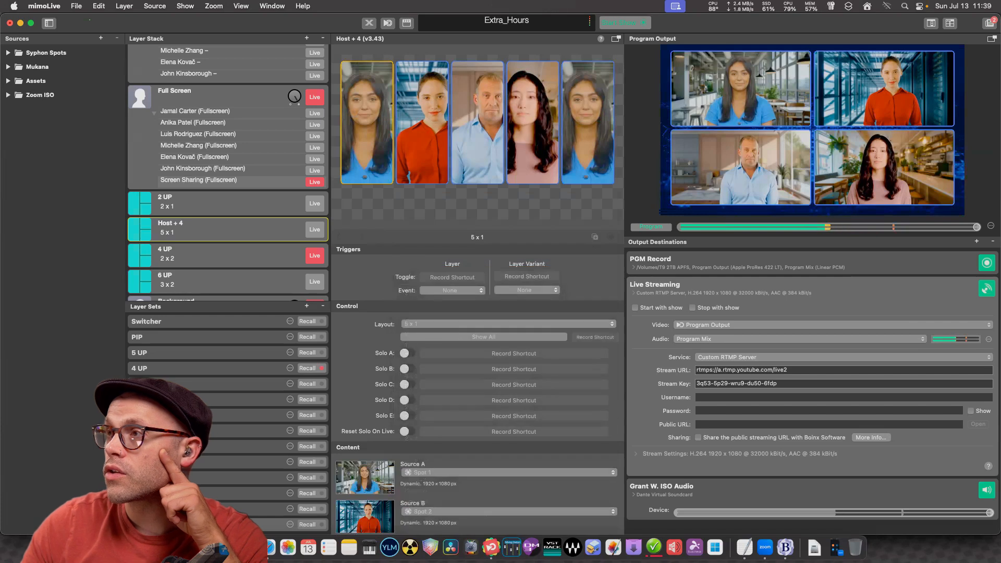
Duplicate the 2 UP layer in the layer stack.
{"action": "left_click", "coordinate": [219, 203]}
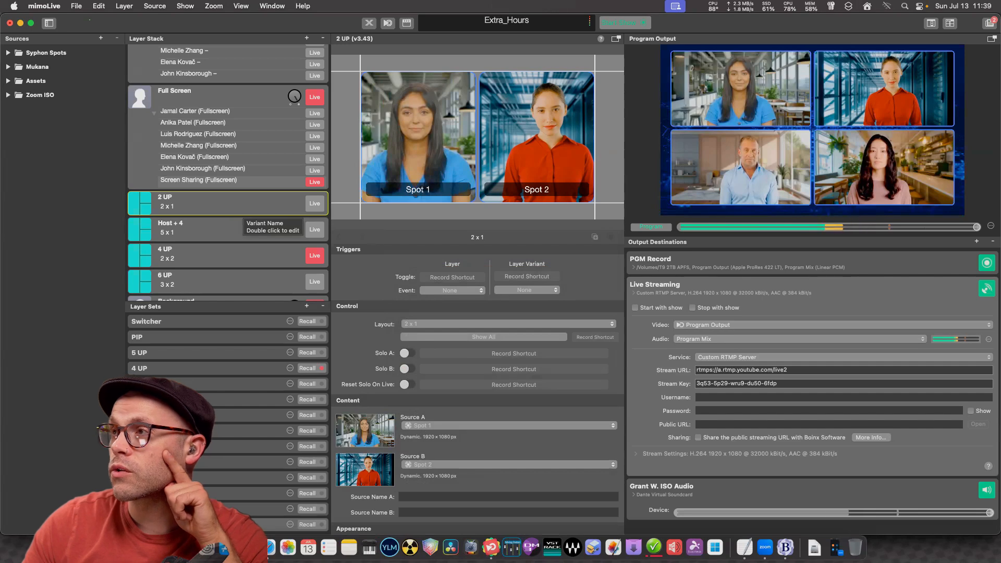
{"action": "right_click", "coordinate": [244, 204]}
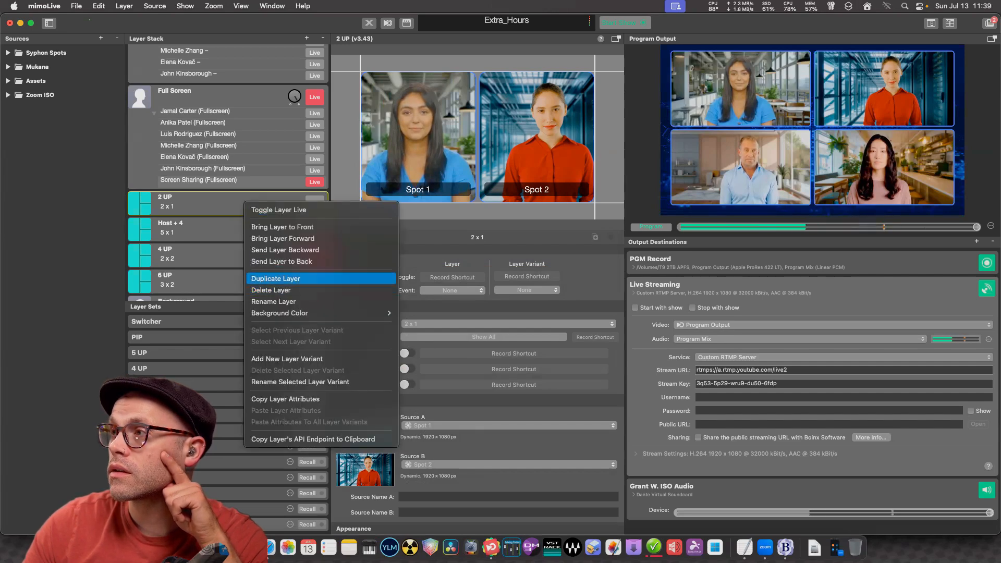
{"action": "left_click", "coordinate": [276, 278]}
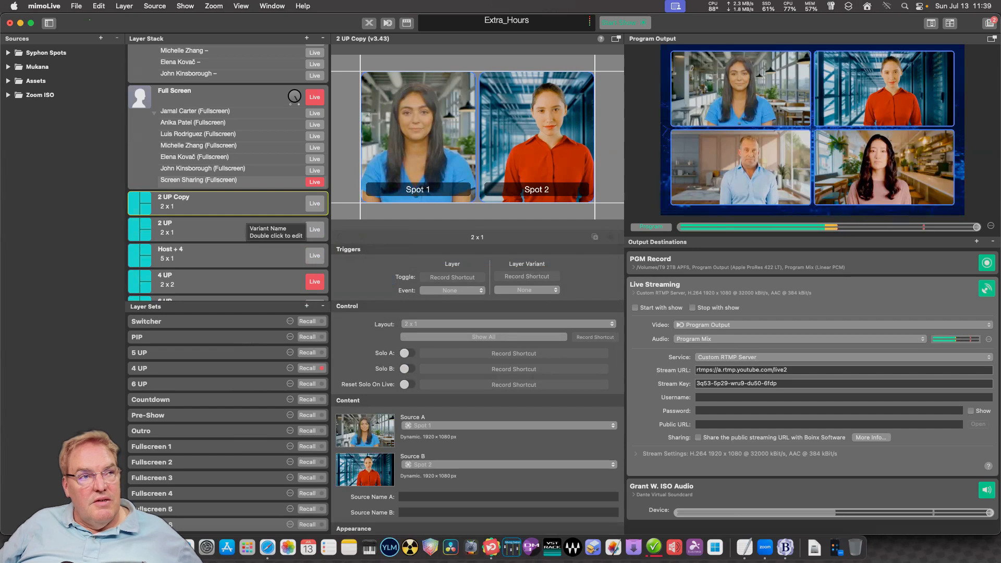
Search the layer library for "present" and add a Presenter 2D layer directly above the duplicated 2 UP layer.
{"action": "left_click", "coordinate": [306, 38]}
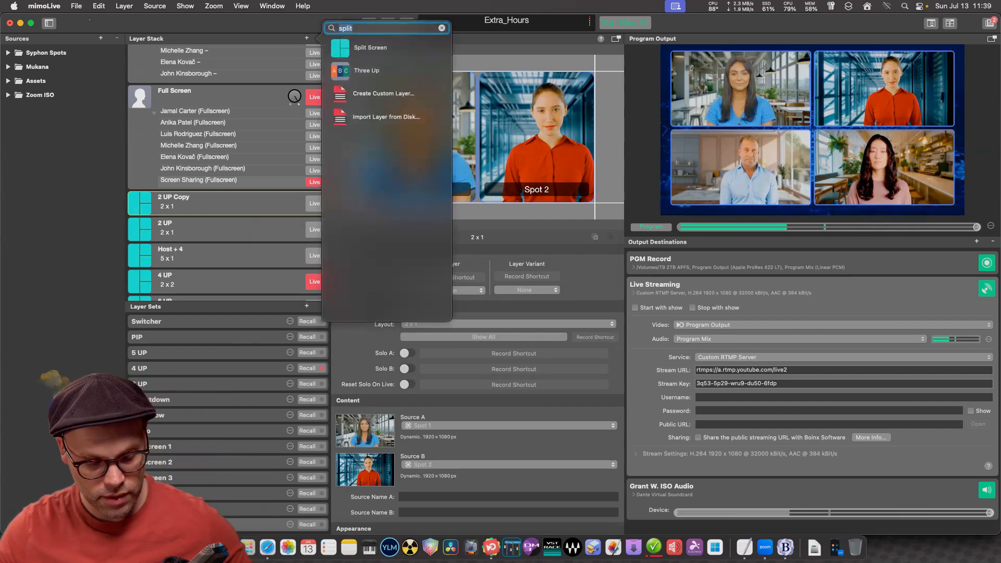
{"action": "type", "text": "pres"}
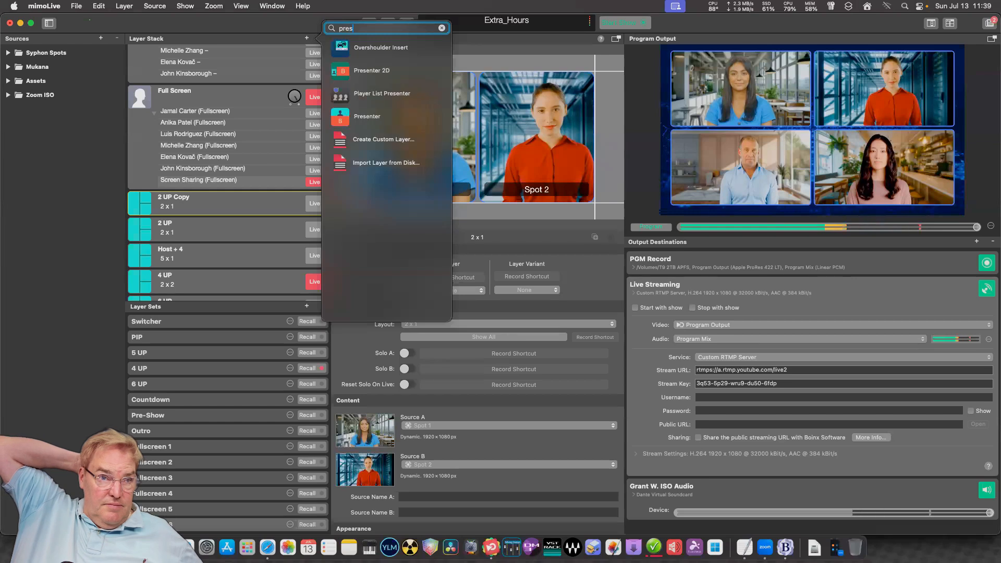
{"action": "type", "text": "ent"}
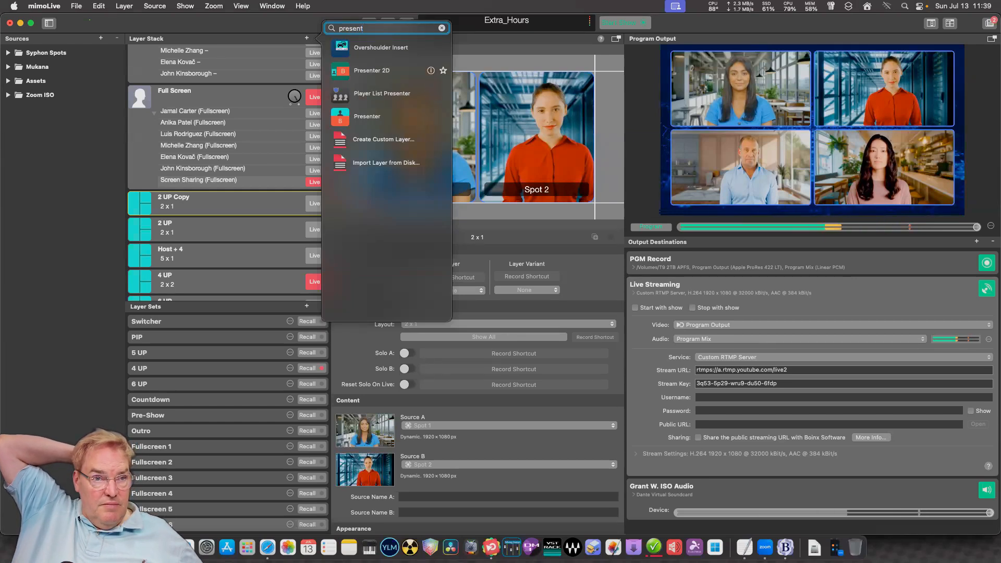
{"action": "left_click_drag", "start_coordinate": [365, 70], "coordinate": [159, 203]}
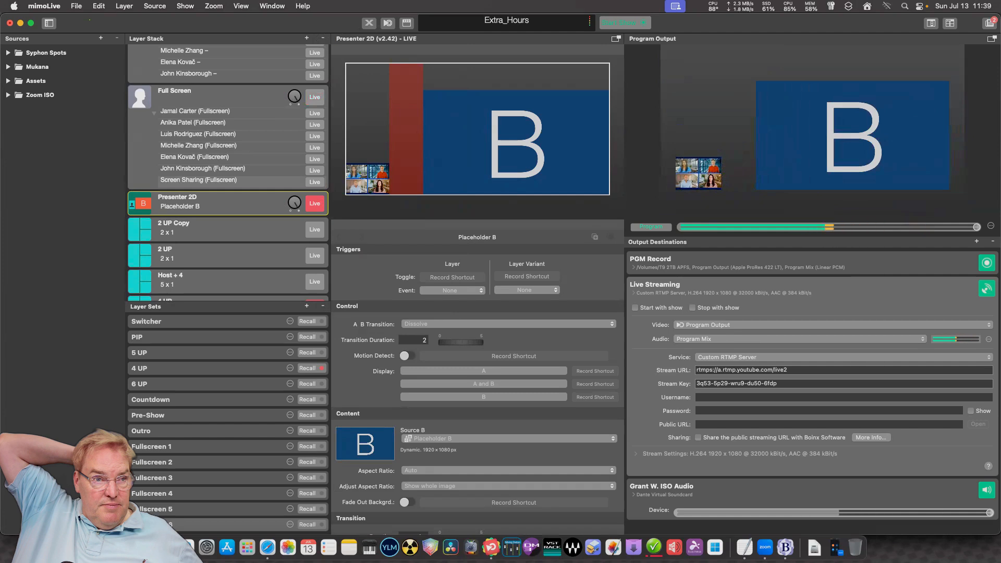
Compare the duplicated 2 UP layer with the Presenter 2D layer and examine the Presenter 2D display, content and background settings.
{"action": "scroll", "coordinate": [227, 172], "scroll_direction": "up", "scroll_amount": 5}
{"action": "scroll", "coordinate": [228, 171], "scroll_direction": "down", "scroll_amount": 7}
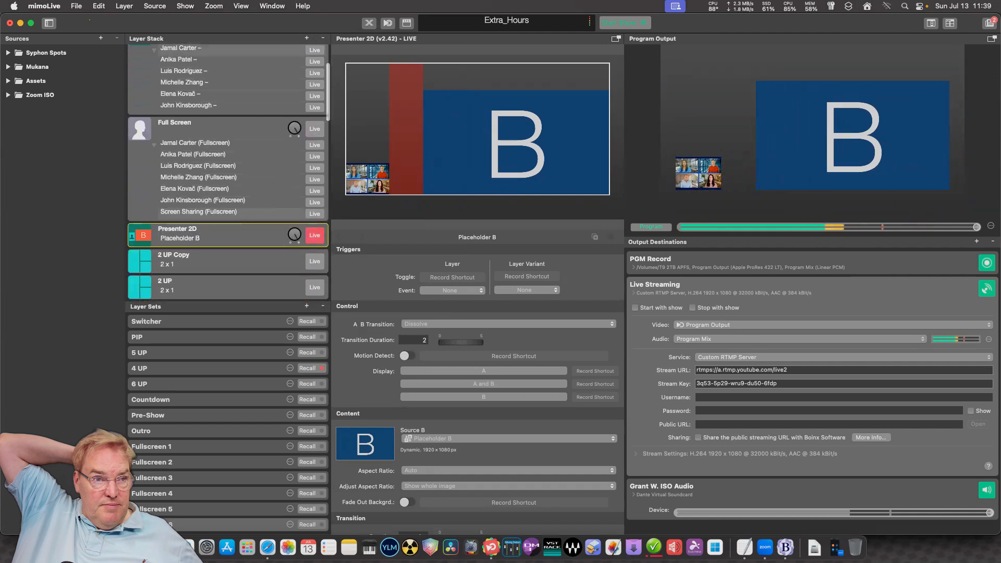
{"action": "left_click", "coordinate": [219, 199]}
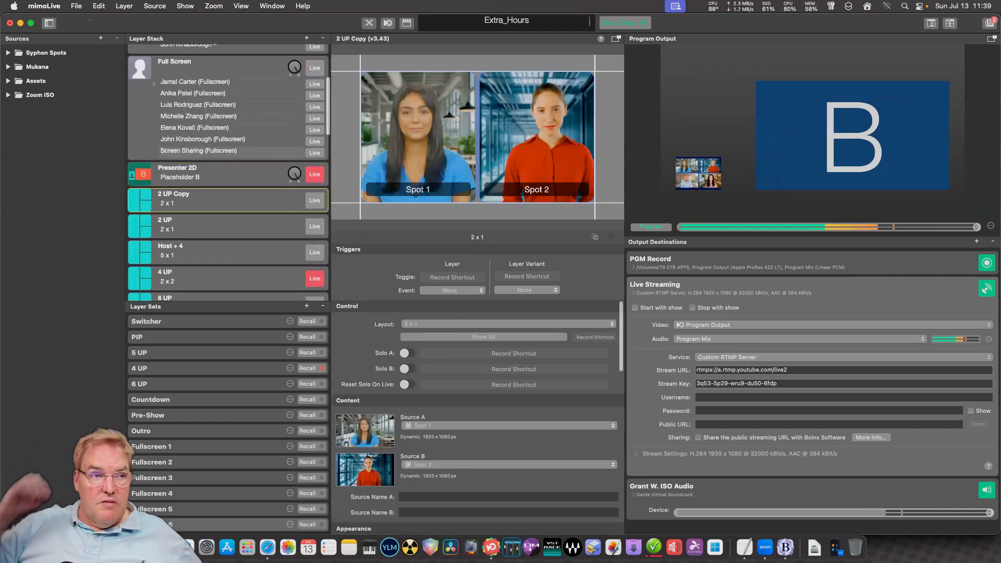
{"action": "left_click", "coordinate": [219, 172]}
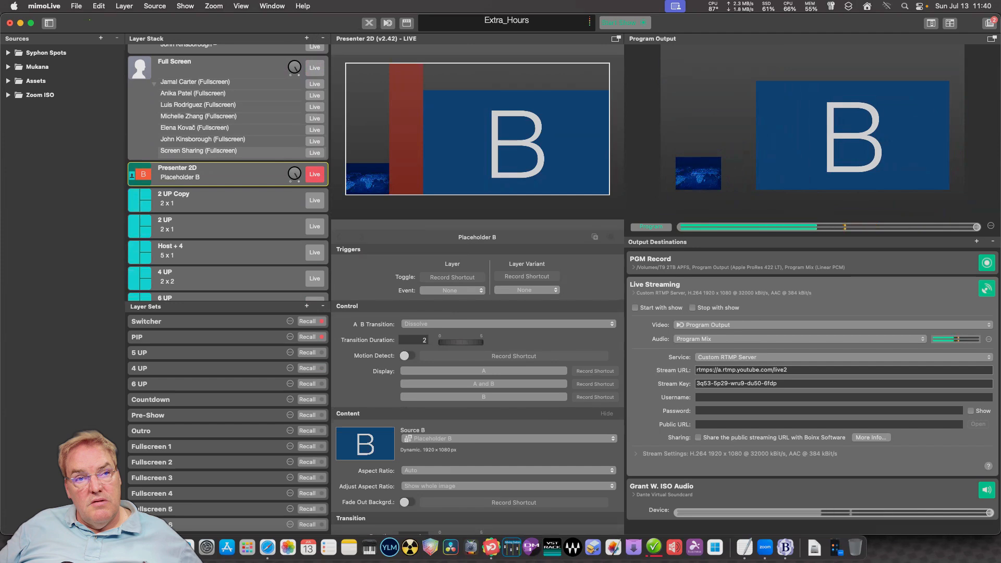
{"action": "scroll", "coordinate": [478, 417], "scroll_direction": "down", "scroll_amount": 10}
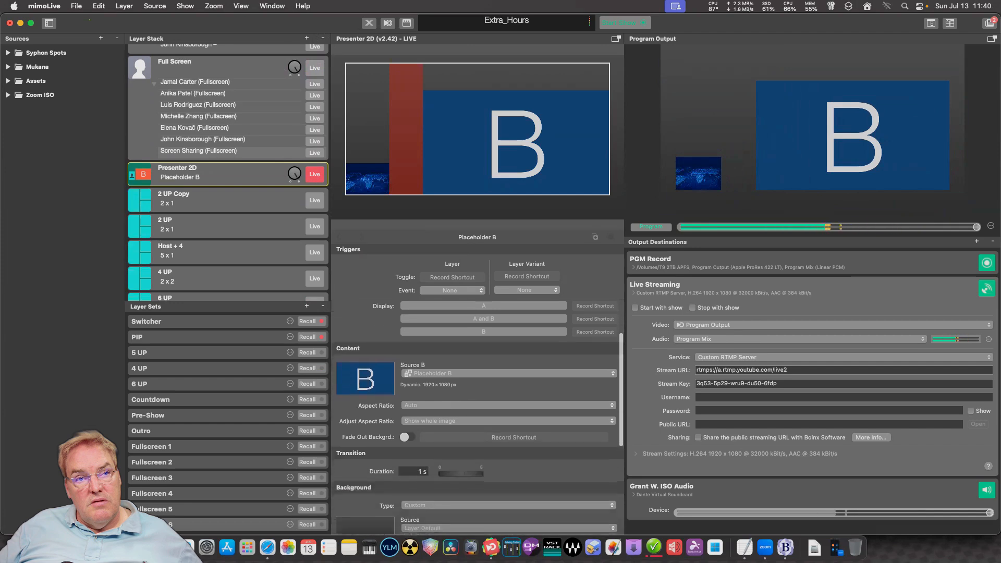
Set the Presenter 2D layer's custom background source to EH_Animated_BG.
{"action": "scroll", "coordinate": [478, 417], "scroll_direction": "down", "scroll_amount": 2}
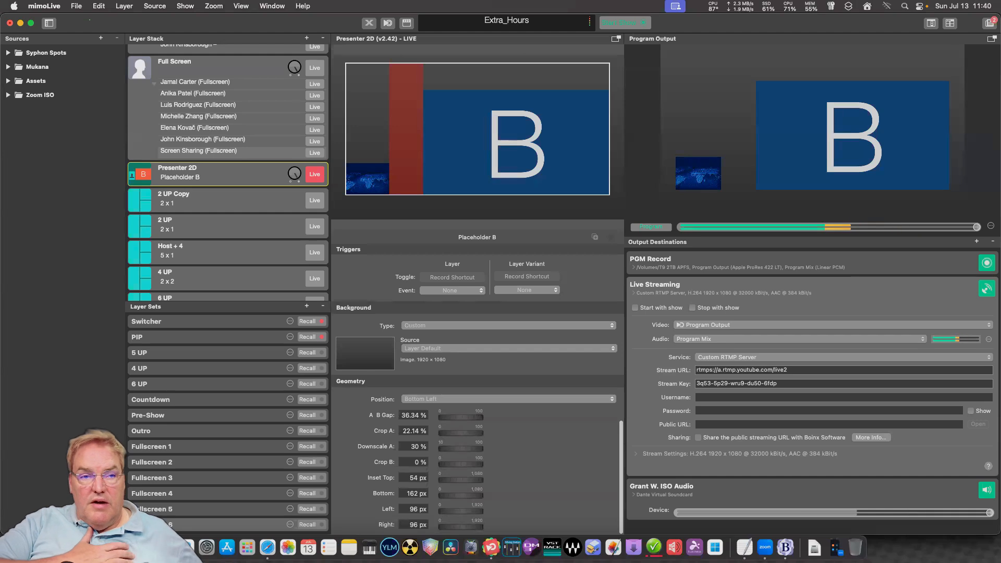
{"action": "left_click", "coordinate": [508, 348]}
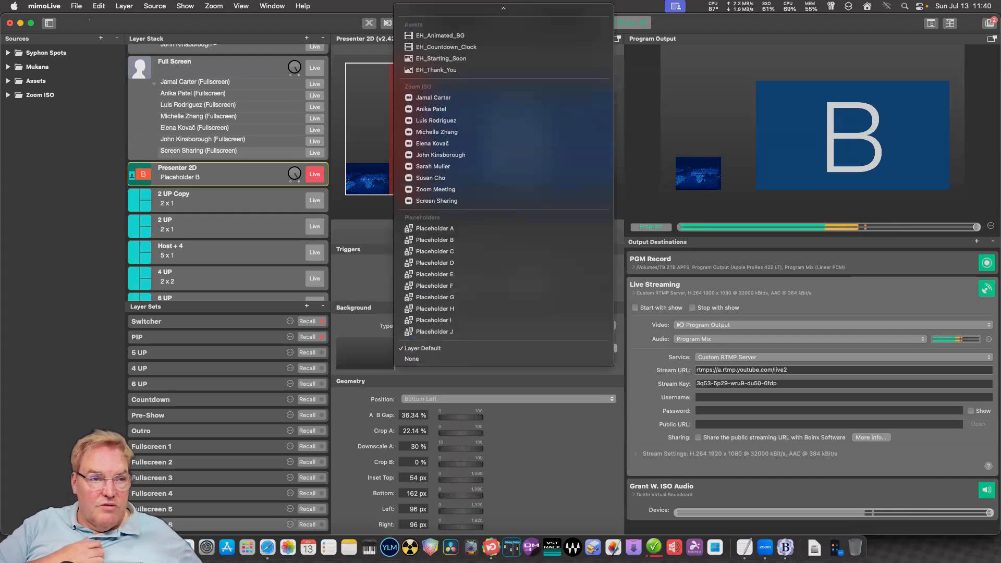
{"action": "left_click", "coordinate": [440, 35]}
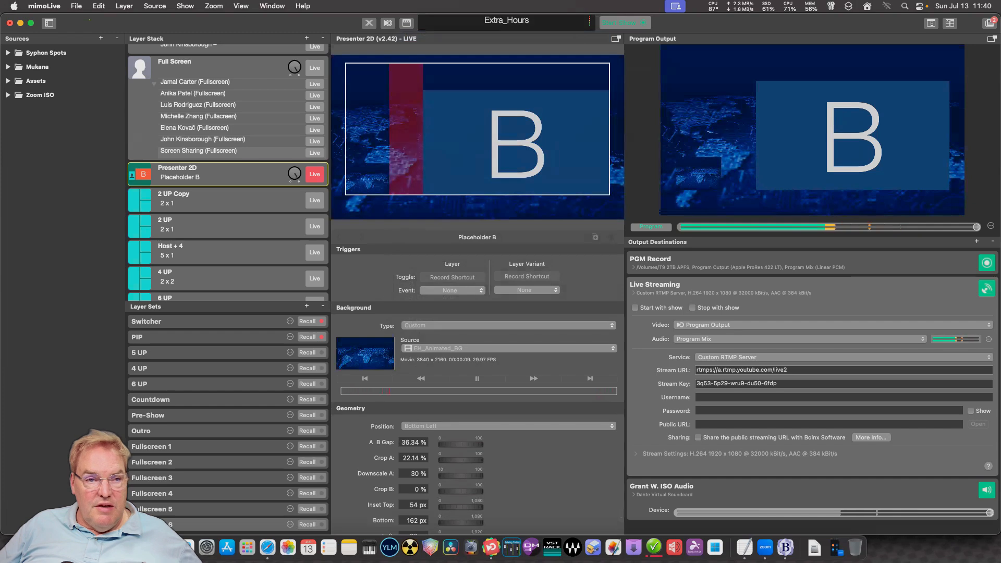
Try Spot 1 as Source B in the Presenter 2D layer's content settings.
{"action": "scroll", "coordinate": [477, 417], "scroll_direction": "up", "scroll_amount": 10}
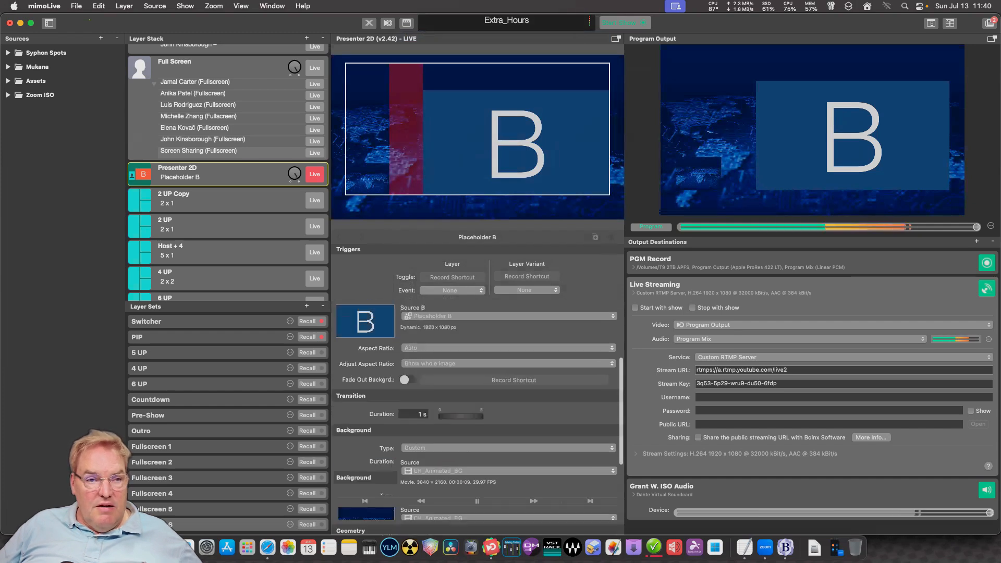
{"action": "scroll", "coordinate": [477, 416], "scroll_direction": "down", "scroll_amount": 8}
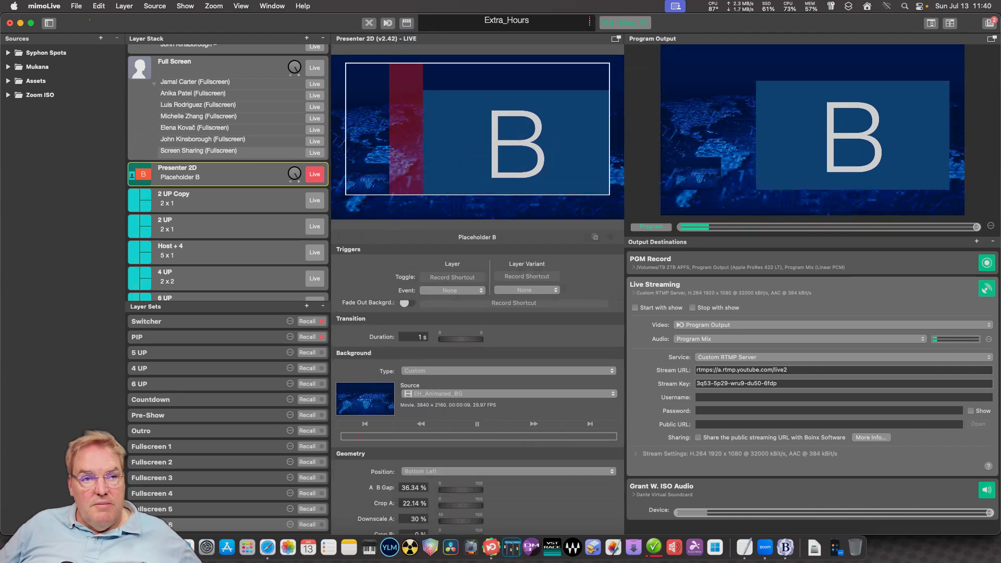
{"action": "scroll", "coordinate": [478, 417], "scroll_direction": "up", "scroll_amount": 5}
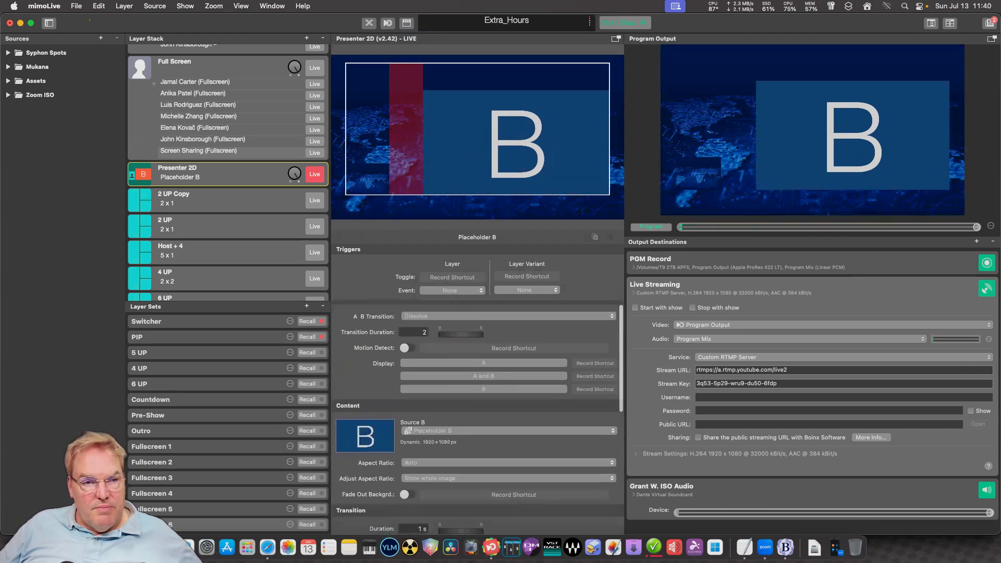
{"action": "scroll", "coordinate": [477, 417], "scroll_direction": "down", "scroll_amount": 2}
{"action": "left_click", "coordinate": [508, 388]}
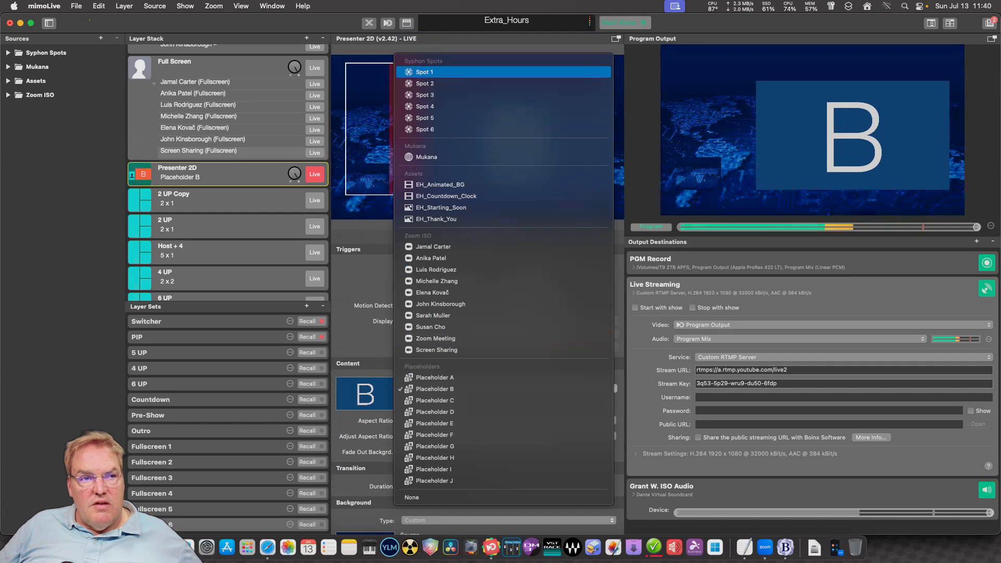
{"action": "key", "text": "Return"}
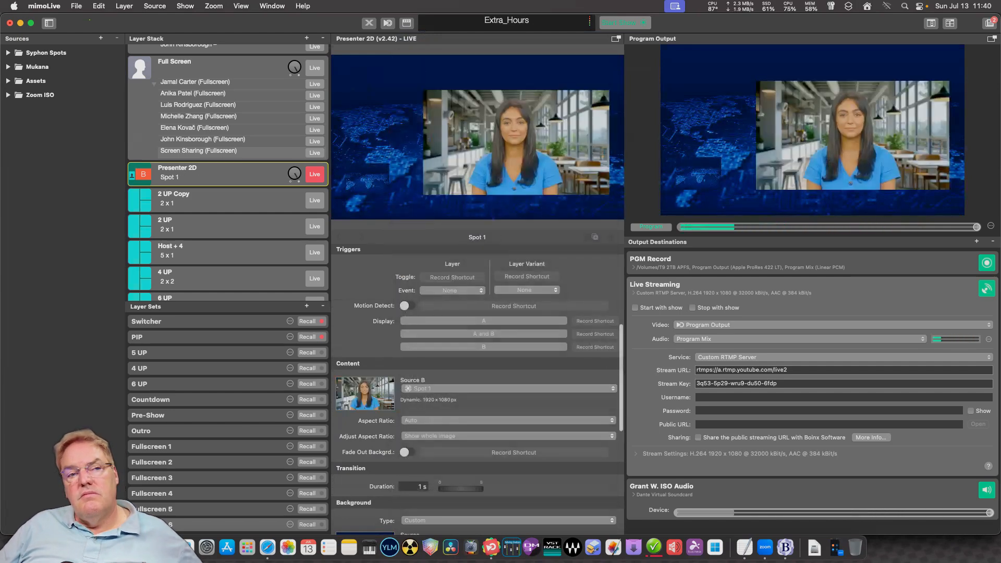
Examine the Presenter 2D layer's control, content, transition, background and geometry settings.
{"action": "scroll", "coordinate": [478, 417], "scroll_direction": "down", "scroll_amount": 3}
{"action": "scroll", "coordinate": [478, 417], "scroll_direction": "down", "scroll_amount": 3}
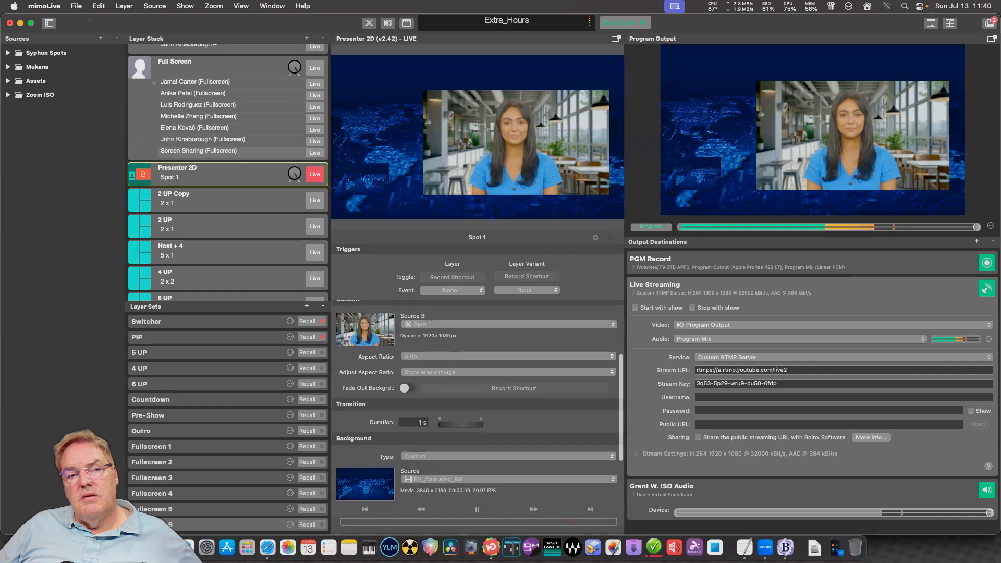
{"action": "scroll", "coordinate": [477, 417], "scroll_direction": "down", "scroll_amount": 6}
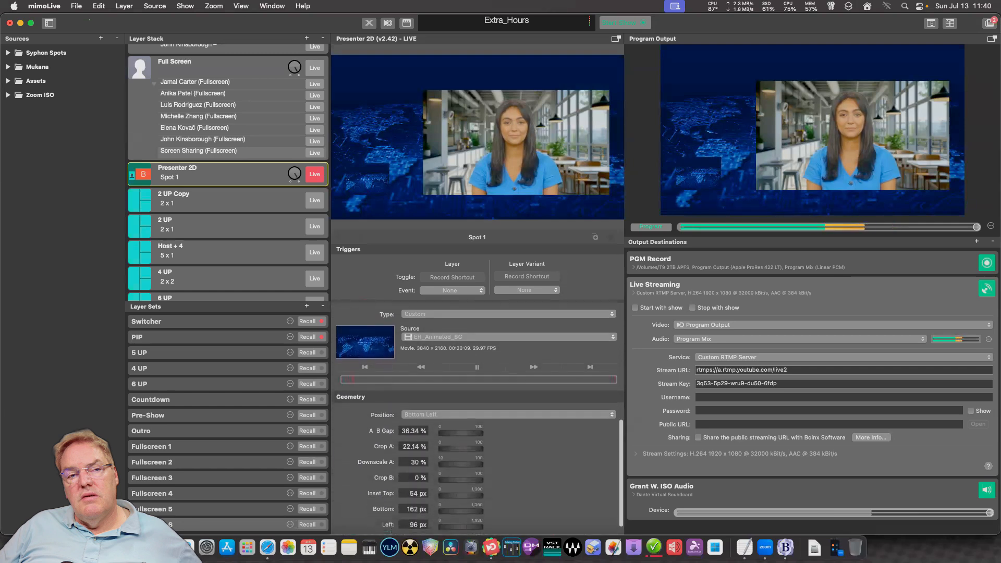
{"action": "scroll", "coordinate": [477, 417], "scroll_direction": "up", "scroll_amount": 15}
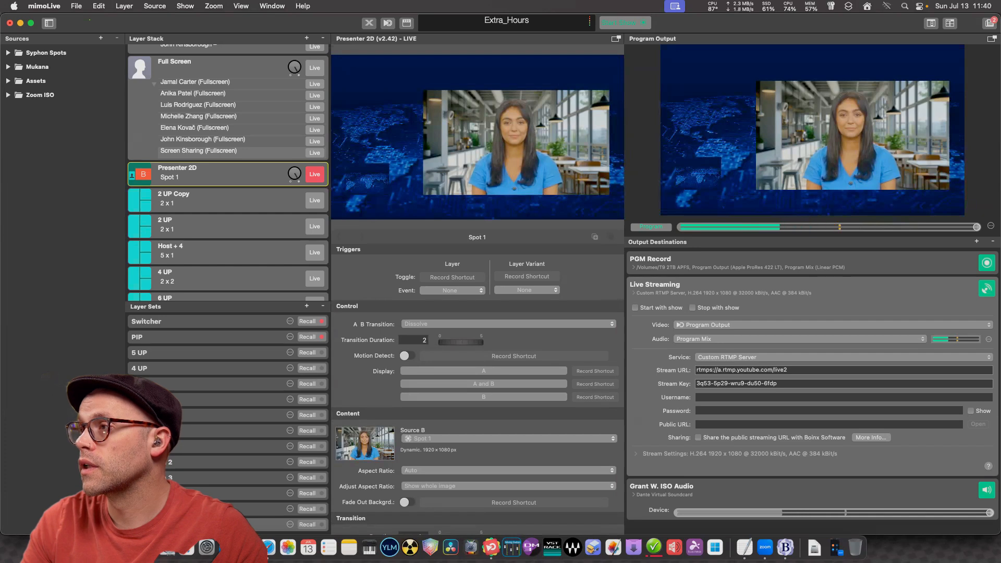
{"action": "scroll", "coordinate": [478, 412], "scroll_direction": "down", "scroll_amount": 3}
{"action": "scroll", "coordinate": [477, 417], "scroll_direction": "down", "scroll_amount": 3}
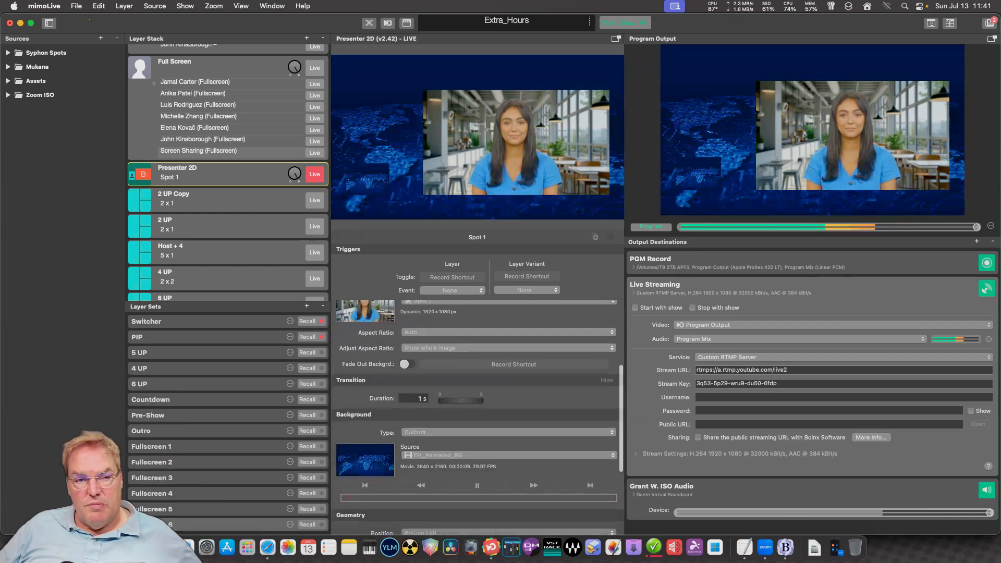
{"action": "scroll", "coordinate": [477, 417], "scroll_direction": "up", "scroll_amount": 4}
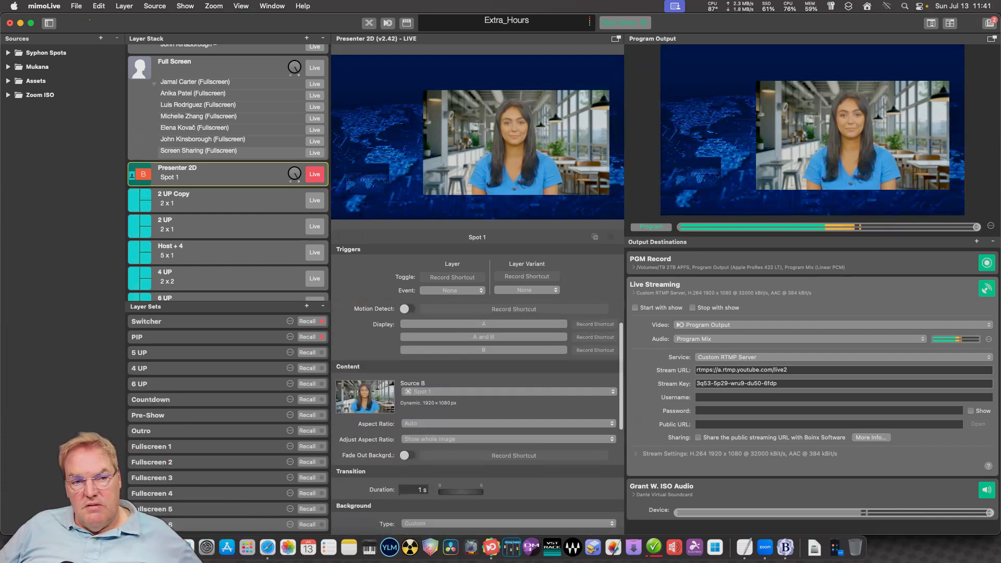
{"action": "scroll", "coordinate": [477, 417], "scroll_direction": "up", "scroll_amount": 2}
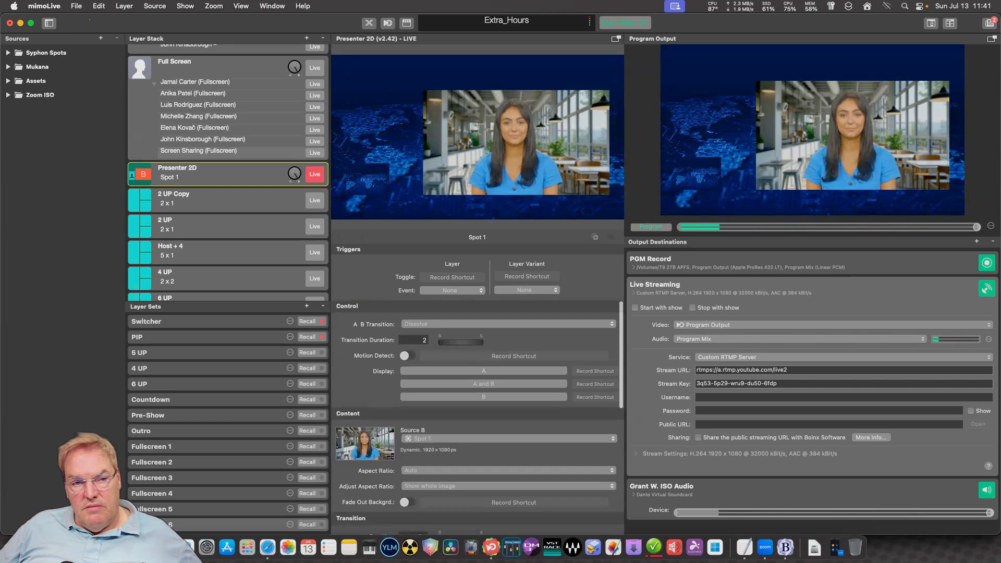
Try the Zoom ISO Screen Sharing feed as the Presenter 2D layer's Source B.
{"action": "left_click", "coordinate": [508, 438]}
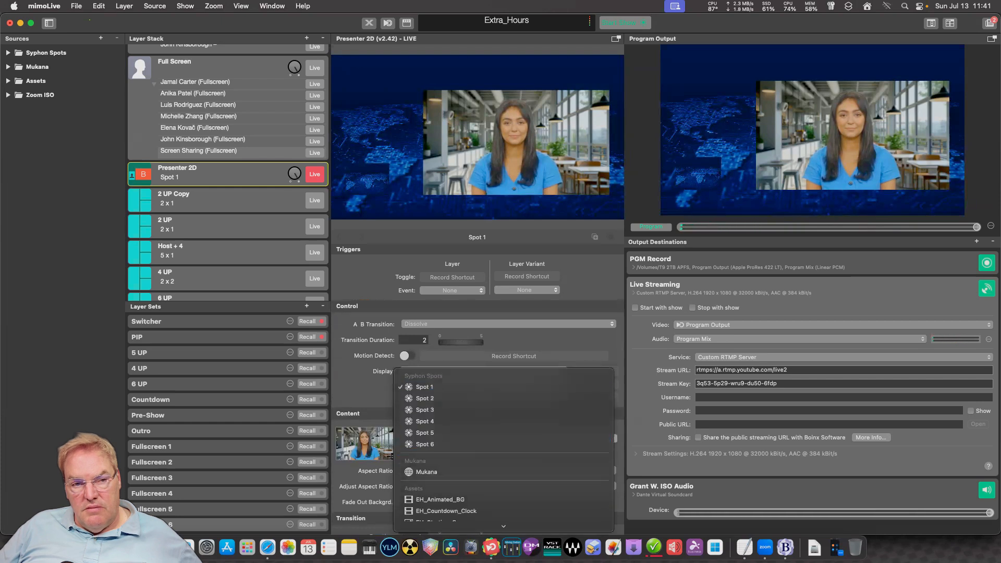
{"action": "scroll", "coordinate": [503, 333], "scroll_direction": "down", "scroll_amount": 5}
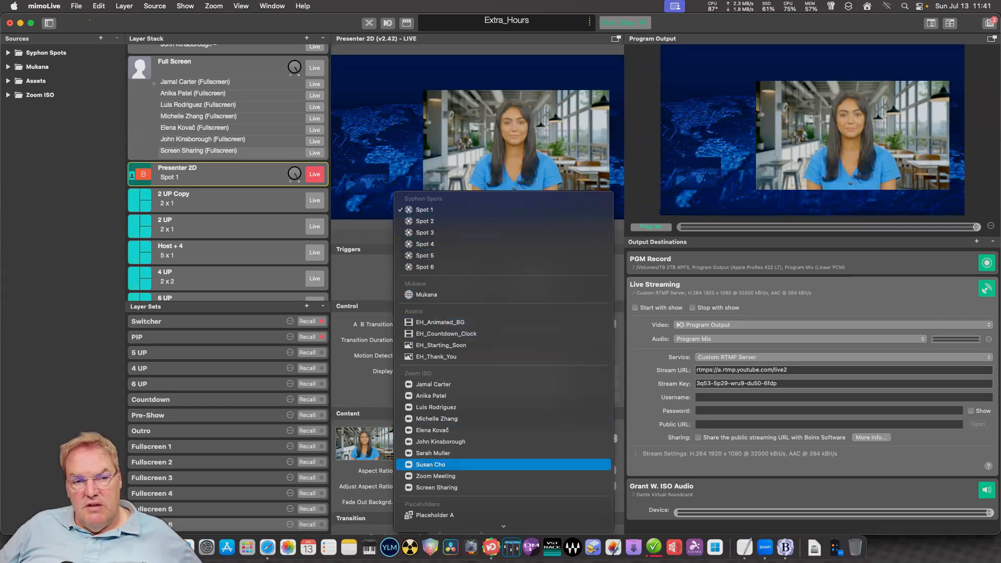
{"action": "left_click", "coordinate": [443, 487]}
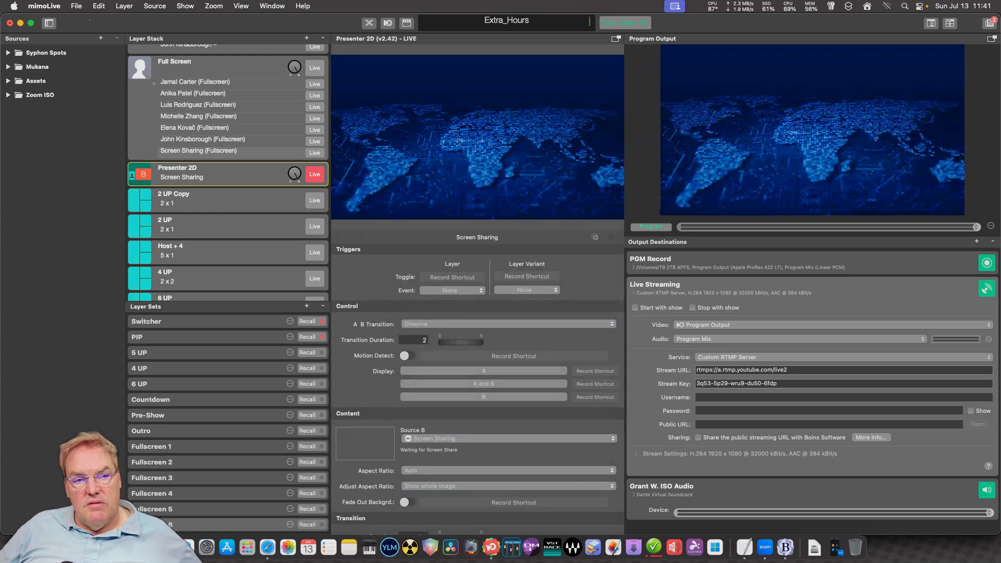
{"action": "left_click", "coordinate": [443, 439]}
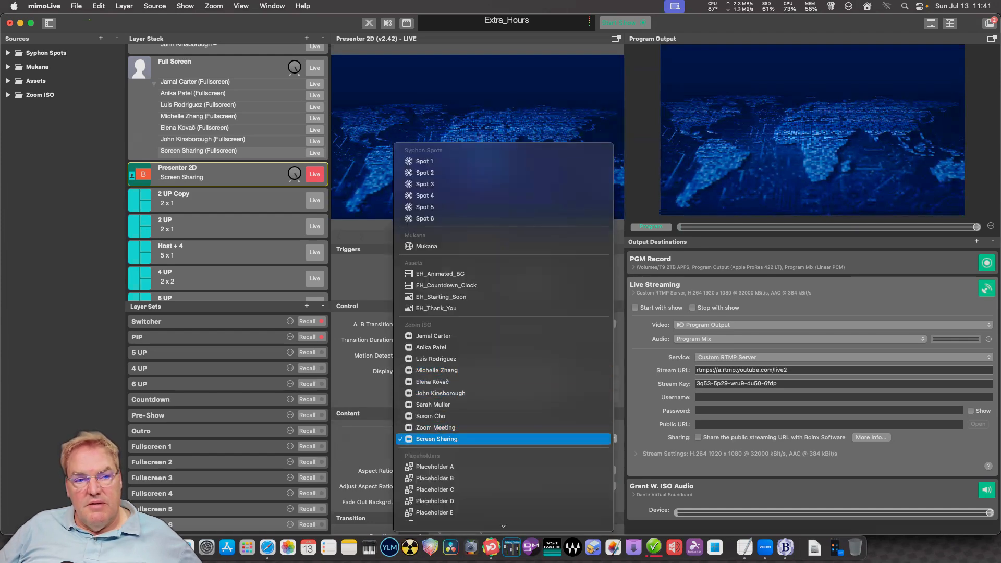
{"action": "left_click", "coordinate": [437, 439]}
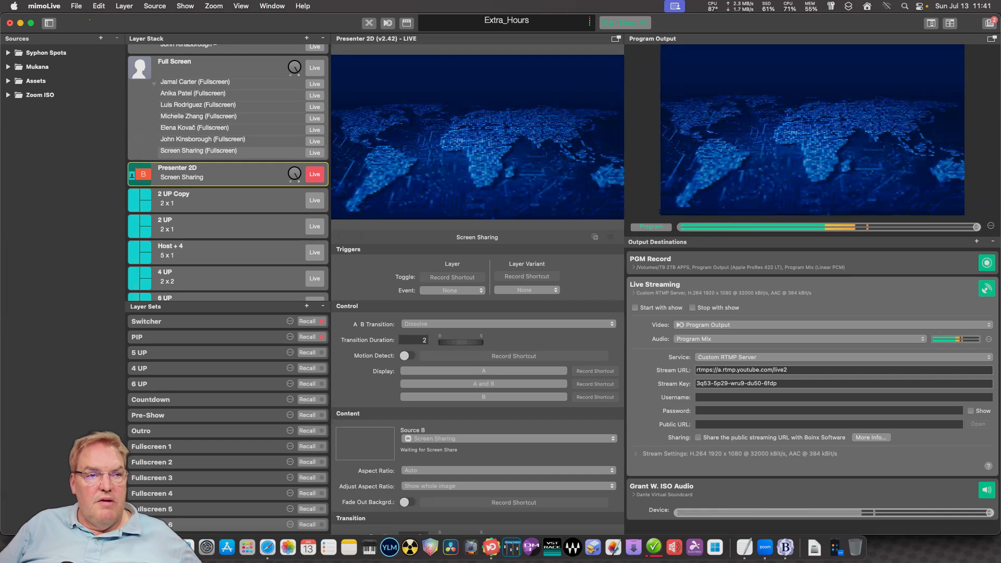
Make the 2 UP Copy layer live beneath Presenter 2D and reselect the Presenter 2D layer.
{"action": "left_click", "coordinate": [219, 198]}
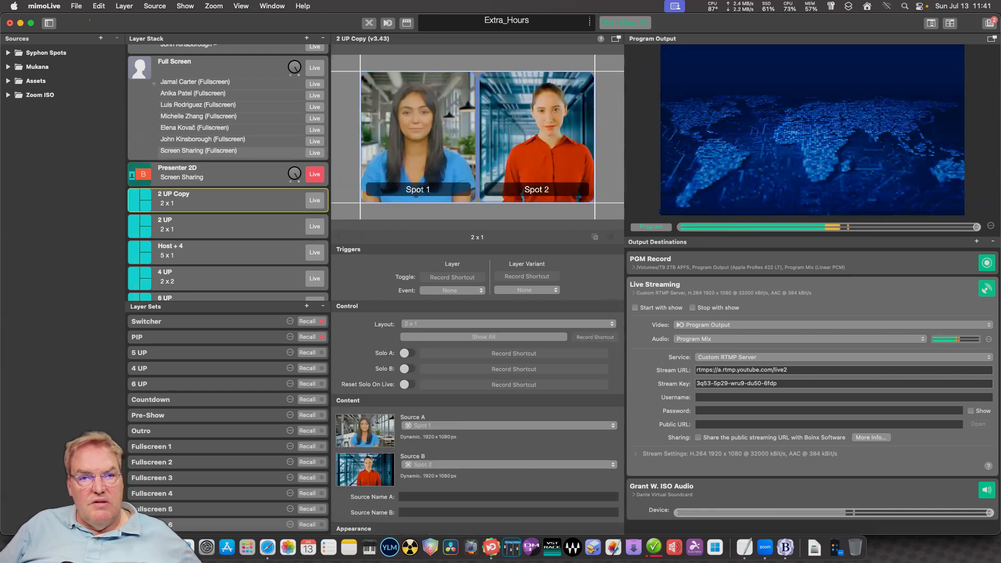
{"action": "left_click", "coordinate": [315, 200]}
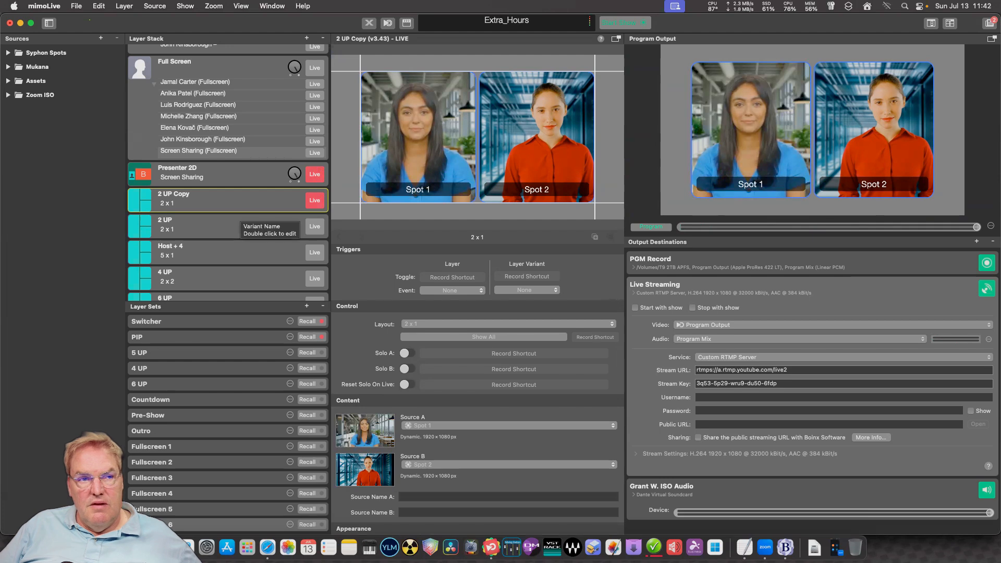
{"action": "left_click", "coordinate": [219, 172]}
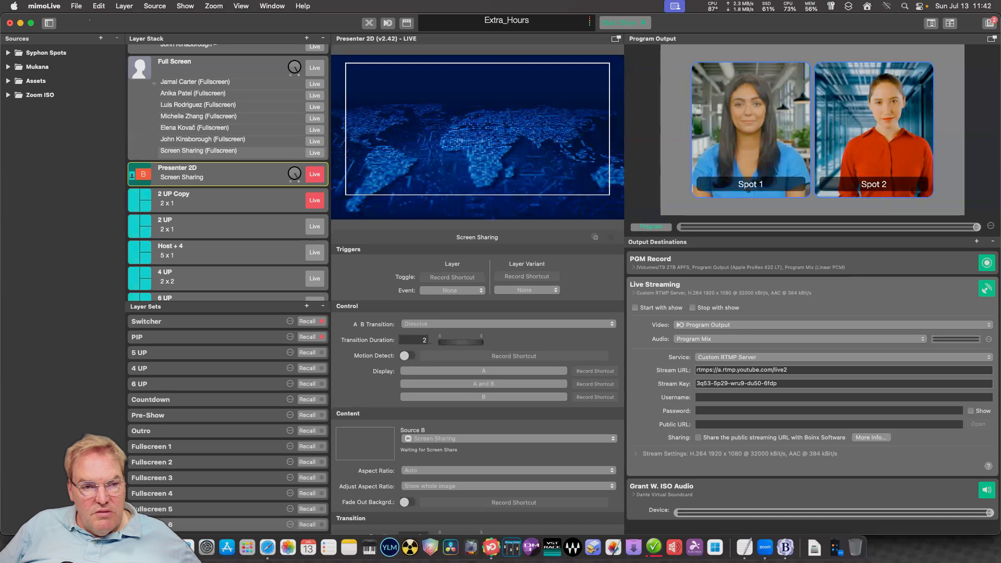
Test the first Zoom ISO participant as Presenter 2D's Source B and replace it with Placeholder A.
{"action": "scroll", "coordinate": [477, 417], "scroll_direction": "down", "scroll_amount": 5}
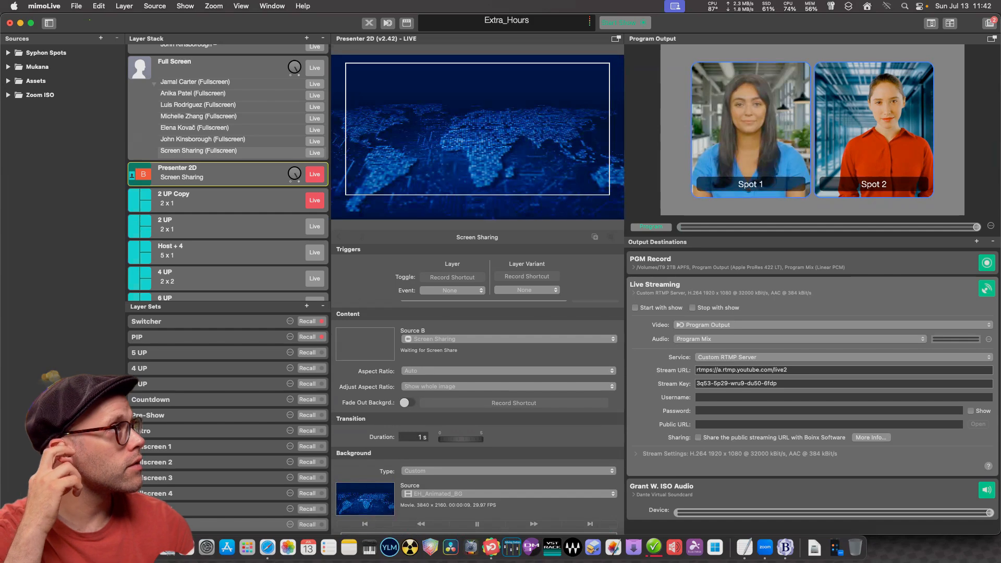
{"action": "left_click", "coordinate": [508, 338]}
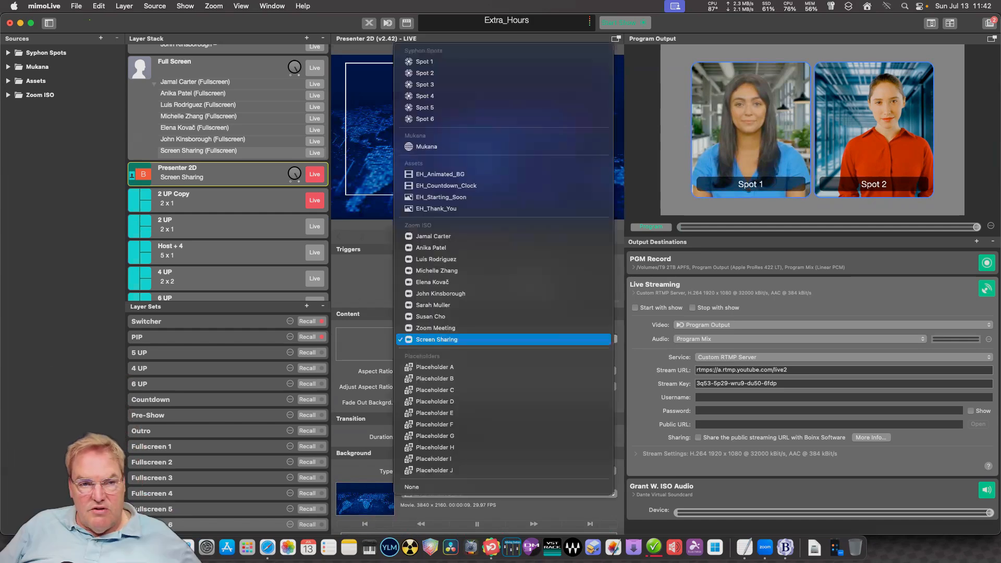
{"action": "left_click", "coordinate": [433, 236]}
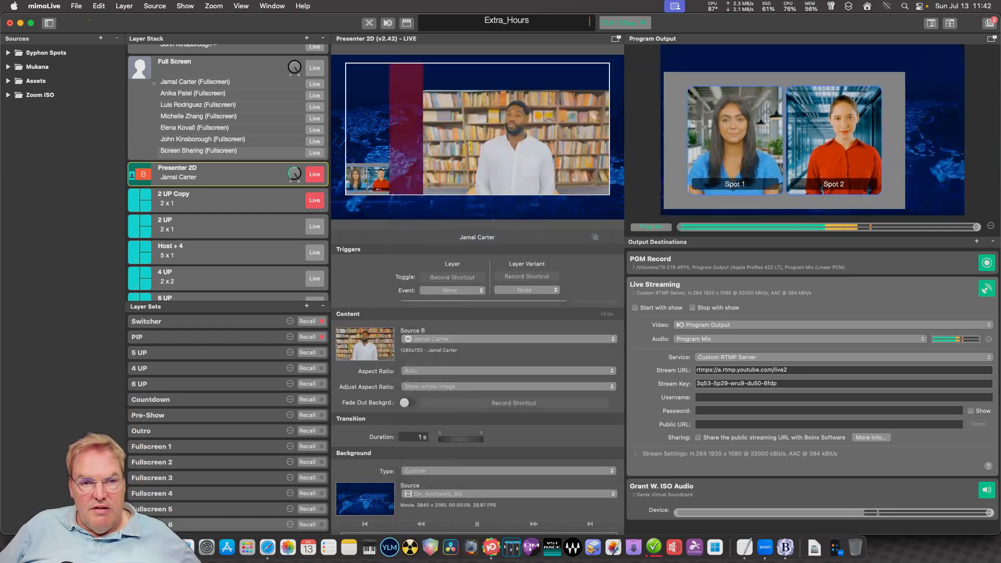
{"action": "left_click", "coordinate": [508, 339]}
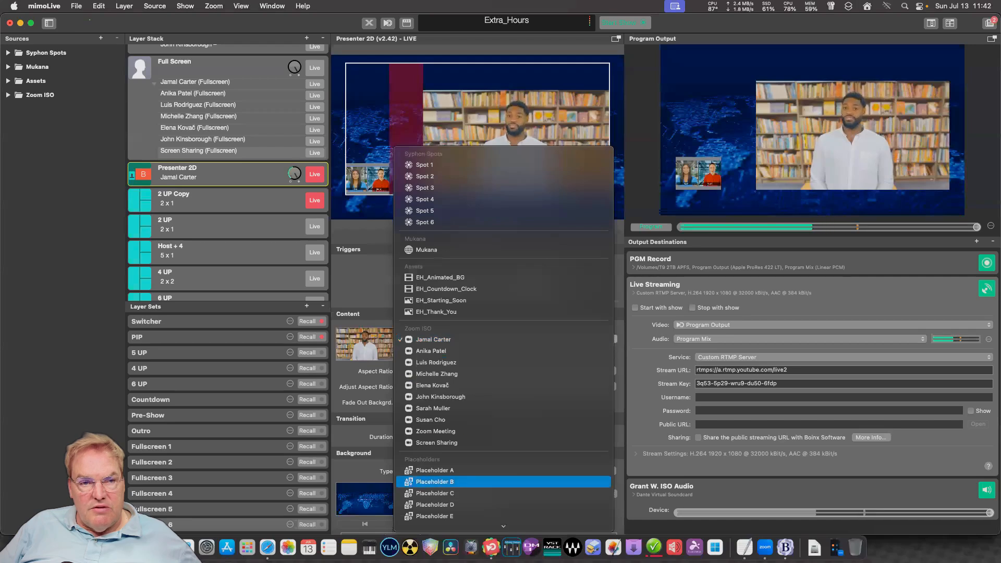
{"action": "left_click", "coordinate": [435, 470]}
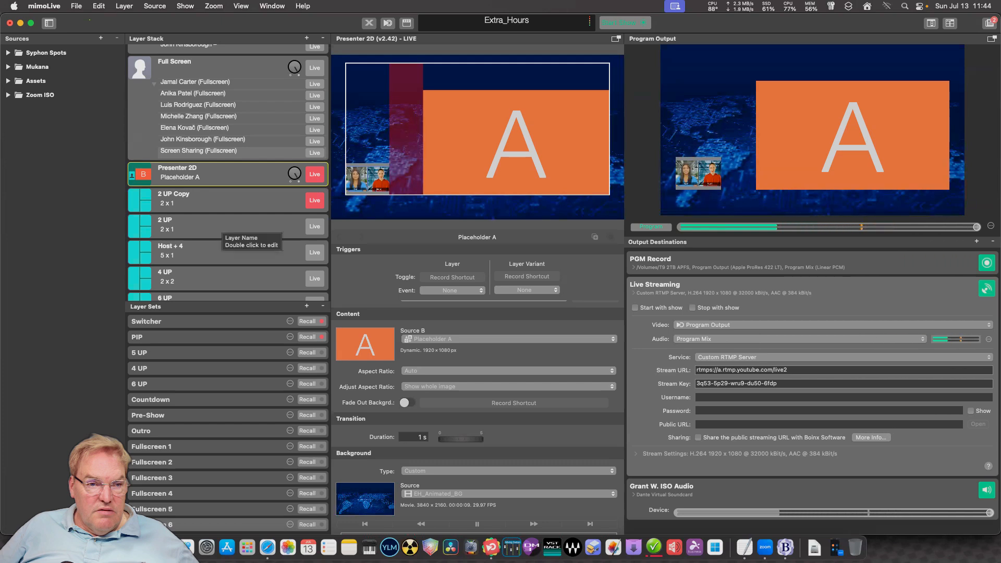
Compare the 2 UP Copy and Presenter 2D layers, checking their order in the stack and the available Source B choices.
{"action": "left_click", "coordinate": [224, 205]}
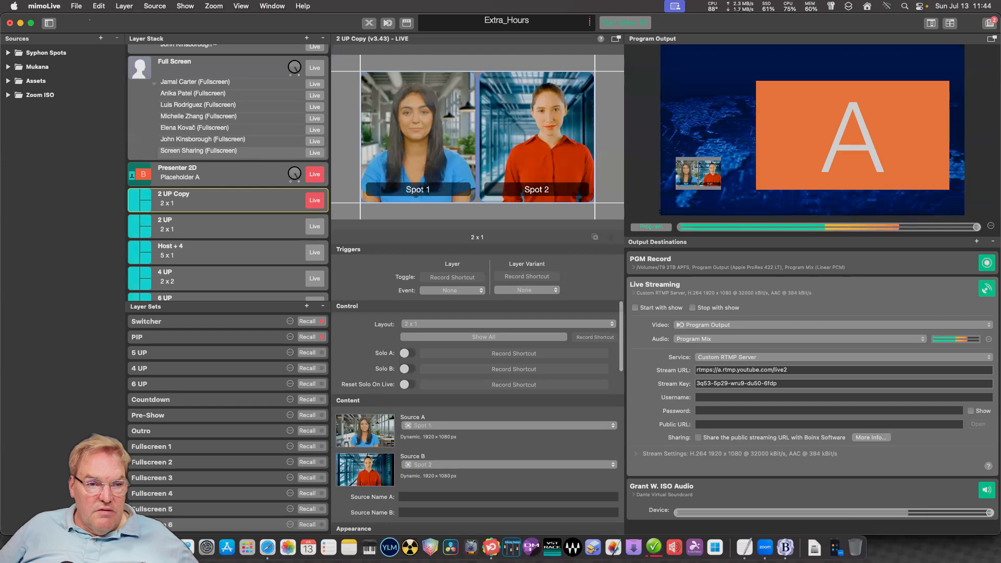
{"action": "left_click", "coordinate": [224, 172]}
{"action": "scroll", "coordinate": [228, 172], "scroll_direction": "down", "scroll_amount": 4}
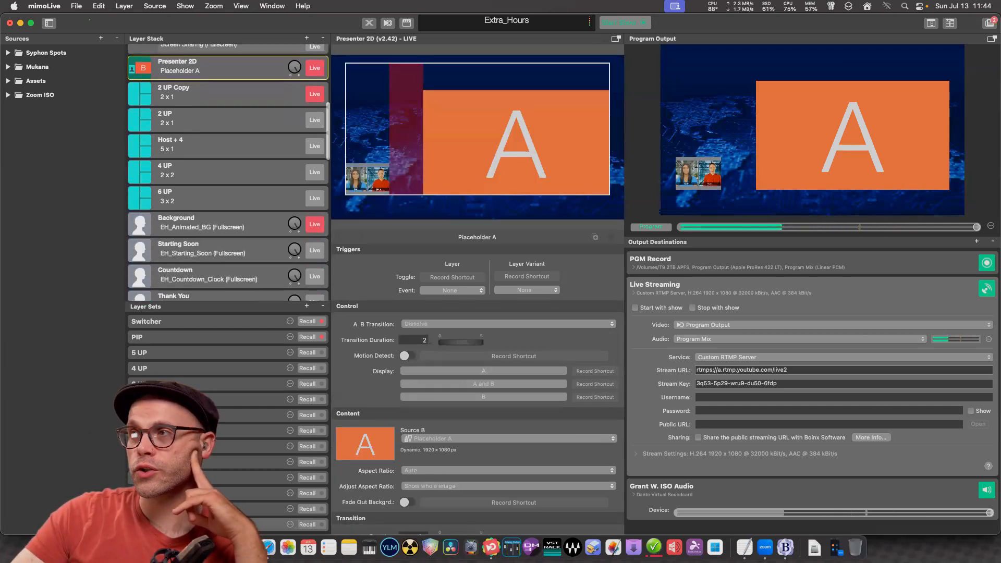
{"action": "scroll", "coordinate": [228, 172], "scroll_direction": "up", "scroll_amount": 5}
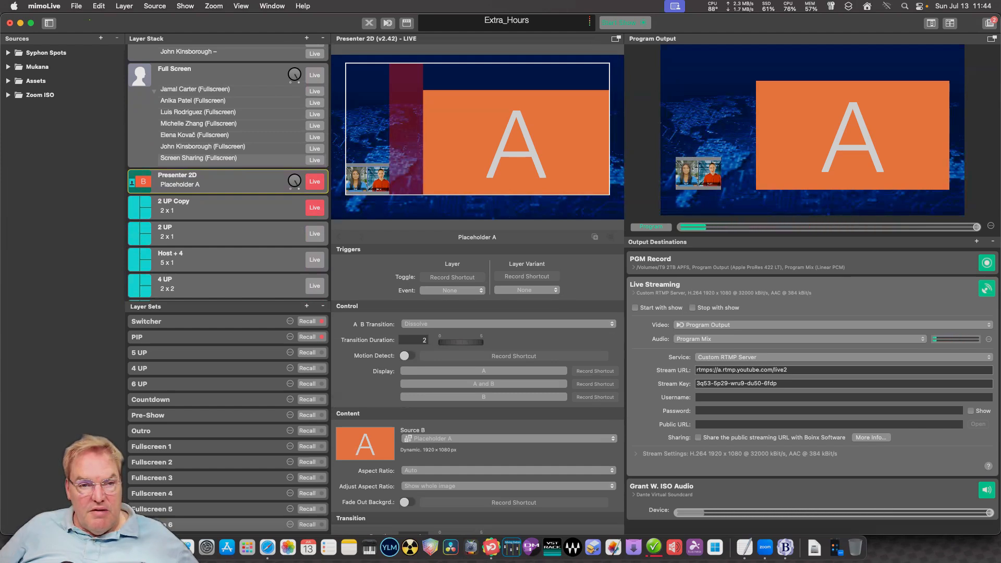
{"action": "scroll", "coordinate": [477, 417], "scroll_direction": "down", "scroll_amount": 2}
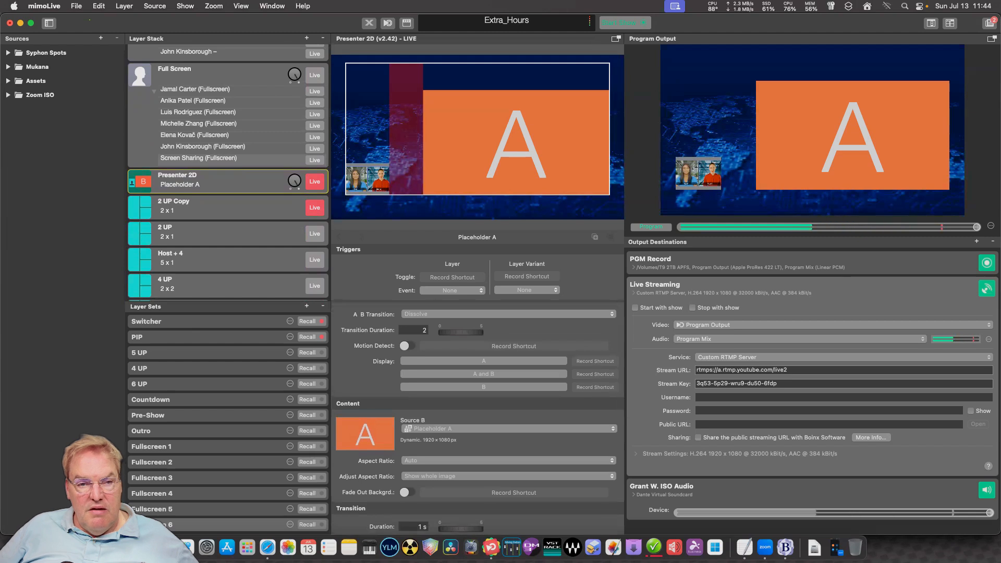
{"action": "left_click", "coordinate": [508, 429]}
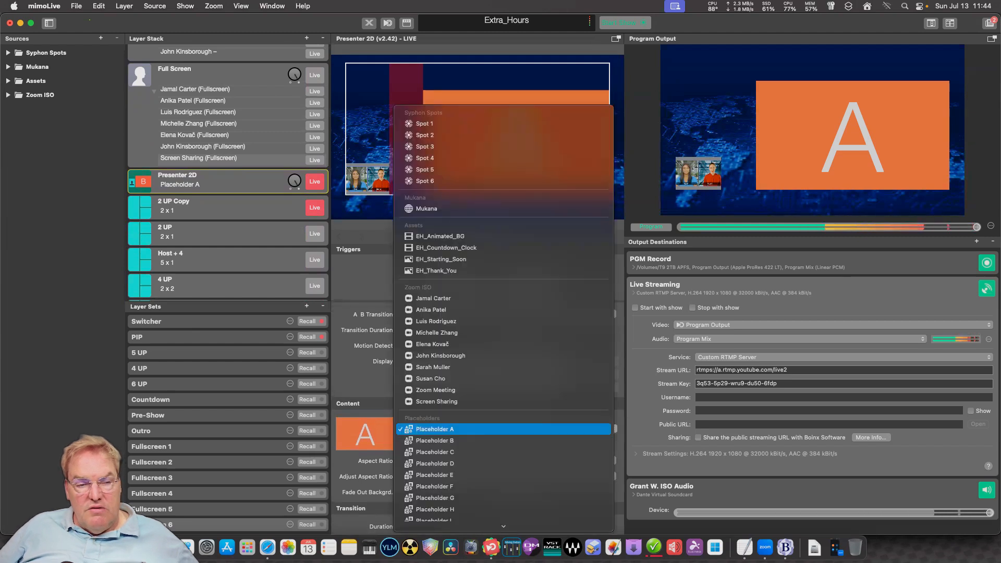
{"action": "key", "text": "Escape"}
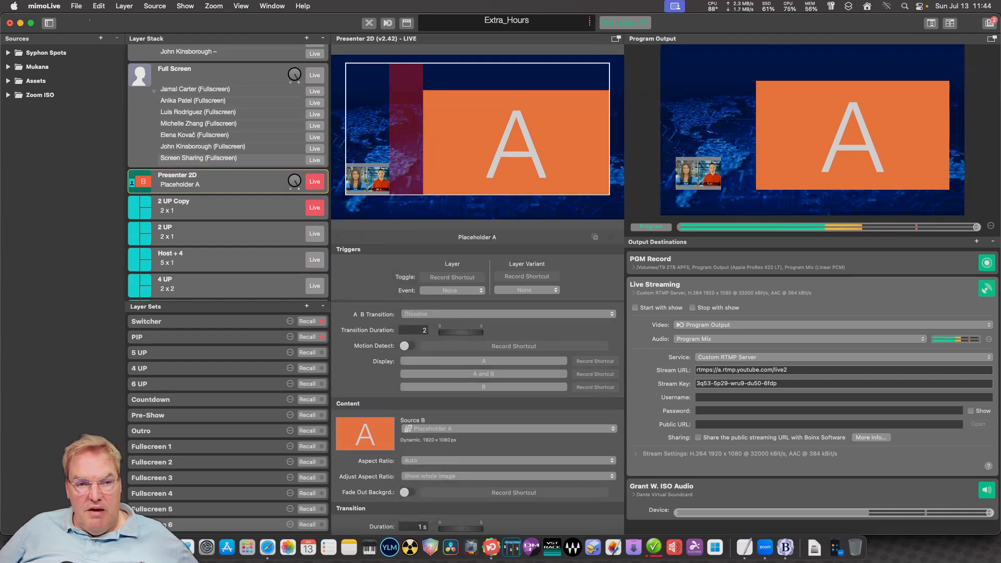
{"action": "scroll", "coordinate": [477, 406], "scroll_direction": "up", "scroll_amount": 2}
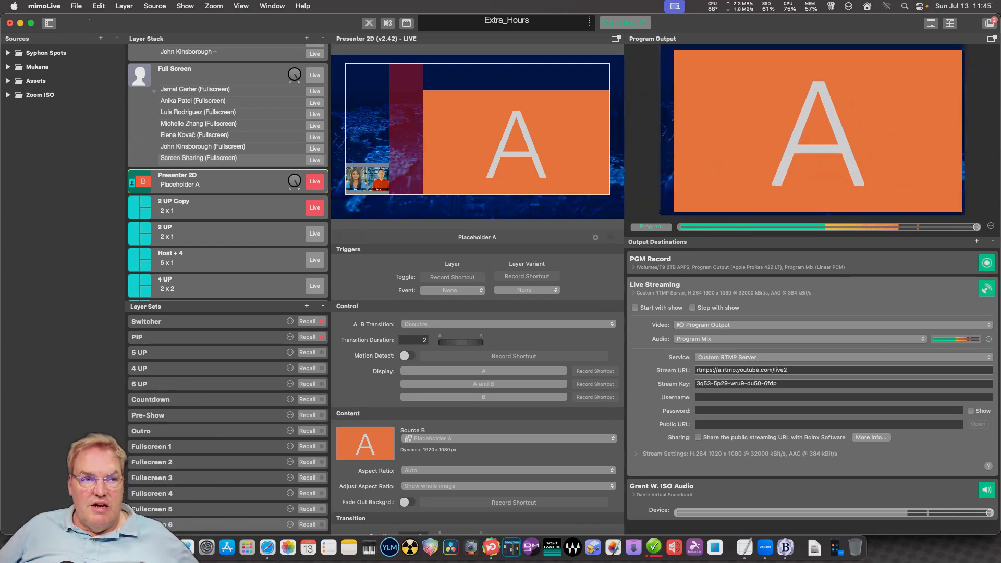
{"action": "left_click", "coordinate": [219, 208]}
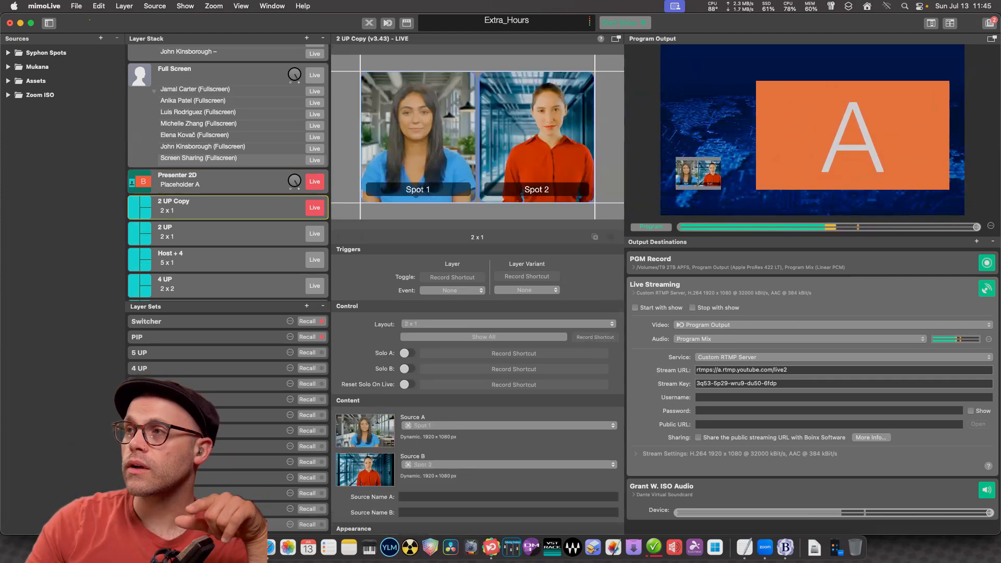
{"action": "scroll", "coordinate": [228, 172], "scroll_direction": "down", "scroll_amount": 5}
{"action": "scroll", "coordinate": [227, 172], "scroll_direction": "down", "scroll_amount": 8}
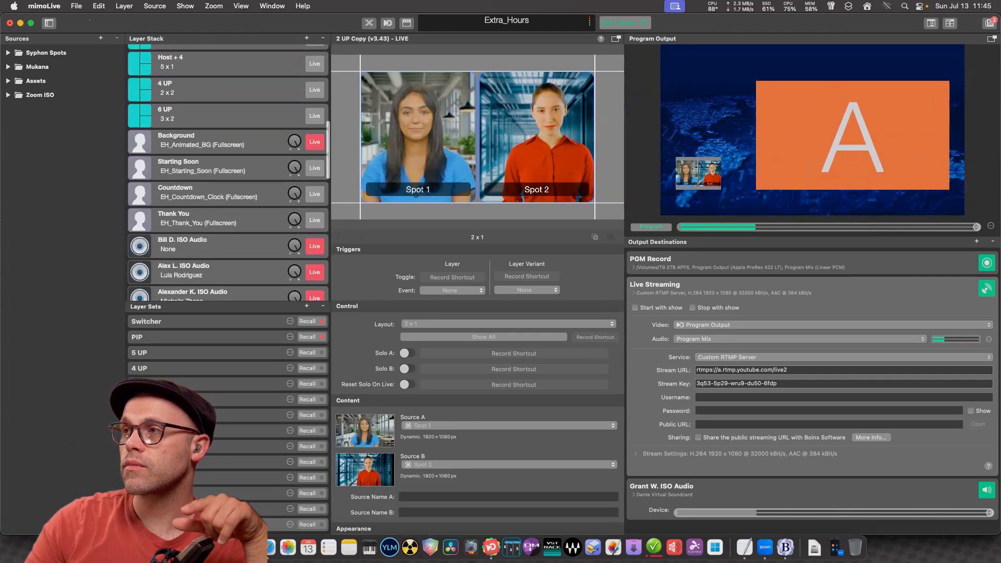
{"action": "scroll", "coordinate": [228, 172], "scroll_direction": "up", "scroll_amount": 8}
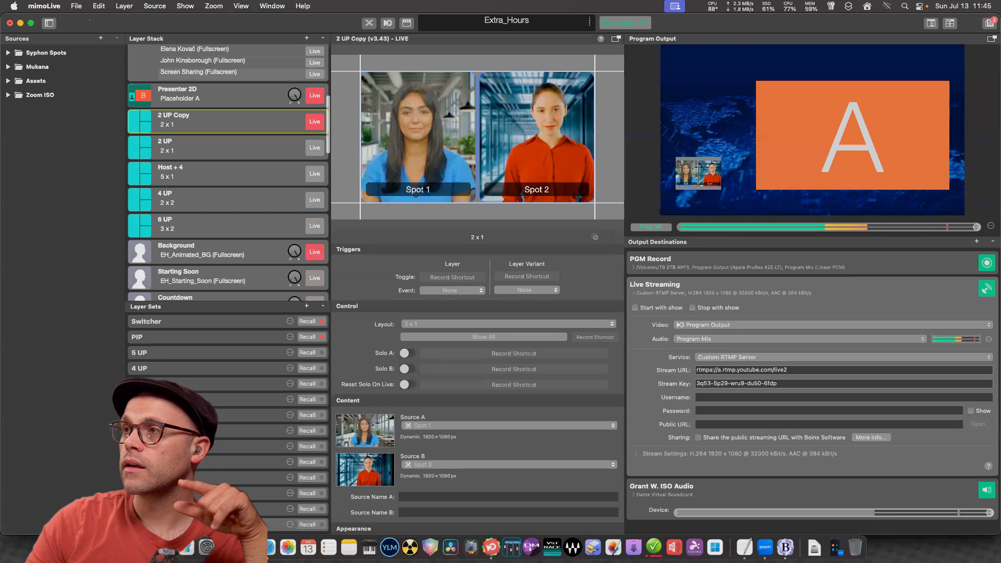
{"action": "scroll", "coordinate": [228, 172], "scroll_direction": "up", "scroll_amount": 5}
{"action": "scroll", "coordinate": [228, 172], "scroll_direction": "down", "scroll_amount": 6}
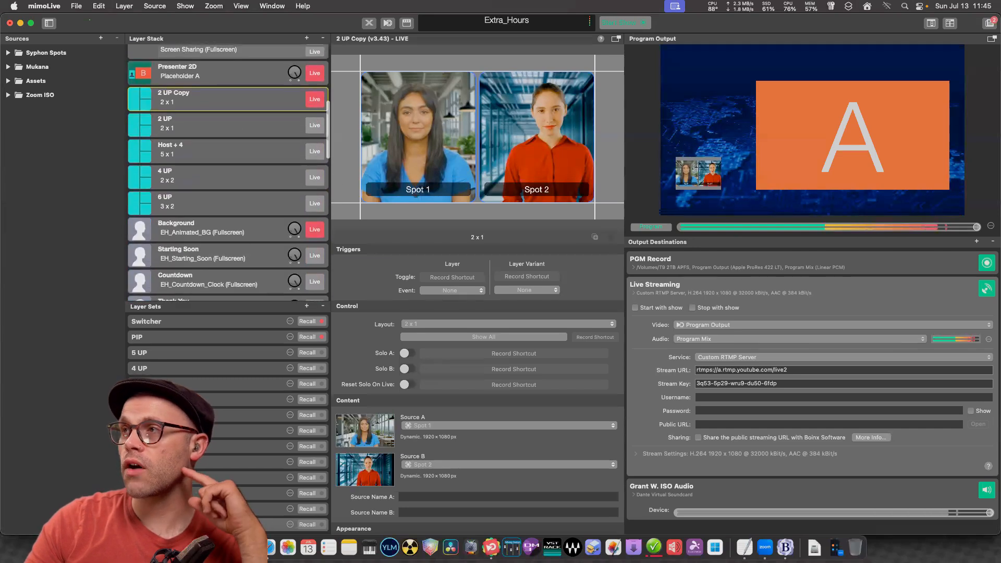
{"action": "scroll", "coordinate": [227, 172], "scroll_direction": "up", "scroll_amount": 4}
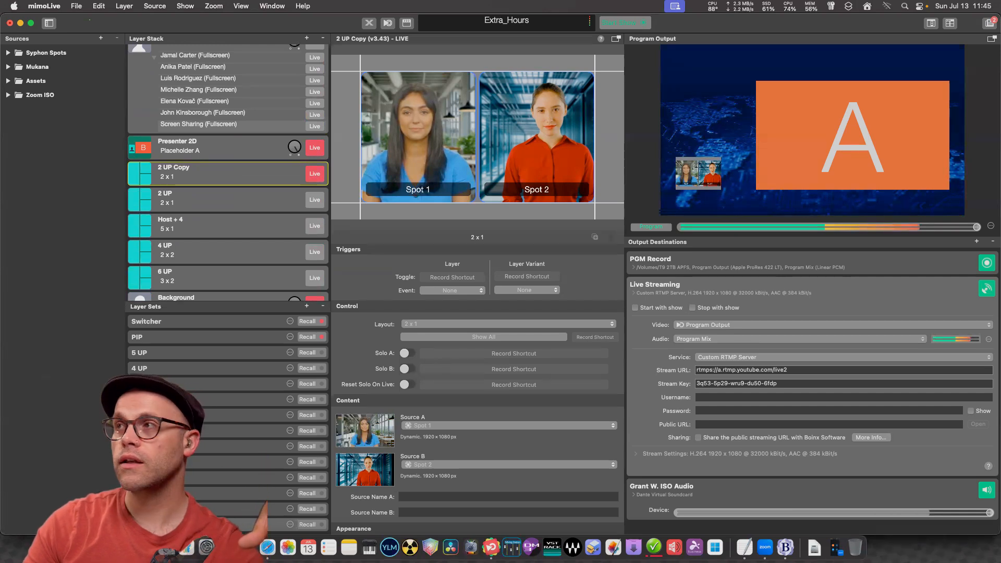
Try the Presenter 2D layer beneath the 6 UP layer in the layer stack.
{"action": "left_click", "coordinate": [219, 146]}
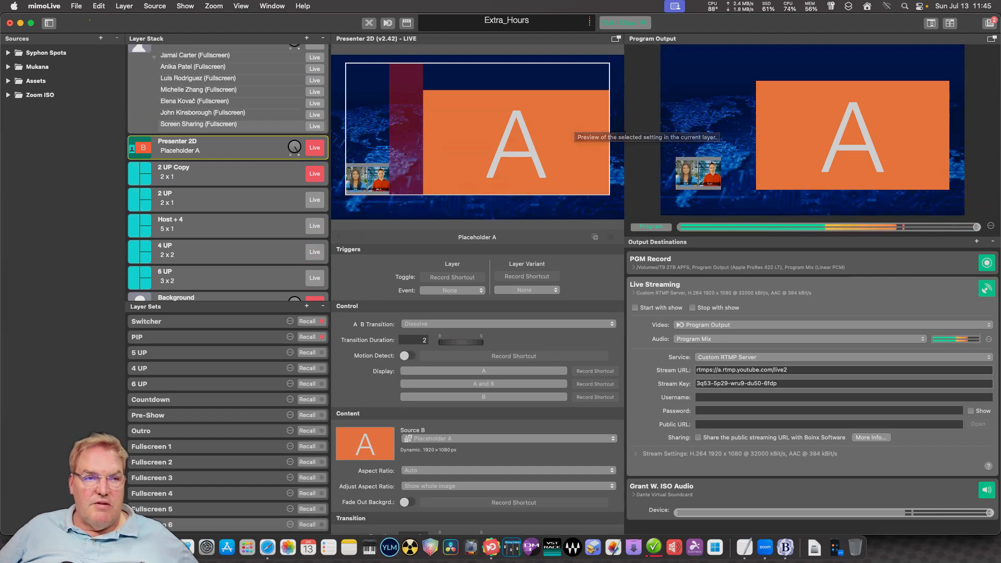
{"action": "scroll", "coordinate": [228, 172], "scroll_direction": "down", "scroll_amount": 2}
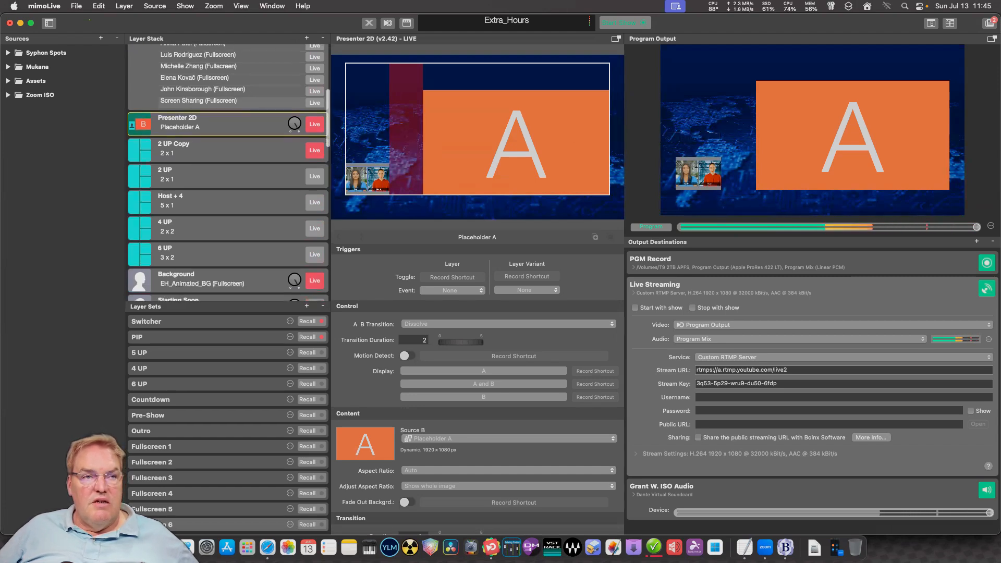
{"action": "left_click_drag", "start_coordinate": [178, 123], "coordinate": [161, 253]}
{"action": "scroll", "coordinate": [228, 172], "scroll_direction": "up", "scroll_amount": 5}
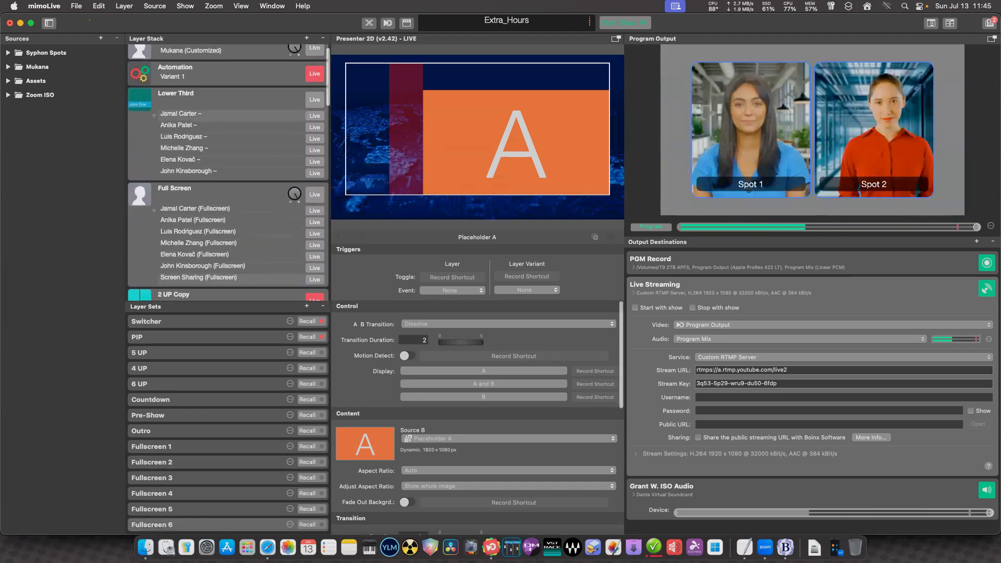
{"action": "scroll", "coordinate": [228, 172], "scroll_direction": "down", "scroll_amount": 5}
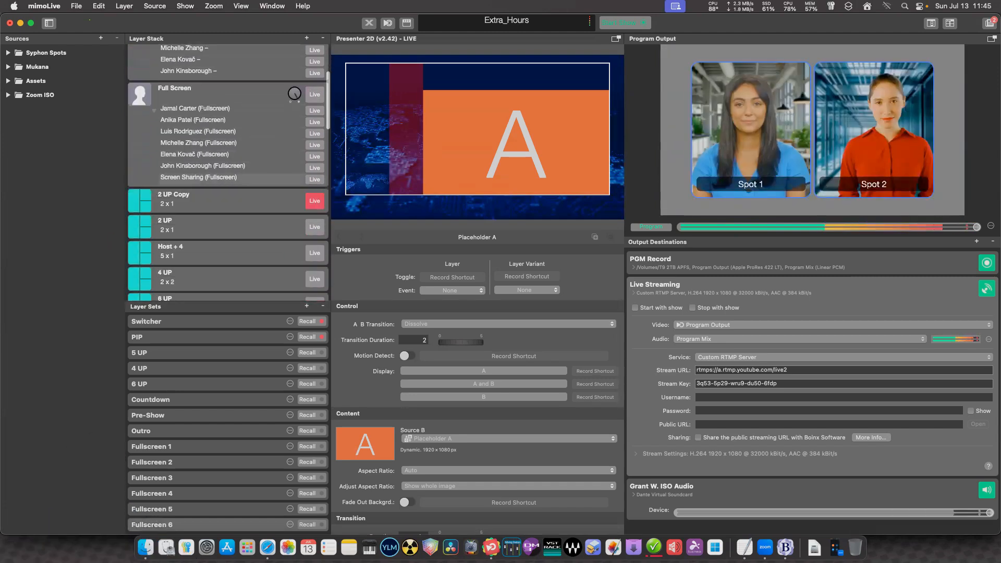
{"action": "scroll", "coordinate": [227, 172], "scroll_direction": "down", "scroll_amount": 3}
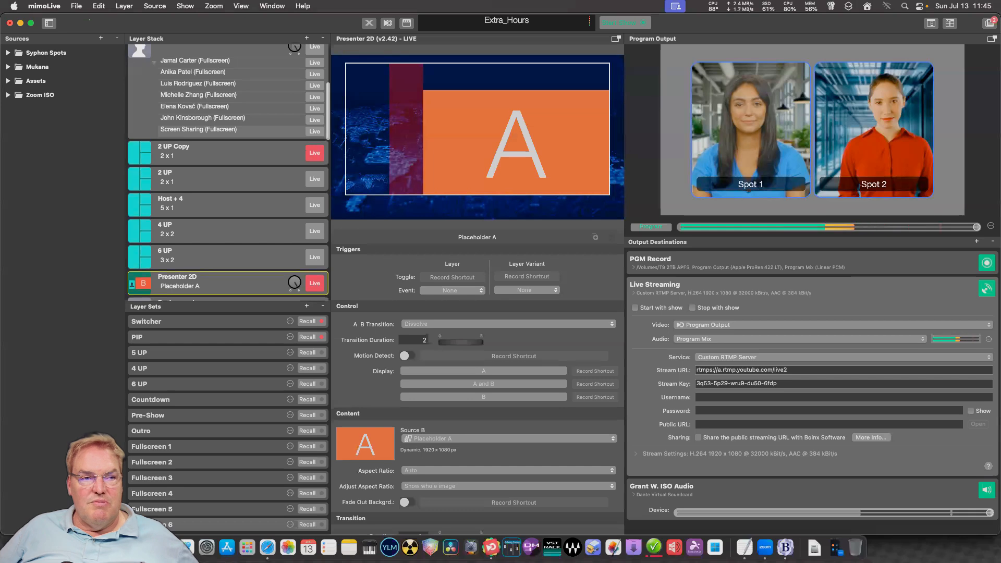
Move the Presenter 2D layer up the layer stack to directly above the Full Screen layer.
{"action": "left_click_drag", "start_coordinate": [198, 287], "coordinate": [202, 146]}
{"action": "scroll", "coordinate": [228, 172], "scroll_direction": "up", "scroll_amount": 6}
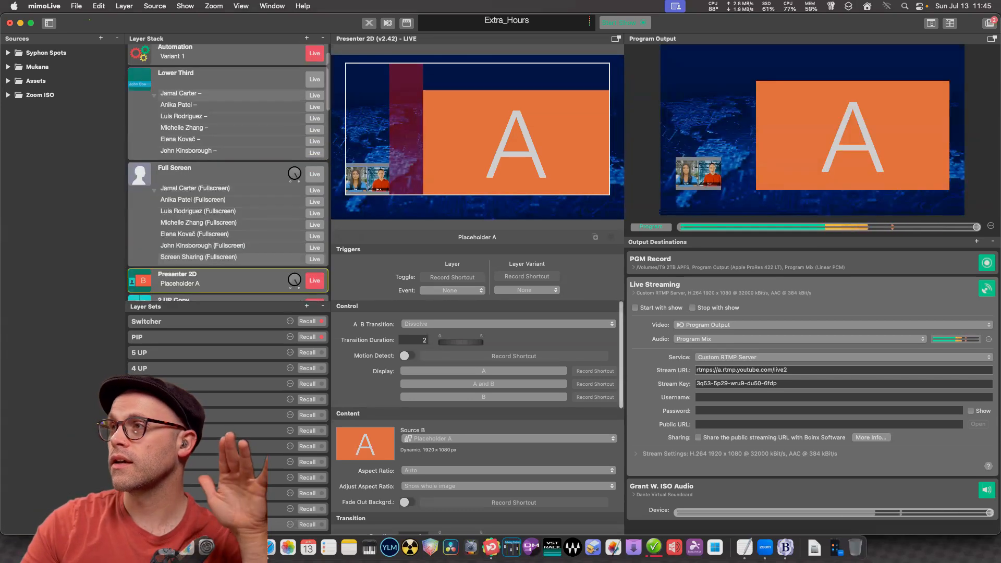
{"action": "scroll", "coordinate": [228, 172], "scroll_direction": "down", "scroll_amount": 1}
{"action": "left_click_drag", "start_coordinate": [202, 266], "coordinate": [202, 156]}
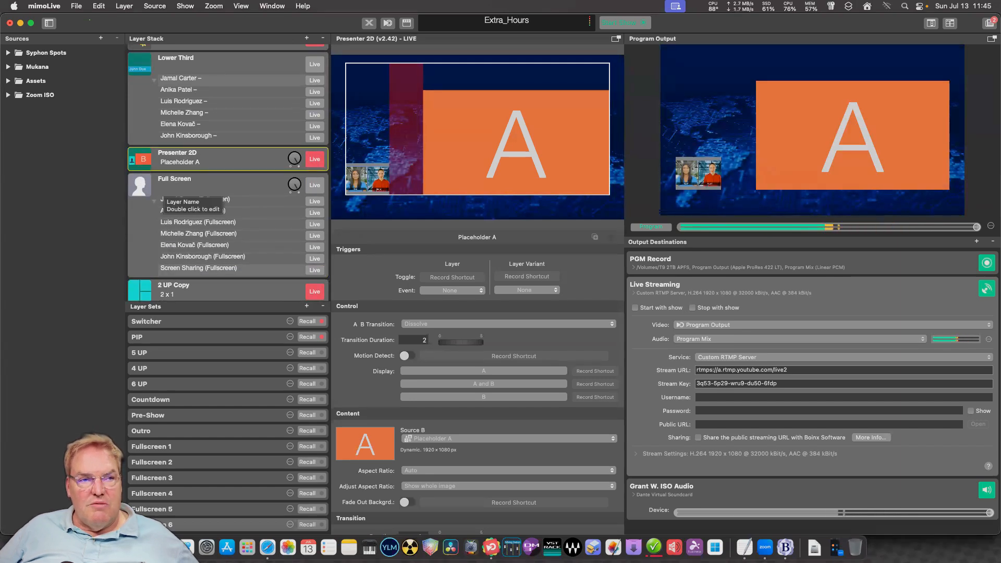
Test the first and fourth participants' Full Screen variants live beneath Presenter 2D, reselecting the Presenter 2D layer after each.
{"action": "left_click", "coordinate": [166, 198]}
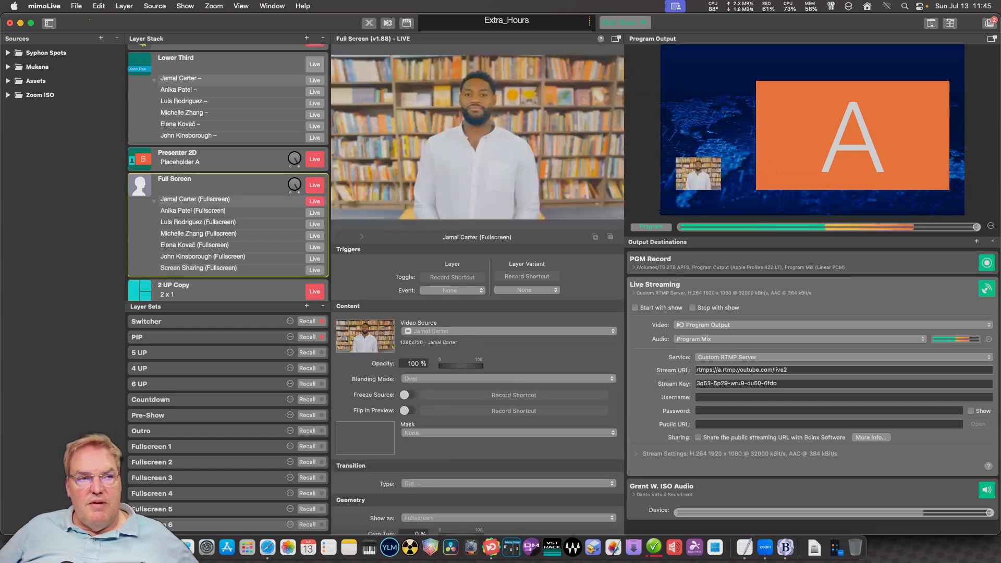
{"action": "left_click", "coordinate": [219, 156]}
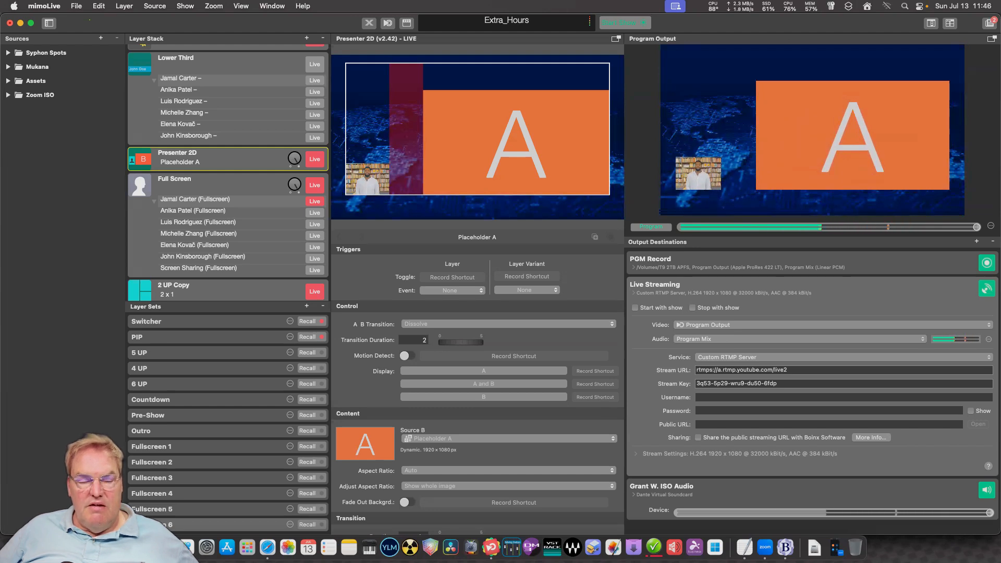
{"action": "left_click", "coordinate": [314, 236]}
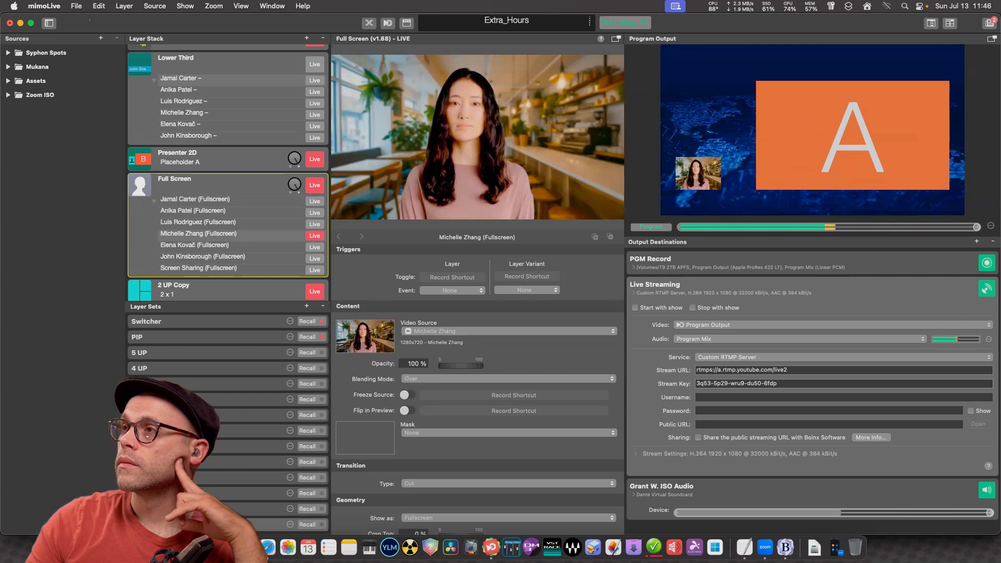
{"action": "left_click", "coordinate": [219, 156]}
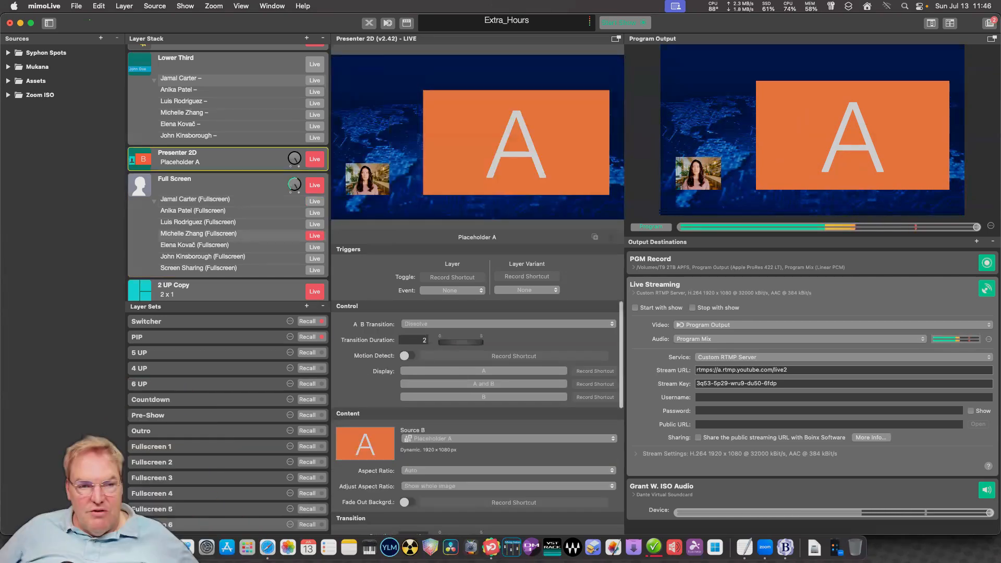
Set Presenter 2D to display only A and test it with the fifth and sixth participants' Full Screen variants live.
{"action": "left_click", "coordinate": [484, 371]}
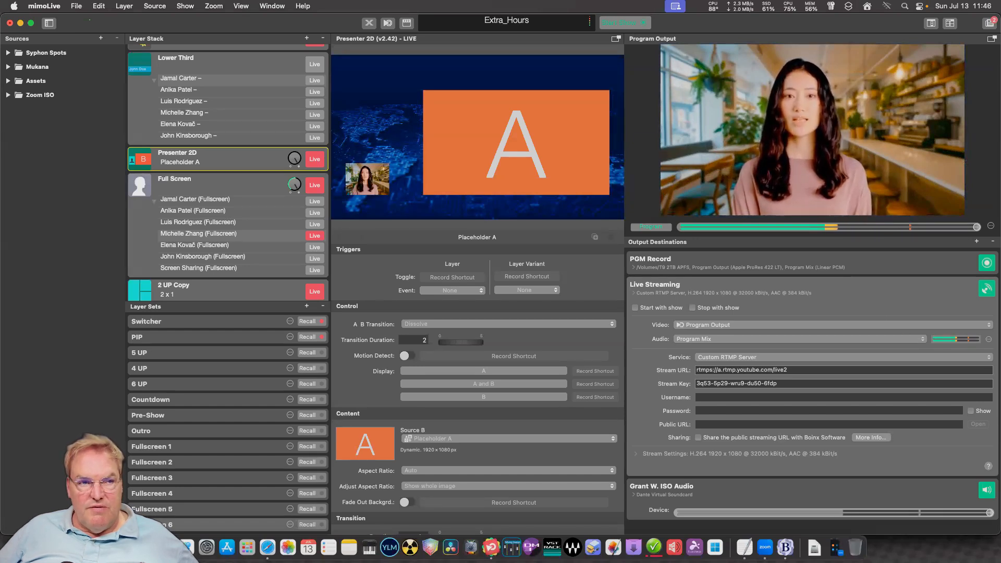
{"action": "left_click", "coordinate": [198, 245]}
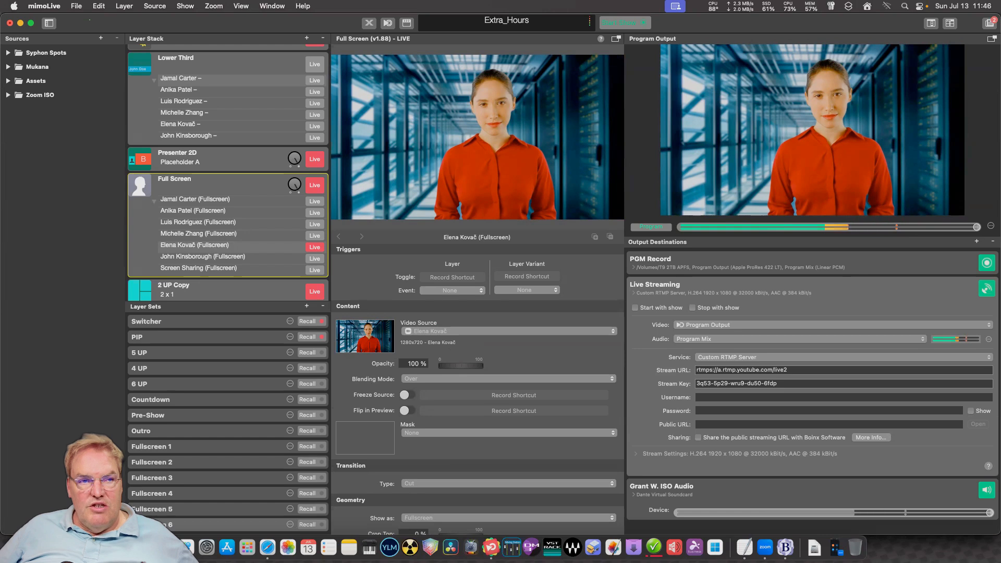
{"action": "left_click", "coordinate": [202, 256]}
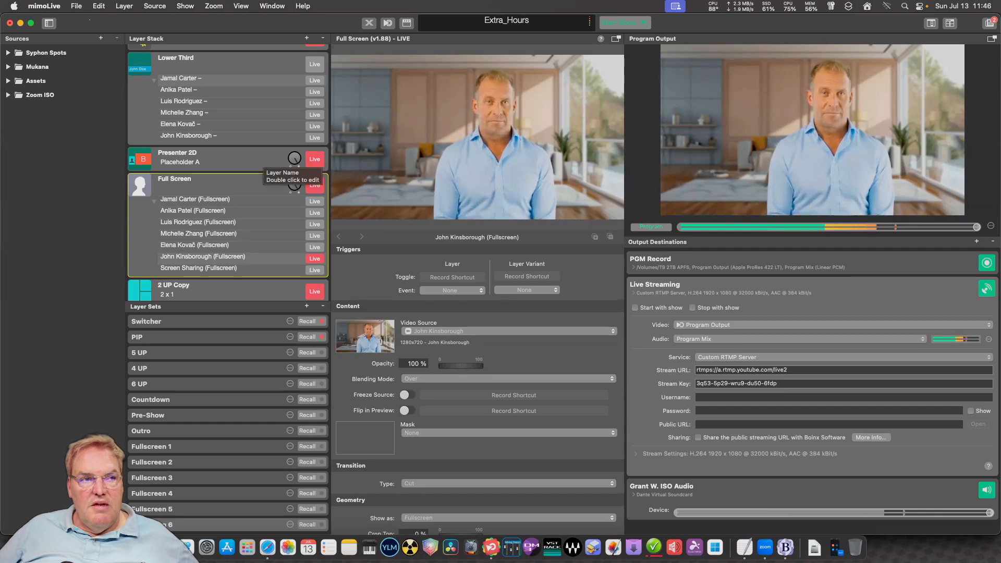
{"action": "left_click", "coordinate": [261, 162]}
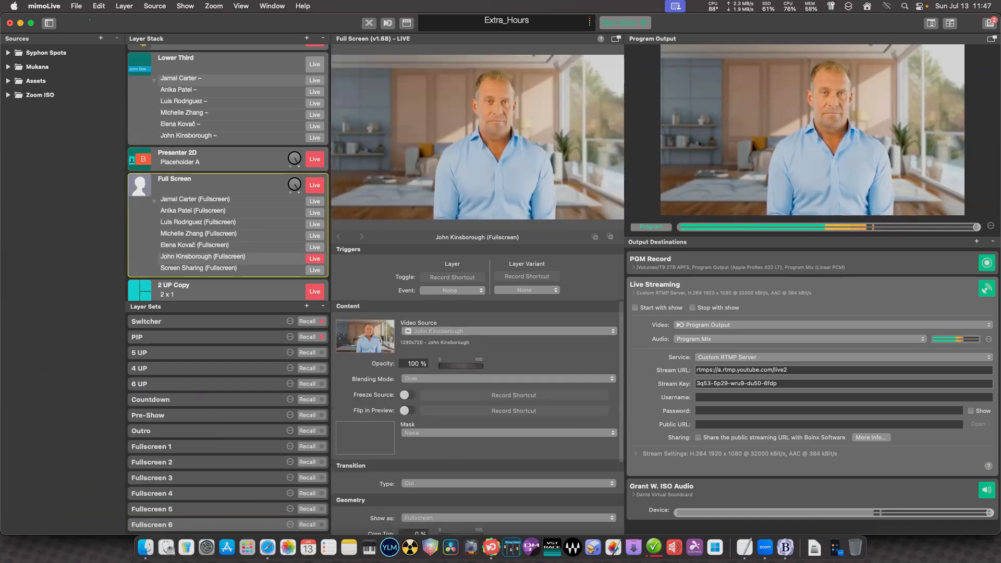
{"action": "left_click", "coordinate": [208, 183]}
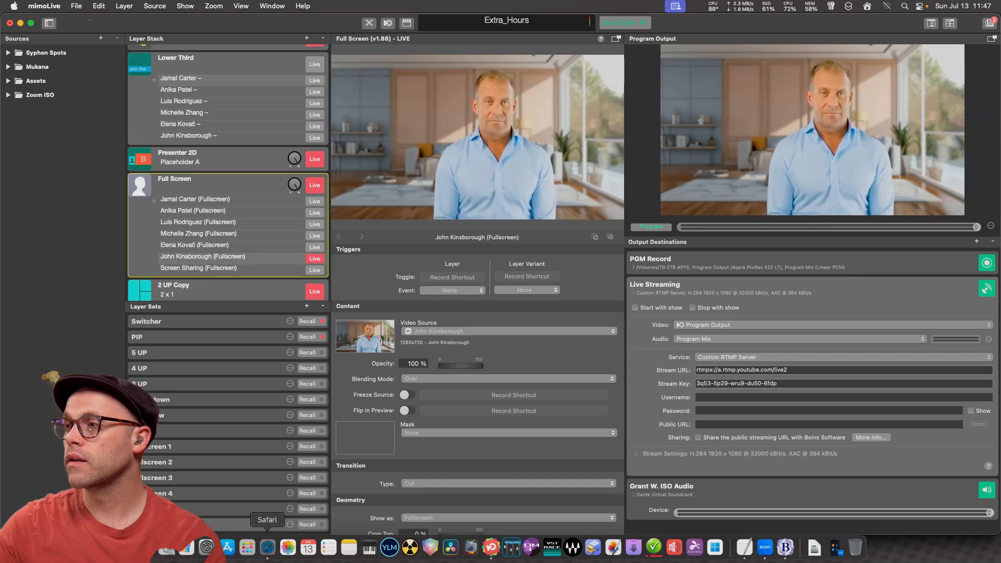
{"action": "left_click", "coordinate": [267, 547]}
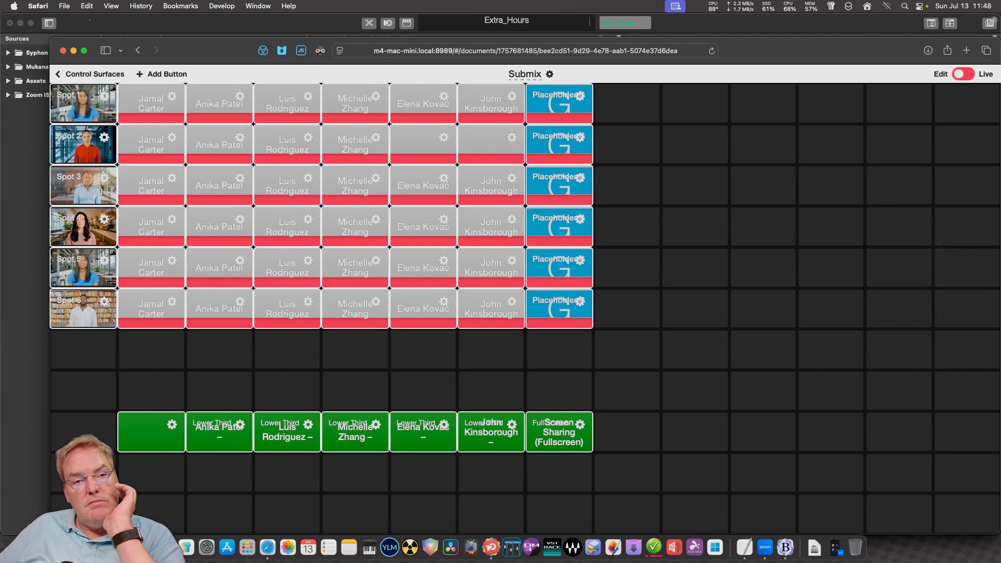
{"action": "key", "text": "super+Tab"}
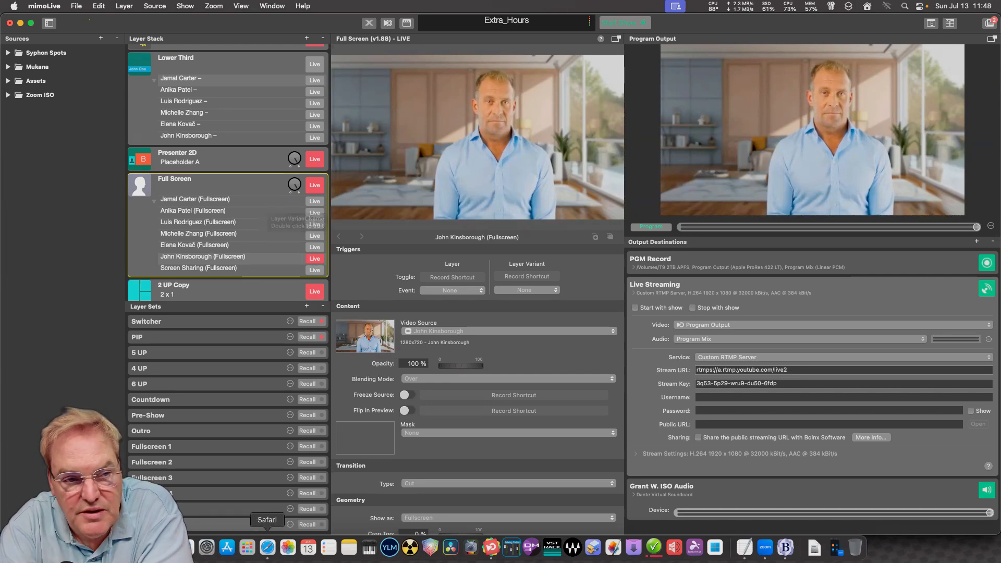
{"action": "left_click", "coordinate": [267, 547]}
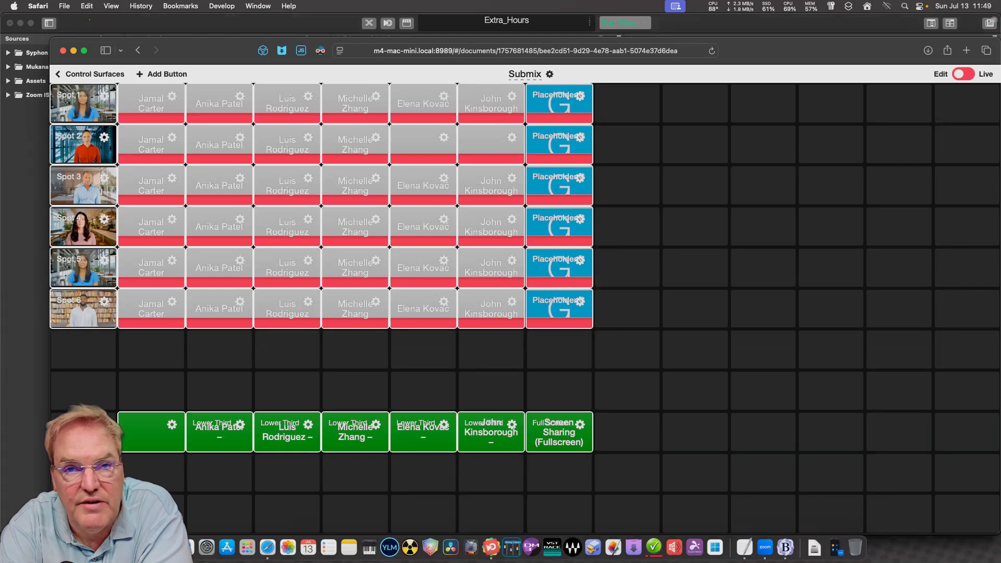
{"action": "key", "text": "super+Tab"}
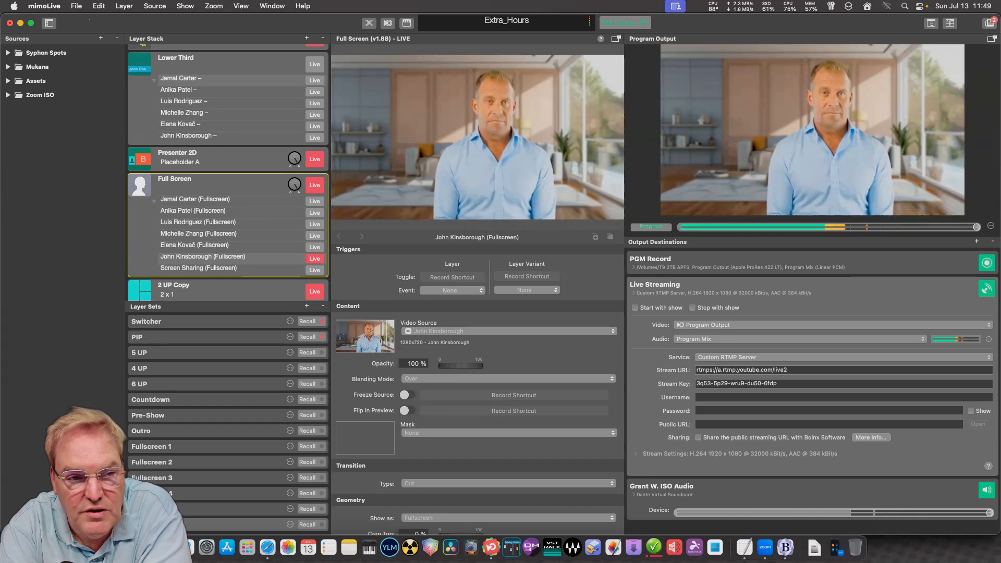
Recall the Fullscreen 1 layer set and select the Presenter 2D layer.
{"action": "left_click", "coordinate": [307, 446]}
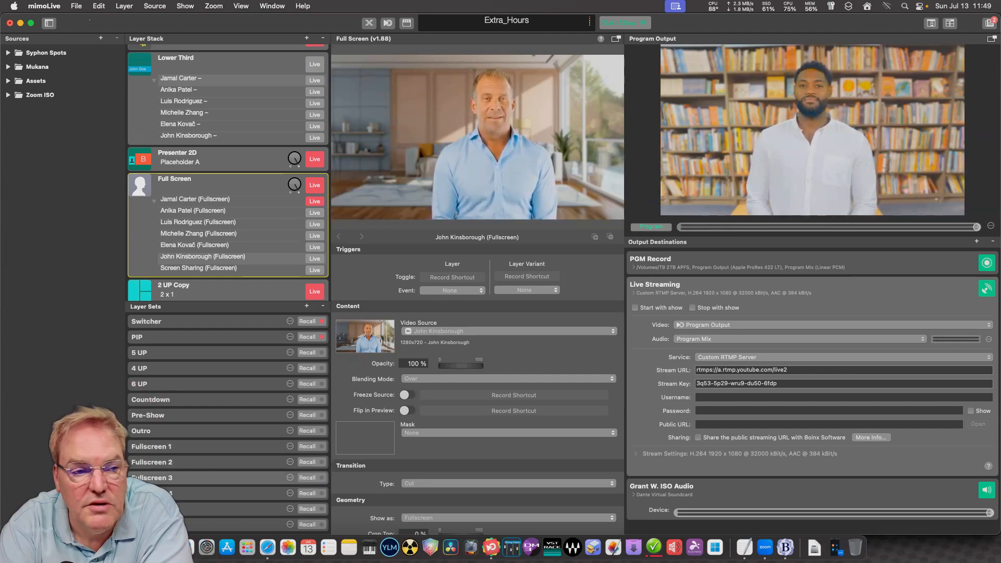
{"action": "left_click", "coordinate": [224, 156]}
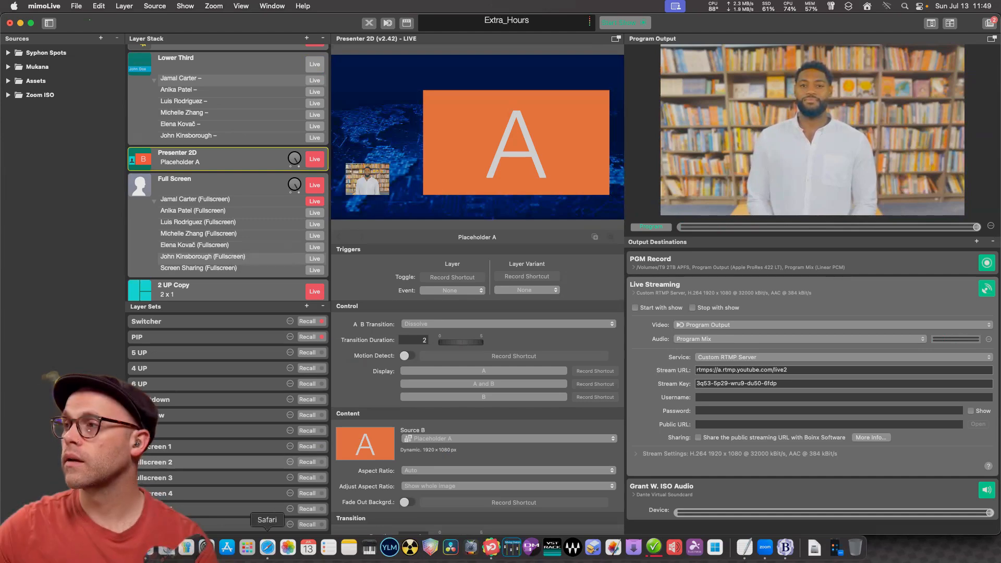
In Safari, add Presenter 2D's A, A + B, B and Live buttons to the Submix surface's first row, one empty cell after Placeholder G.
{"action": "left_click", "coordinate": [267, 547]}
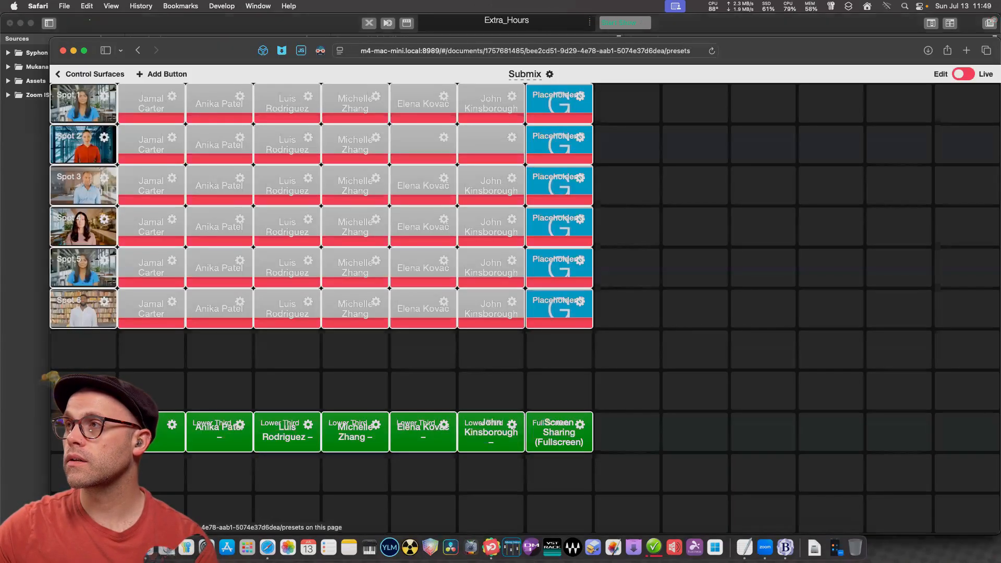
{"action": "left_click", "coordinate": [162, 74]}
{"action": "left_click", "coordinate": [104, 413]}
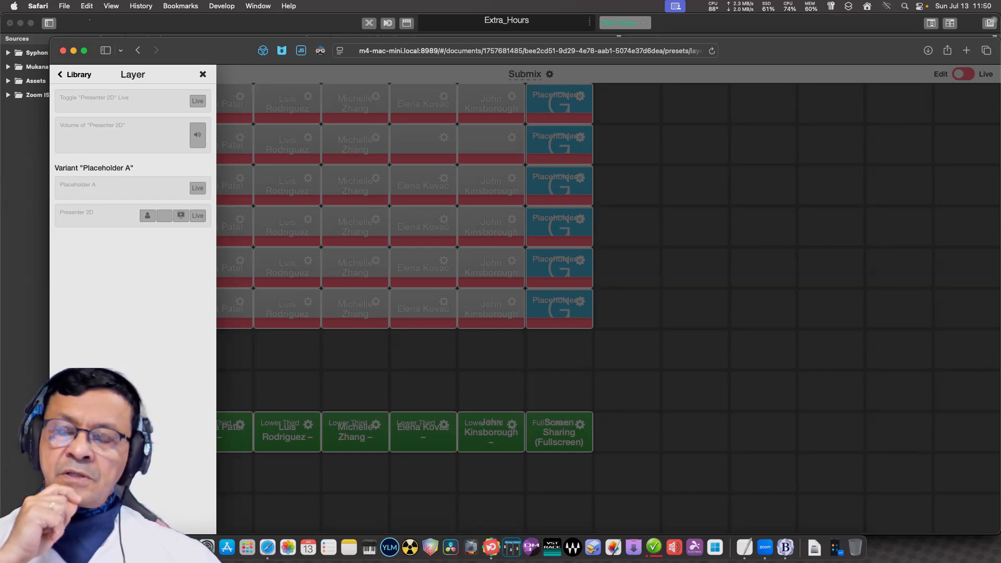
{"action": "left_click_drag", "start_coordinate": [164, 215], "coordinate": [727, 120]}
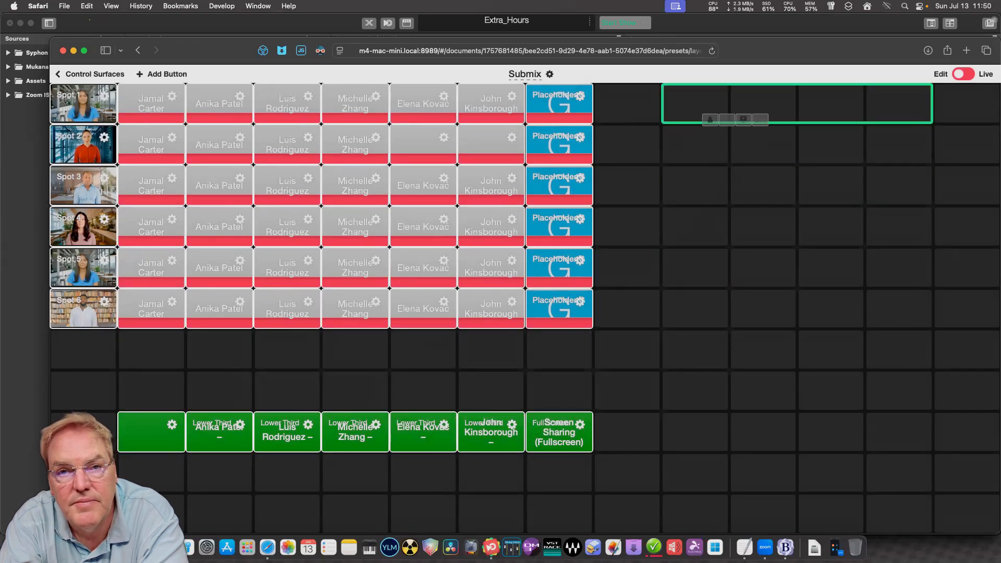
{"action": "left_click_drag", "start_coordinate": [727, 119], "coordinate": [727, 120]}
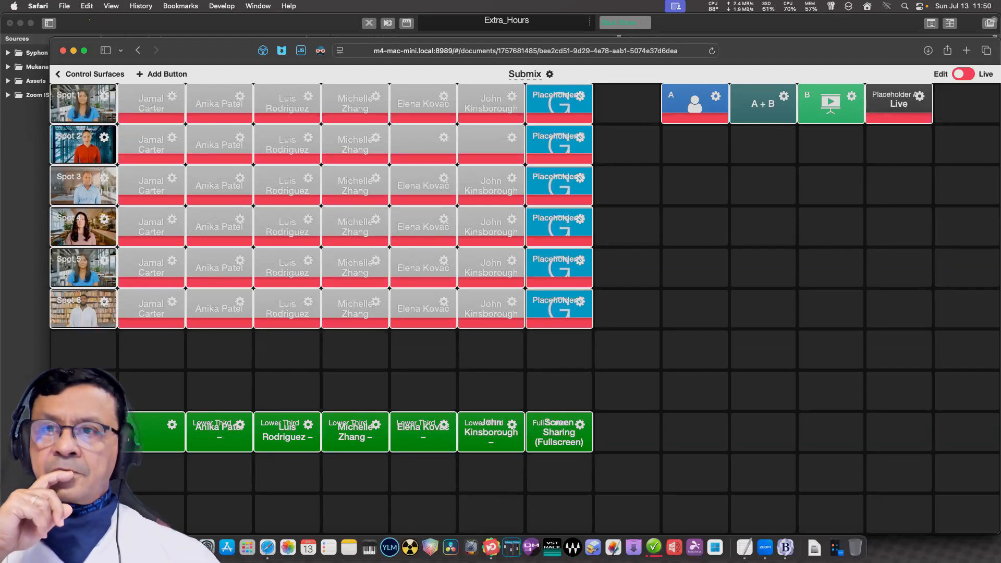
Return to mimoLive and move the Presenter 2D layer above Lower Third, directly beneath Automation.
{"action": "key", "text": "super+Tab"}
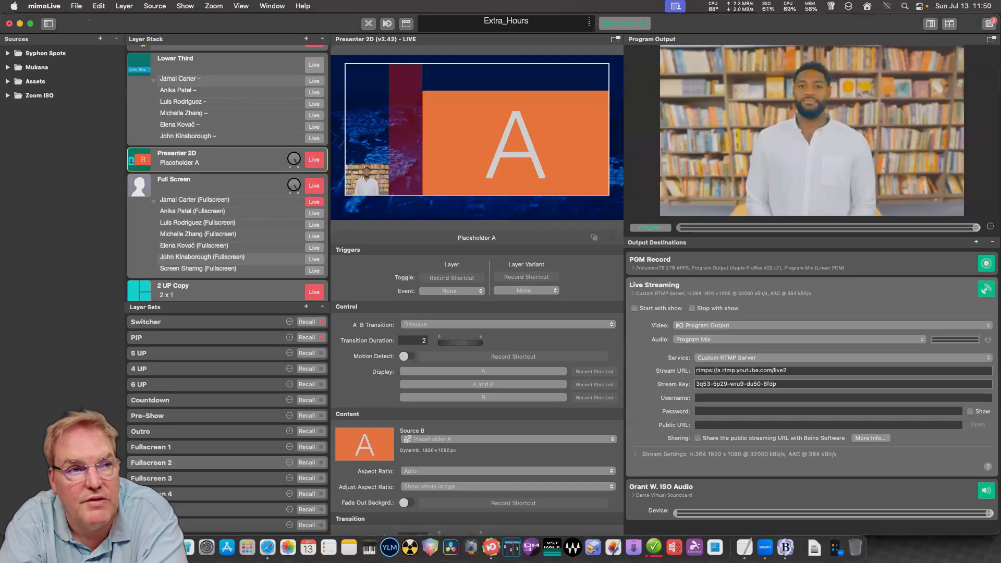
{"action": "scroll", "coordinate": [227, 172], "scroll_direction": "up", "scroll_amount": 3}
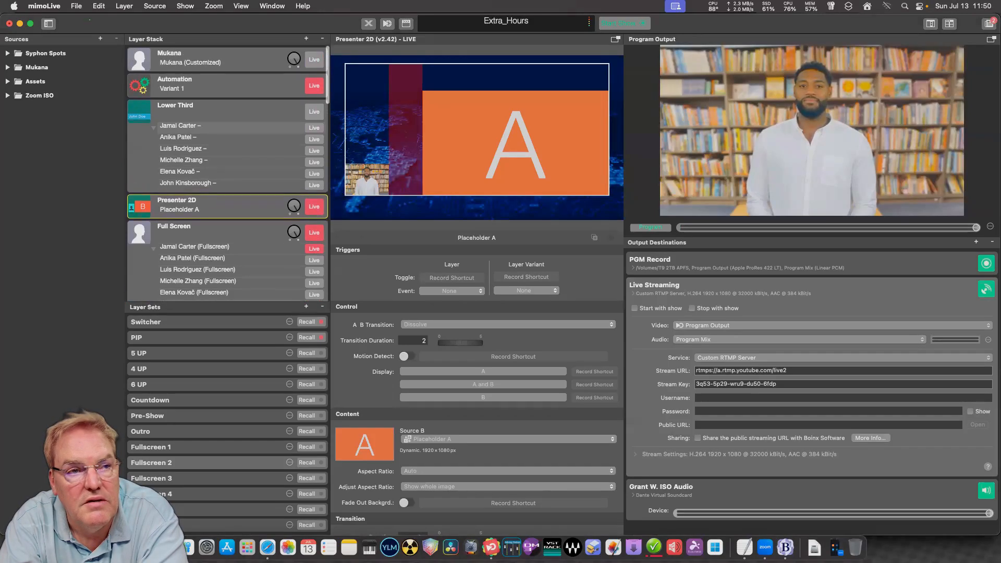
{"action": "key", "text": "super+Up"}
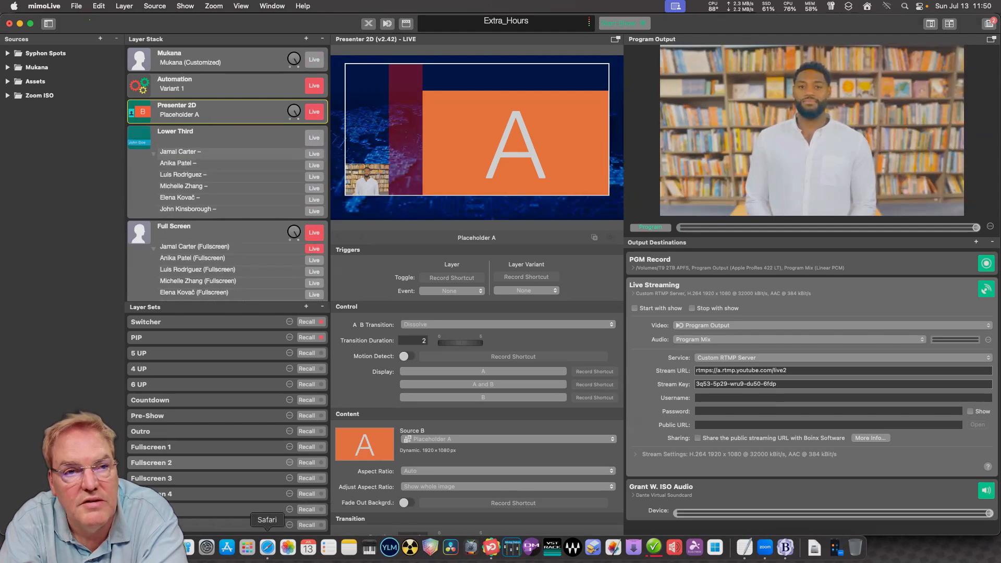
Return to the Submix control surface in Safari and switch it from Edit to Live mode.
{"action": "left_click", "coordinate": [267, 547]}
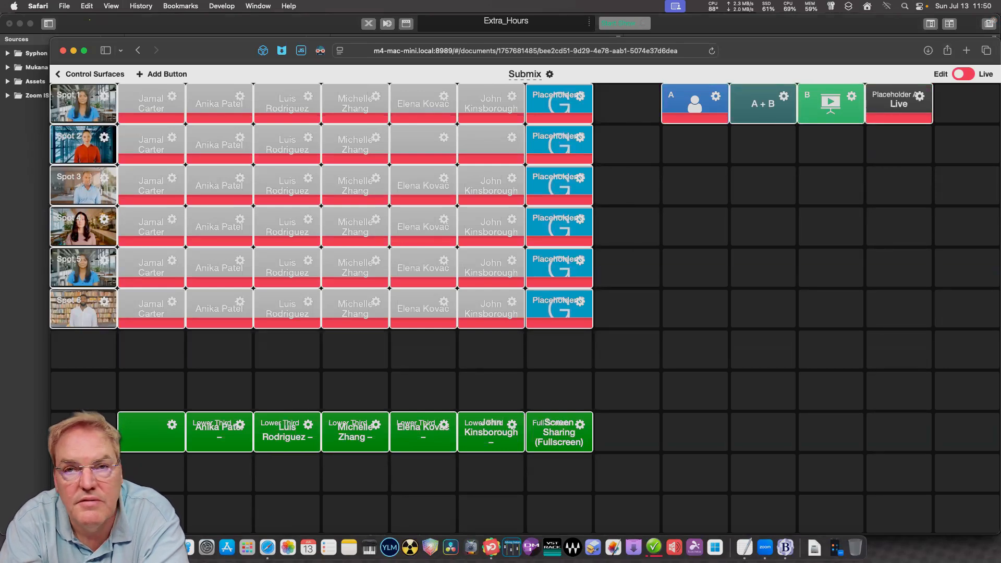
{"action": "left_click", "coordinate": [963, 74]}
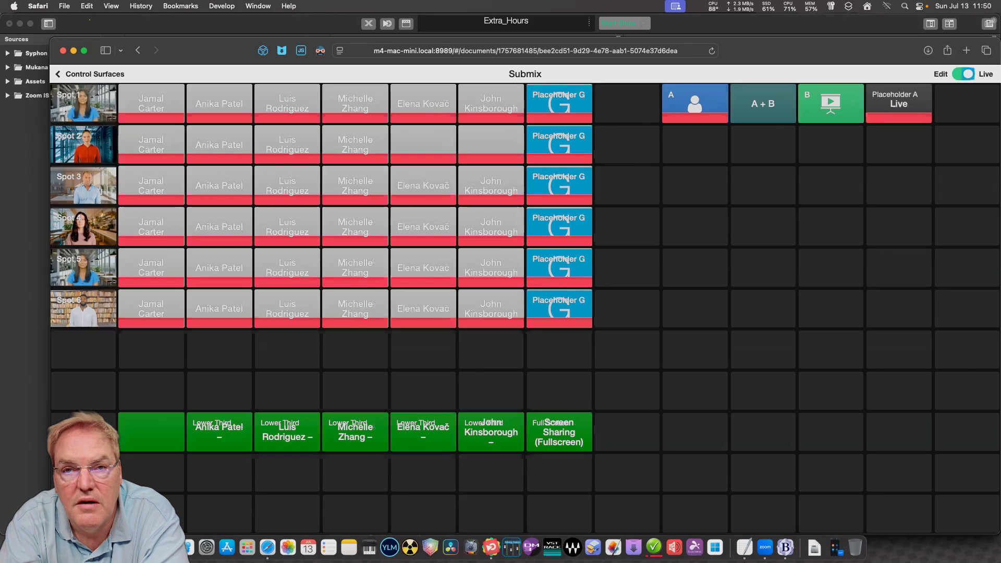
Set mimoLive's Presenter 2D layer live and size the Safari window so the Submix surface sits beneath mimoLive's preview and program output.
{"action": "key", "text": "ctrl+alt+Down"}
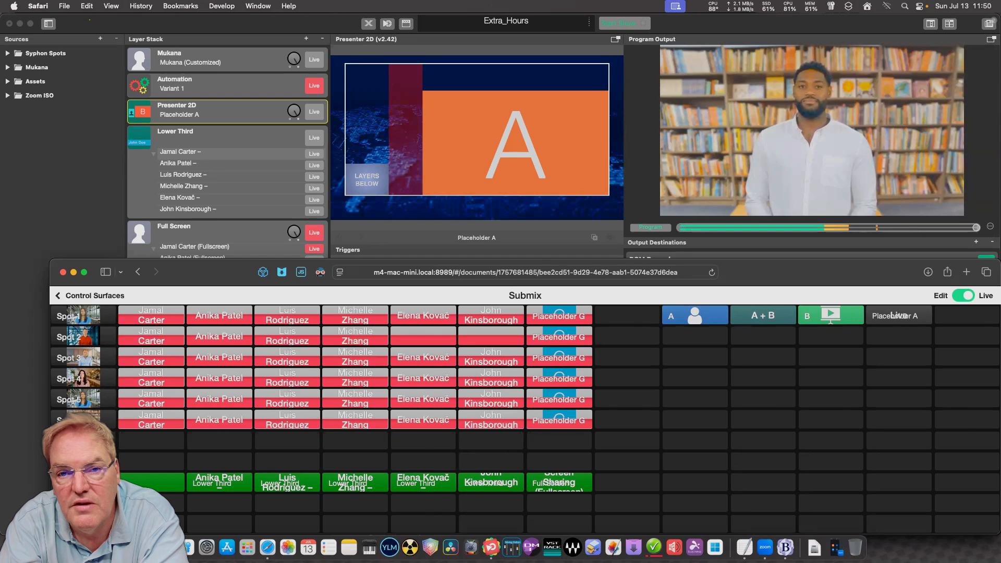
{"action": "left_click", "coordinate": [313, 112]}
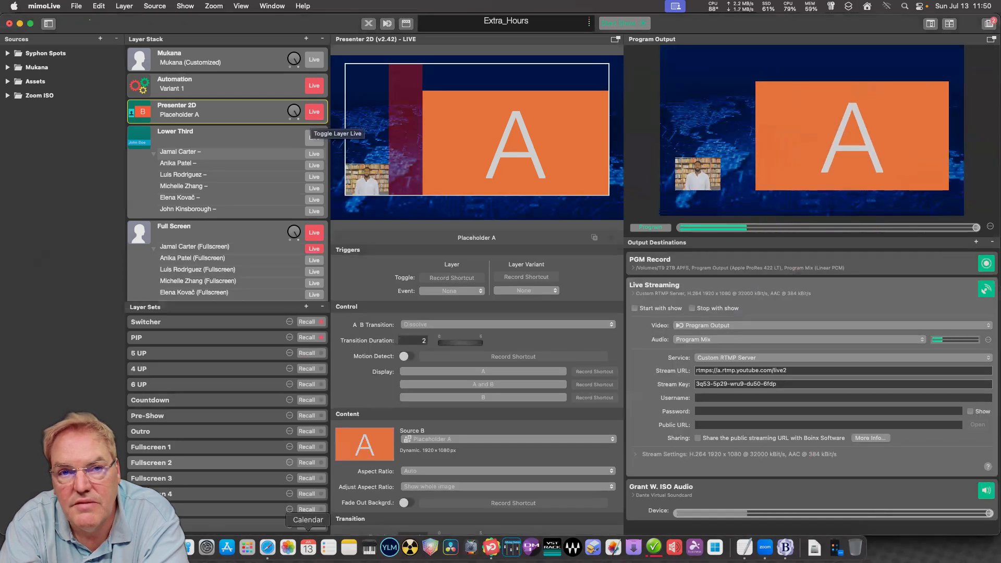
{"action": "left_click", "coordinate": [267, 547]}
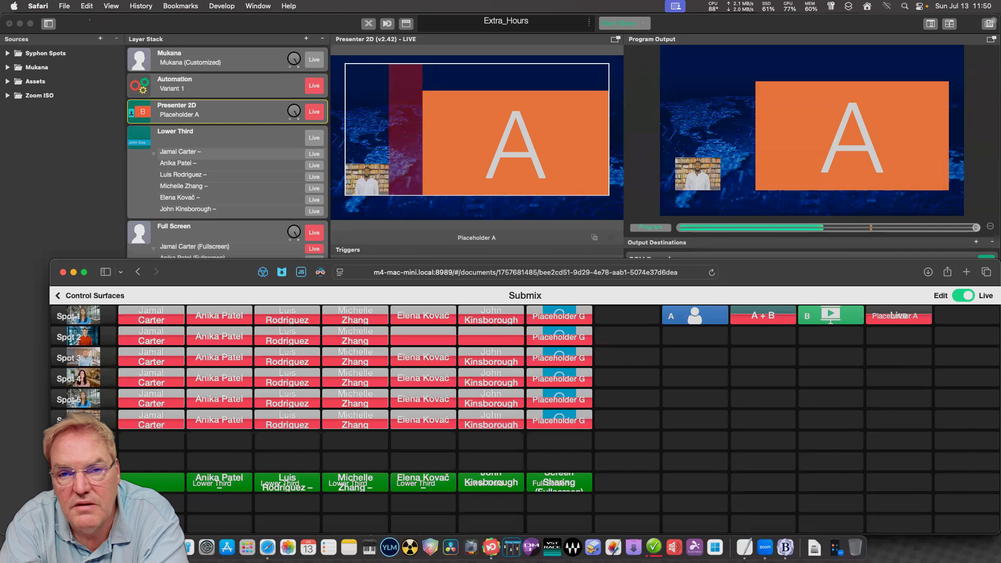
{"action": "left_click_drag", "start_coordinate": [522, 258], "coordinate": [521, 193]}
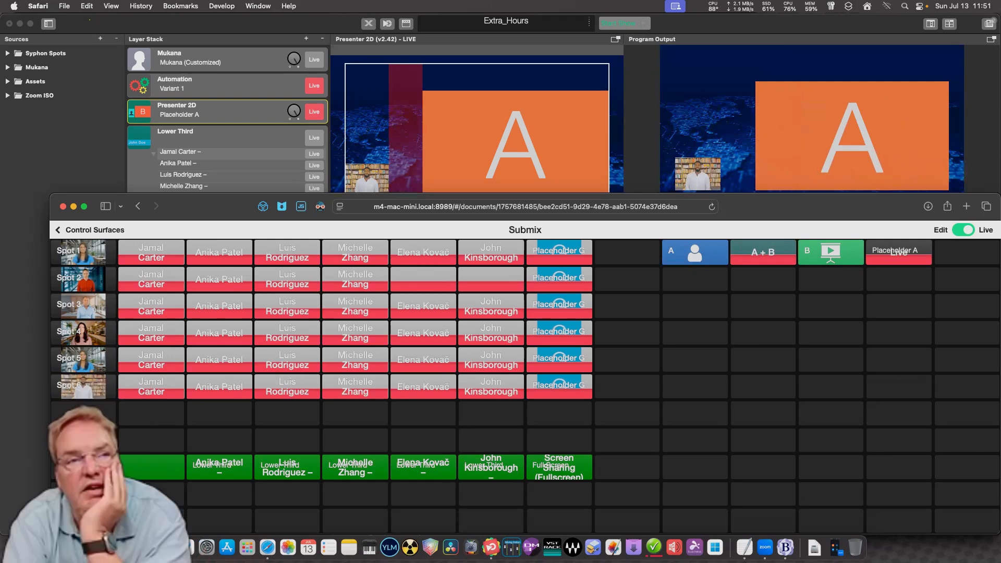
Return to mimoLive and look through Presenter 2D's transition, background and geometry settings.
{"action": "key", "text": "super+Tab"}
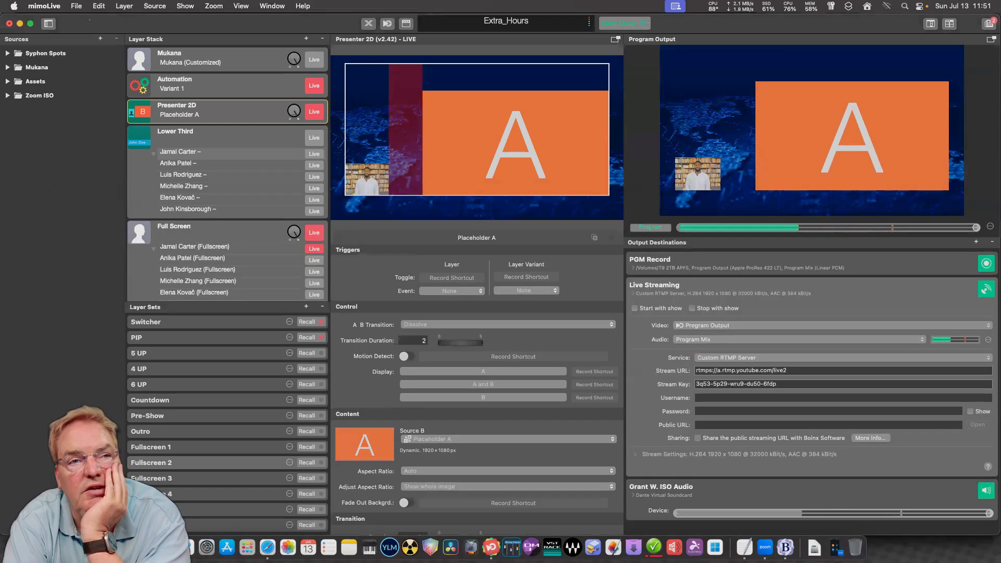
{"action": "scroll", "coordinate": [477, 391], "scroll_direction": "down", "scroll_amount": 5}
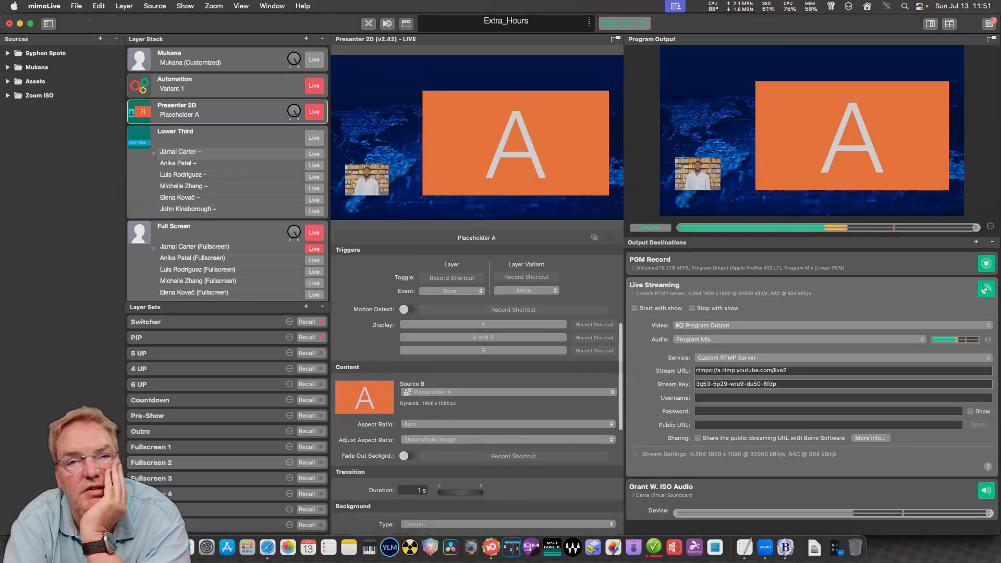
{"action": "scroll", "coordinate": [477, 391], "scroll_direction": "down", "scroll_amount": 2}
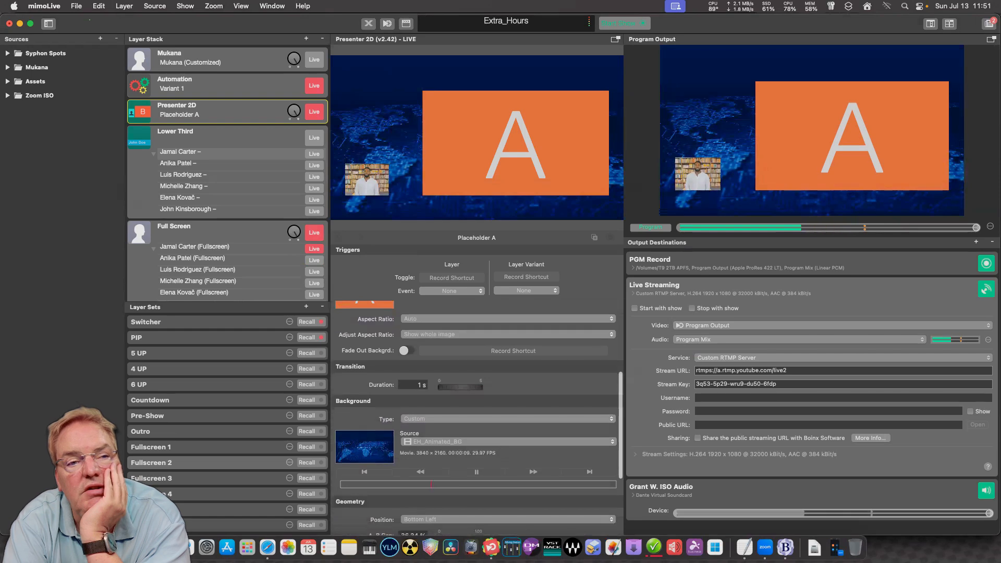
{"action": "left_click", "coordinate": [412, 384]}
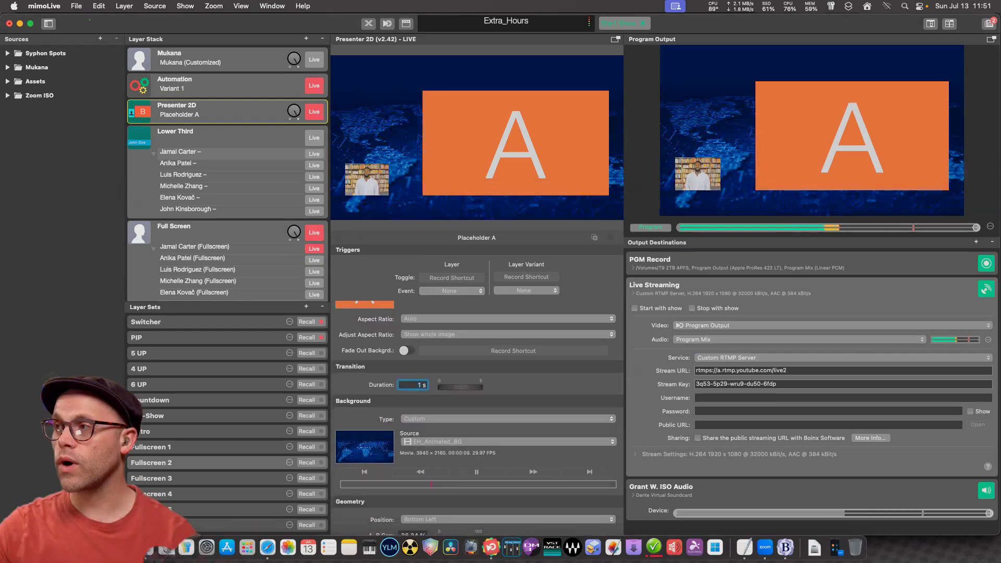
{"action": "key", "text": "Return"}
{"action": "scroll", "coordinate": [477, 417], "scroll_direction": "down", "scroll_amount": 3}
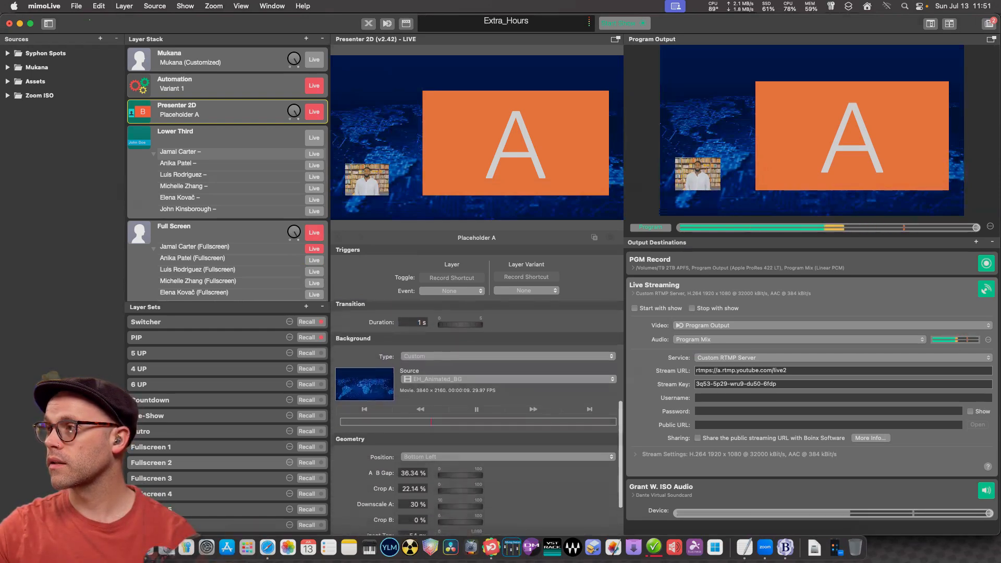
{"action": "scroll", "coordinate": [477, 417], "scroll_direction": "down", "scroll_amount": 3}
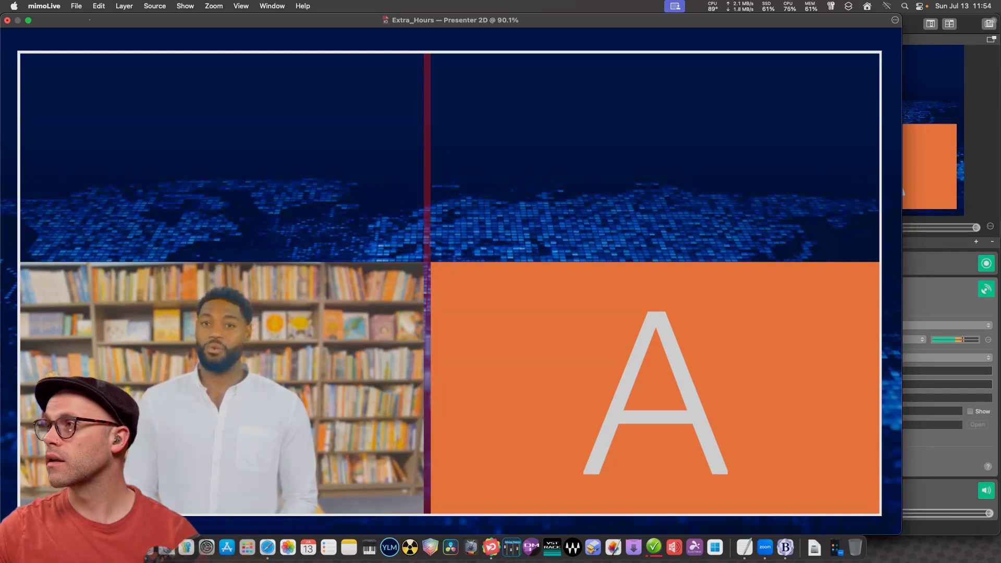
Close the enlarged Presenter 2D preview window and set the layer's Crop A to 50%.
{"action": "left_click", "coordinate": [8, 21]}
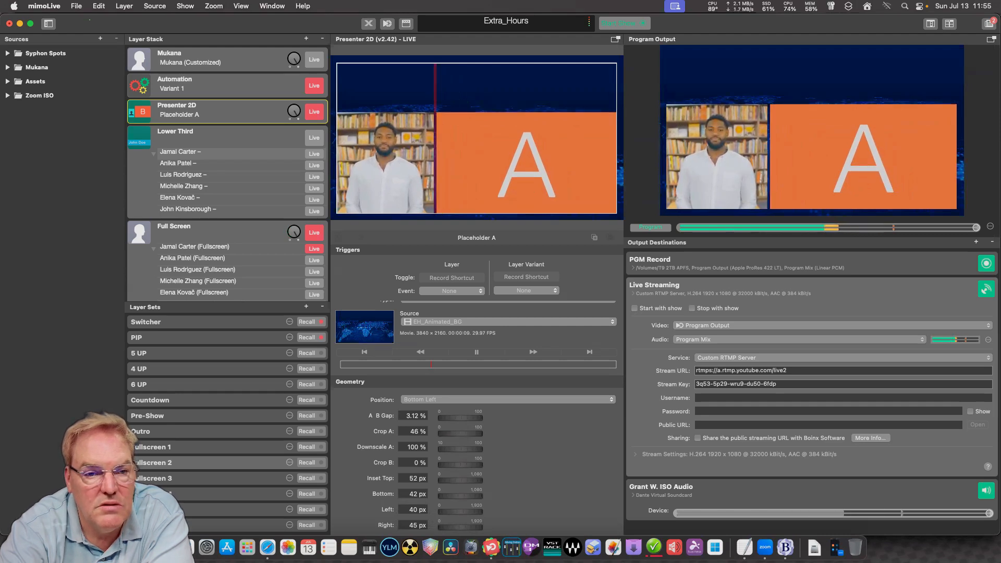
{"action": "left_click", "coordinate": [417, 431]}
{"action": "type", "text": "50"}
{"action": "key", "text": "Return"}
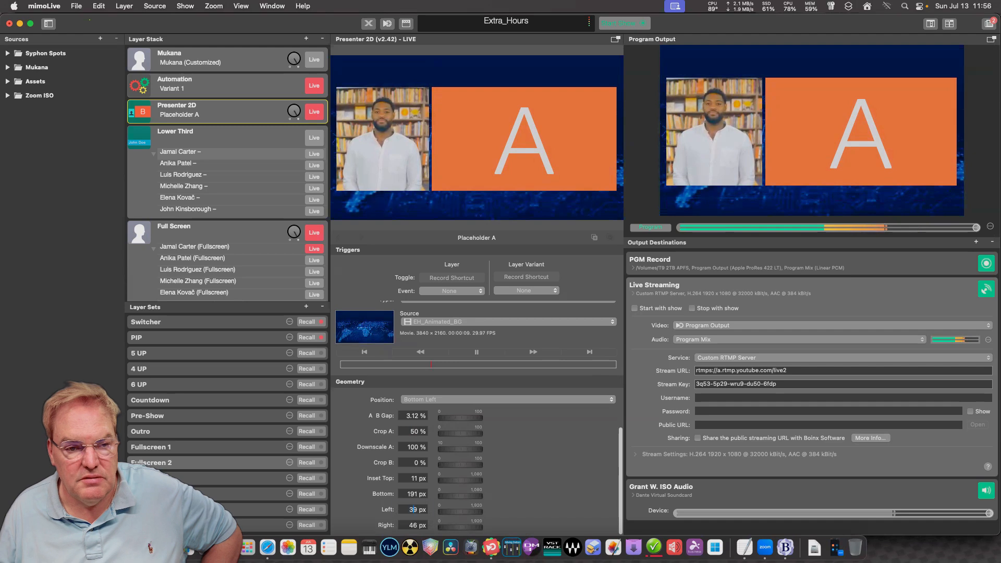
Set Presenter 2D's left and right insets to 40 px each.
{"action": "left_click", "coordinate": [413, 509]}
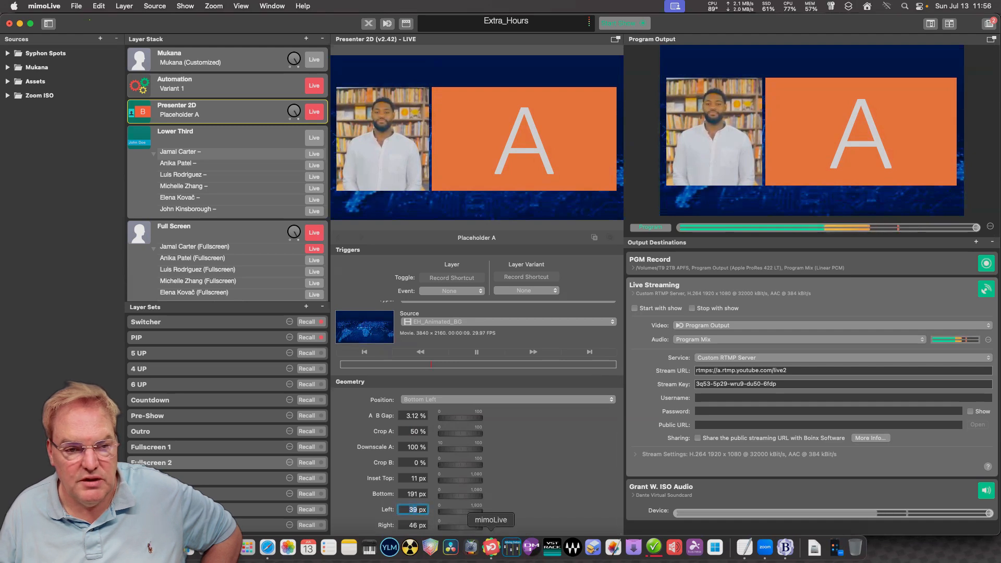
{"action": "key", "text": "Tab"}
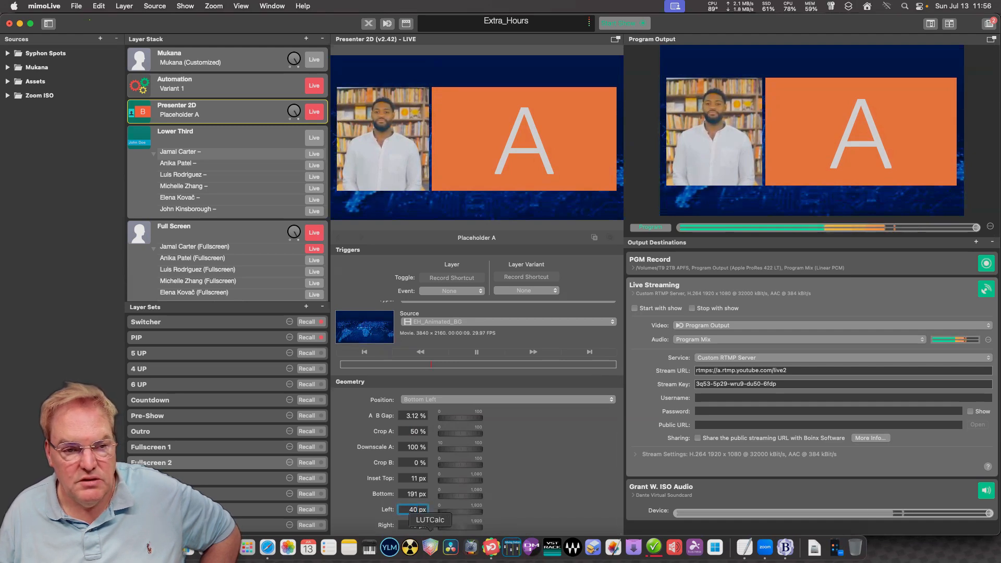
{"action": "type", "text": "40"}
{"action": "key", "text": "Return"}
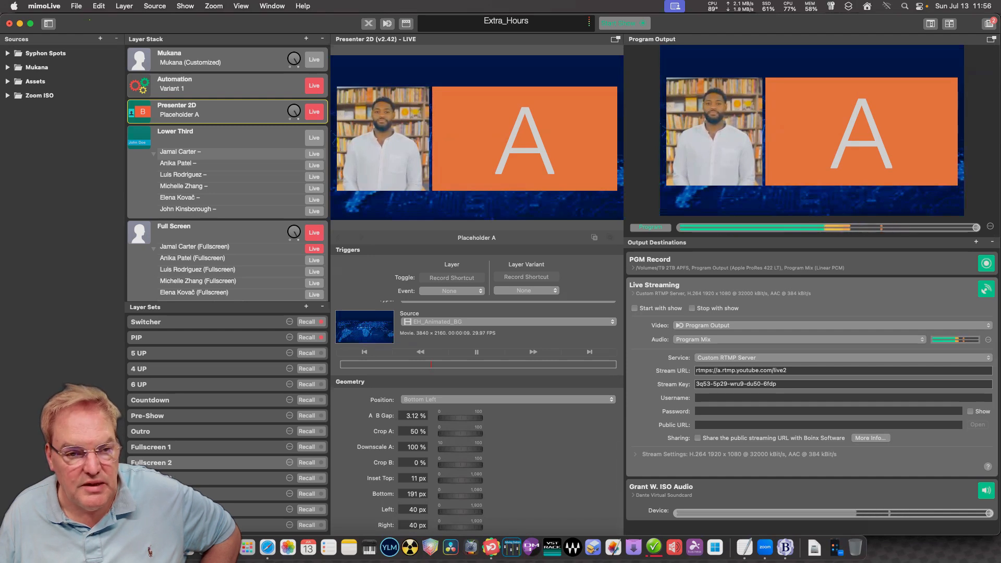
Set Presenter 2D's top inset to 0 px and its bottom inset to 200 px.
{"action": "left_click", "coordinate": [415, 478]}
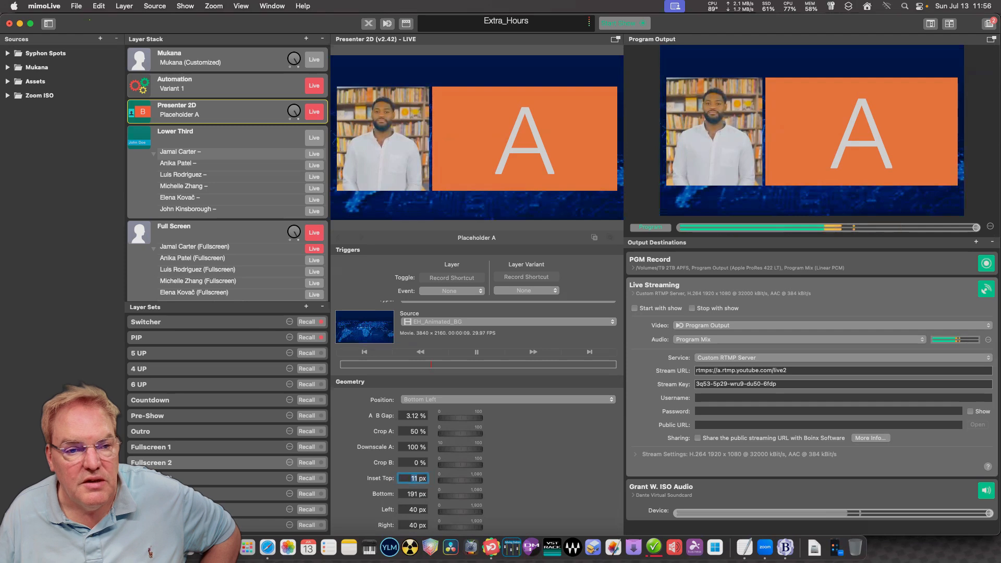
{"action": "type", "text": "0"}
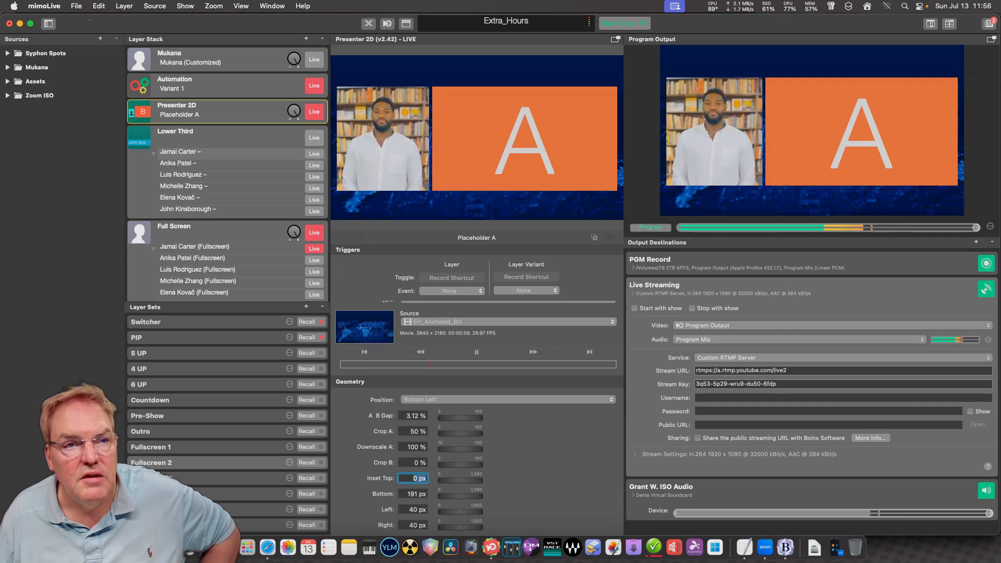
{"action": "key", "text": "Return"}
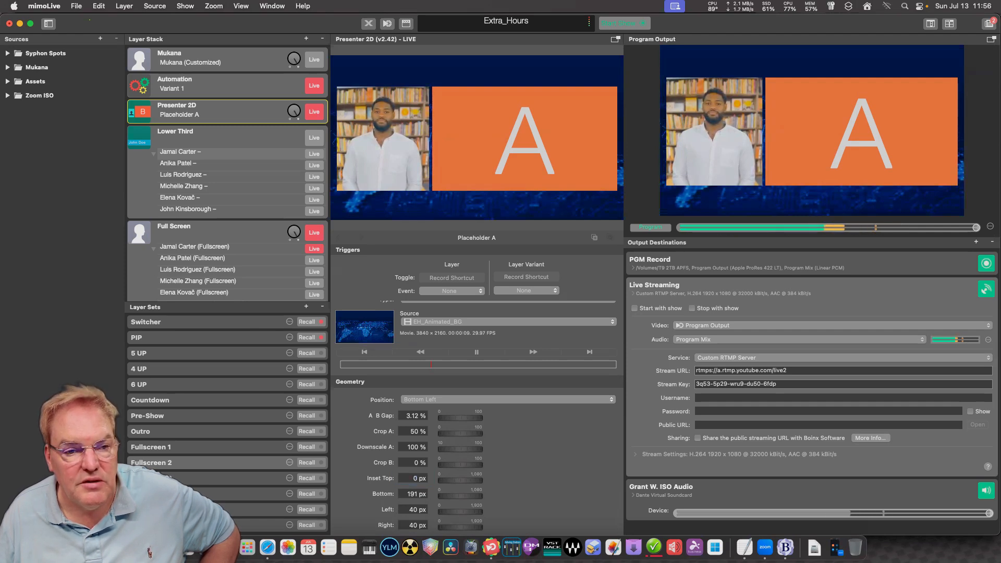
{"action": "key", "text": "Tab"}
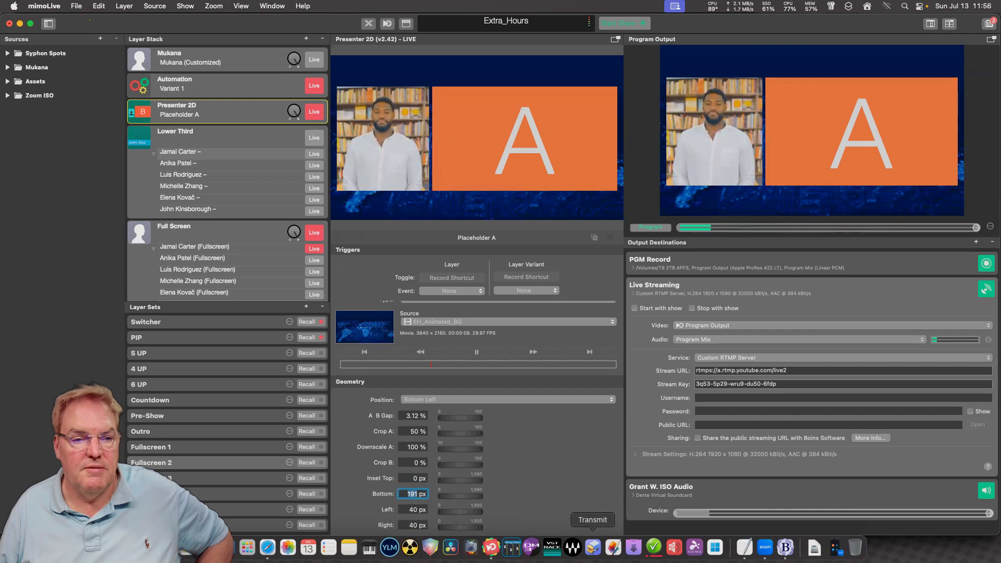
{"action": "type", "text": "200"}
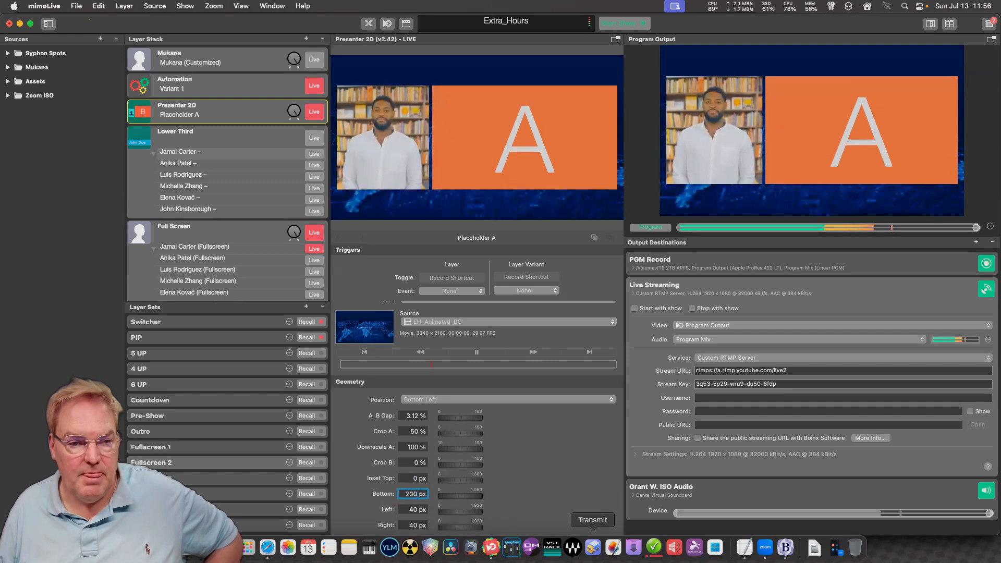
{"action": "key", "text": "Return"}
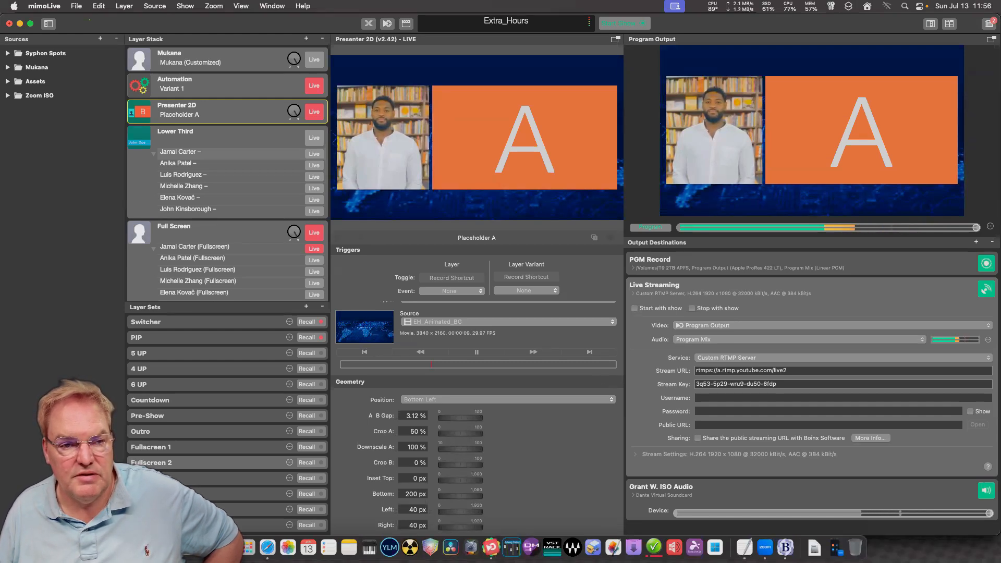
Check the Position options for Presenter 2D's geometry and save the Extra_Hours show.
{"action": "left_click", "coordinate": [508, 399]}
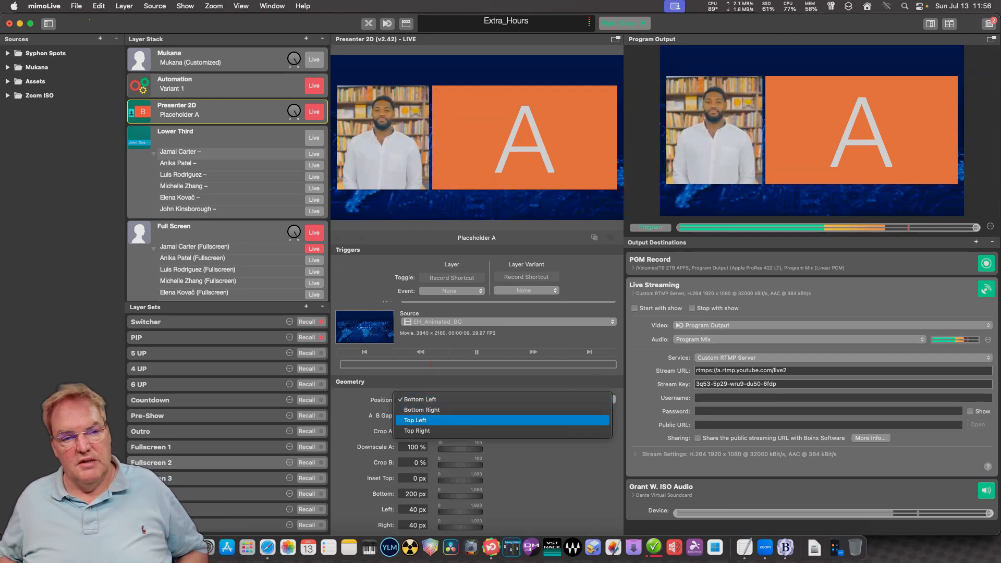
{"action": "key", "text": "Escape"}
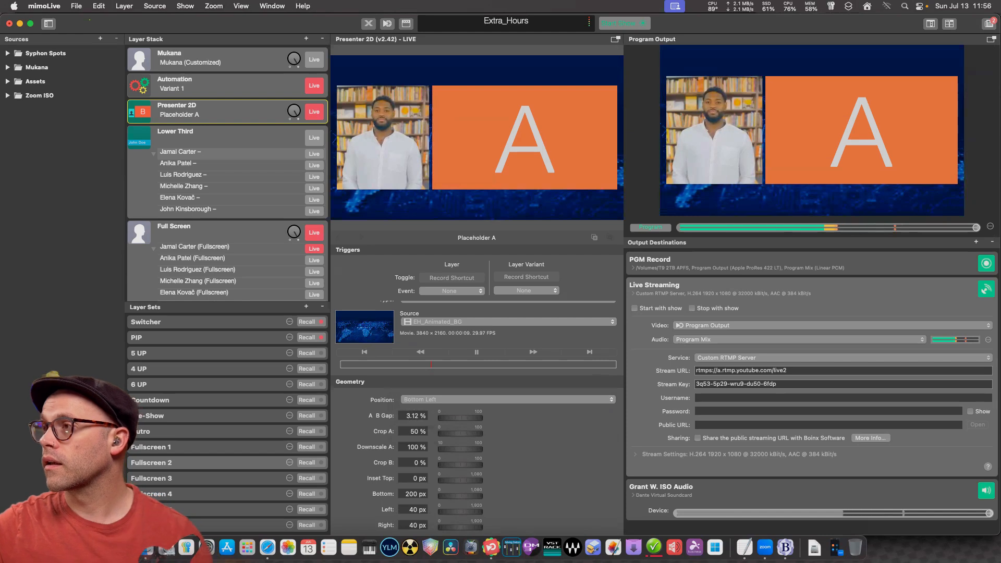
{"action": "left_click", "coordinate": [76, 7]}
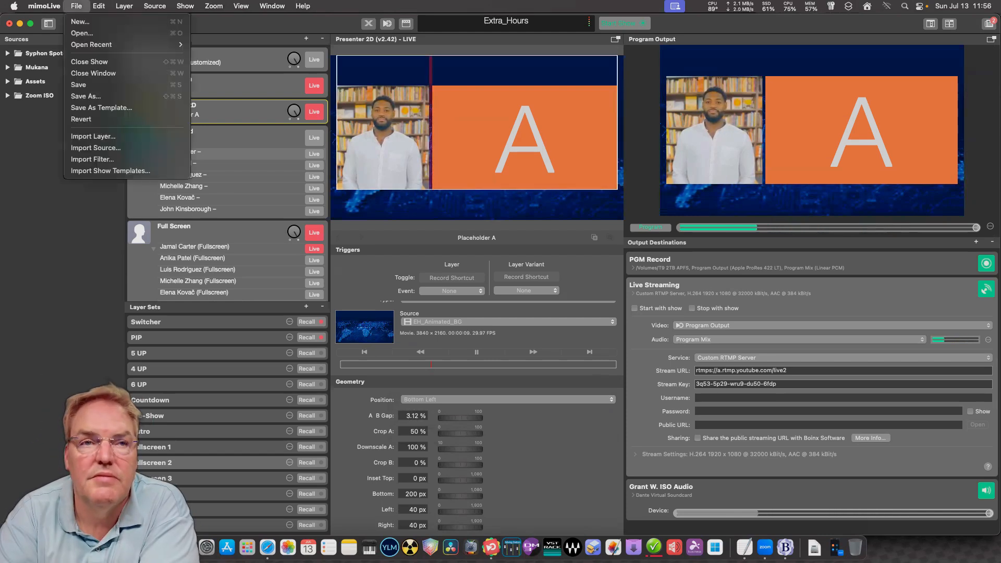
{"action": "left_click", "coordinate": [83, 84]}
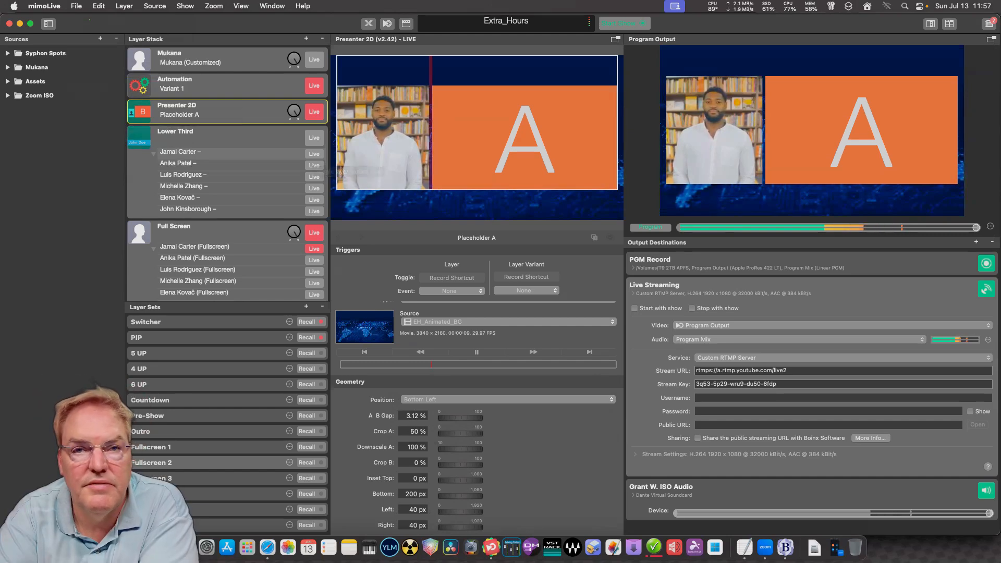
Return to the Submix control surface in Safari and switch it from Live to Edit mode.
{"action": "left_click", "coordinate": [267, 546]}
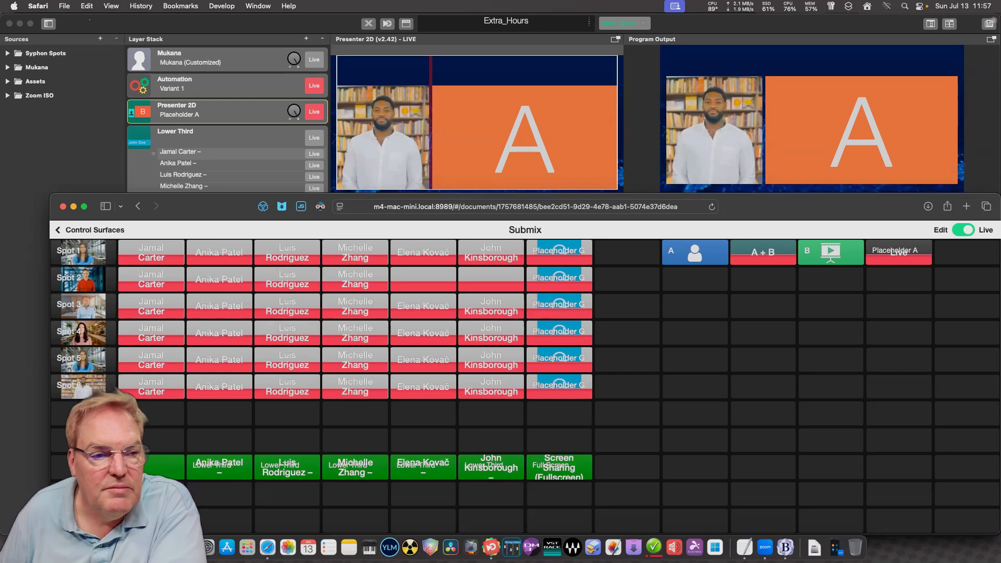
{"action": "left_click", "coordinate": [963, 230]}
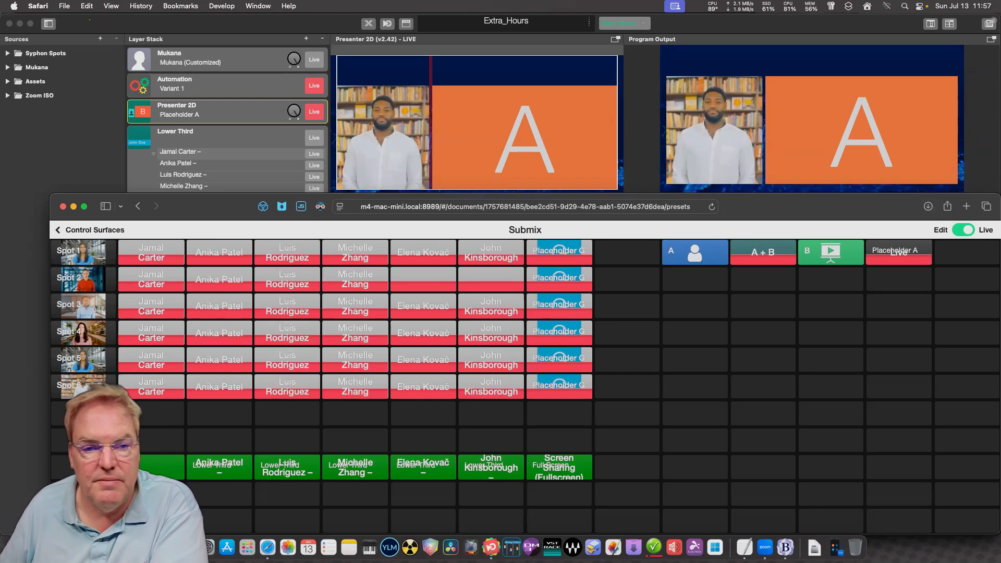
{"action": "left_click", "coordinate": [203, 228]}
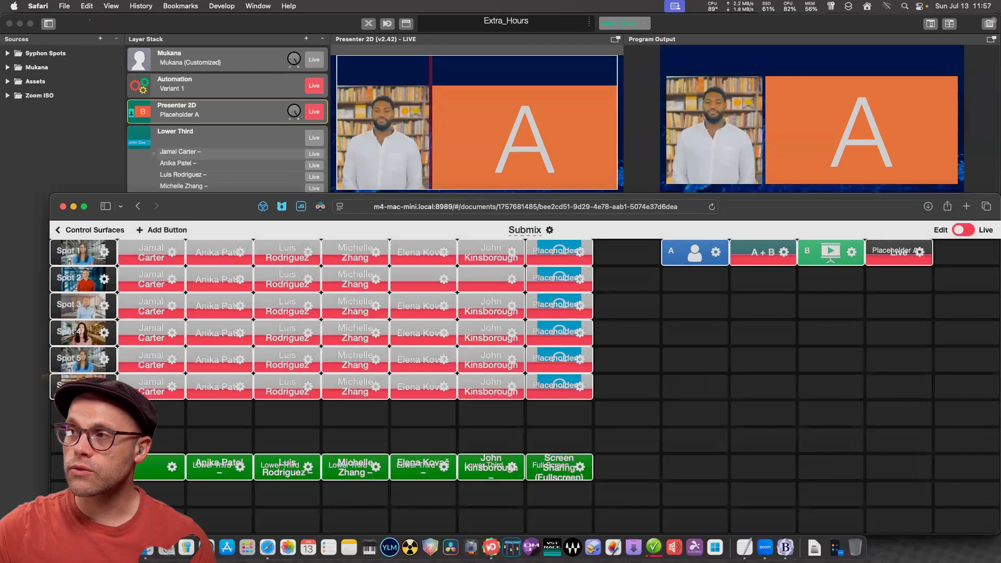
Give the untitled first button in the green row the title Host and check its action and live state indicator.
{"action": "left_click", "coordinate": [580, 466]}
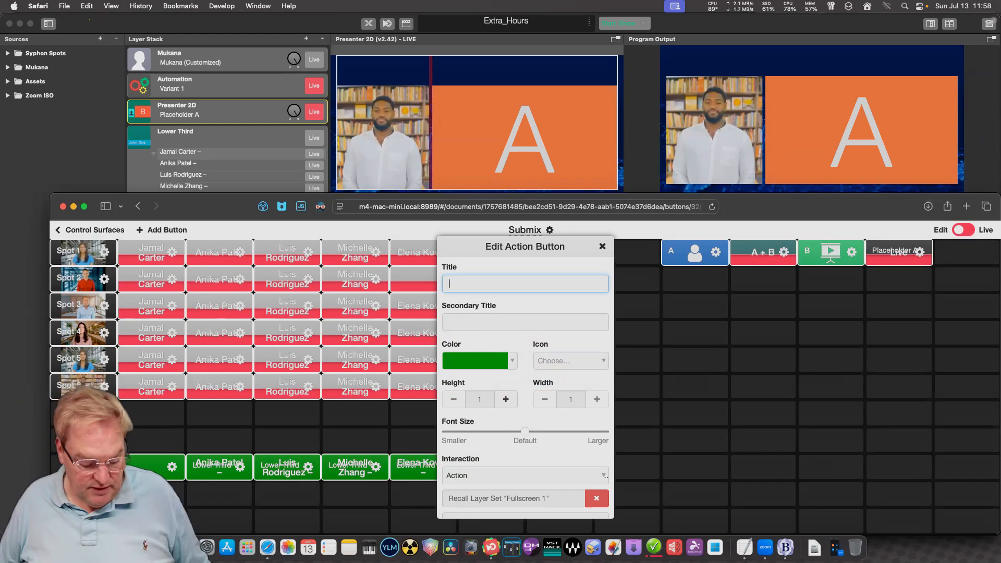
{"action": "type", "text": "H"}
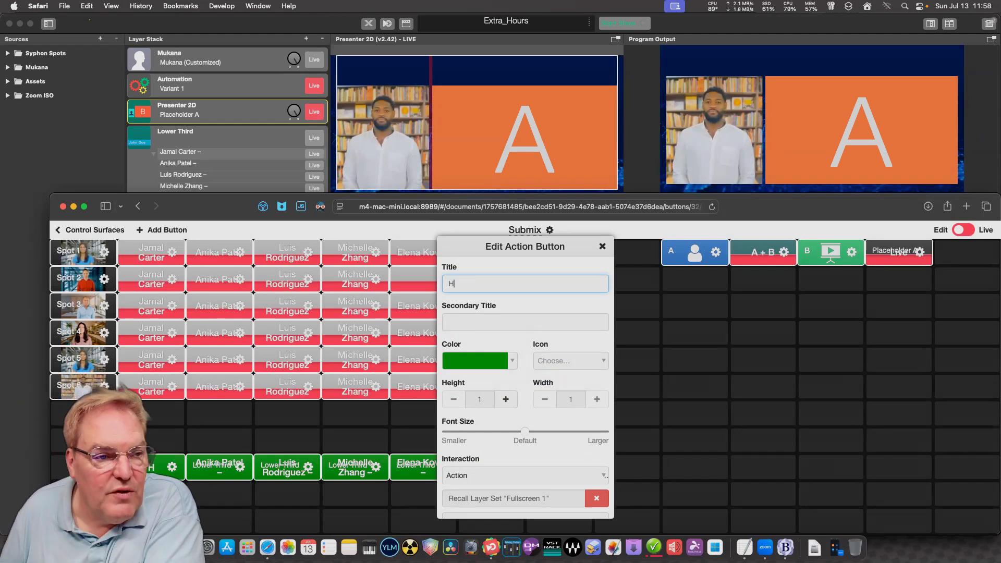
{"action": "type", "text": "ost"}
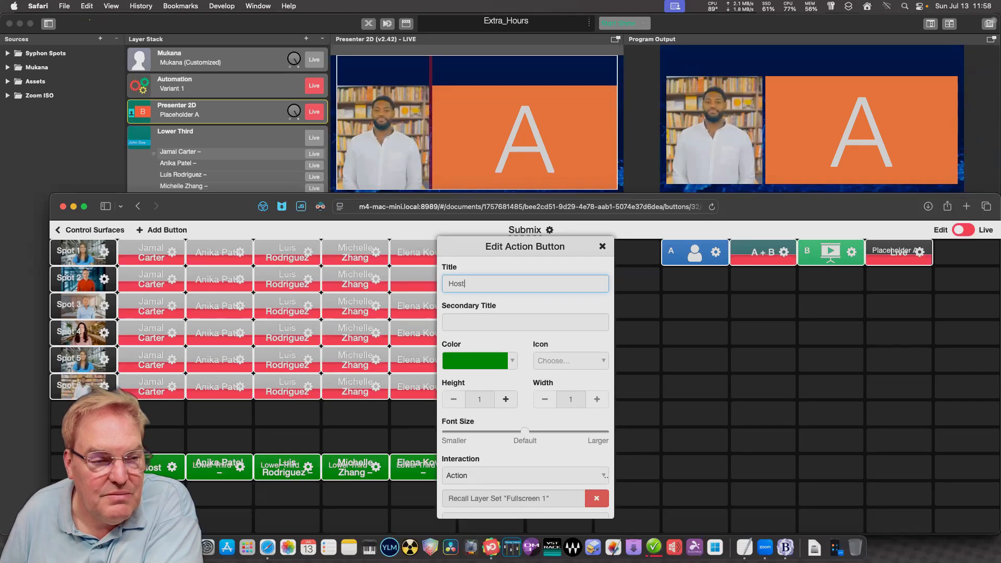
{"action": "scroll", "coordinate": [525, 388], "scroll_direction": "down", "scroll_amount": 5}
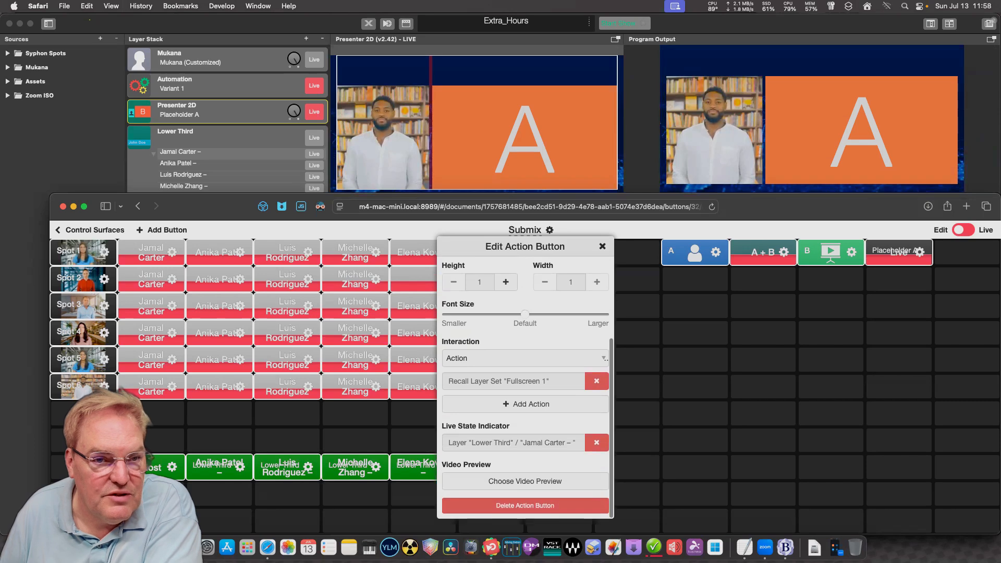
{"action": "scroll", "coordinate": [525, 389], "scroll_direction": "up", "scroll_amount": 5}
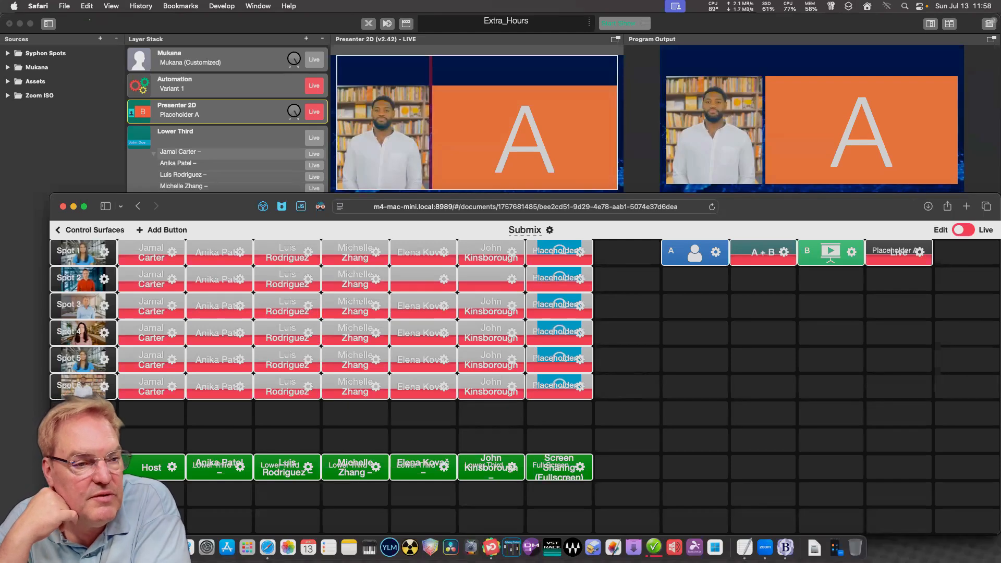
Retitle the Host button in the green row as Source 1.
{"action": "left_click", "coordinate": [172, 467]}
{"action": "double_click", "coordinate": [456, 284]}
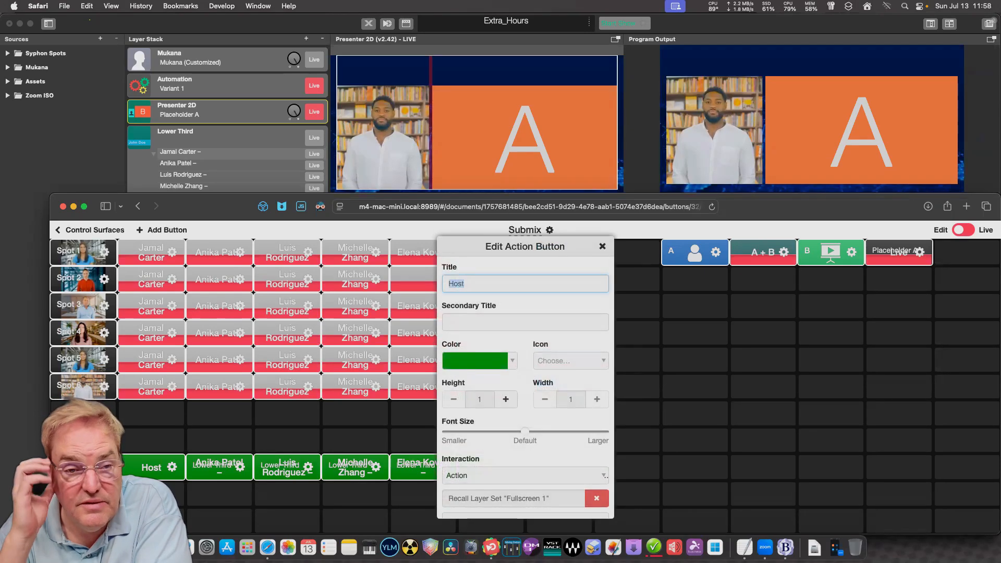
{"action": "type", "text": "Source 1"}
{"action": "key", "text": "Return"}
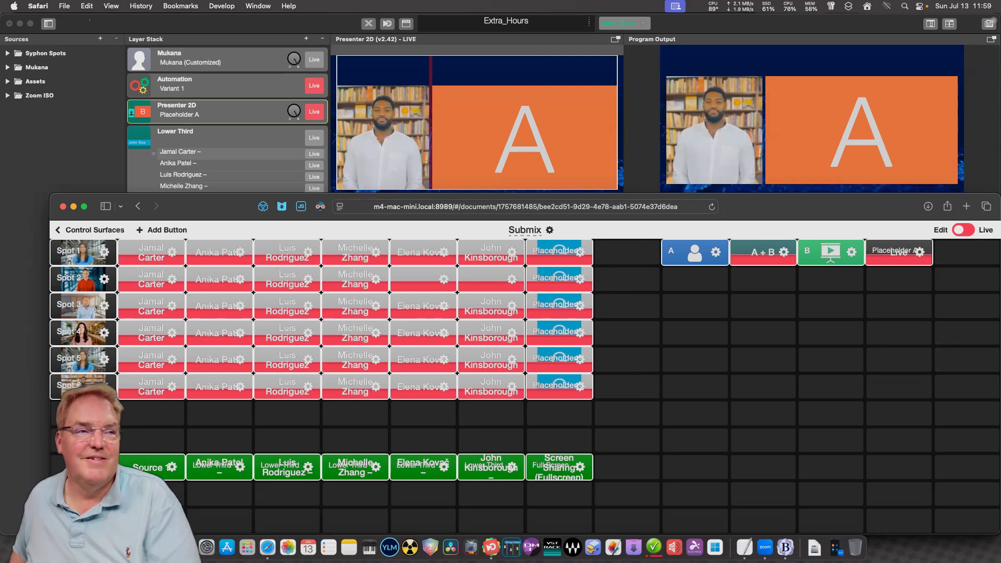
Retitle the Source 1 button in the green row as Fullscreen 1.
{"action": "left_click", "coordinate": [172, 467]}
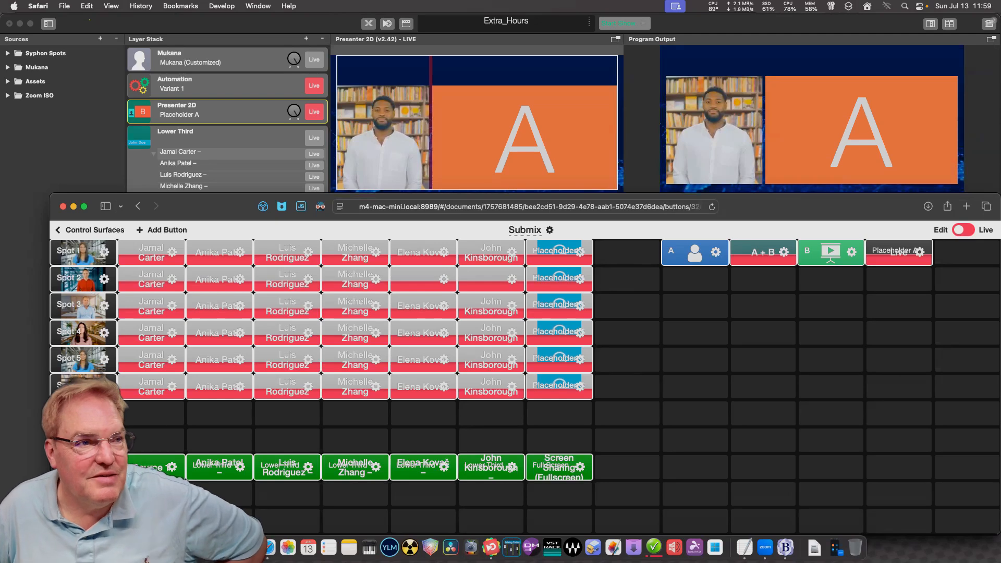
{"action": "left_click", "coordinate": [505, 399]}
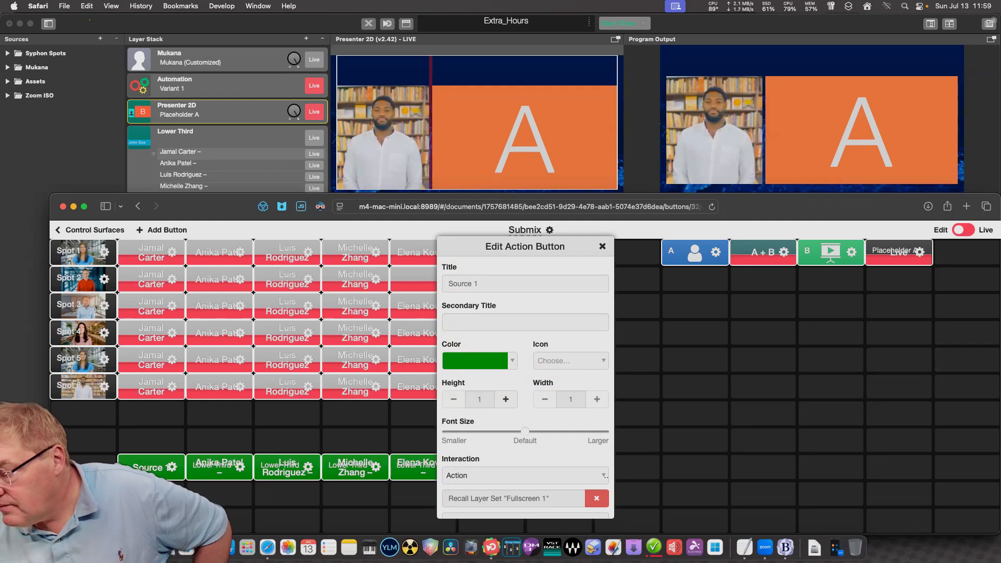
{"action": "key", "text": "Escape"}
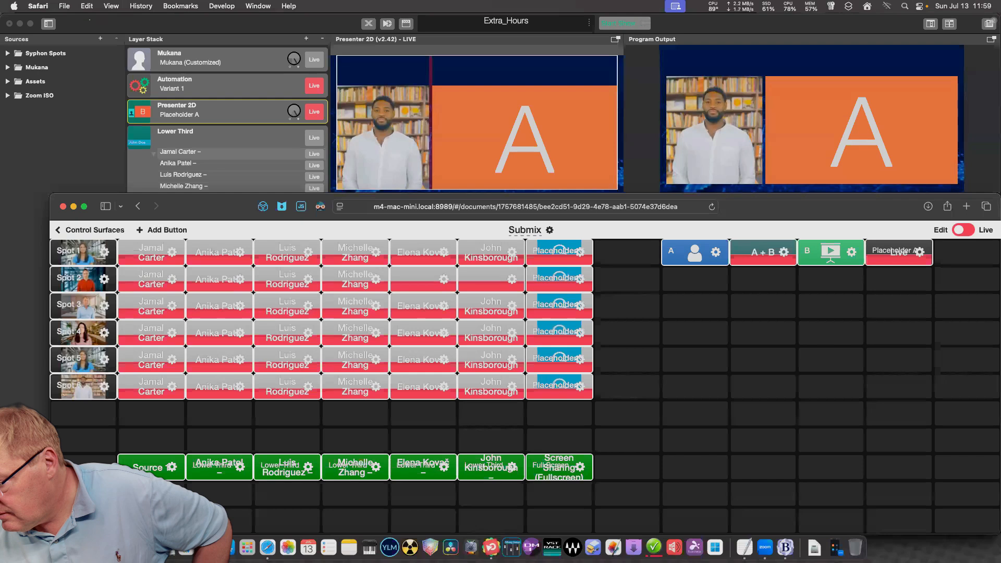
{"action": "left_click", "coordinate": [171, 467]}
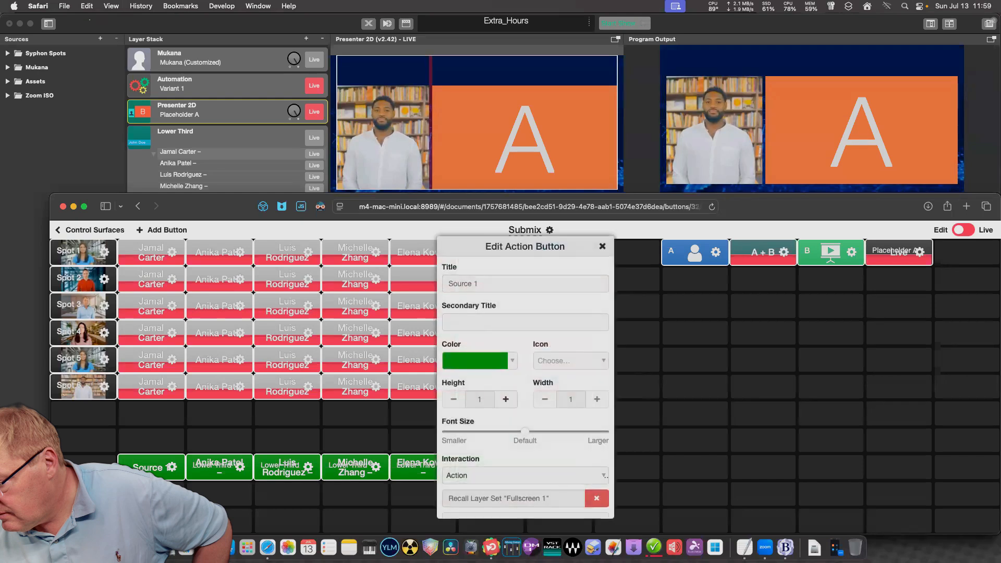
{"action": "left_click", "coordinate": [525, 283]}
{"action": "type", "text": "Full;"}
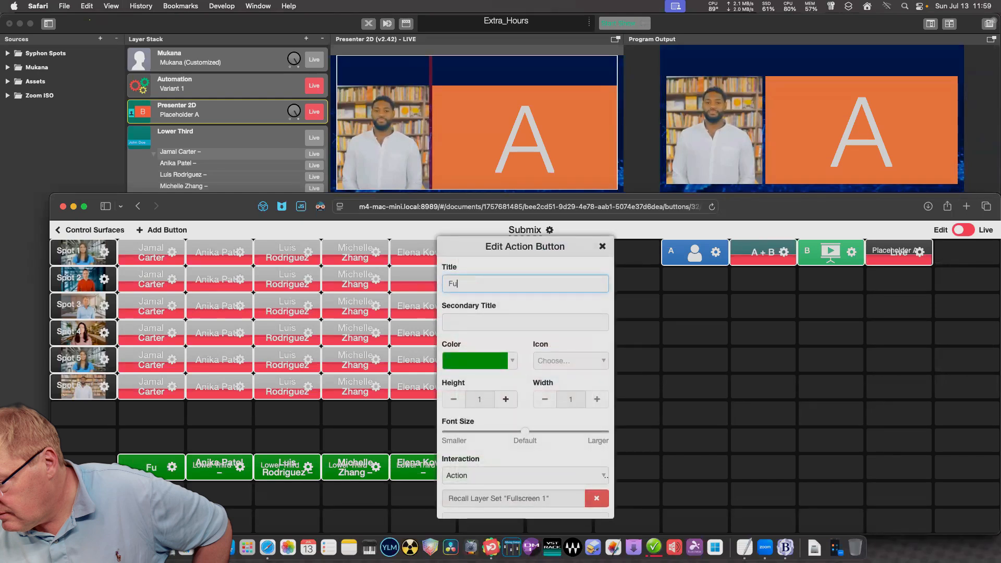
{"action": "key", "text": "BackSpace"}
{"action": "key", "text": "BackSpace"}
{"action": "type", "text": "screen 1"}
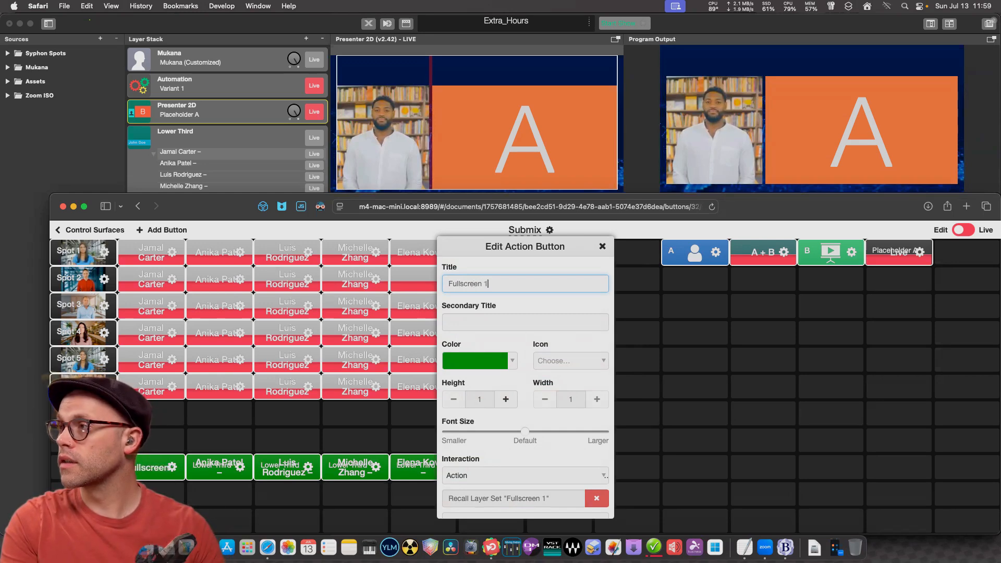
{"action": "key", "text": "Return"}
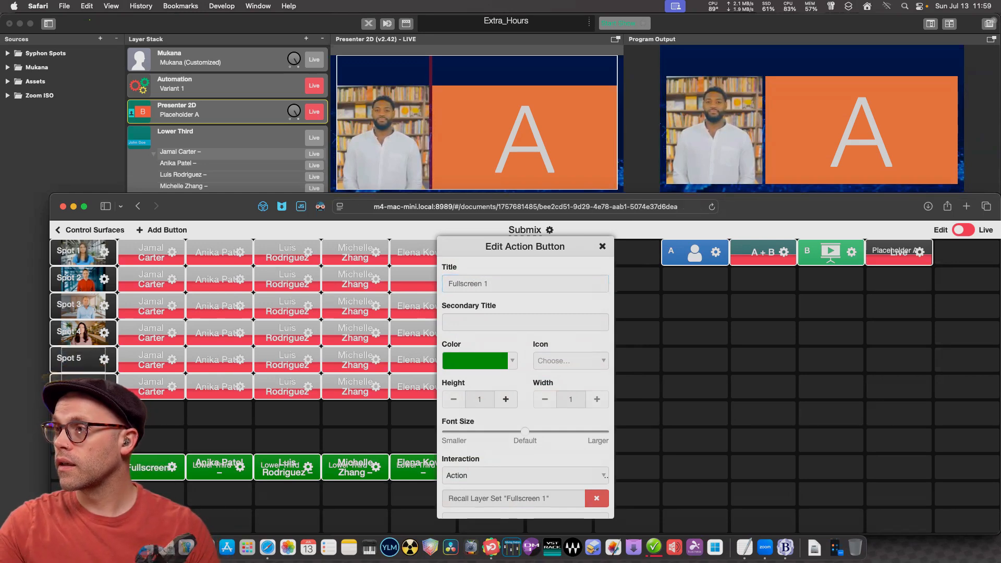
Check the settings of the second green button and the action and live state indicator of the Fullscreen 1 button.
{"action": "left_click", "coordinate": [239, 467]}
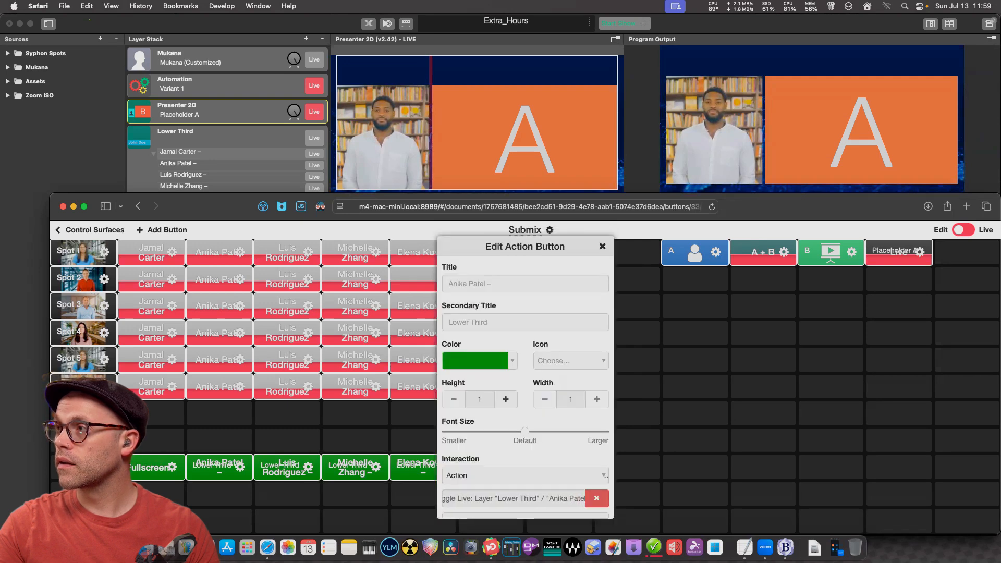
{"action": "key", "text": "Escape"}
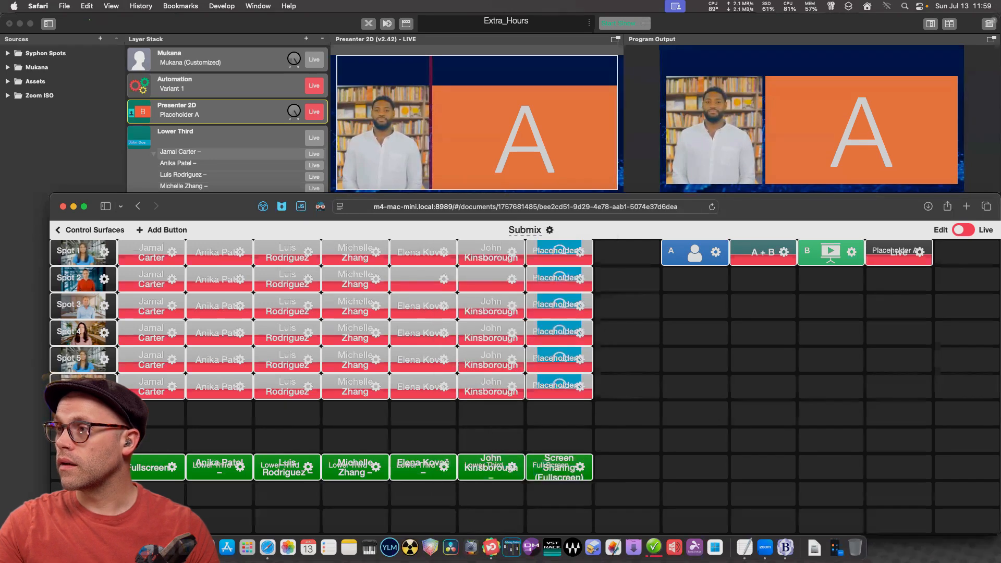
{"action": "left_click", "coordinate": [172, 467]}
{"action": "scroll", "coordinate": [525, 376], "scroll_direction": "down", "scroll_amount": 3}
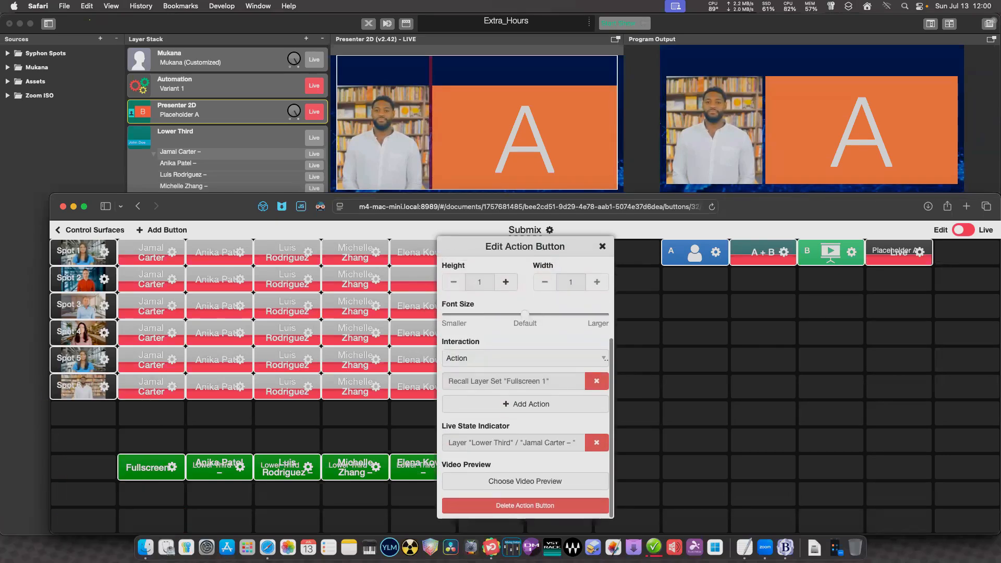
{"action": "key", "text": "Escape"}
Remove the Toggle Live action of the Lower Third layer from the second button in the green row.
{"action": "left_click", "coordinate": [239, 467]}
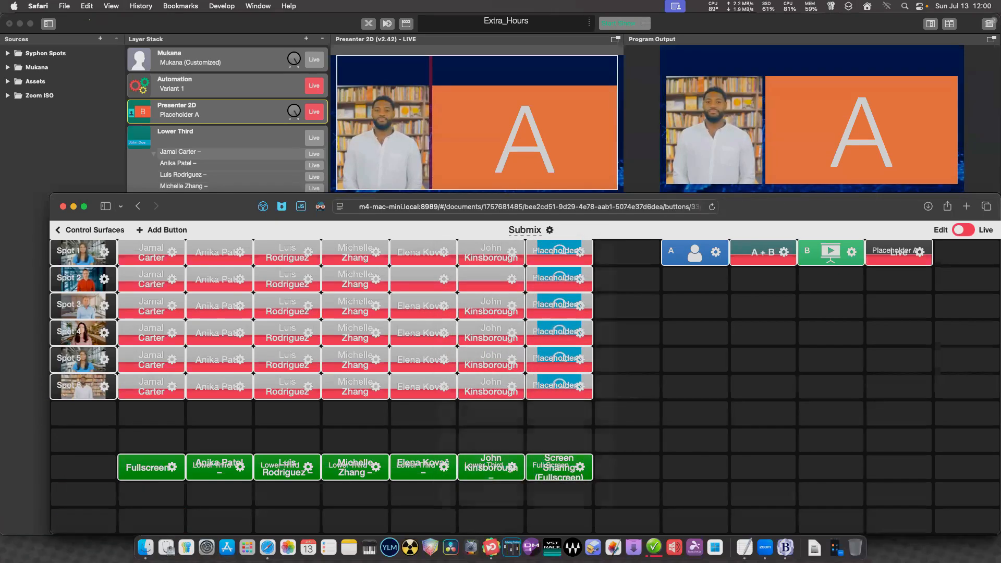
{"action": "scroll", "coordinate": [525, 375], "scroll_direction": "down", "scroll_amount": 3}
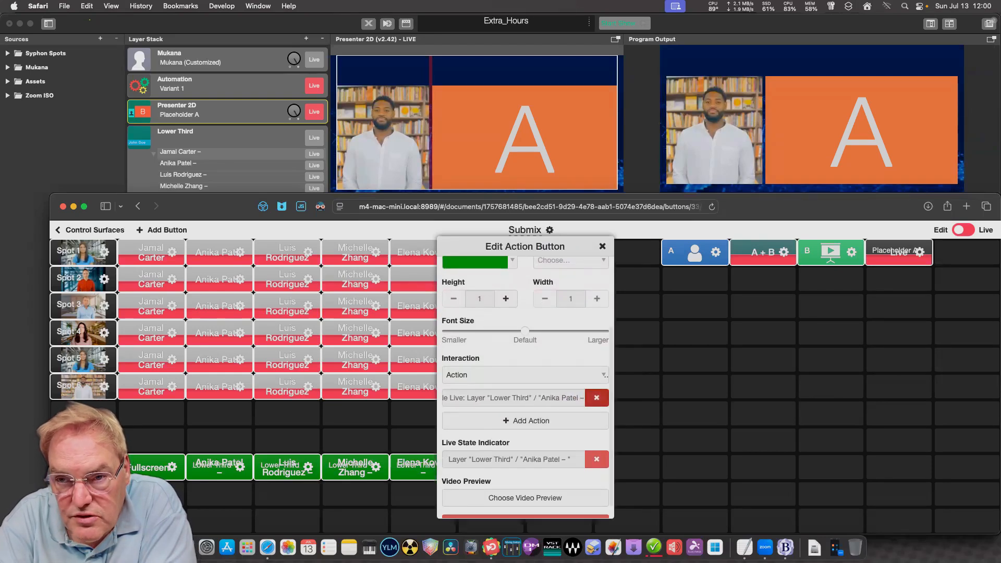
{"action": "left_click", "coordinate": [597, 398]}
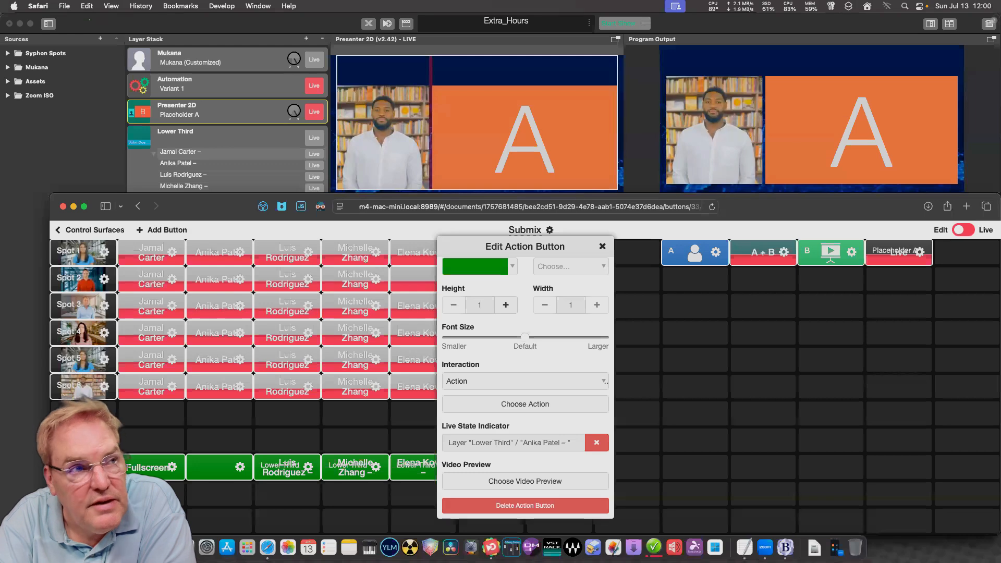
{"action": "key", "text": "Escape"}
Delete the Fullscreen 1 button and the blank button beside it from the green row.
{"action": "left_click", "coordinate": [172, 467]}
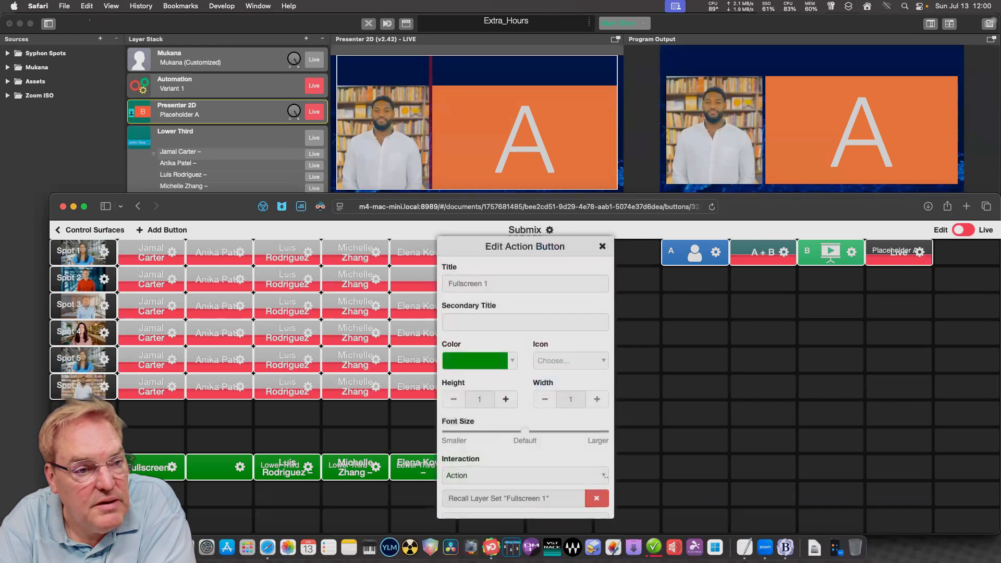
{"action": "scroll", "coordinate": [525, 375], "scroll_direction": "down", "scroll_amount": 4}
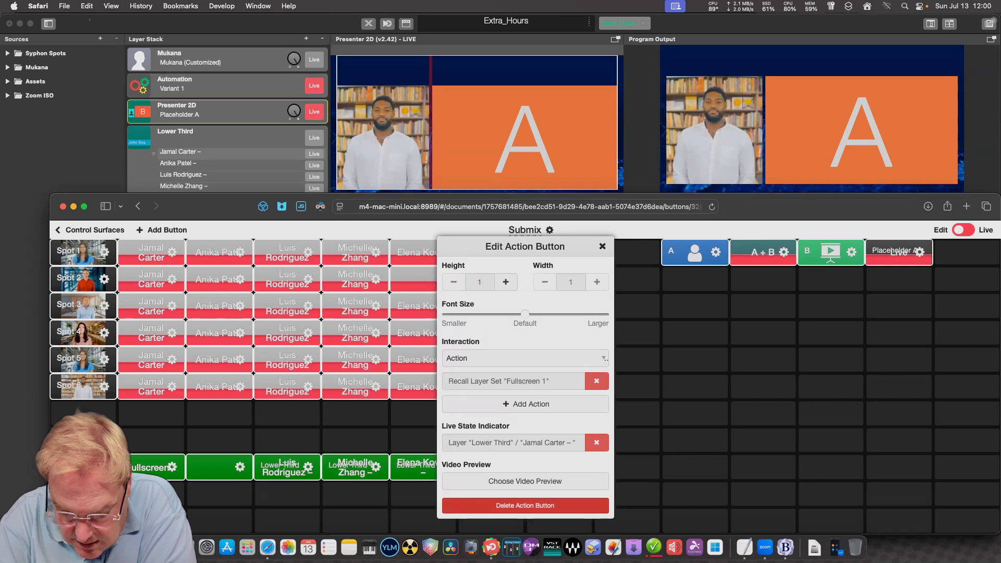
{"action": "left_click", "coordinate": [524, 505]}
{"action": "left_click", "coordinate": [525, 505]}
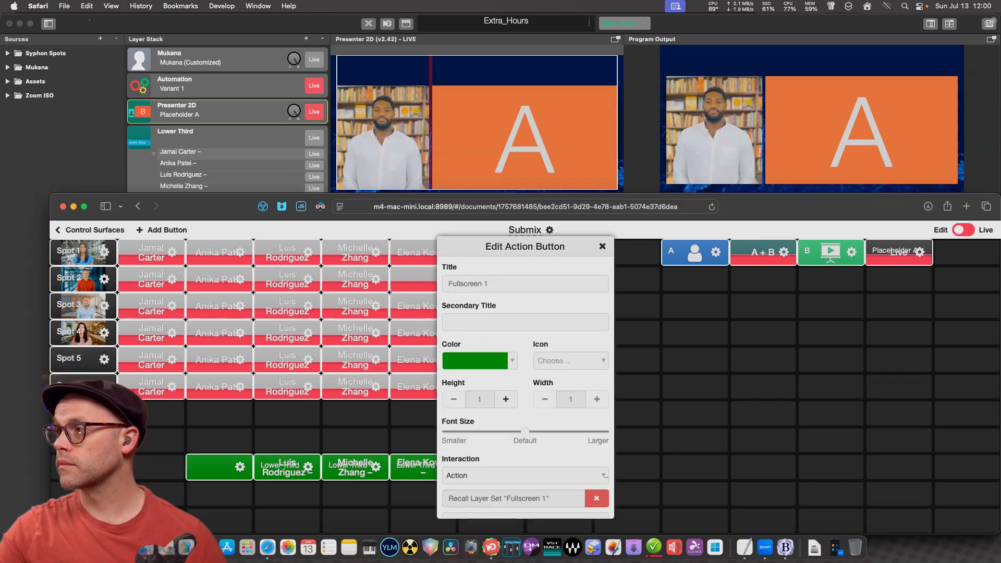
{"action": "left_click", "coordinate": [240, 467]}
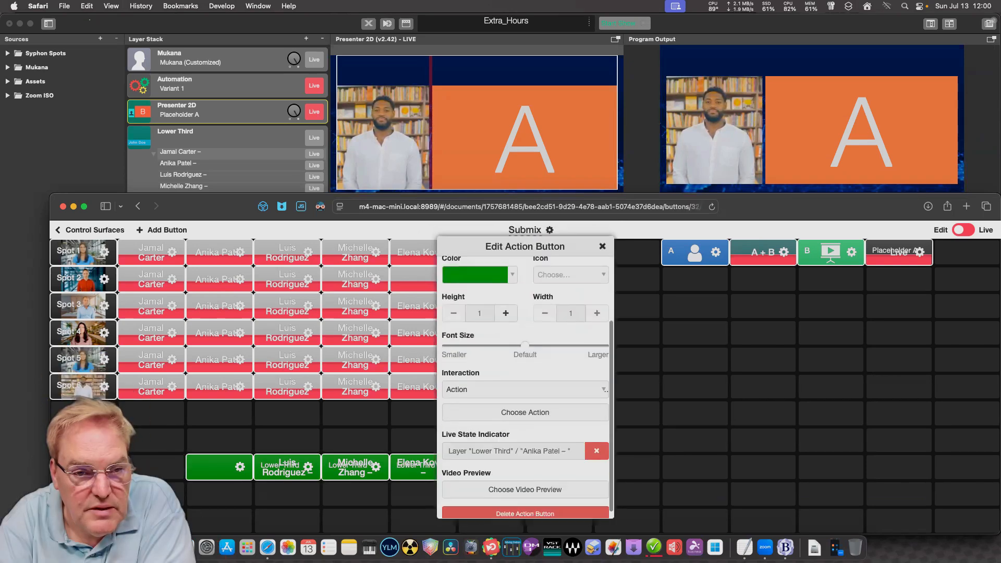
{"action": "left_click", "coordinate": [525, 505]}
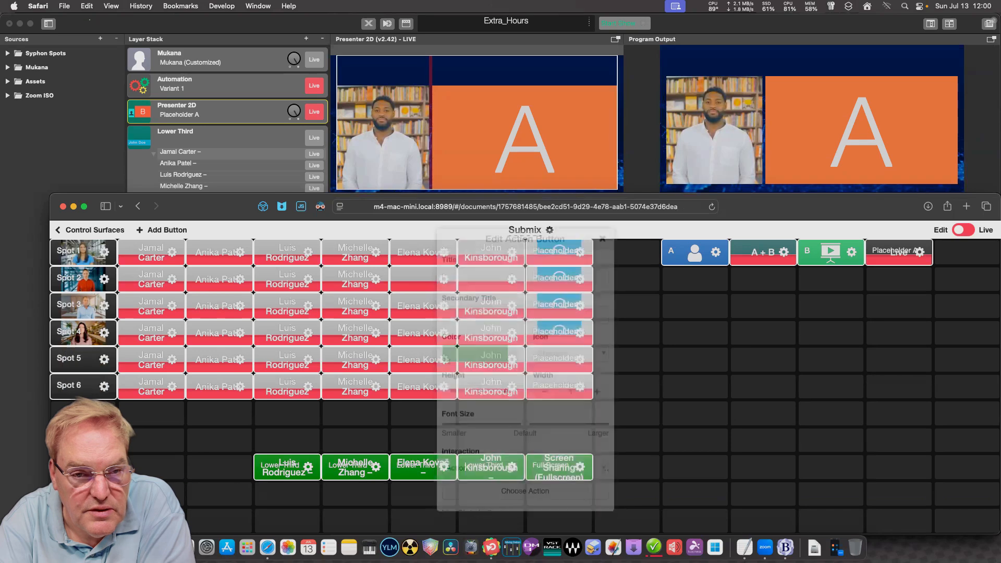
Delete the third and fourth Lower Third speaker buttons from the green row.
{"action": "left_click", "coordinate": [308, 466]}
{"action": "scroll", "coordinate": [525, 417], "scroll_direction": "down", "scroll_amount": 3}
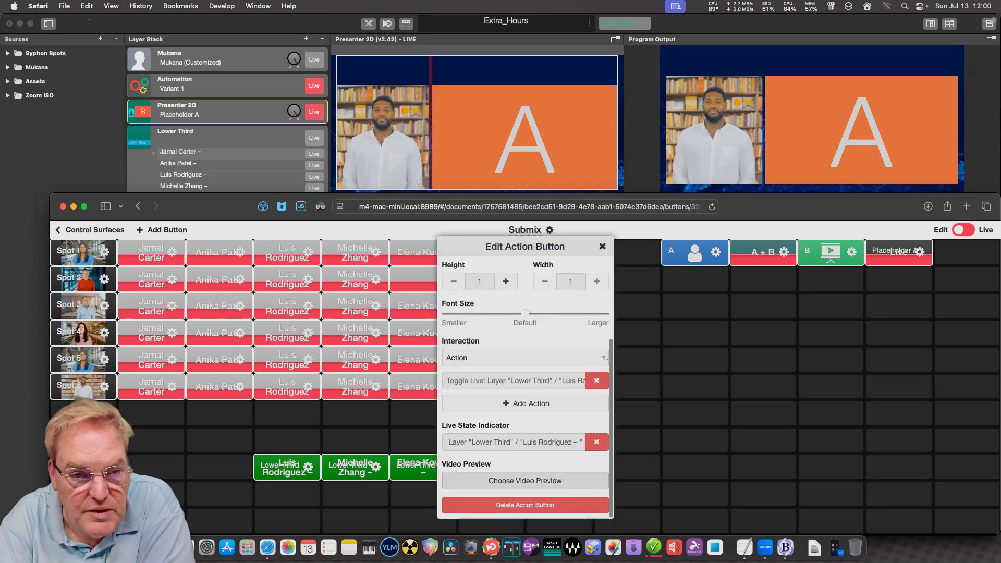
{"action": "left_click", "coordinate": [525, 502]}
{"action": "left_click", "coordinate": [524, 502]}
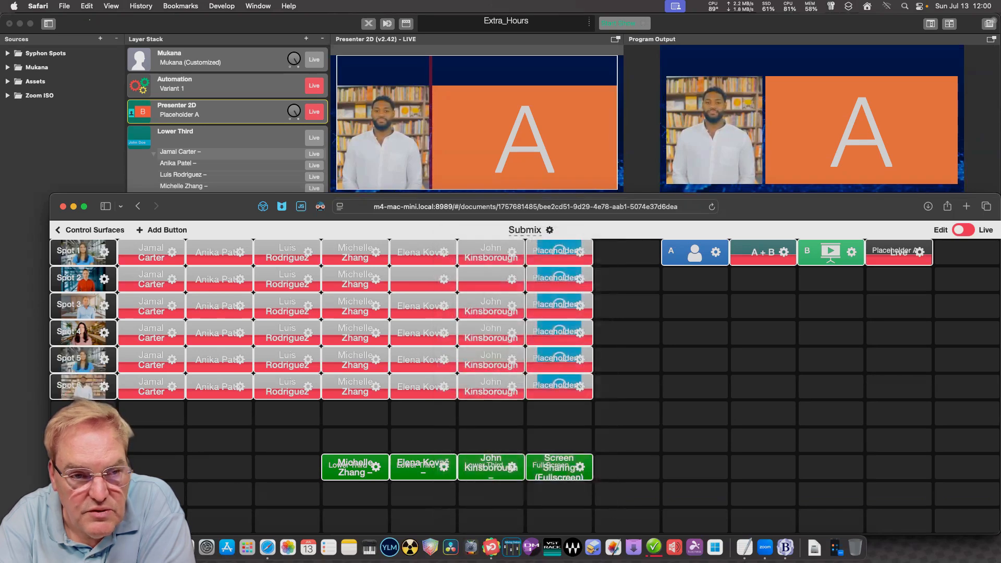
{"action": "left_click", "coordinate": [376, 466]}
{"action": "scroll", "coordinate": [525, 417], "scroll_direction": "down", "scroll_amount": 3}
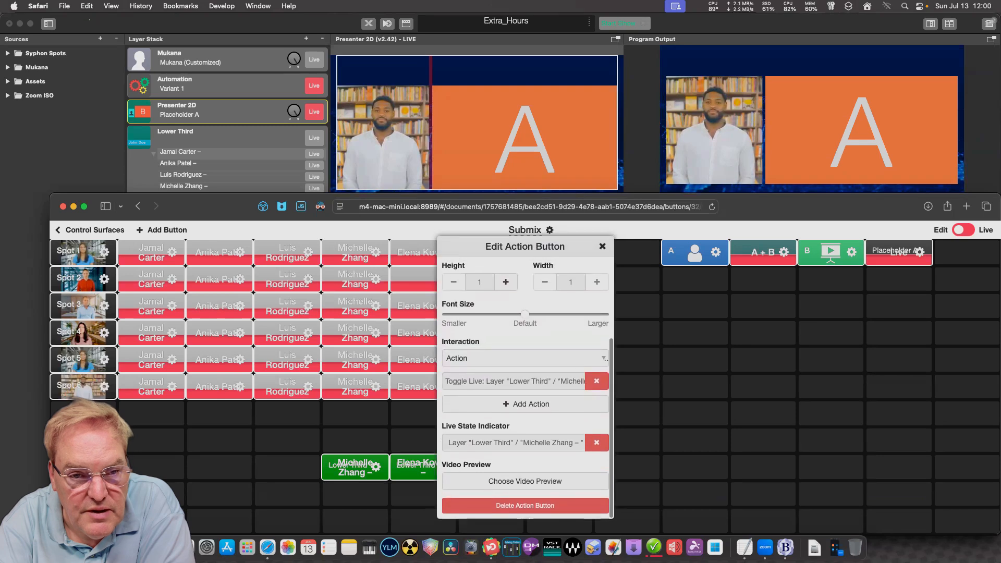
{"action": "left_click", "coordinate": [525, 503]}
{"action": "left_click", "coordinate": [525, 504]}
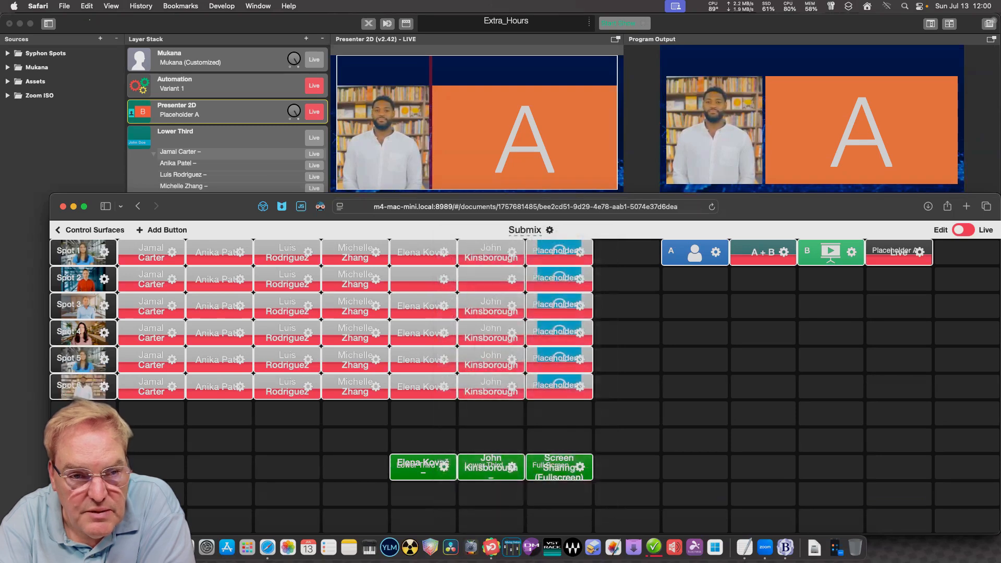
Delete the last two Lower Third speaker buttons and the Screen Sharing (Fullscreen) button, emptying the green row.
{"action": "left_click", "coordinate": [512, 467]}
{"action": "scroll", "coordinate": [525, 375], "scroll_direction": "down", "scroll_amount": 3}
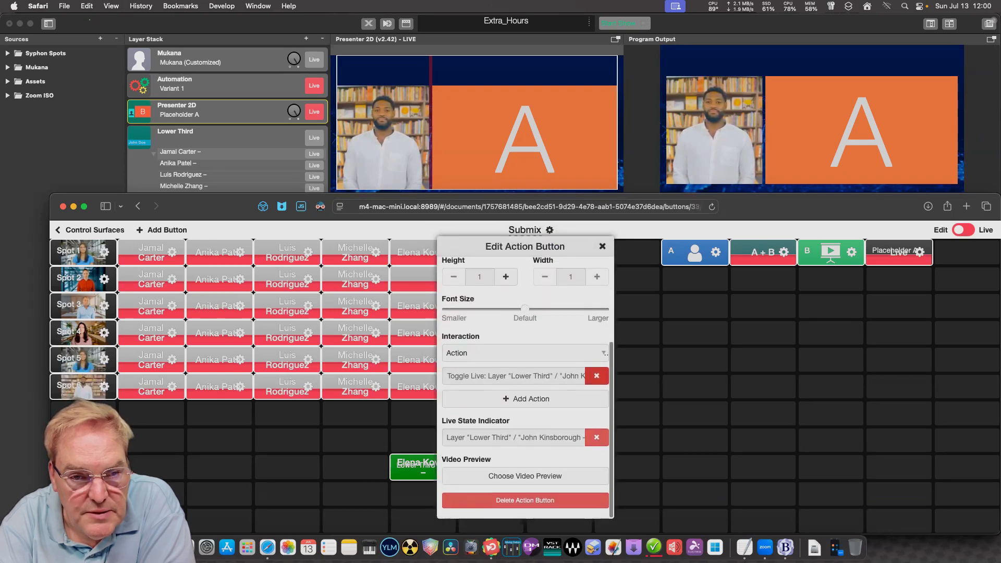
{"action": "left_click", "coordinate": [524, 505]}
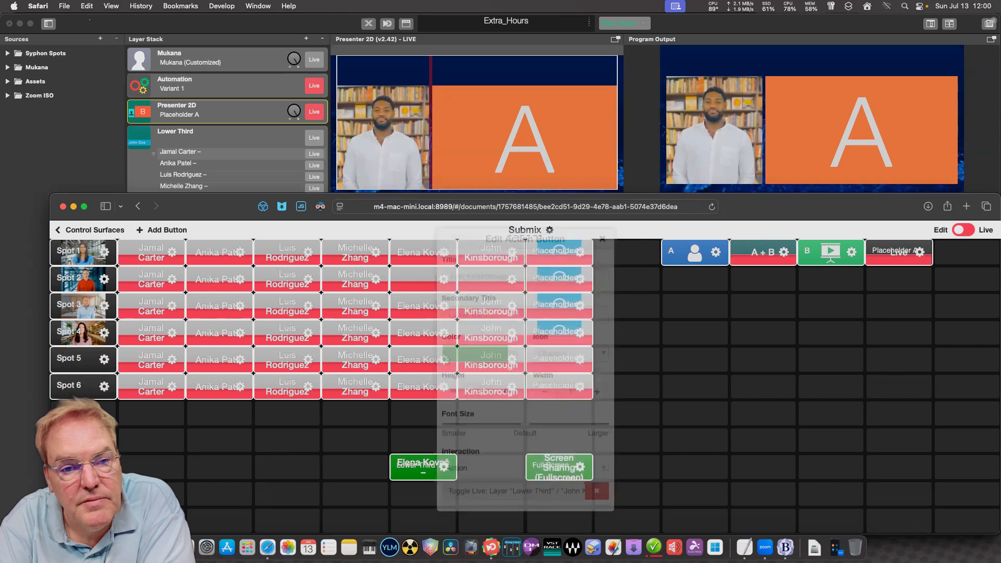
{"action": "left_click", "coordinate": [444, 467]}
{"action": "scroll", "coordinate": [525, 375], "scroll_direction": "down", "scroll_amount": 3}
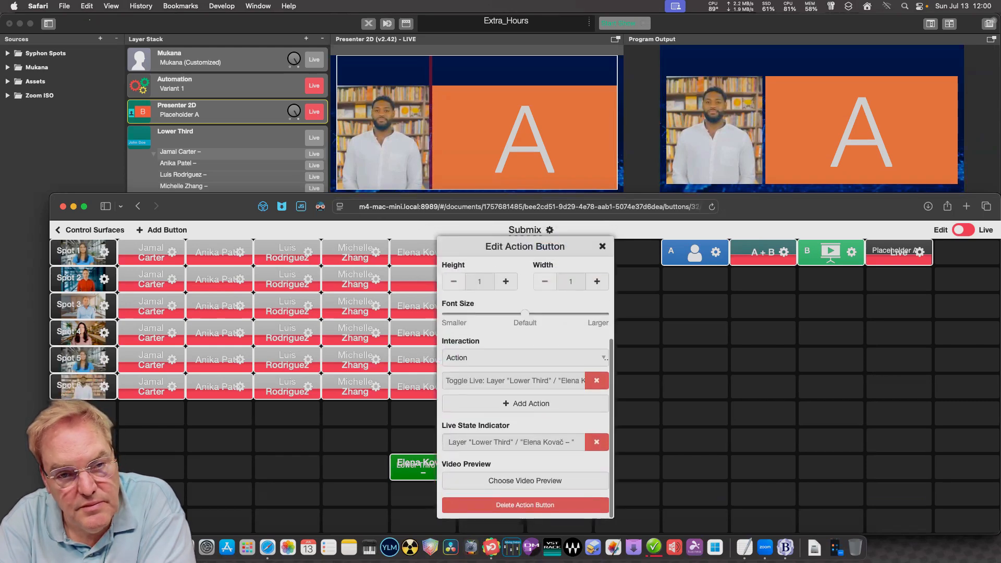
{"action": "left_click", "coordinate": [525, 505]}
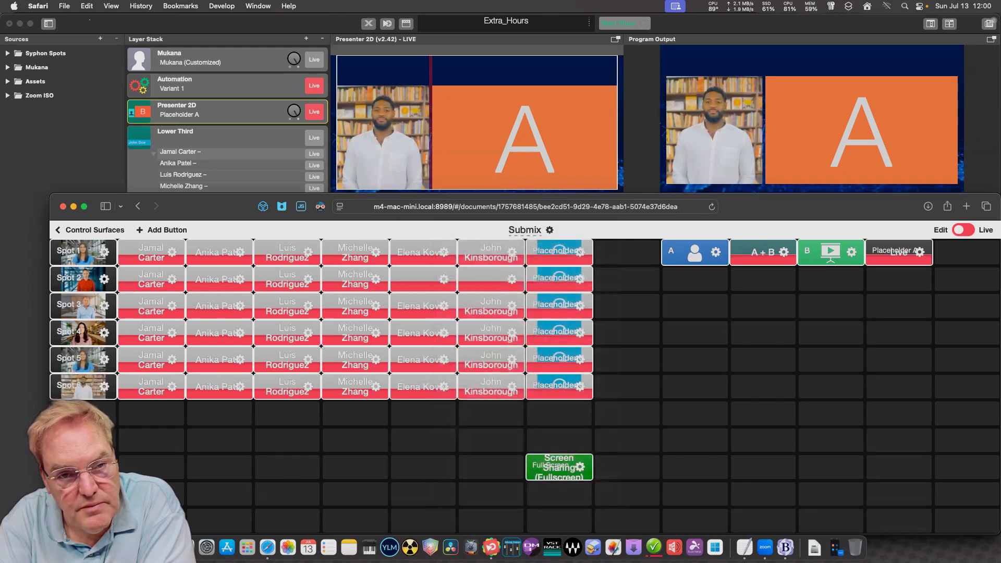
{"action": "left_click", "coordinate": [580, 466]}
{"action": "scroll", "coordinate": [580, 466], "scroll_direction": "down", "scroll_amount": 3}
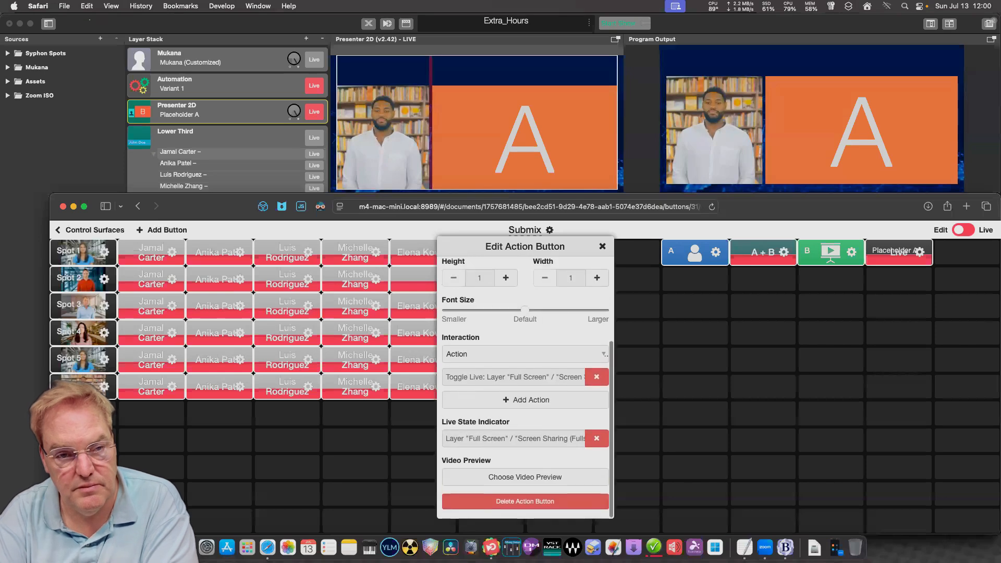
{"action": "left_click", "coordinate": [525, 501]}
{"action": "left_click", "coordinate": [524, 501]}
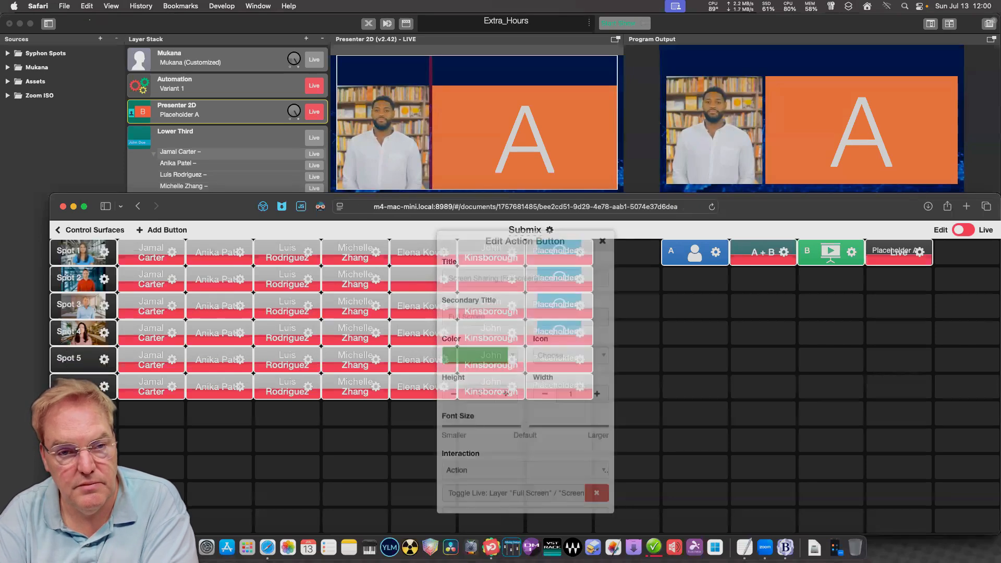
Add layer set buttons for Fullscreen 1 and Fullscreen 2 side by side, two rows below Spot 6 under the first two speaker columns.
{"action": "left_click", "coordinate": [162, 230]}
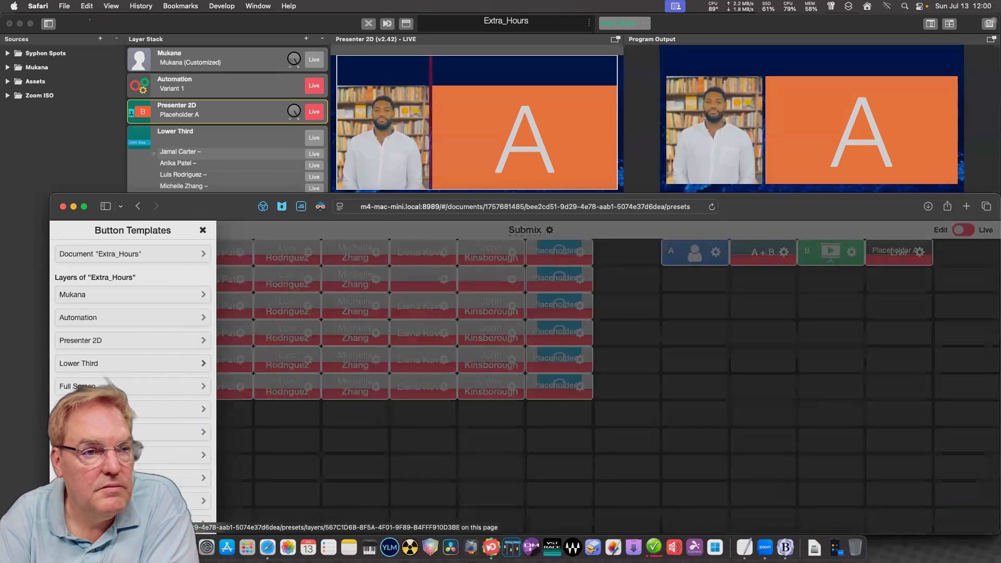
{"action": "scroll", "coordinate": [133, 365], "scroll_direction": "down", "scroll_amount": 15}
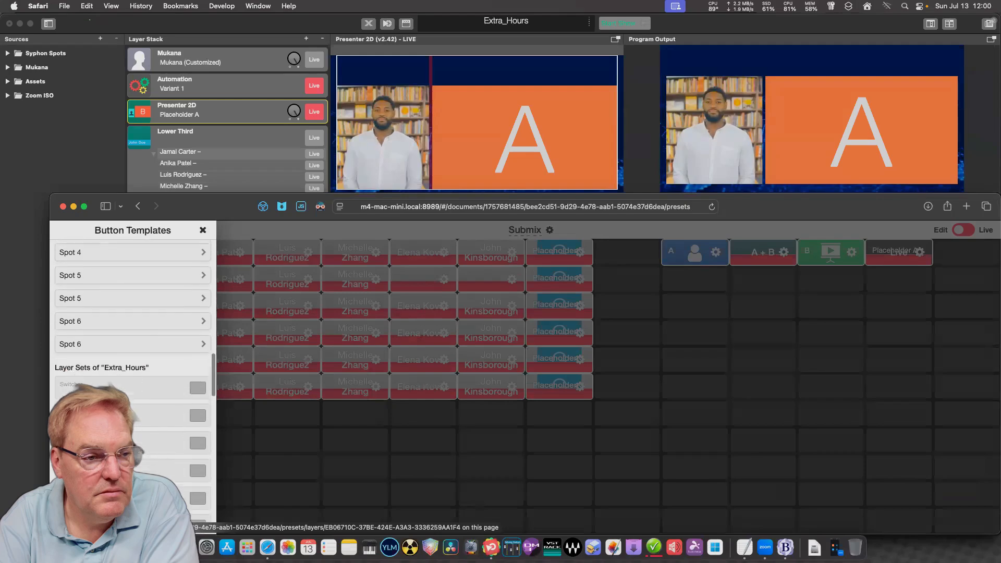
{"action": "scroll", "coordinate": [133, 338], "scroll_direction": "down", "scroll_amount": 10}
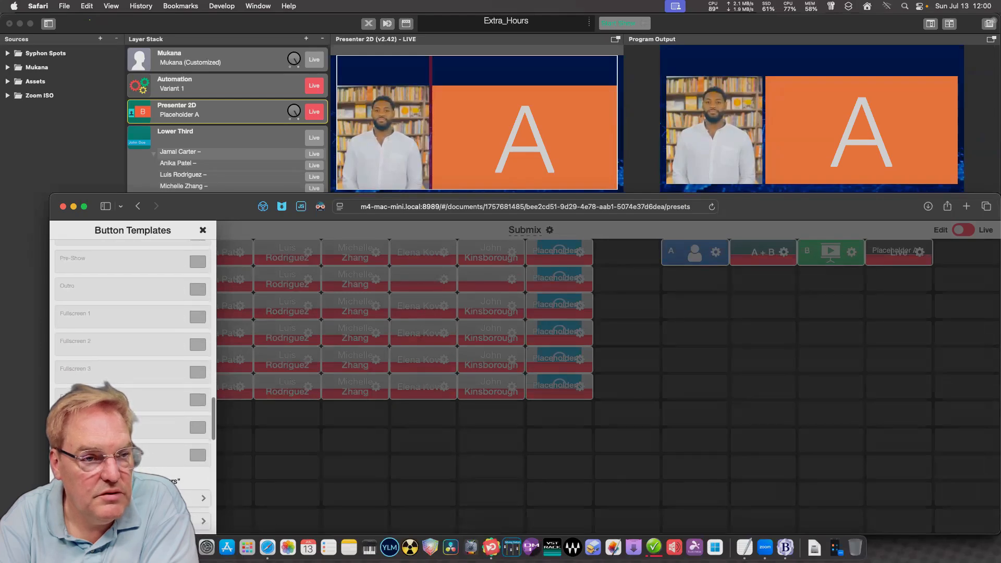
{"action": "left_click_drag", "start_coordinate": [156, 325], "coordinate": [155, 443]}
{"action": "left_click", "coordinate": [162, 230]}
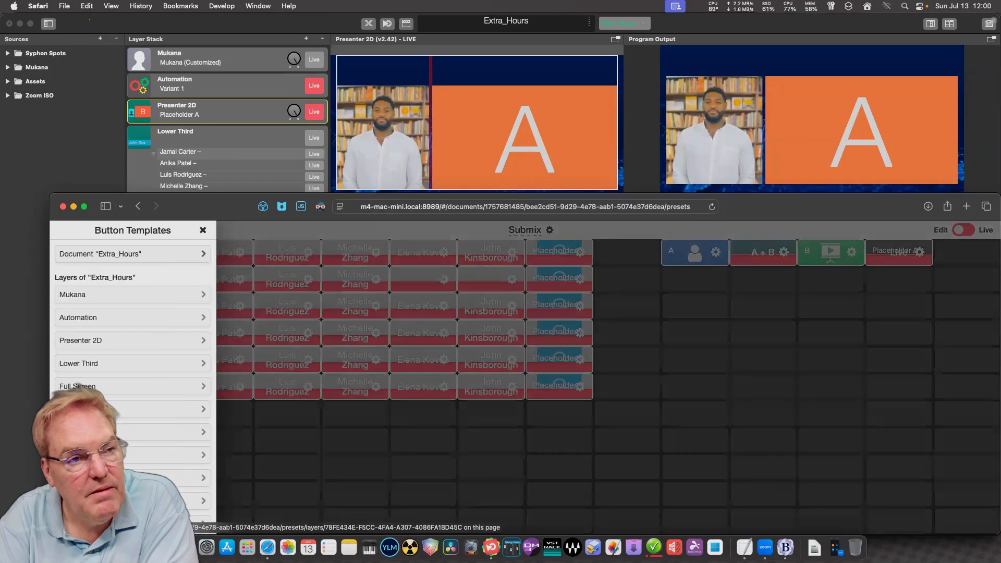
{"action": "scroll", "coordinate": [133, 364], "scroll_direction": "down", "scroll_amount": 10}
{"action": "scroll", "coordinate": [132, 365], "scroll_direction": "down", "scroll_amount": 2}
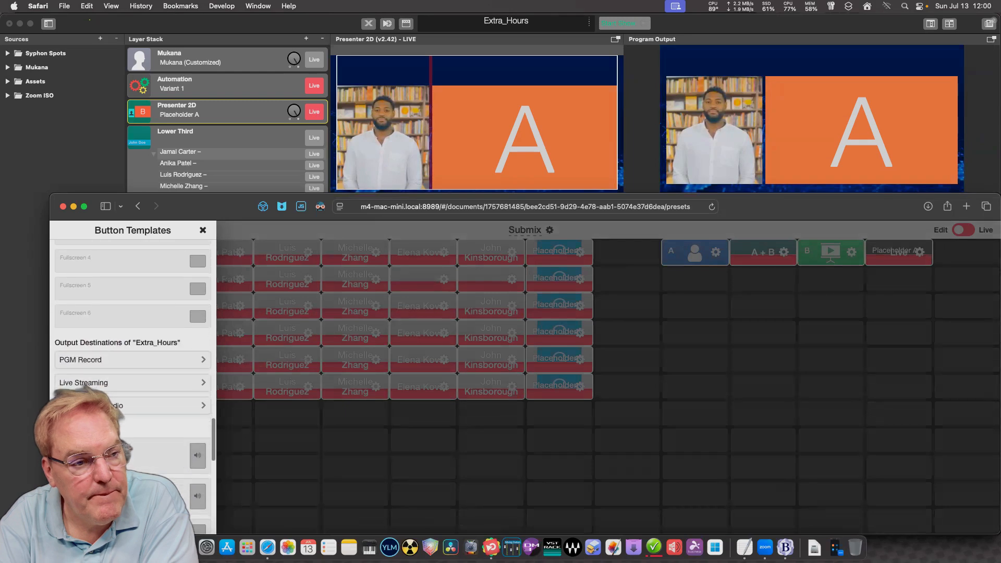
{"action": "left_click_drag", "start_coordinate": [197, 347], "coordinate": [245, 447]}
Add a layer set button for Fullscreen 3 beside Fullscreen 2, under the third speaker column.
{"action": "left_click", "coordinate": [162, 230]}
{"action": "scroll", "coordinate": [133, 338], "scroll_direction": "down", "scroll_amount": 10}
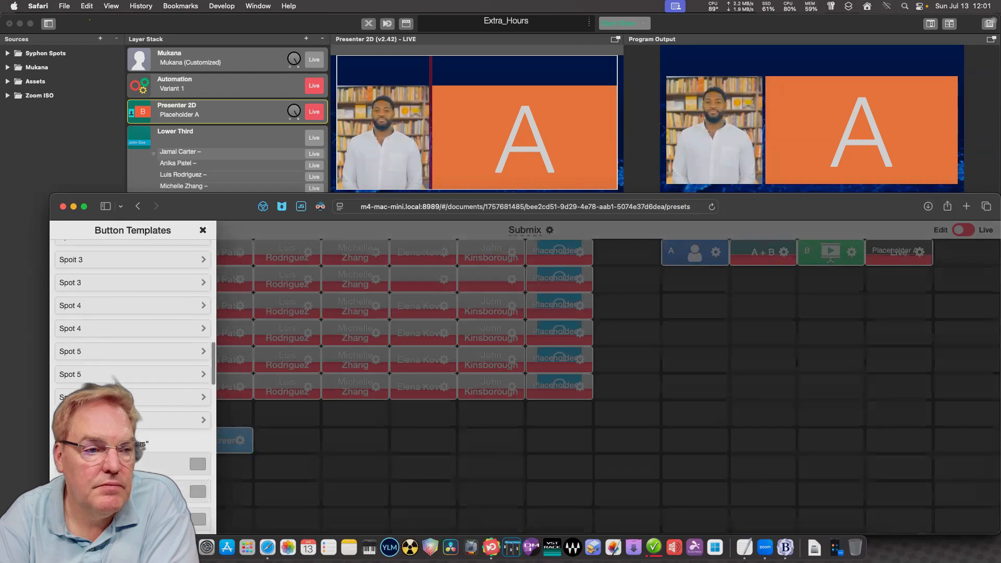
{"action": "scroll", "coordinate": [133, 339], "scroll_direction": "up", "scroll_amount": 3}
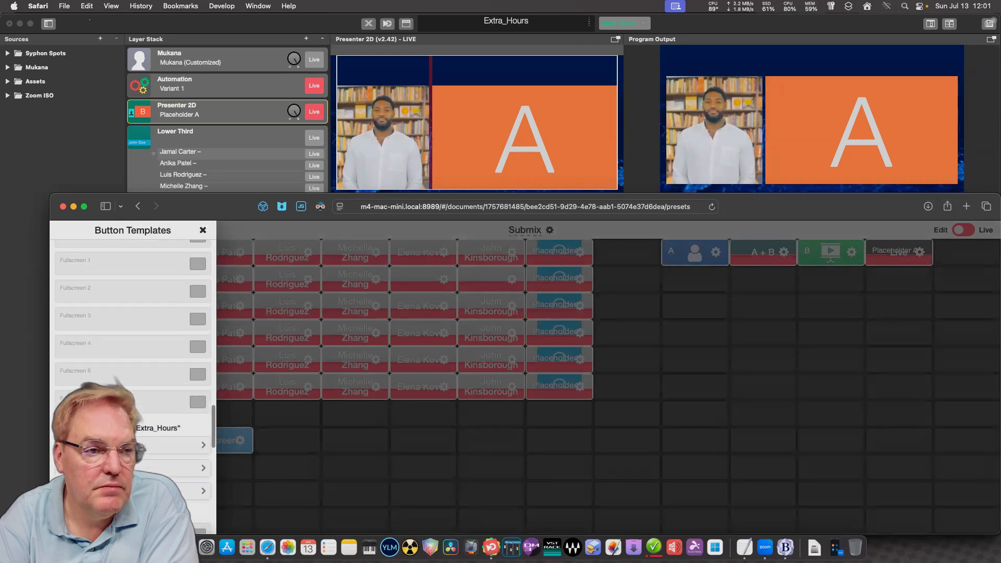
{"action": "left_click_drag", "start_coordinate": [132, 359], "coordinate": [287, 440]}
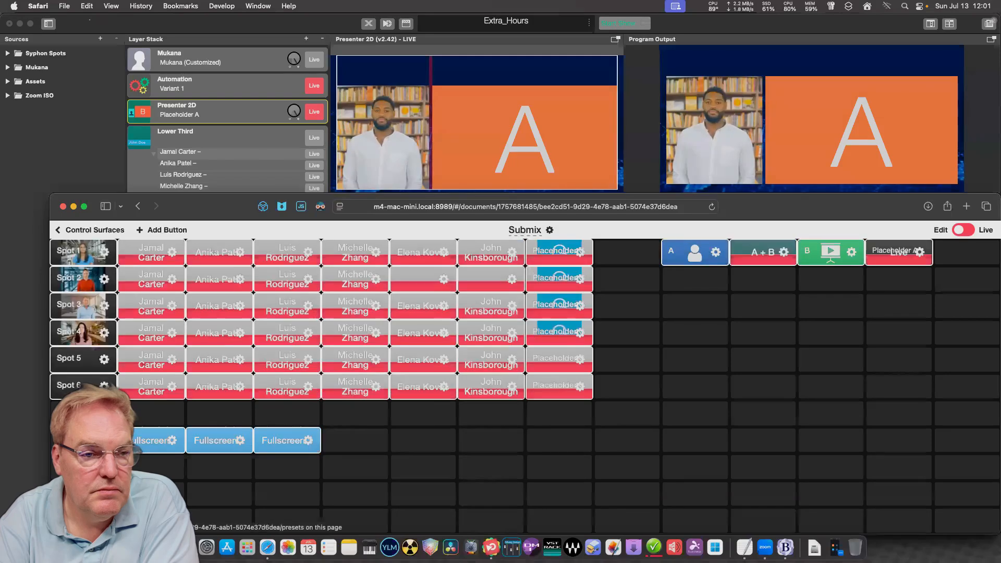
Add another Fullscreen 3 layer set button in the fourth slot of the blue row.
{"action": "left_click", "coordinate": [162, 230]}
{"action": "scroll", "coordinate": [133, 365], "scroll_direction": "down", "scroll_amount": 5}
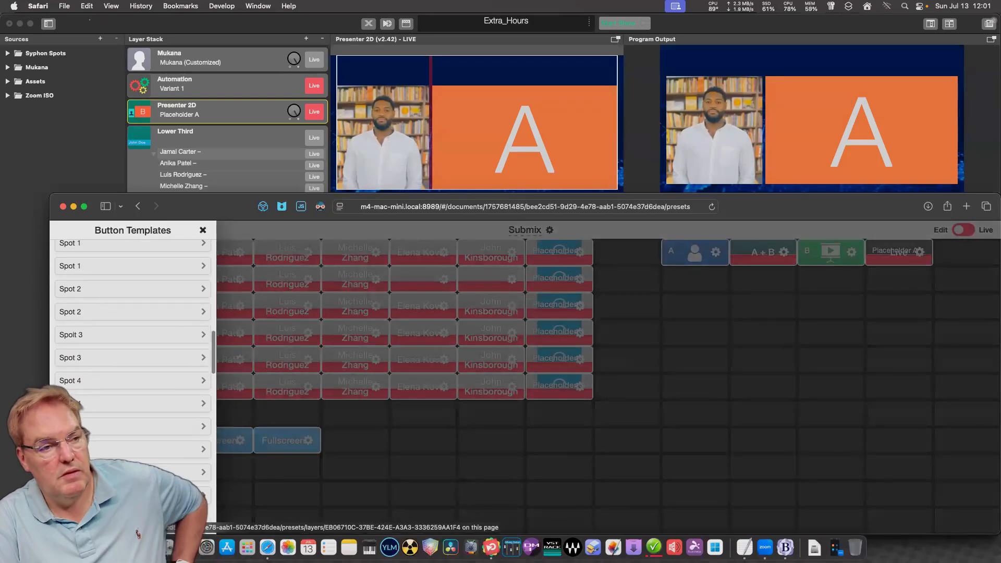
{"action": "scroll", "coordinate": [133, 385], "scroll_direction": "down", "scroll_amount": 10}
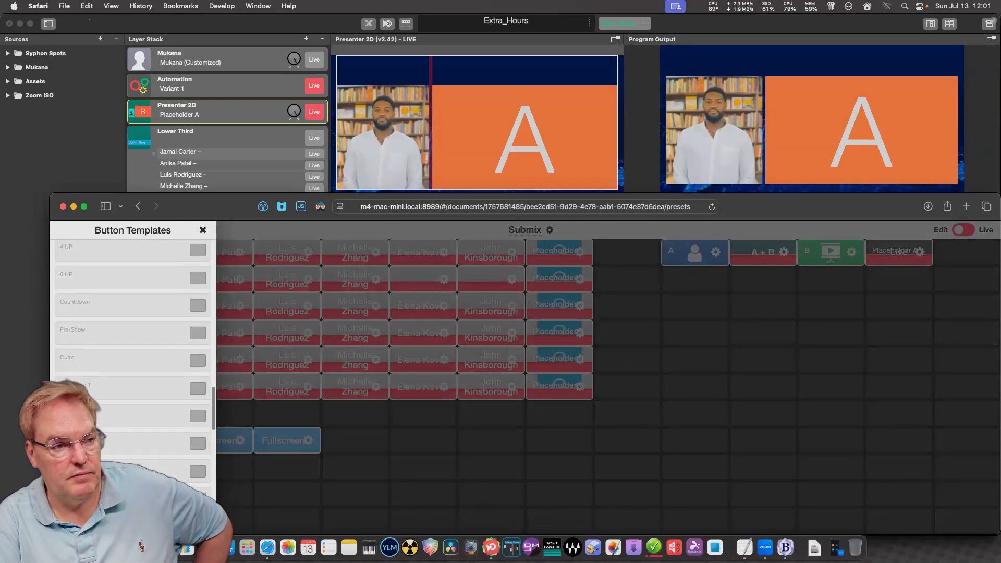
{"action": "scroll", "coordinate": [133, 365], "scroll_direction": "down", "scroll_amount": 1}
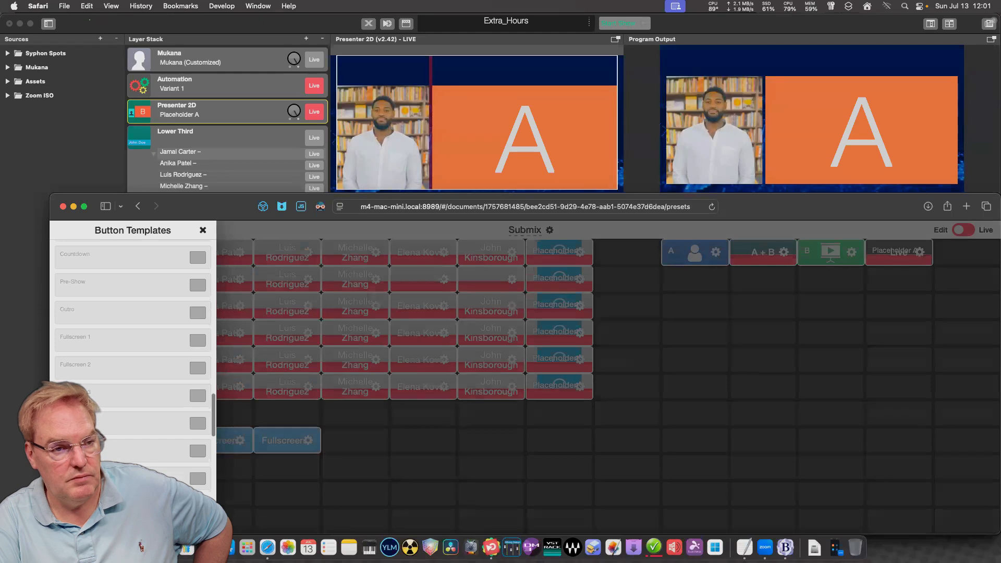
{"action": "left_click_drag", "start_coordinate": [135, 399], "coordinate": [355, 440]}
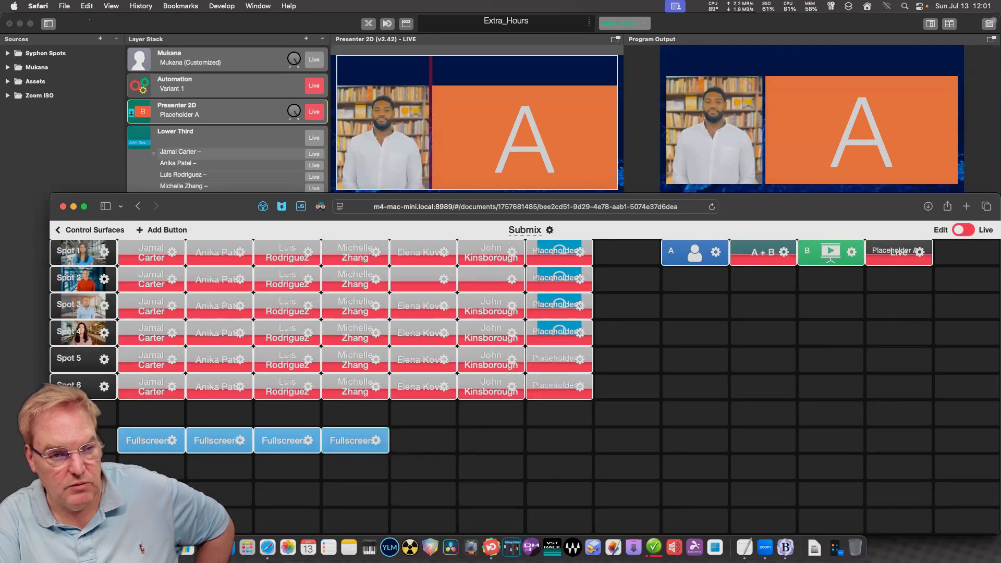
Delete the duplicate Fullscreen 3 button from the fourth slot of the blue row.
{"action": "left_click", "coordinate": [376, 441]}
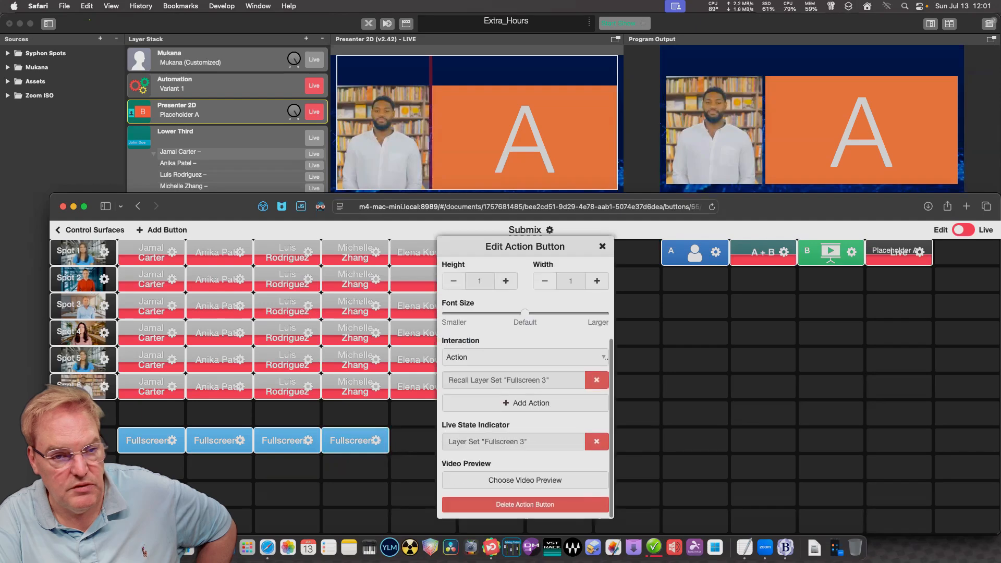
{"action": "left_click", "coordinate": [525, 505]}
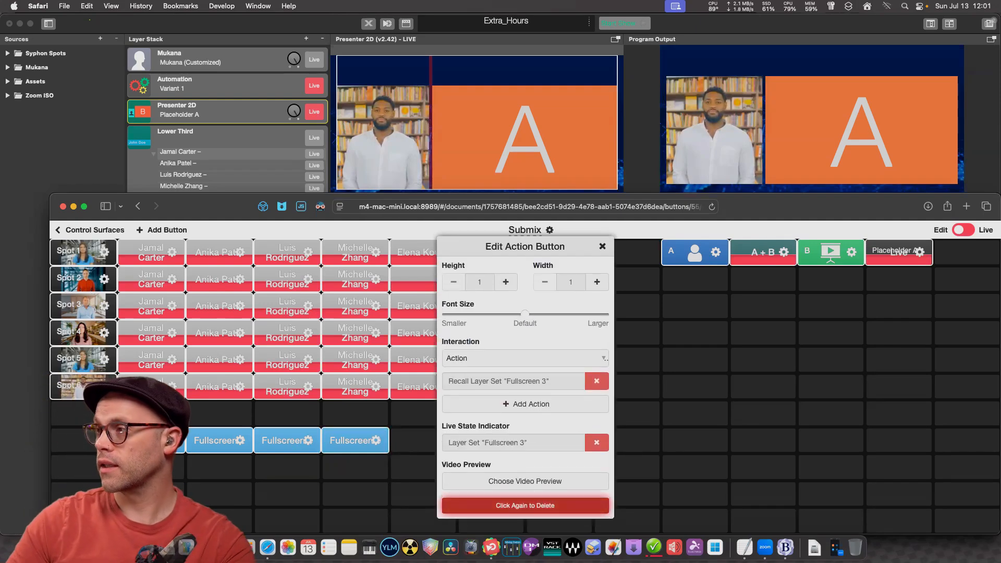
{"action": "left_click", "coordinate": [525, 504]}
Add a layer set button for Fullscreen 4 beside Fullscreen 3, under the fourth speaker column.
{"action": "left_click", "coordinate": [162, 230]}
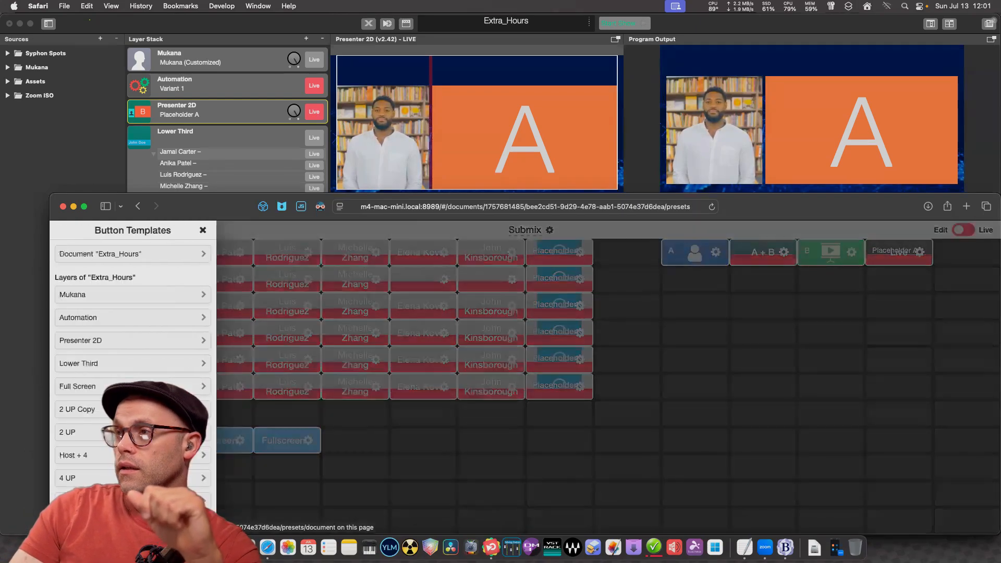
{"action": "scroll", "coordinate": [133, 339], "scroll_direction": "down", "scroll_amount": 15}
{"action": "scroll", "coordinate": [133, 339], "scroll_direction": "down", "scroll_amount": 10}
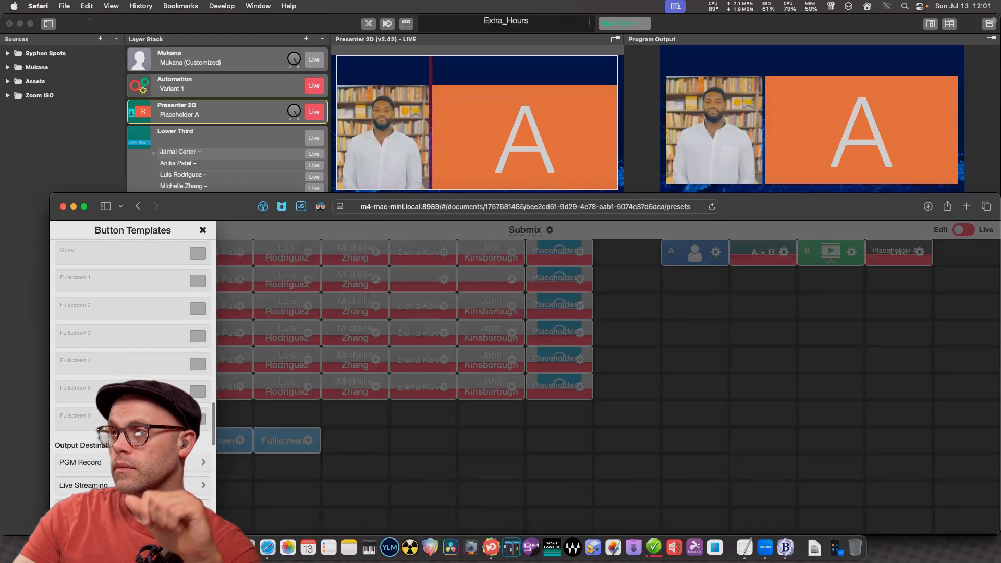
{"action": "left_click_drag", "start_coordinate": [197, 336], "coordinate": [359, 444]}
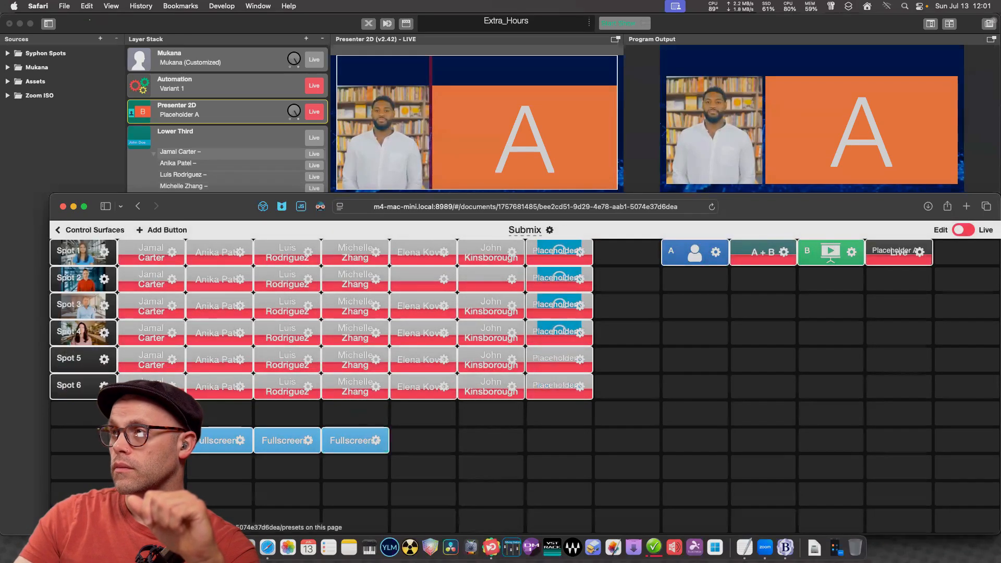
Add a layer set button for Fullscreen 5 beside Fullscreen 4, under the fifth speaker column.
{"action": "left_click", "coordinate": [162, 230]}
{"action": "scroll", "coordinate": [133, 338], "scroll_direction": "down", "scroll_amount": 15}
{"action": "scroll", "coordinate": [133, 339], "scroll_direction": "up", "scroll_amount": 2}
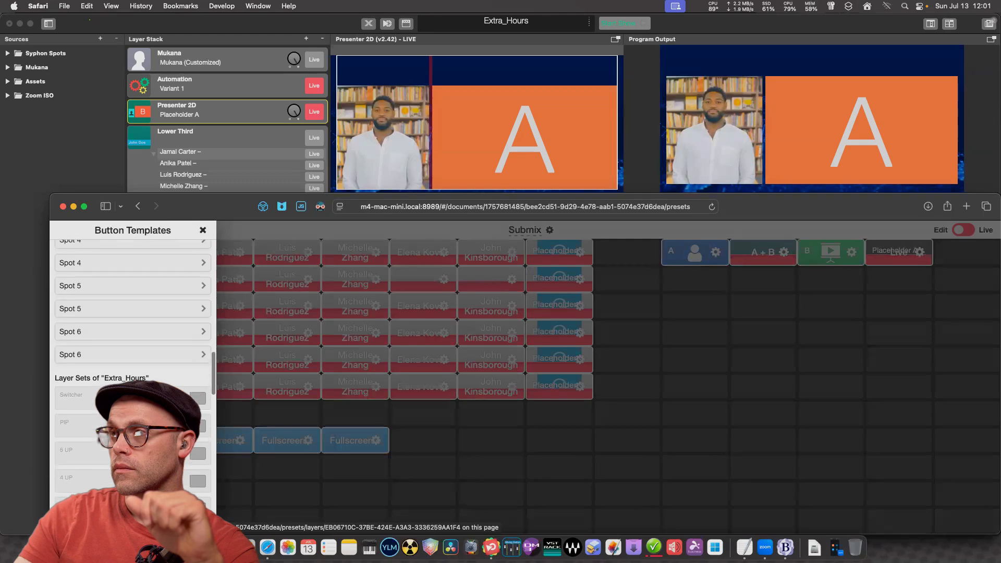
{"action": "scroll", "coordinate": [133, 339], "scroll_direction": "down", "scroll_amount": 10}
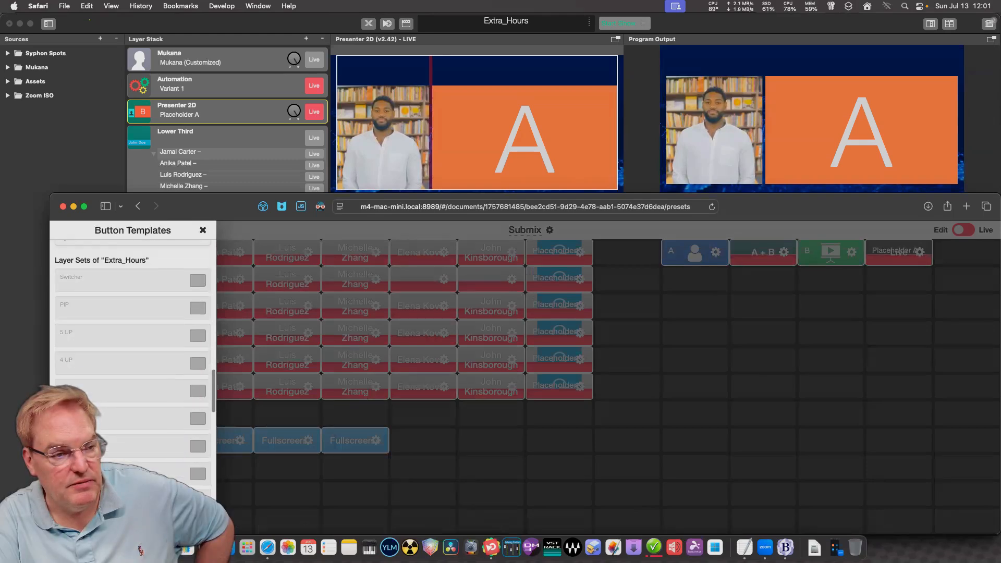
{"action": "left_click_drag", "start_coordinate": [197, 392], "coordinate": [423, 441]}
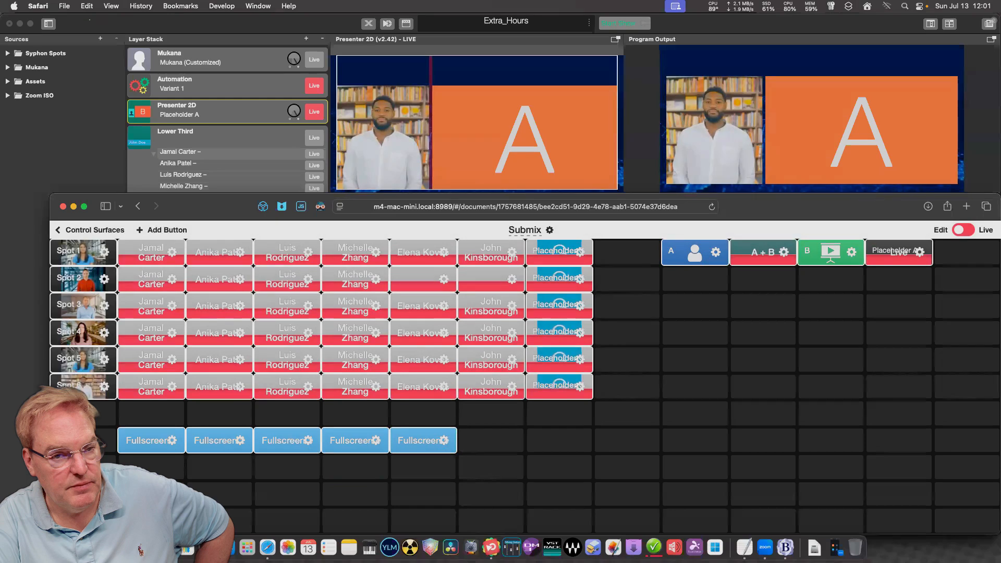
Add a layer set button for Fullscreen 6 at the end of the blue row, under the sixth speaker column.
{"action": "left_click", "coordinate": [161, 230]}
{"action": "scroll", "coordinate": [133, 339], "scroll_direction": "down", "scroll_amount": 5}
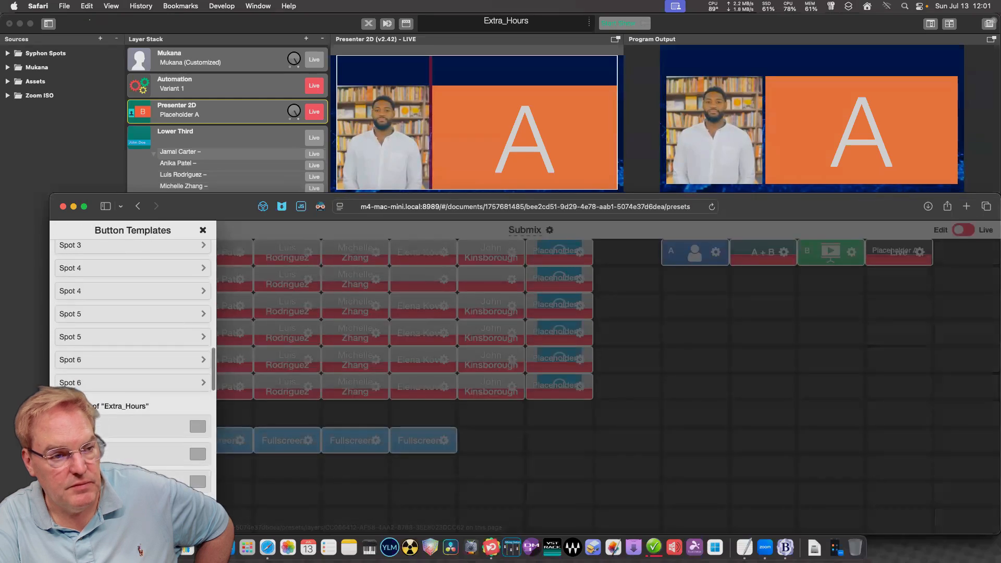
{"action": "scroll", "coordinate": [133, 313], "scroll_direction": "up", "scroll_amount": 1}
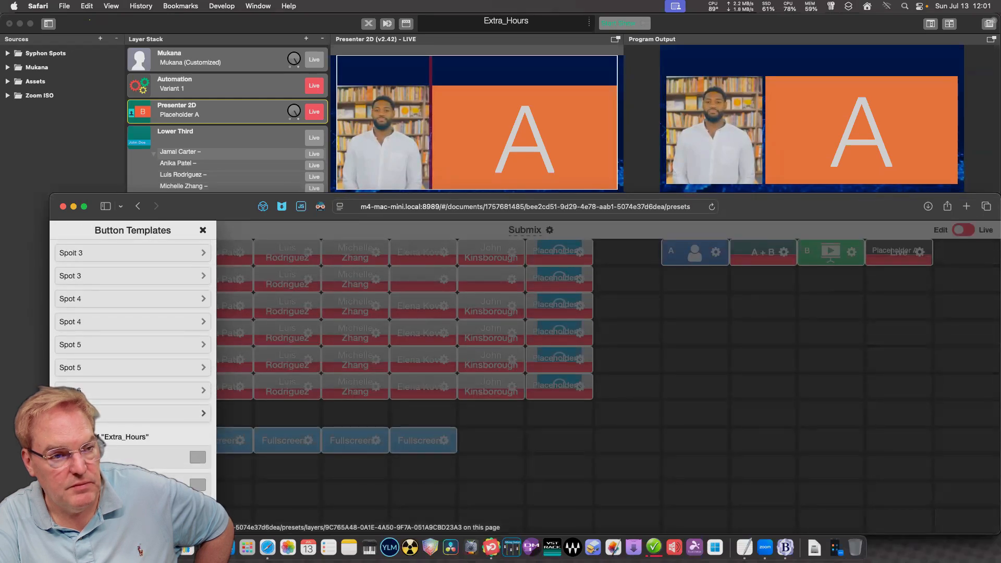
{"action": "left_click", "coordinate": [156, 390]}
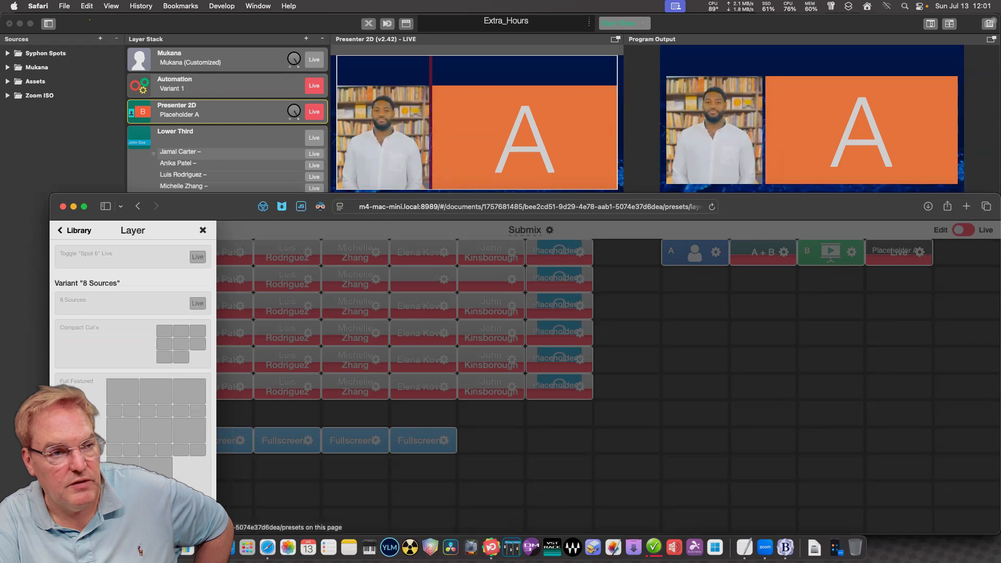
{"action": "left_click", "coordinate": [75, 230]}
{"action": "scroll", "coordinate": [132, 339], "scroll_direction": "down", "scroll_amount": 8}
{"action": "scroll", "coordinate": [133, 339], "scroll_direction": "down", "scroll_amount": 5}
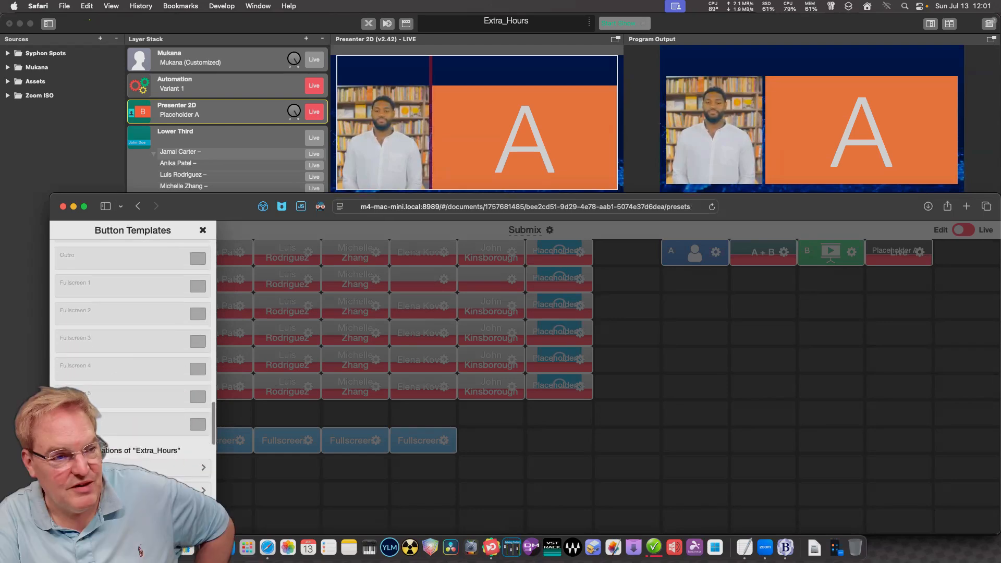
{"action": "left_click_drag", "start_coordinate": [197, 425], "coordinate": [505, 453]}
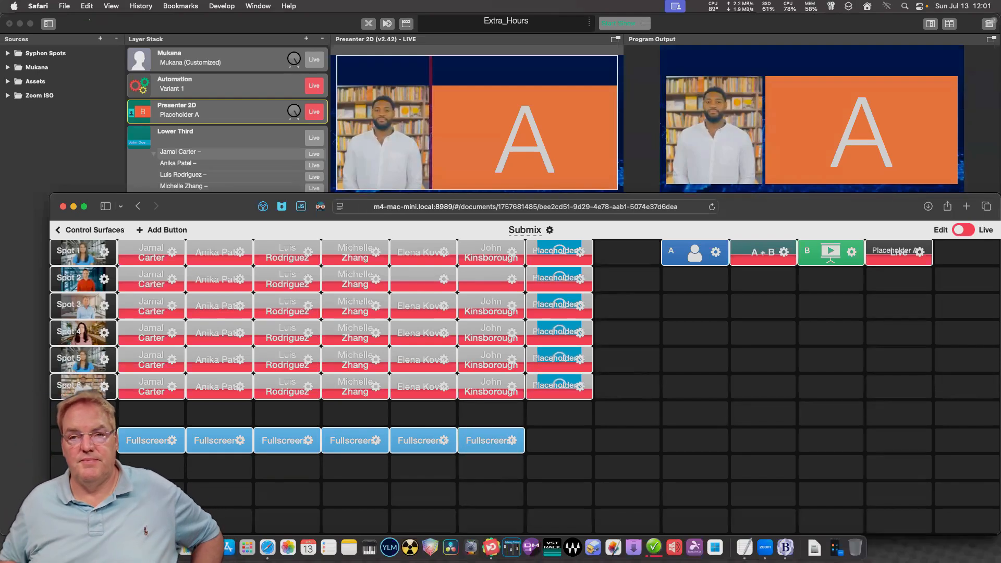
With the control surface in Live mode, recall Fullscreen 1 and change the presenter layout from A + B to A only.
{"action": "left_click", "coordinate": [963, 230]}
{"action": "left_click", "coordinate": [151, 440]}
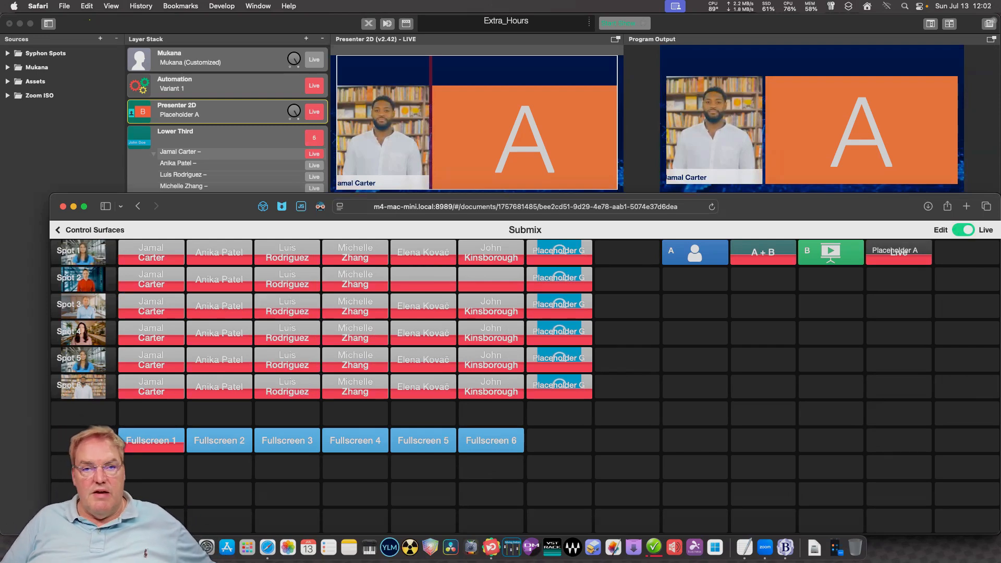
{"action": "left_click", "coordinate": [694, 252]}
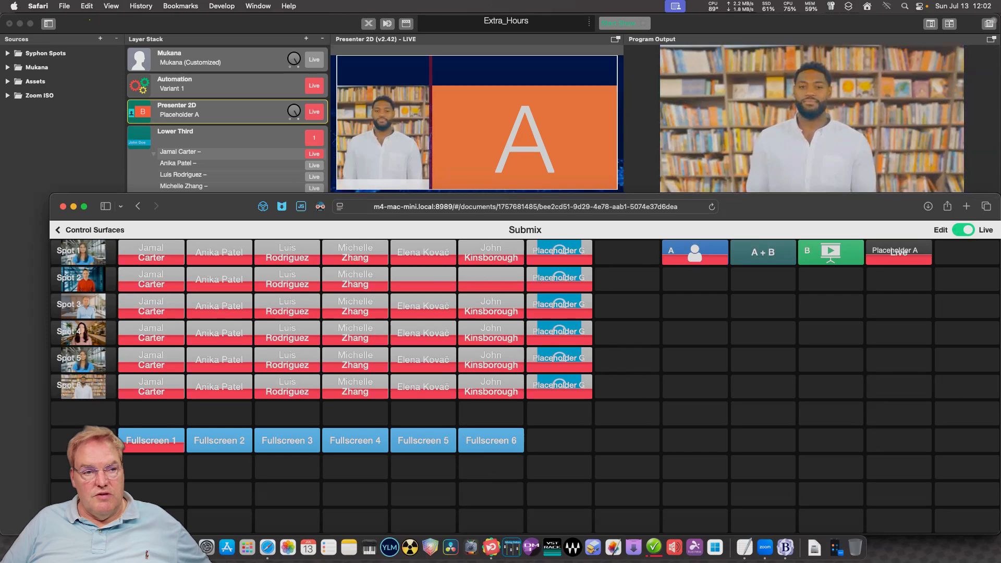
Uncover the whole program output and test the Fullscreen 2 to Fullscreen 6 buttons one after another.
{"action": "left_click_drag", "start_coordinate": [626, 193], "coordinate": [625, 227]}
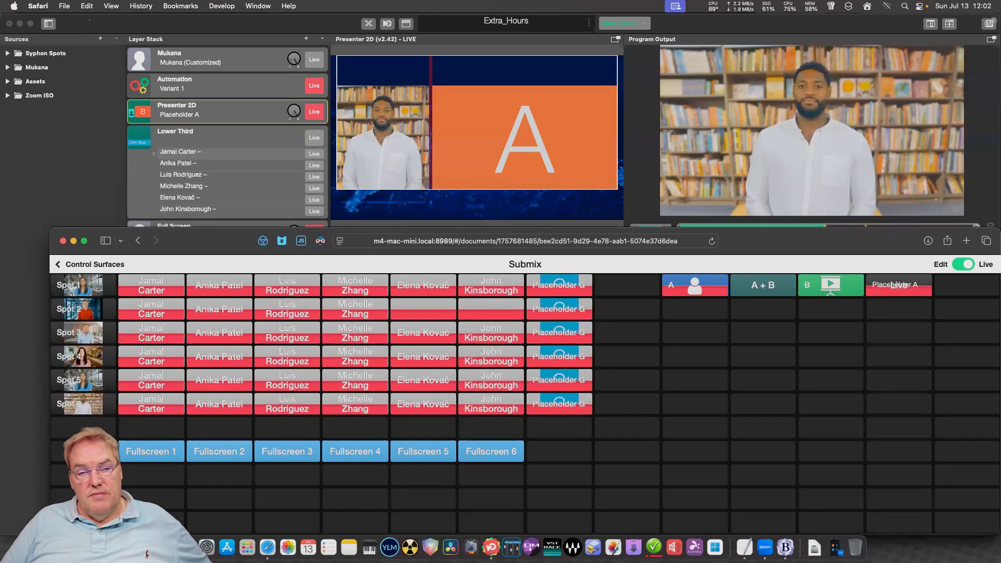
{"action": "left_click", "coordinate": [219, 451]}
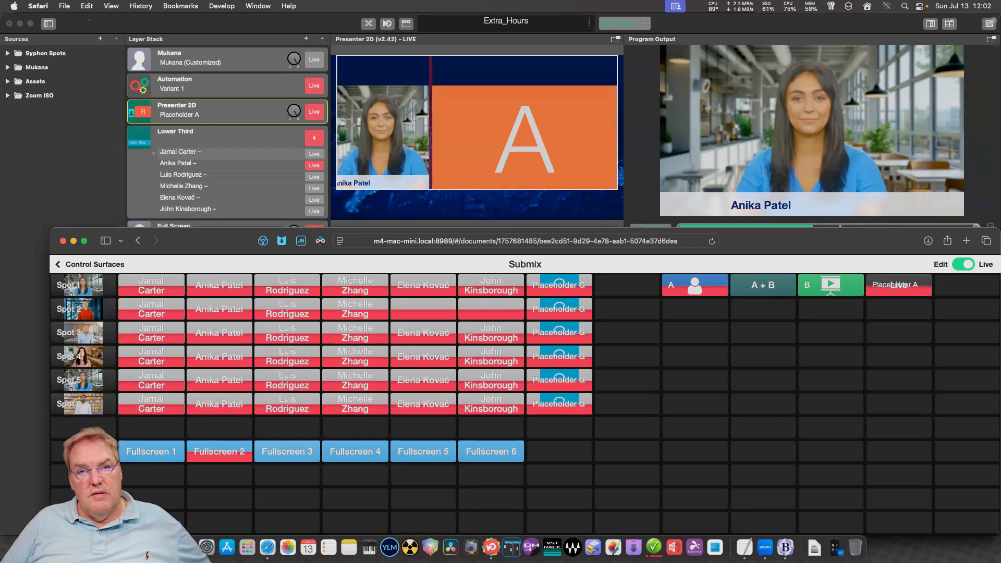
{"action": "left_click", "coordinate": [287, 451]}
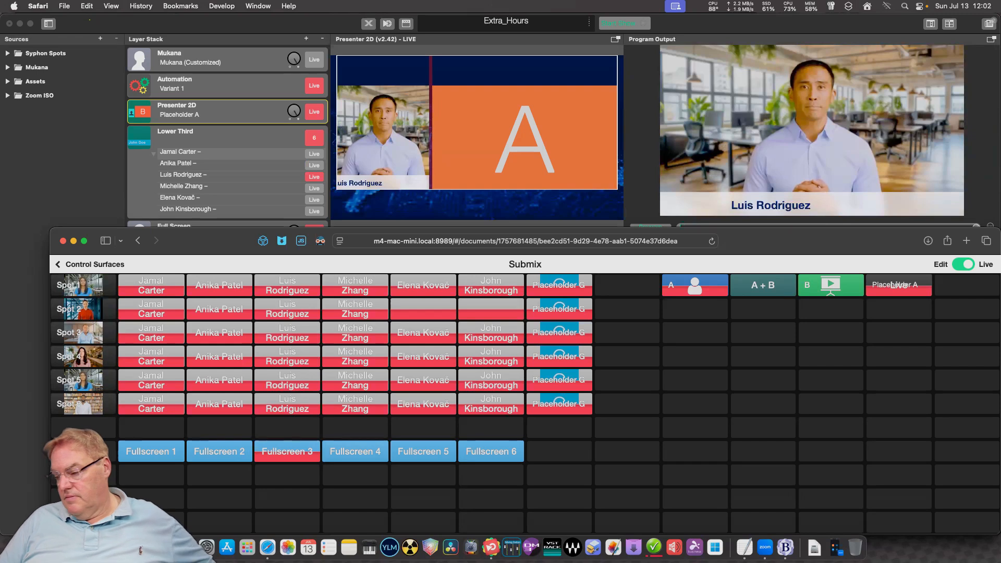
{"action": "left_click", "coordinate": [355, 451]}
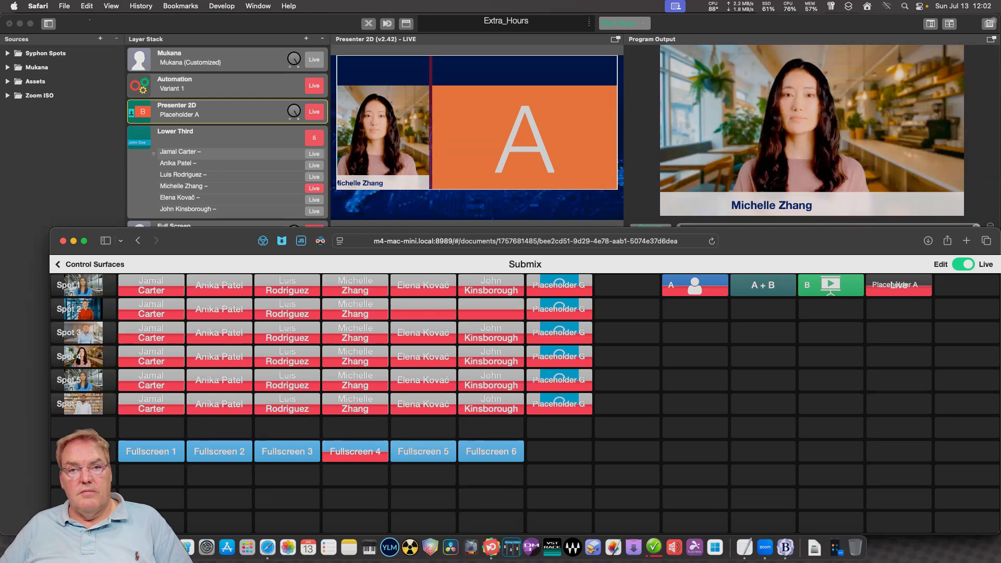
{"action": "left_click", "coordinate": [423, 451]}
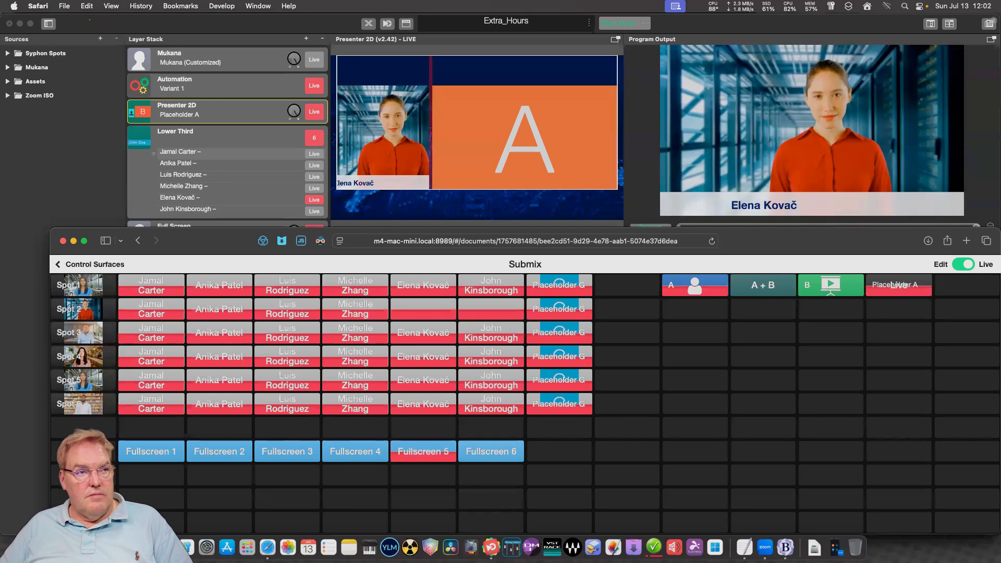
{"action": "left_click", "coordinate": [491, 451]}
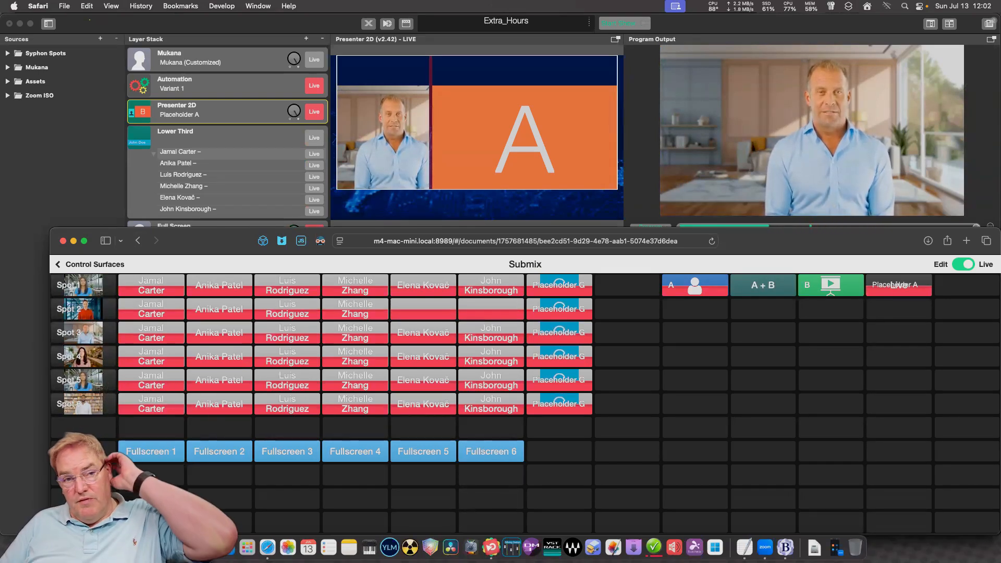
In mimoLive, examine the Lower Third and Full Screen layers and the first Zoom ISO source's participant choices, then return to the Submix surface in Safari.
{"action": "left_click", "coordinate": [208, 136]}
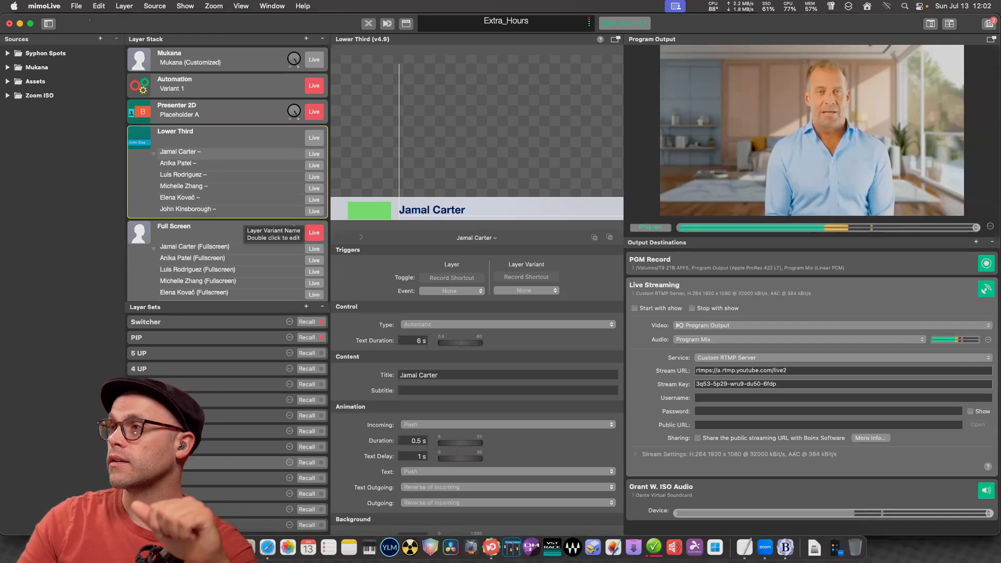
{"action": "left_click", "coordinate": [245, 224]}
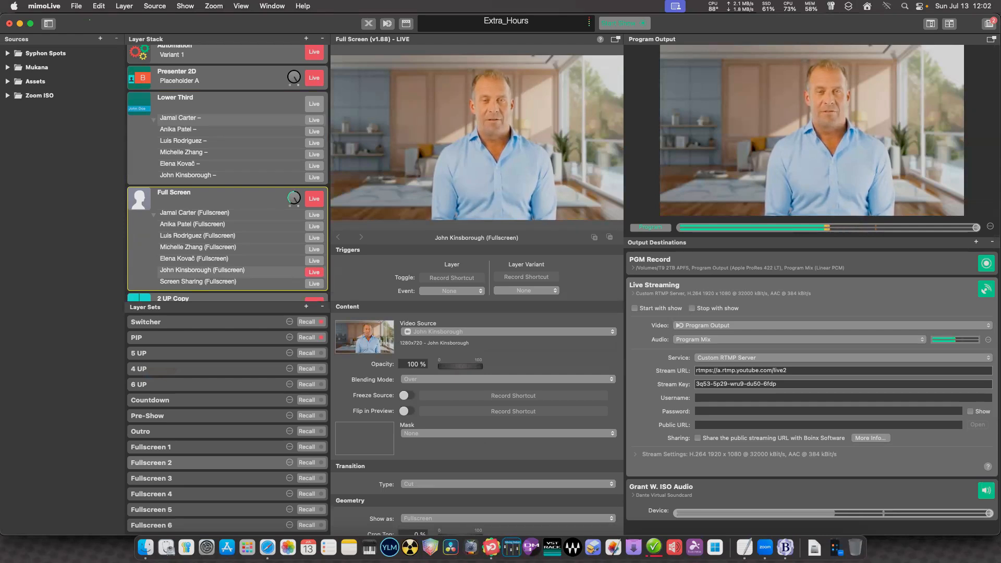
{"action": "key", "text": "Right"}
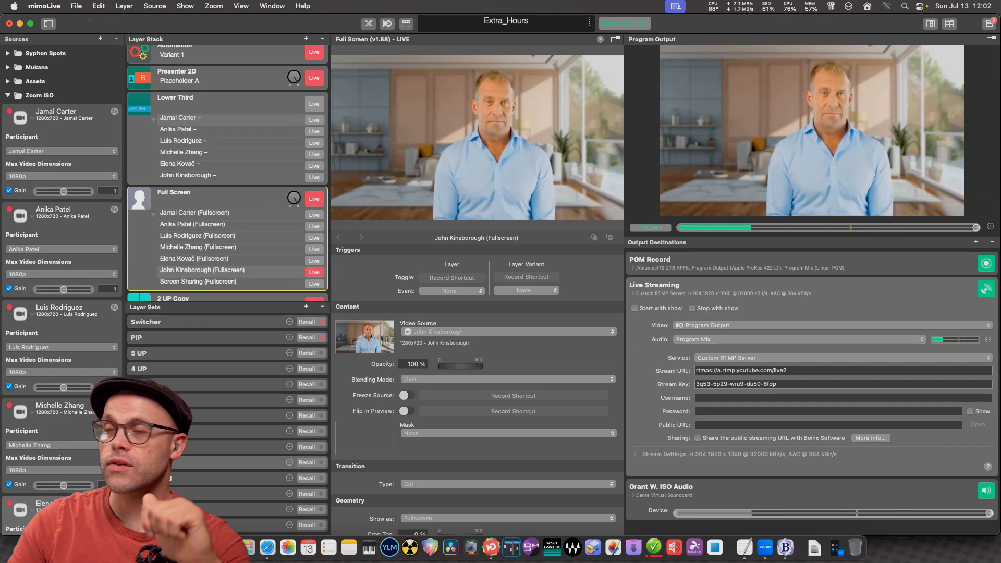
{"action": "left_click", "coordinate": [62, 151]}
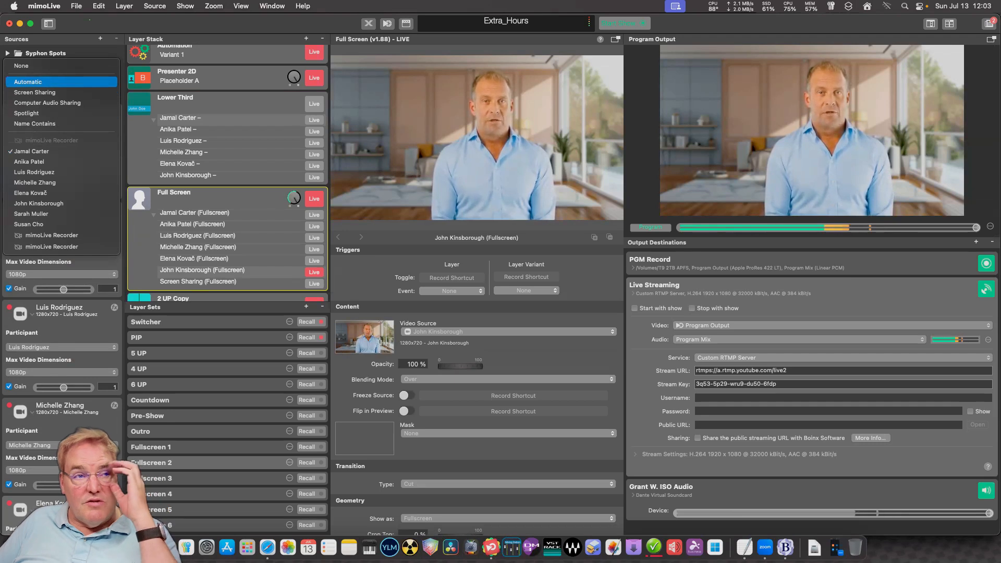
{"action": "key", "text": "Escape"}
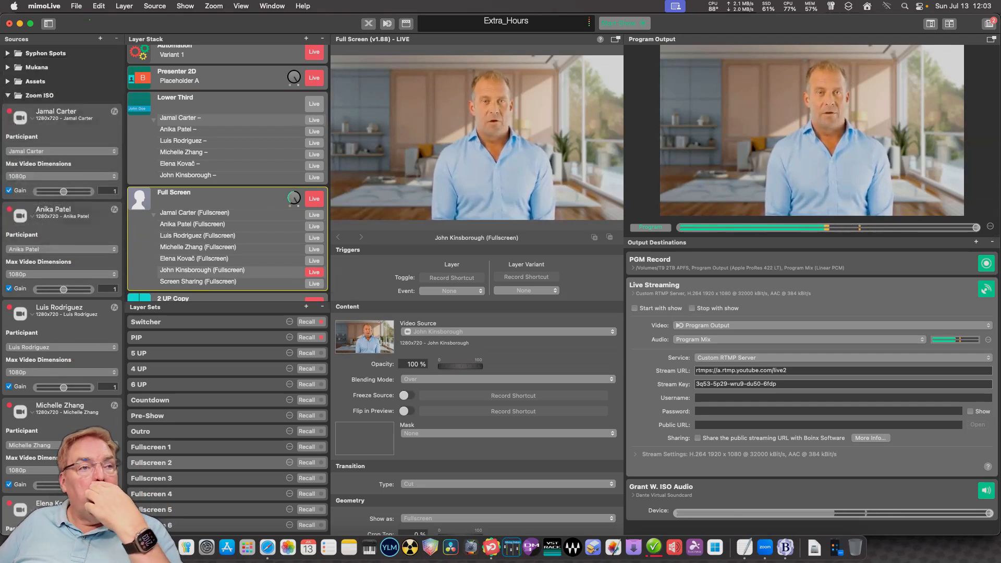
{"action": "key", "text": "Left"}
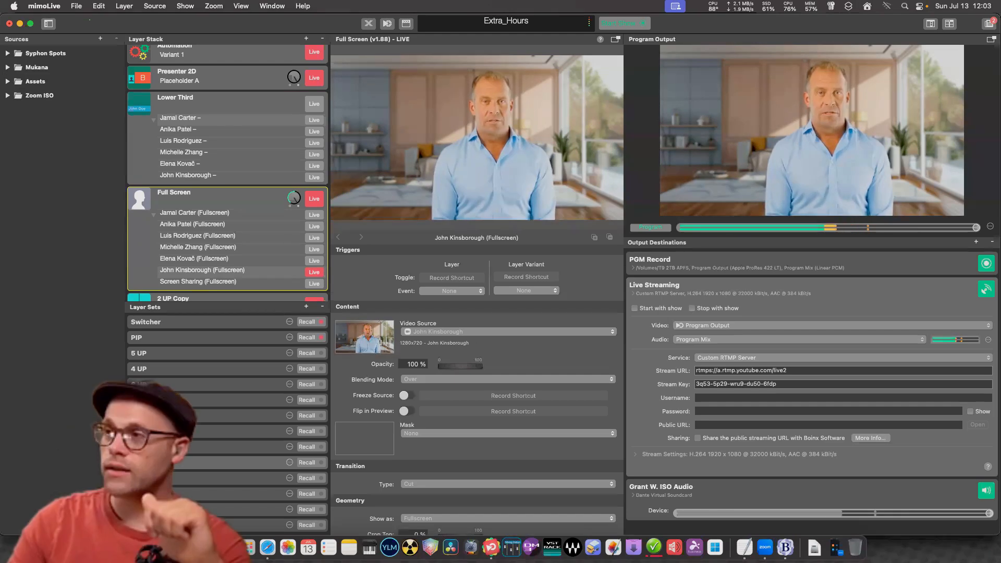
{"action": "key", "text": "super+Tab"}
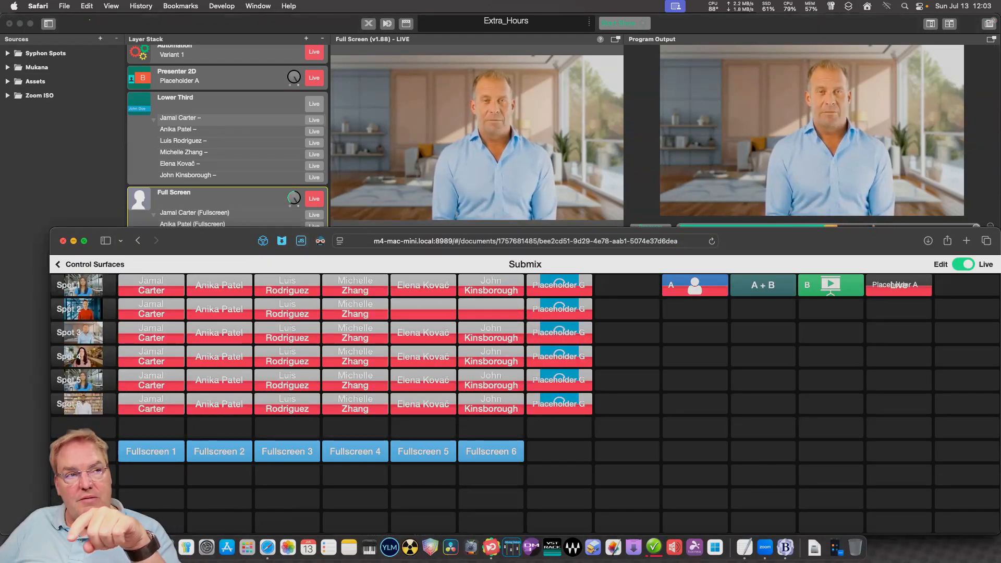
Close the Submix surface in Safari and inspect the 2 UP, 4 UP and 6 UP layers' layouts and sources in mimoLive.
{"action": "key", "text": "super+w"}
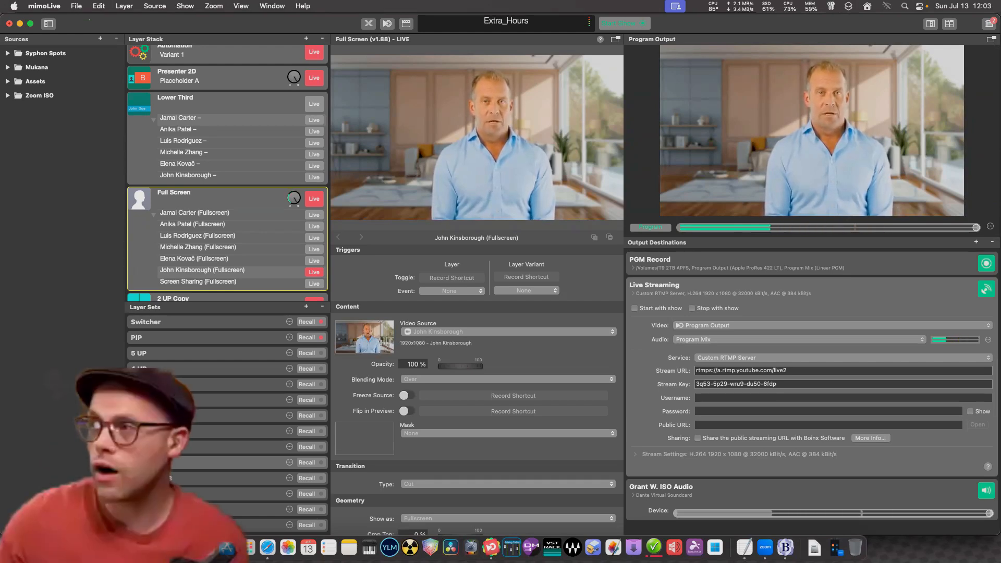
{"action": "scroll", "coordinate": [227, 172], "scroll_direction": "down", "scroll_amount": 5}
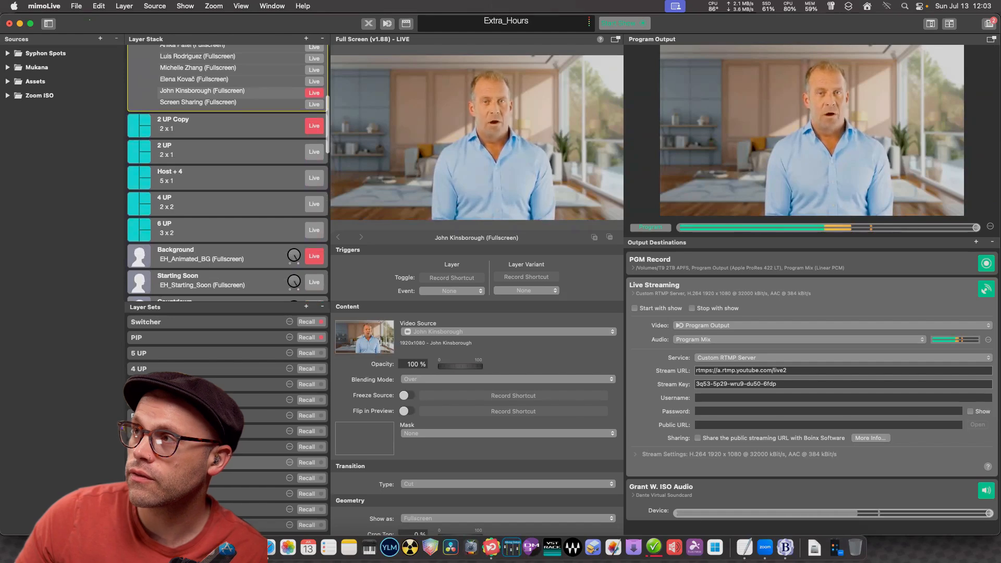
{"action": "left_click", "coordinate": [219, 151]}
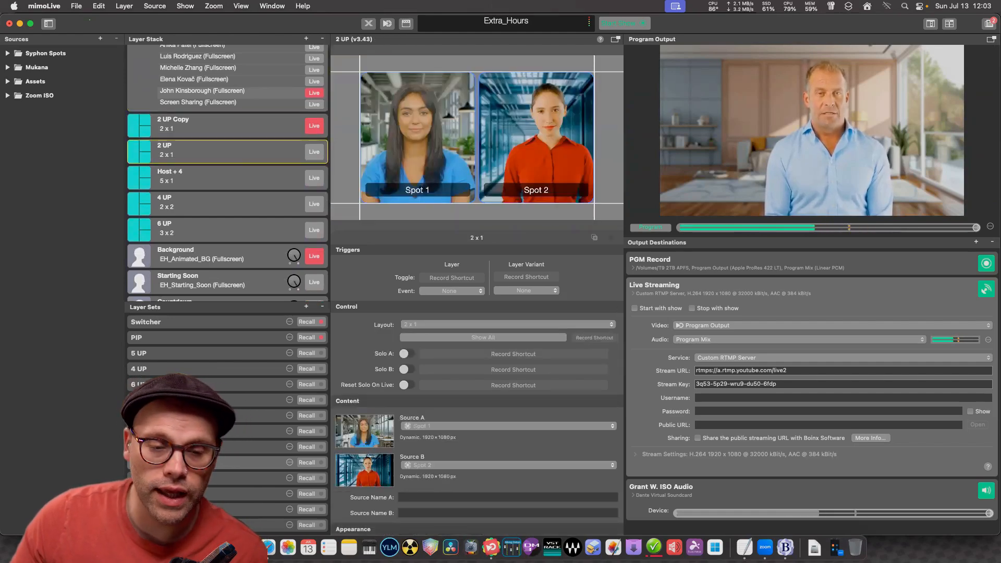
{"action": "left_click", "coordinate": [219, 203]}
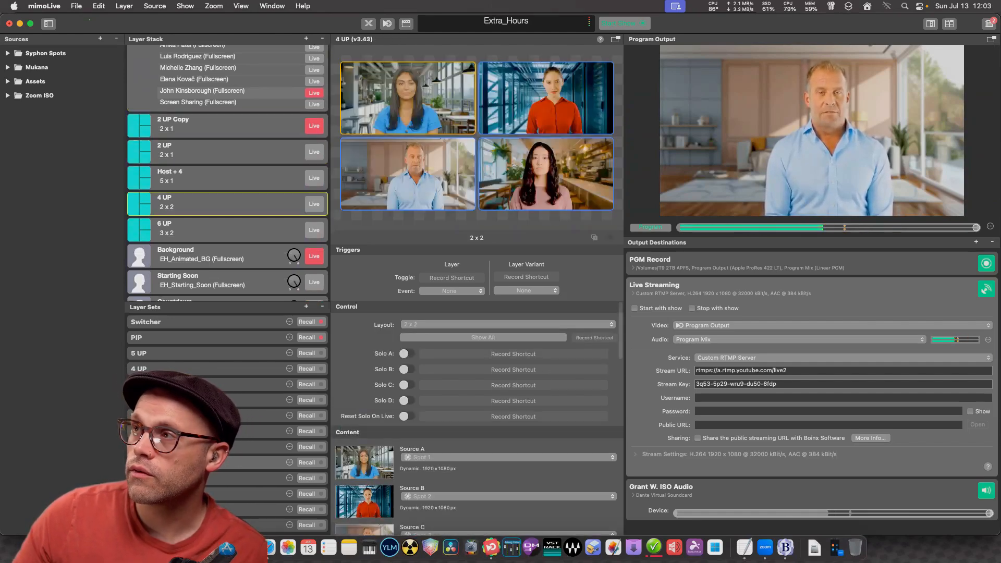
{"action": "left_click", "coordinate": [219, 230]}
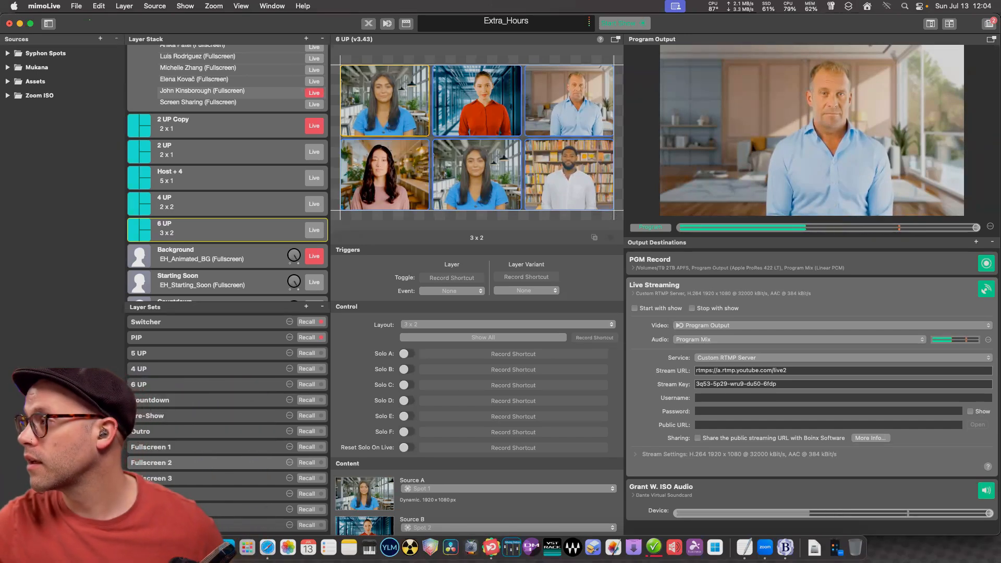
Switch from mimoLive to the Zoom app.
{"action": "left_click", "coordinate": [765, 548]}
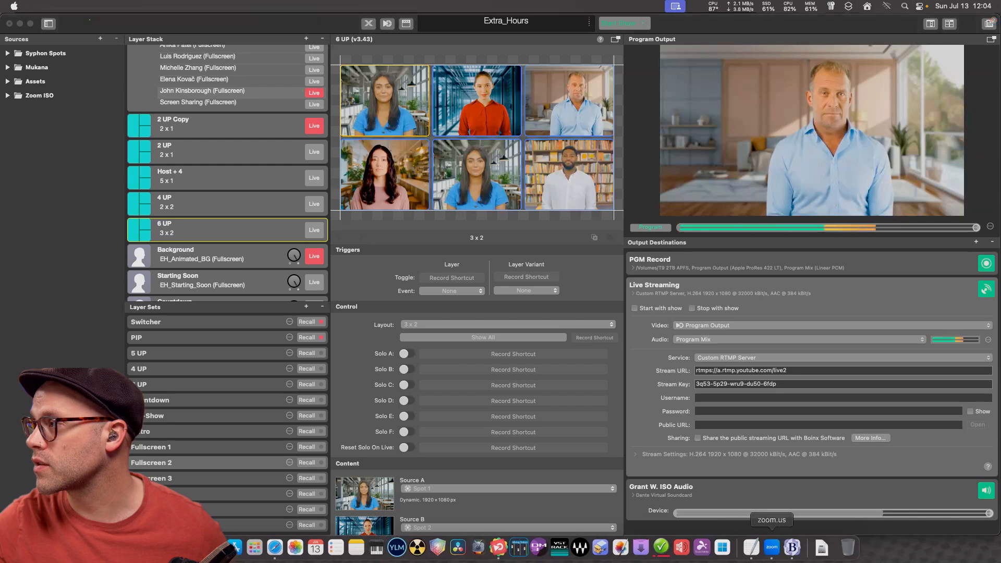